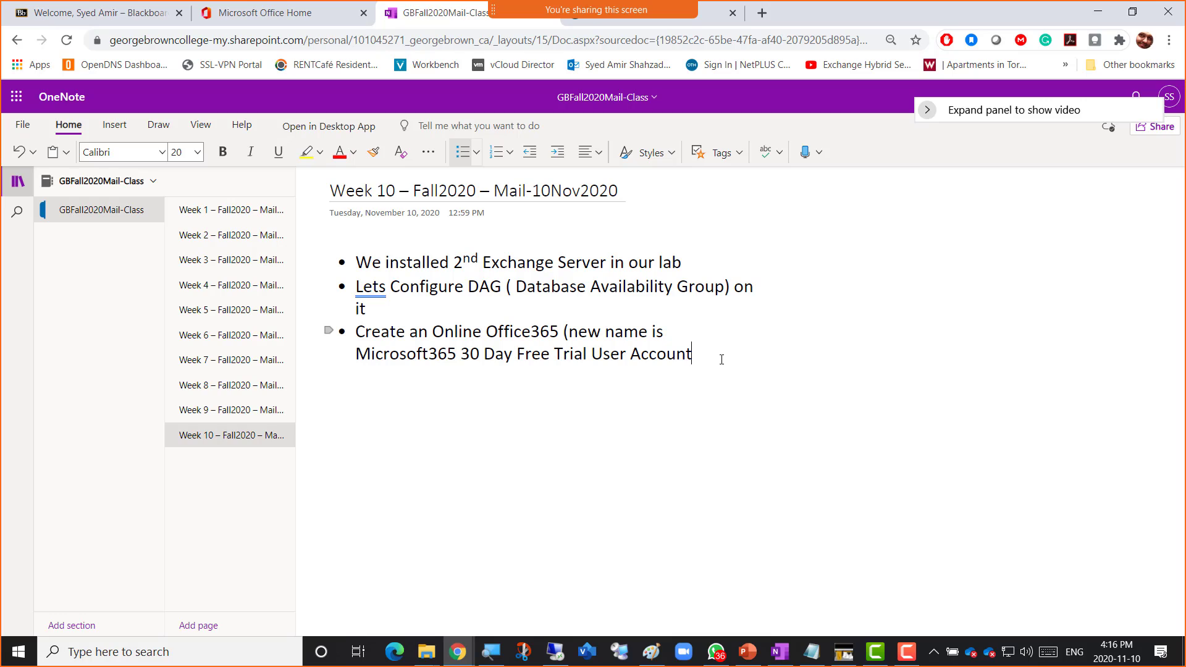
- Close the parenthesis after "30 Day Free Trial User Account" and start a new empty bullet below it
type(")")
key("Return")
key("ctrl+v")
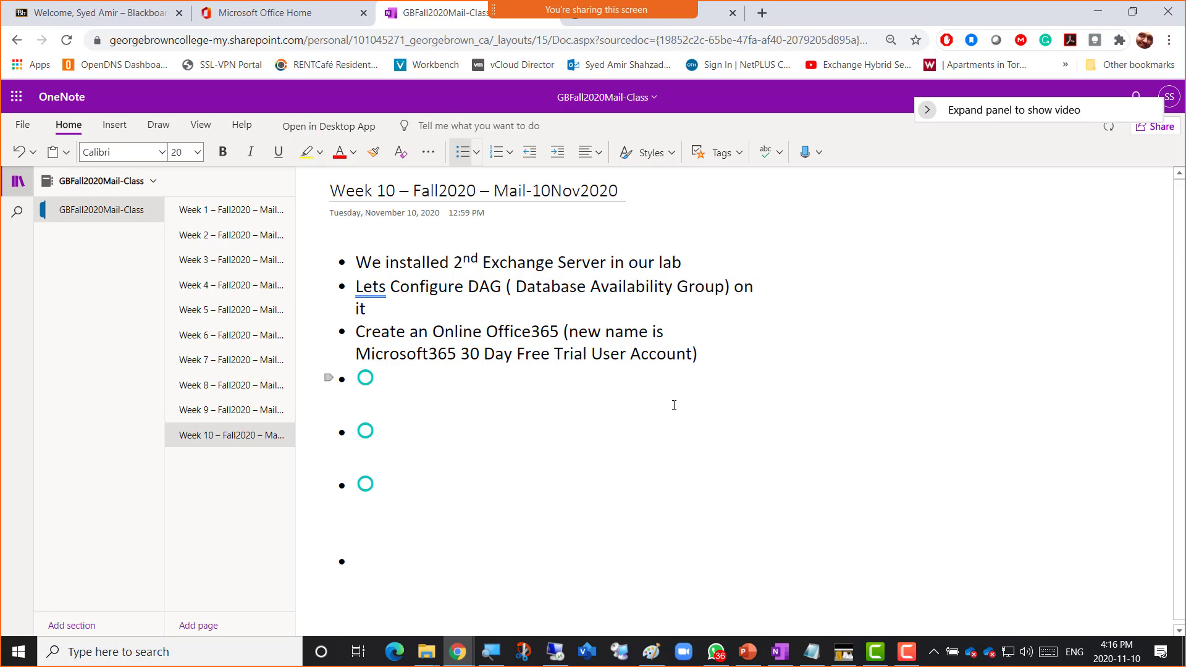
key("ctrl+z")
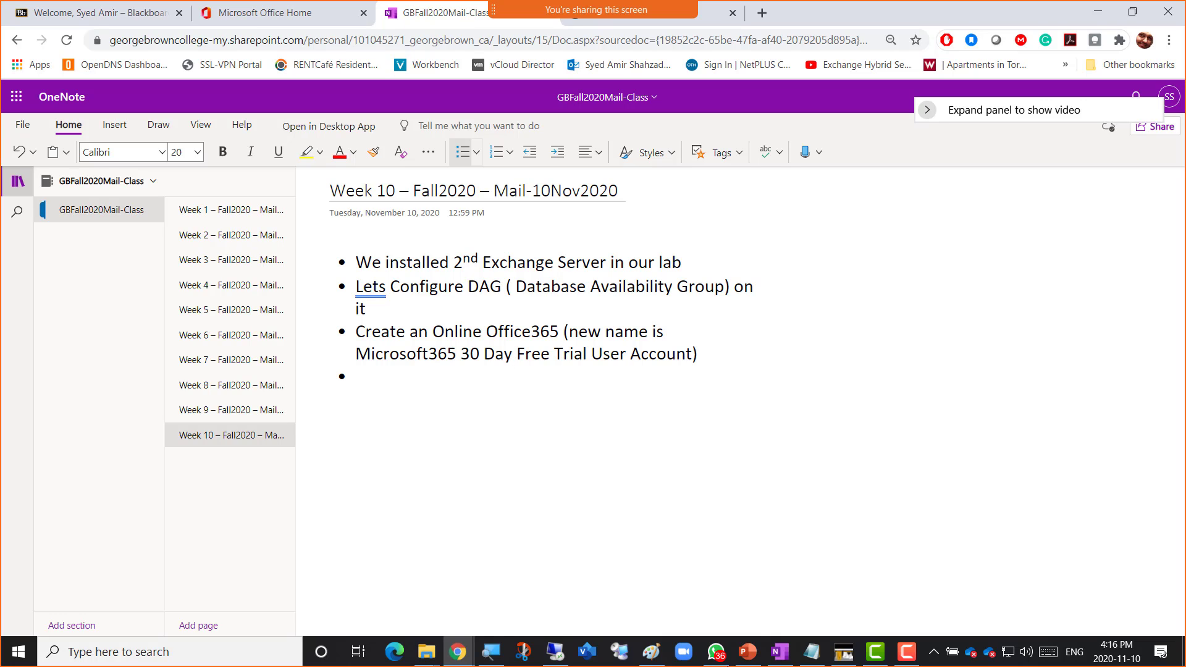
- Switch to Paint and launch a second Paint window with a blank canvas
left_click(651, 652)
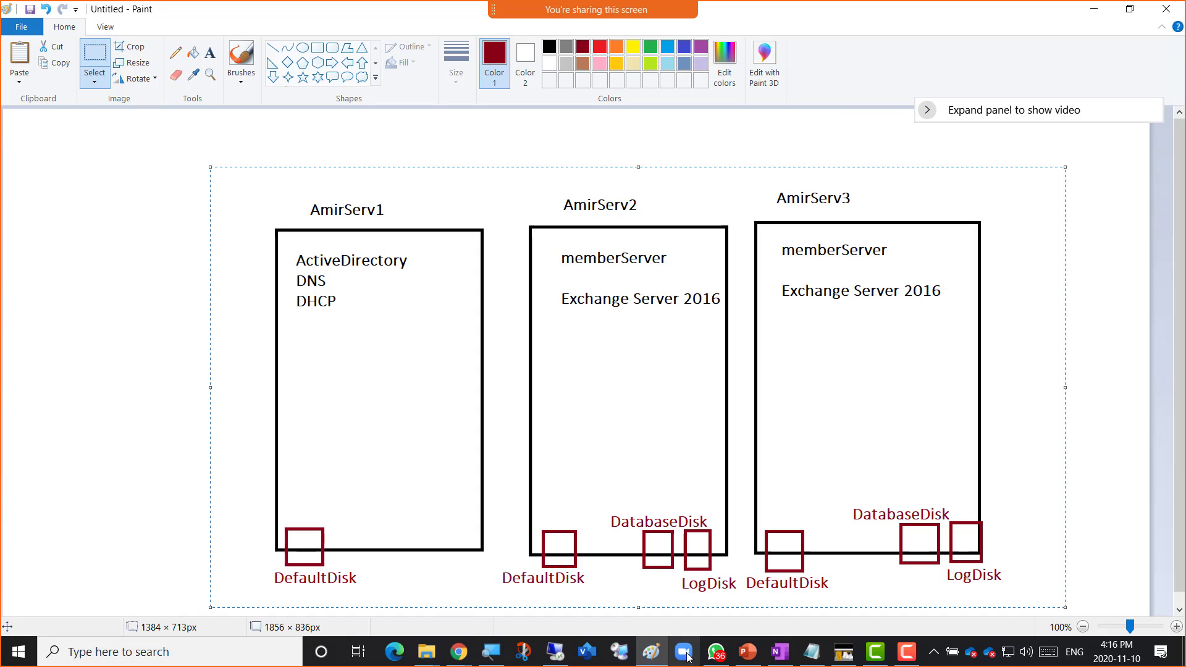
left_click(647, 659)
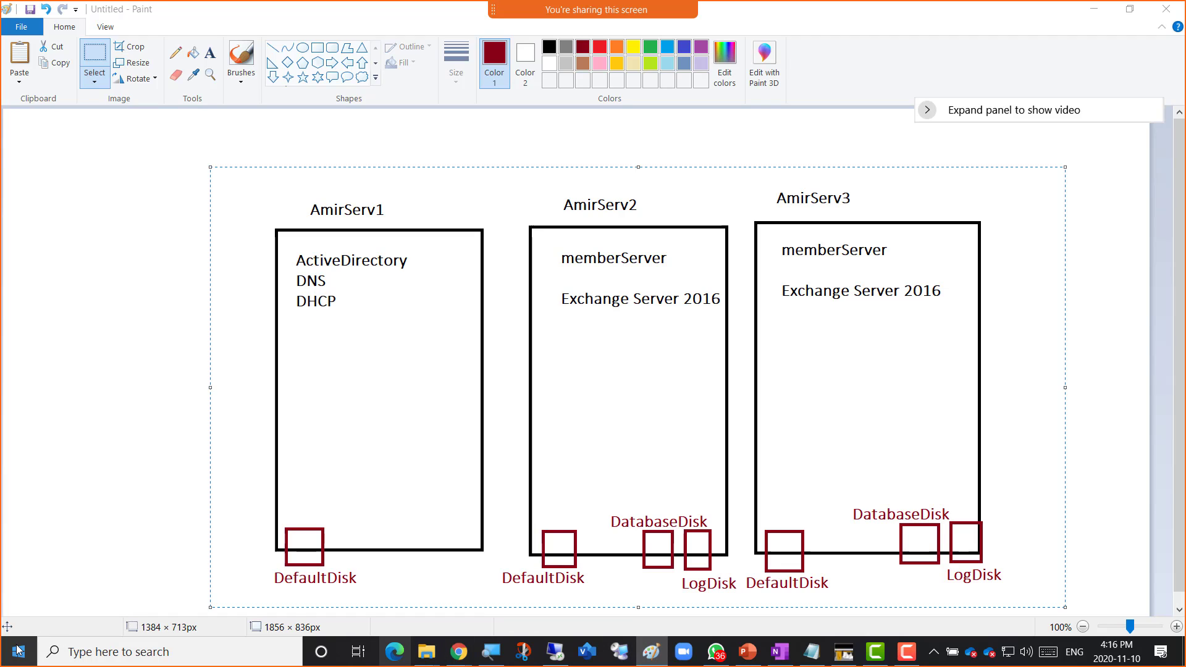
left_click(112, 660)
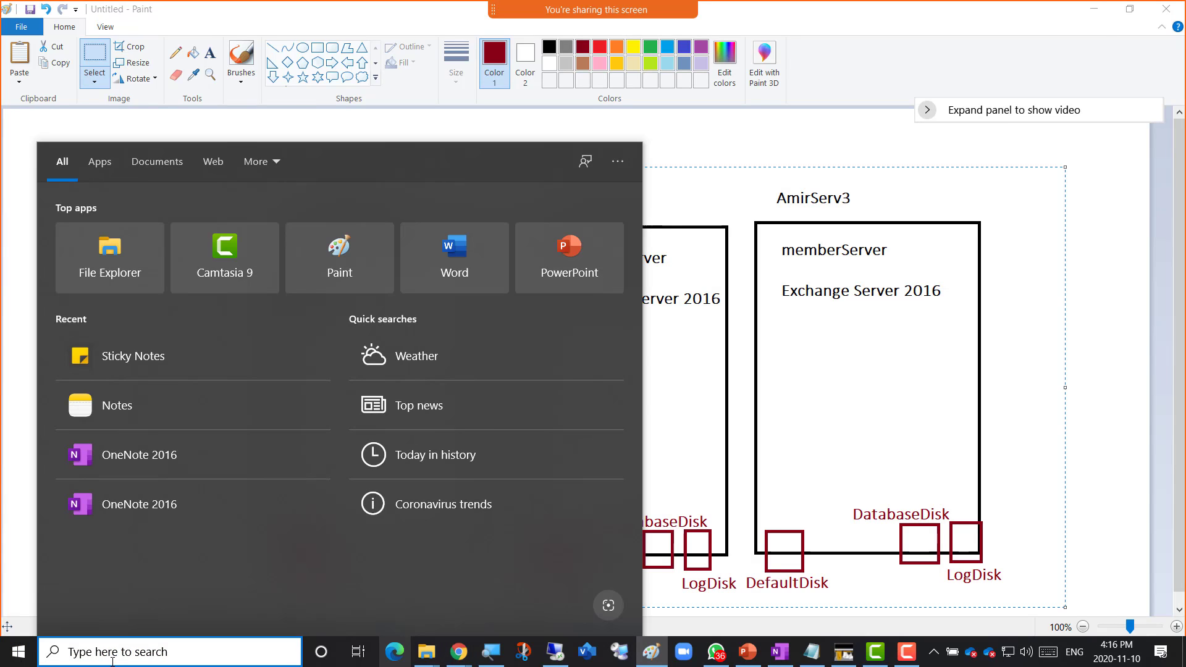
type("msp")
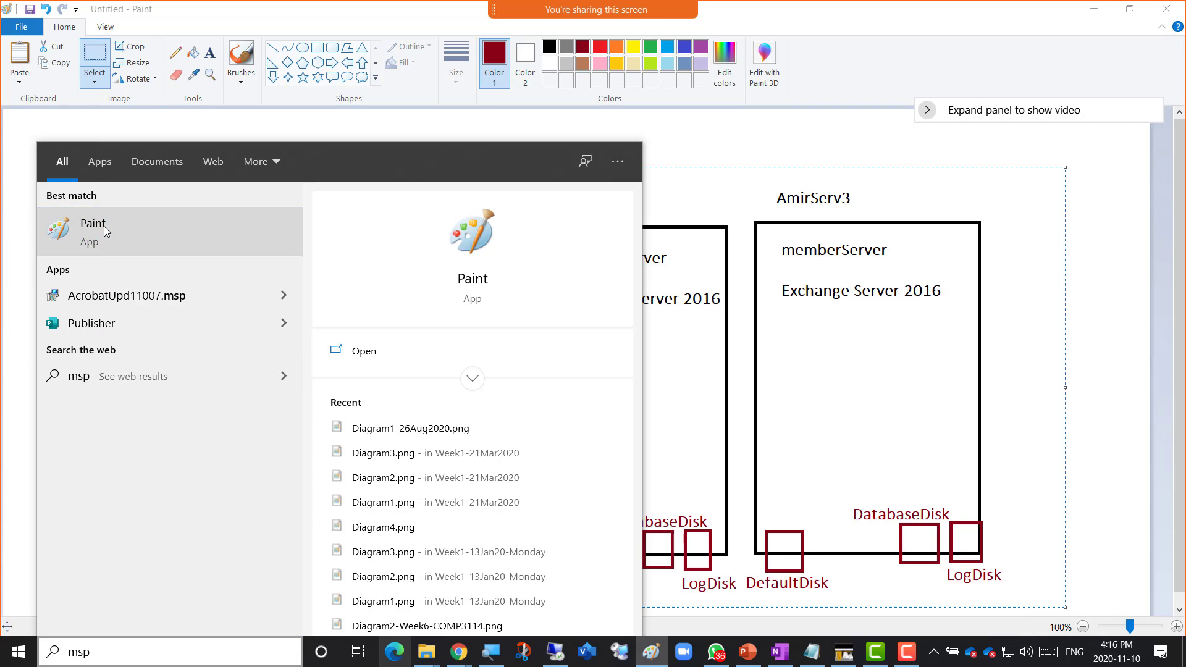
left_click(104, 226)
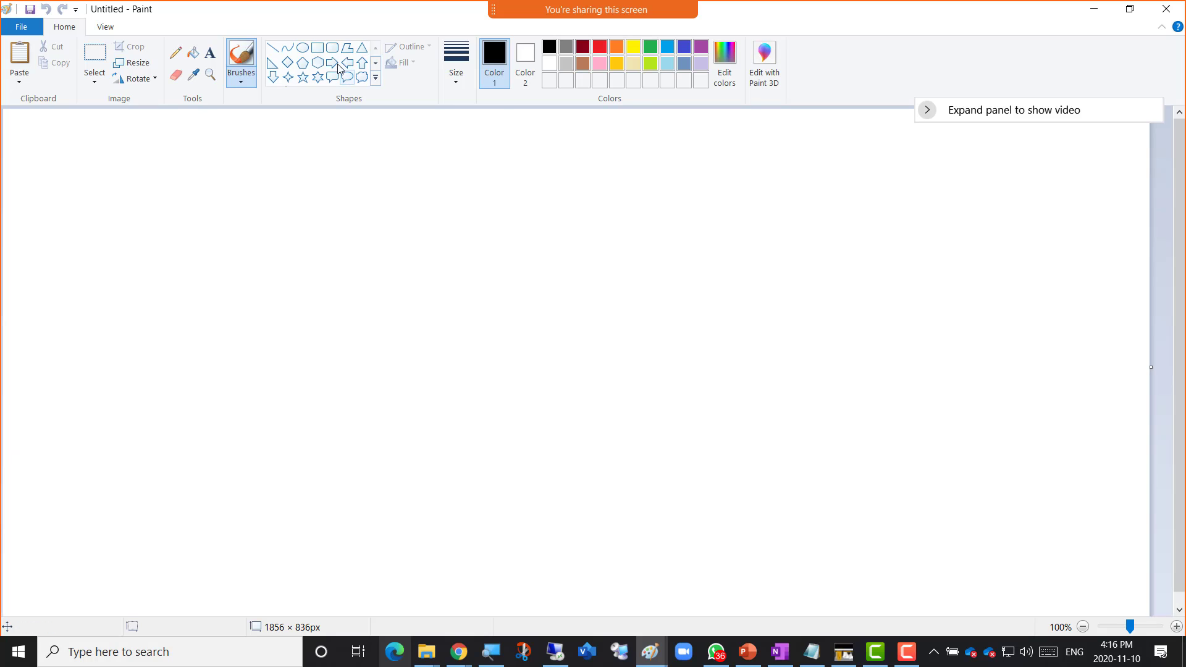
- Draw a black triangle about 398 × 328 px in the lower-left area of the canvas
left_click(316, 47)
left_click(363, 49)
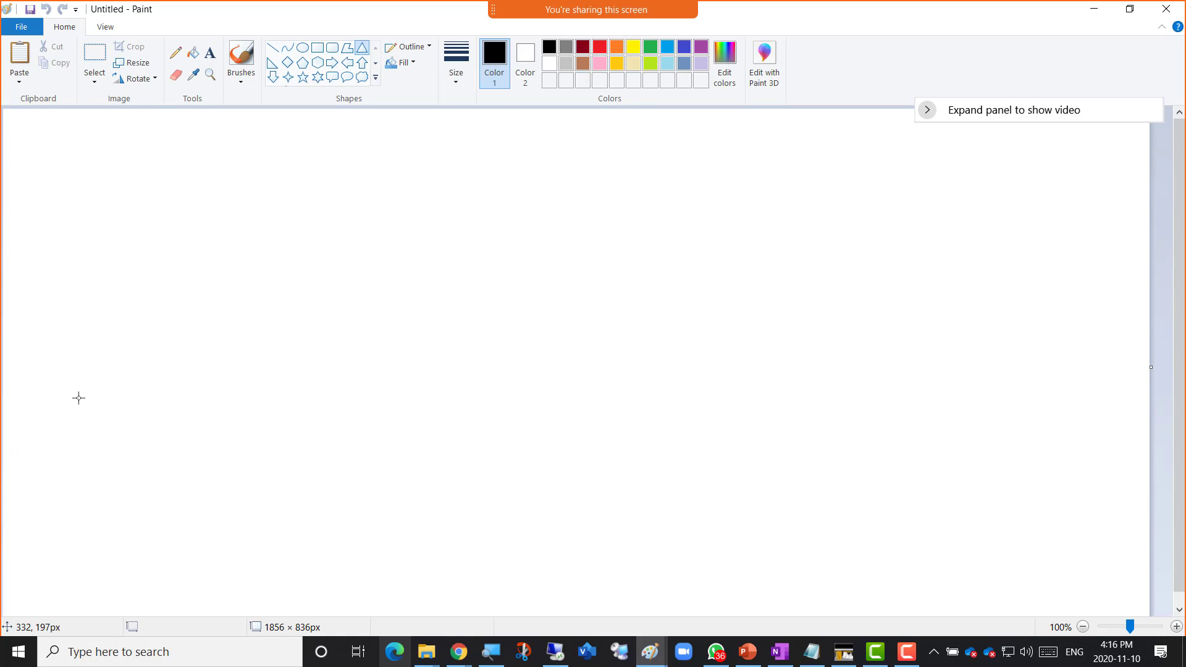
left_click_drag(21, 390, 266, 593)
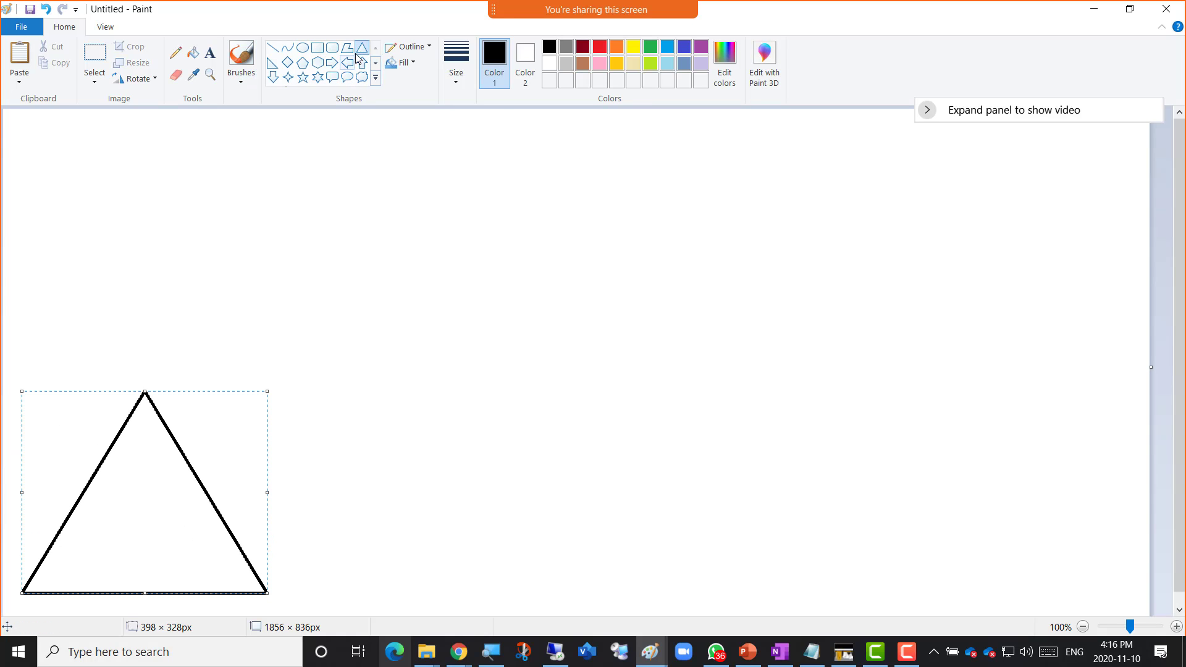
- Draw three upright rectangles side by side from the triangle's lower right corner, about 96 × 152, 96 × 150 and 121 × 160 px
left_click(317, 48)
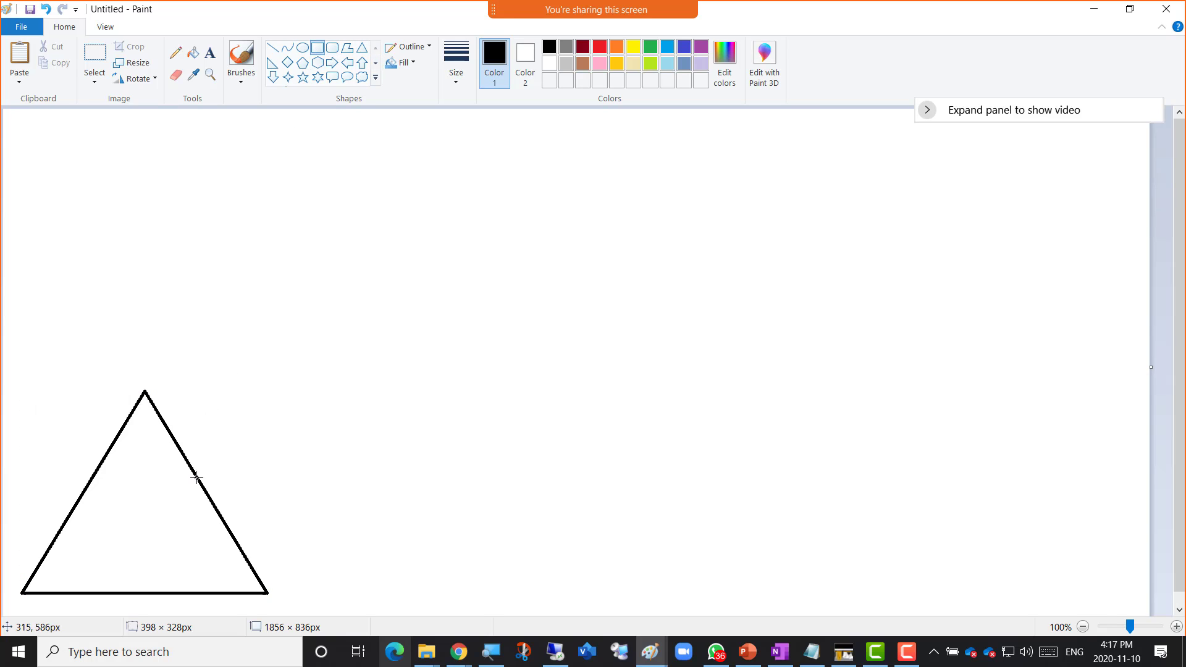
left_click_drag(185, 510, 244, 602)
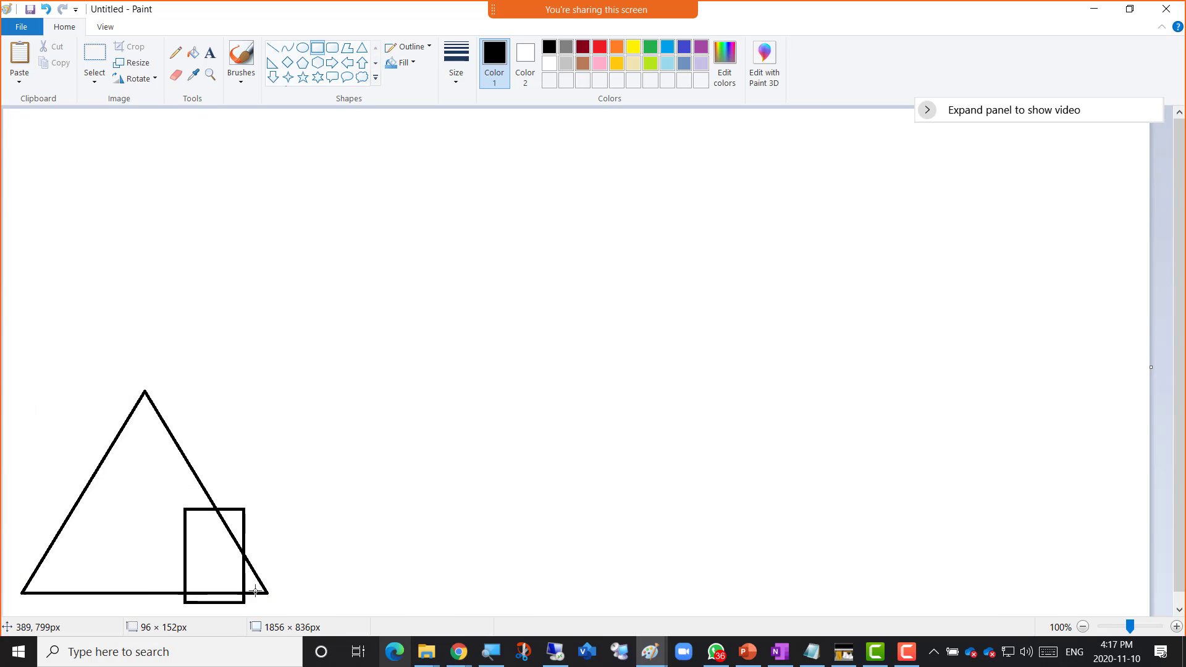
left_click(259, 506)
left_click_drag(262, 520, 319, 597)
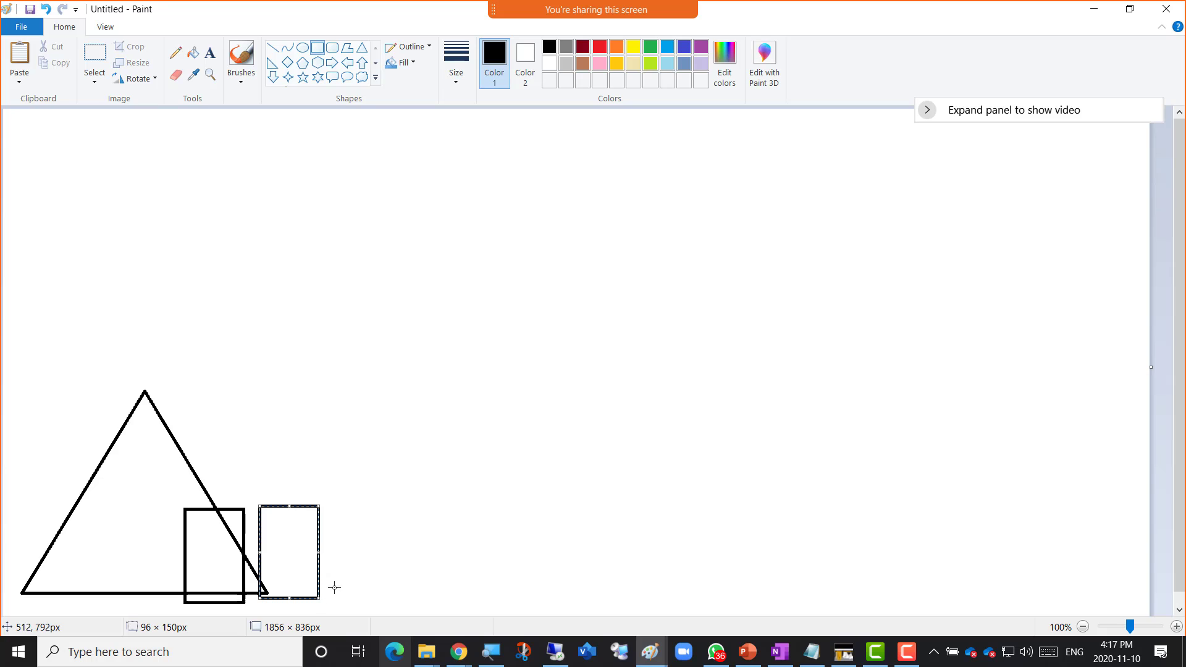
left_click_drag(342, 503, 416, 603)
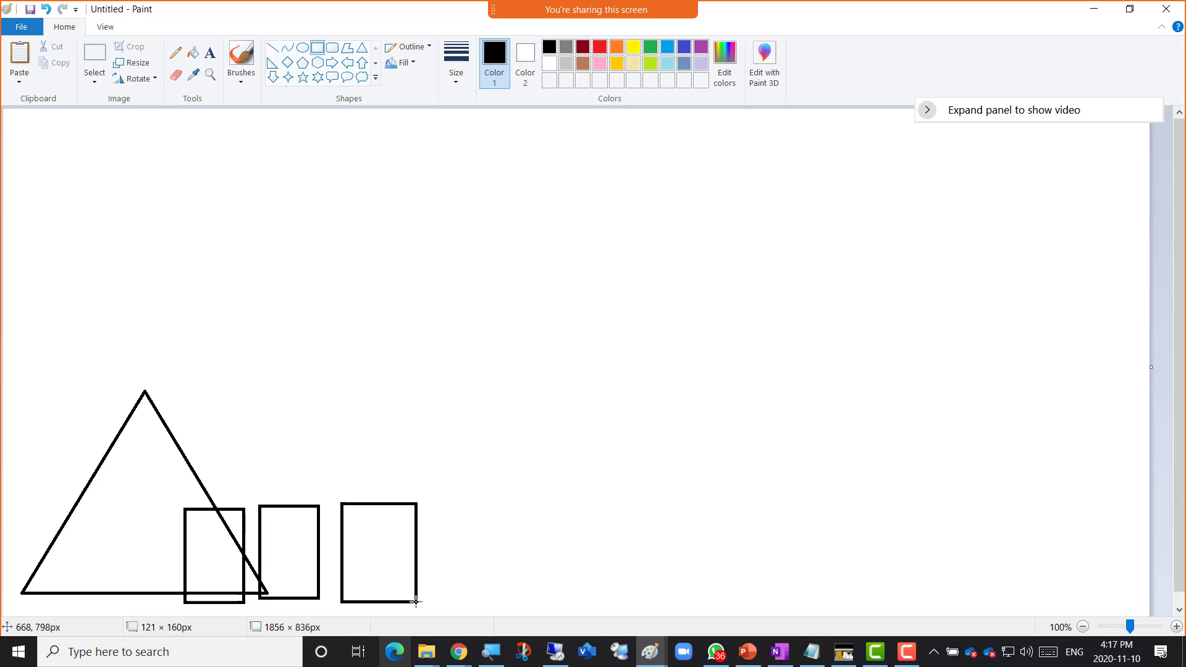
left_click(349, 350)
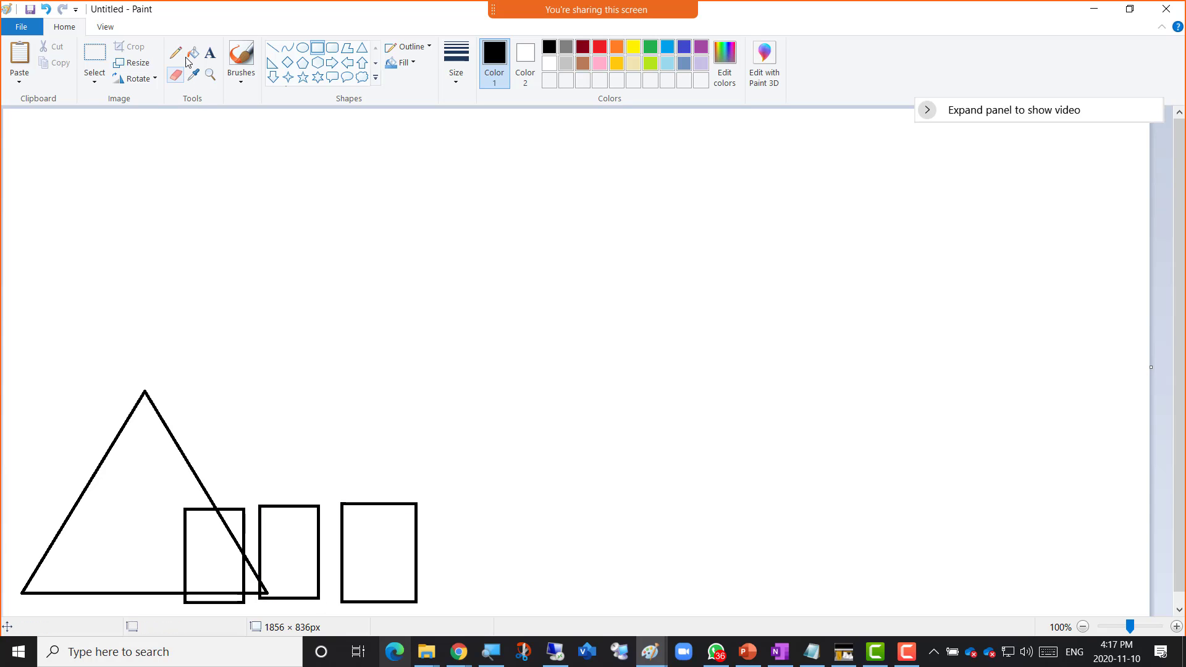
- Draw a cloud callout about 821 × 379 px in the canvas's upper right and label it "office365 (Microsoft 365)" on one line
left_click(363, 79)
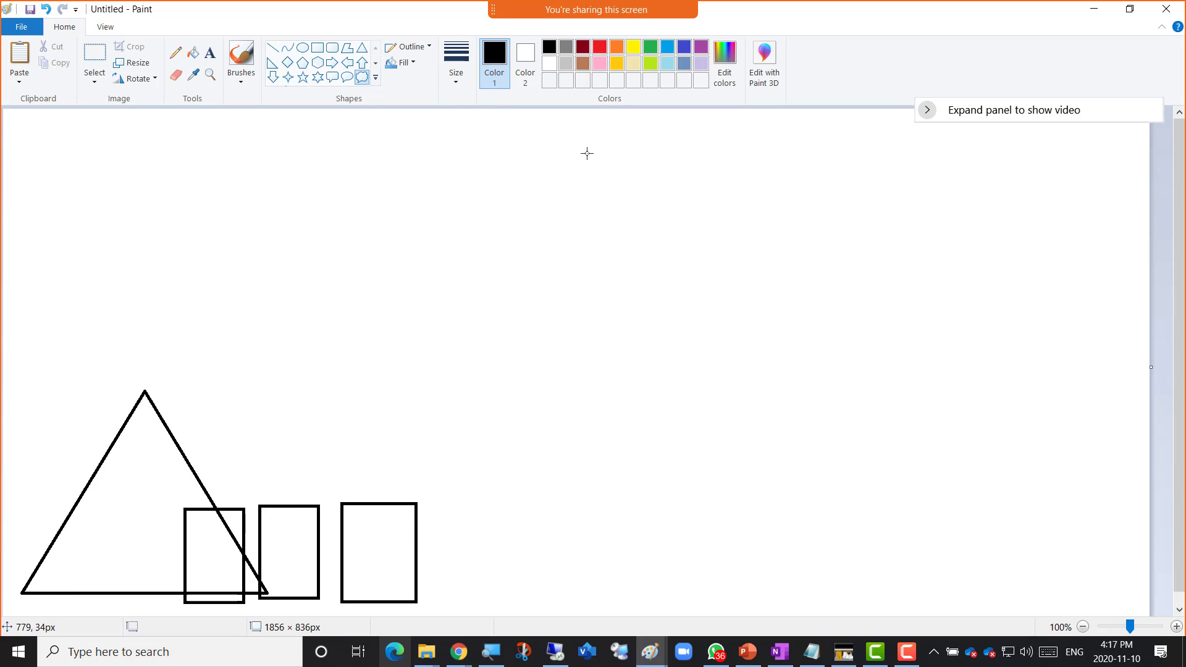
left_click_drag(625, 113, 1132, 347)
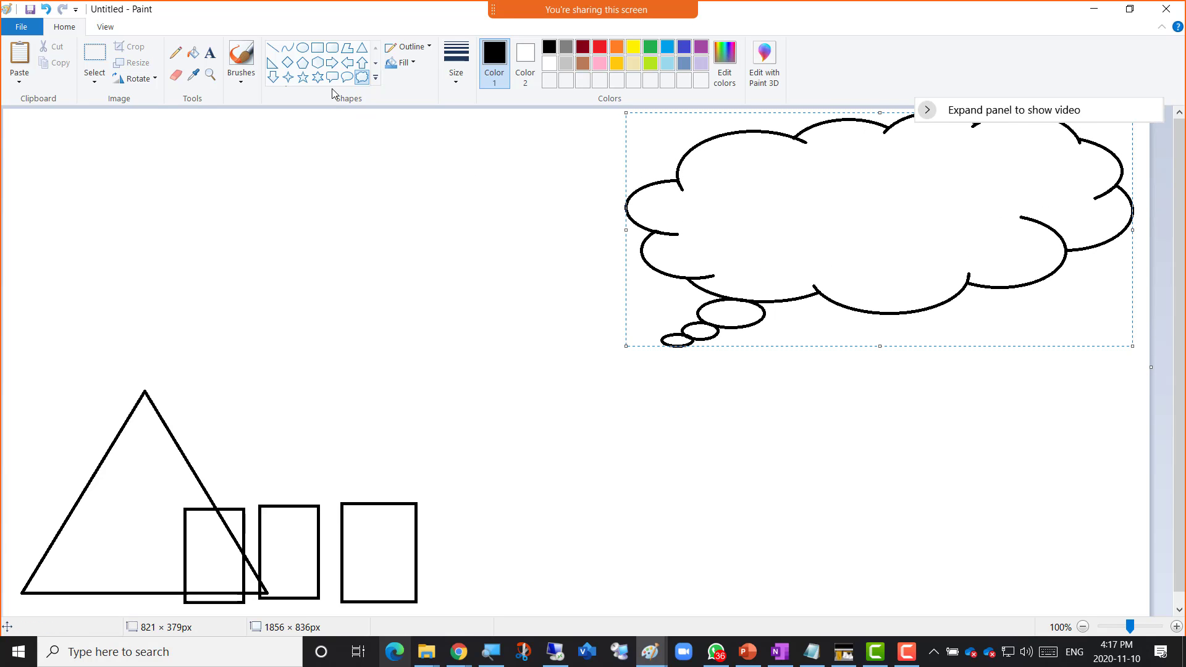
left_click(210, 54)
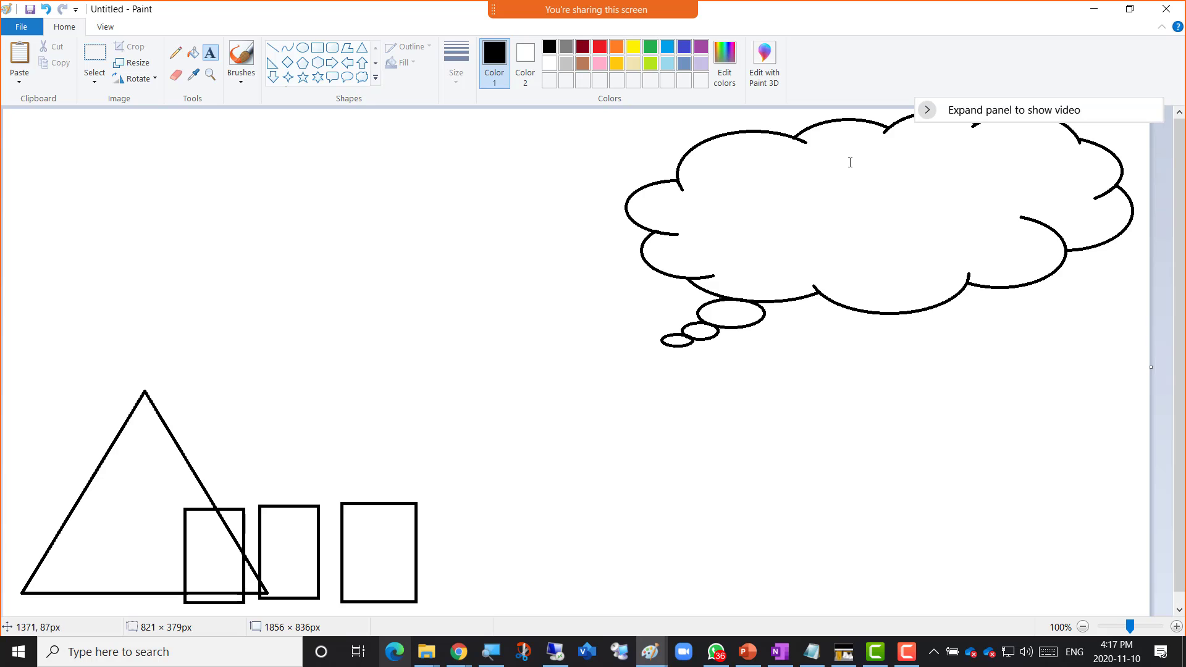
left_click(807, 154)
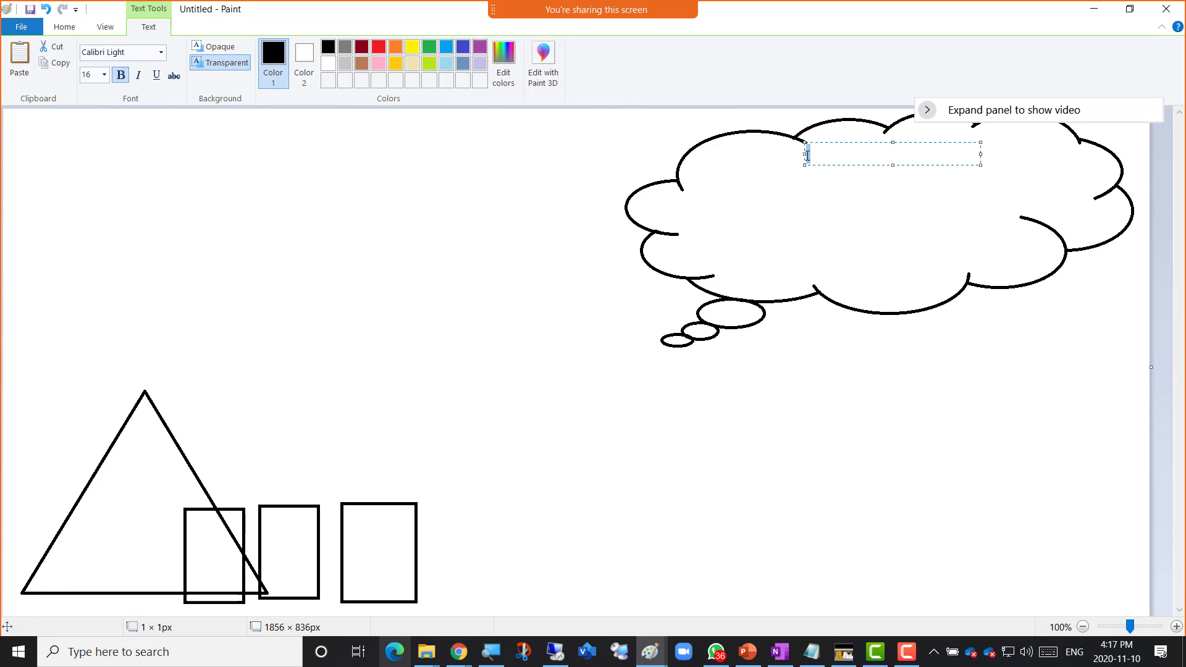
type("Exchang")
key("BackSpace")
key("BackSpace")
key("BackSpace")
key("BackSpace")
key("BackSpace")
key("BackSpace")
type("office365")
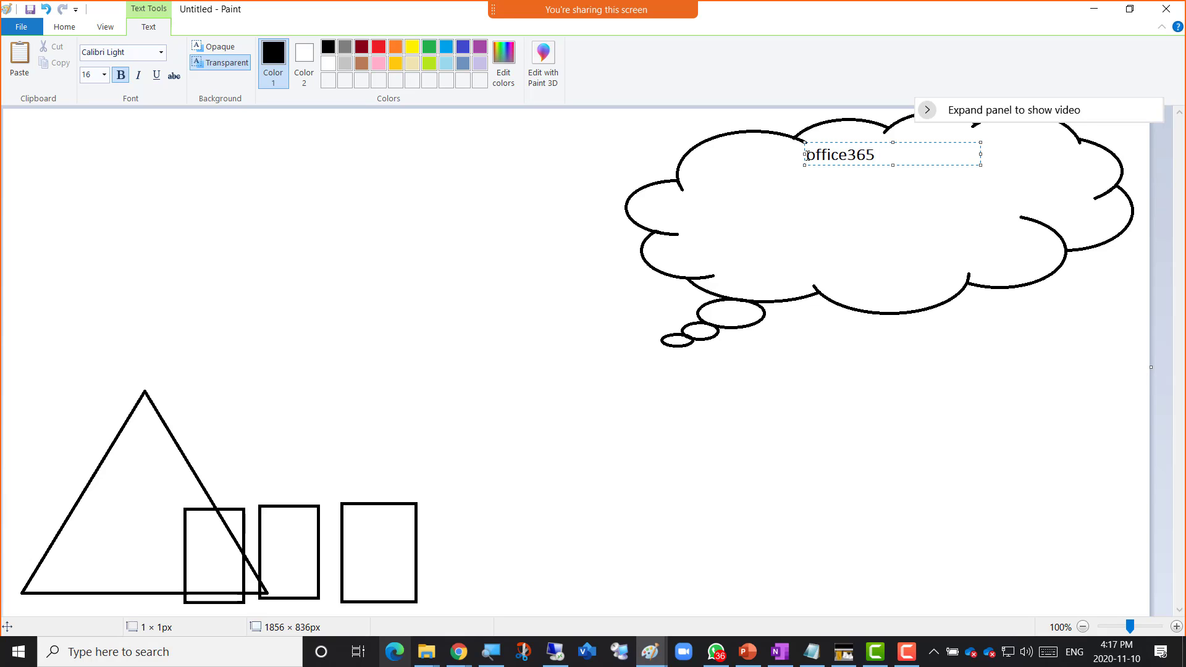
type(" (Microsoft 365")
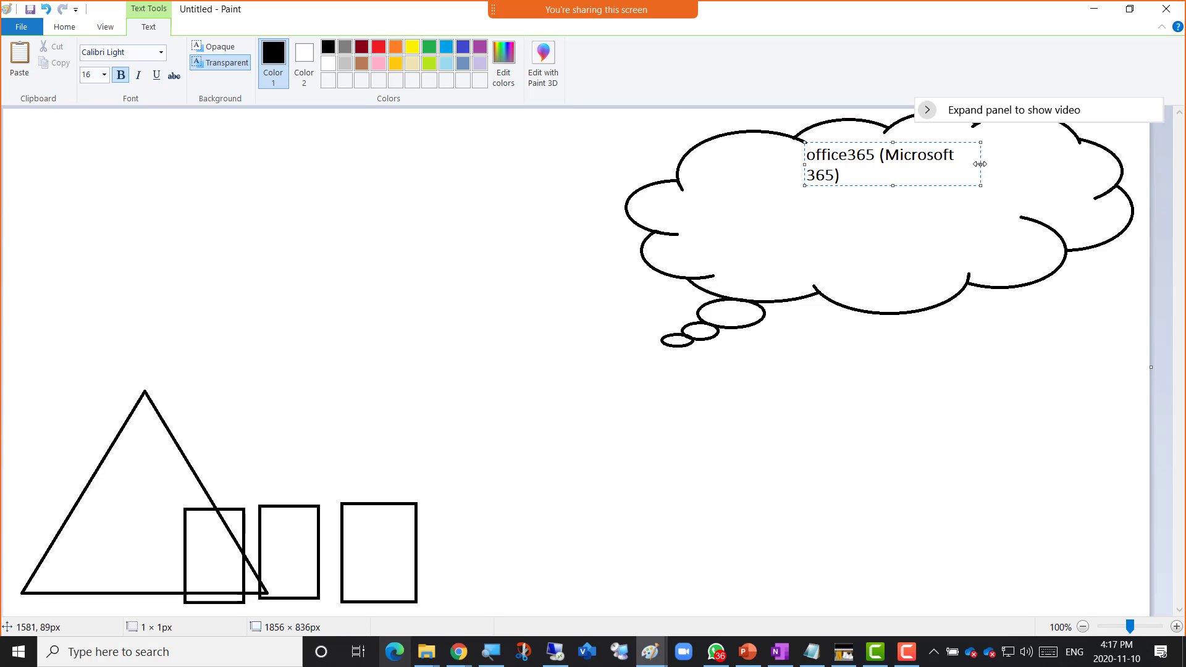
left_click_drag(982, 165, 1045, 166)
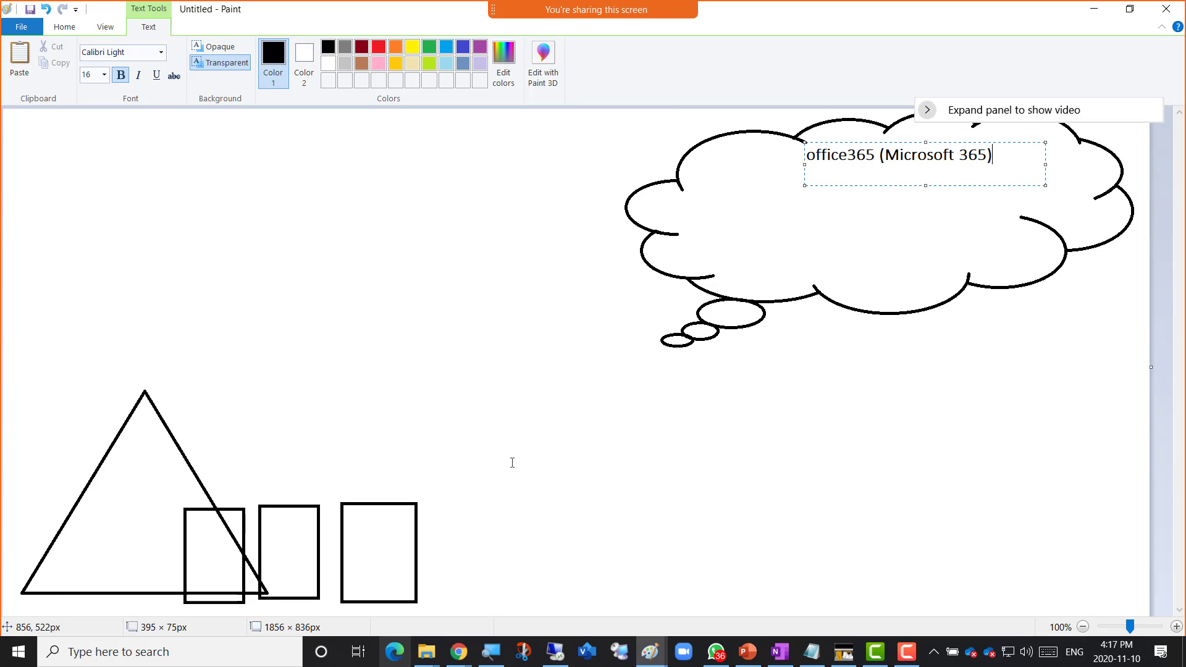
left_click(772, 217)
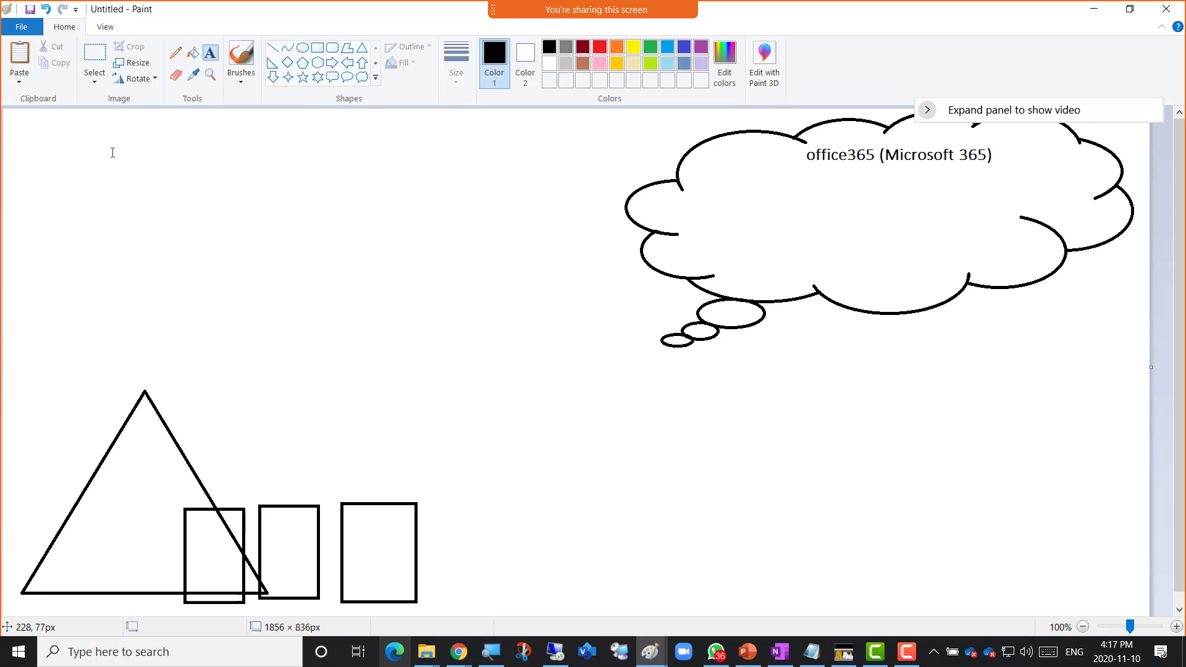
- Add the text "Not to spend on maintenance of on-prem Exchange Servers" at the canvas's upper left and widen its box to about 869 px
left_click(32, 142)
type("N")
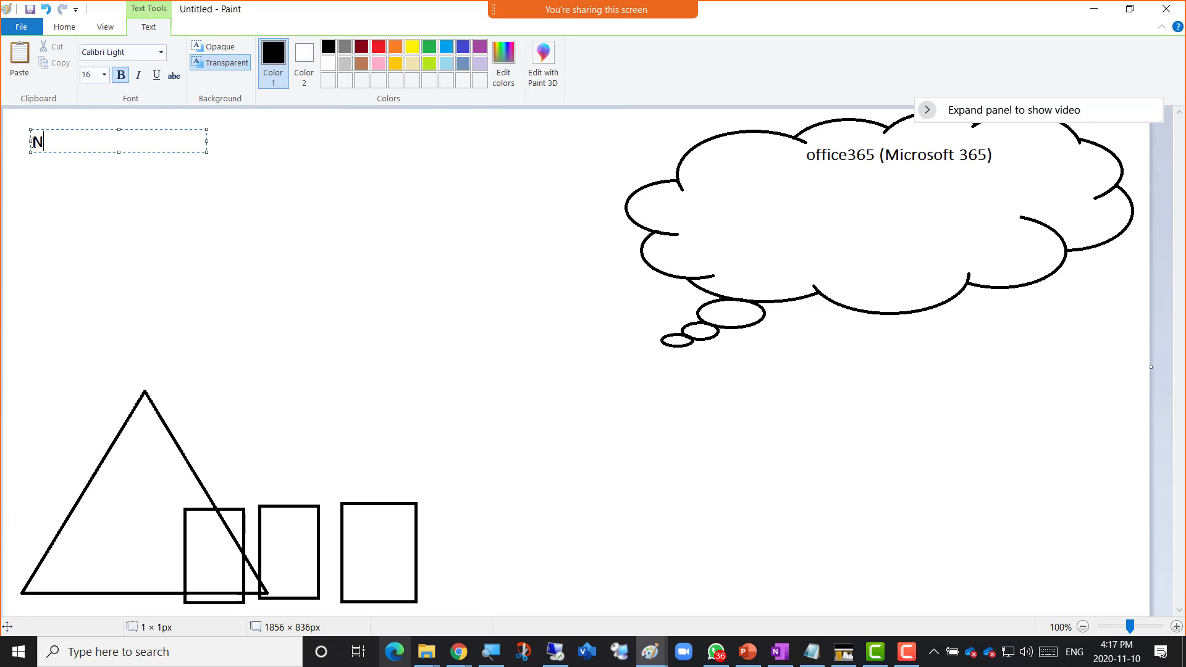
type("ot to spend on maintenance of")
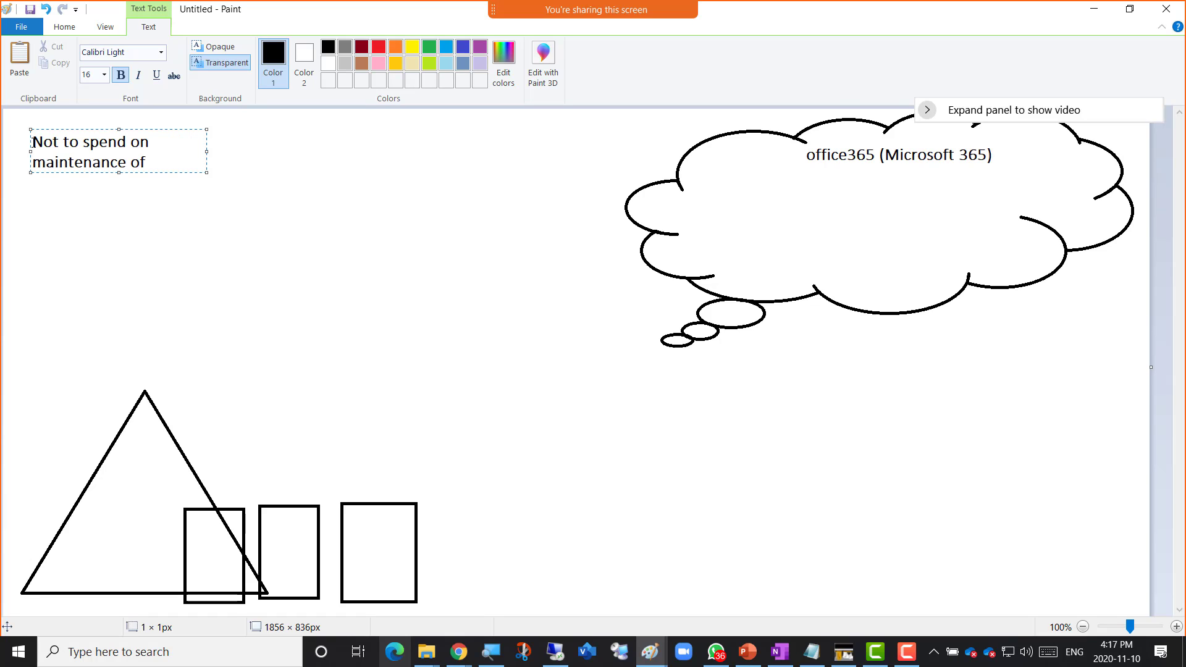
type(" on-prem")
type(" Exchange")
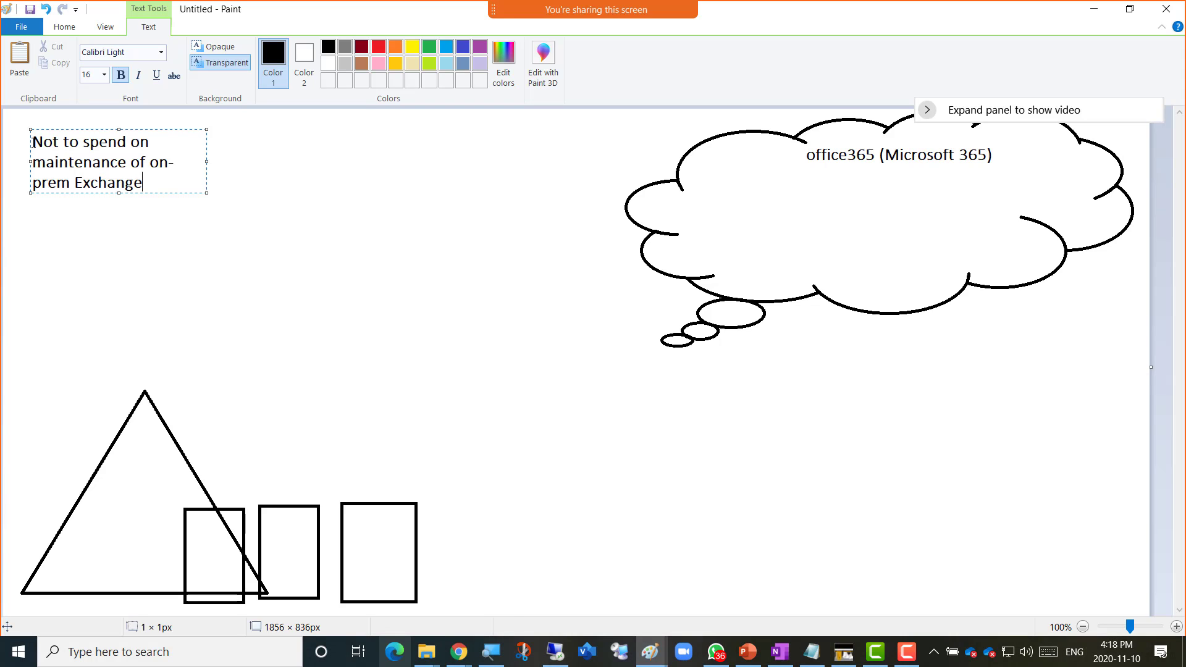
type(" Servers")
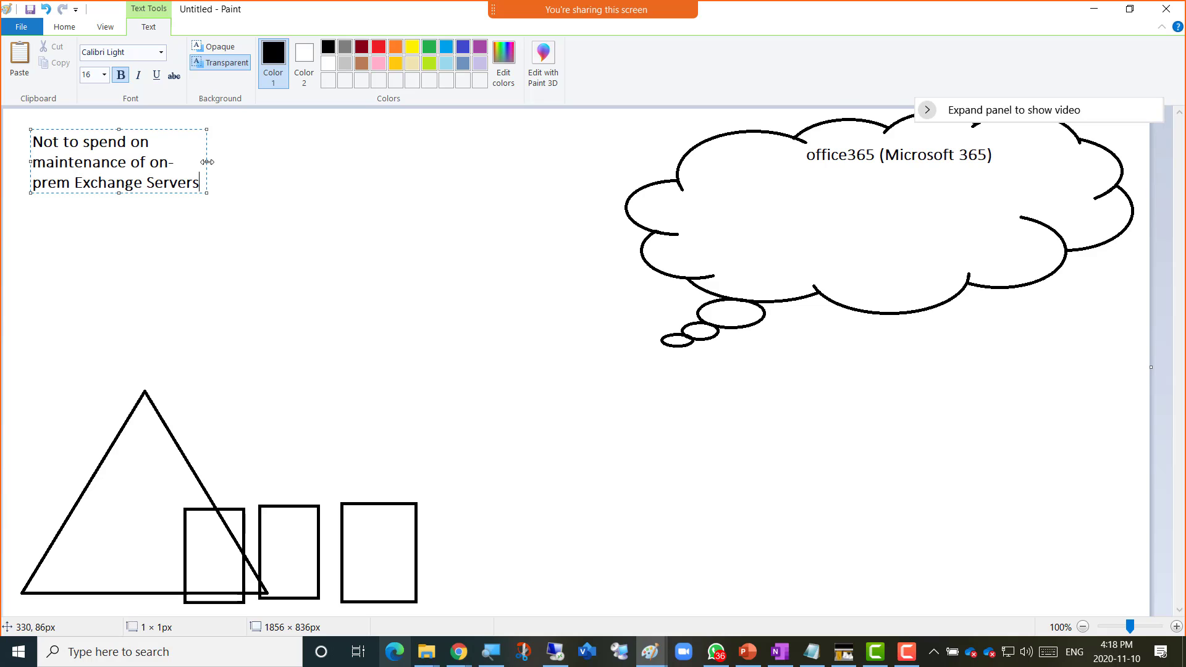
left_click_drag(207, 161, 564, 165)
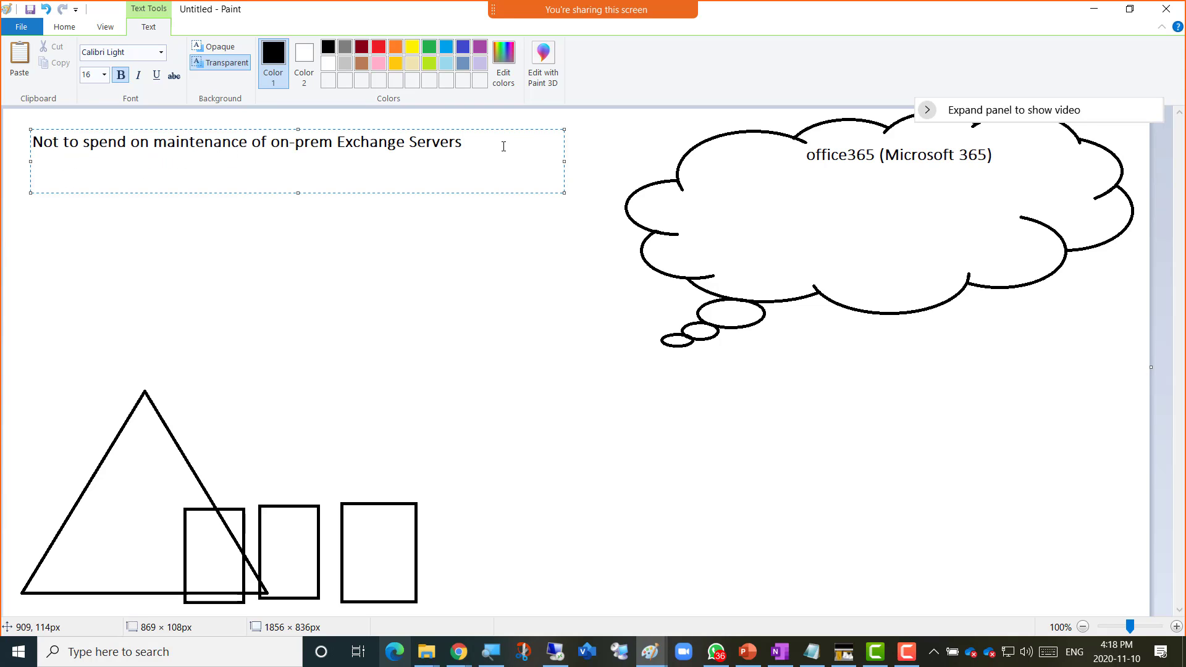
- Start a second line in the note with "- SaaS - Software a s aservice. The Exchange online offers all the messaging"
key("Return")
type("- SaaS - Softwa")
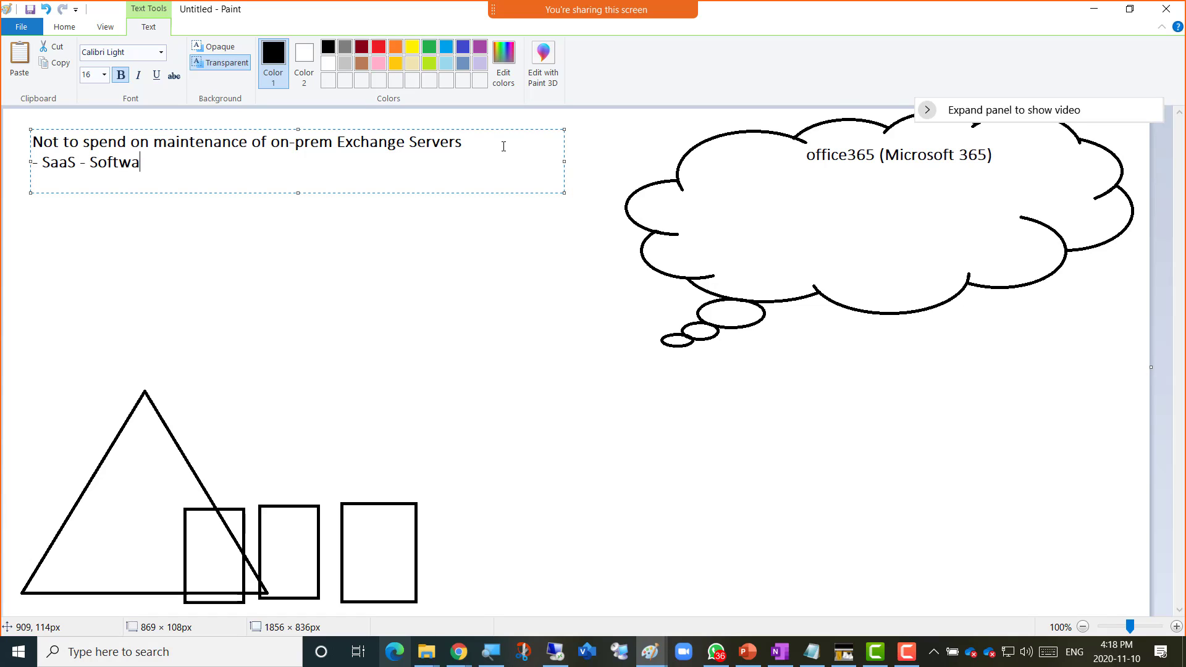
type("re a s aservice. The Exchange ")
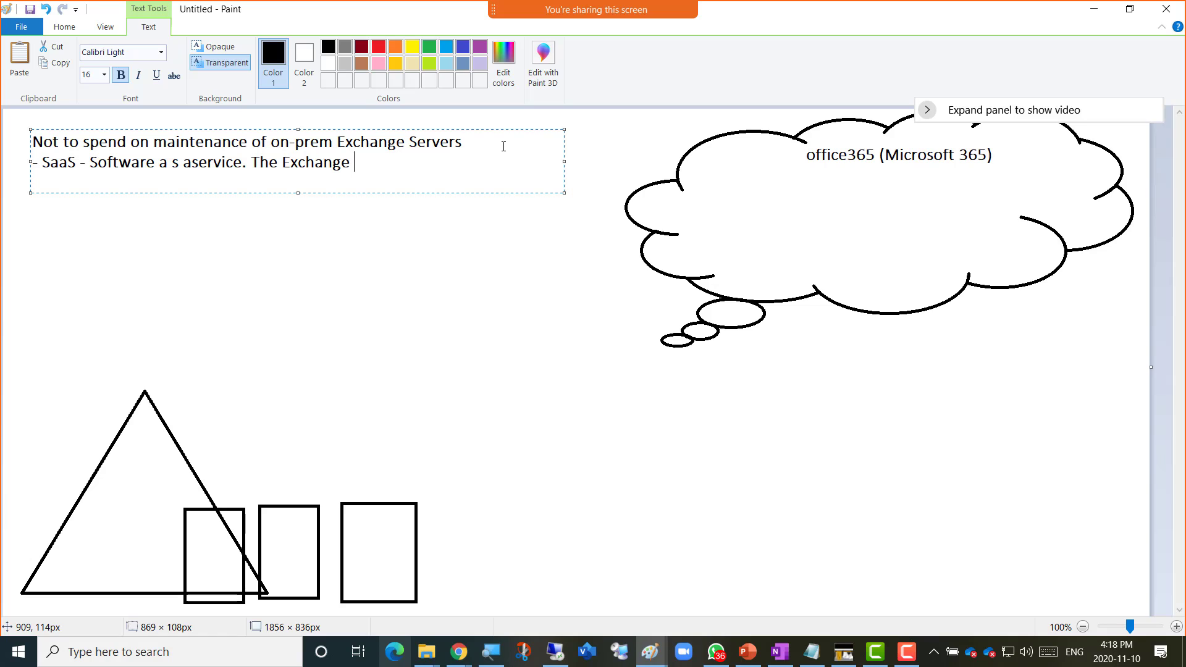
type("online offers all the messaging m")
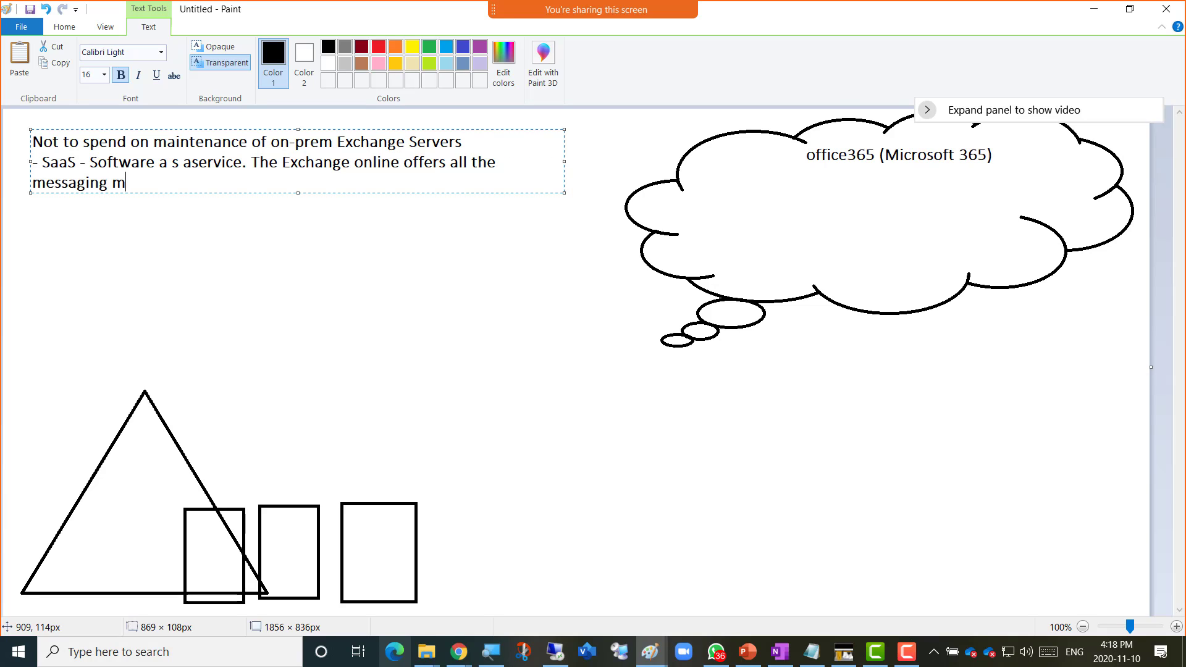
- Continue the Exchange online sentence with "features but the companies do not have to maintain the underlying"
key("BackSpace")
type("features but the companues do")
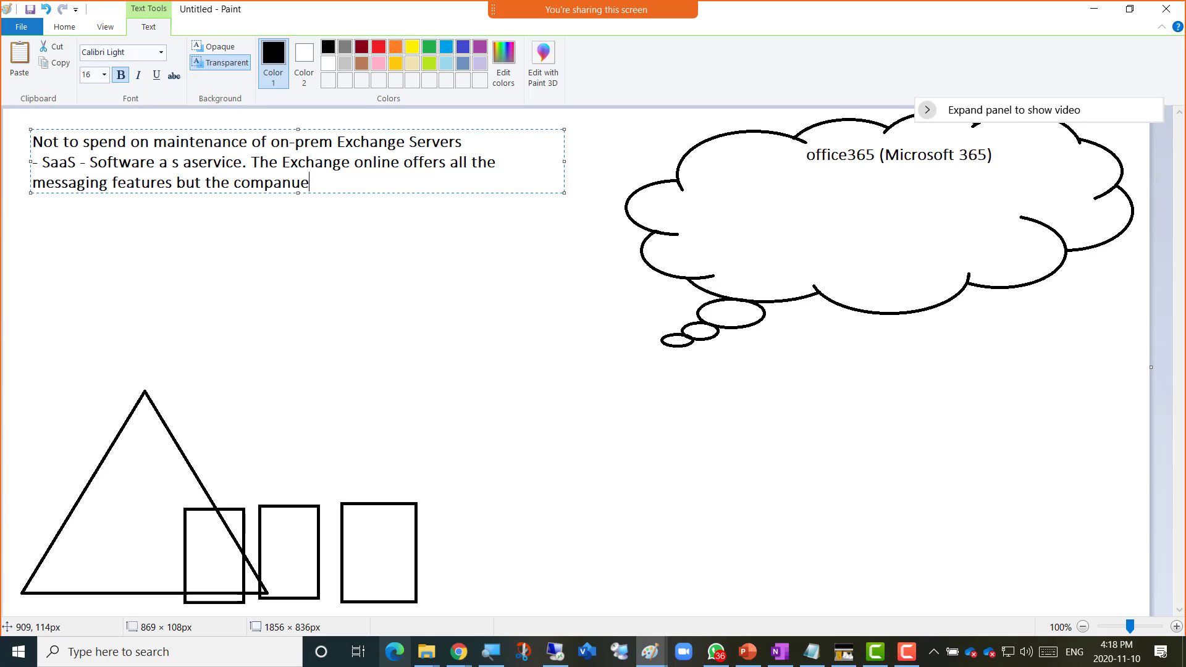
key("BackSpace")
key("BackSpace")
key("BackSpace")
key("BackSpace")
key("BackSpace")
key("BackSpace")
type("ies do not have to")
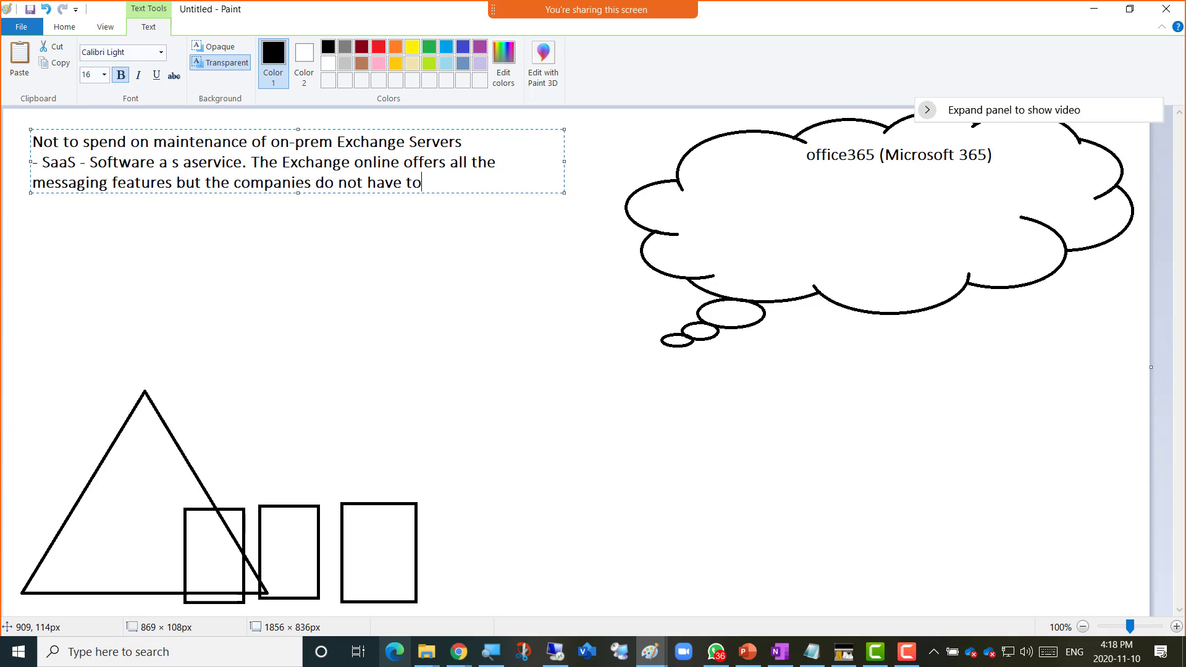
type(" maintain the underlying")
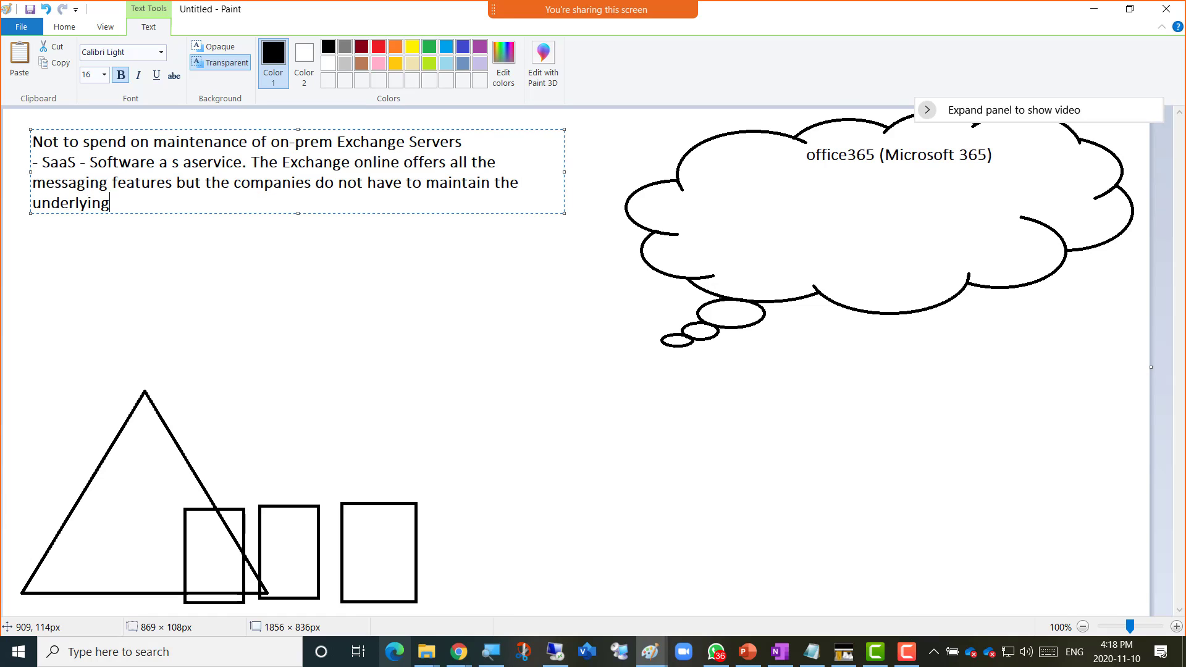
type(" OS and")
- Continue the SaaS sentence in the note after "underlying" with "Hardware and OS"
key("BackSpace")
key("BackSpace")
key("BackSpace")
key("BackSpace")
key("BackSpace")
key("BackSpace")
type("Hardware and ")
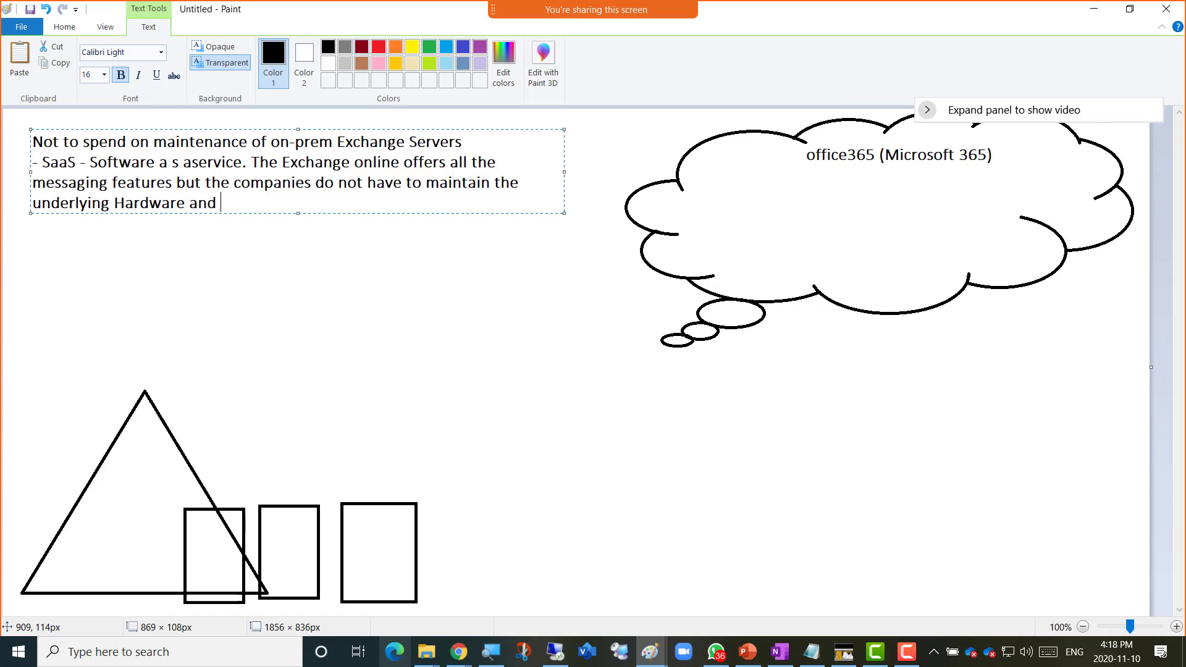
type("OS. No Pathcing")
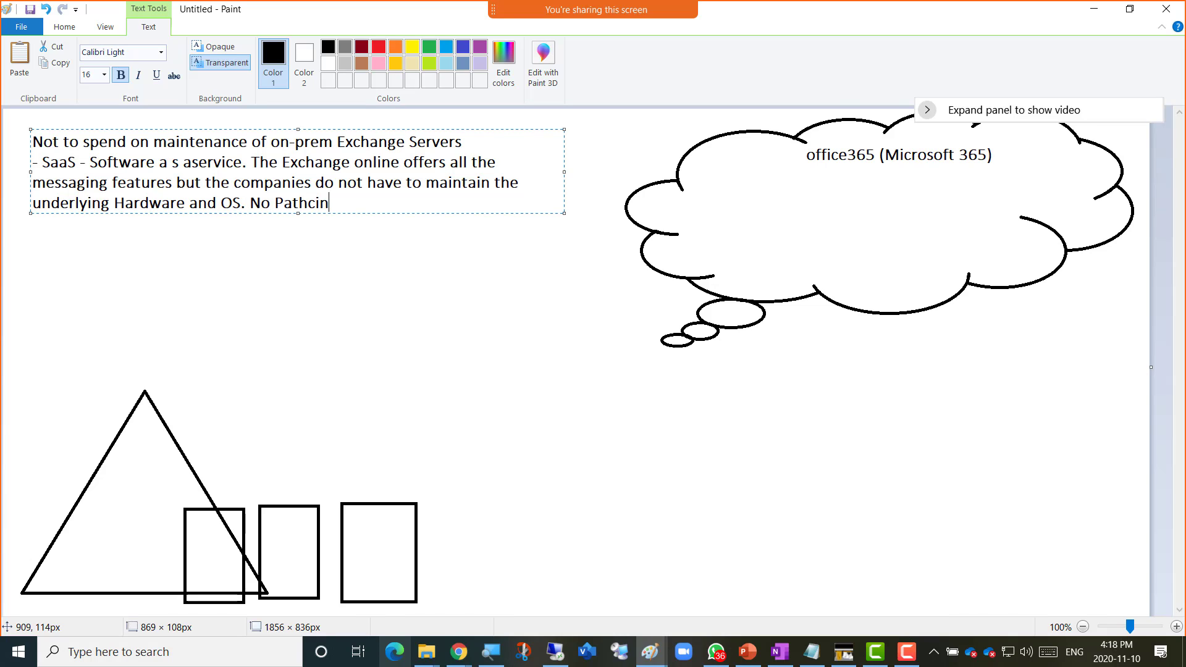
- End the sentence with a period, add "No Patching required" and start a new line in the note
key("BackSpace")
key("BackSpace")
key("BackSpace")
type("ching required")
key("Return")
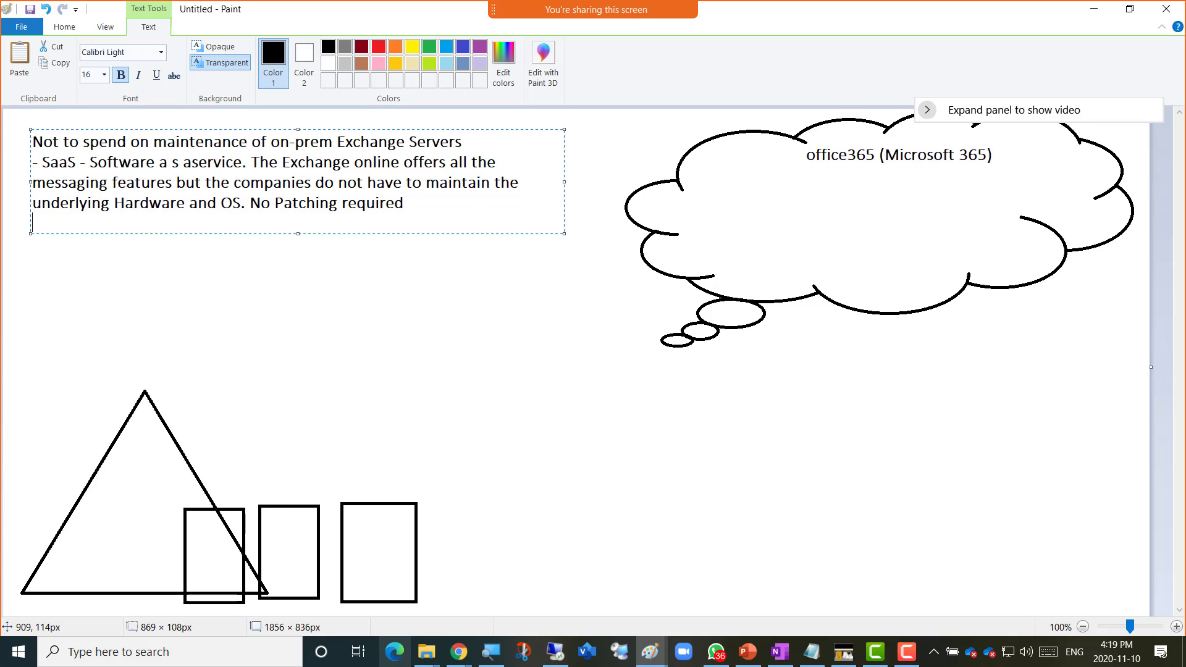
- Write the line "- No Database availability Group in Exchange Online" in the note
type("- No Database availa")
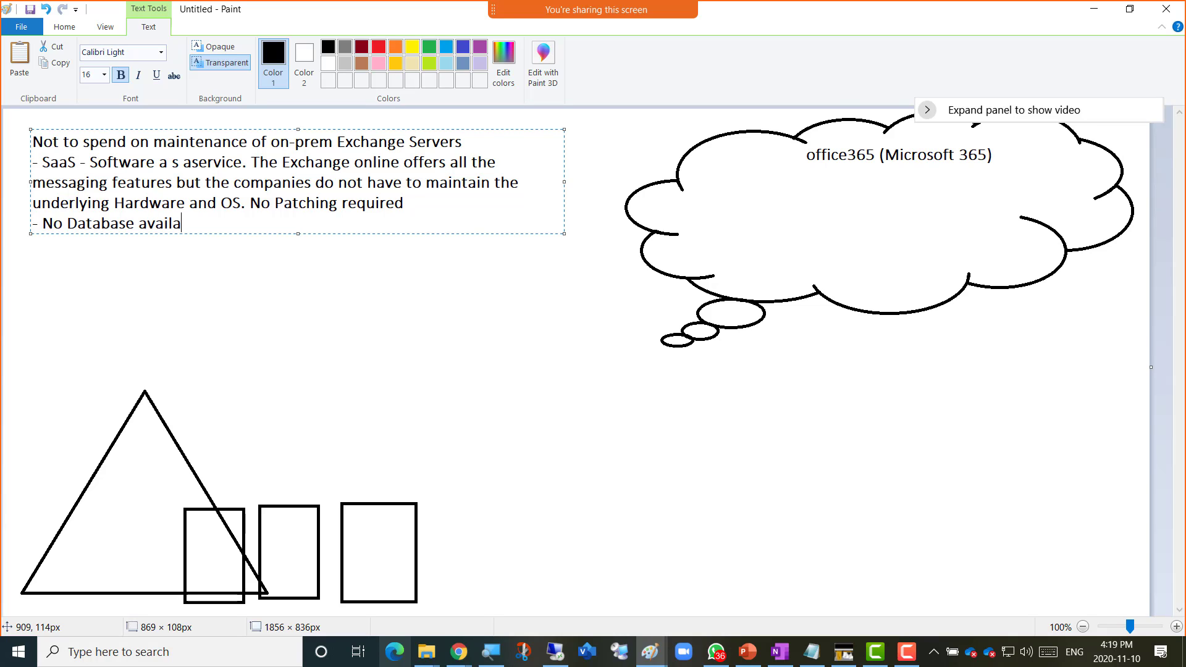
type("bility Group in Exc")
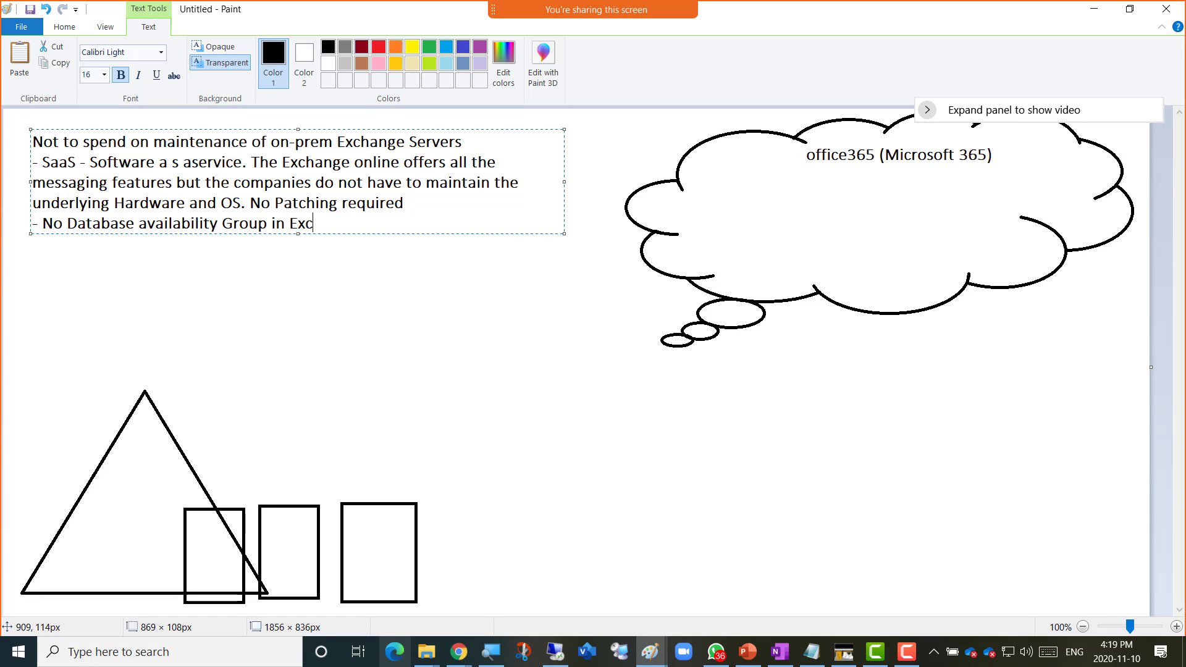
type("hange Online")
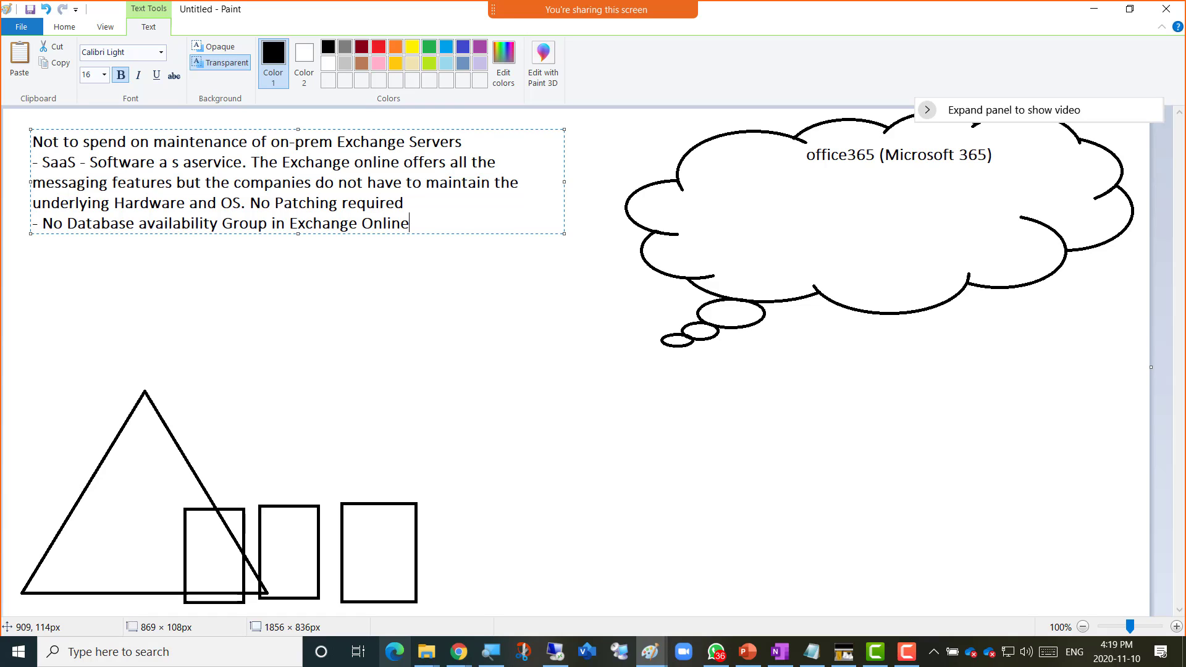
- Add another line to the note reading "- No High Availability and no disaster Recovery"
key("Return")
type("- No High Availability")
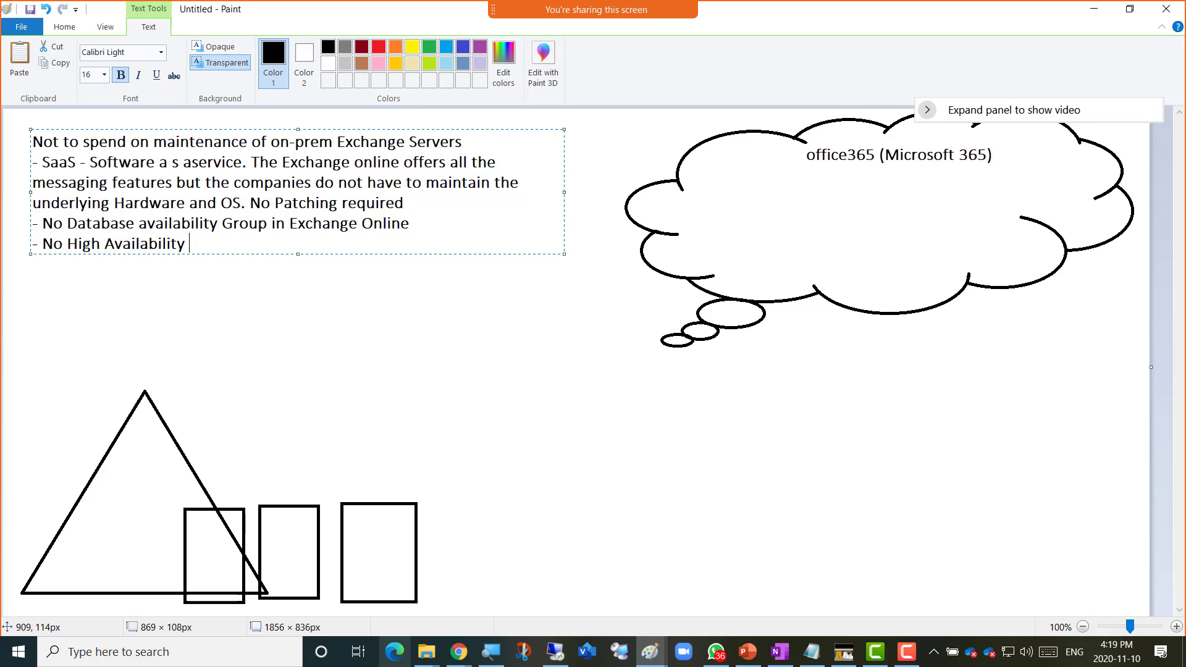
type(" and no di")
type("saster Recovery")
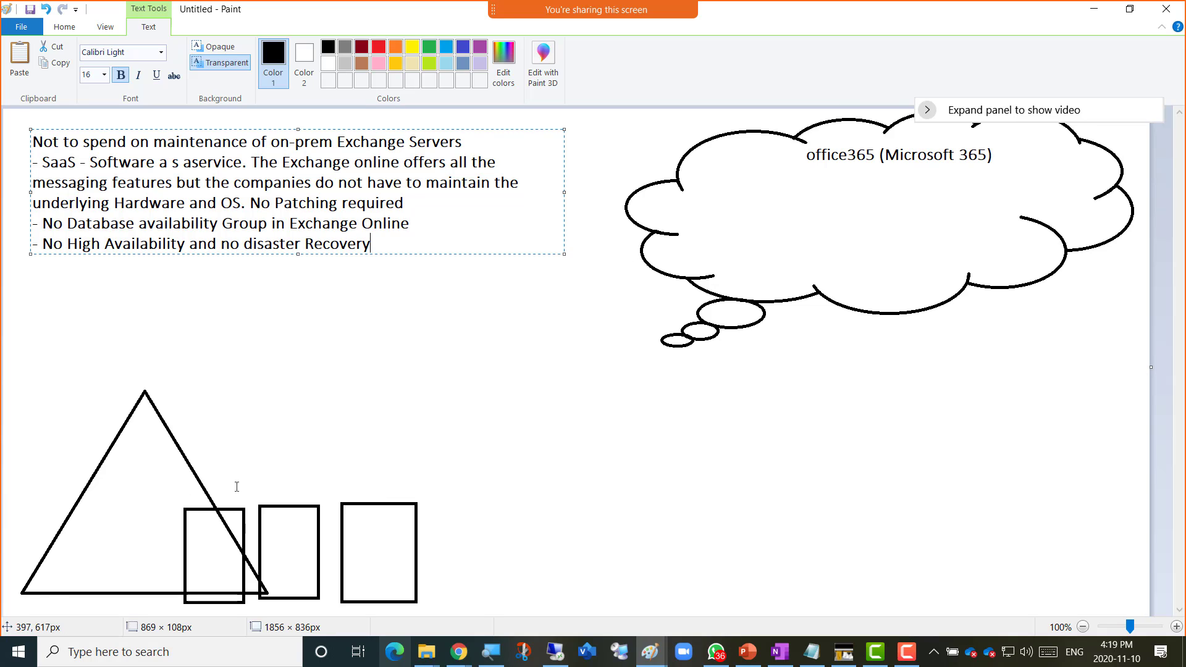
- Colour the whole note text purple and commit it to the canvas
left_click(68, 29)
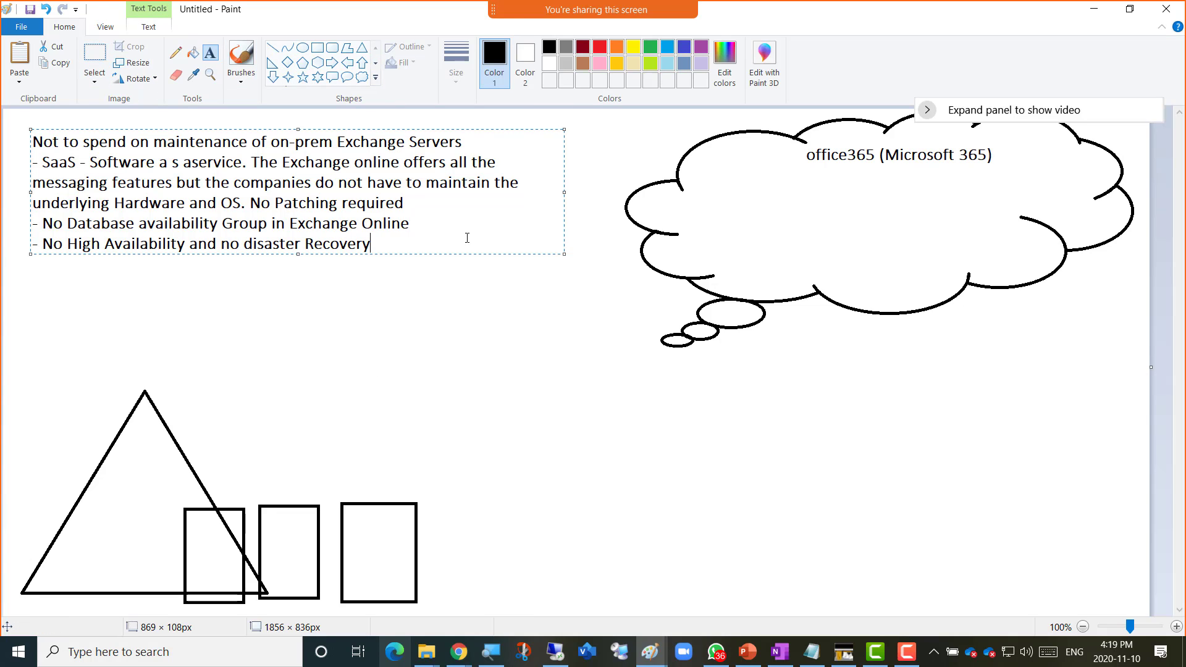
key("ctrl+a")
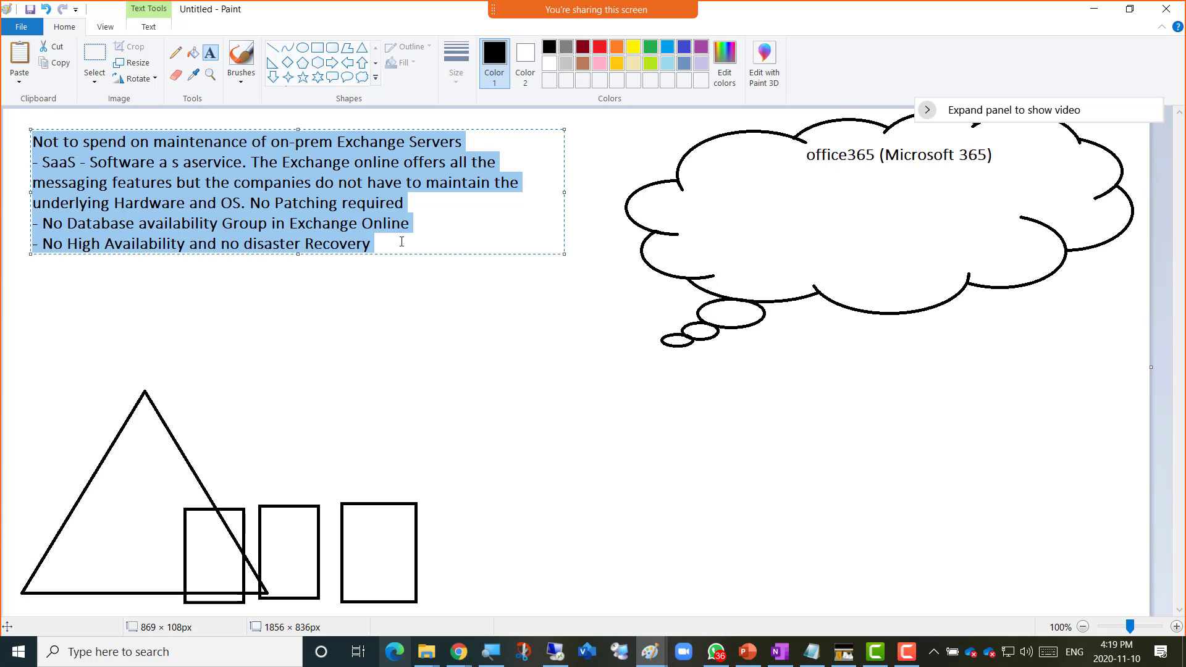
left_click(702, 51)
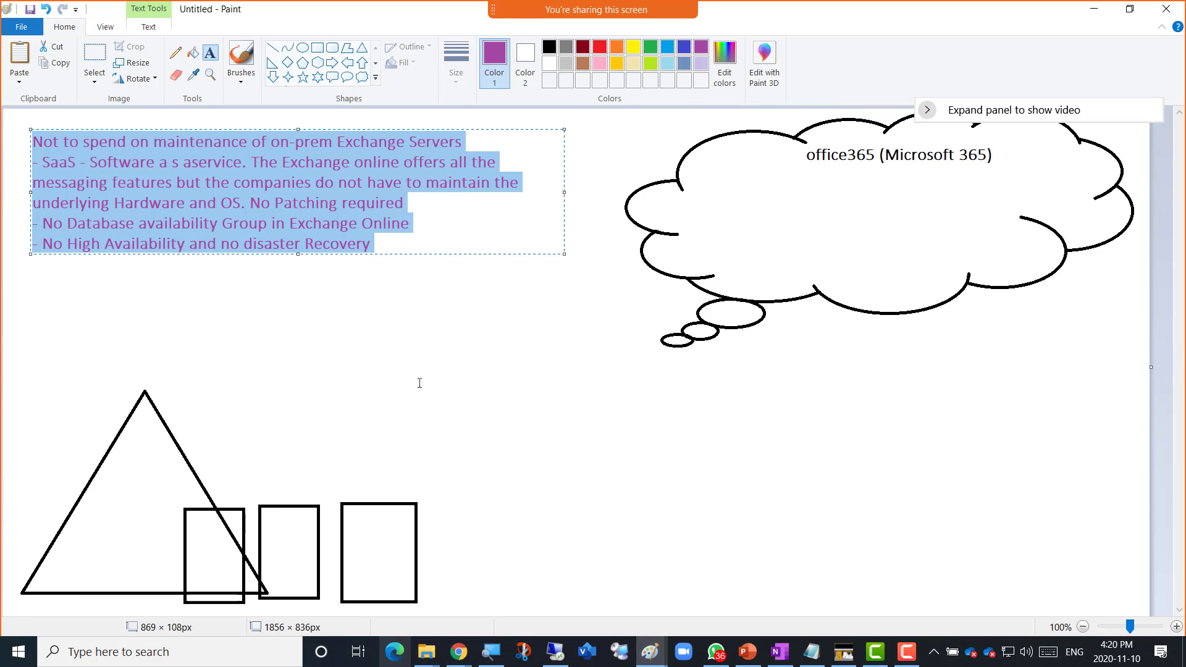
left_click(418, 424)
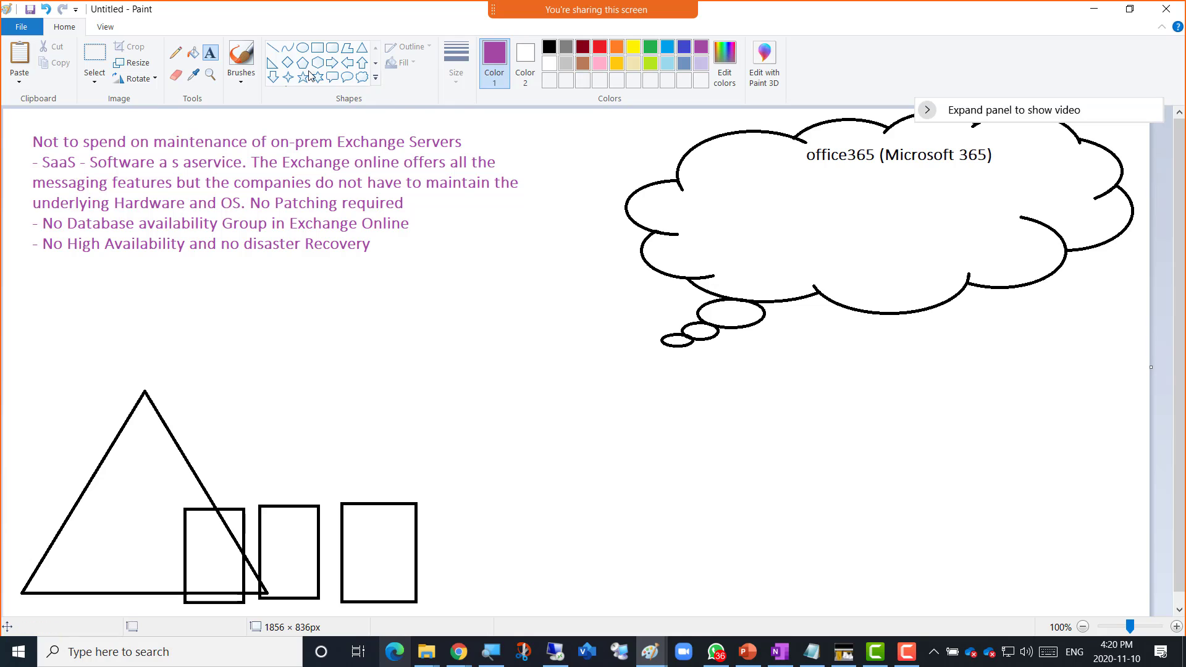
- Add the text label "Exchange Servers" just above the three rectangles beside the triangle
left_click(175, 53)
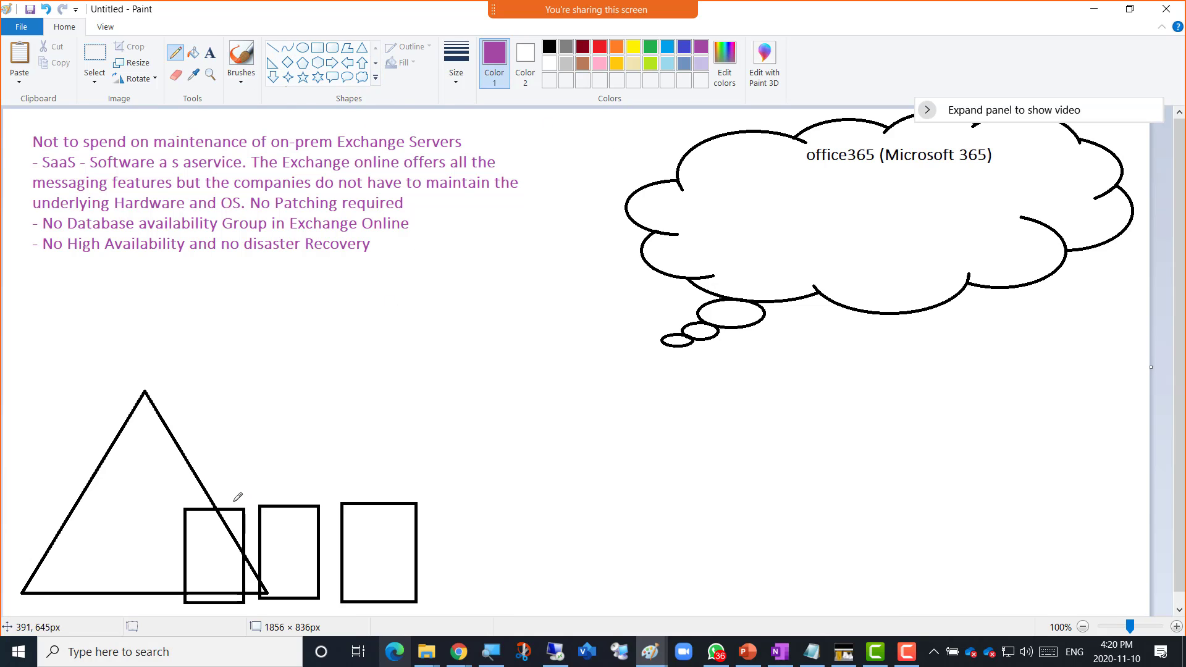
left_click(210, 52)
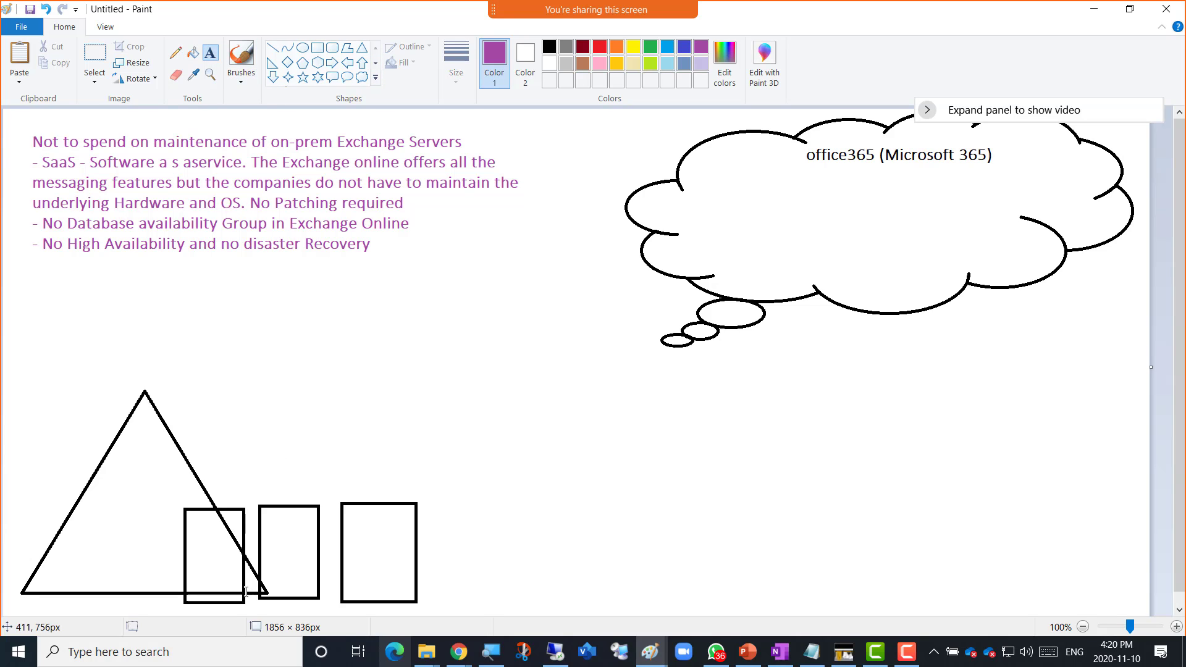
left_click(194, 523)
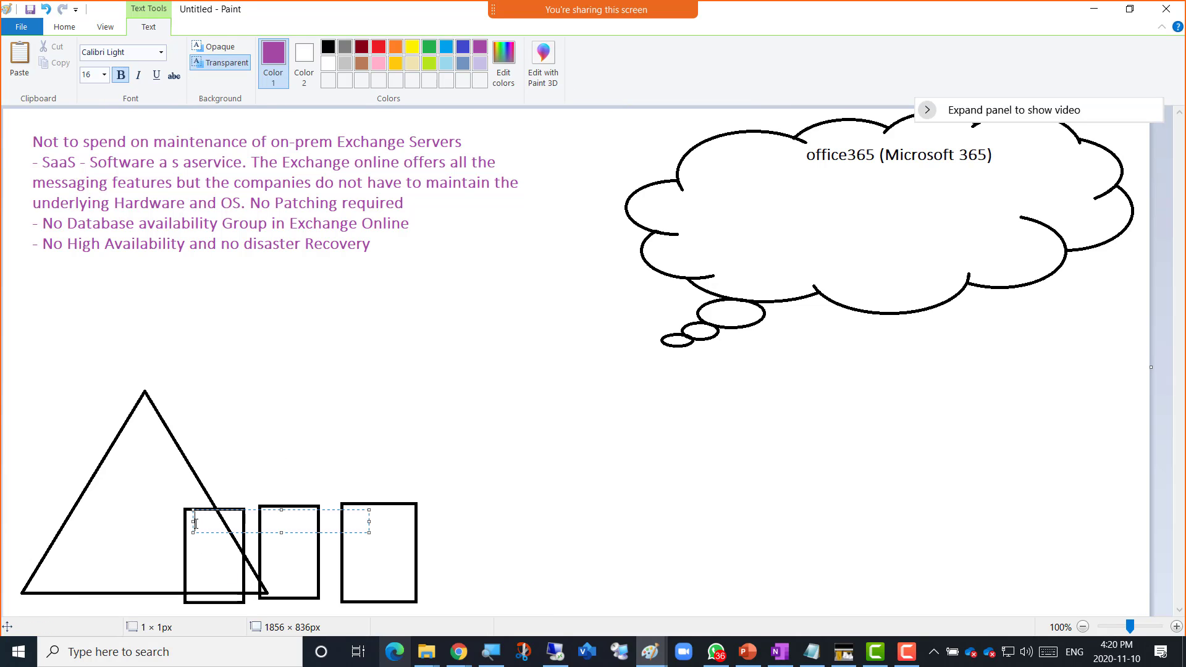
type("Exchange")
key("BackSpace")
key("BackSpace")
key("BackSpace")
key("BackSpace")
key("BackSpace")
left_click_drag(215, 511, 227, 478)
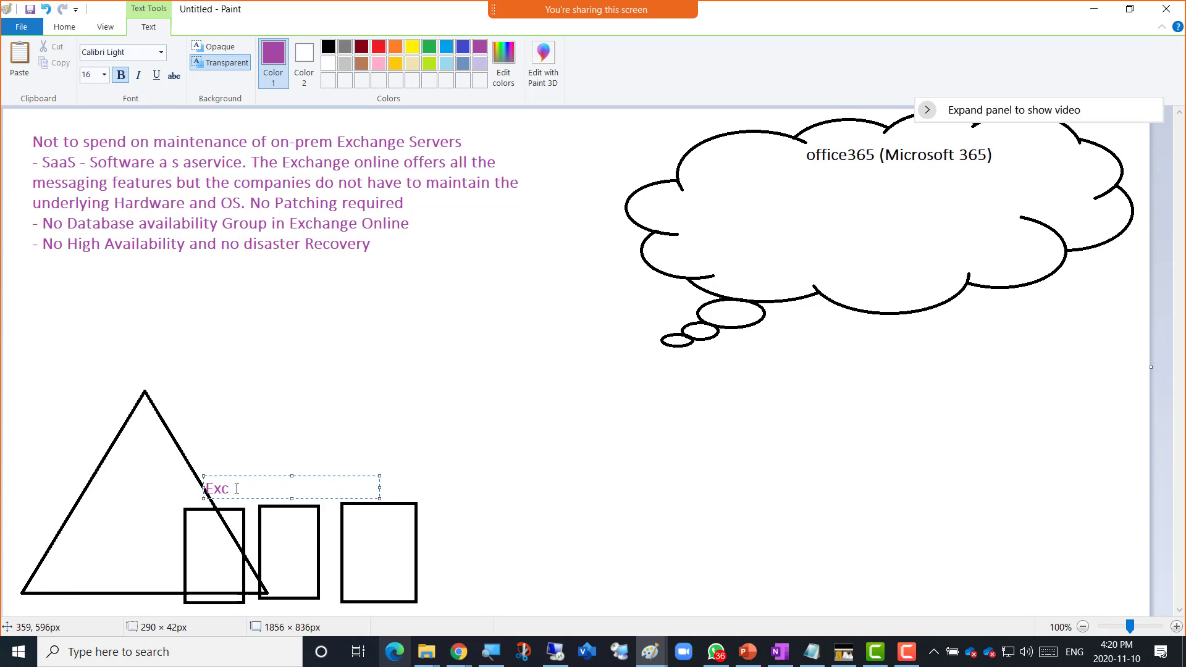
type("hange Servers")
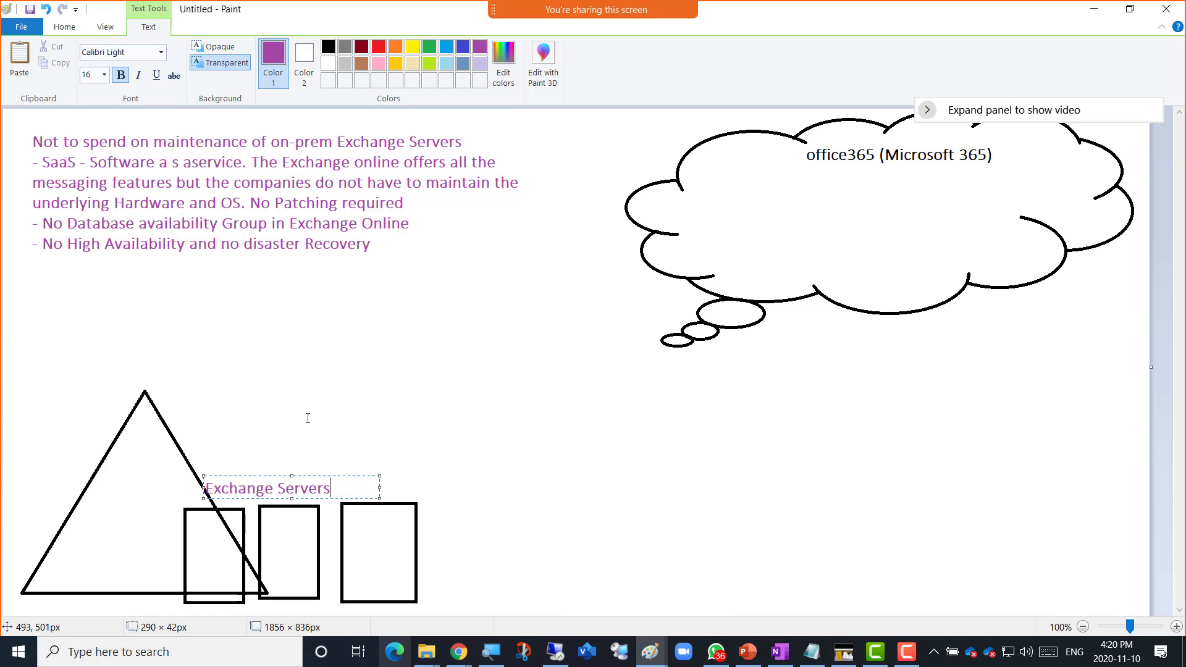
- Recolour the "Exchange Servers" label indigo and draw a freehand pencil line from it up into the cloud
key("ctrl+a")
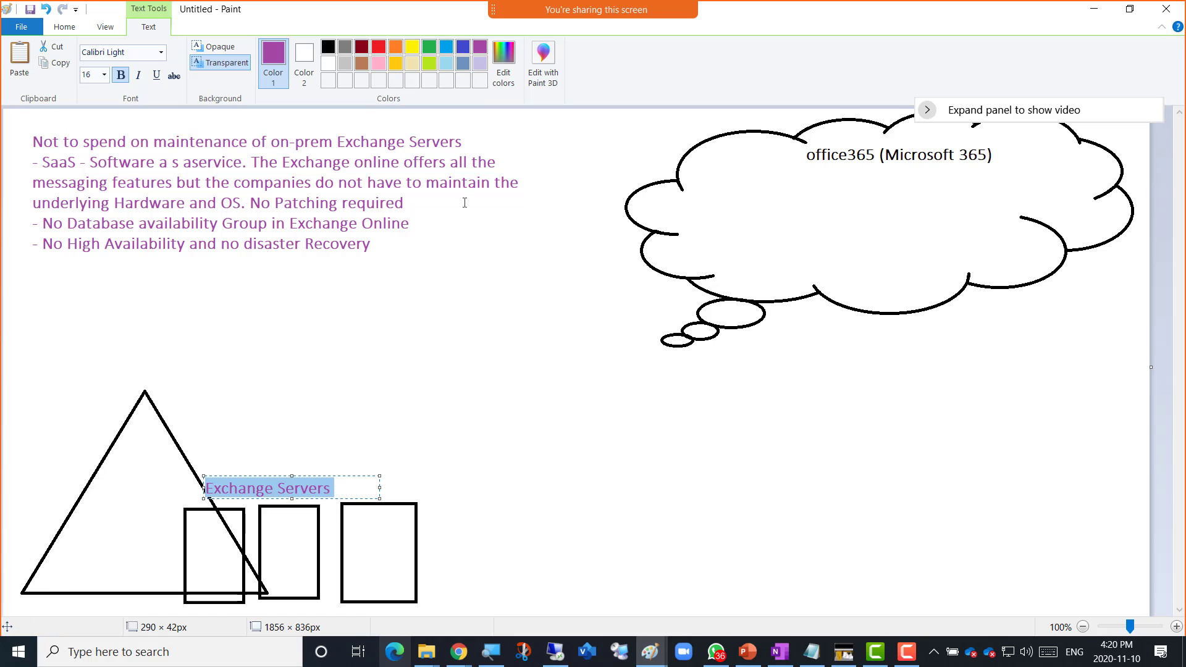
left_click(463, 47)
left_click(406, 336)
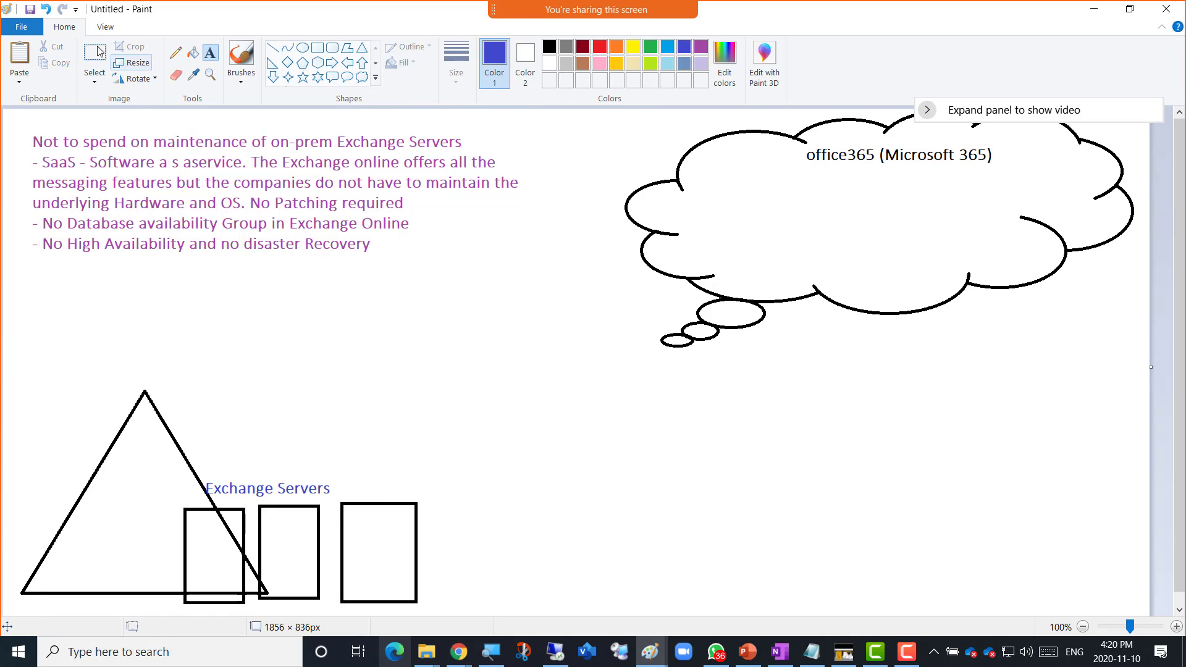
left_click(176, 52)
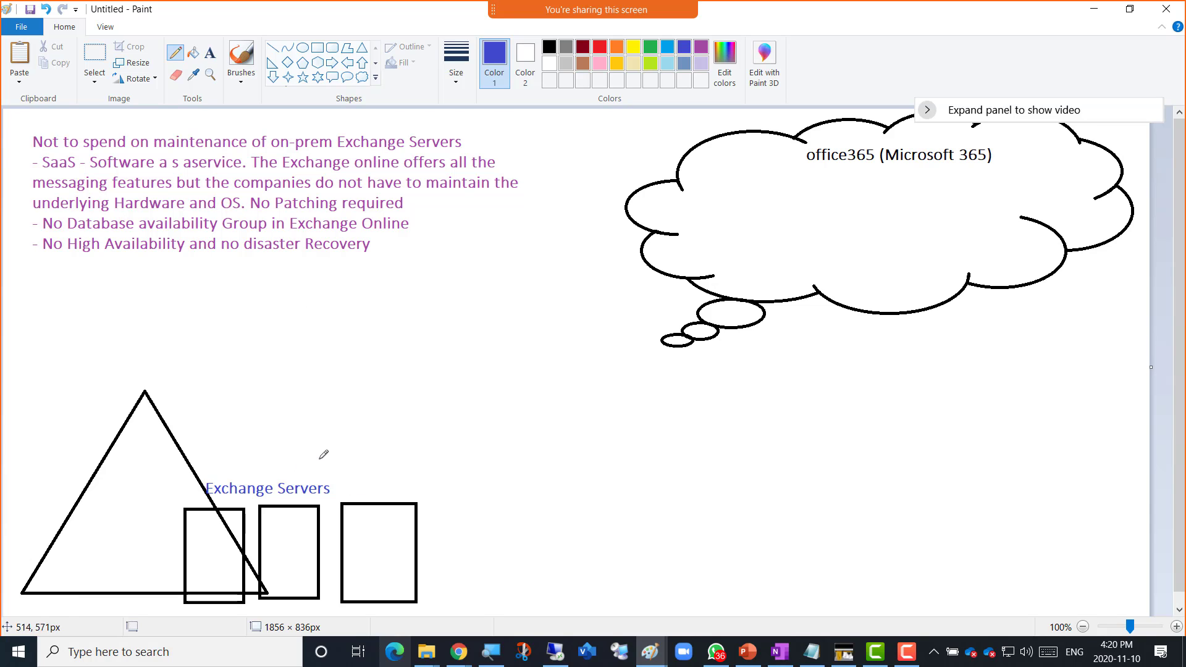
left_click_drag(314, 472, 764, 251)
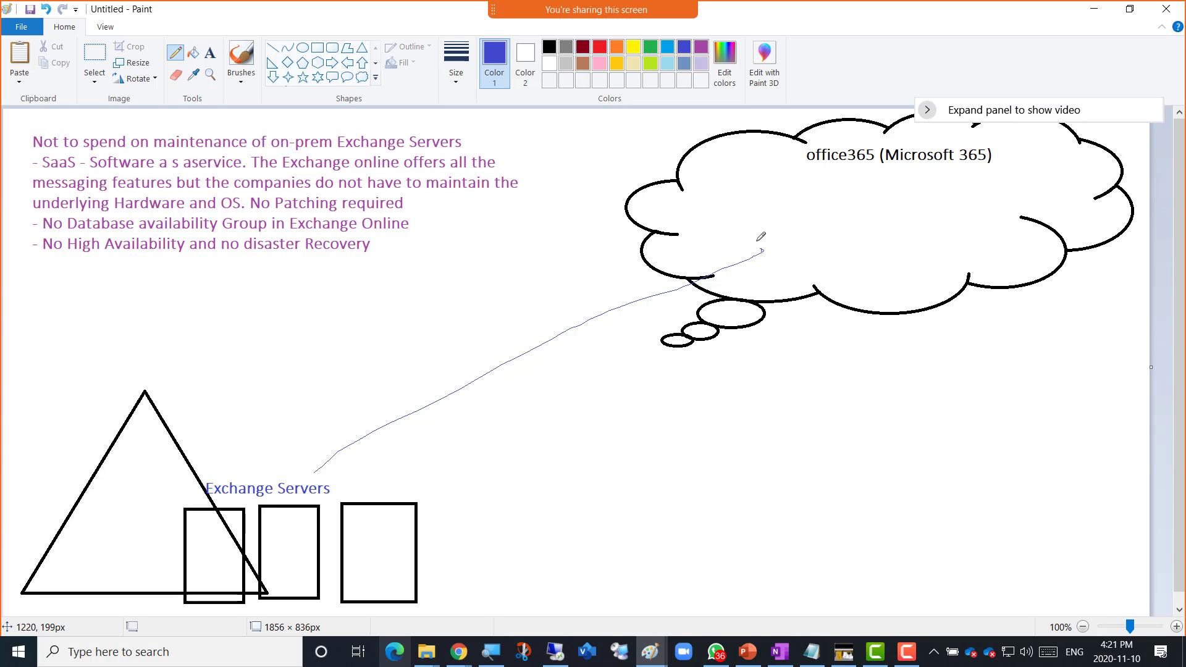
- Start a text list inside the cloud, below its title, with the lines "ExchangeOnline" and "Sharepoint Online"
left_click(211, 55)
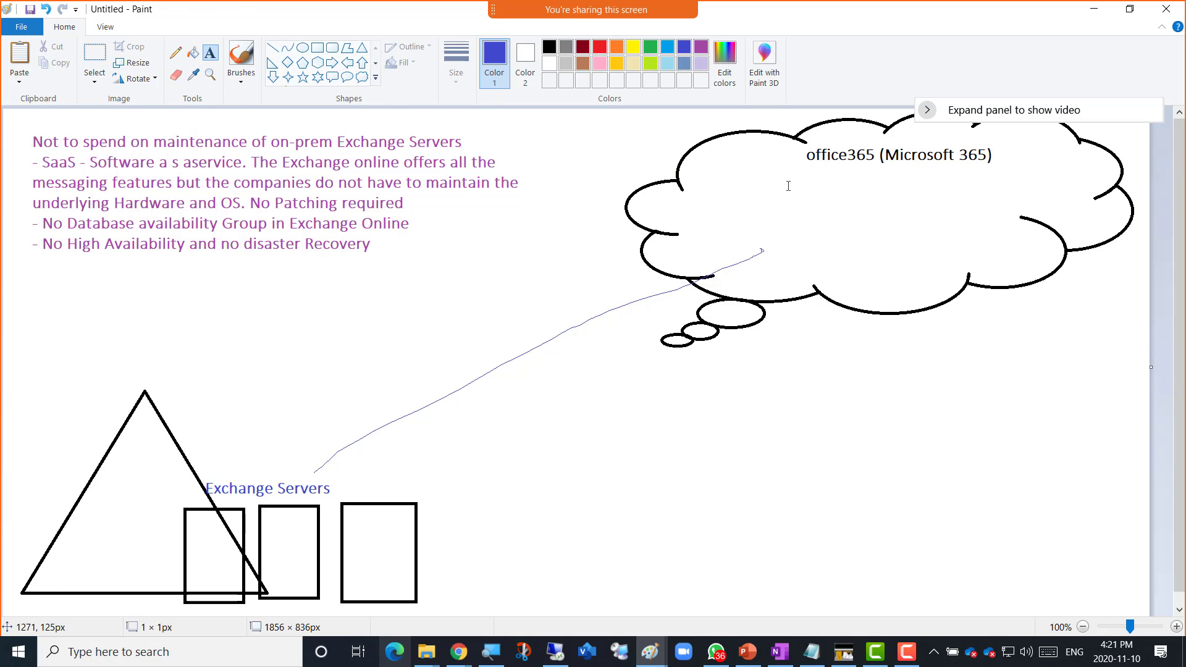
left_click(787, 186)
type("E")
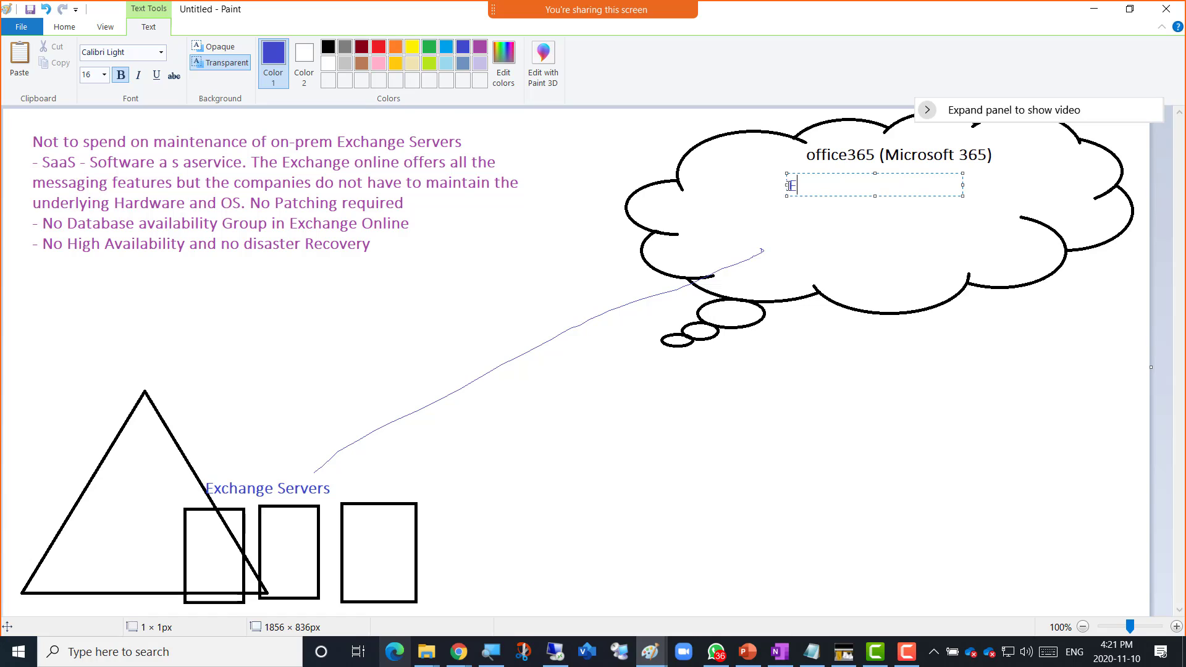
type("xchangeOnline")
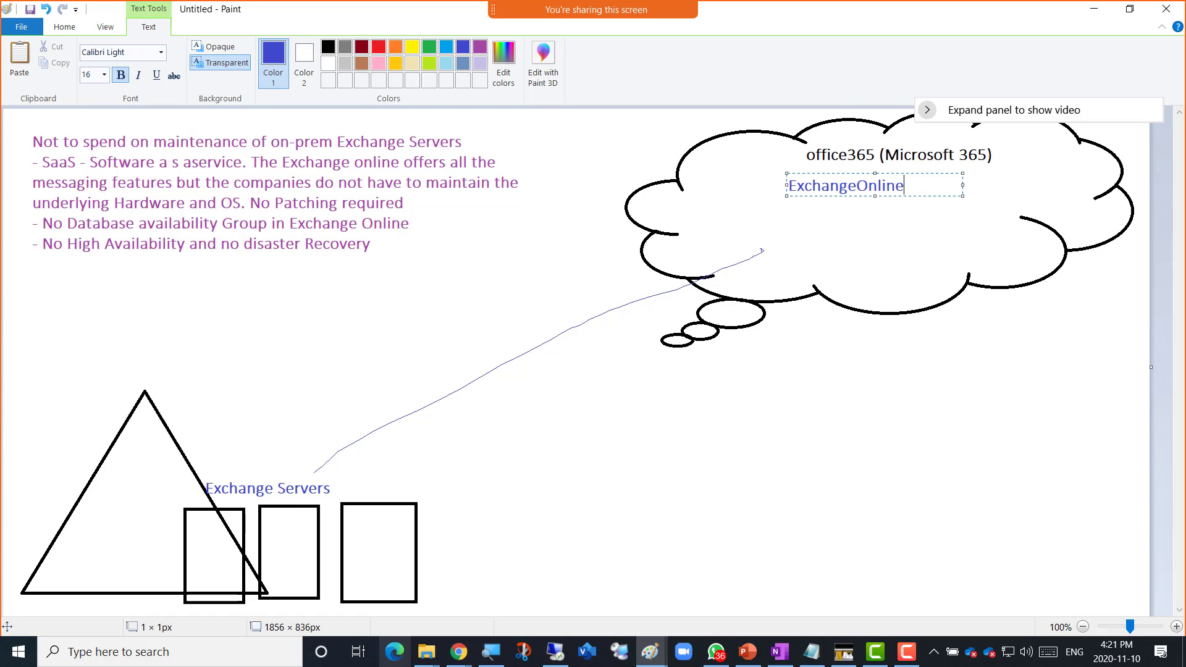
key("Return")
type("Sharepoint Online")
key("Return")
- Add "Azure Active Directory Online" to the cloud's list and widen the text box to about 437 px
type("A")
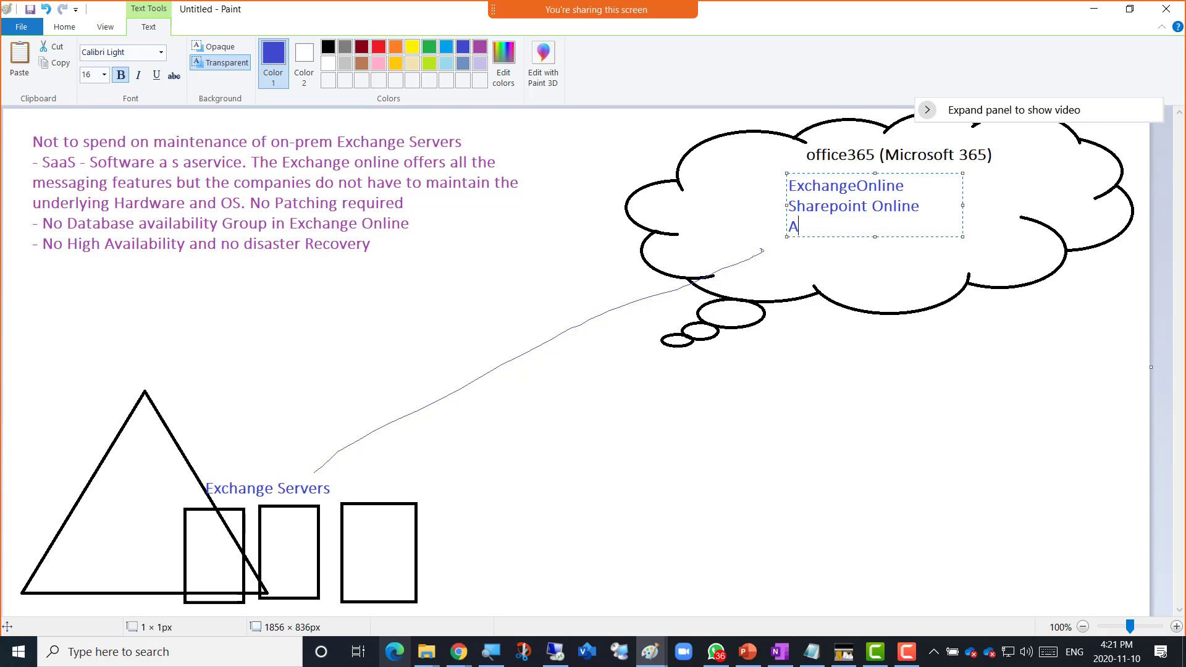
type("zure Active Director")
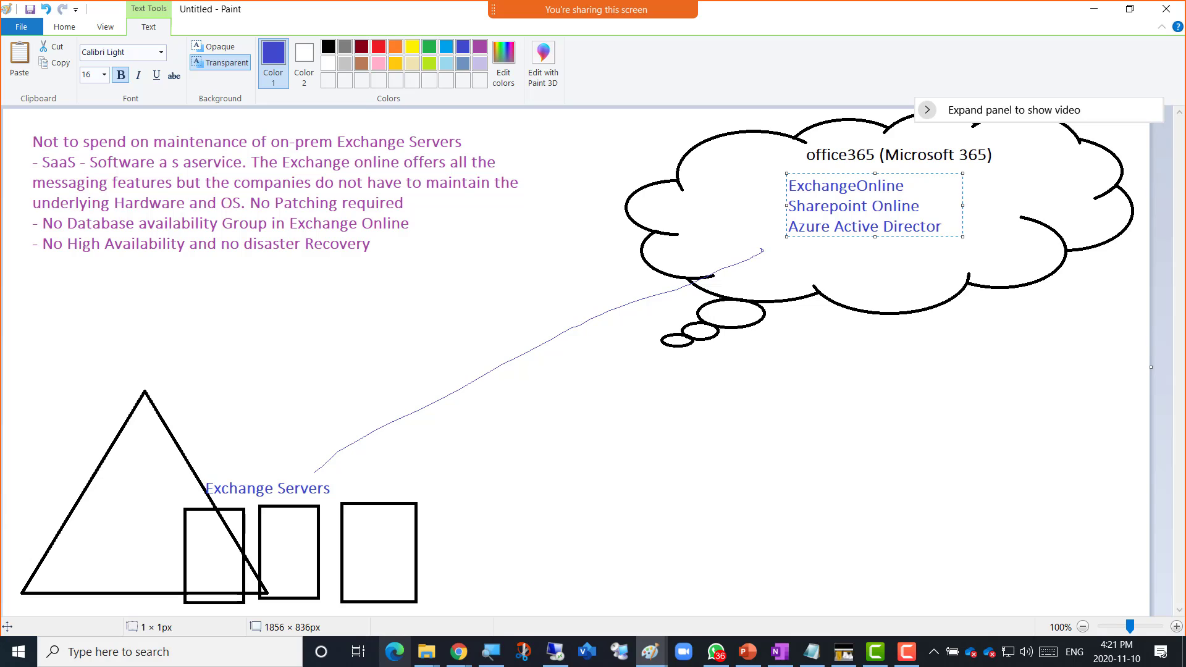
type("y")
key("Return")
type("Online")
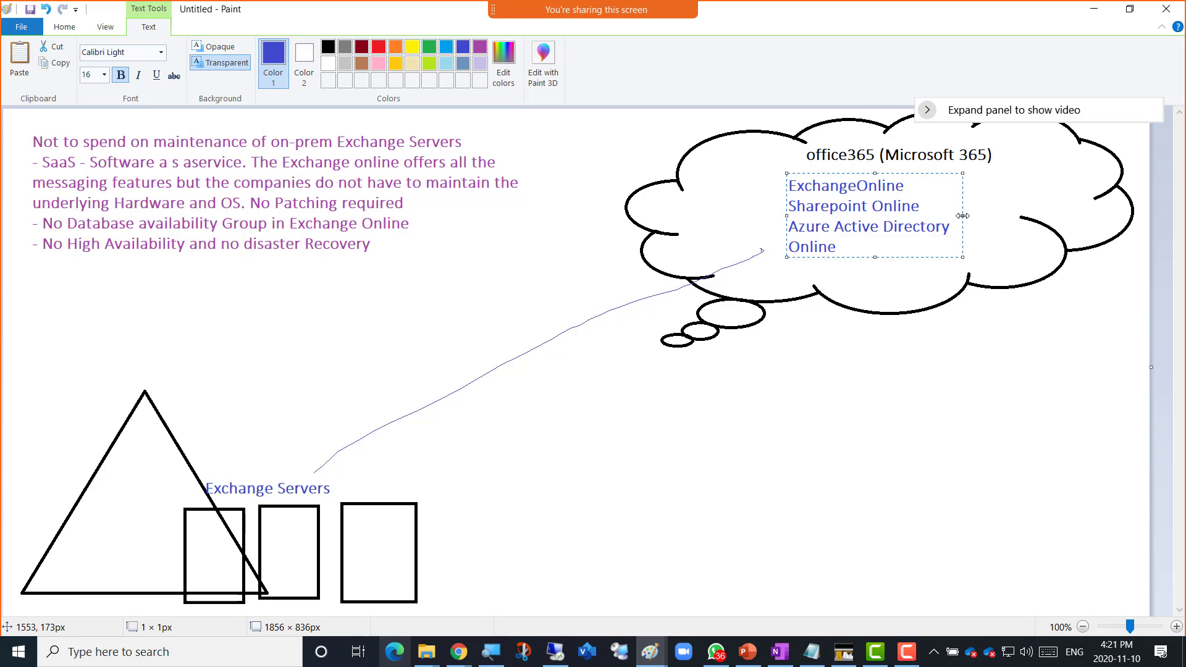
left_click_drag(962, 216, 1053, 216)
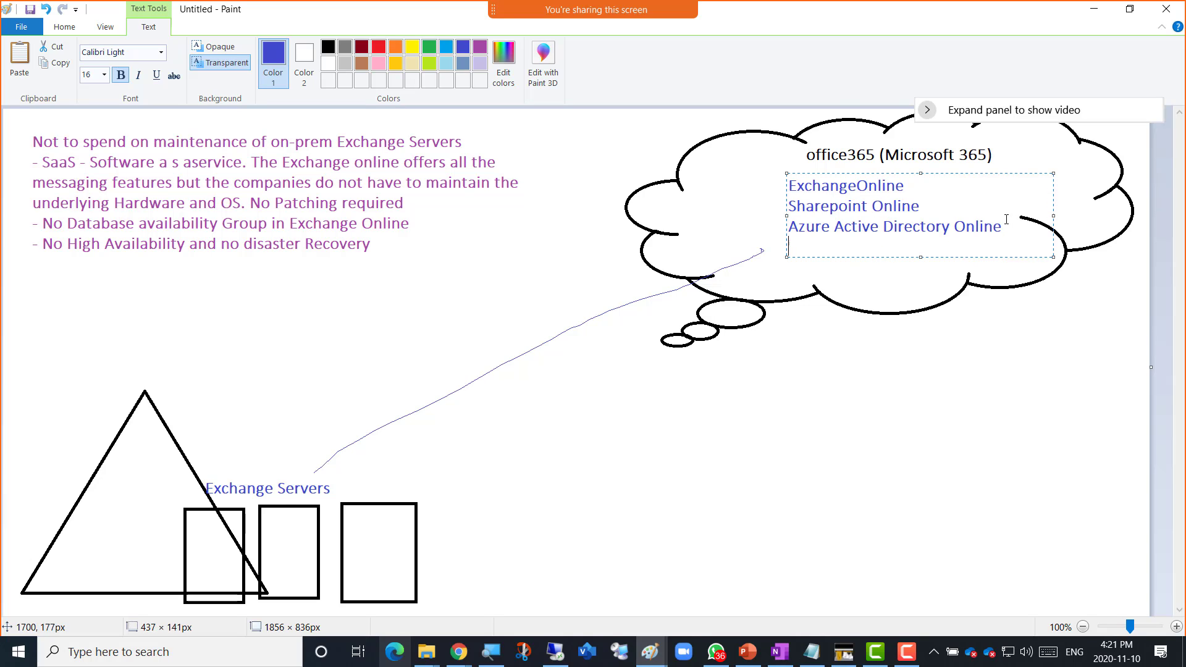
- Add the lines "Teams Online" and "Endpoint Manager" to the cloud's list
type("Teams Online")
key("Return")
type("end M")
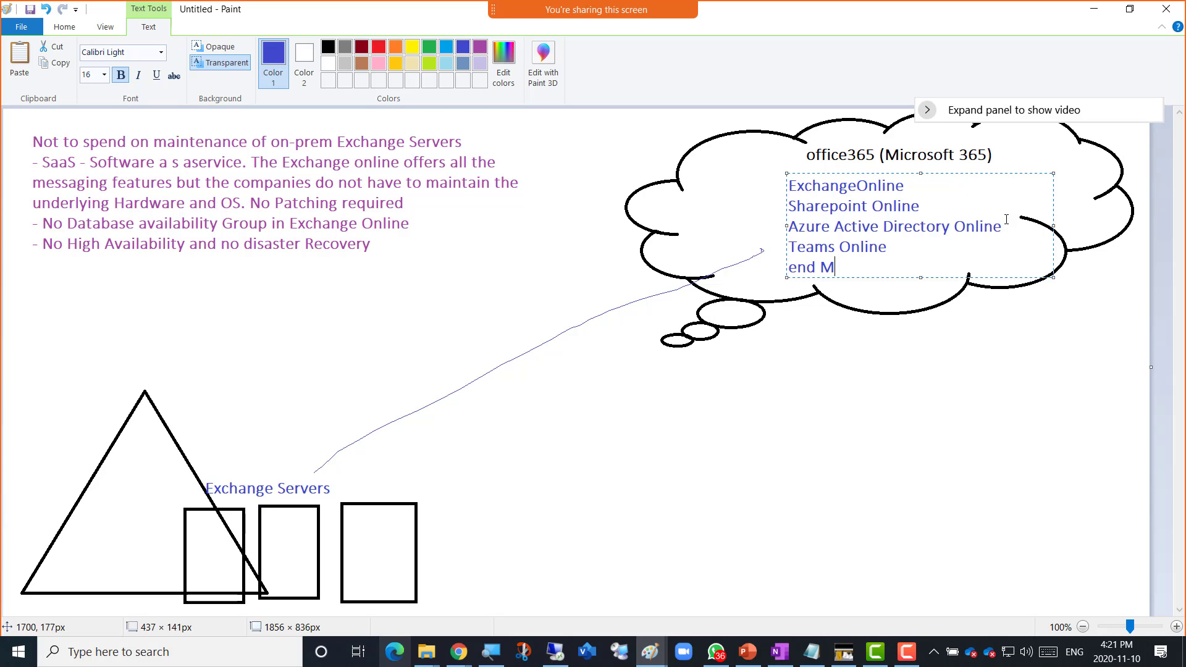
type("anager")
left_click(820, 268)
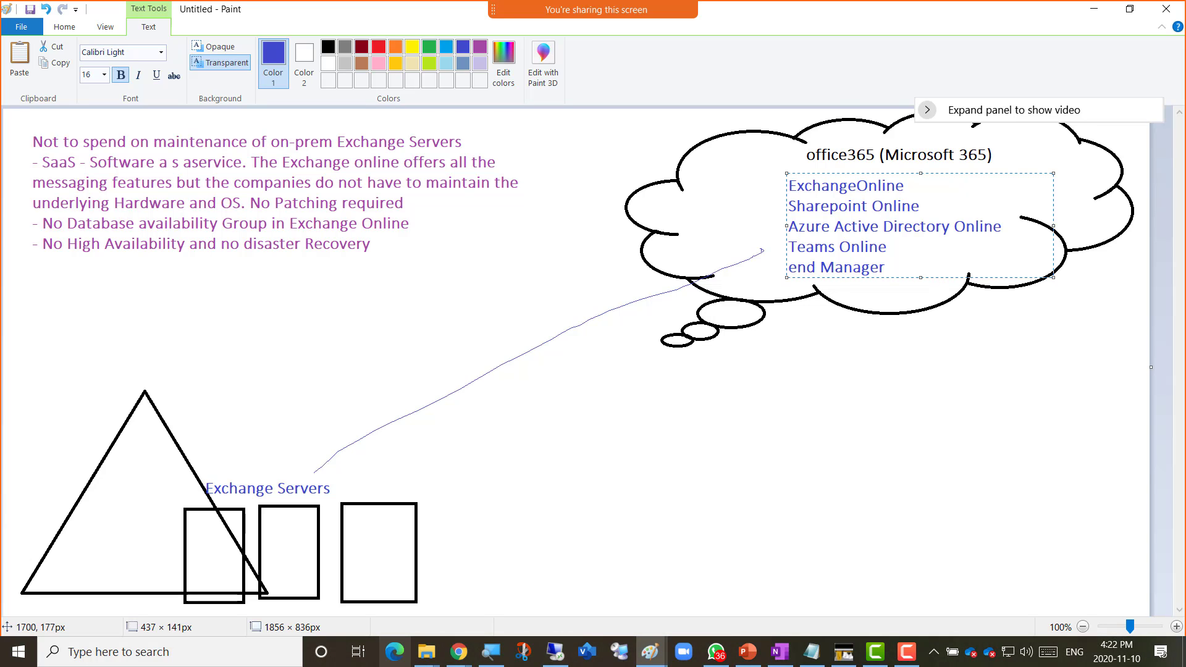
key("shift+Right")
type("E")
type("point")
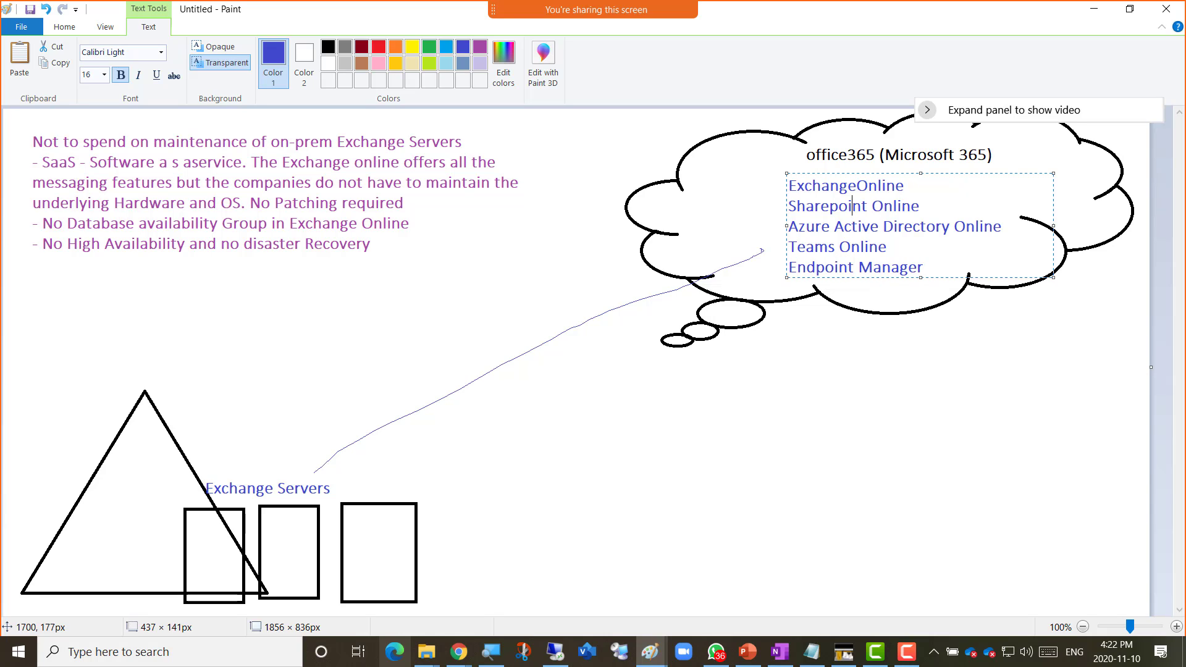
key("Left")
key("shift+Right")
key("shift+Right")
key("shift+Right")
key("shift+Right")
key("shift+Right")
key("shift+Right")
key("shift+Right")
key("shift+Right")
key("shift+Right")
key("shift+Right")
key("shift+Right")
key("shift+Right")
key("shift+Right")
key("shift+Right")
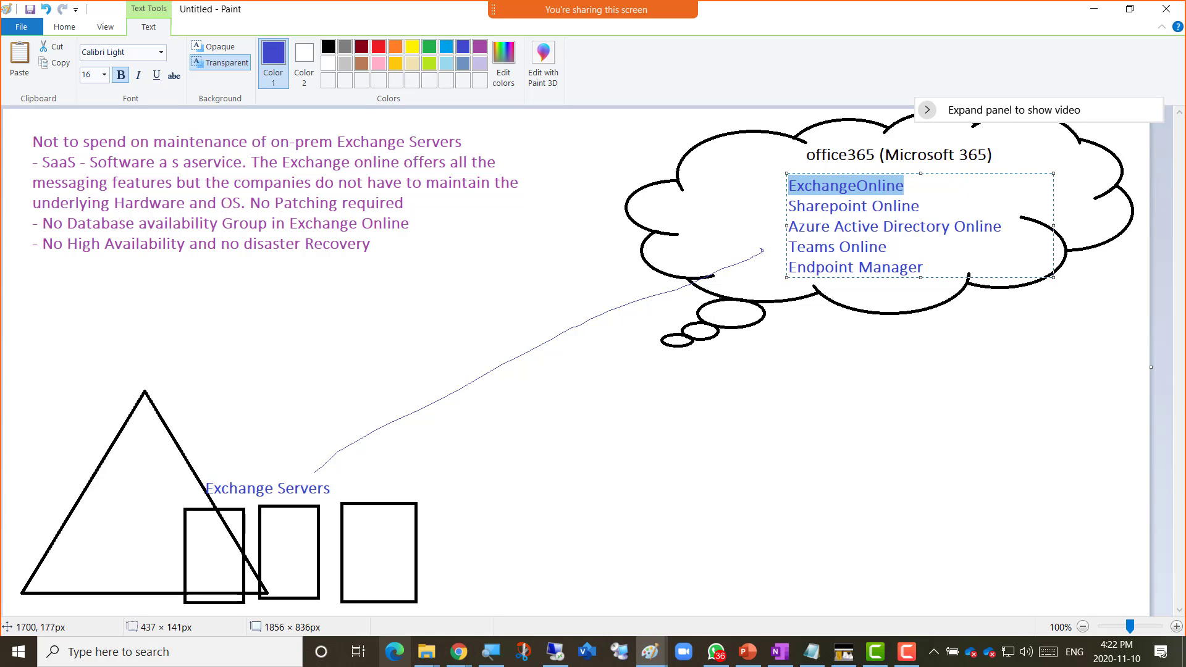
key("shift+Left")
key("shift+Left")
key("shift+Left")
key("shift+Left")
key("shift+Left")
key("shift+Left")
key("shift+Left")
key("shift+Left")
key("shift+Left")
key("shift+Left")
key("shift+Left")
key("shift+Left")
key("shift+Left")
key("shift+Left")
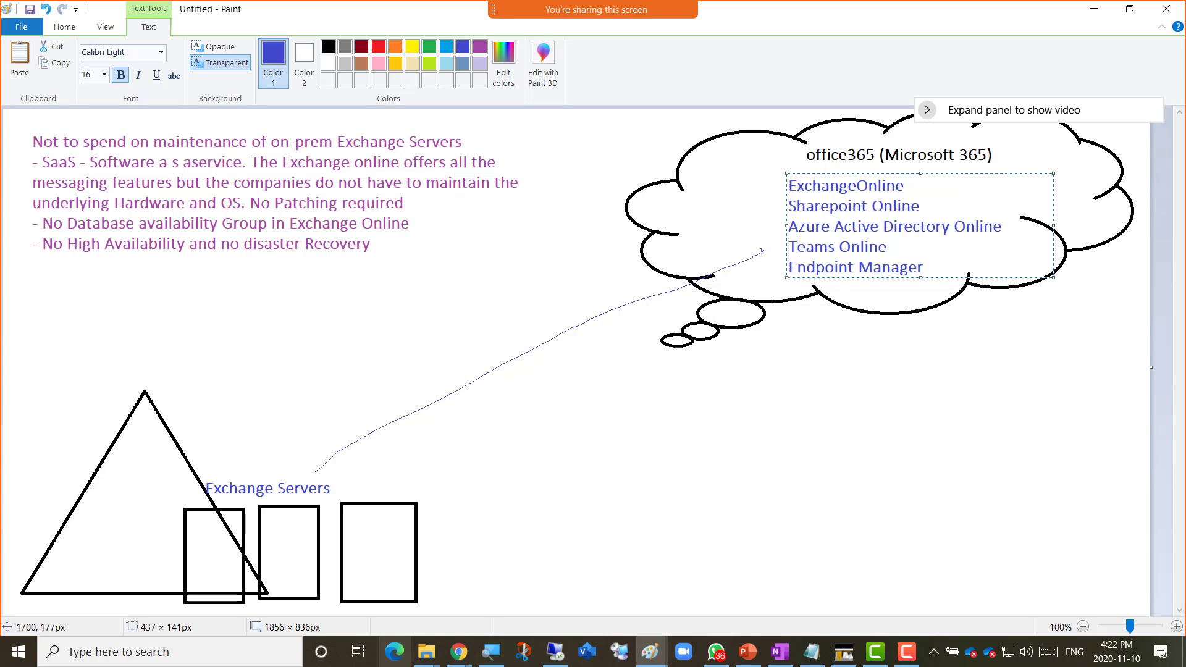
key("Right")
key("Right")
key("Right")
key("Right")
key("Right")
key("Right")
key("Right")
key("Right")
key("Right")
key("Right")
key("Right")
key("Up")
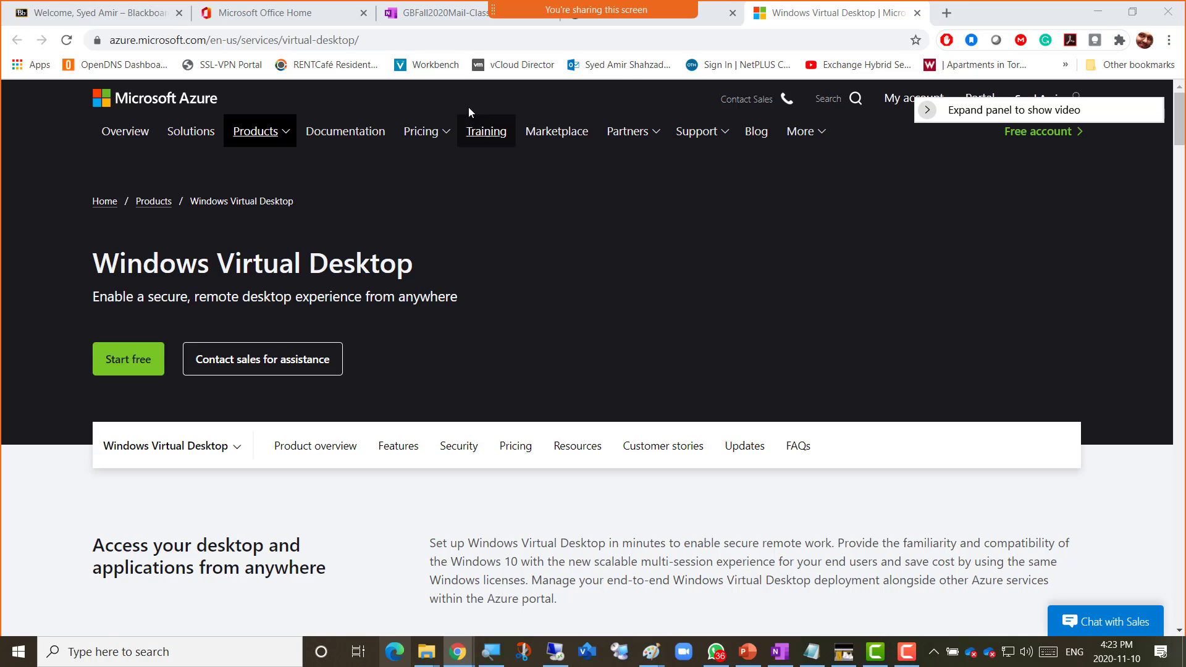
- Look through the open Webex, Office Home and OneNote pages in the browser and return to the Paint drawing
left_click(709, 26)
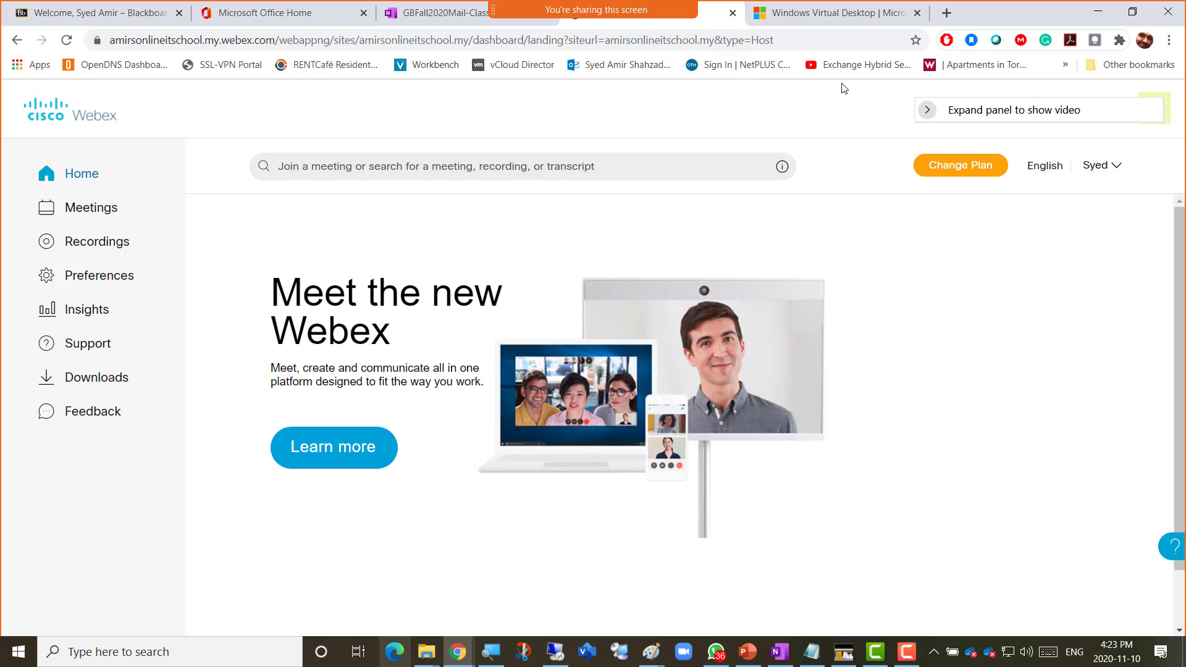
left_click(320, 14)
left_click(438, 18)
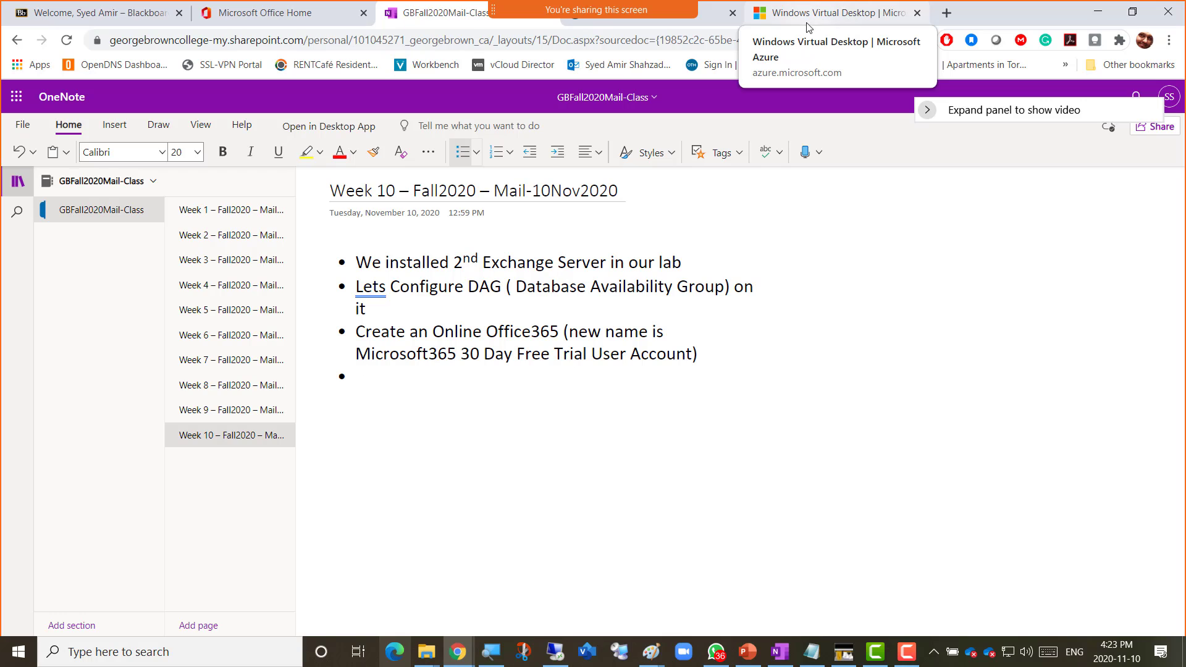
left_click(709, 24)
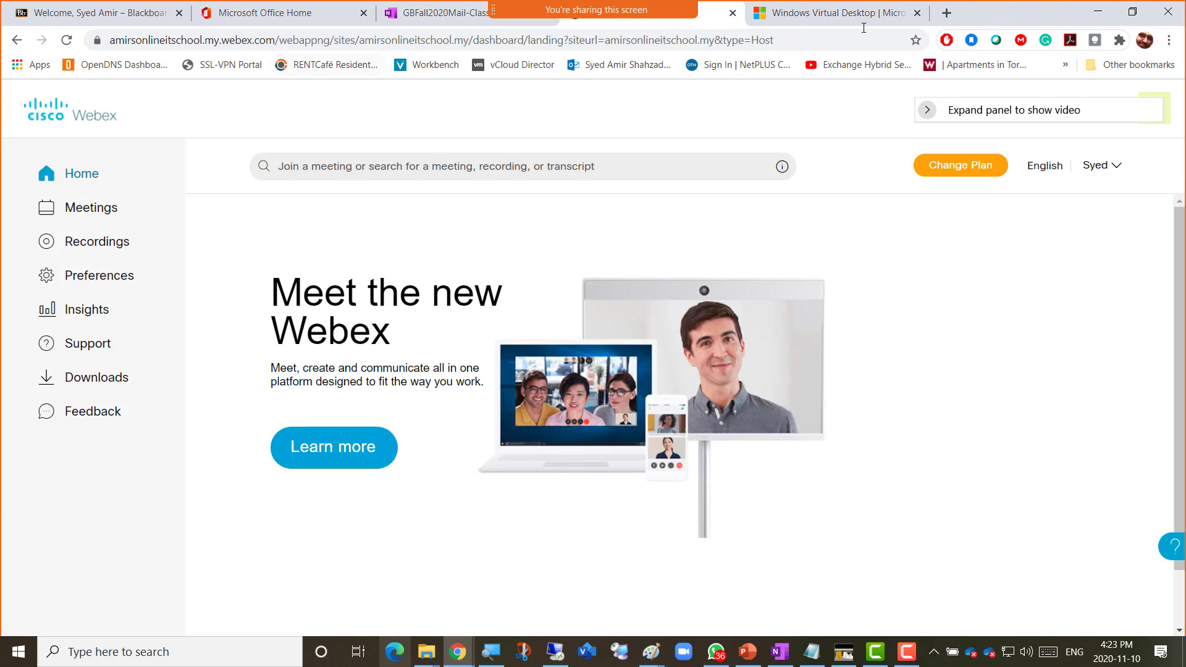
left_click(1097, 13)
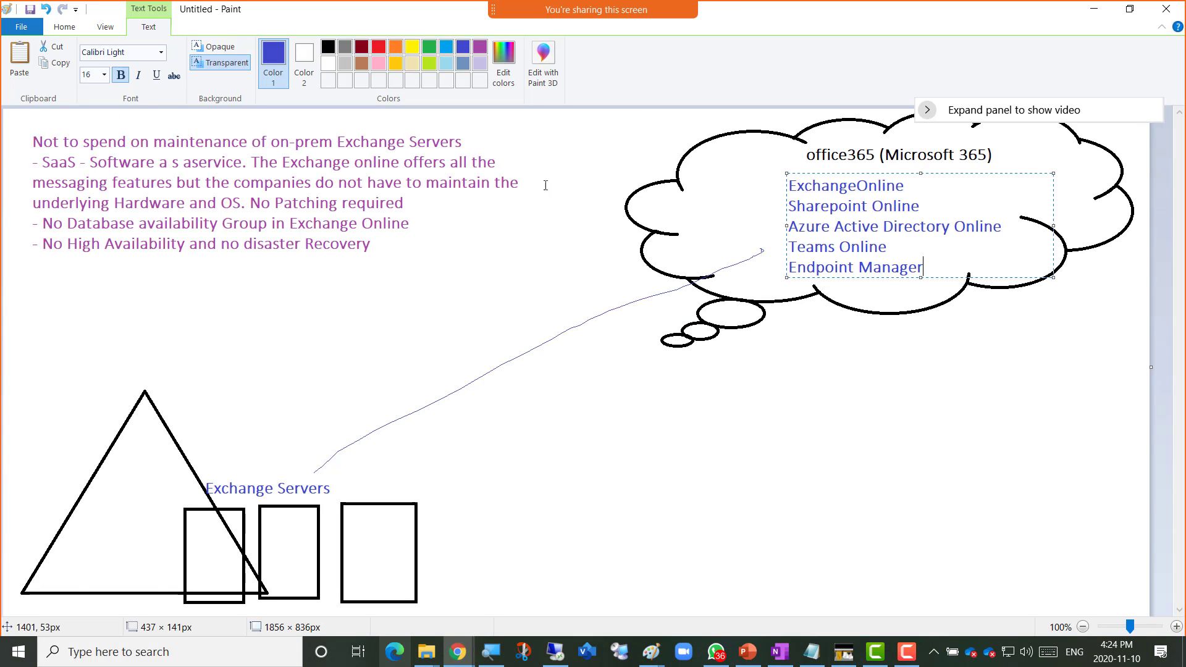
key("alt+Tab")
key("alt+Tab")
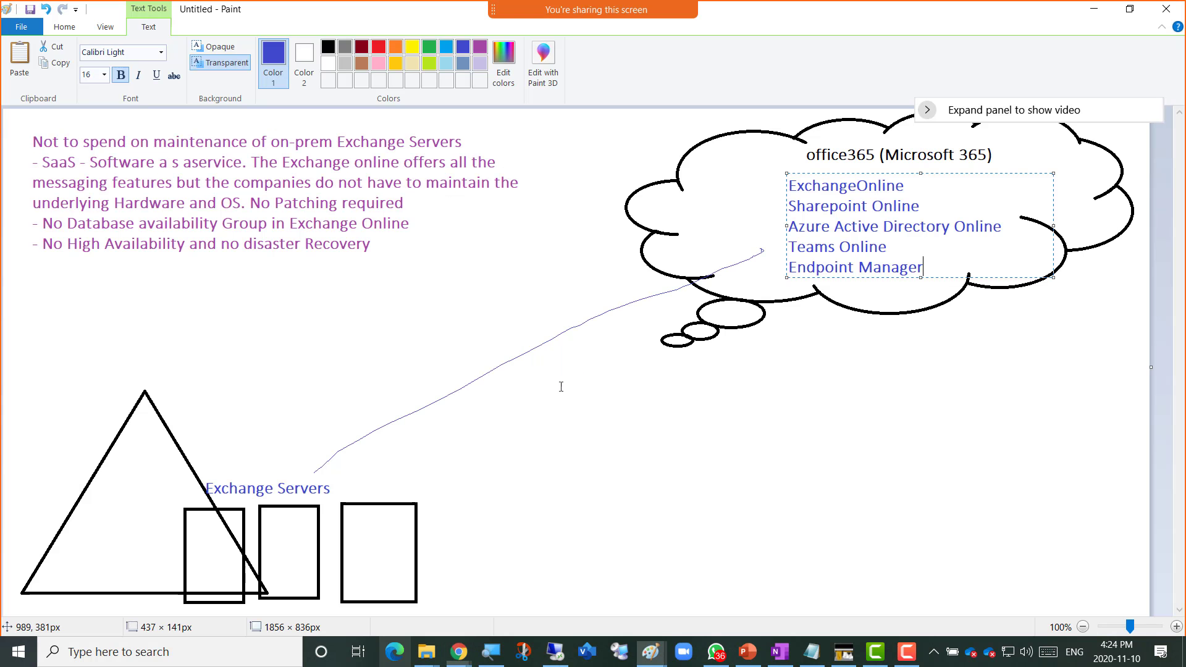
- Draw a pencil arrow pointing at "ExchangeOnline" in the cloud and underline that entry and the "office365 (Microsoft 365)" title
left_click(64, 26)
left_click(175, 53)
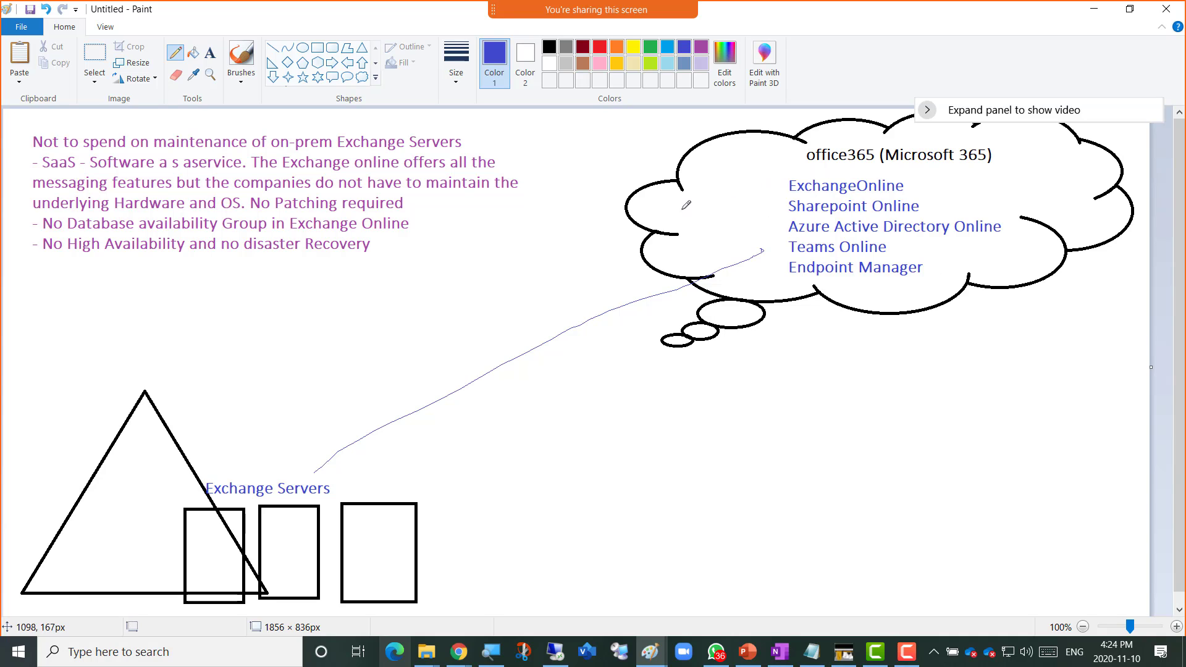
mouse_move(677, 202)
left_mouse_down()
mouse_move(784, 187)
mouse_move(775, 218)
left_mouse_up()
left_click_drag(810, 162, 989, 166)
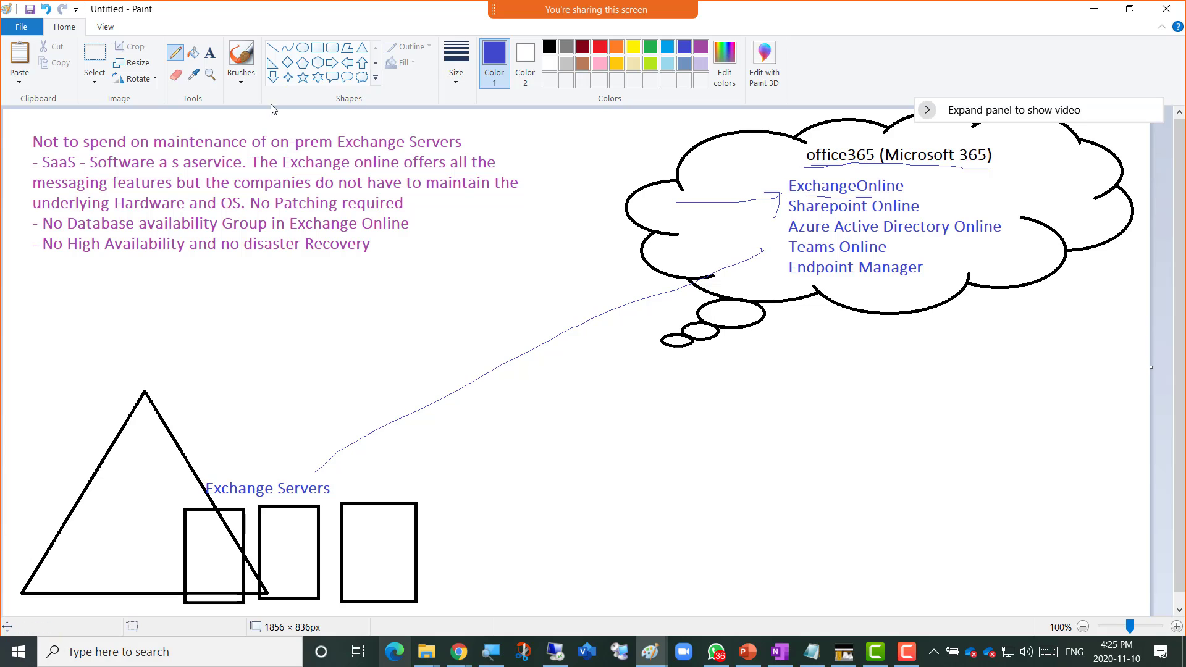
- Add the text heading "Office365 / Microsoft 365" below the cloud and widen its text box to about 459 px
left_click(210, 53)
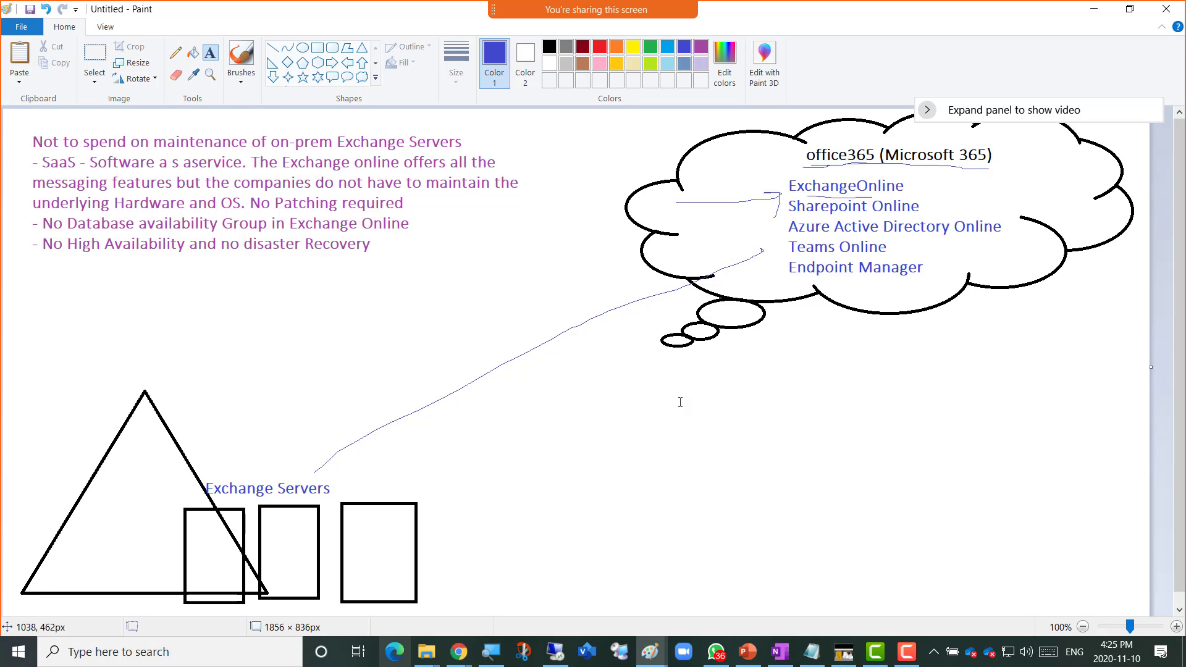
left_click(777, 384)
type("Office365")
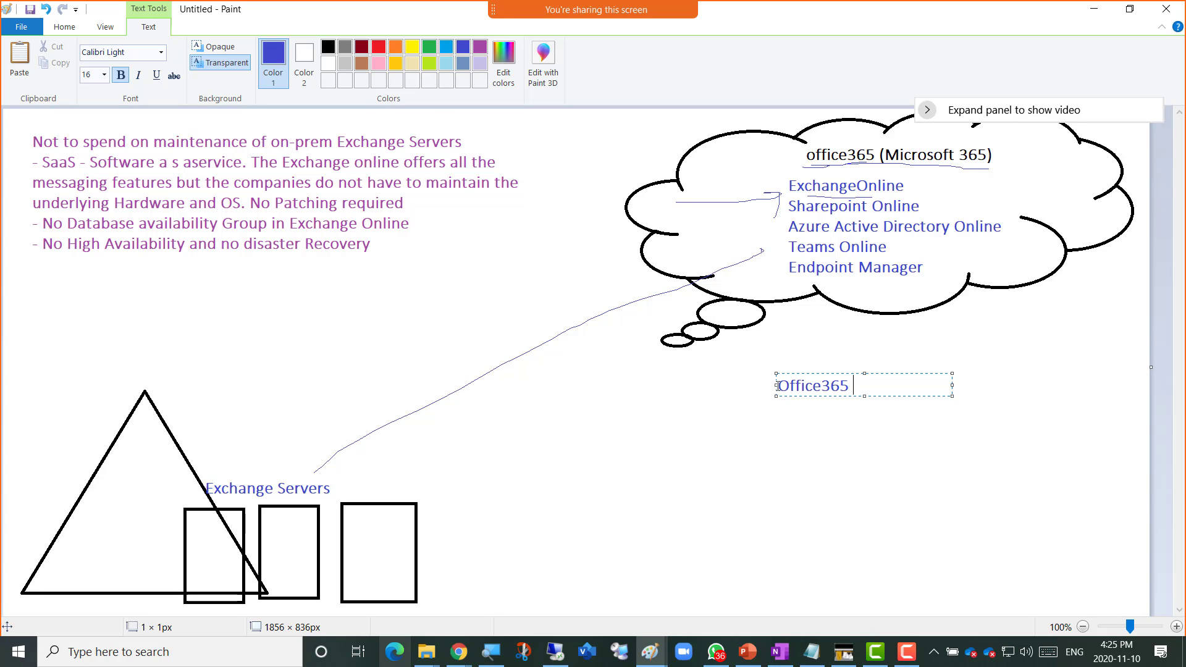
type("/ Microsoft 365")
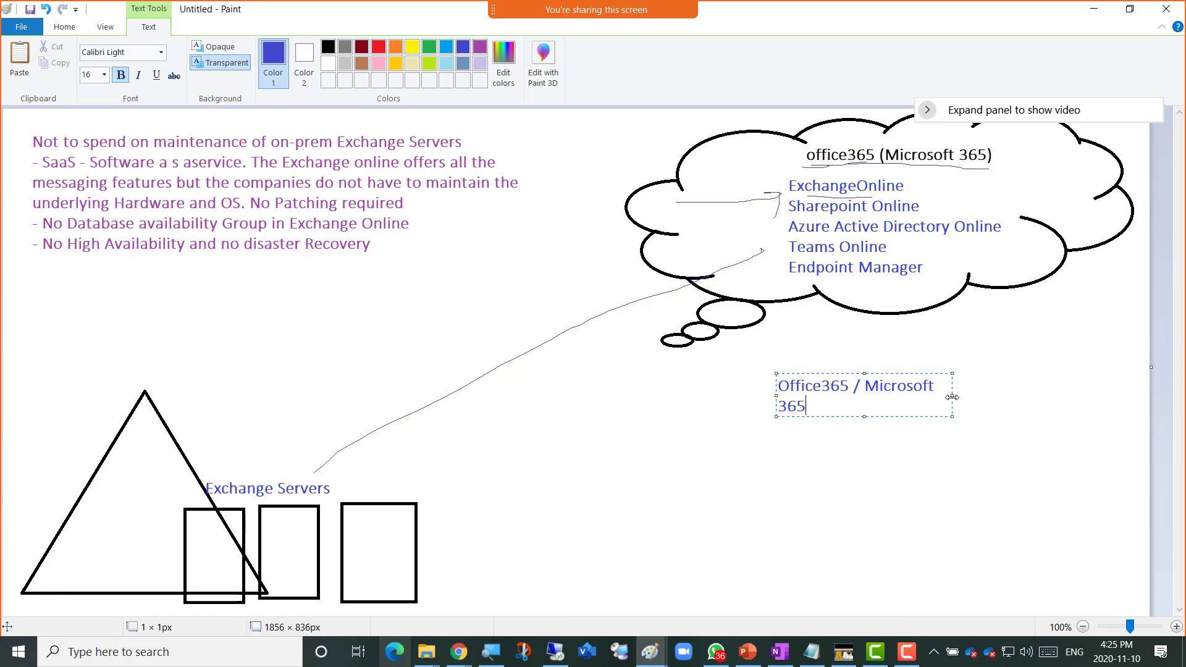
left_click_drag(951, 397, 1056, 395)
left_click(1007, 394)
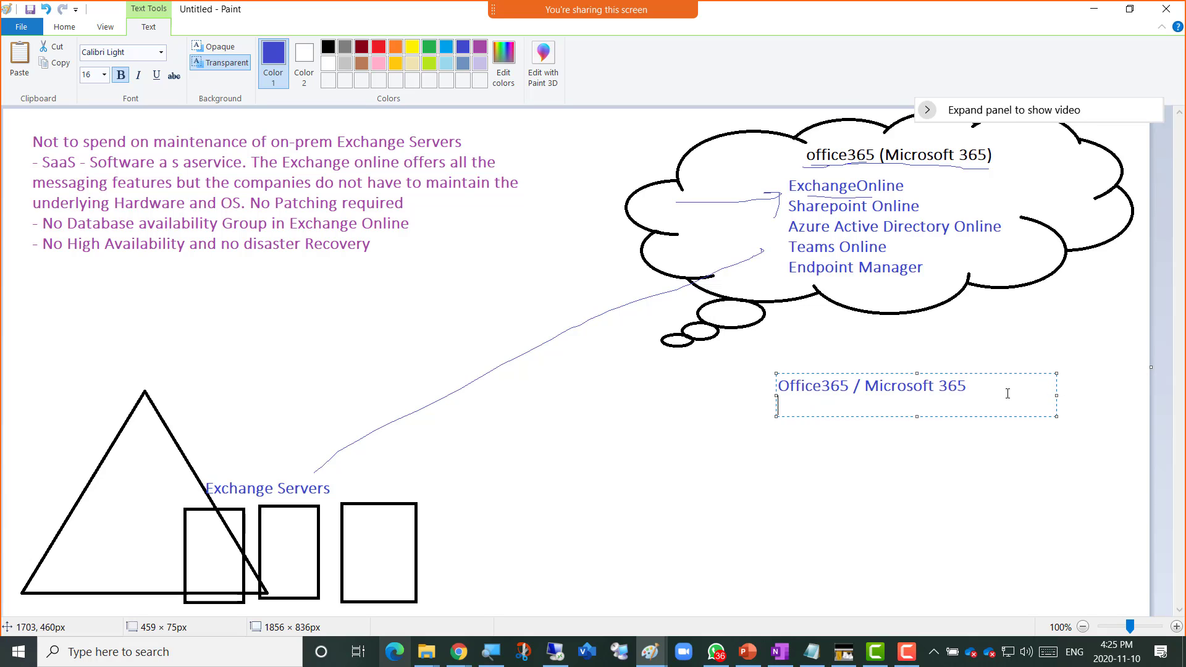
- Add the lines "E1", "E3" and "E5" under the new heading, leaving a blank line before them
key("Return")
key("Return")
type("E1")
key("Return")
type("E3")
key("Return")
type("E5")
- Expand the three plan abbreviations to "Enterprise1", "Enterprise3" and "Enterprise5"
key("Left")
key("Up")
type("nterprise")
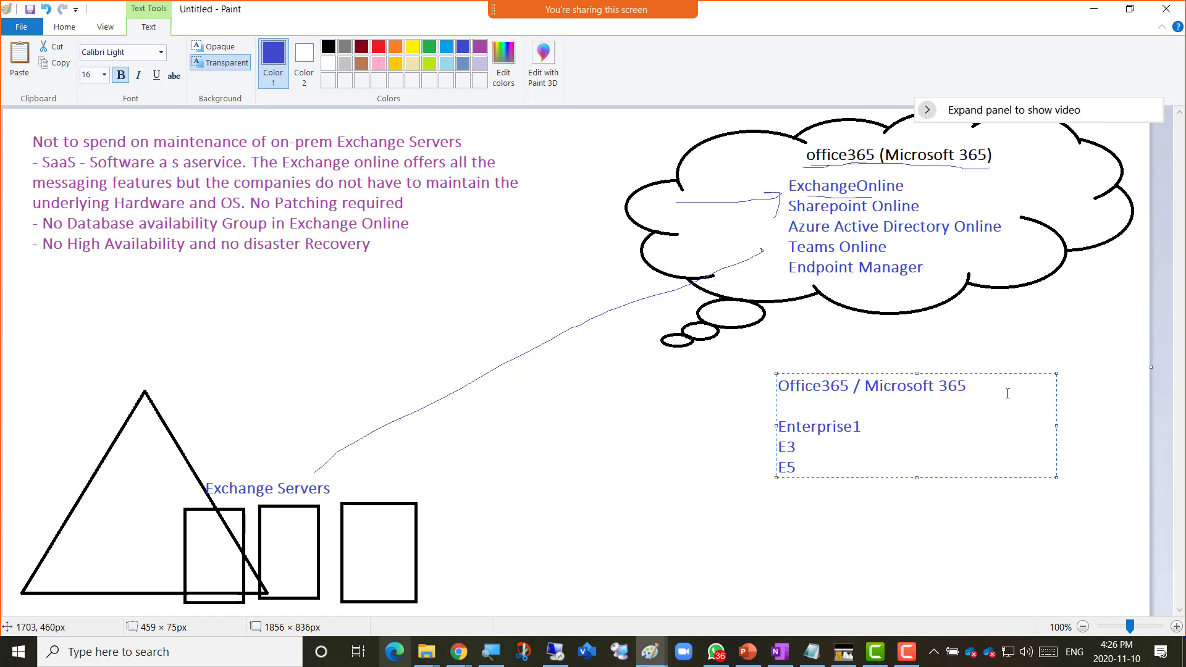
key("shift+Home")
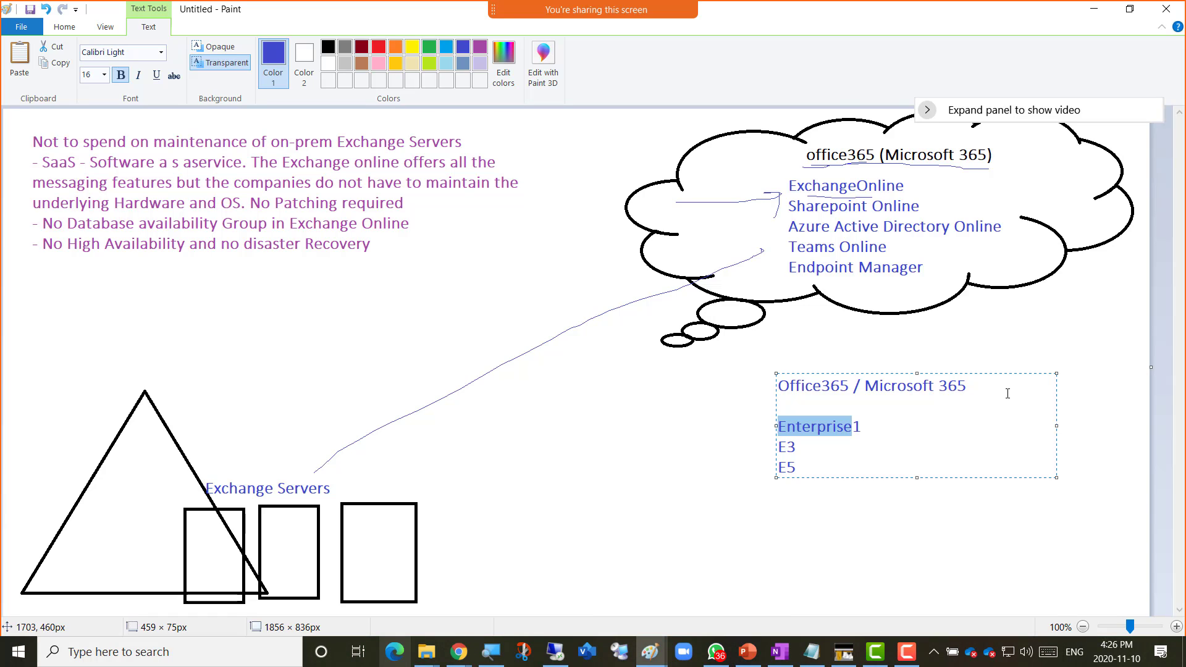
key("ctrl+c")
key("Down")
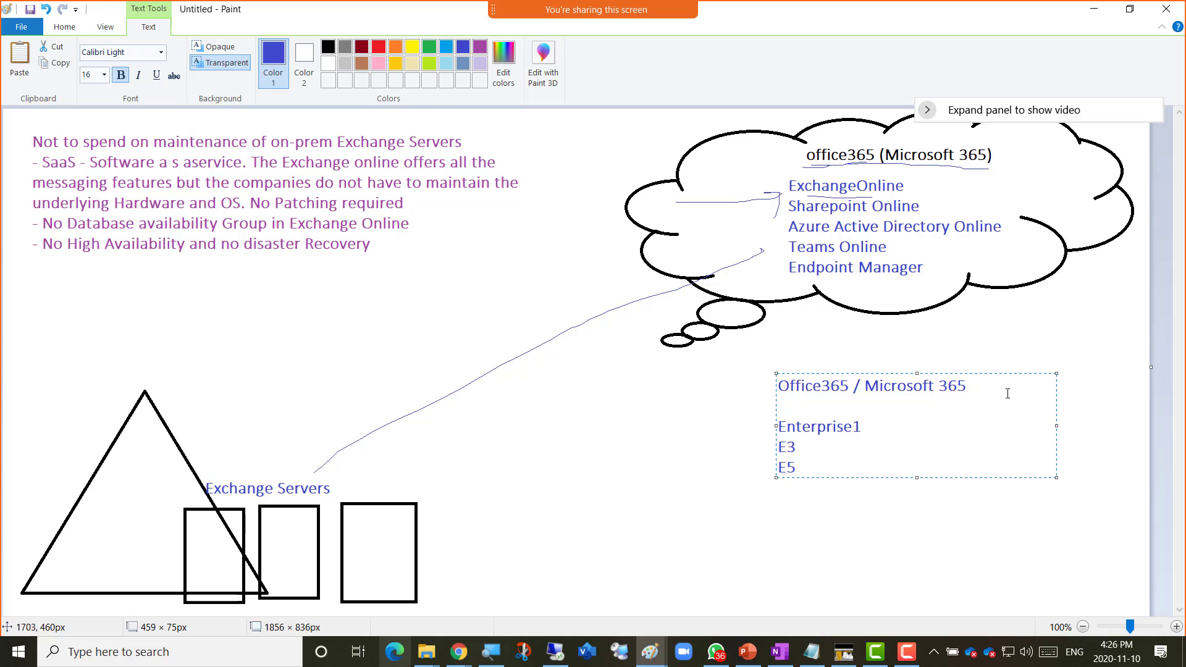
key("shift+Right")
key("ctrl+v")
key("shift+Left")
key("ctrl+v")
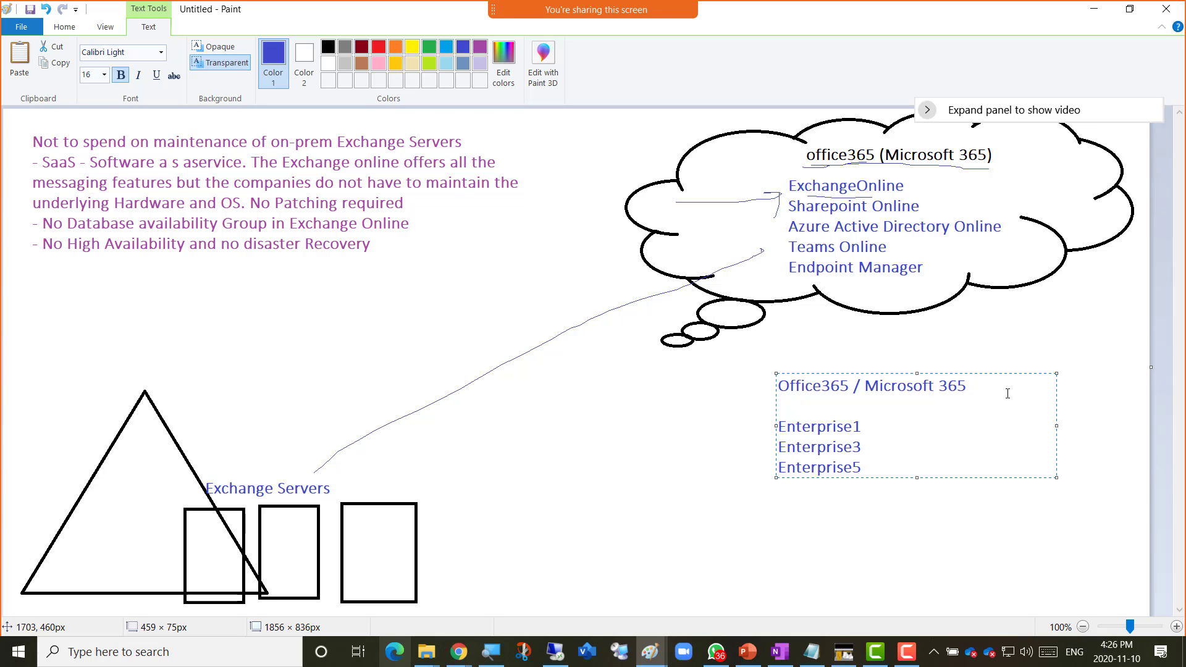
key("Up")
key("Up")
- Append "- Top Package" to the "Enterprise5" line
left_click_drag(863, 467, 777, 468)
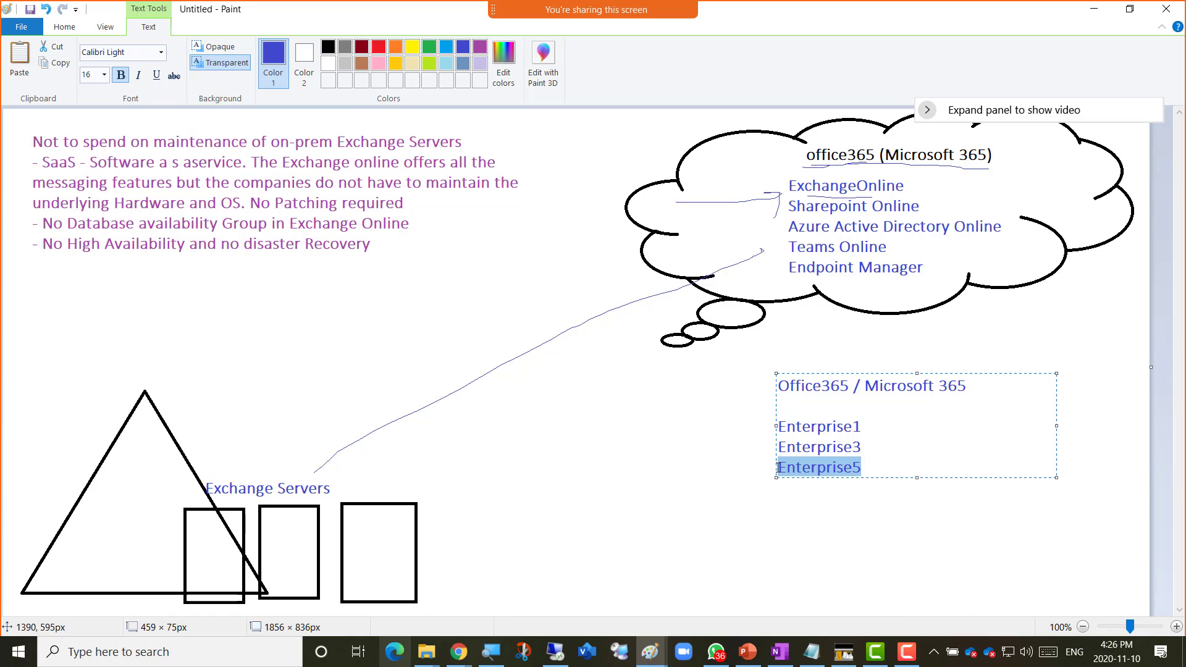
left_click(879, 464)
type("- ")
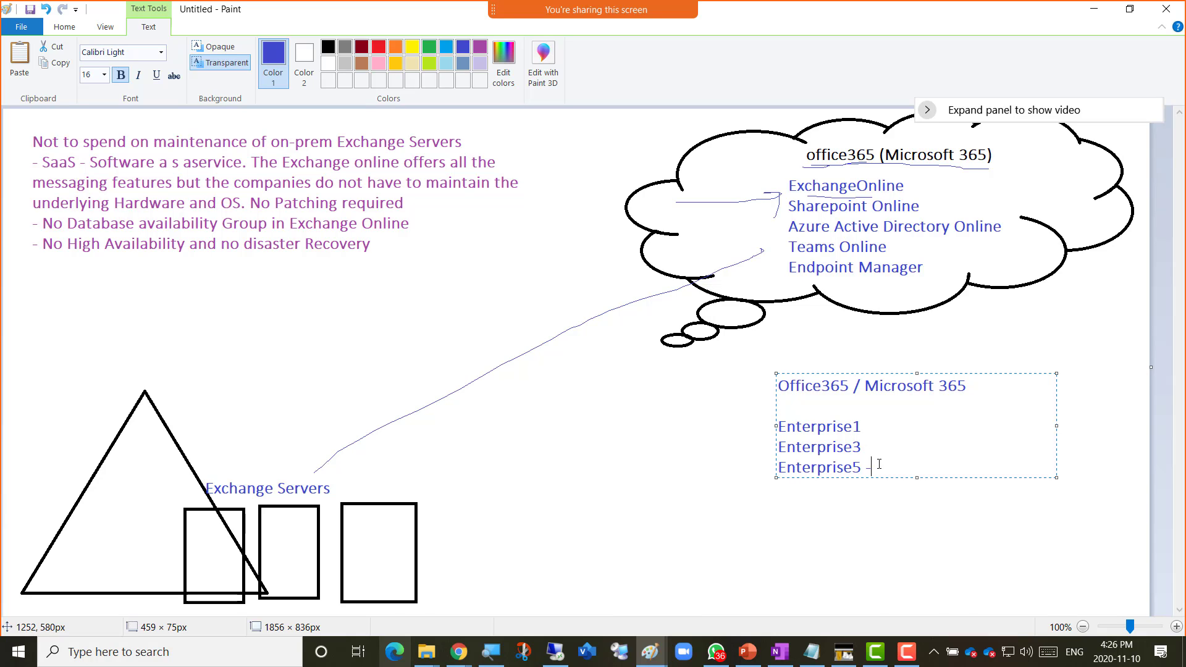
type("Top")
type("a")
key("BackSpace")
type("Package")
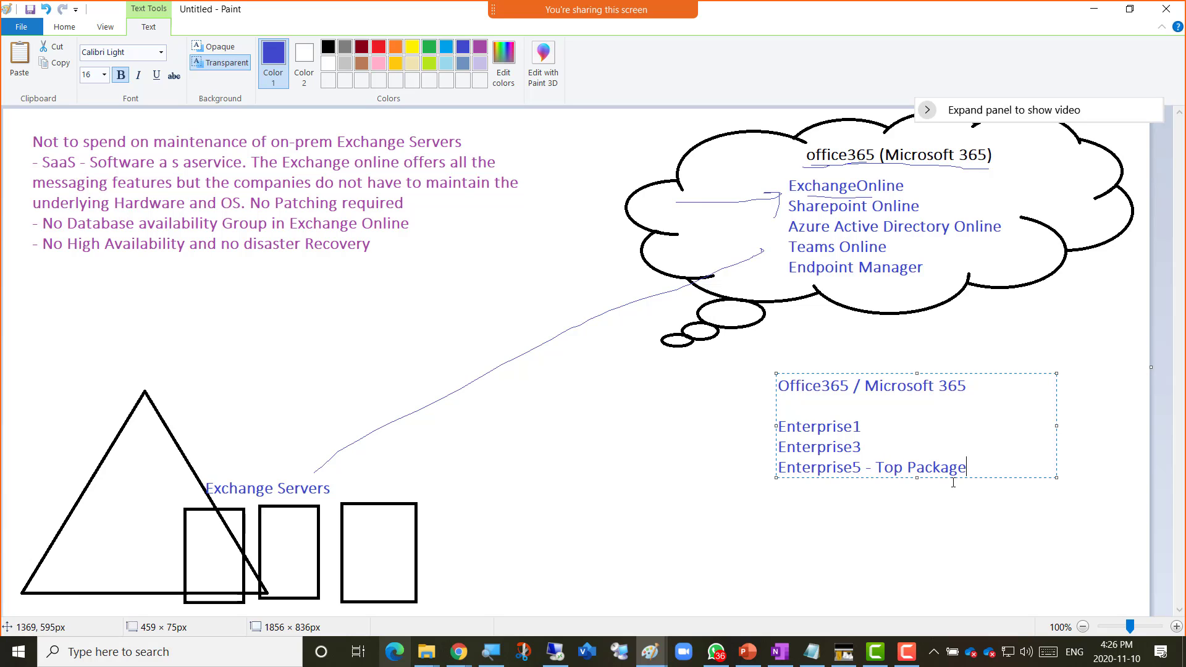
left_click(716, 651)
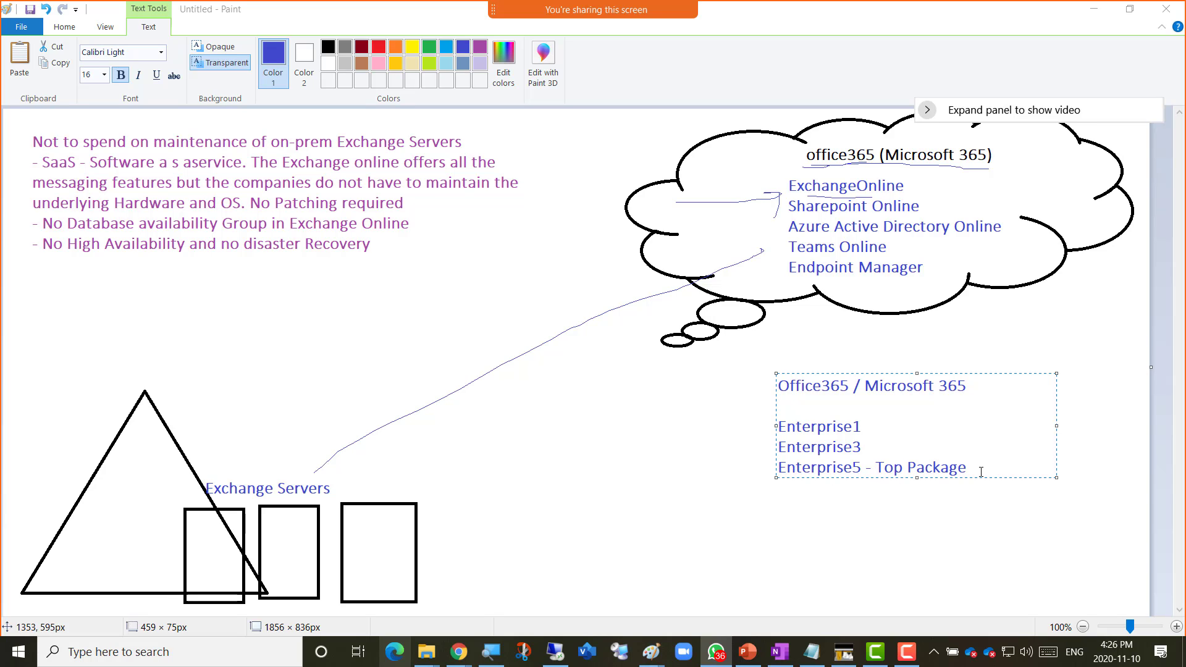
left_click(827, 475)
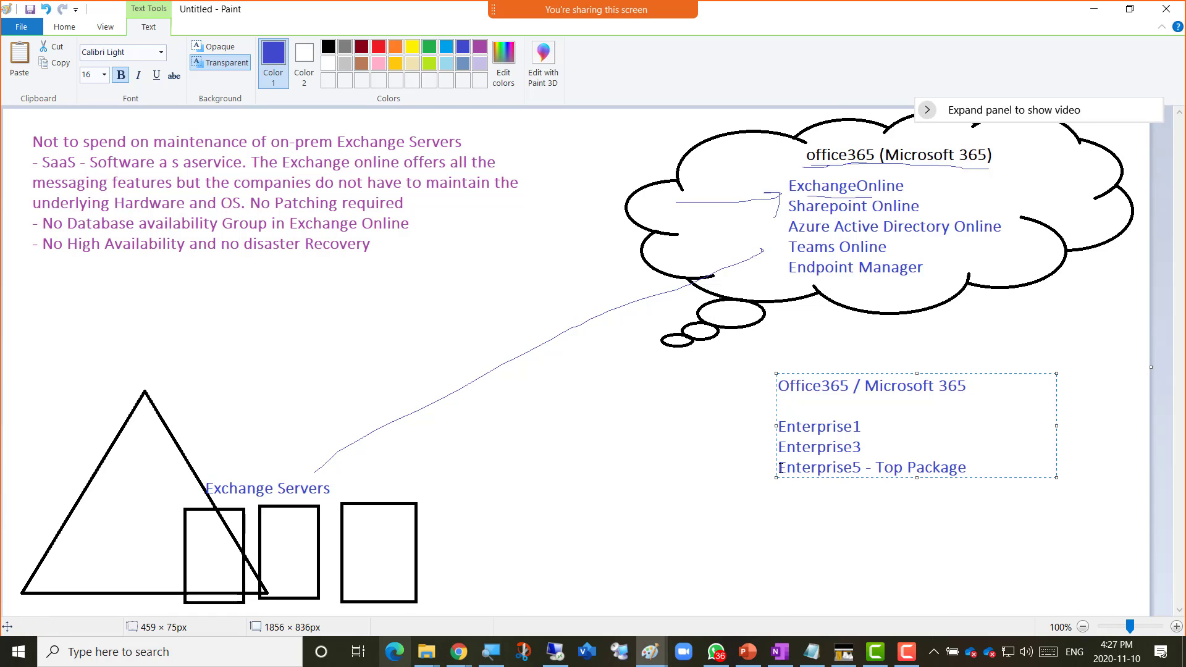
left_click_drag(780, 468, 991, 469)
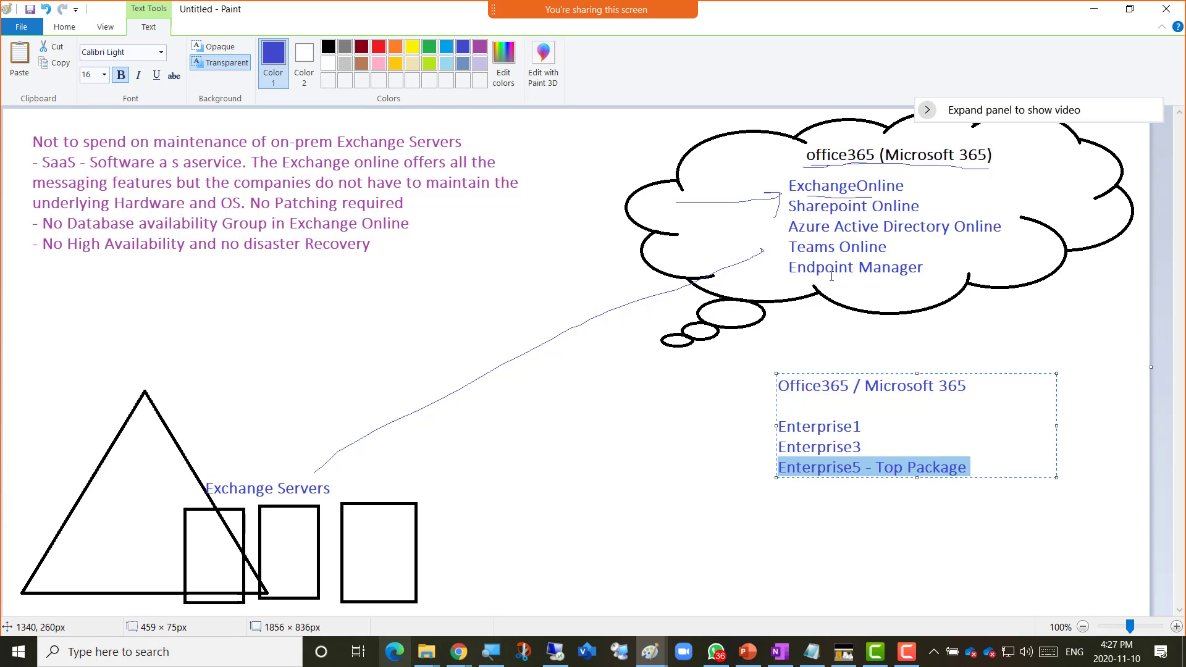
left_click(974, 474)
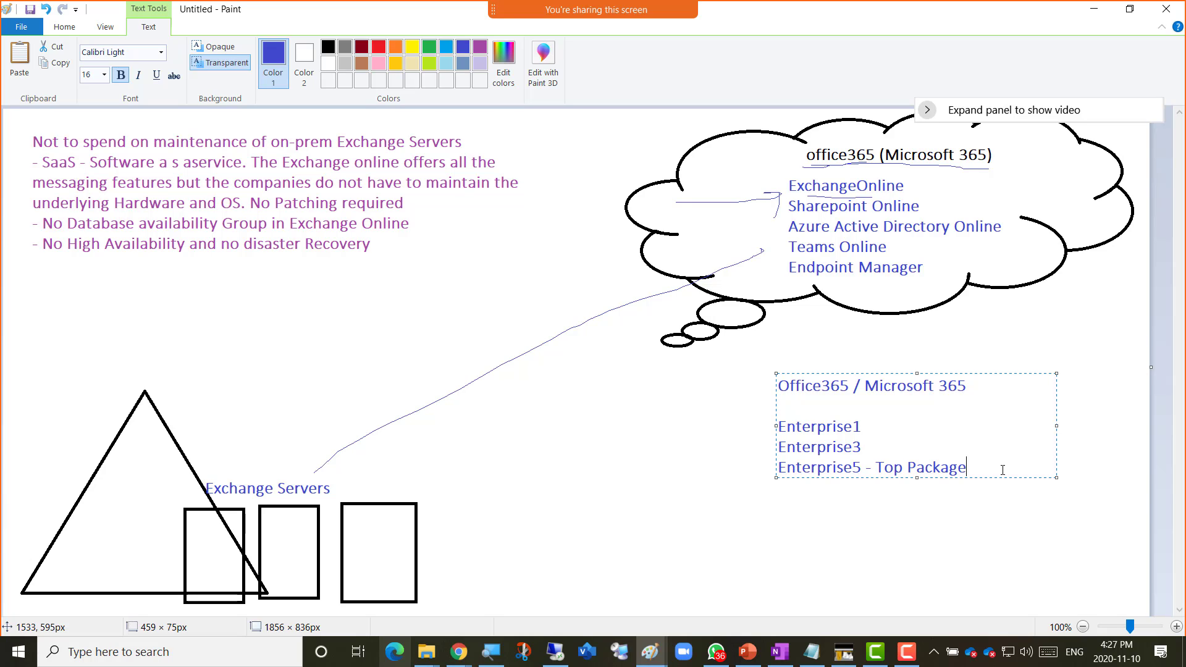
key("alt")
- Switch to the GBFall2020Mail-Class notebook in Chrome and add the bullet "Once created then let connect to Exchange Online" to the Week 10 page
left_click(458, 652)
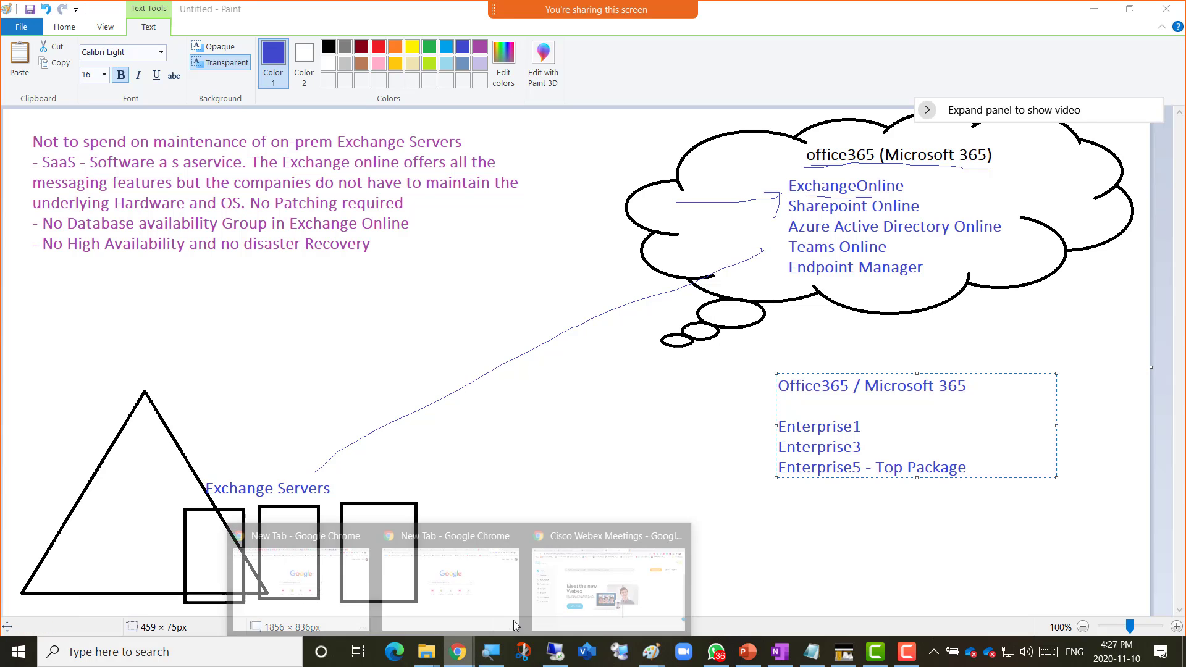
left_click(587, 583)
left_click(425, 14)
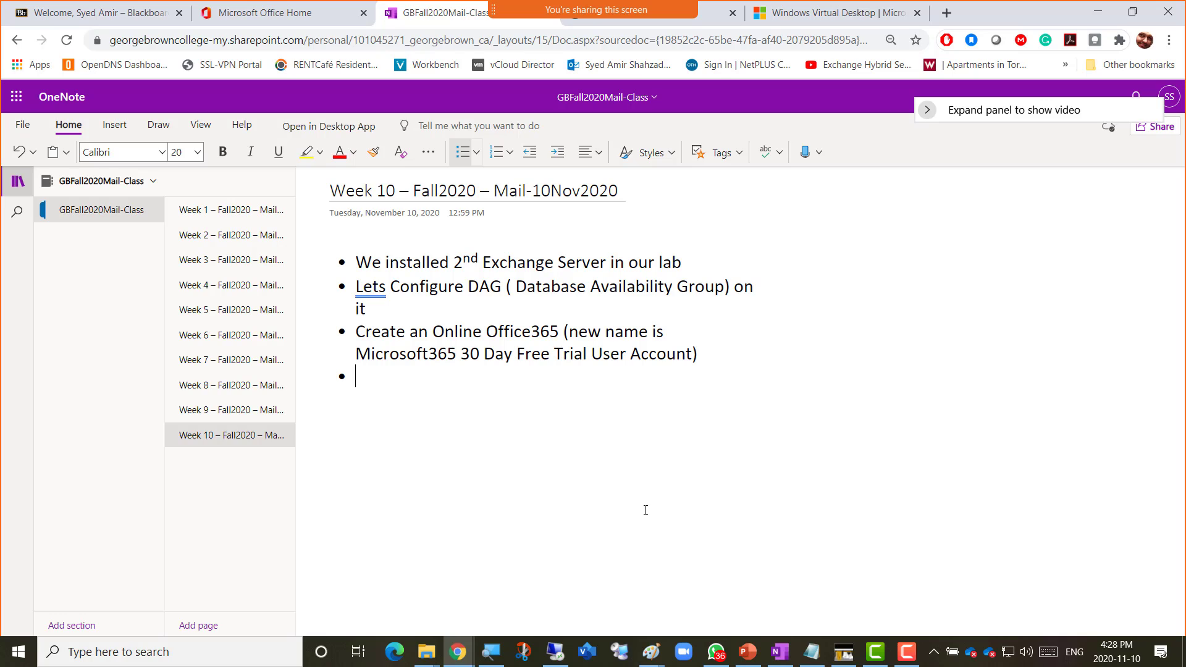
type("Once creat")
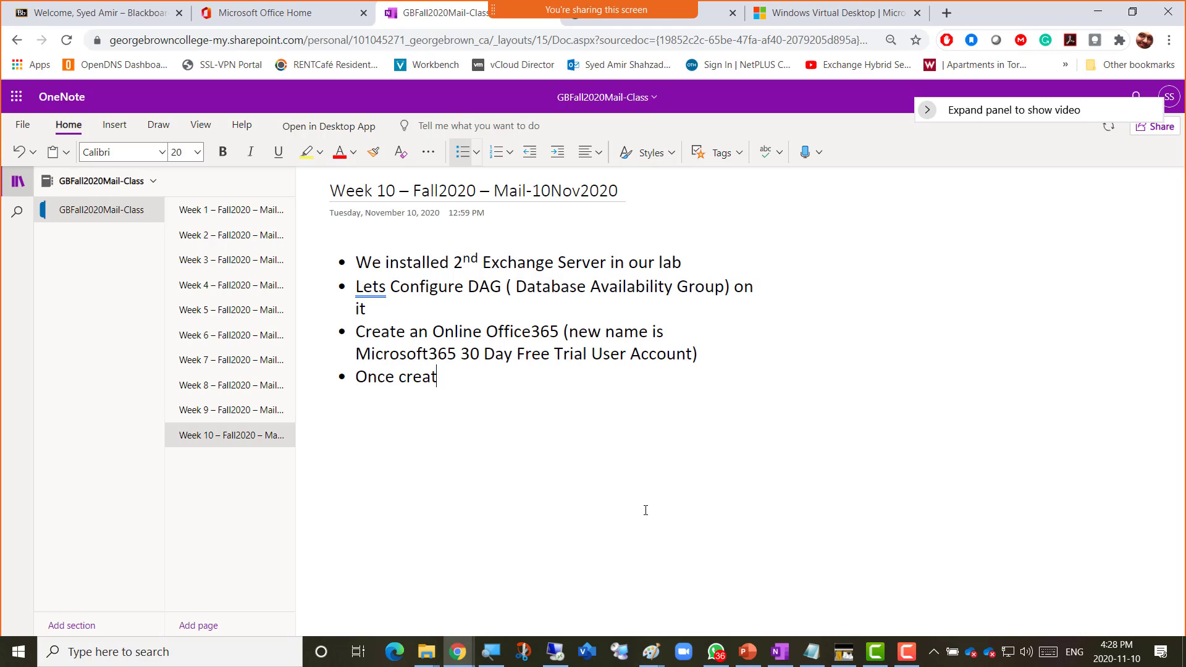
type("ed then let connec")
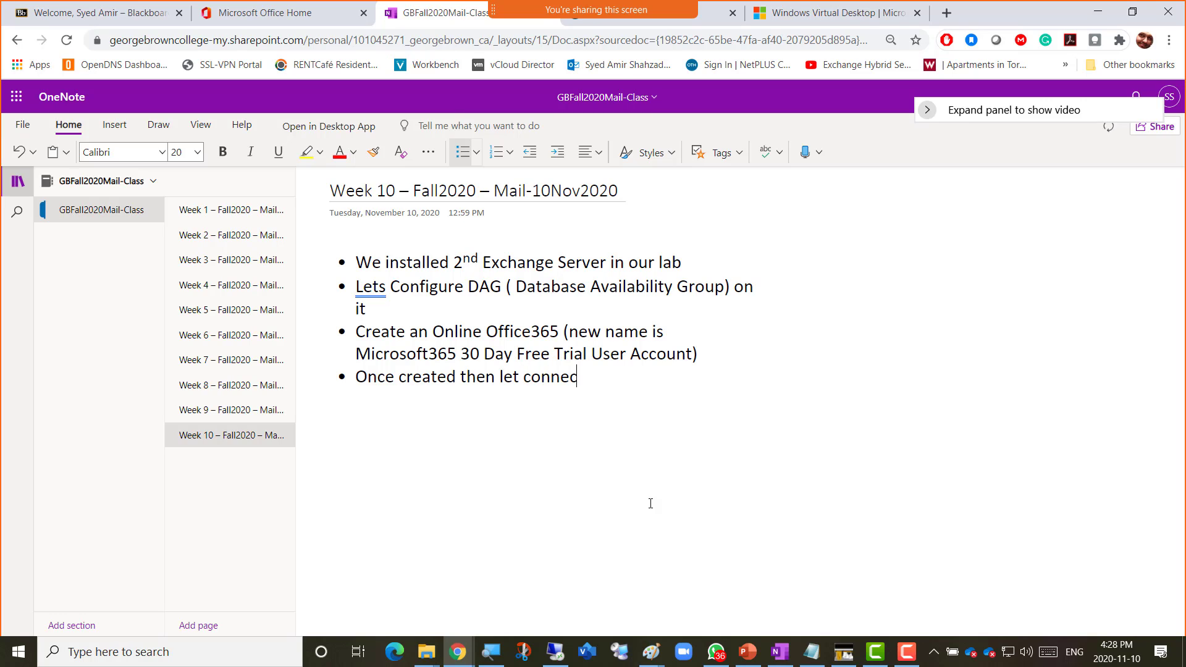
type("t to Exchange Online")
key("Return")
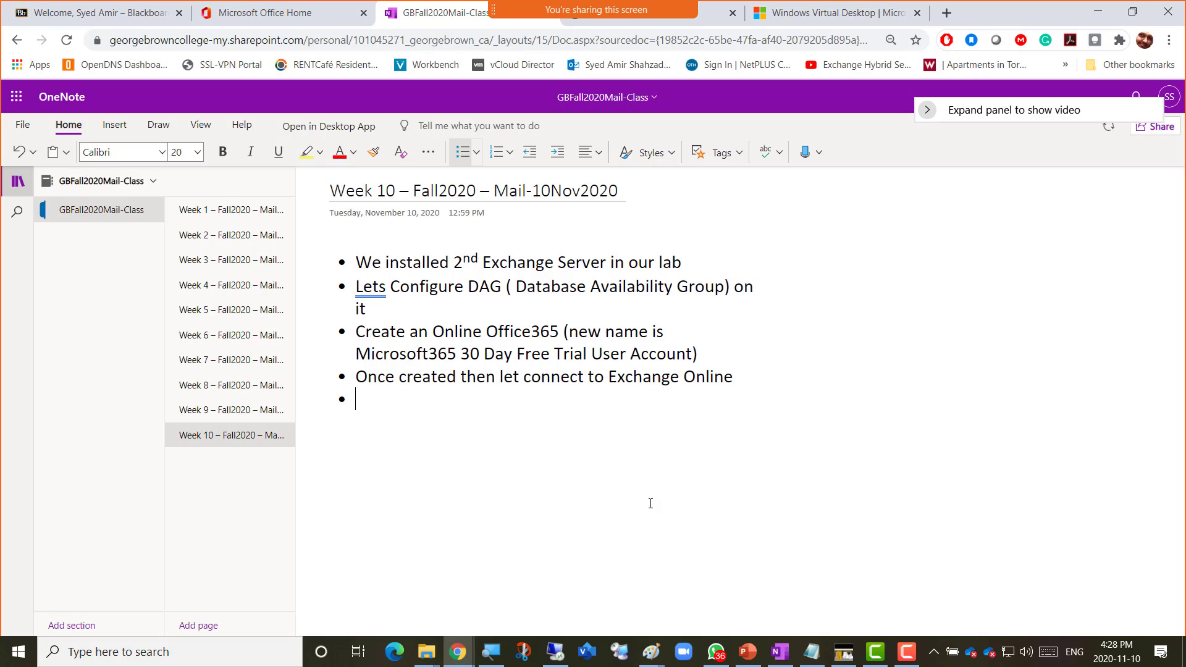
- Add the bullet "Lets Explore all the features of Exchange Server one by one" at the end of the Week 10 notes
type("Lets Explore al")
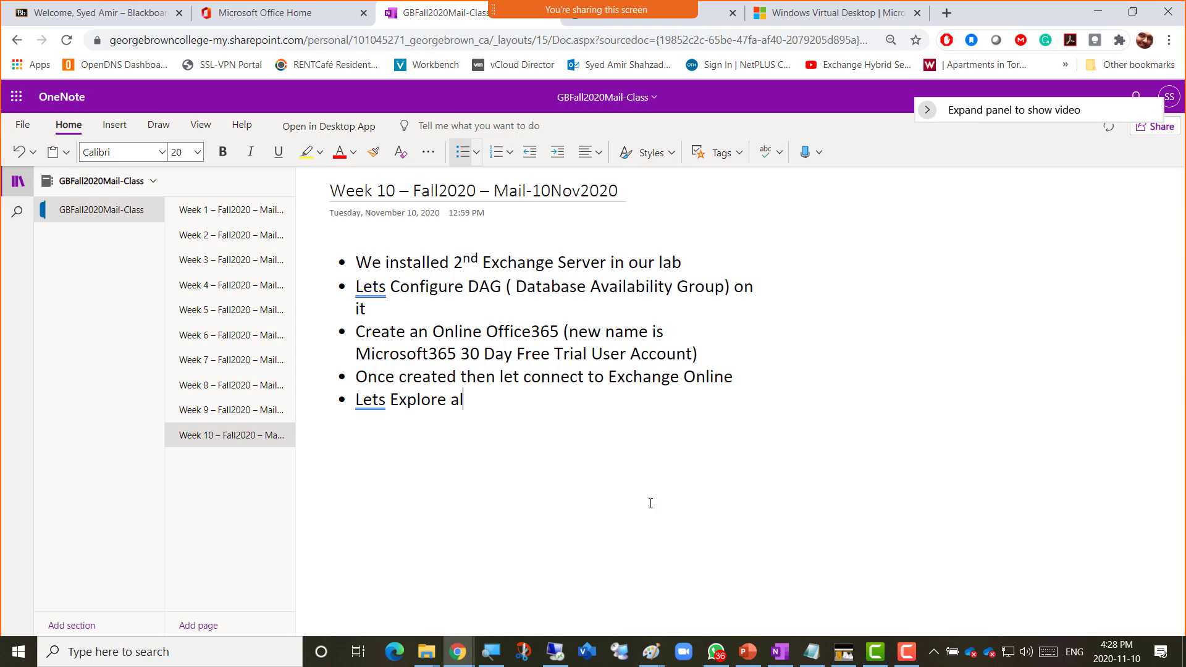
type("l the features o")
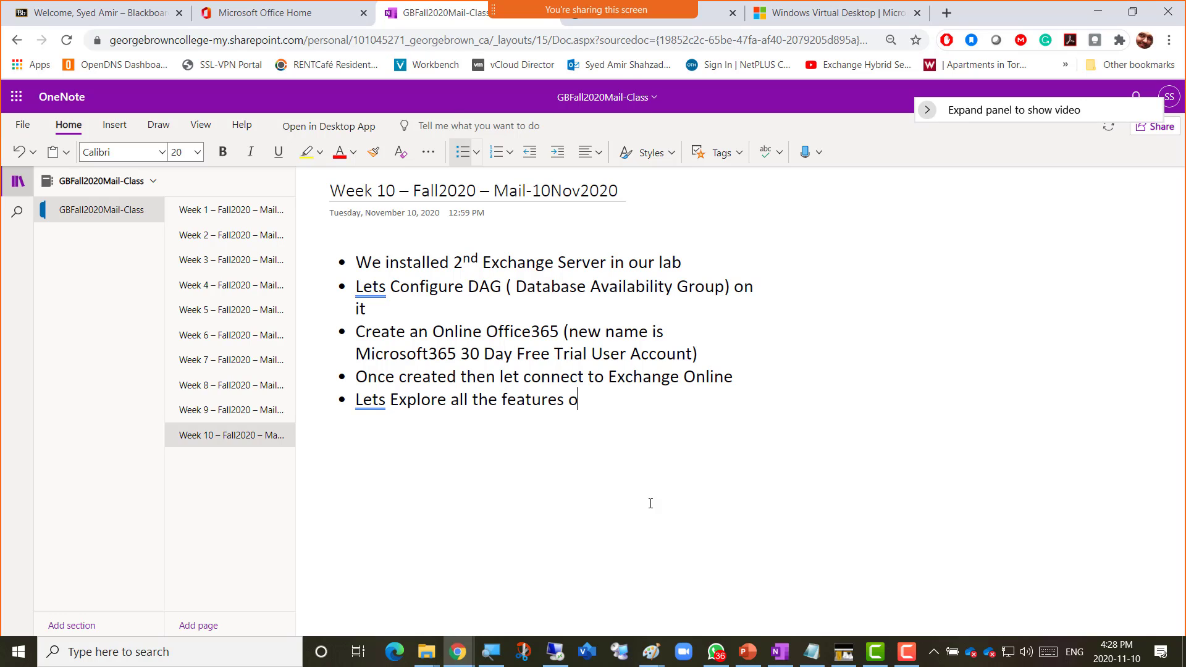
type("f Exchange S")
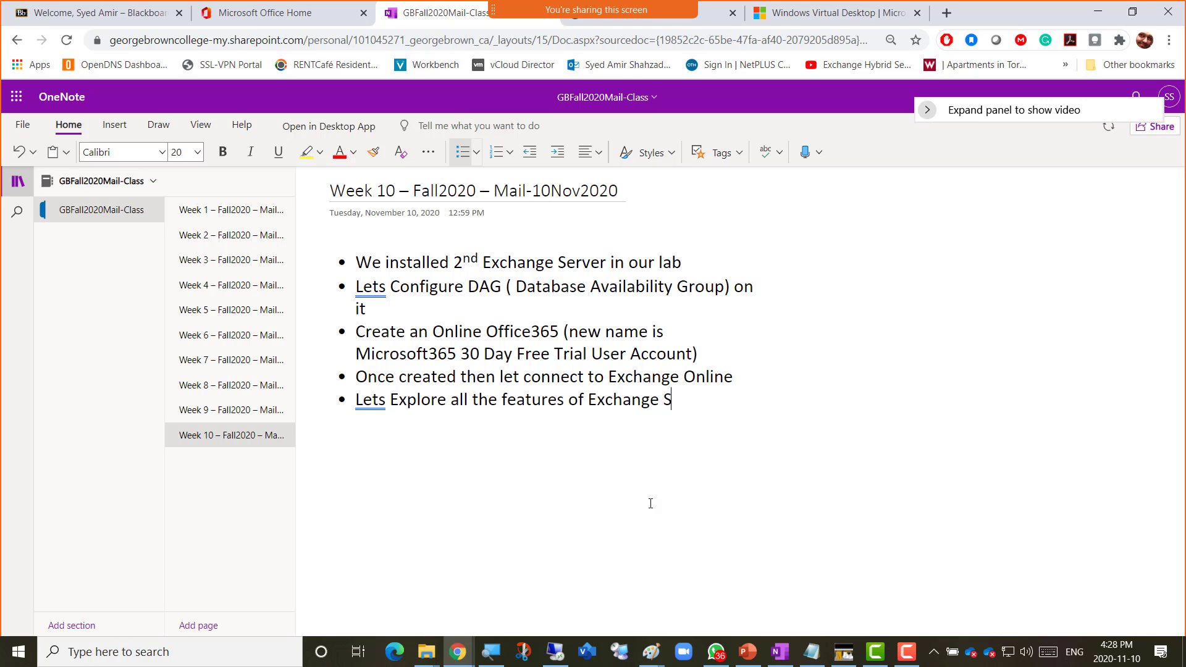
type("erver oen by one")
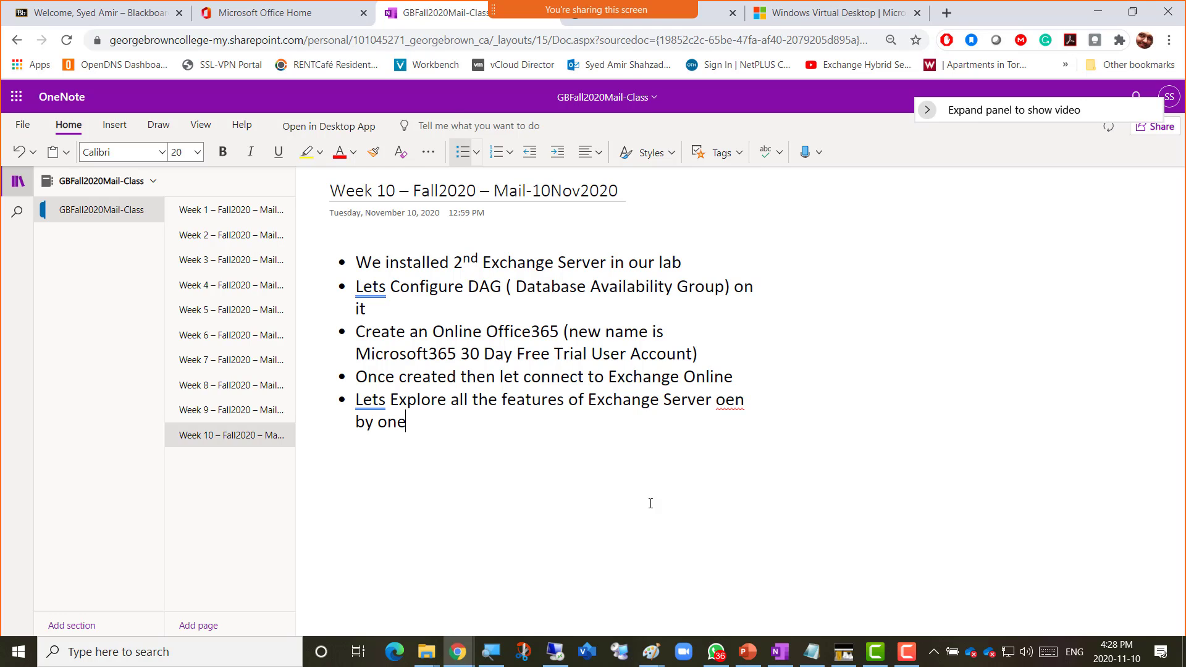
key("Left")
key("Left")
key("Left")
key("Left")
key("Left")
key("BackSpace")
key("Right")
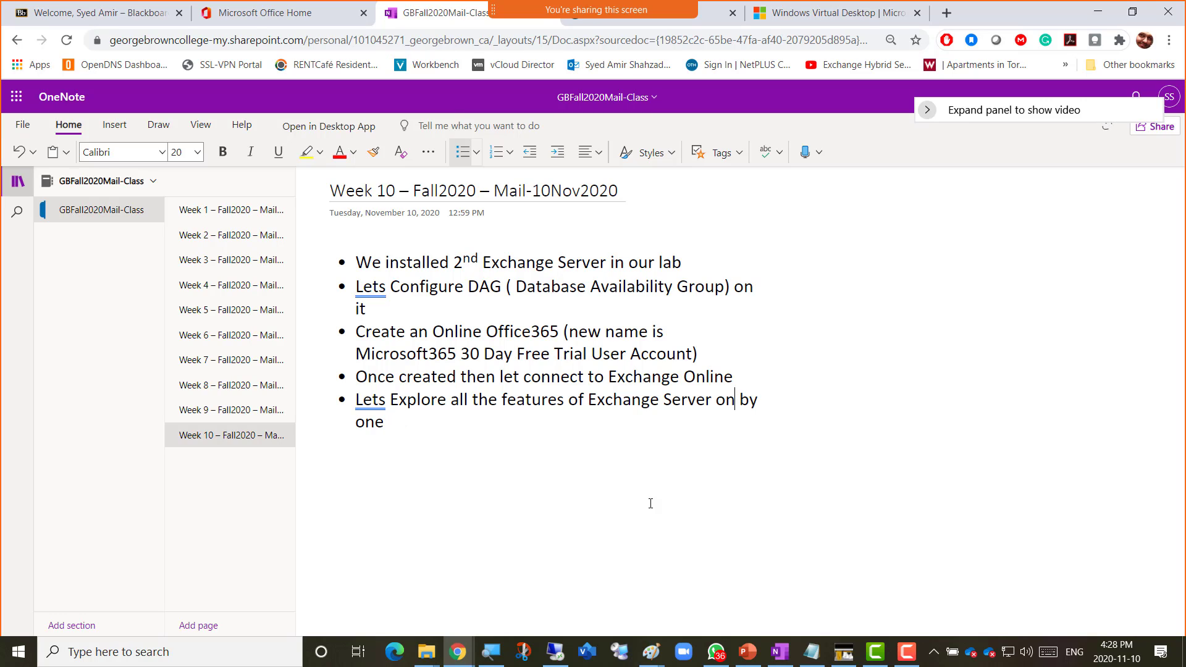
type("e")
key("Up")
key("Up")
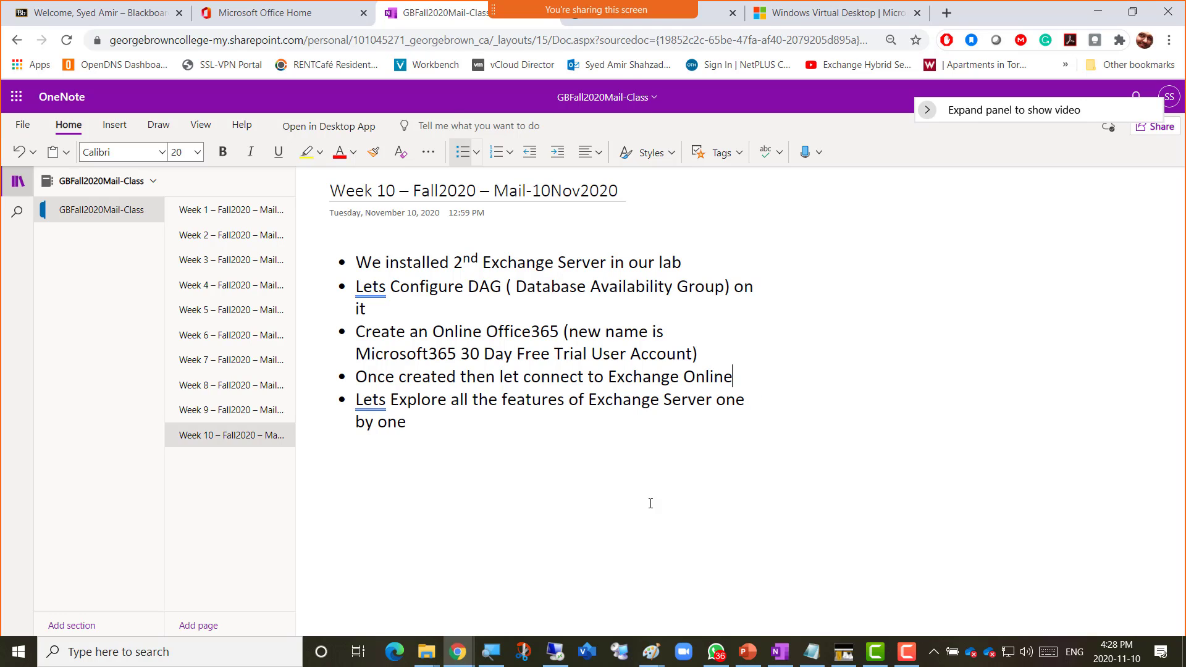
key("Right")
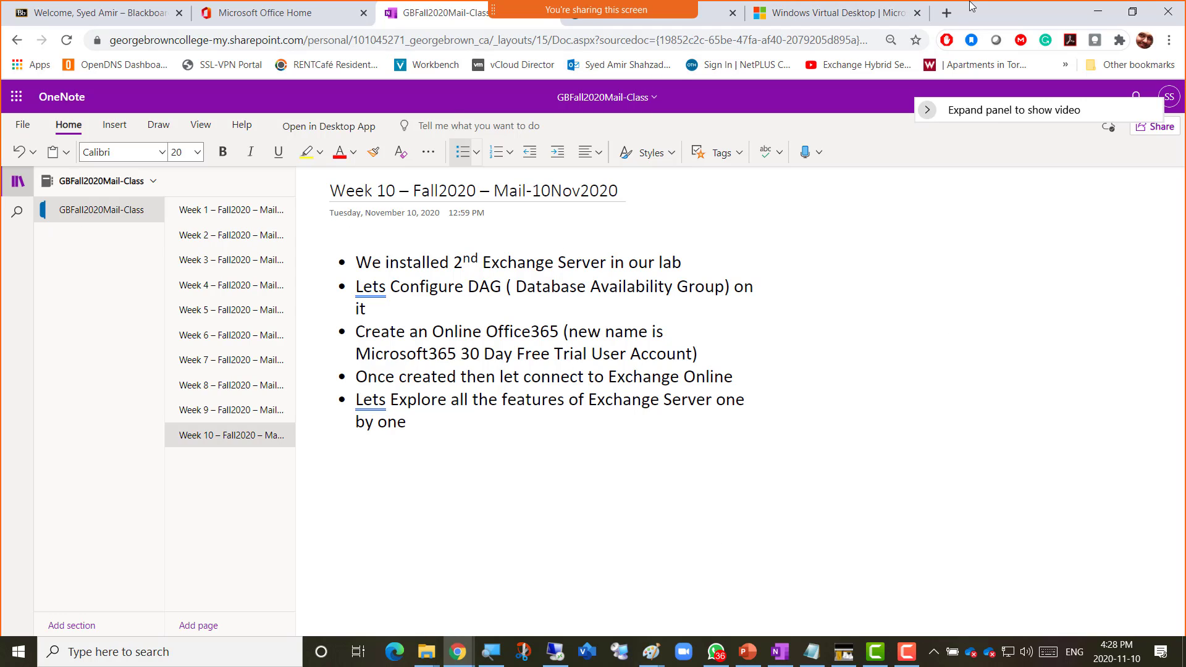
- Open a new browser tab and enter the search query "office 365 enterprise e5 trial" without running it
left_click(946, 13)
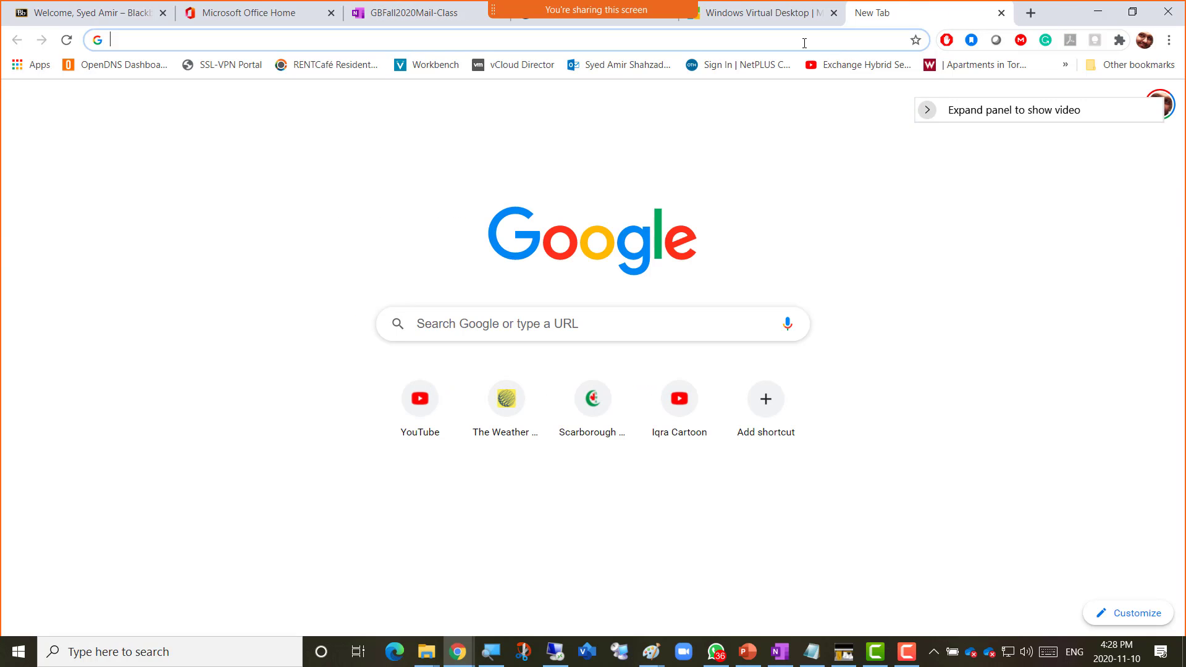
type("Mic")
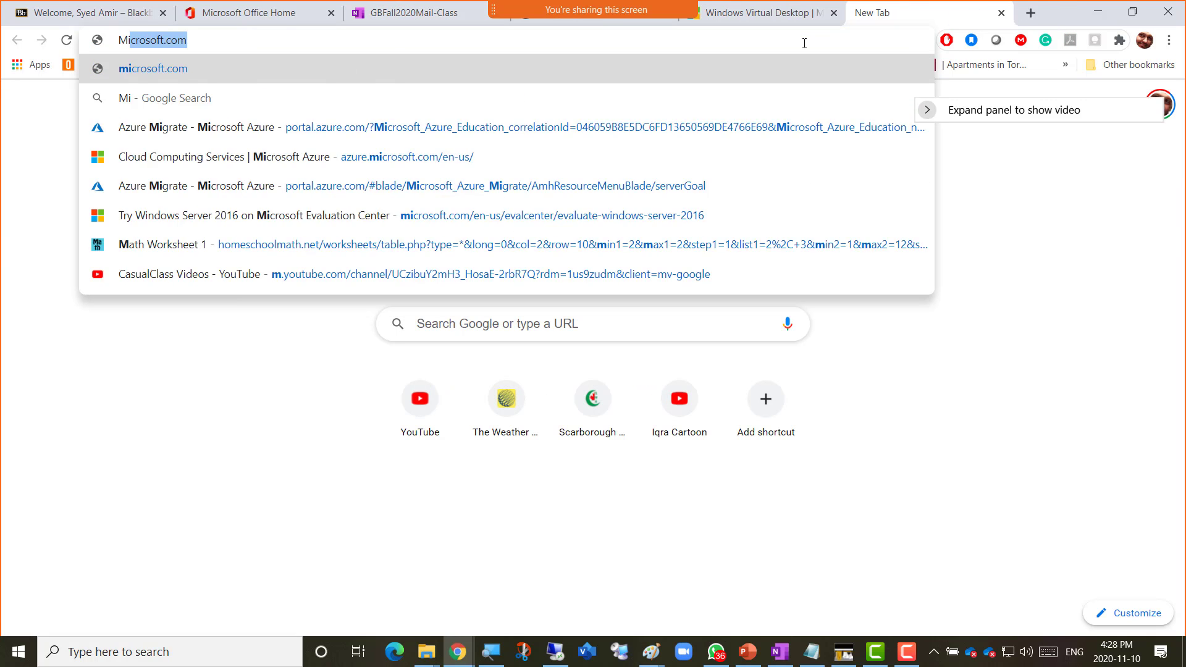
key("BackSpace")
key("BackSpace")
key("BackSpace")
key("BackSpace")
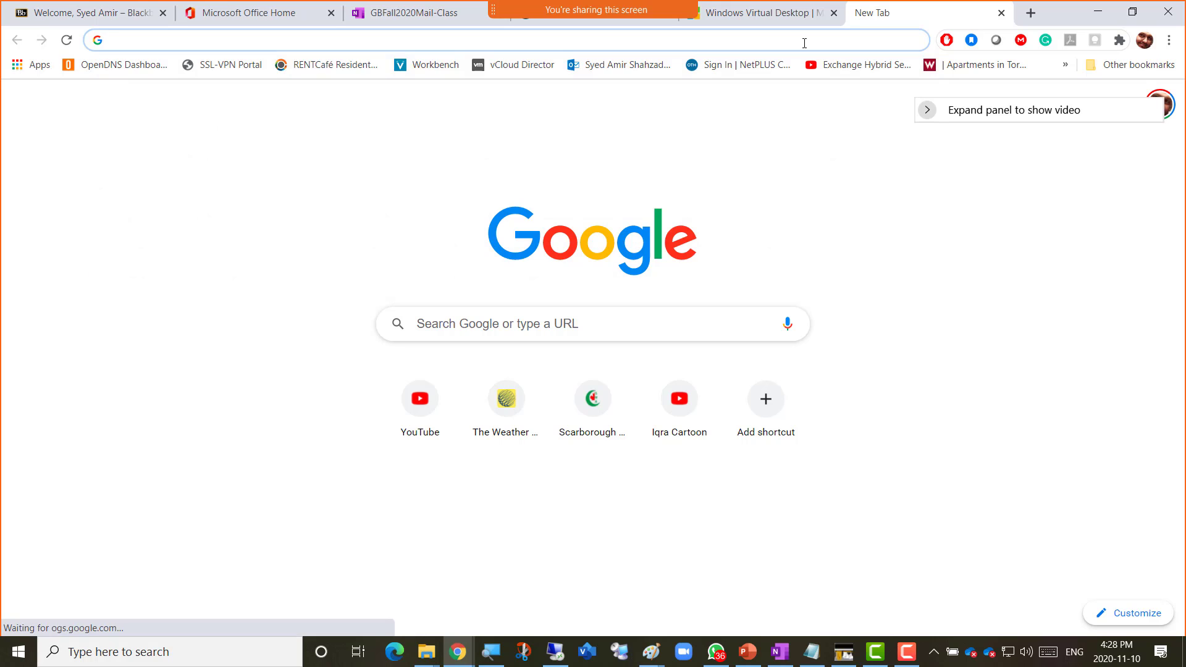
type("Office365")
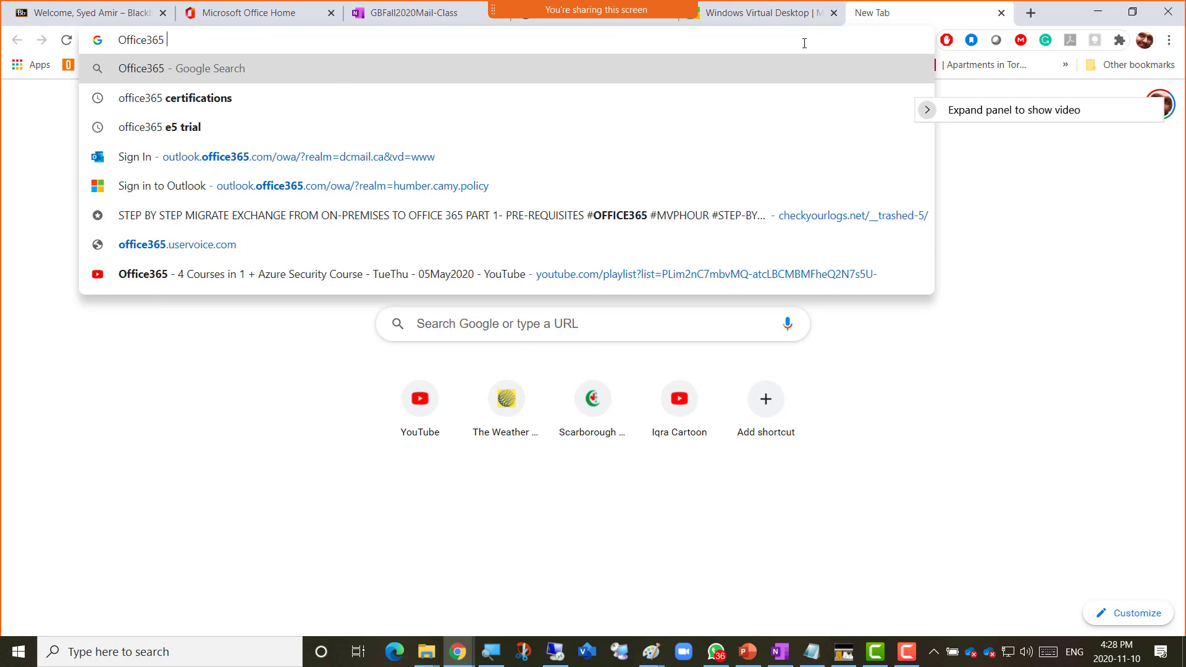
type(" enter")
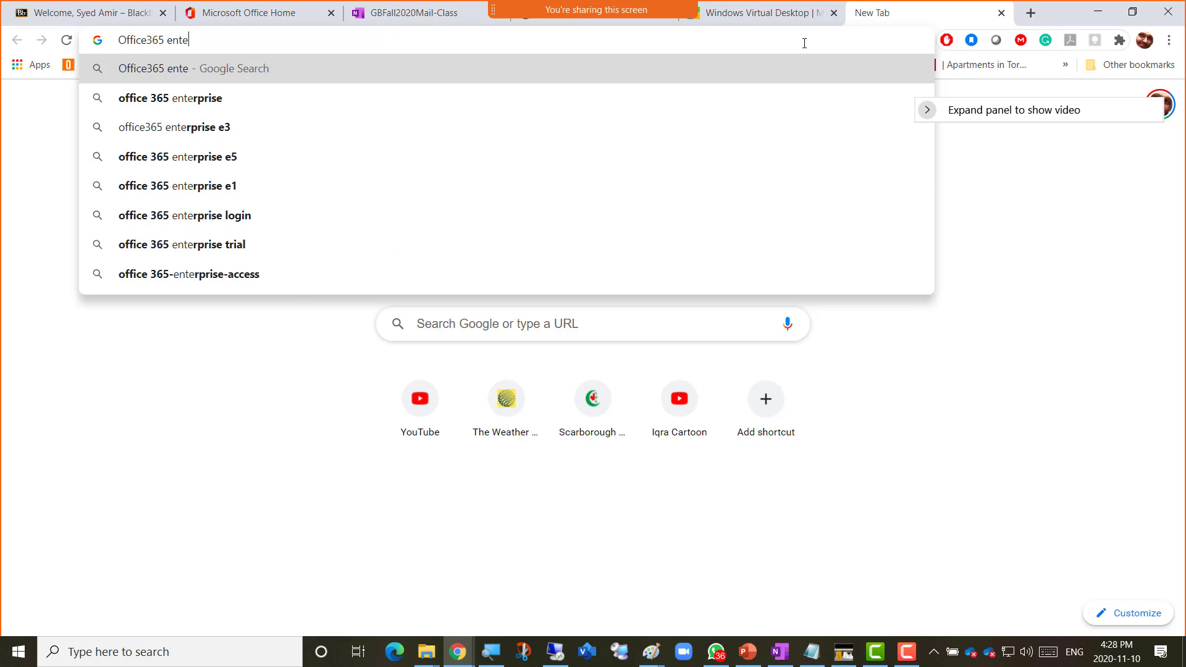
key("Down")
key("Down")
key("Down")
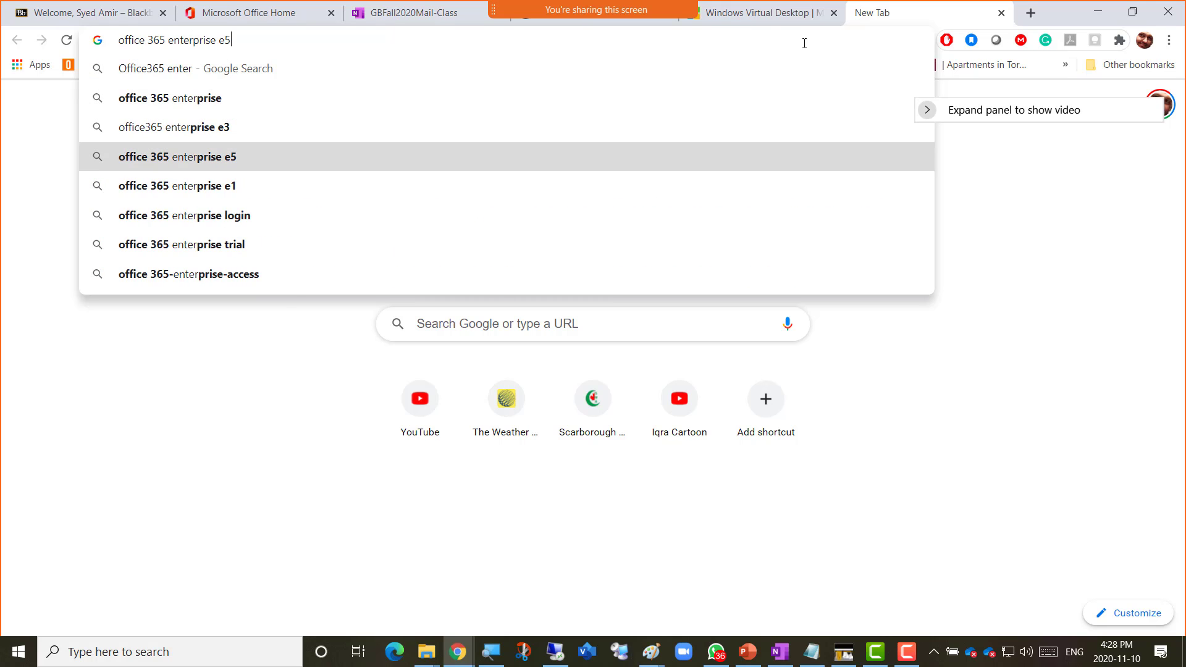
type("tril")
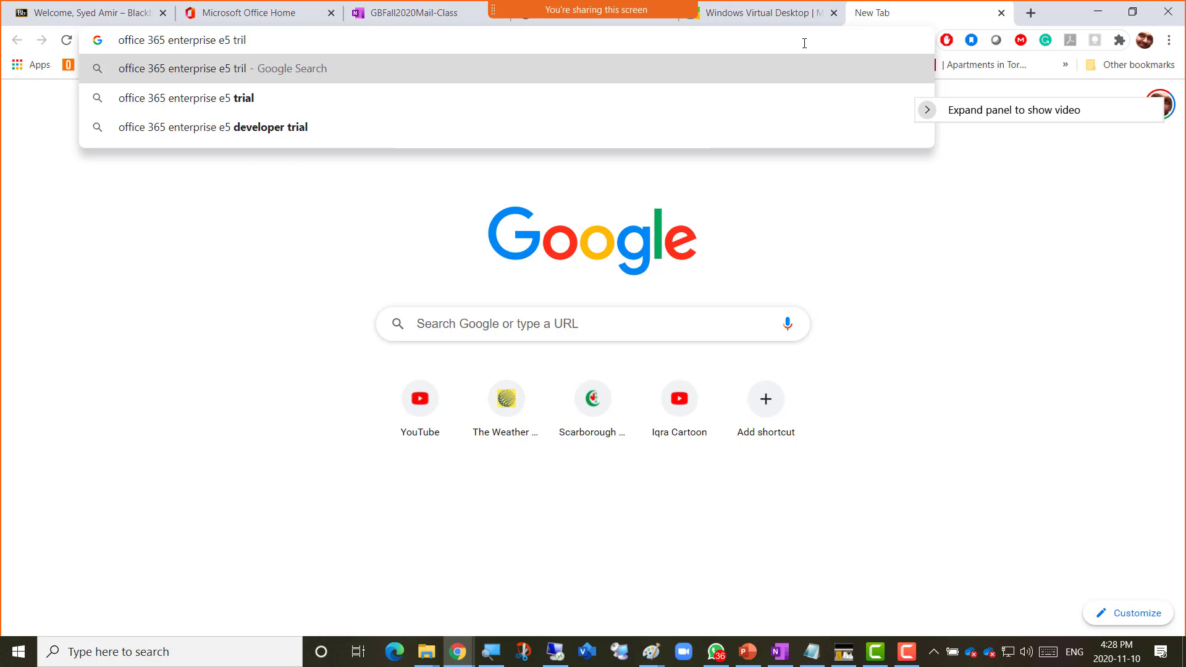
key("BackSpace")
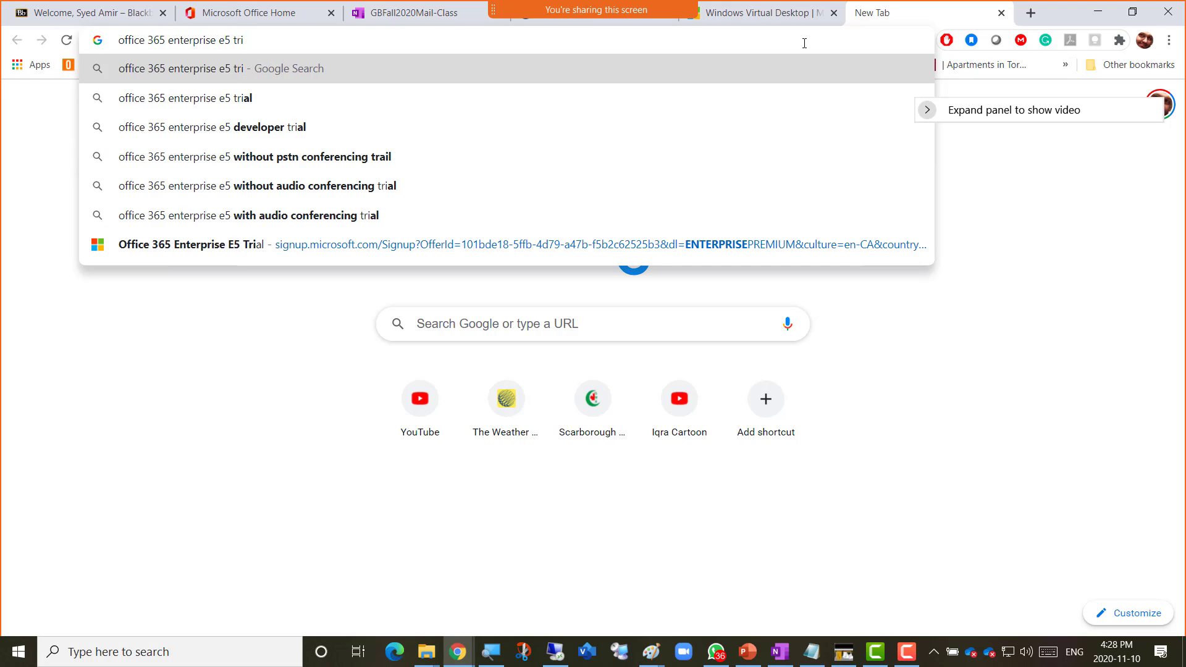
type("al")
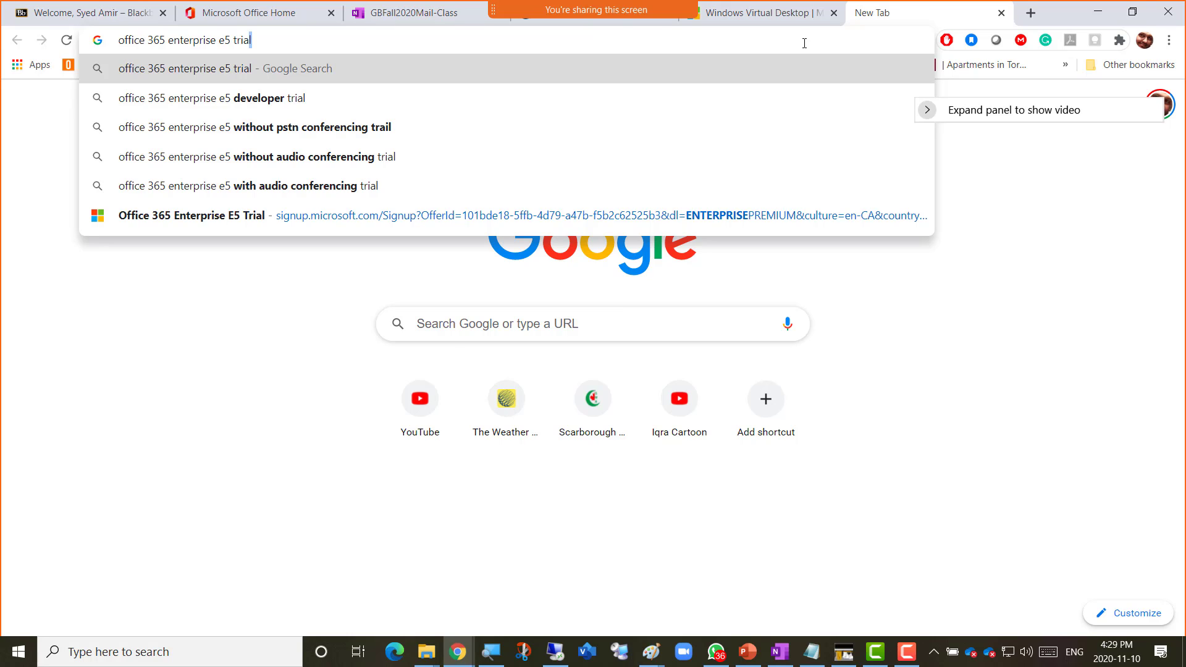
- Reword the query to "office 365 enterprise 5 trial user account"
key("shift+Left")
key("shift+Left")
key("shift+Left")
key("shift+Left")
key("shift+Left")
key("shift+Left")
key("shift+Left")
key("shift+Left")
key("shift+Left")
key("shift+Left")
key("Right")
key("BackSpace")
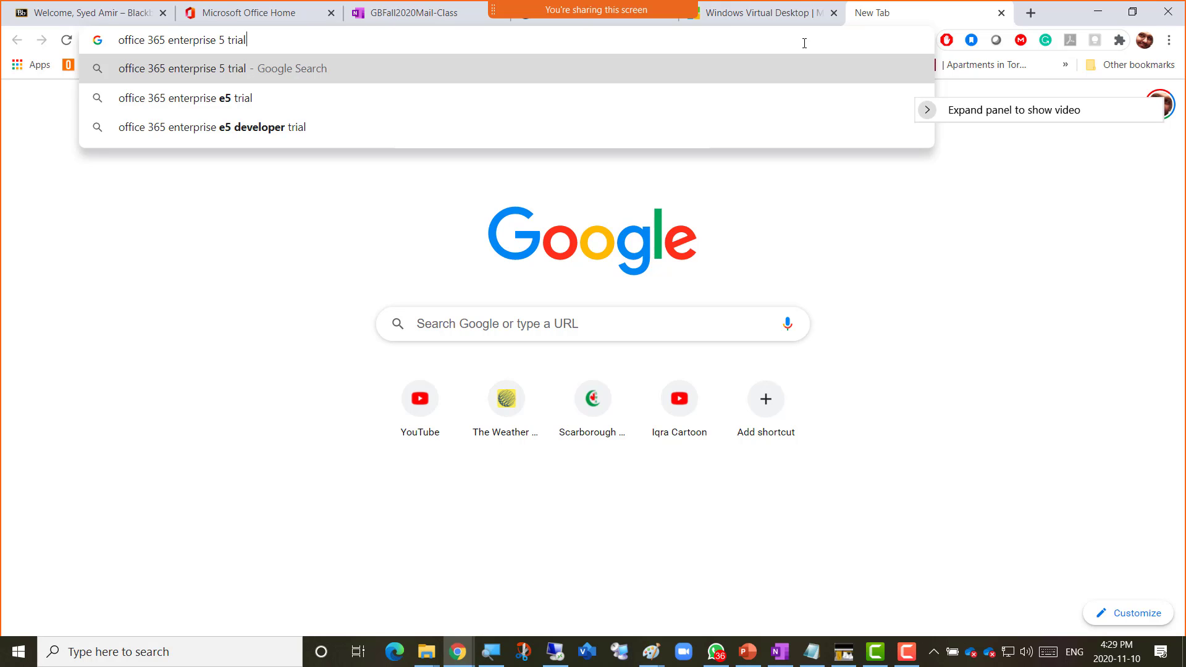
type("user acco")
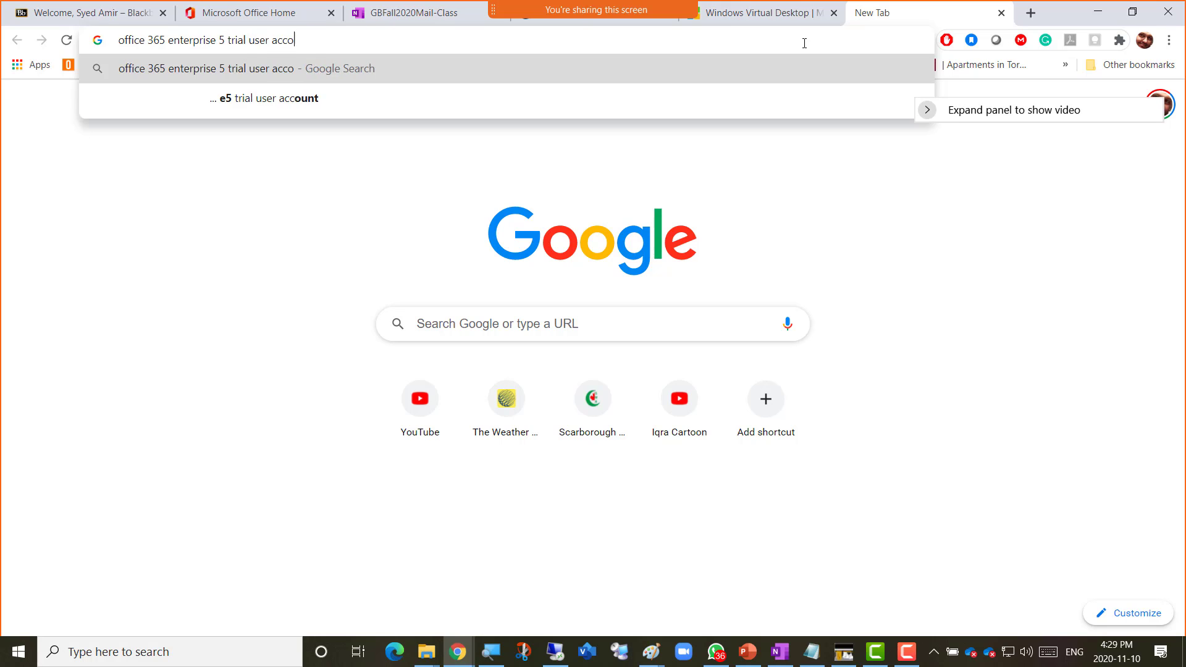
type("unt")
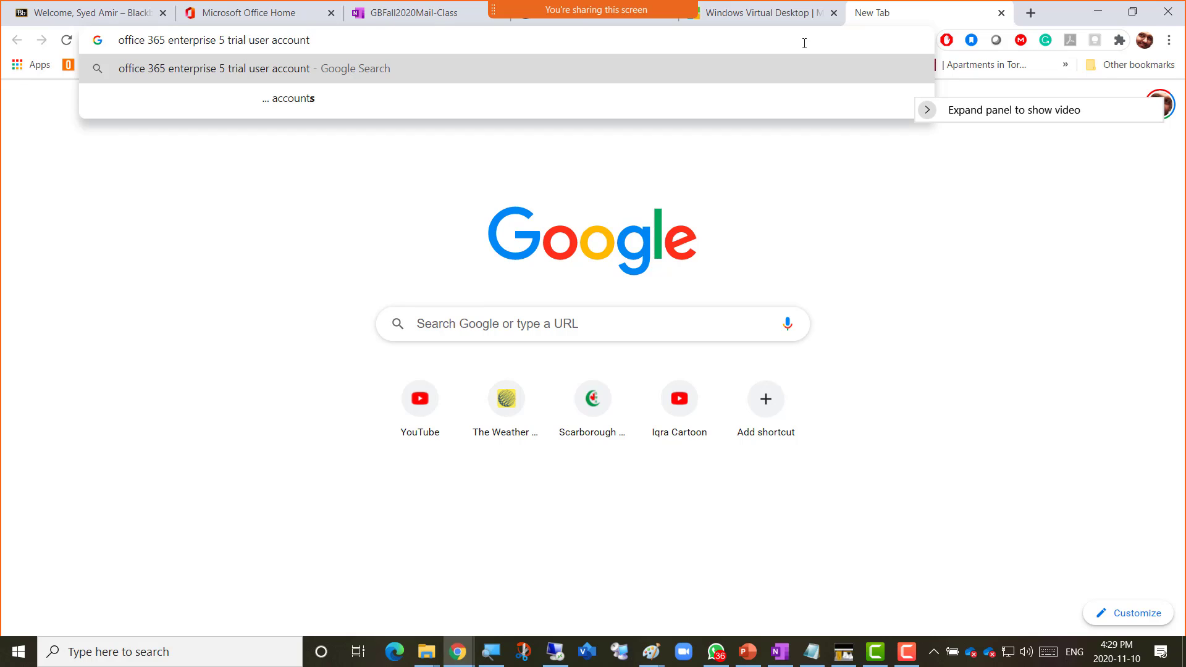
- Select the whole query text and run the Google search for "office 365 enterprise 5 trial user account"
key("ctrl+shift+Left")
key("ctrl+shift+Left")
key("ctrl+shift+Left")
key("ctrl+shift+Left")
key("ctrl+shift+Left")
key("ctrl+shift+Left")
key("ctrl+shift+Left")
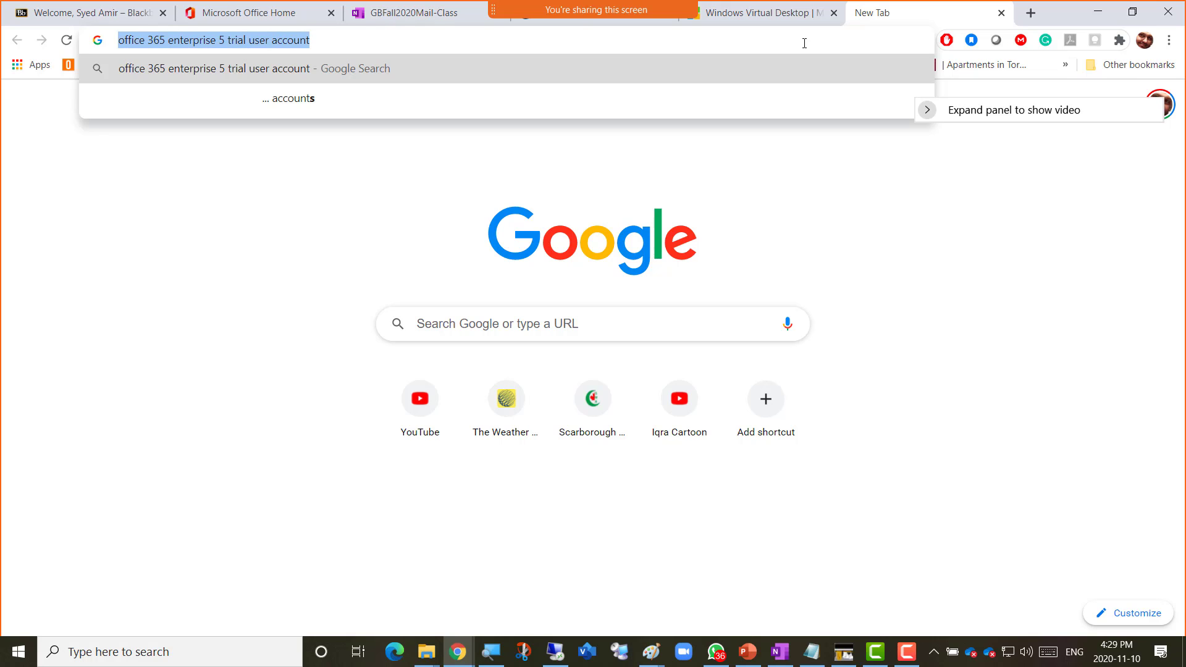
key("alt+Tab")
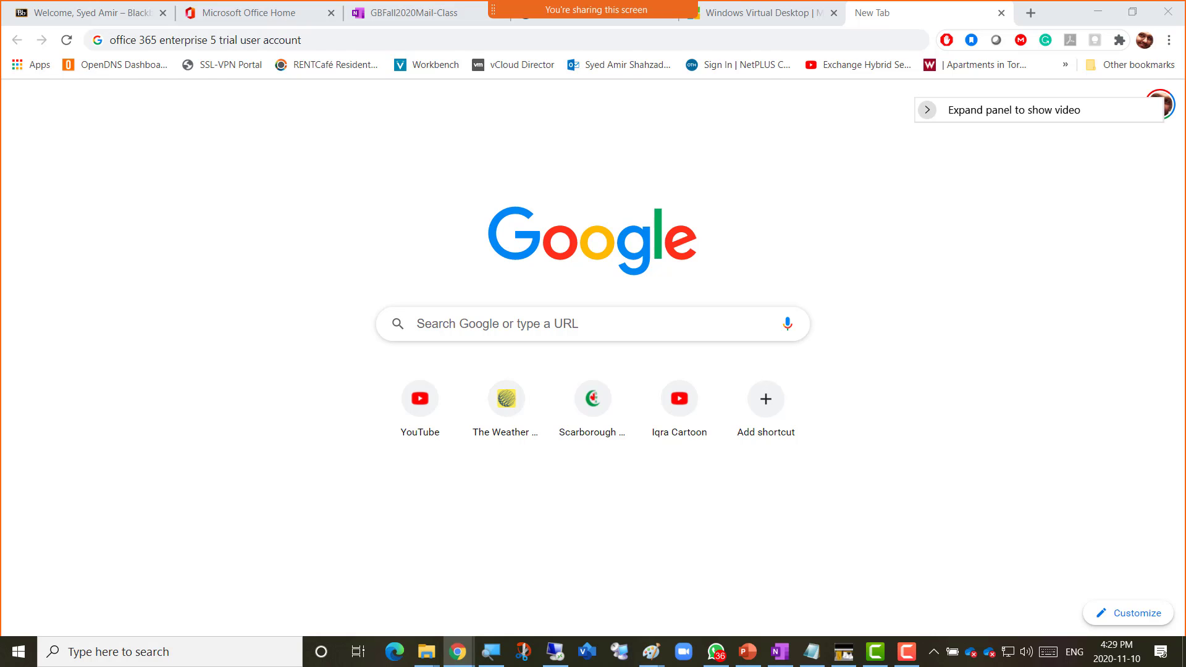
key("alt+Tab")
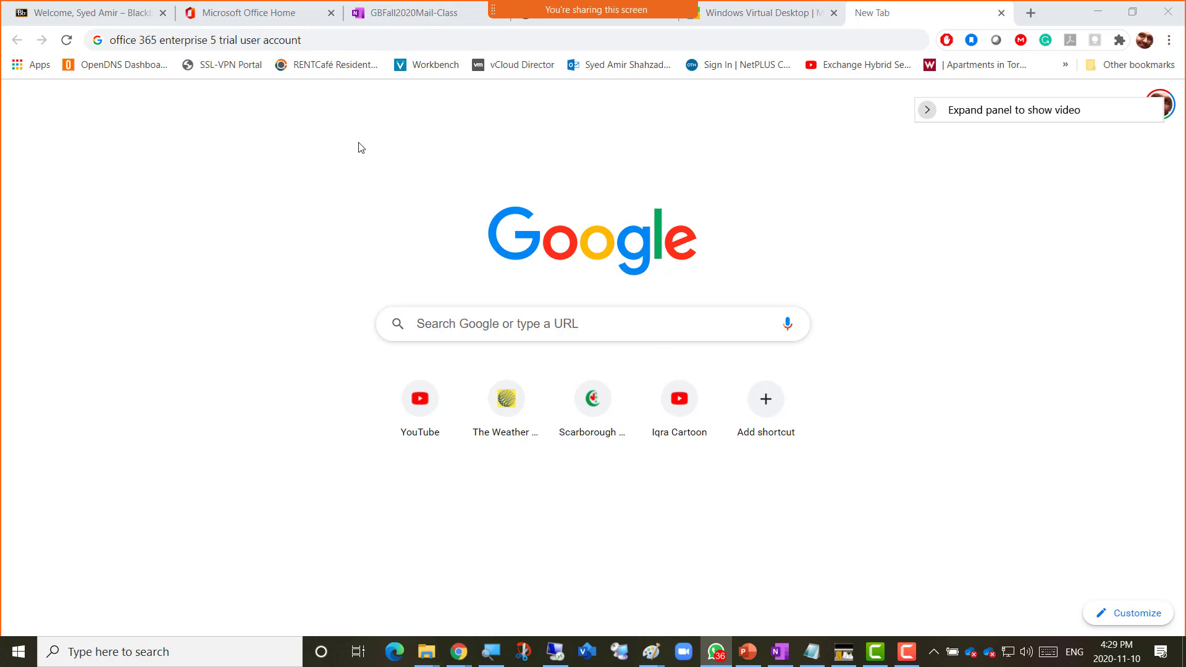
left_click(318, 39)
key("Return")
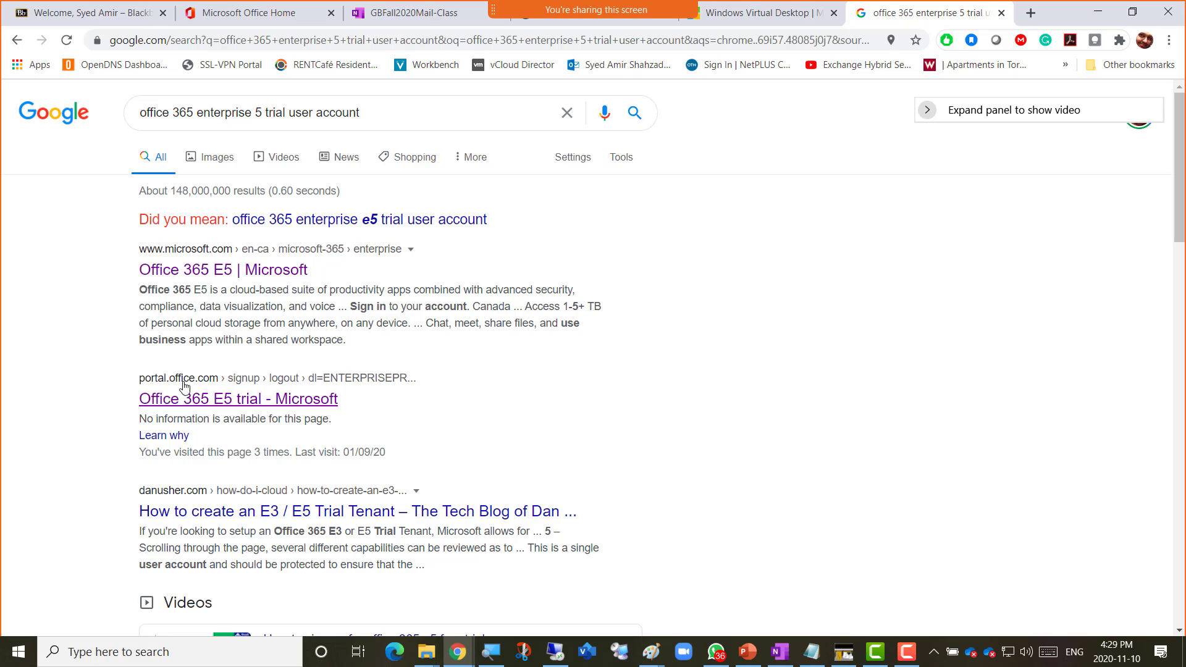
- Copy the address of the "Office 365 E5 trial - Microsoft" result's page and choose to create a new account there
left_click(250, 406)
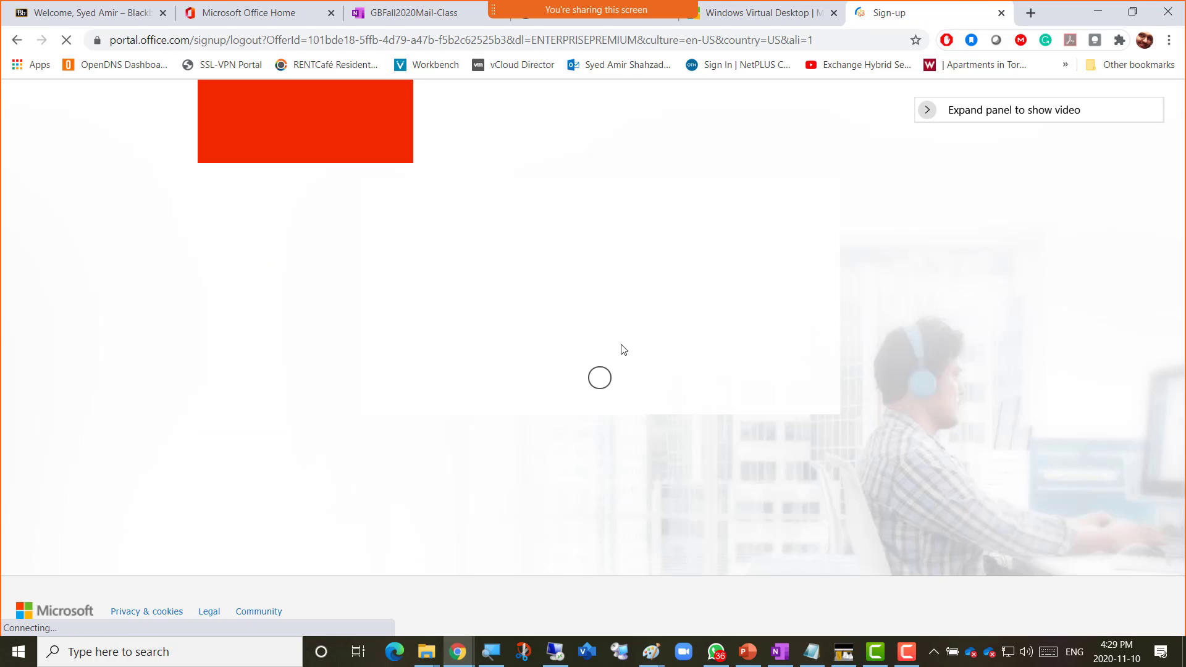
left_click(822, 38)
key("ctrl+c")
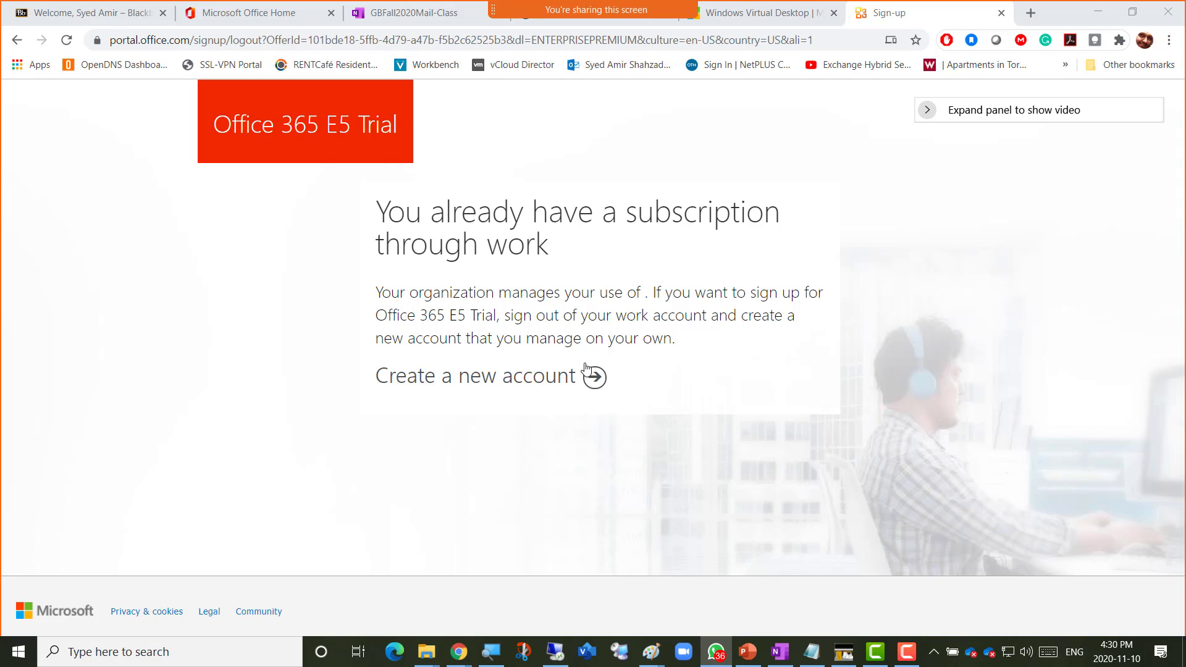
left_click(487, 377)
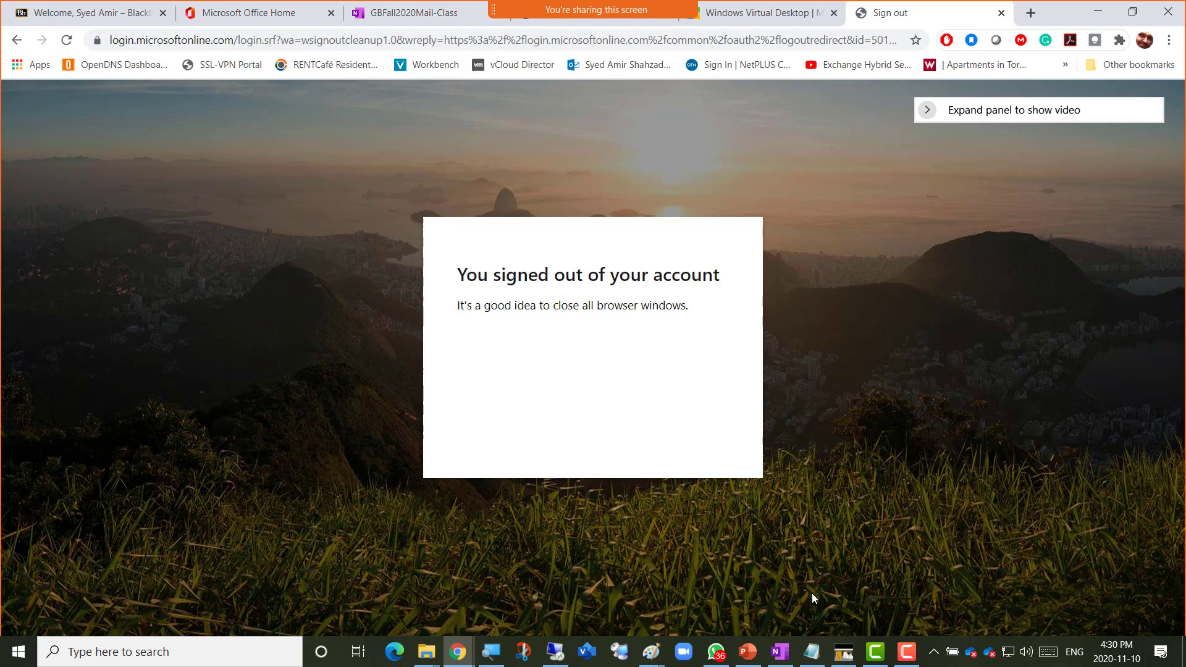
- Return to the GBFall2020Mail-Class notebook and add the bullet "We must create a new office365 Eterprise 5 User Account" to the Week 10 page
left_click(405, 10)
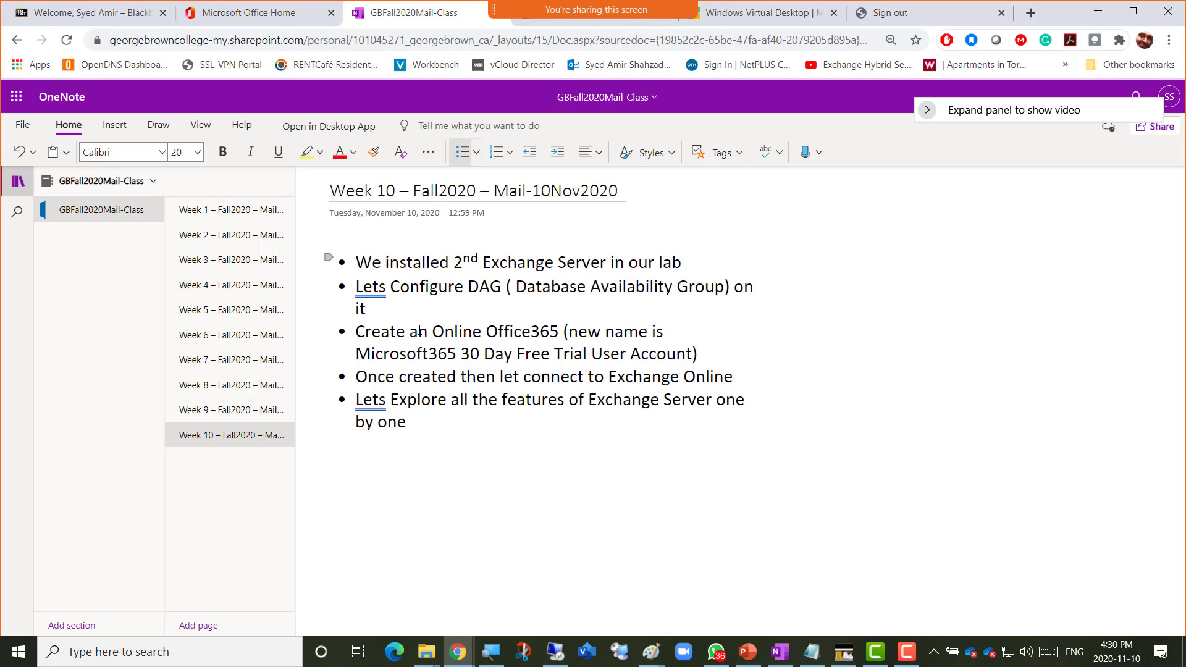
left_click(415, 425)
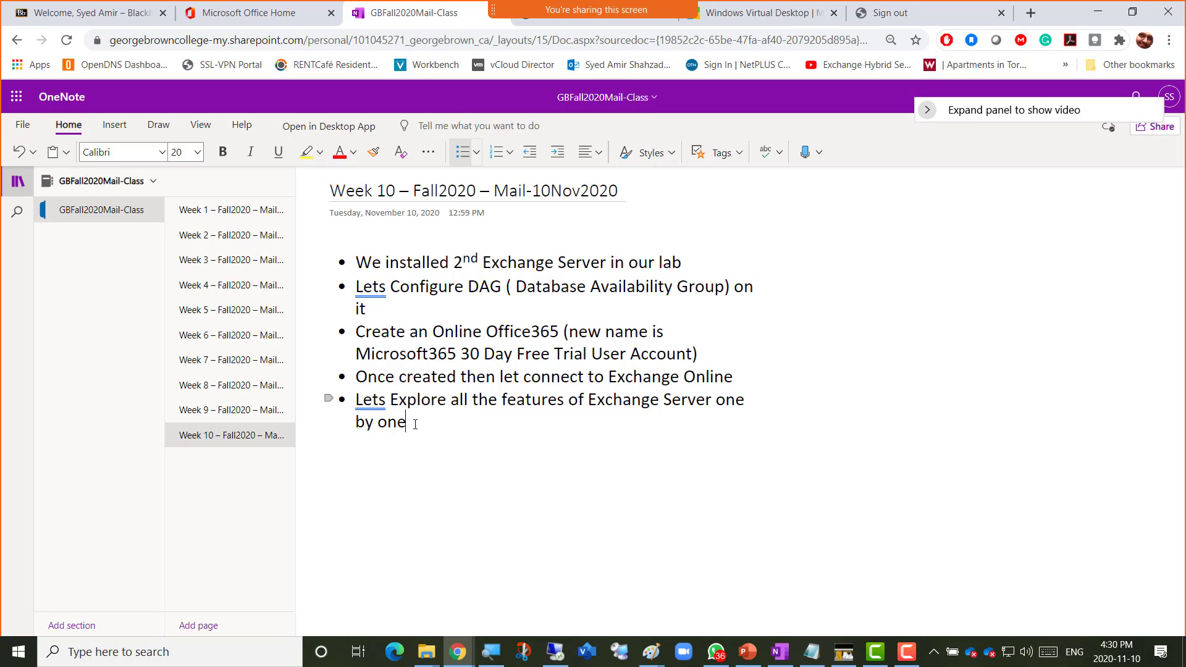
key("Return")
type("We must ")
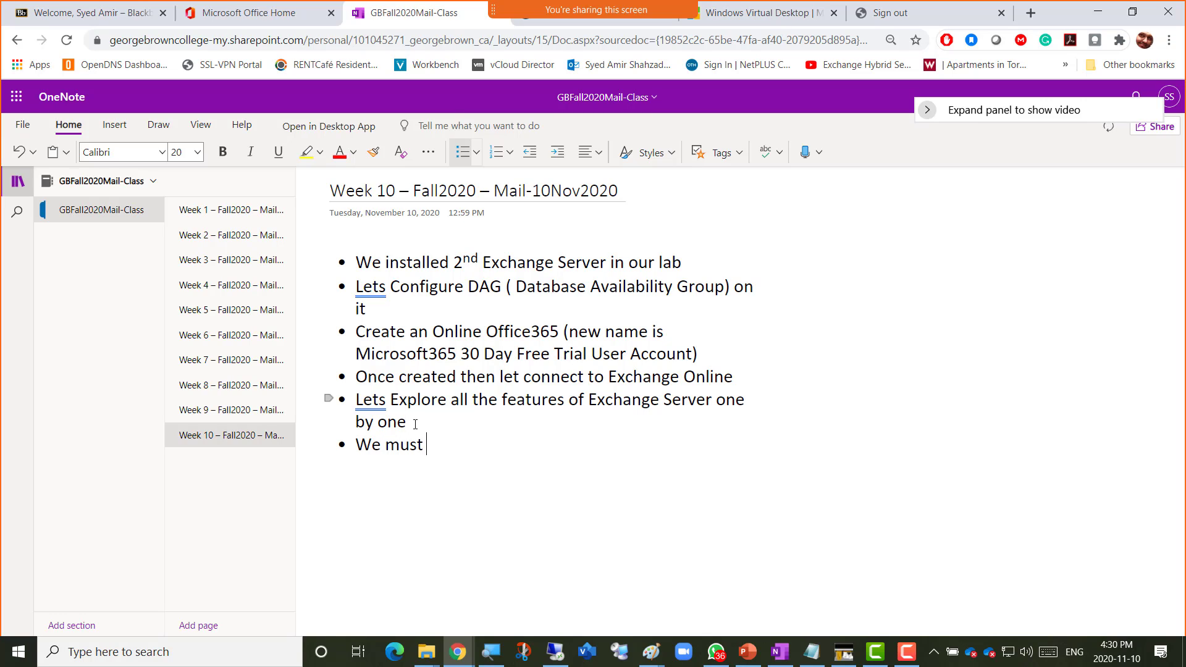
type("create a new of")
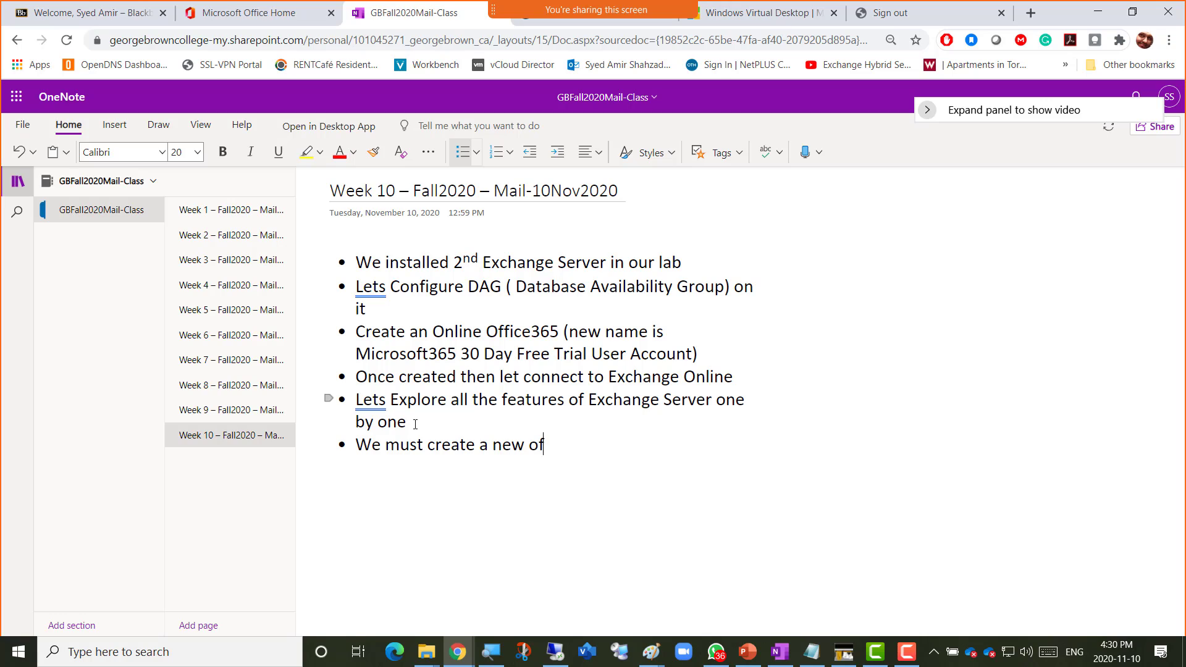
type("fice365 Eterprise 5 Use")
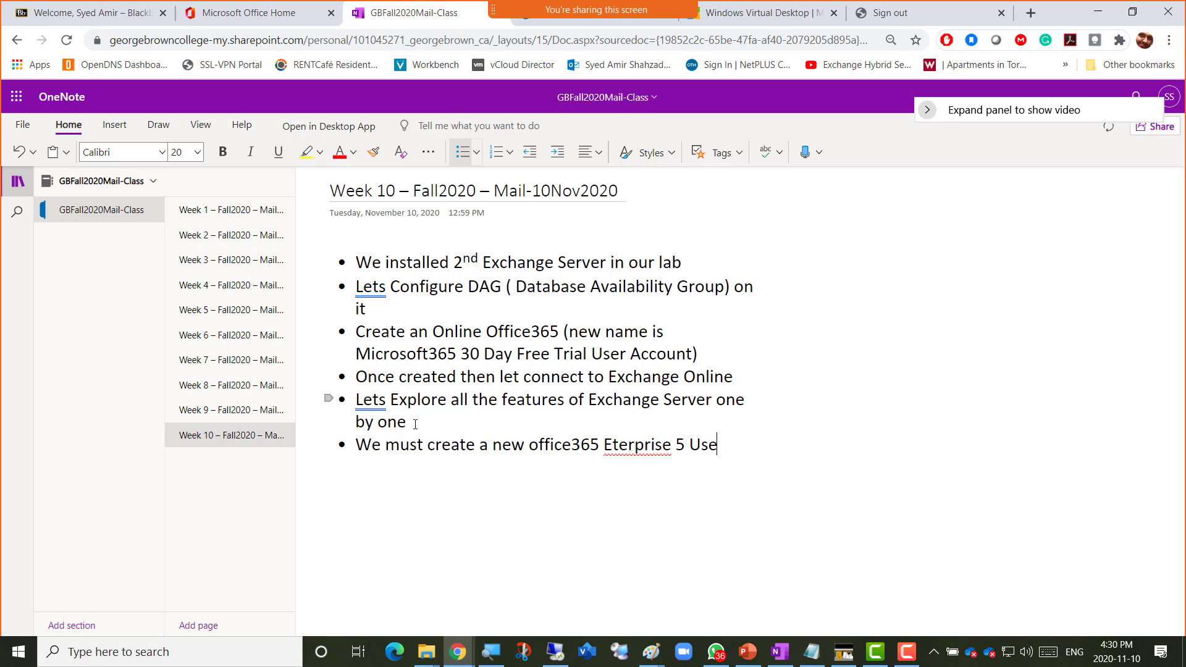
type("r Account with our NEW")
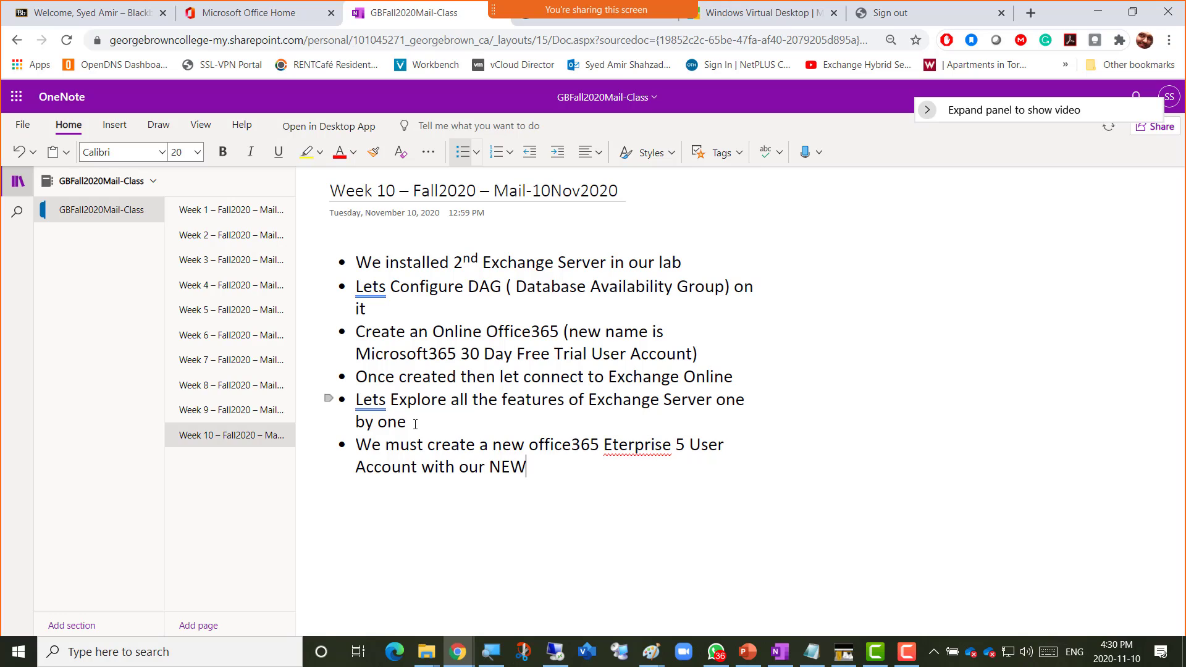
type(" Public Email")
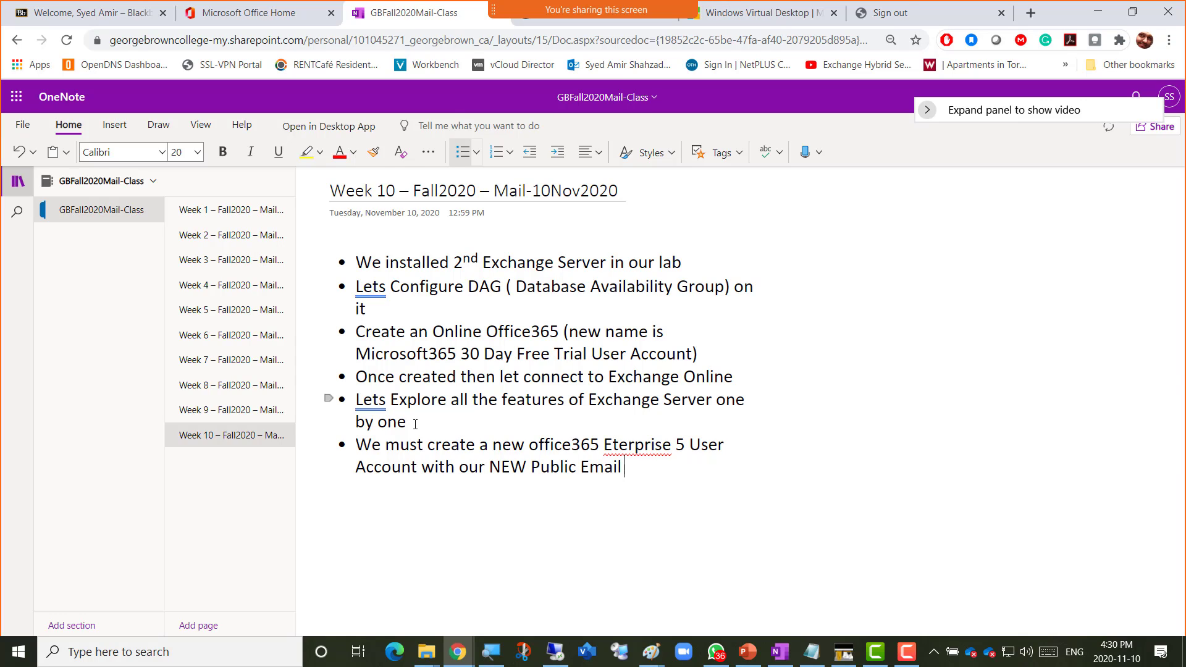
type(" (")
- Continue the new bullet with "with our NEW Public Email like Gmail, yahoo, outlook"
key("BackSpace")
key("BackSpace")
type("like Gmail, yahoo, outlook")
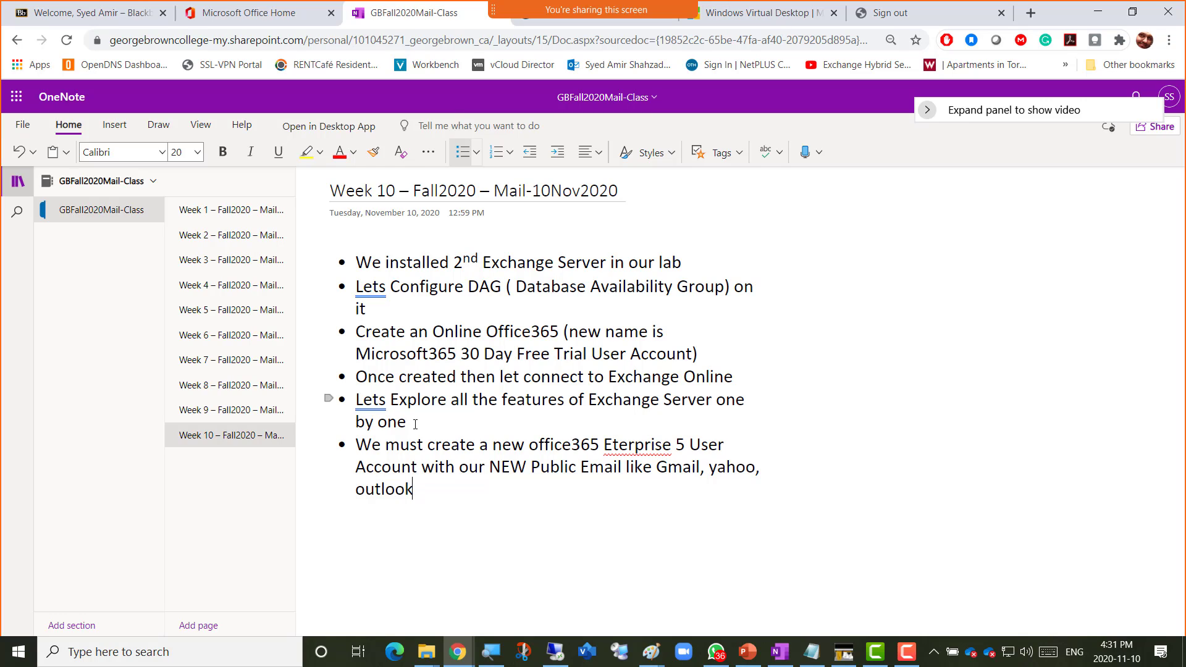
type(",")
- Finish the bullet with "etc. Do not create new office365 account with college email"
key("BackSpace")
type("etc. Do not create")
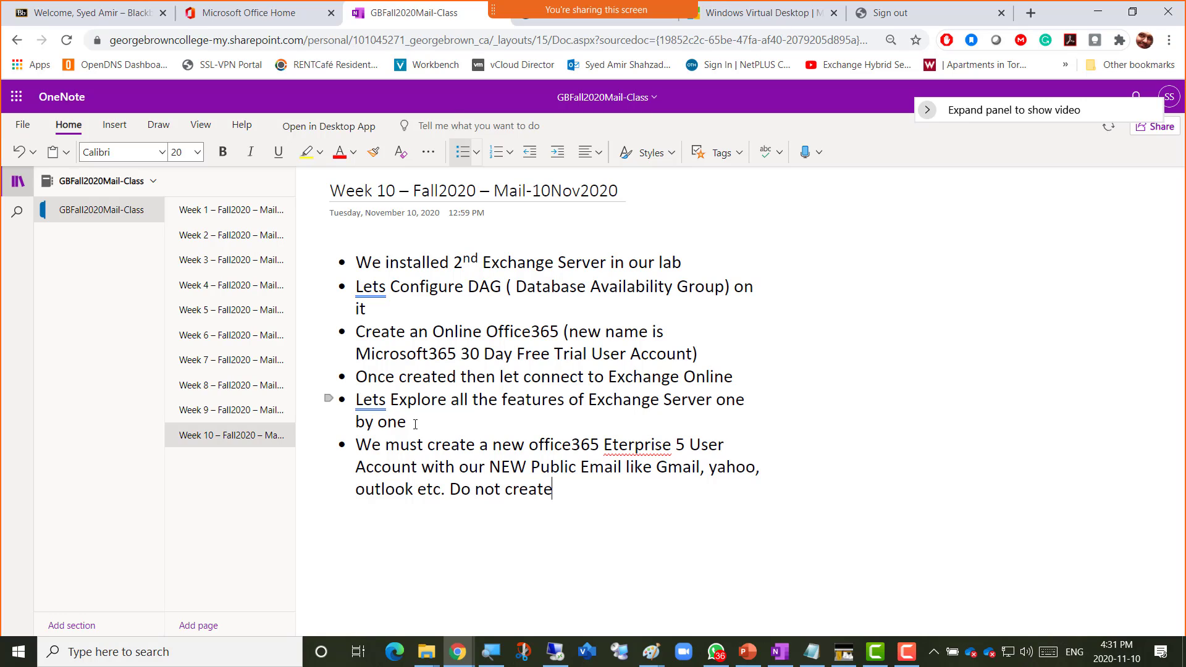
type(" new office365 account")
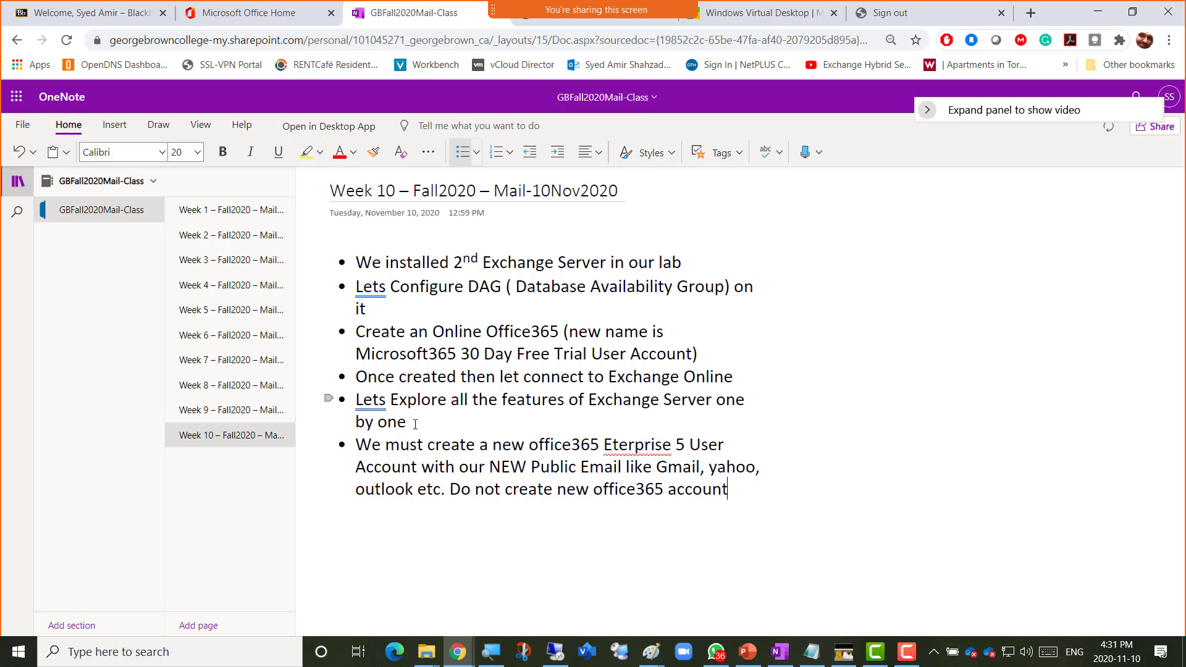
type(" with college ")
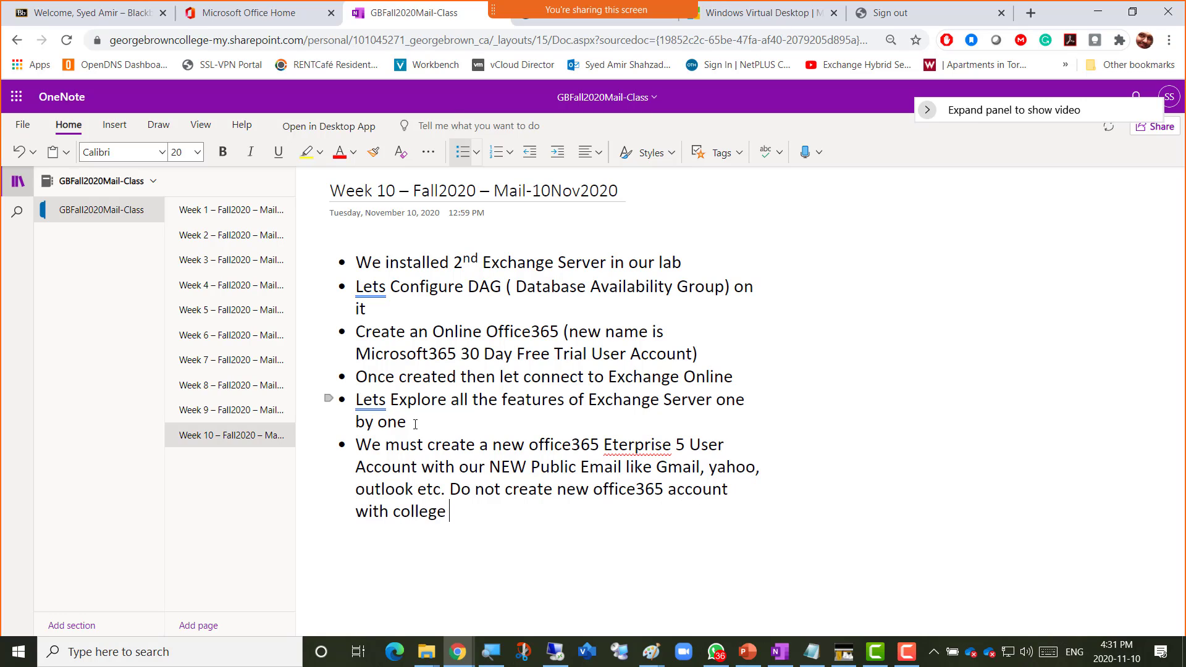
type("email")
- Correct the misspelled "Eterprise" in the last bullet to "Enterprise"
key("Right")
key("Right")
key("Right")
key("Right")
key("Right")
key("Right")
key("Right")
key("Right")
key("Right")
key("Right")
key("Right")
key("Right")
key("Right")
type("n")
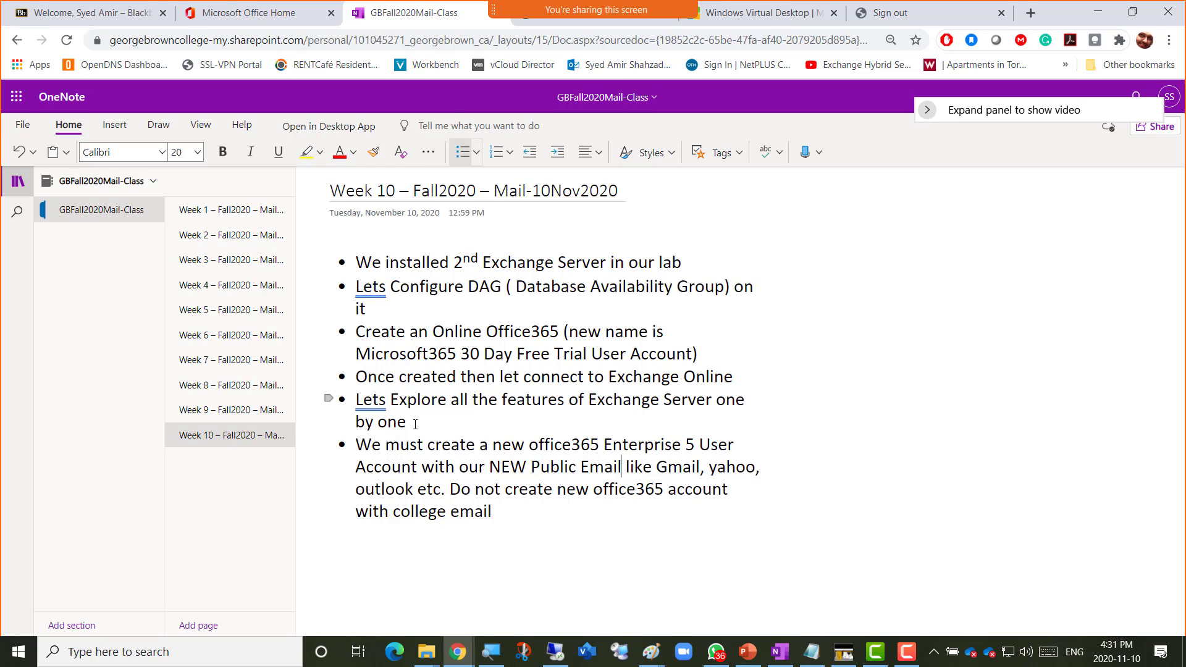
key("shift+Right")
key("shift+Right")
key("shift+Right")
key("shift+Right")
key("shift+Right")
key("shift+Right")
key("shift+Right")
key("shift+Right")
key("shift+Right")
key("shift+Right")
key("shift+Right")
key("shift+Right")
key("shift+Right")
key("shift+Right")
key("shift+Right")
key("shift+Right")
key("shift+Right")
key("shift+Right")
key("shift+Right")
key("shift+Right")
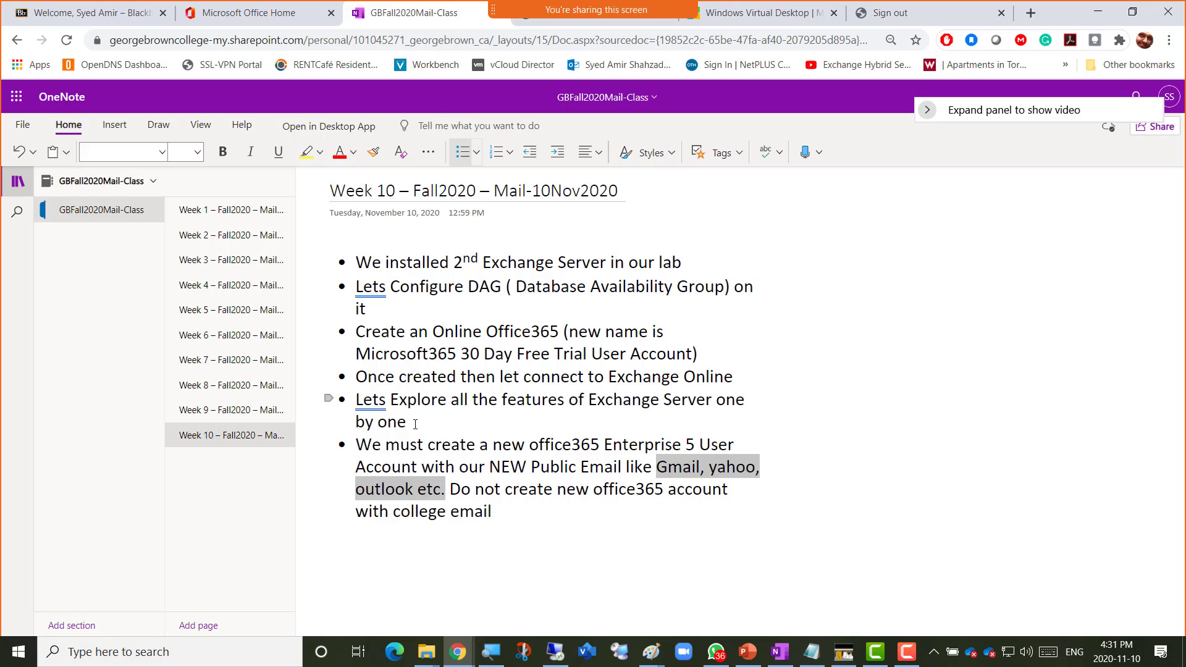
key("Left")
key("Left")
key("Left")
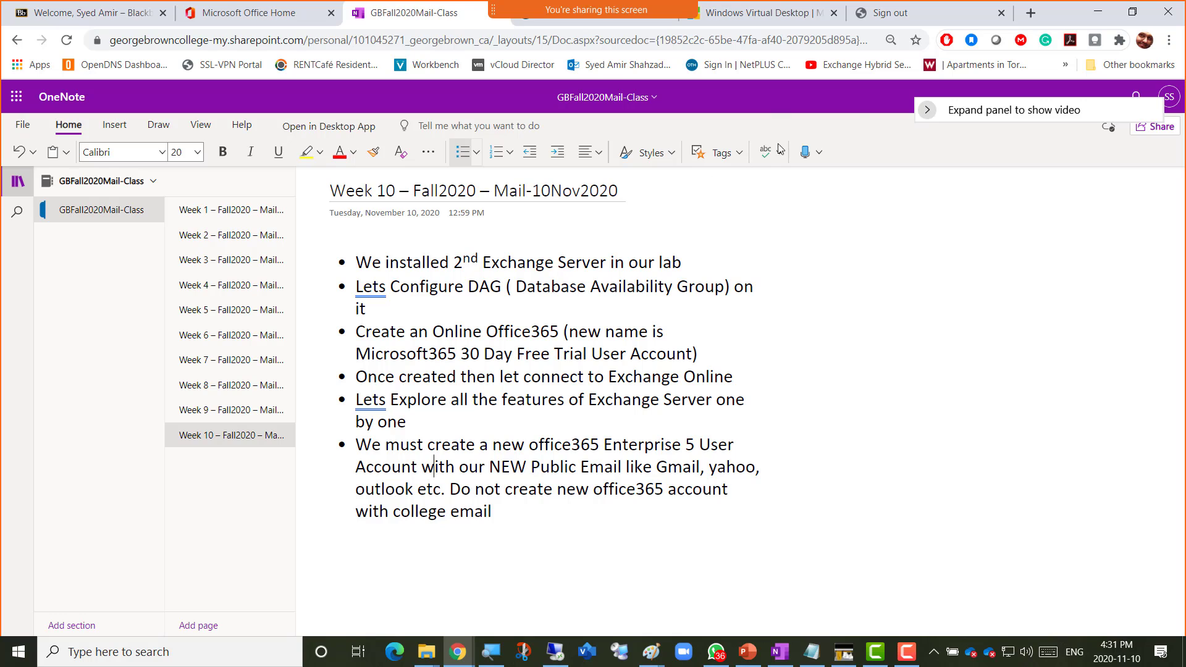
- Switch to the sign-out tab and open the Office 365 E5 Trial sign-up page from the copied address
left_click(887, 17)
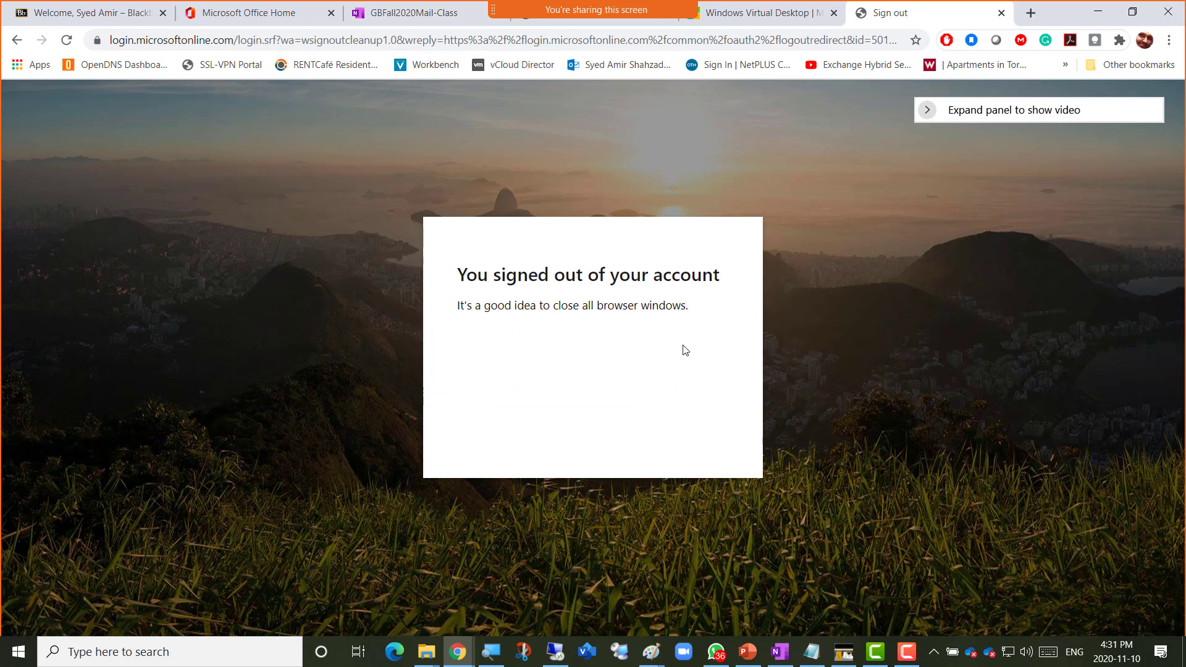
left_click(433, 42)
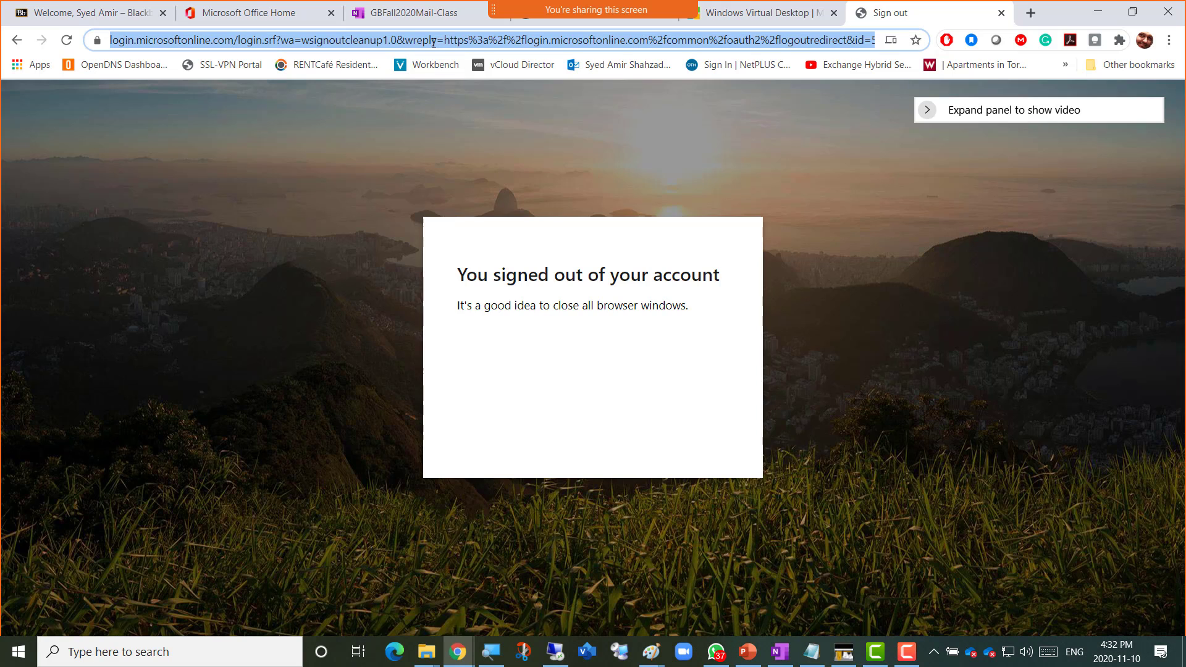
key("ctrl+v")
key("Return")
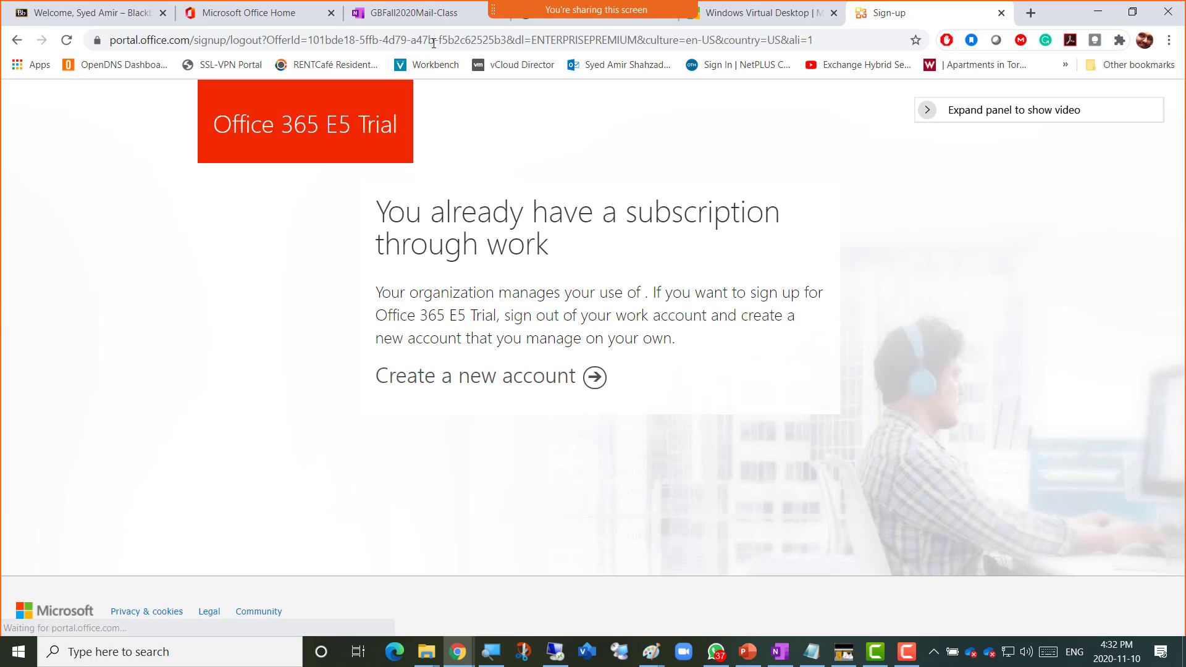
- Try creating a new account from the Office 365 E5 Trial page
left_click(463, 381)
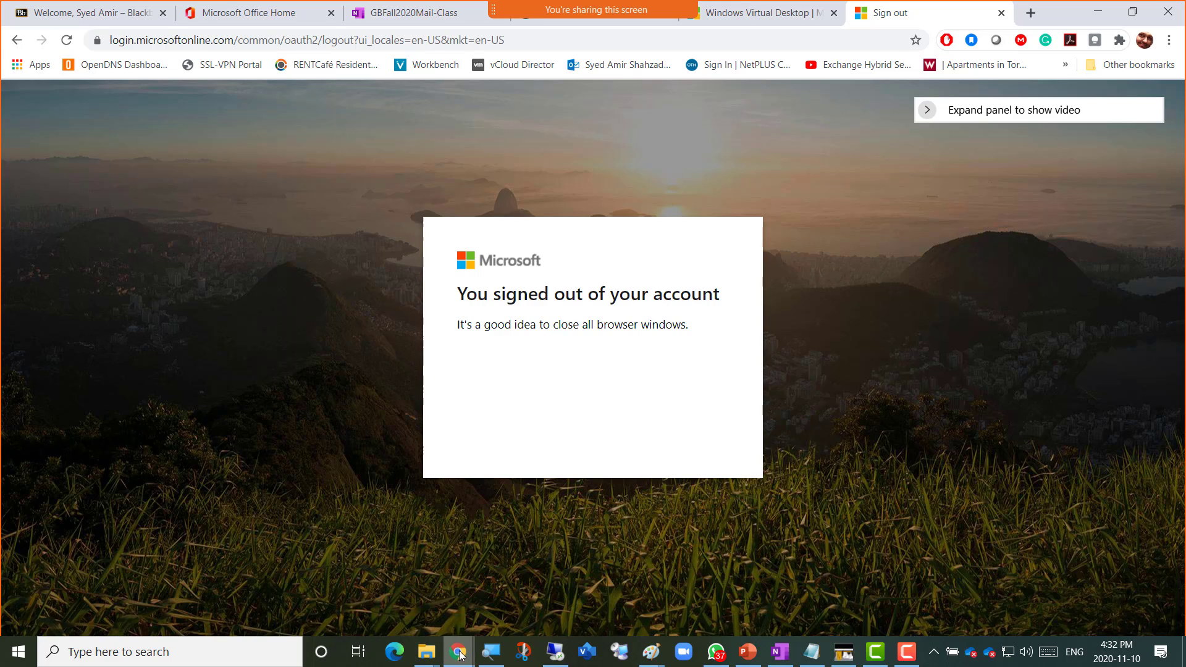
- Switch to Microsoft Edge, restore its previous pages, open the copied E5 trial address in a new tab and try creating a new account
left_click(397, 651)
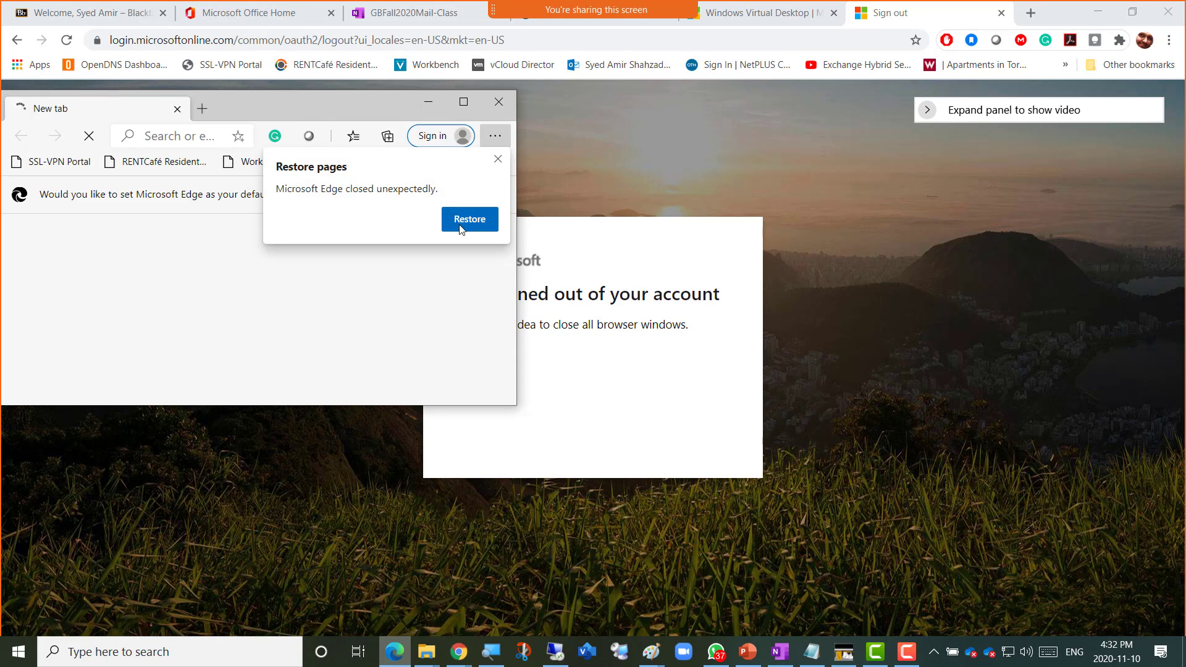
left_click(464, 101)
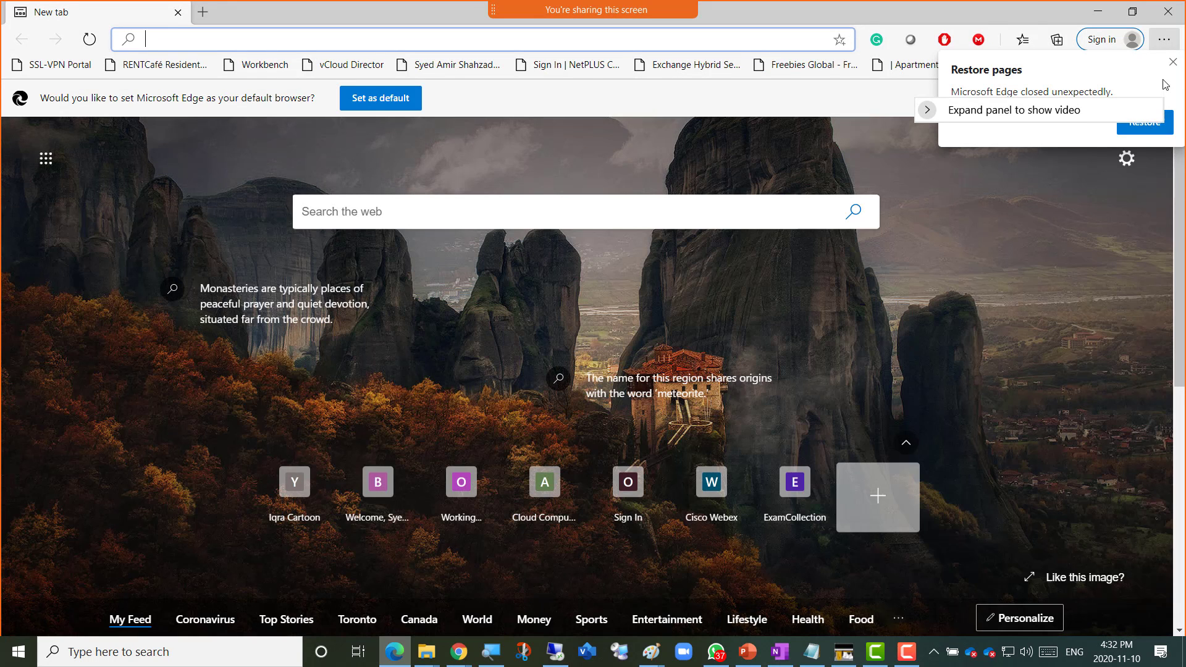
left_click(1150, 129)
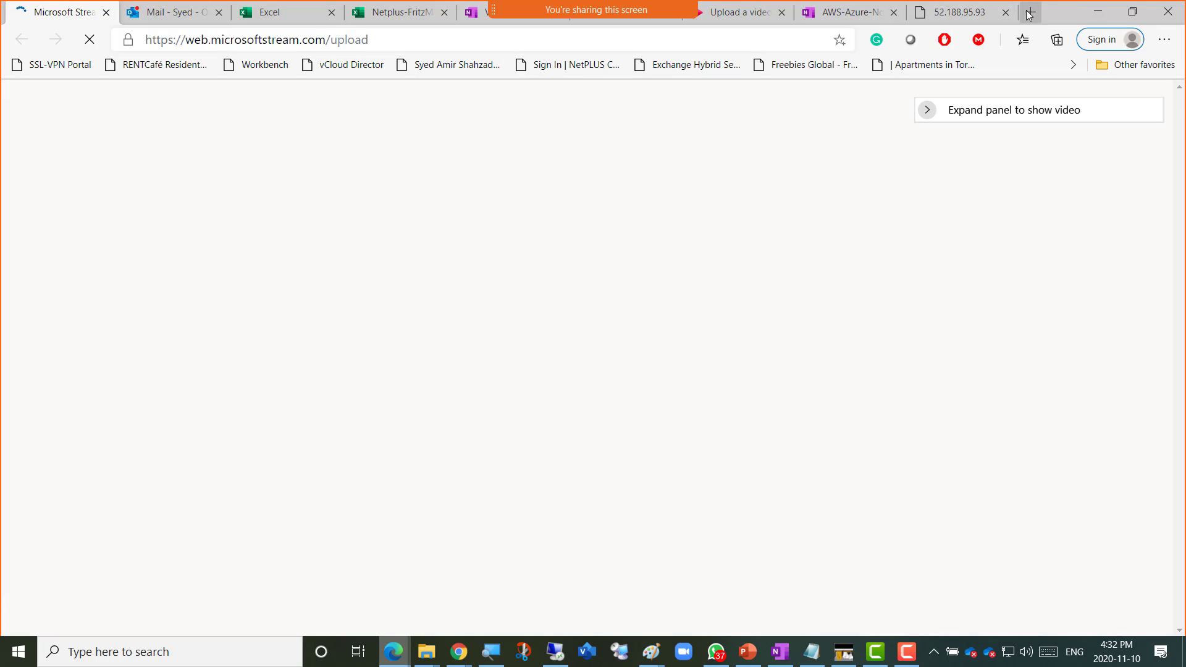
left_click(1029, 12)
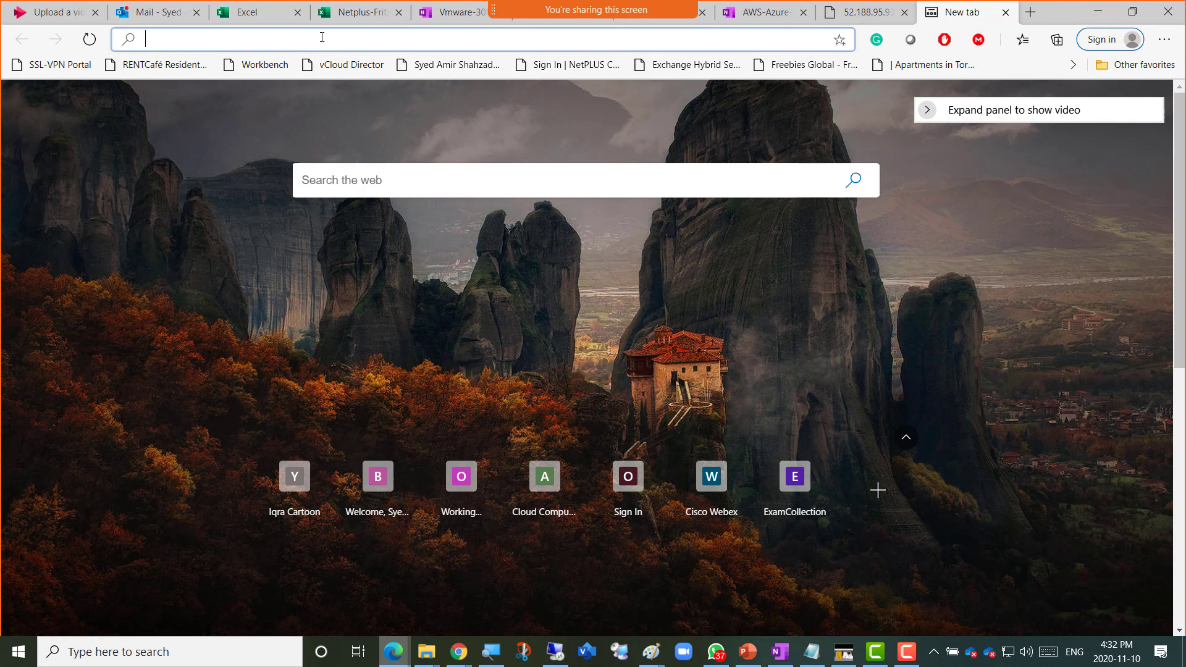
type("https://portal.office.com/signup/logout?OfferId=101bde18-5ffb-4d79-a47b-f5b2c62525b3&dl=ENTERPRISEPREMIUM&culture=en-US&country=US&ali=1")
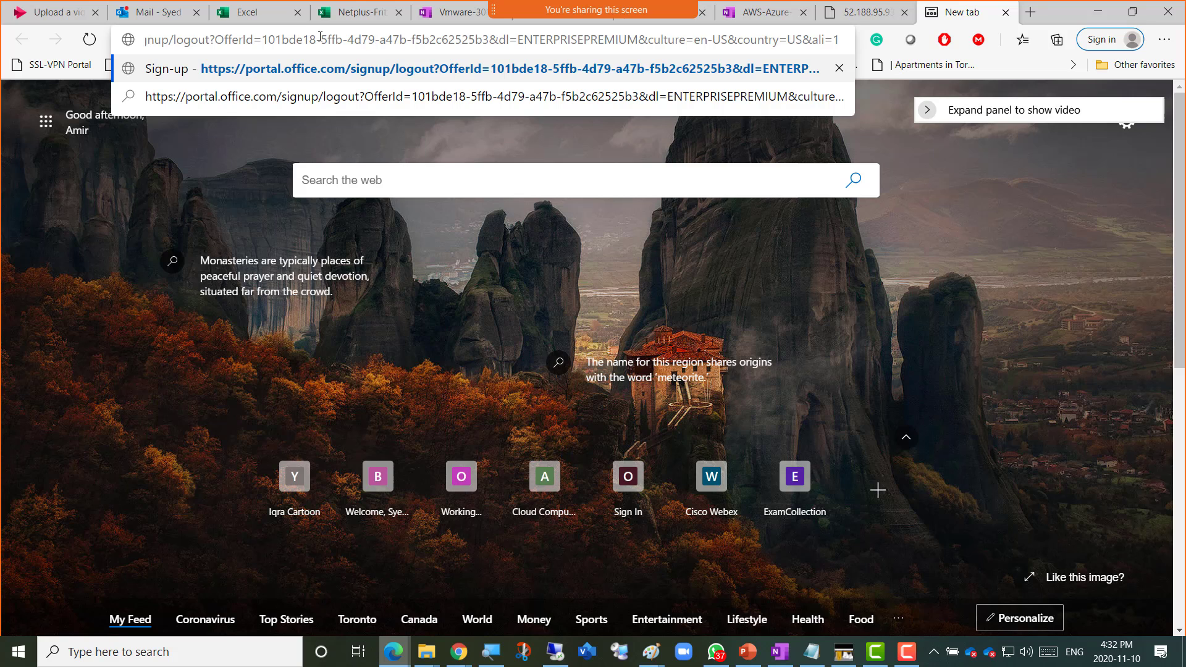
key("Return")
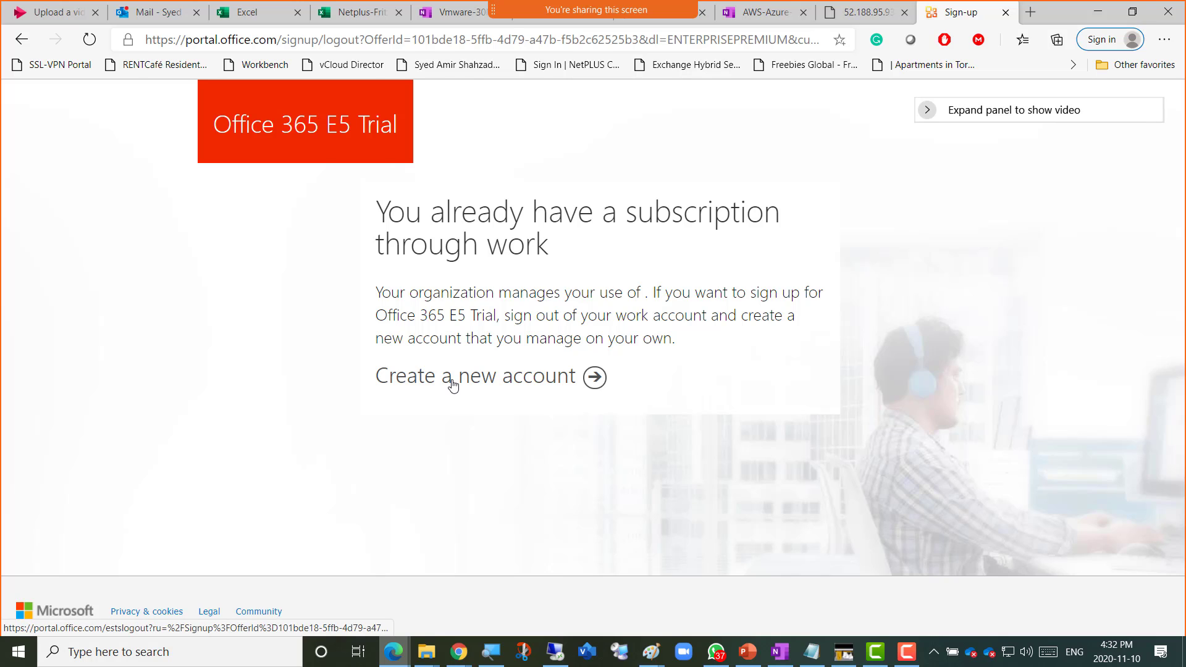
left_click(452, 384)
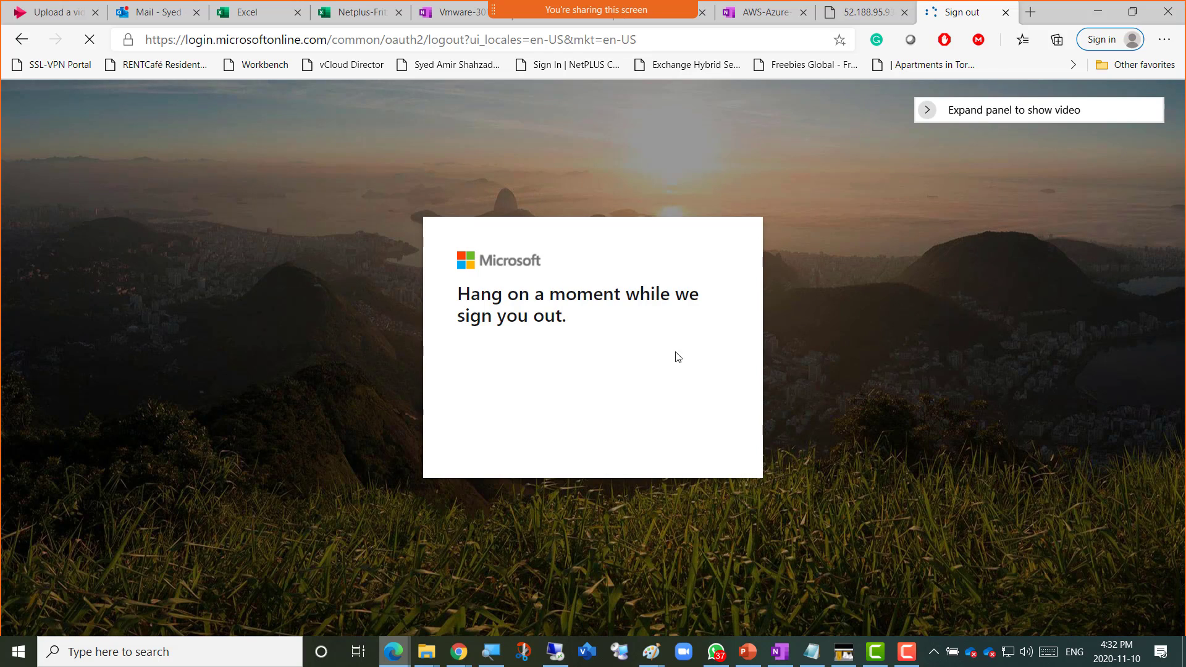
- Sign out of the college account on the Microsoft Stream upload page
left_click(43, 13)
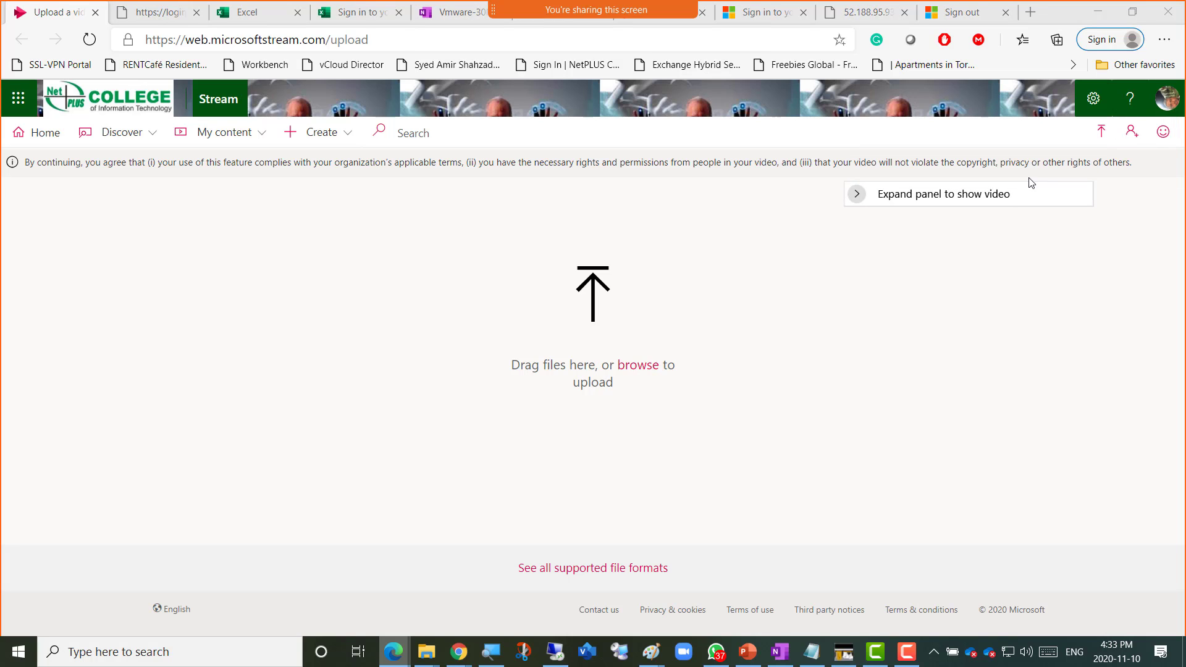
left_click(1166, 98)
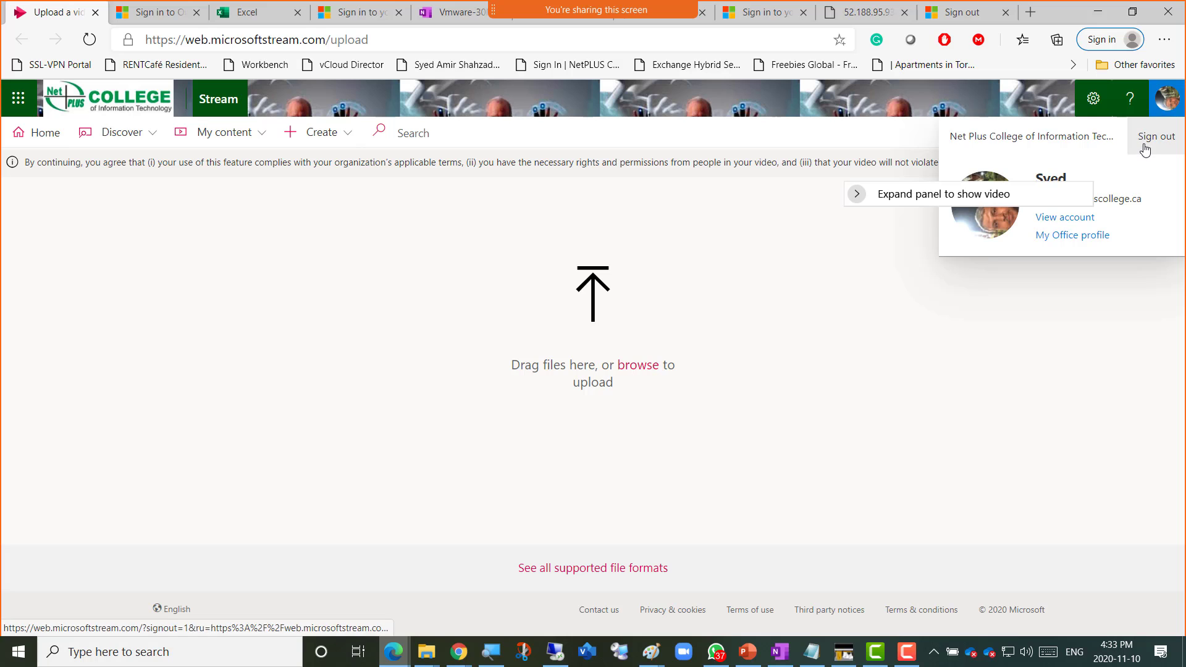
left_click(1148, 138)
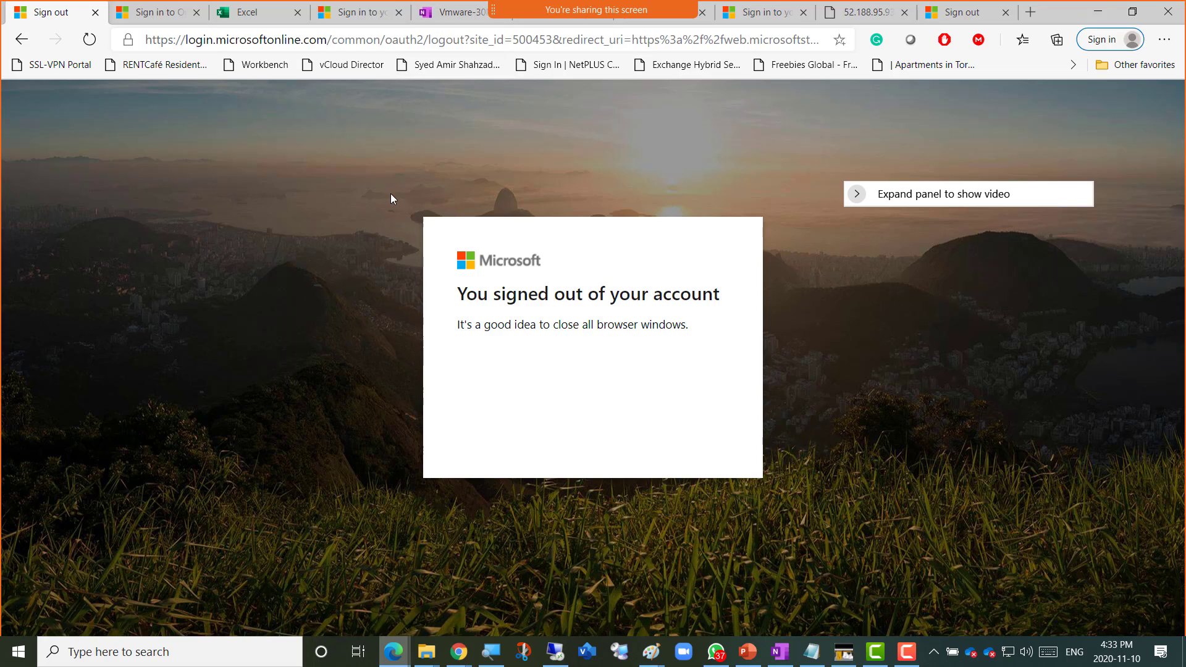
left_click(1164, 39)
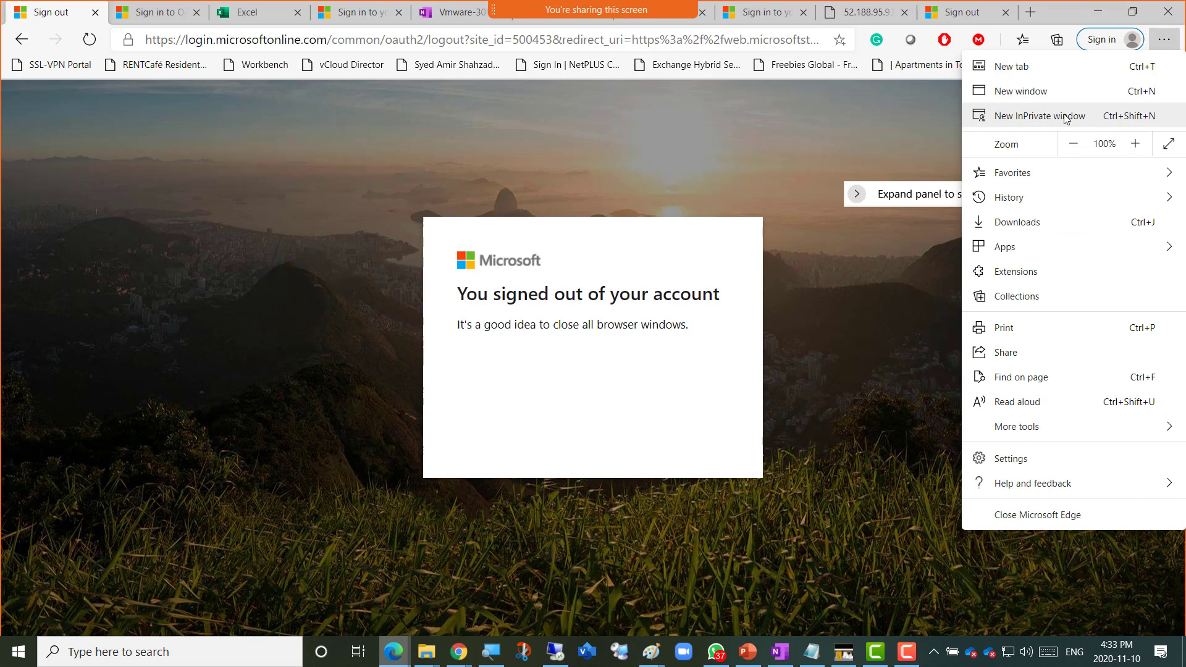
left_click(458, 651)
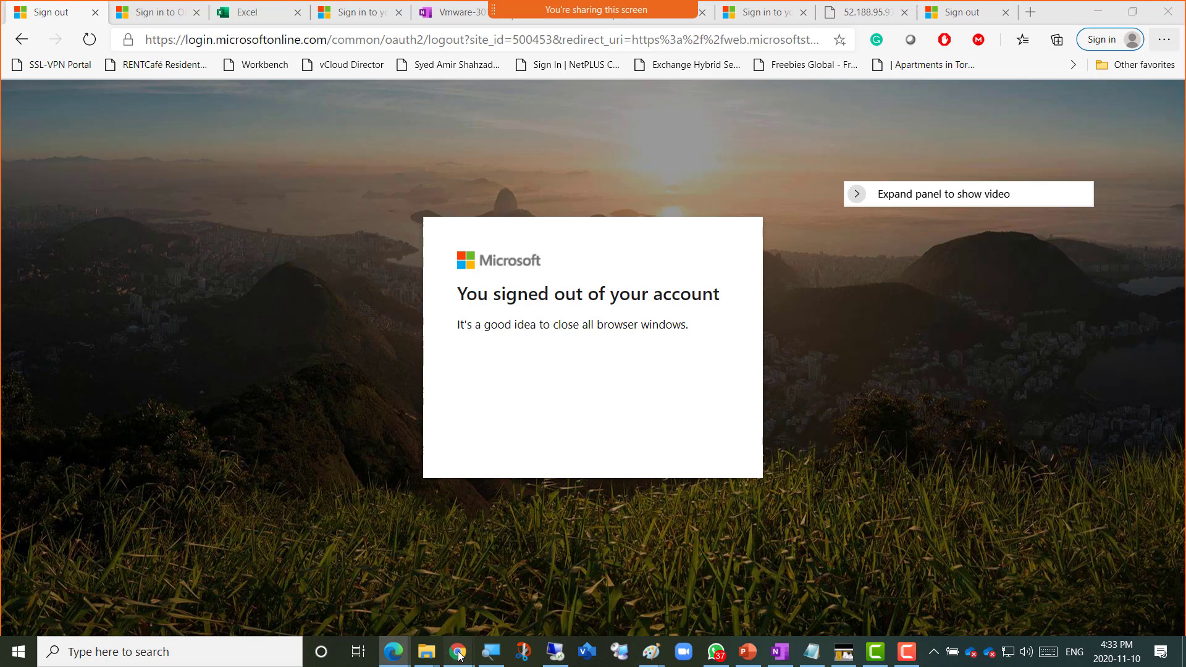
left_click(581, 590)
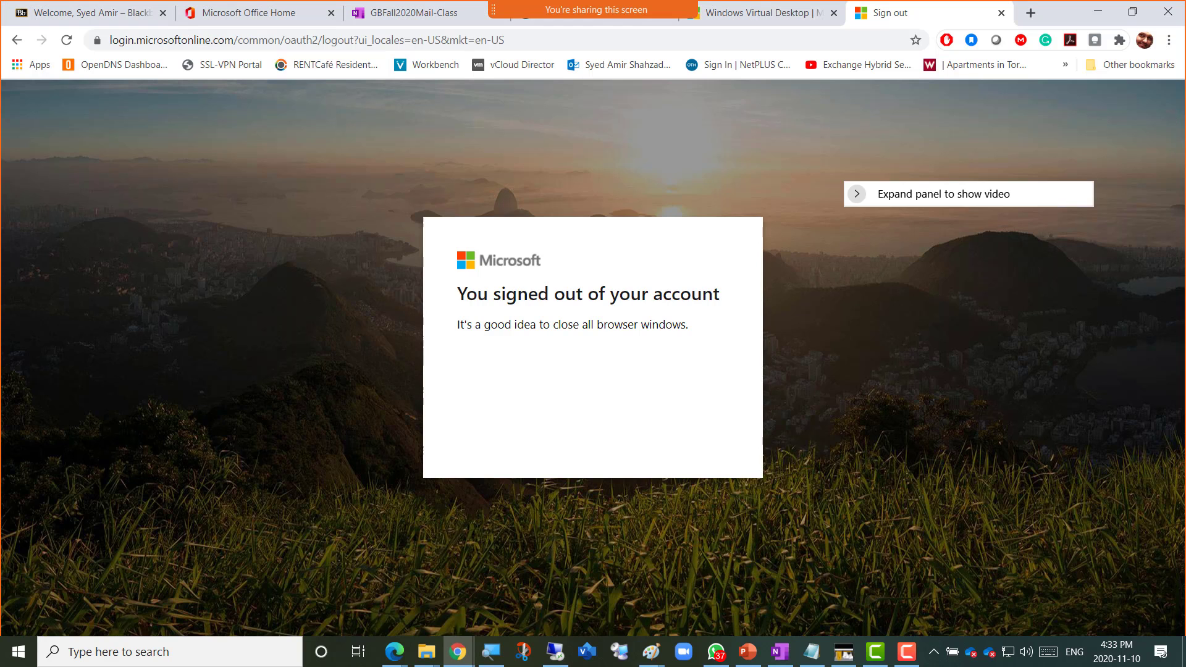
left_click(1169, 40)
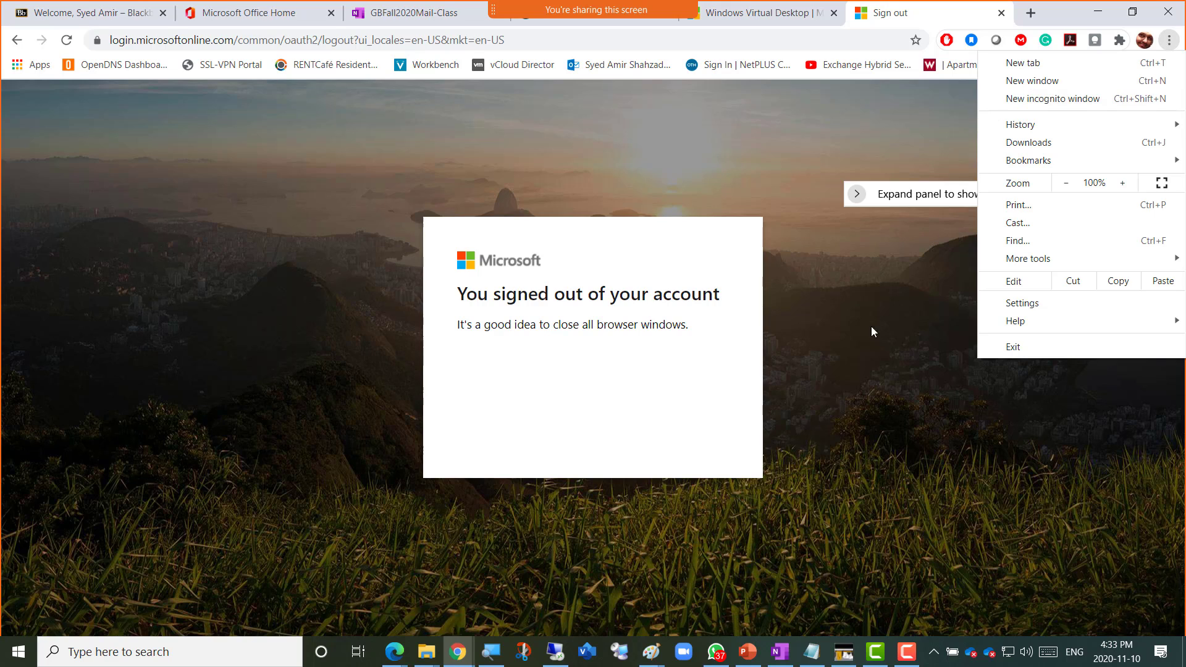
left_click(829, 511)
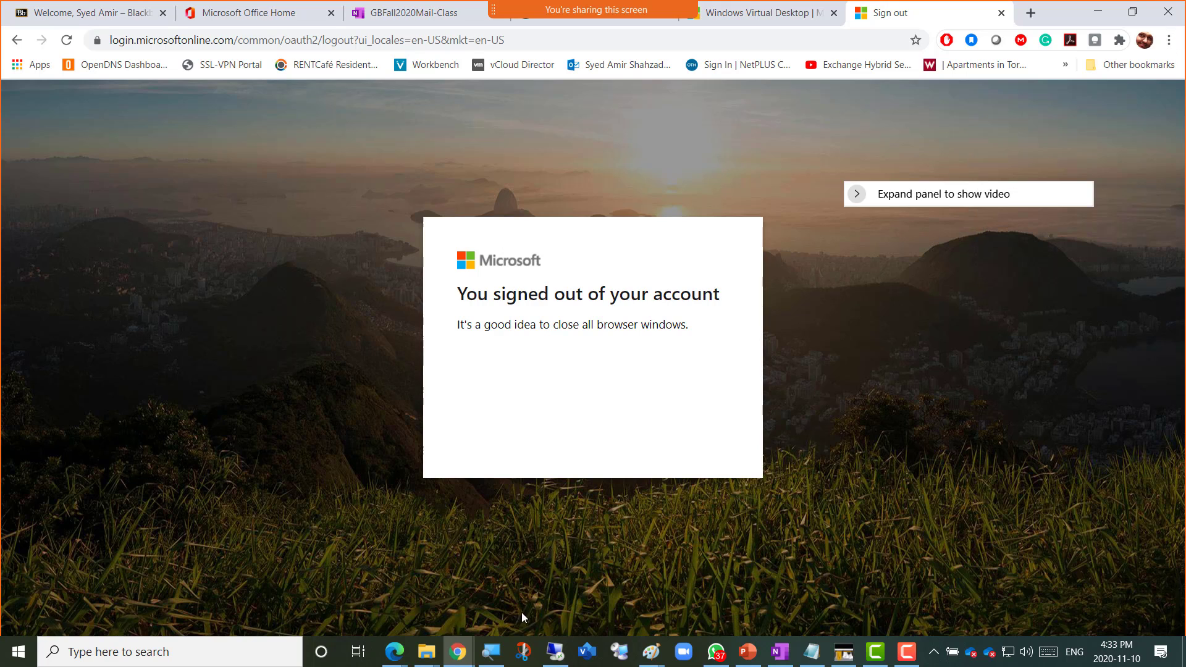
- Switch to the AWS-Azure-Notes window in Microsoft Edge, open the copied trial address in a new tab and request a new account
left_click(394, 651)
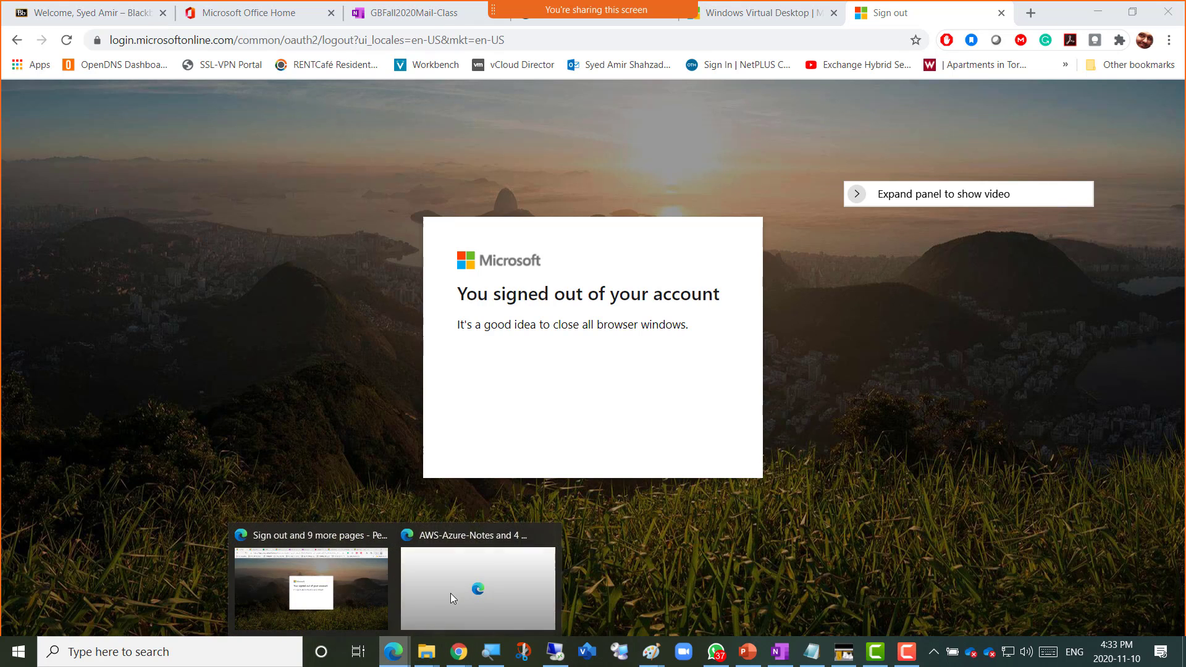
left_click(454, 587)
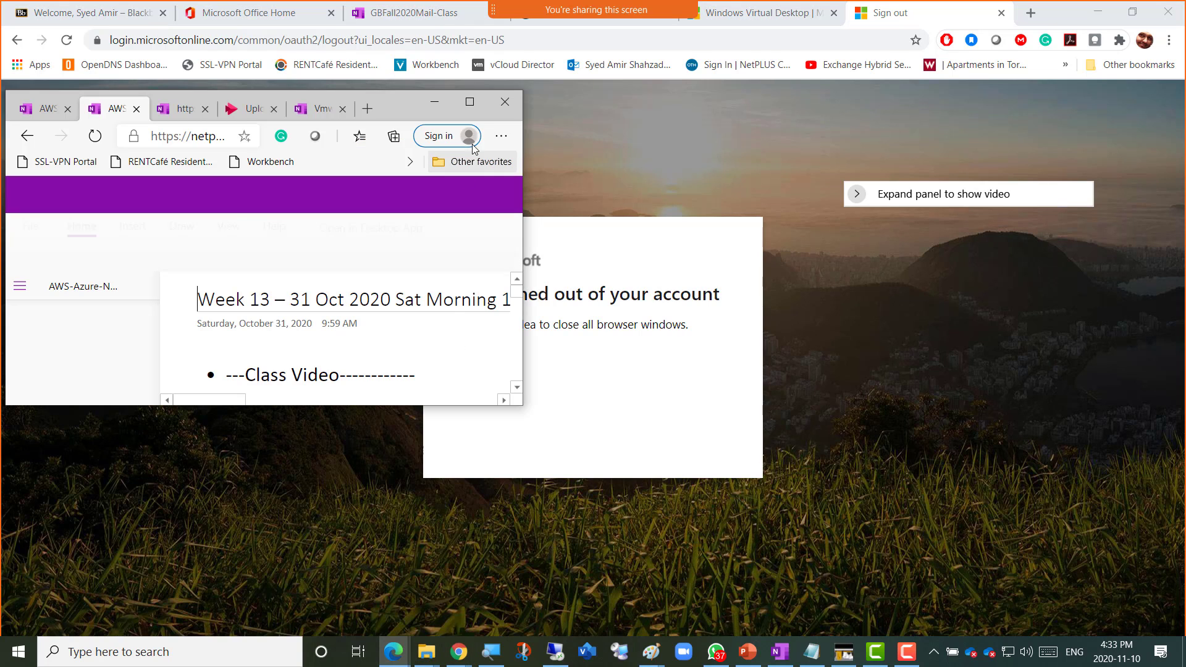
left_click(469, 101)
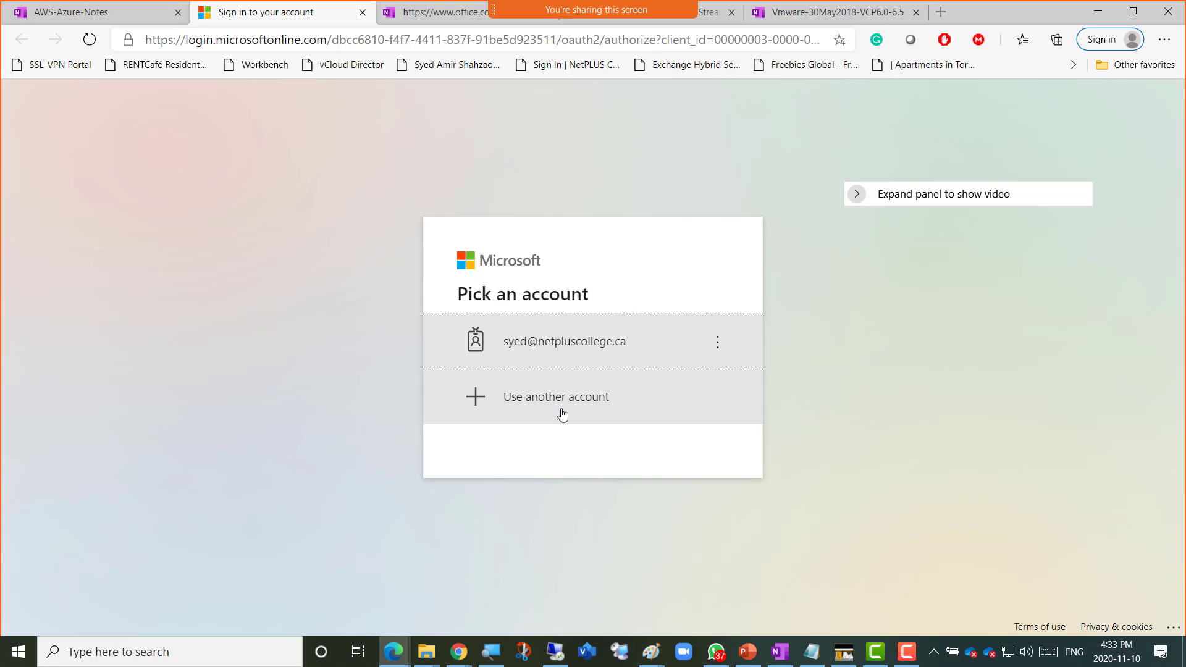
left_click(542, 410)
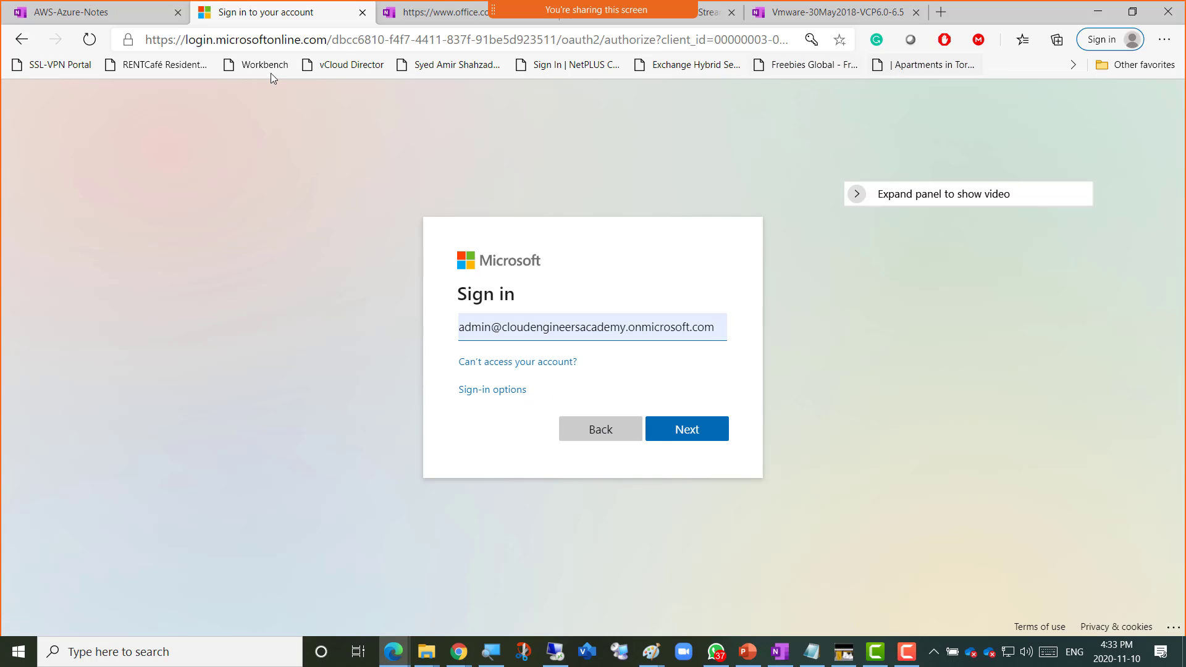
left_click(941, 12)
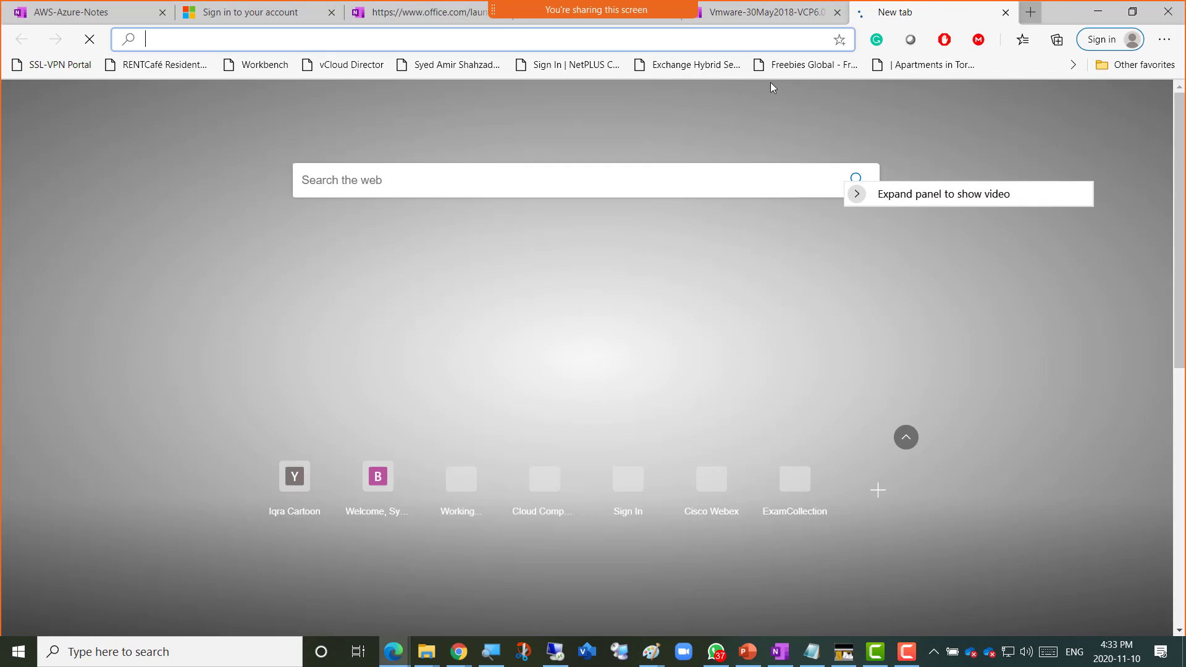
key("ctrl+v")
key("Return")
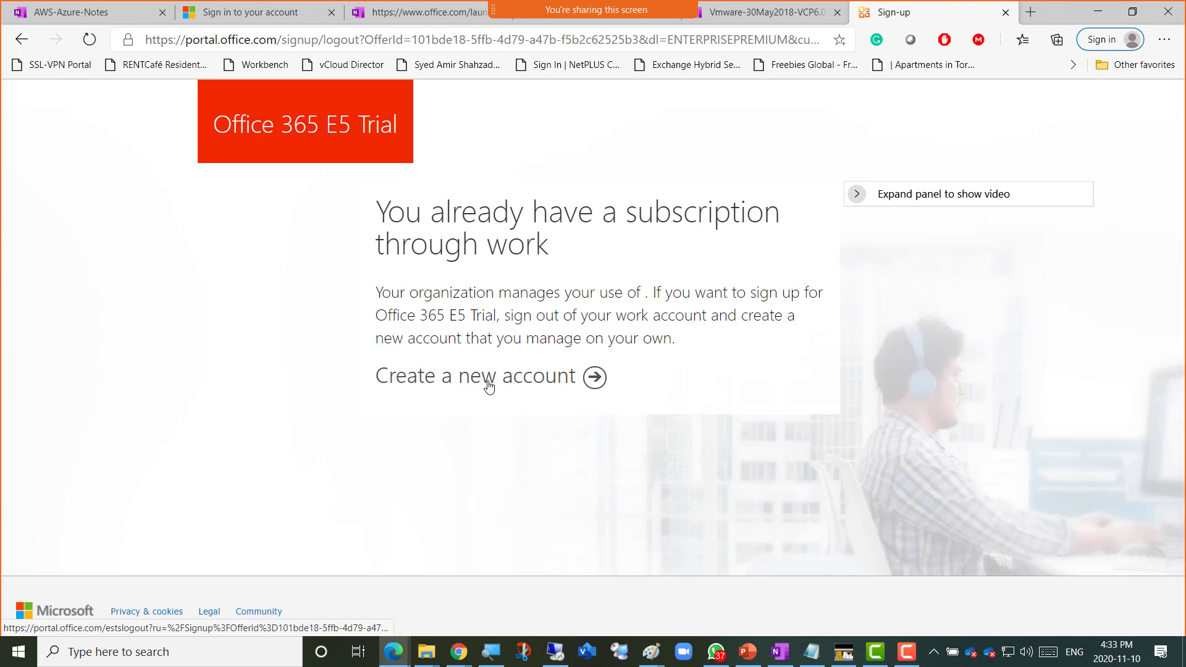
left_click(489, 383)
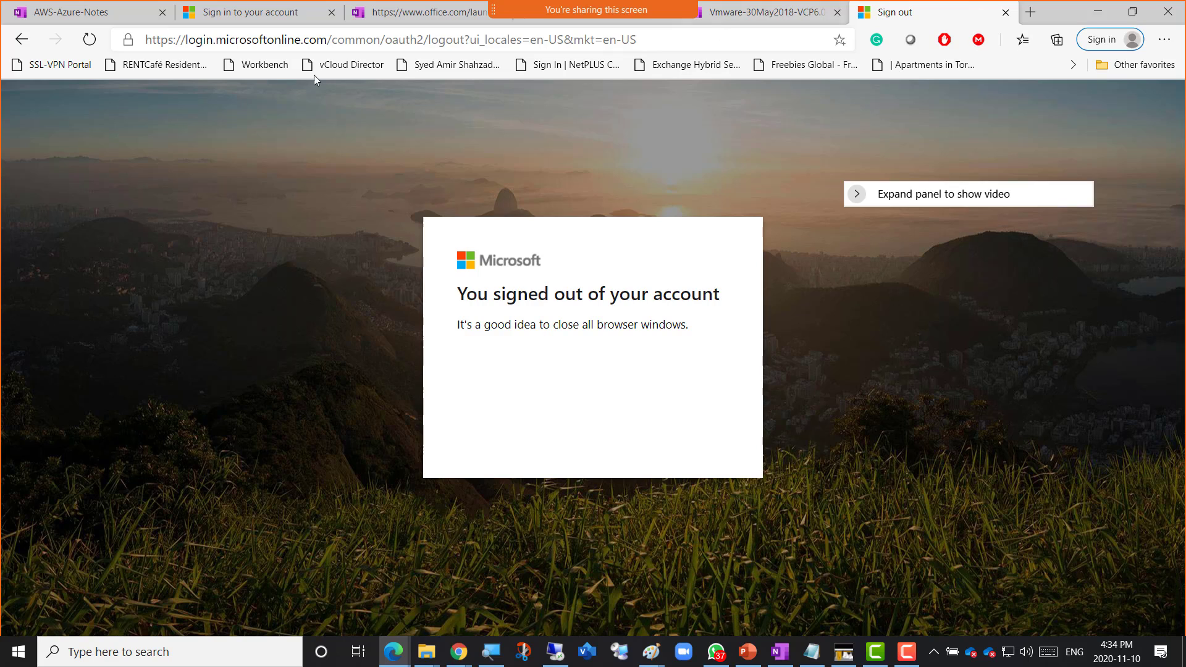
- Close every other tab in this Edge window, keeping only the sign-out page
left_click(162, 13)
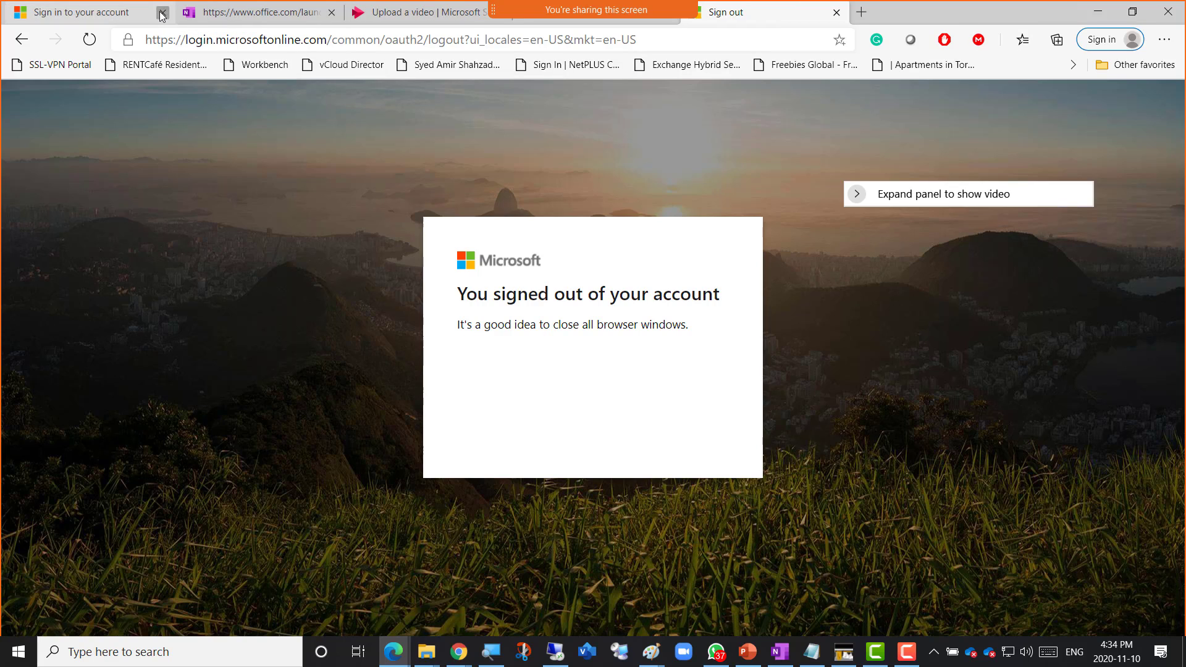
left_click(161, 12)
left_click(161, 13)
left_click(161, 13)
left_click(161, 12)
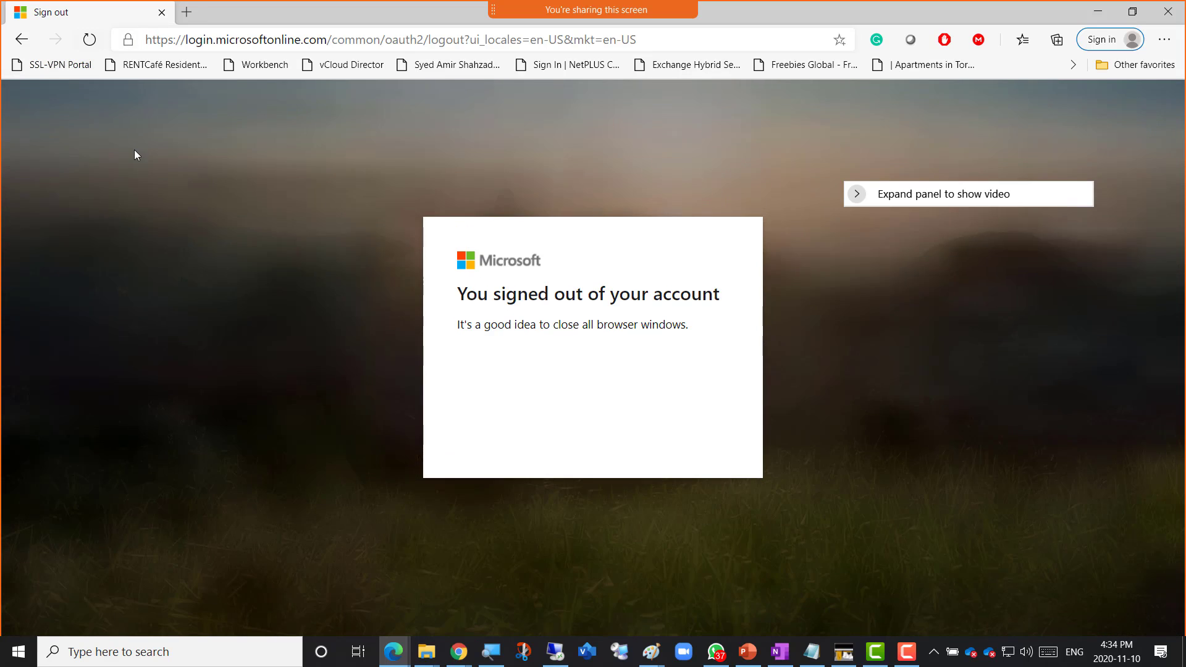
- Return to the E5 Trial page and retry creating a new account
left_click(22, 39)
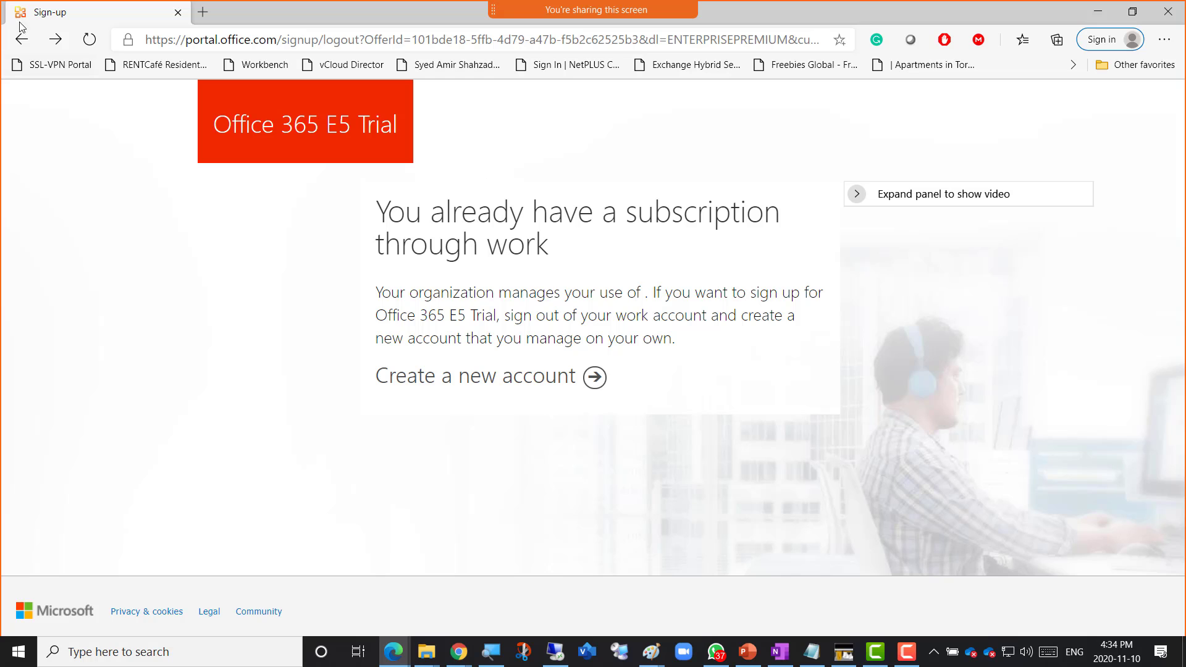
left_click(480, 376)
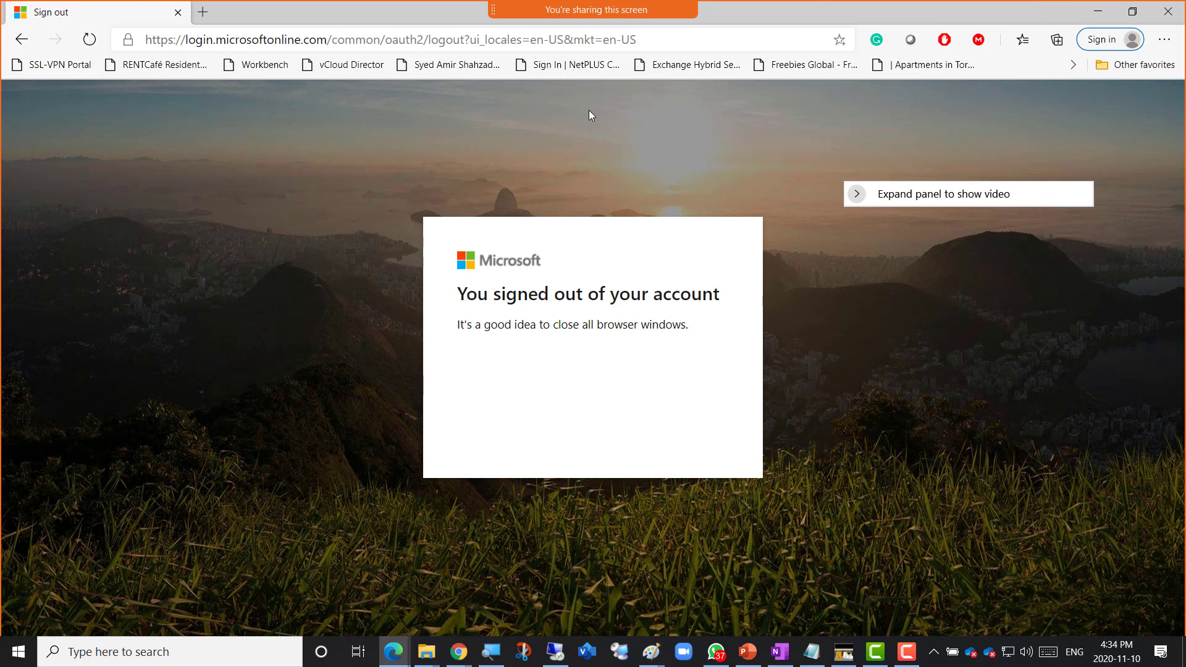
left_click(658, 39)
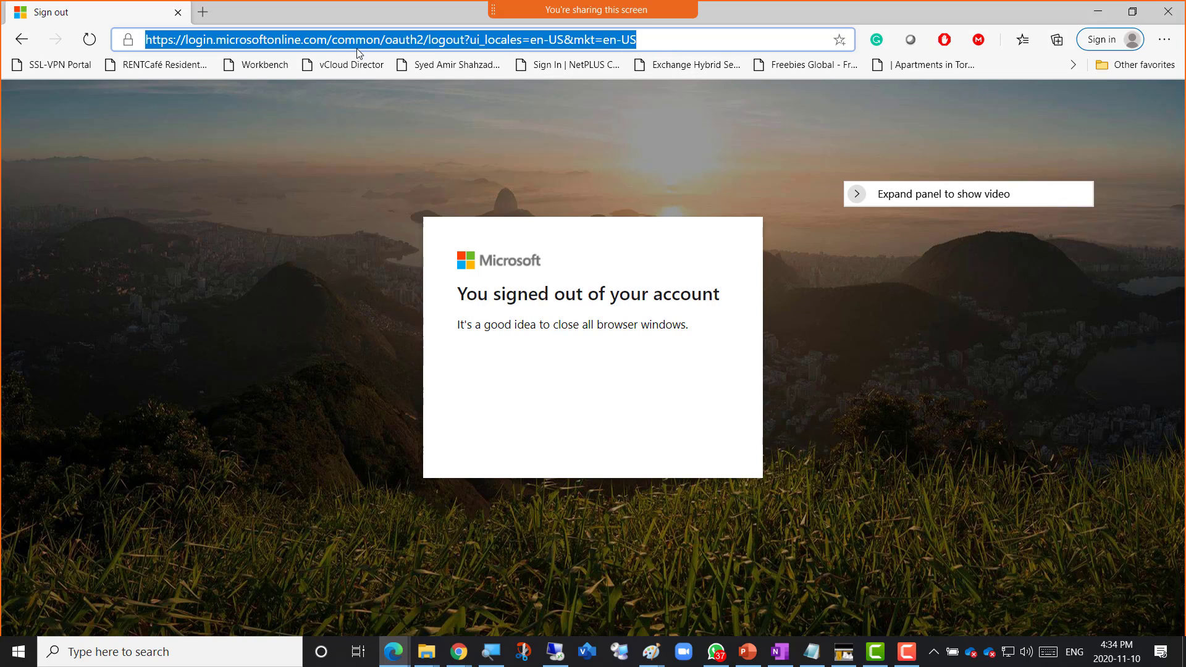
- Switch to the Chrome window with the sign-out page and return to the Google results for the Office 365 enterprise trial
left_click(458, 655)
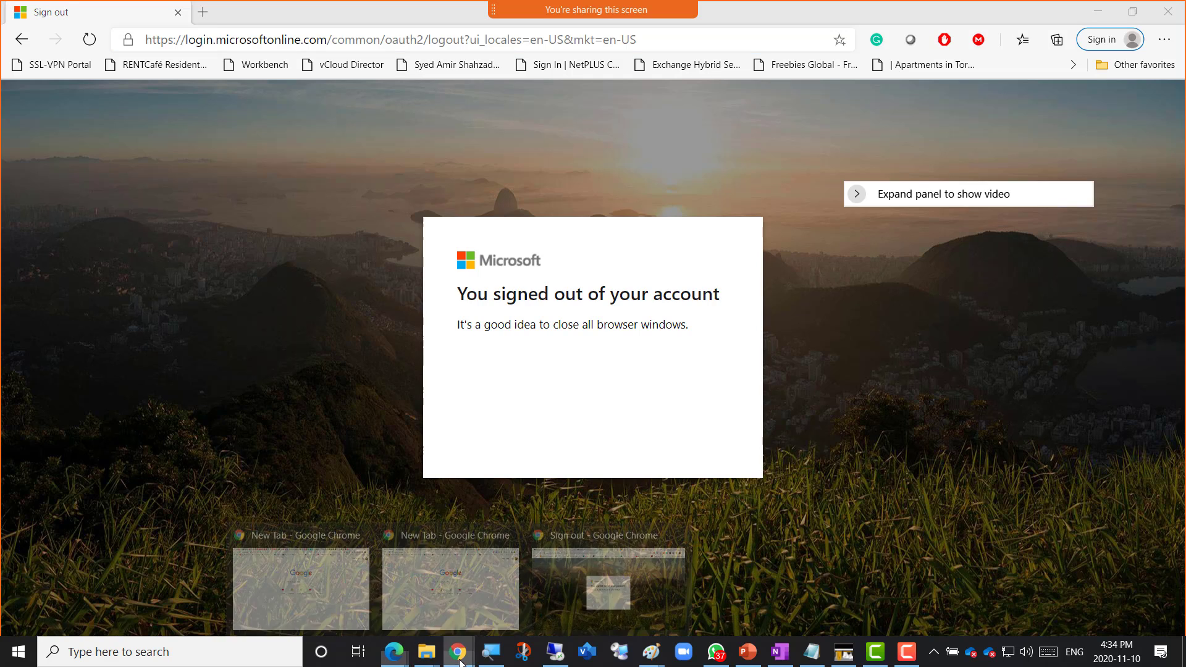
left_click(587, 594)
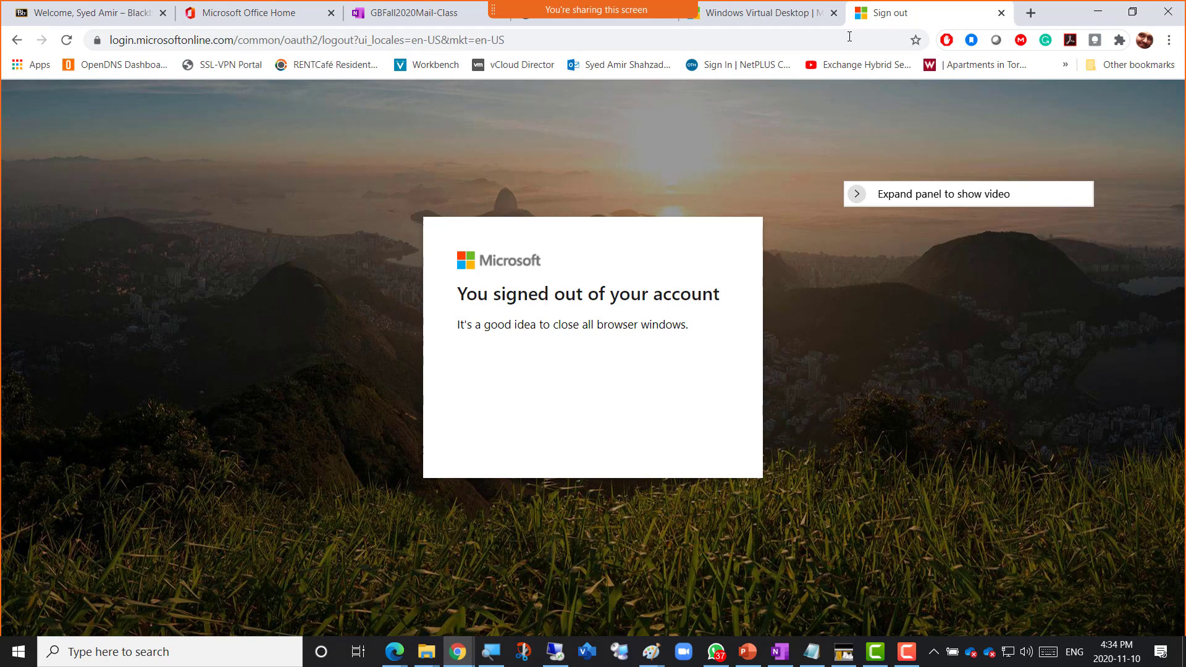
left_click(19, 44)
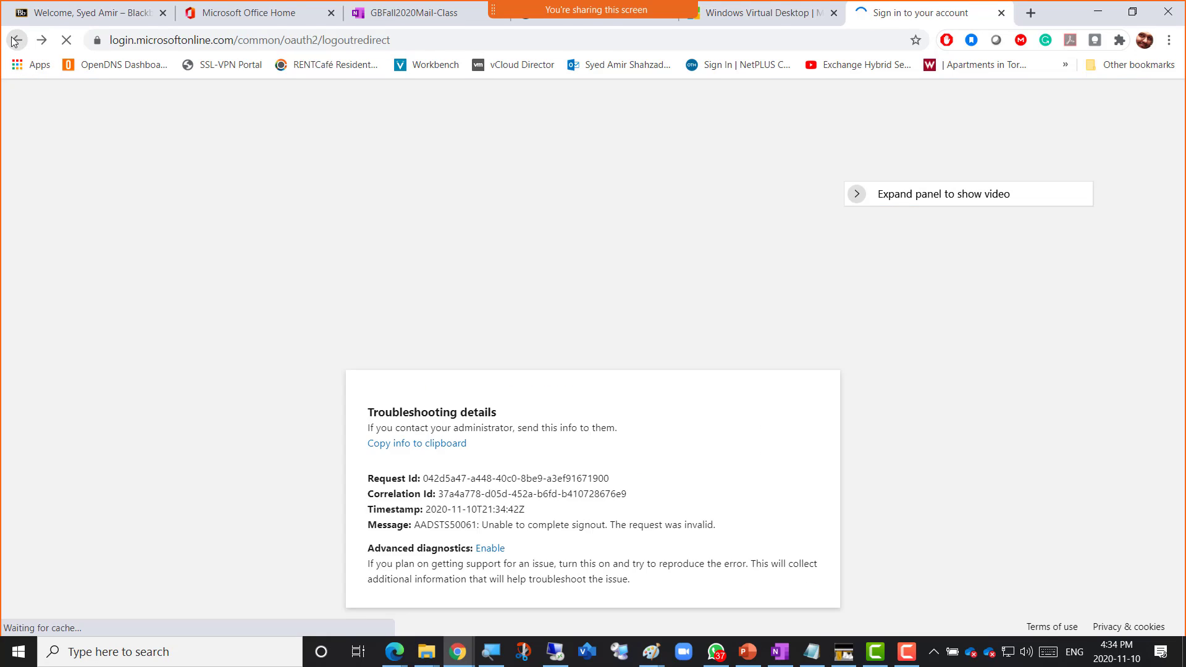
left_click(15, 41)
left_click(15, 41)
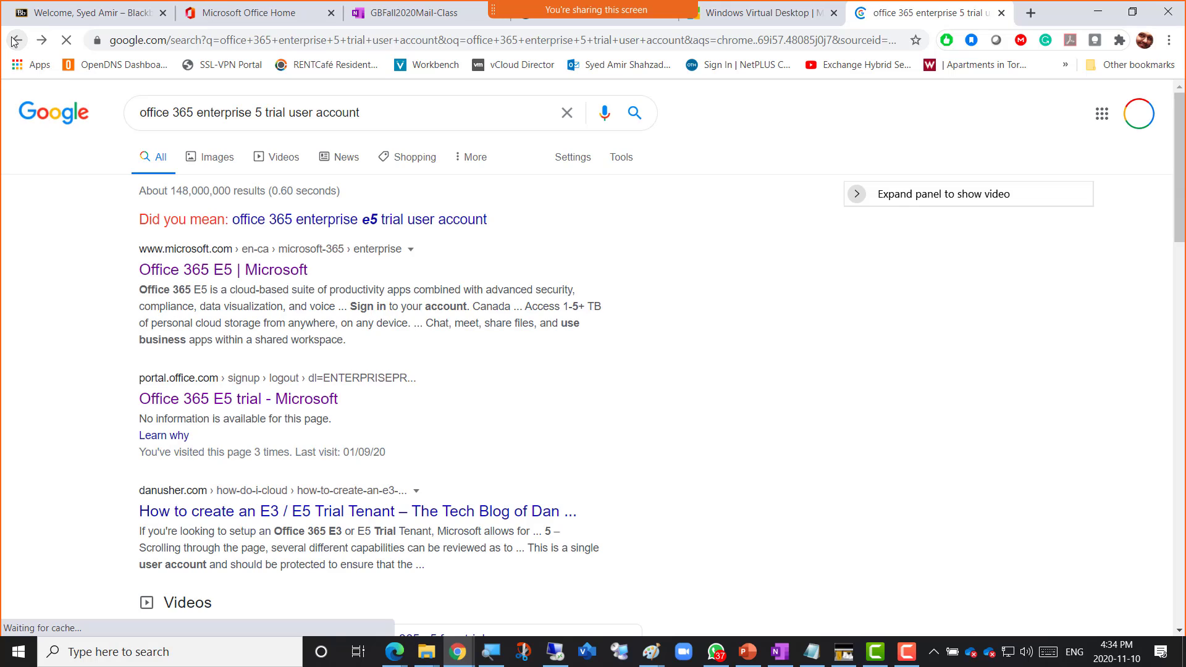
- Open Microsoft's Office 365 E5 product page from the results and start its free trial
left_click(228, 276)
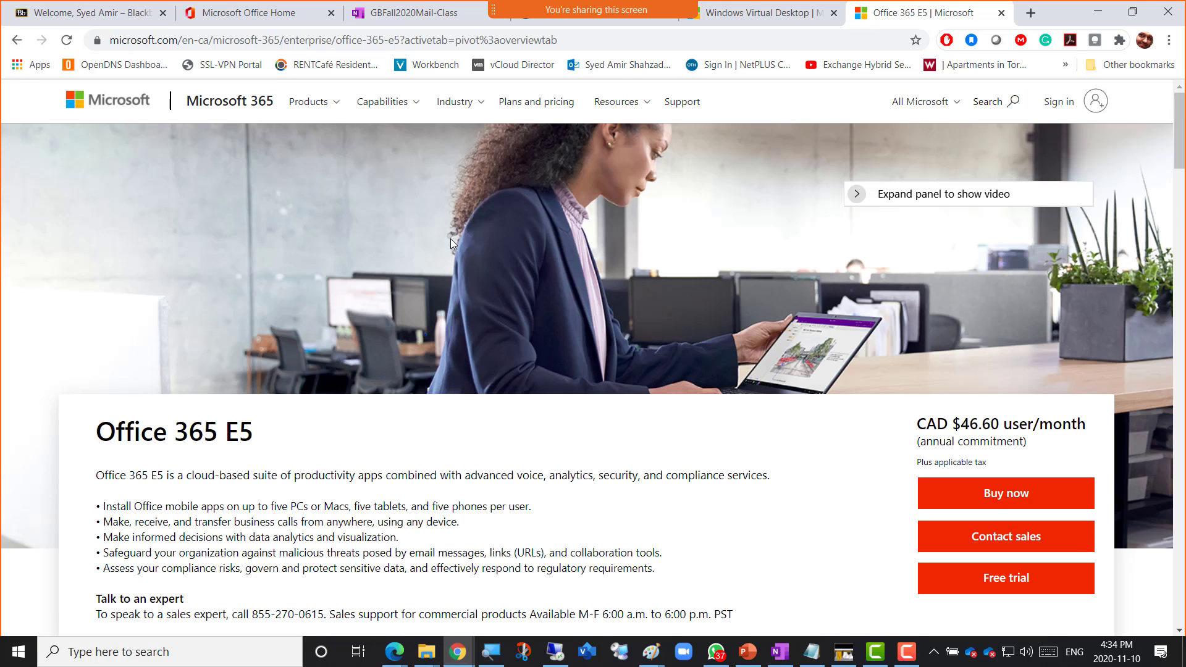
left_click(963, 581)
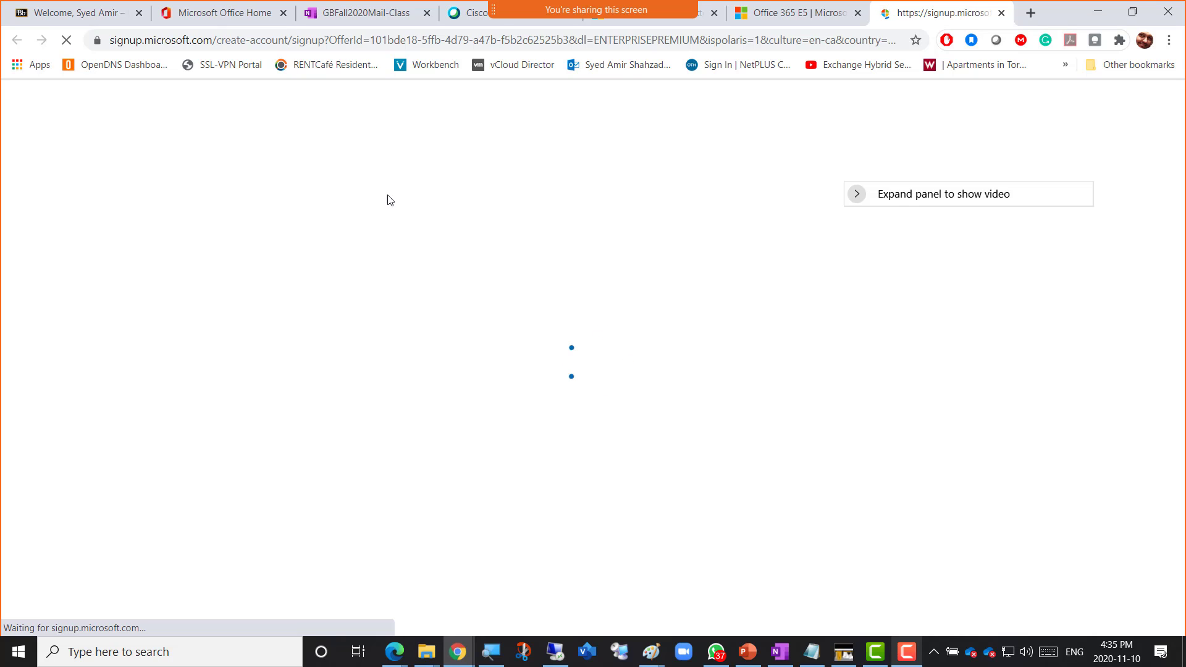
- Sign out of the college account in both the OneNote class notebook and the Microsoft Office Home tabs
left_click(348, 18)
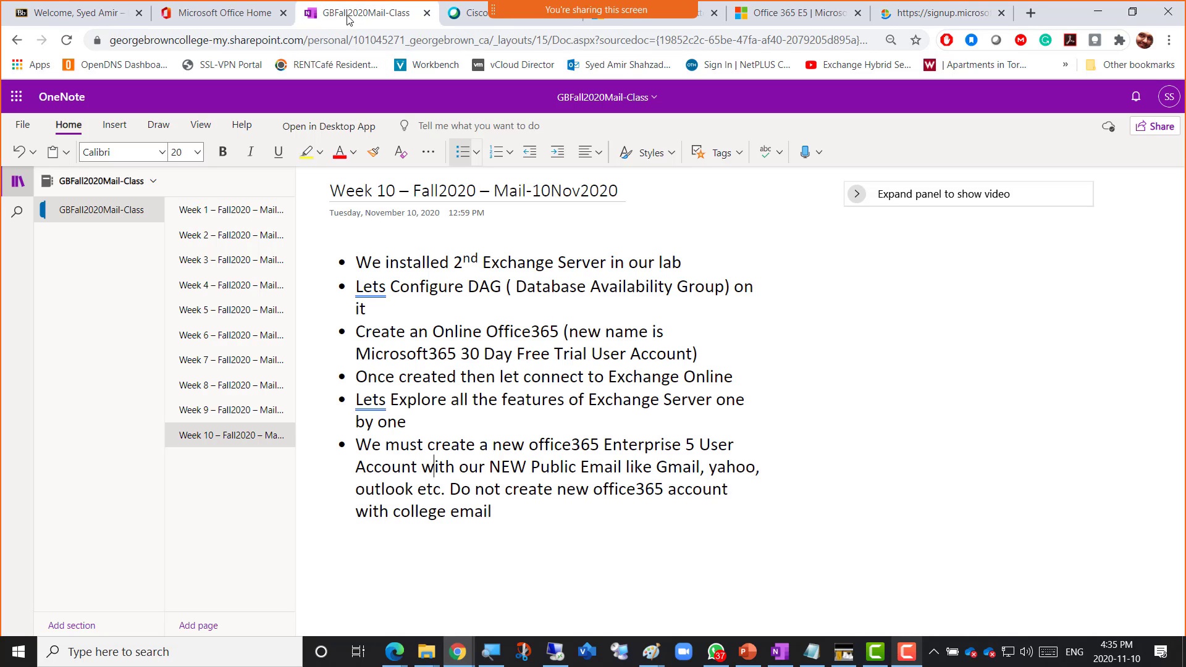
left_click(1168, 96)
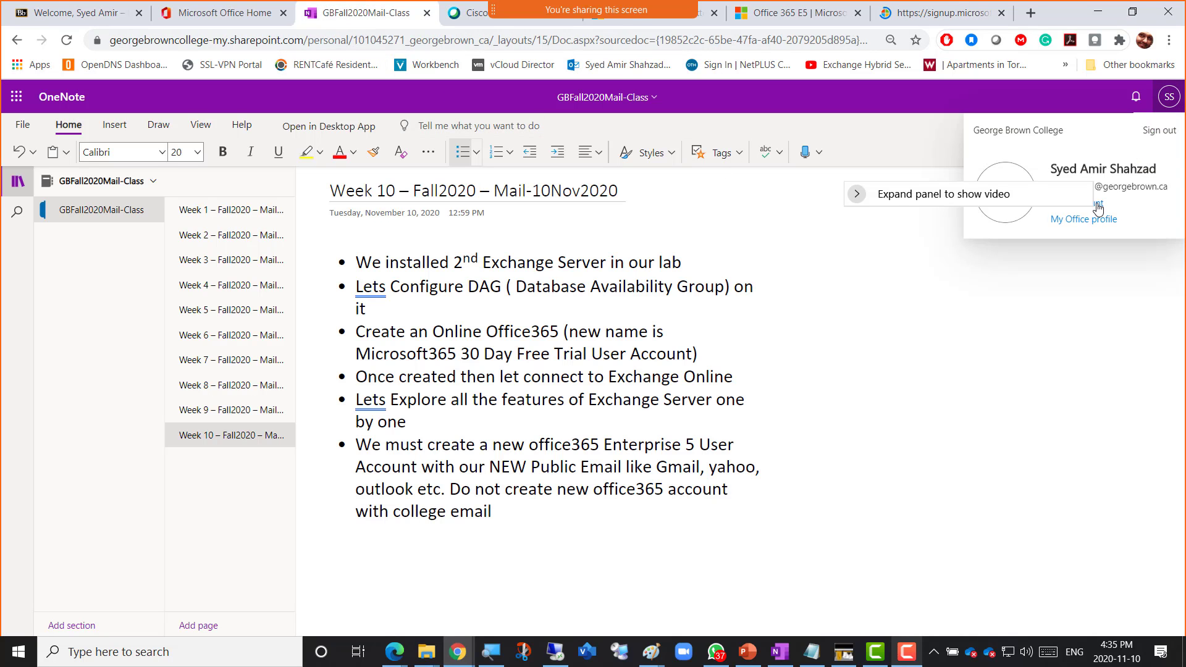
left_click(1159, 130)
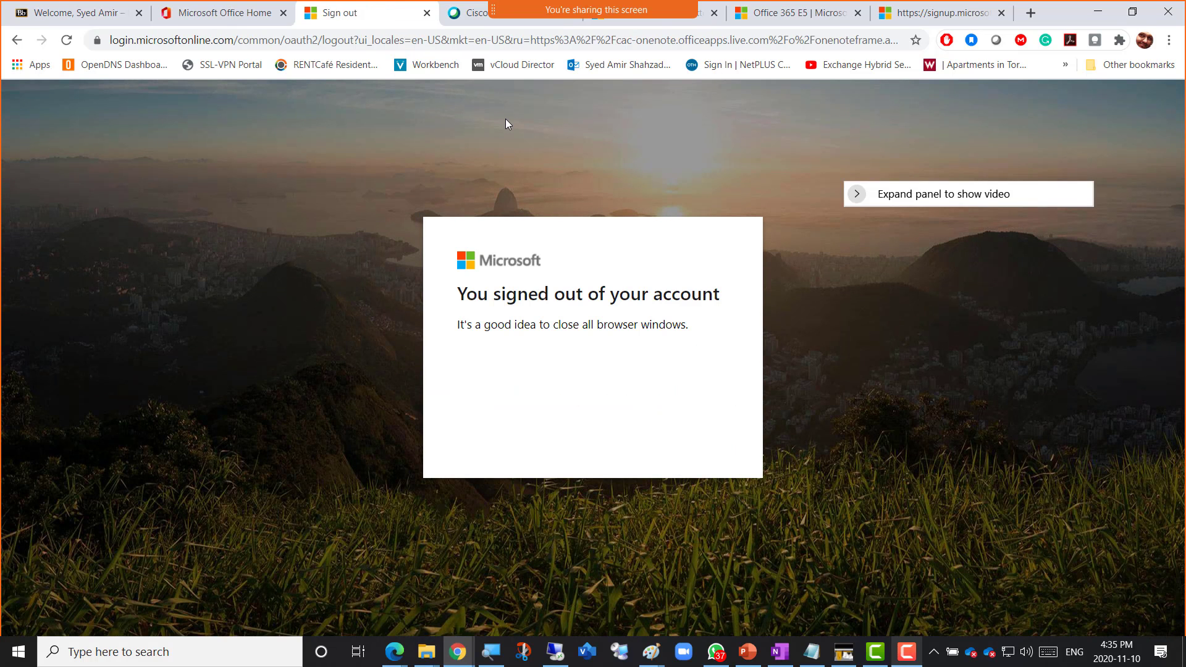
left_click(186, 14)
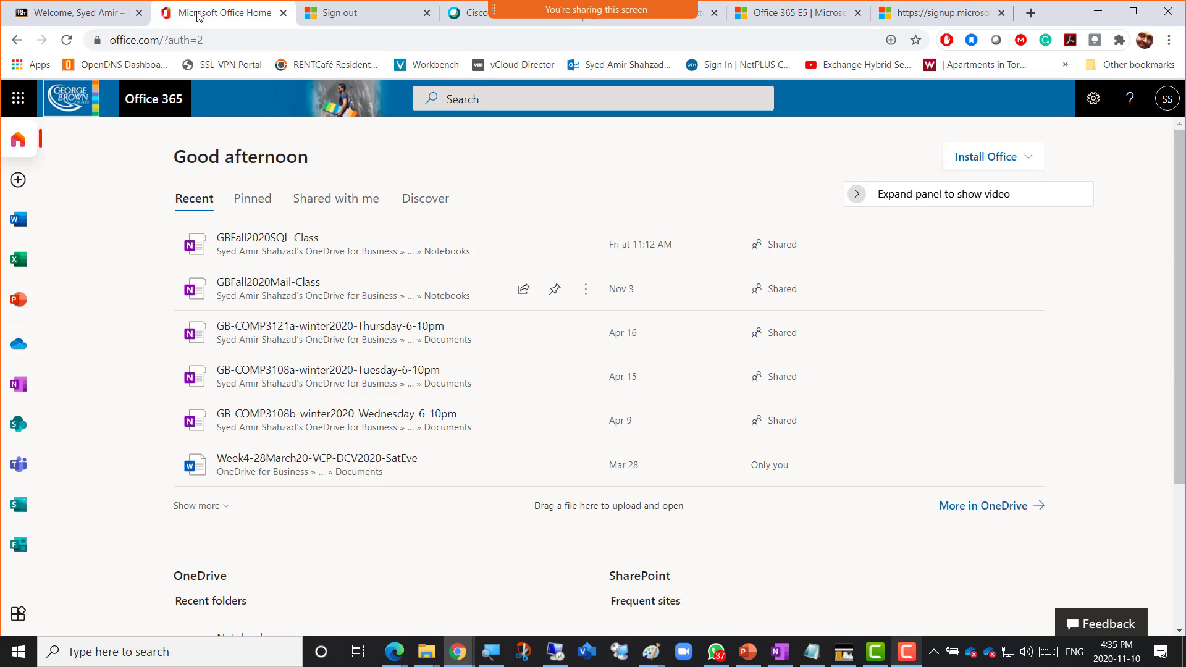
left_click(1166, 99)
left_click(1148, 148)
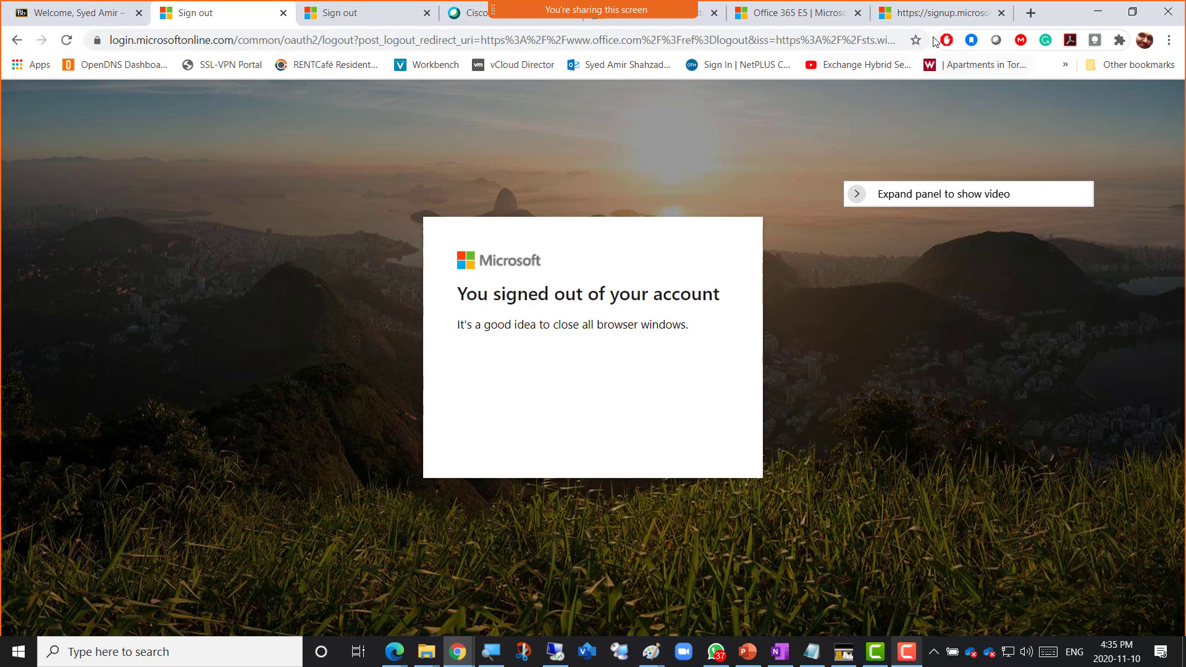
- Load the copied Office 365 E5 Trial address in an incognito window and try to create a new account
left_click(931, 13)
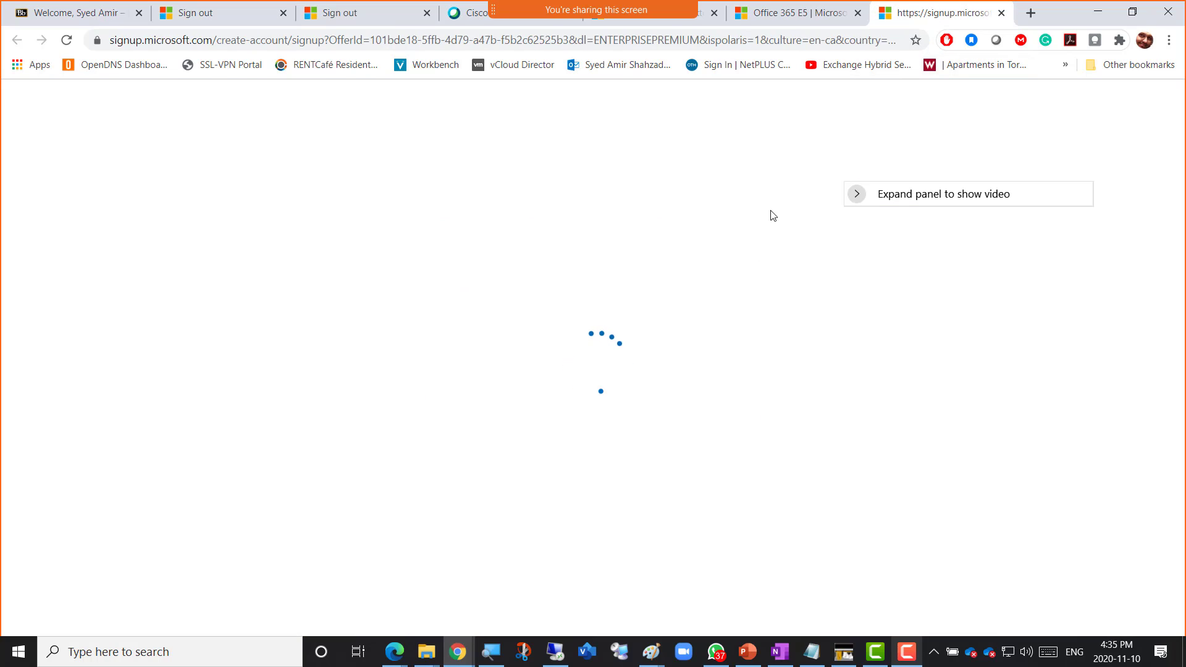
left_click(1169, 40)
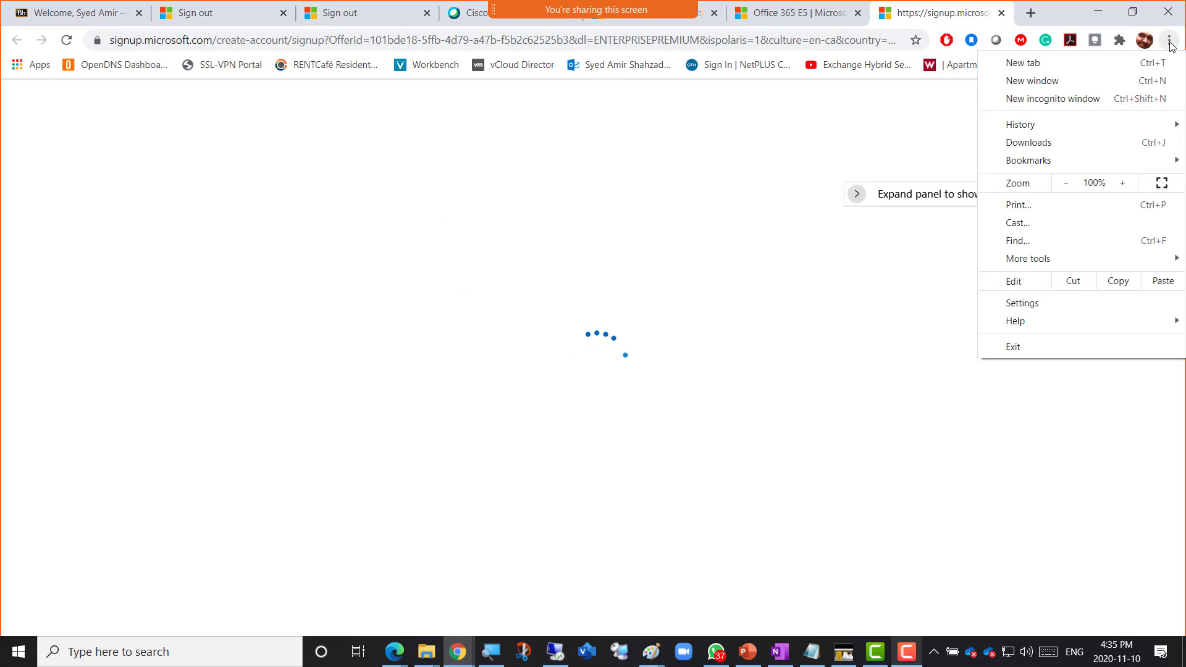
left_click(1085, 100)
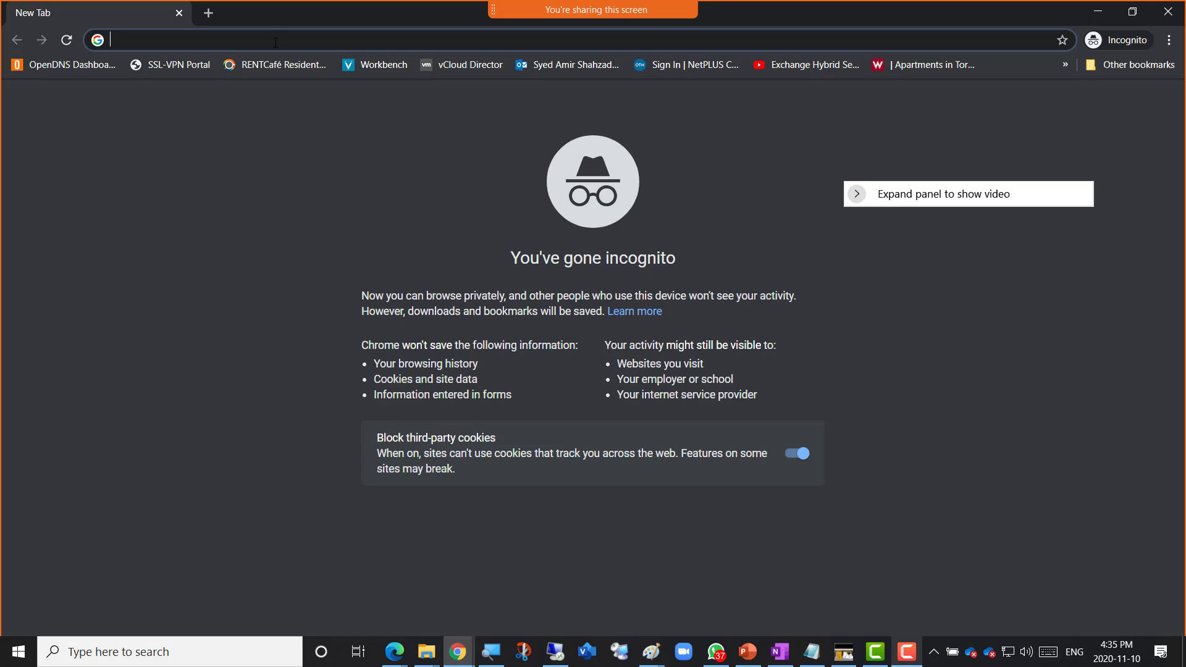
type("https://portal.office.com/signup/logout?OfferId=101bde18-5ffb-4d79-a47b-f5b2c62525b3&dl=ENTERPRISEPREMIUM&culture=en-US&country=US&ali=1")
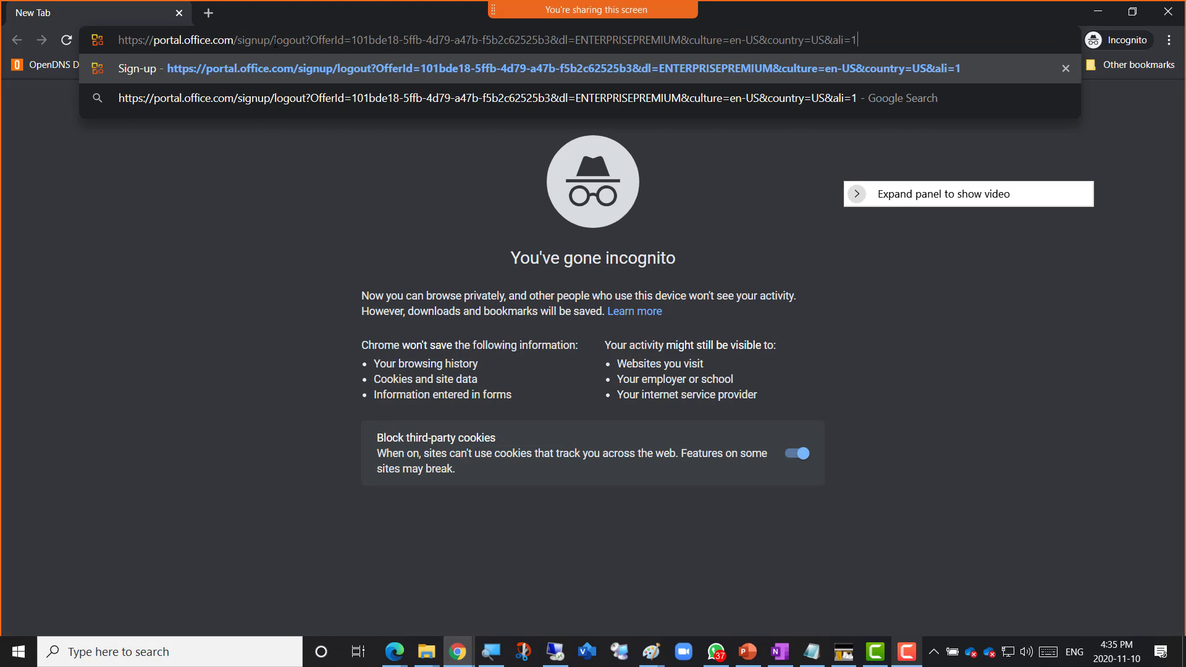
key("Return")
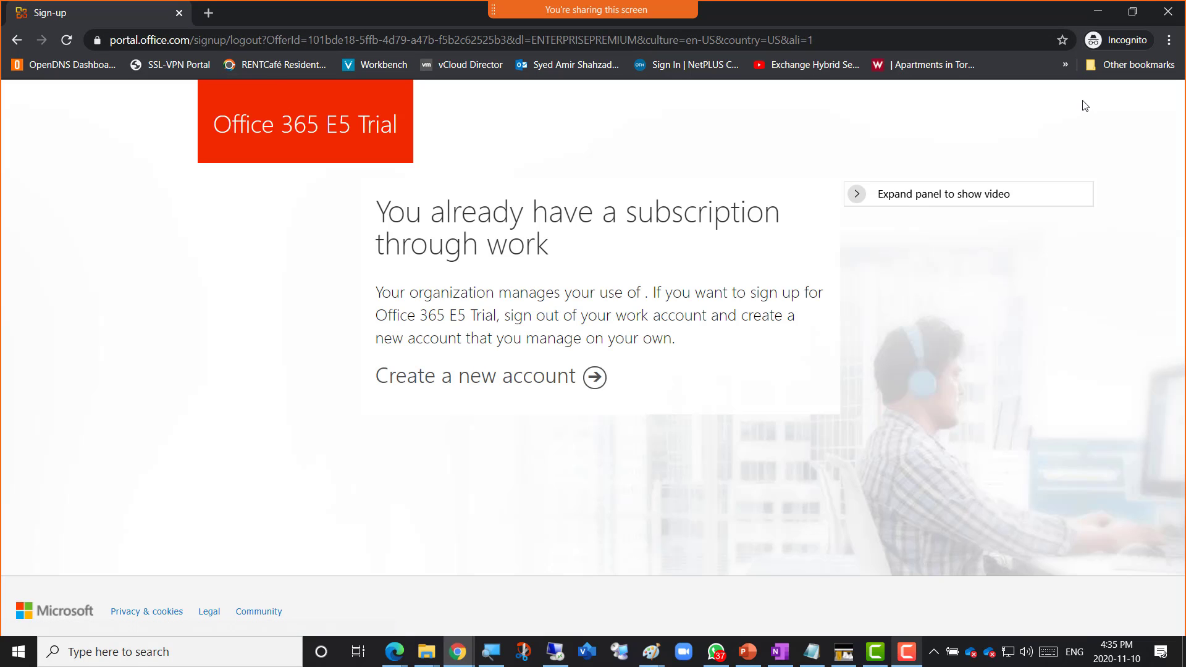
left_click(487, 376)
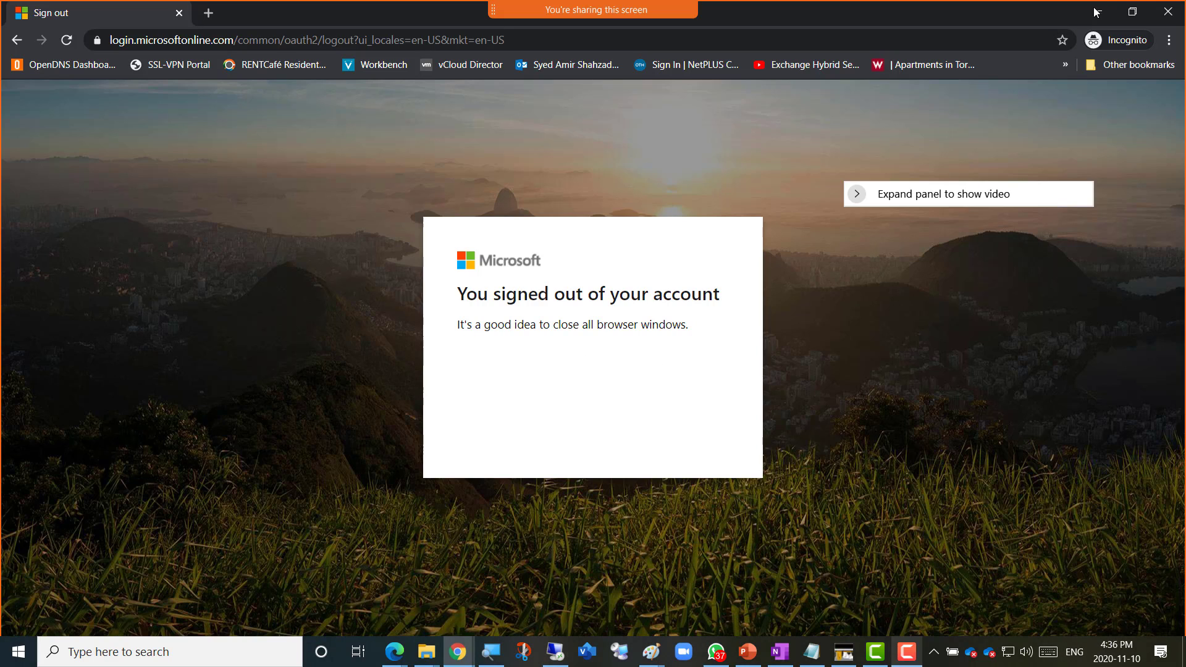
- Close the incognito window and all remaining Chrome and Edge windows
left_click(1171, 12)
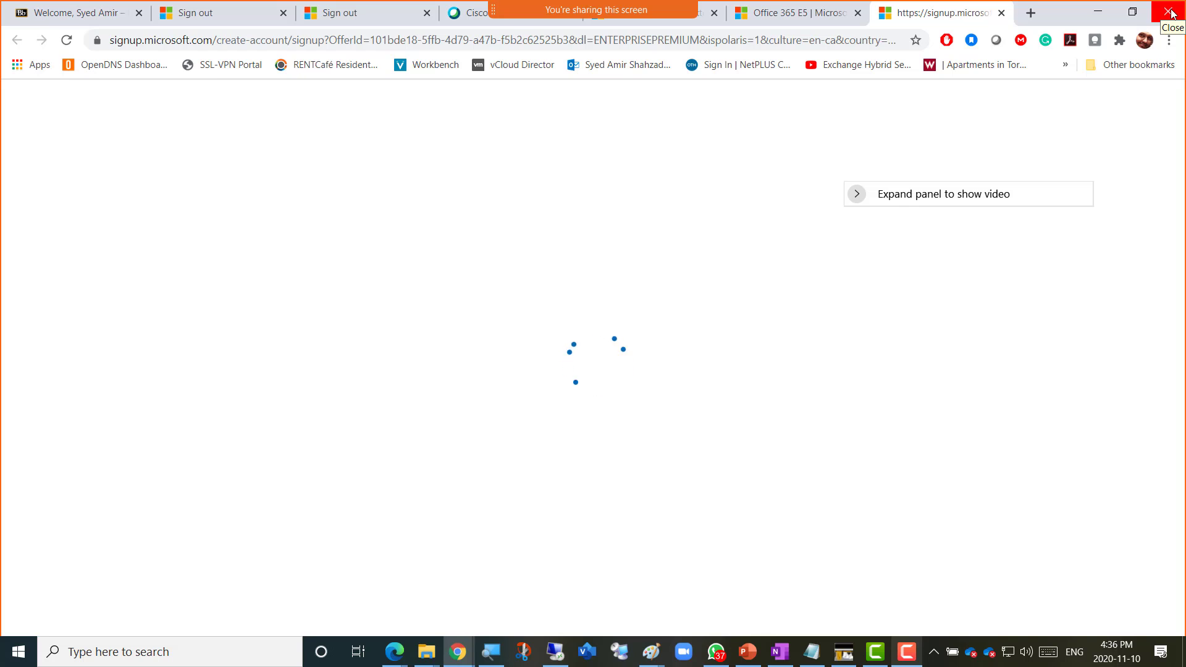
left_click(1171, 14)
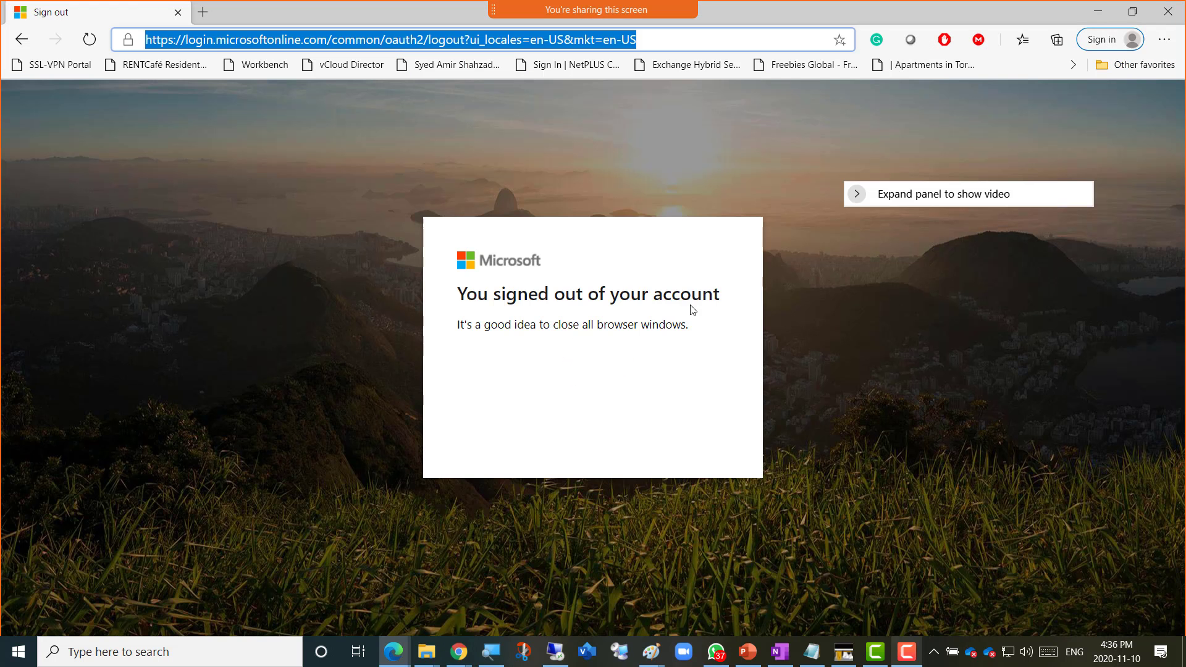
left_click(1167, 11)
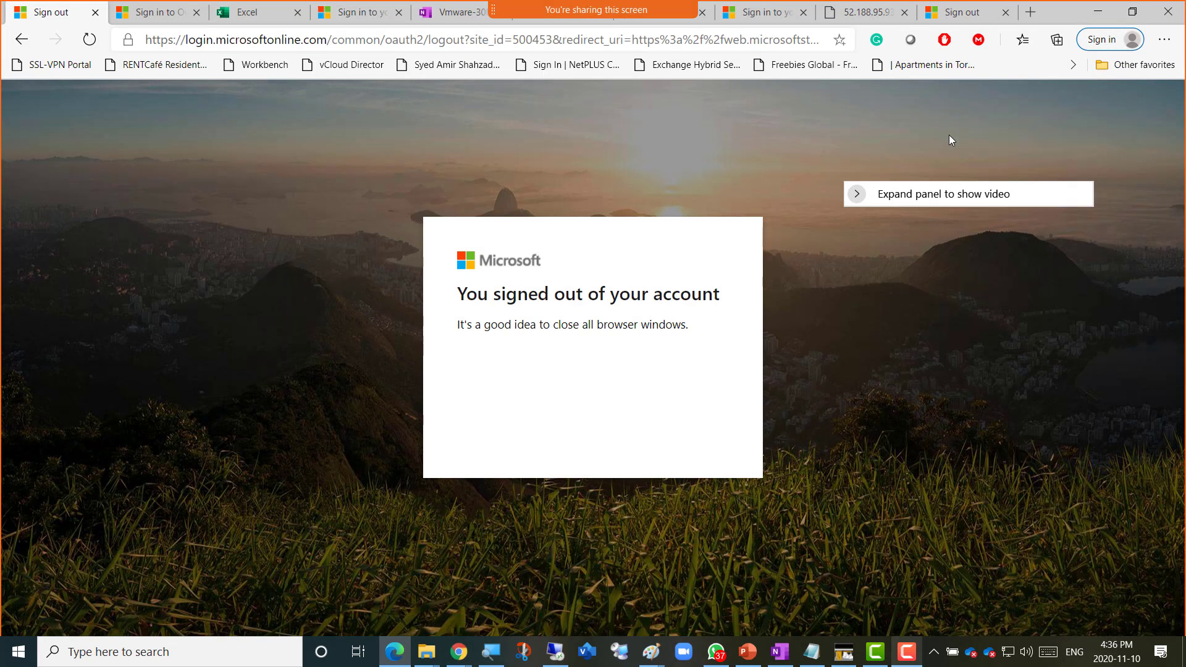
left_click(1168, 11)
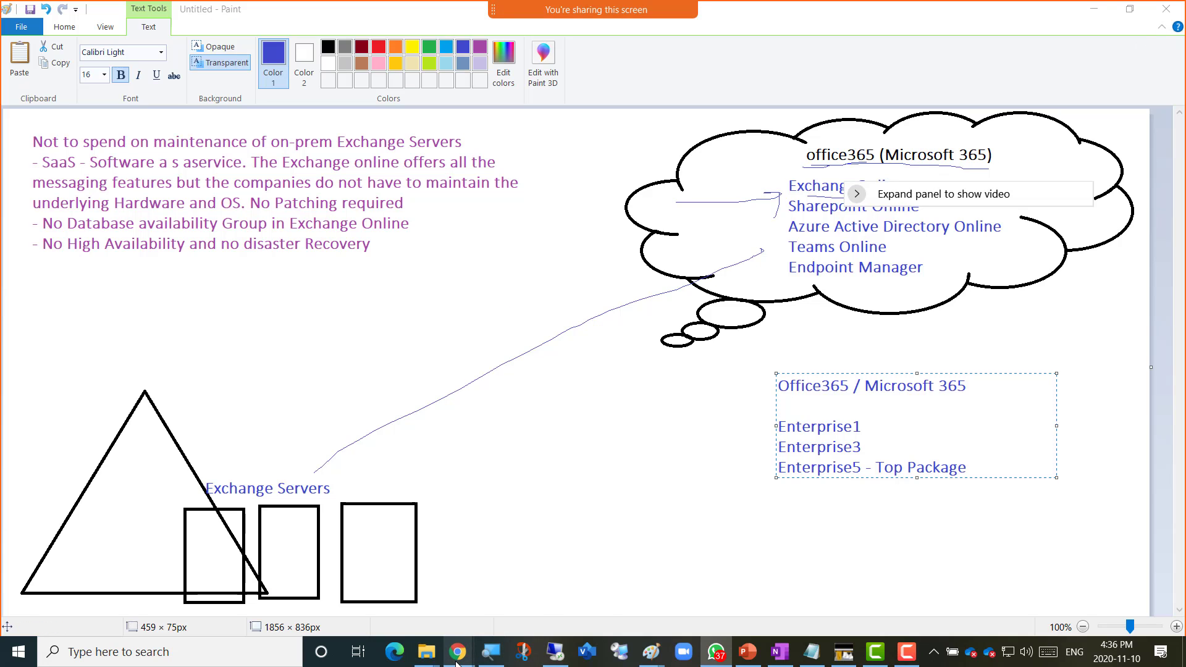
- Open a new Chrome window on the shared screen and show its Clear browsing data option
mouse_move(457, 662)
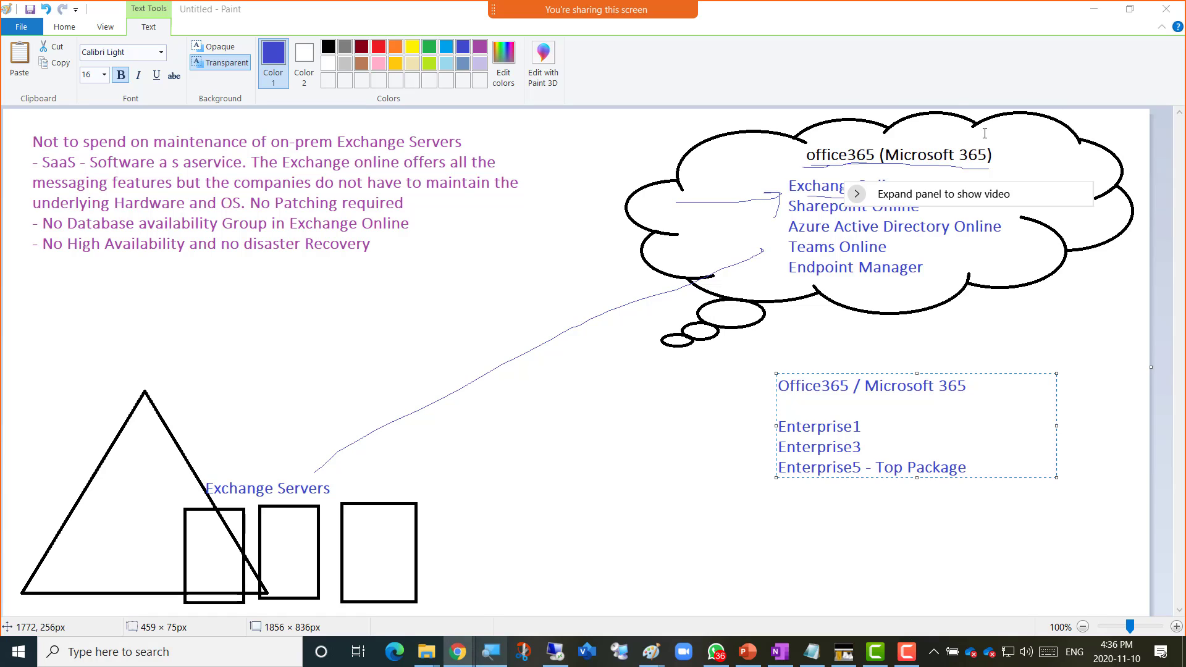
left_click_drag(1185, 114, 603, 166)
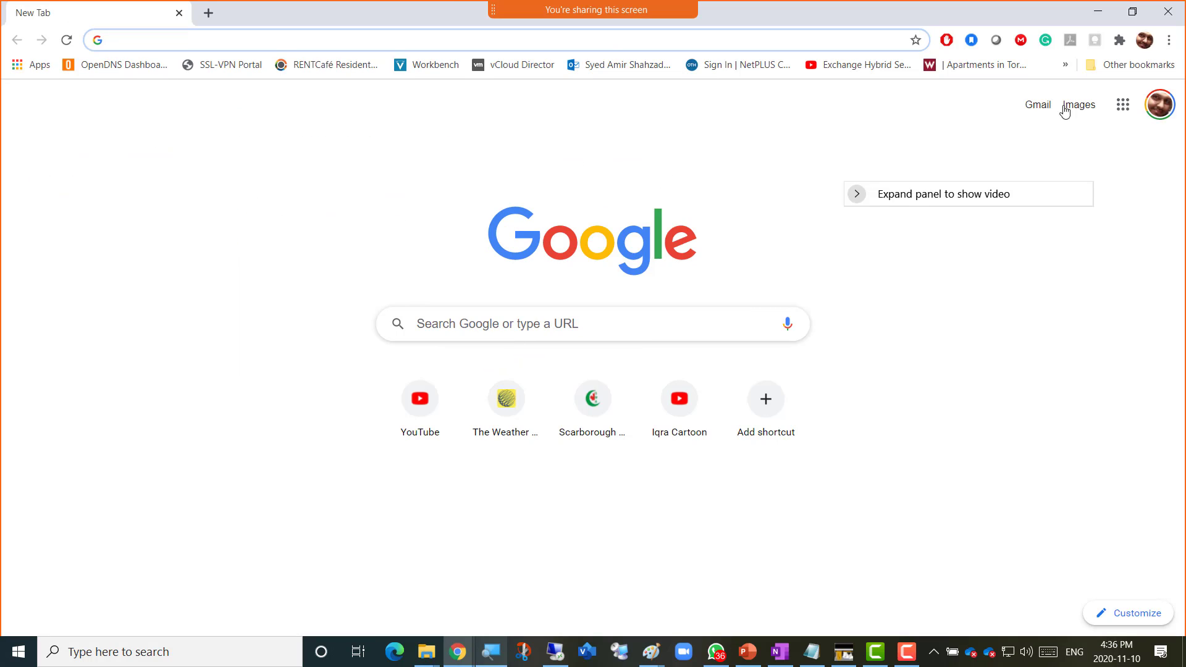
left_click(1169, 40)
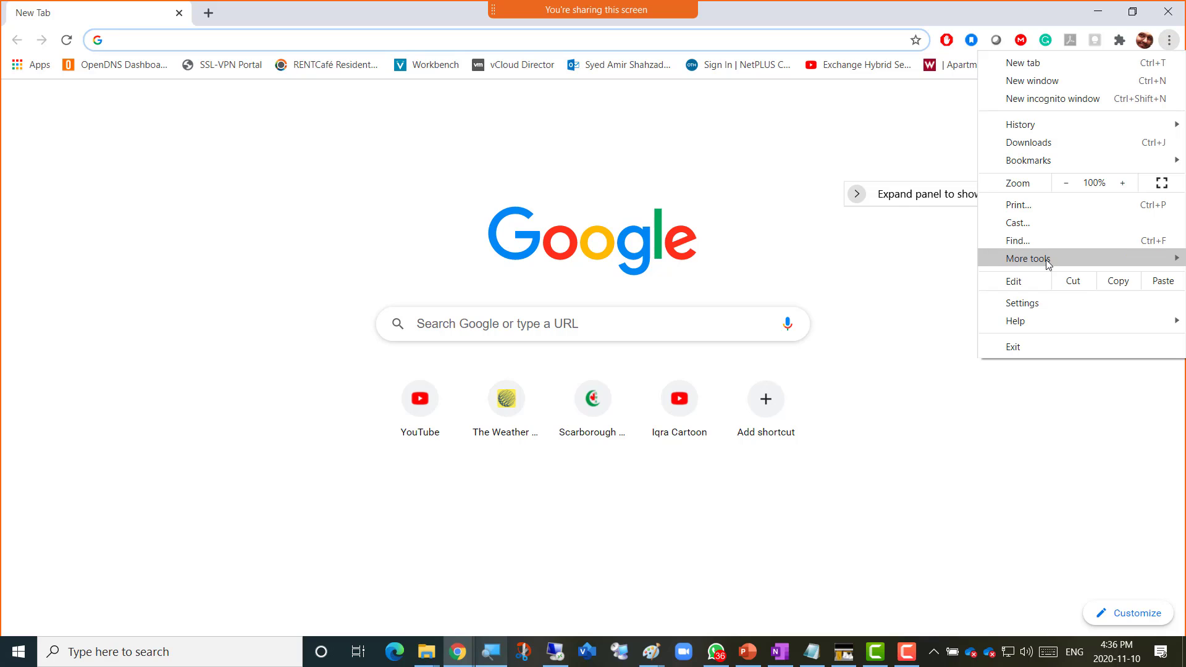
mouse_move(1046, 260)
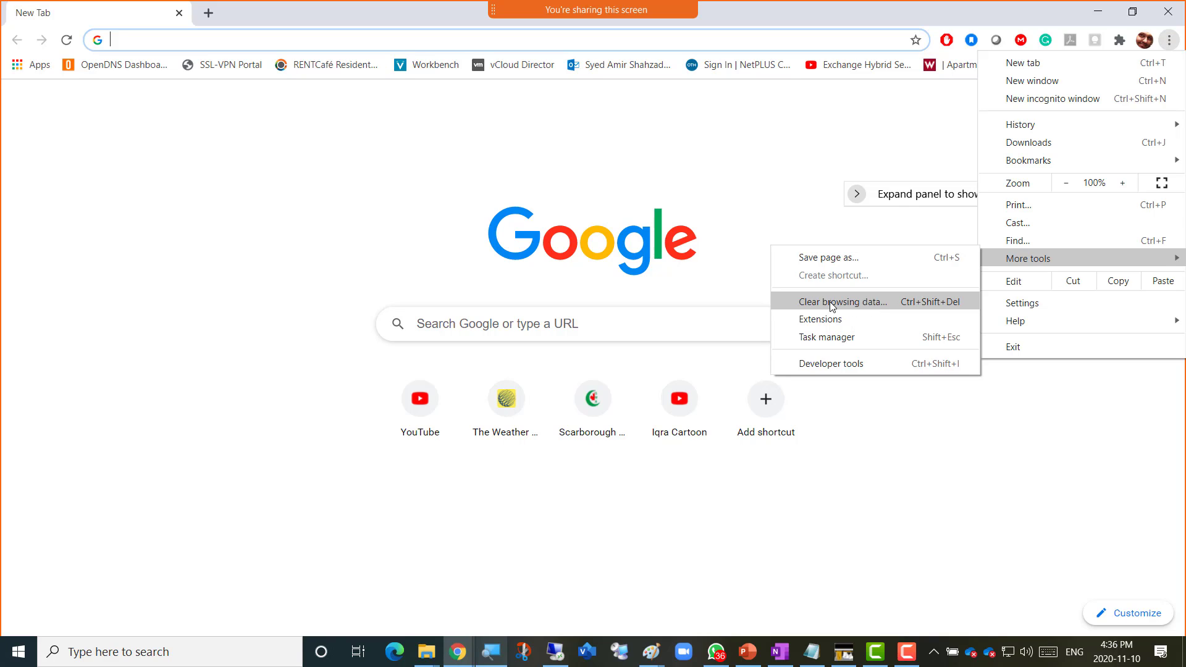
- Search Google for office365 e5 trial and accept the suggested spelling, office 365 e5 trial
left_click(268, 39)
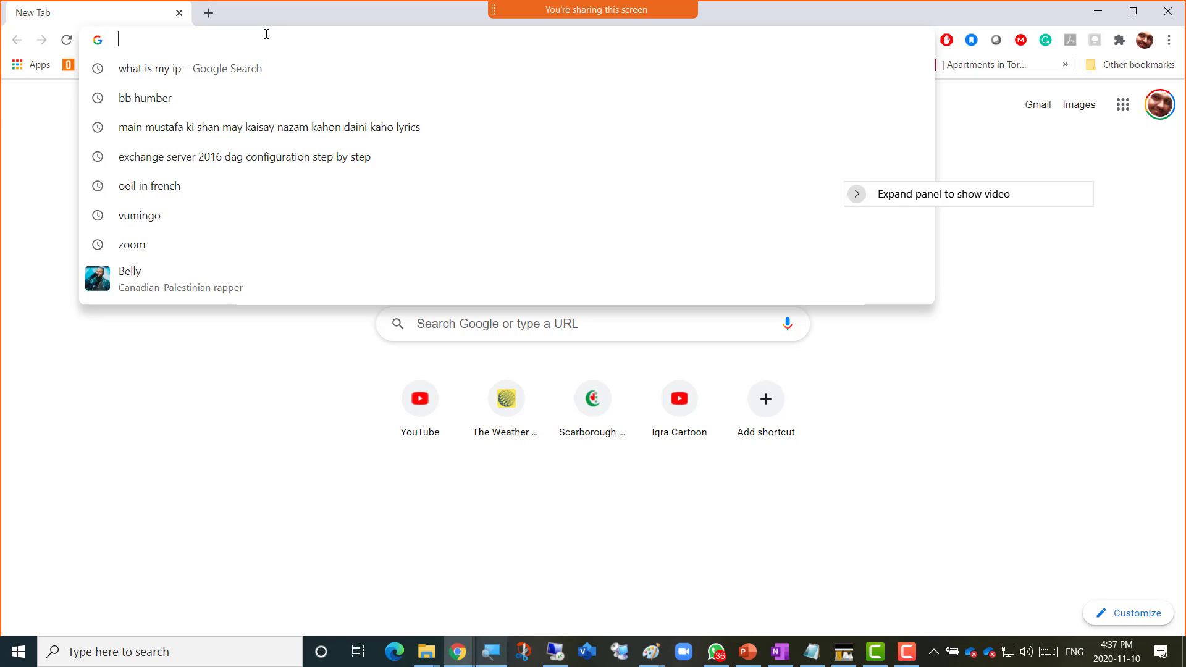
type("office365")
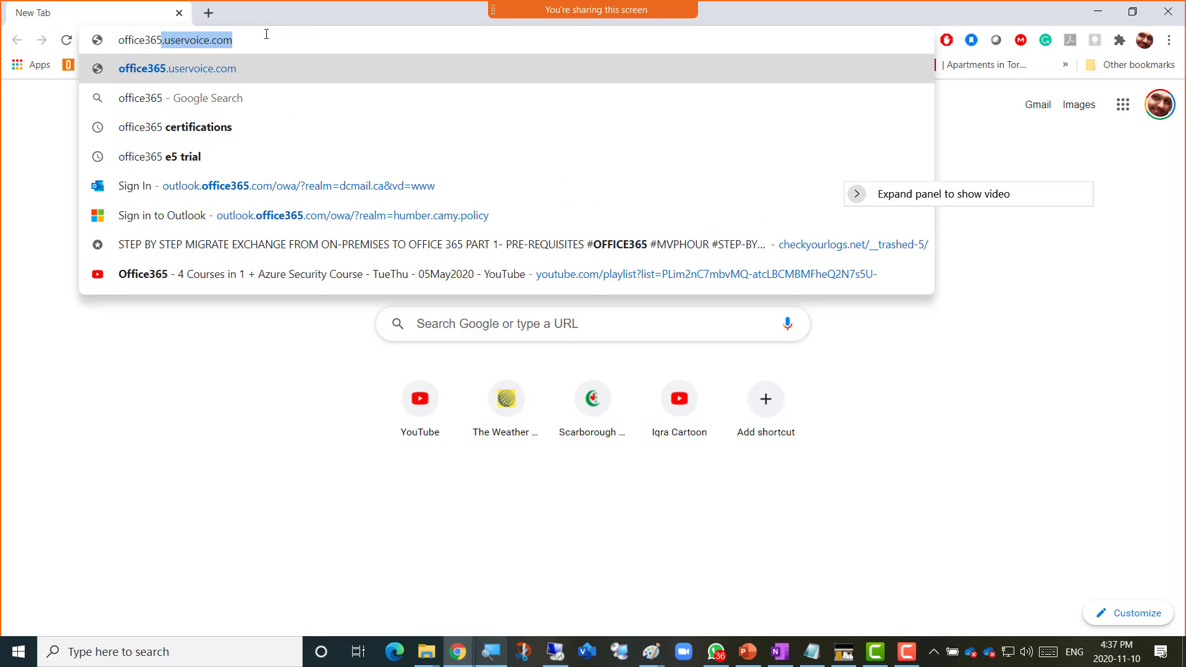
key("Down")
key("Down")
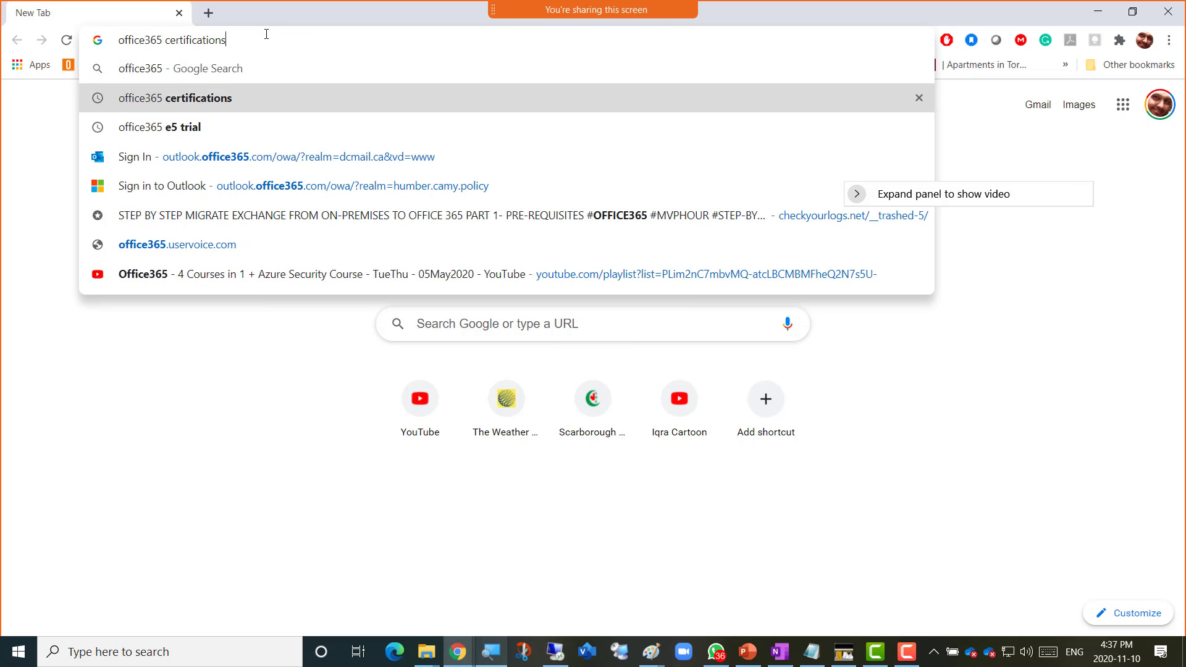
key("Return")
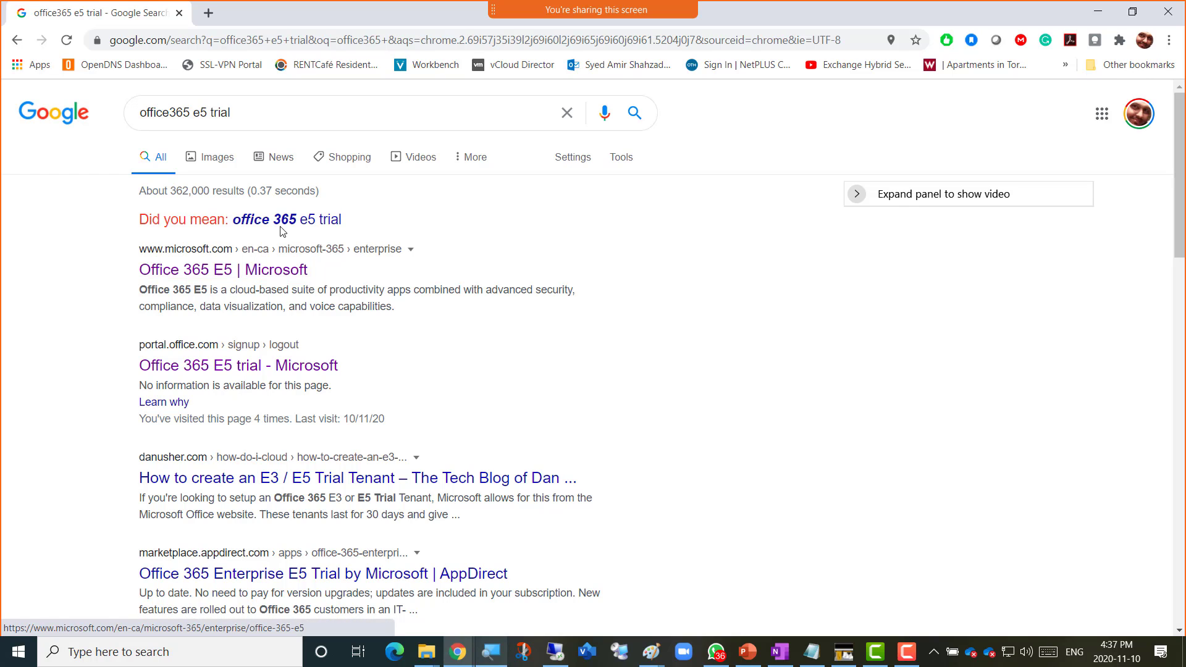
left_click(312, 224)
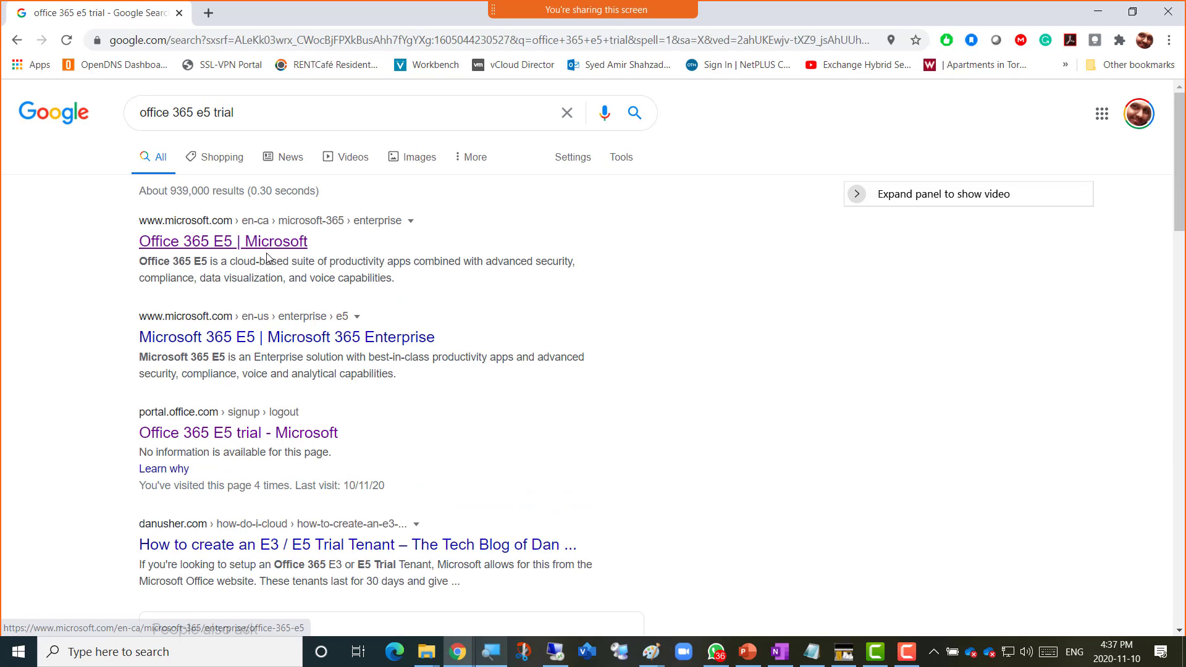
- Open the Microsoft 365 E5 Enterprise page from the search results and switch the site to Canada - English
left_click(283, 337)
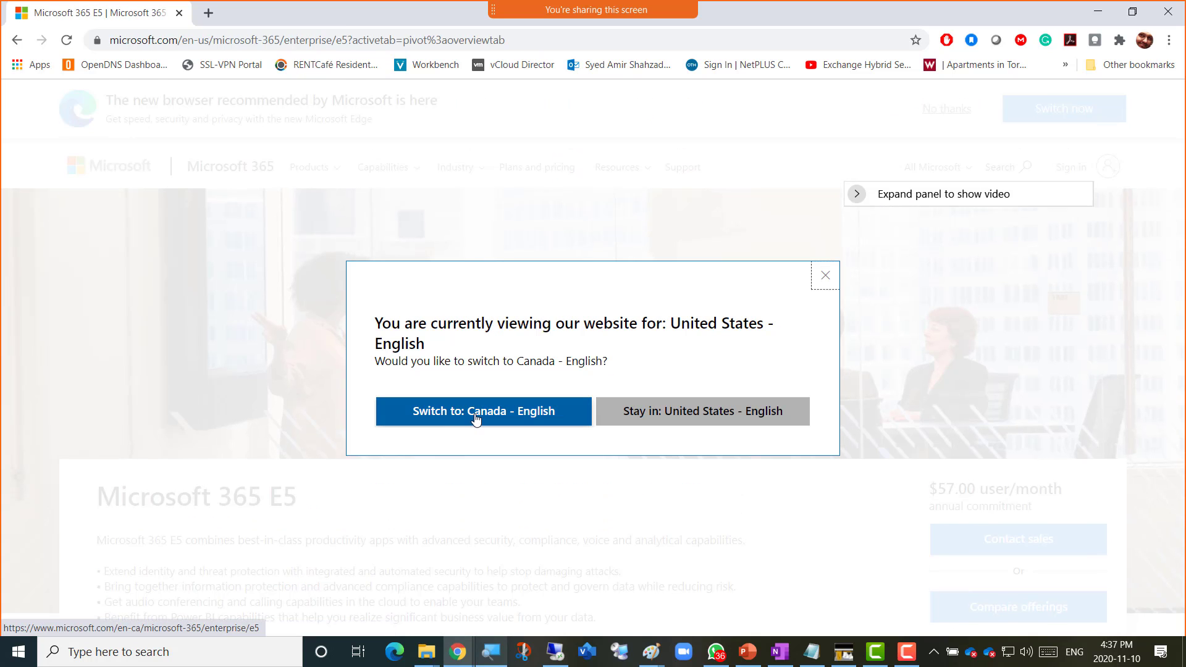
left_click(442, 413)
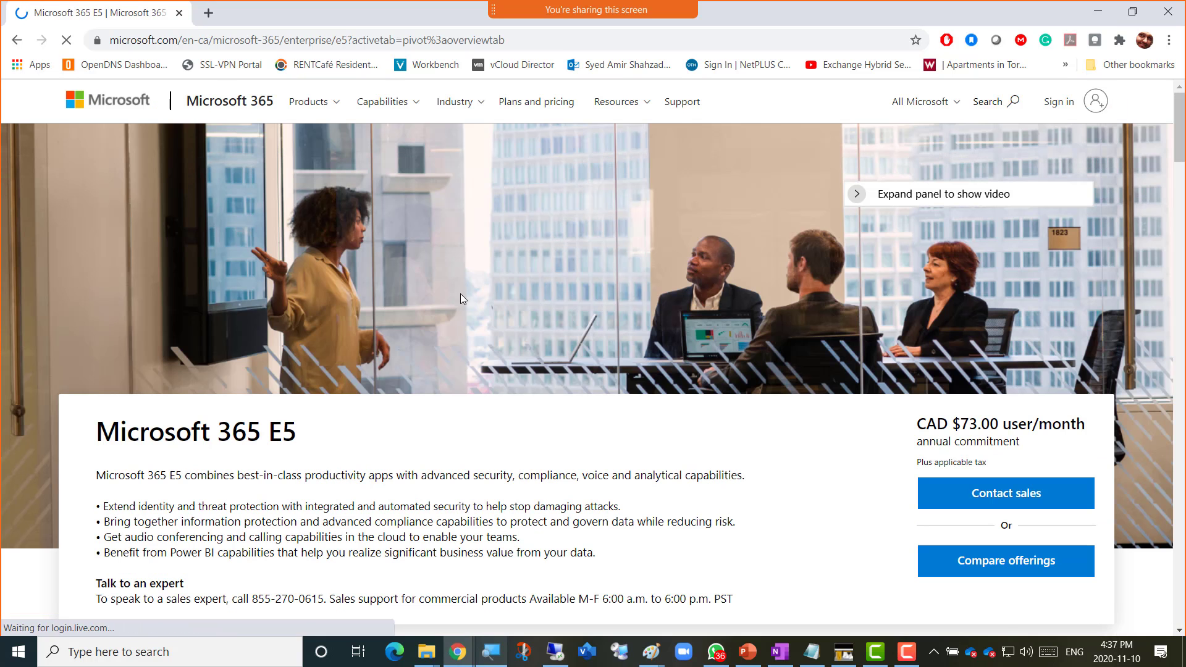
left_click(528, 44)
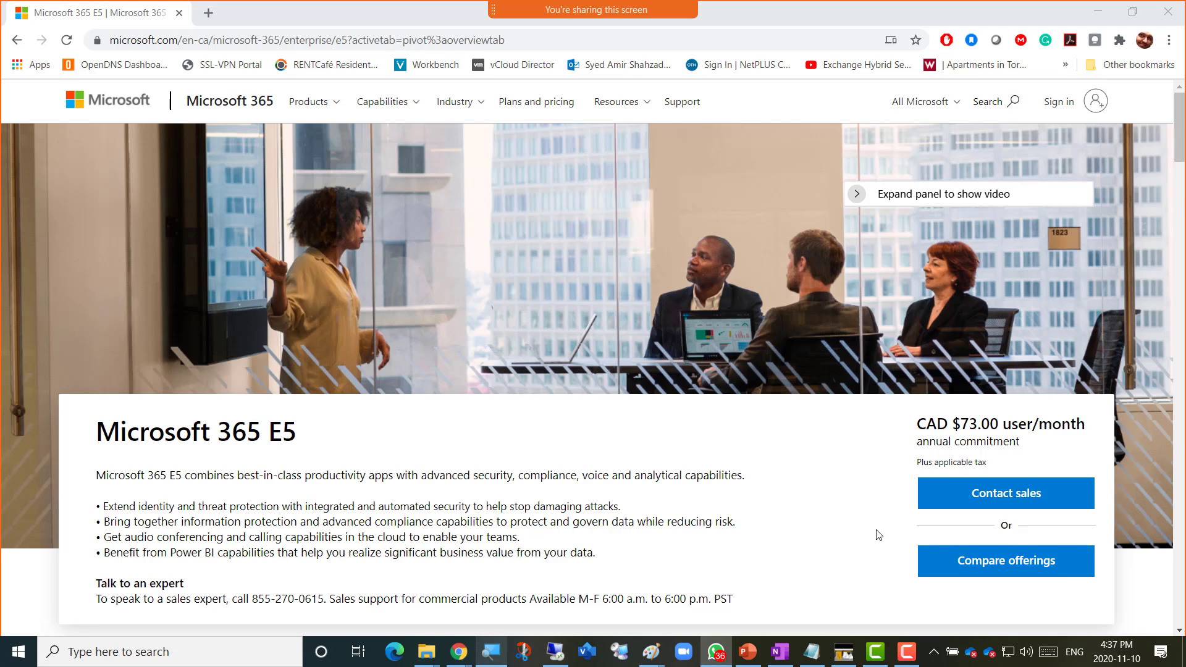
- Review the Microsoft 365 E5 product page and open its comparison of enterprise offerings
scroll(877, 535, "down", 5)
scroll(786, 296, "up", 2)
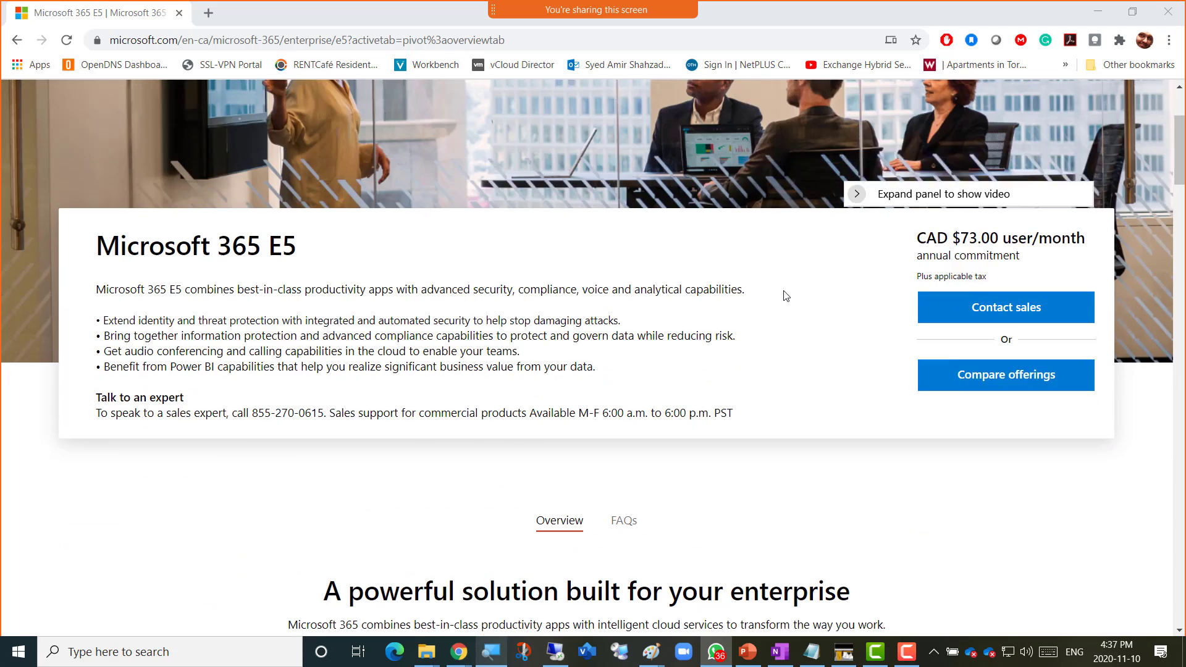
scroll(786, 297, "down", 6)
scroll(786, 298, "down", 8)
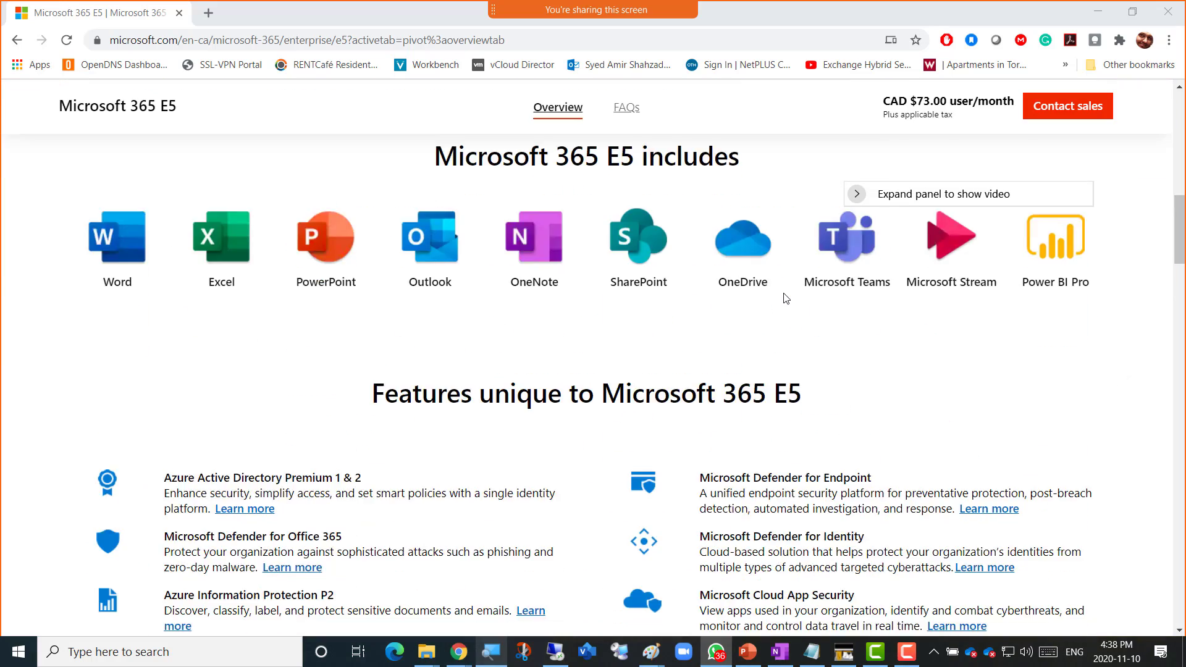
scroll(784, 297, "up", 15)
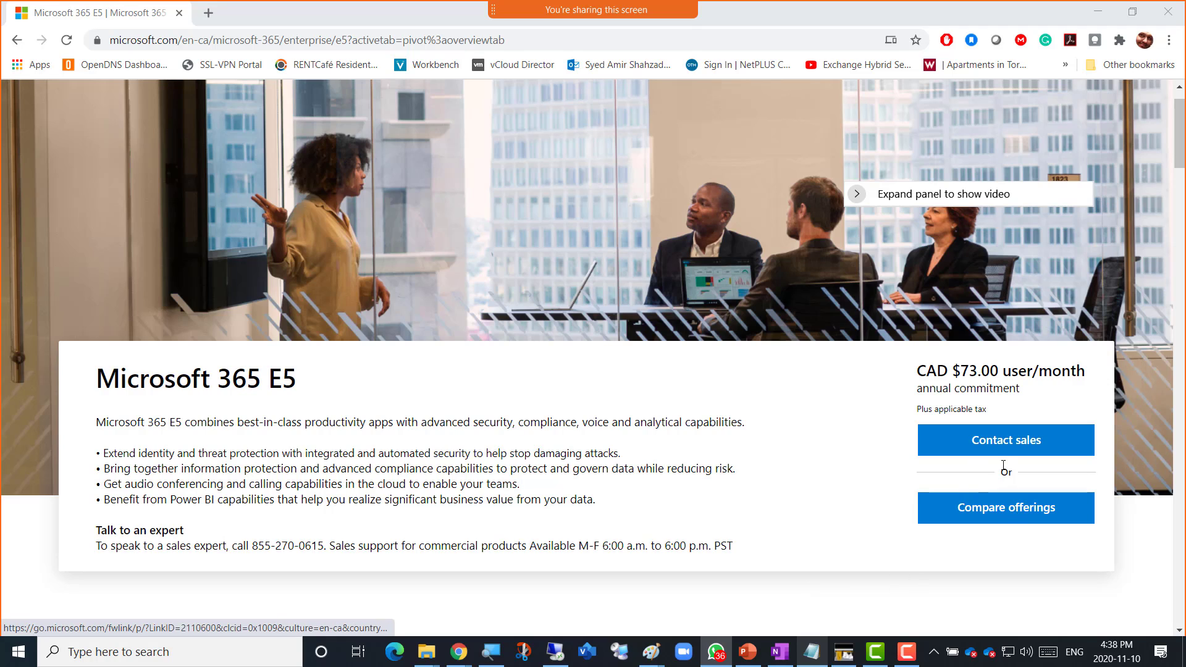
left_click(1010, 517)
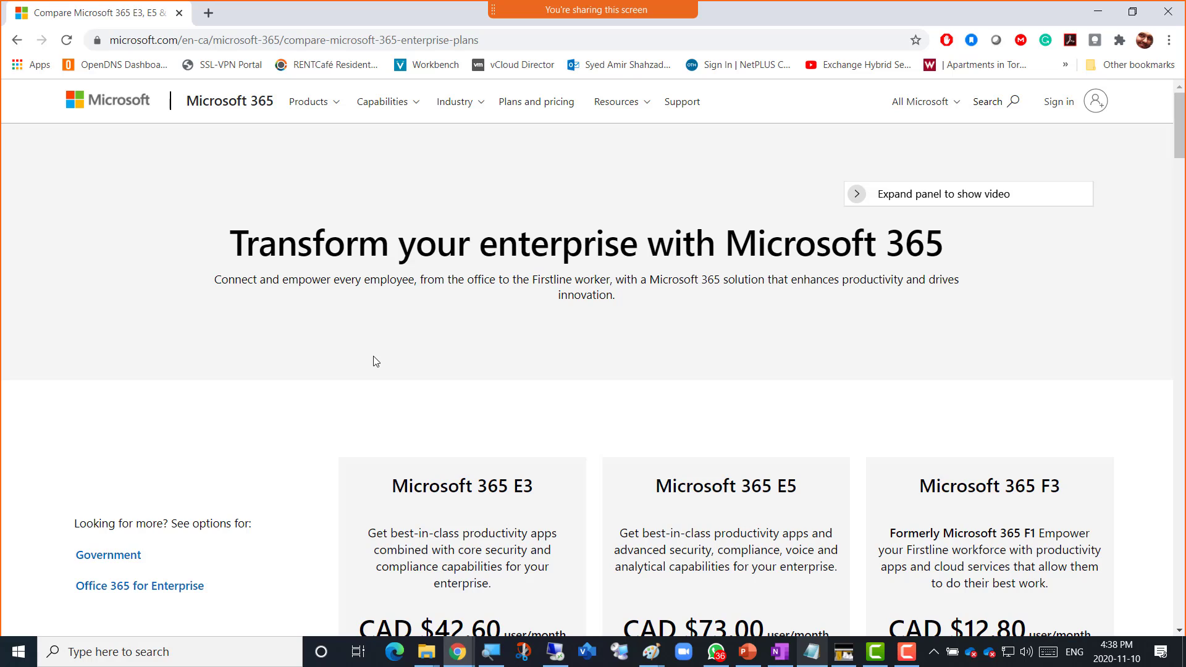
- Open the Office 365 for Enterprise plan comparison from the Microsoft 365 enterprise plans page
scroll(376, 361, "down", 4)
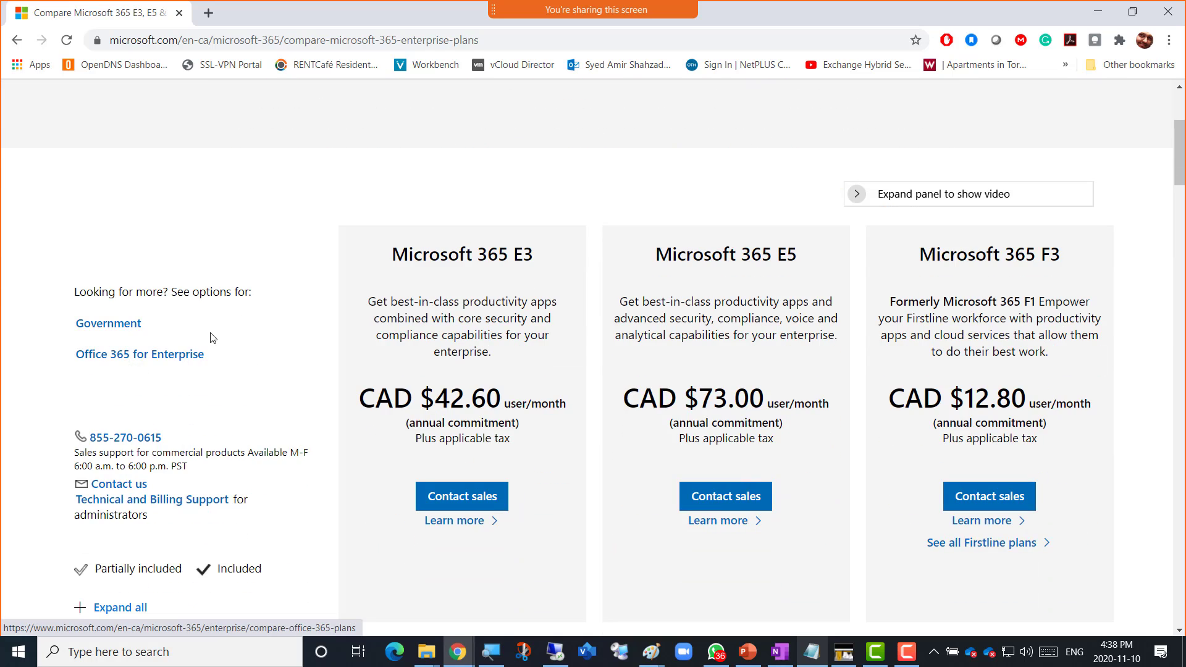
scroll(219, 334, "up", 3)
scroll(154, 328, "down", 3)
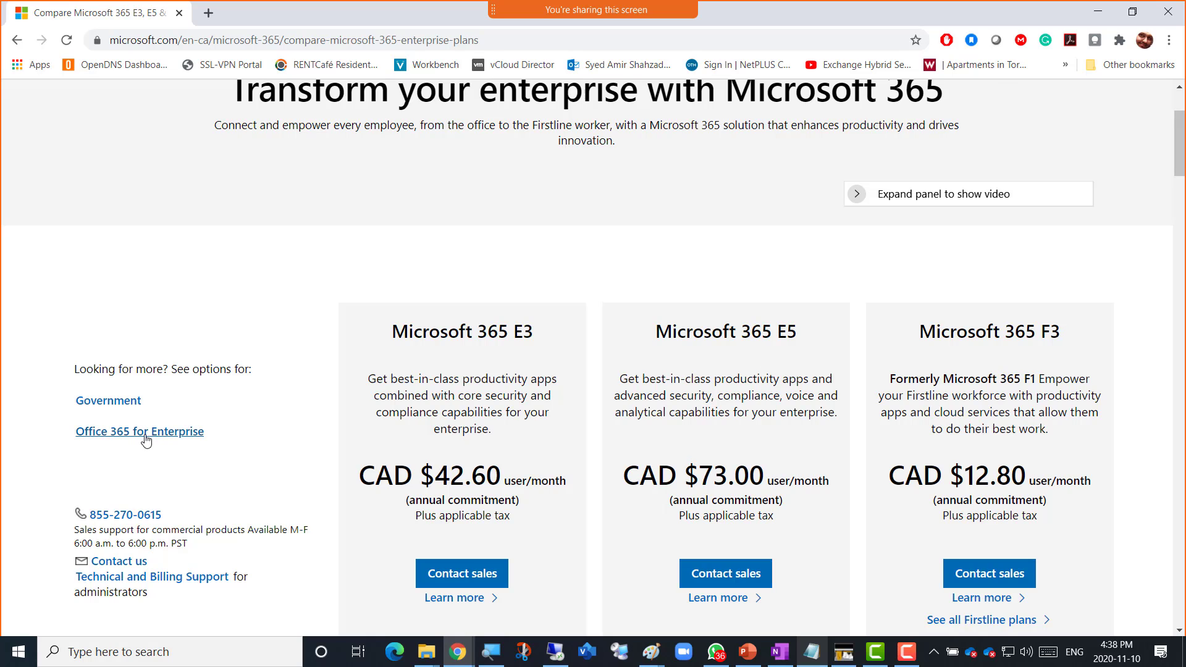
left_click(176, 432)
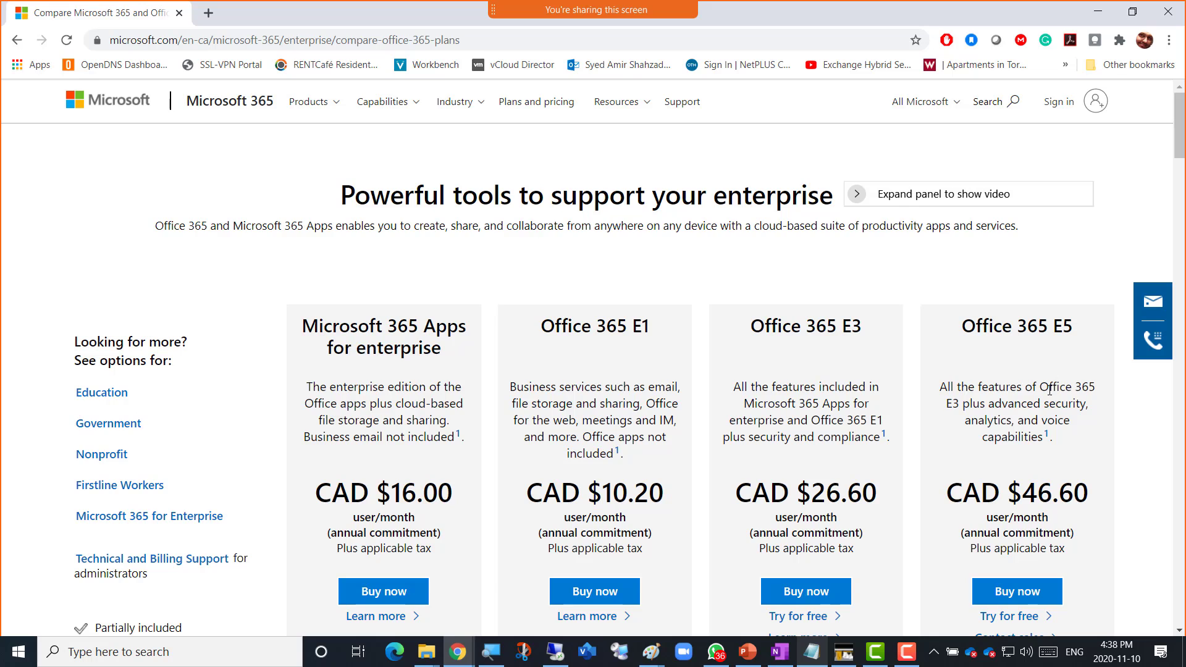
- Review the Office 365 enterprise plans and open the Microsoft 365 for Enterprise plan comparison in a new browser tab
scroll(1048, 389, "down", 2)
scroll(1048, 389, "down", 1)
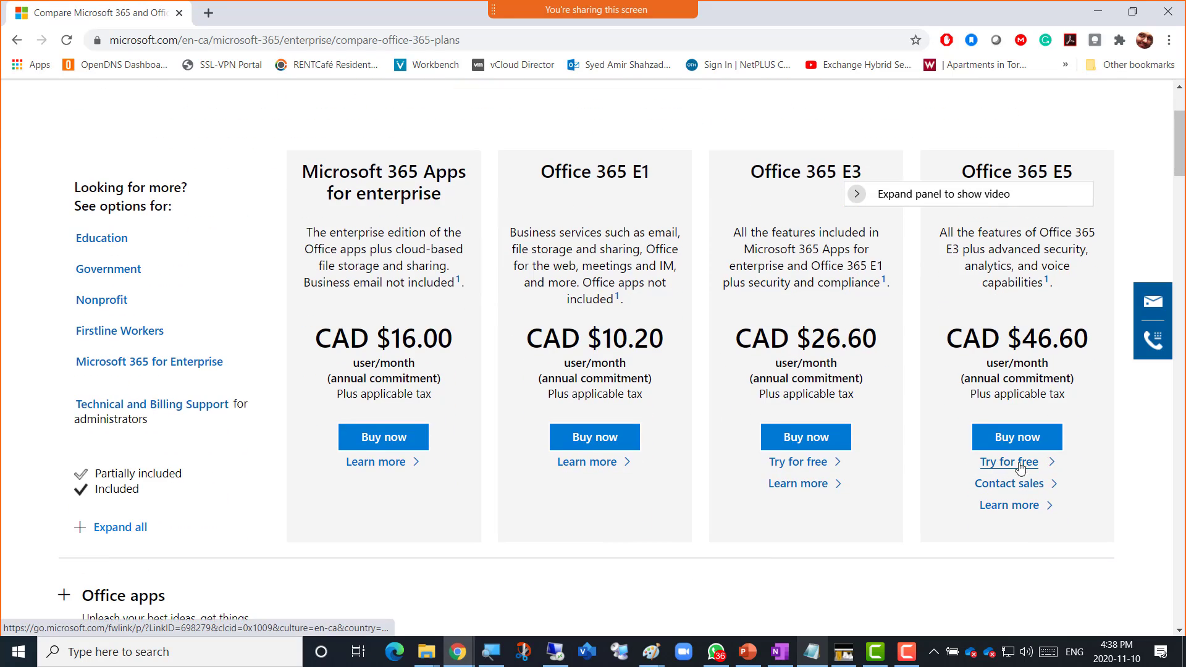
left_click(481, 41)
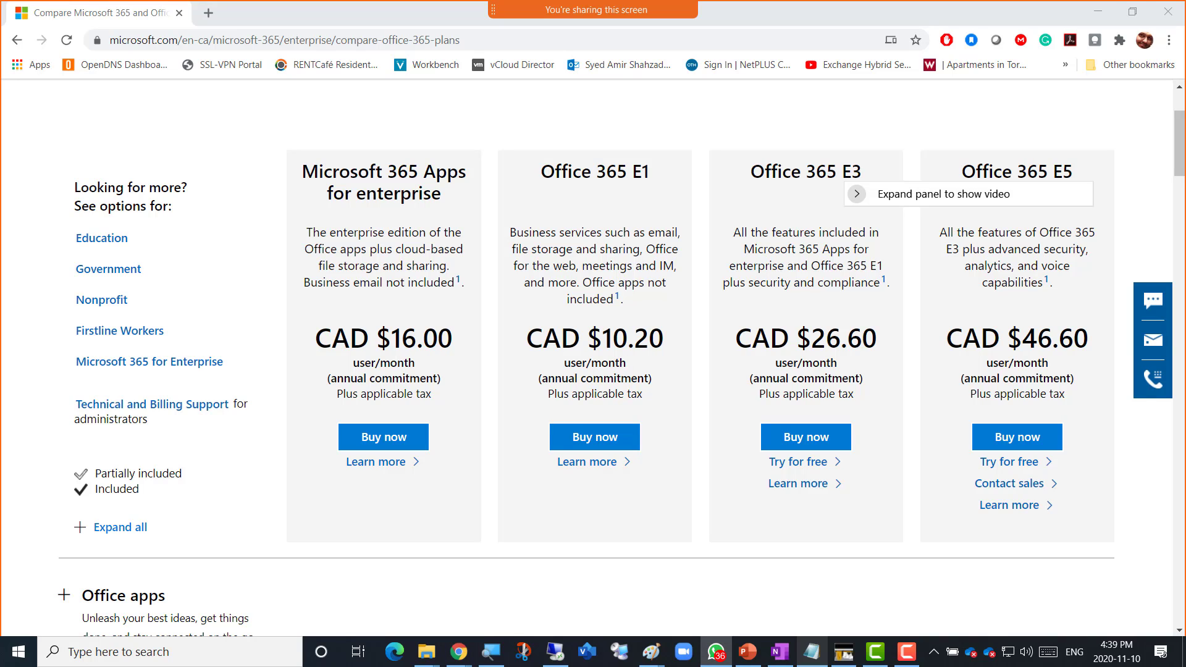
scroll(766, 303, "up", 2)
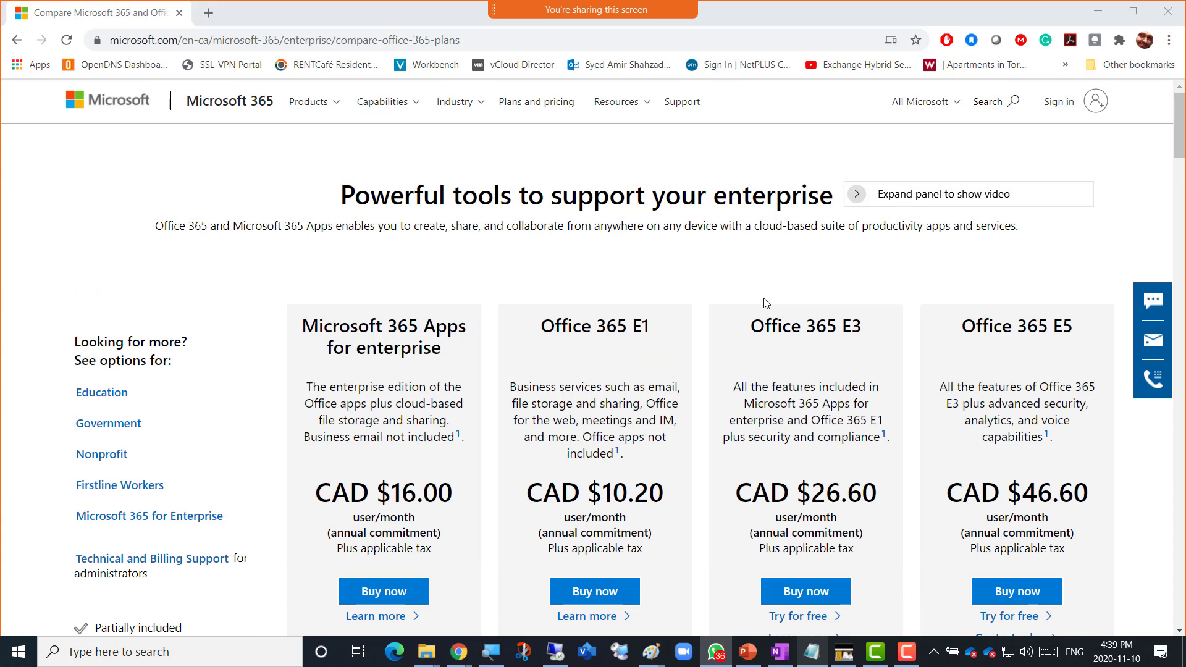
scroll(777, 317, "down", 2)
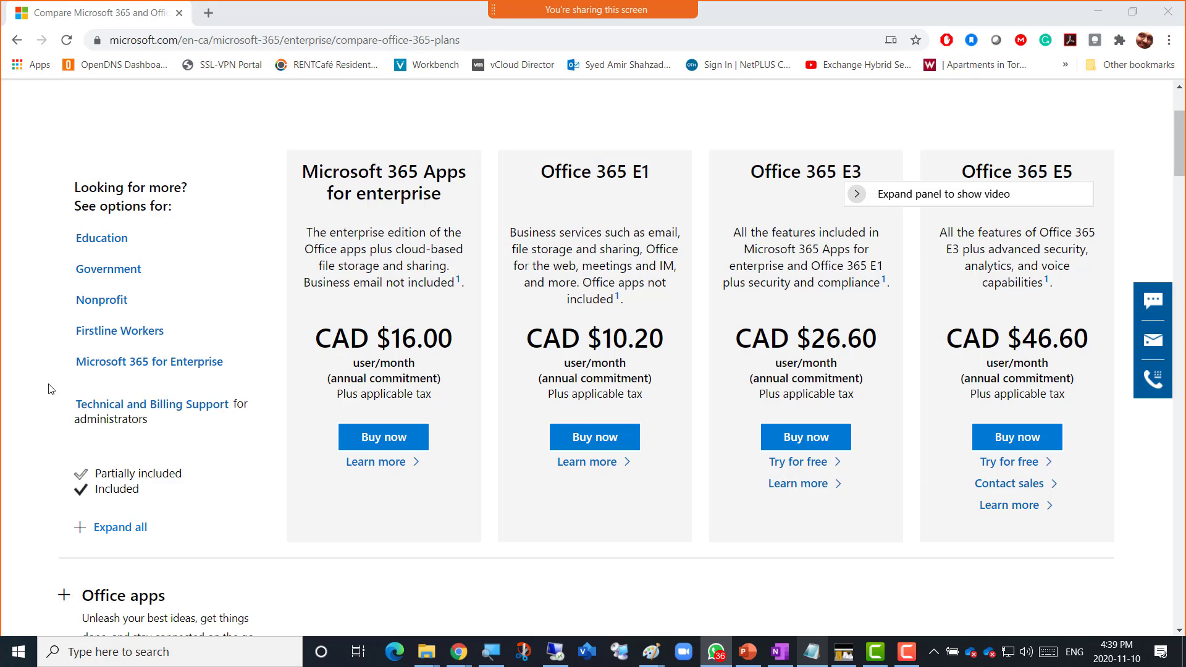
right_click(130, 366)
left_click(176, 375)
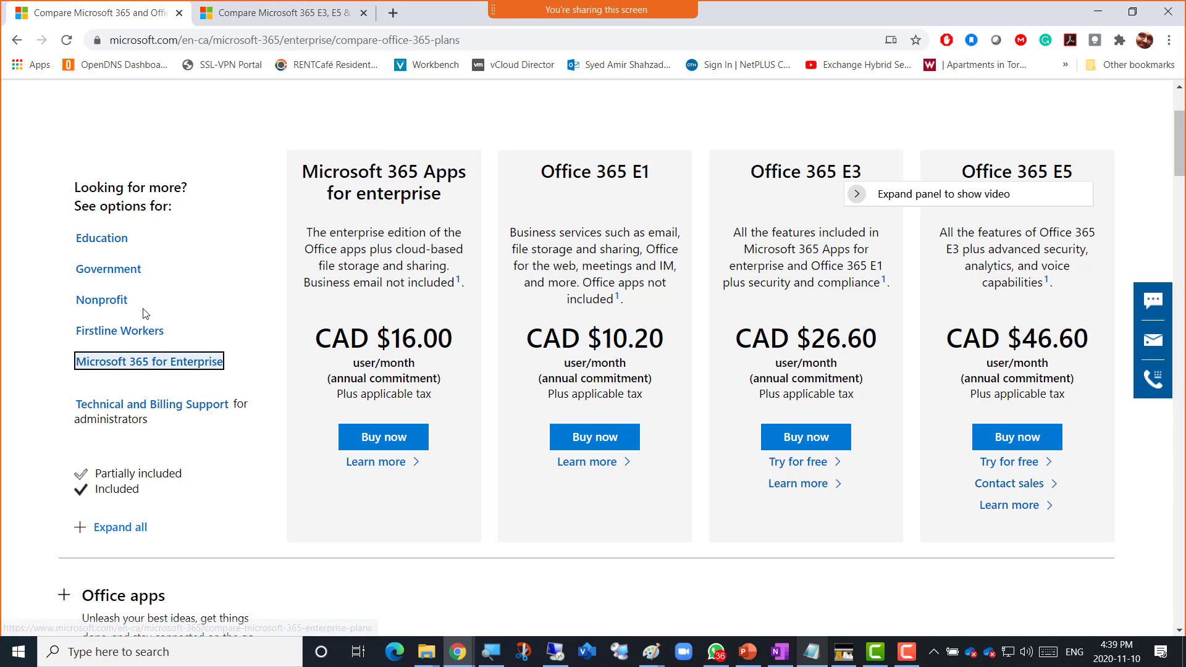
left_click(282, 11)
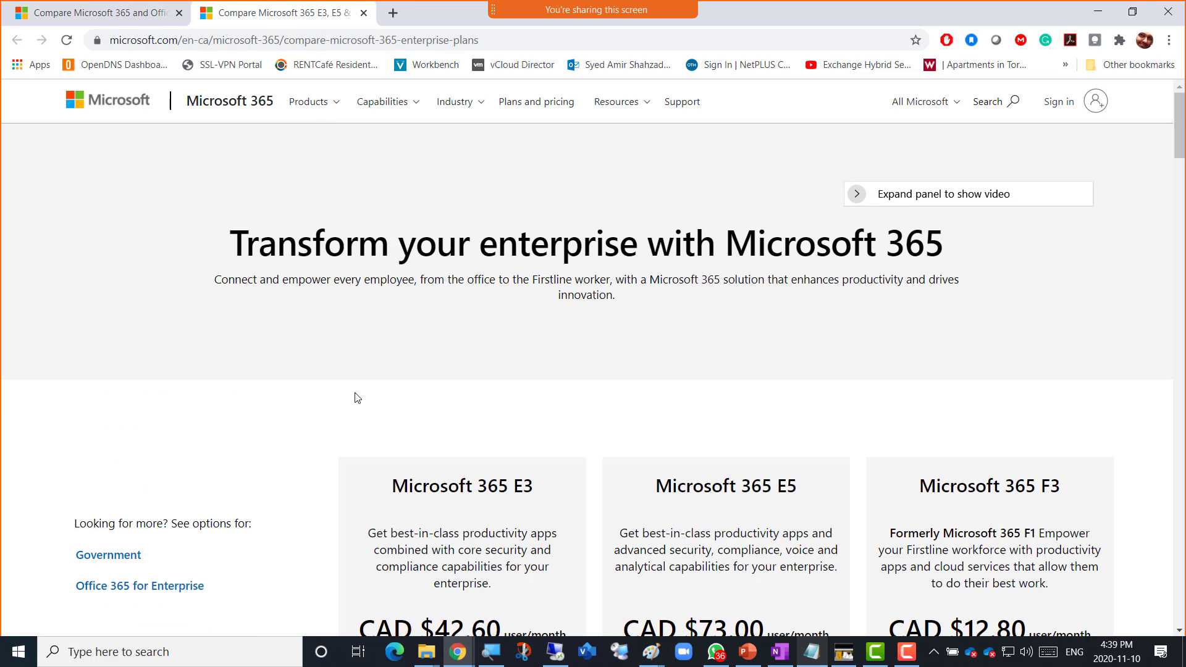
- Compare the Microsoft 365 enterprise plans with the Office 365 plans in the other browser tab
scroll(208, 402, "down", 3)
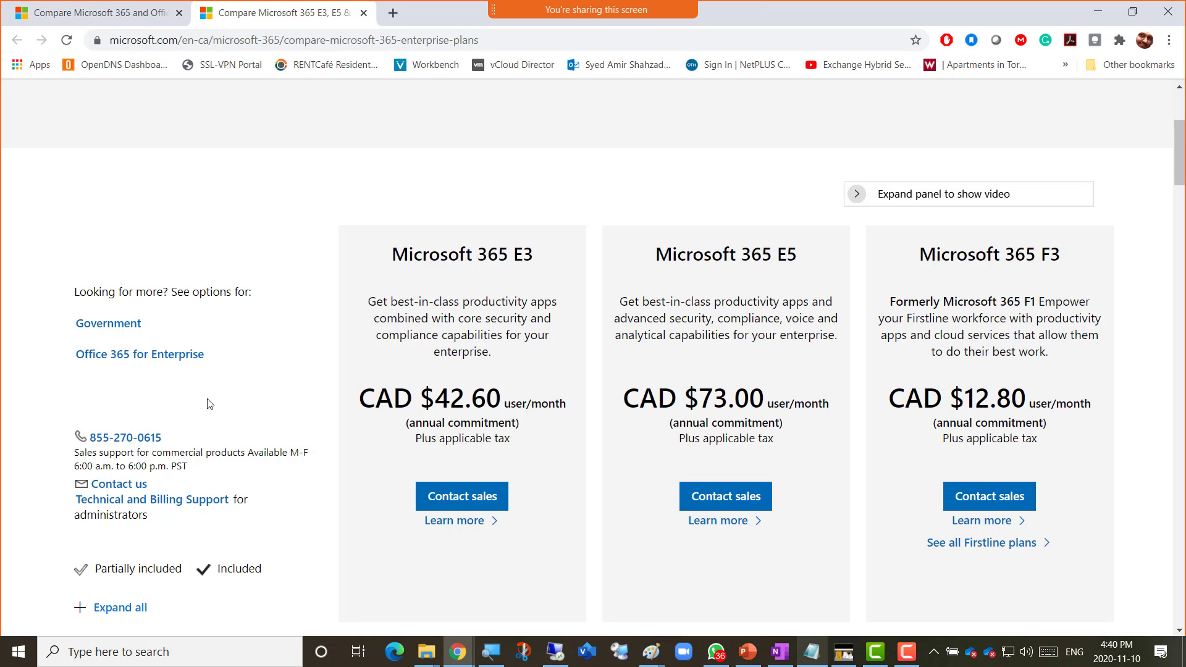
left_click(26, 6)
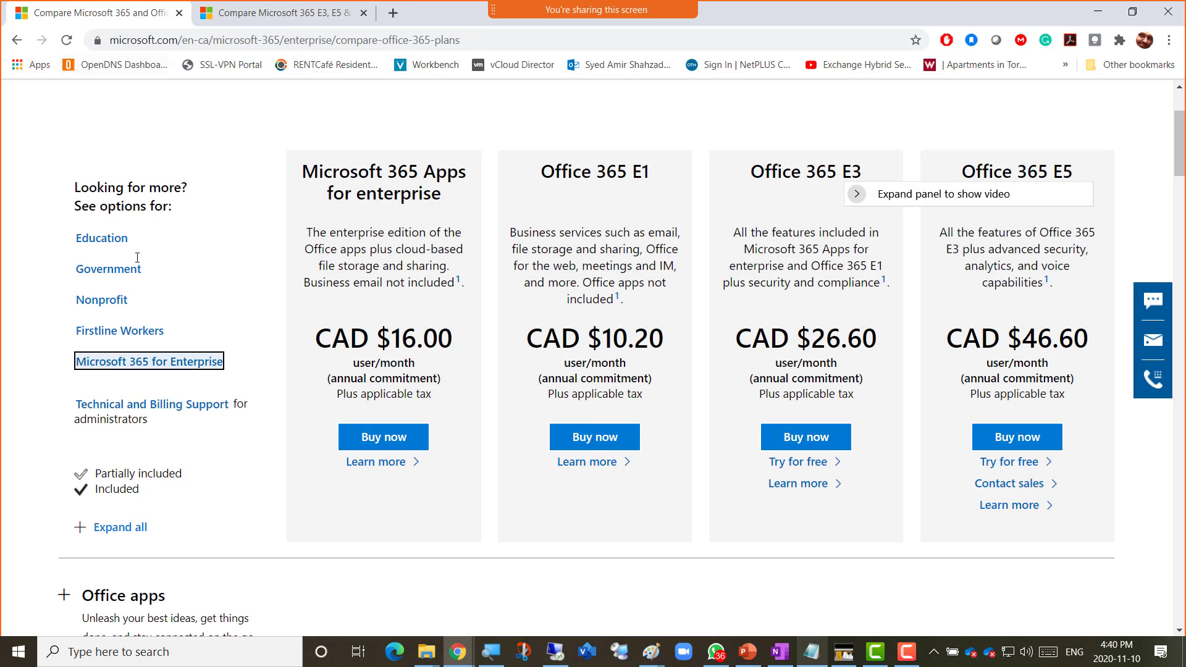
left_click(312, 14)
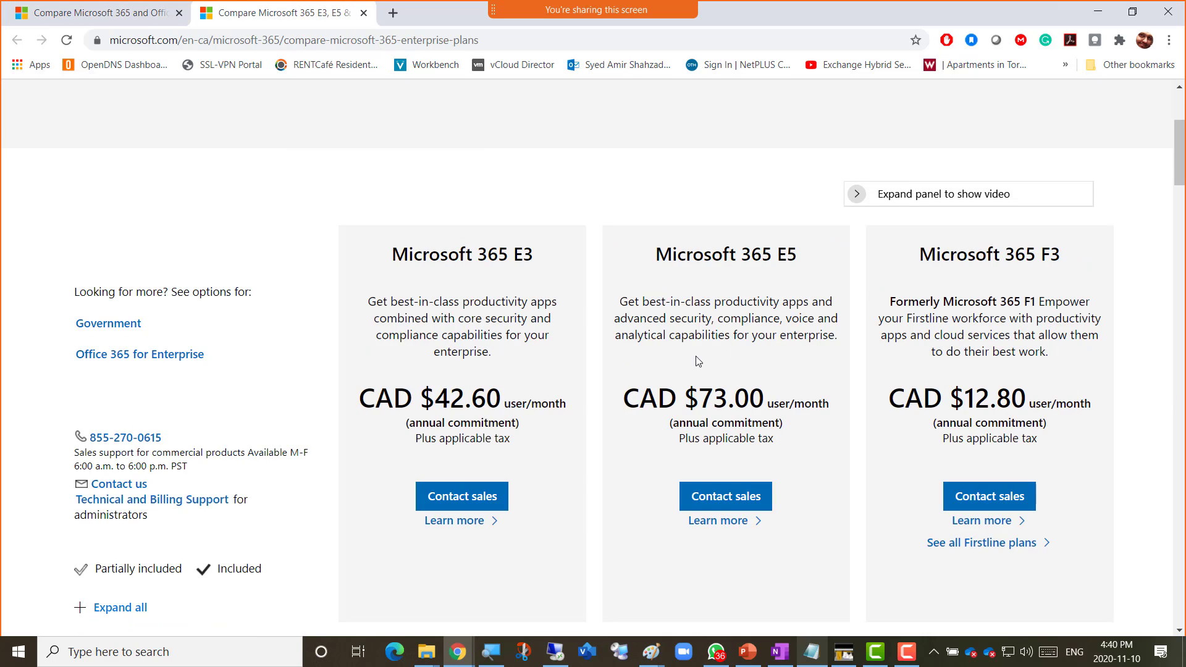
scroll(735, 401, "down", 1)
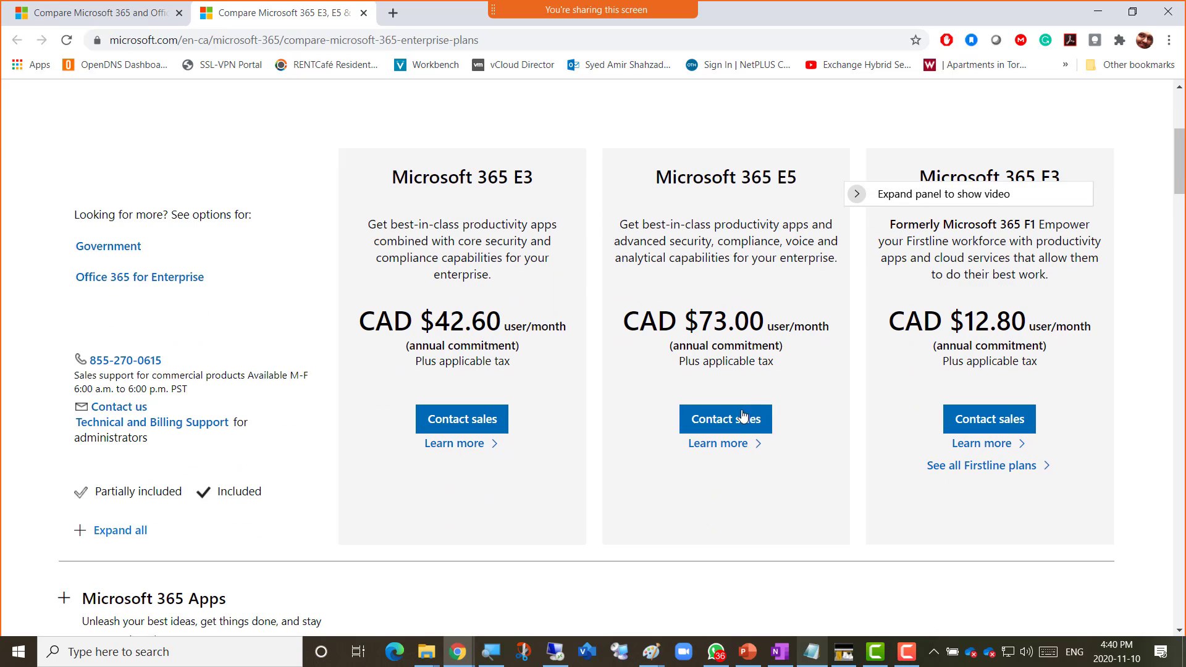
- Check the Microsoft 365 E5 product details for a trial option and return to the Microsoft 365 enterprise plan comparison
left_click(724, 444)
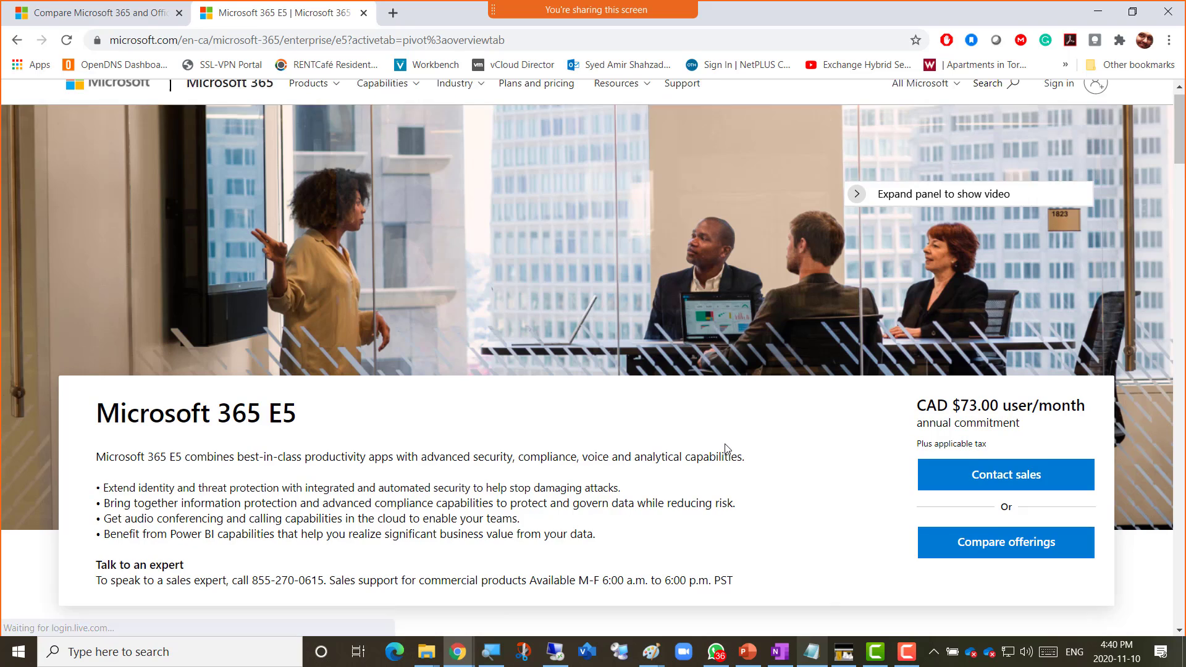
scroll(726, 450, "down", 2)
left_click(989, 418)
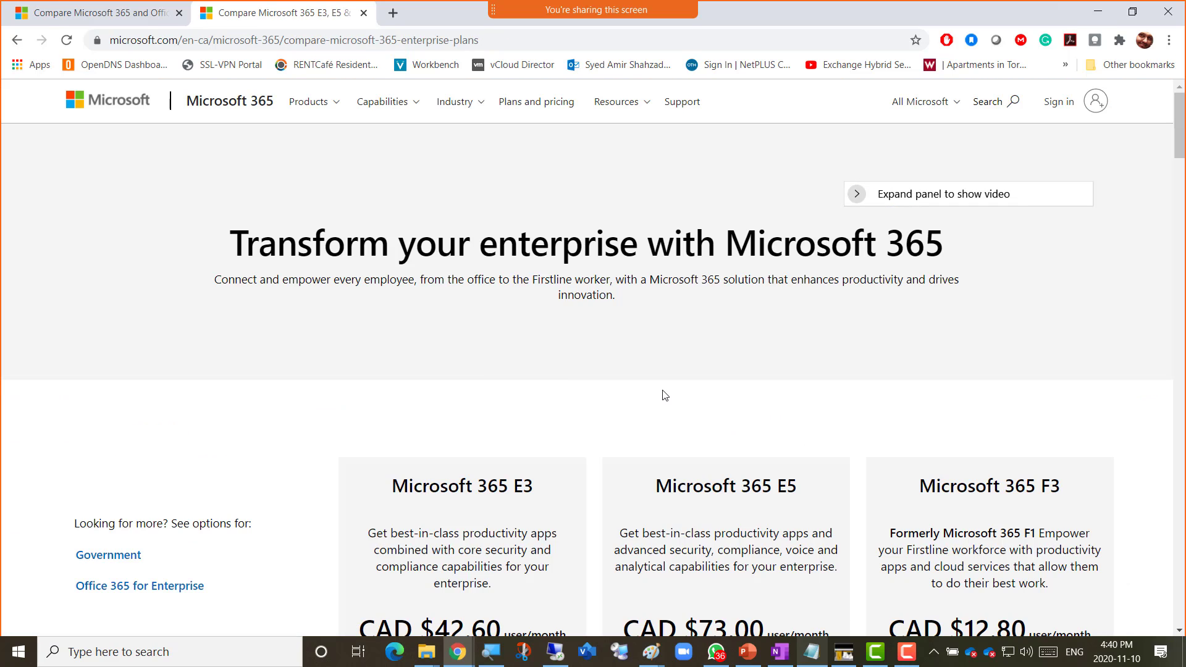
scroll(679, 397, "down", 5)
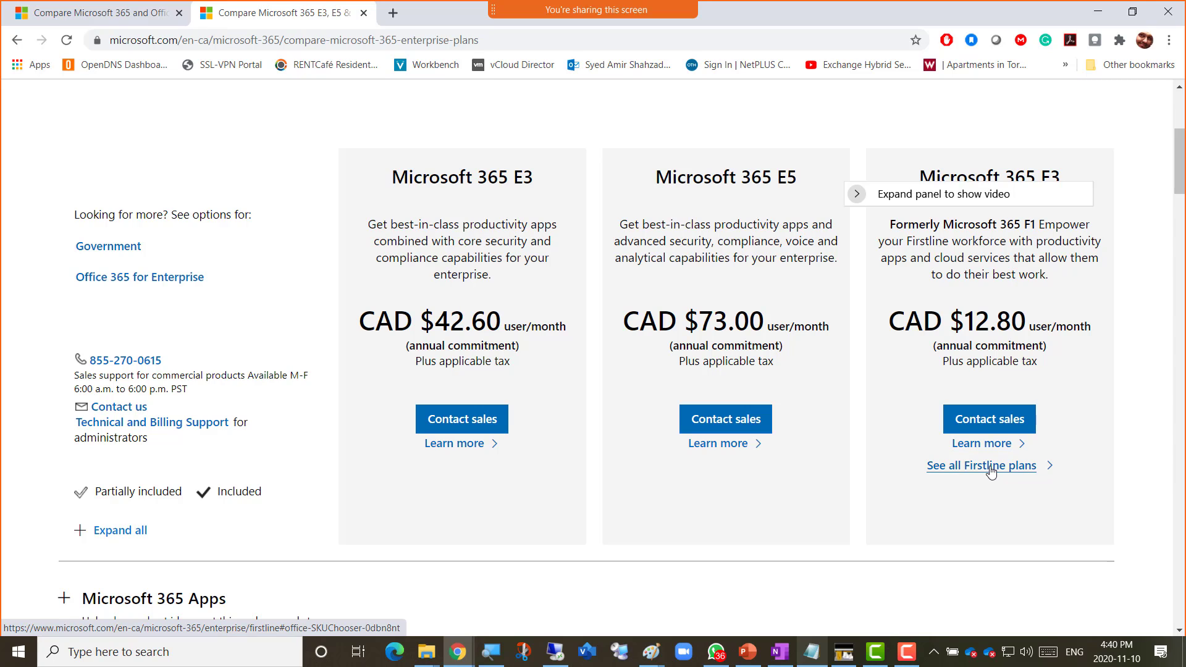
left_click(726, 454)
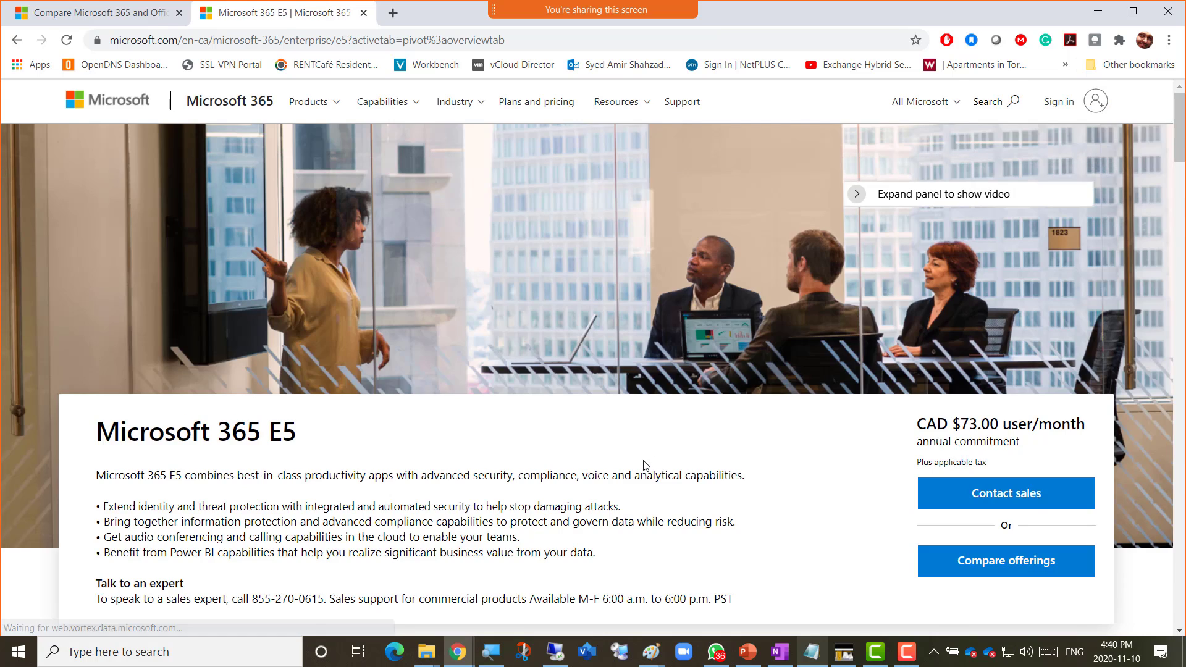
scroll(838, 385, "down", 5)
left_click(988, 257)
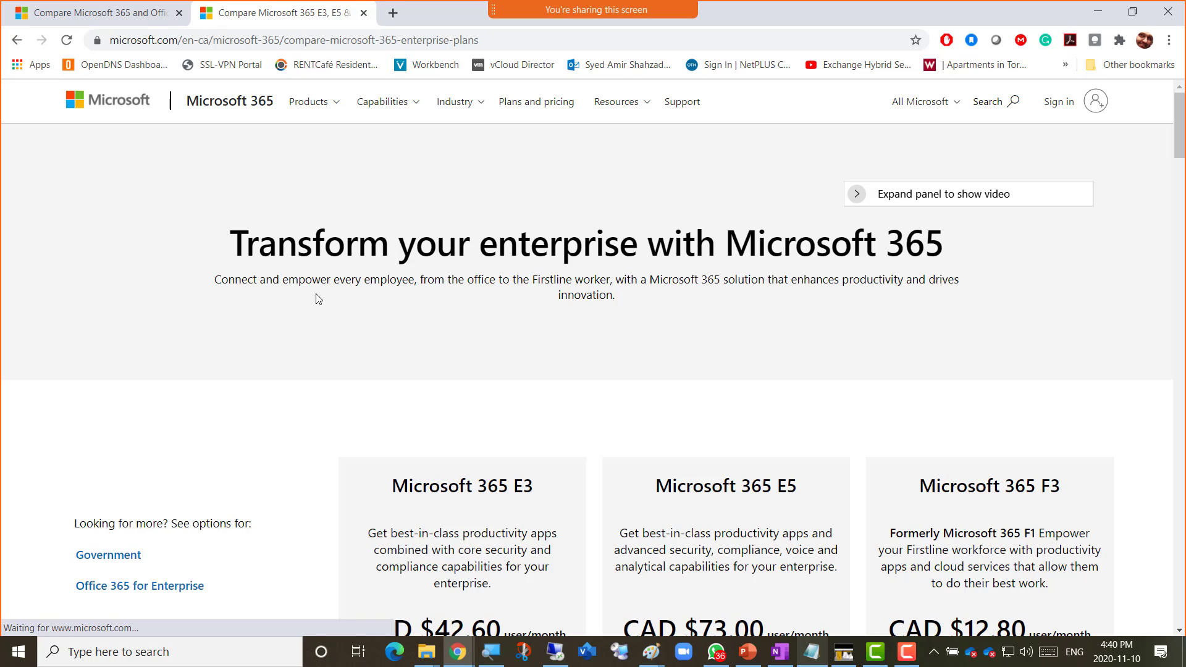
scroll(372, 350, "down", 4)
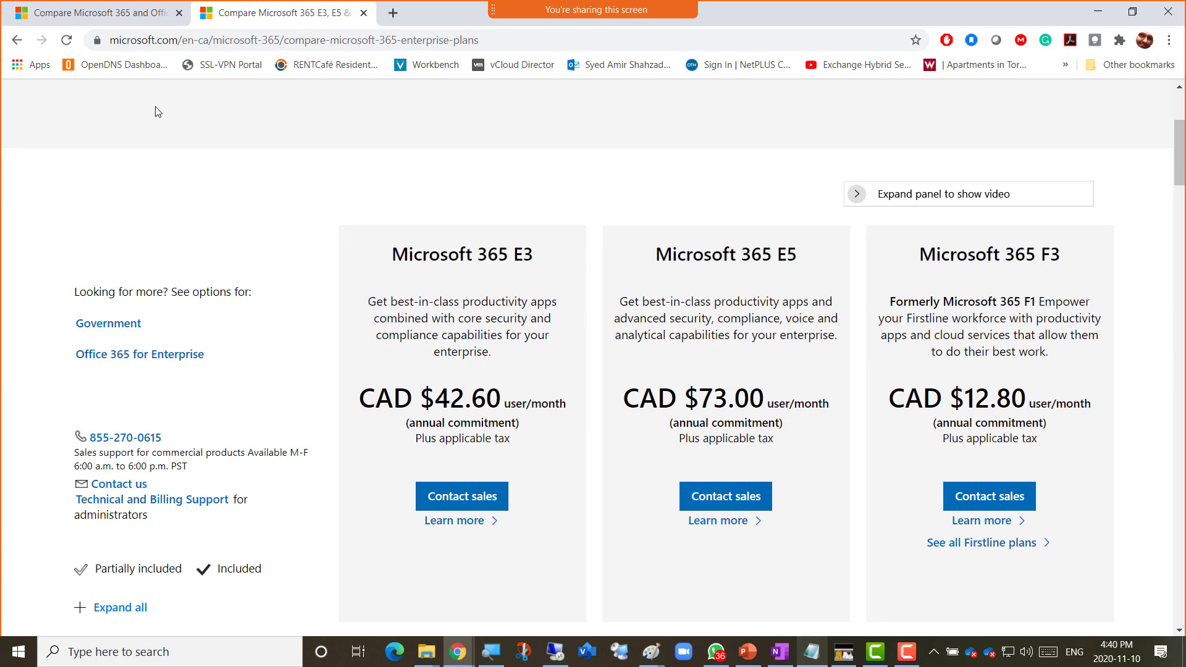
- Return to the Office 365 plan comparison, decline the specialist chat offer and open the free trial sign-up for Office 365 E5
left_click(80, 22)
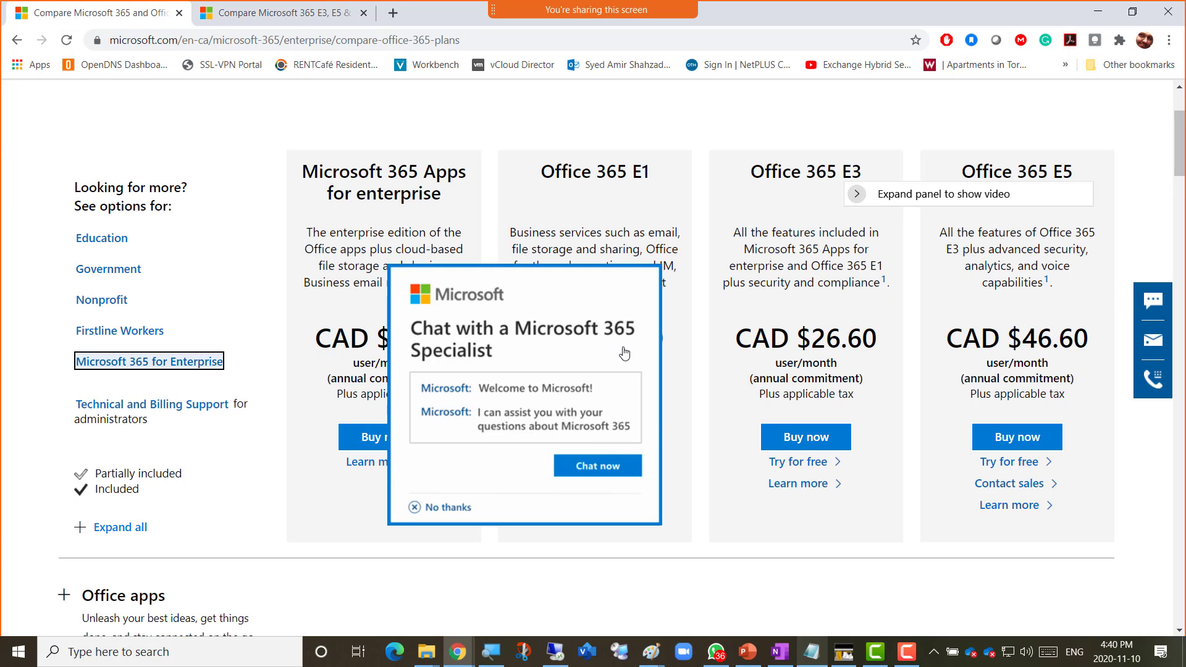
left_click(418, 510)
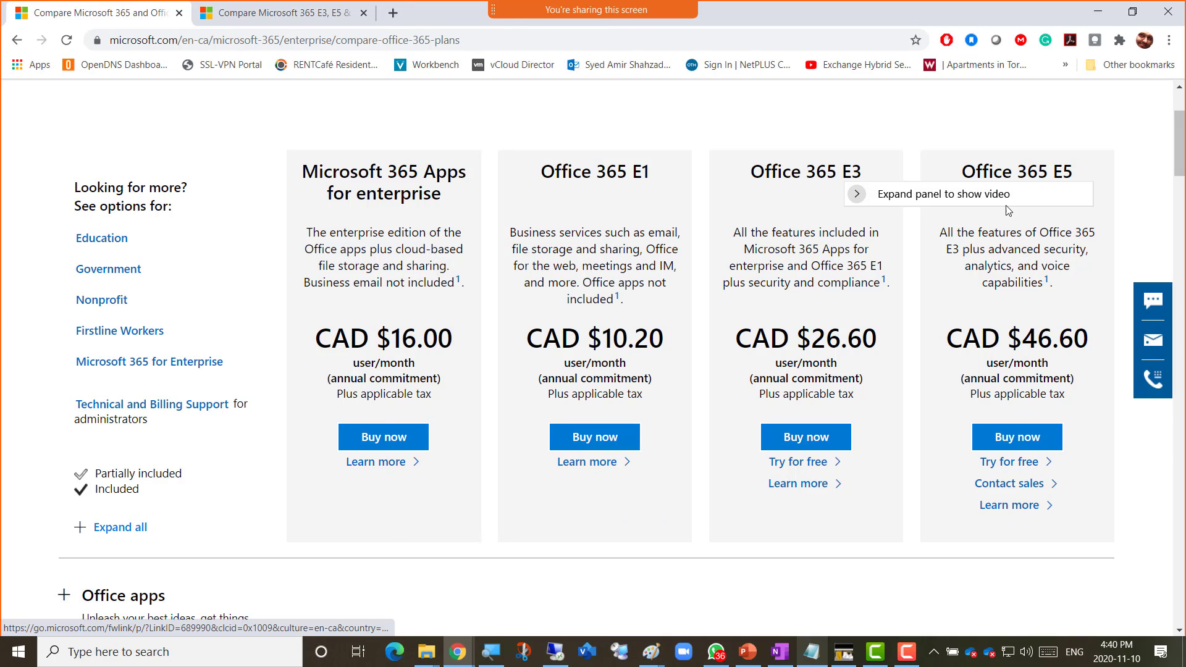
left_click(1013, 463)
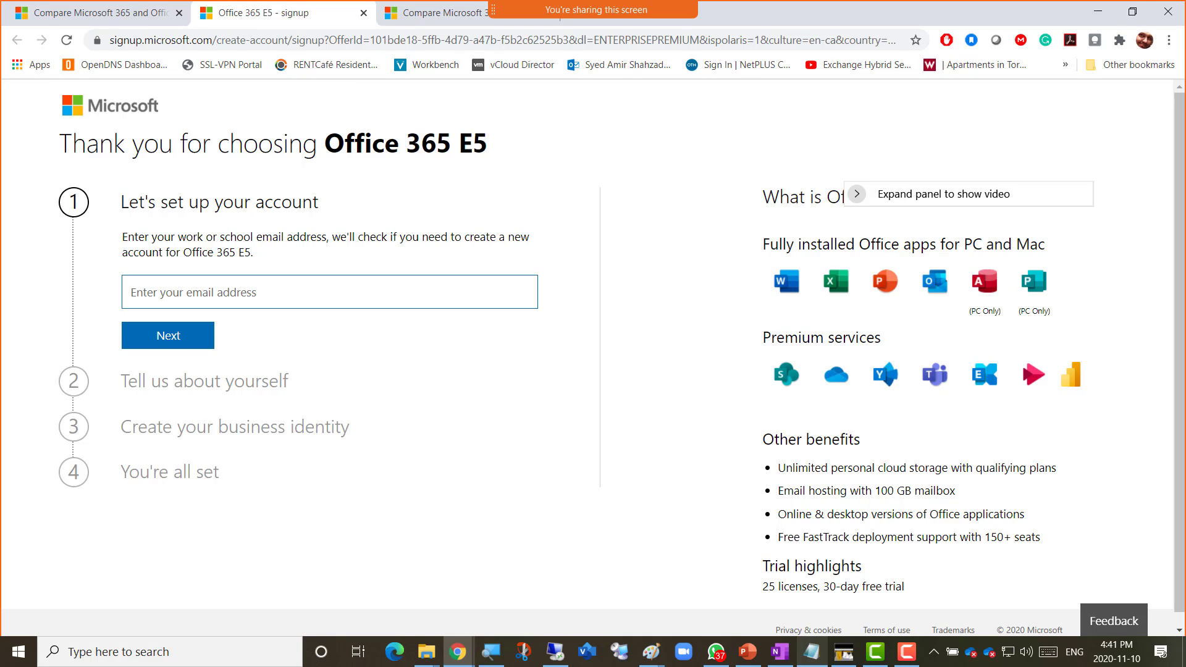
key("alt+Tab")
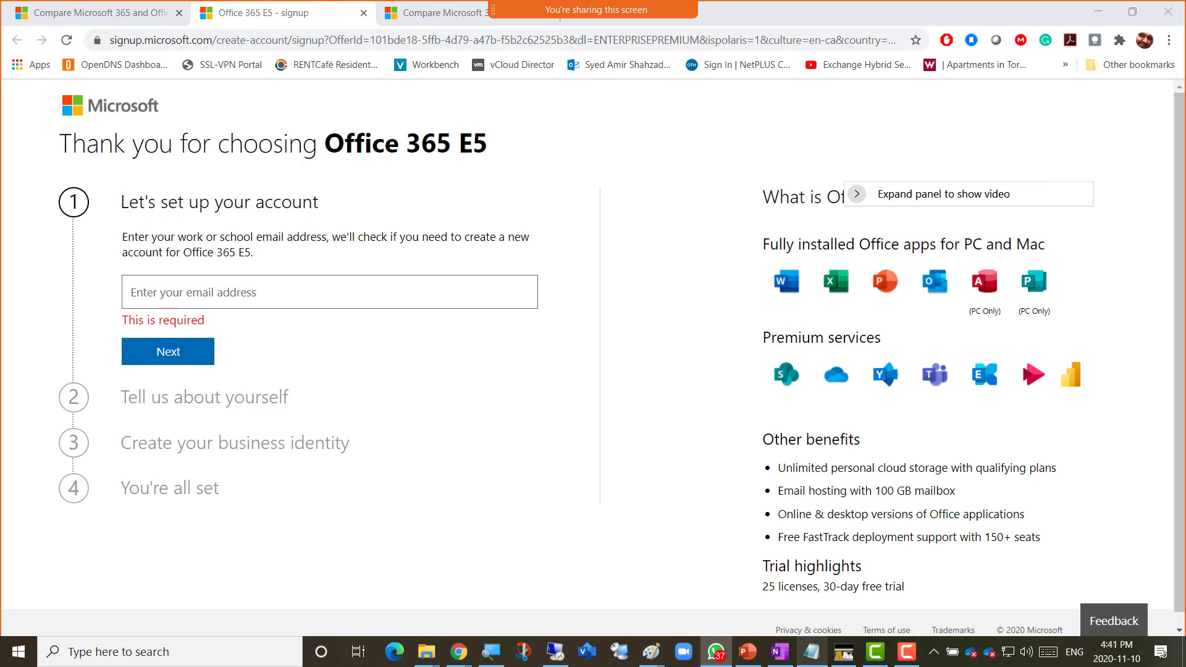
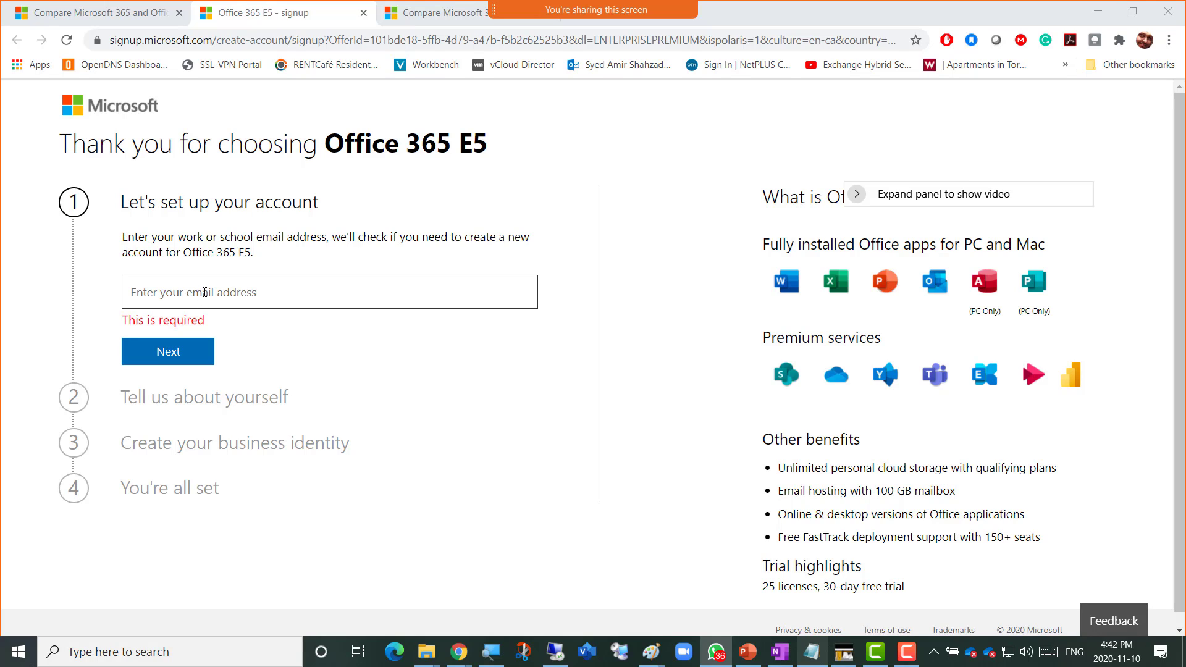
- Capture a screenshot of the Office 365 E5 sign-up page showing the account setup form
left_click(204, 292)
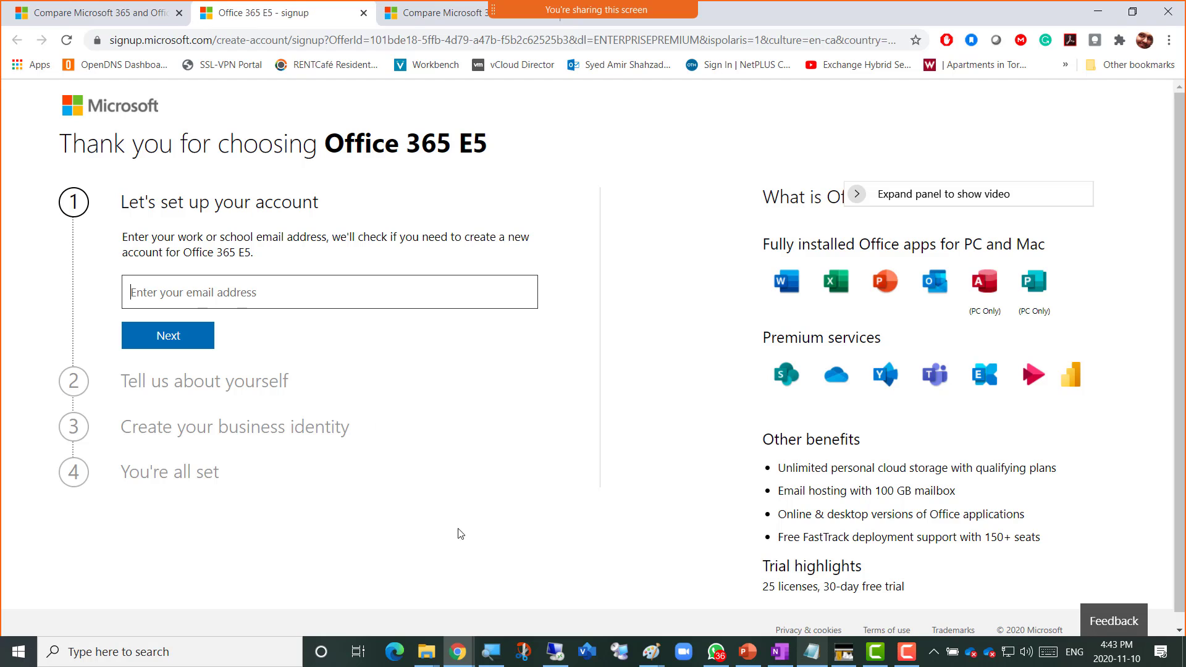
key("super+shift+s")
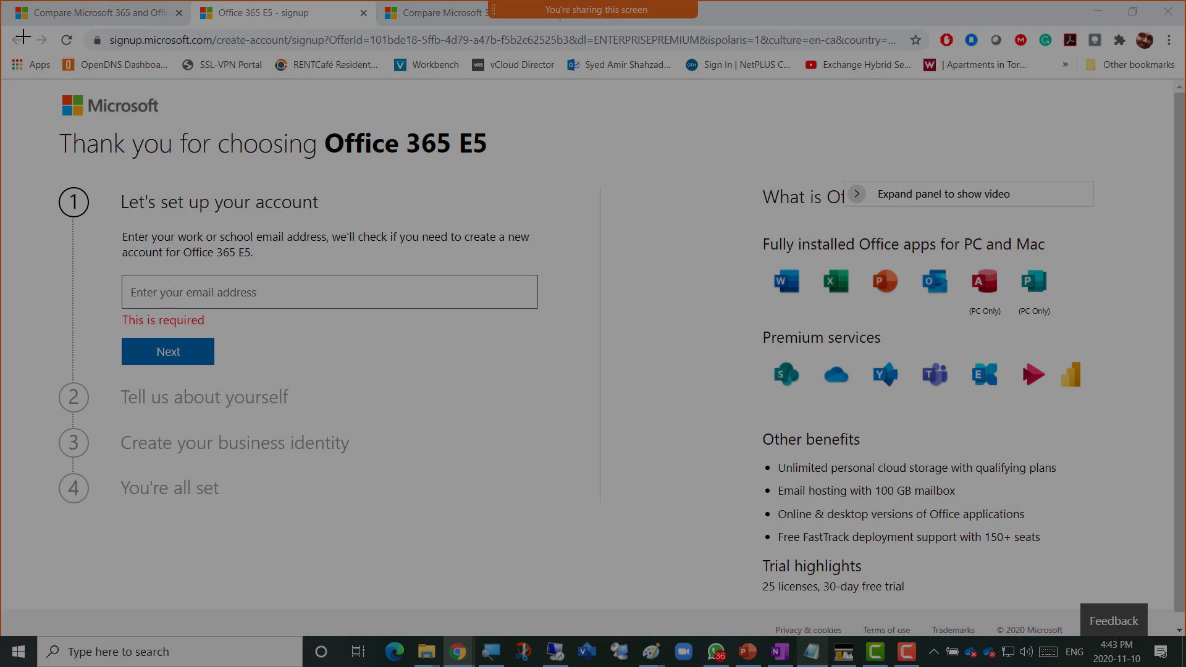
left_click_drag(5, 27, 643, 580)
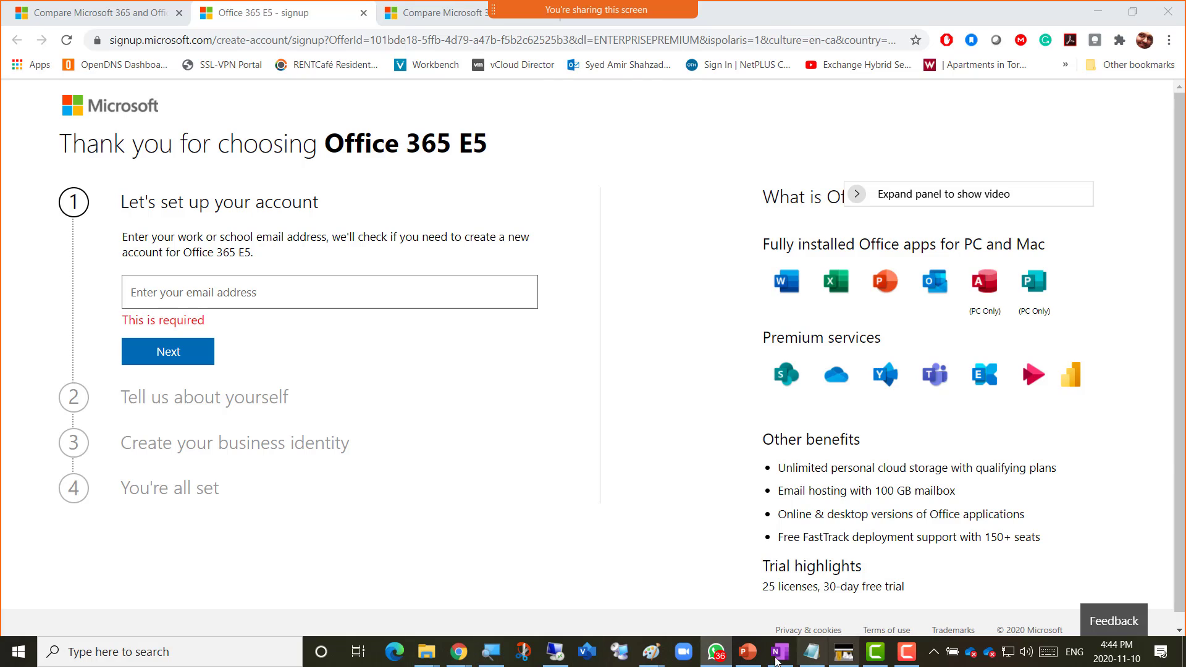
- Switch to OneNote, check the "Week 10 - 10Nov2020" notes and add a new page at the end of the section
left_click(779, 652)
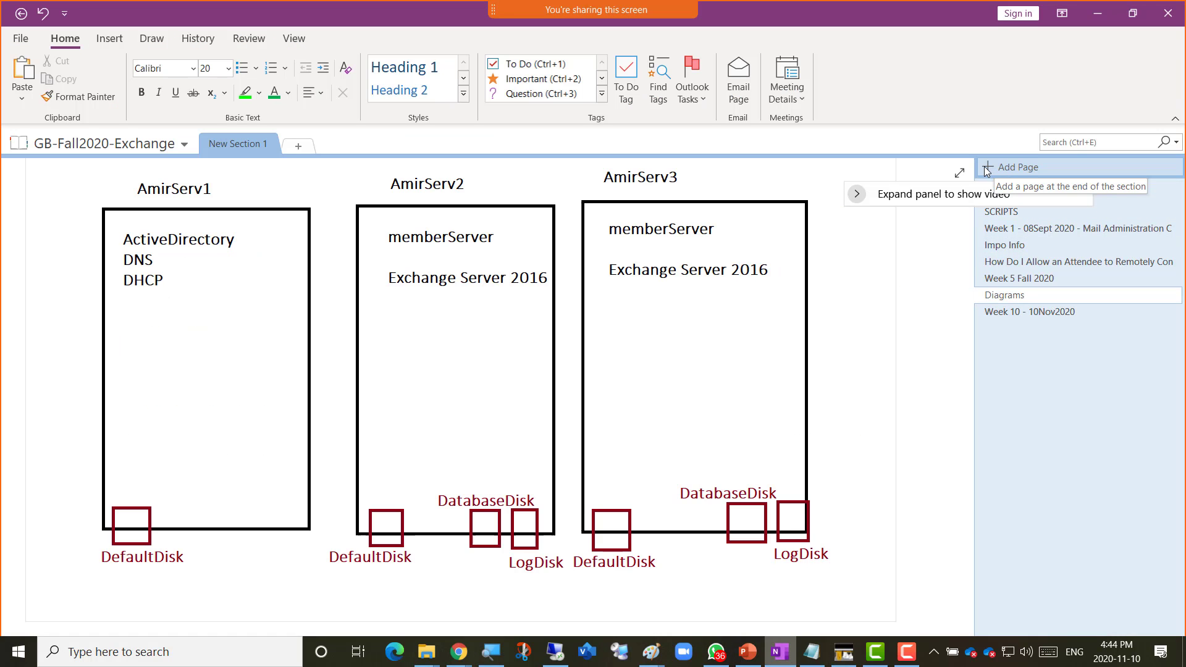
left_click(1015, 311)
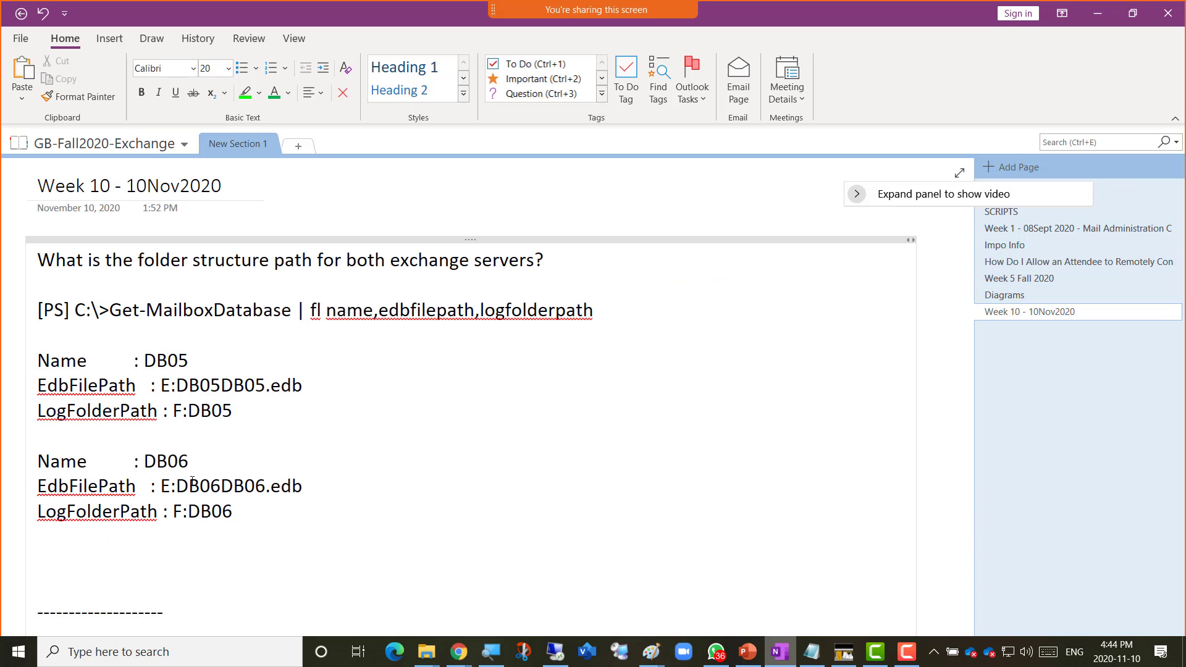
scroll(90, 543, "down", 5)
scroll(92, 550, "down", 10)
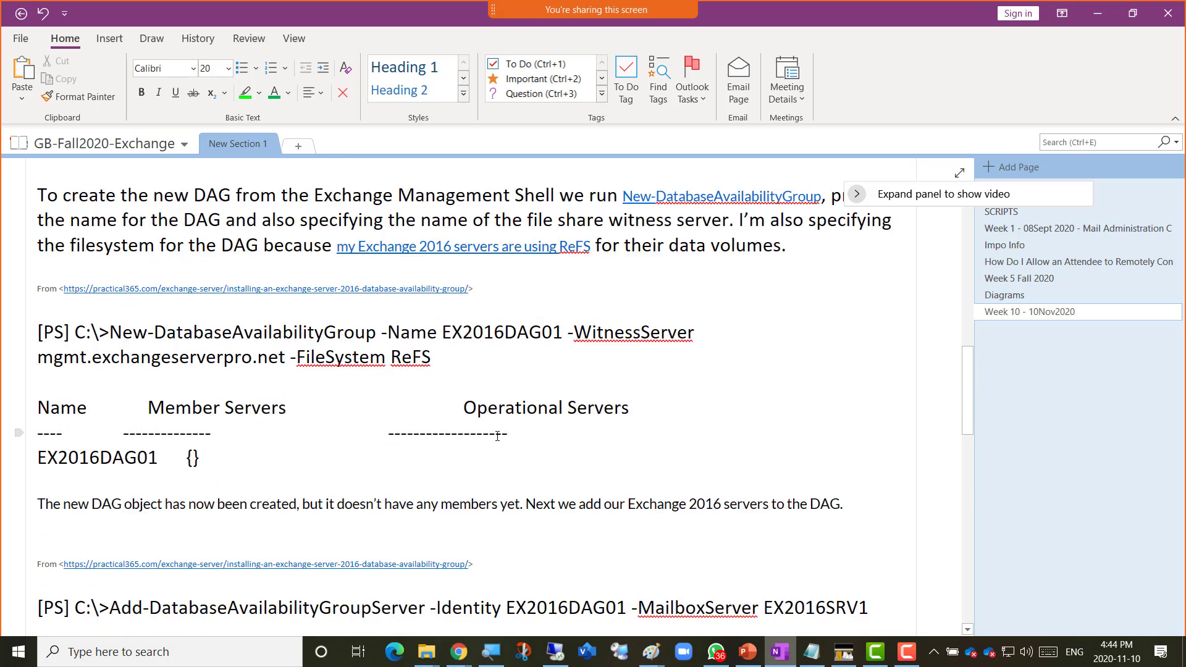
left_click(986, 168)
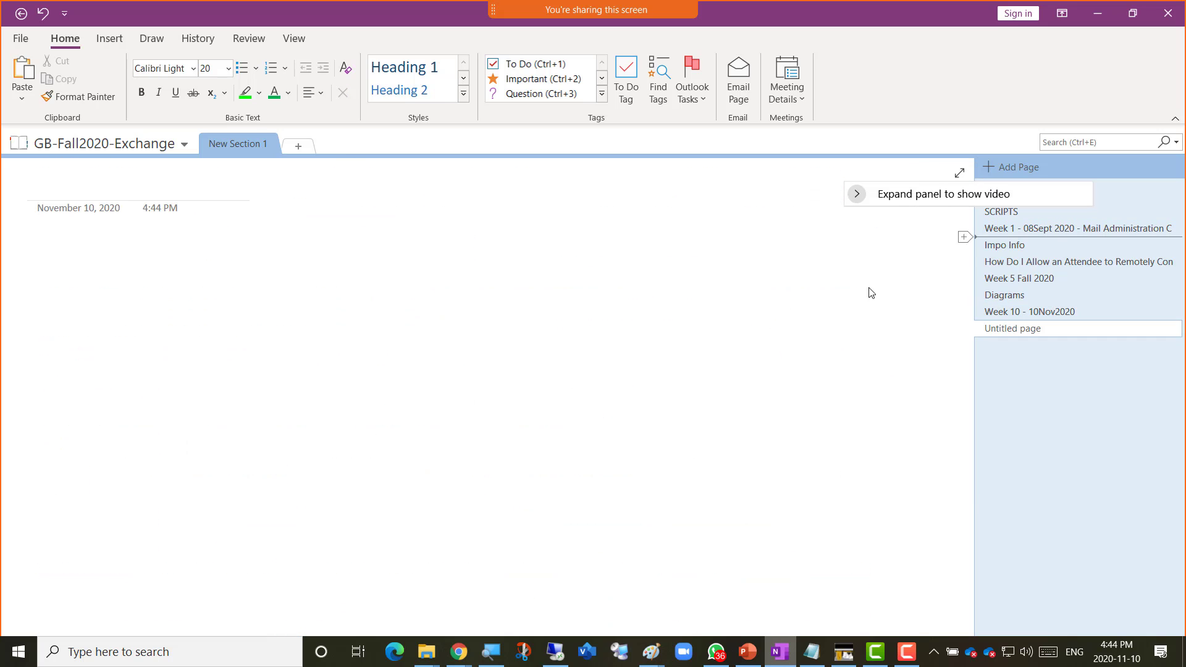
- Add the caption "Screenshot 1 - Office365 User Account Creation page" to the new page and paste the sign-up screenshot above it
left_click(37, 244)
type("Screenshot 1 - Office365 User Account Creation page")
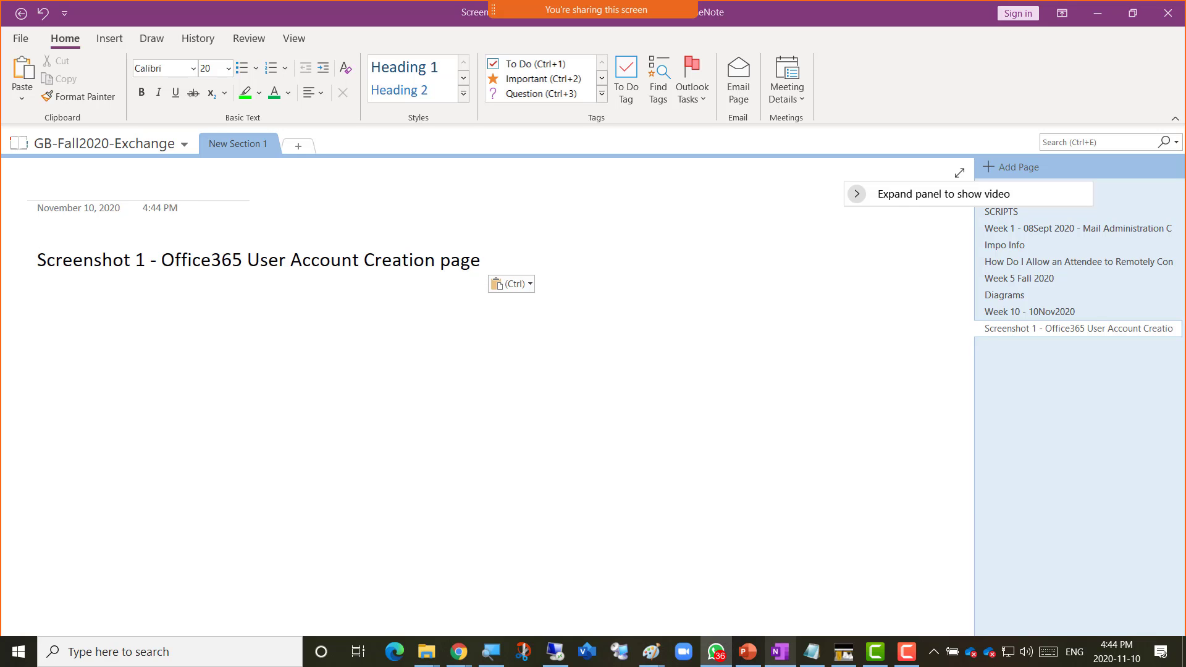
key("Return")
left_click(37, 249)
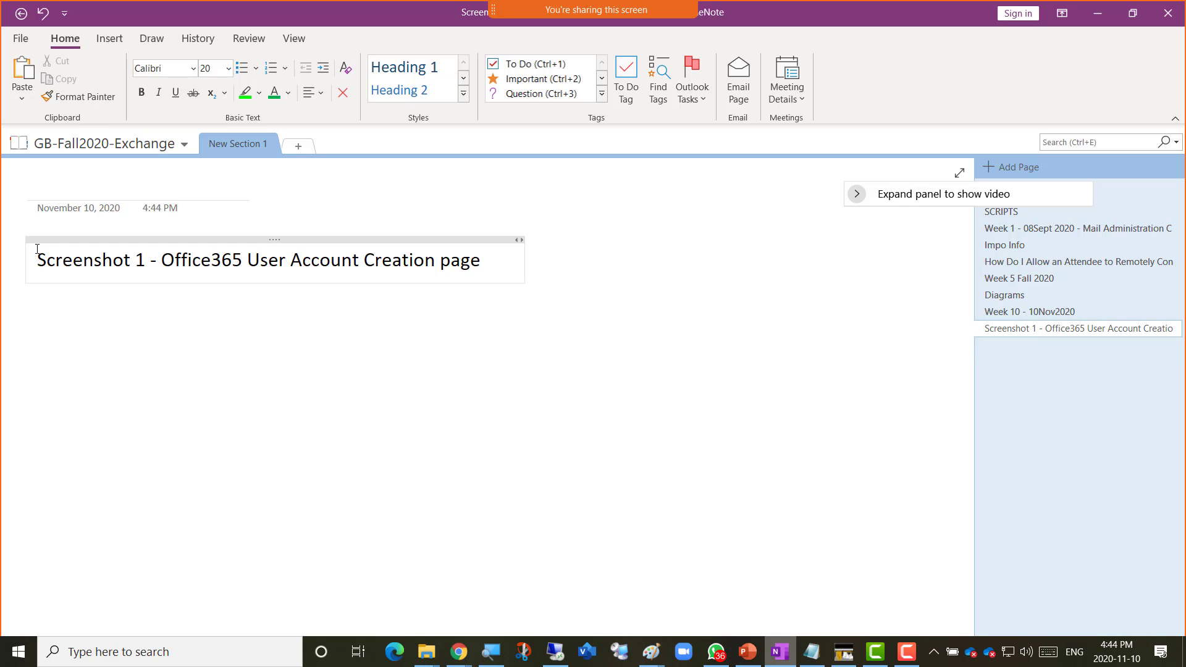
key("ctrl+v")
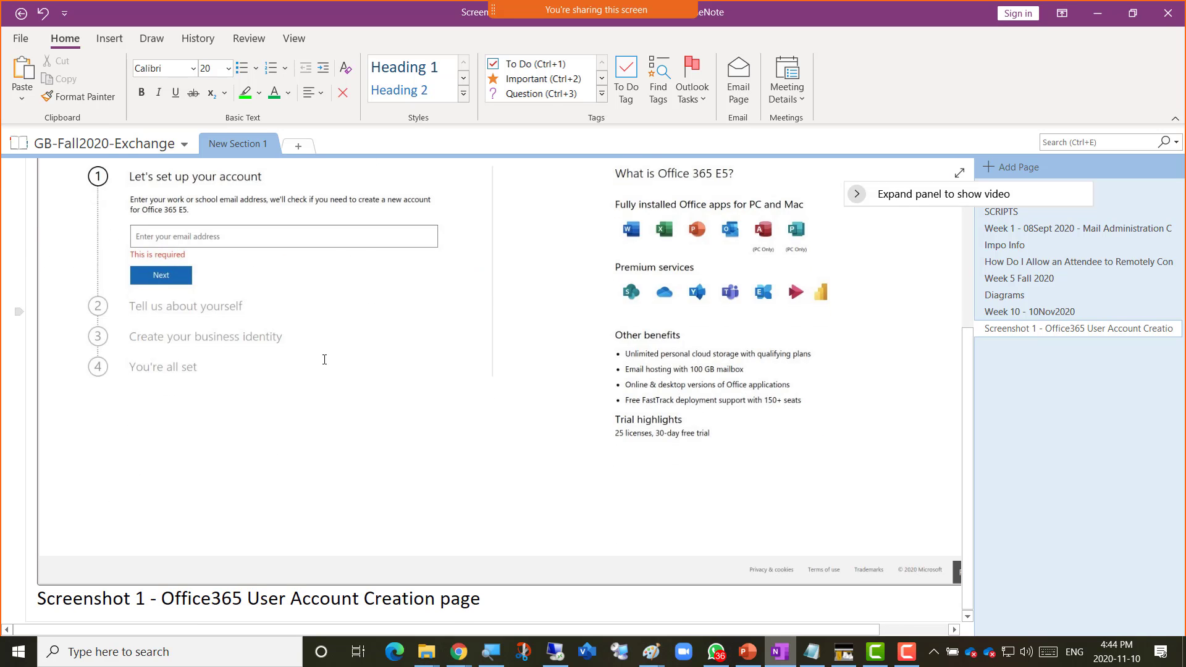
left_click(508, 609)
scroll(507, 608, "down", 1)
- Return to the Office 365 E5 sign-up in Chrome, submit the e-mail address and start setting up the new account
key("alt+Tab")
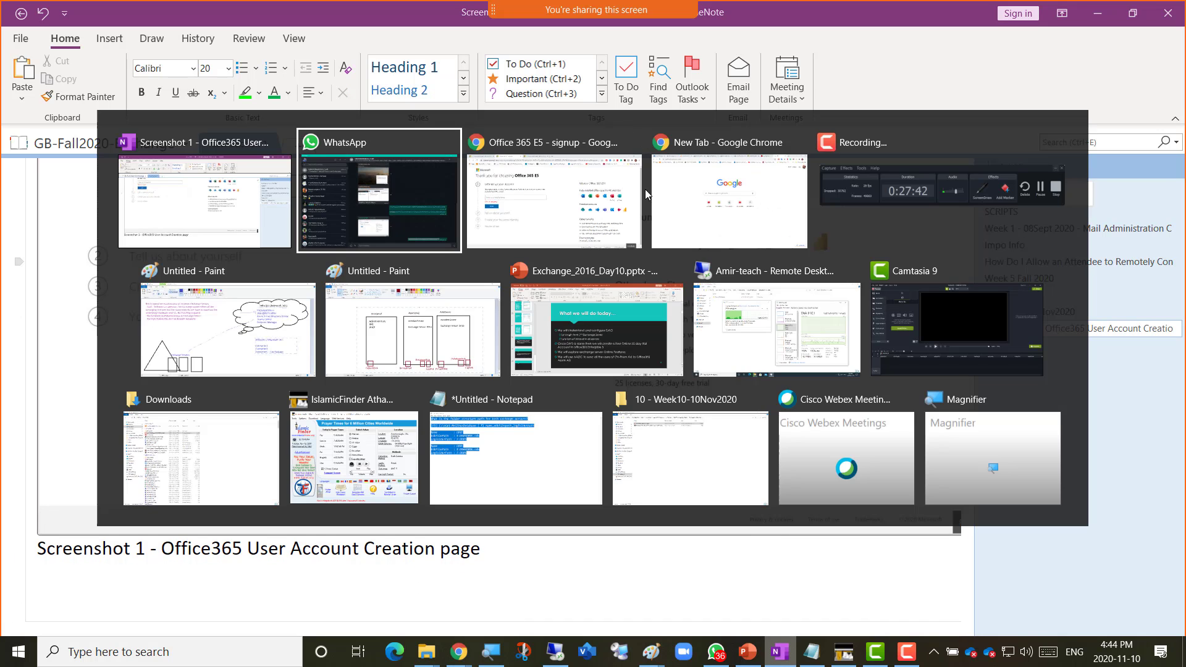
key("alt+Tab")
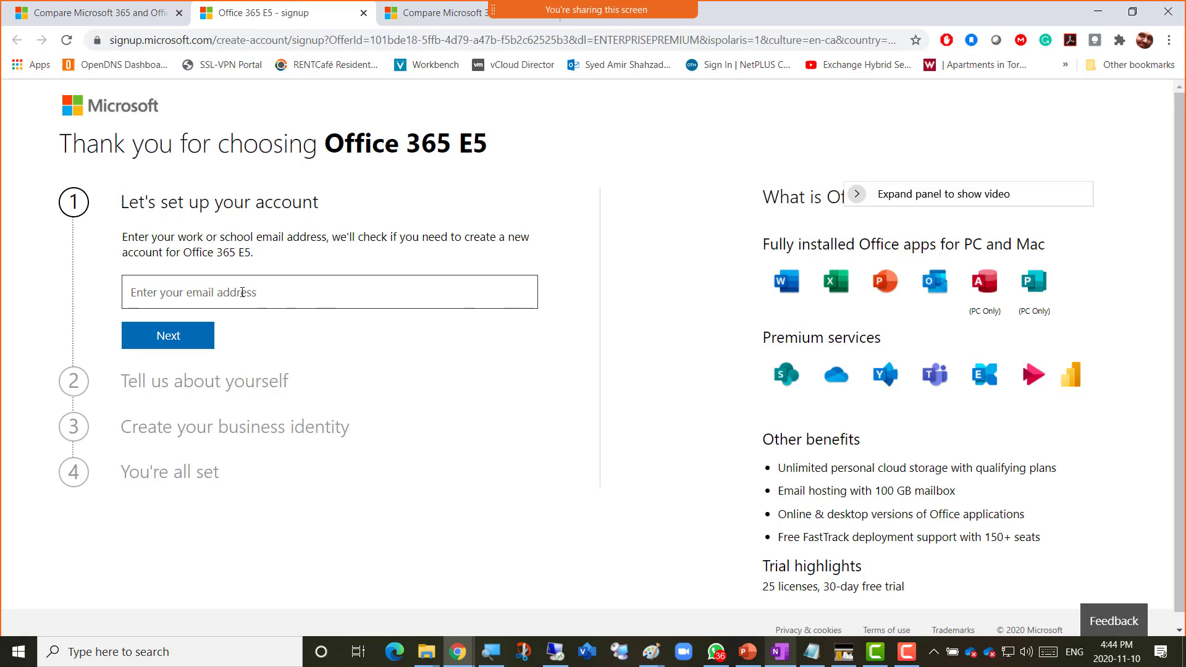
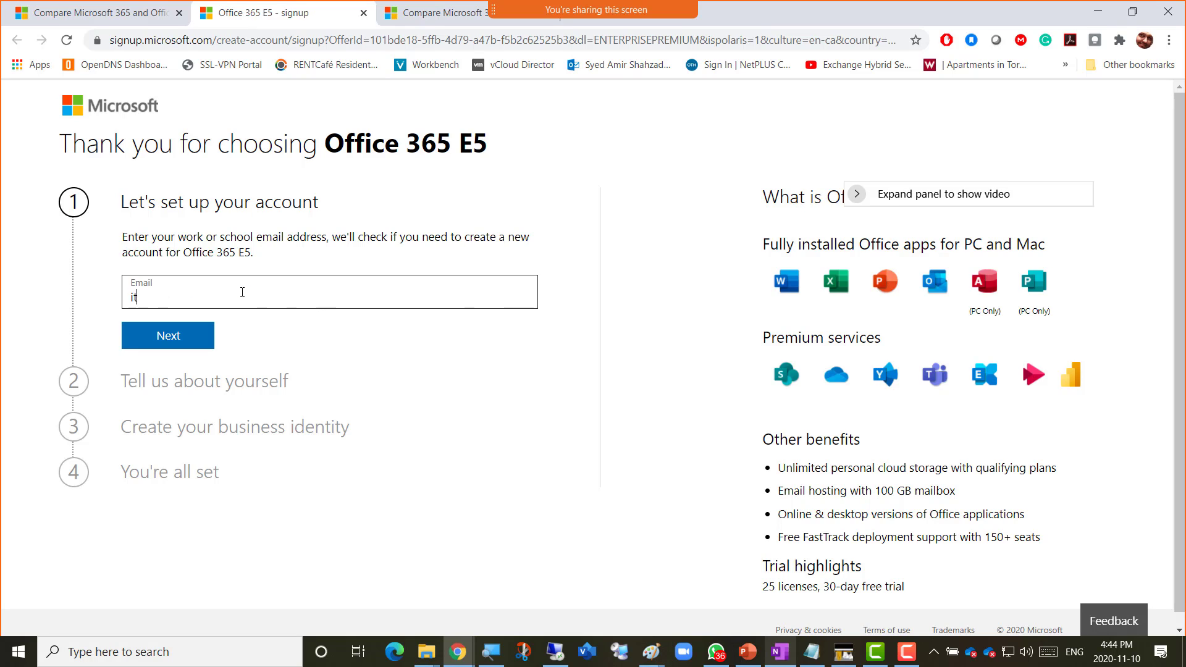
left_click(171, 346)
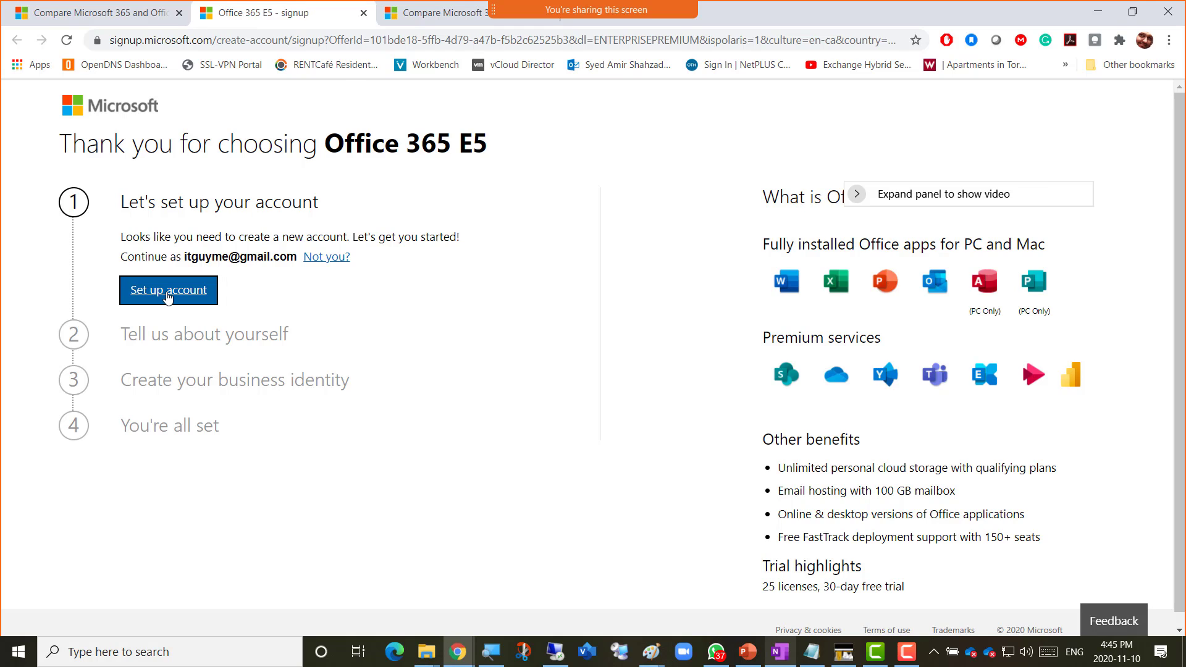
left_click(166, 298)
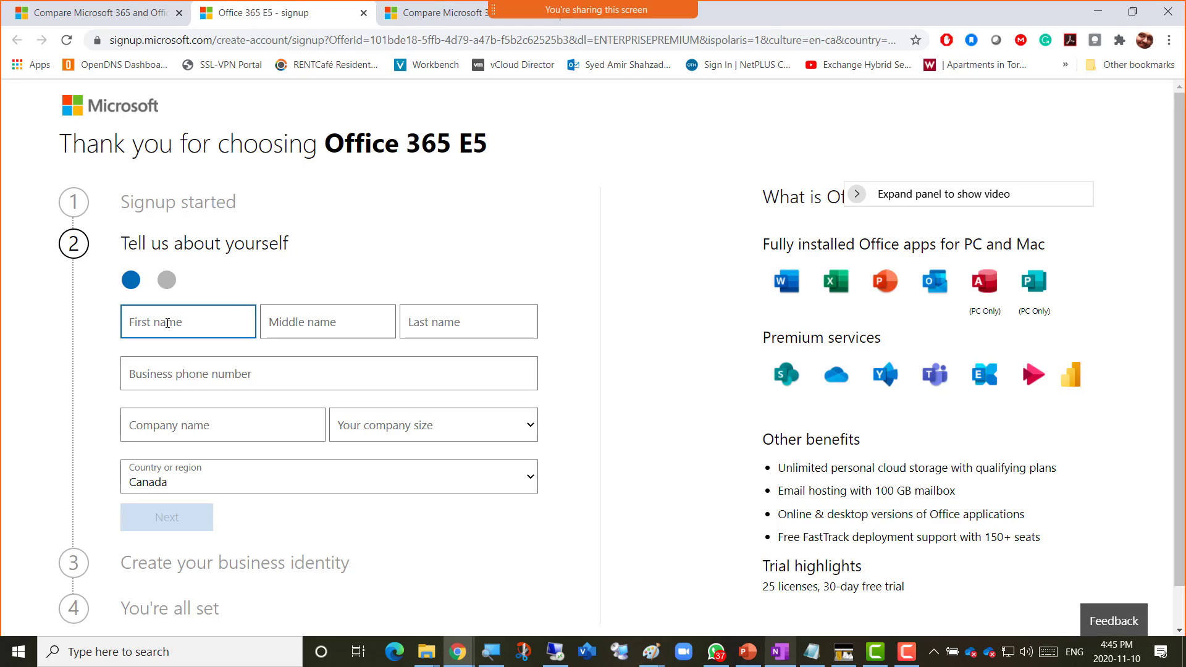
- Fill in the subscriber's first, middle and last name and the business phone number
key("Tab")
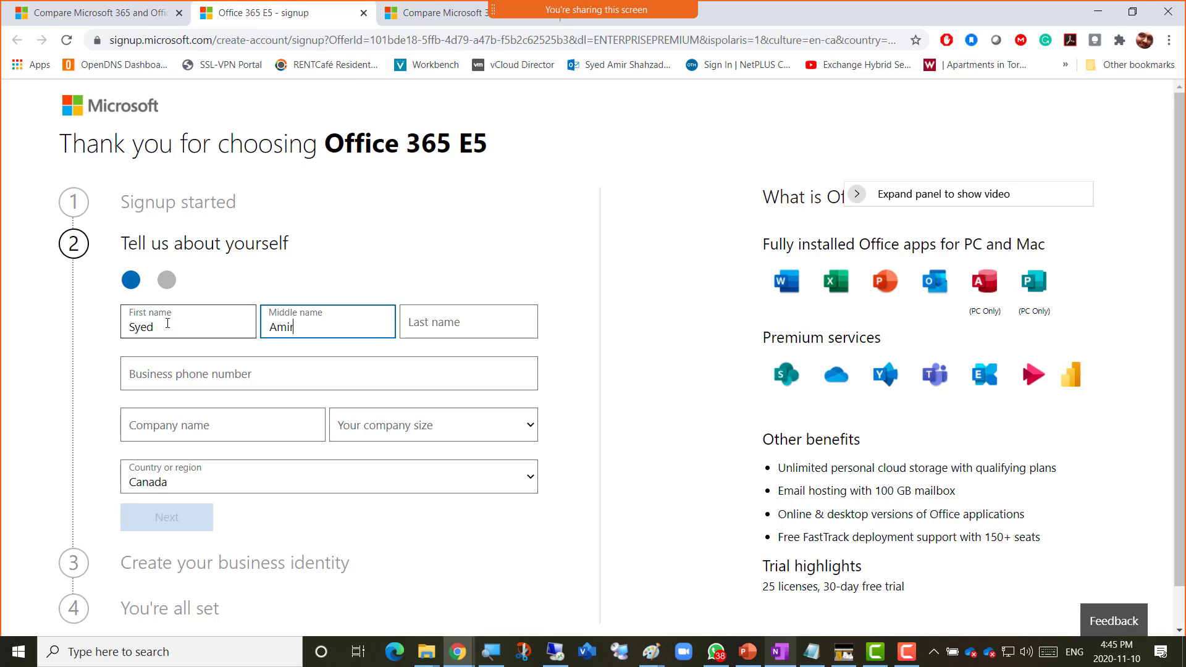
key("Tab")
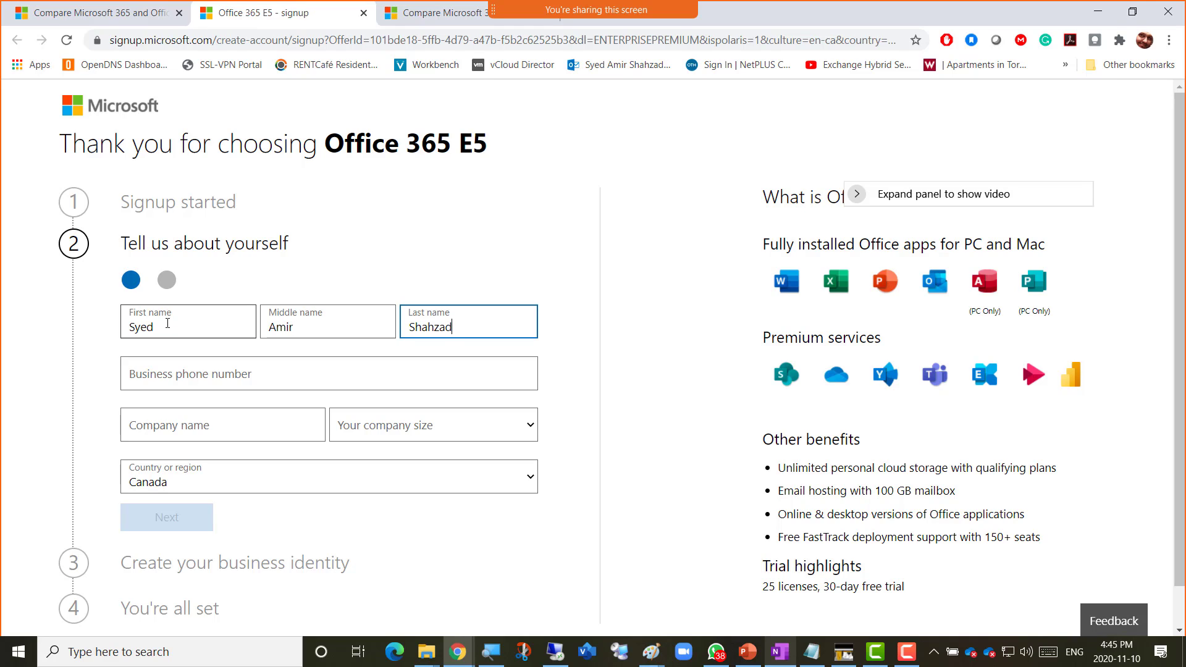
key("Tab")
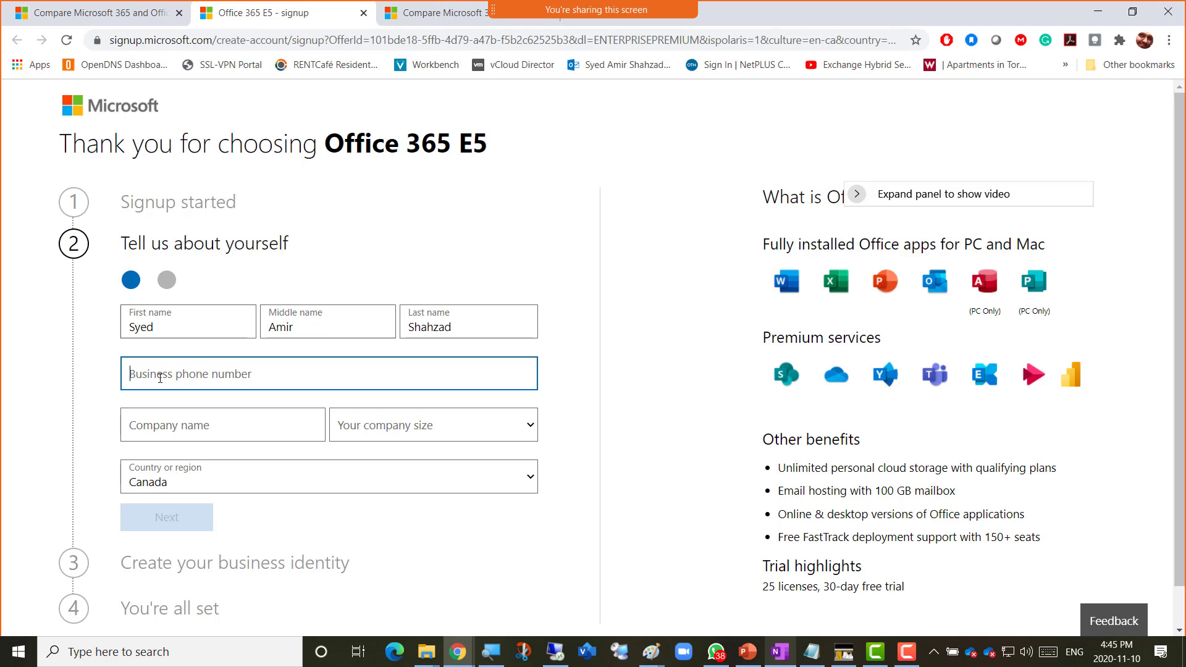
key("Num_Lock")
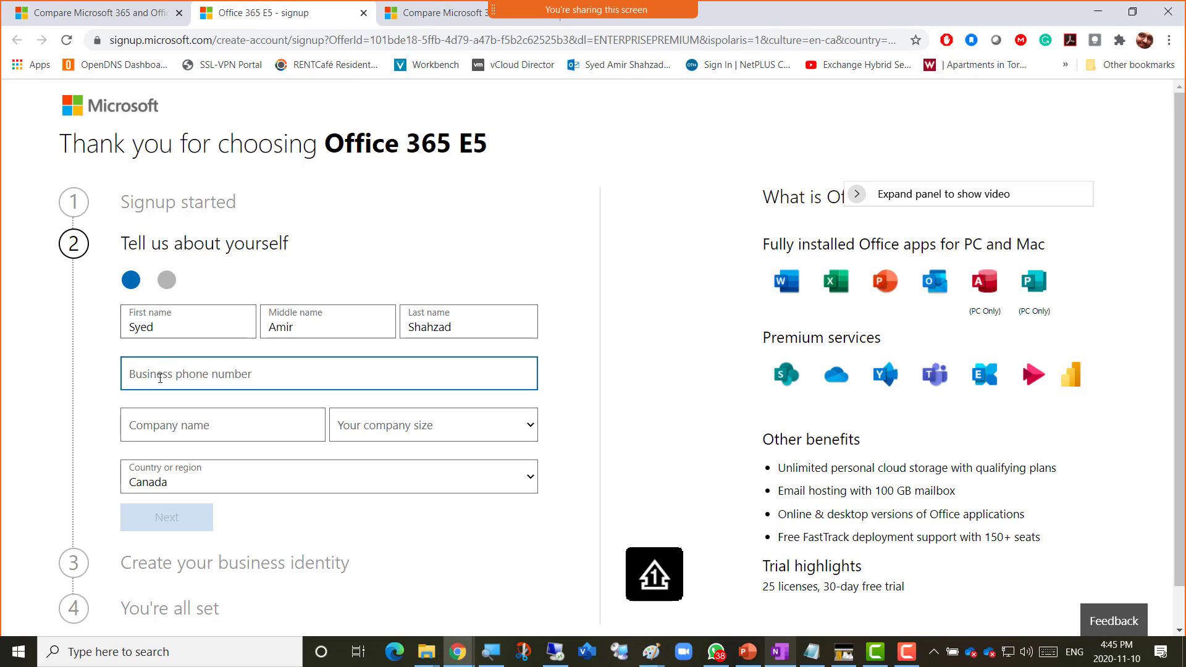
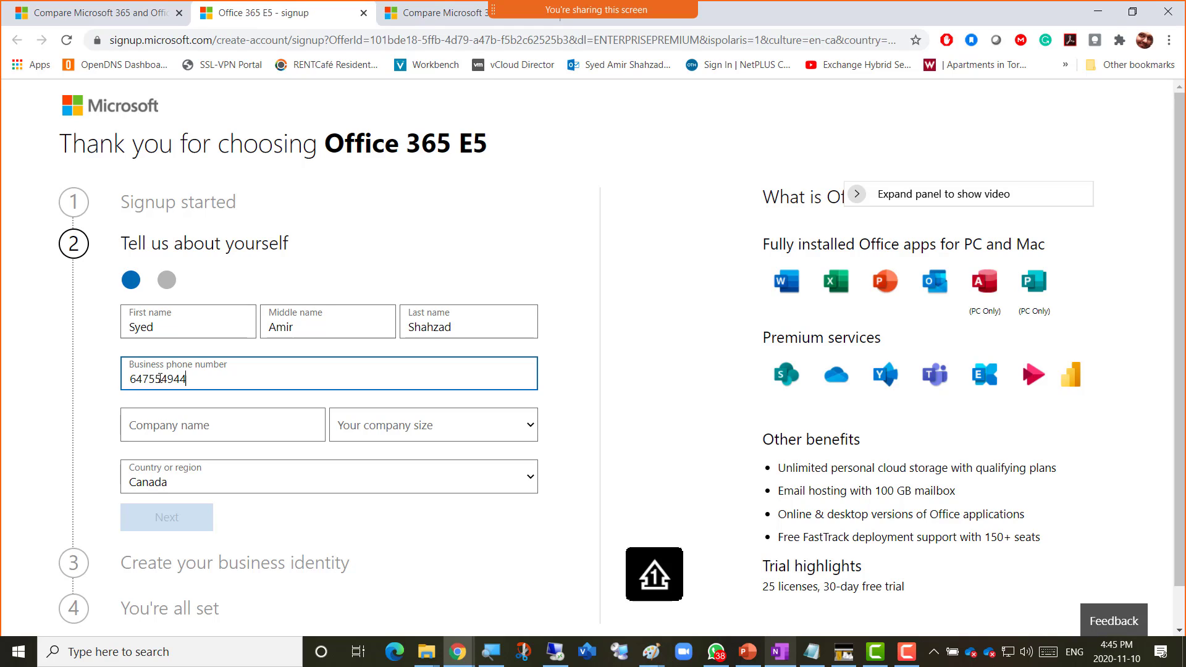
- Enter GeorgeBrown as the company name and set the company size to 50-249 people
left_click(202, 426)
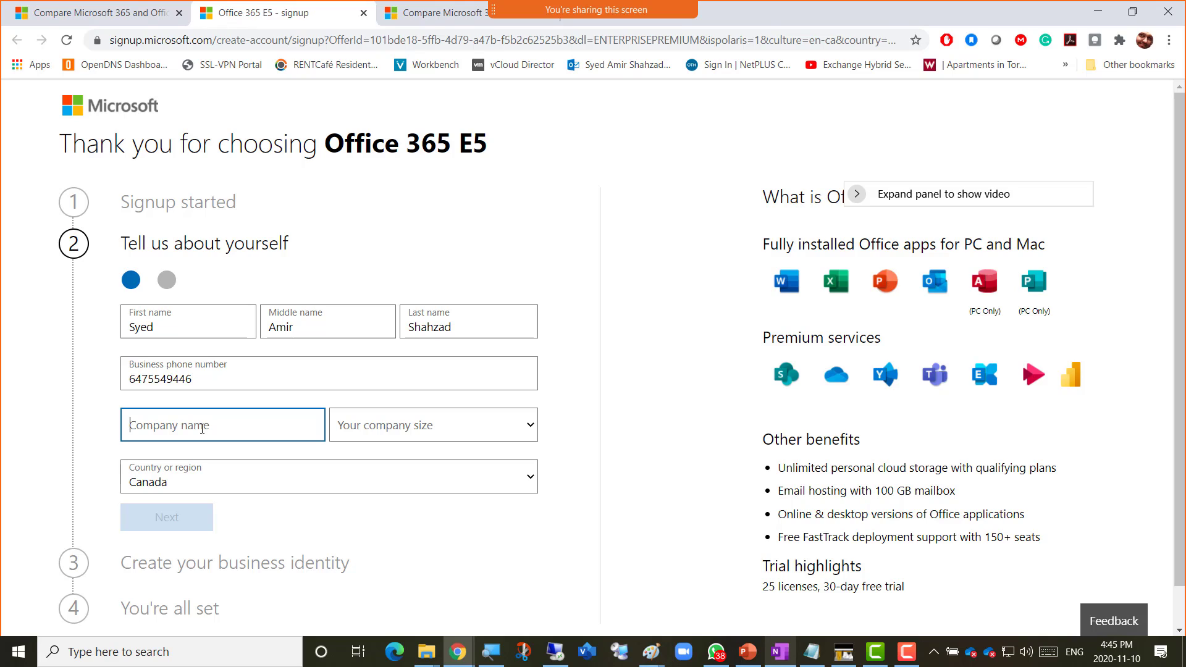
type("GeorgeBrown")
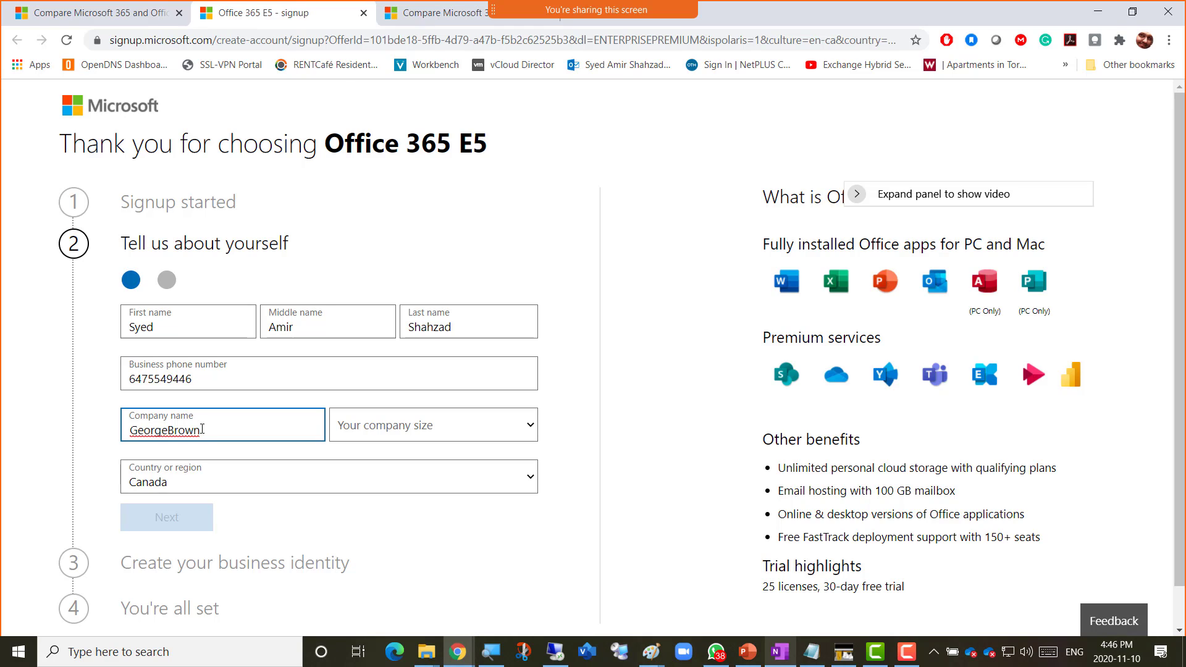
left_click(406, 431)
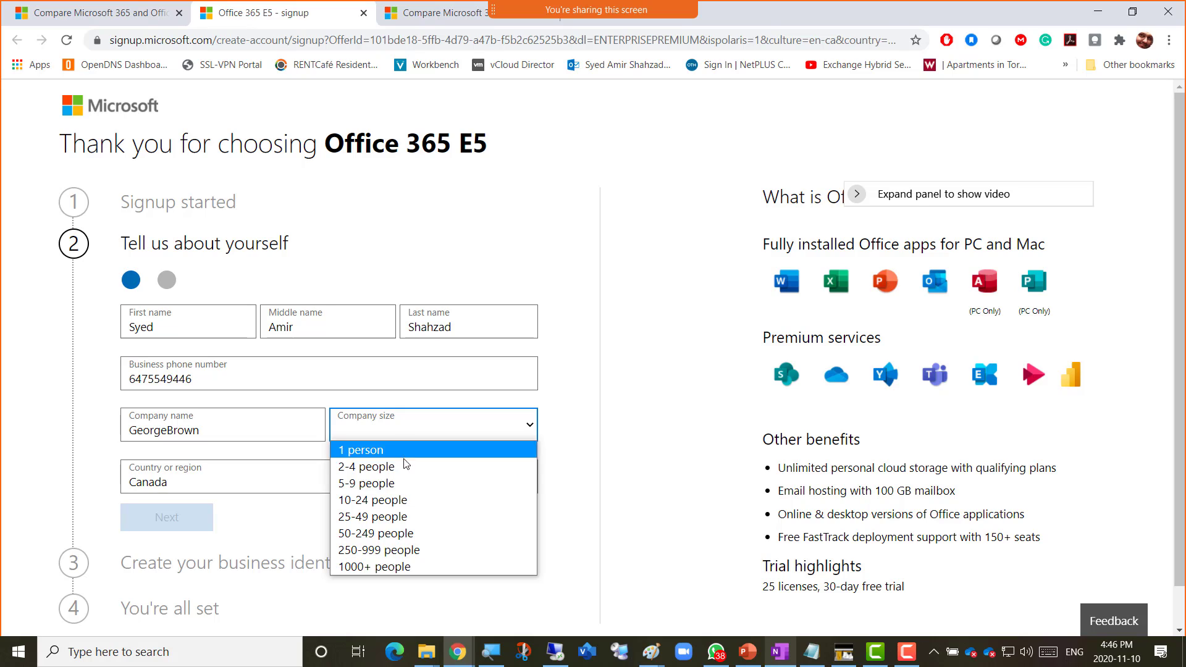
left_click(399, 538)
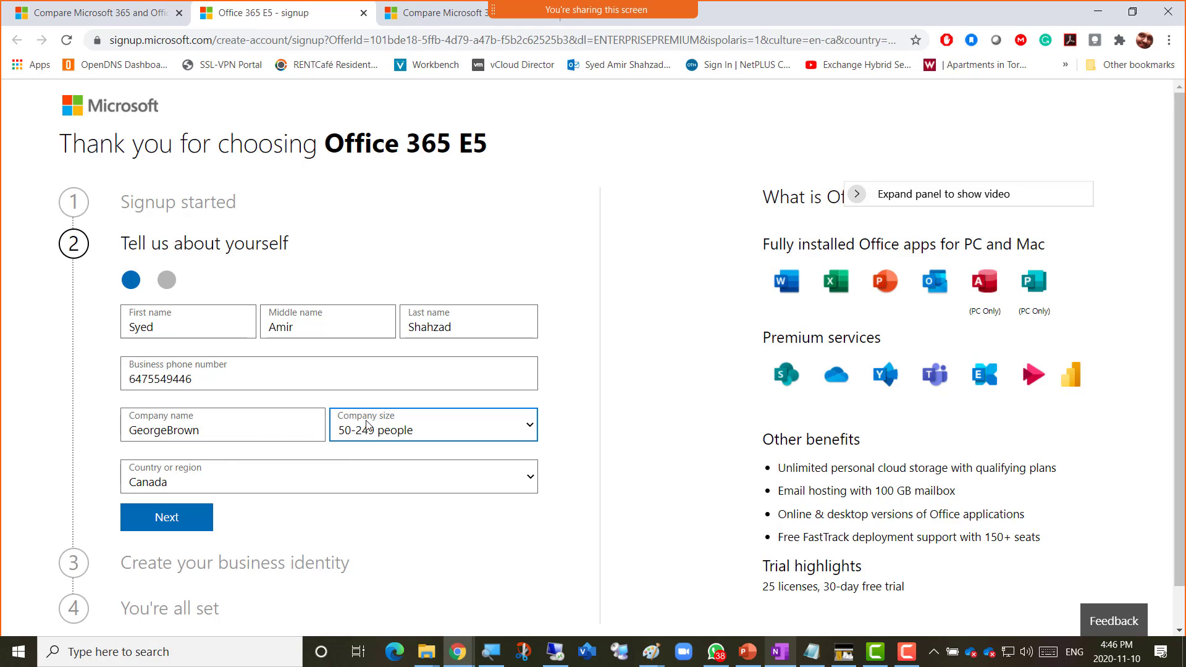
left_click(577, 476)
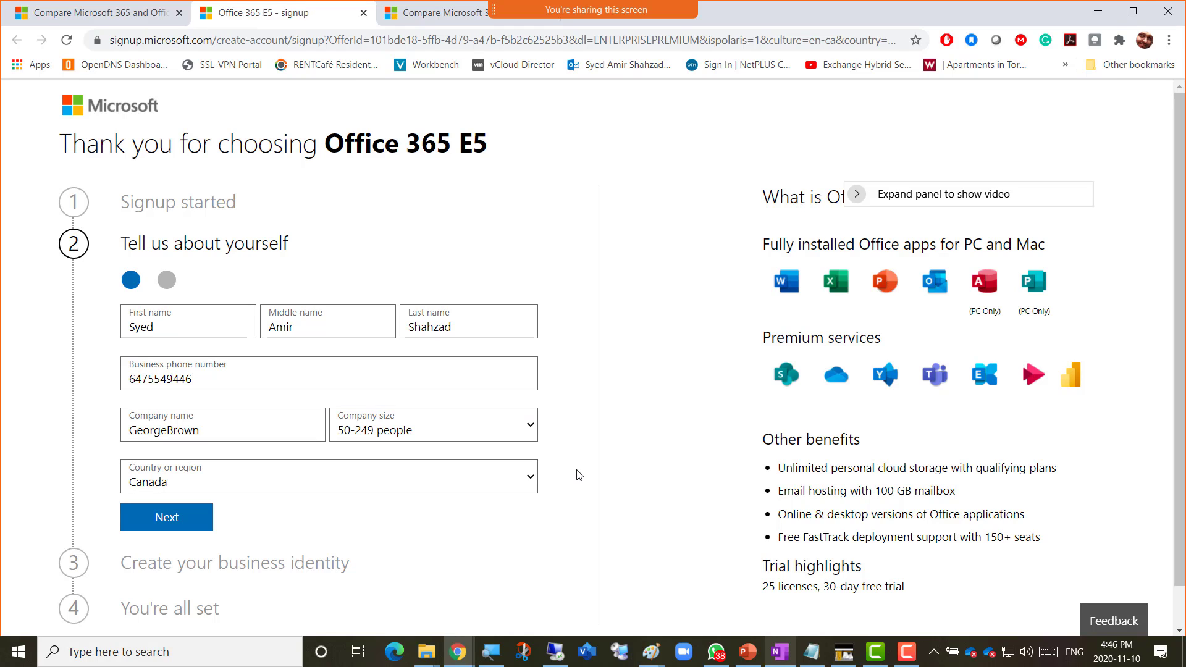
- Submit the personal details and request a verification code by text message to the entered phone number
scroll(576, 476, "down", 2)
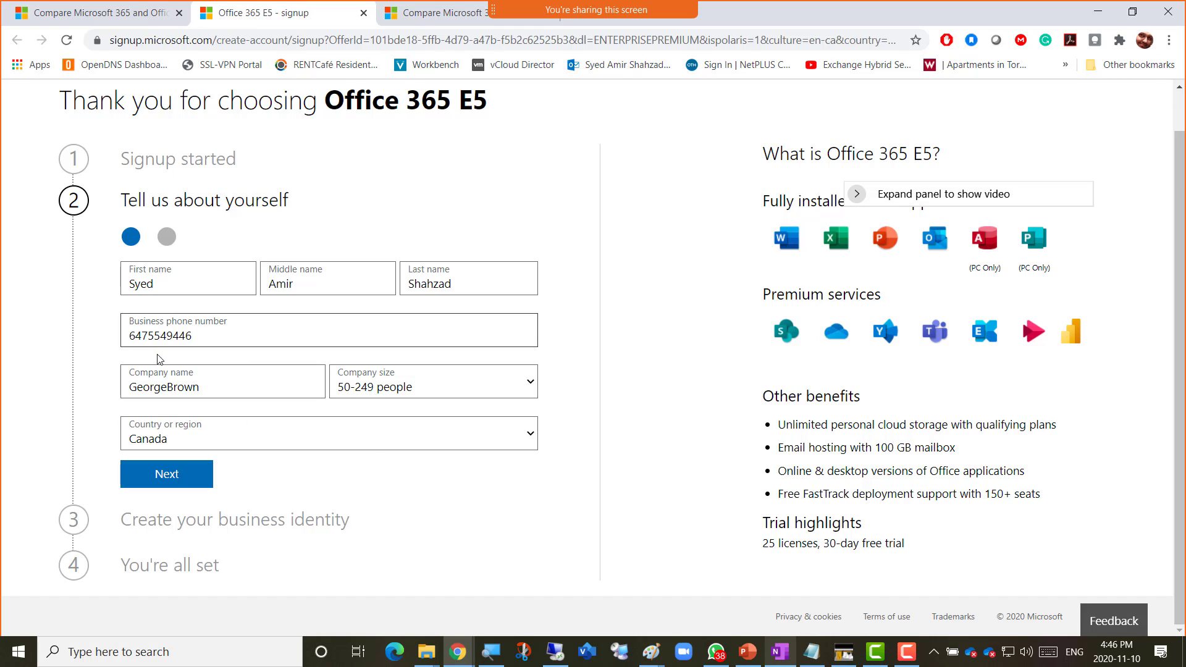
left_click_drag(193, 336, 127, 337)
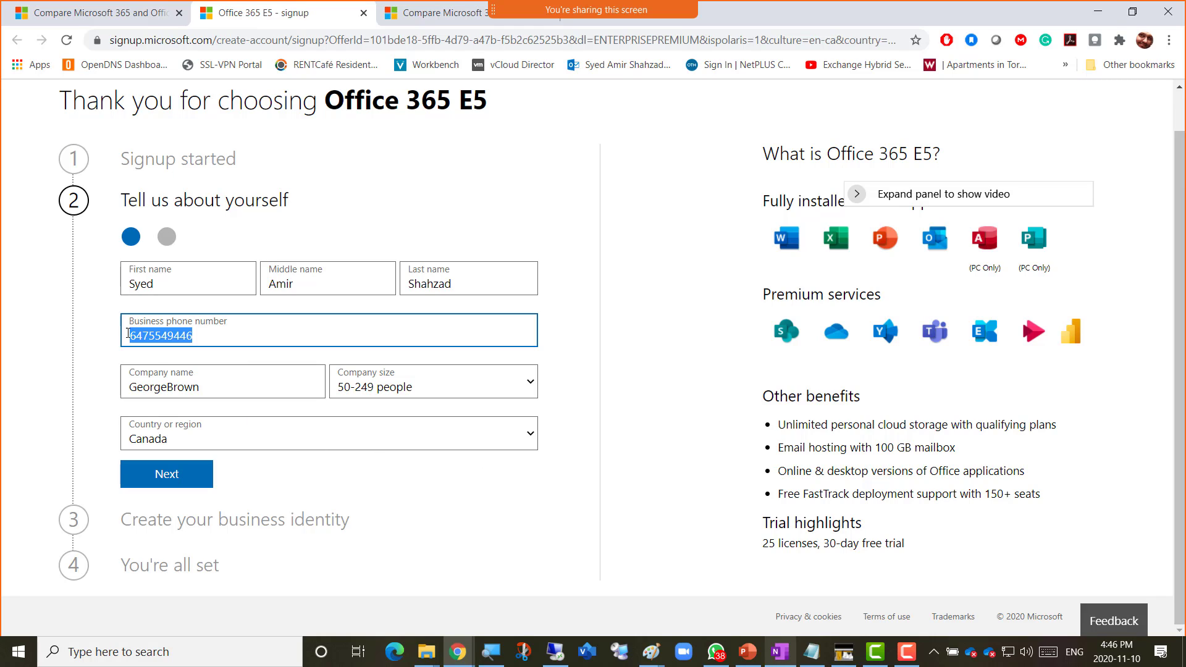
left_click(167, 481)
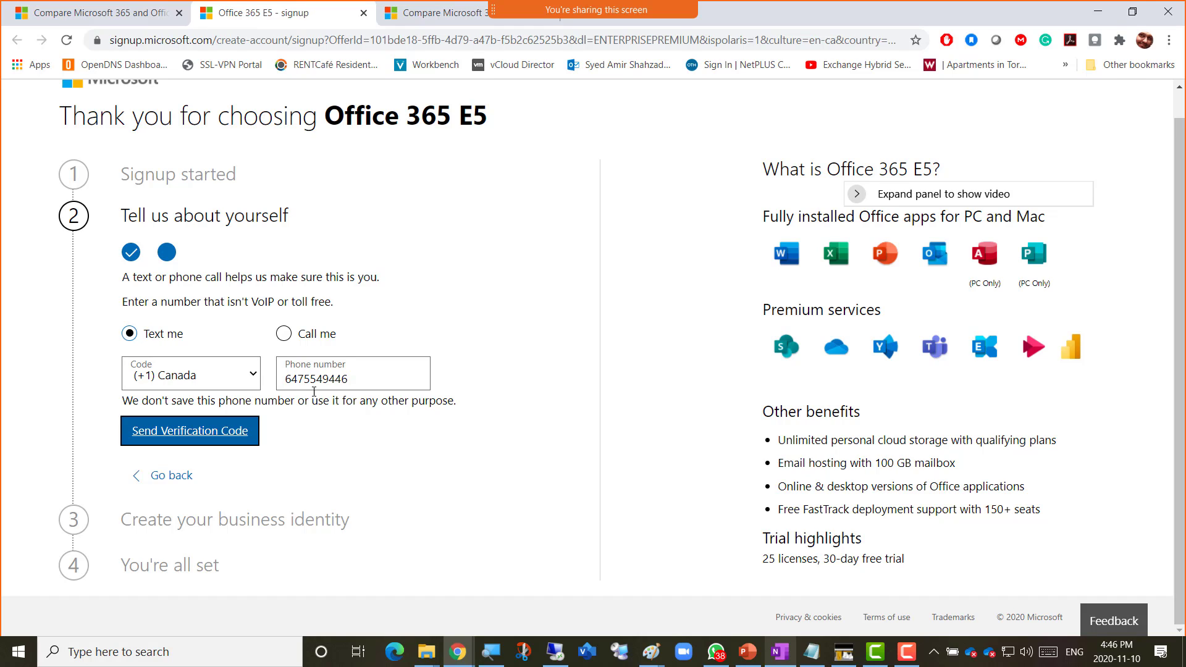
left_click(181, 435)
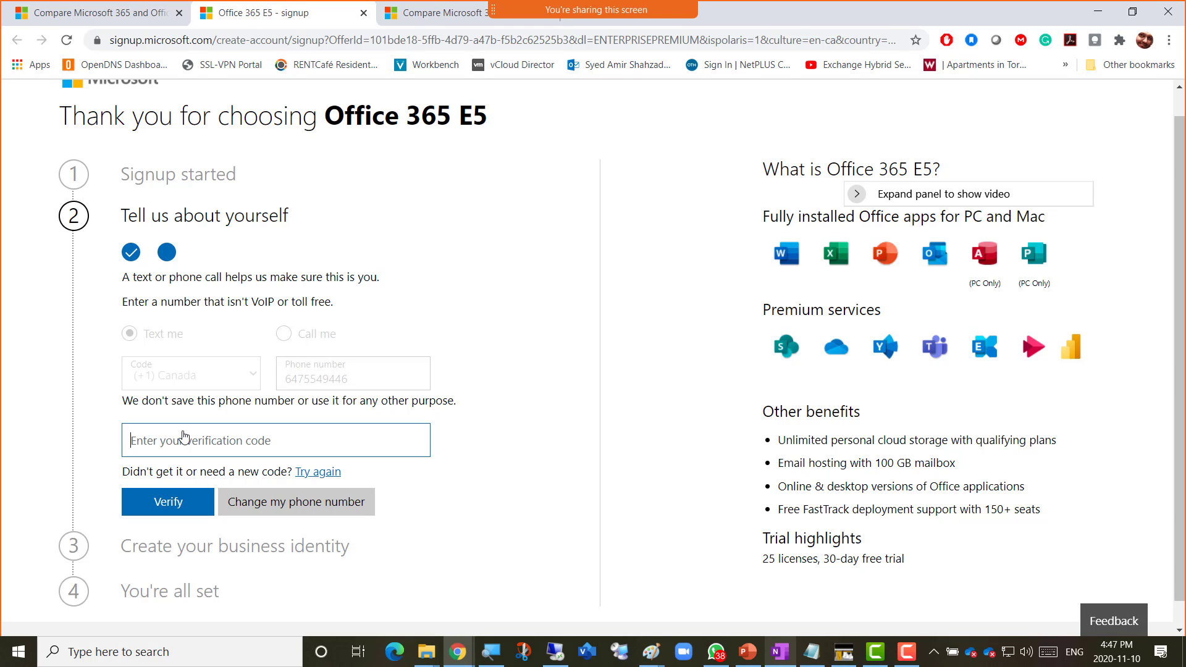
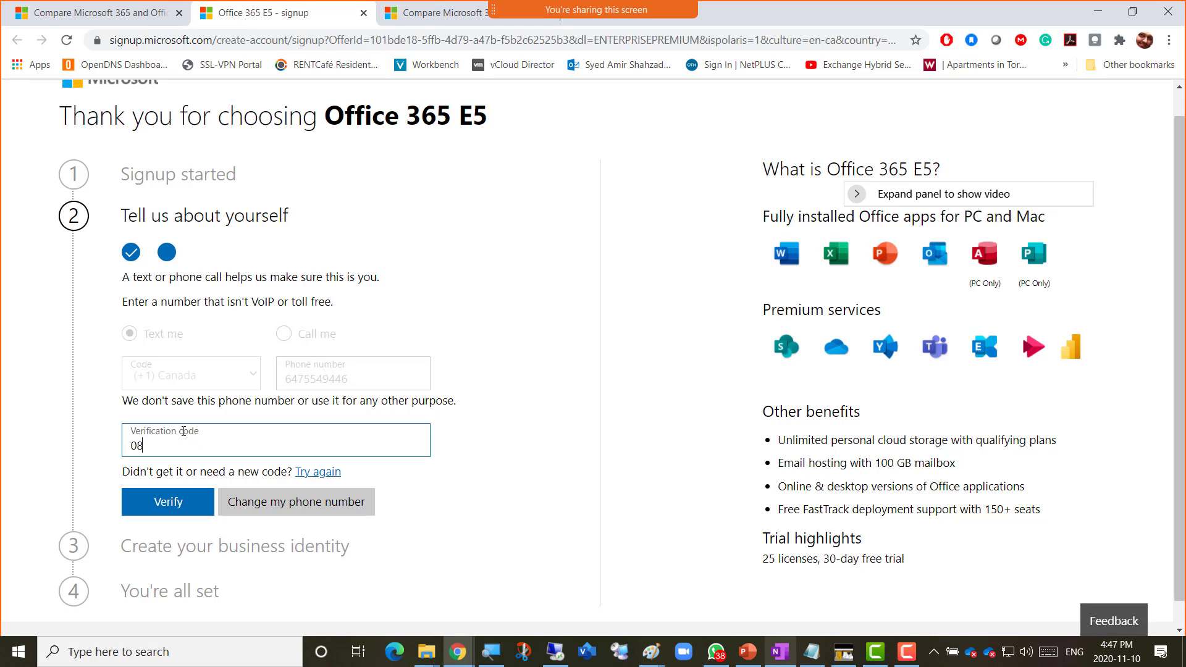
- Enter the received verification code and verify the phone number
left_click(178, 510)
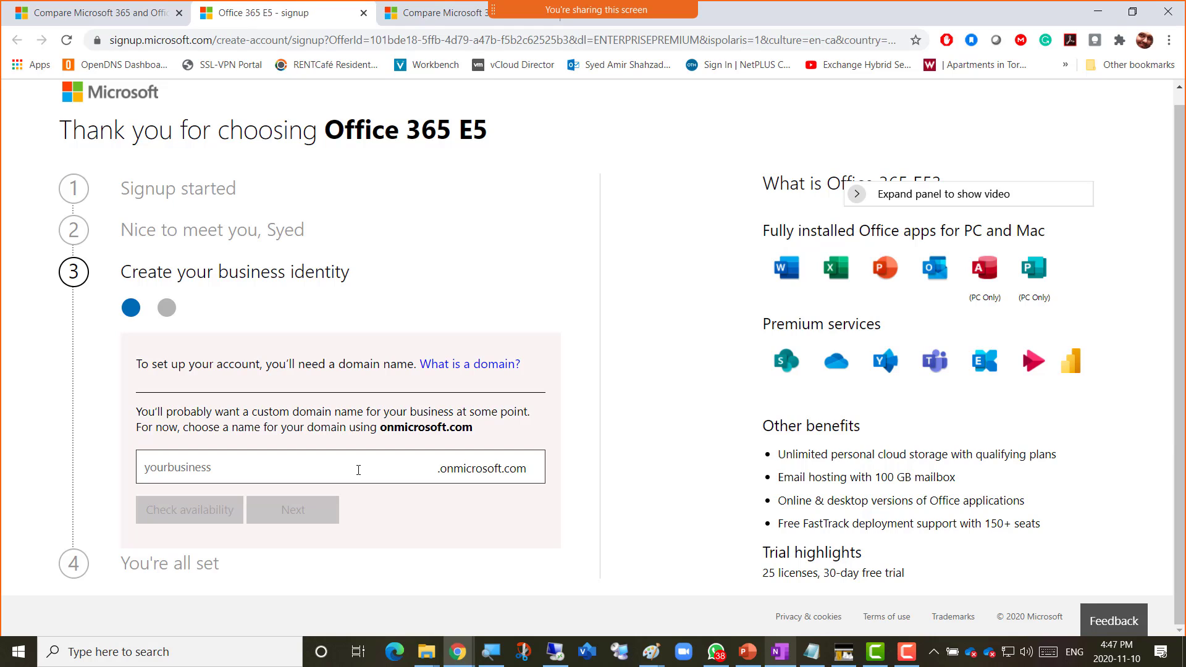
- Enter GBAmerFall2020 as the onmicrosoft.com domain name and check its availability
left_click(435, 469)
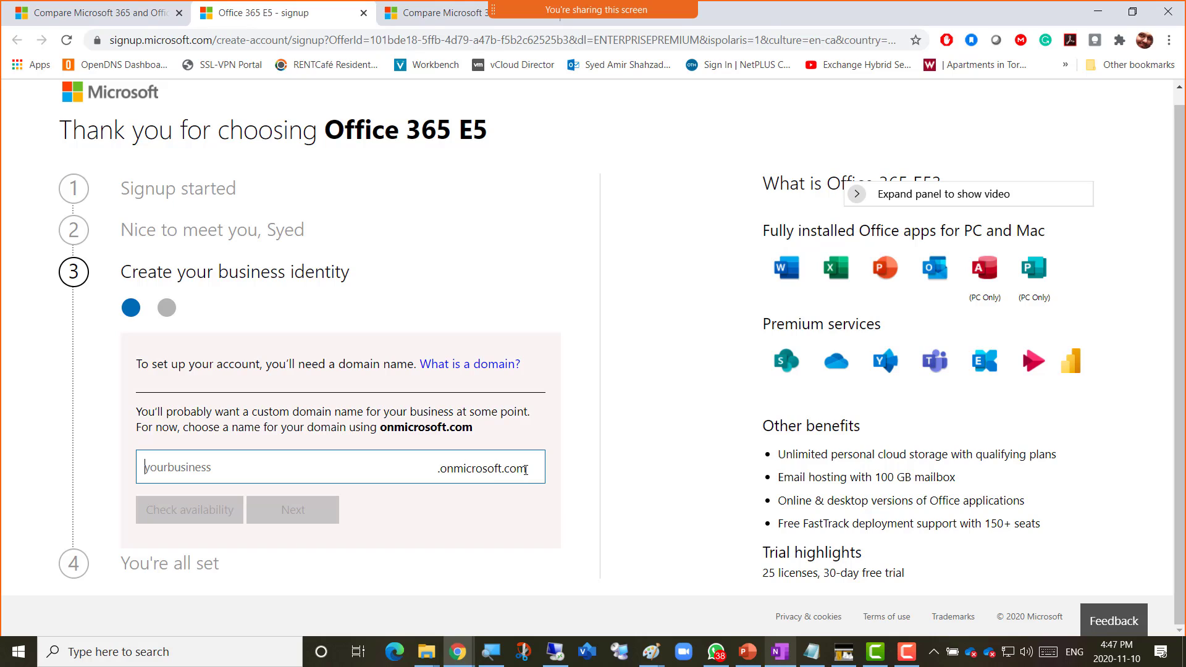
left_click_drag(525, 470, 432, 469)
left_click(164, 469)
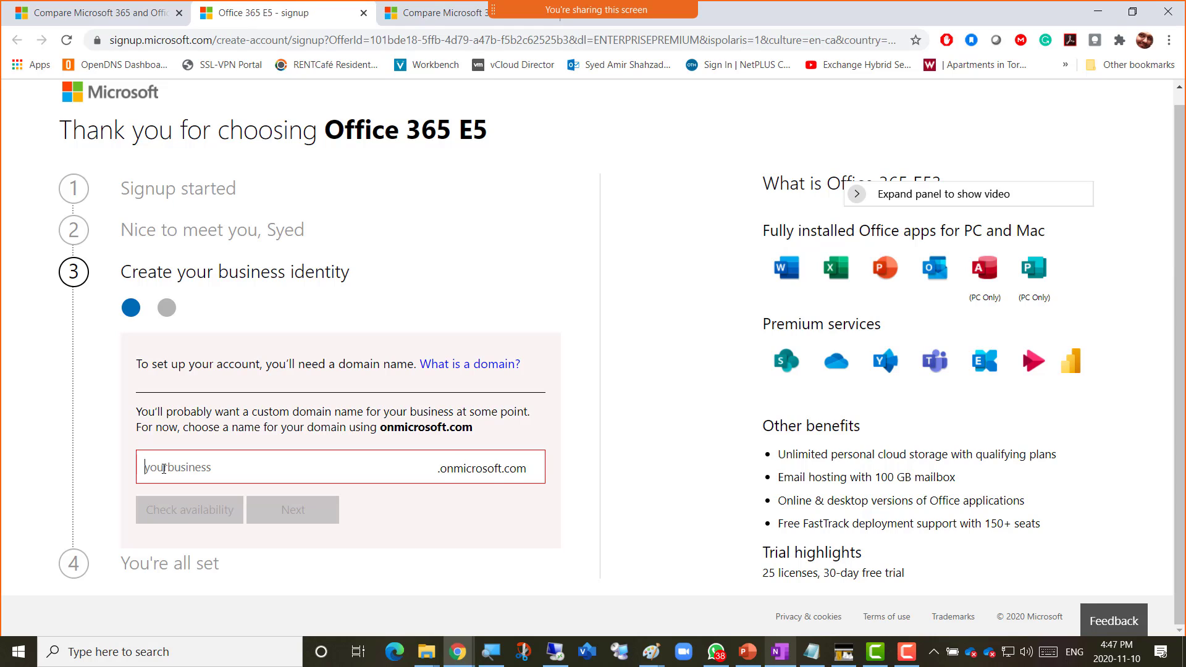
type("GB")
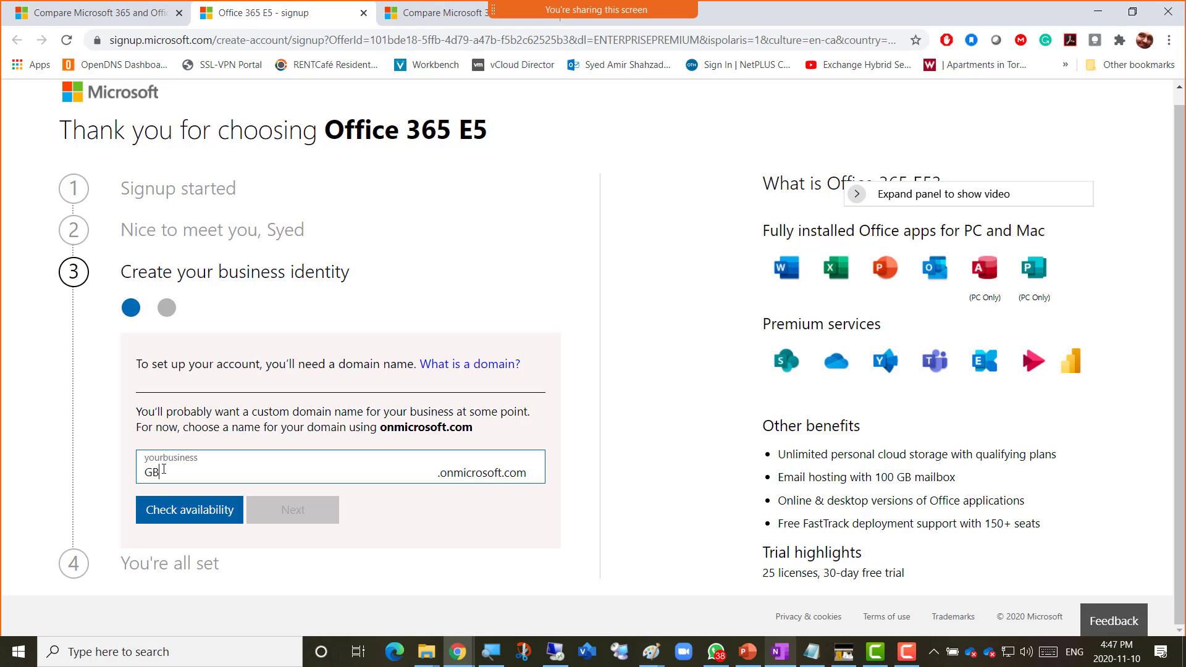
type("AmerFall220")
key("BackSpace")
key("BackSpace")
type("2020")
left_click(190, 519)
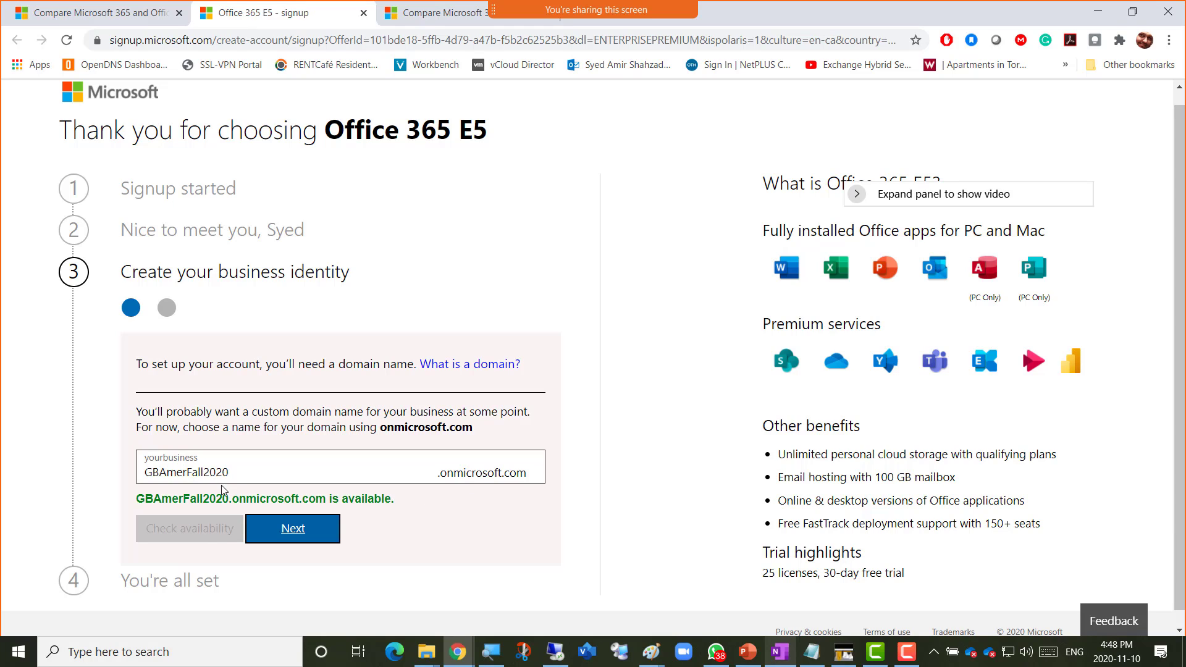
left_click(467, 512)
scroll(446, 504, "down", 1)
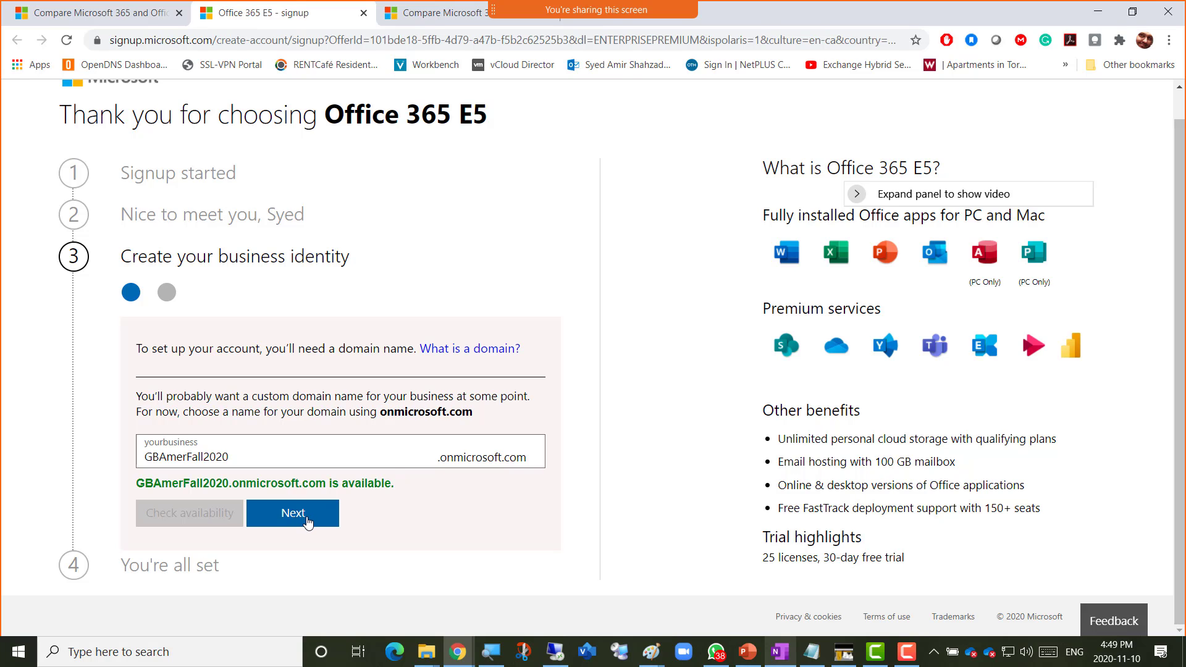
left_click(293, 513)
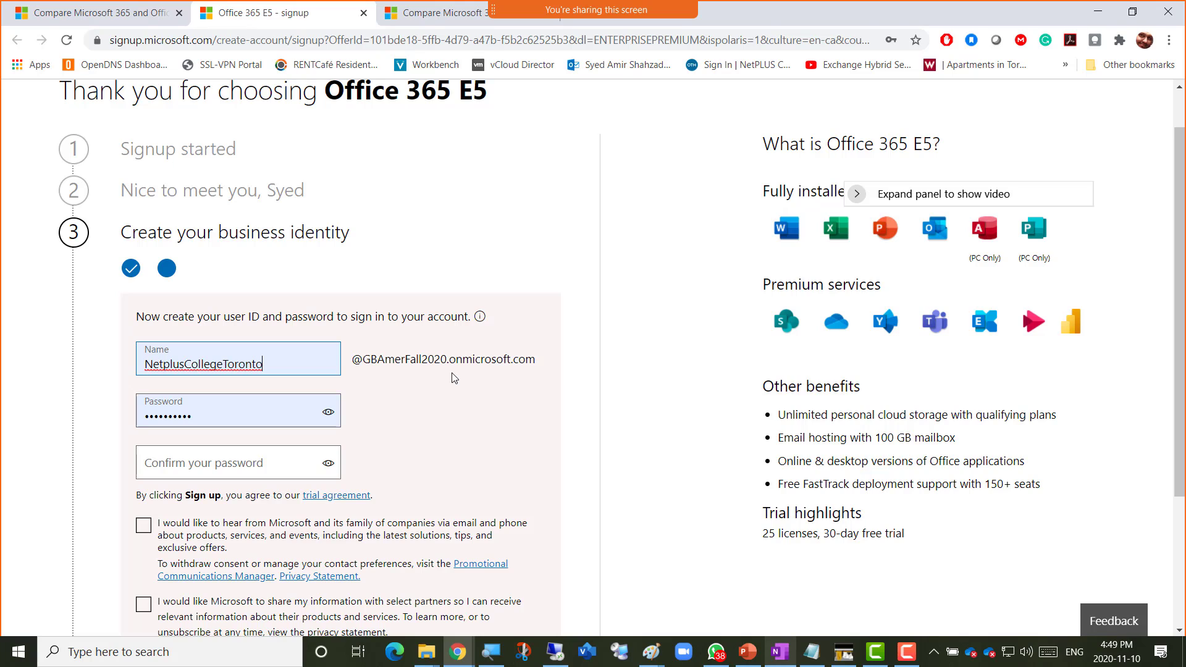
left_click_drag(265, 369, 144, 370)
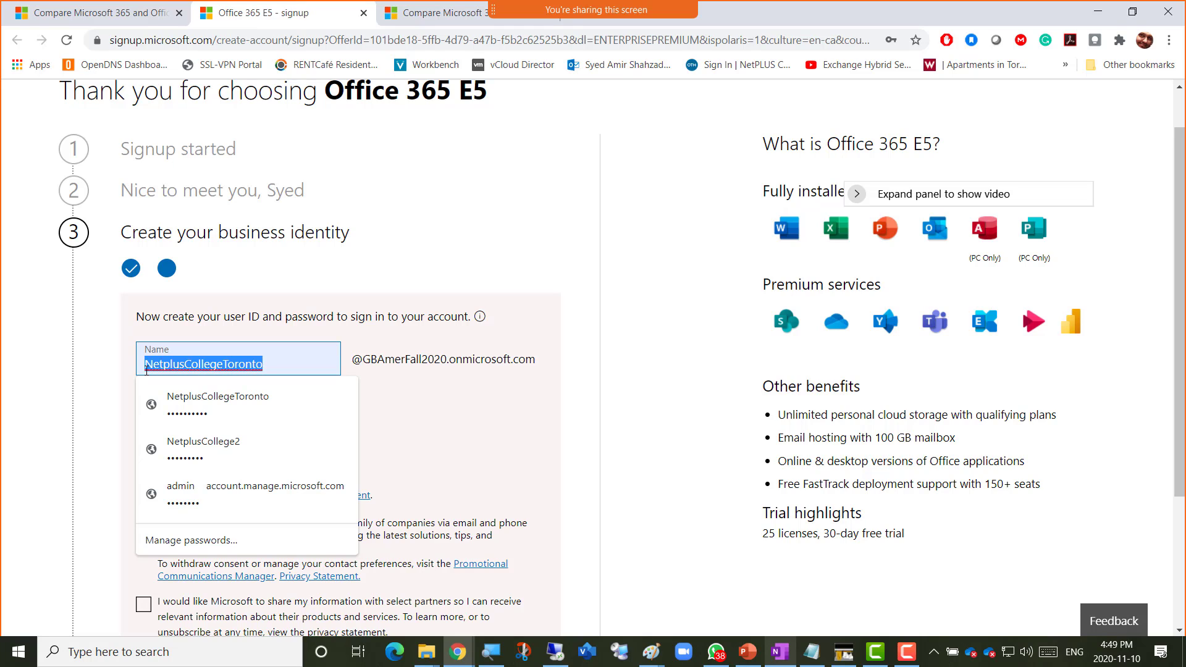
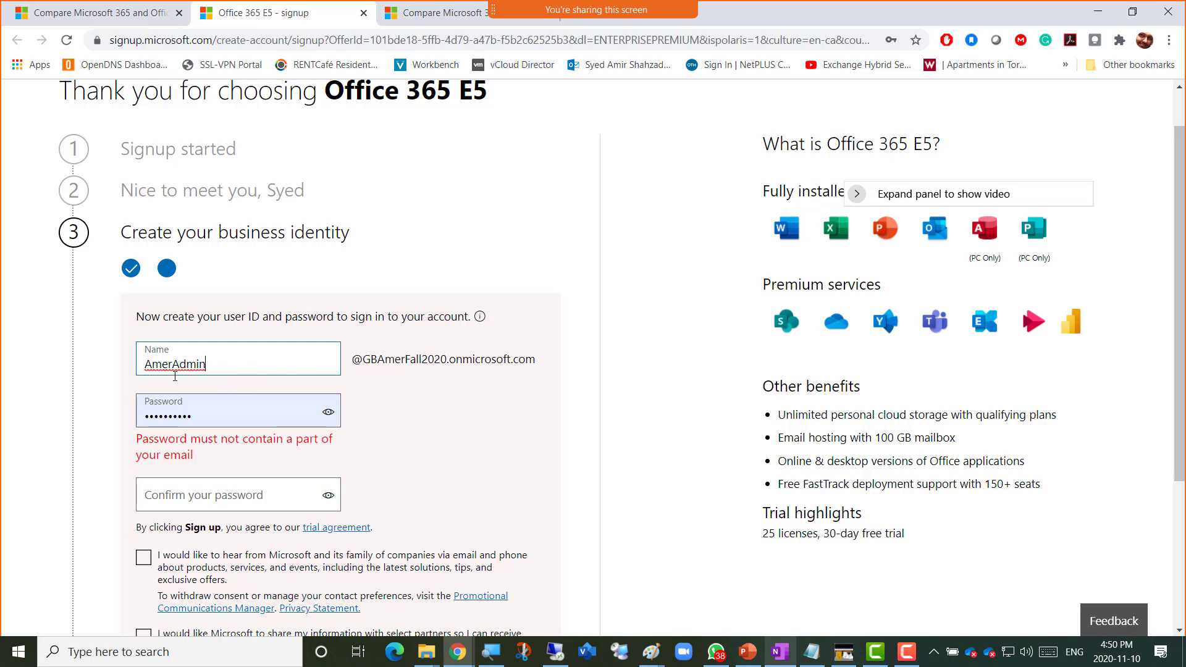
- Replace the prefilled password with a new account password and reveal it to check the entry
left_click_drag(229, 419, 137, 423)
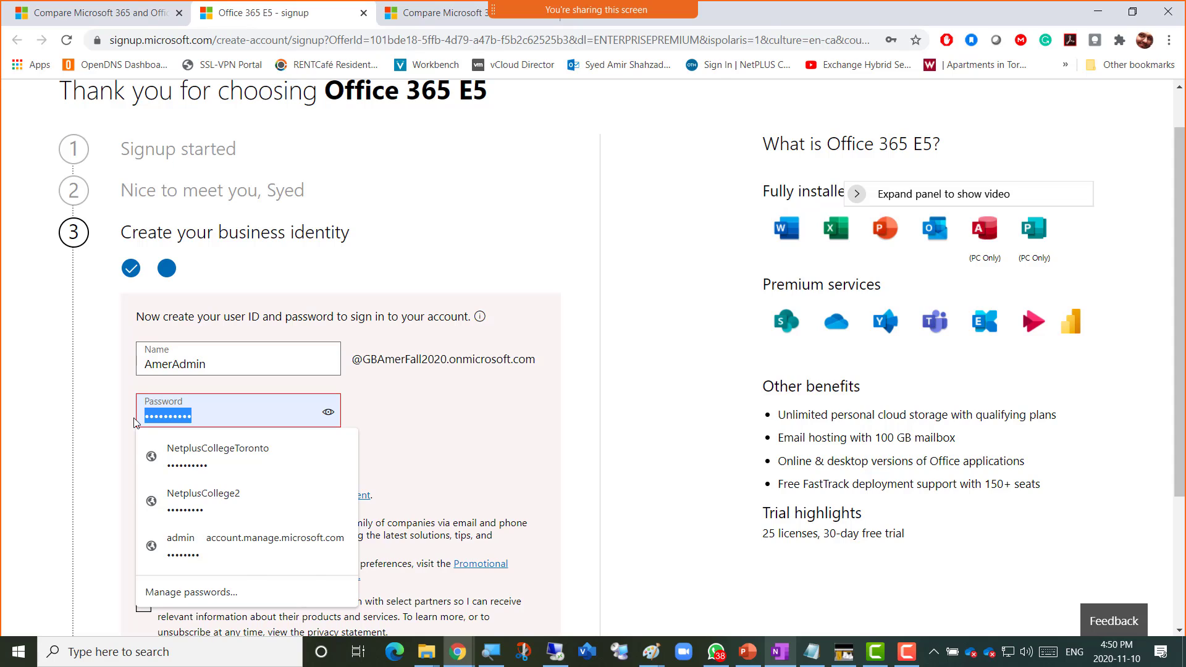
type("••••••")
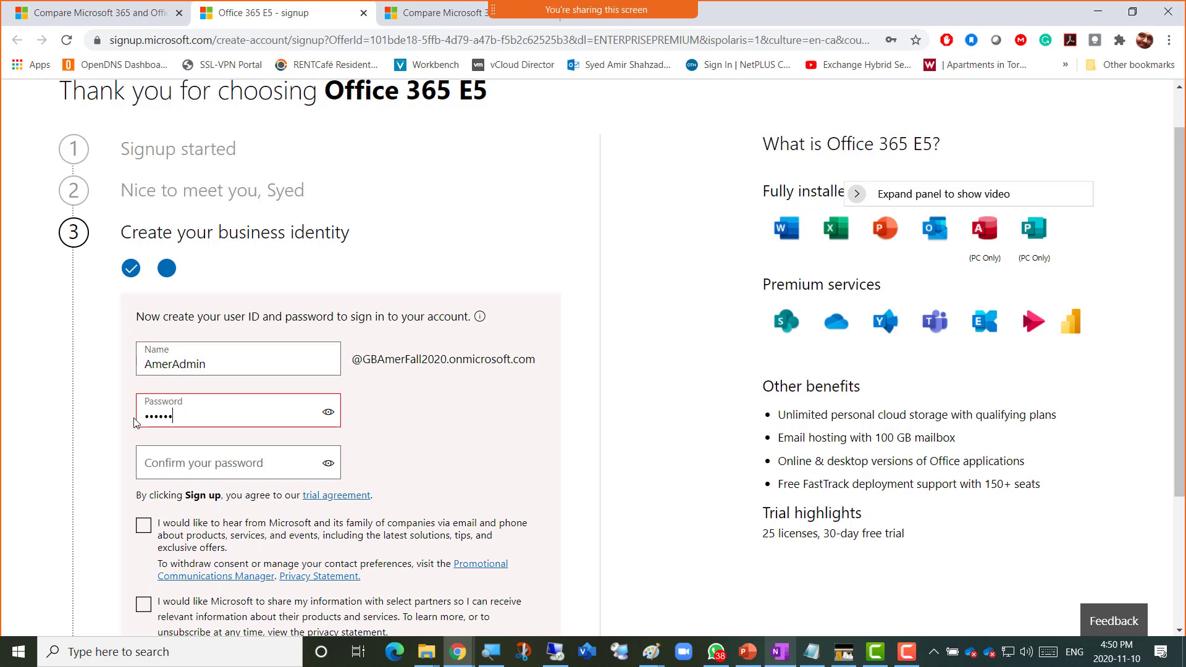
type("•••")
key("Tab")
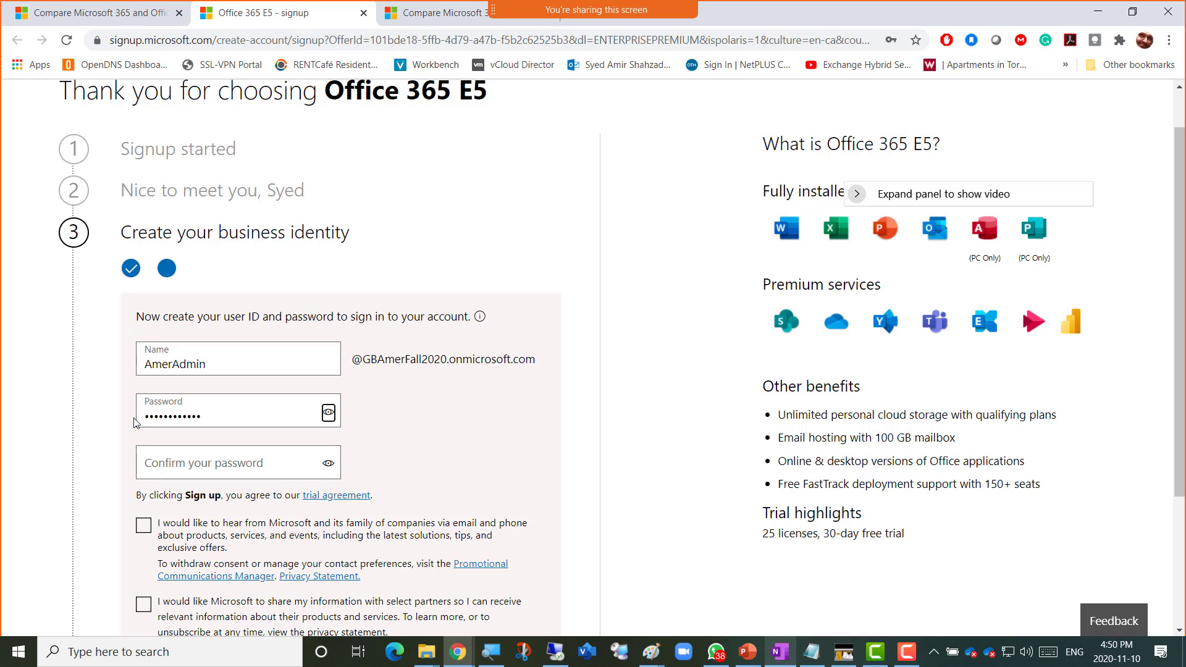
left_click(328, 413)
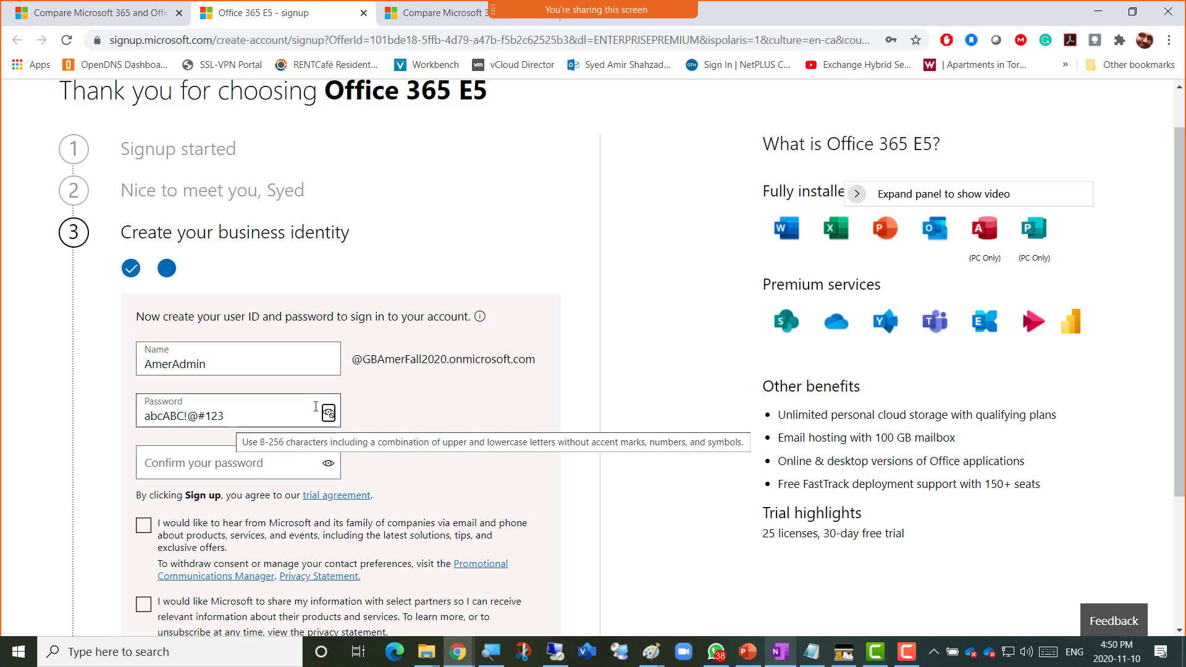
left_click_drag(364, 360, 447, 359)
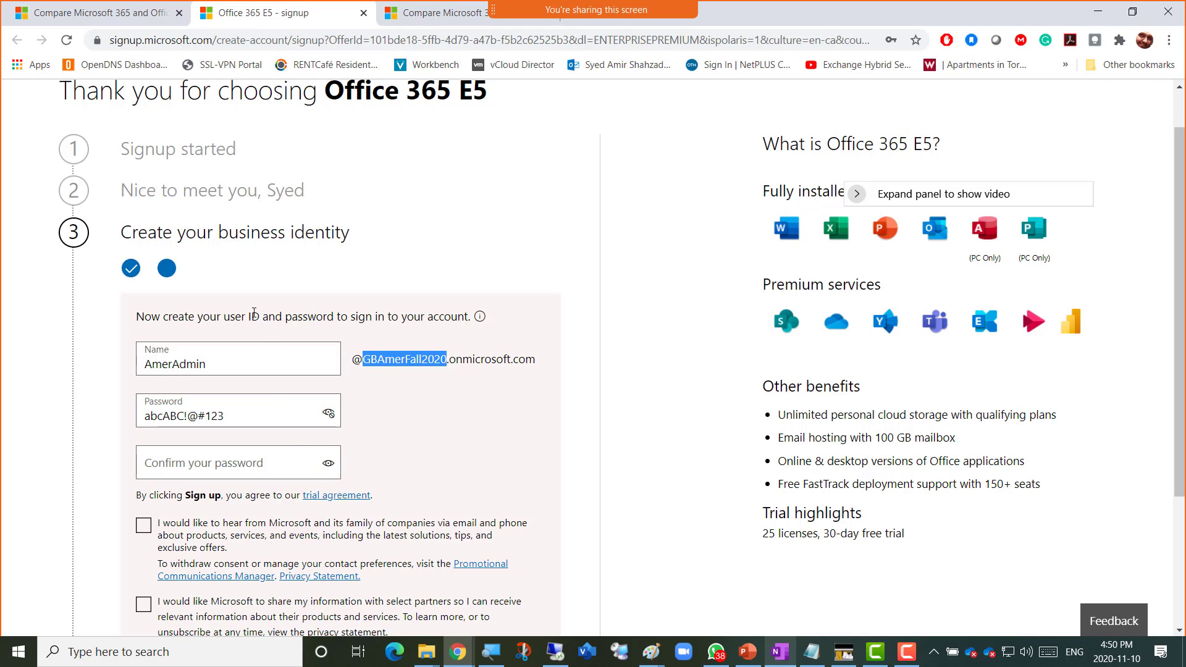
- Enter the account password again in the confirmation field and mask the revealed password
left_click(217, 462)
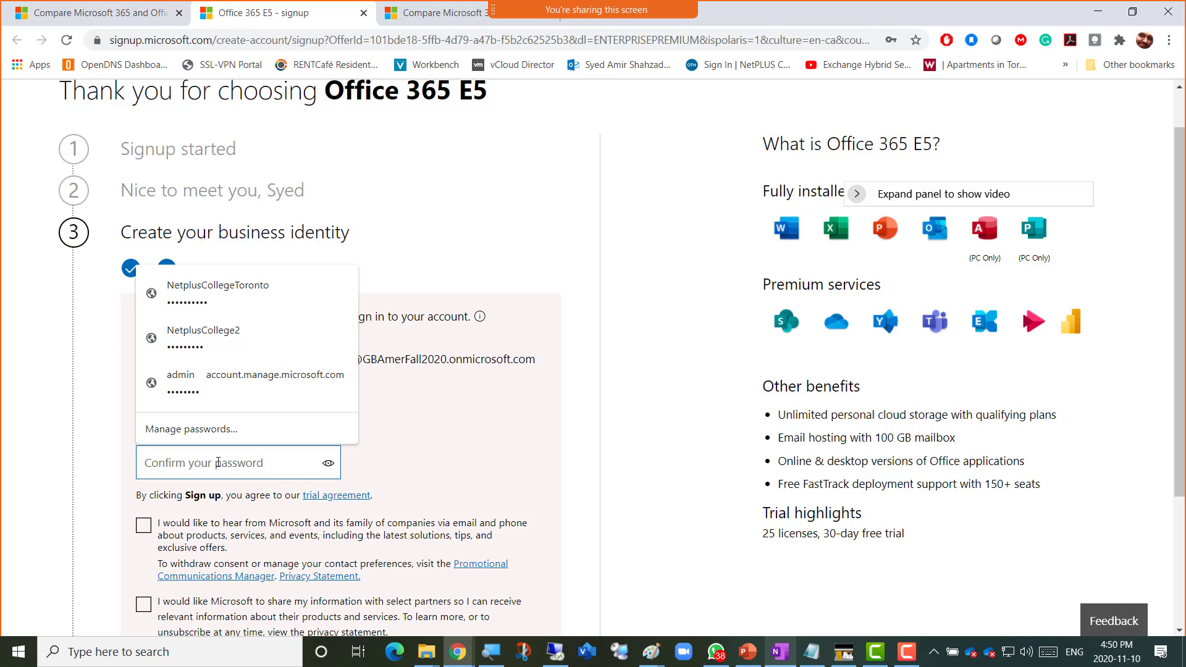
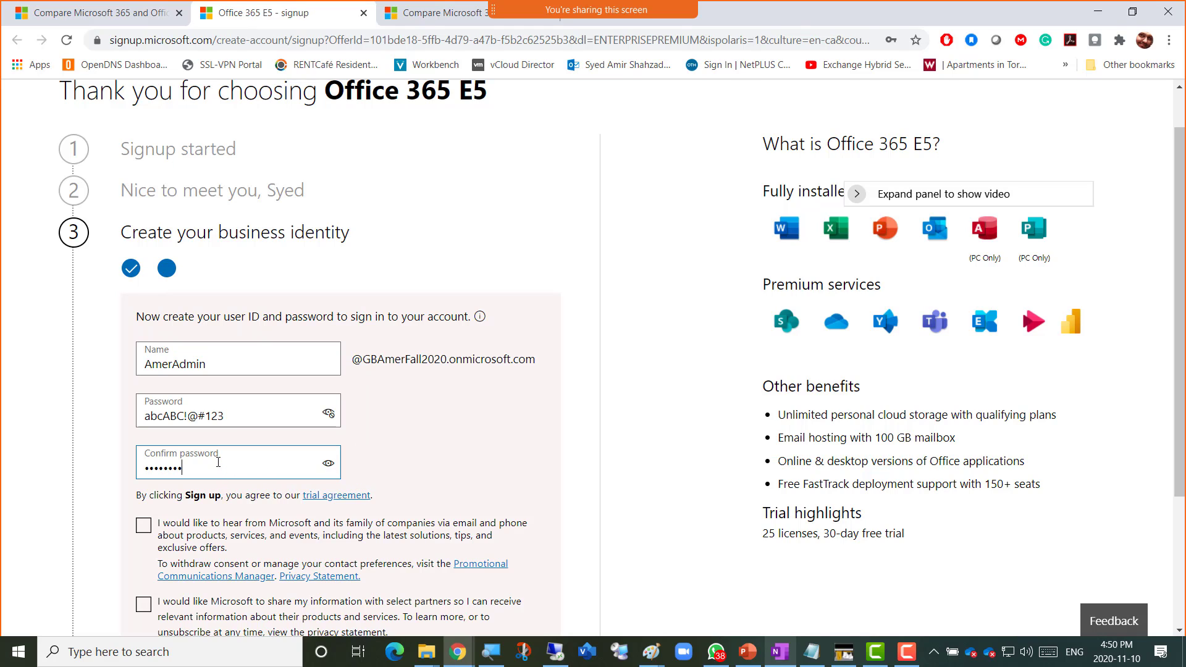
left_click(327, 412)
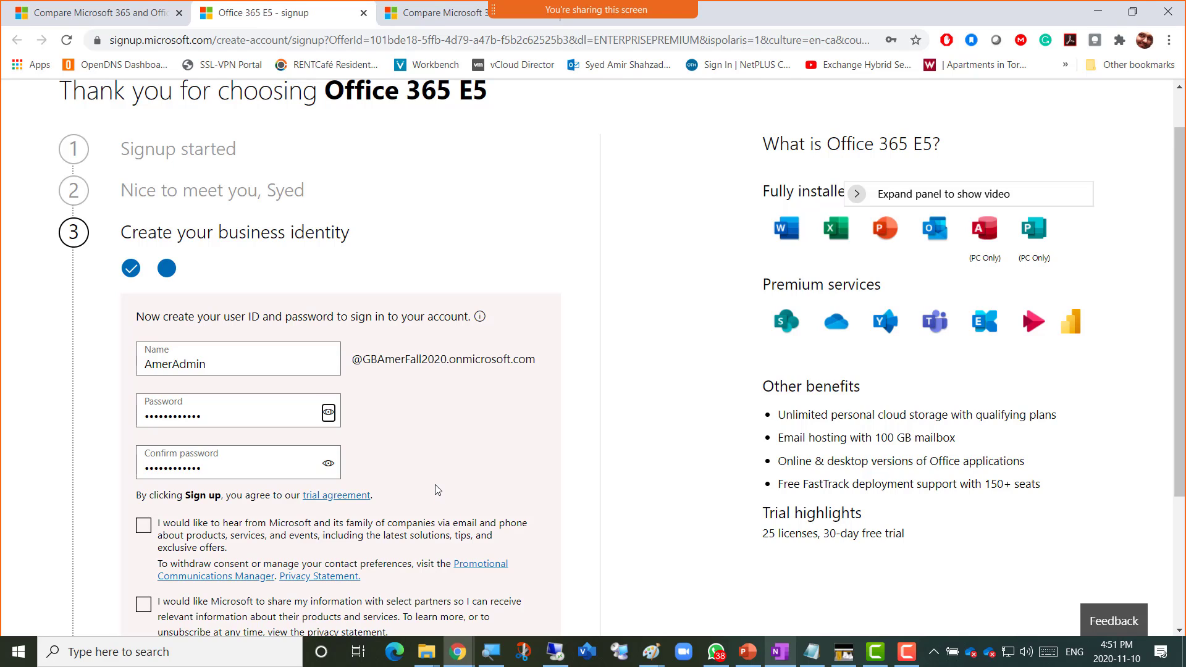
- Review the completed account form and submit it to sign up for the Office 365 E5 trial
left_click(435, 452)
scroll(381, 433, "down", 1)
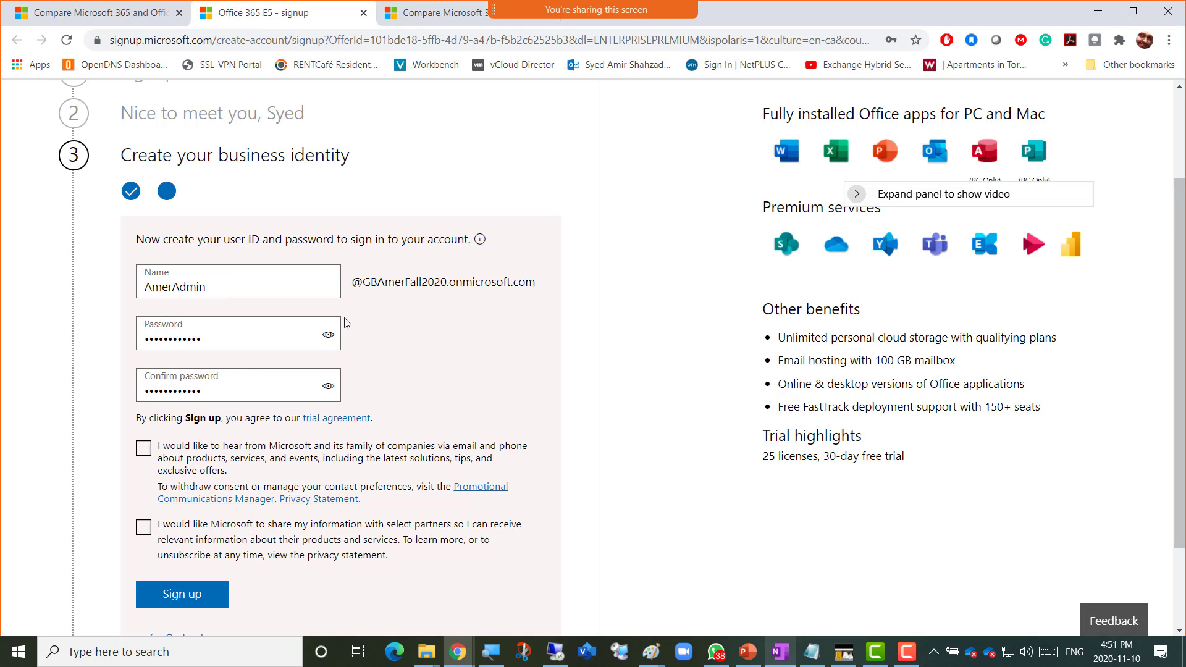
scroll(293, 577, "down", 1)
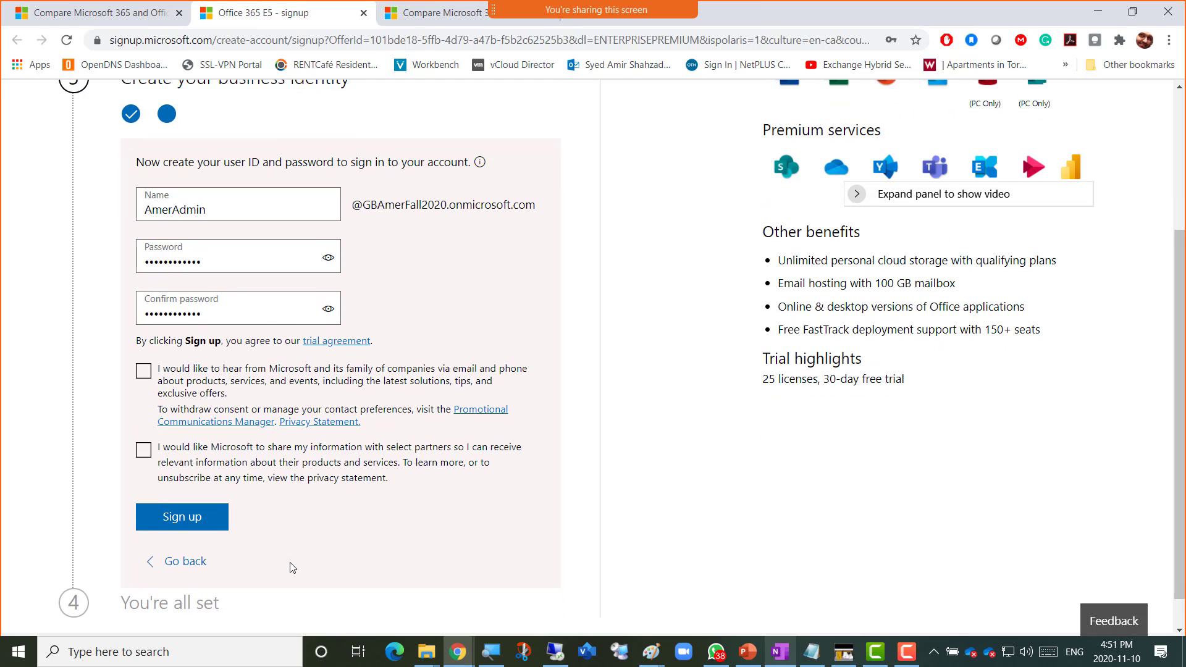
scroll(292, 530, "up", 1)
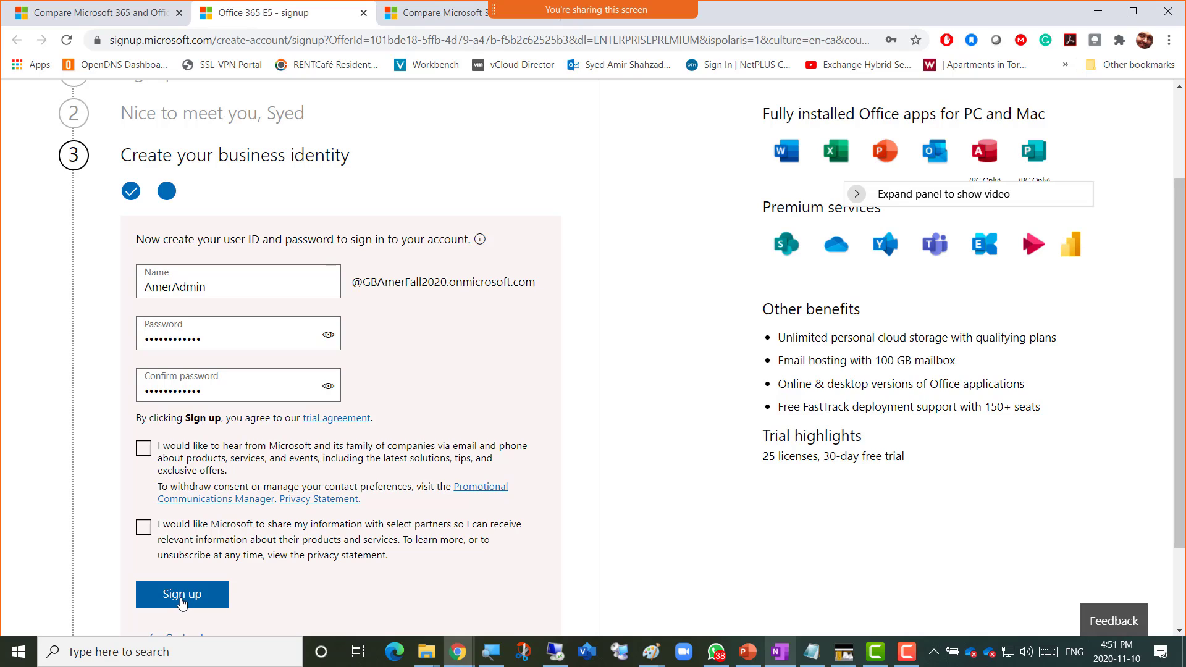
left_click(179, 602)
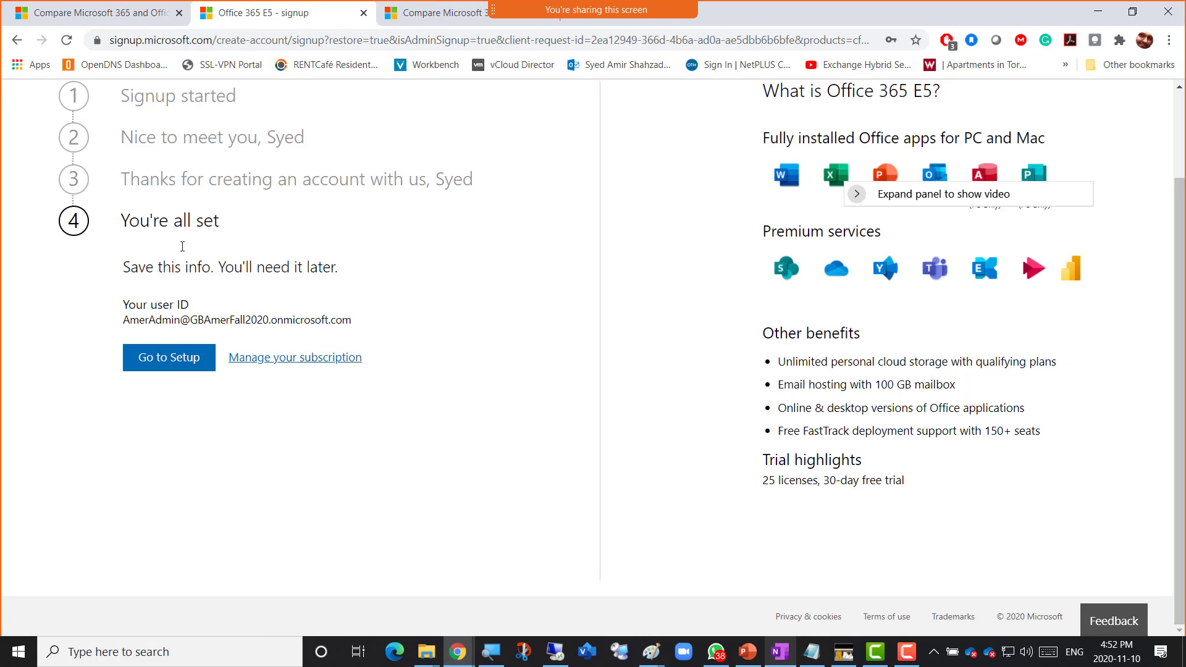
- Capture a rectangular screen snip of the sign-up steps and the new user ID on the confirmation page
key("super+shift+s")
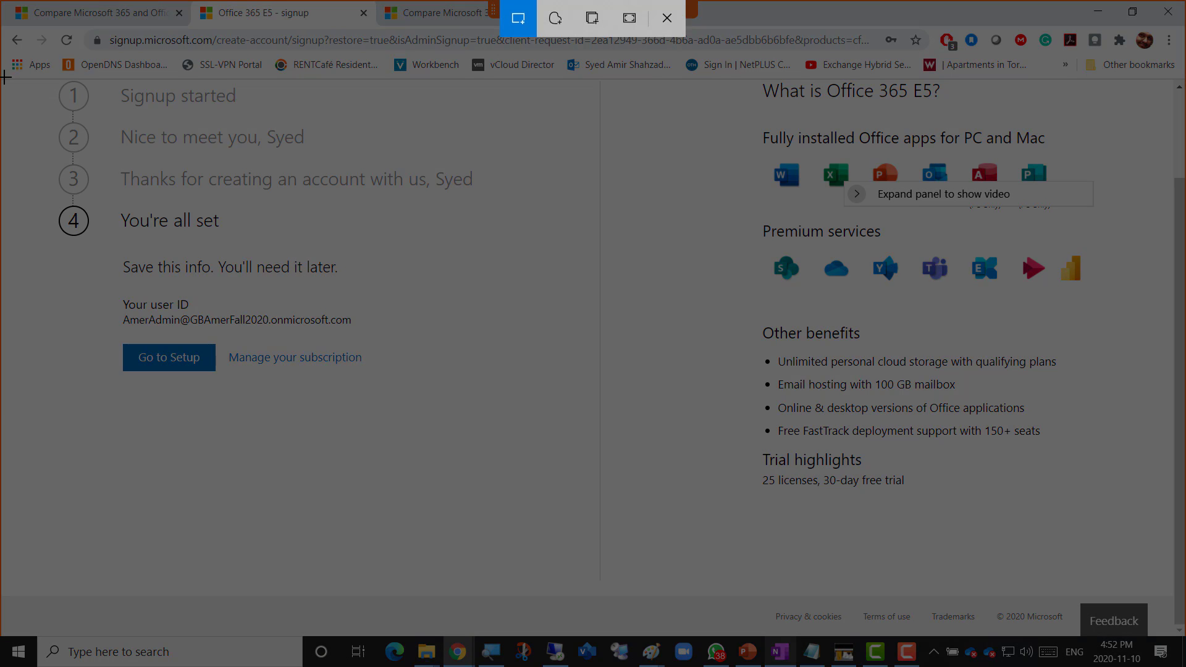
left_click_drag(5, 77, 640, 489)
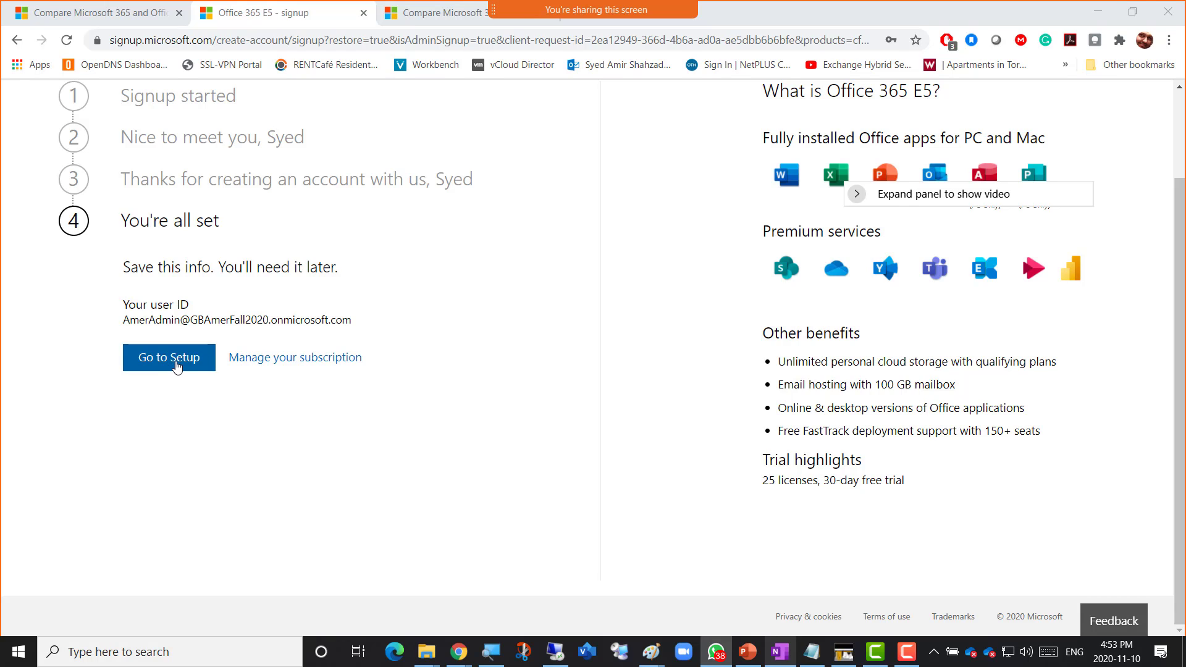
- Review the other benefits and trial highlights listed for Office 365 E5, including the license count and trial length
left_click(765, 482)
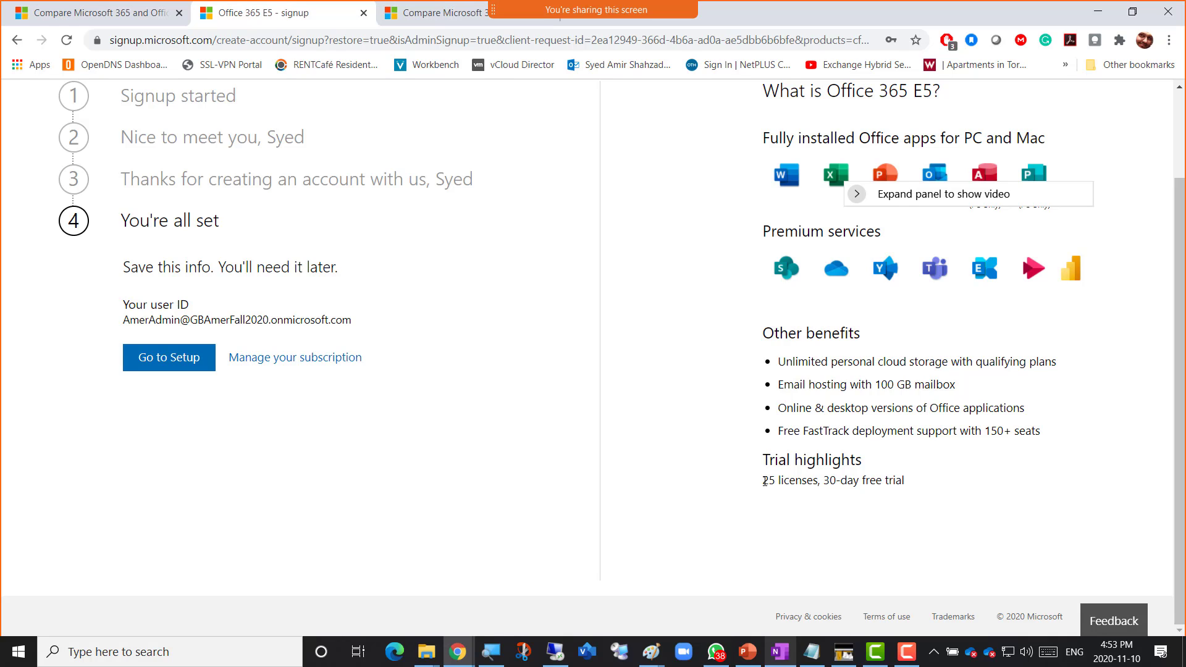
mouse_move(784, 385)
left_mouse_down()
mouse_move(936, 362)
mouse_move(777, 362)
left_mouse_up()
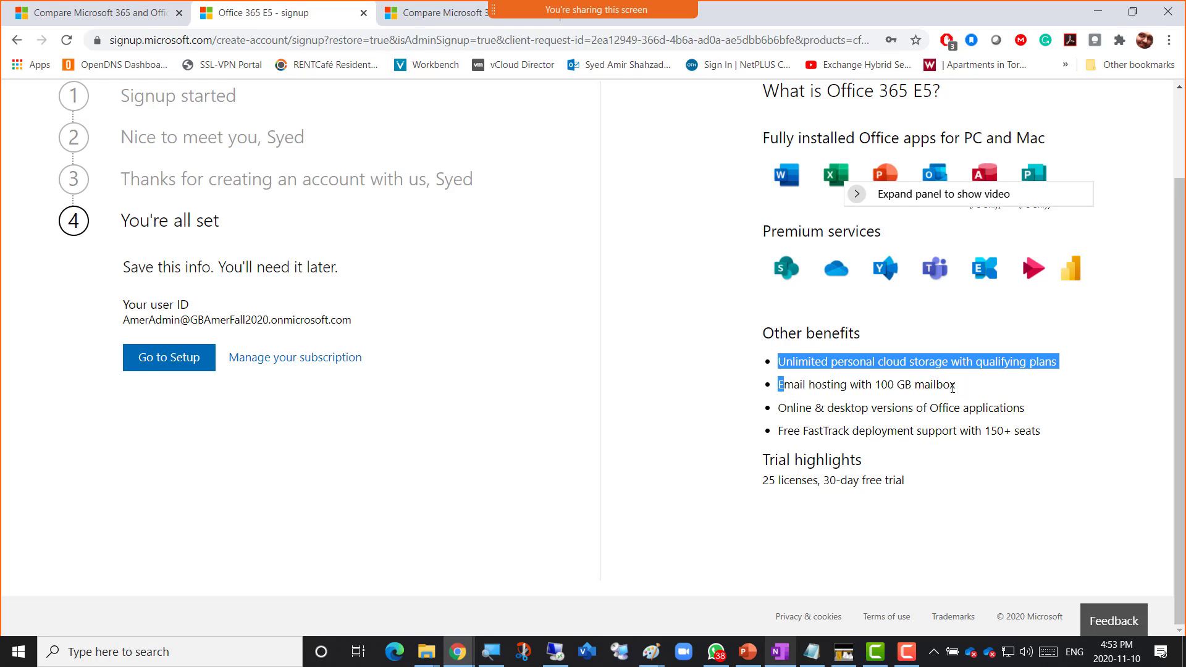
left_click_drag(957, 384, 1034, 409)
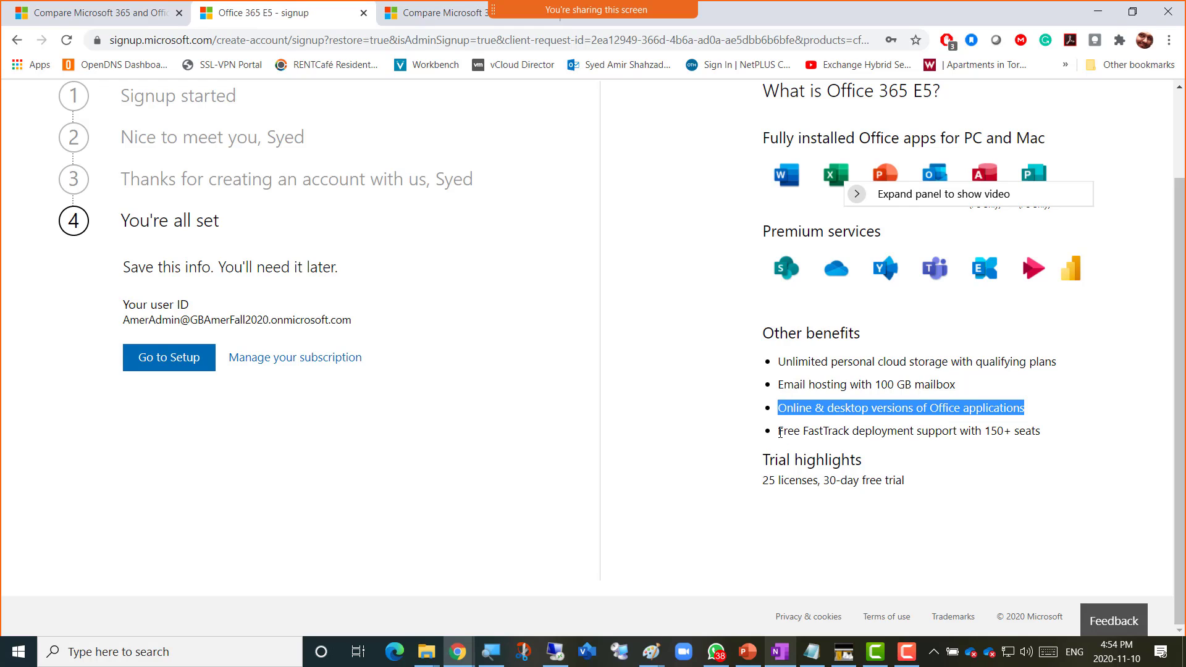
left_click_drag(779, 432, 1055, 437)
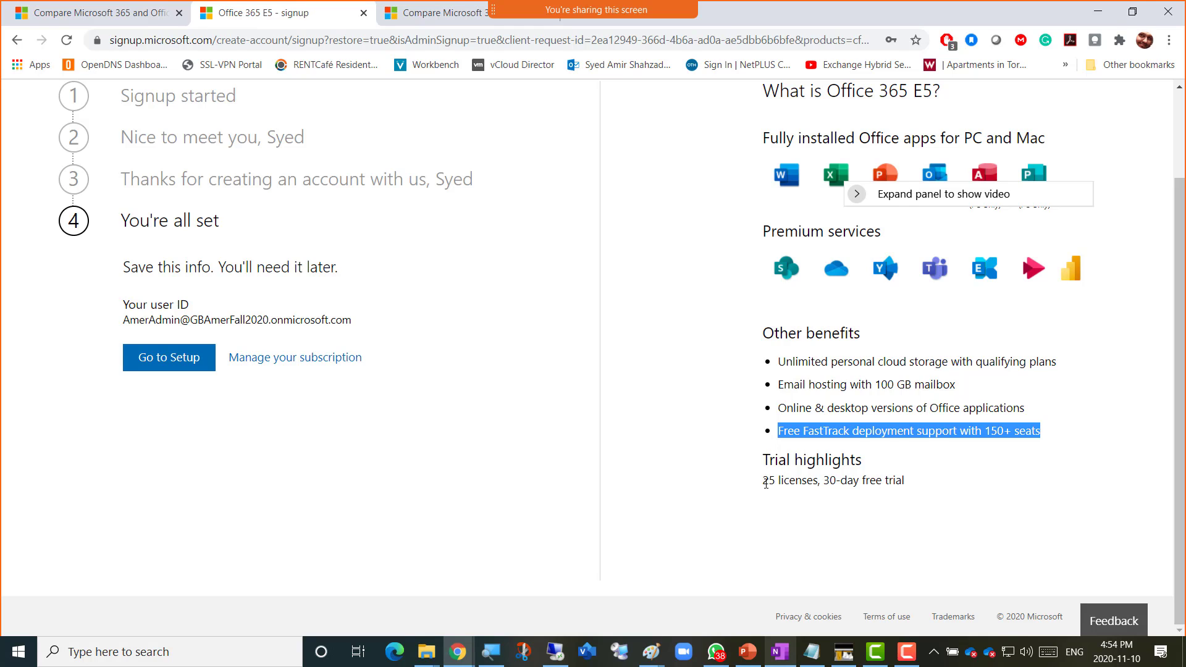
left_click_drag(766, 483, 818, 486)
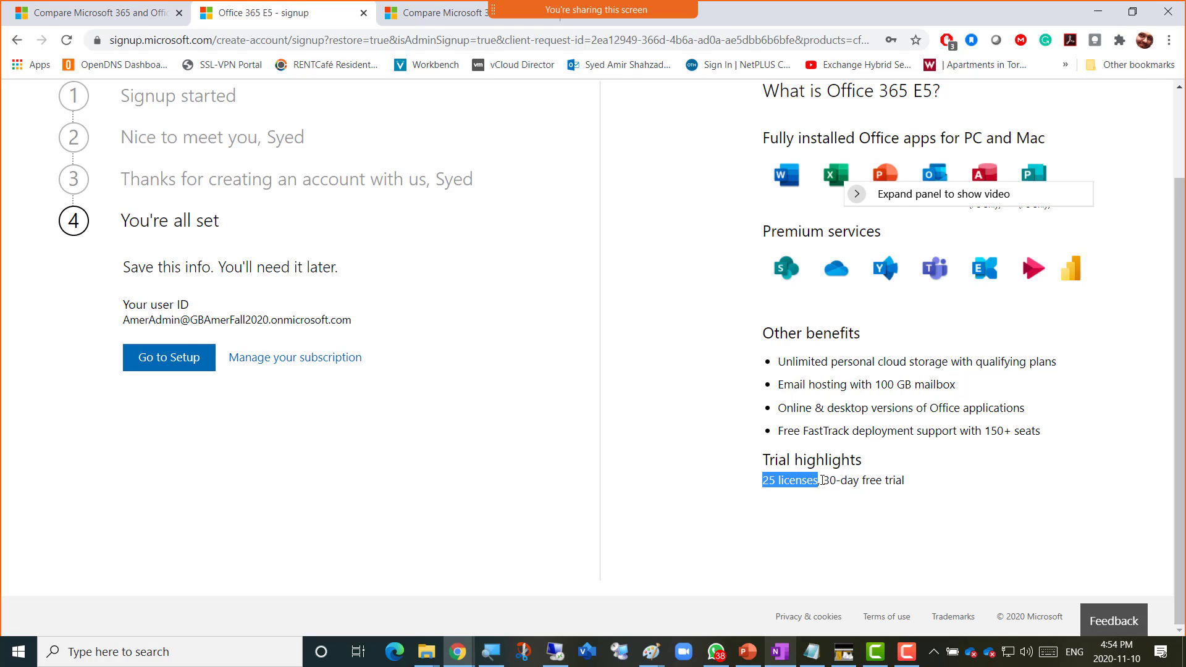
left_click_drag(822, 480, 905, 481)
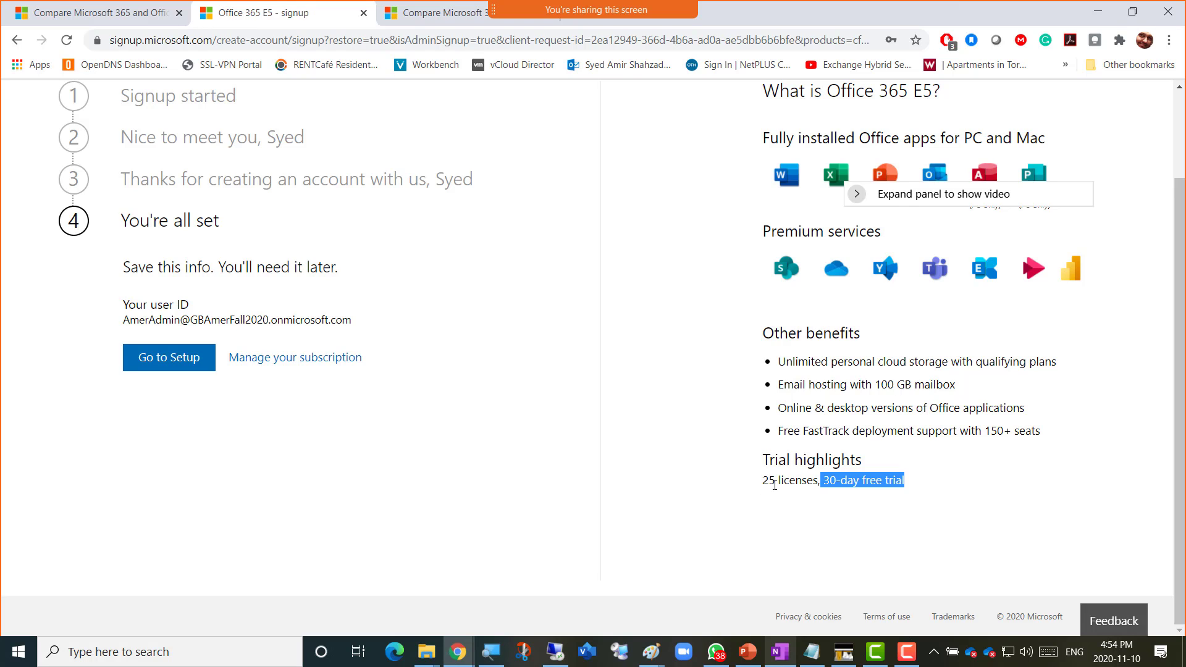
left_click_drag(766, 485, 457, 467)
left_click(457, 467)
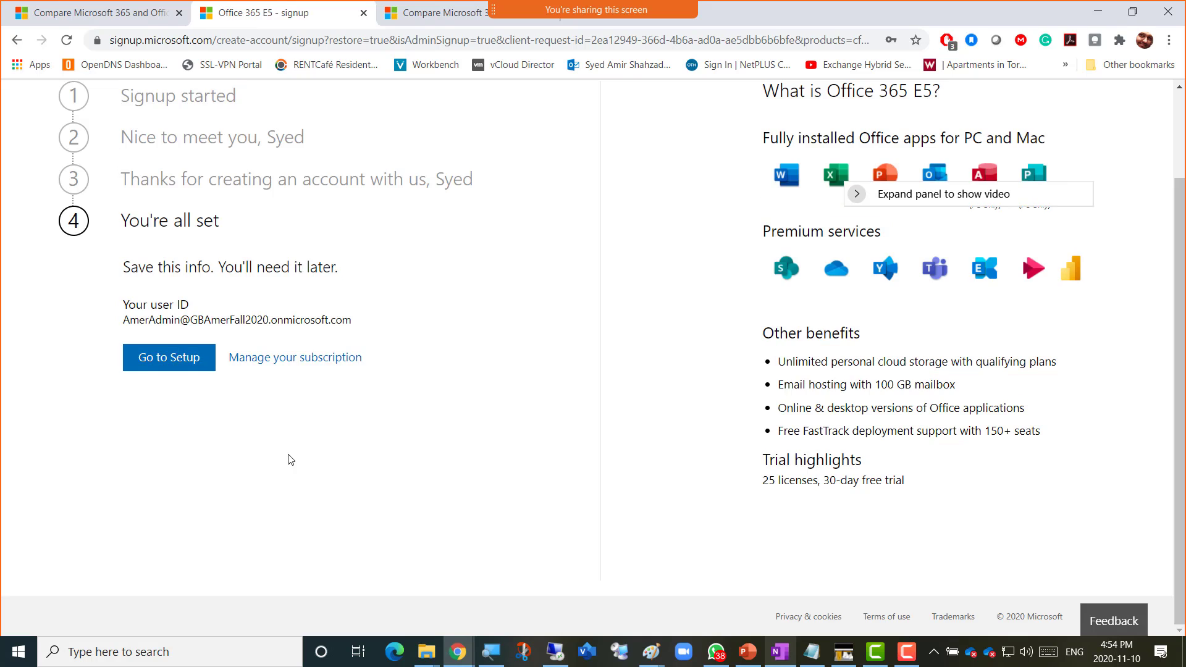
- Go to the trial's setup and exit the setup wizard, giving the reason "I'm not ready to complete setup."
left_click(165, 367)
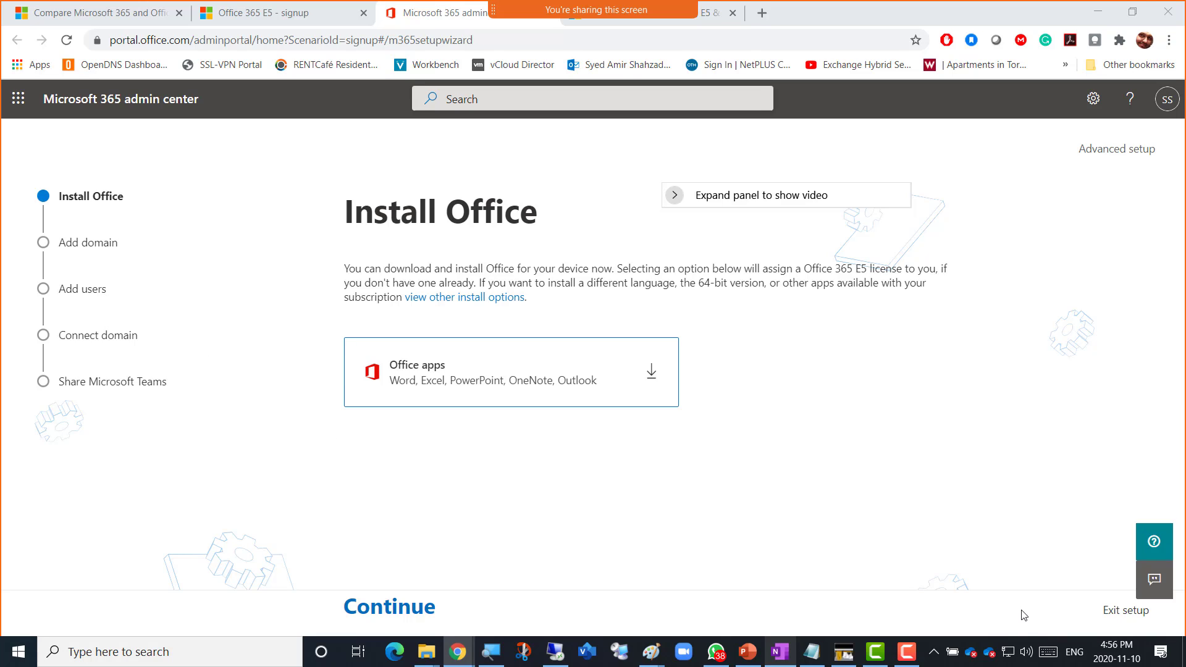
left_click(1130, 610)
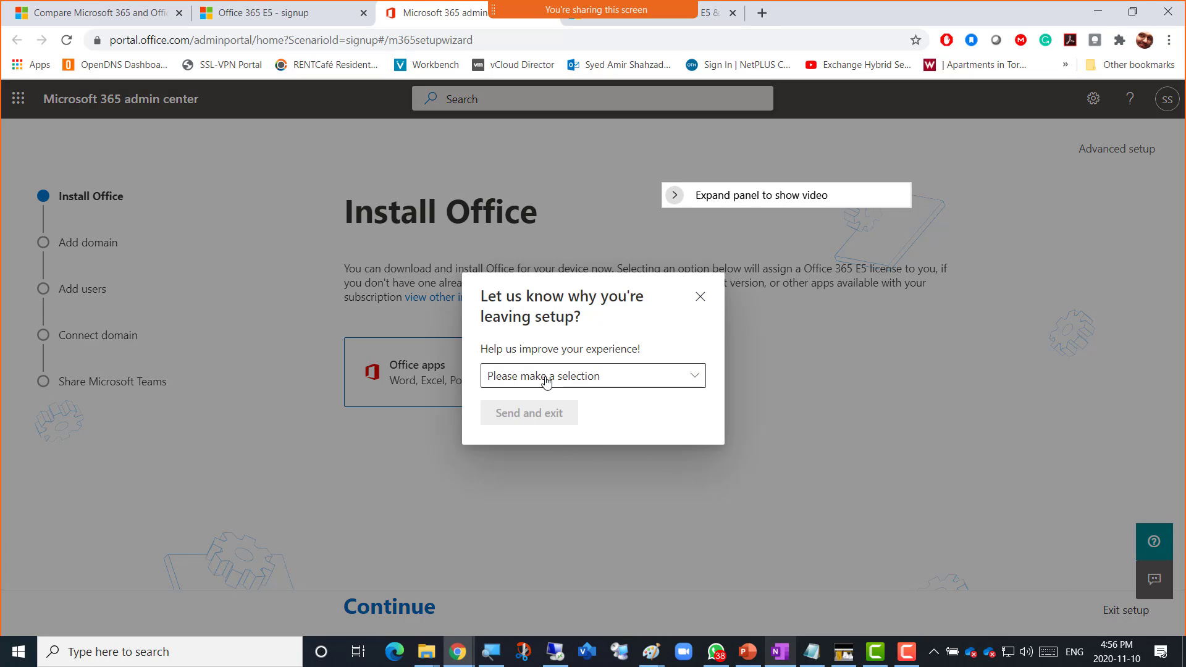
left_click(693, 382)
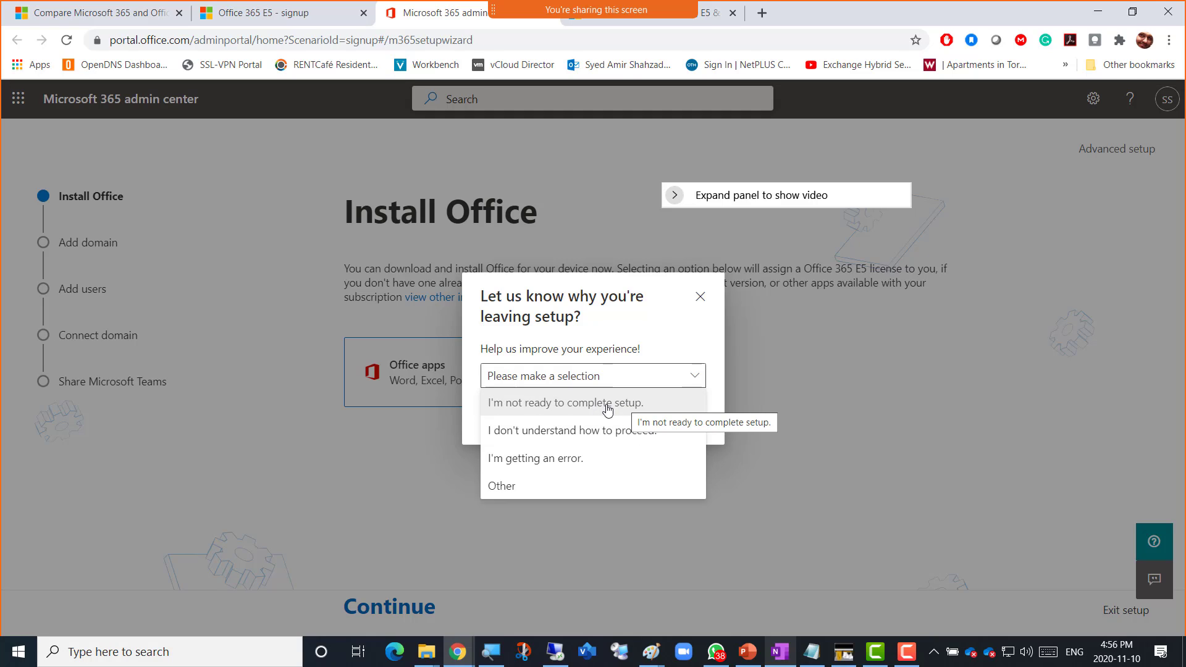
left_click(557, 405)
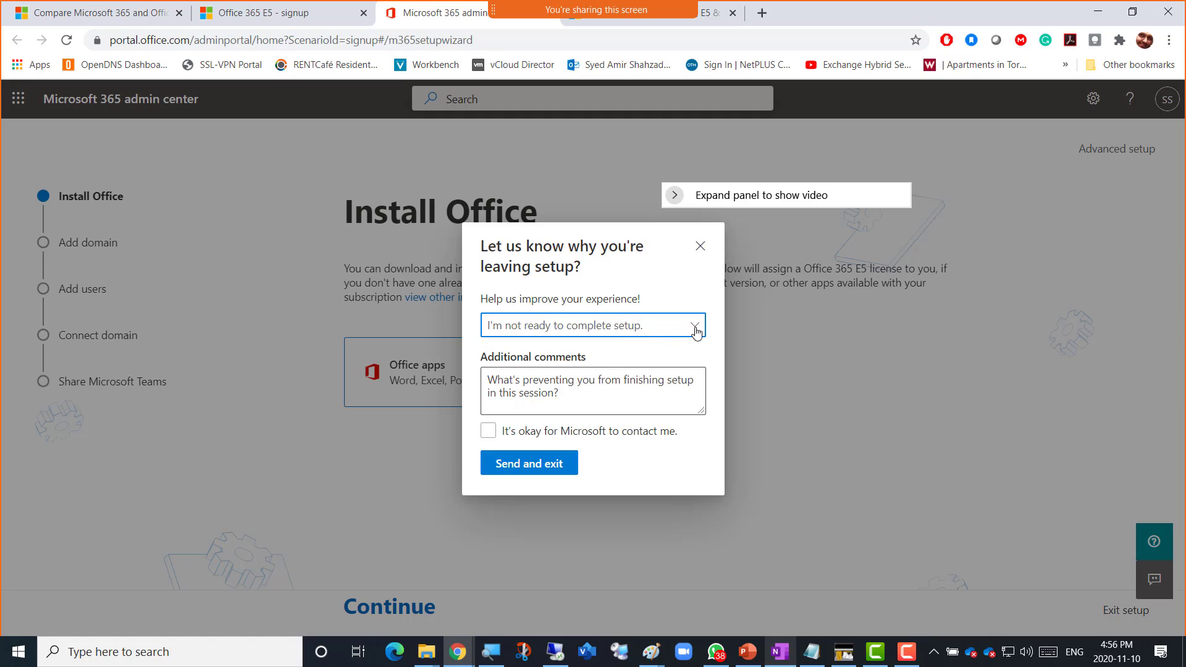
left_click(535, 472)
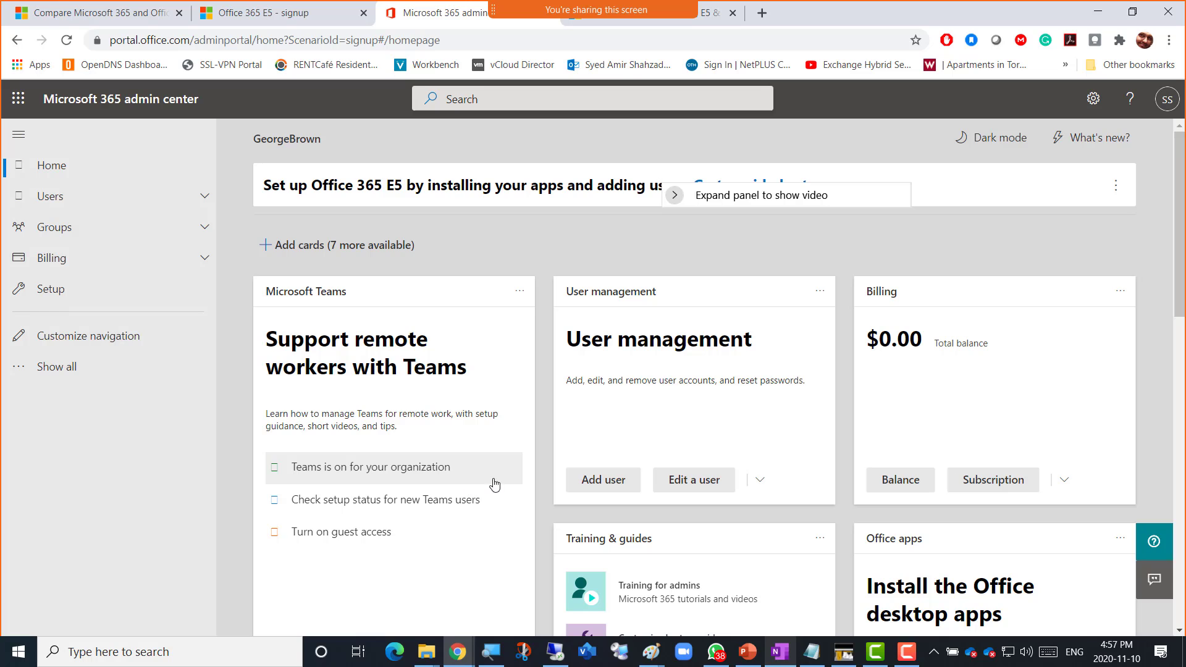
- Switch to the IslamicFinder Athan software, set the athan selection to No Athan, and close its window
left_click(837, 662)
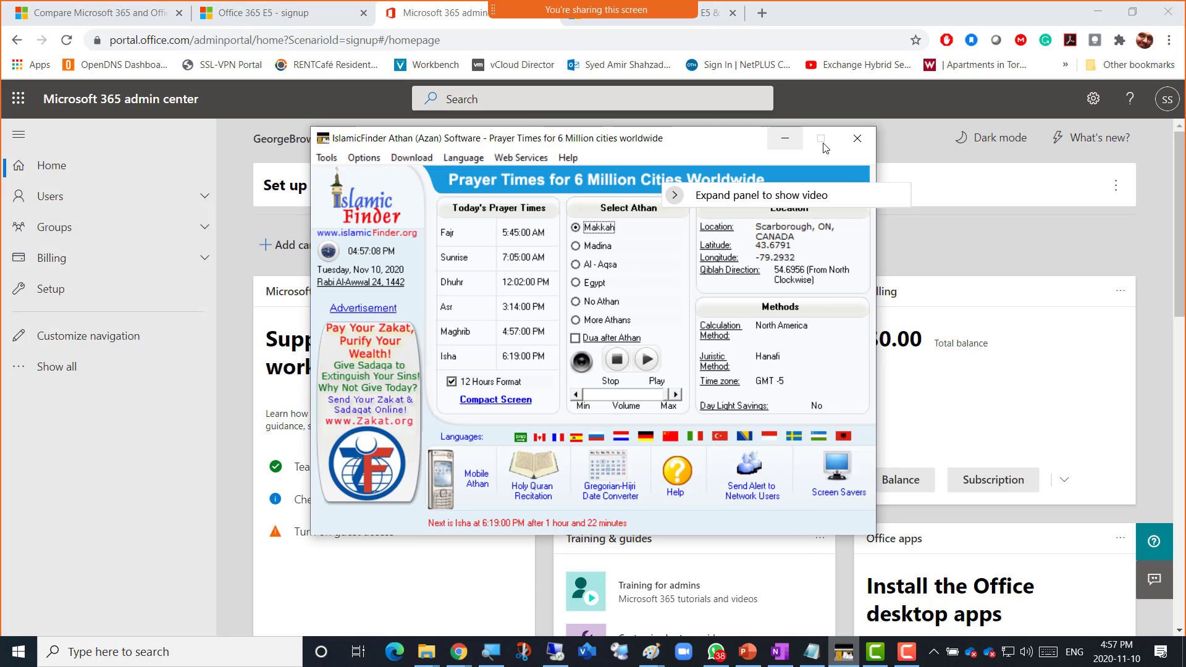
left_click(604, 301)
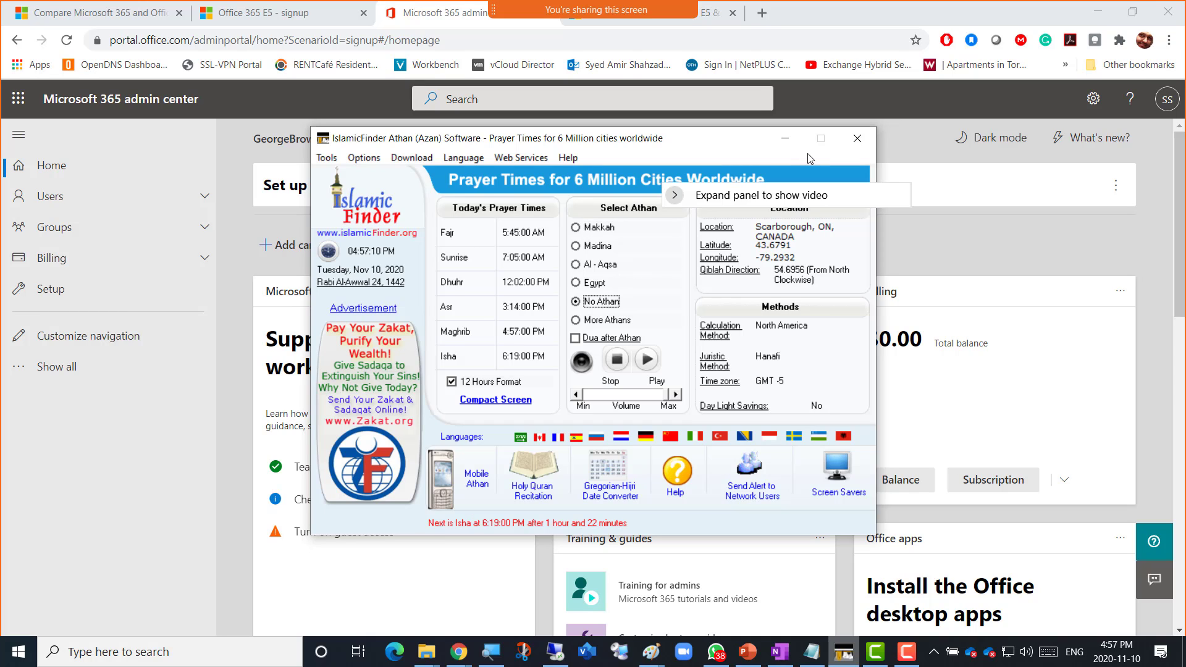
left_click(858, 139)
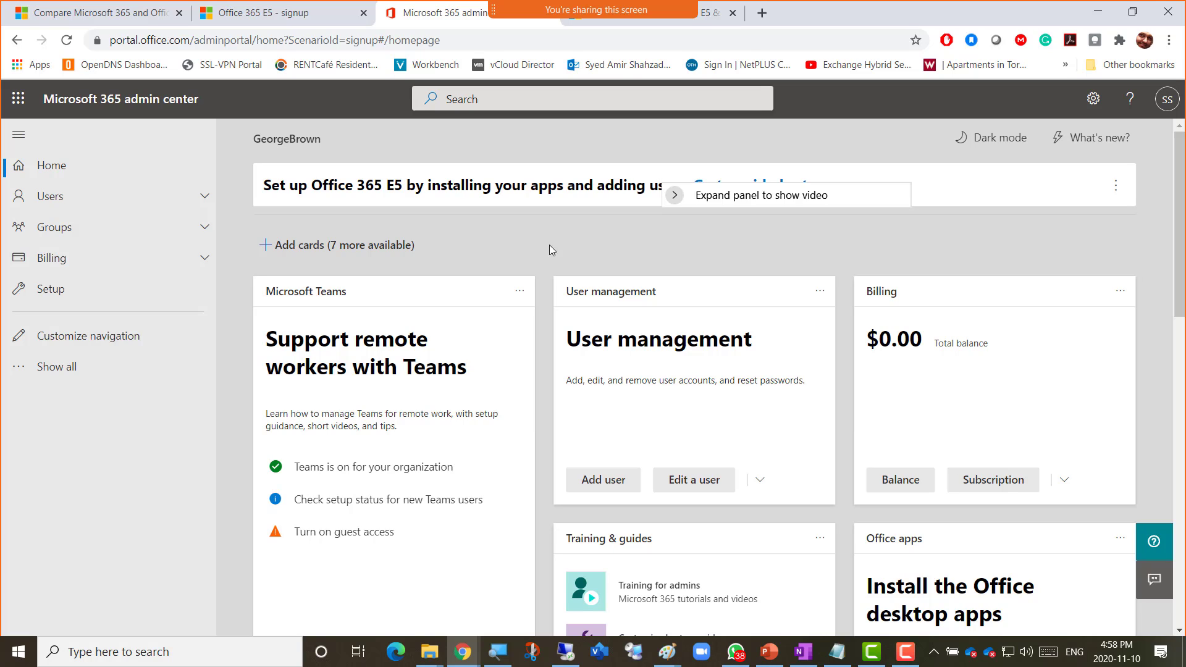
- Move the floating video panel off the setup banner and show all admin center navigation items, including the Admin centers list
left_click_drag(727, 202, 898, 123)
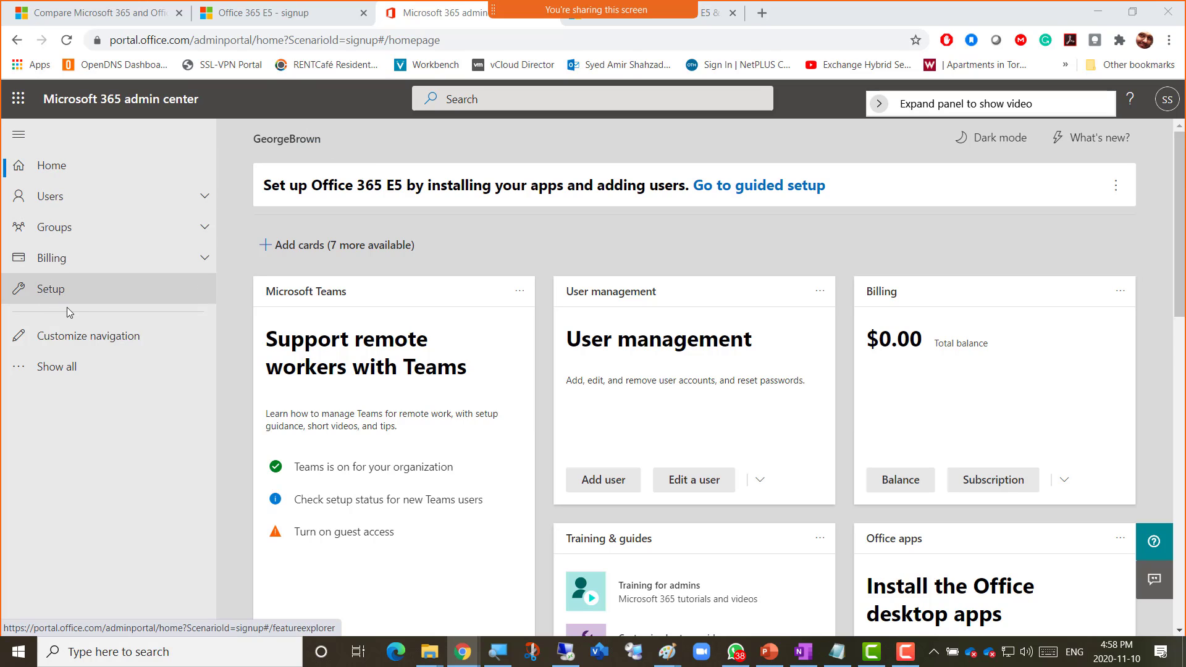
left_click(69, 378)
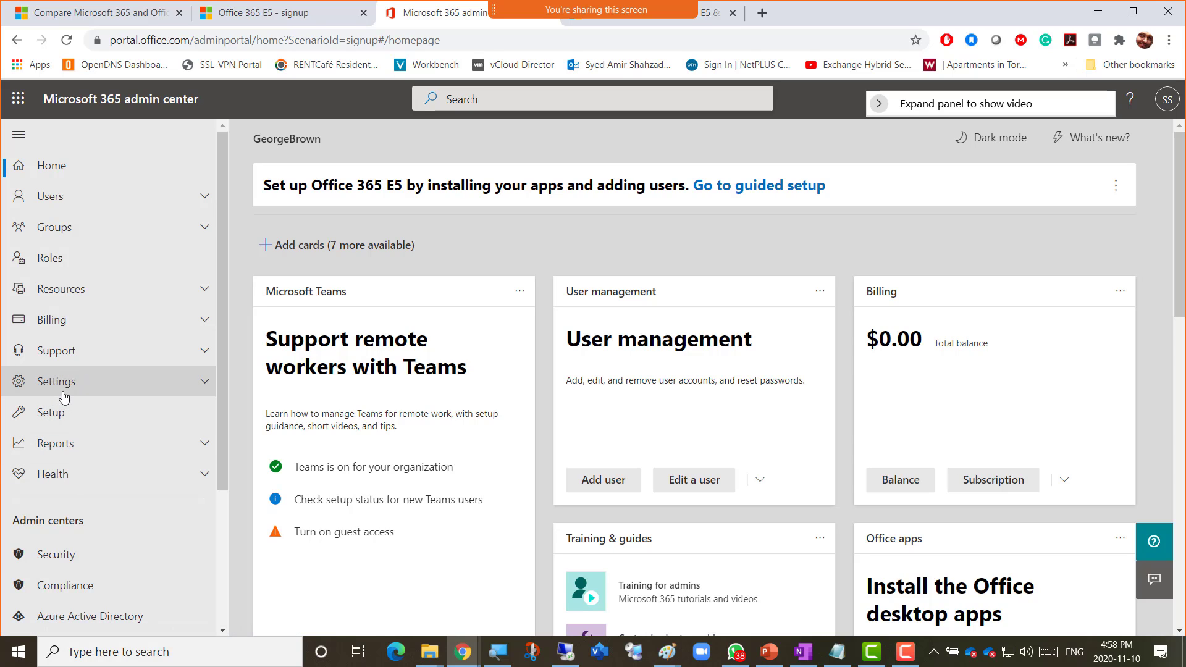
scroll(61, 457, "down", 3)
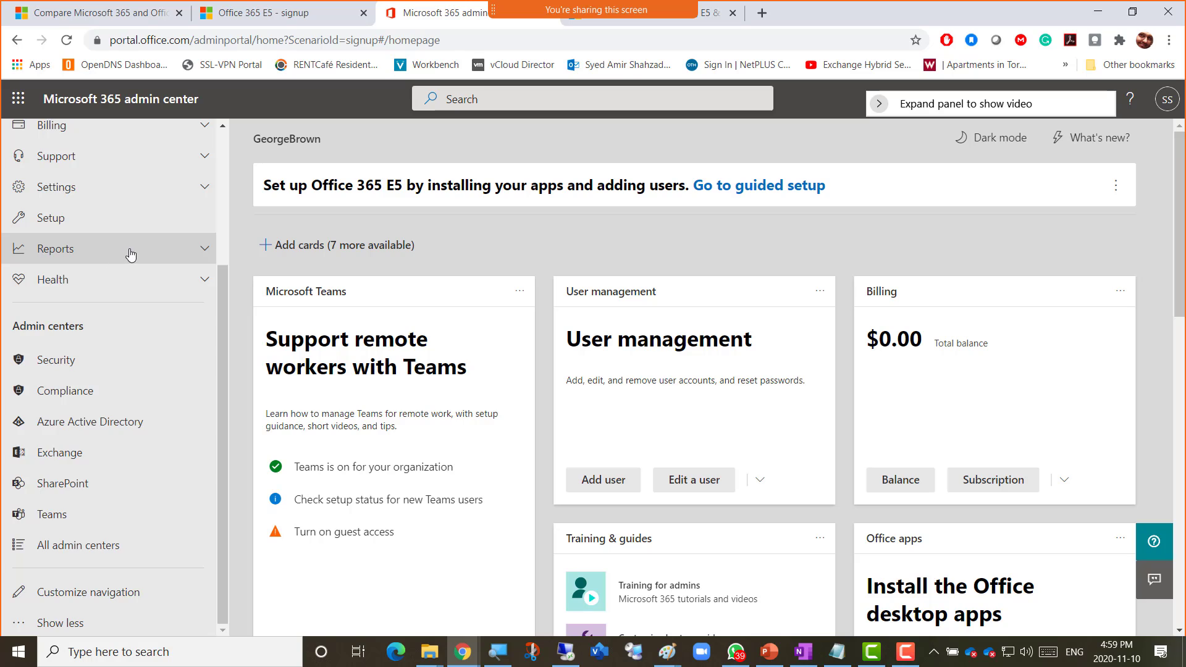
- Review the admin center navigation and capture a rectangular screenshot covering the Admin centers list and the neighbouring home page cards
scroll(131, 253, "up", 3)
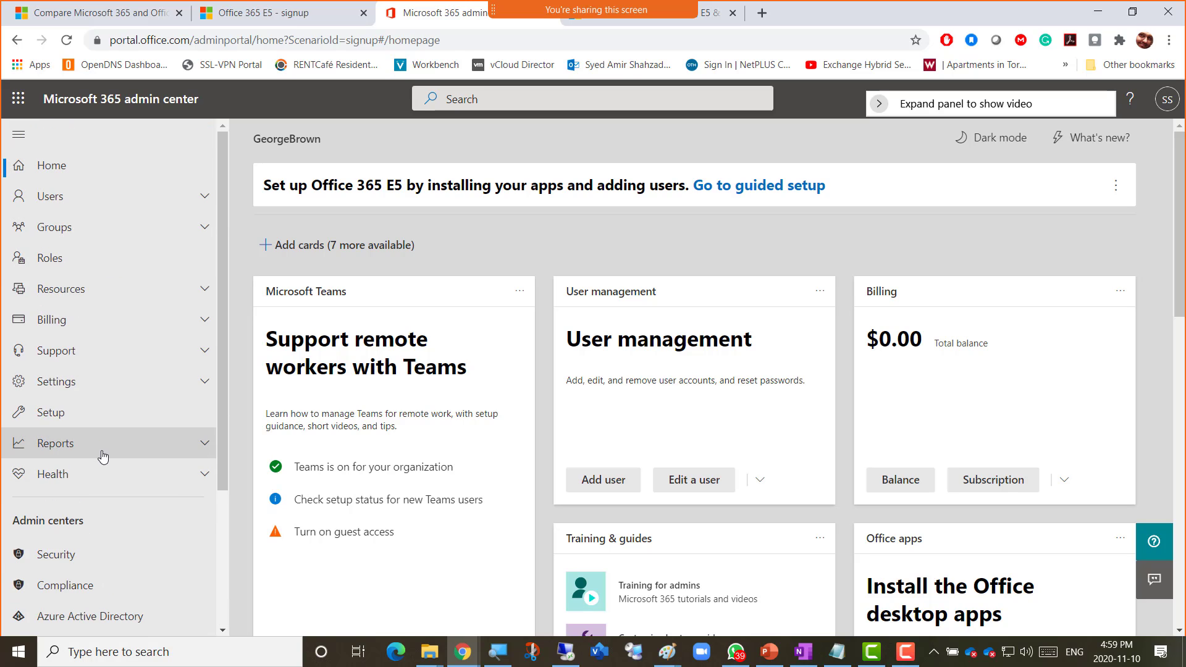
scroll(103, 456, "down", 3)
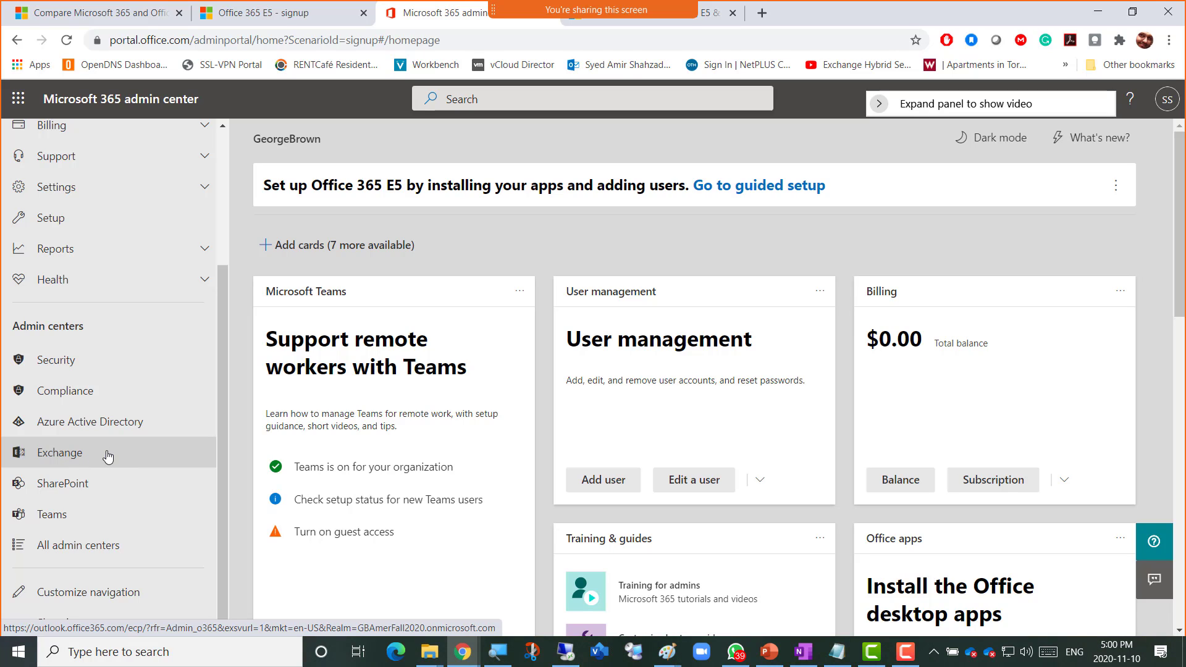
key("super+shift+s")
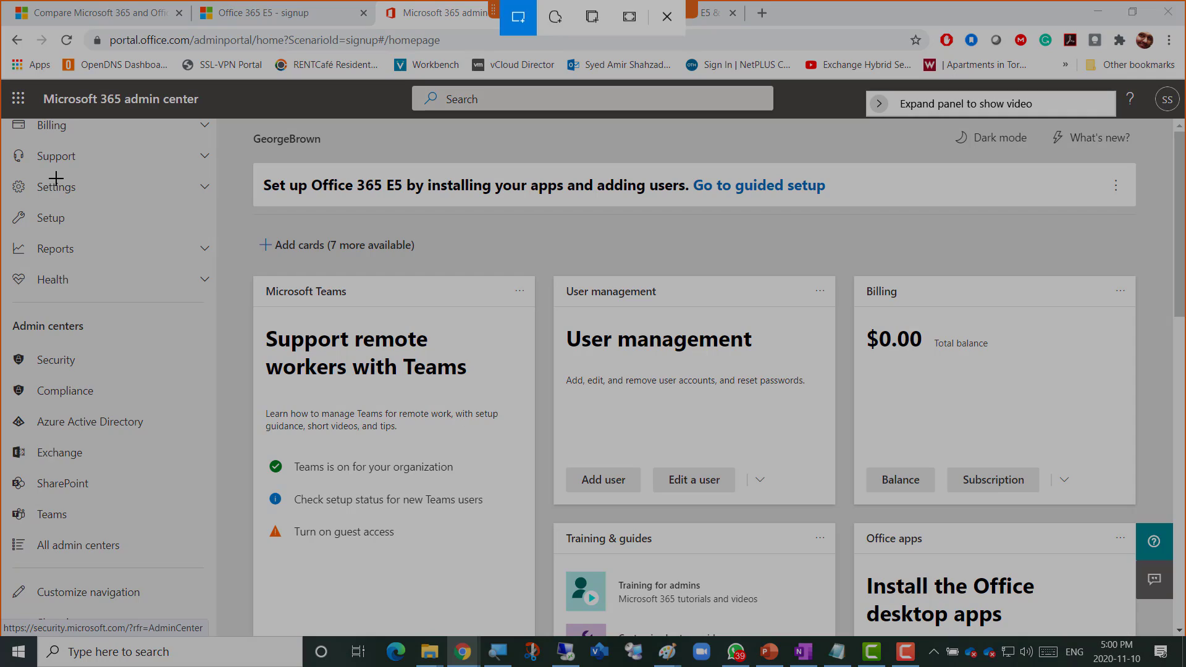
mouse_move(5, 82)
left_mouse_down()
mouse_move(283, 255)
mouse_move(488, 563)
mouse_move(650, 629)
left_mouse_up()
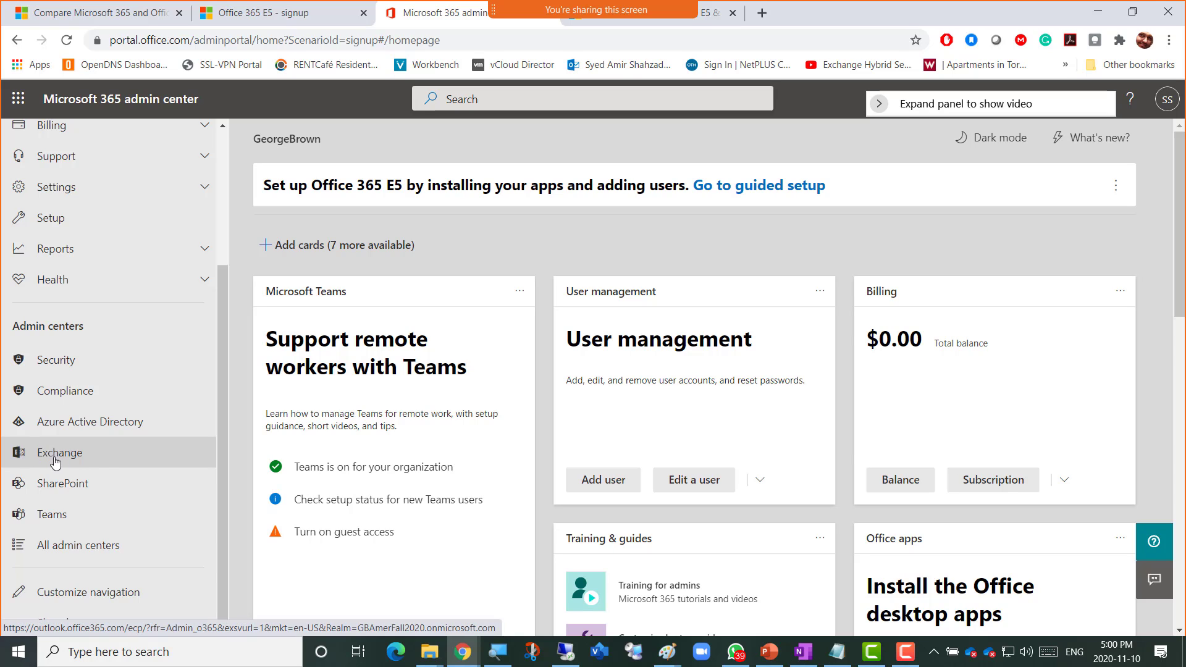
- Switch to OneNote to view the Screenshot 1 page of the GB-Fall2020-Exchange notebook, and return to the Microsoft 365 admin center
key("alt+Tab")
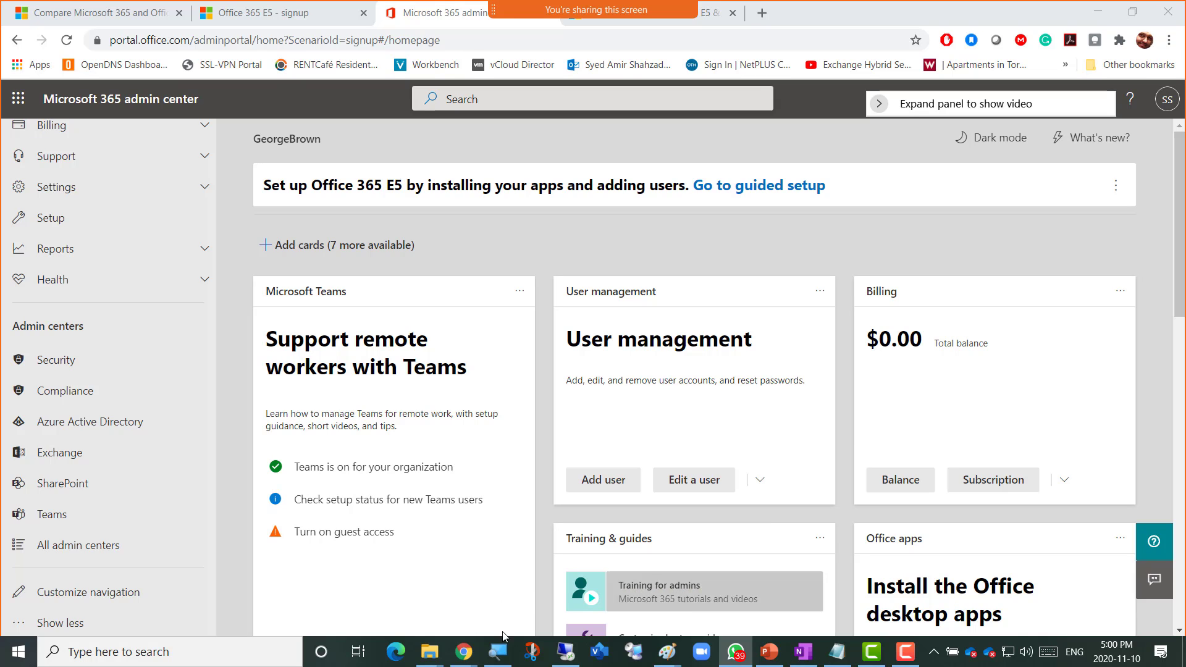
left_click(803, 652)
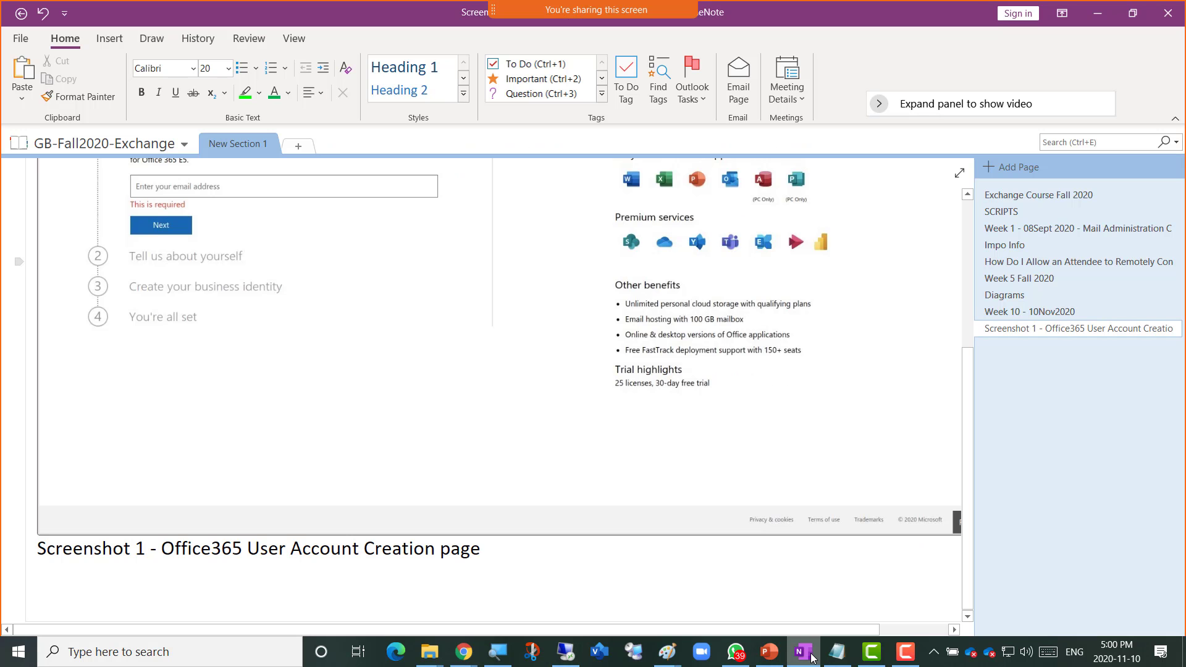
left_click(802, 652)
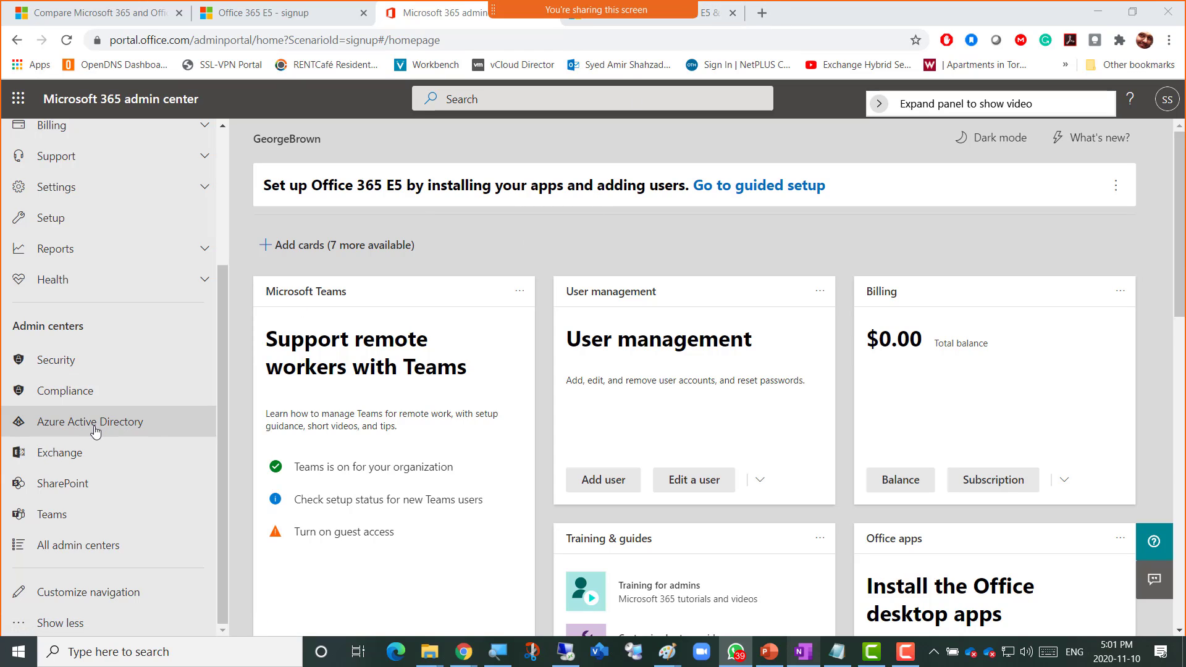
- Open the Exchange admin center from the Admin centers list and move its browser tab after all the other tabs
left_click(67, 453)
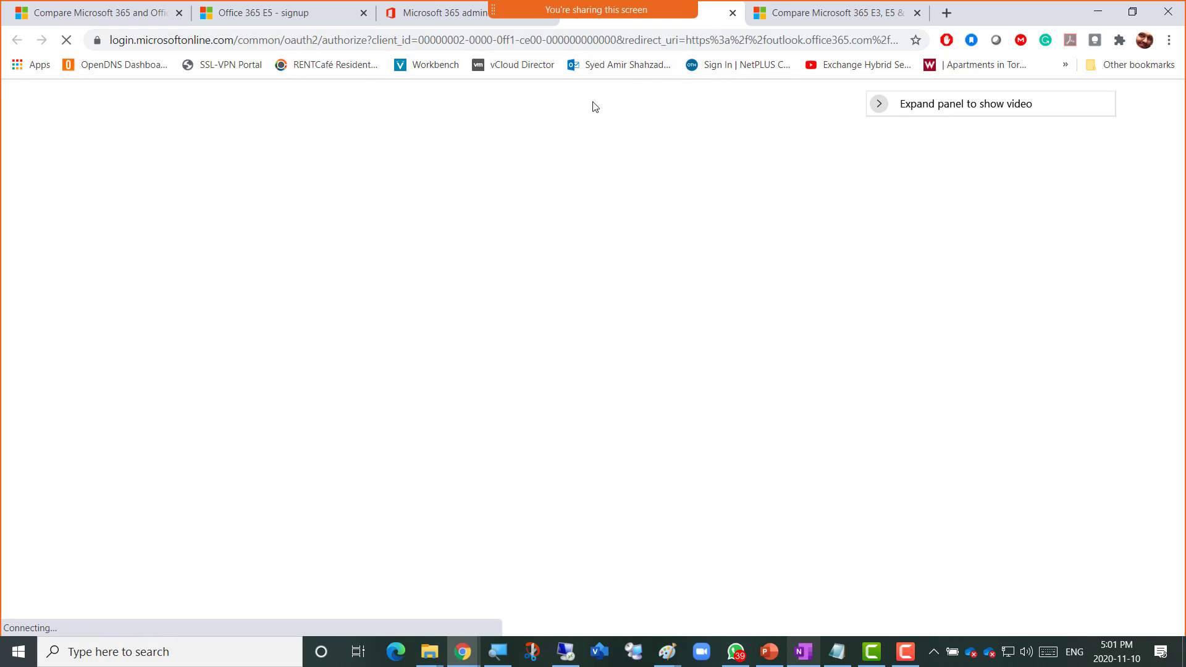
left_click_drag(721, 21, 886, 22)
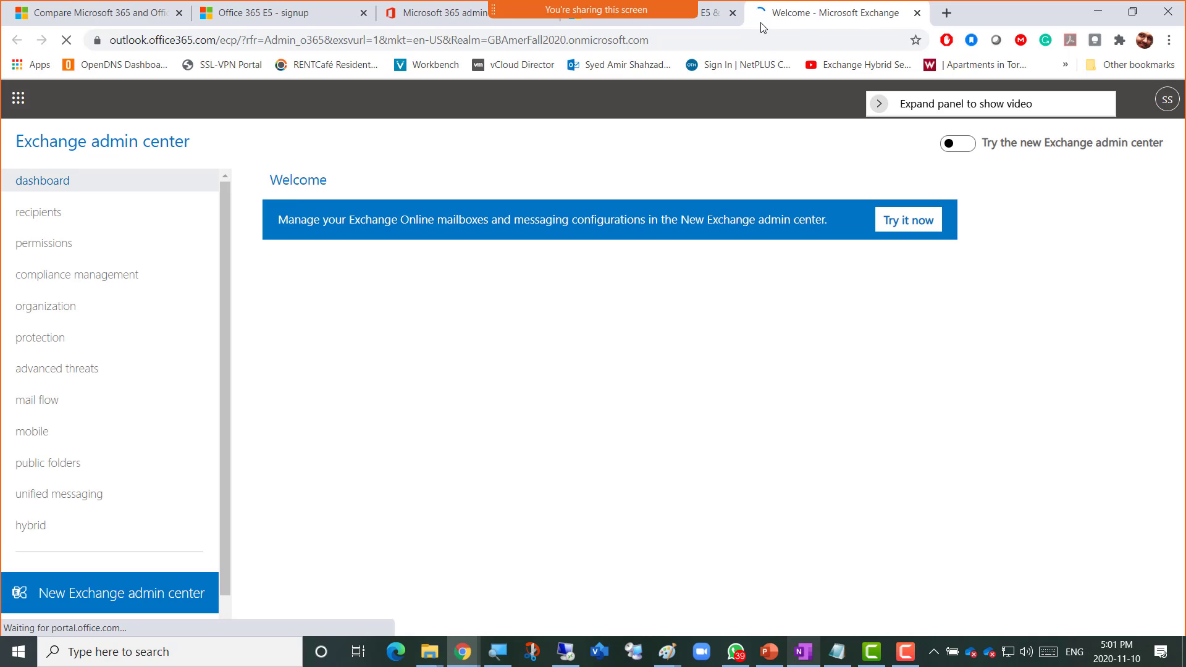
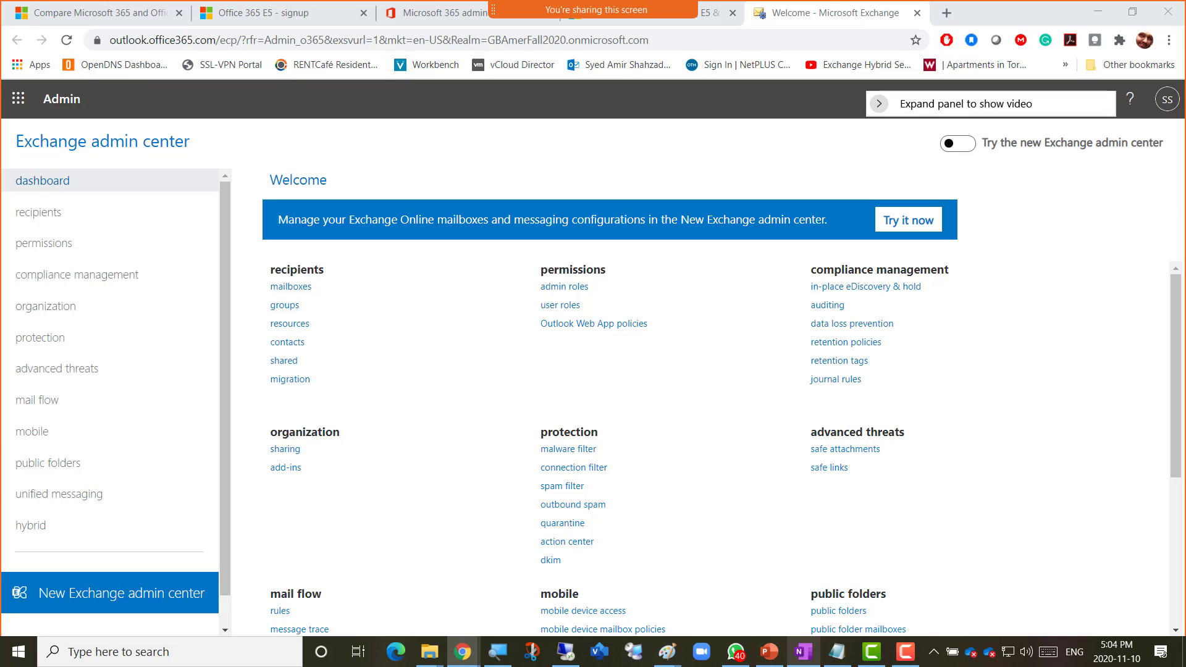
key("XF86MonBrightnessDown")
key("XF86MonBrightnessDown")
key("XF86MonBrightnessDown")
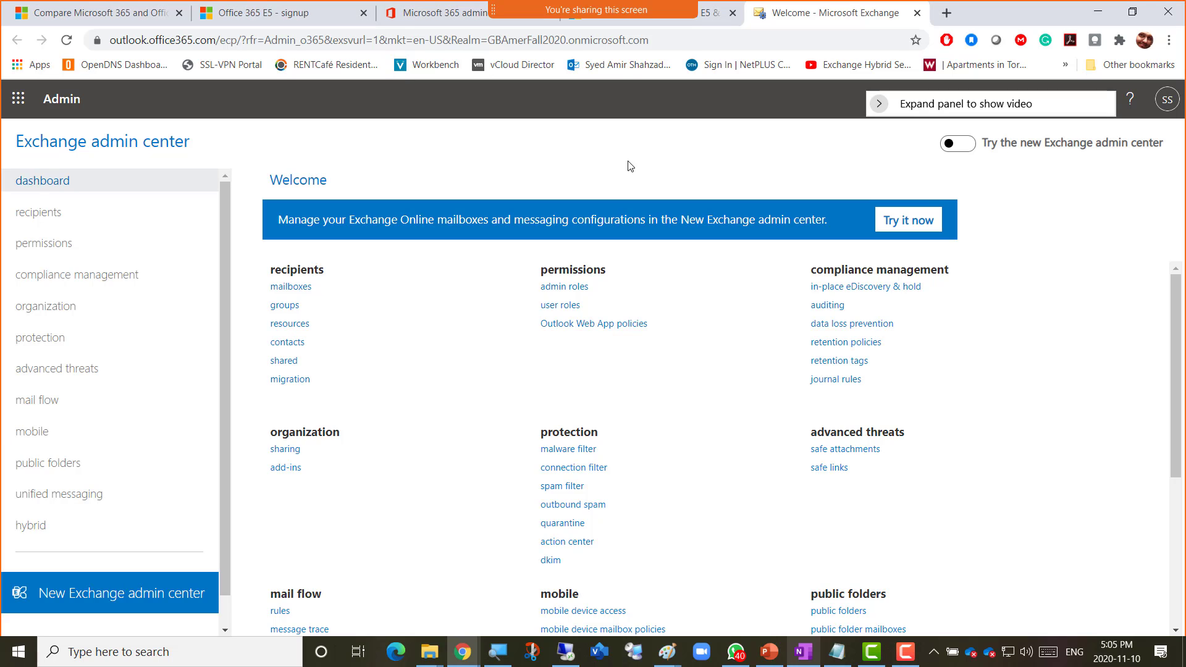
- Look over the recipients and permissions sections of the Exchange admin center, ending on the mailboxes list
left_click(44, 220)
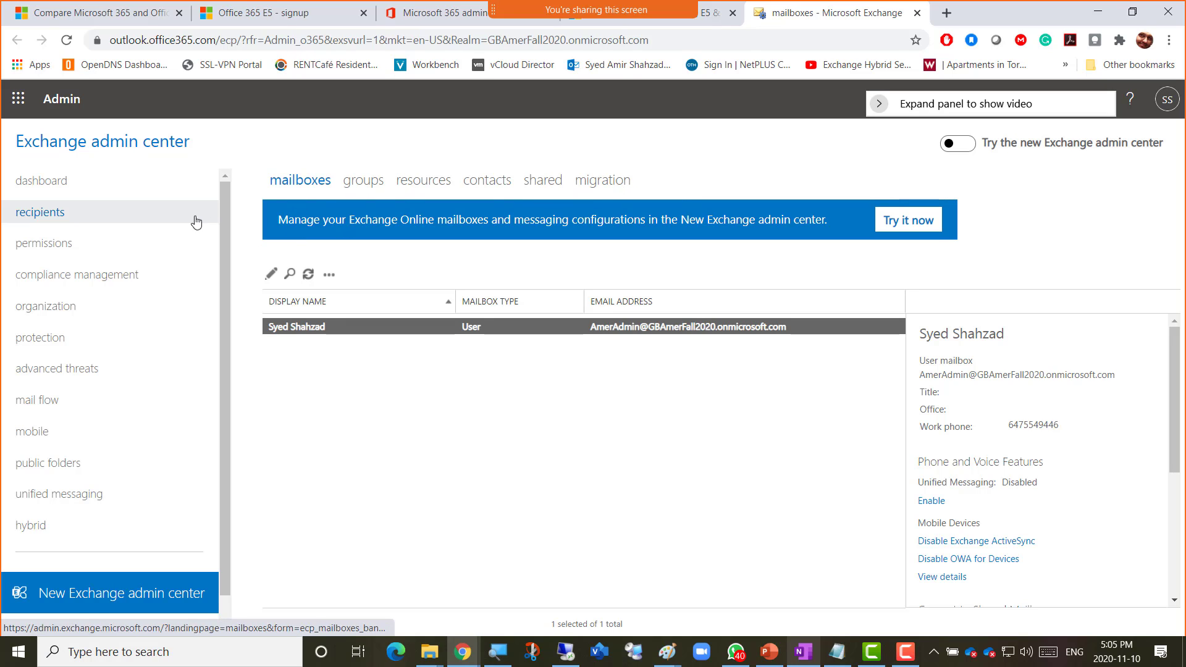
left_click(59, 249)
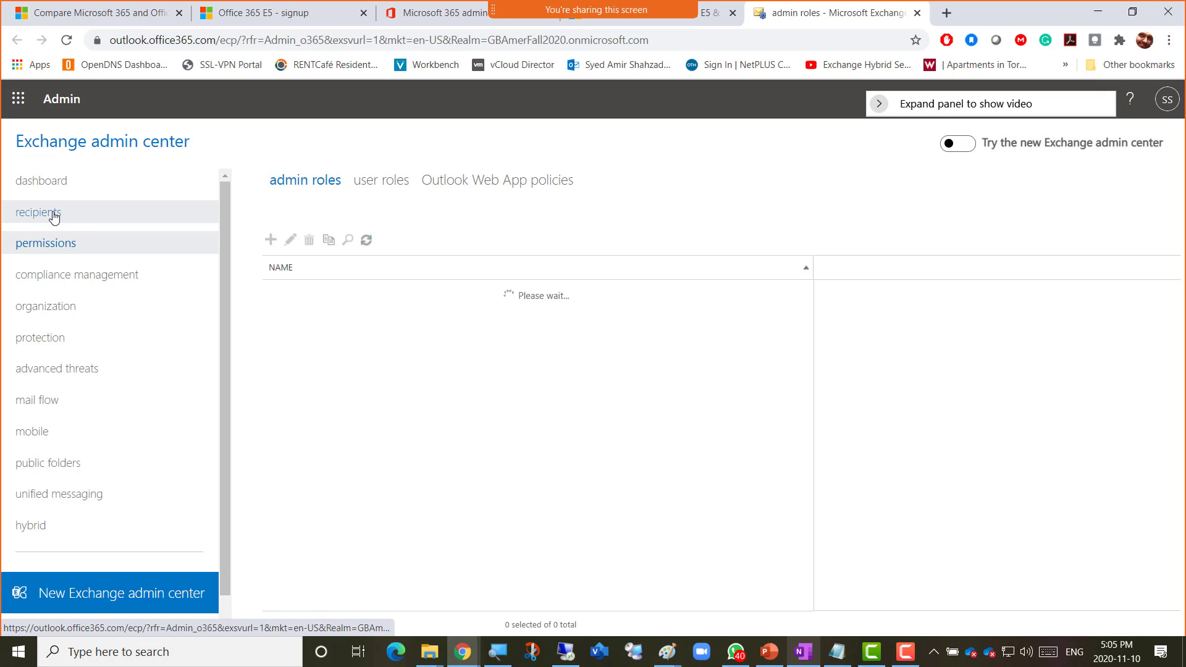
left_click(55, 213)
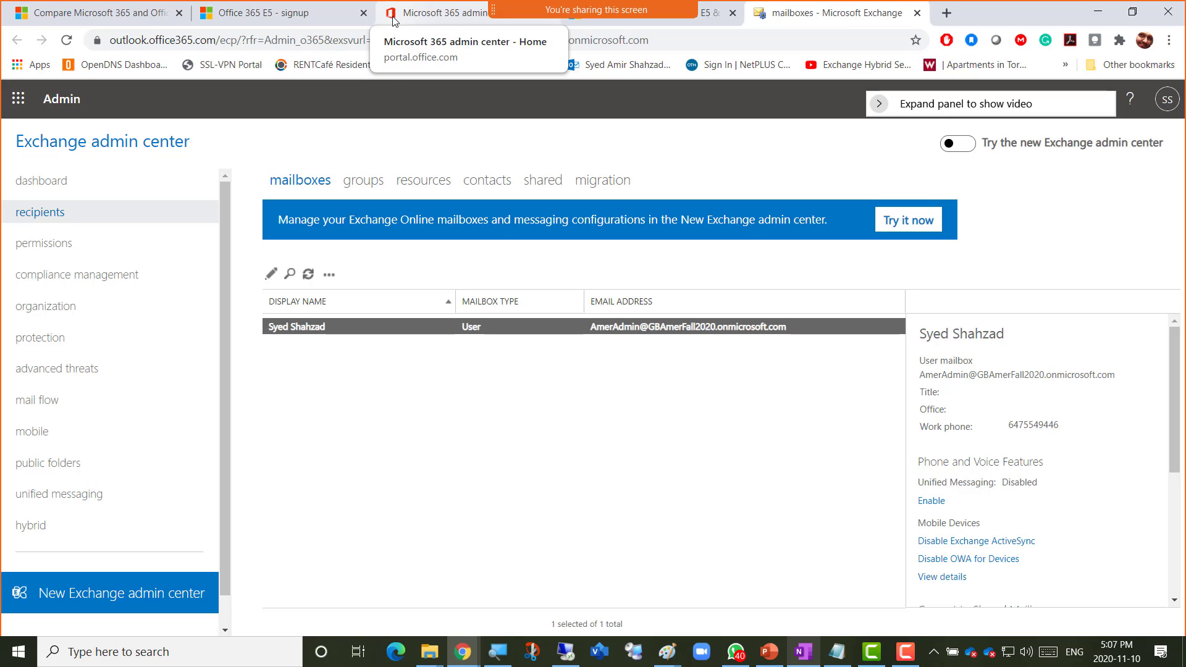
- Return to the Microsoft 365 admin center home page and look through its navigation, including the Admin centers list
left_click(434, 19)
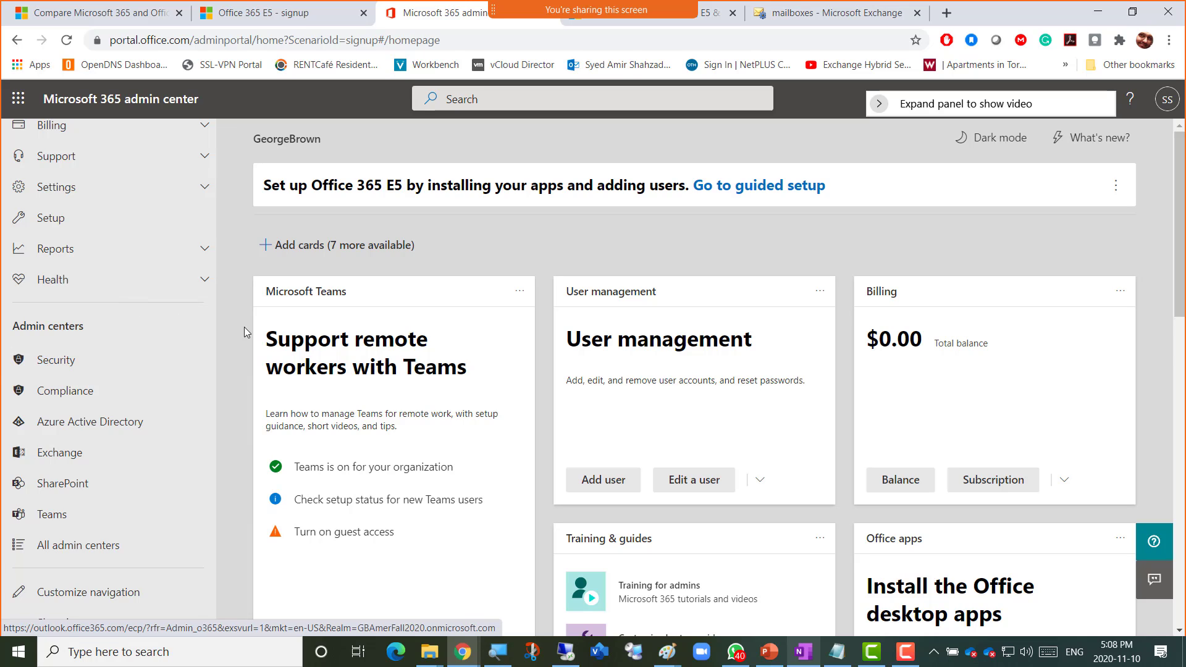
left_click_drag(220, 384, 240, 227)
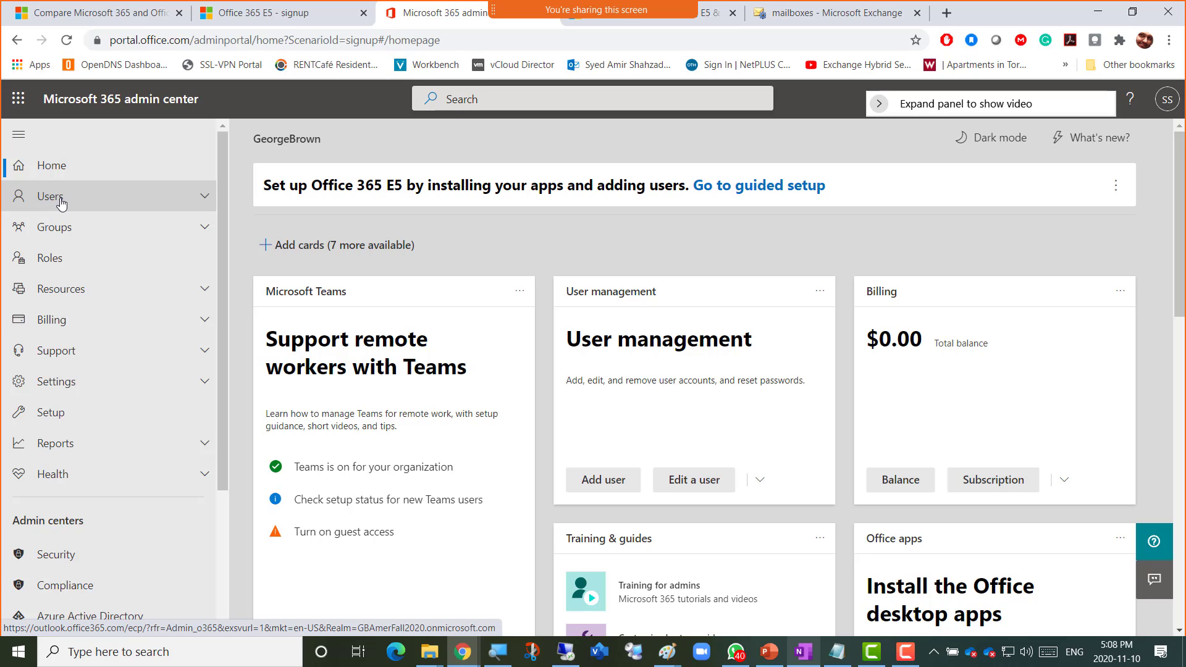
scroll(94, 500, "down", 3)
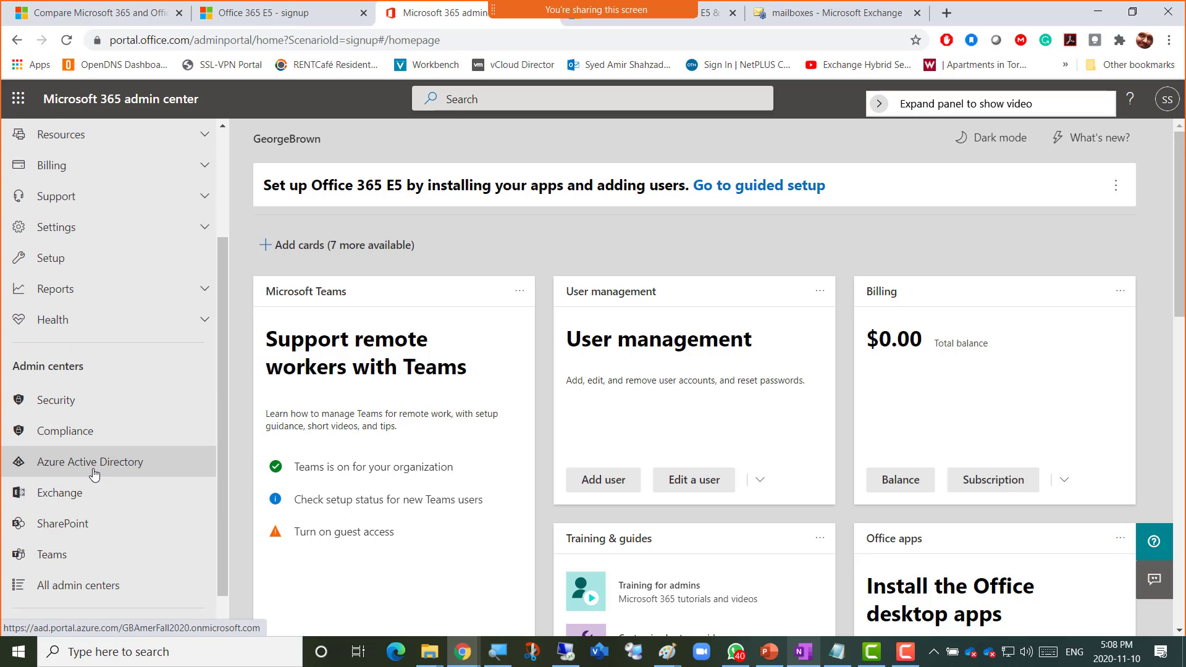
scroll(105, 347, "up", 3)
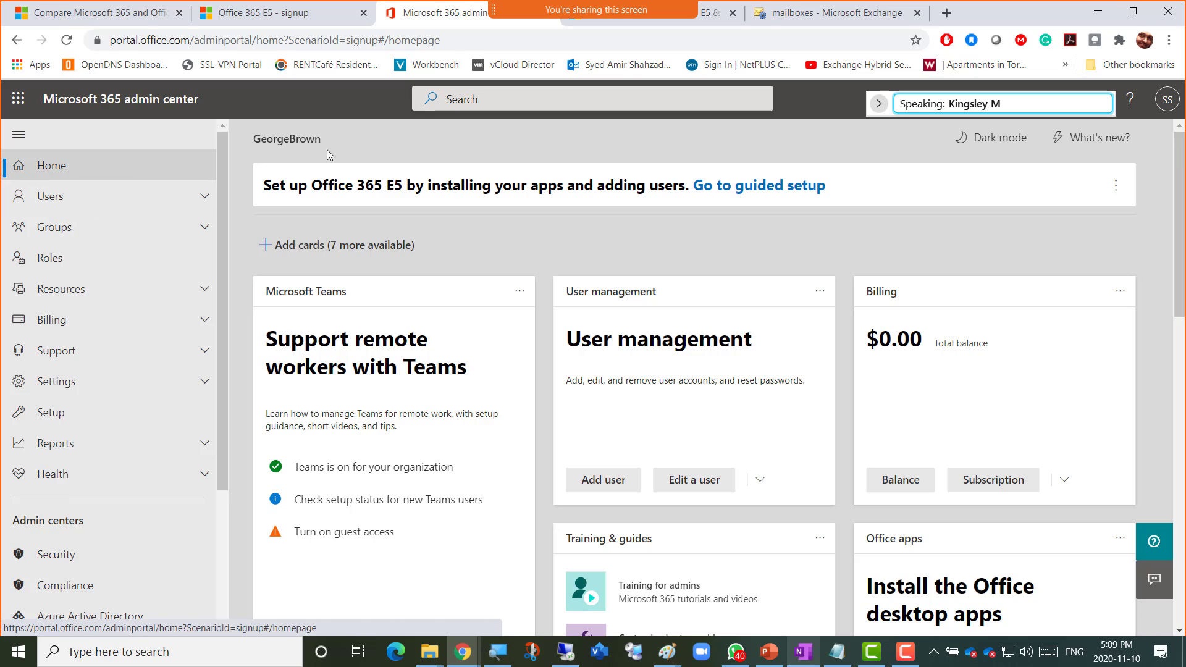
- Revisit the Exchange mailboxes page for comparison, and open the Active users list in the Microsoft 365 admin center
left_click(796, 13)
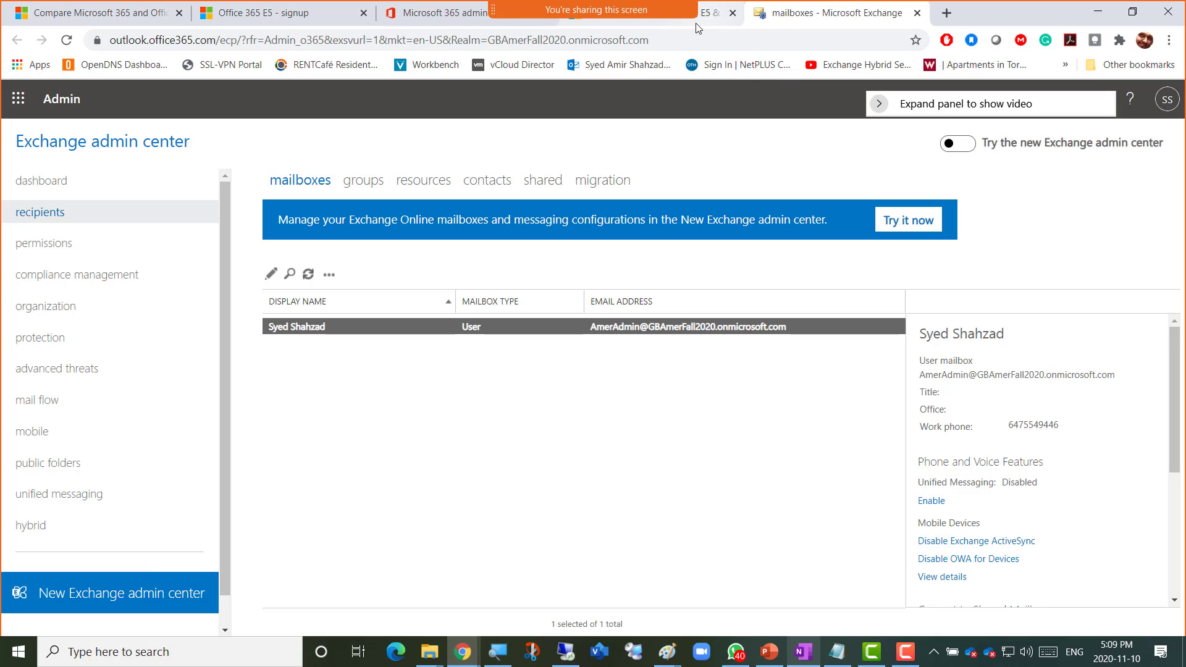
mouse_move(586, 25)
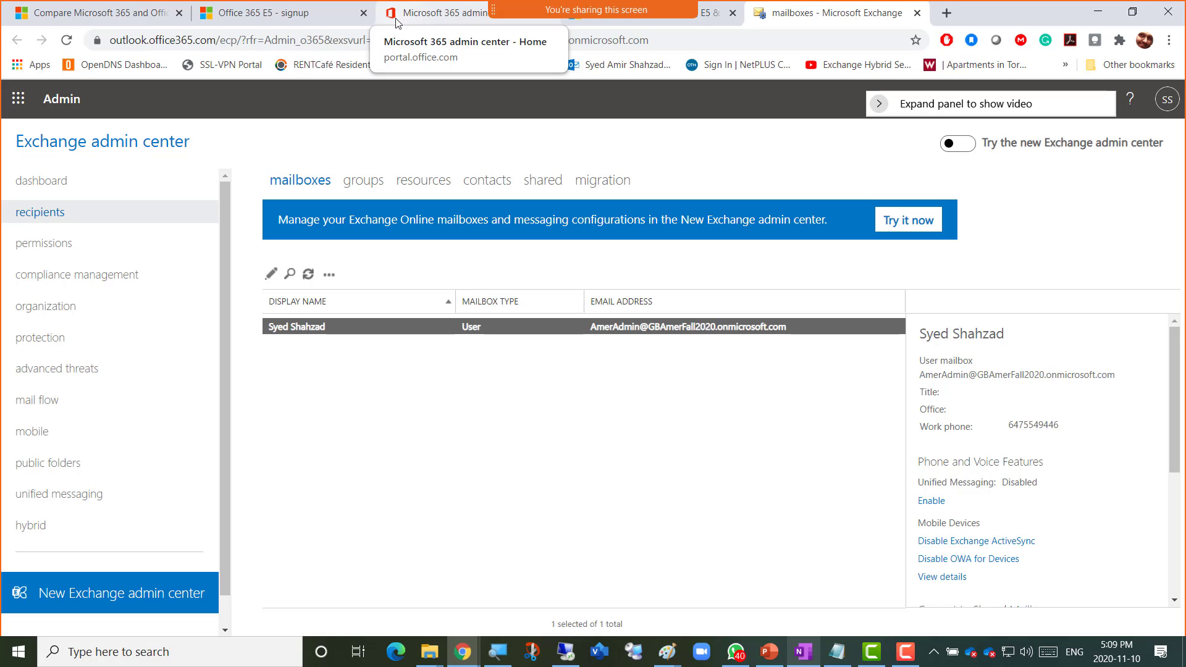
left_click(404, 20)
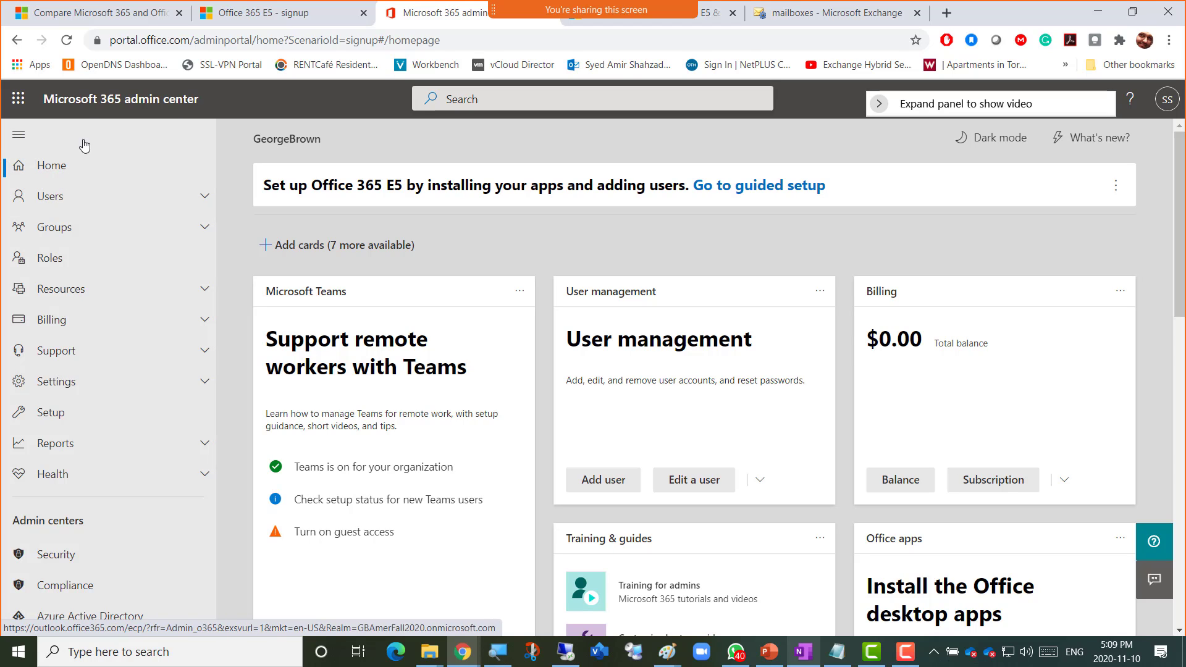
left_click(53, 198)
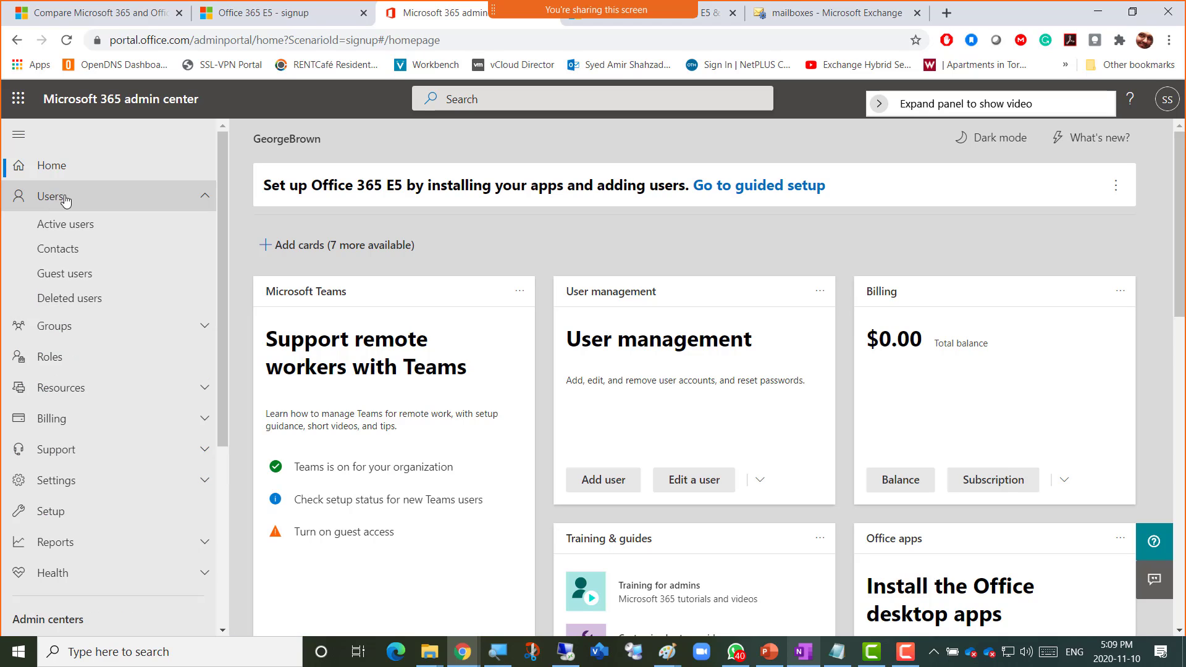
left_click(68, 228)
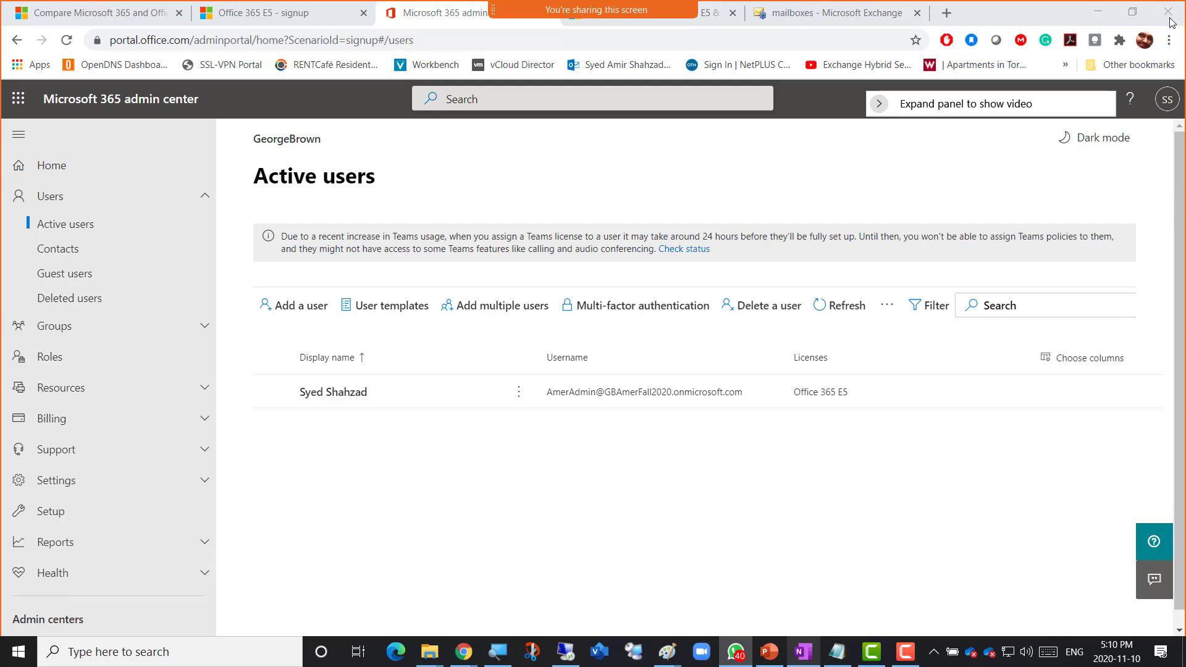
- Bring in the WhatsApp window to view the posted class photo, and move it away to return to the Active users list
left_click_drag(1172, 23, 562, 25)
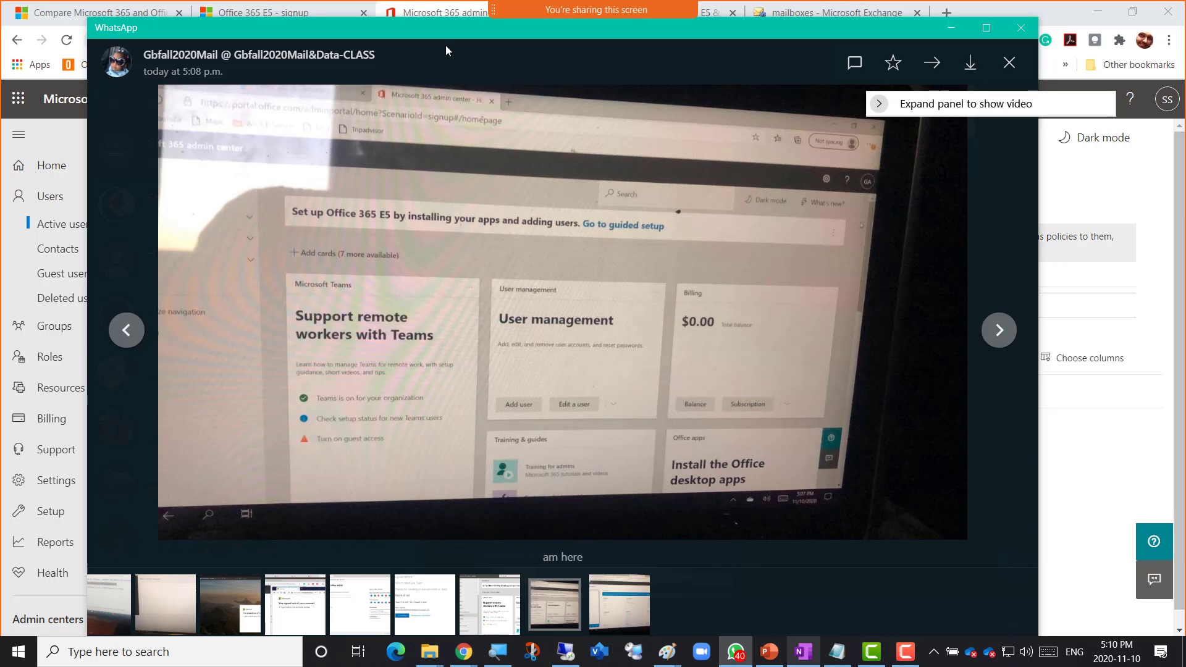
left_click_drag(445, 31, 1185, 90)
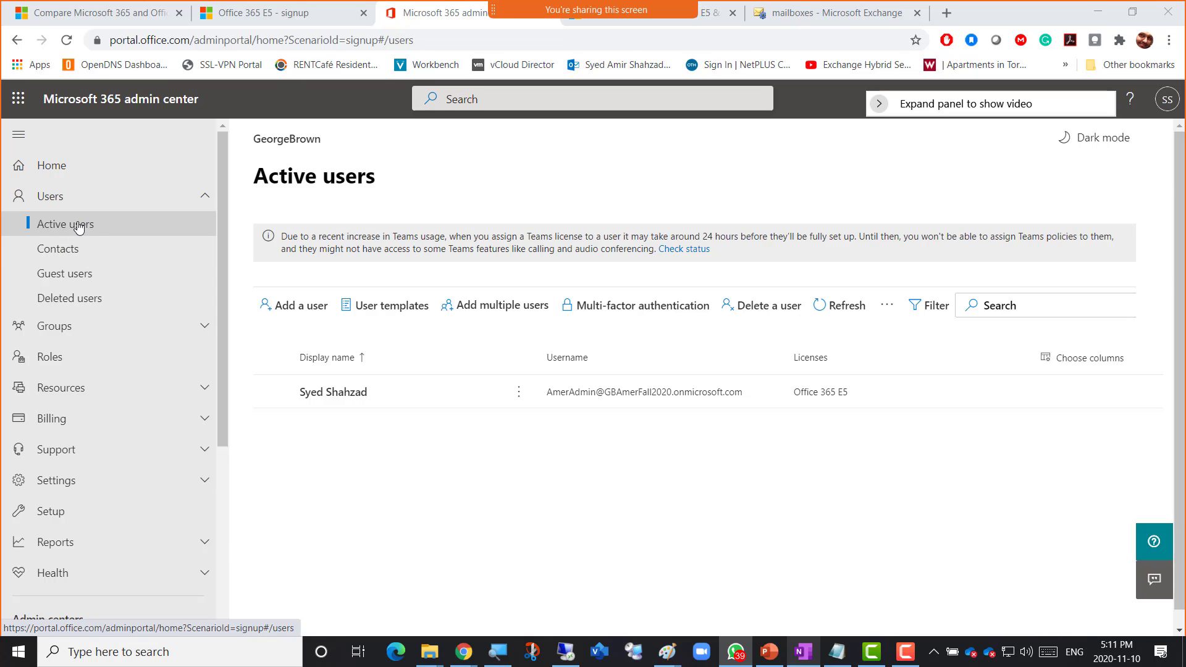
left_click(53, 197)
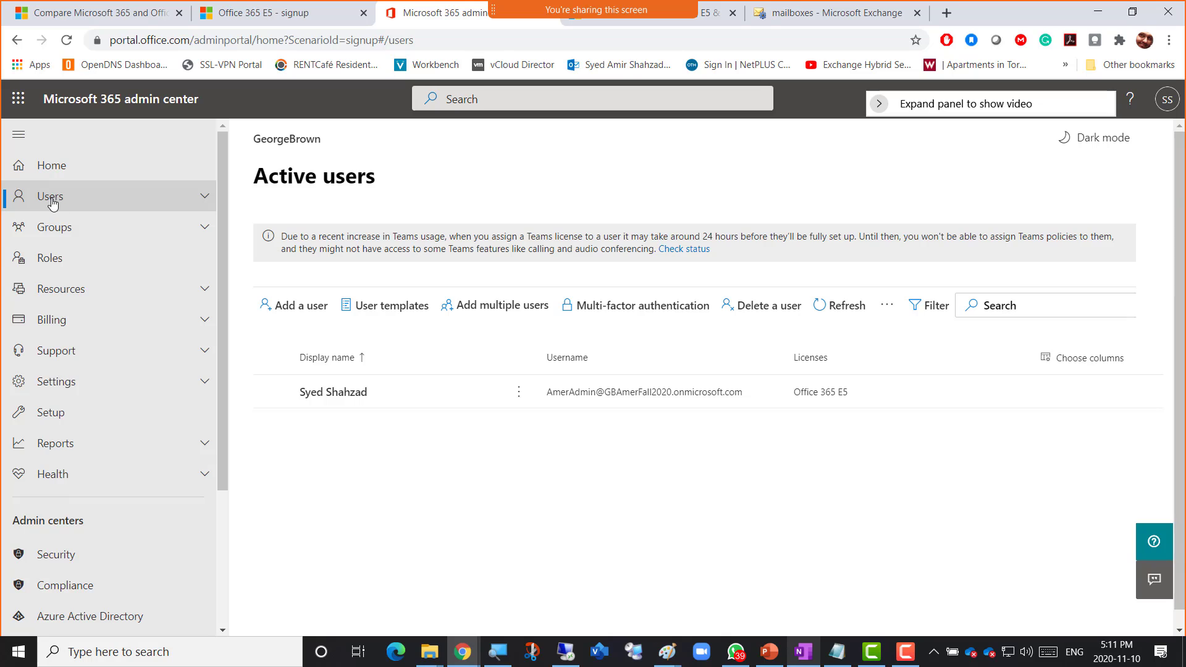
left_click(102, 203)
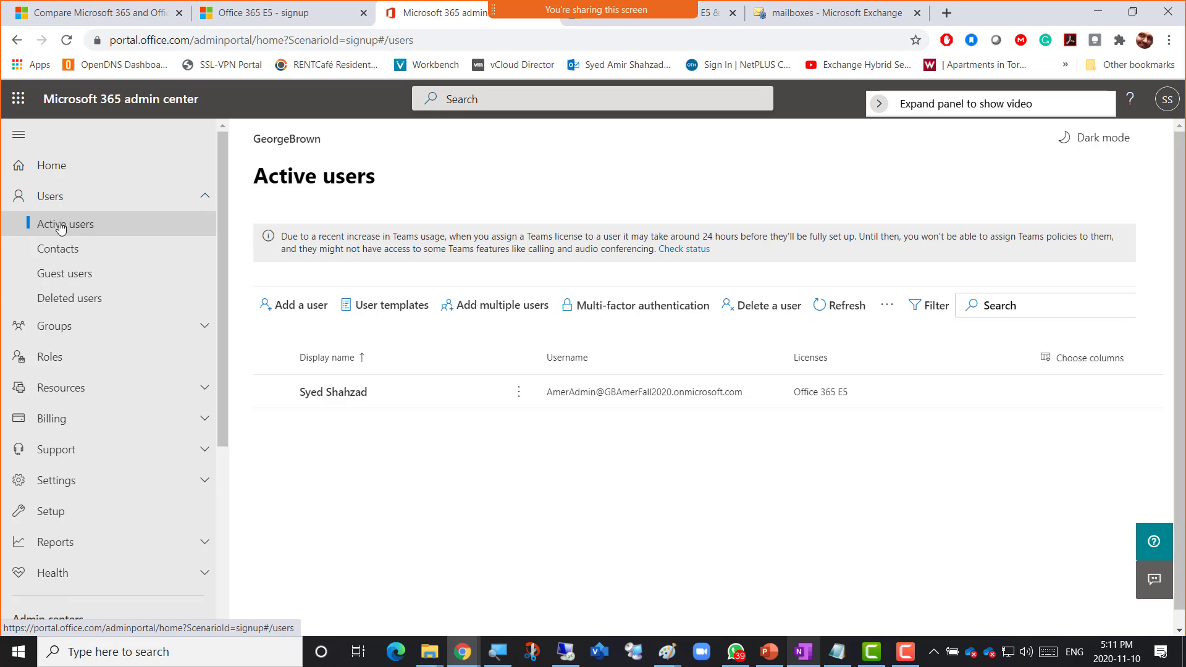
- Start adding a user and fill in the first name, display name and username, keeping the GBAmerFall2020.onmicrosoft.com domain
left_click(299, 315)
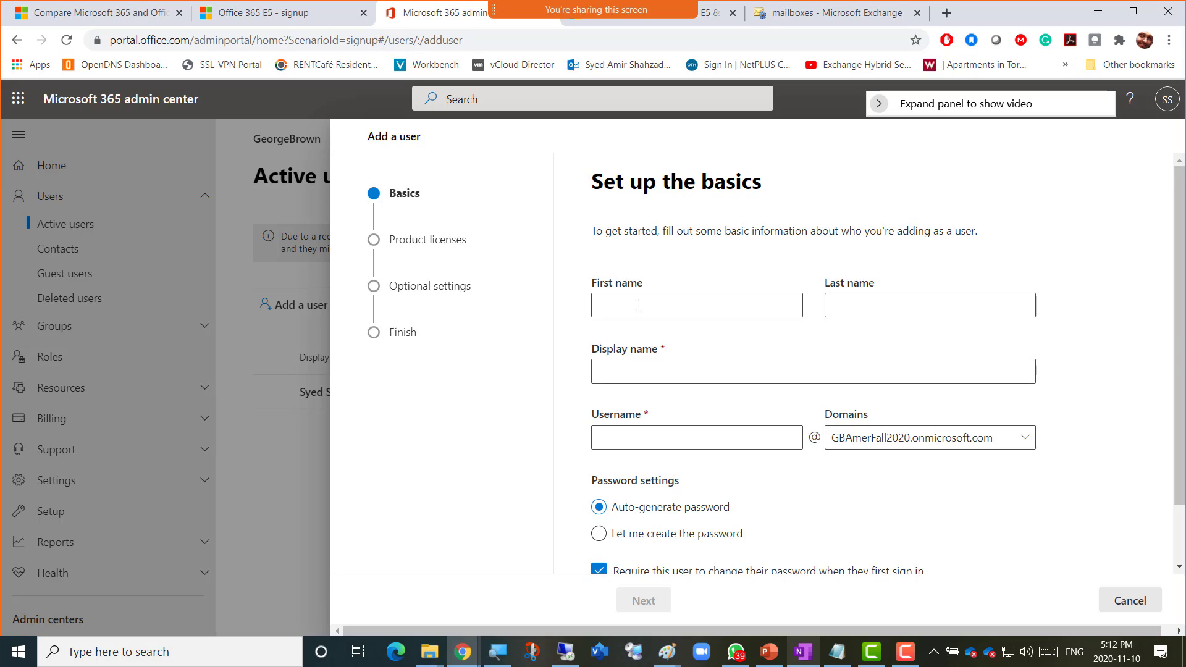
left_click(678, 305)
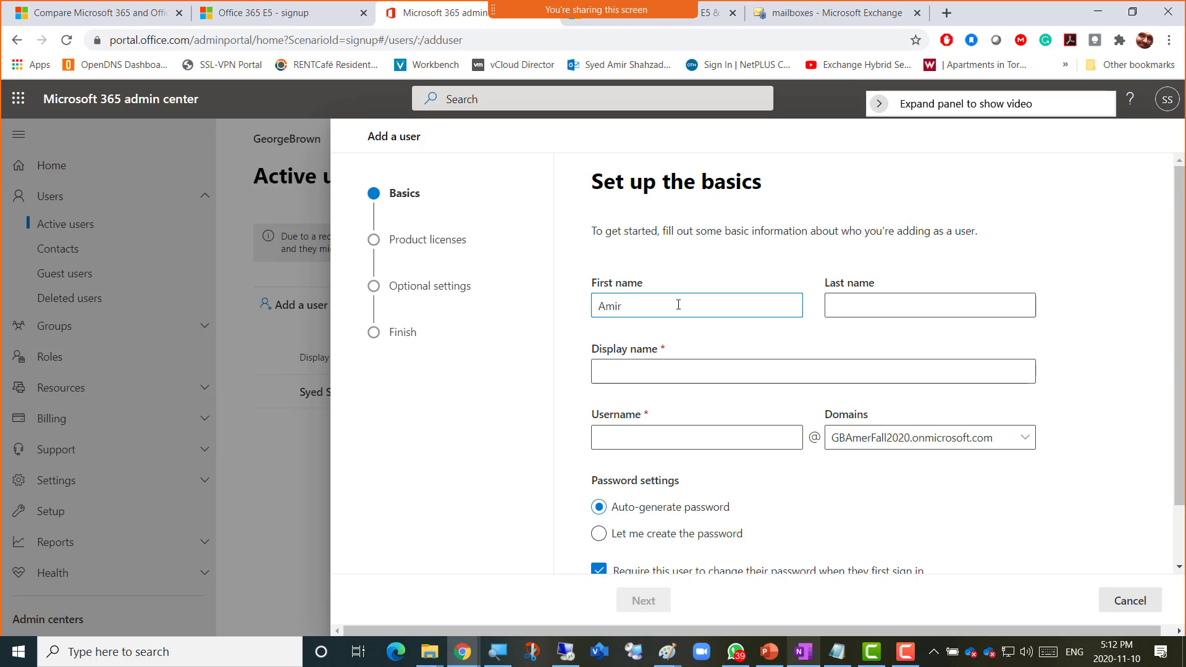
type("01")
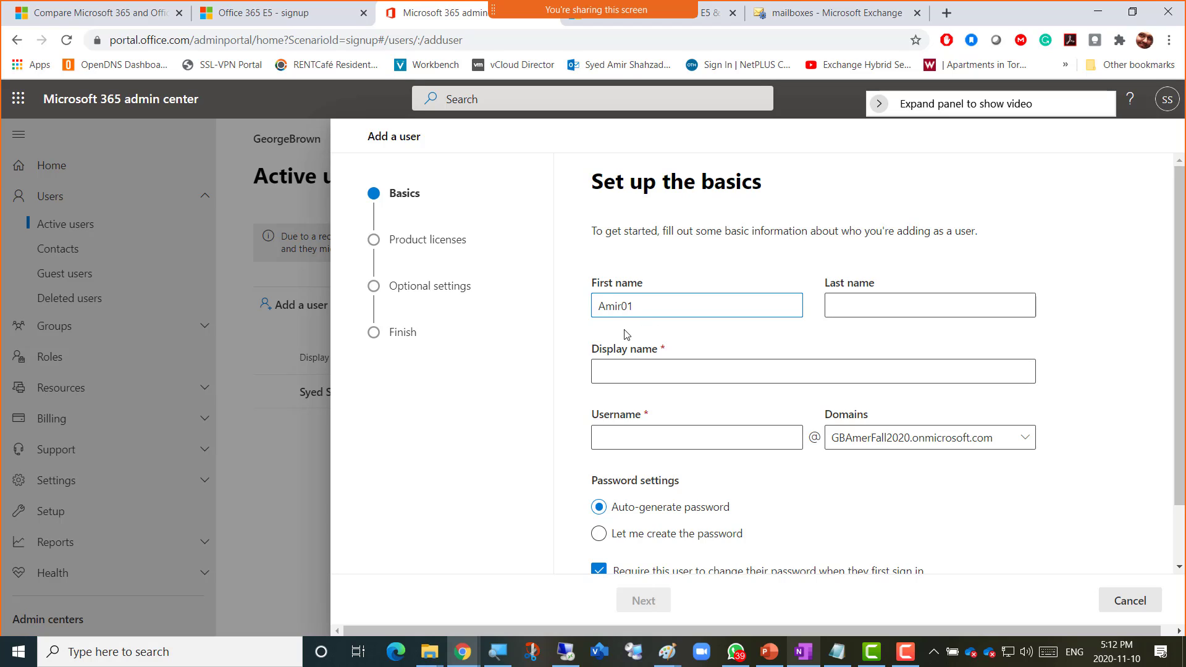
left_click(622, 373)
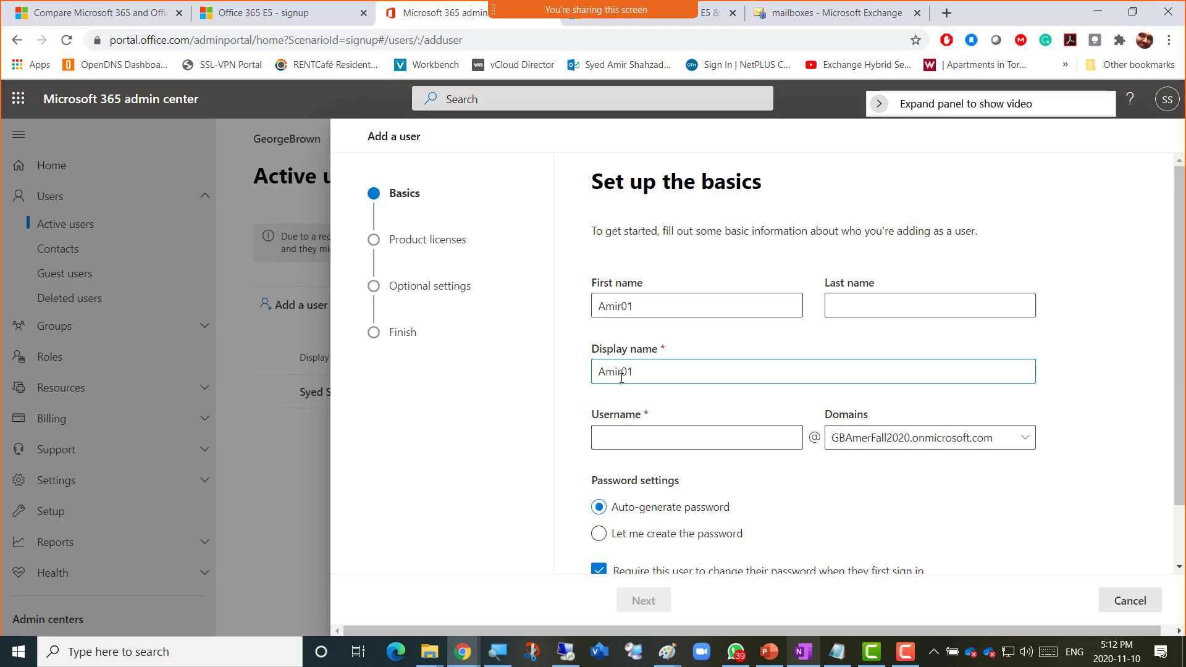
left_click(617, 442)
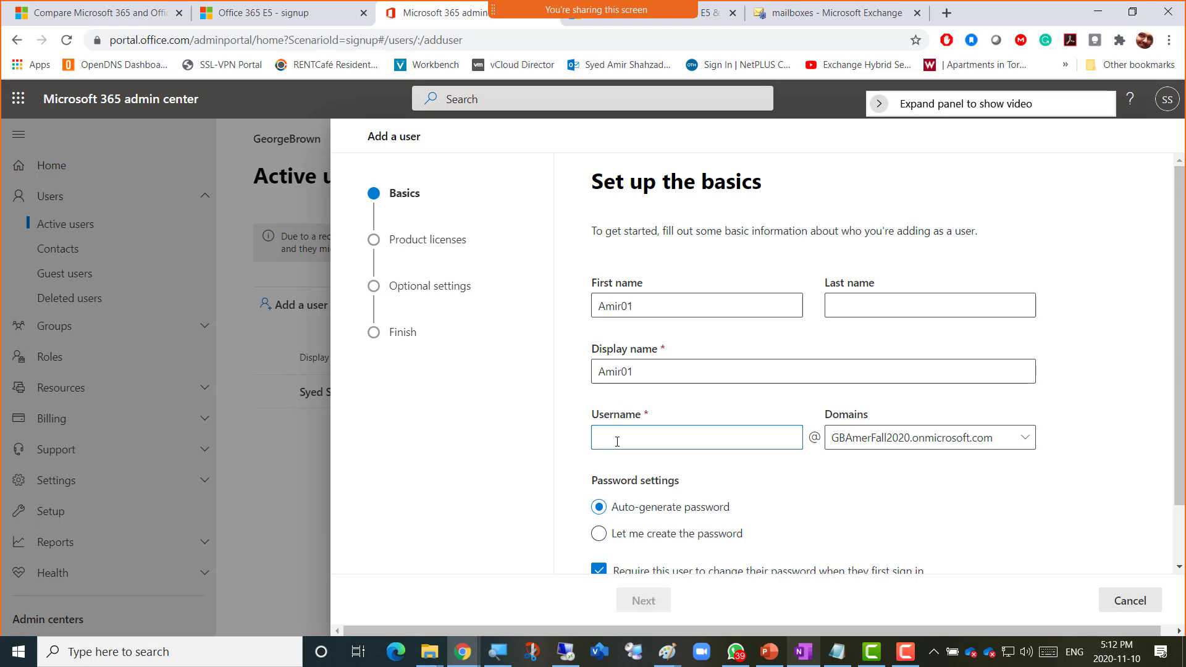
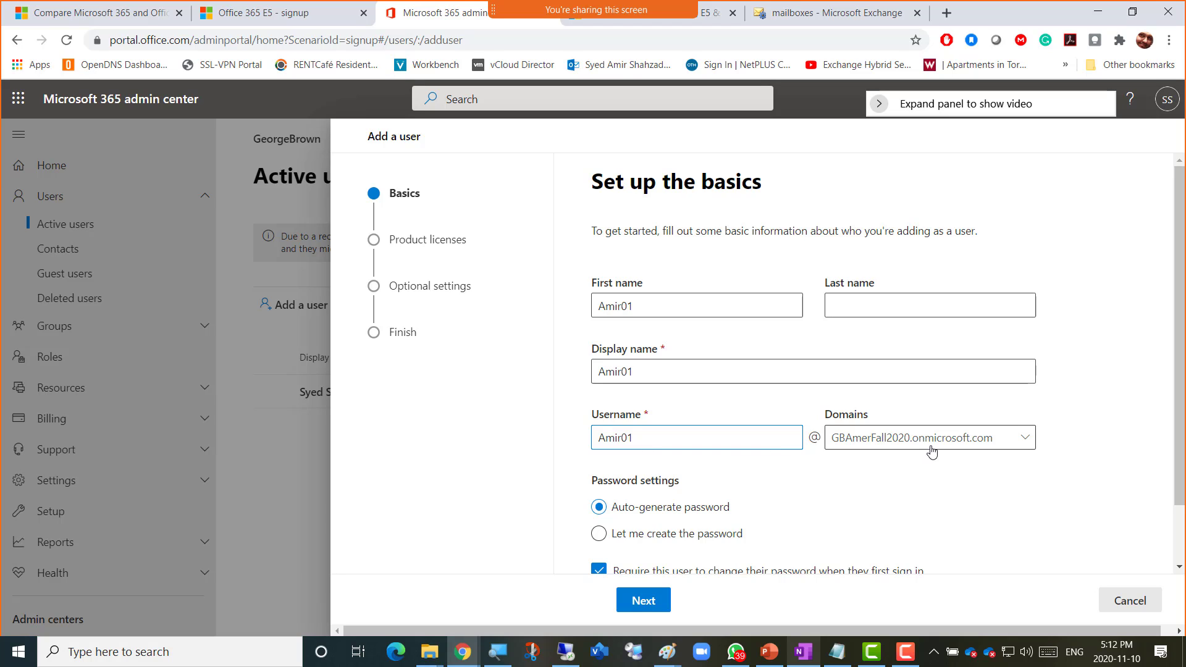
left_click(1025, 439)
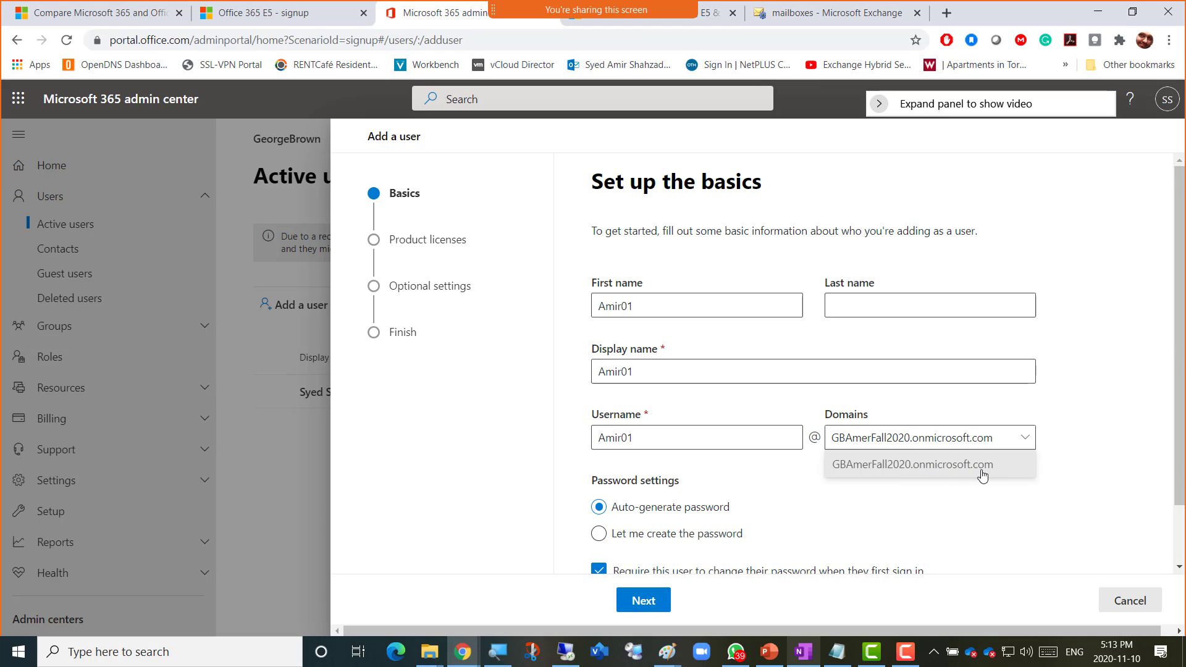
left_click(1077, 472)
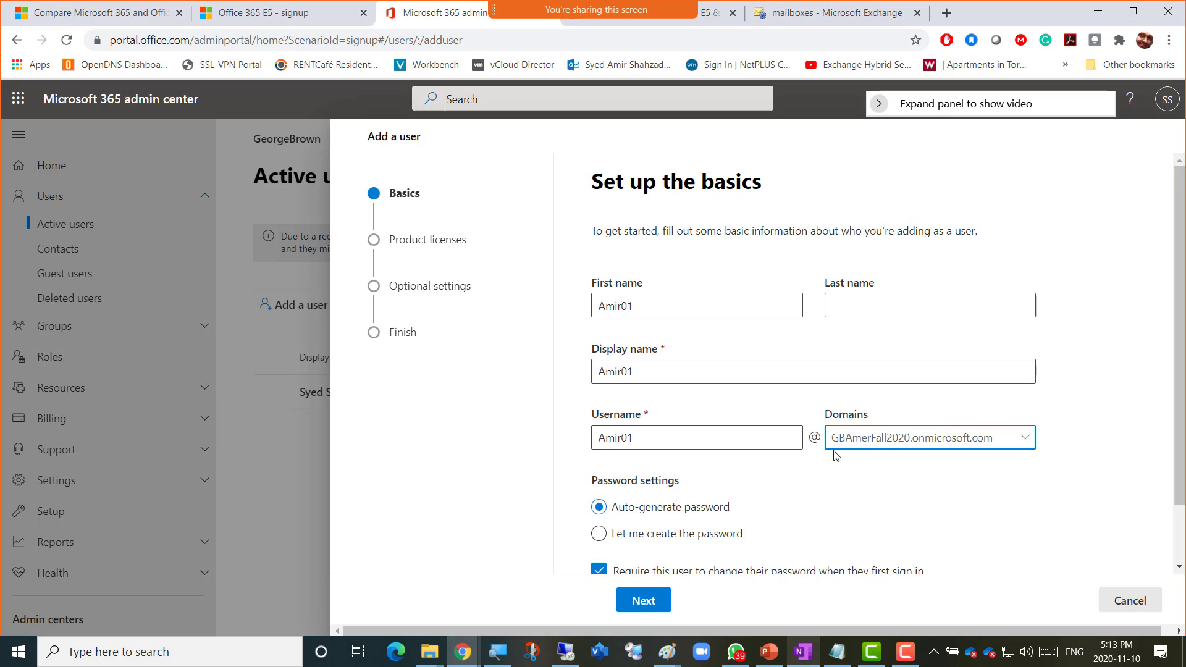
left_click(1122, 411)
- Choose to create the new user's password manually and enter the account password
scroll(1122, 410, "down", 2)
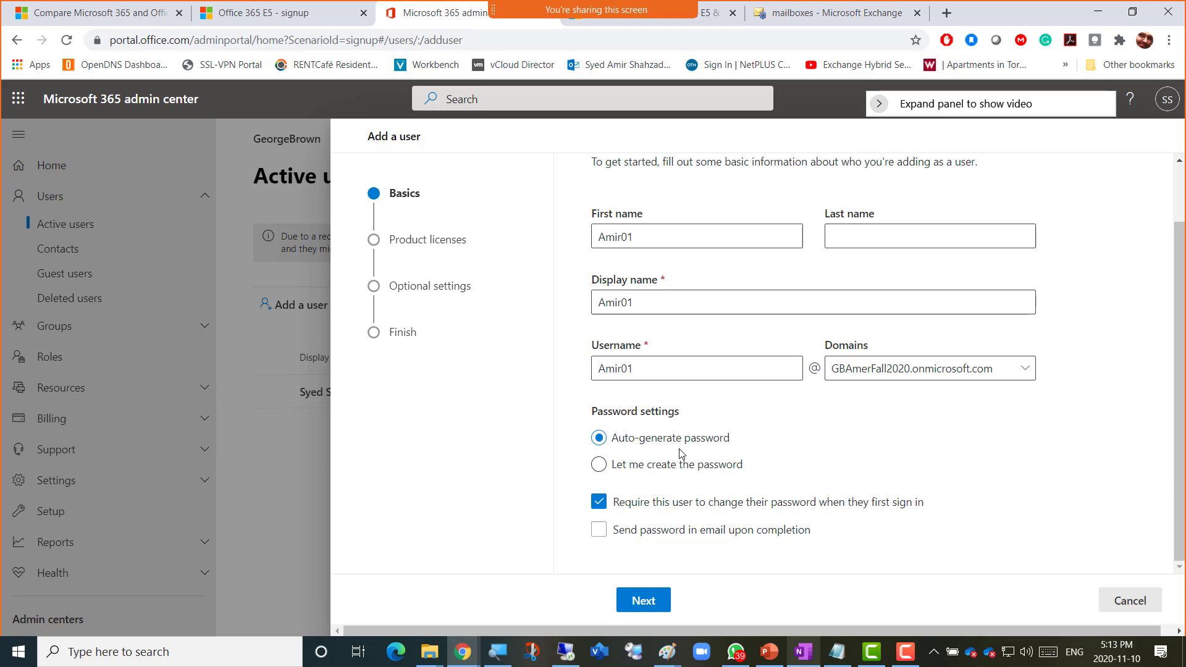
left_click(599, 465)
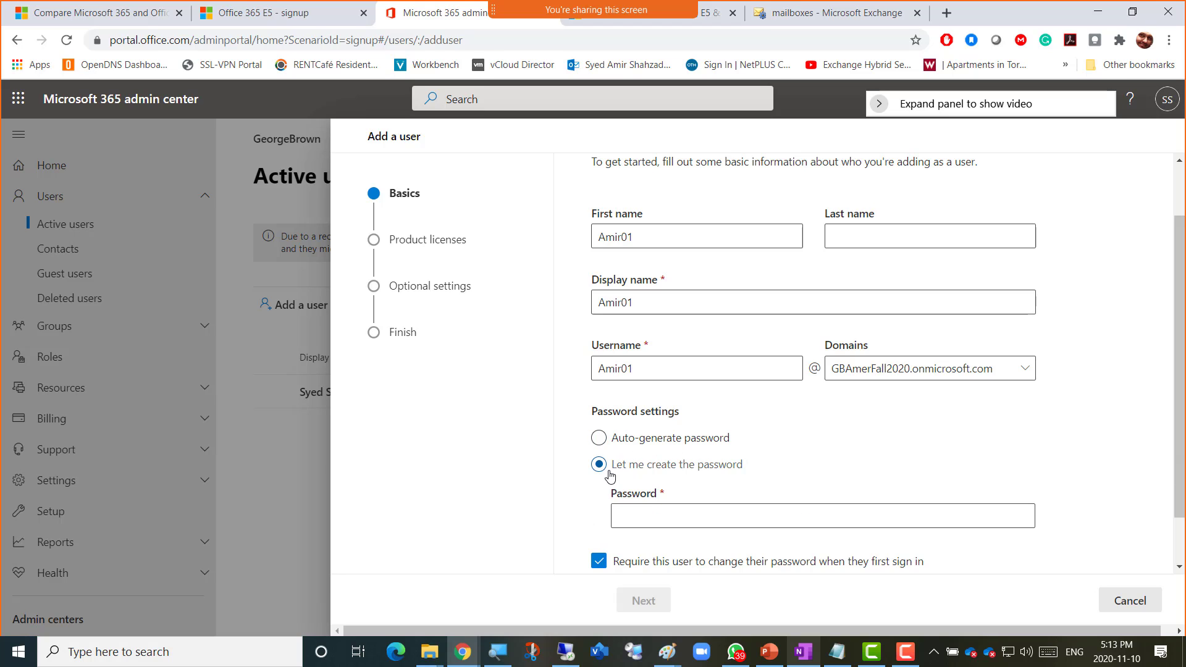
left_click(650, 519)
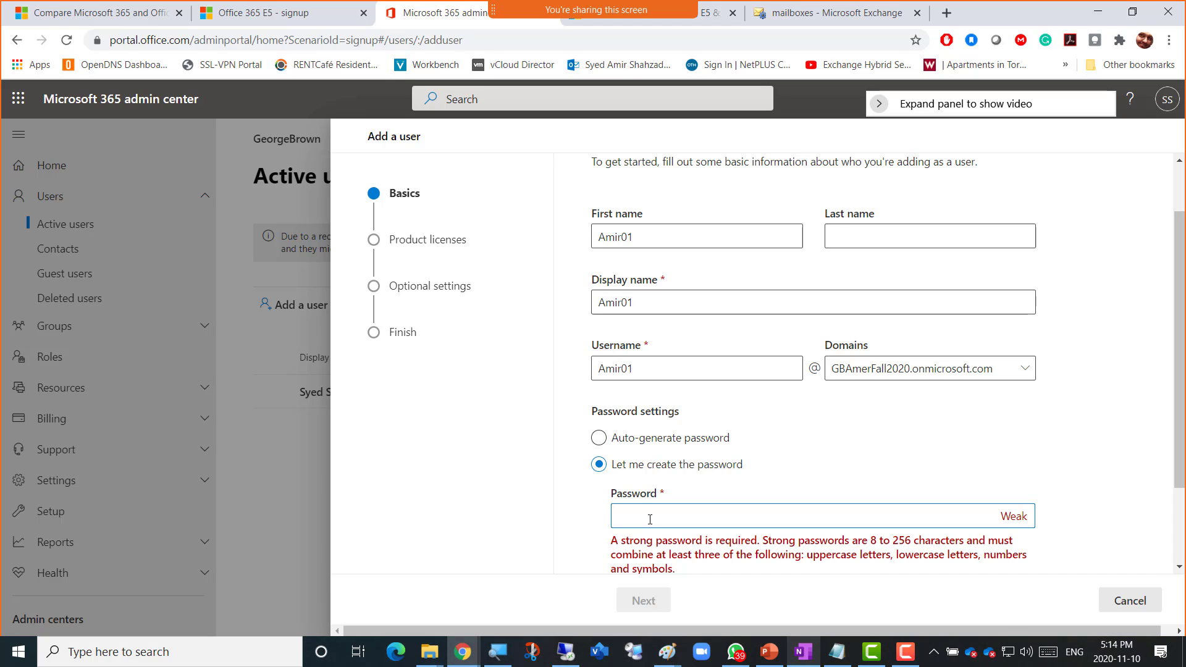
type("•••••••••")
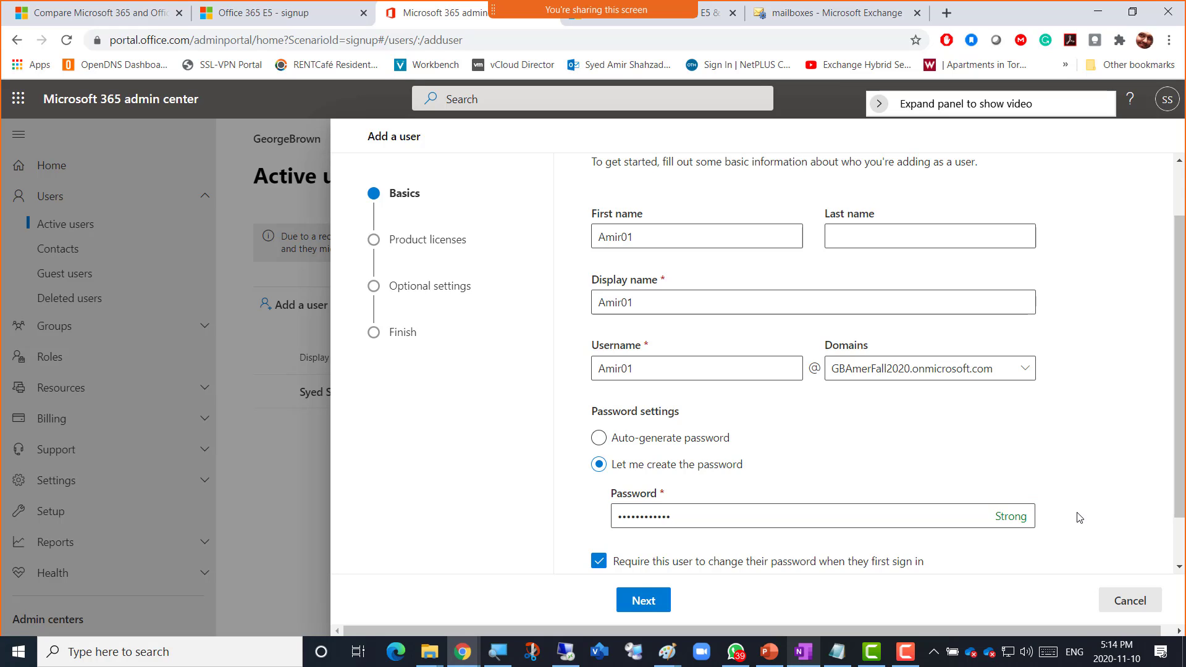
- Remove the required password change at first sign-in, leave the password e-mail option off, and proceed to product licenses
scroll(1079, 517, "down", 1)
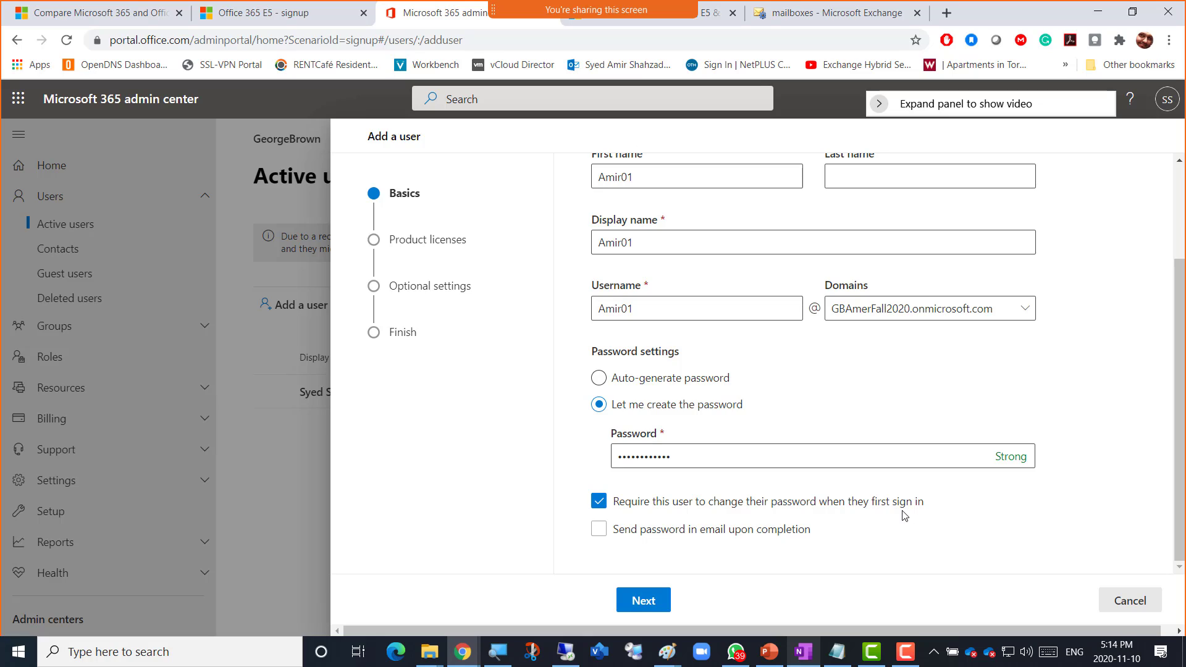
left_click(600, 504)
left_click(670, 535)
left_click(659, 534)
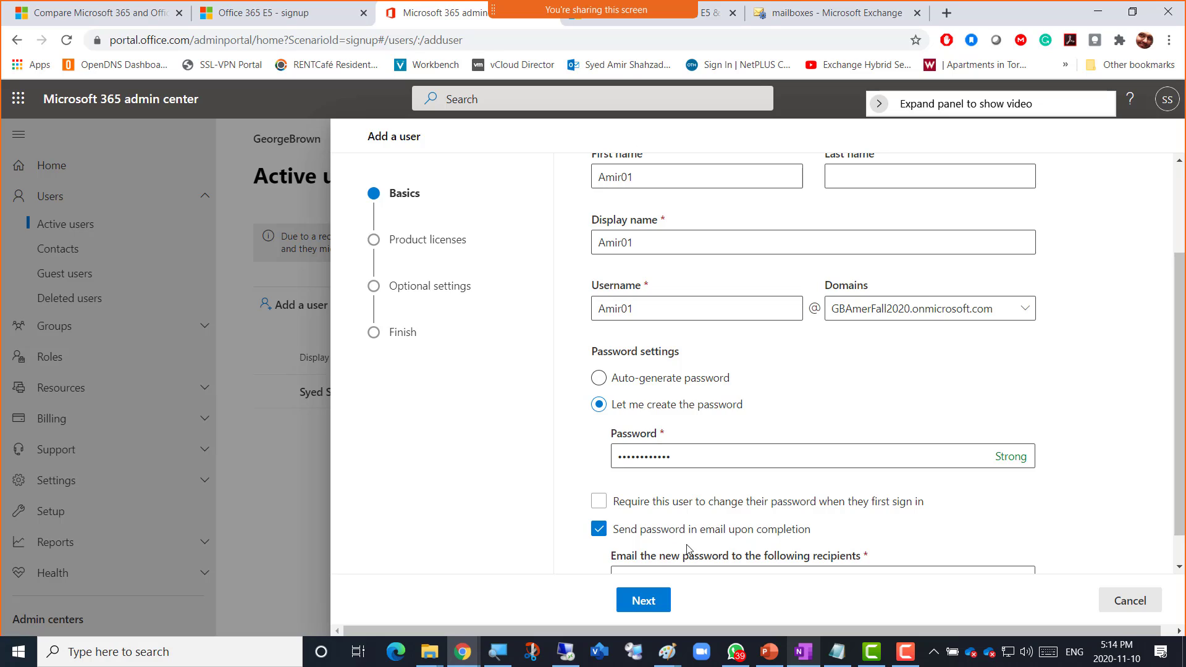
left_click(712, 534)
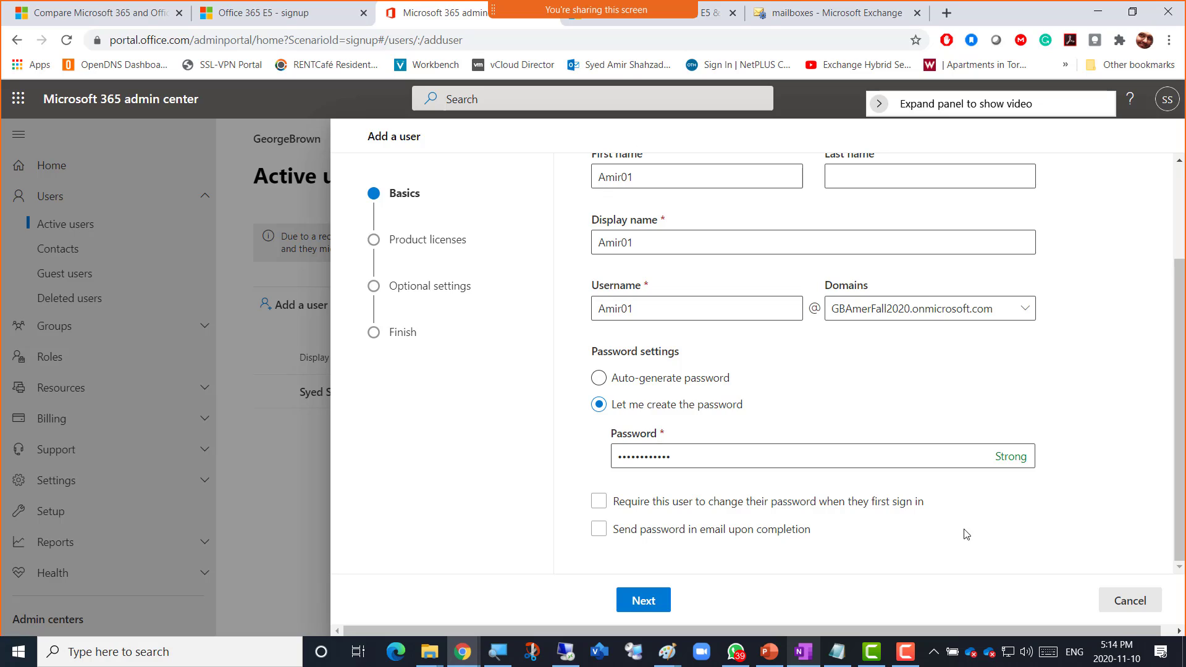
left_click(643, 602)
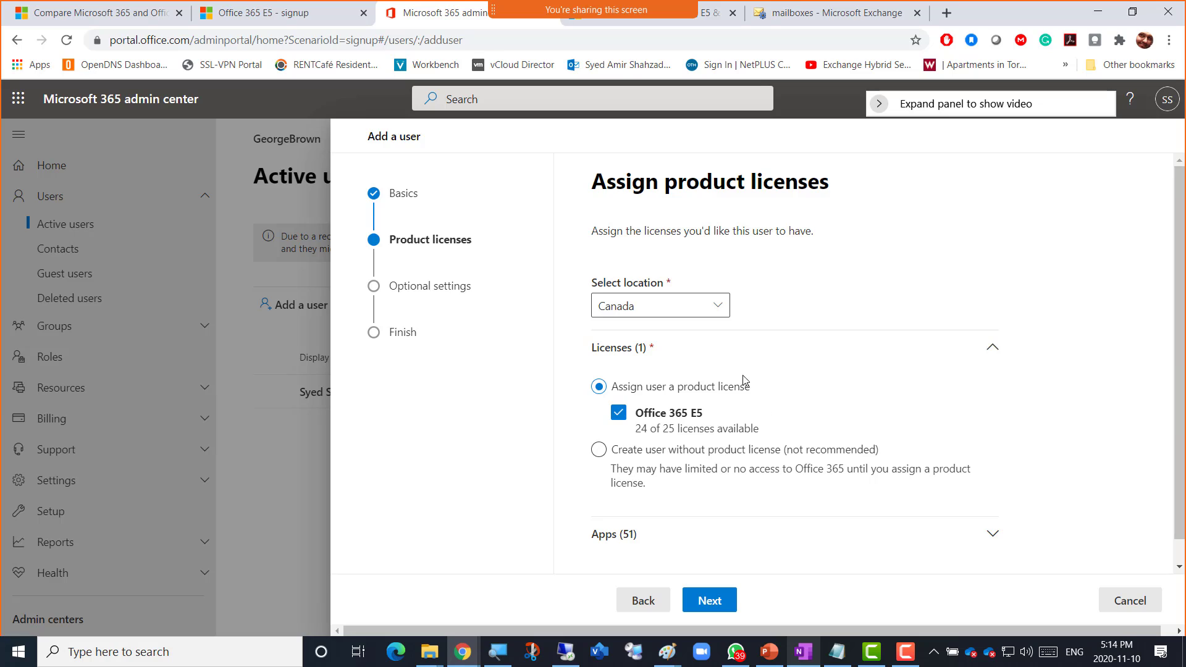
- Review the license assignment with location Canada and Office 365 E5, and go back to the new user's basics
left_click(718, 308)
left_click(720, 310)
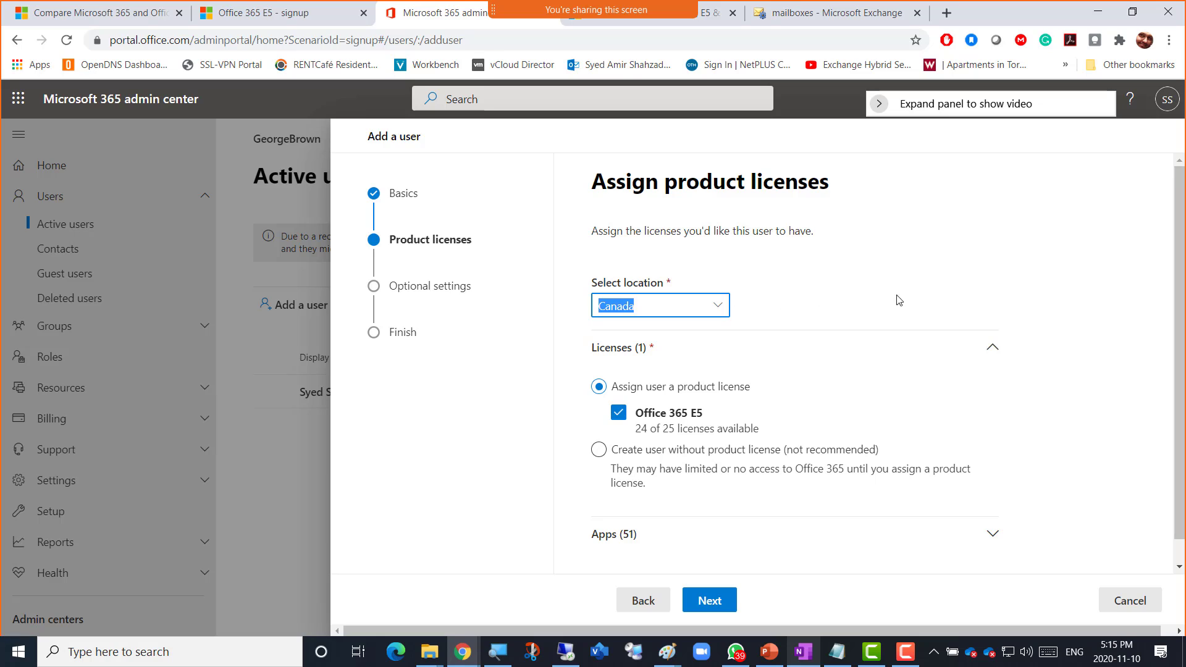
left_click(1055, 307)
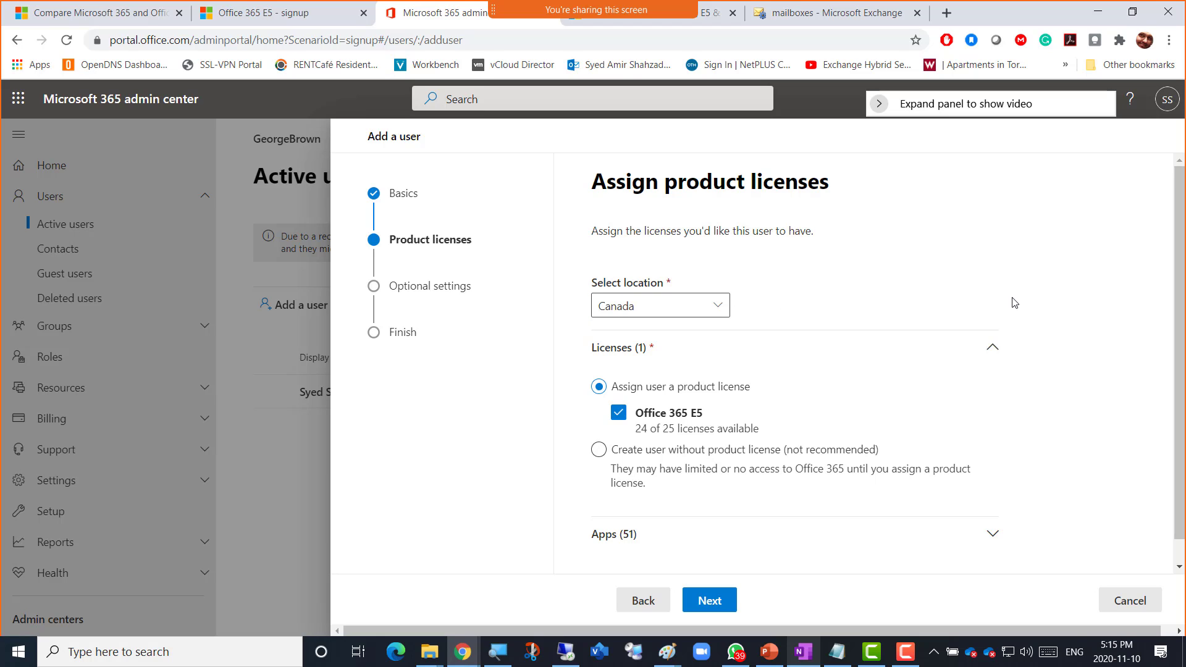
scroll(1013, 303, "down", 1)
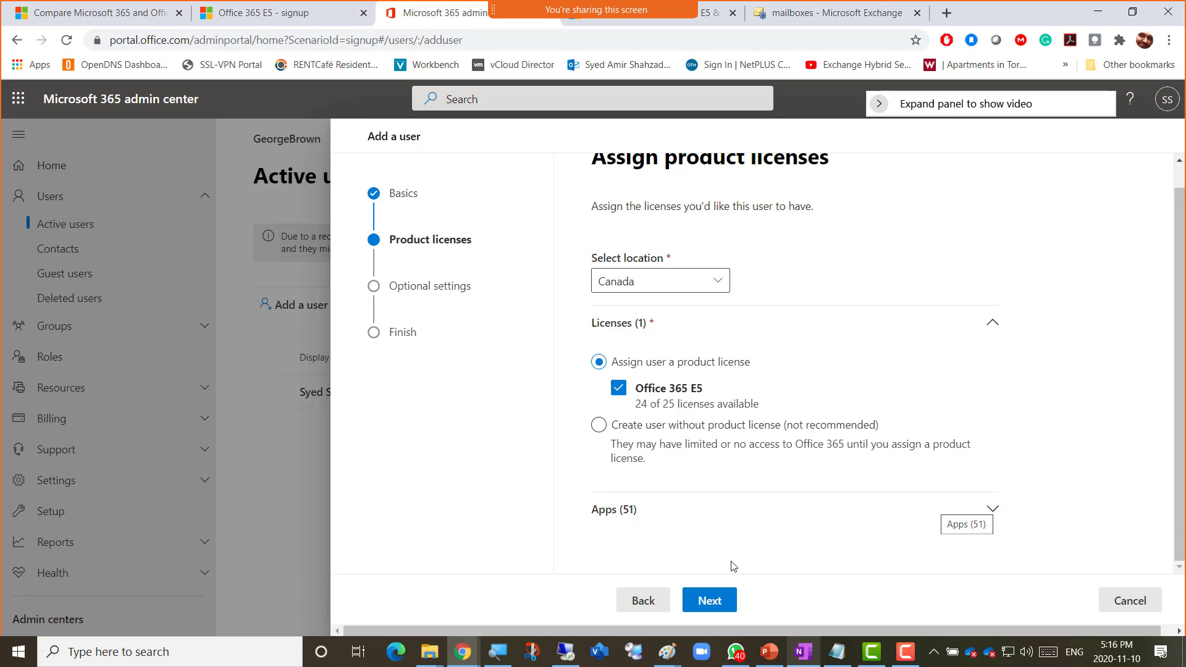
left_click(641, 602)
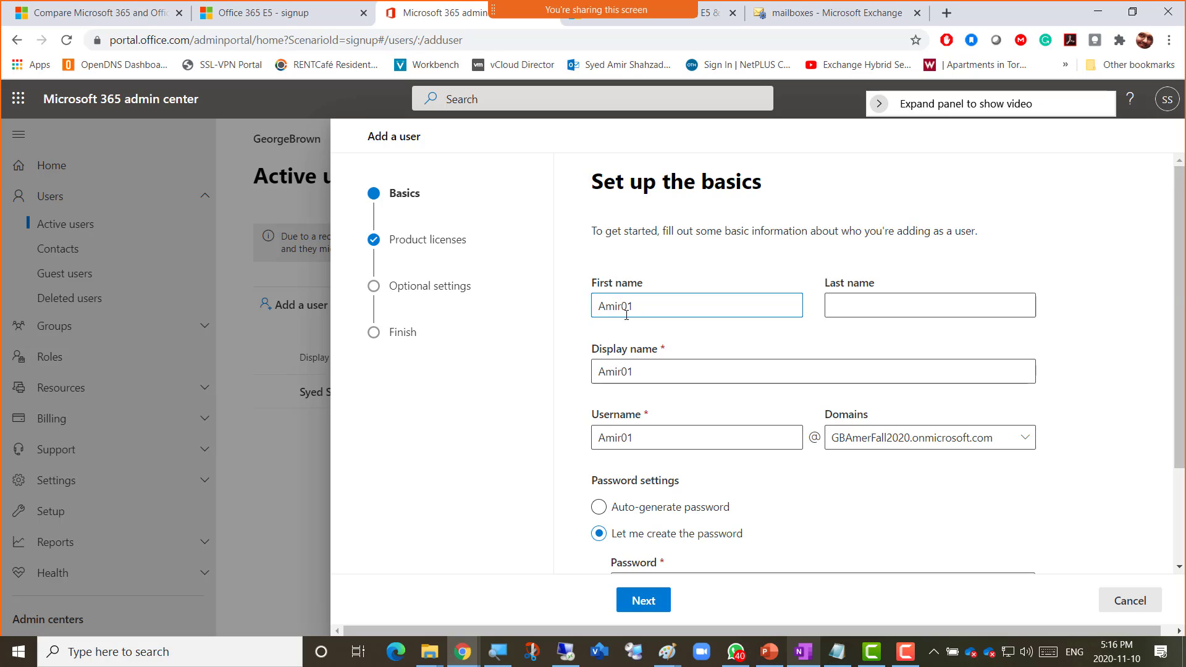
- Correct the spelling of the new user's first name, display name and username by changing the third letter to "e" in each
type("e")
left_click(640, 382)
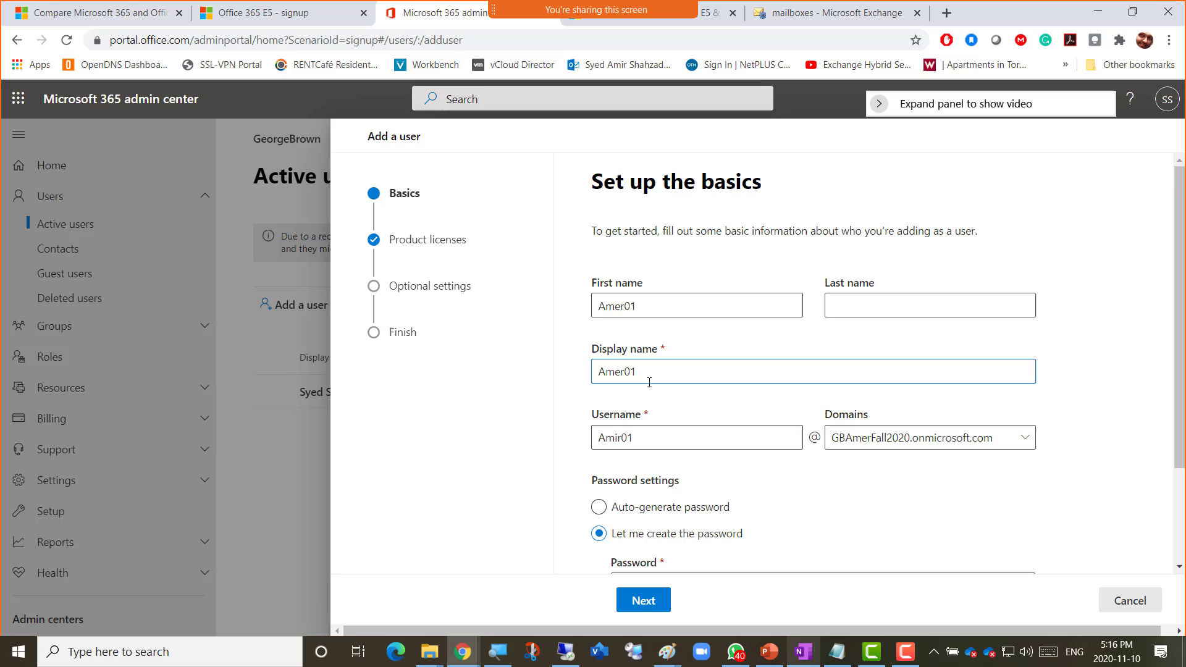
left_click(615, 438)
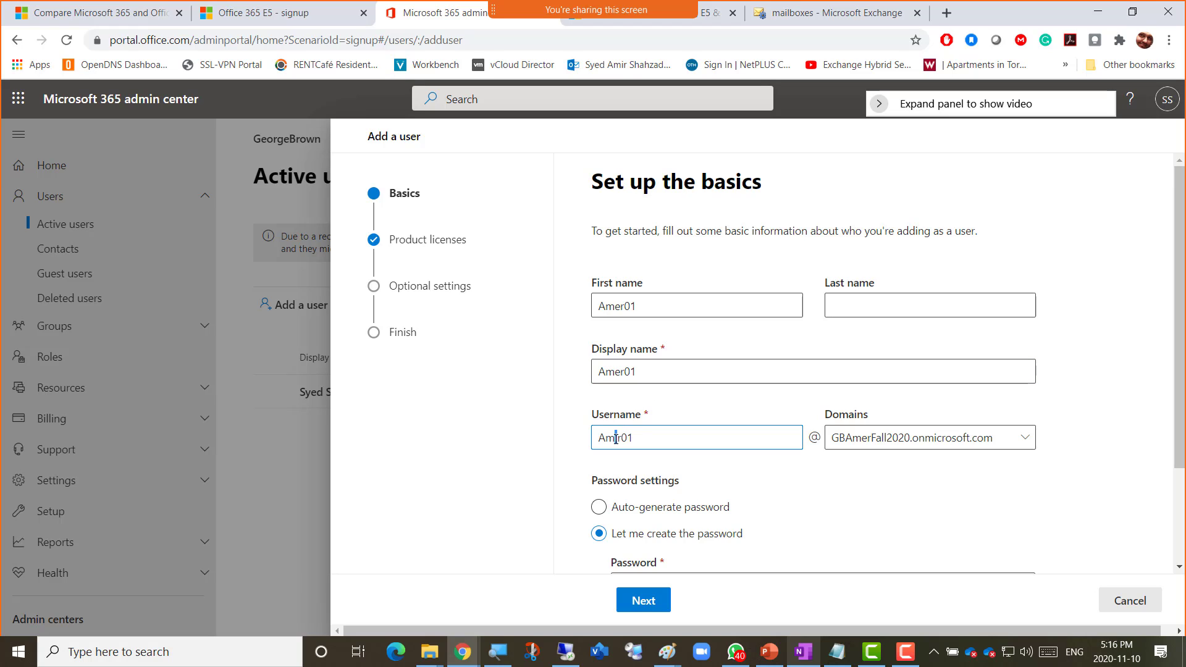
key("BackSpace")
type("e")
left_click_drag(634, 439, 595, 432)
left_click_drag(645, 302, 593, 303)
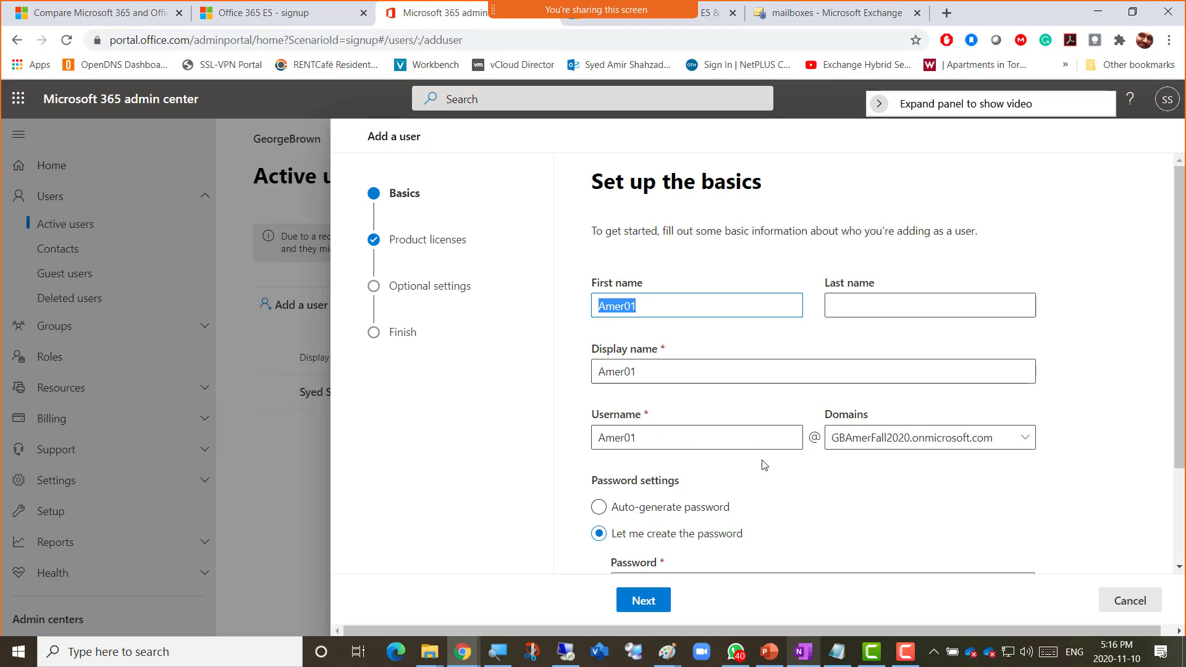
- Leave the first sign-in password change and the password e-mail options off, and proceed to the product licenses
scroll(813, 487, "down", 1)
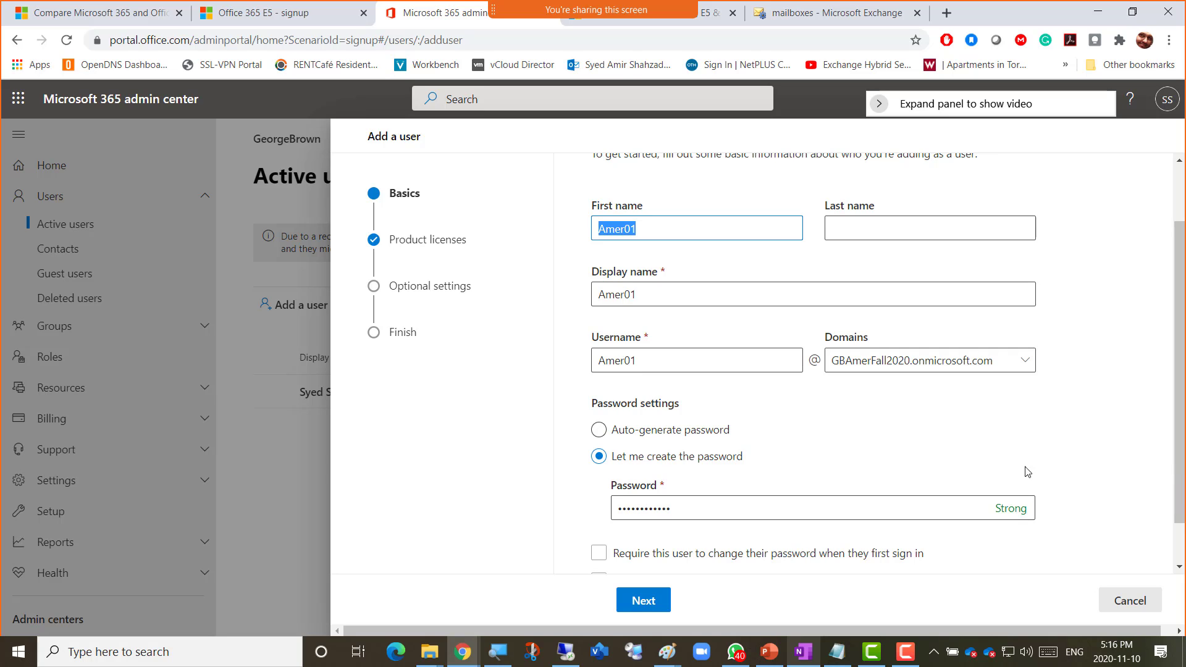
scroll(1071, 462, "down", 1)
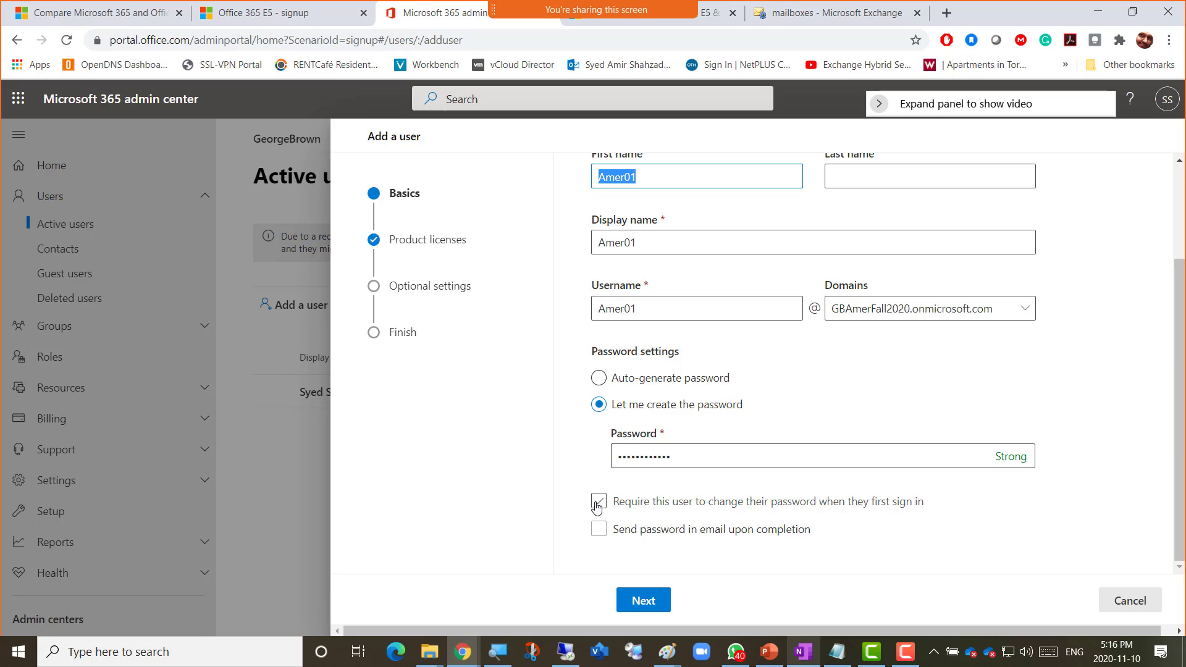
left_click(599, 528)
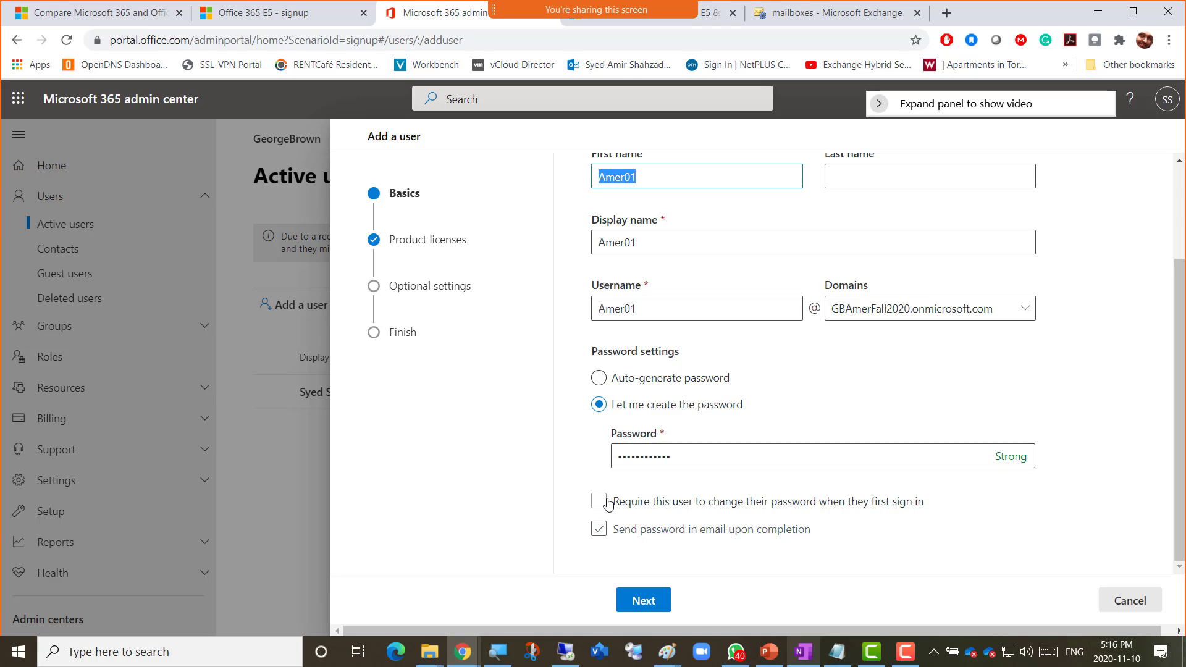
left_click(600, 529)
left_click(645, 612)
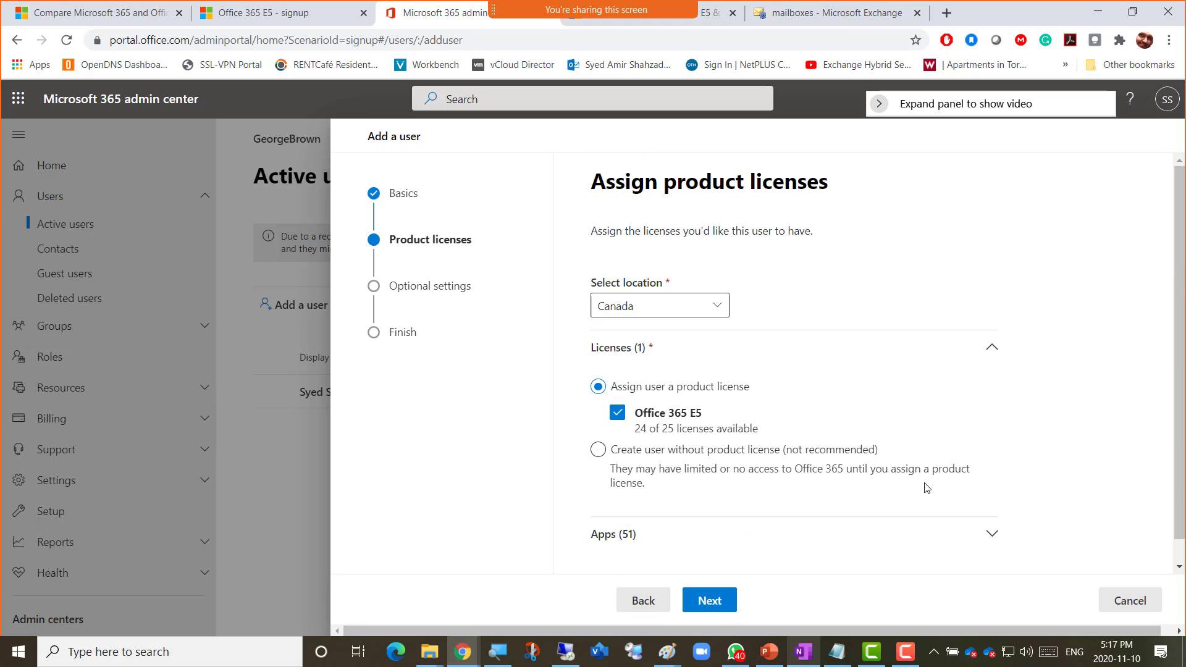
- Expand the apps of the Office 365 E5 license and examine the full list, from Azure Rights Management to Yammer Enterprise
scroll(1022, 344, "down", 1)
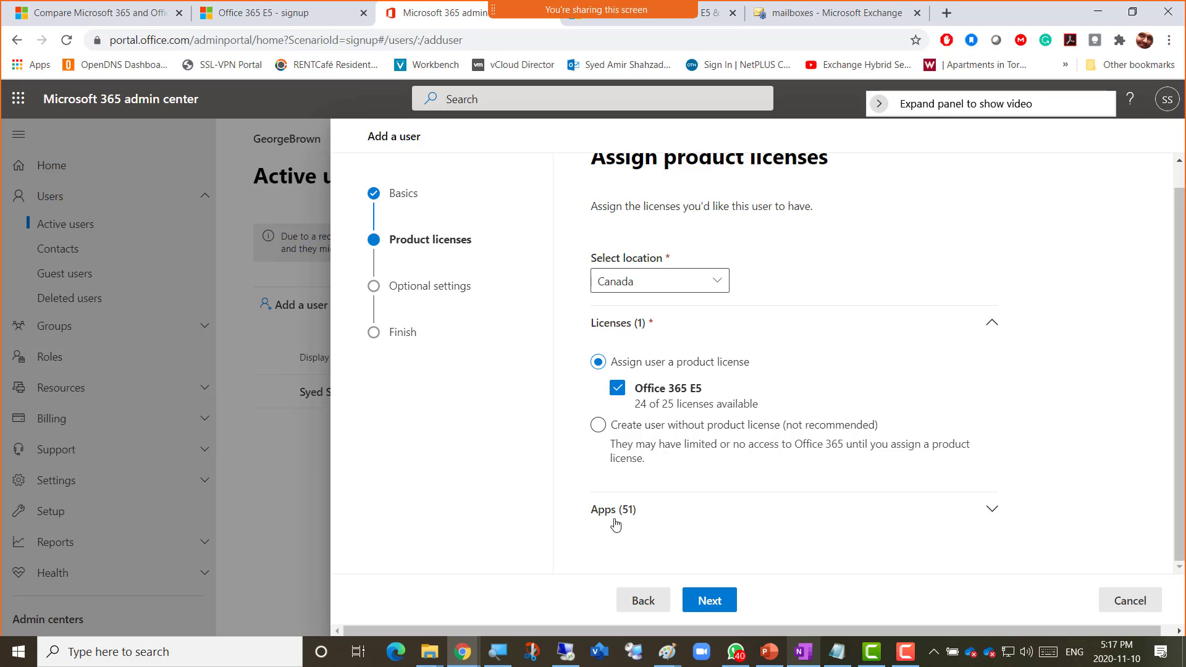
left_click(995, 514)
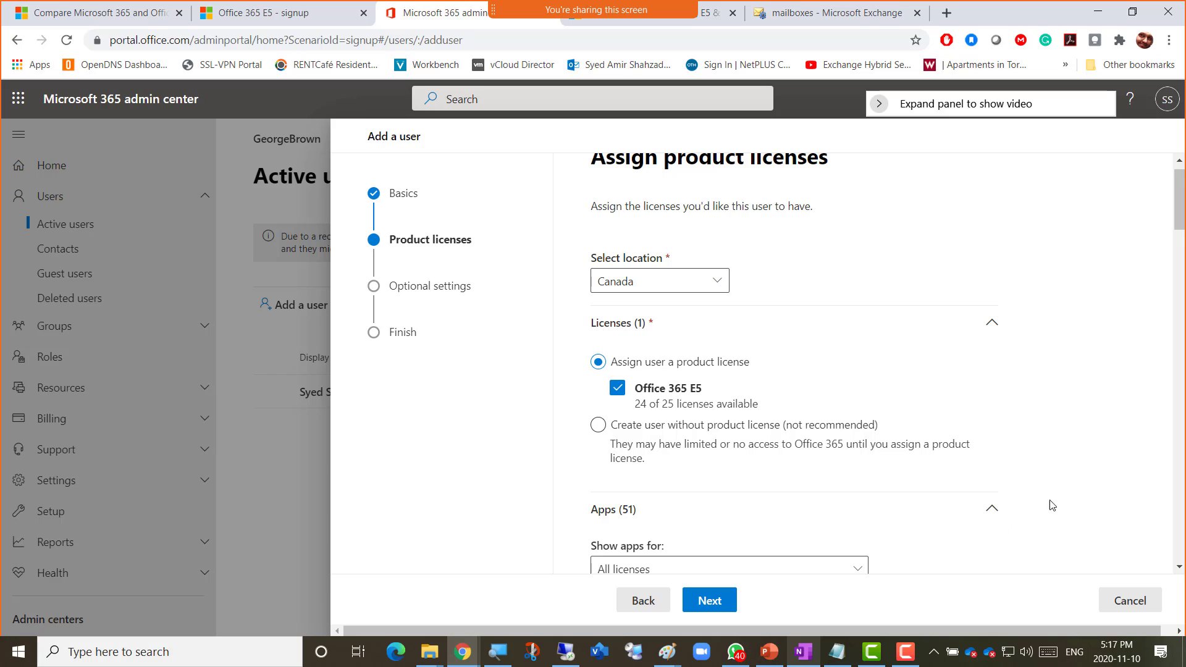
scroll(1068, 481, "down", 4)
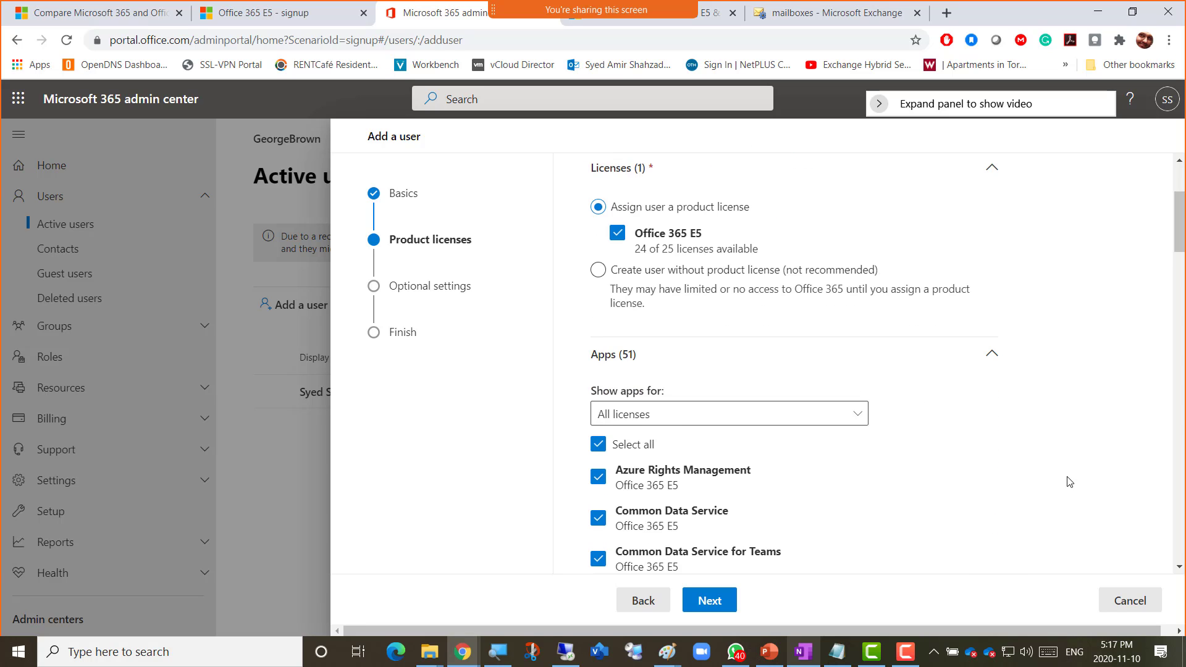
scroll(781, 420, "down", 1)
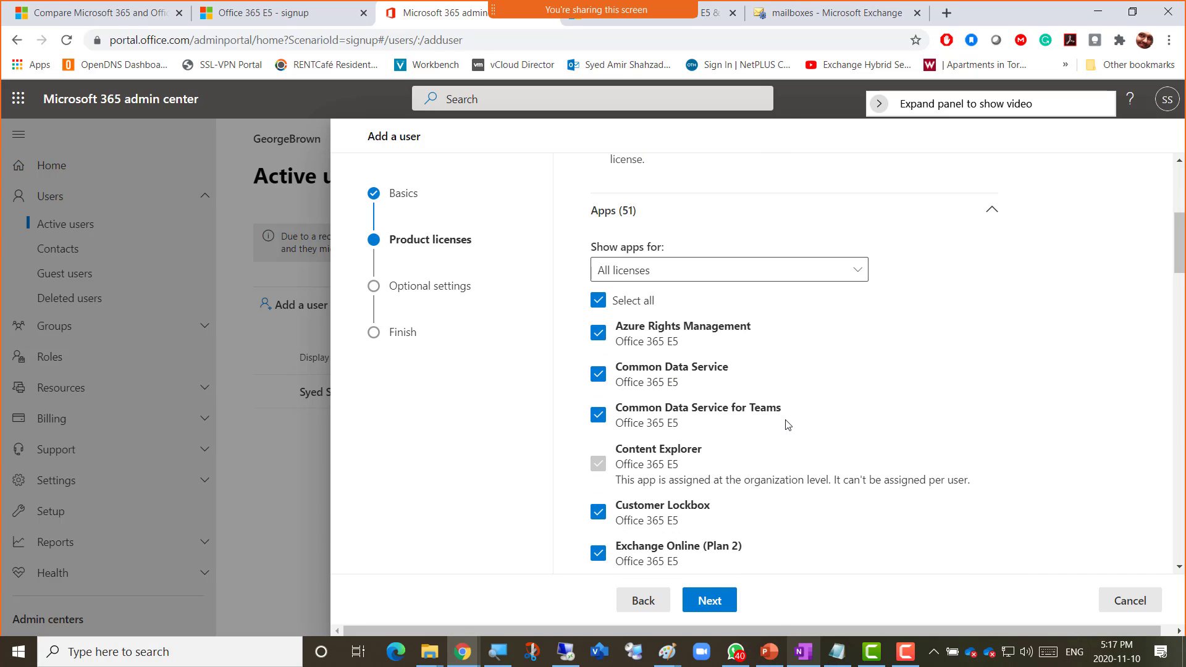
scroll(719, 431, "down", 1)
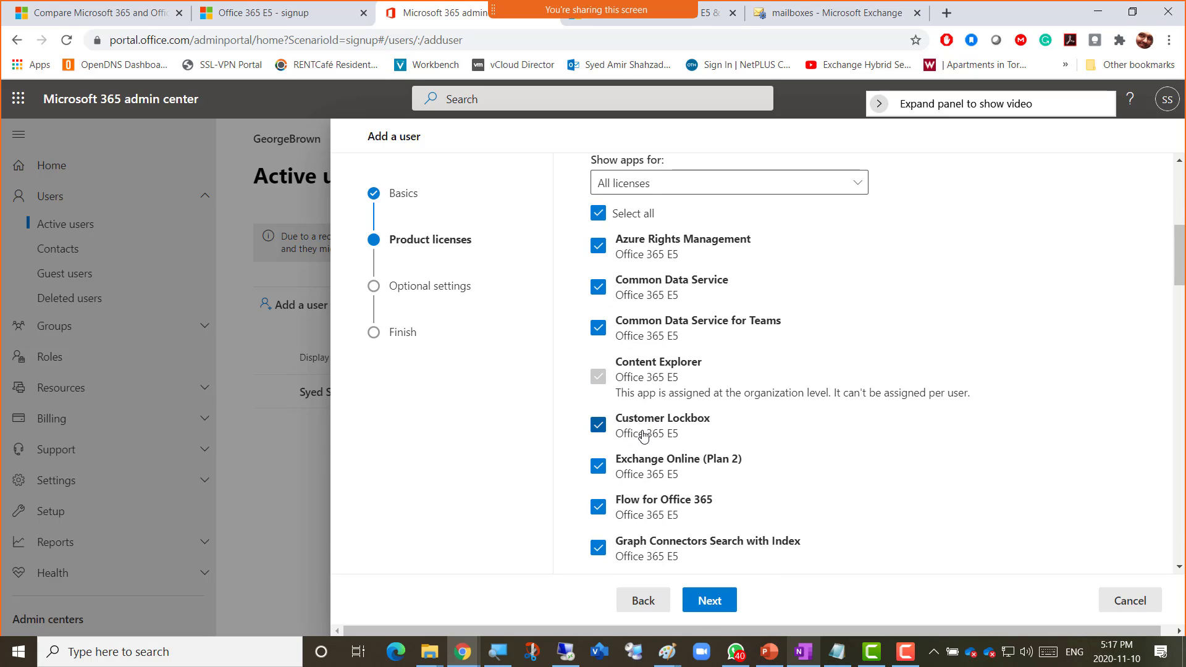
scroll(716, 441, "down", 1)
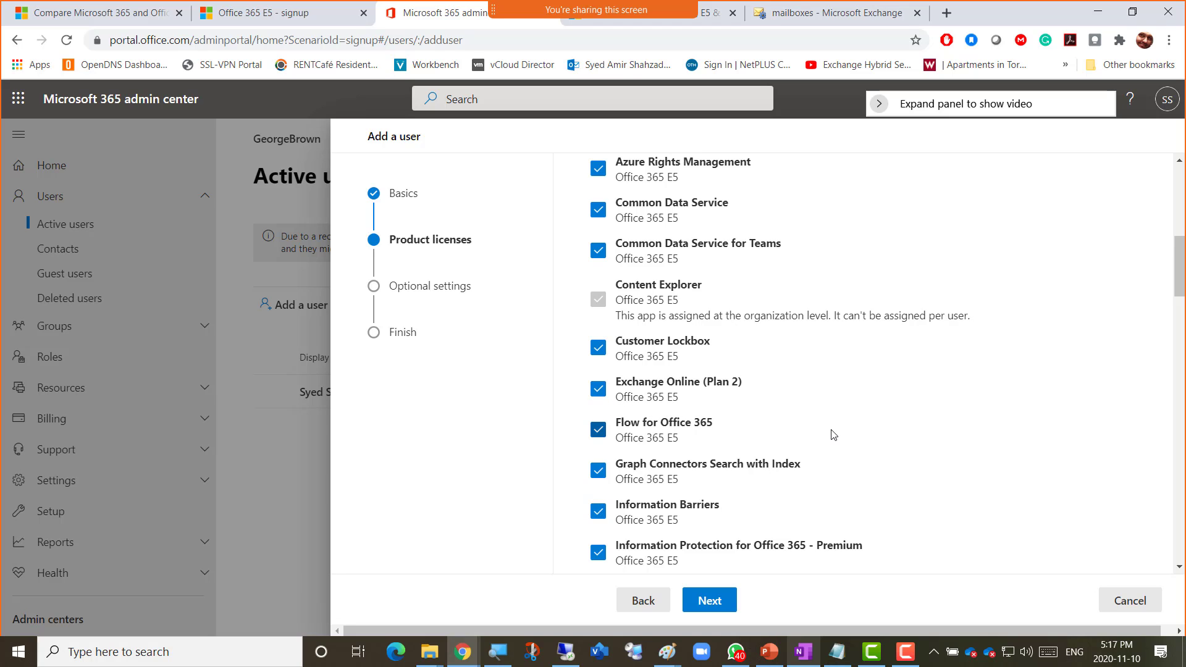
scroll(833, 435, "up", 2)
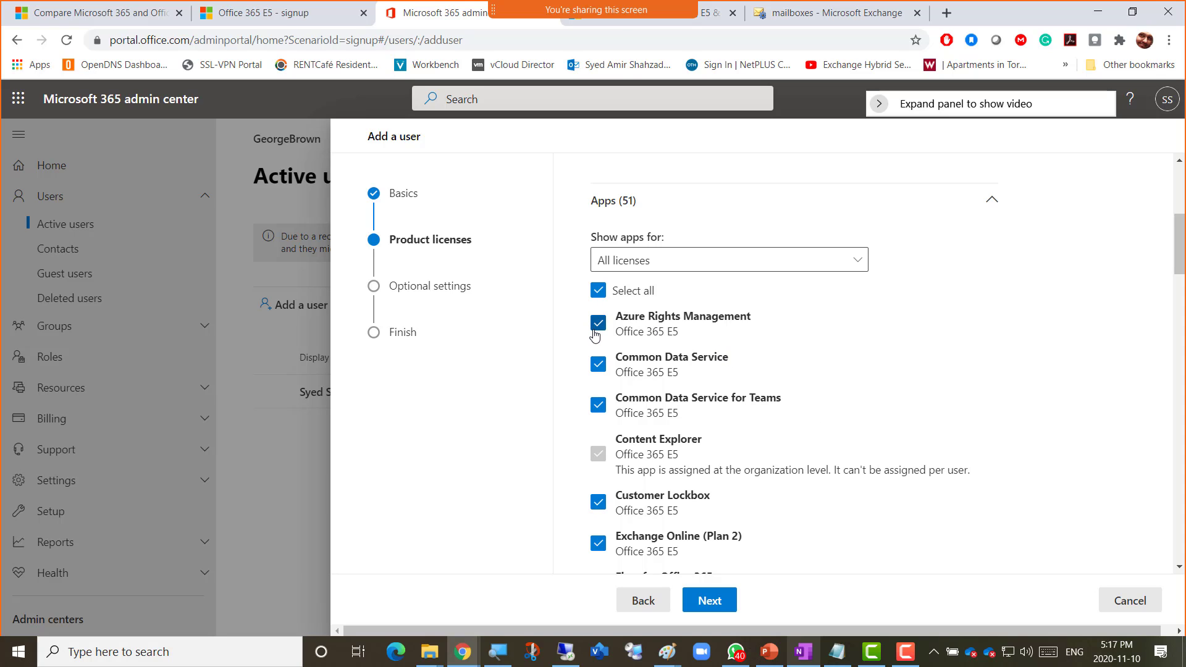
scroll(625, 445, "down", 2)
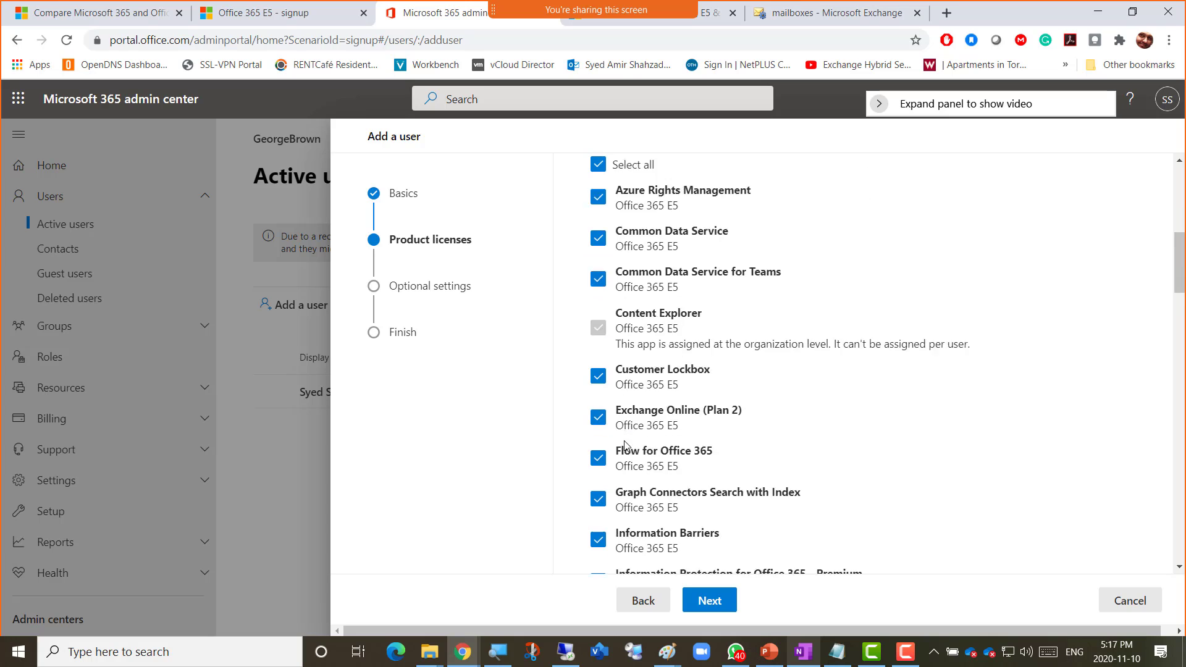
scroll(625, 445, "down", 2)
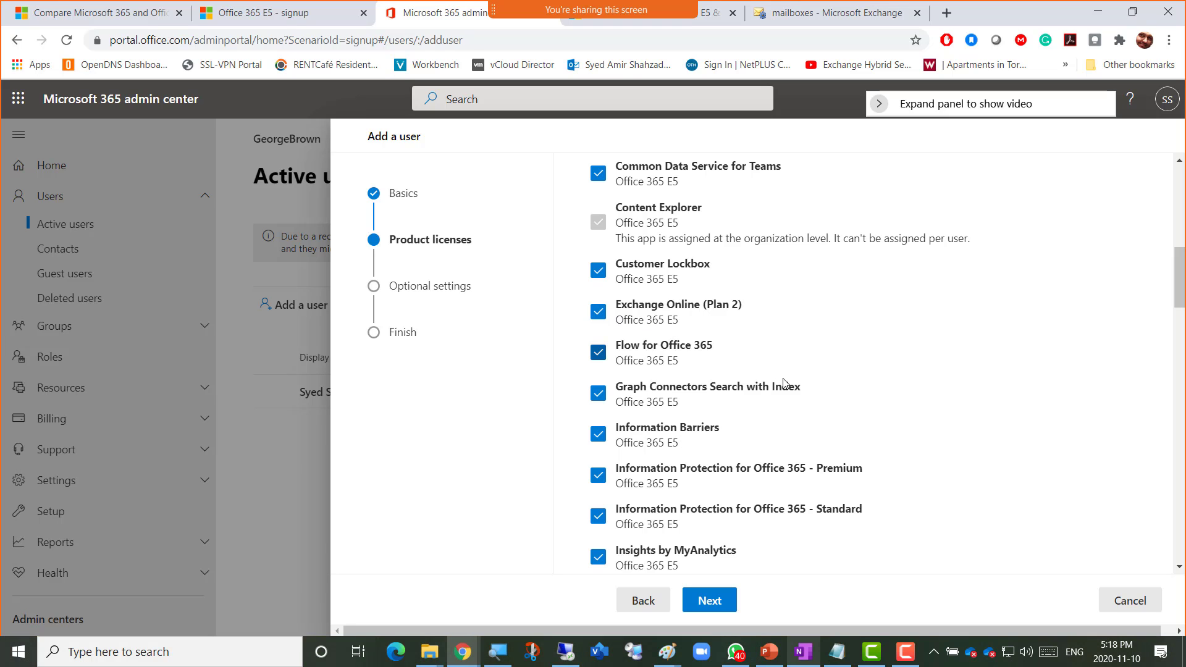
scroll(800, 432, "down", 4)
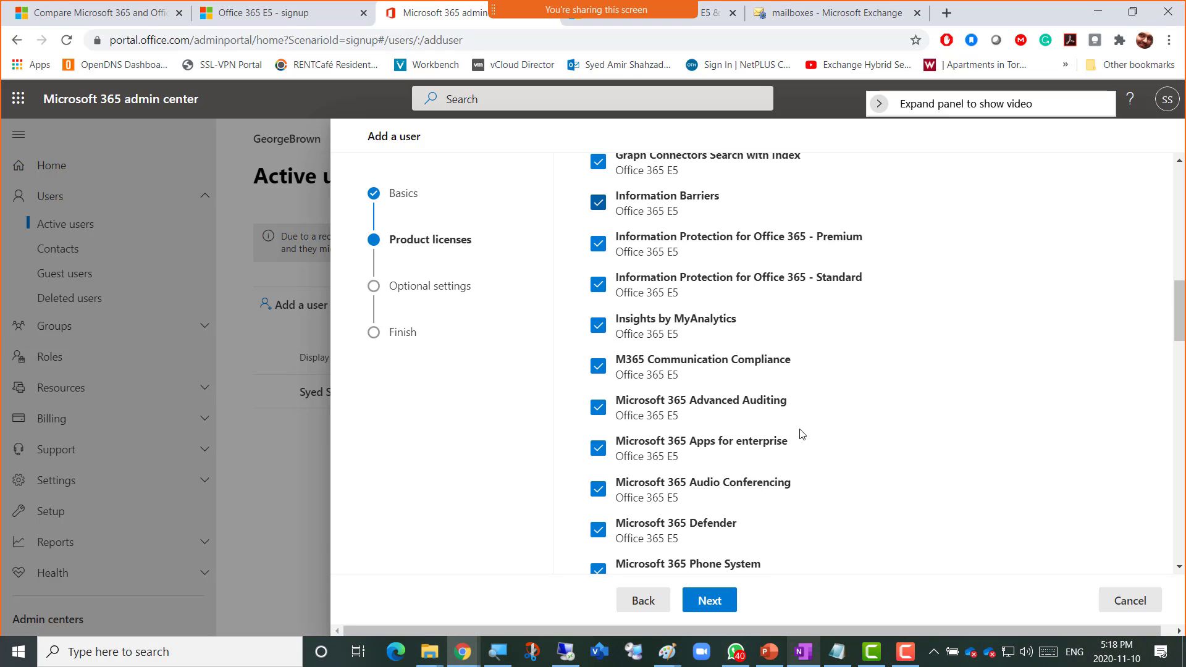
scroll(733, 484, "down", 1)
scroll(733, 484, "down", 3)
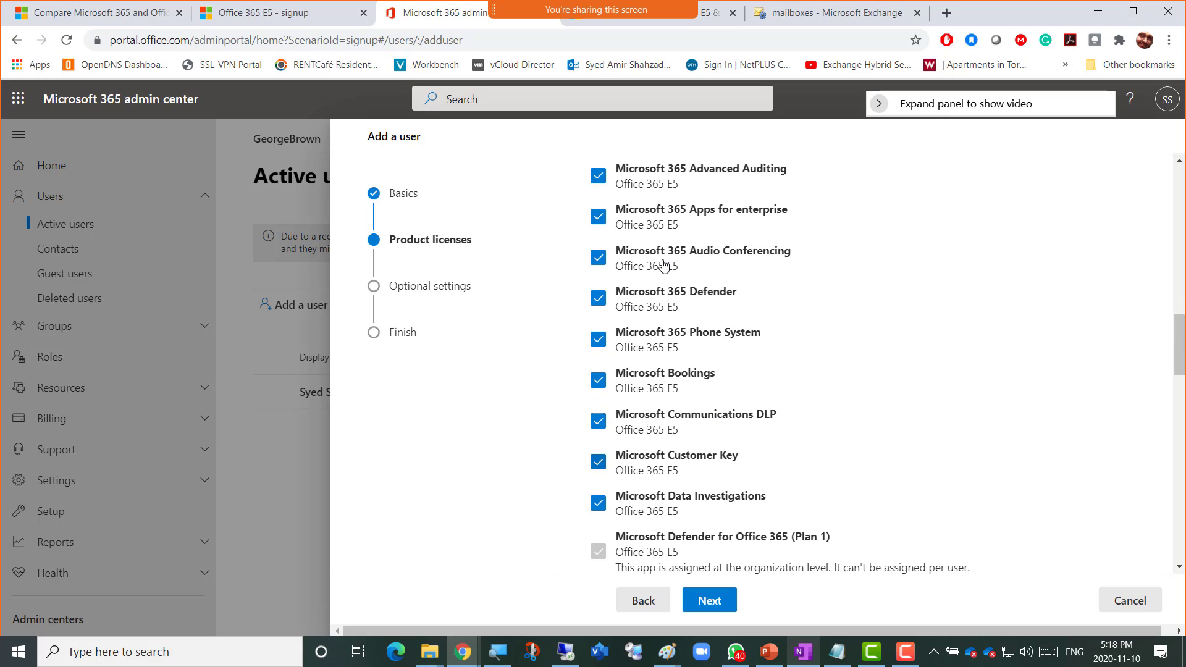
scroll(818, 428, "down", 1)
scroll(821, 425, "down", 5)
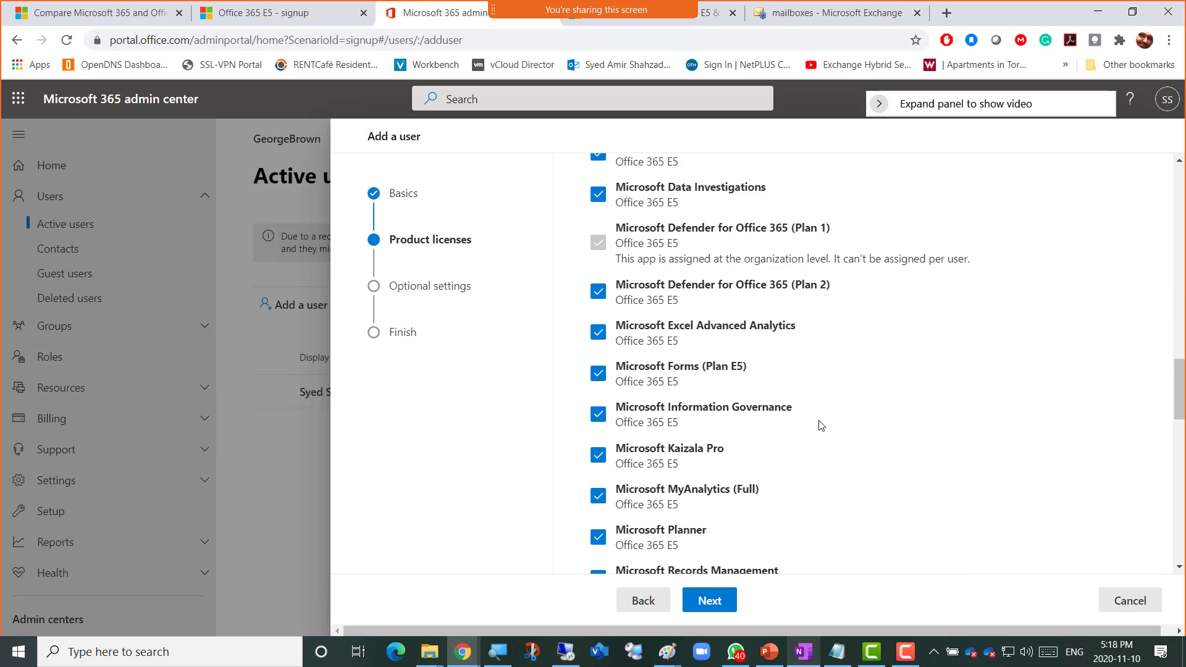
scroll(821, 425, "down", 2)
scroll(821, 424, "down", 10)
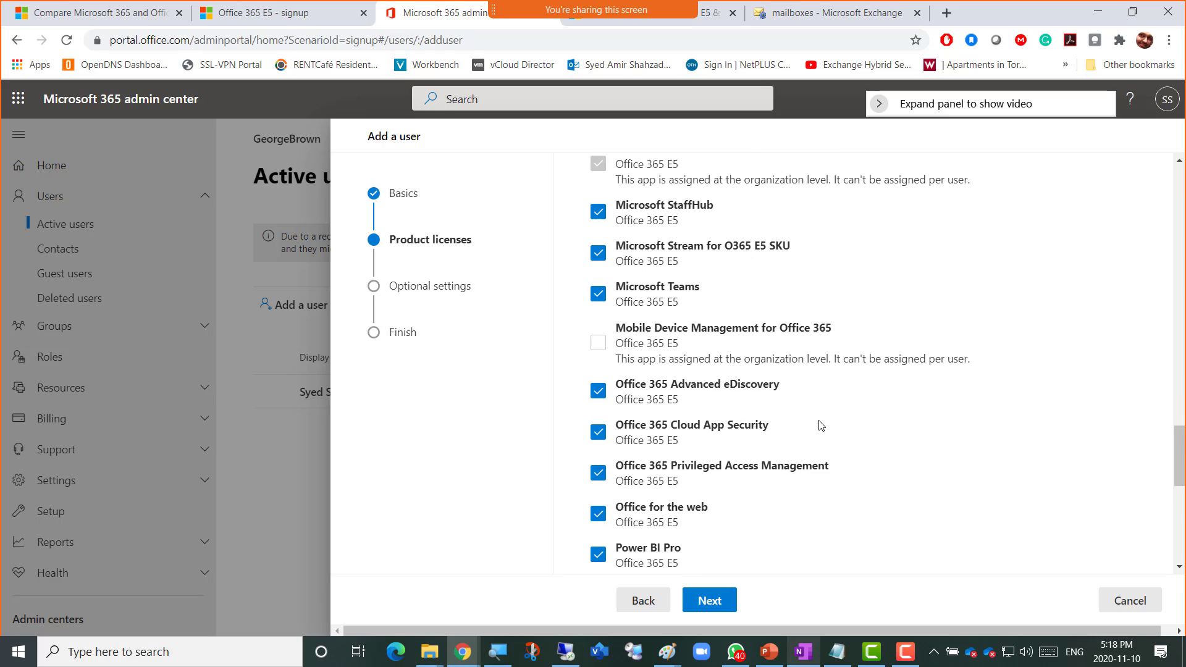
scroll(822, 427, "down", 1)
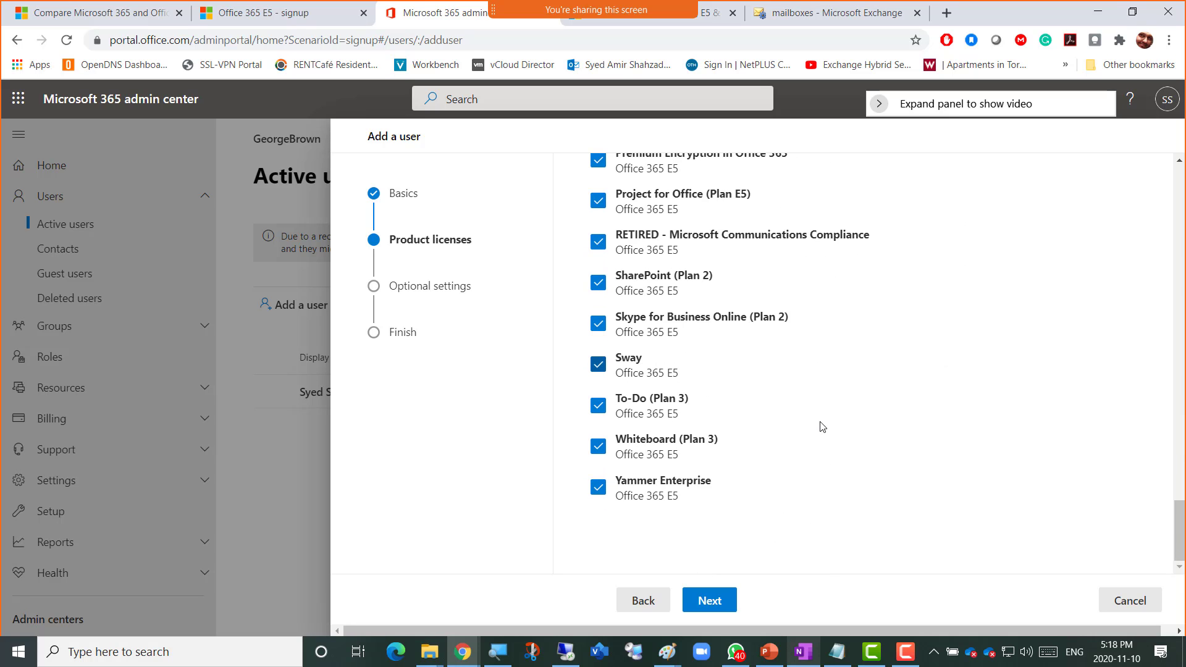
scroll(821, 429, "up", 5)
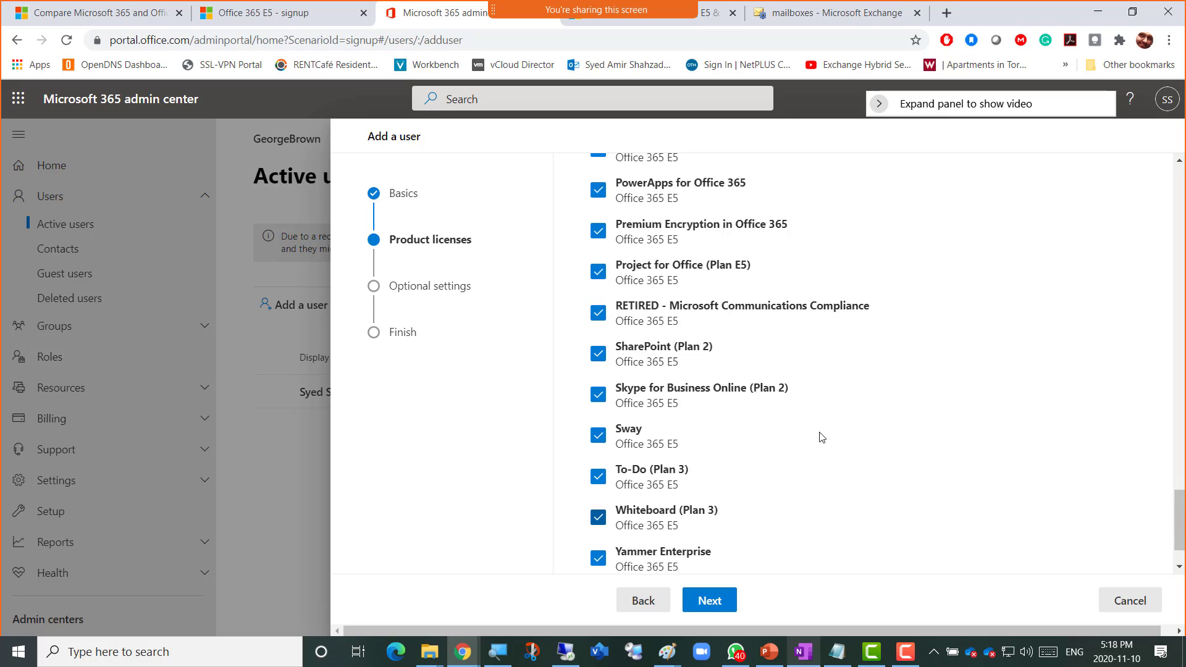
scroll(822, 436, "up", 15)
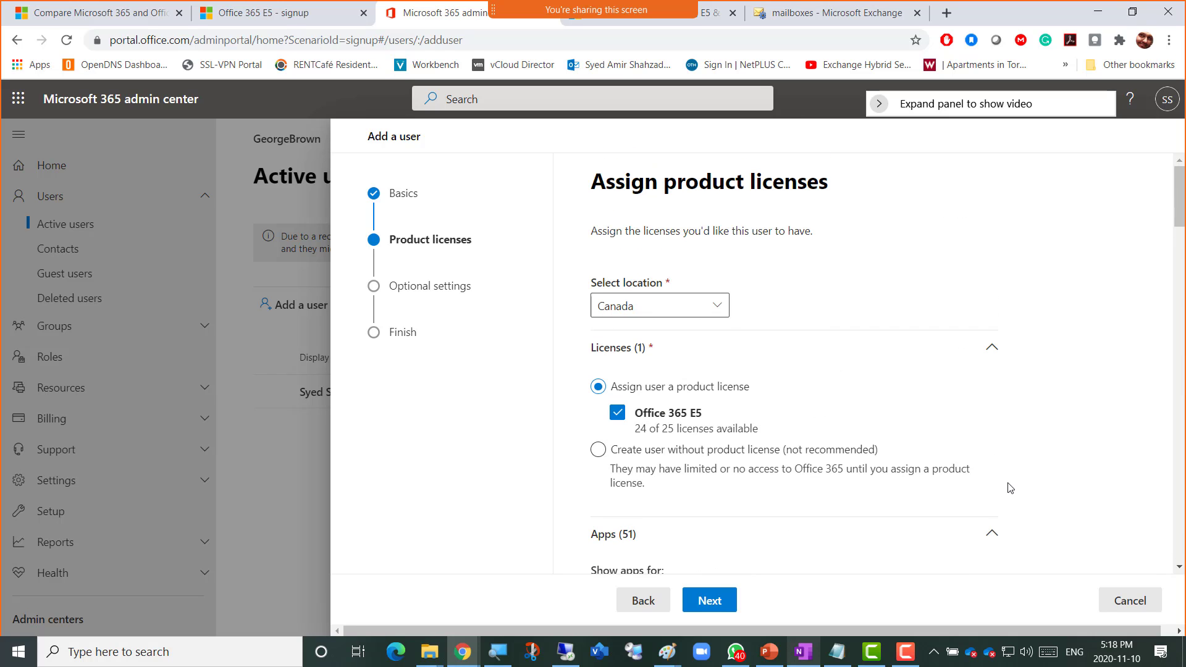
scroll(1010, 488, "down", 6)
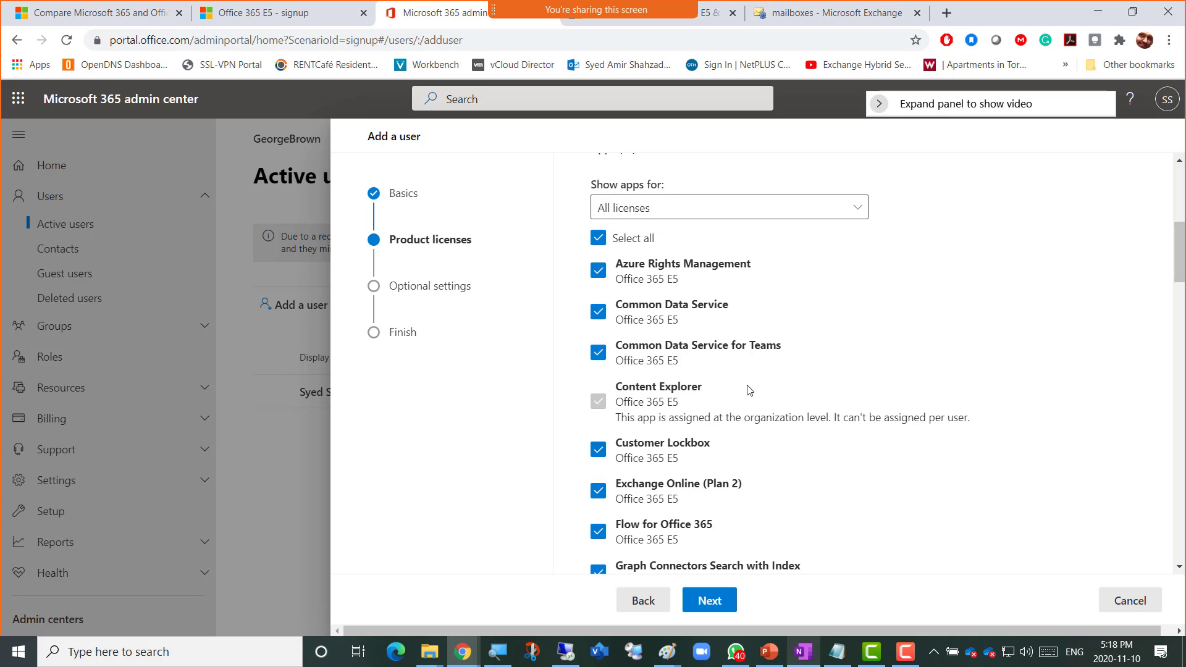
scroll(1042, 387, "up", 6)
scroll(1053, 391, "down", 3)
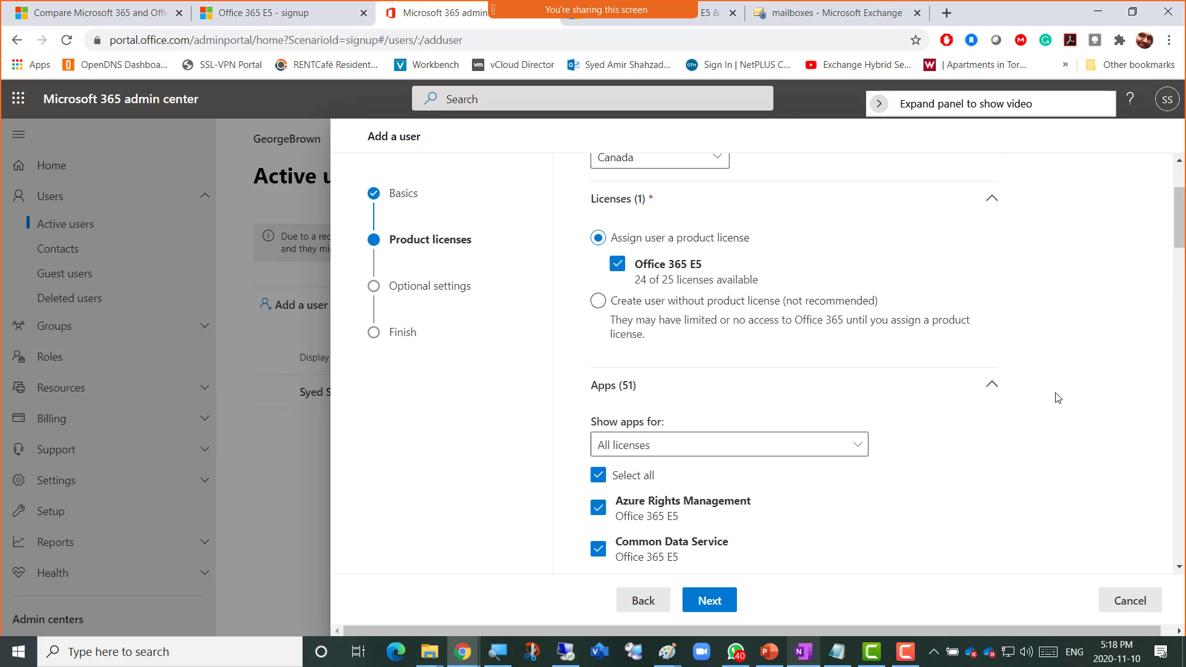
scroll(687, 231, "up", 1)
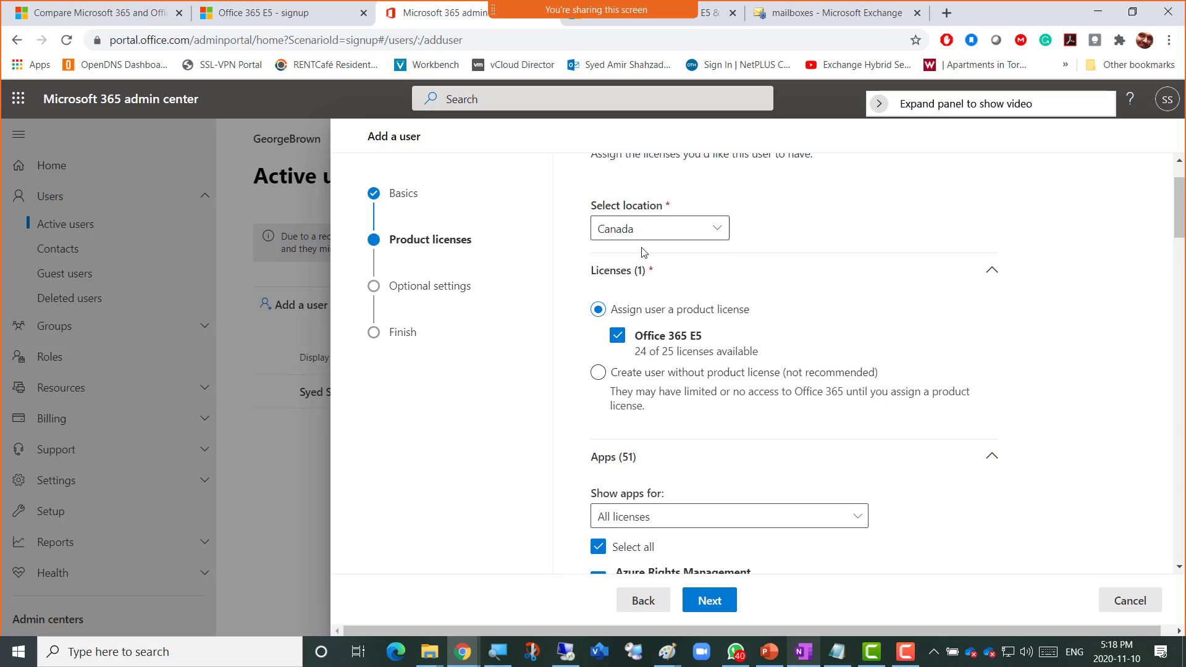
scroll(1096, 471, "down", 20)
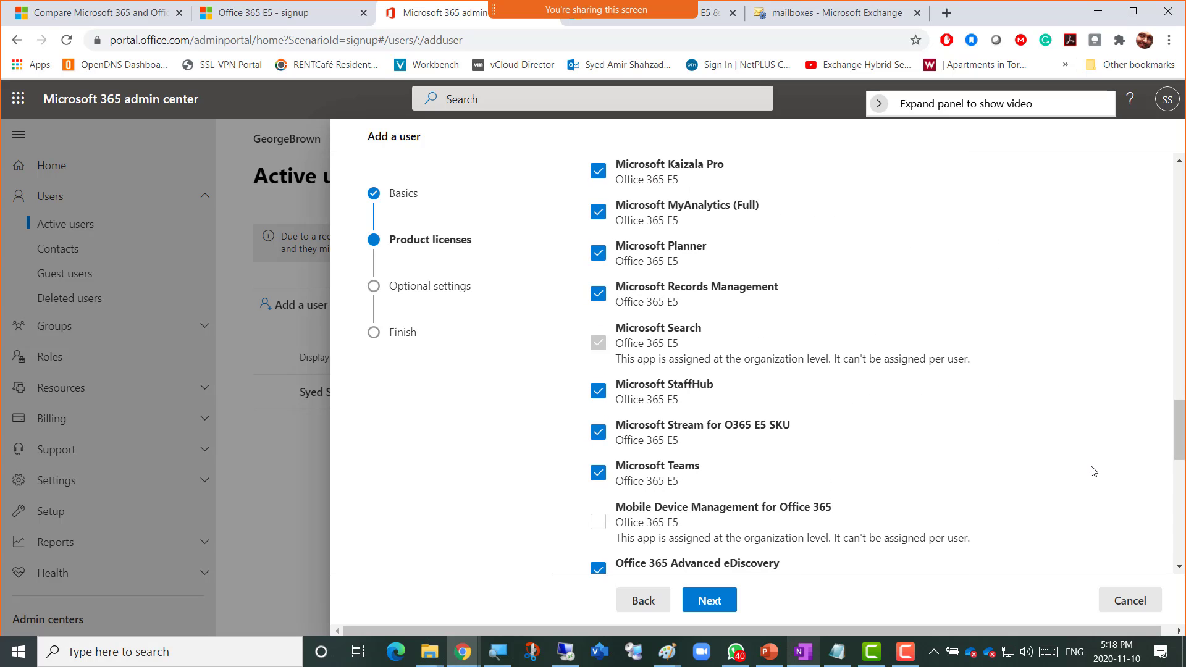
scroll(1093, 471, "down", 6)
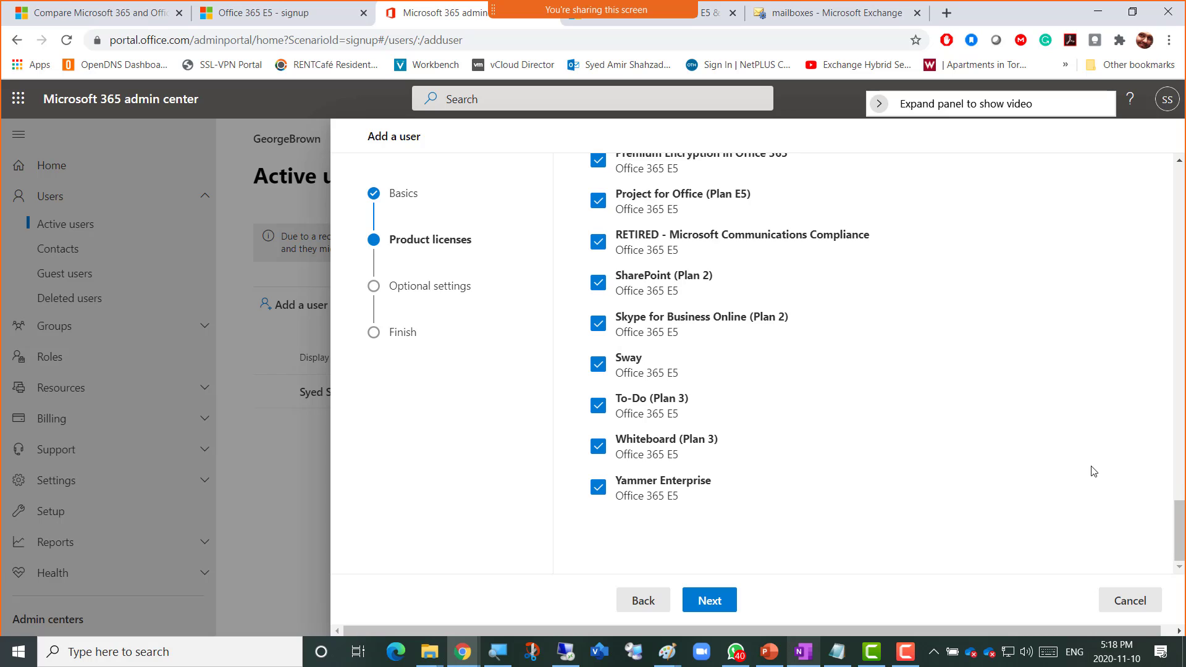
scroll(1093, 471, "up", 20)
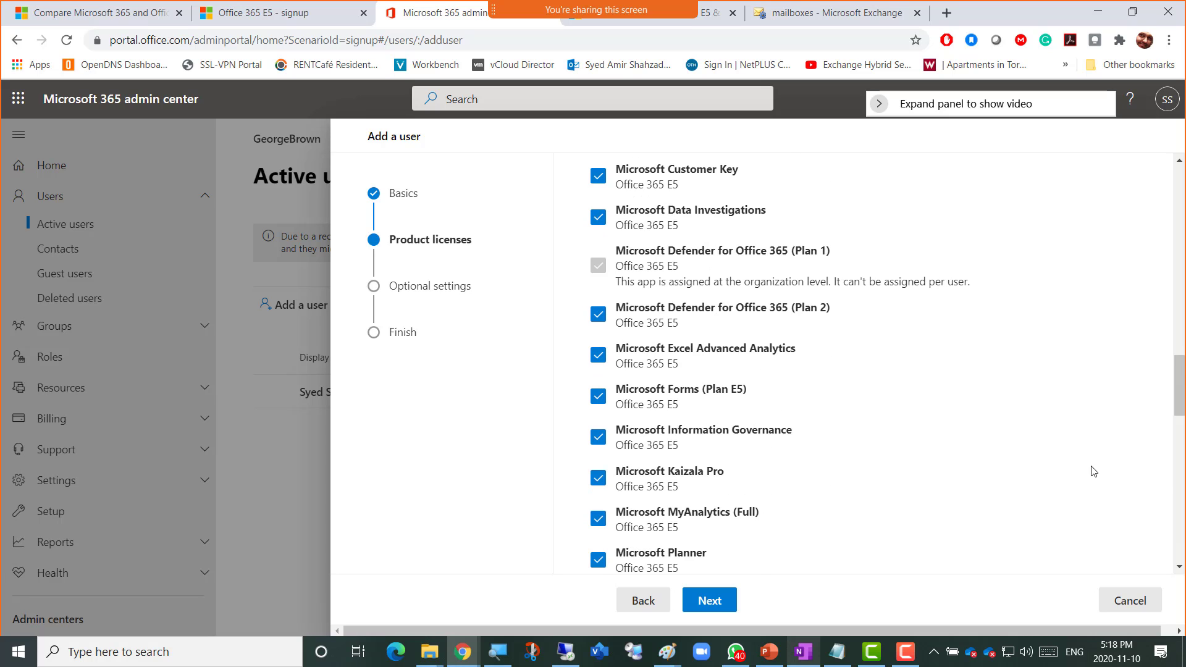
scroll(1093, 471, "up", 6)
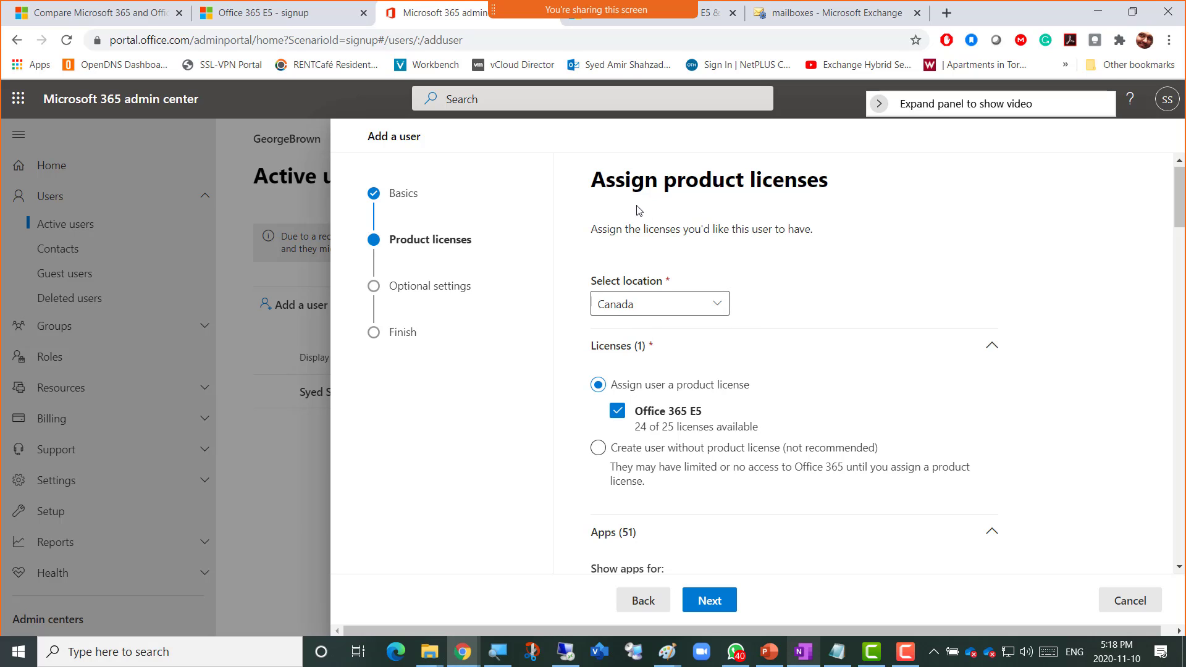
- Proceed to the optional settings with Canada and Office 365 E5 kept, and expand the roles to review the available admin roles
left_click(709, 607)
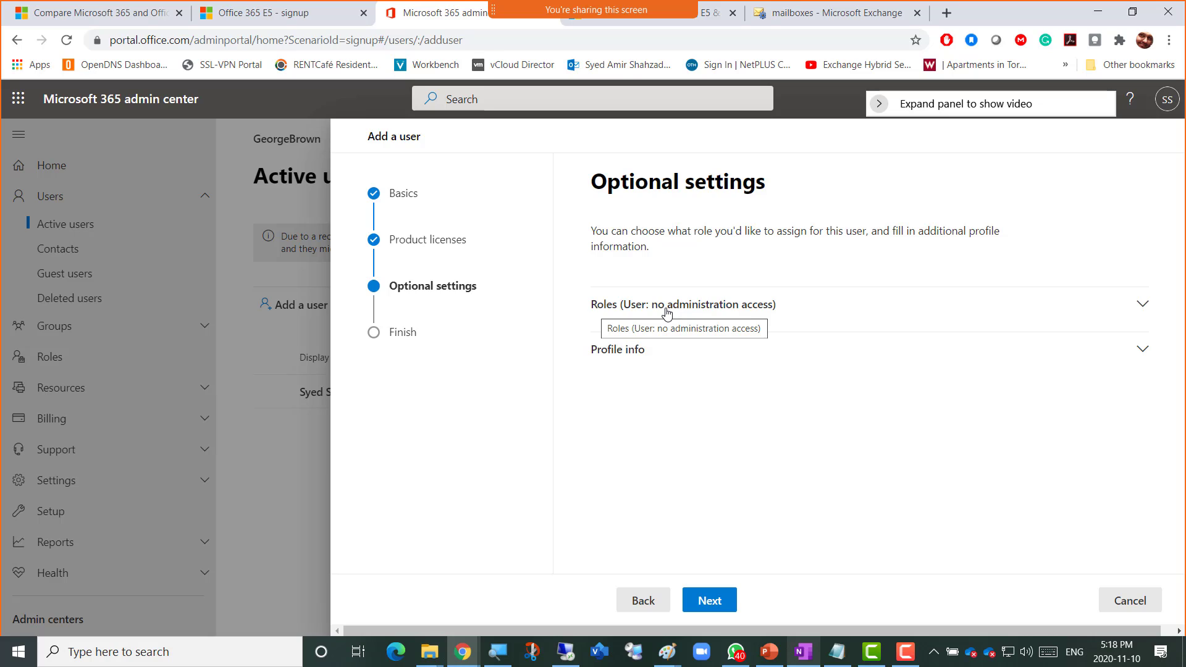
left_click(1142, 305)
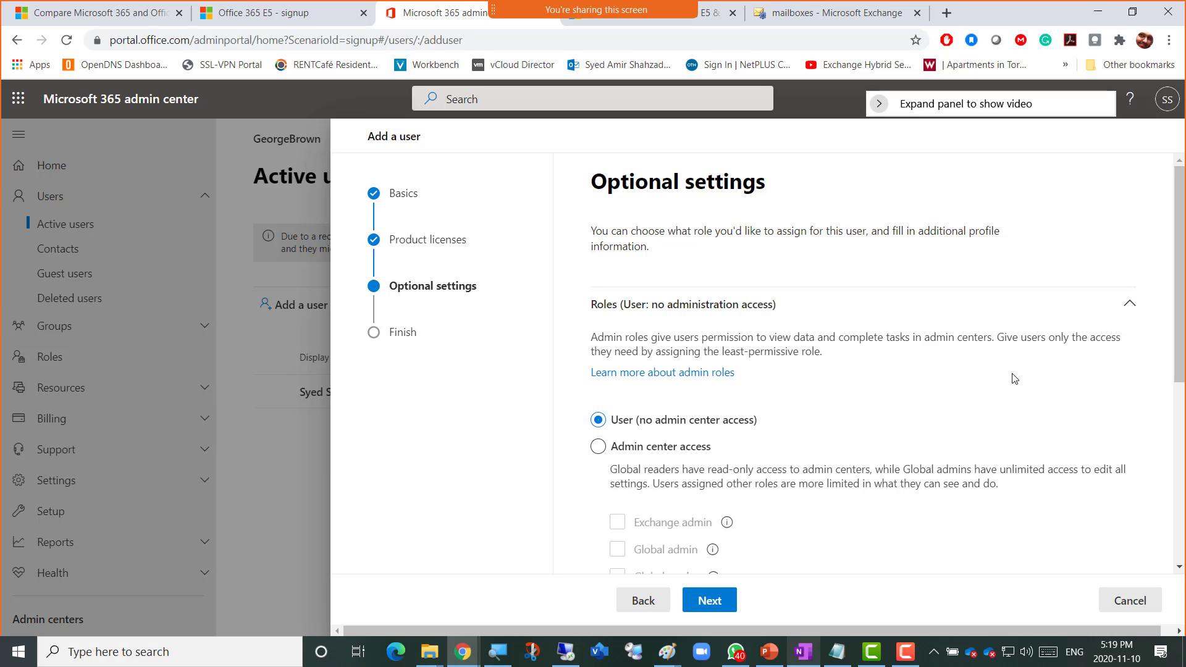
scroll(926, 388, "down", 3)
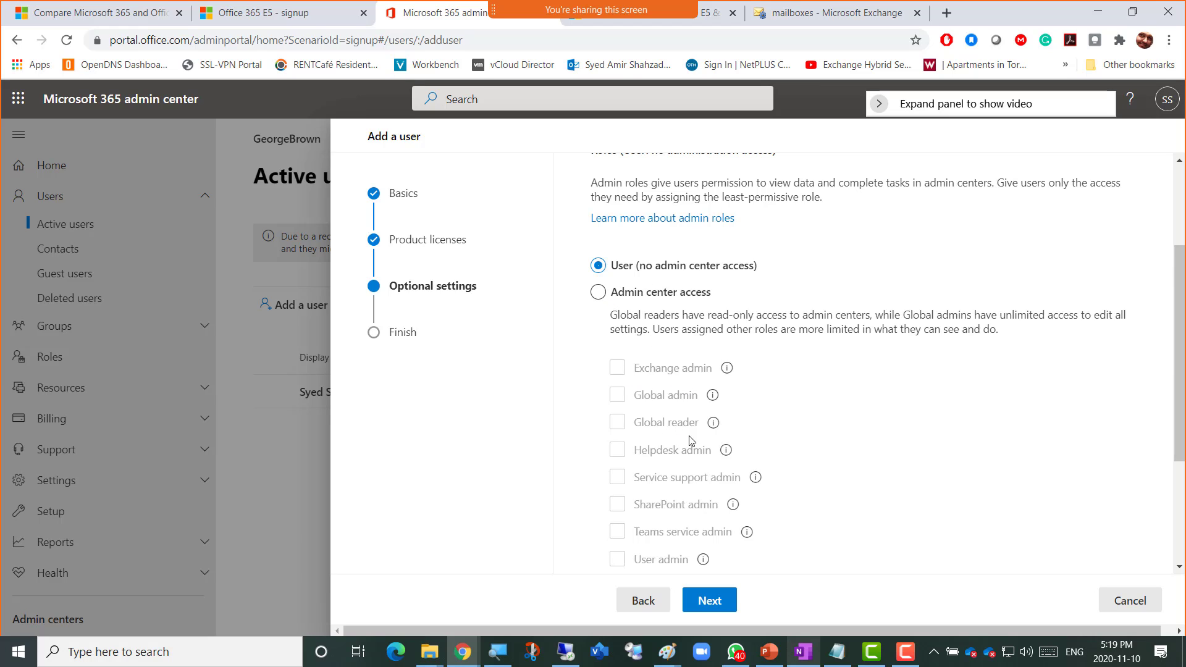
scroll(804, 422, "down", 1)
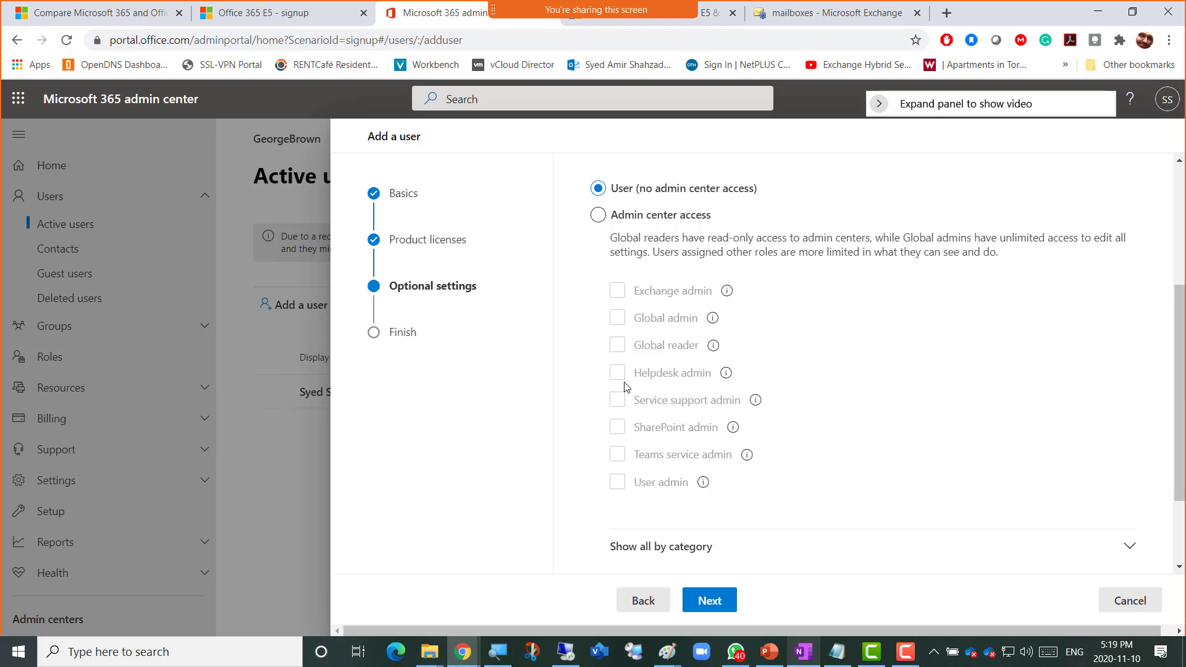
mouse_move(725, 376)
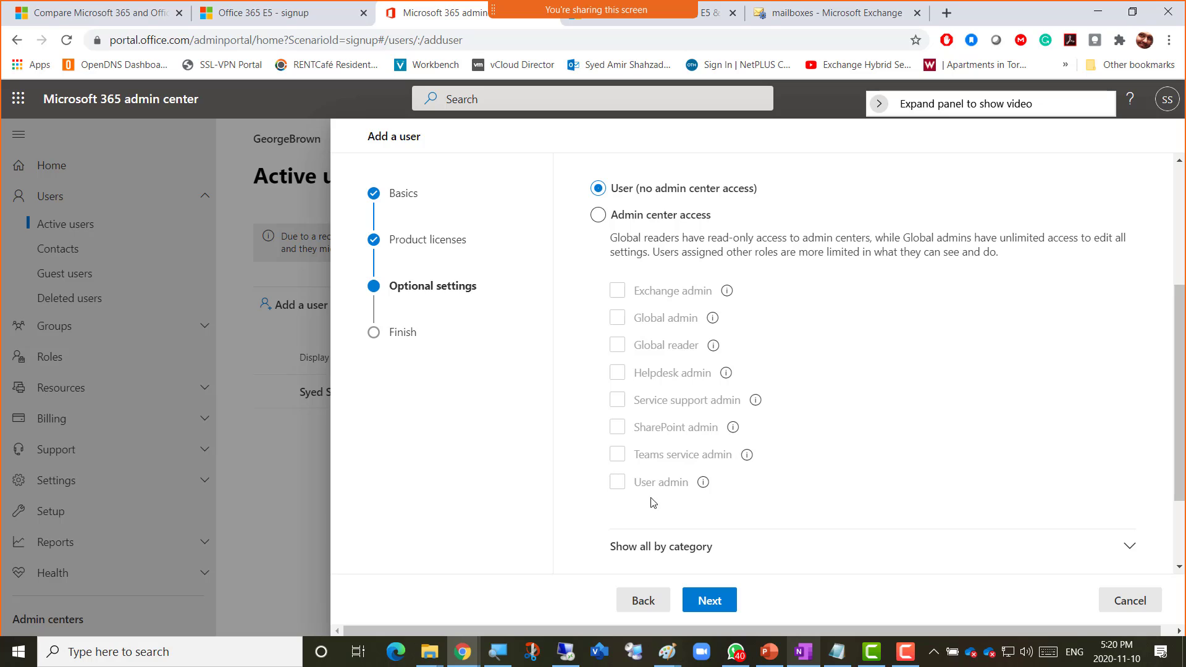
- Expand the full list of admin roles by category and examine it, from Collaboration to Security & Compliance
mouse_move(702, 483)
scroll(698, 311, "up", 1)
scroll(698, 311, "up", 1)
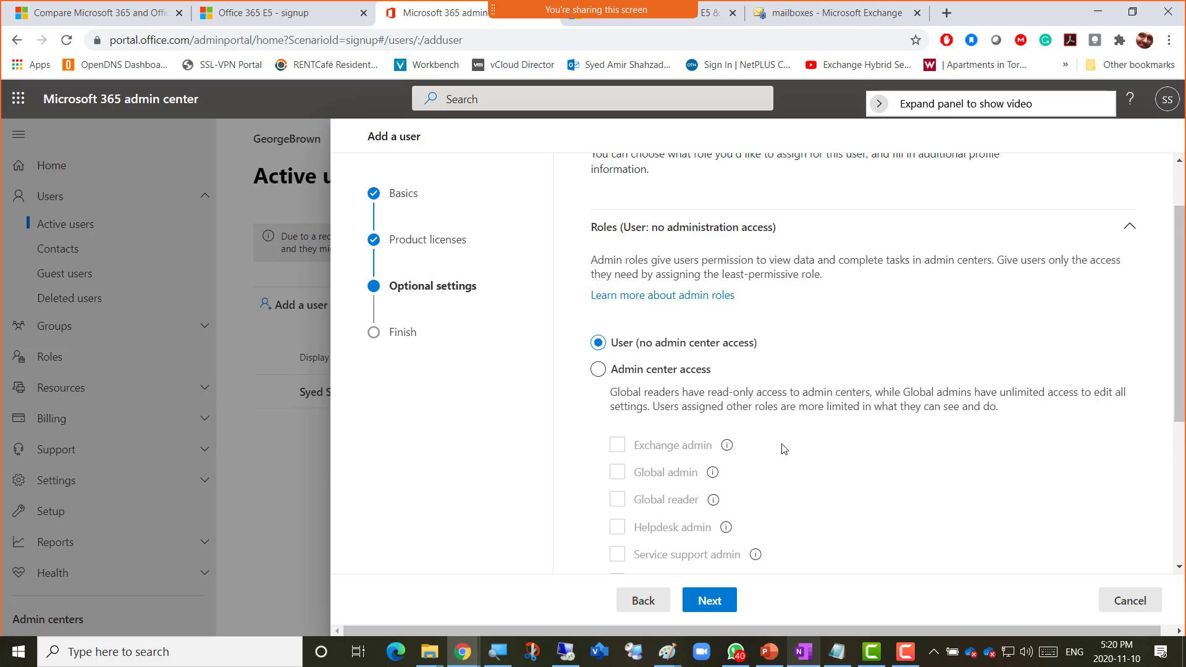
scroll(784, 449, "down", 4)
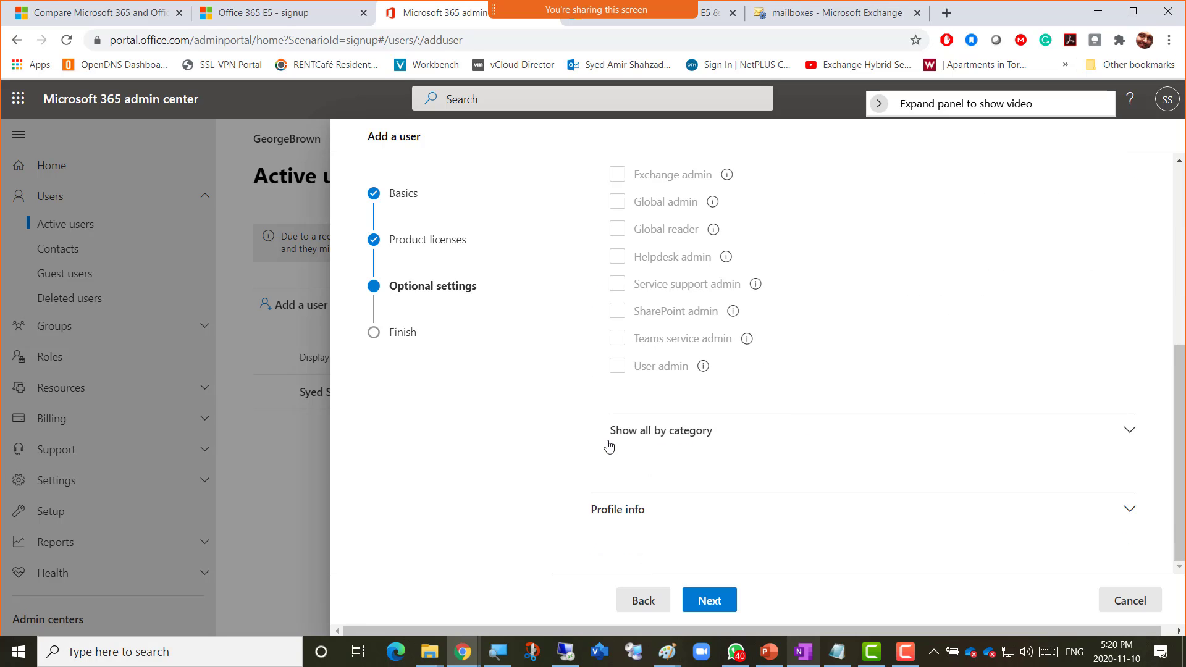
scroll(765, 385, "up", 2)
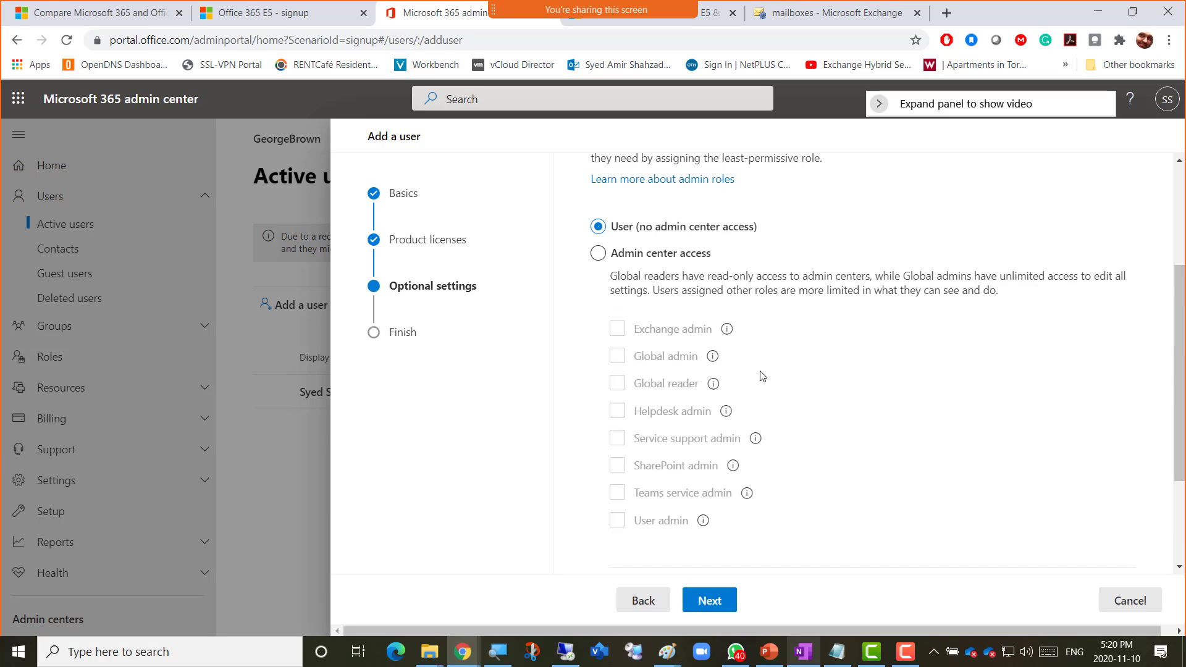
scroll(719, 426, "down", 2)
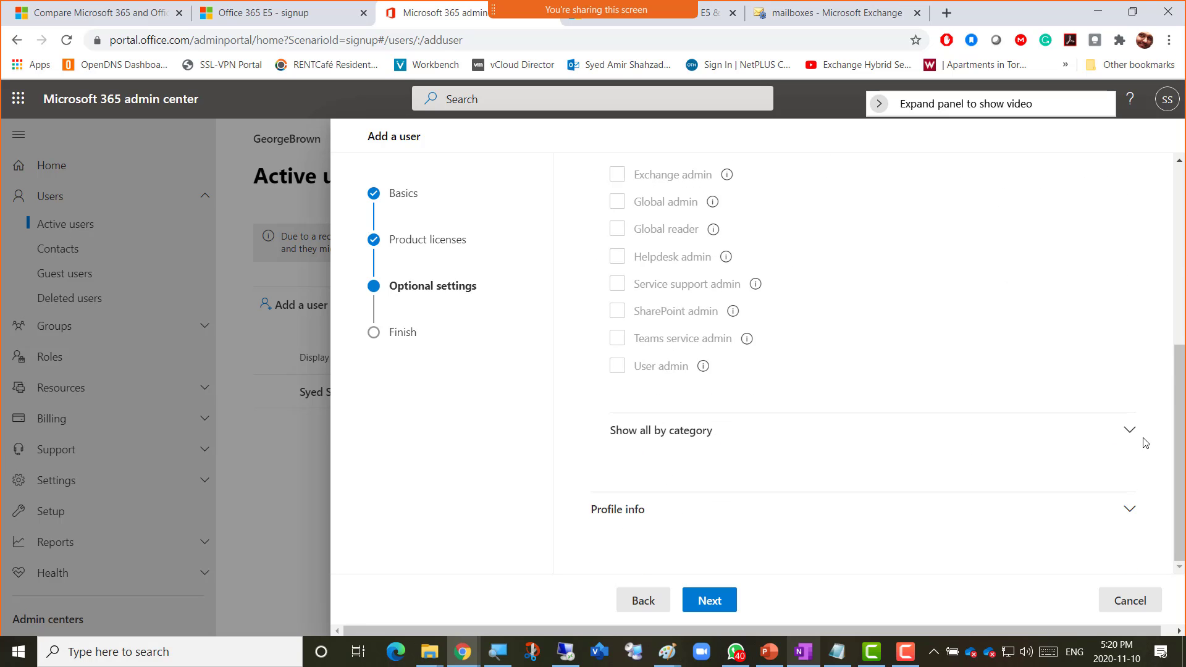
left_click(1128, 432)
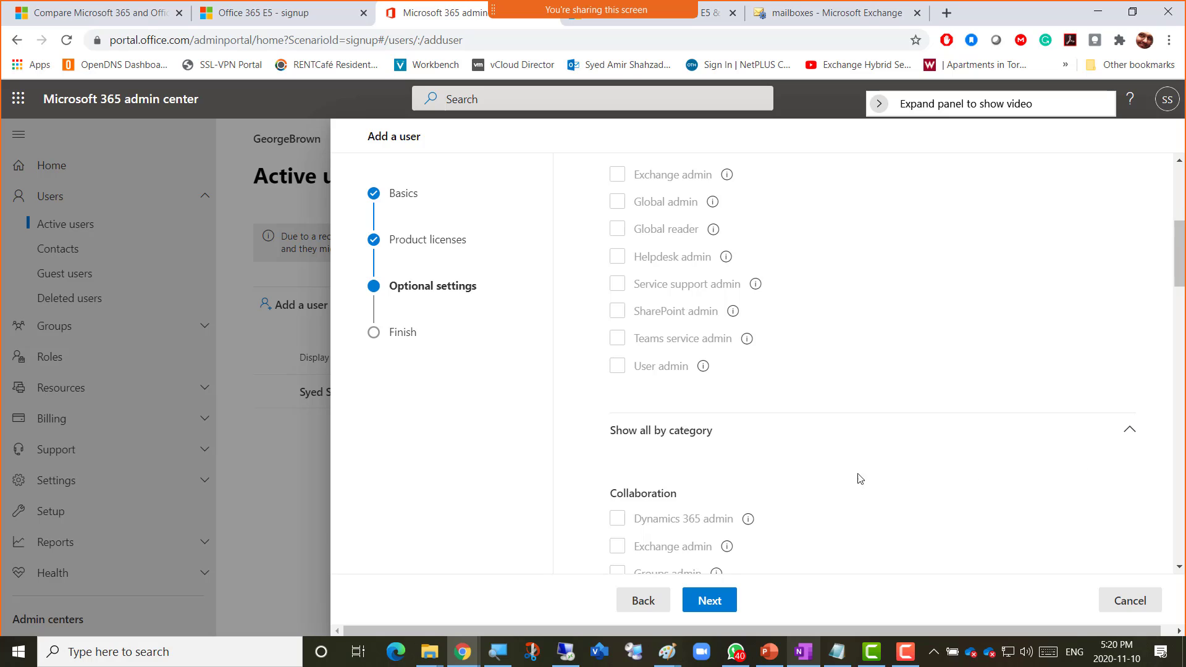
scroll(854, 477, "down", 2)
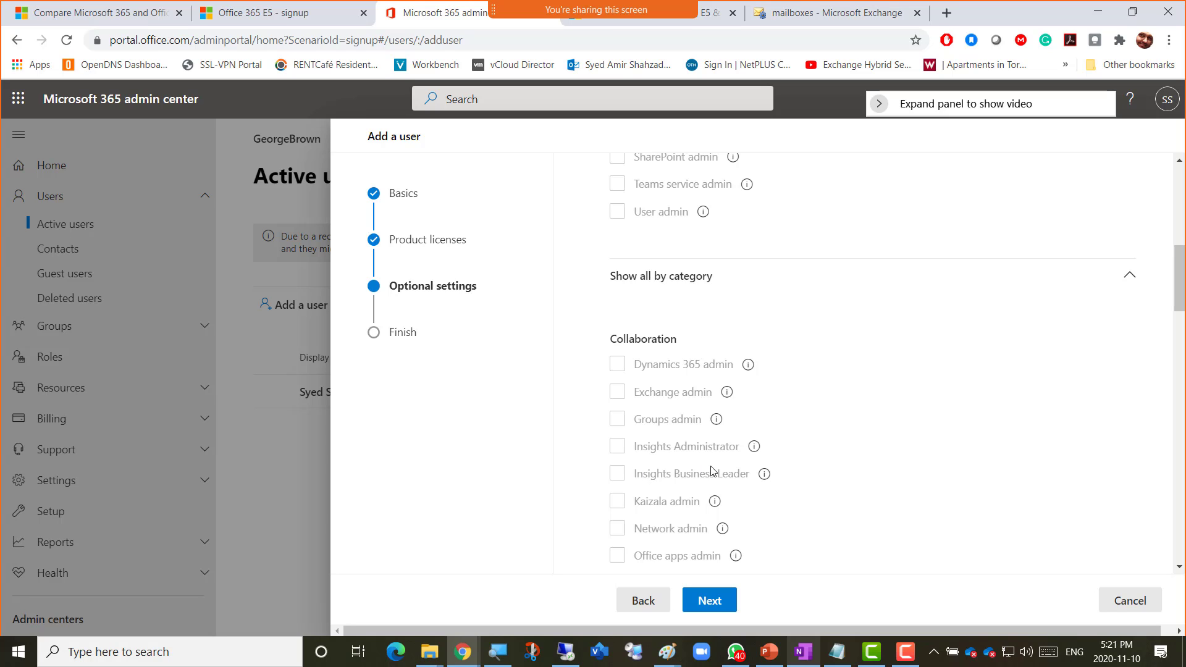
scroll(768, 500, "down", 5)
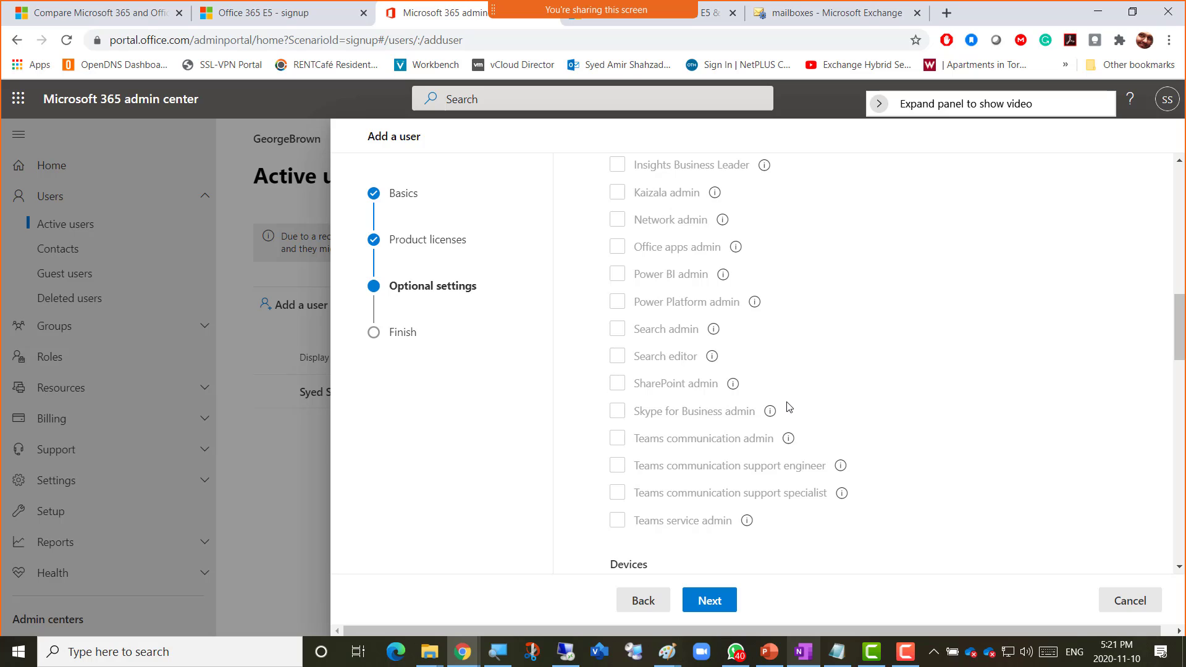
scroll(789, 407, "down", 4)
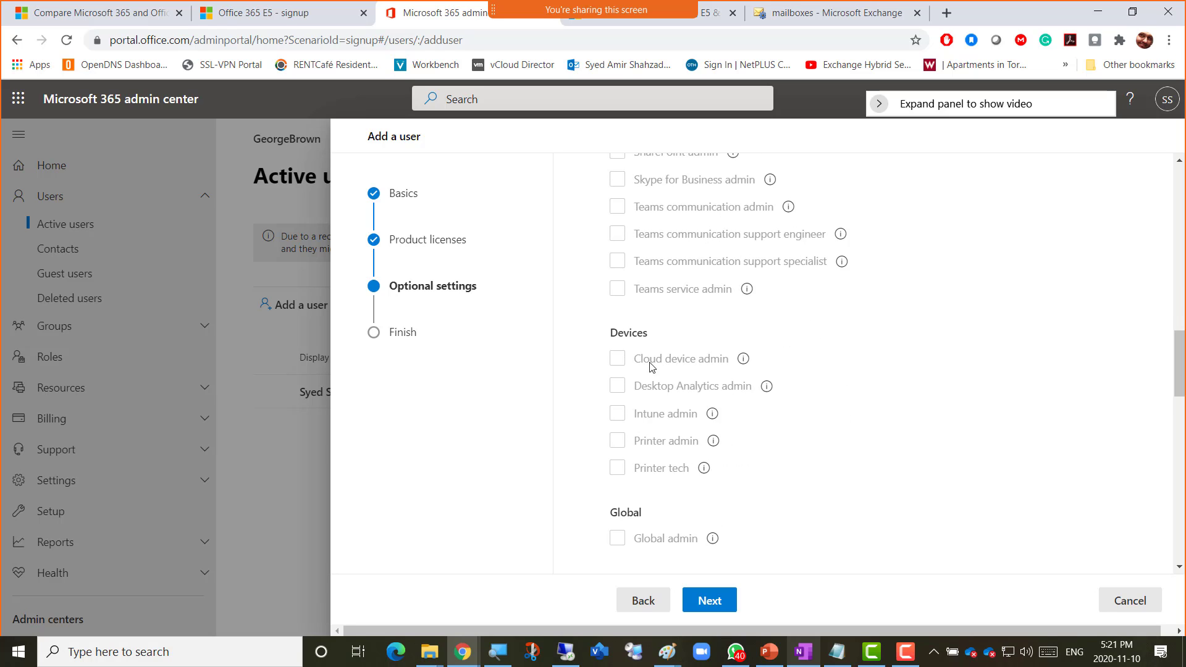
scroll(691, 411, "down", 2)
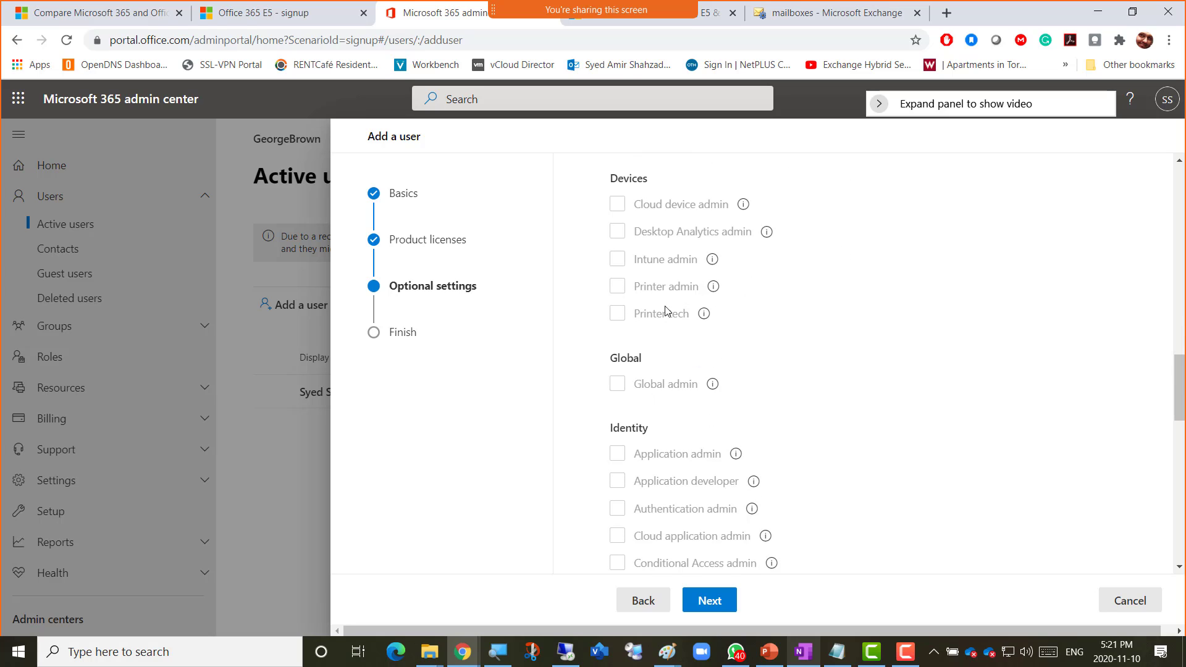
scroll(639, 439, "down", 4)
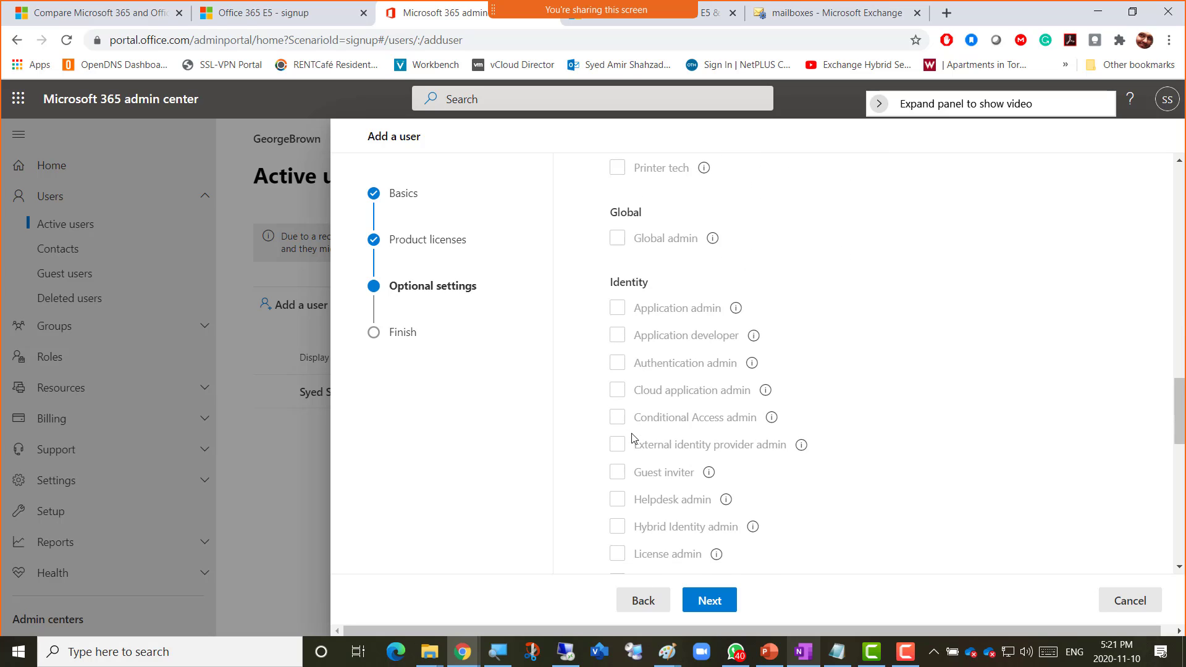
scroll(660, 401, "down", 4)
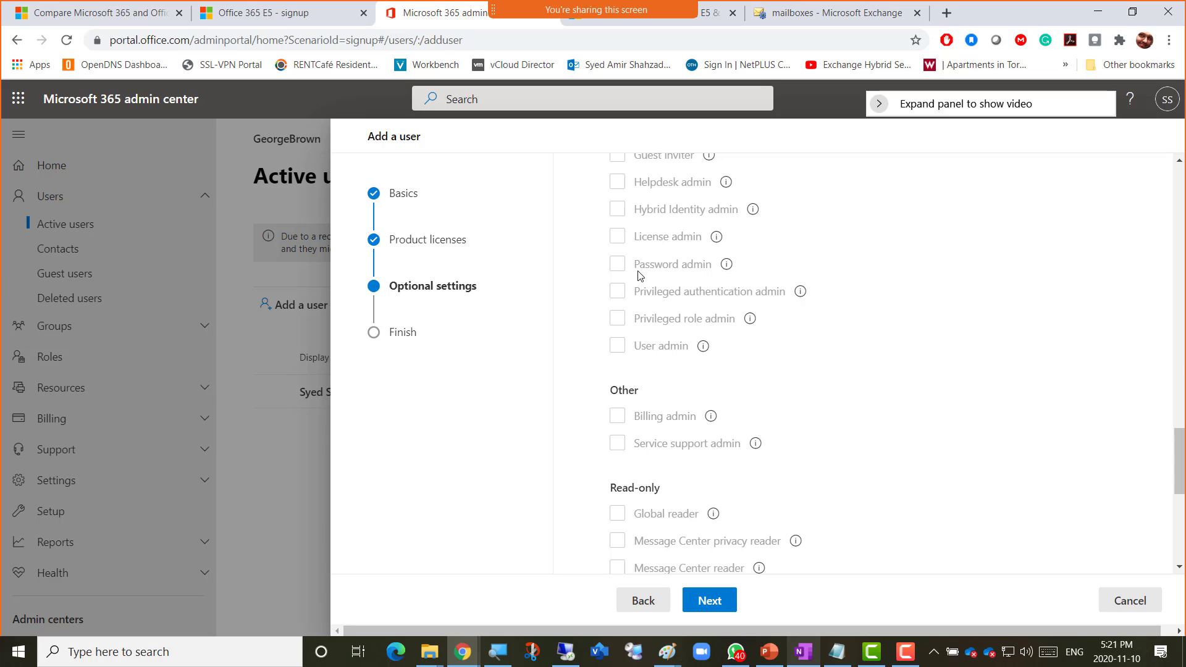
scroll(702, 295, "down", 5)
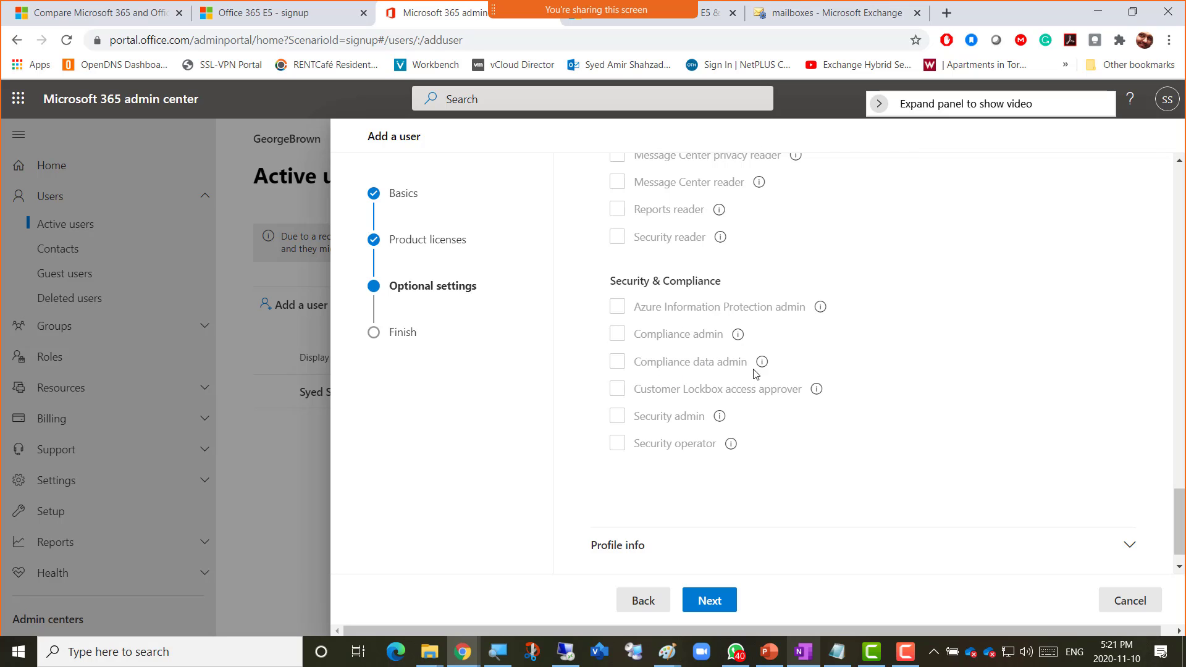
- Go over the common admin roles once more and compare them with the roles grouped by category
scroll(811, 379, "up", 12)
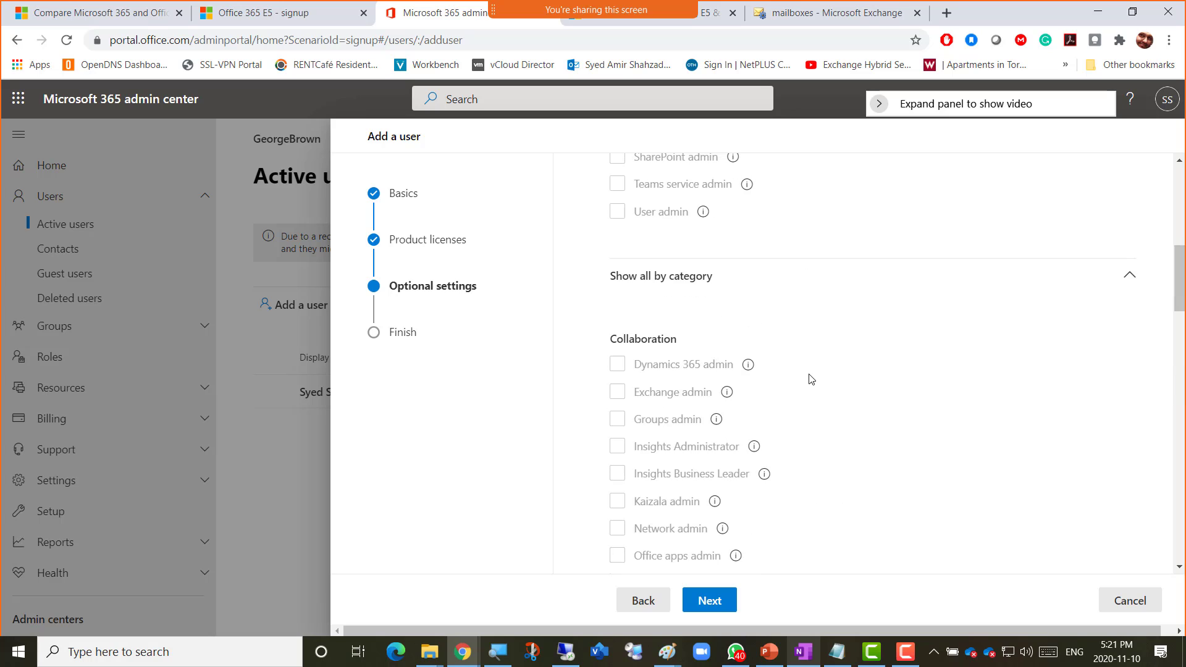
scroll(809, 377, "down", 5)
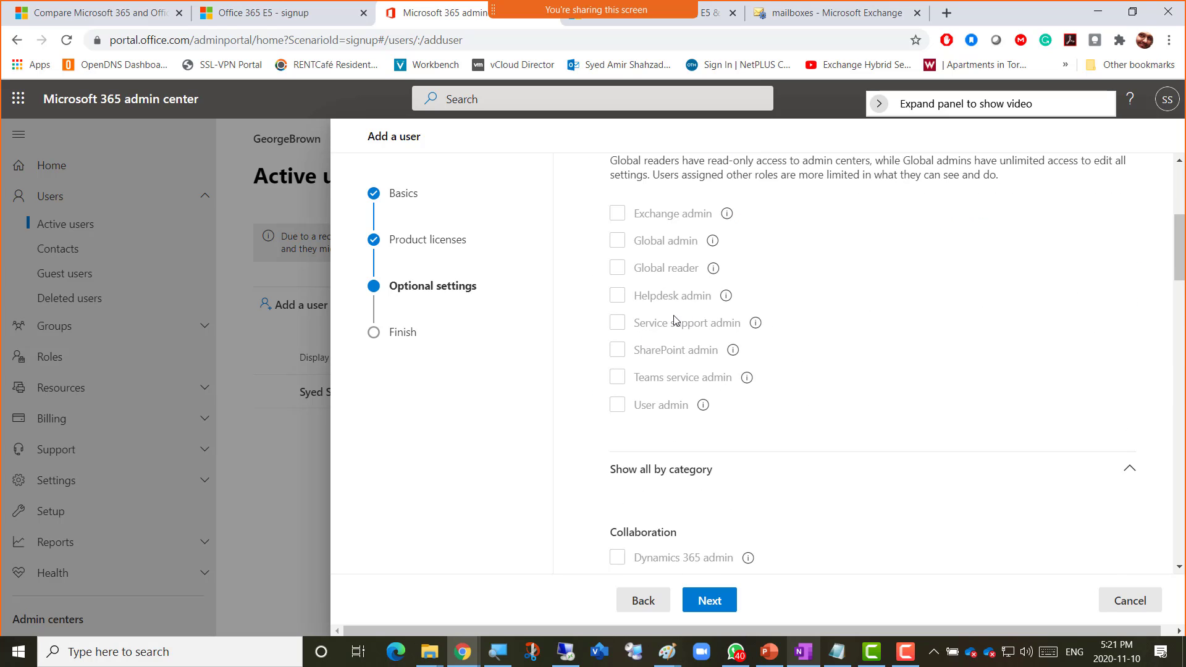
scroll(684, 346, "down", 5)
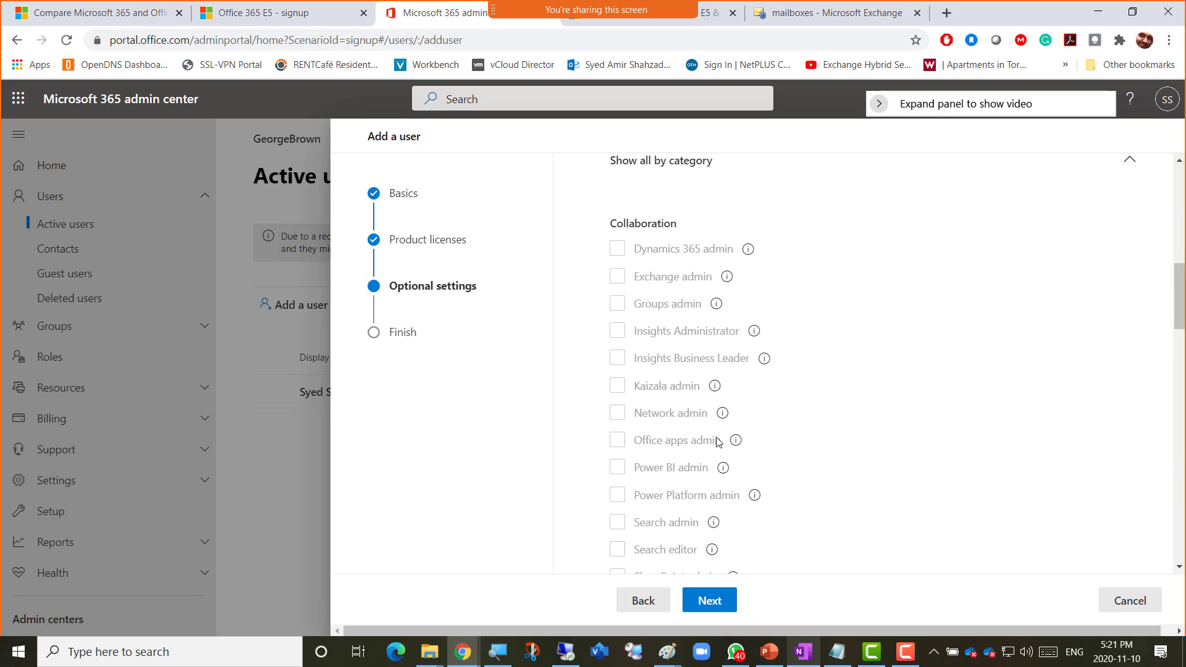
scroll(718, 440, "down", 13)
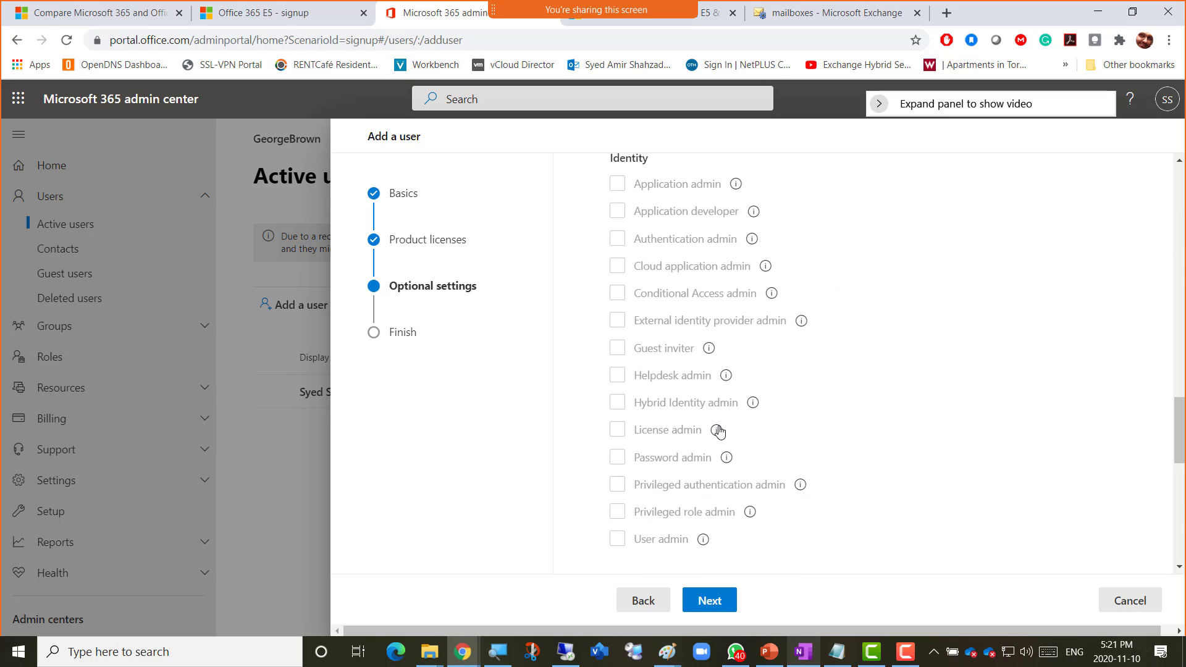
scroll(718, 431, "down", 9)
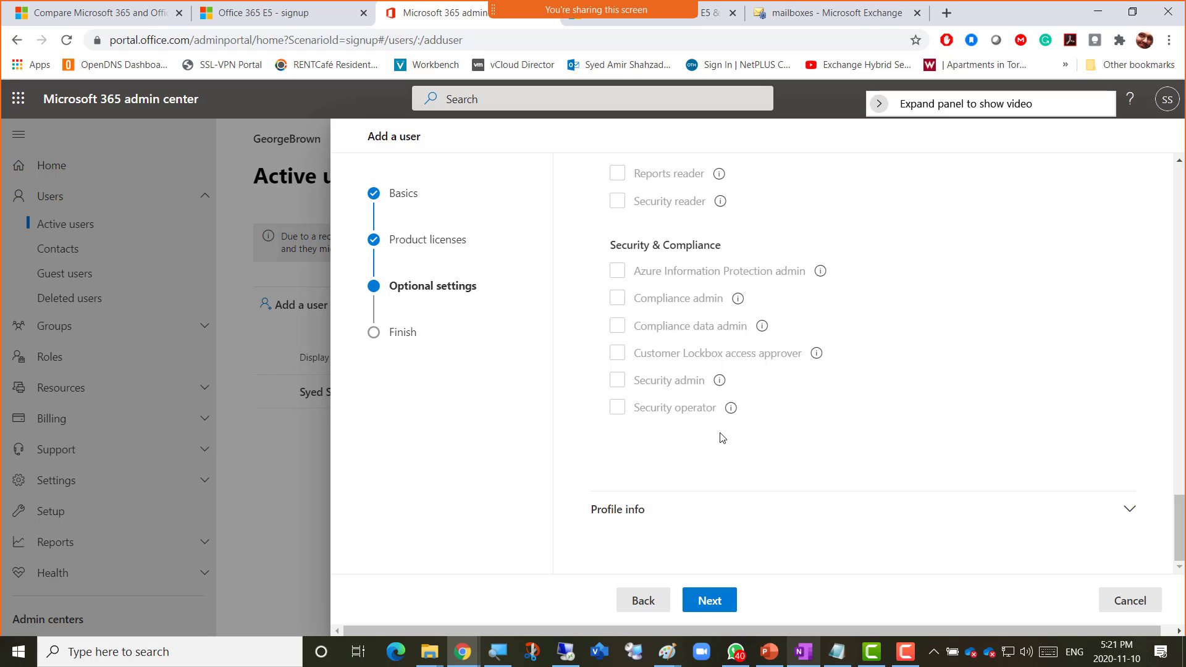
scroll(906, 442, "up", 9)
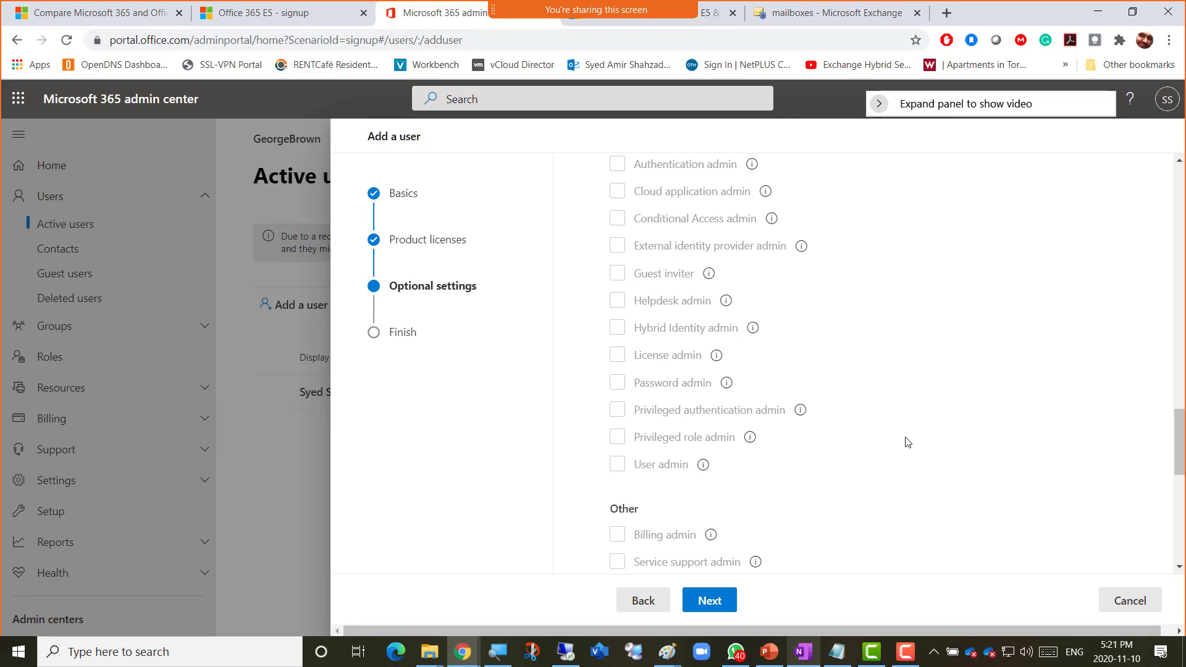
scroll(907, 442, "up", 15)
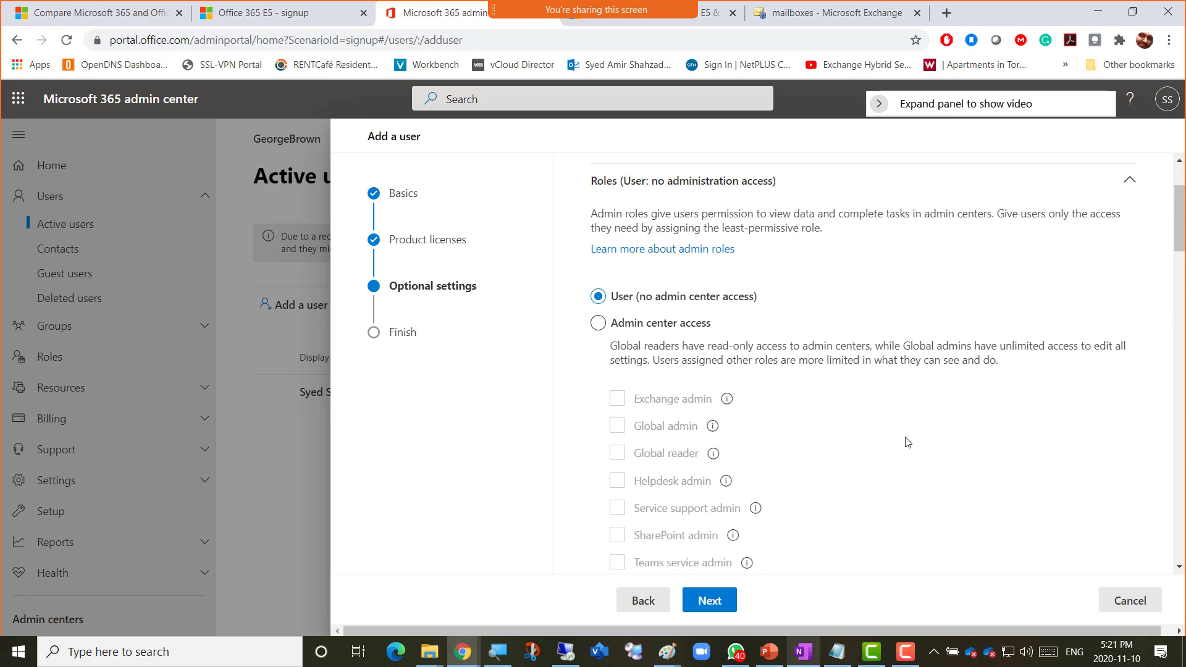
scroll(907, 443, "up", 1)
scroll(733, 497, "down", 4)
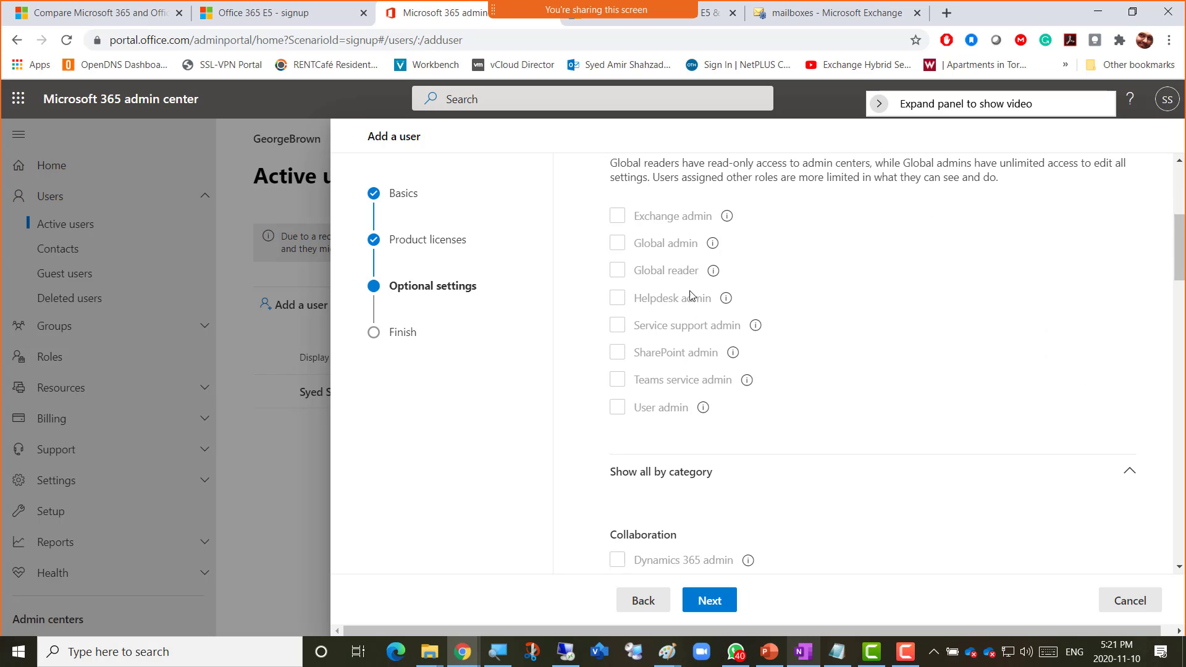
scroll(762, 509, "down", 12)
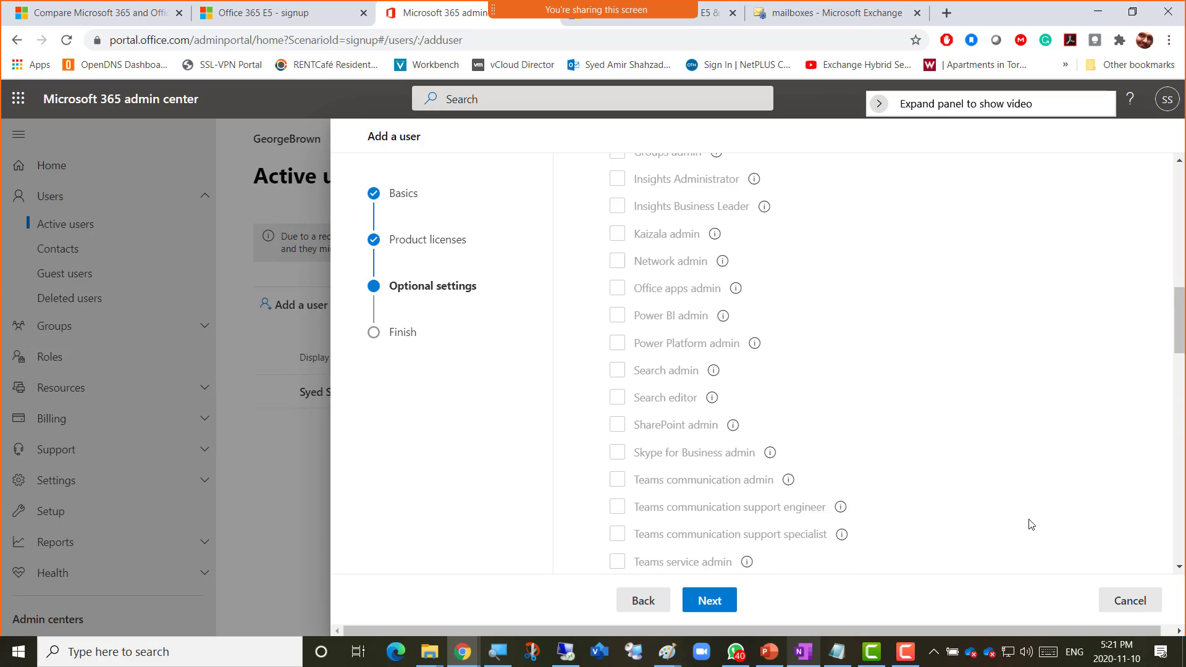
scroll(1031, 523, "down", 15)
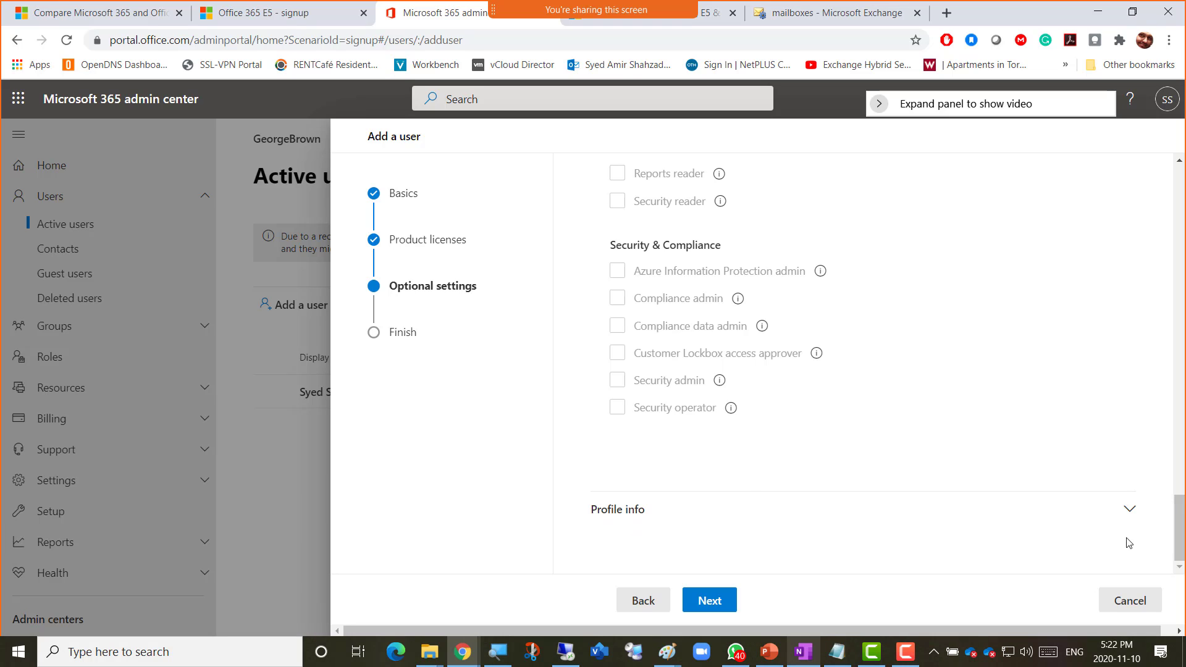
- Expand the profile info and review its fields, from job title and department to country or region
left_click(1128, 512)
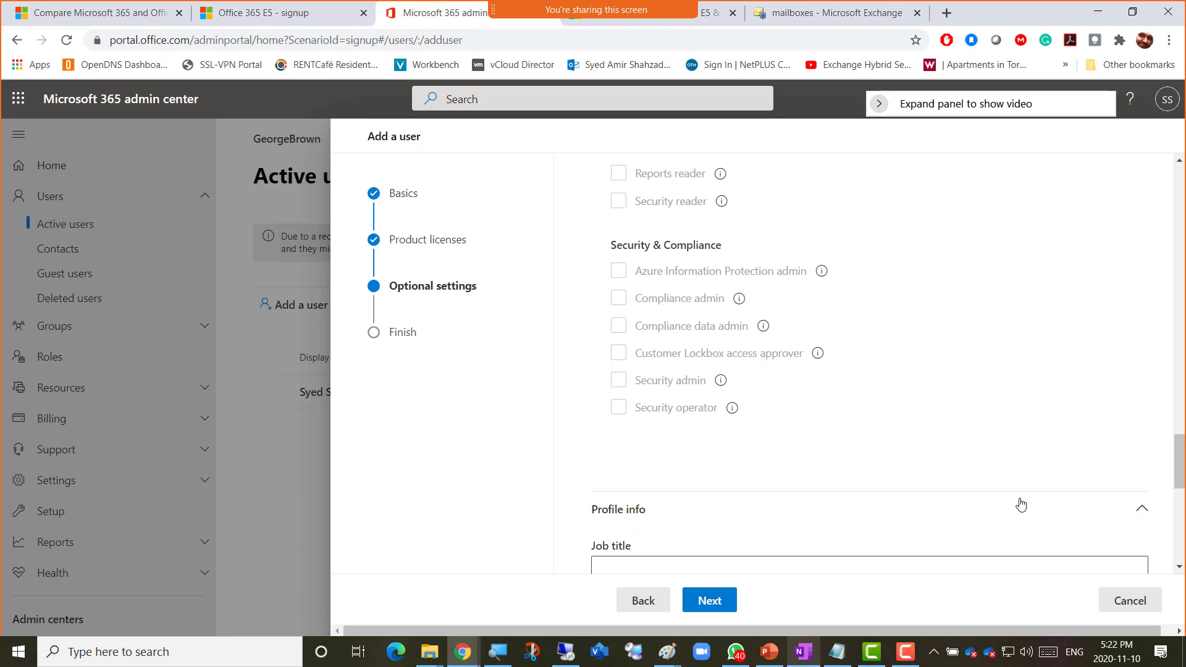
scroll(965, 496, "down", 3)
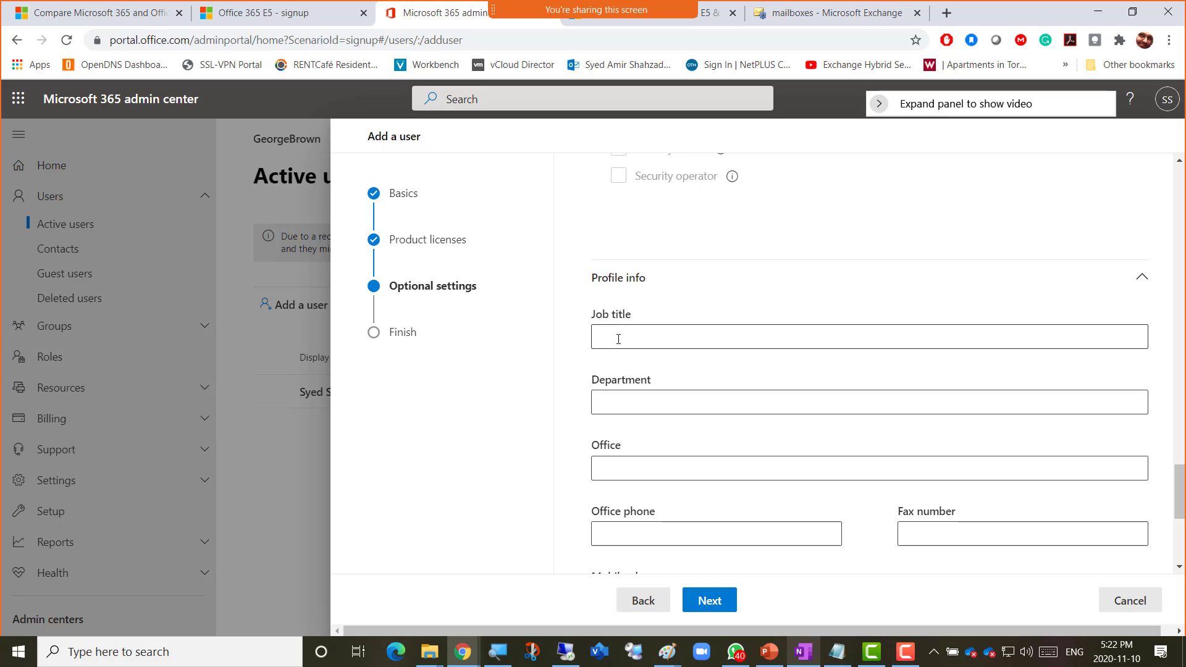
scroll(652, 475, "down", 4)
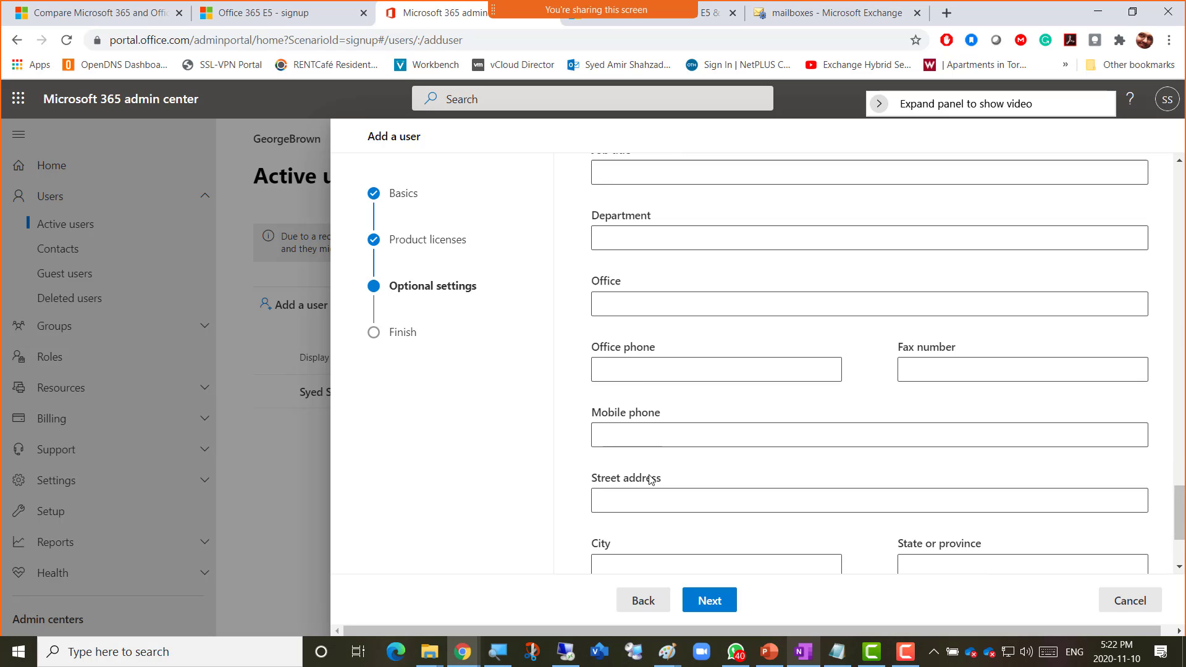
scroll(639, 463, "down", 1)
scroll(639, 464, "down", 1)
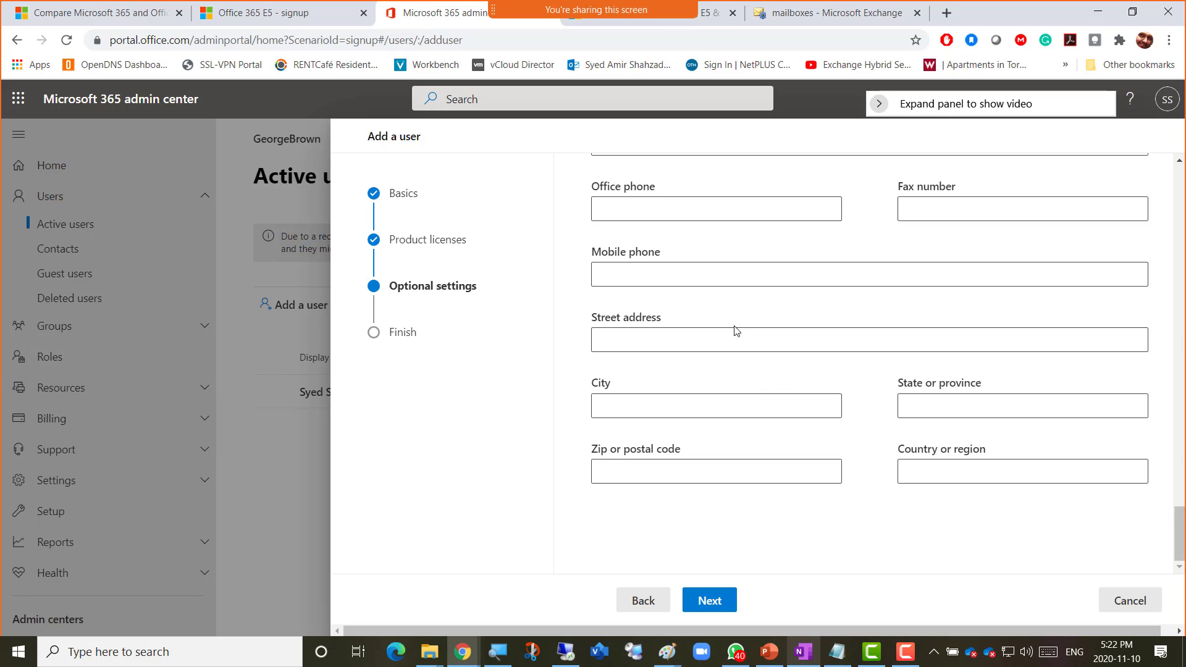
scroll(776, 406, "up", 15)
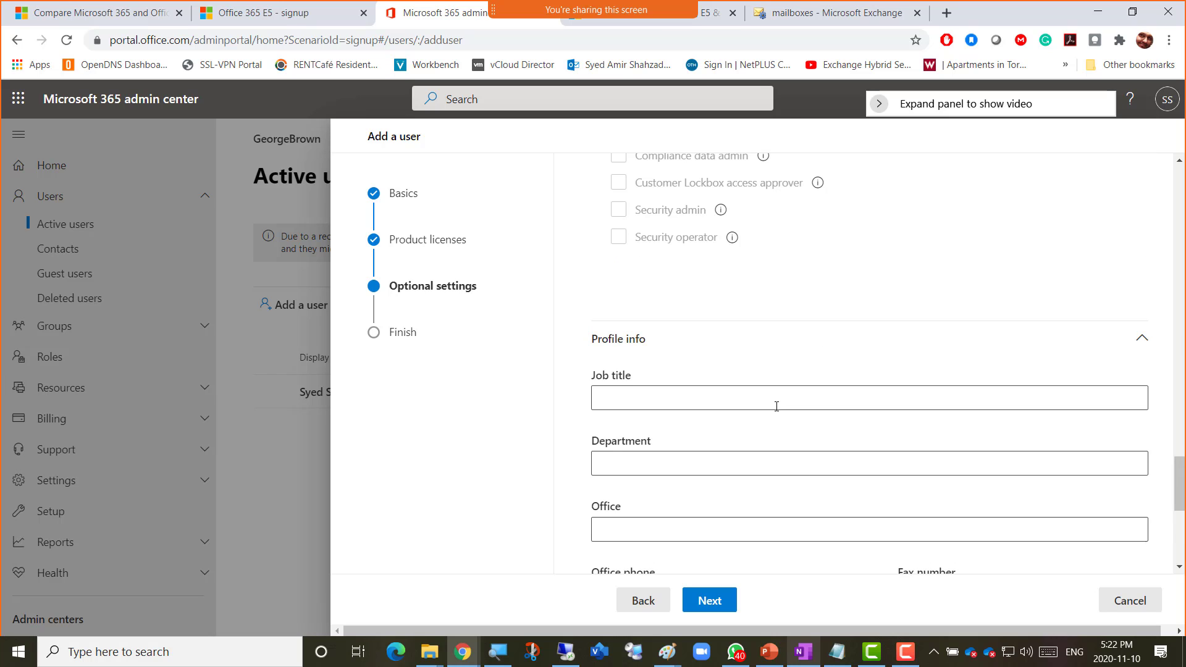
- Keep the role "User (no admin center access)" and blank profile info, and proceed to the final review
scroll(777, 407, "up", 10)
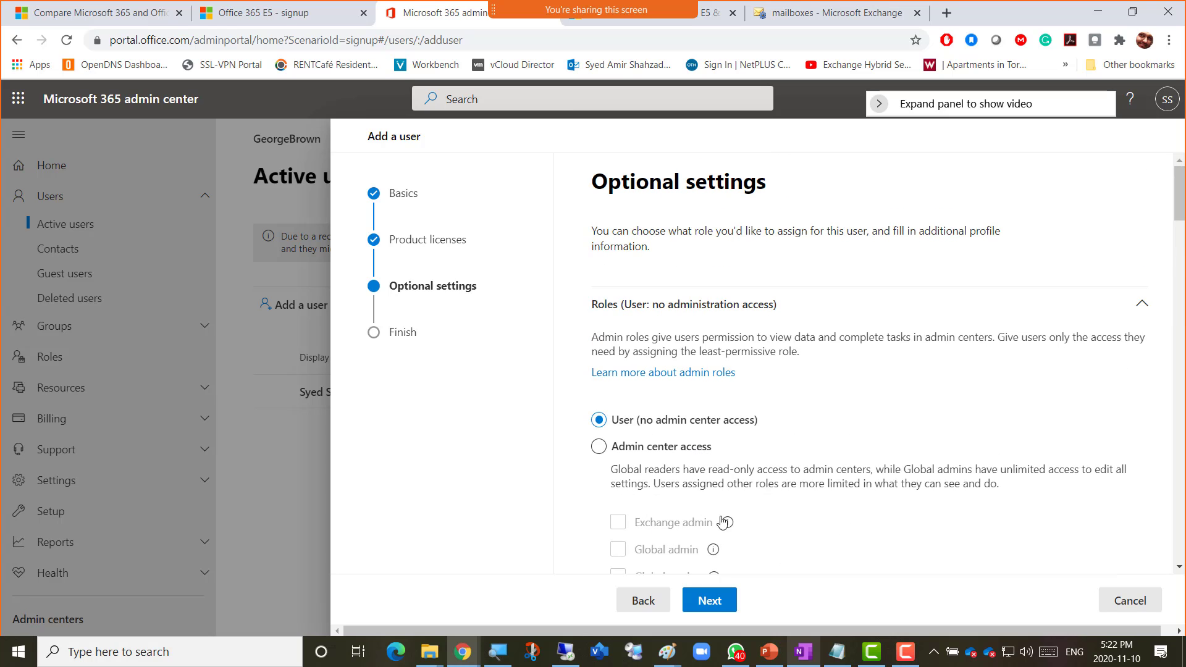
scroll(812, 532, "down", 3)
scroll(741, 537, "down", 3)
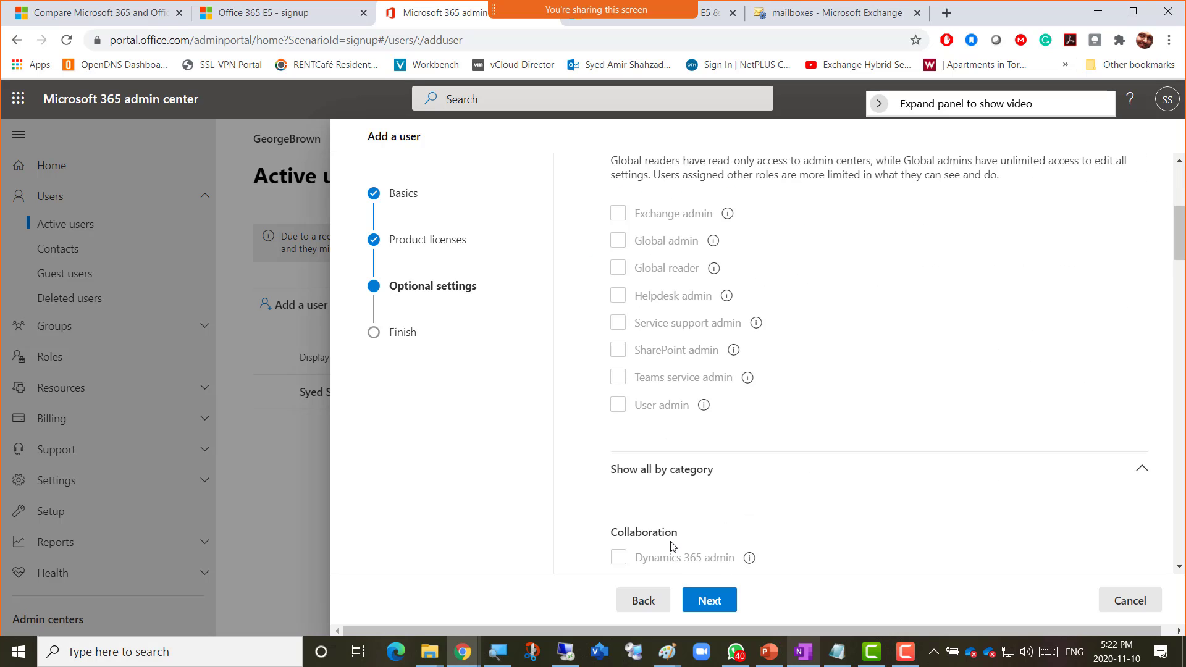
scroll(789, 449, "up", 6)
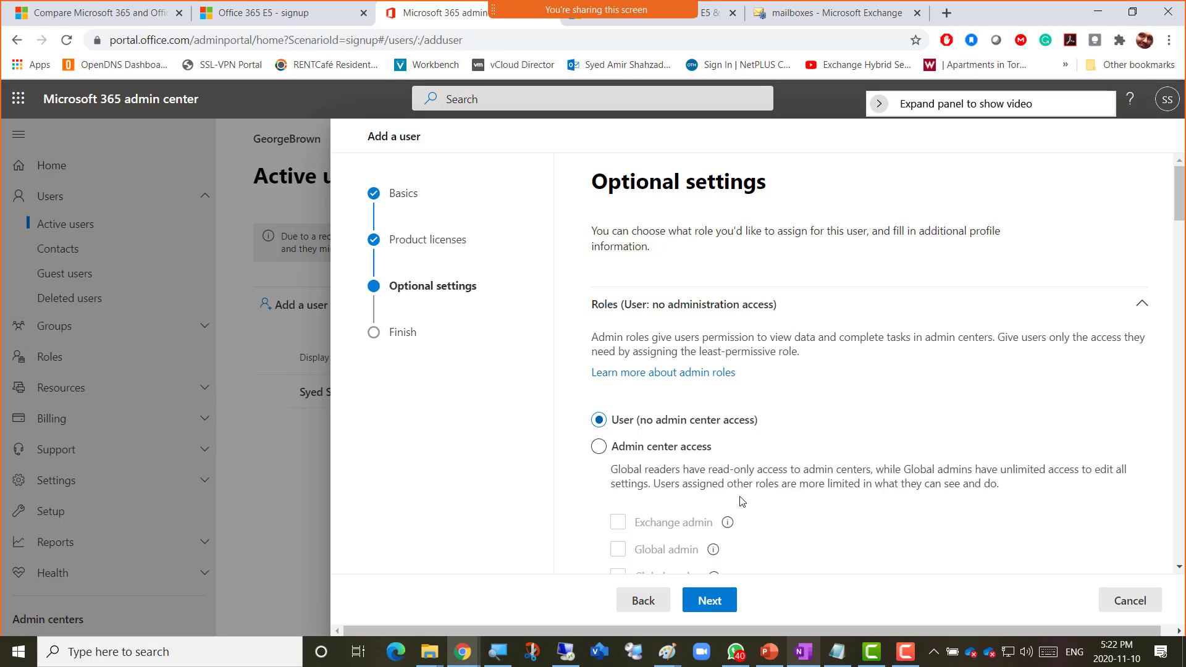
left_click(700, 605)
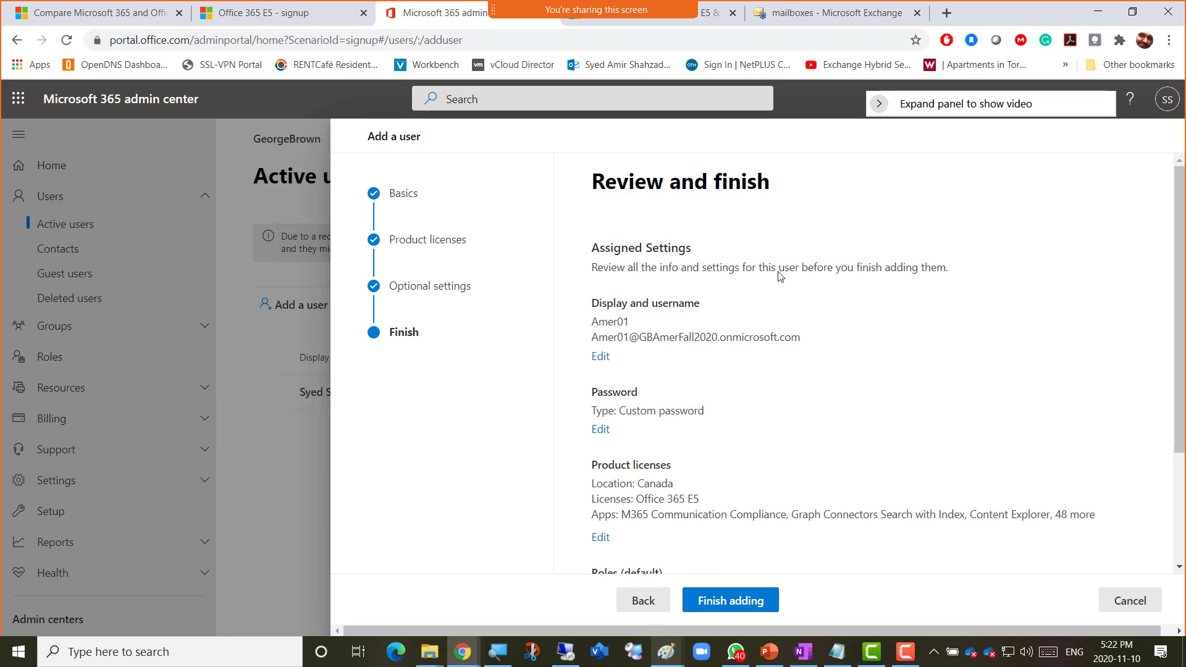
- Review the new user's assigned settings, checking the username and domain, password type, product licenses and default role
scroll(855, 351, "down", 1)
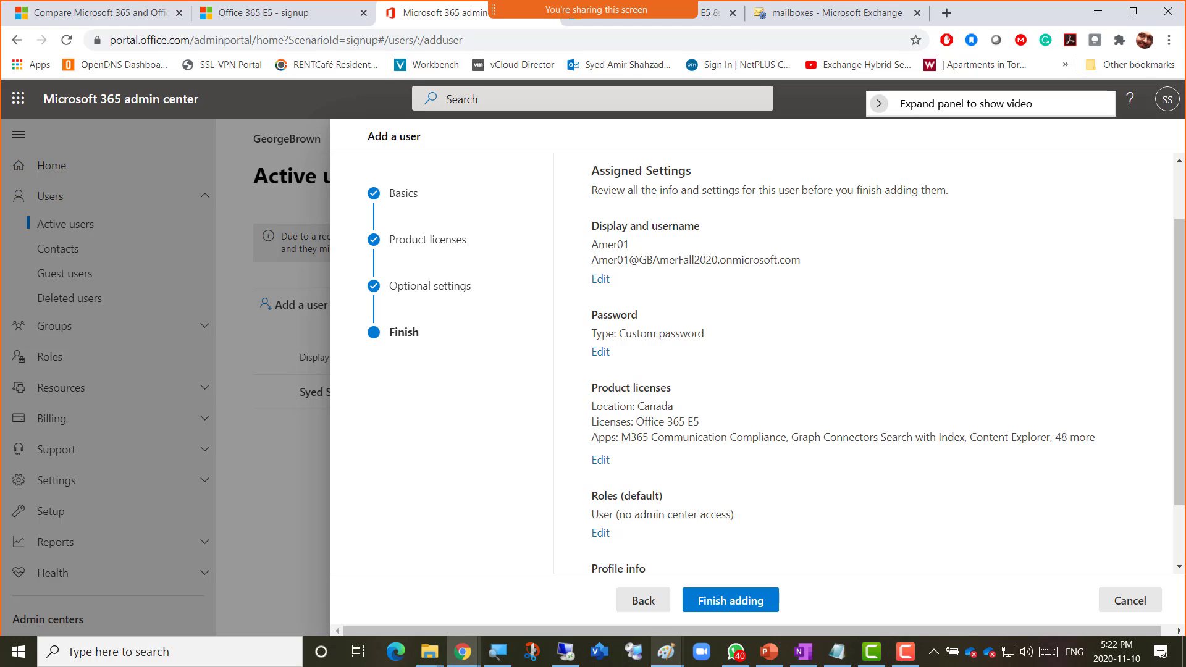
scroll(1184, 371, "up", 1)
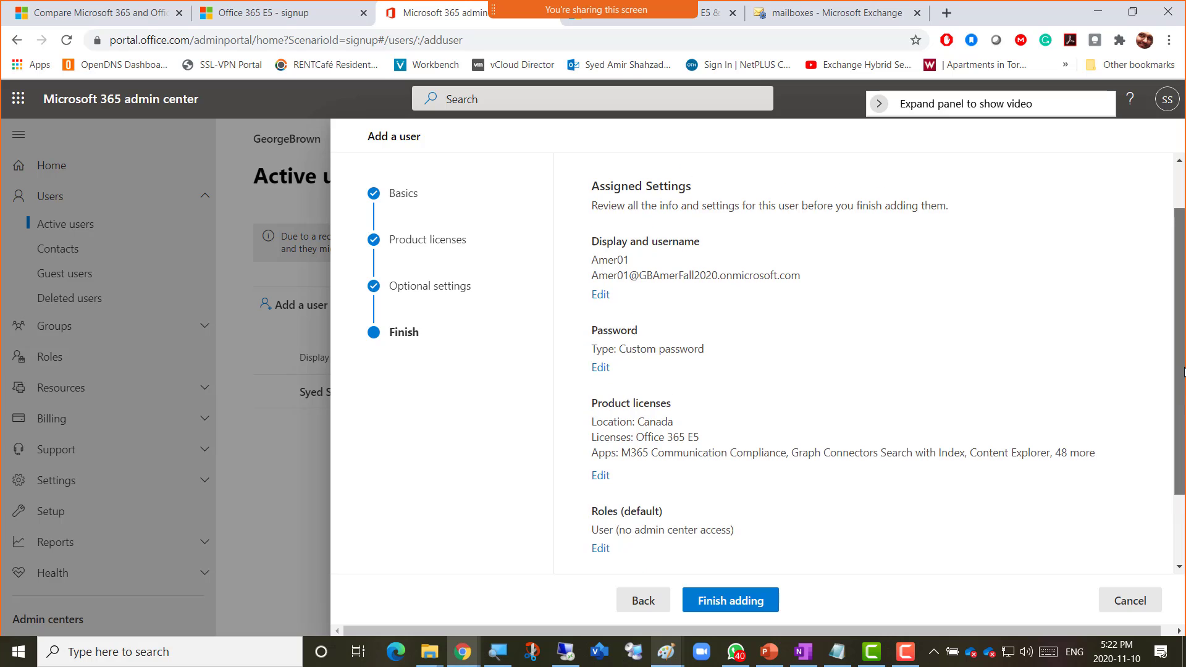
scroll(1184, 371, "up", 2)
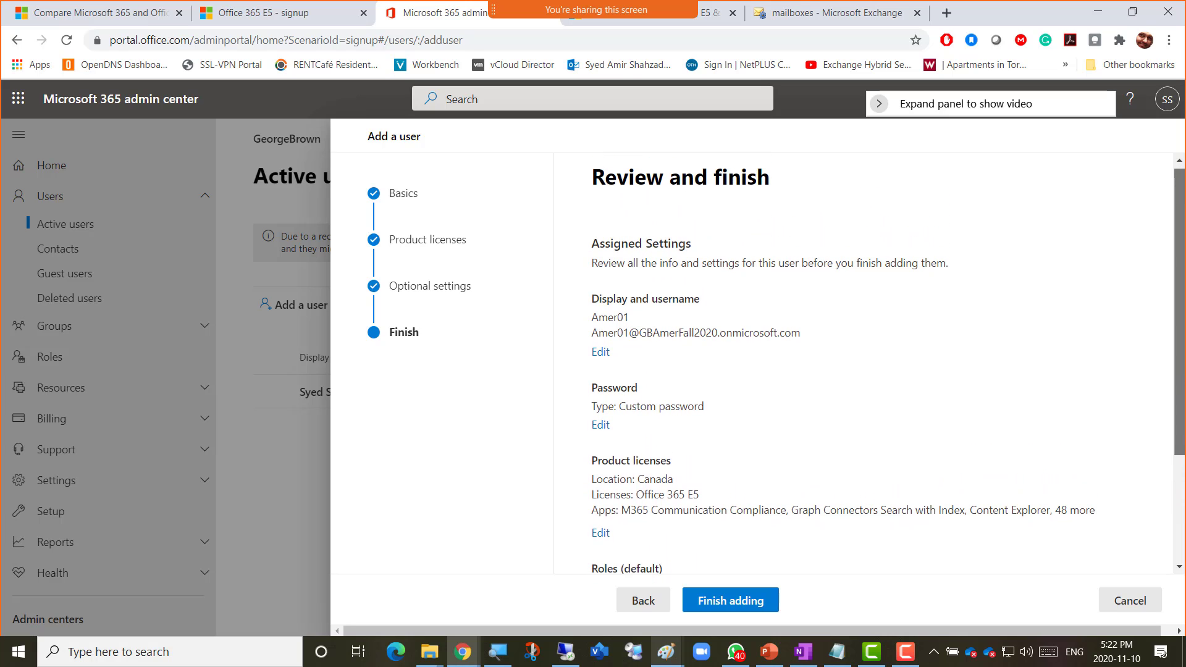
scroll(1183, 371, "down", 2)
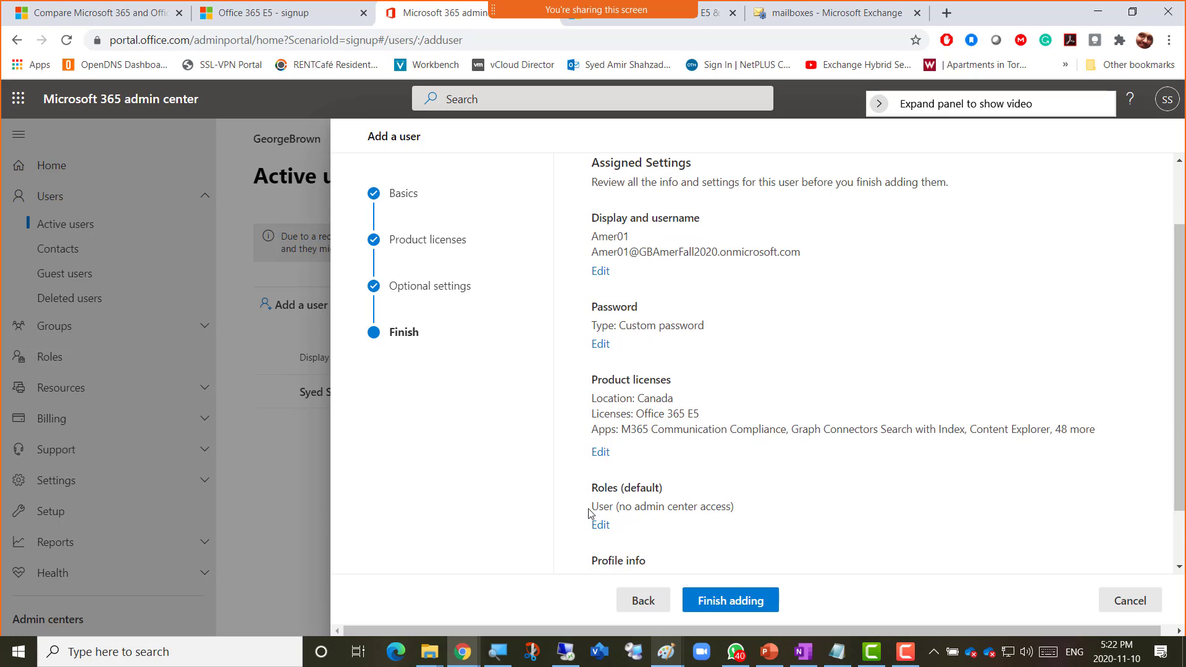
left_click_drag(589, 508, 734, 512)
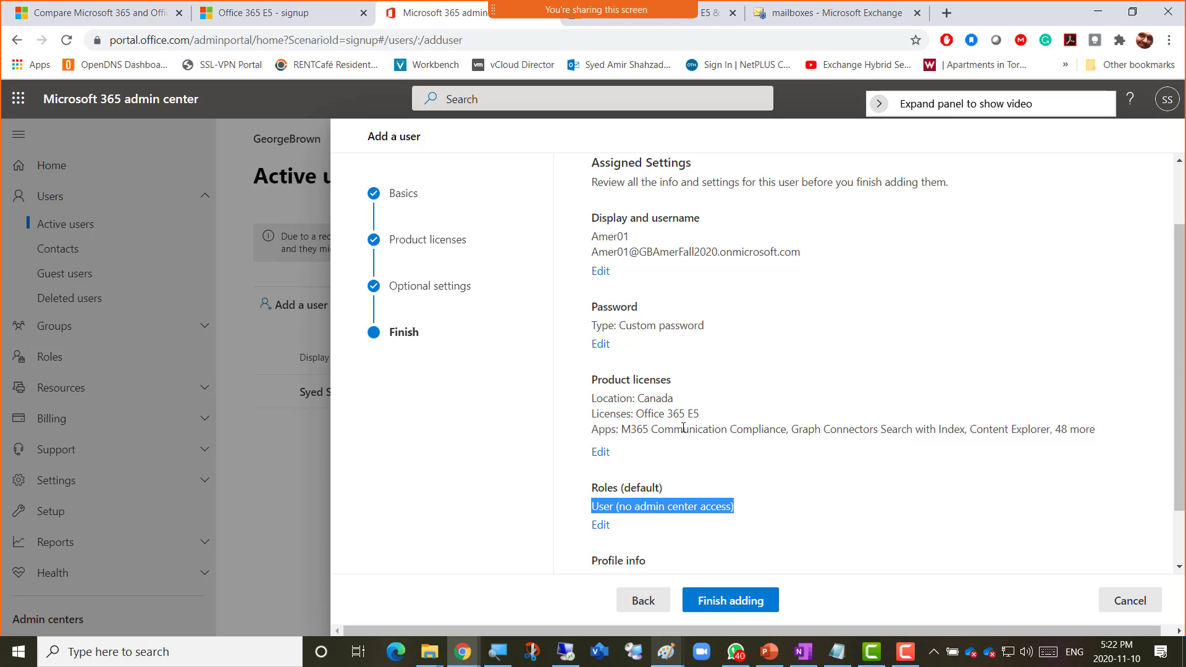
left_click_drag(632, 325, 680, 326)
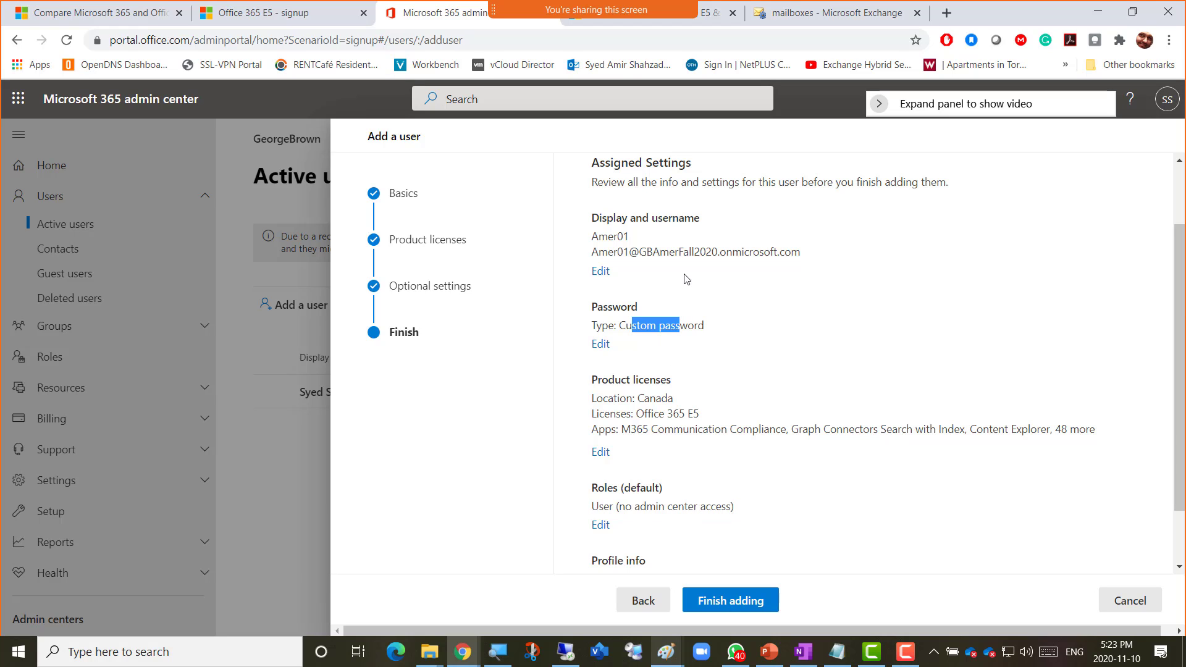
left_click_drag(618, 253, 669, 253)
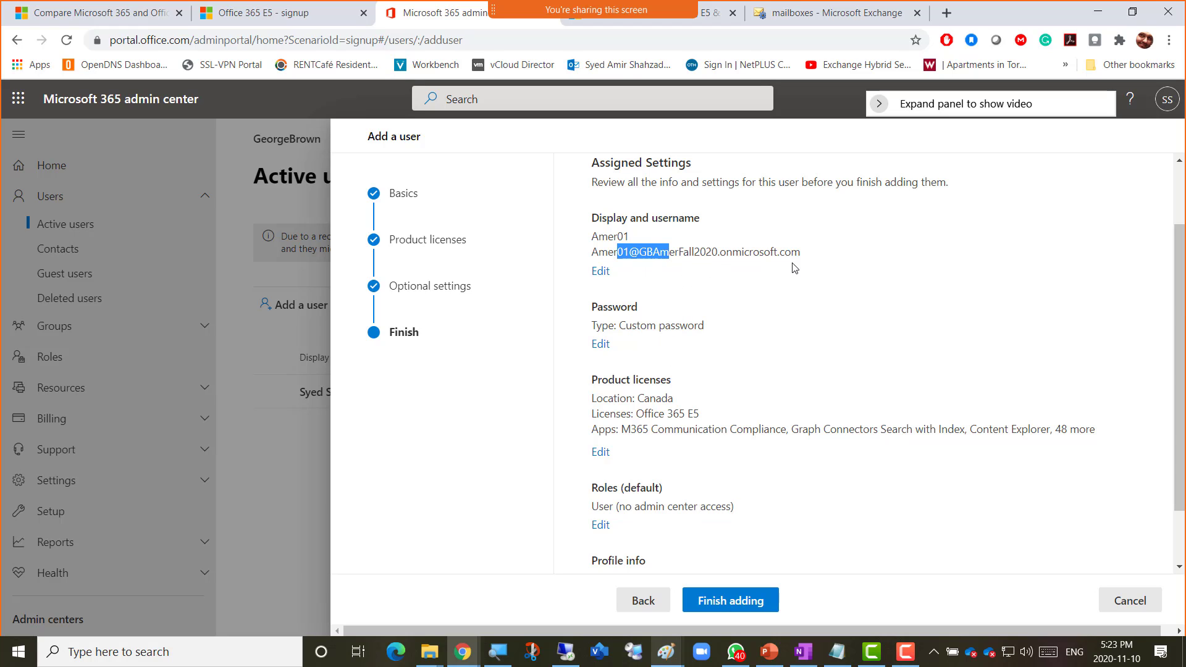
left_click_drag(798, 251, 638, 247)
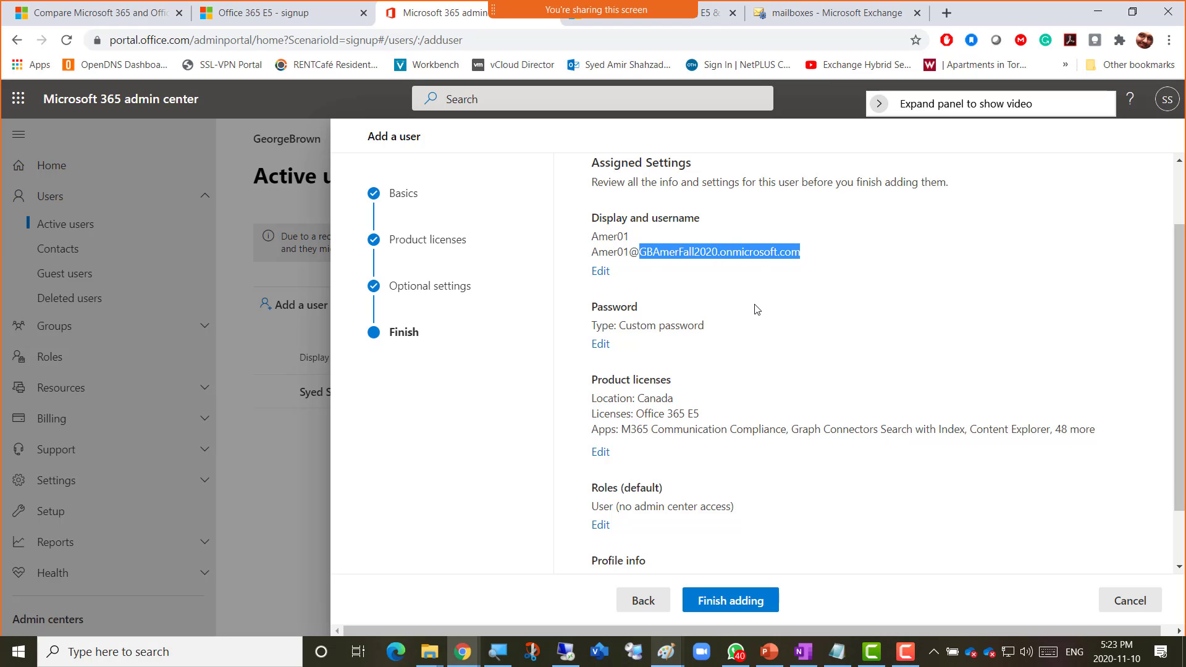
left_click(724, 263)
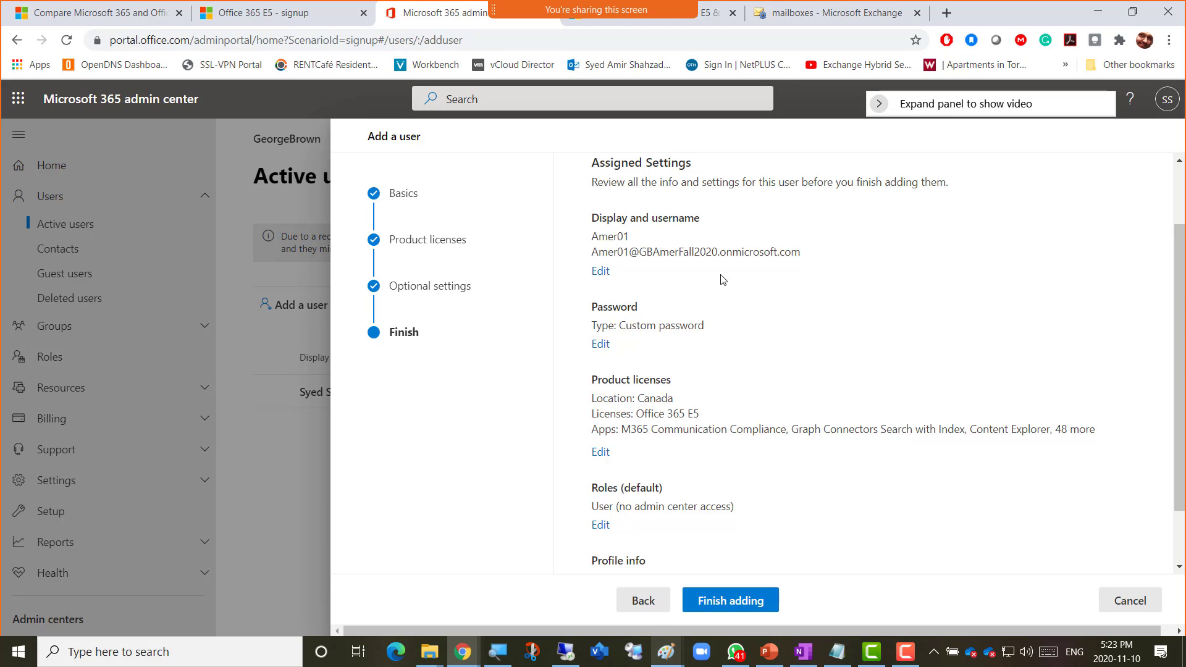
- Capture a screen snip of the Review and finish page and finish adding the user
key("super+shift+s")
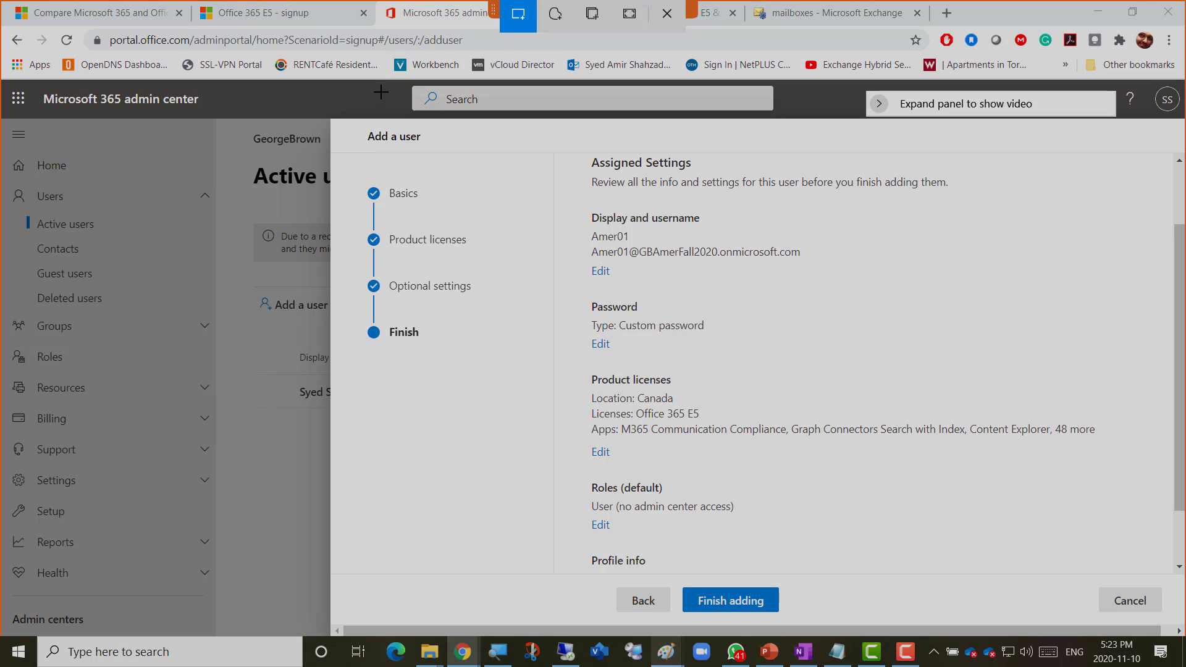
left_click_drag(310, 80, 1178, 633)
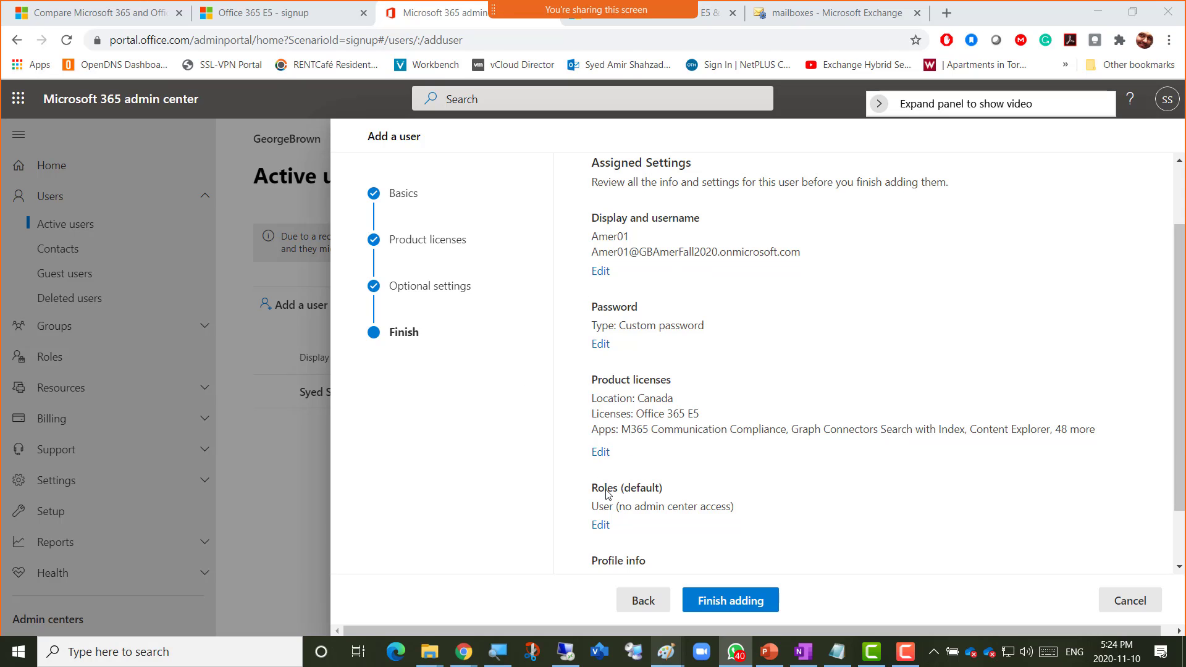
left_click_drag(616, 505, 686, 505)
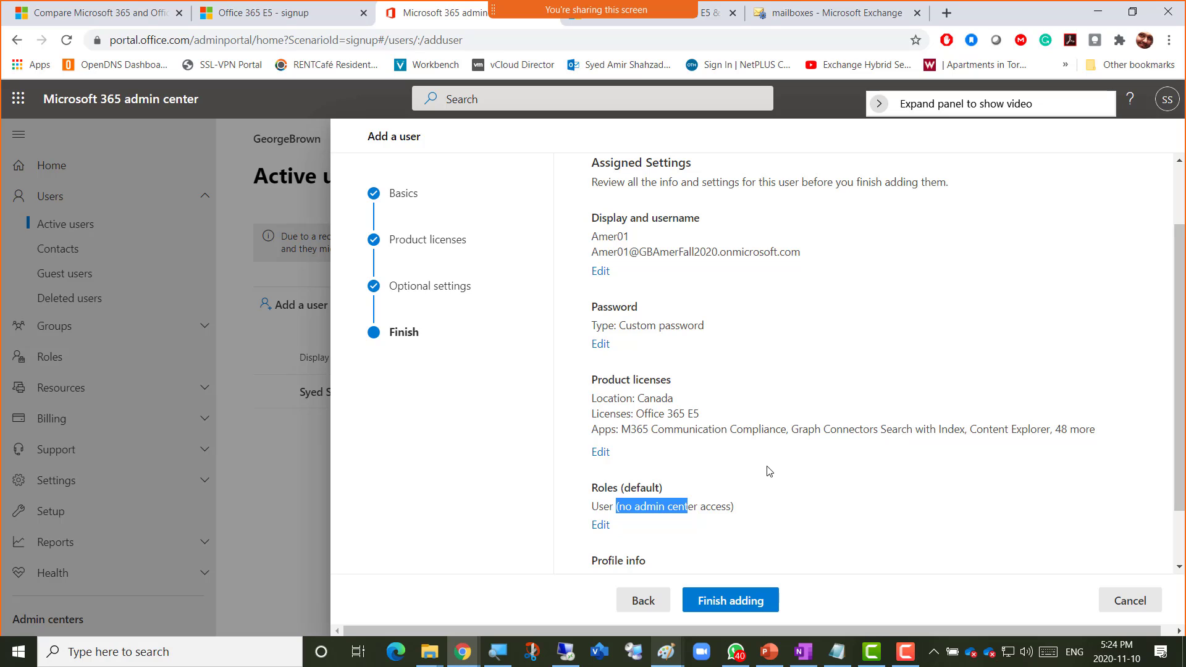
left_click(729, 610)
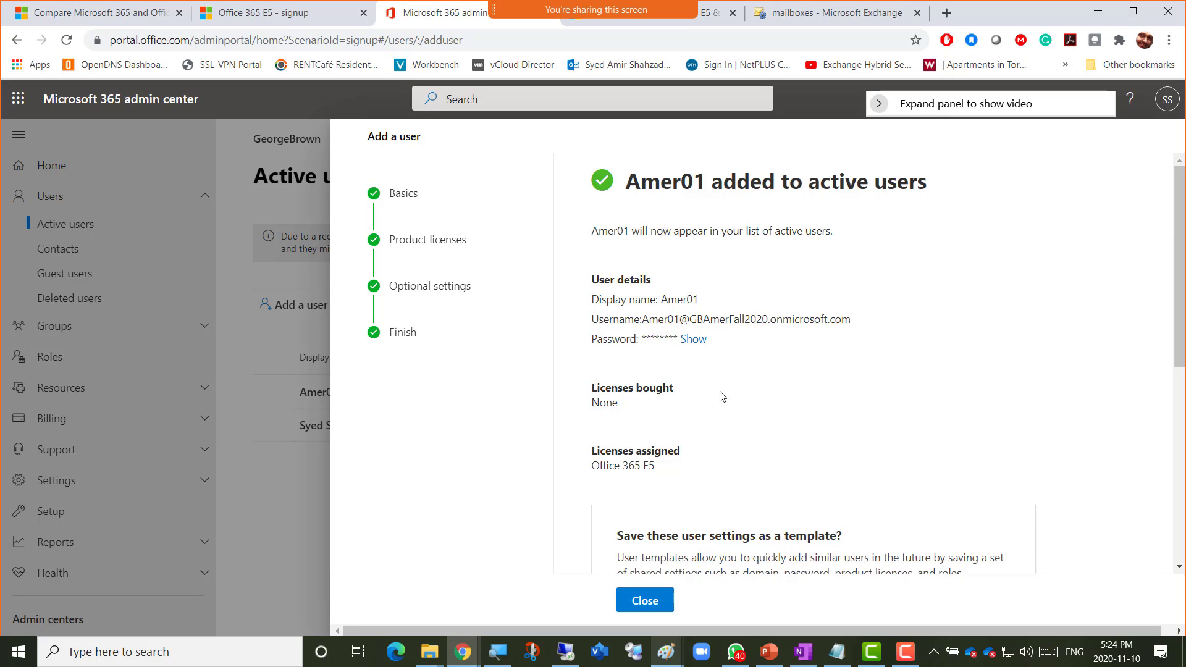
- Review the new user's details, assigned license and template options, and close the wizard without saving a template
scroll(760, 414, "down", 2)
scroll(760, 414, "down", 4)
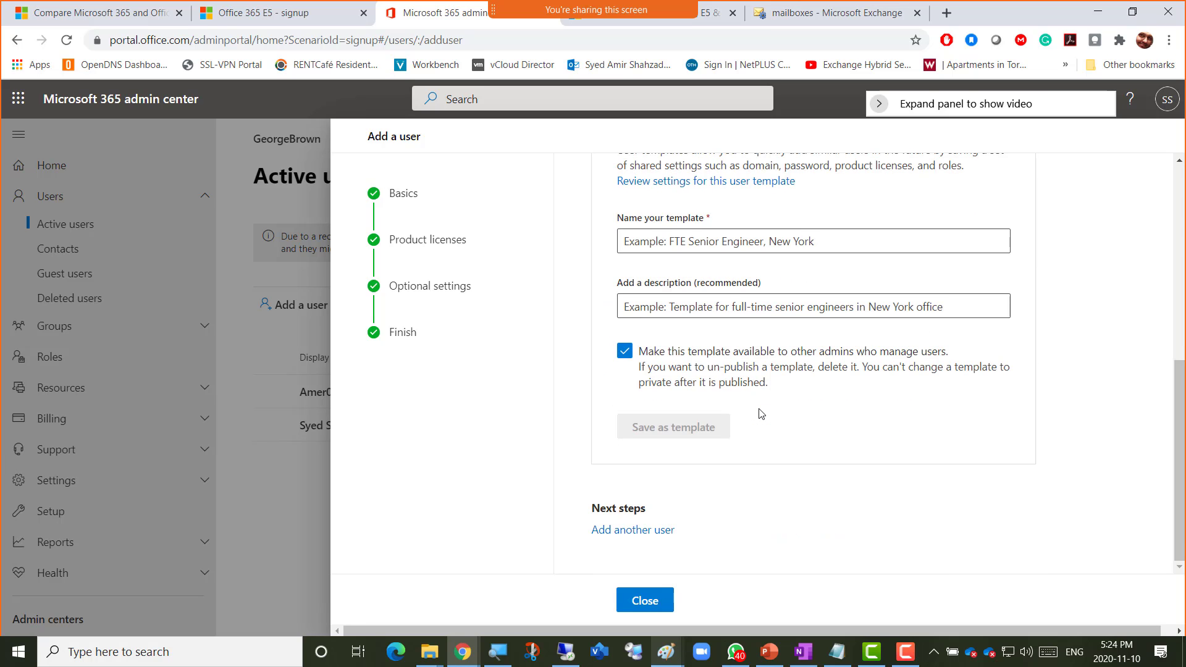
scroll(760, 414, "up", 6)
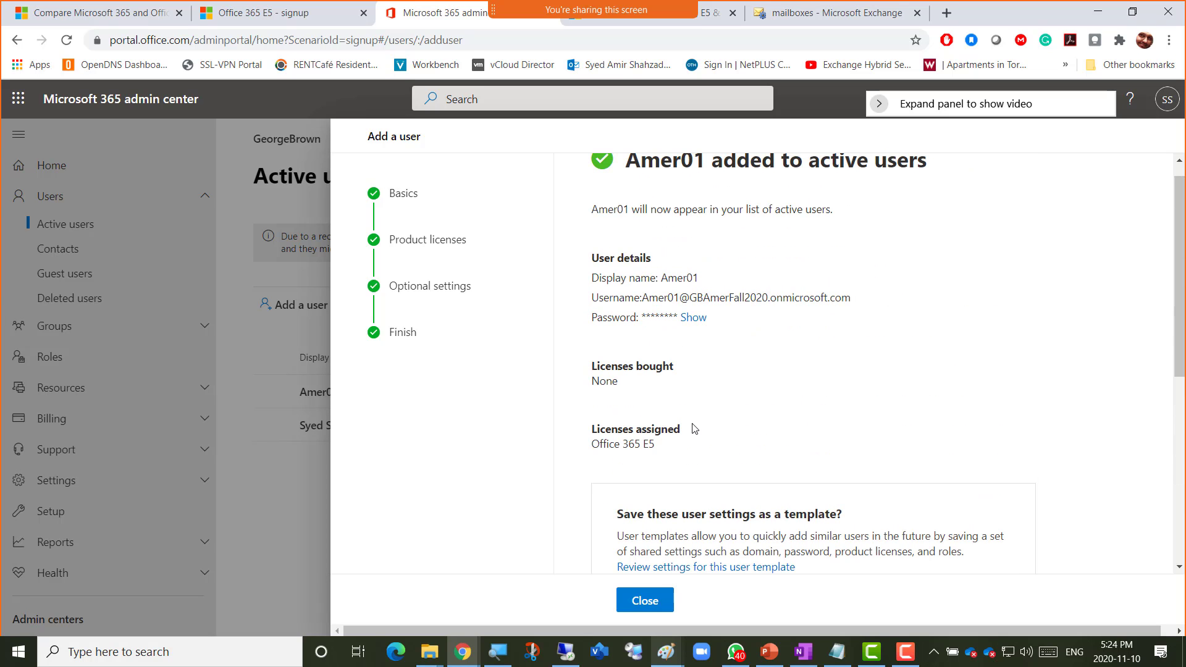
scroll(639, 402, "down", 1)
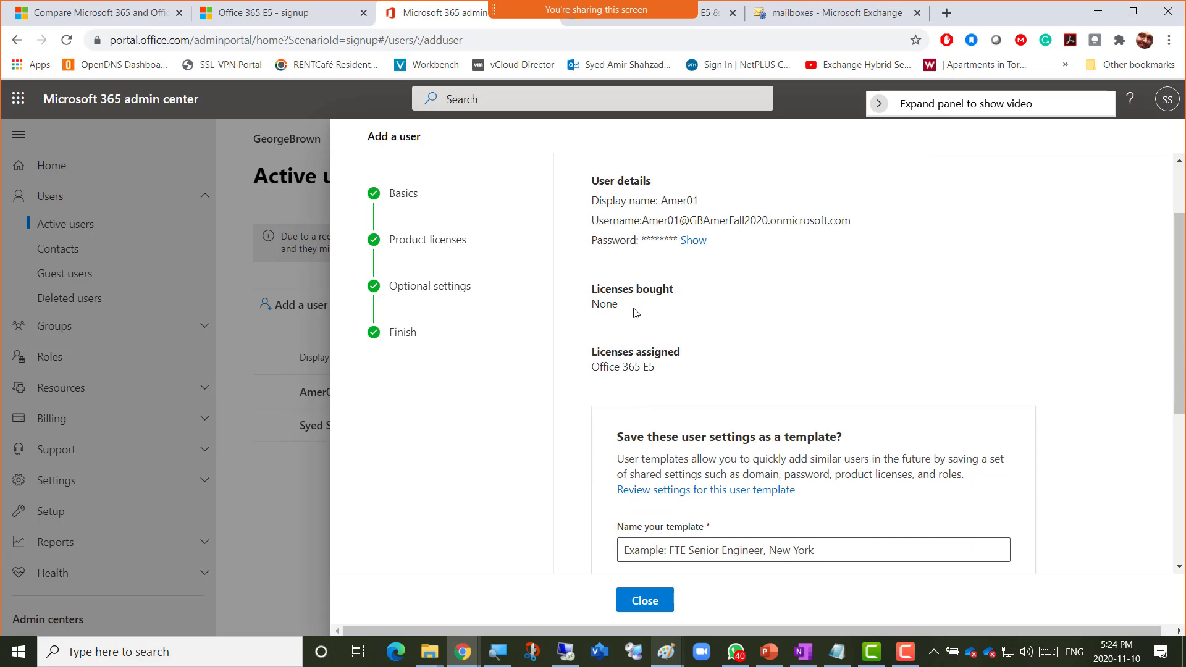
scroll(712, 360, "down", 3)
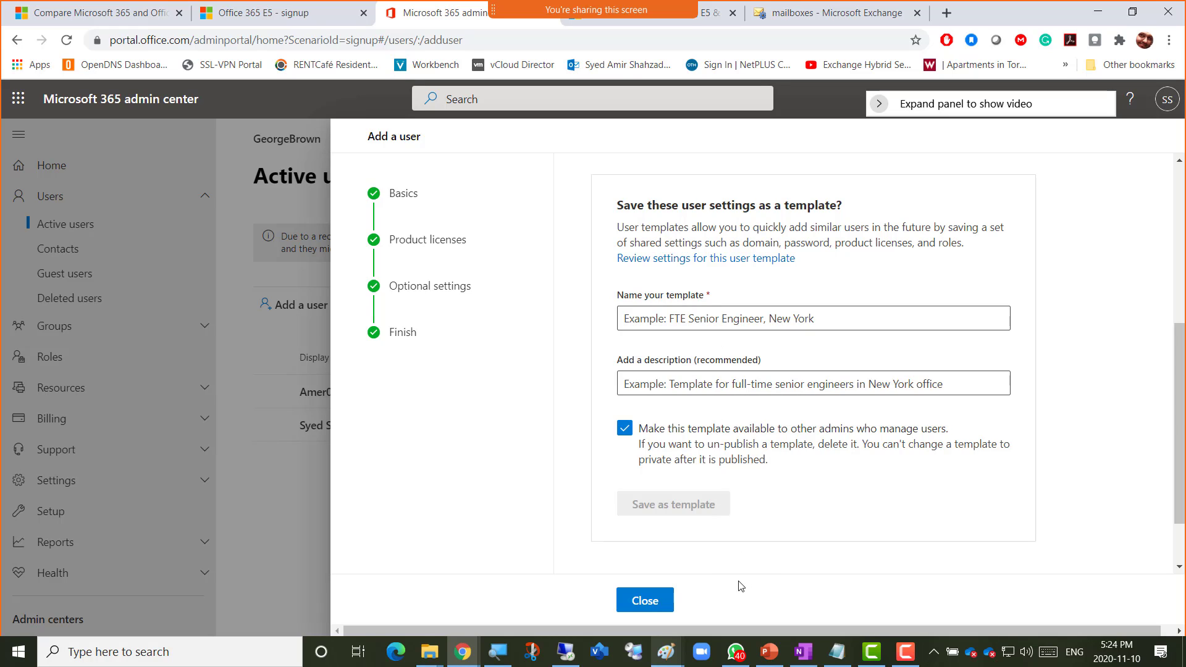
left_click(655, 608)
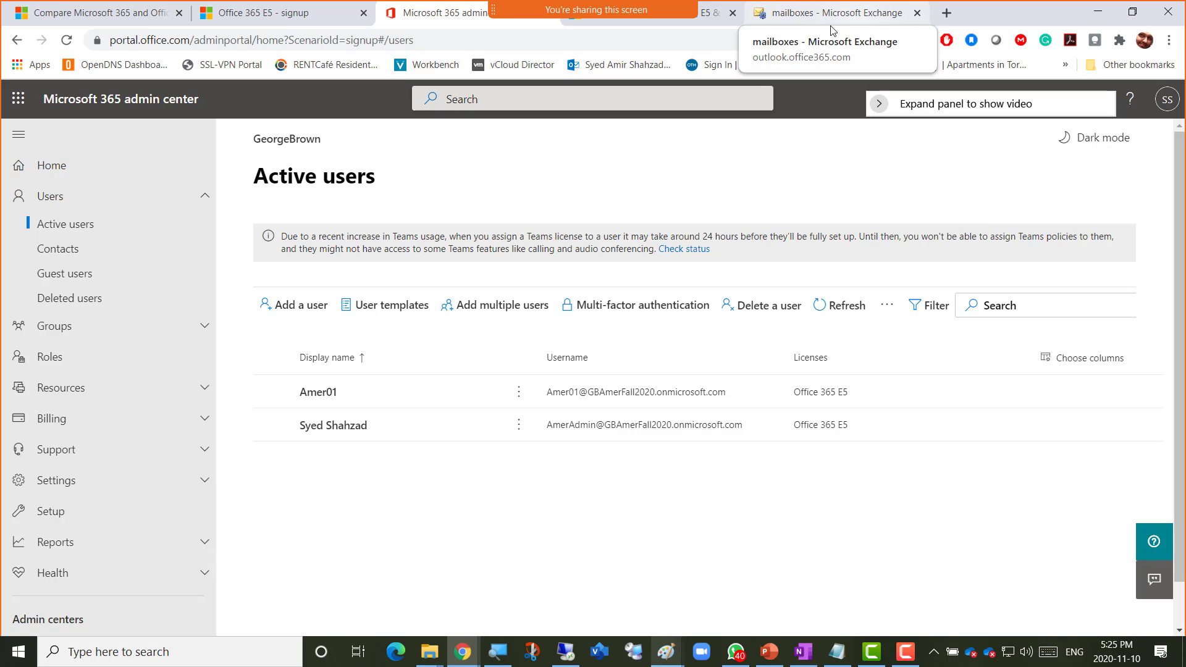
- Check the Exchange mailbox list for the new user and reload the Active users page in the Microsoft 365 admin center
left_click(768, 19)
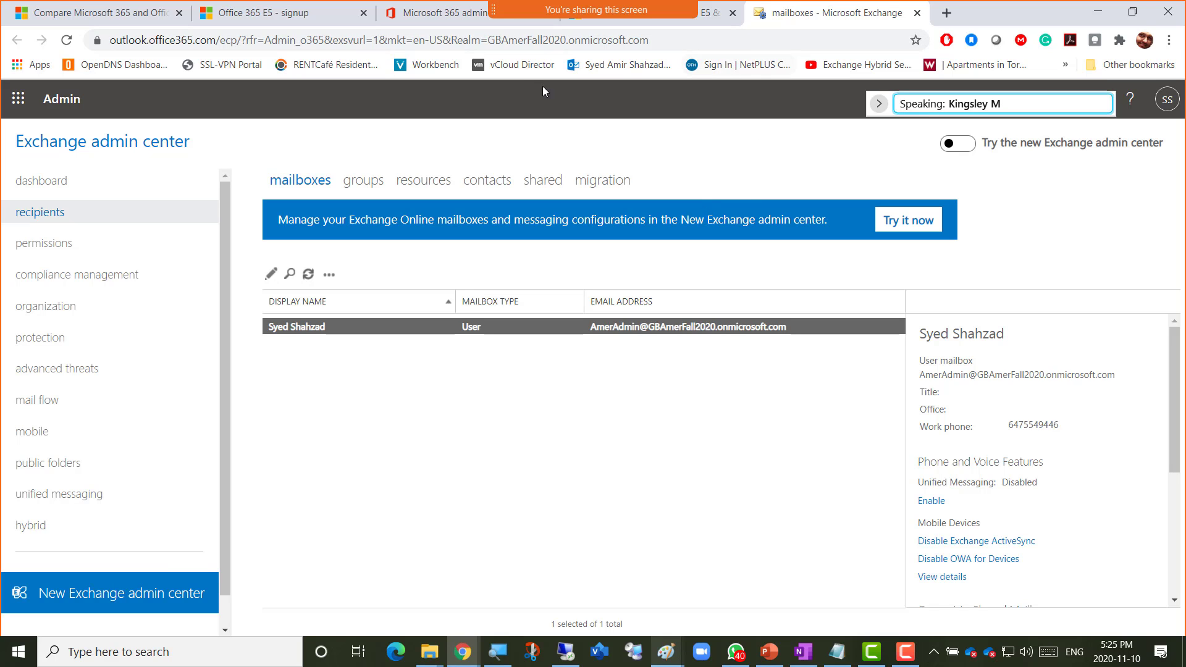
left_click(445, 16)
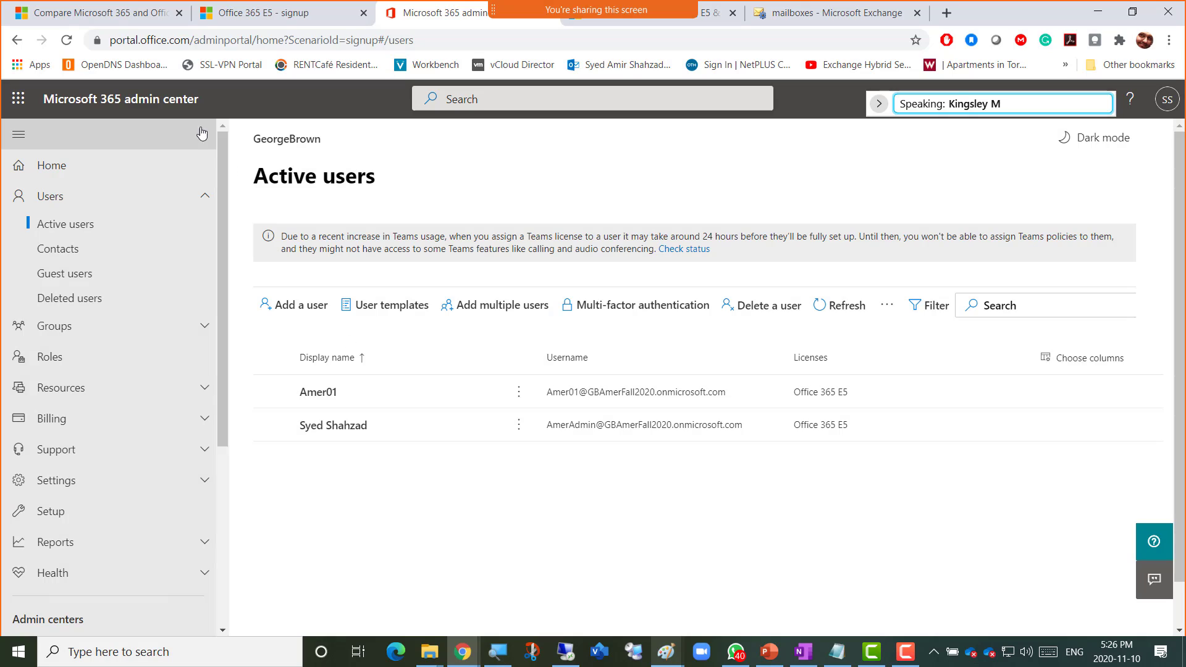
left_click(67, 43)
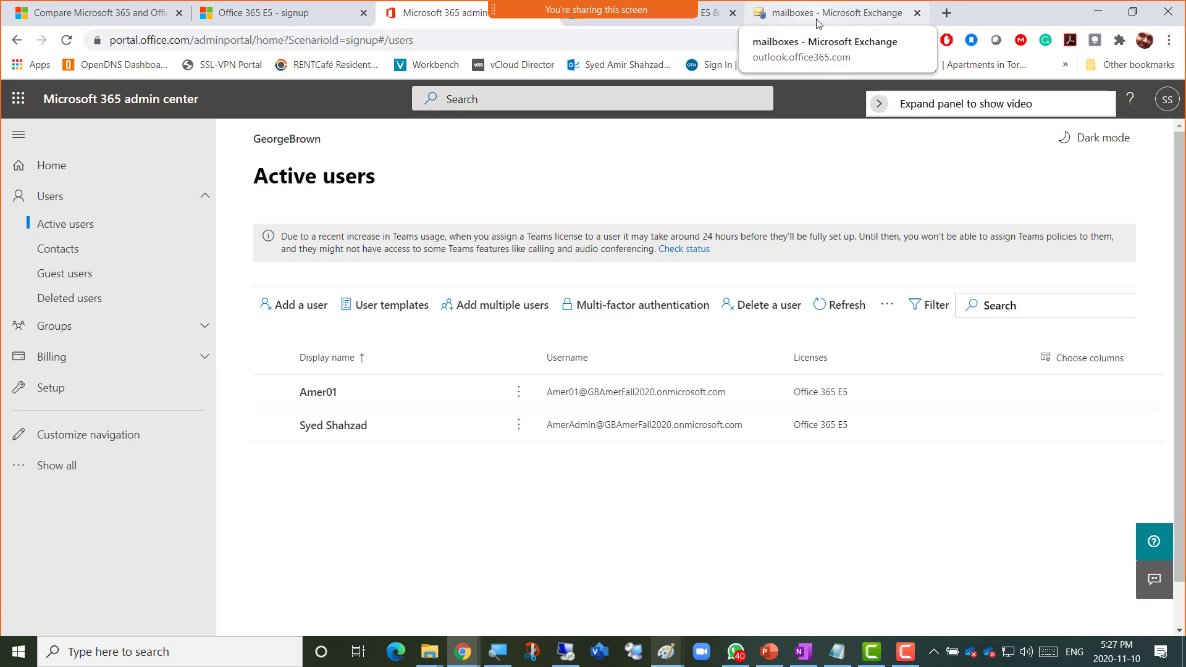
- Switch to the Exchange admin center and refresh the recipients' mailboxes list
left_click(817, 22)
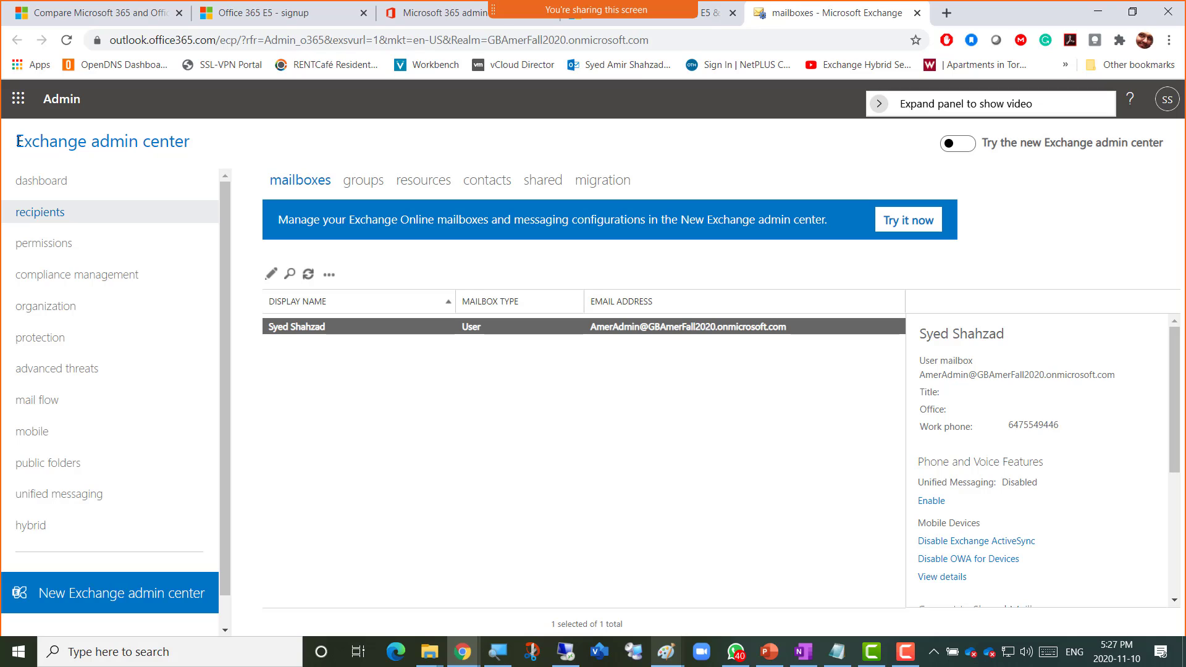
left_click_drag(15, 142, 191, 144)
triple_click(188, 143)
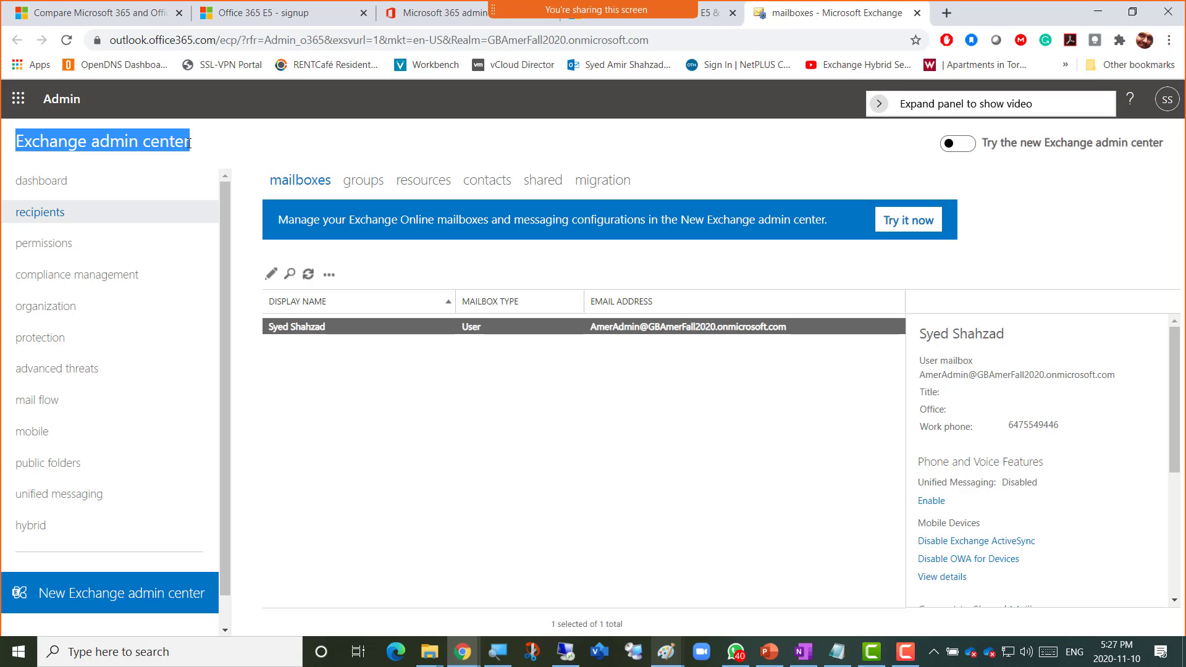
left_click(314, 400)
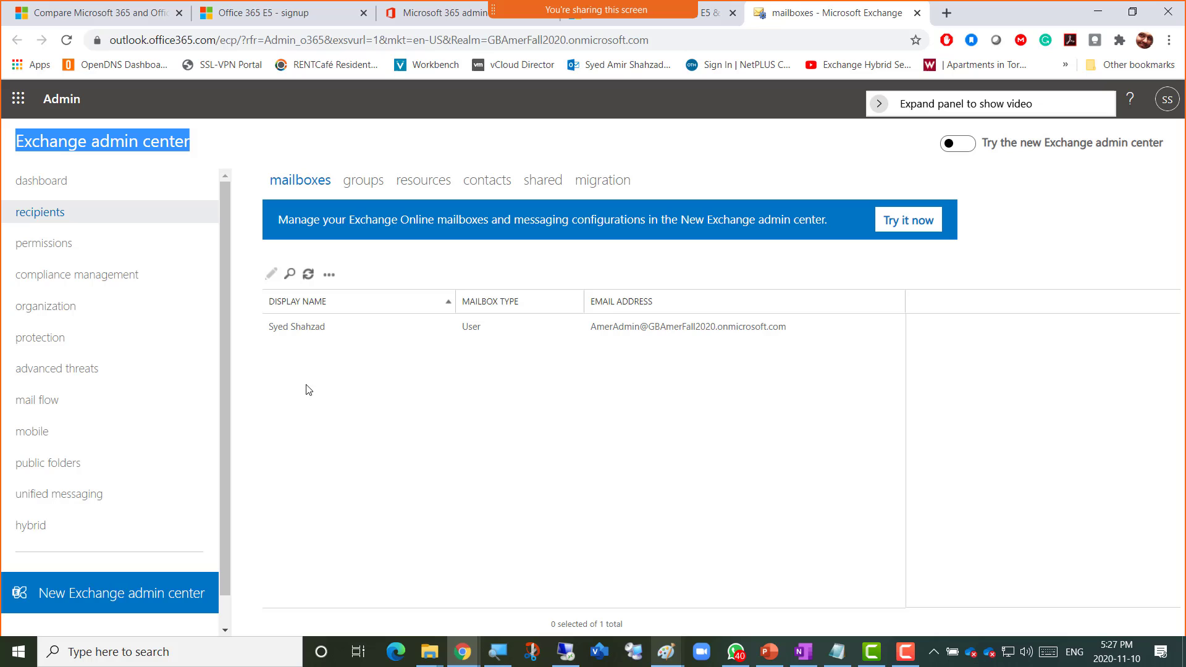
left_click(307, 274)
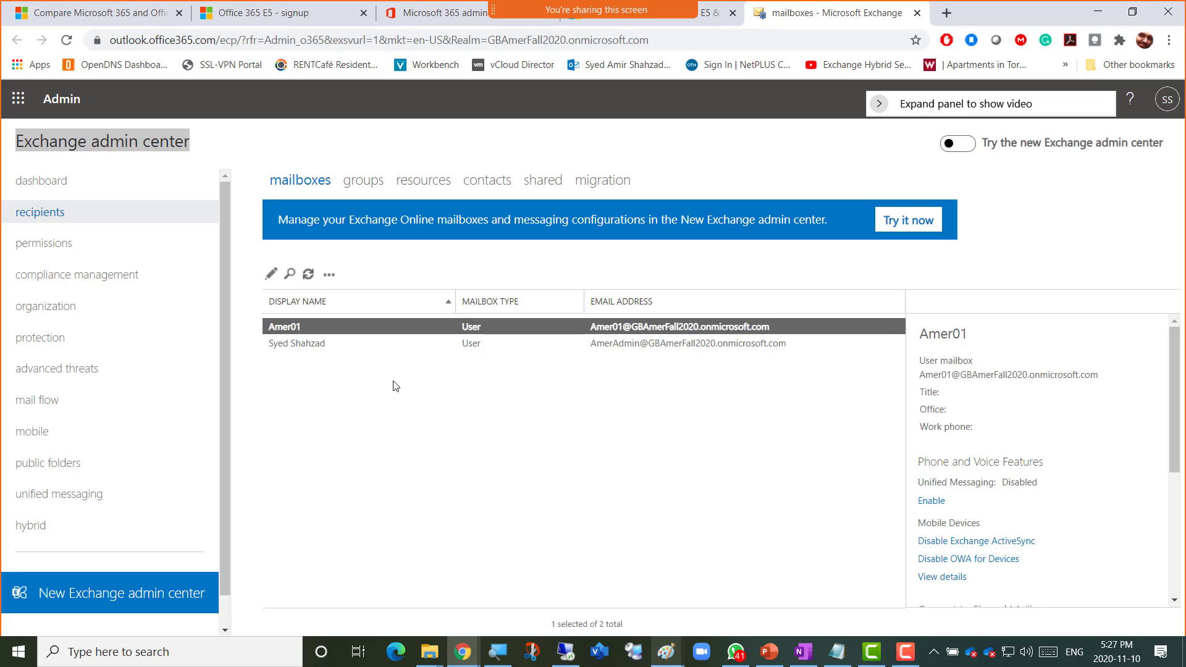
- Compare the mailbox details of the administrator and the newly added user
left_click(296, 344)
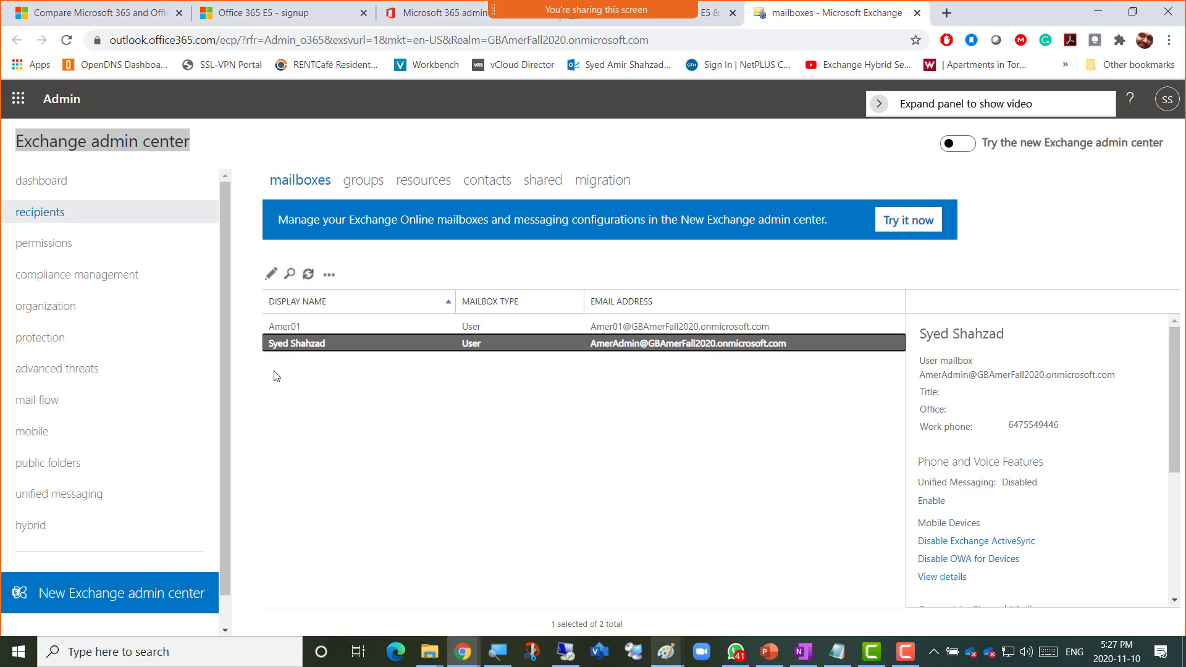
left_click(286, 329)
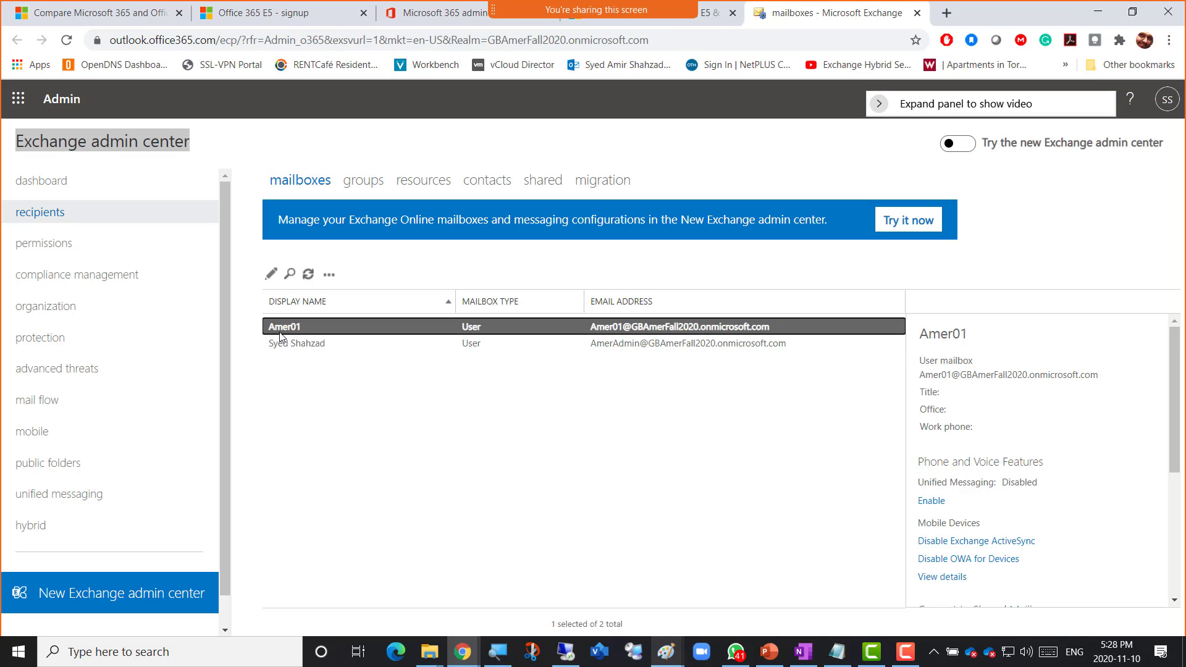
left_click(285, 344)
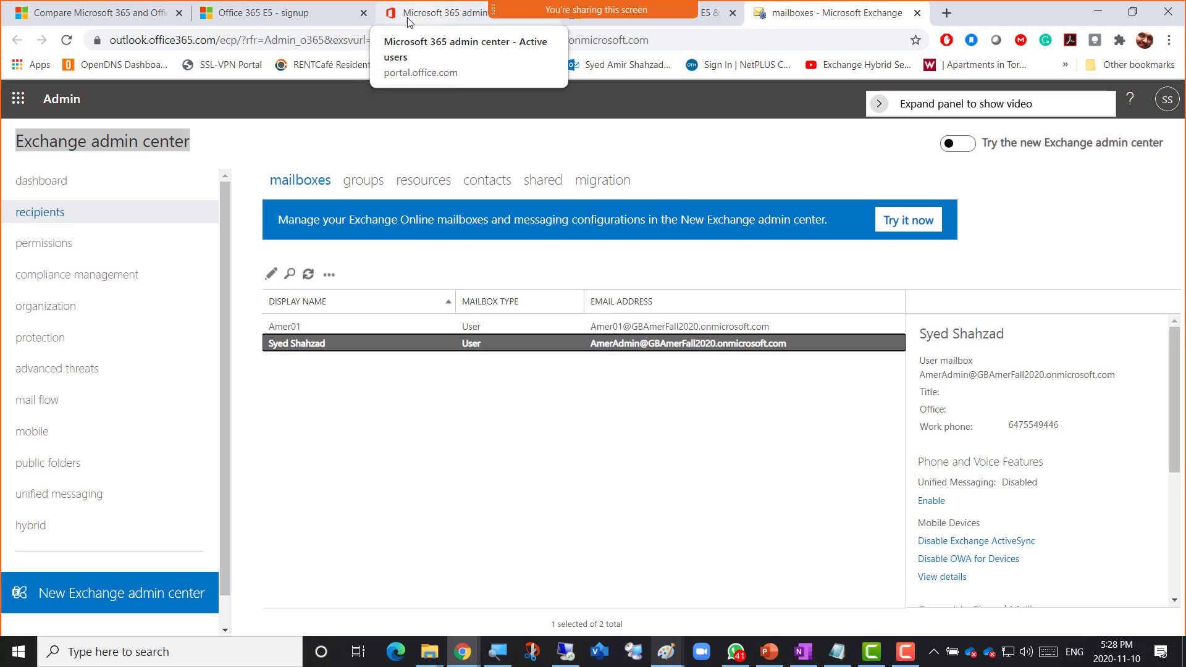
- Return to the Microsoft 365 admin center and view the app launcher and the Outlook app's options
left_click(398, 22)
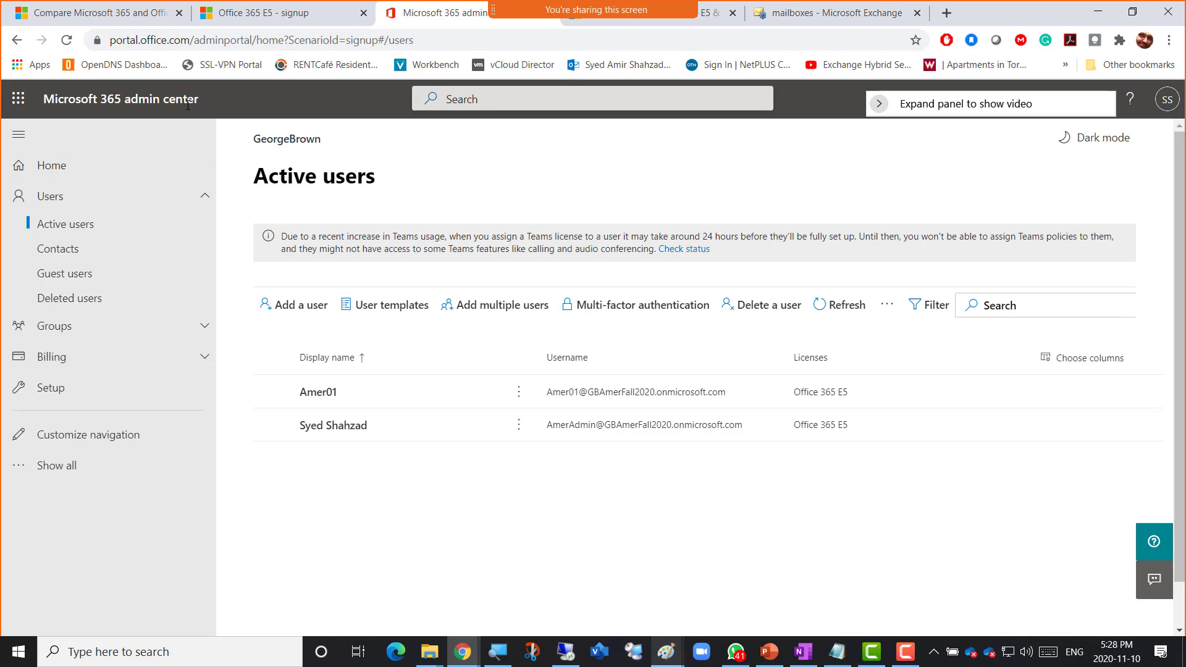
left_click(21, 104)
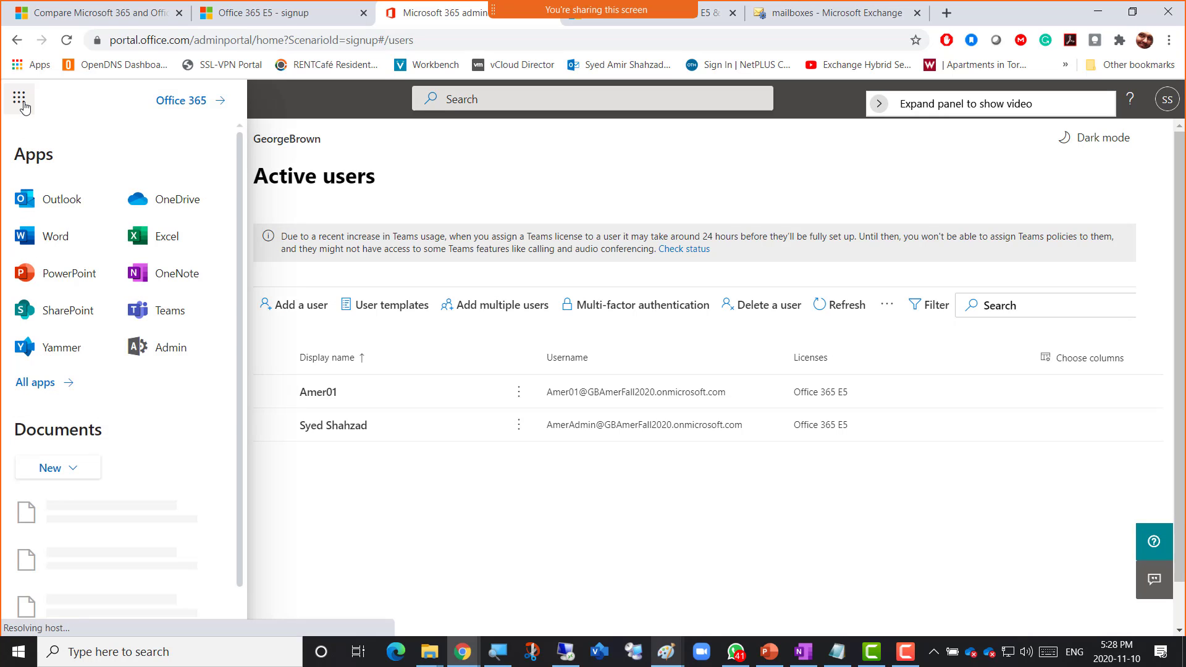
left_click(19, 103)
left_click(19, 103)
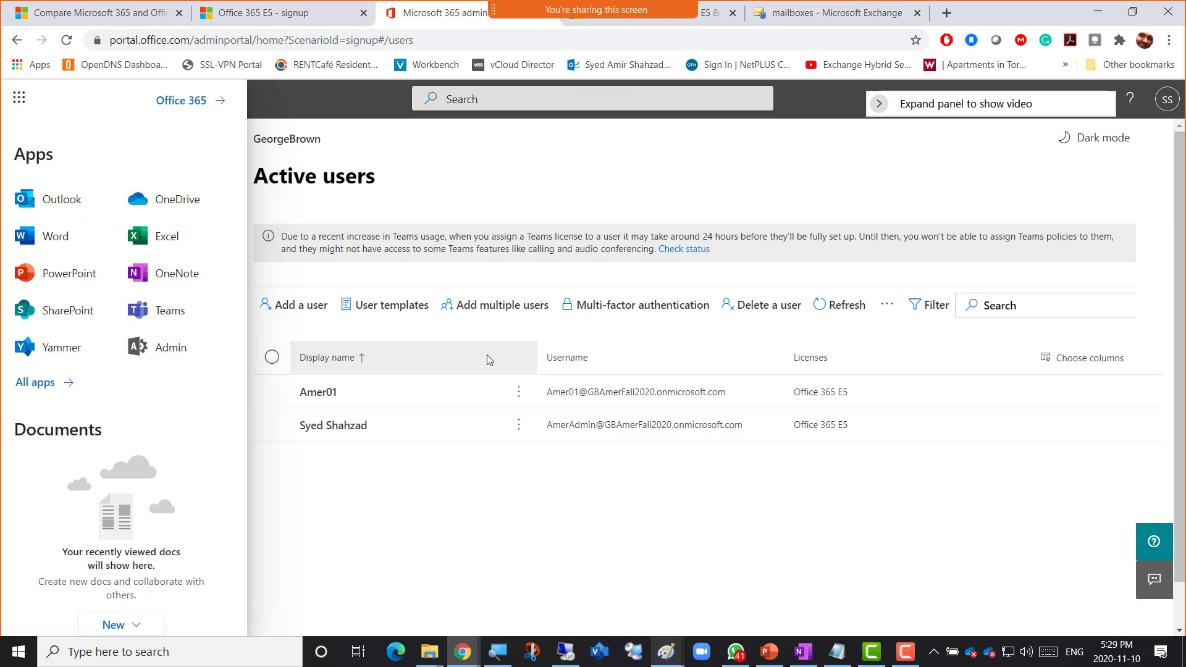
right_click(45, 209)
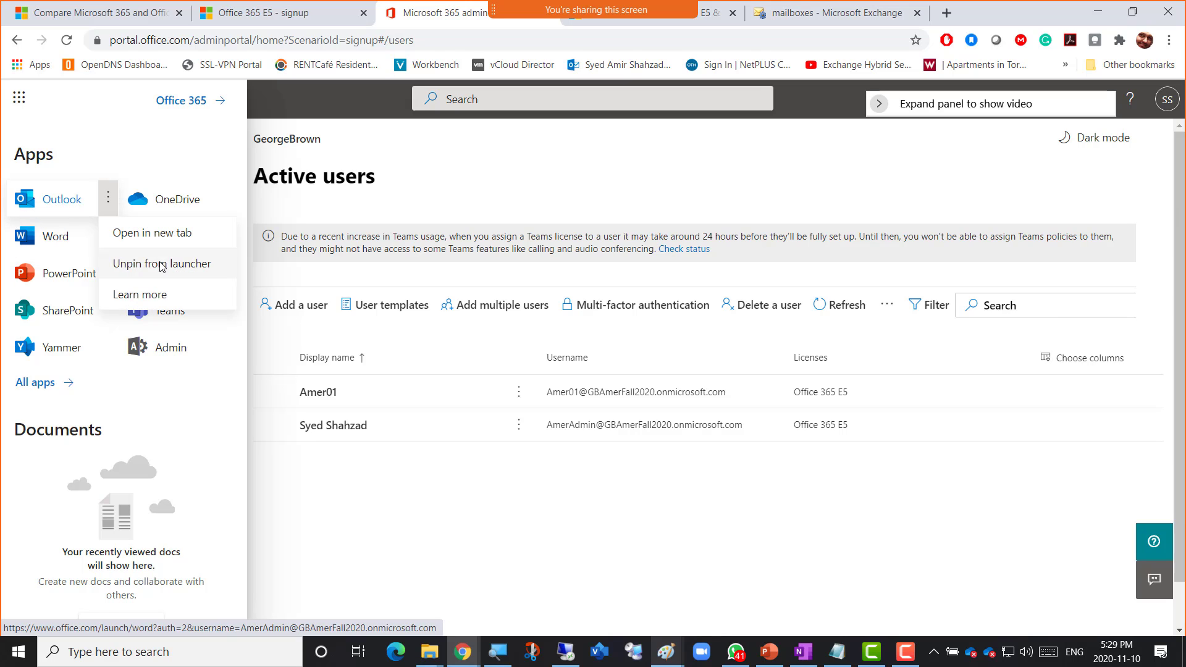
left_click(465, 148)
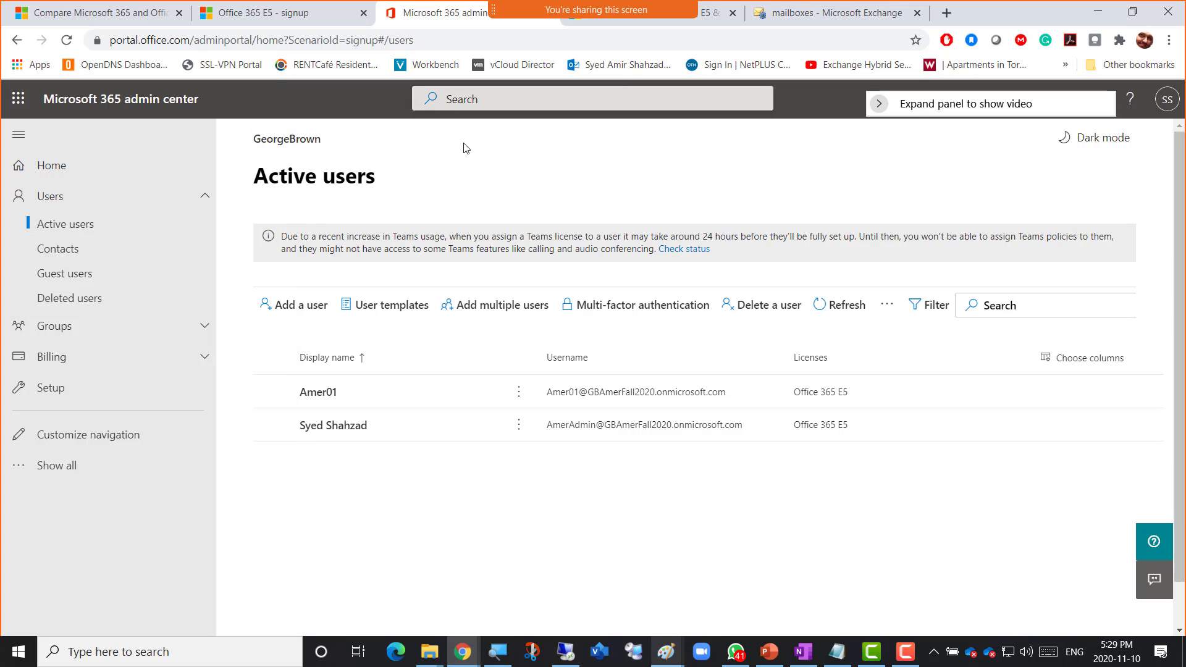
right_click(417, 17)
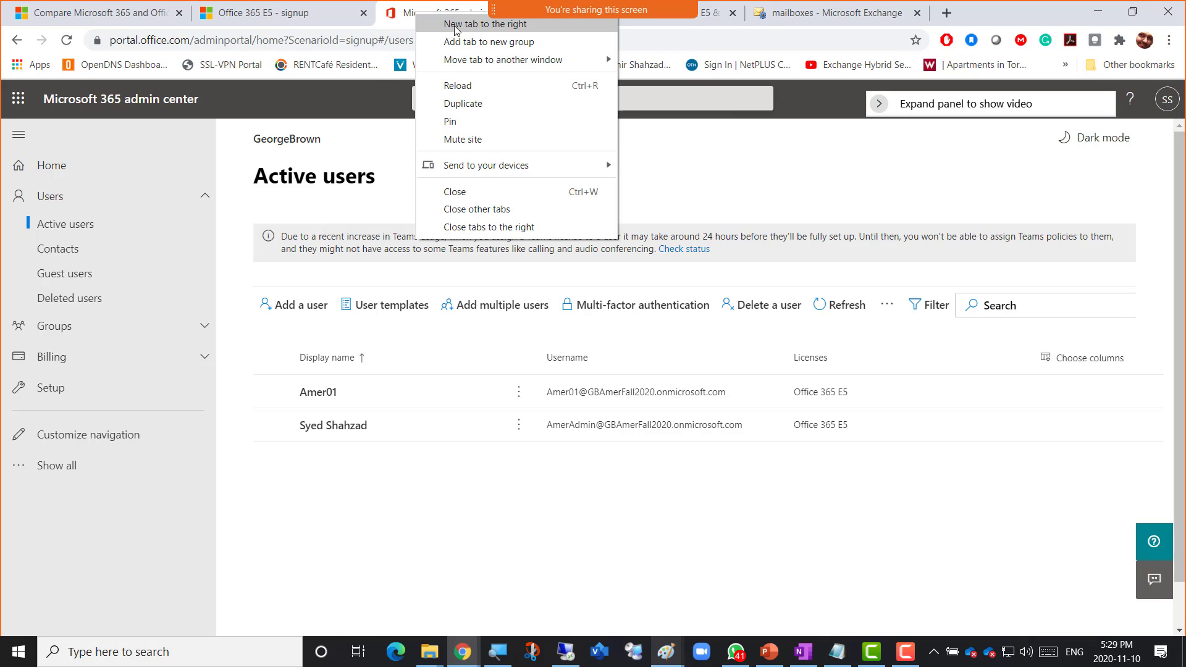
left_click(403, 13)
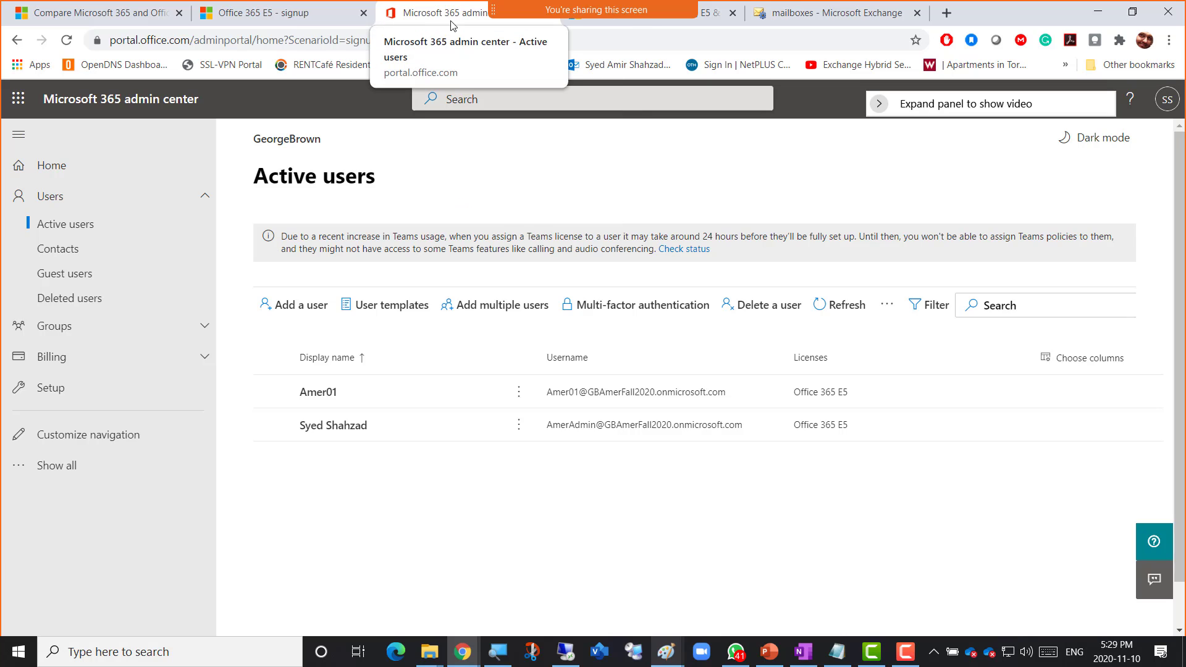
- Duplicate the browser tab showing the Microsoft 365 admin center's Active users page
right_click(426, 16)
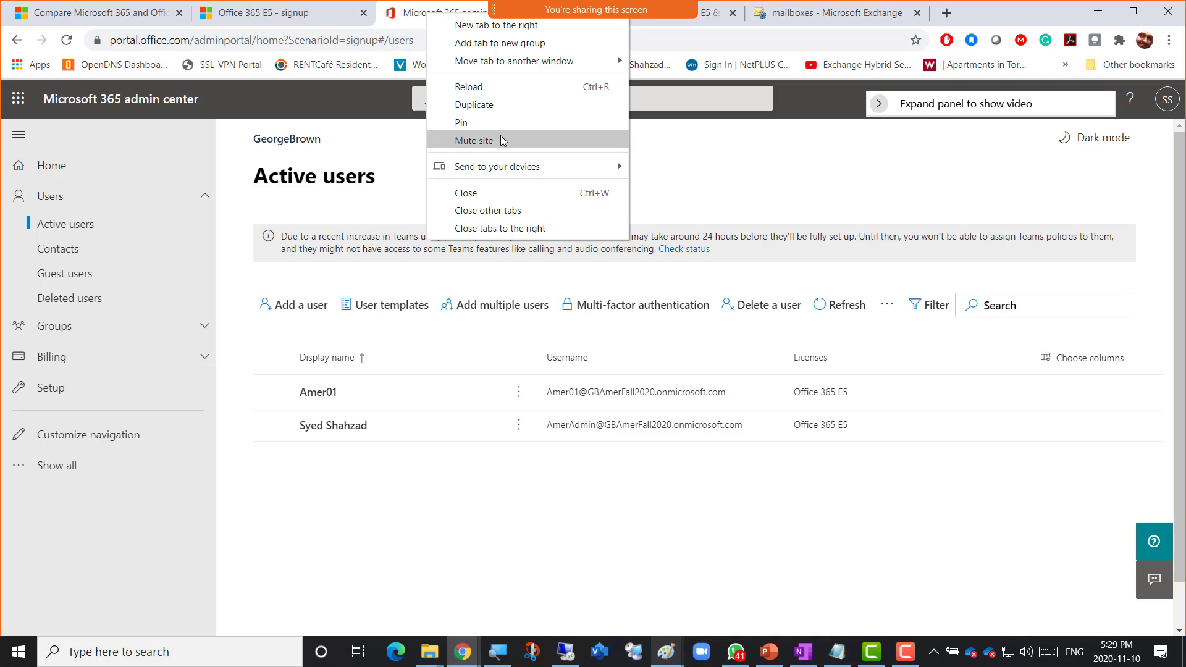
left_click(498, 103)
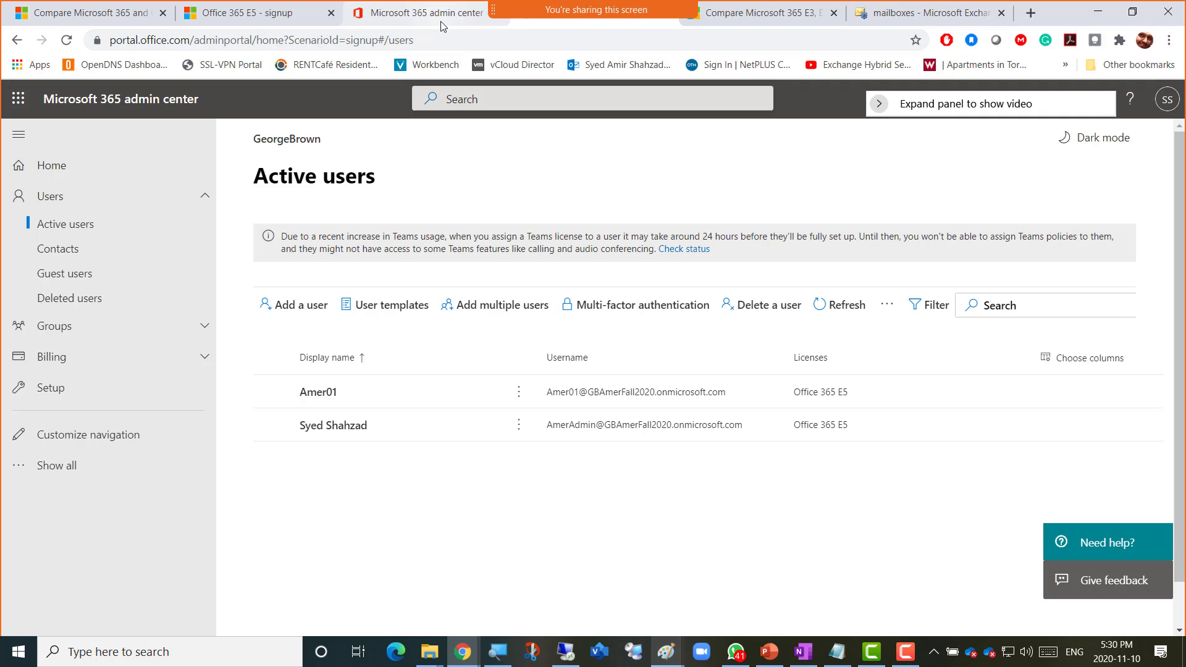
mouse_move(548, 20)
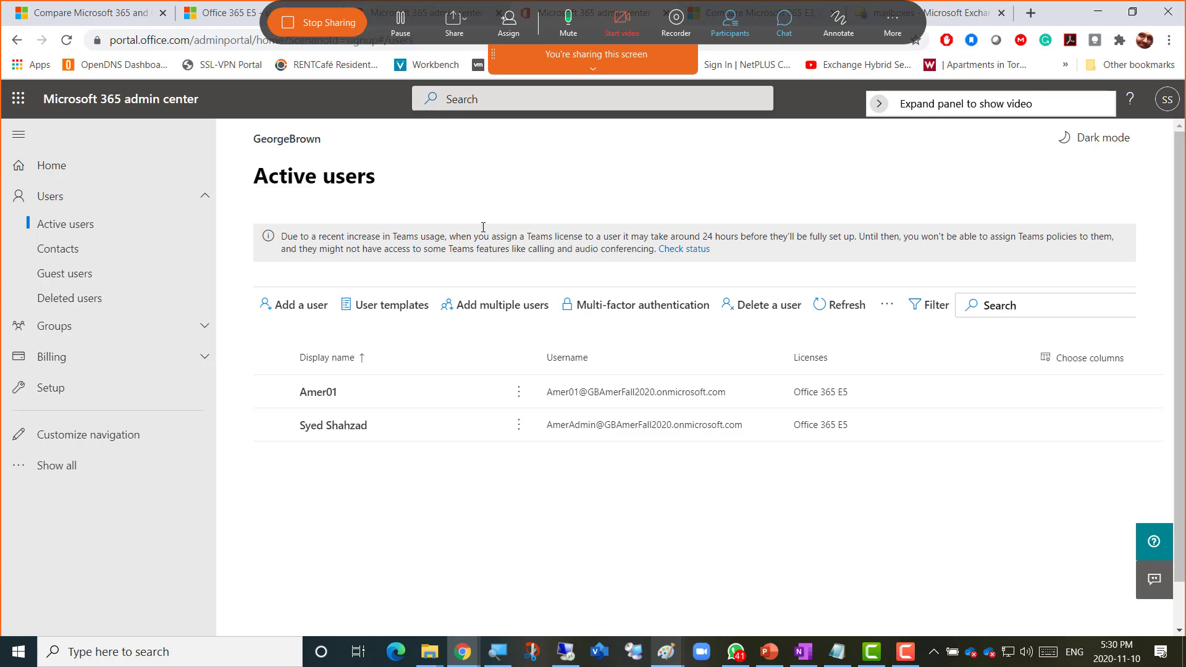
left_click(395, 18)
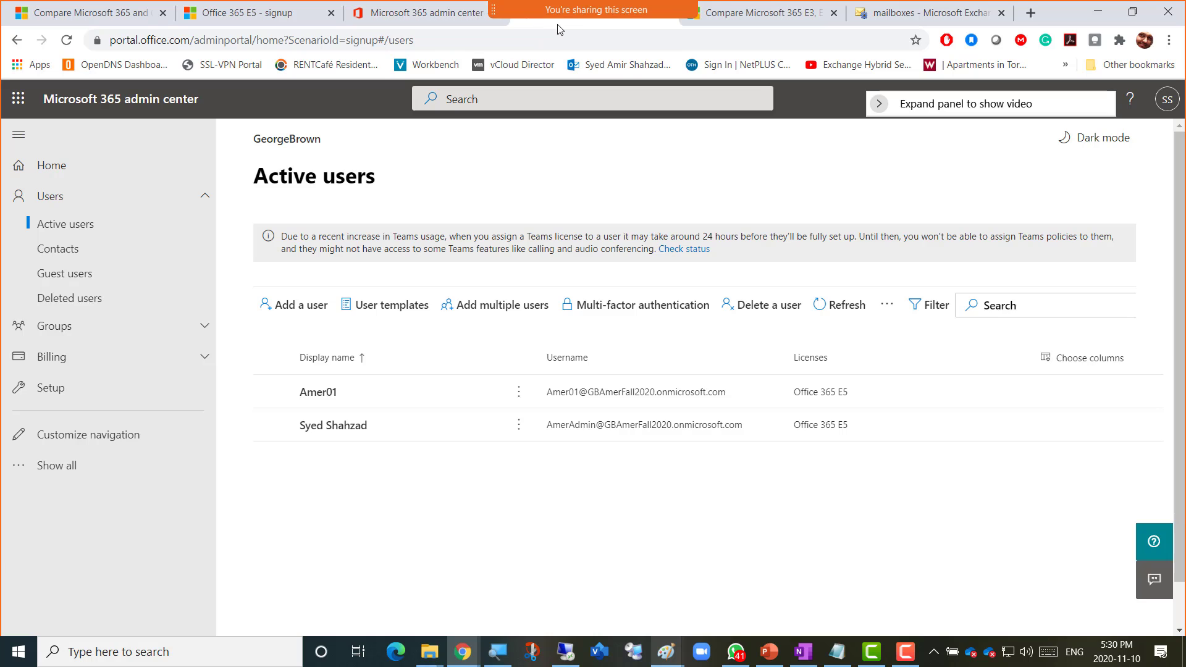
- Open the Outlook web mailbox from the Microsoft 365 app launcher and dismiss the welcome tour
left_click(18, 99)
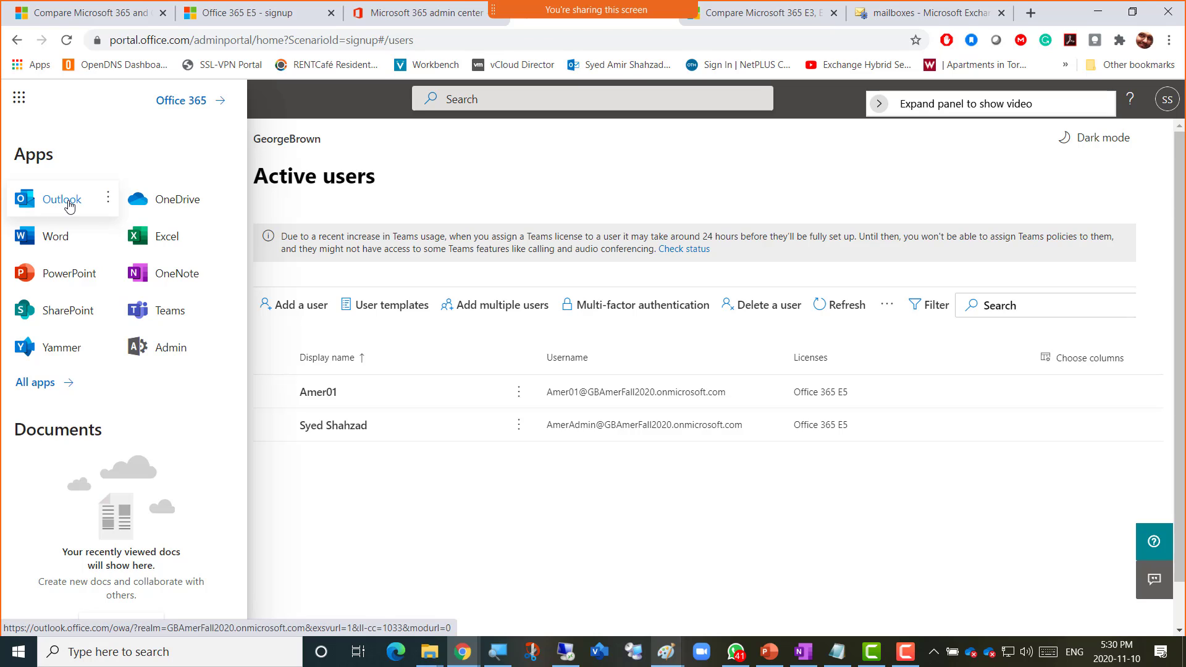
left_click(108, 207)
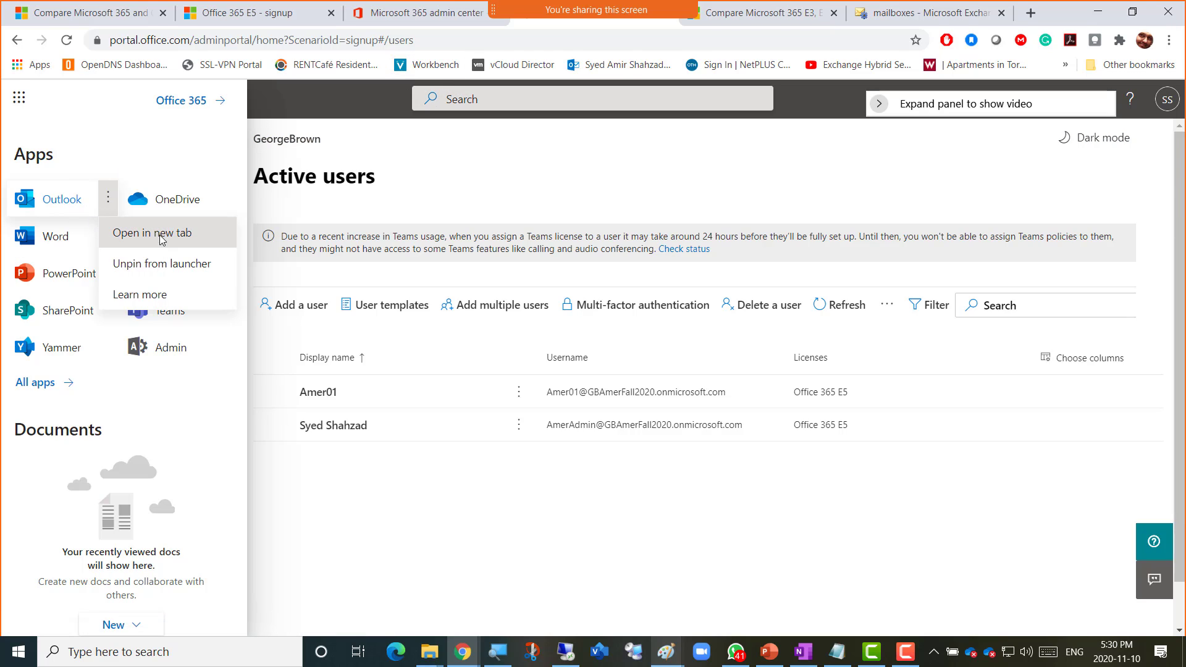
left_click(54, 200)
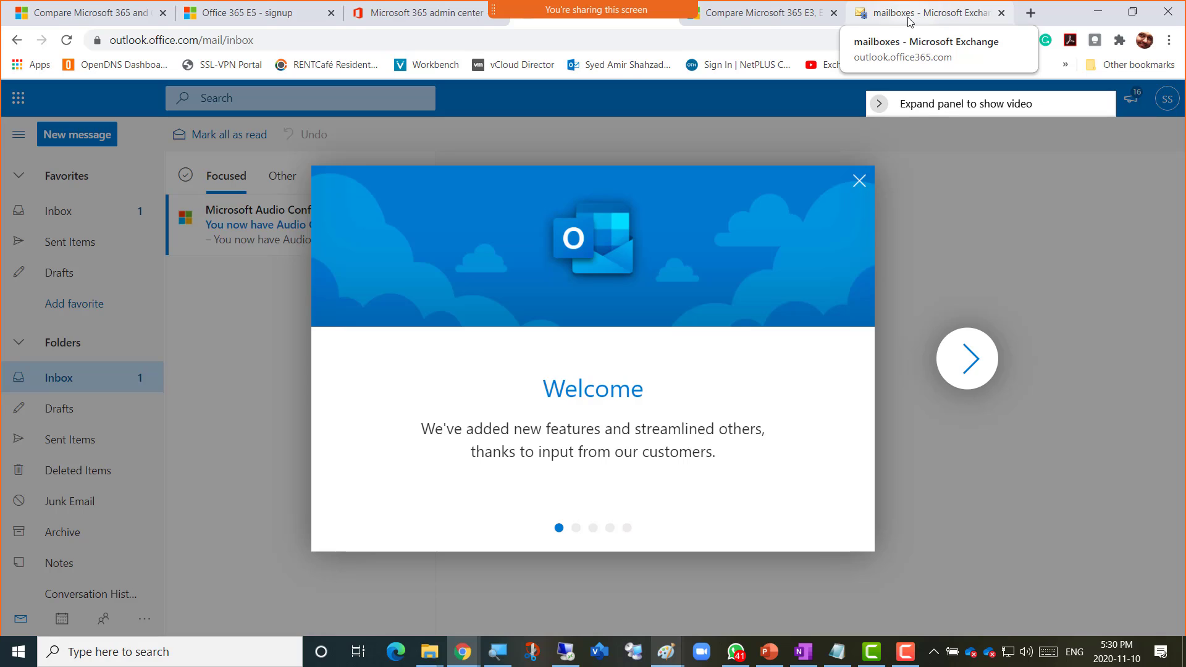
left_click(859, 183)
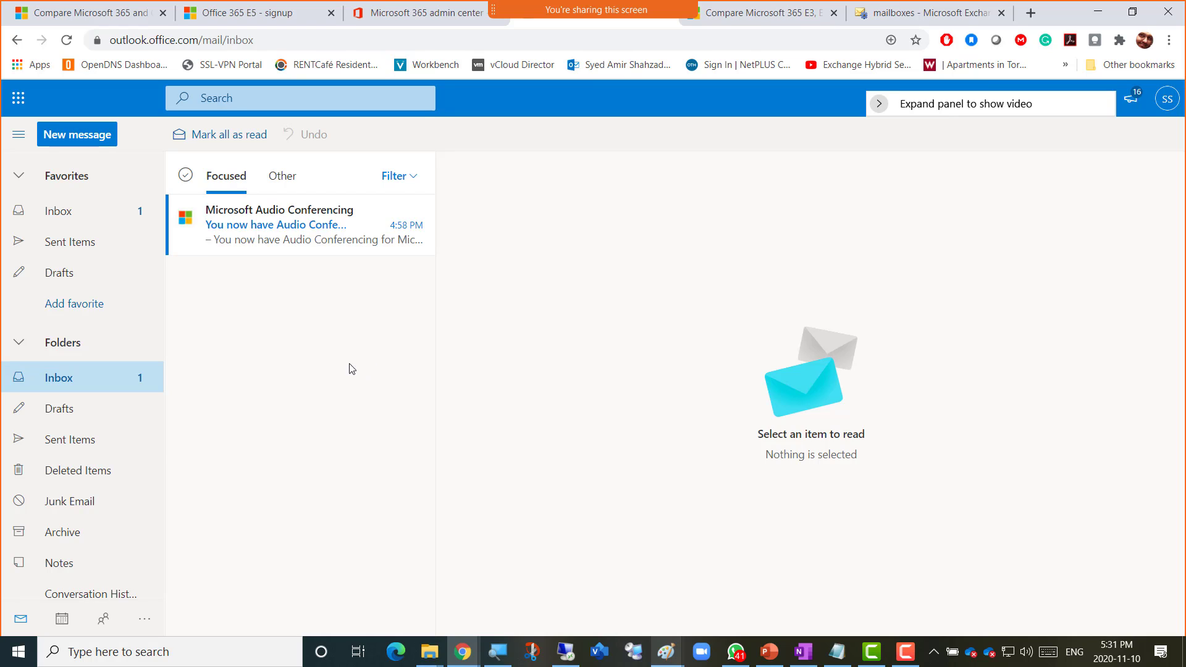
- Start a new email message and enter the external Gmail address as first recipient, followed by a semicolon separator
left_click(60, 142)
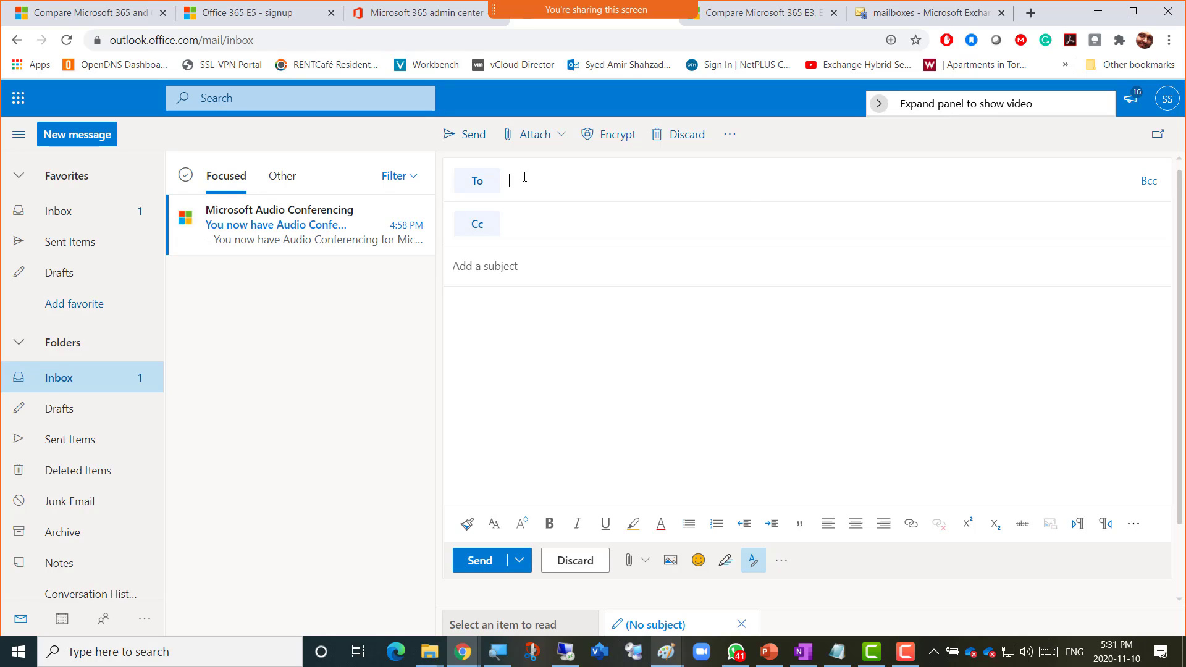
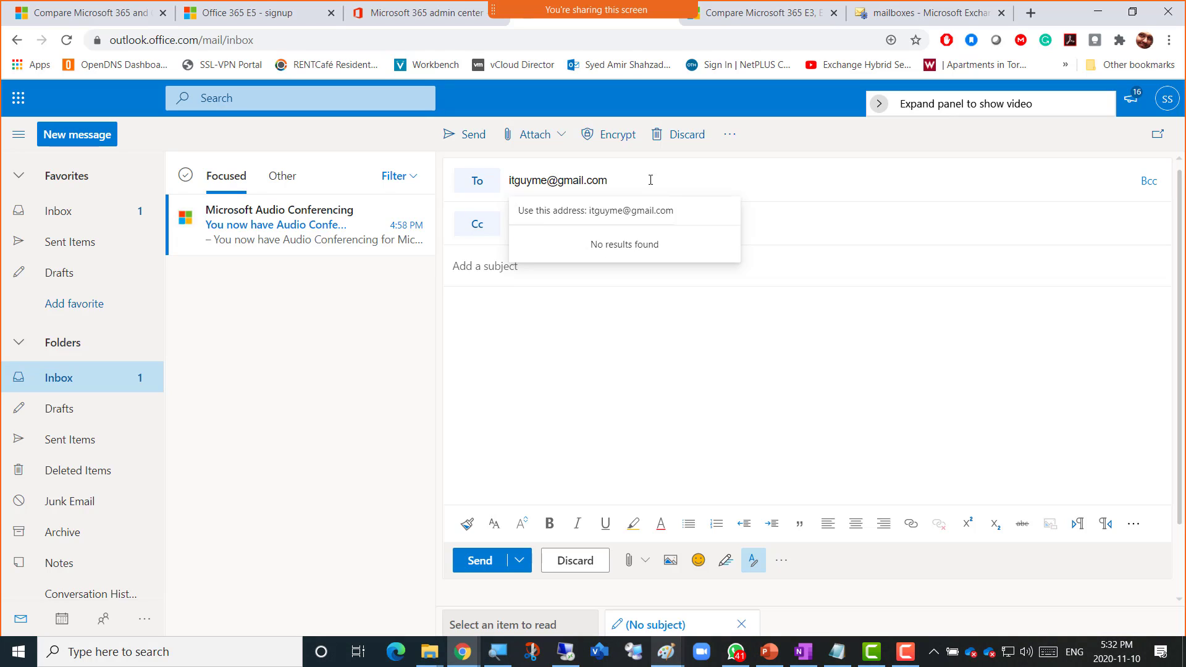
type(" ,")
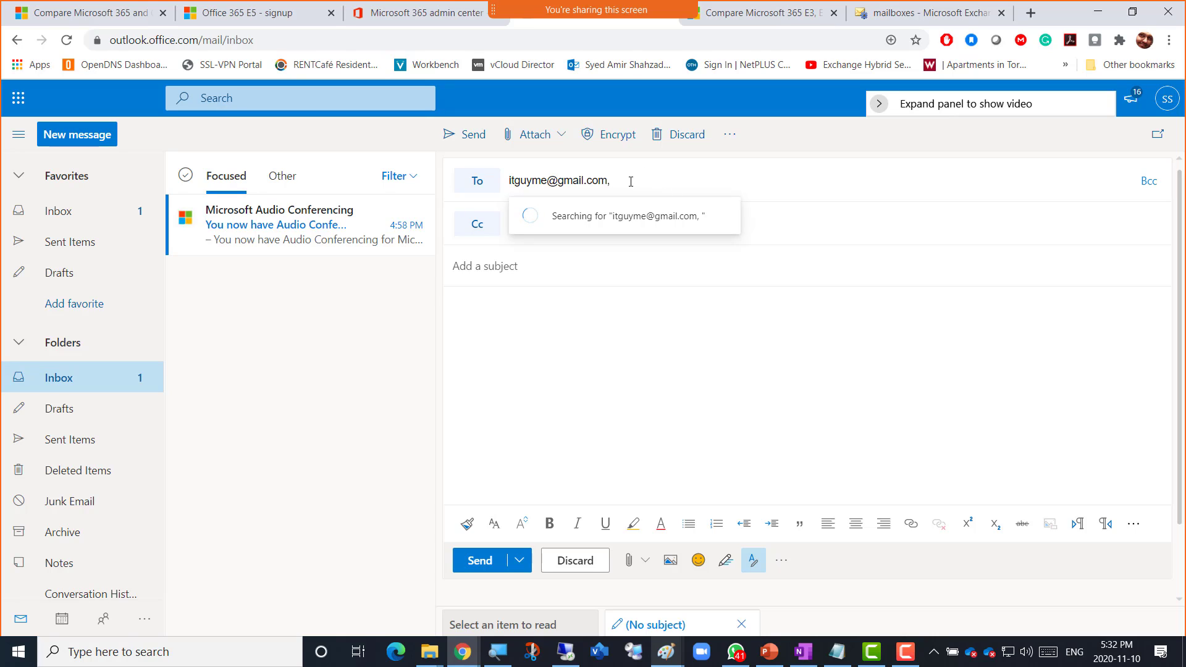
key("BackSpace")
key("BackSpace")
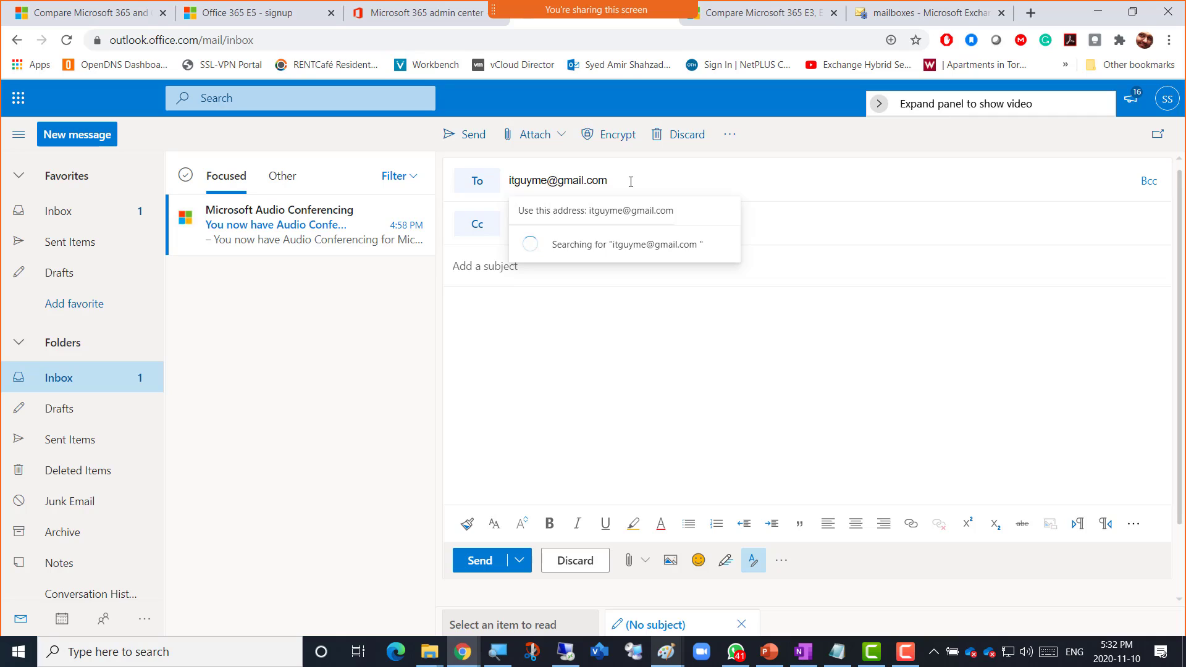
type(";")
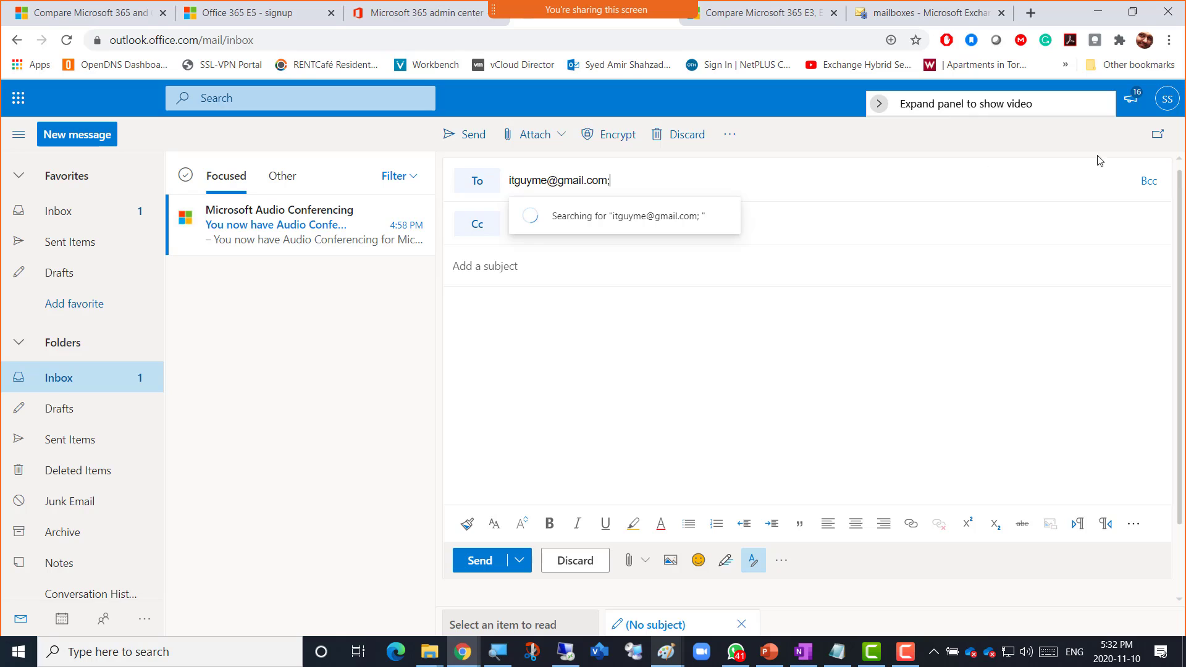
- Look up the signed-in administrator's account address and add it as the second recipient of the message
left_click(1159, 111)
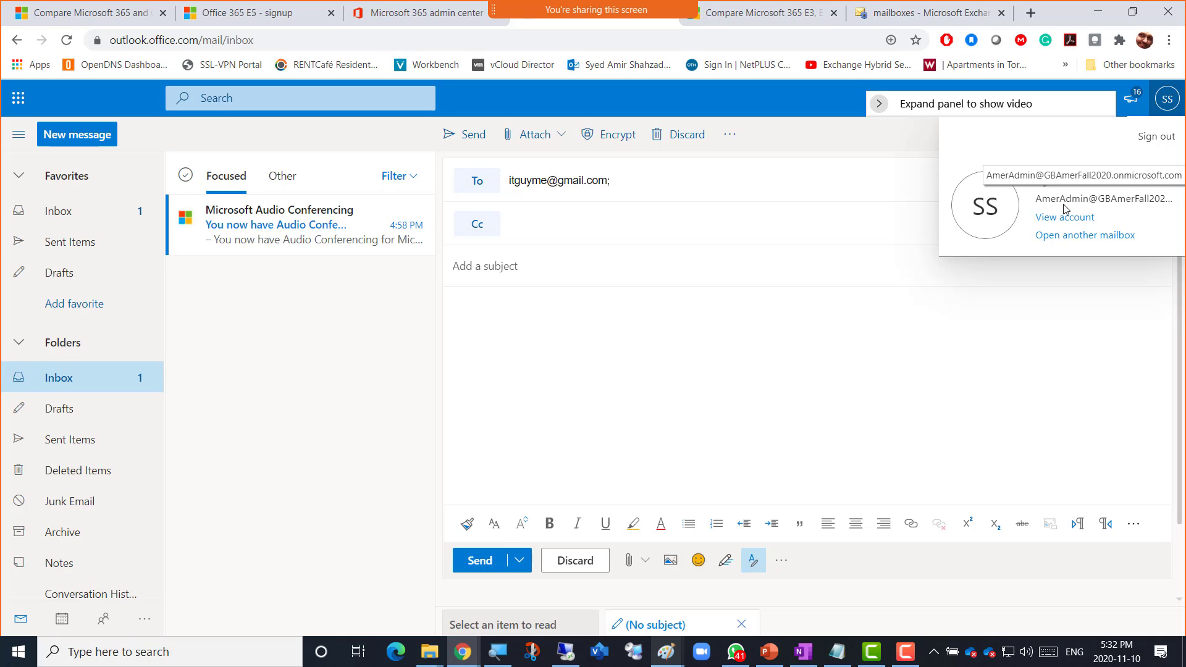
left_click(664, 183)
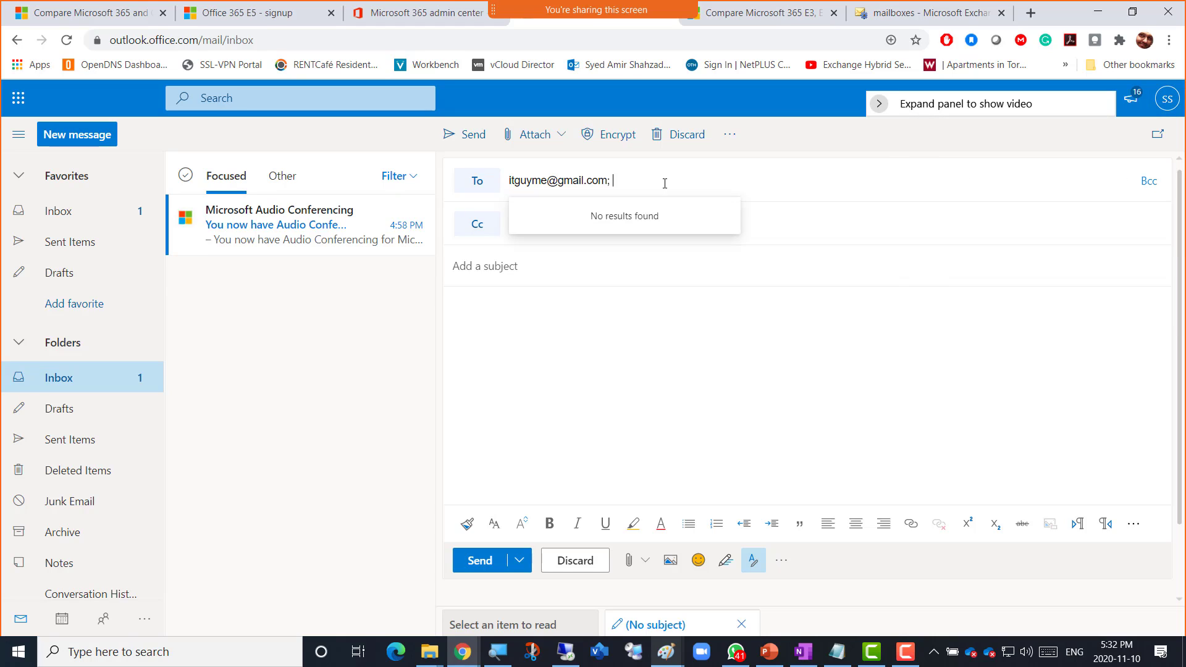
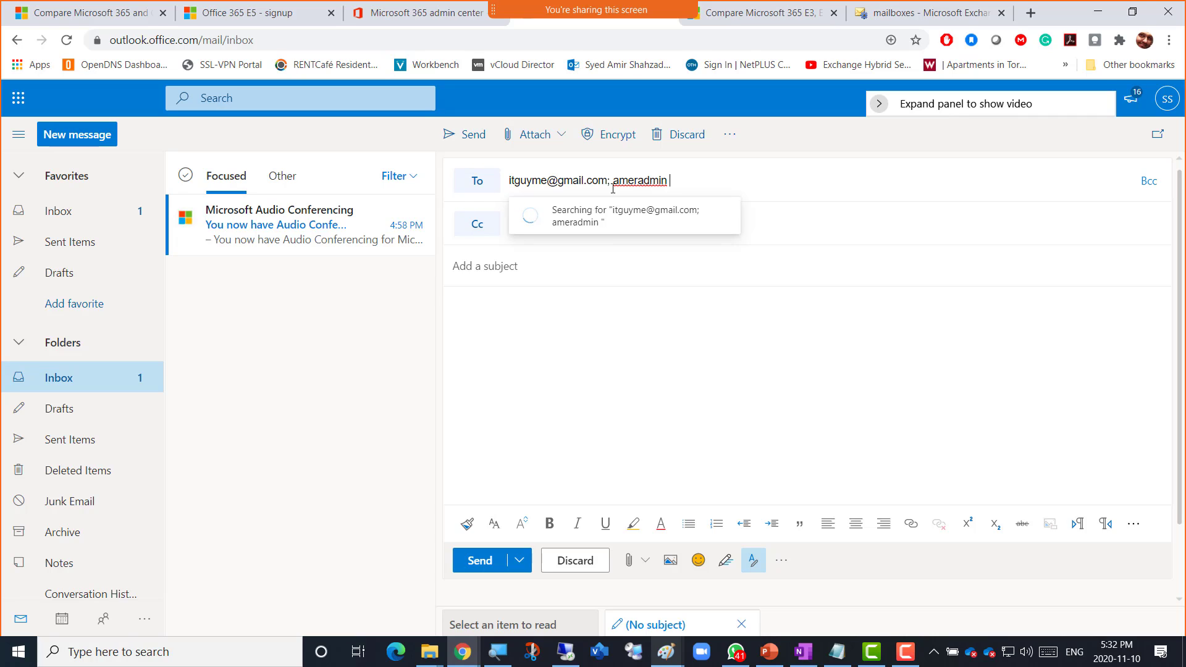
left_click_drag(613, 180, 670, 181)
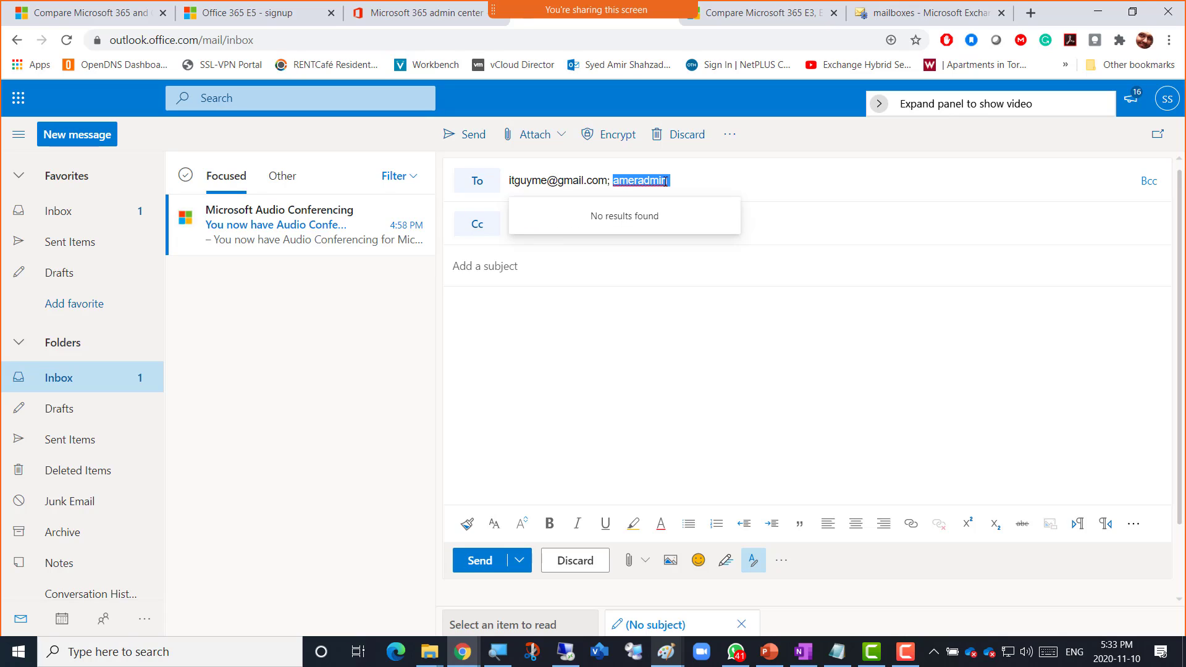
left_click(665, 181)
type("@")
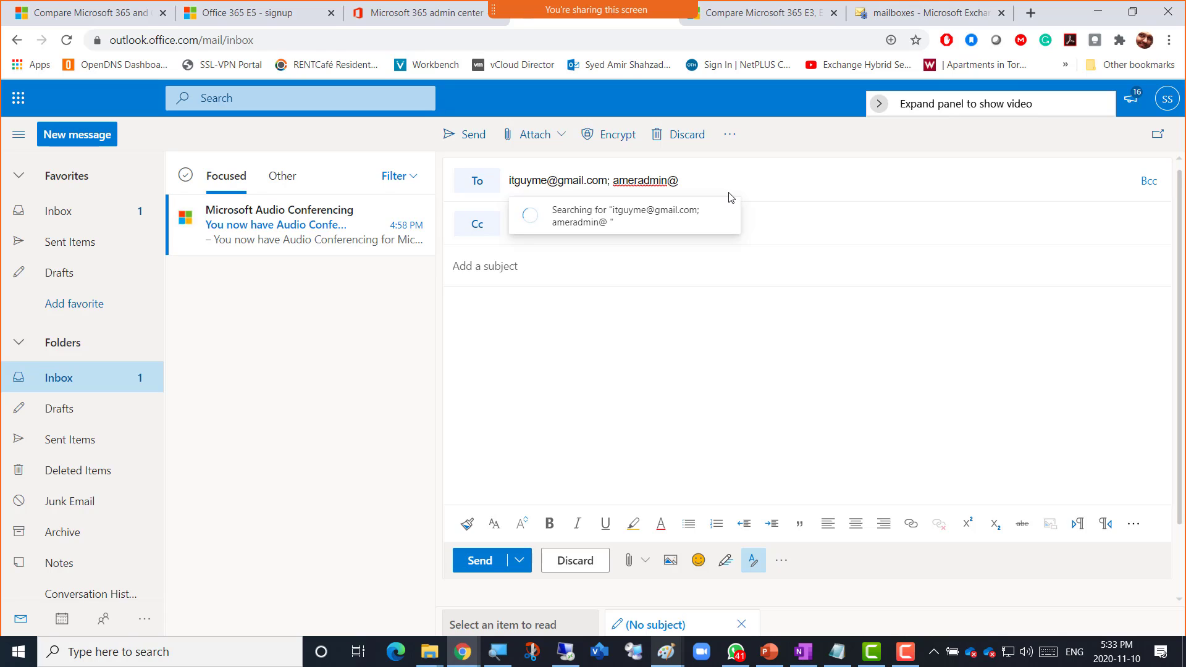
type("GBA")
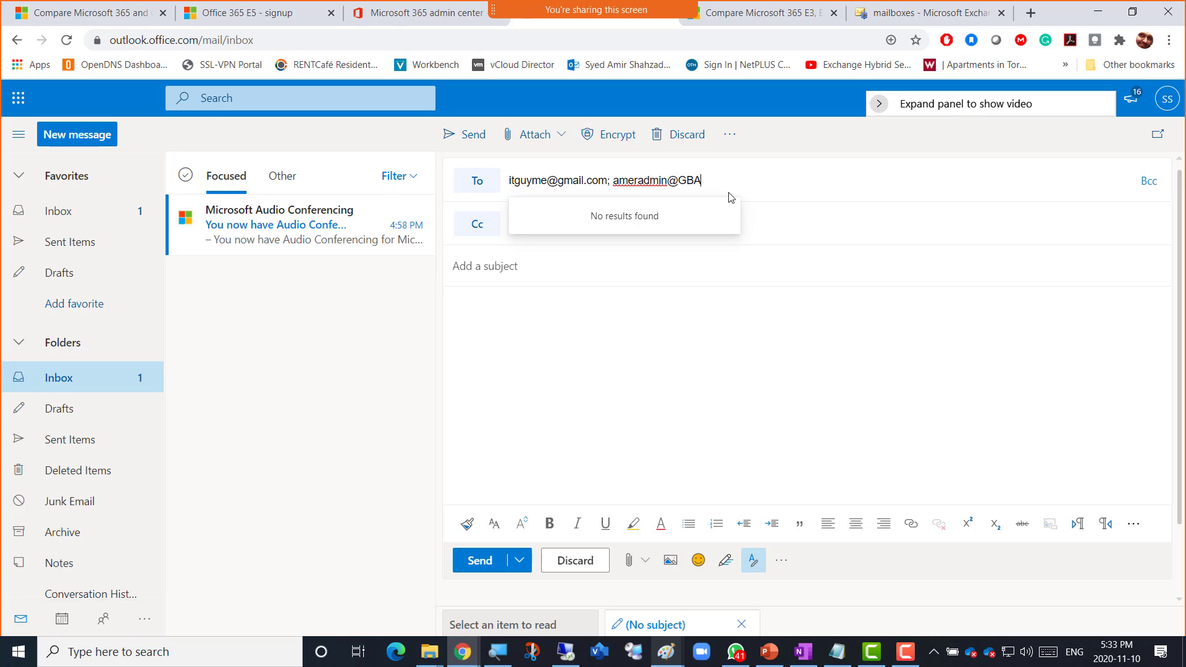
type("merFall2020")
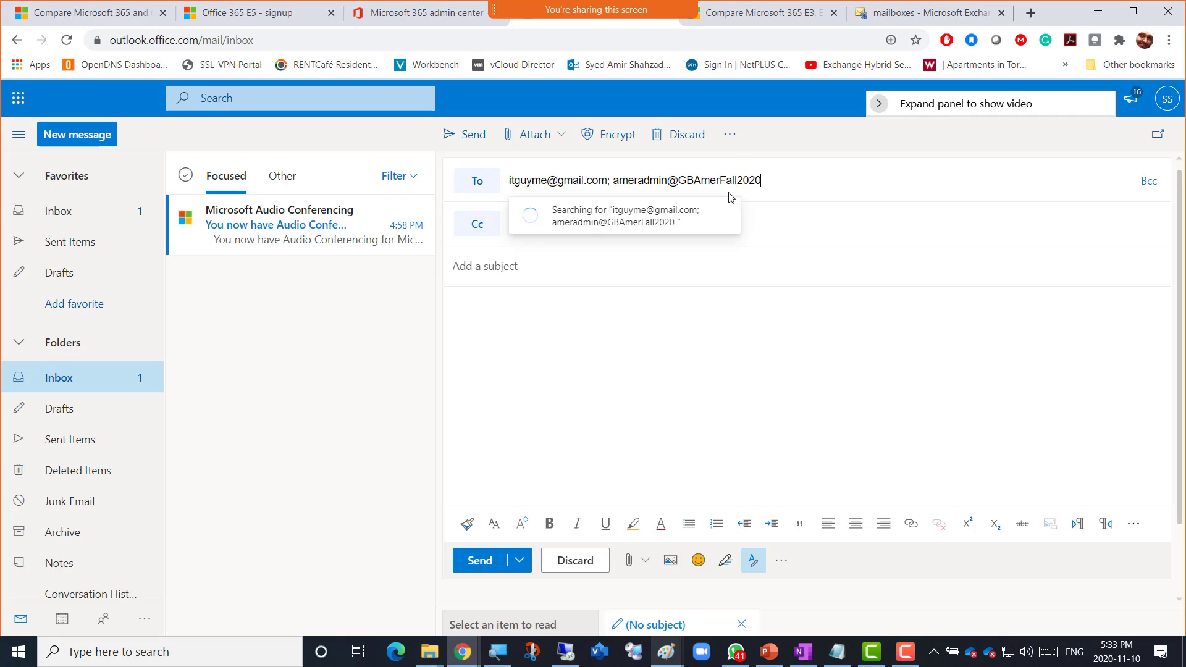
type(".OnMicrosoft.com")
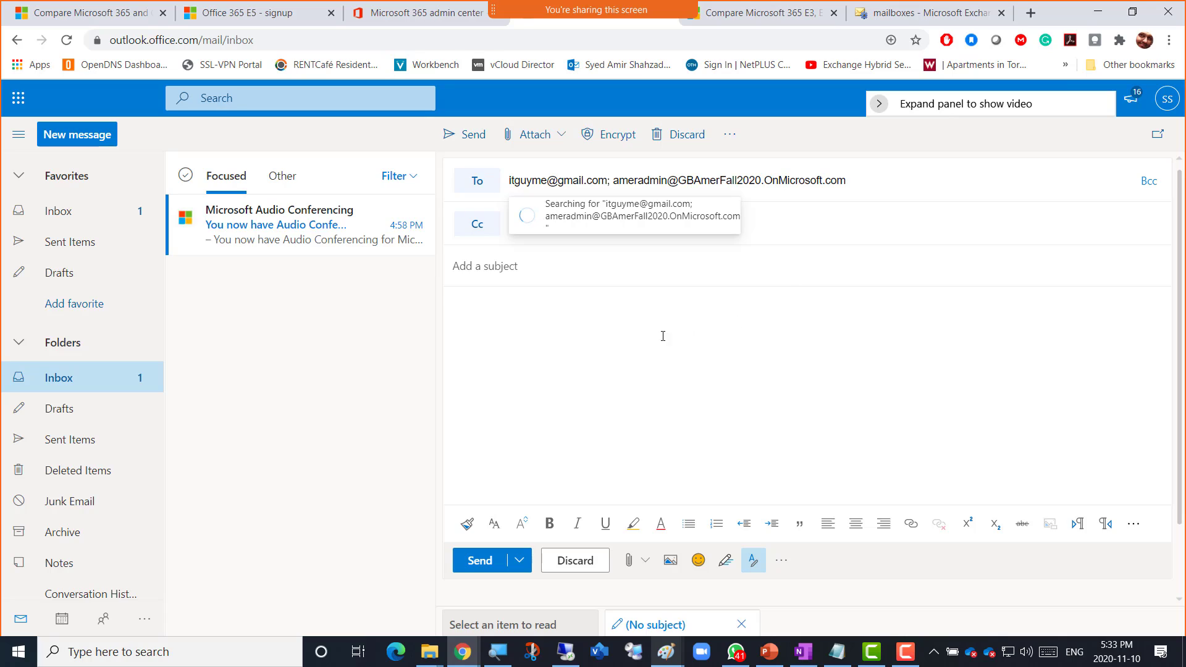
left_click(850, 230)
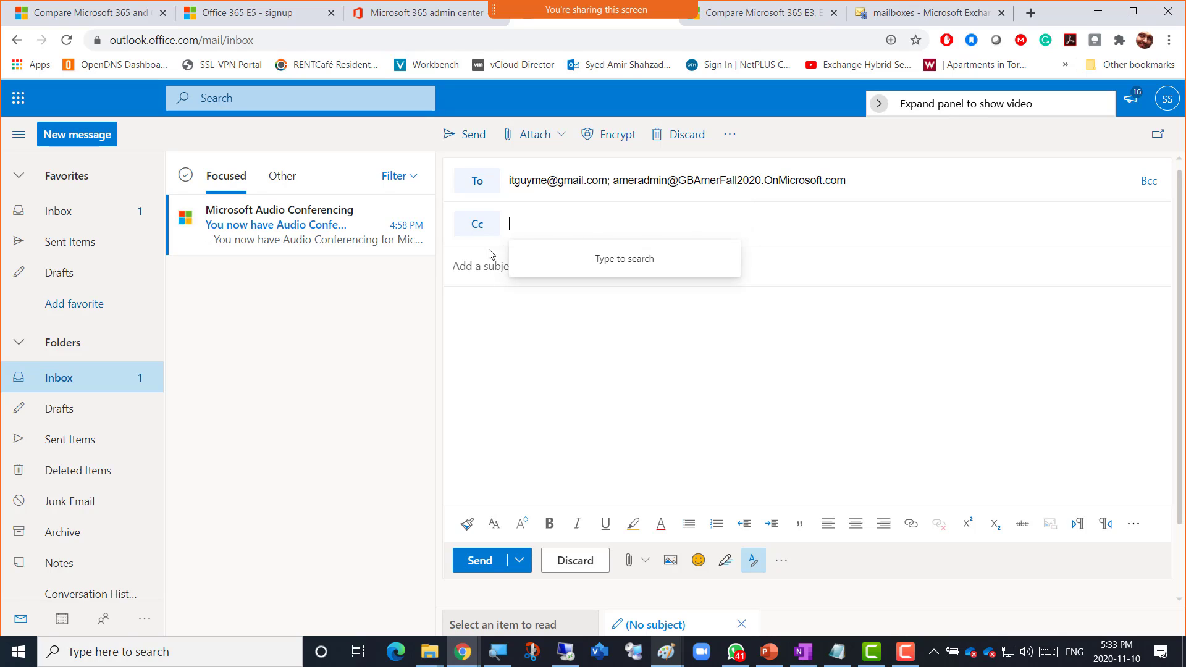
- Set the message subject to "Testing office365 Mailflow" and copy the same text into the message body
left_click(487, 267)
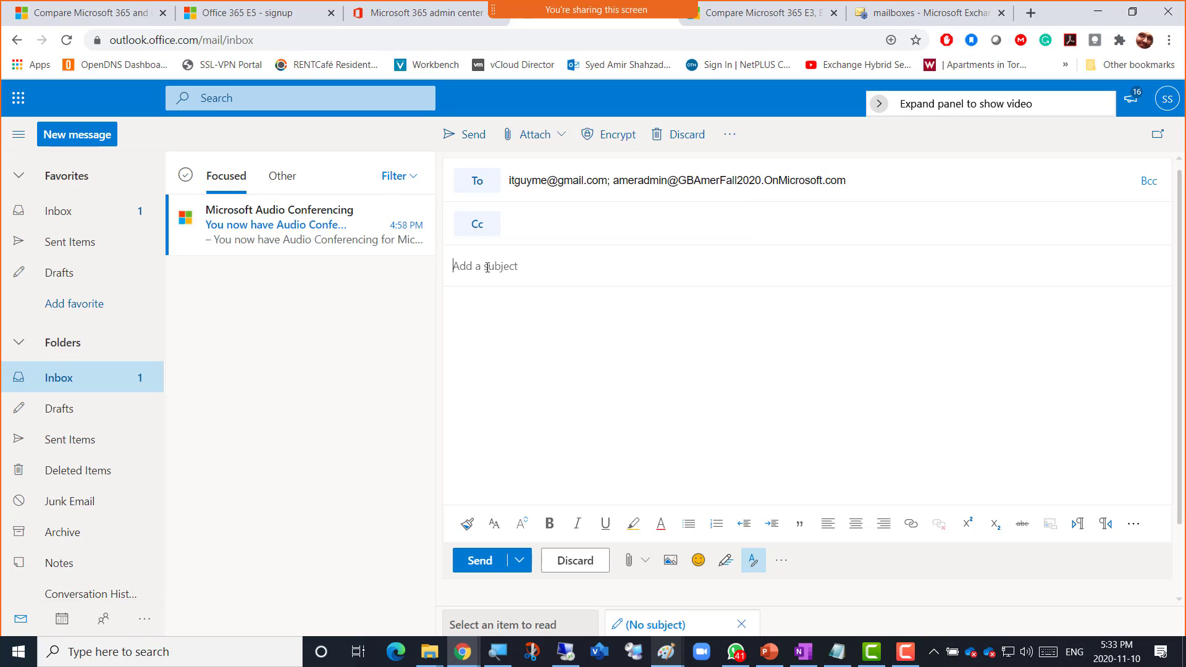
type("Testing off")
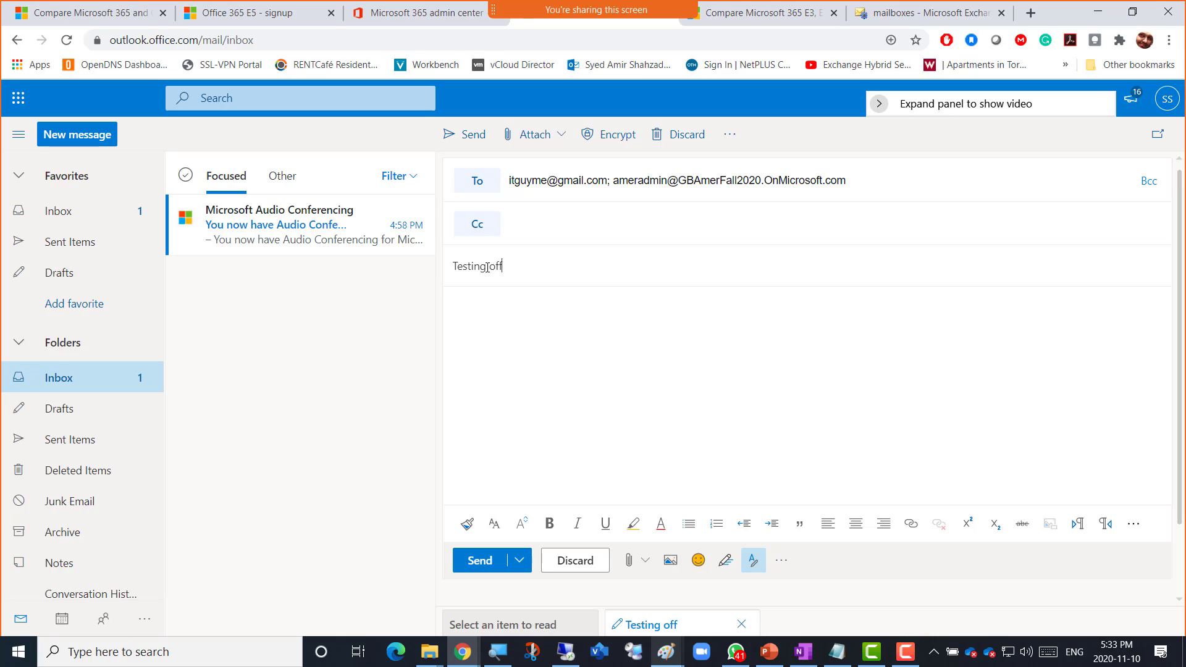
type("ice365 Mailflow")
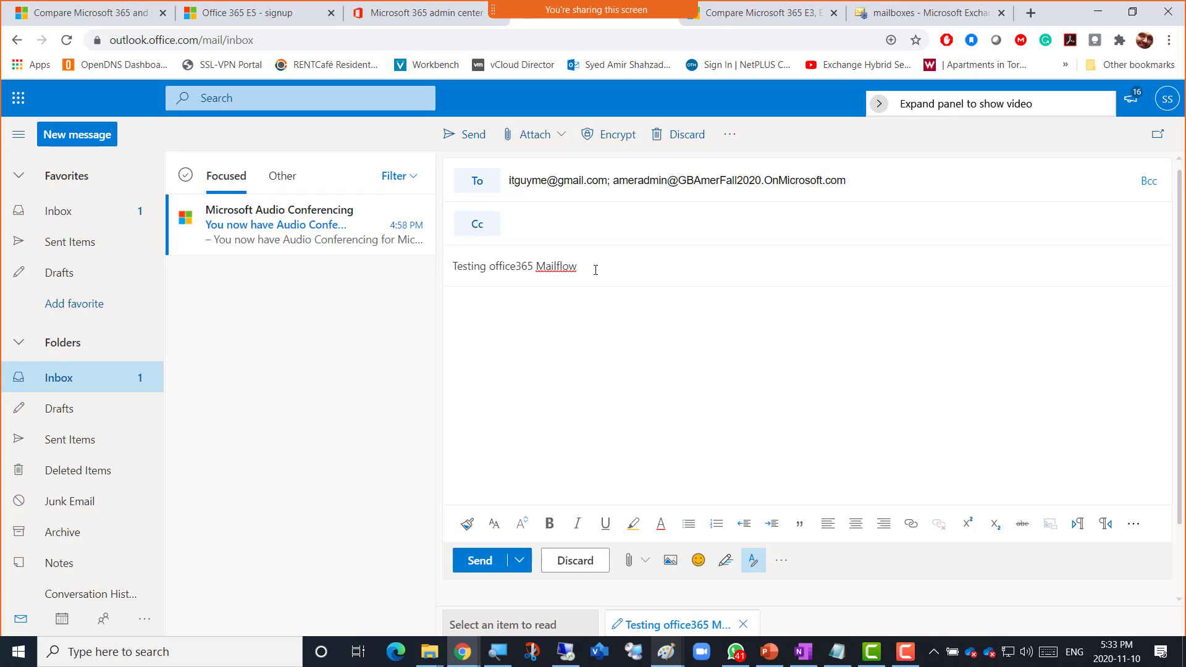
key("ctrl+a")
key("ctrl+c")
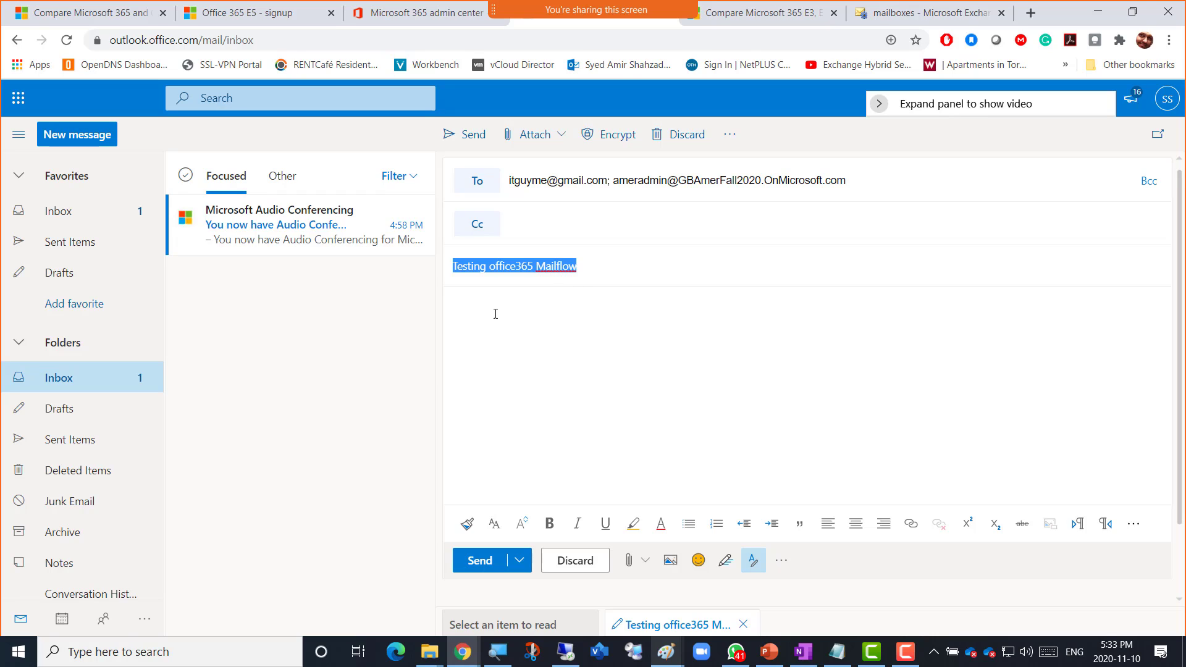
left_click(495, 313)
key("ctrl+v")
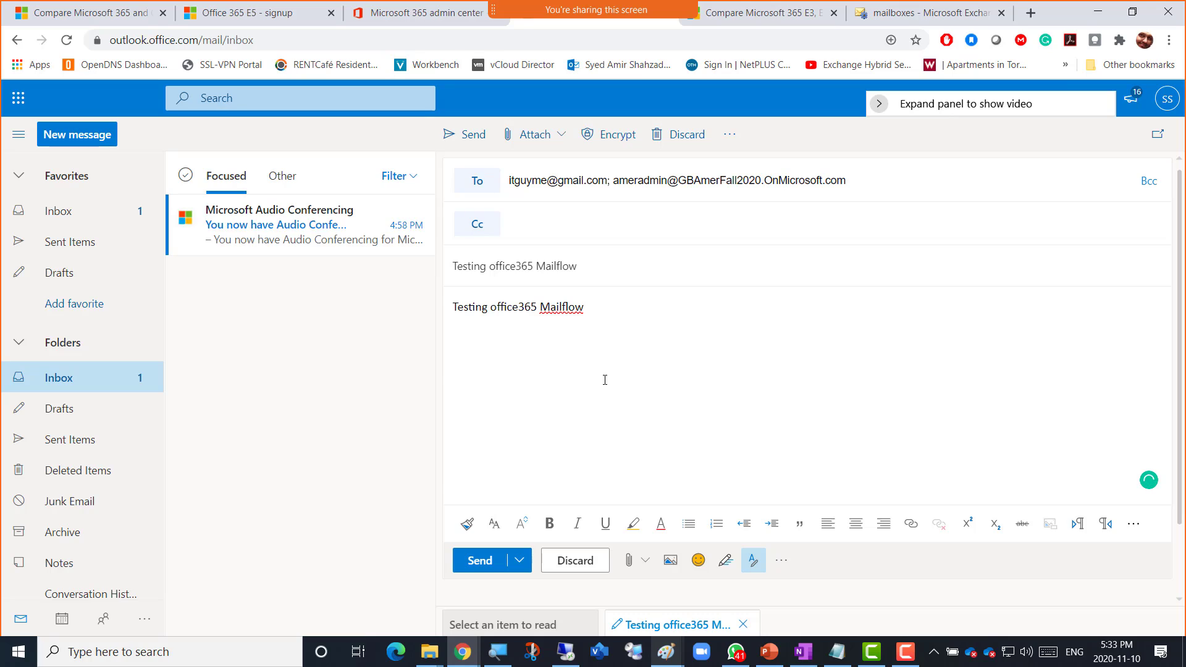
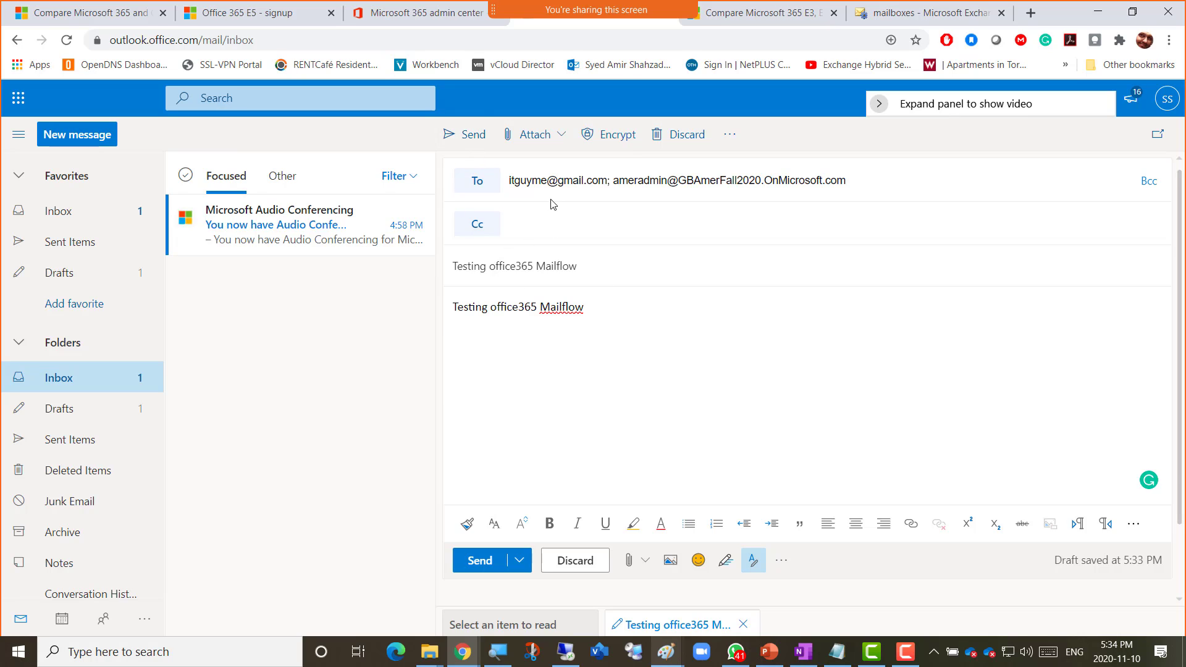
- Try to send the test message and check the addresses entered on its To line
left_click(468, 140)
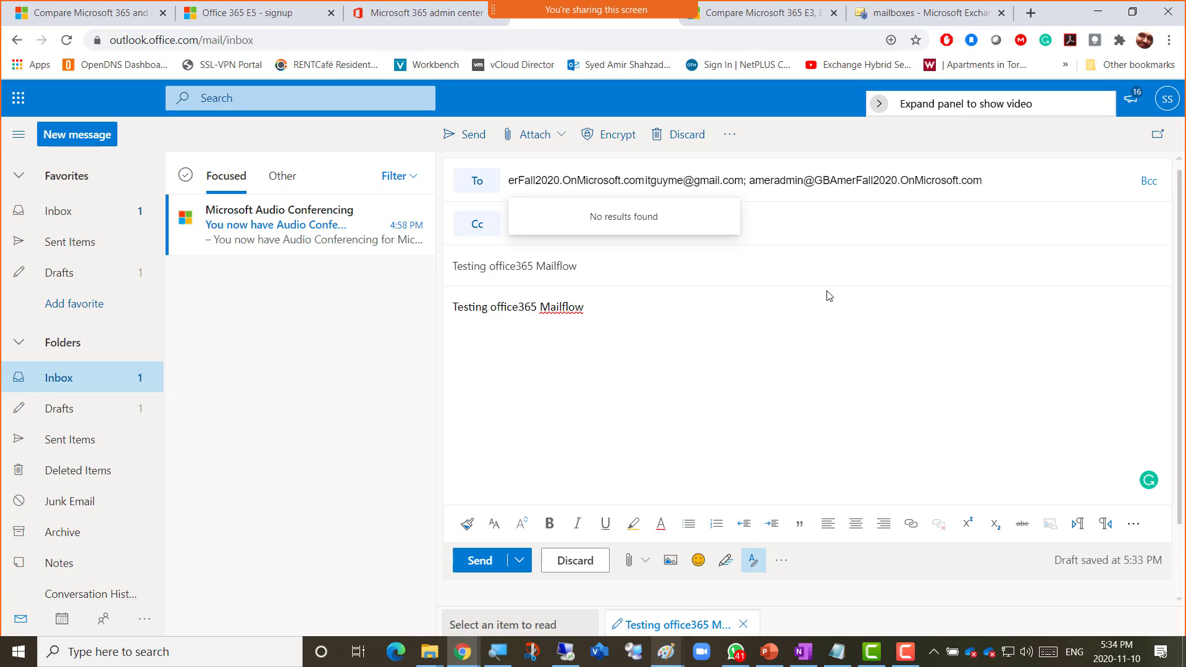
key("Left")
key("Left")
key("Left")
key("Left")
key("Left")
key("Left")
key("Left")
key("Left")
key("Left")
key("Left")
key("Left")
key("Left")
key("Left")
key("Left")
key("Left")
key("Left")
key("Left")
key("Left")
key("Left")
key("Left")
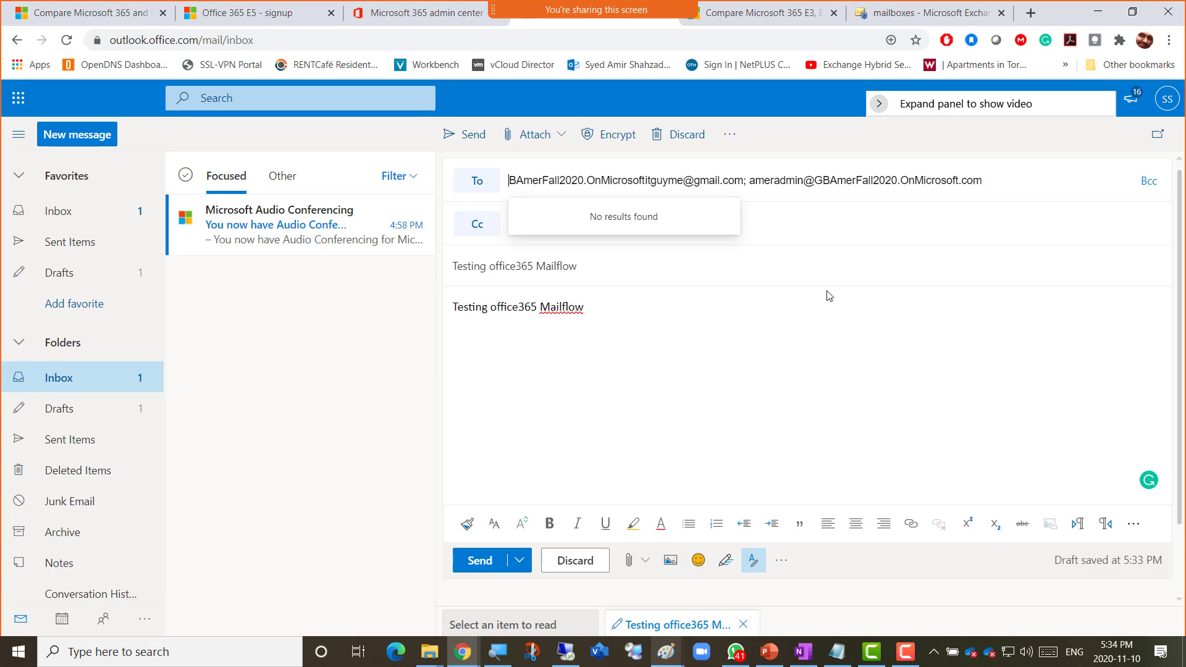
key("Left")
key("Left")
key("Left")
key("Left")
key("Left")
key("Left")
key("Left")
key("Left")
key("Left")
key("Left")
key("Left")
key("Left")
key("Left")
key("Left")
key("Left")
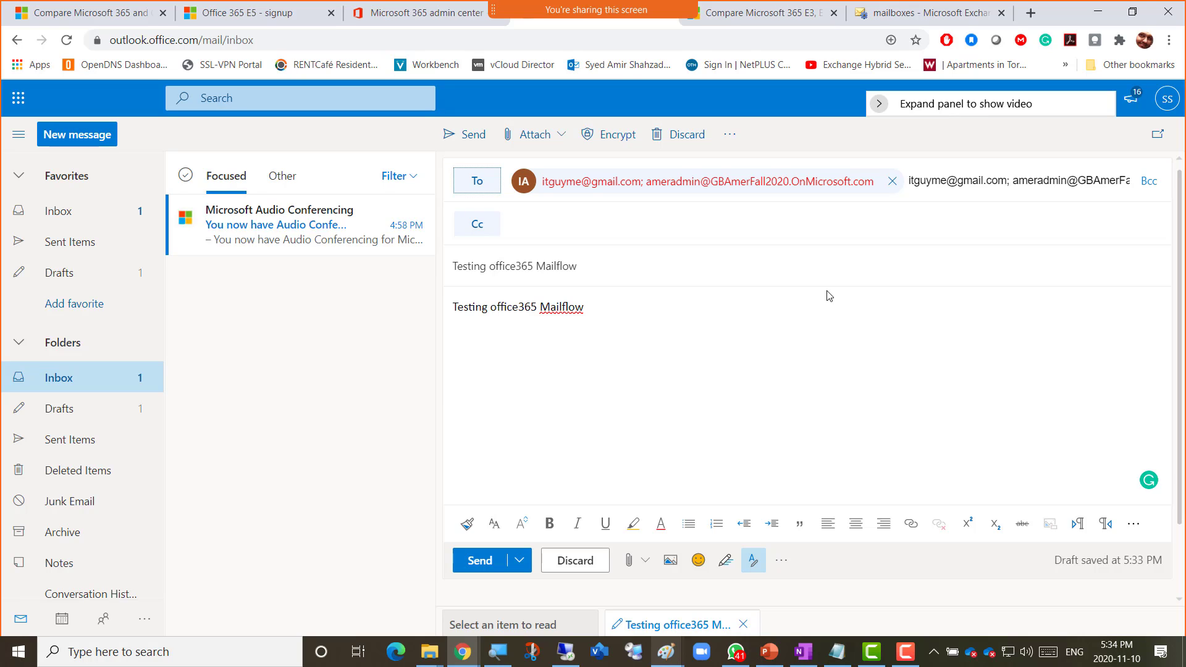
key("Right")
key("Right")
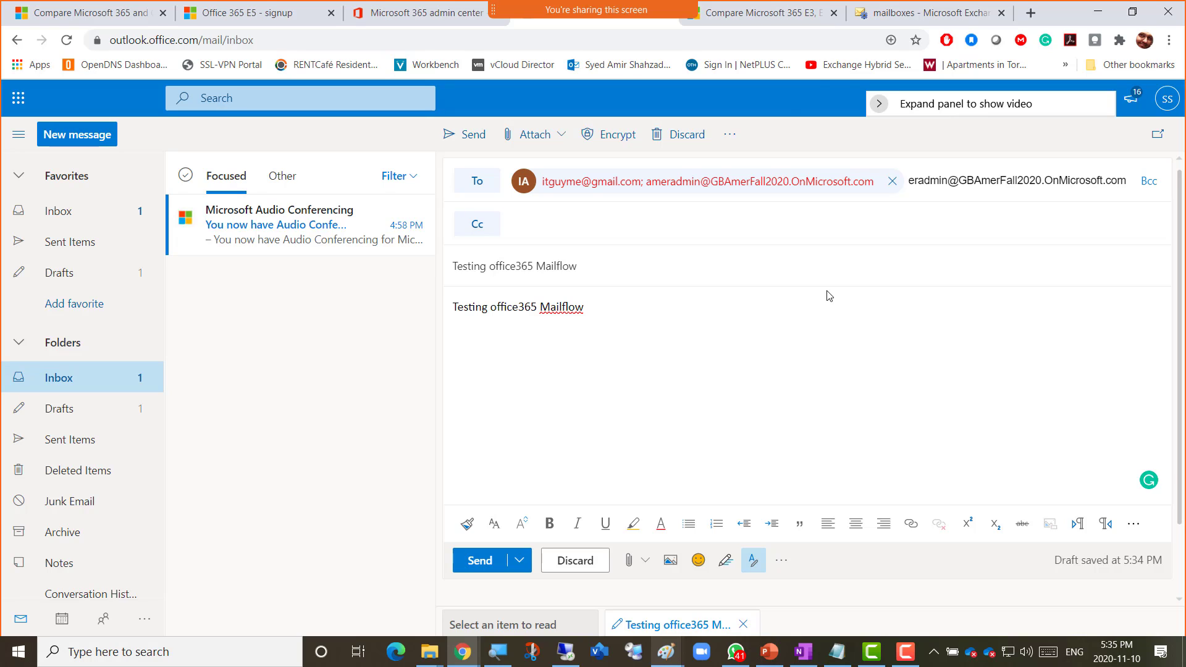
- Clear the combined invalid recipient and the leftover address text from the To line
left_click(893, 185)
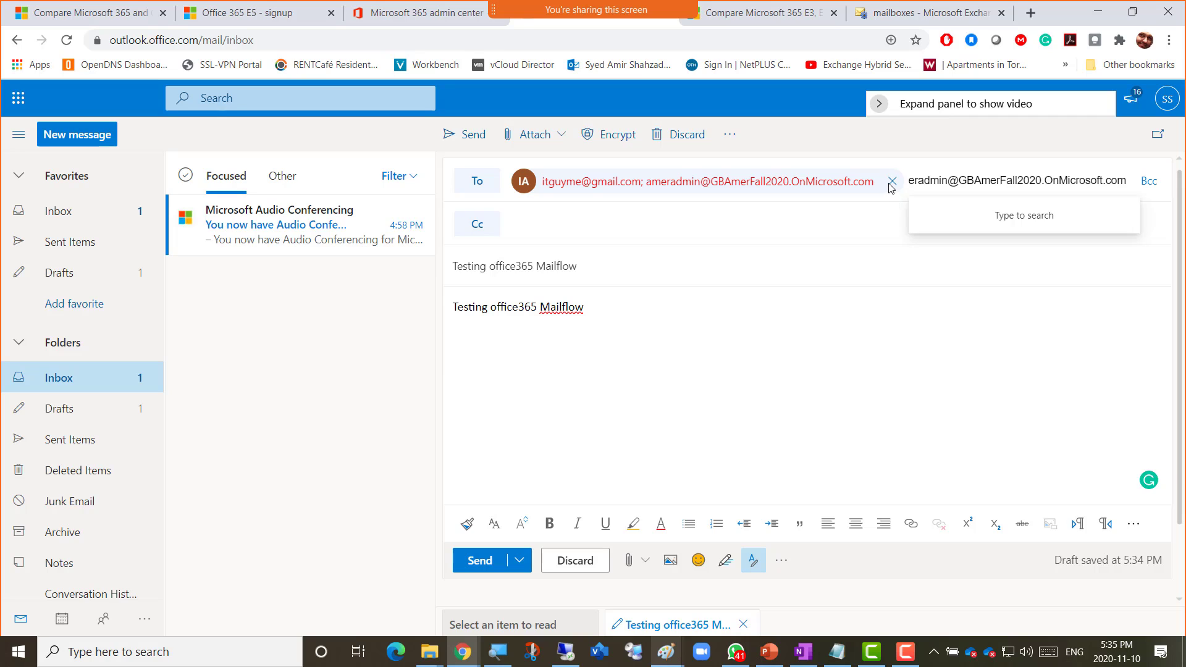
left_click(943, 183)
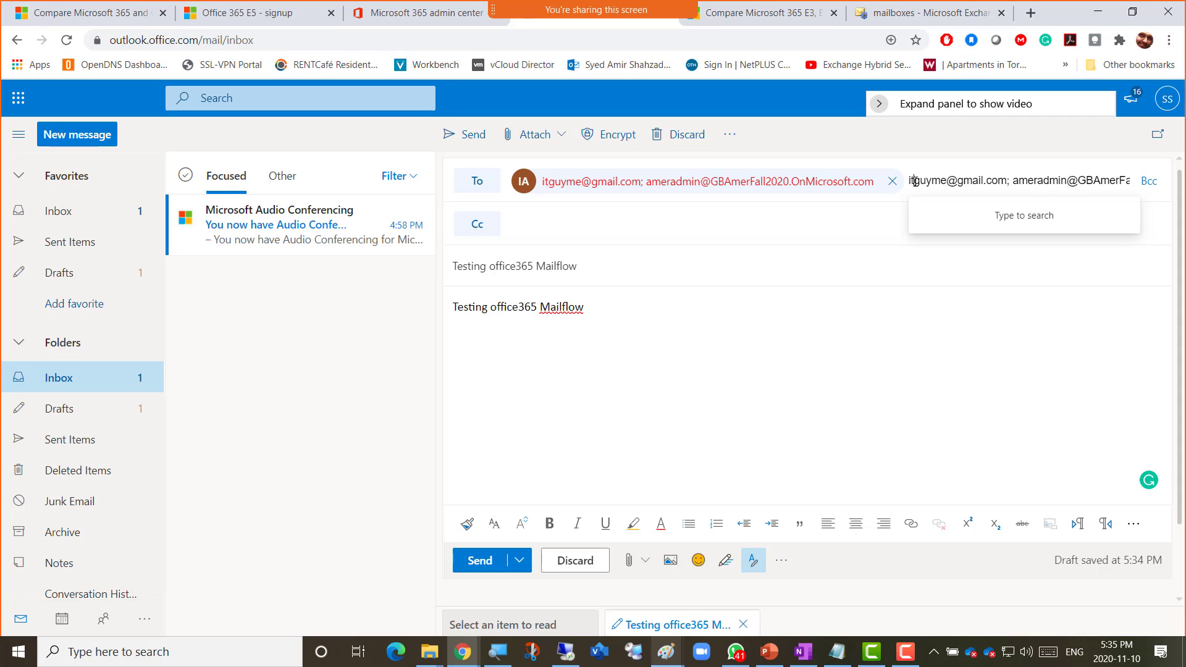
key("ctrl+a")
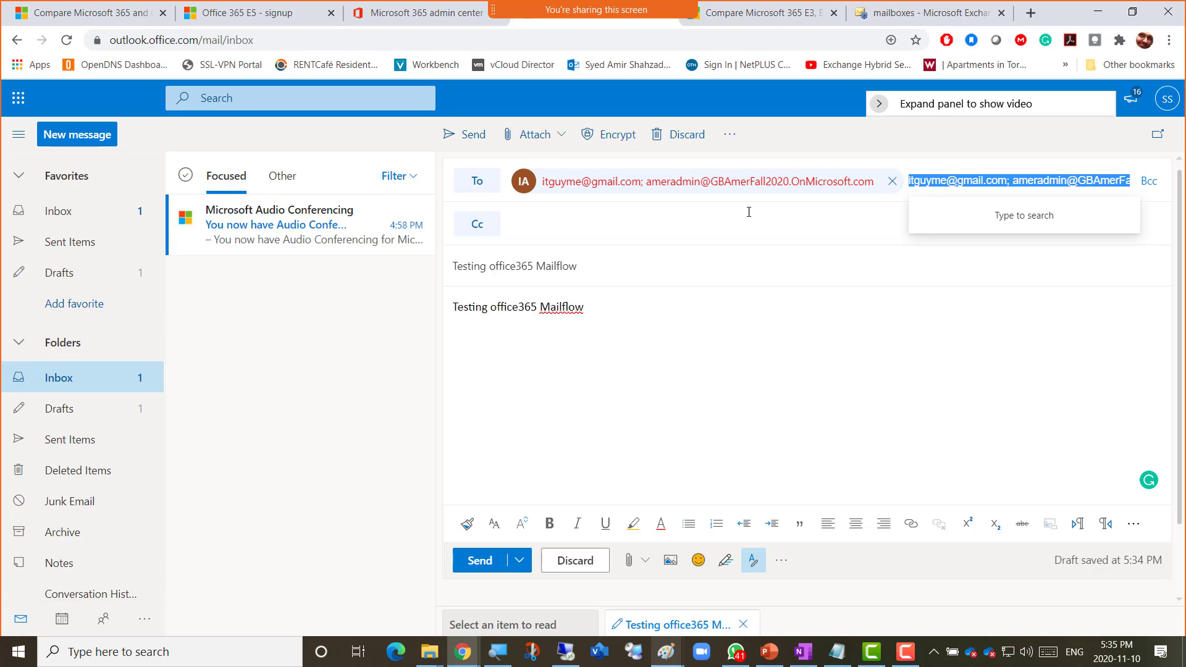
key("BackSpace")
key("BackSpace")
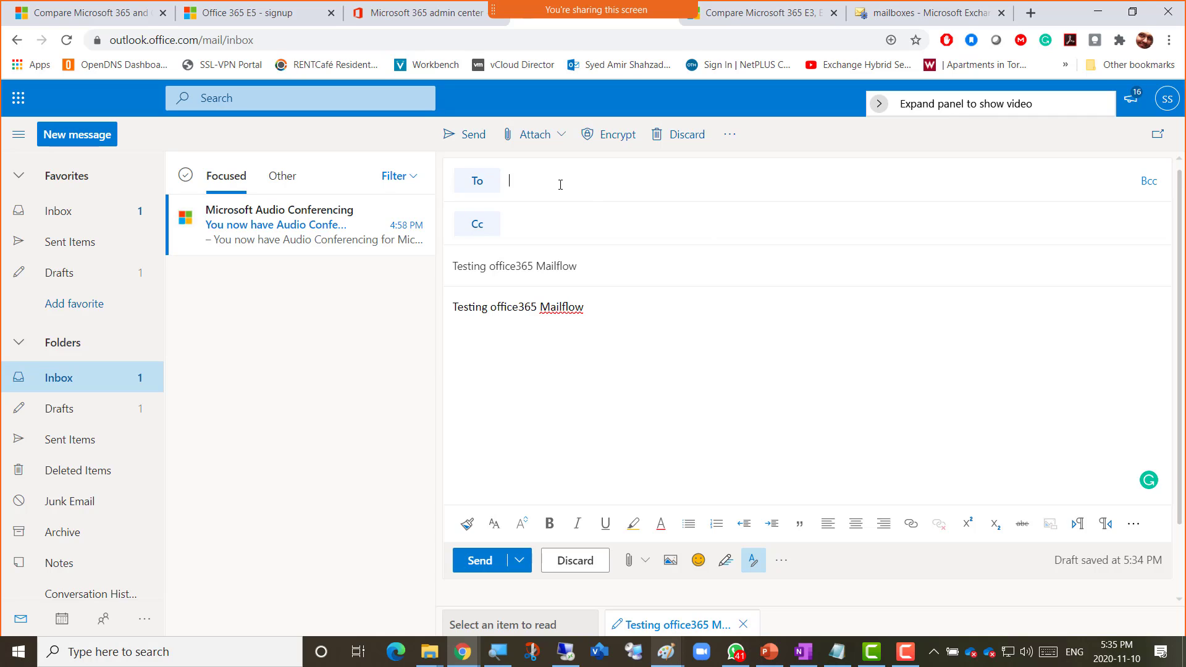
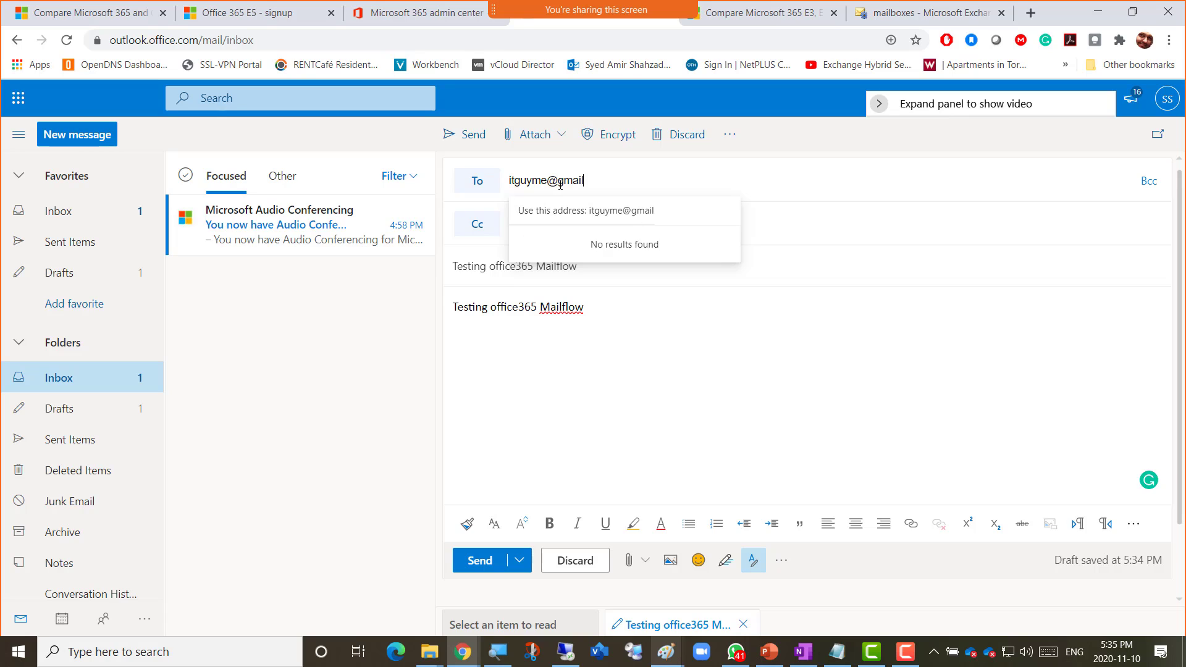
- Add the administrator's account as a Cc recipient by searching for it, and send the test message
left_click(695, 228)
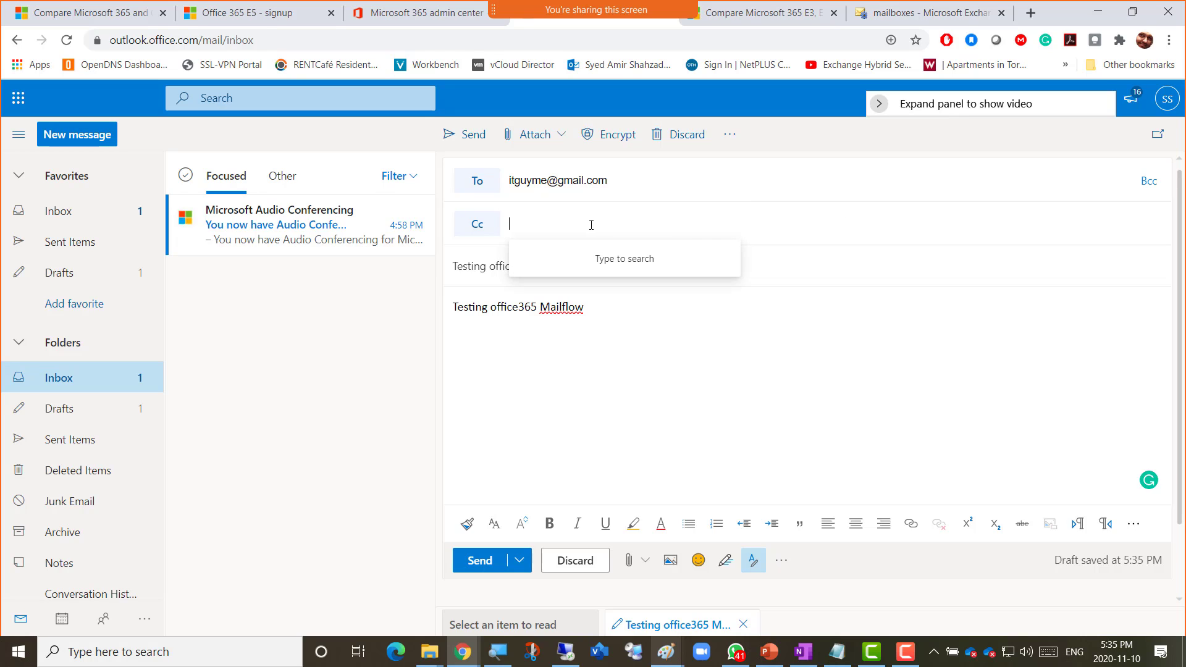
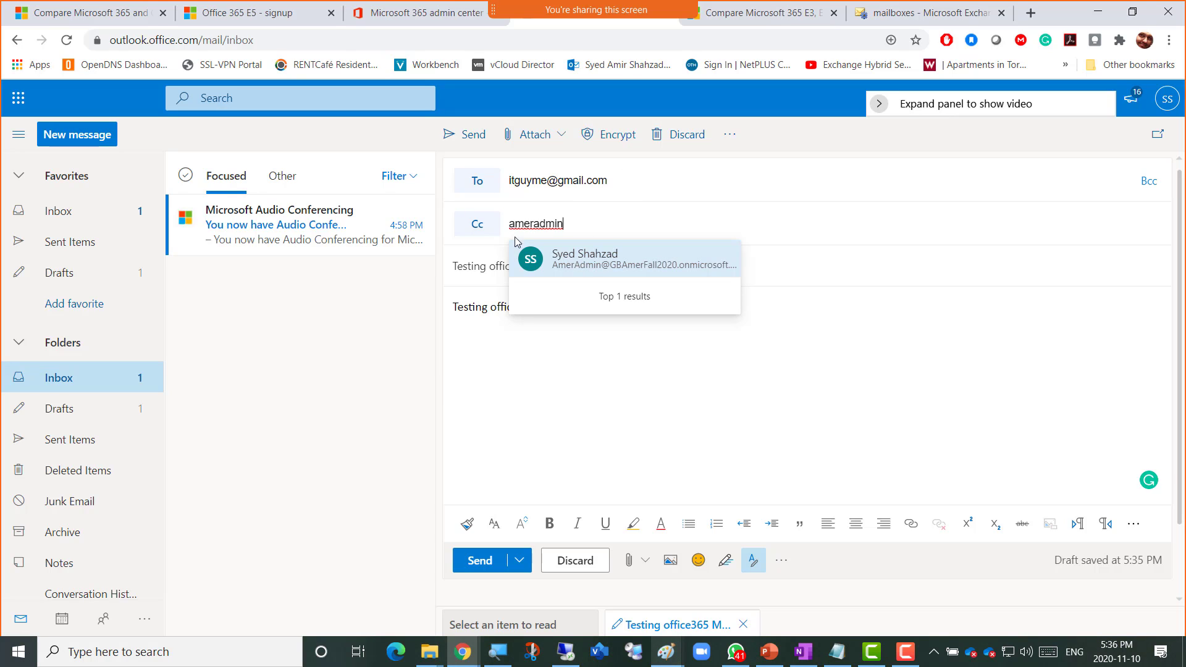
left_click(596, 264)
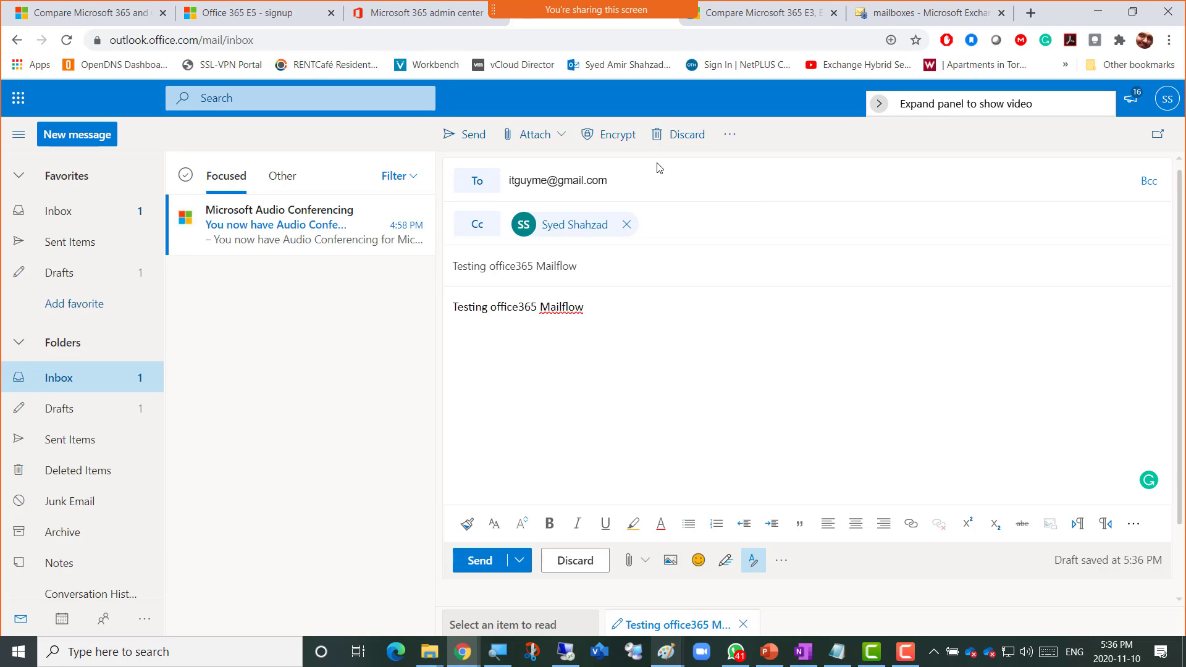
left_click(795, 224)
left_click(468, 142)
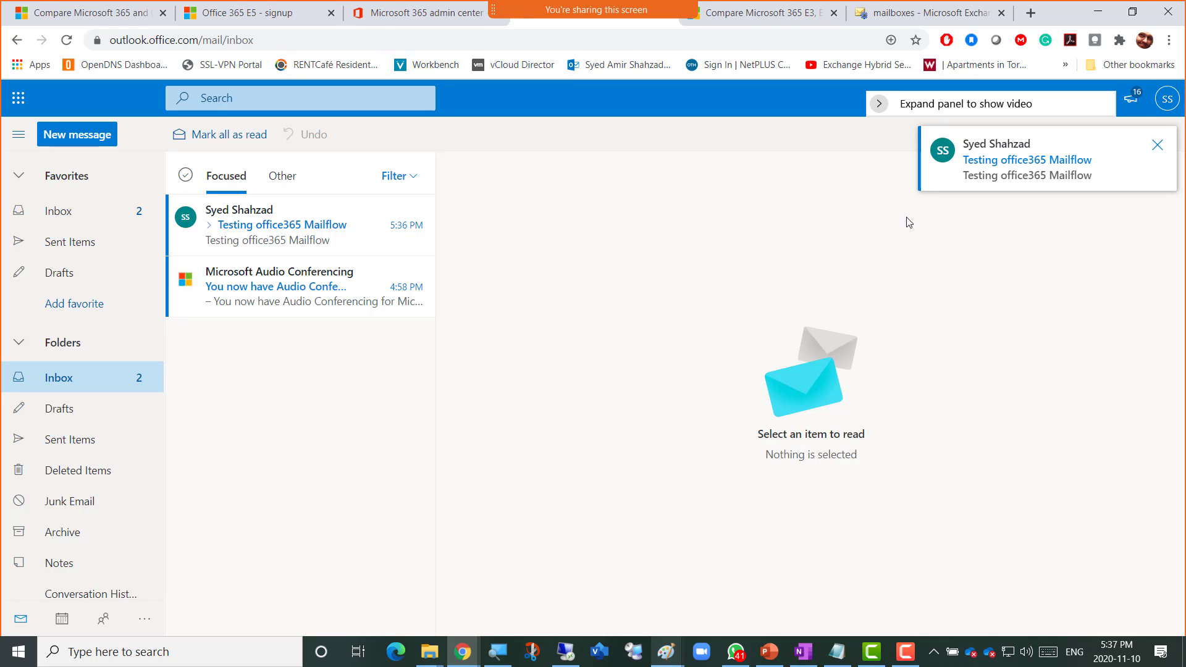
- Check the test message in the Outlook inbox, switch to the Gmail window, and examine the sender address of the delivered copy
left_click(52, 213)
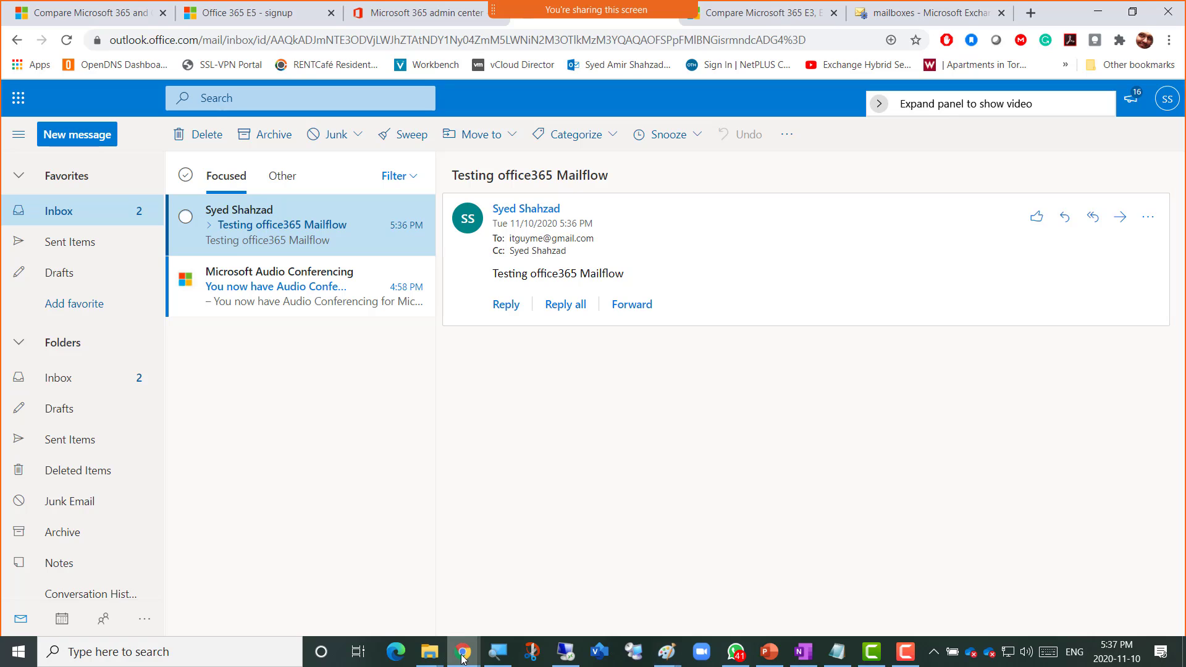
mouse_move(463, 651)
left_click(385, 592)
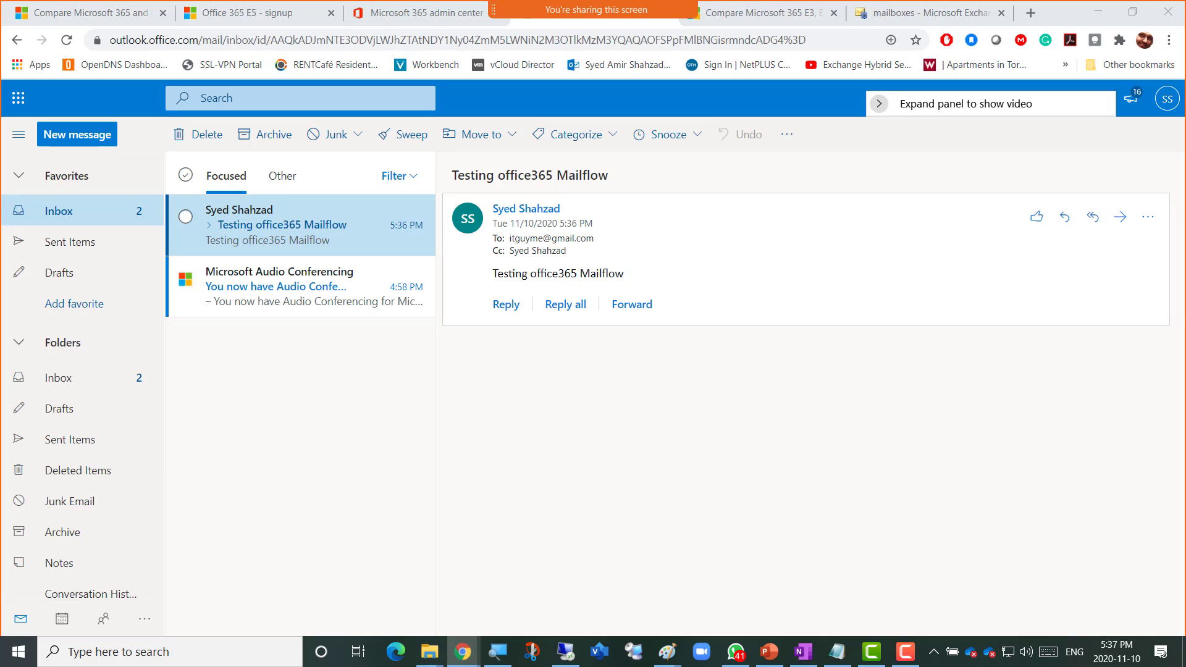
left_click_drag(1065, 15, 297, 2)
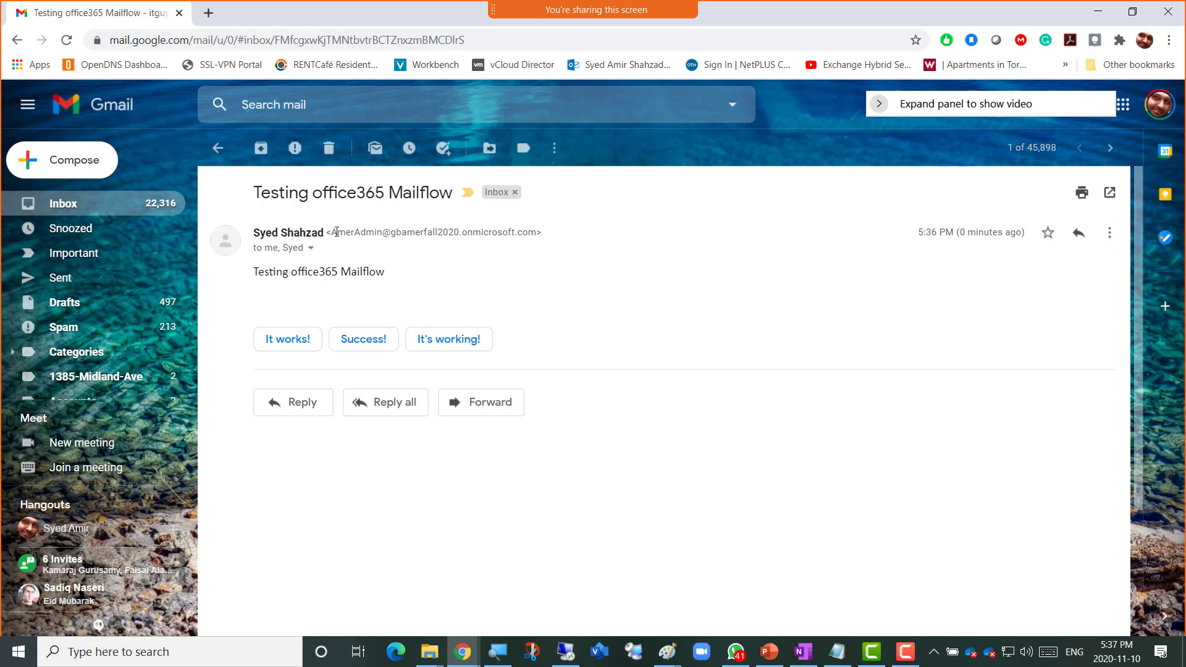
left_click_drag(331, 232, 541, 236)
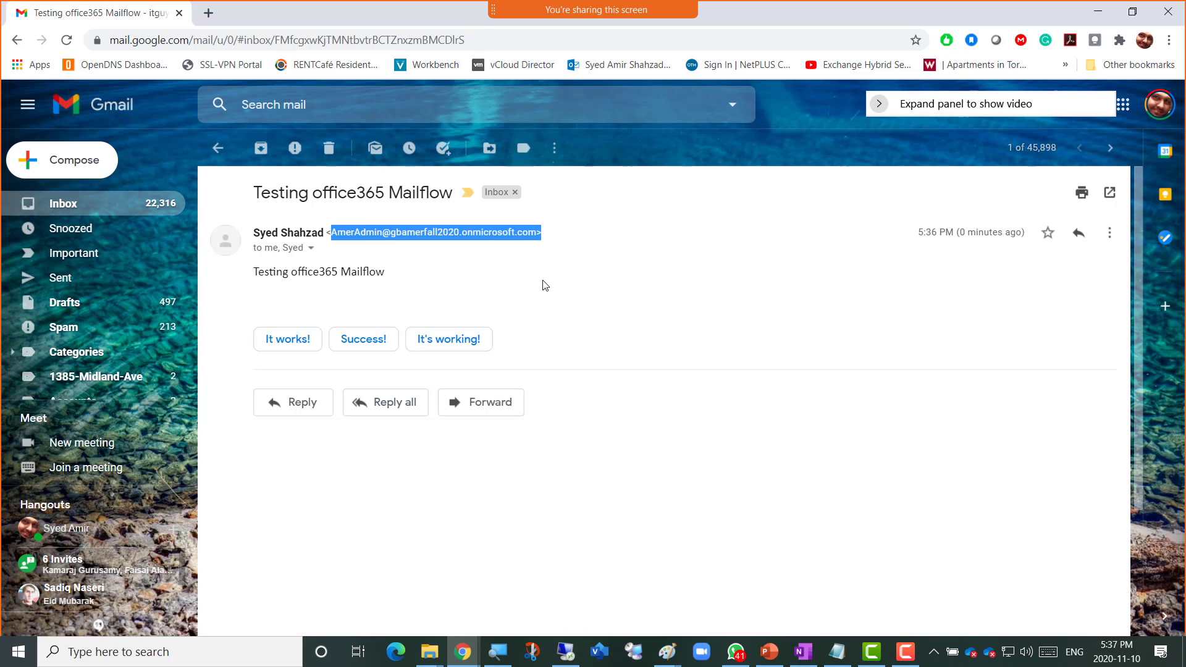
left_click(337, 290)
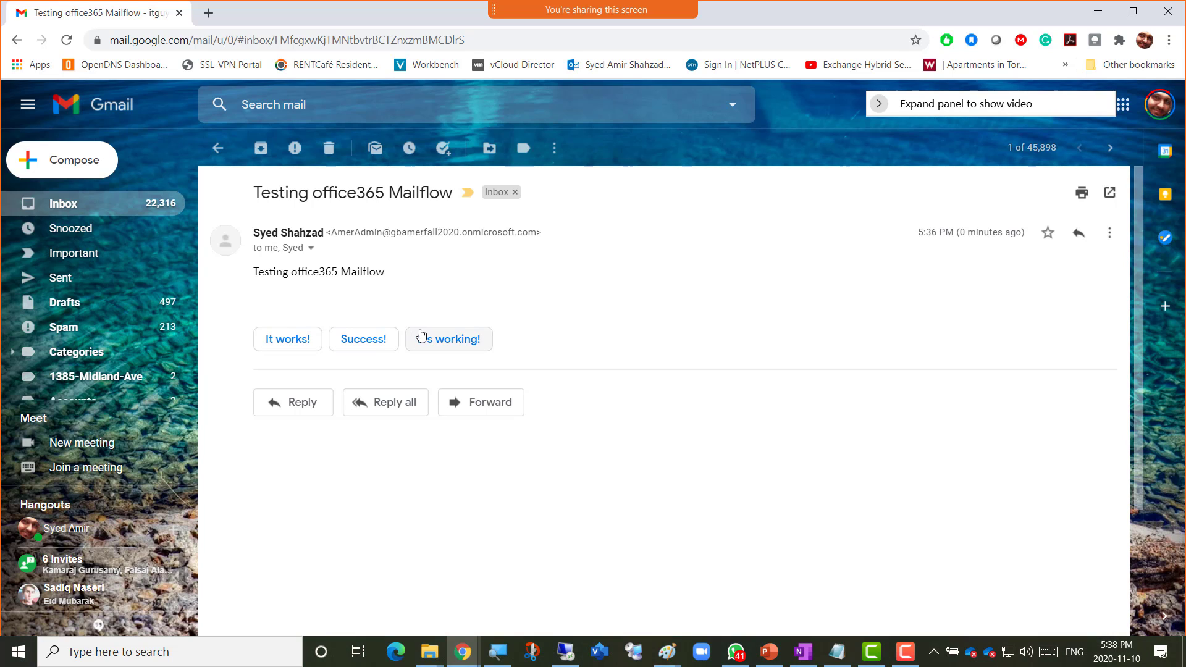
- Answer the test message from Gmail with the suggested reply "It's working!", send it, and move the Gmail window away
left_click(448, 345)
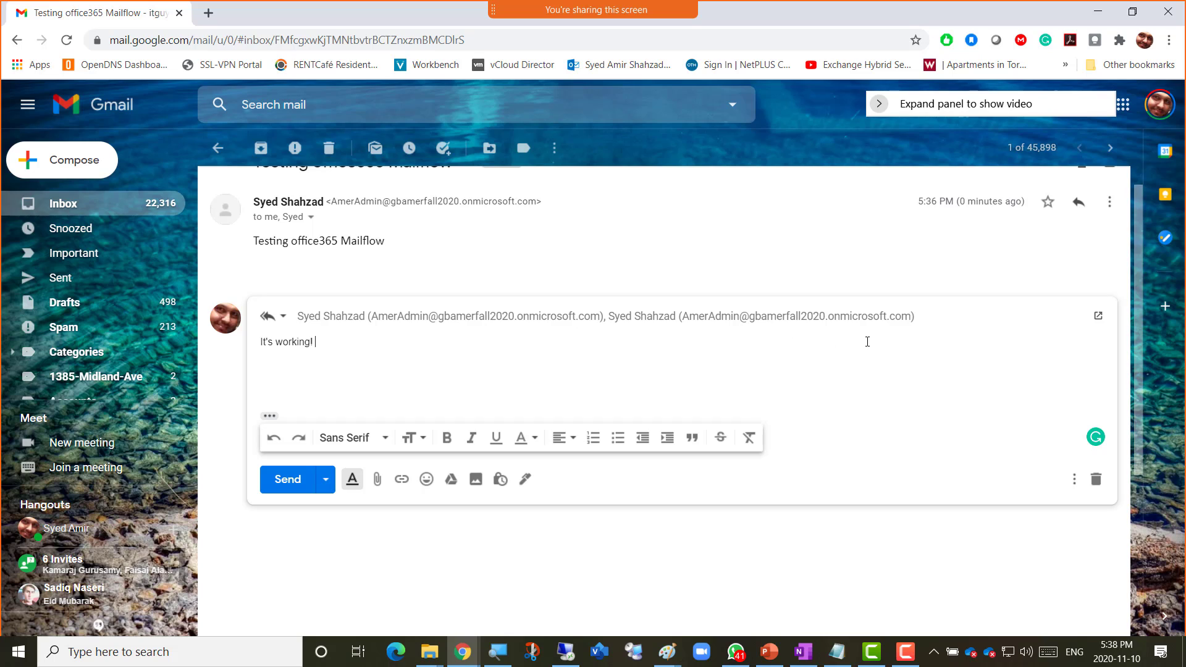
left_click(285, 480)
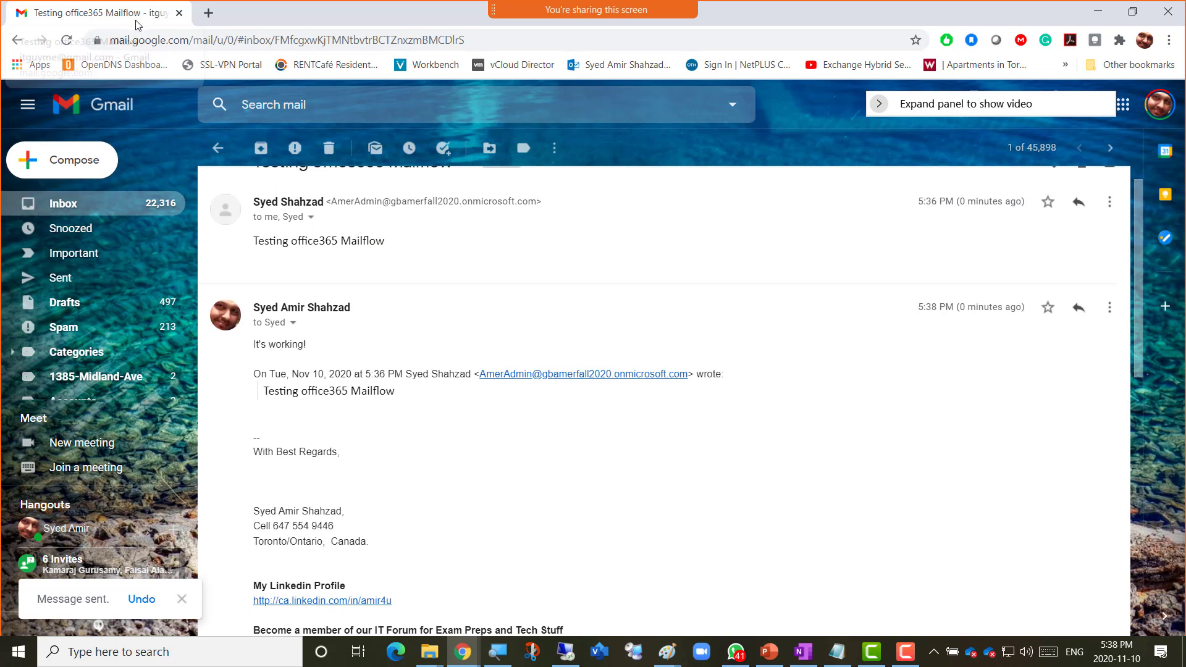
left_click_drag(132, 22, 1185, 152)
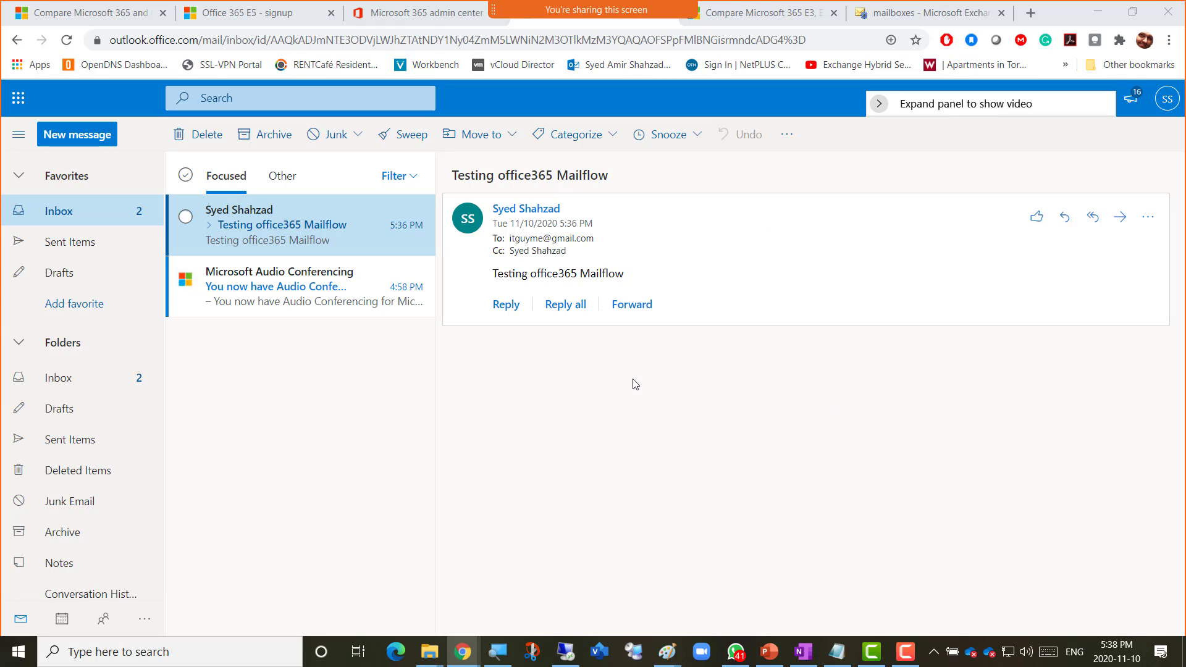
- Reload the Outlook mailbox and read the reply sent from the Gmail account
left_click(56, 212)
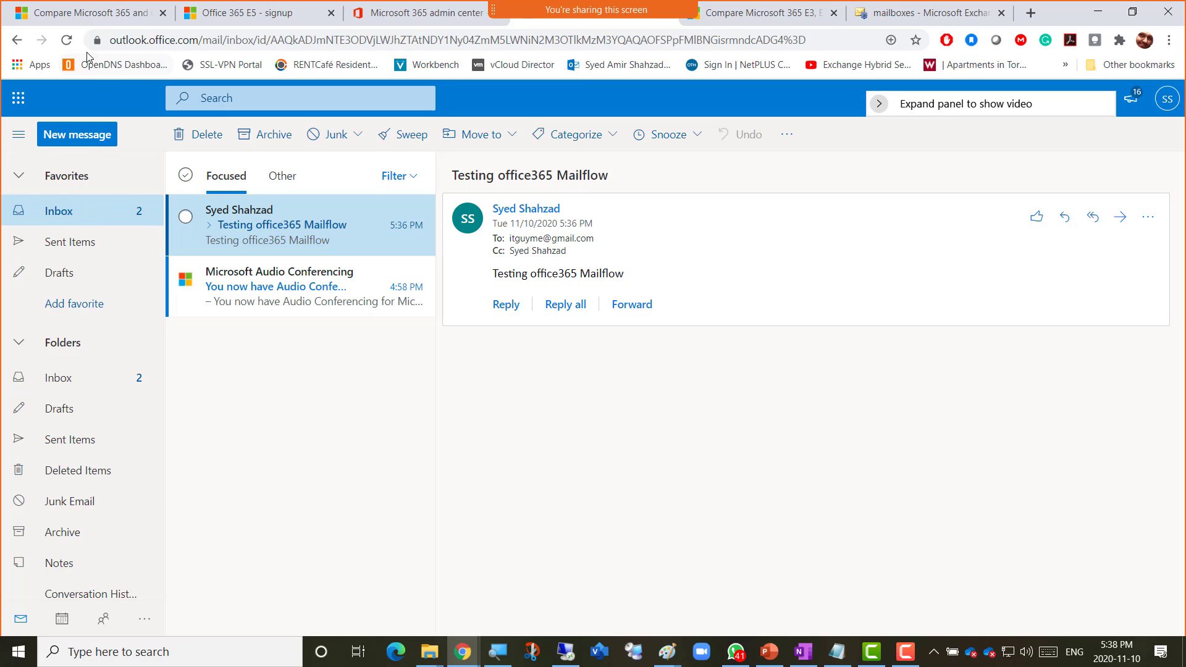
left_click(66, 42)
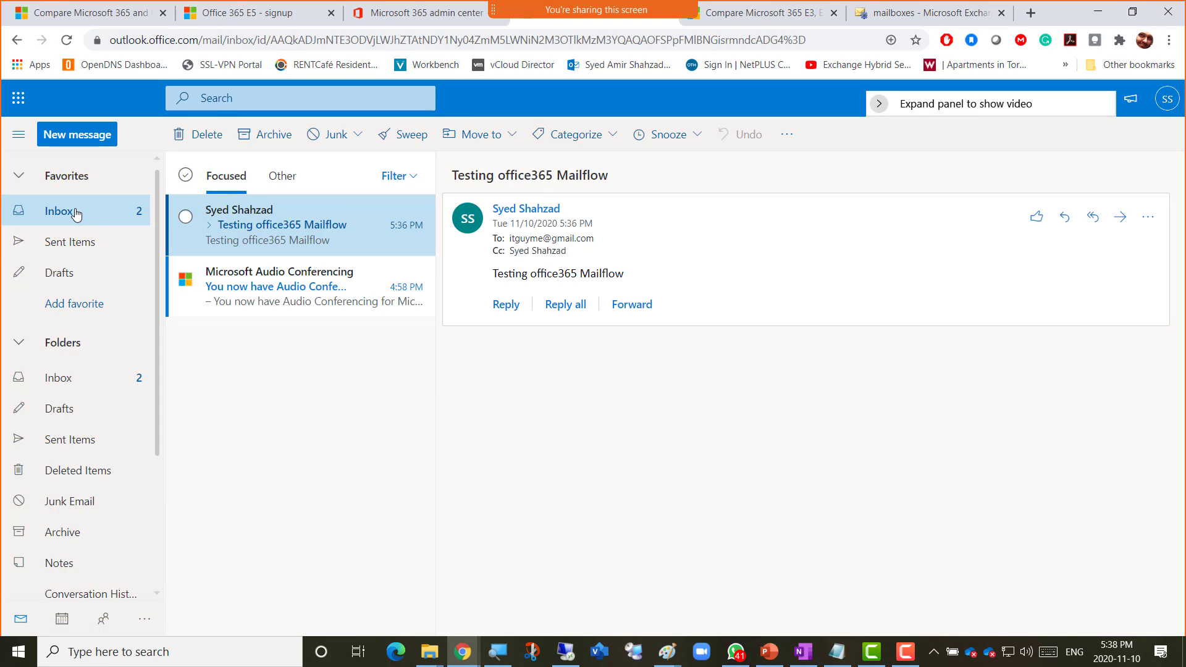
left_click(68, 42)
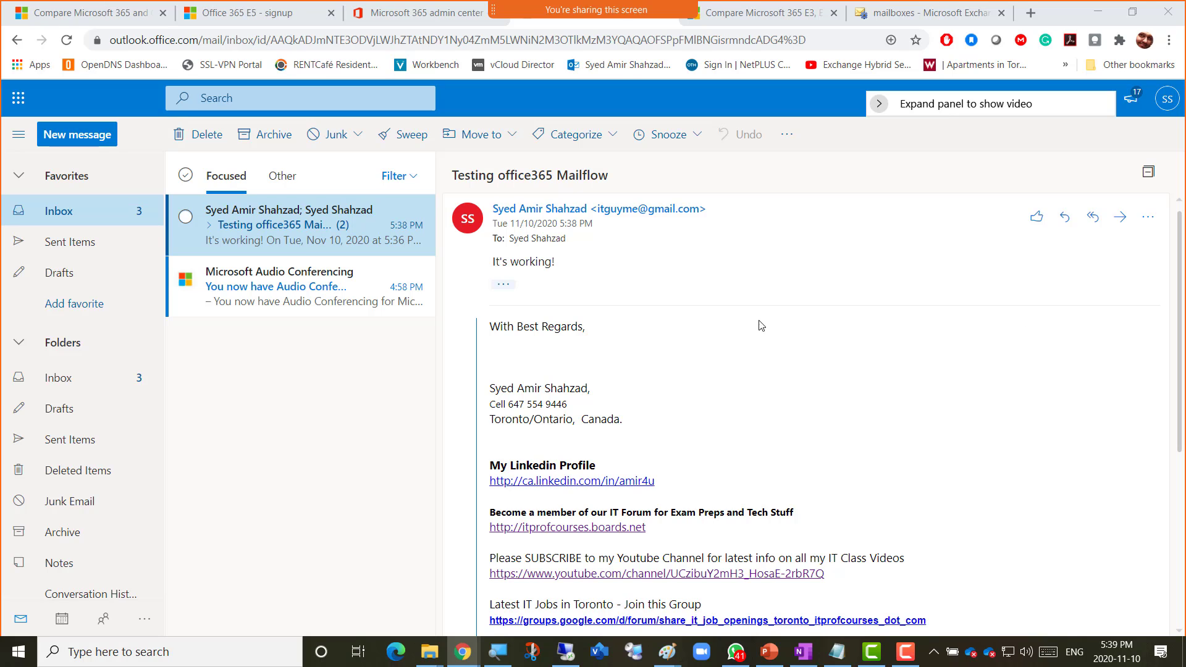
left_click(615, 273)
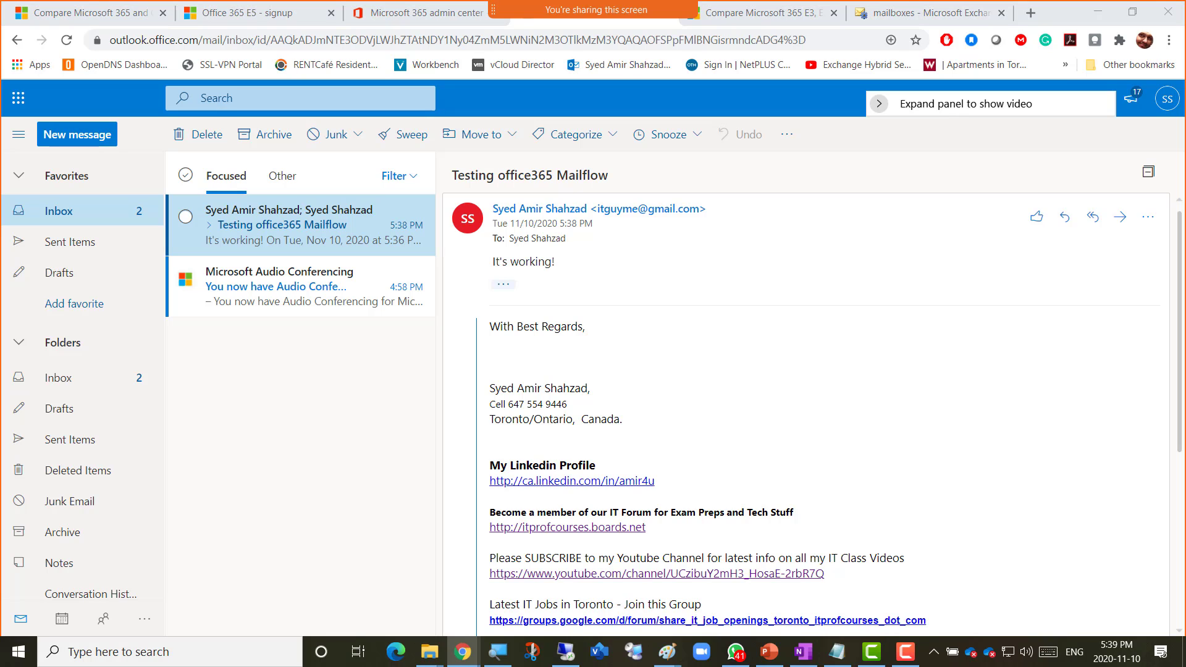
left_click(660, 289)
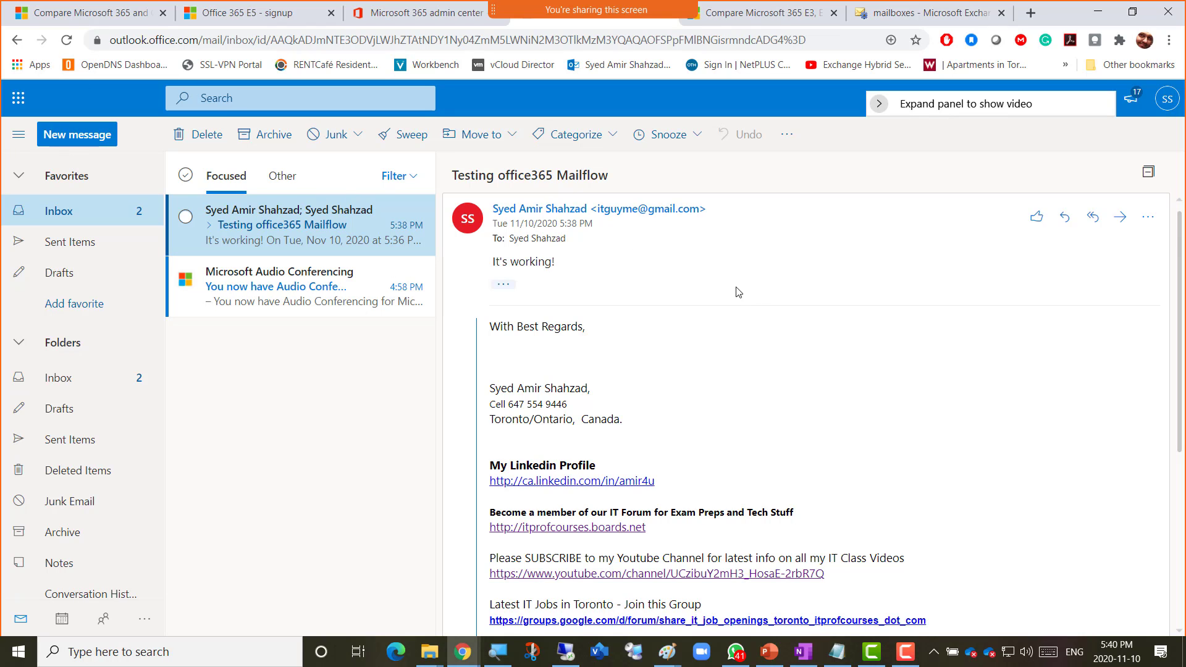
- Capture a rectangular screen snip of the Outlook mailbox with the Gmail reply open
key("super+shift+s")
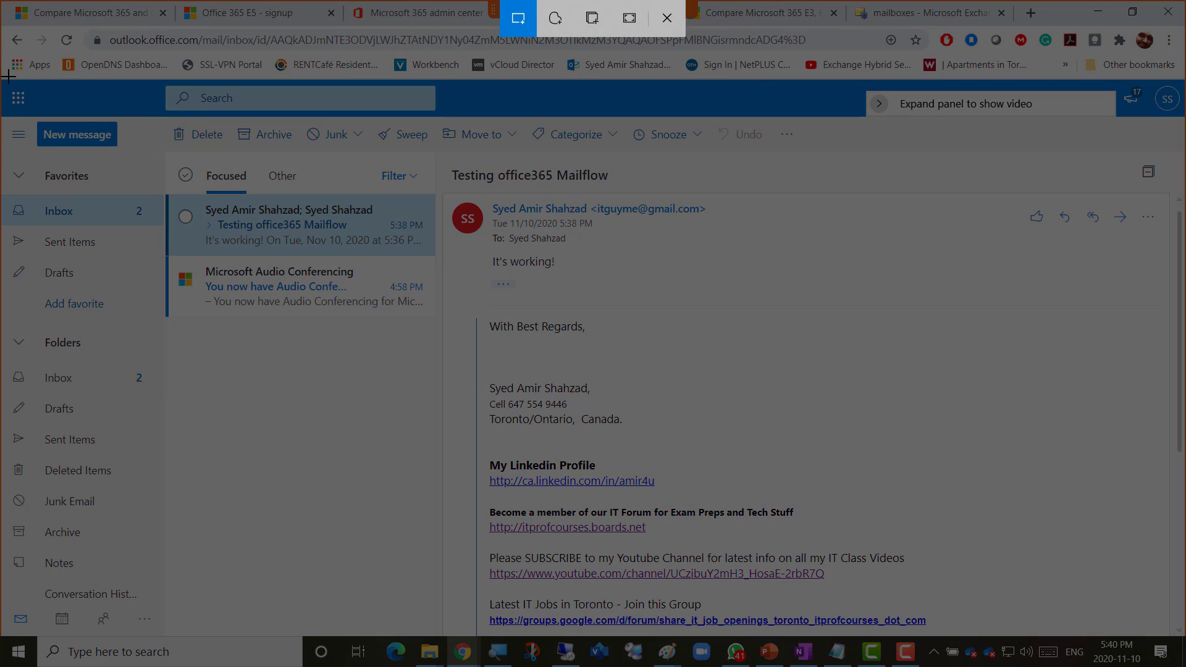
mouse_move(8, 75)
left_mouse_down()
mouse_move(602, 385)
mouse_move(898, 583)
left_mouse_up()
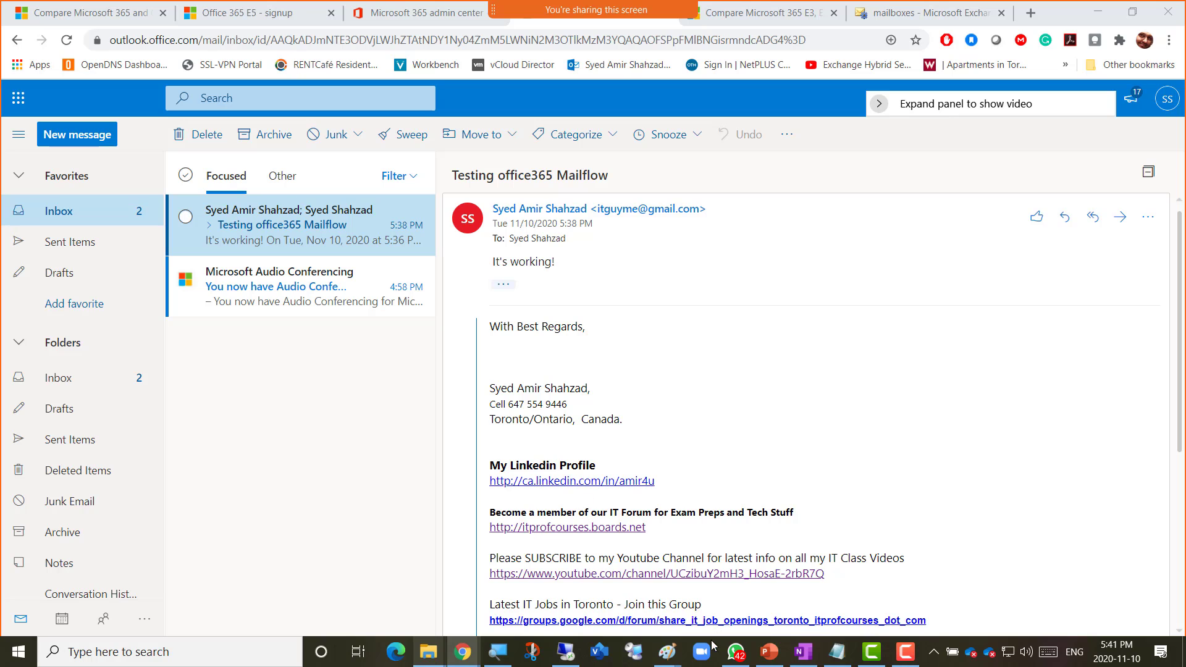
- Switch to the Office 365 diagram in Paint and draw a freehand pencil arrow from the Exchange Servers boxes into the cloud
mouse_move(667, 662)
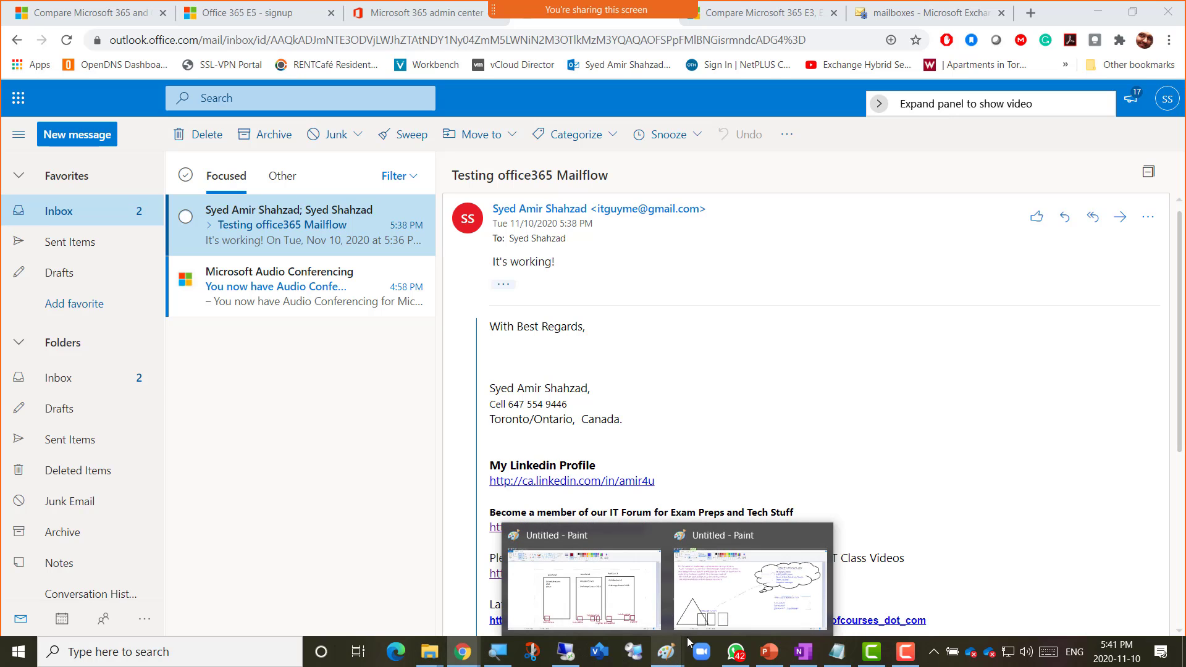
left_click(735, 599)
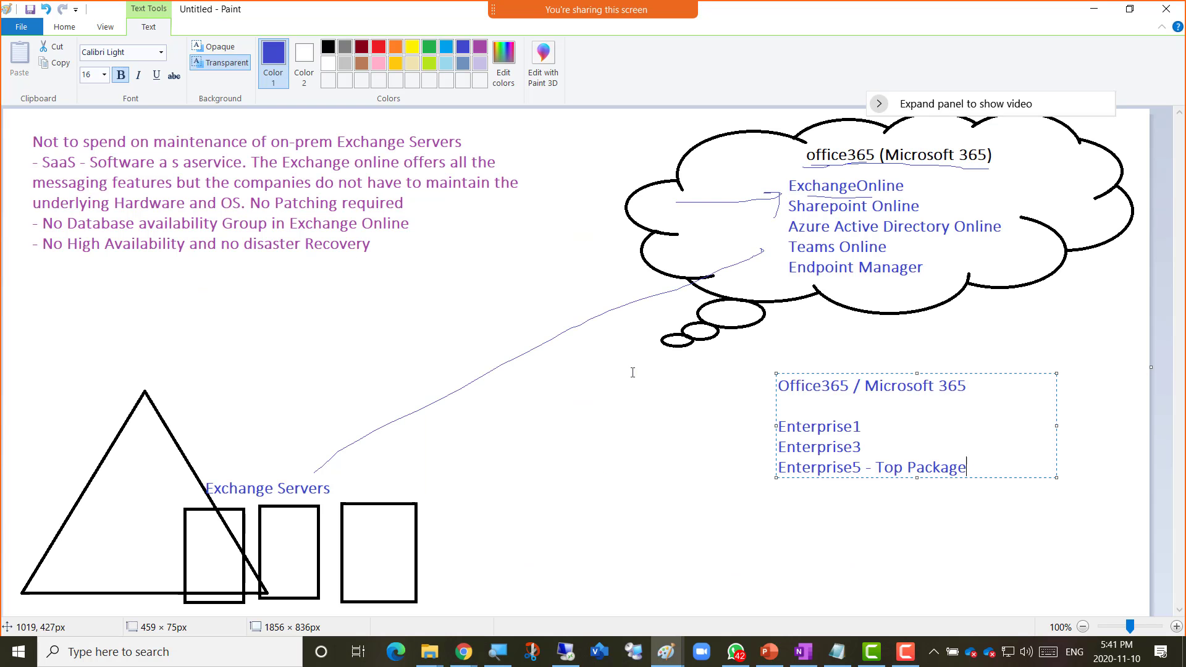
left_click(65, 27)
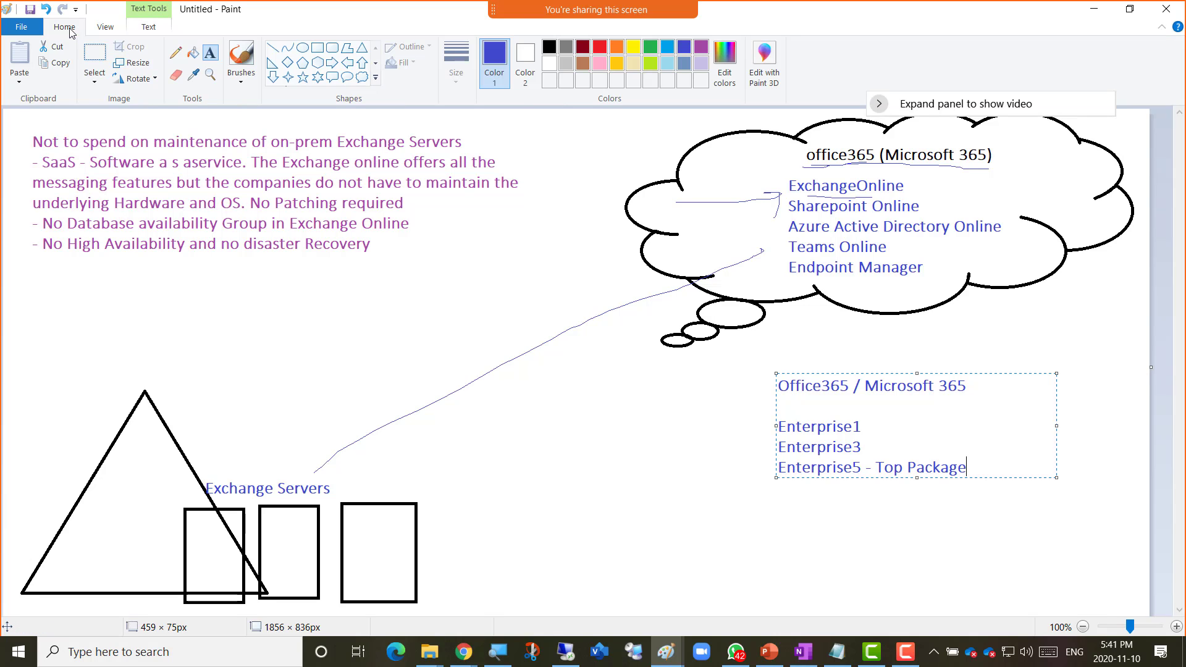
left_click(178, 56)
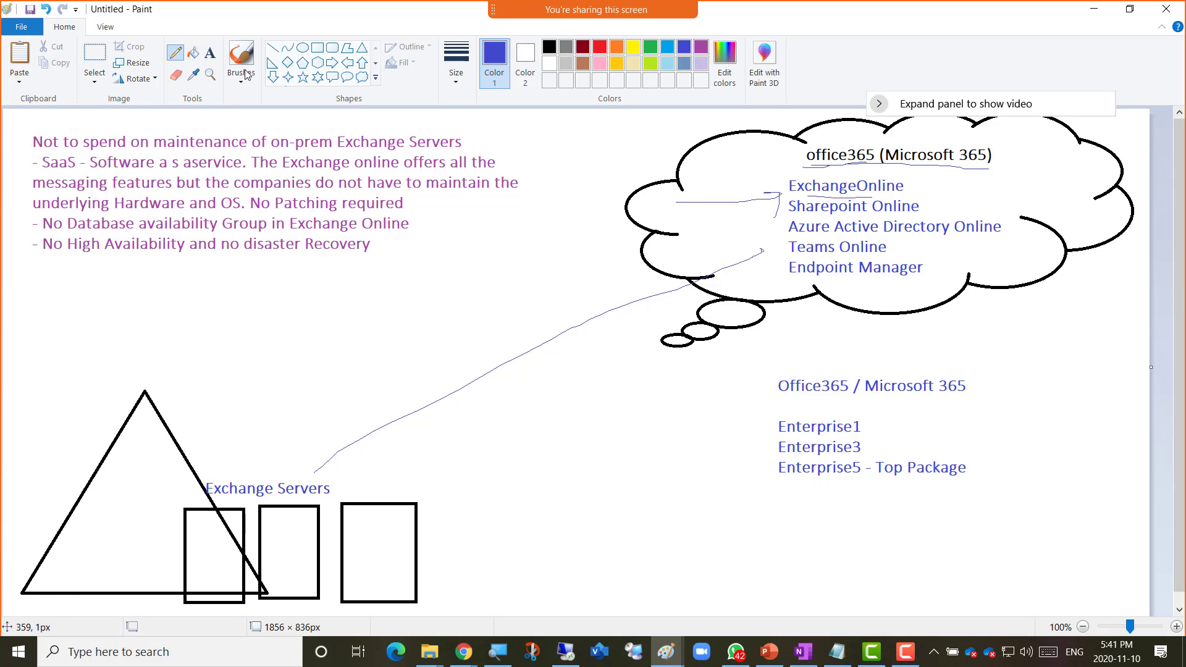
mouse_move(183, 497)
left_mouse_down()
mouse_move(378, 309)
mouse_move(740, 214)
mouse_move(736, 240)
left_mouse_up()
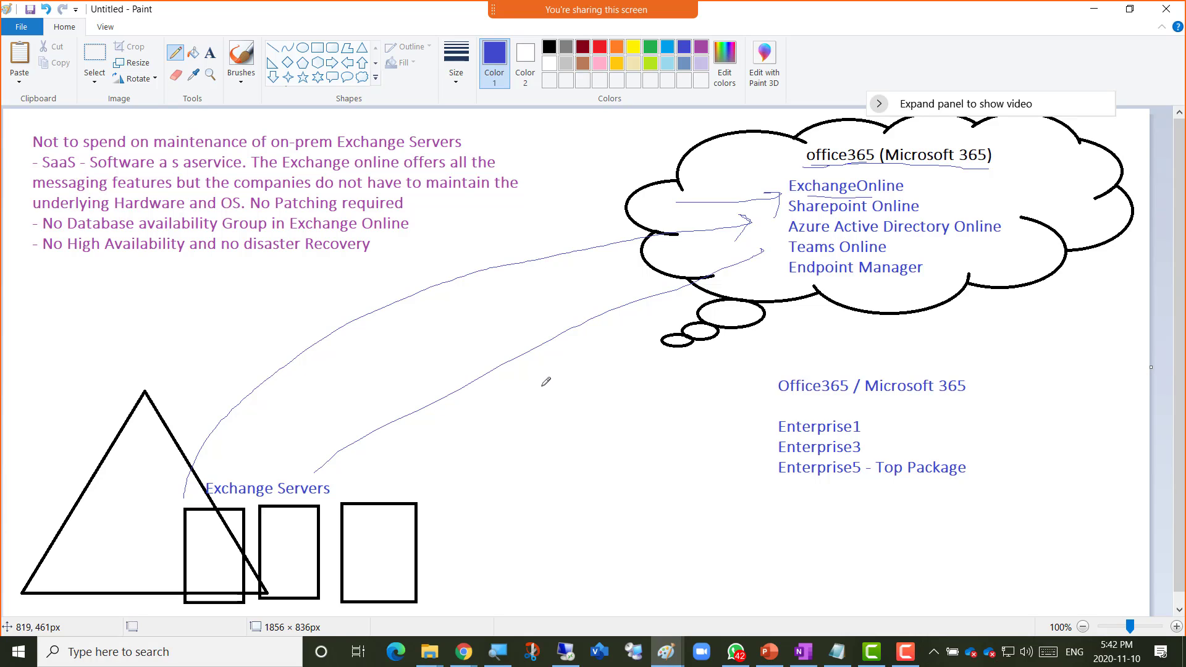
- Add the text label "Azure Active Directory Connect" above the triangle in the diagram
left_click(210, 52)
left_click(103, 311)
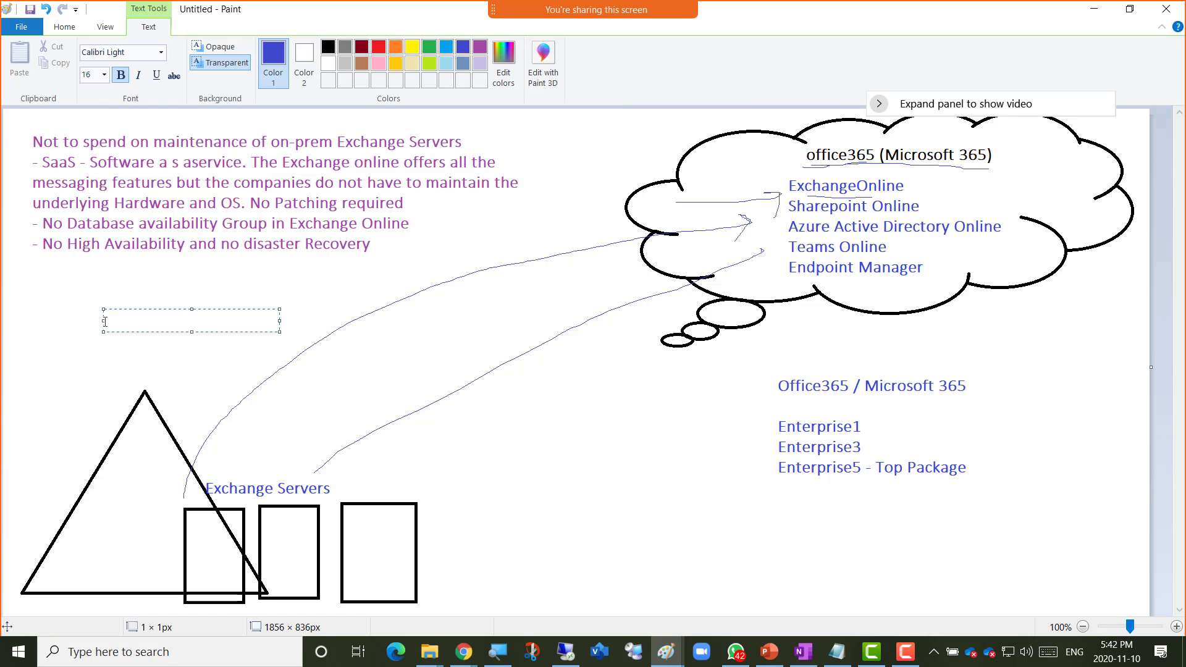
type("Azure Active Directory Connect")
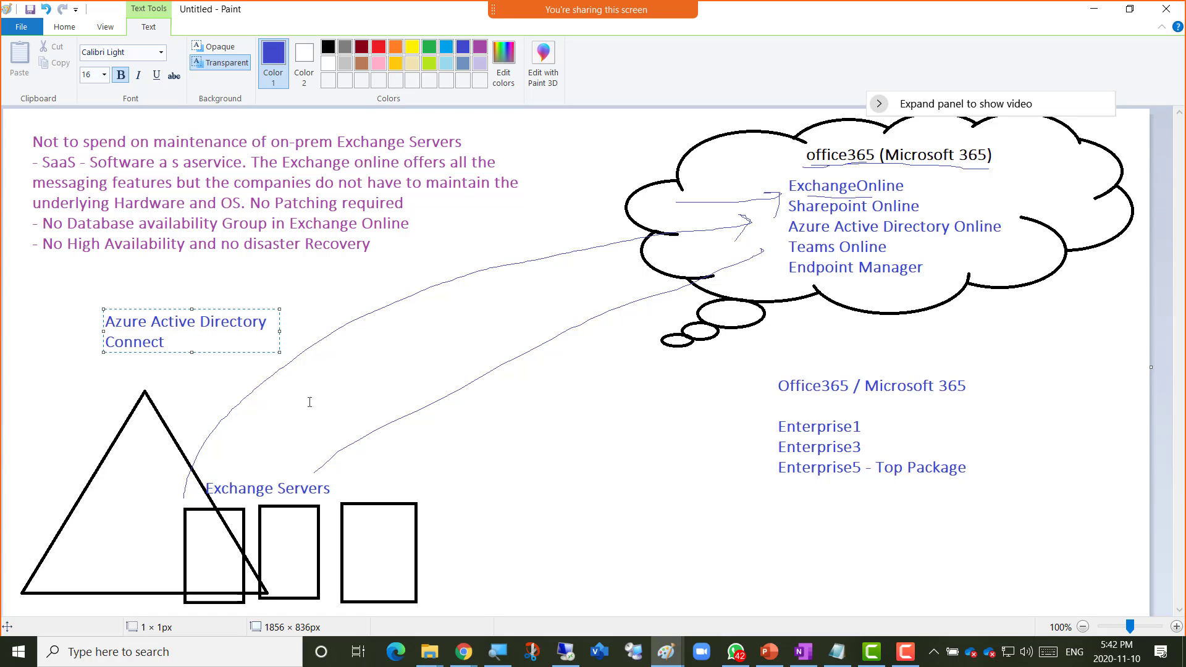
- Widen the "Azure Active Directory Connect" label to fit on one line and place it just below the purple notes
left_click_drag(280, 331, 467, 331)
left_click_drag(326, 309, 241, 272)
left_click(178, 360)
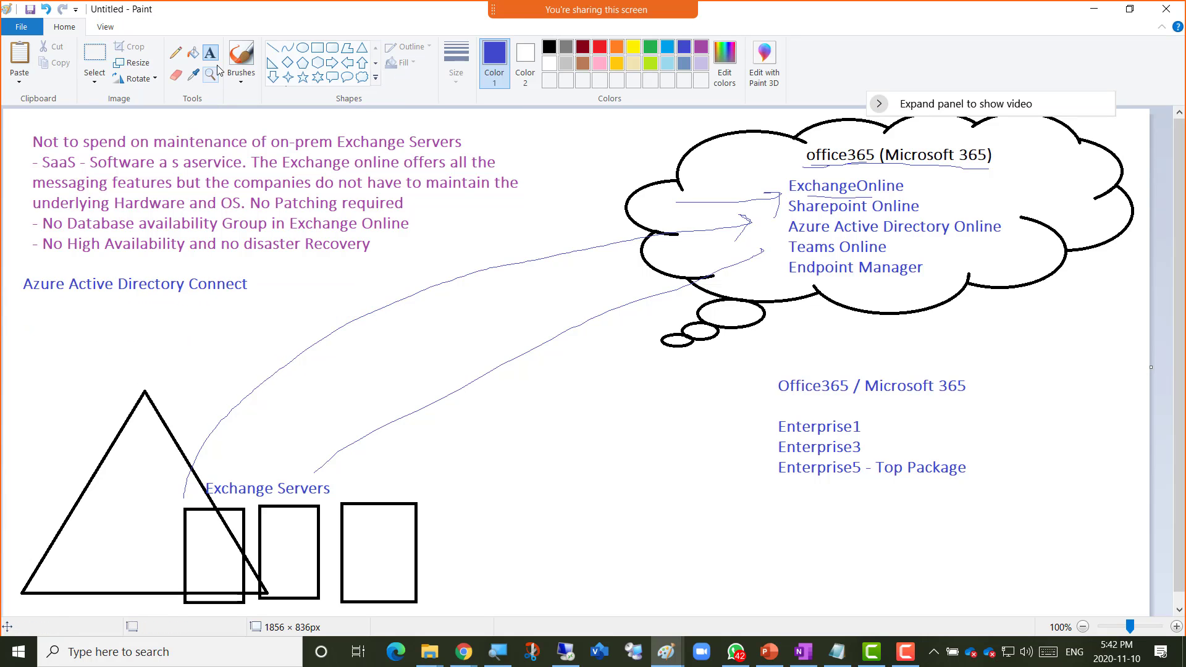
- Add the text label "1000 Users" inside the triangle, beside the first Exchange server box
left_click(148, 523)
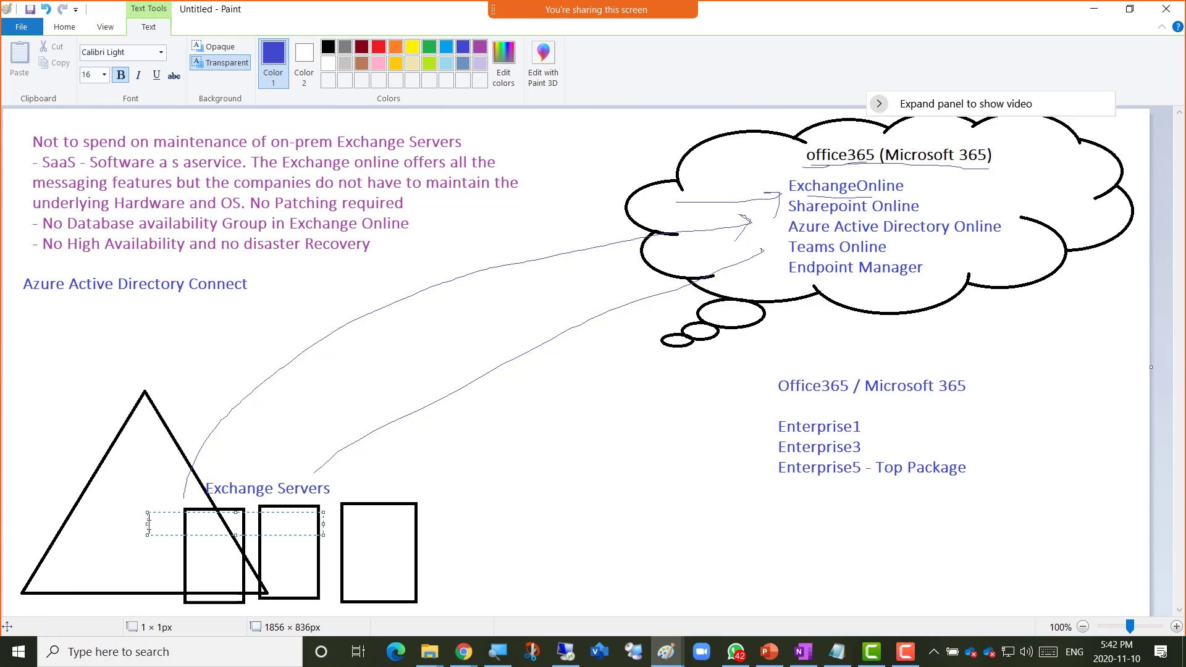
type("1000 Users")
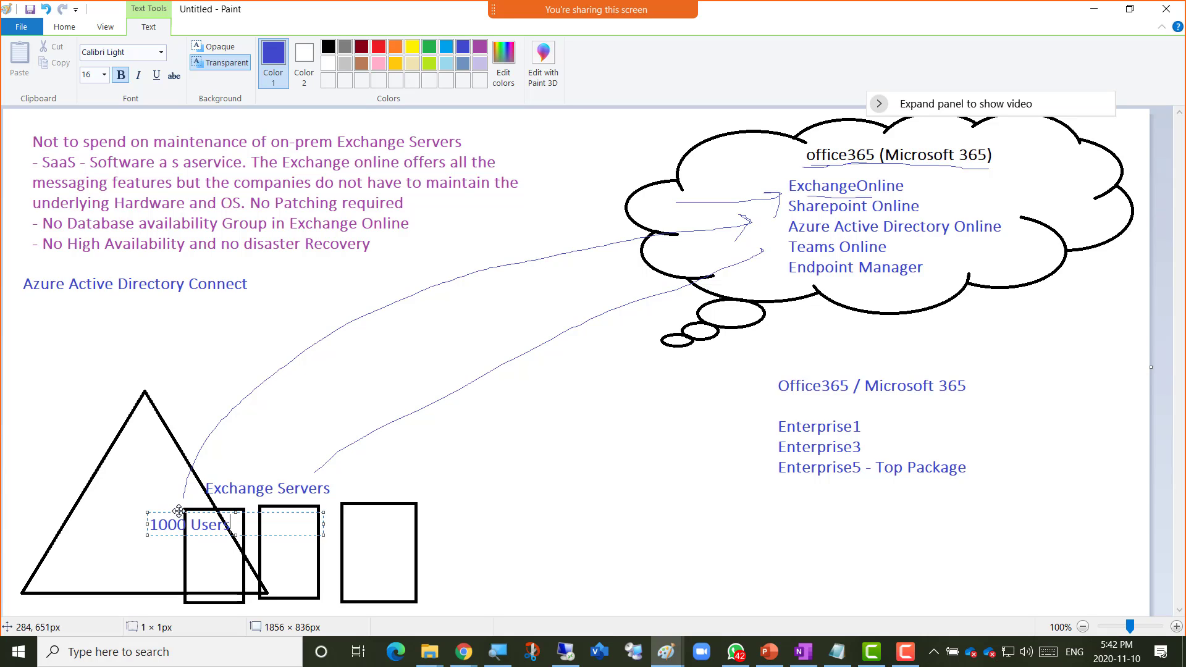
left_click_drag(178, 510, 118, 508)
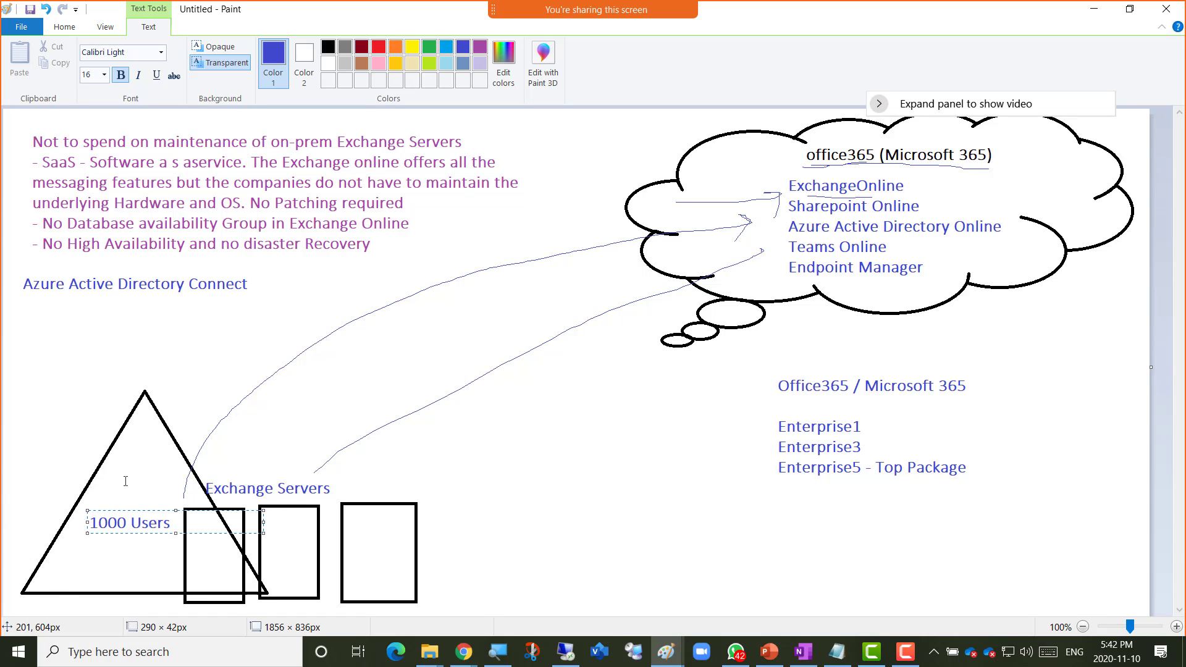
- Add the text label "DC" inside the triangle, above the "1000 Users" label
left_click(155, 491)
type("D")
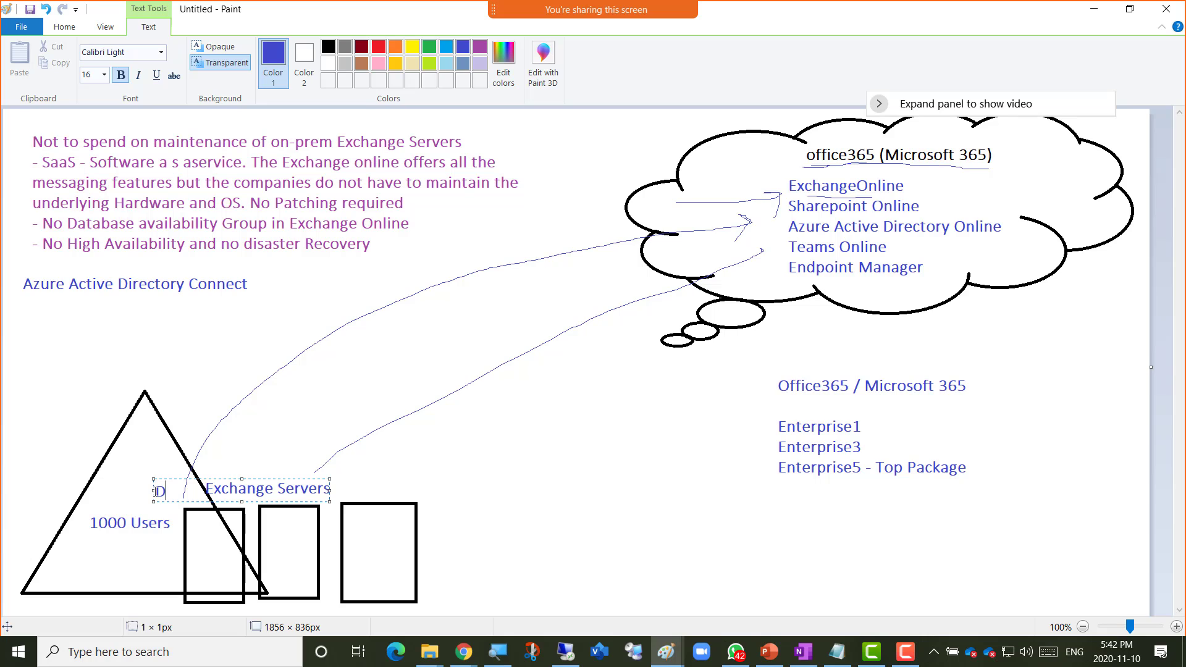
type("C")
left_click(154, 433)
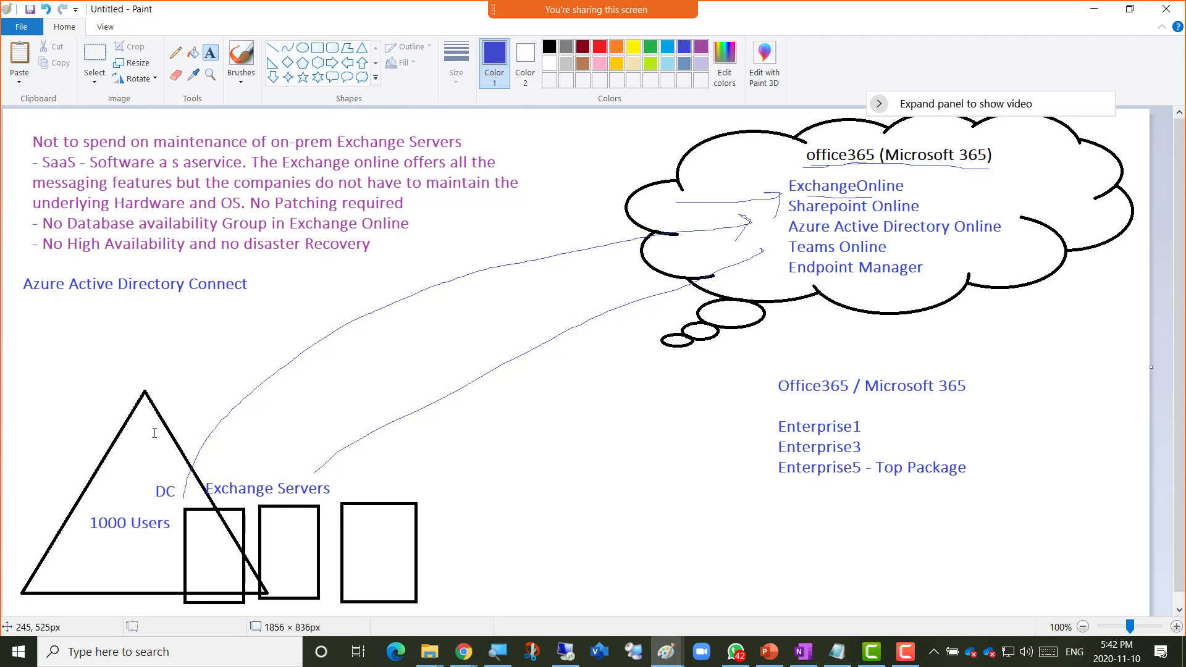
- Draw a freehand pencil arrow from "1000 Users" into the cloud, with a curved arrow looping over to "ExchangeOnline"
left_click(176, 54)
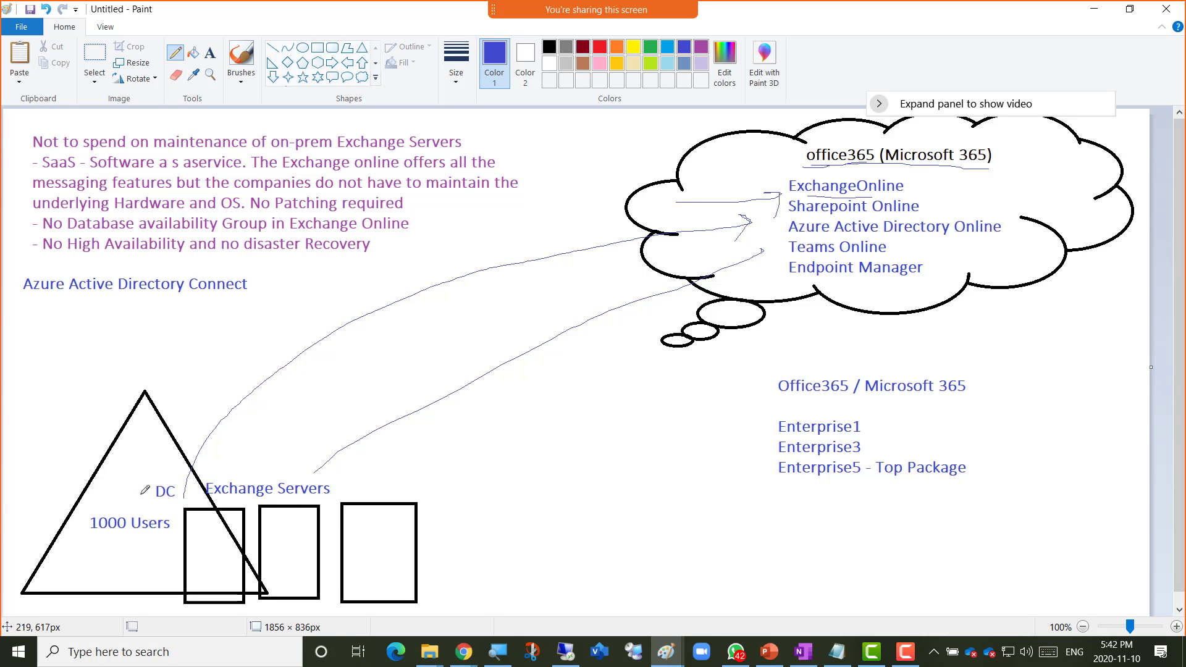
left_click_drag(174, 522, 683, 242)
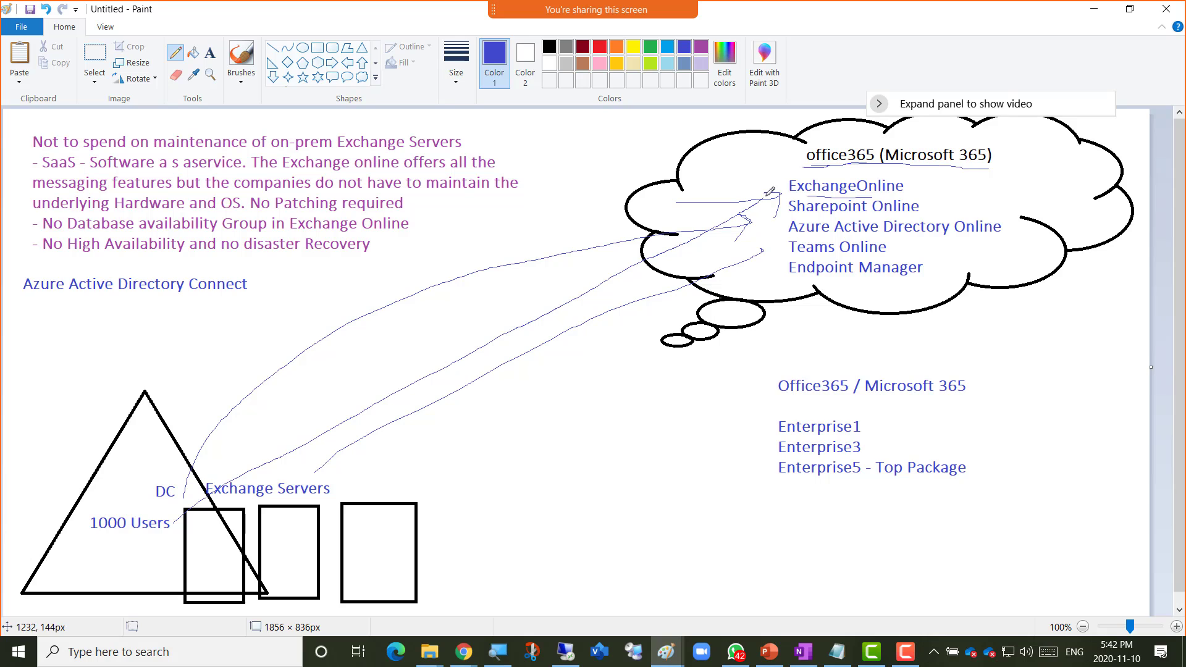
left_click_drag(769, 189, 767, 198)
mouse_move(763, 186)
left_mouse_down()
mouse_move(766, 150)
mouse_move(809, 173)
left_mouse_up()
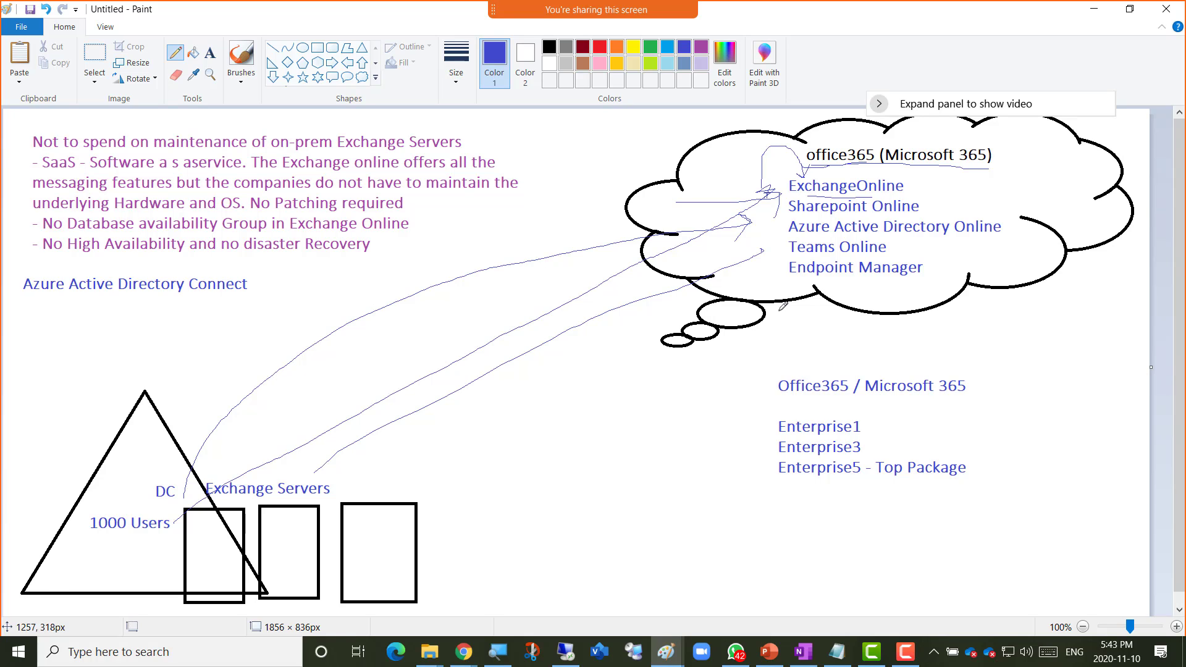
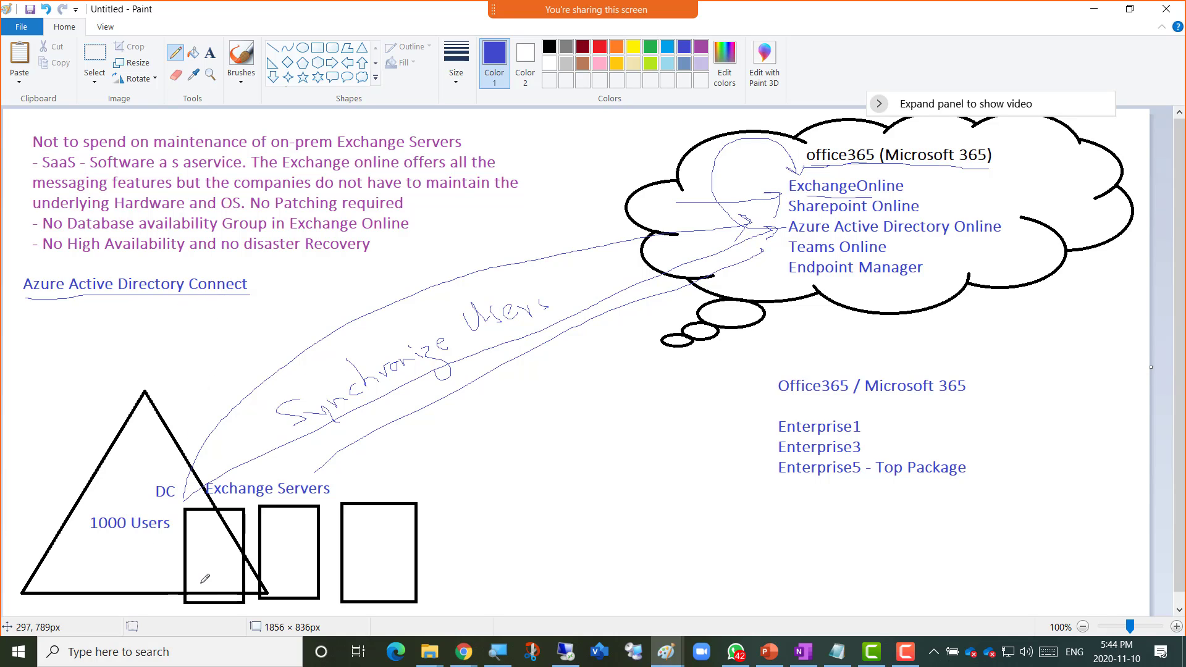
- Draw a curved pencil arrow from "Azure Active Directory Connect" to the first server box and underline "Azure Active Directory" in the cloud and "1000 Users"
mouse_move(61, 301)
left_mouse_down()
mouse_move(69, 494)
mouse_move(163, 542)
mouse_move(195, 541)
mouse_move(186, 536)
mouse_move(187, 549)
mouse_move(219, 512)
left_mouse_up()
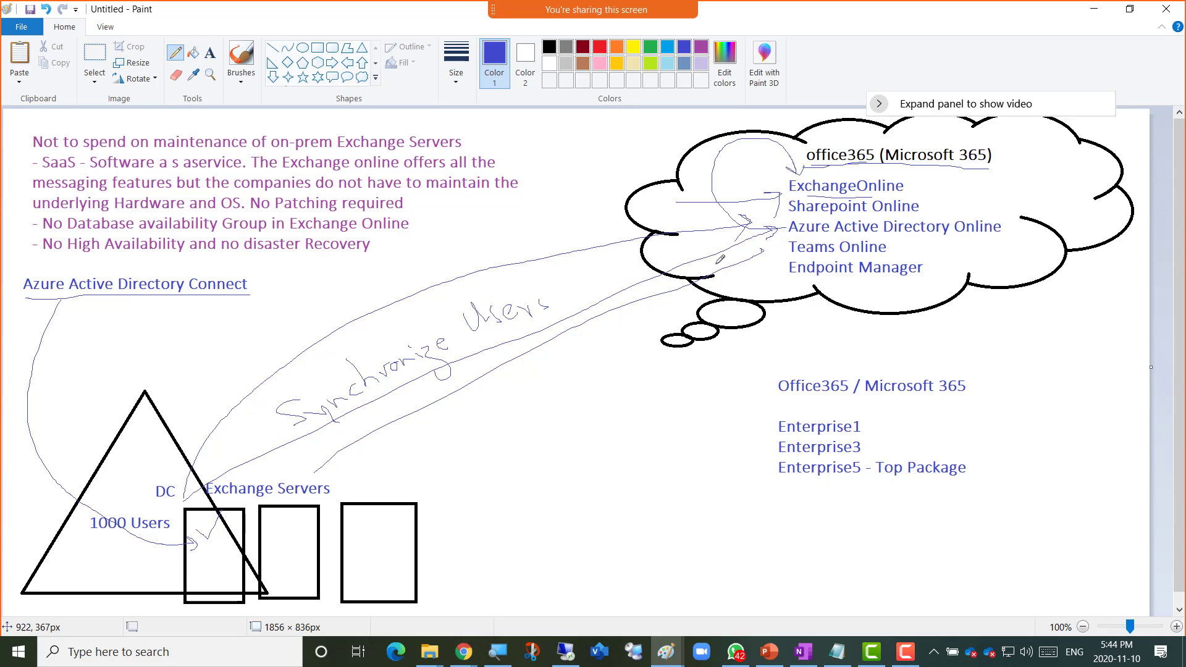
left_click_drag(801, 237, 951, 236)
left_click_drag(86, 538, 131, 542)
- Draw a pencil arrow from inside the triangle into the first server box and underline the handwritten "Synchronize"
left_click_drag(77, 577, 217, 558)
mouse_move(205, 550)
left_mouse_down()
mouse_move(217, 558)
mouse_move(202, 566)
left_mouse_up()
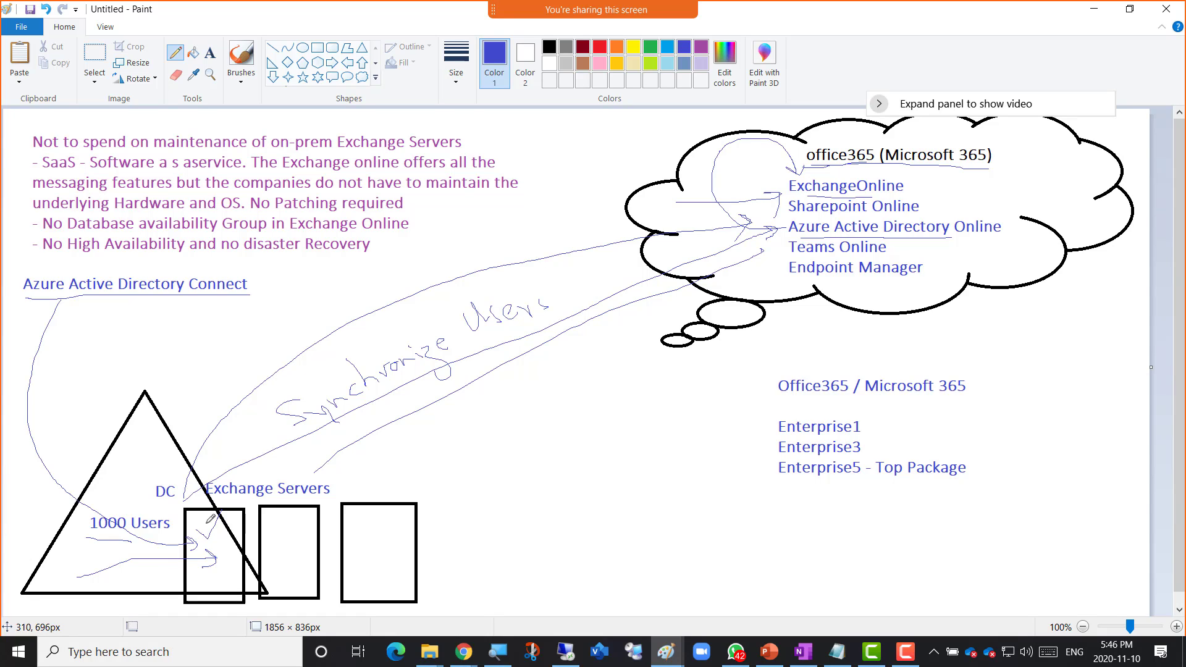
left_click_drag(302, 433, 462, 370)
mouse_move(207, 528)
left_mouse_down()
mouse_move(216, 537)
mouse_move(230, 507)
left_mouse_up()
- Switch to OneNote and start a dashed bullet with "Synchronizing" below the Screenshot 1 caption
mouse_move(464, 660)
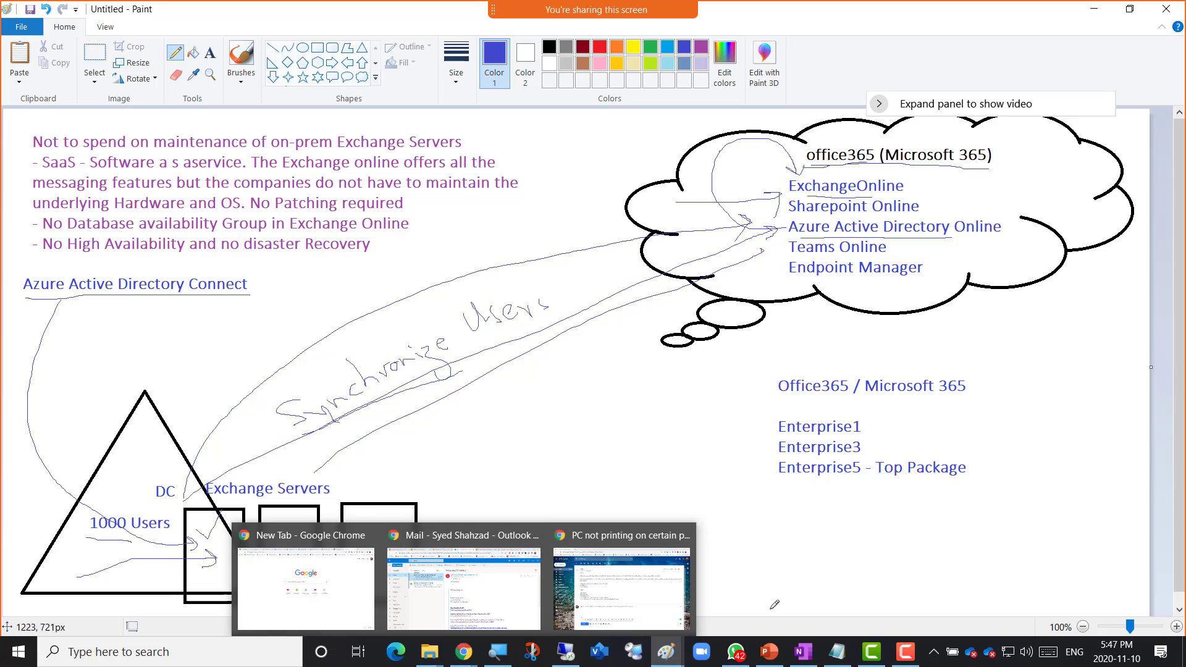
left_click(804, 659)
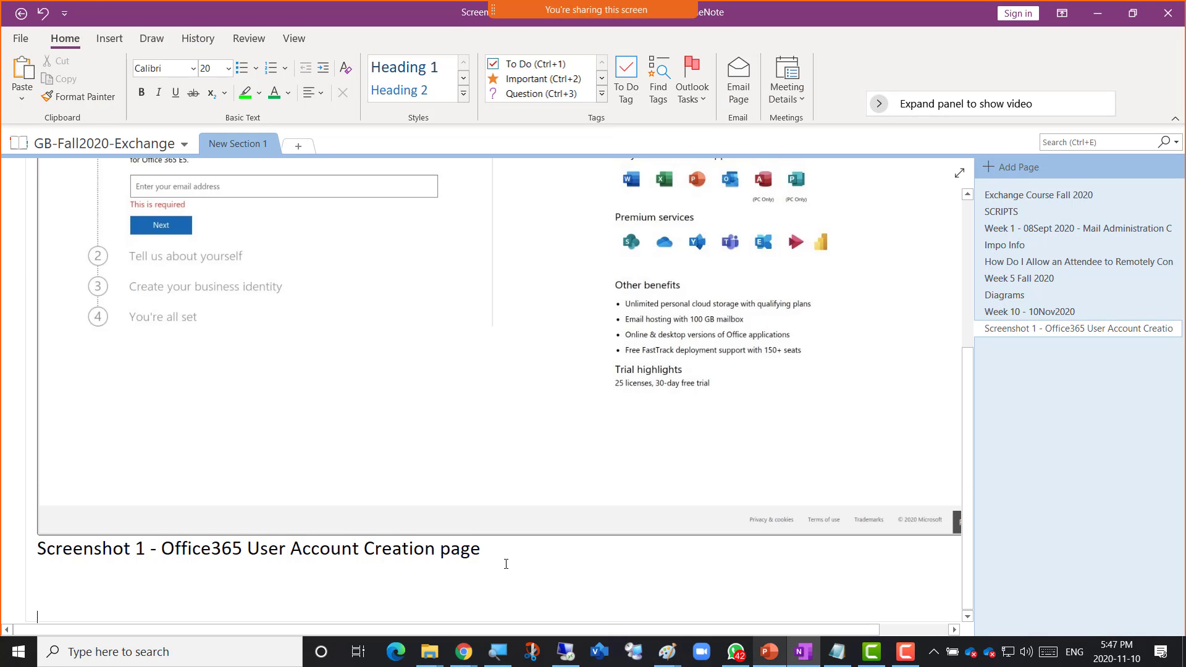
type("- ")
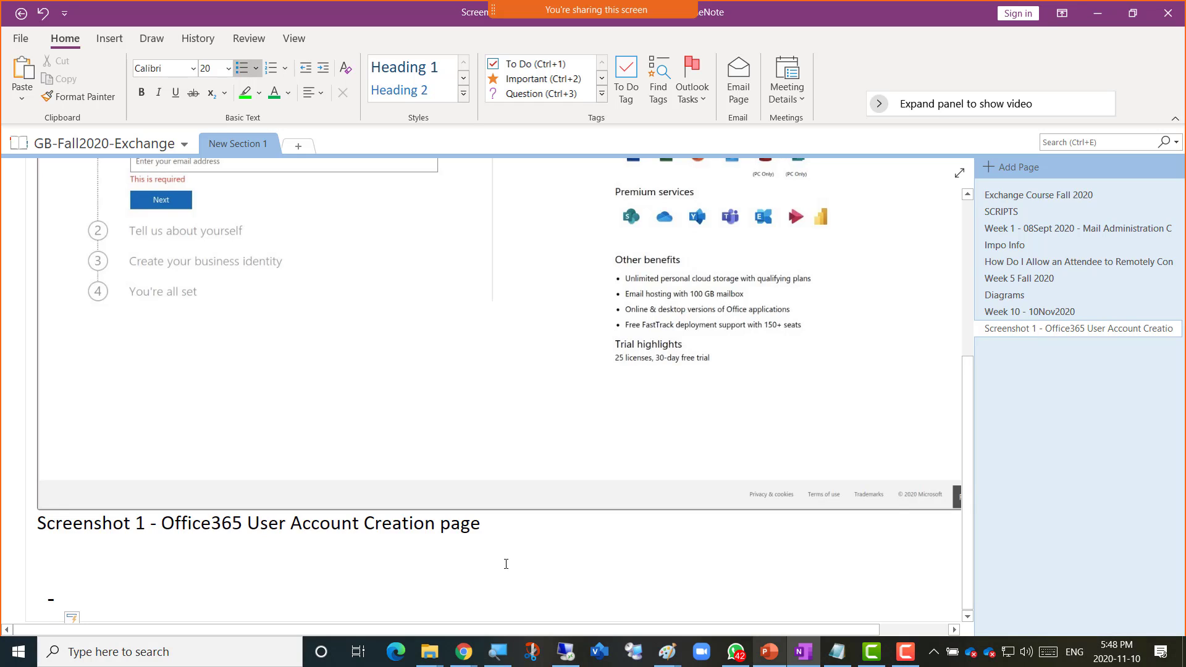
type("Synch")
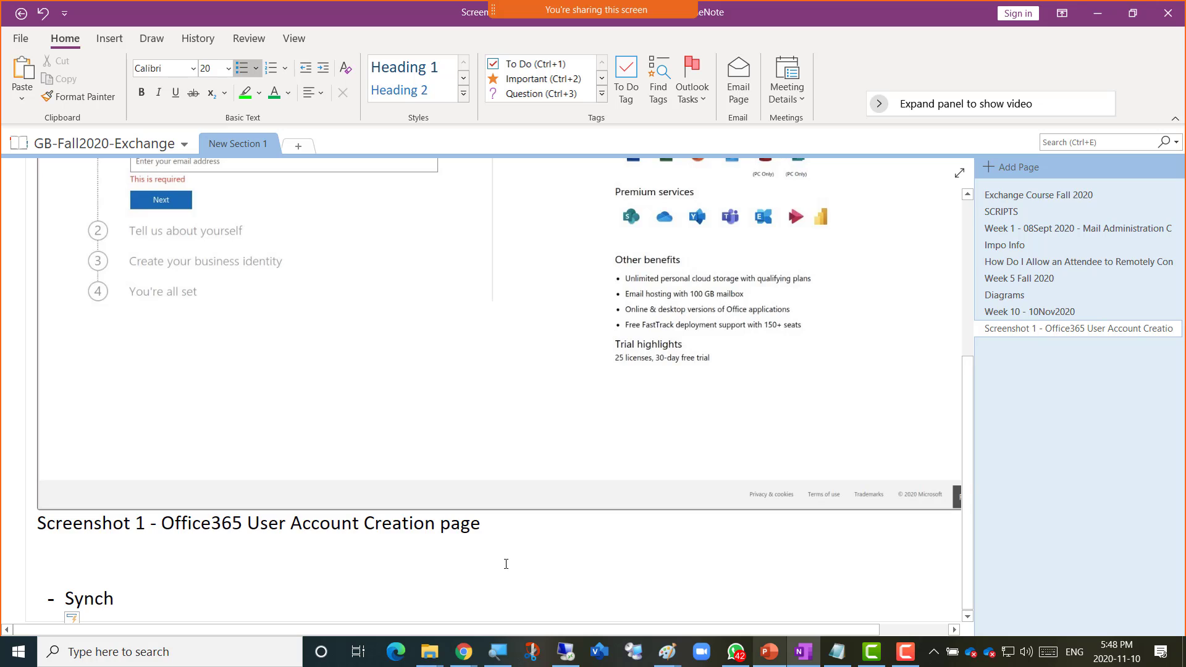
type("ronizing ")
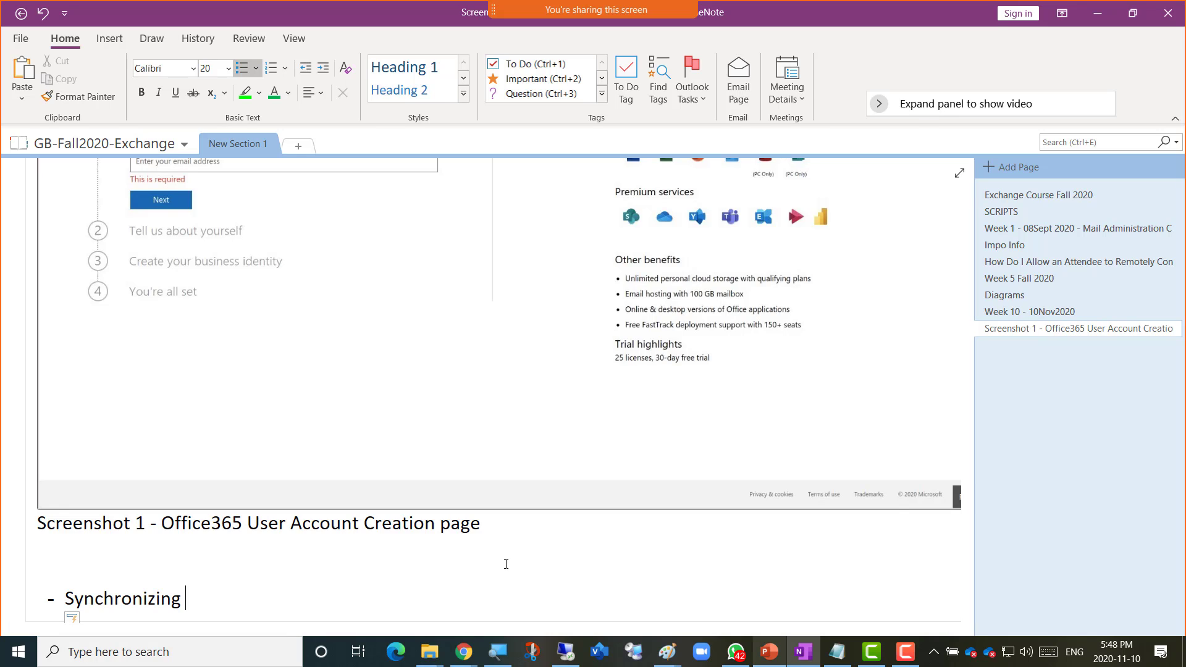
type("On-Prem Use")
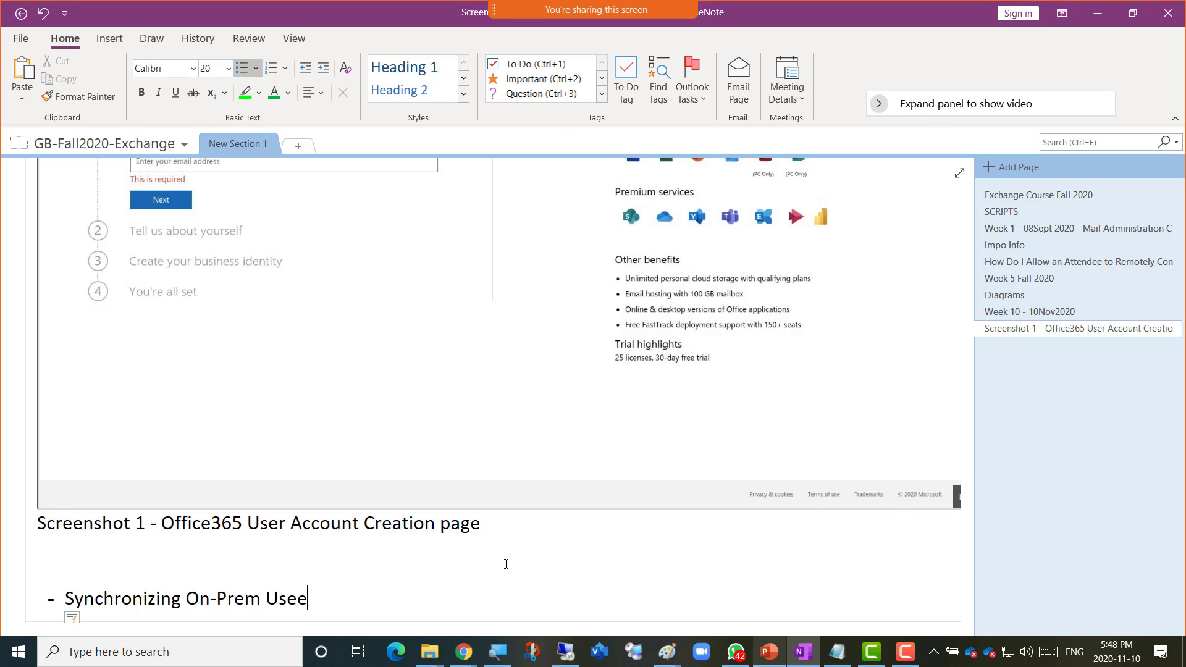
type("r")
- Continue the "Synchronizing" bullet with "On-Prem ActiveDirectory Users"
key("BackSpace")
key("BackSpace")
key("BackSpace")
key("BackSpace")
type("AD")
key("BackSpace")
type("ctiveDirectory Users")
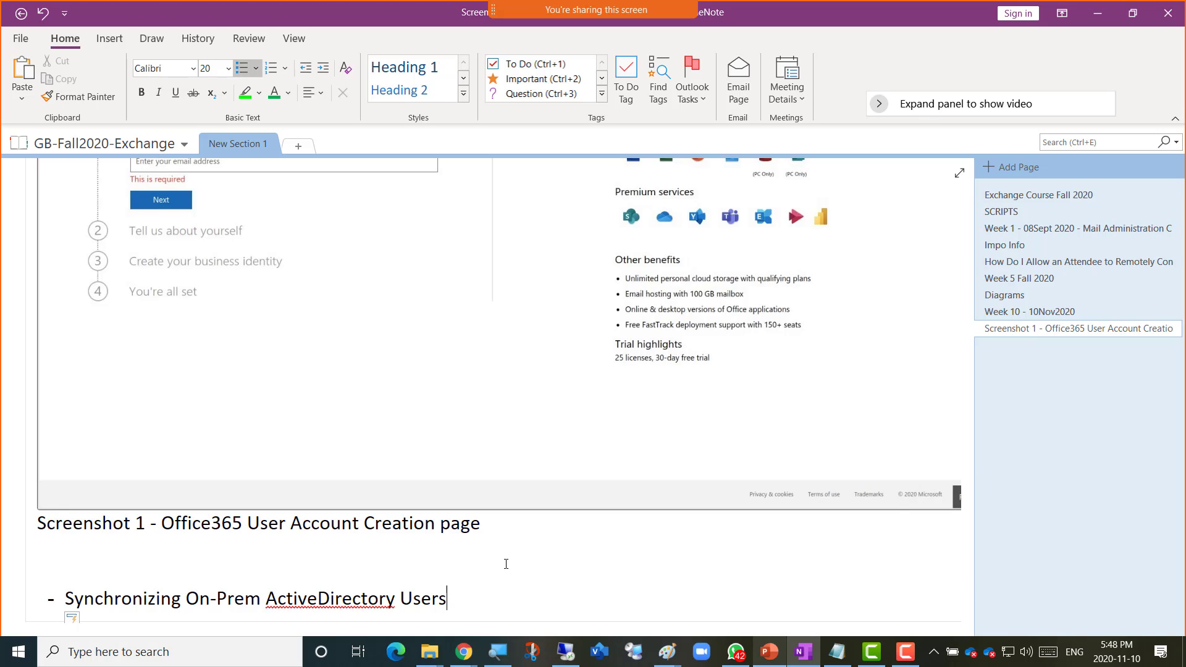
- Complete the synchronizing bullet with "to Office365 Azure ActiveDirectory -"
type("to Office365 Azure")
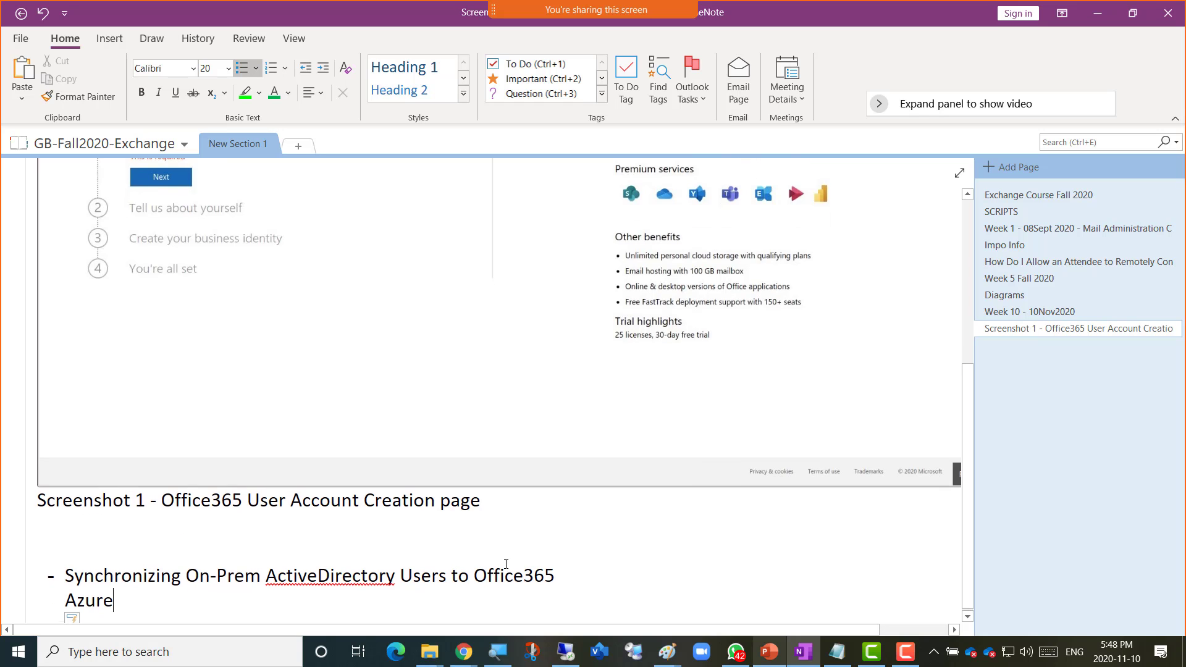
type(" ActiveDirectory")
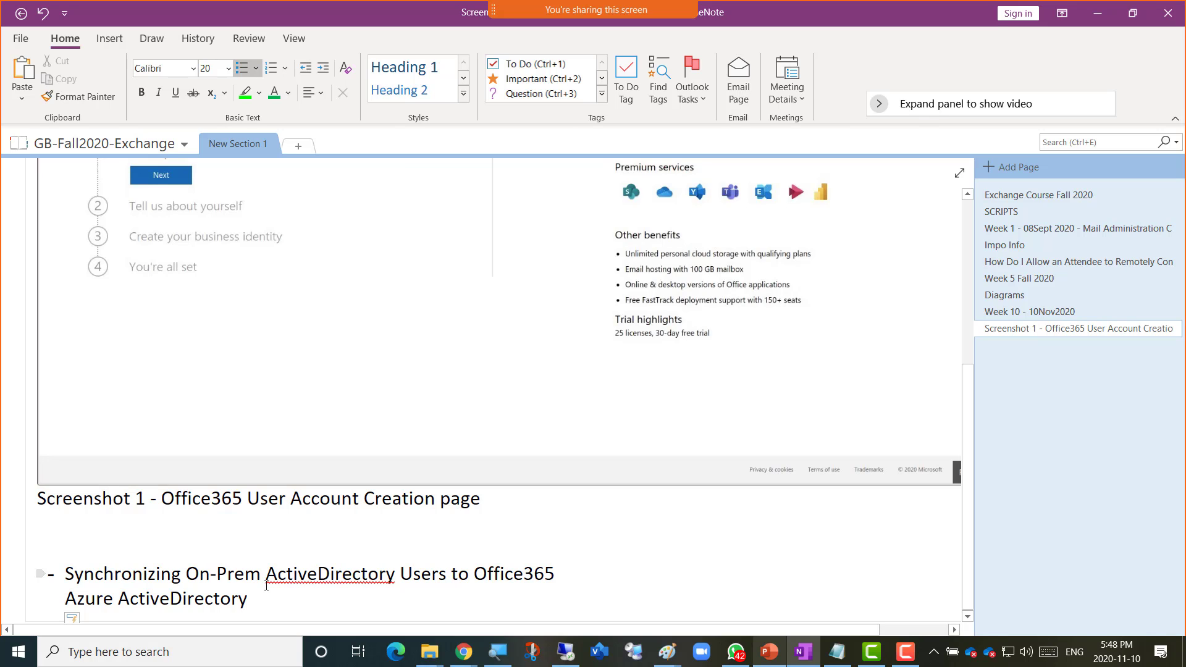
type("-")
- Add an indented sub-bullet reading "Lets start our VM inside our vmware workstation that has ActiveDirectory"
key("Return")
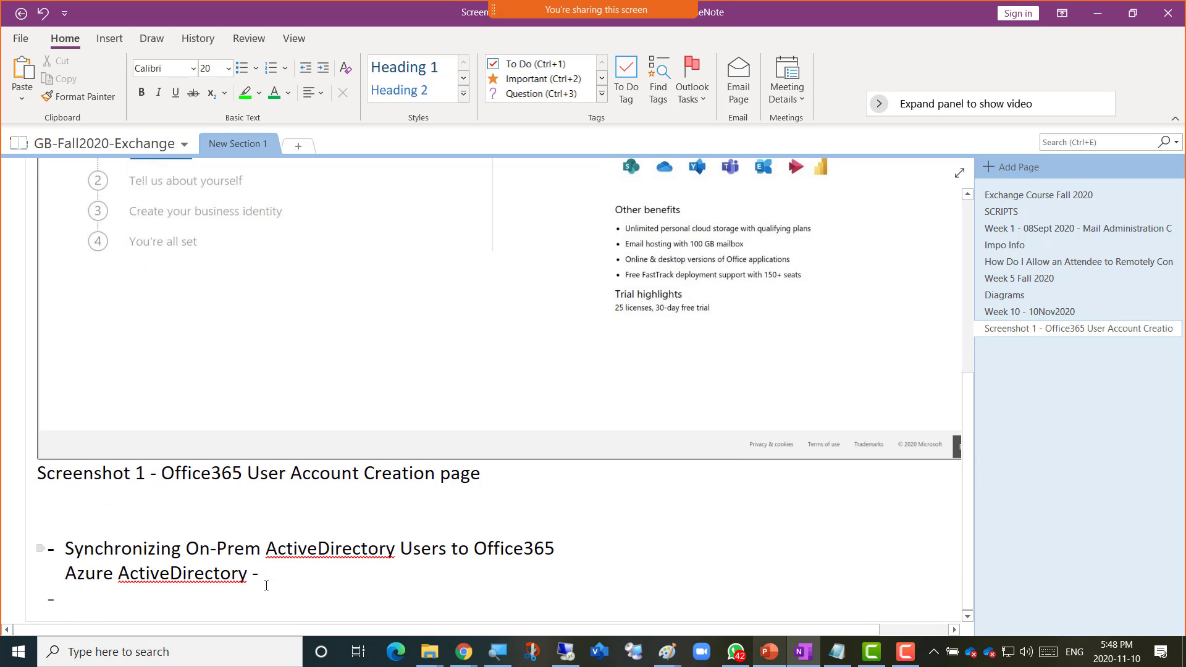
key("Tab")
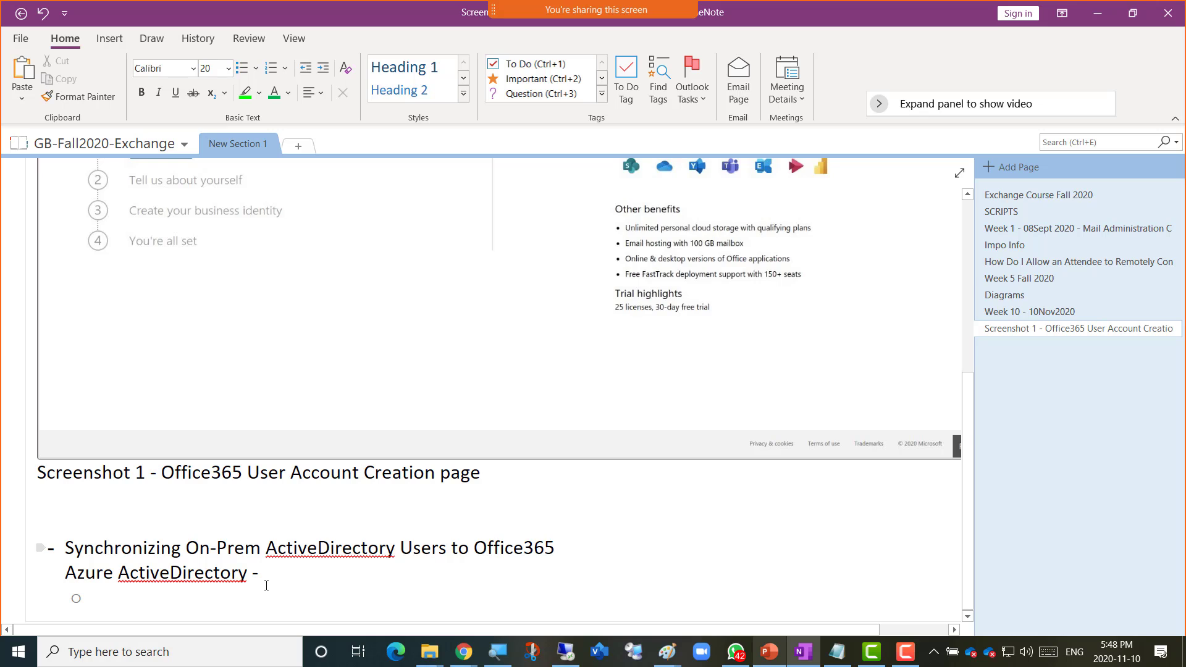
type("Lets start ")
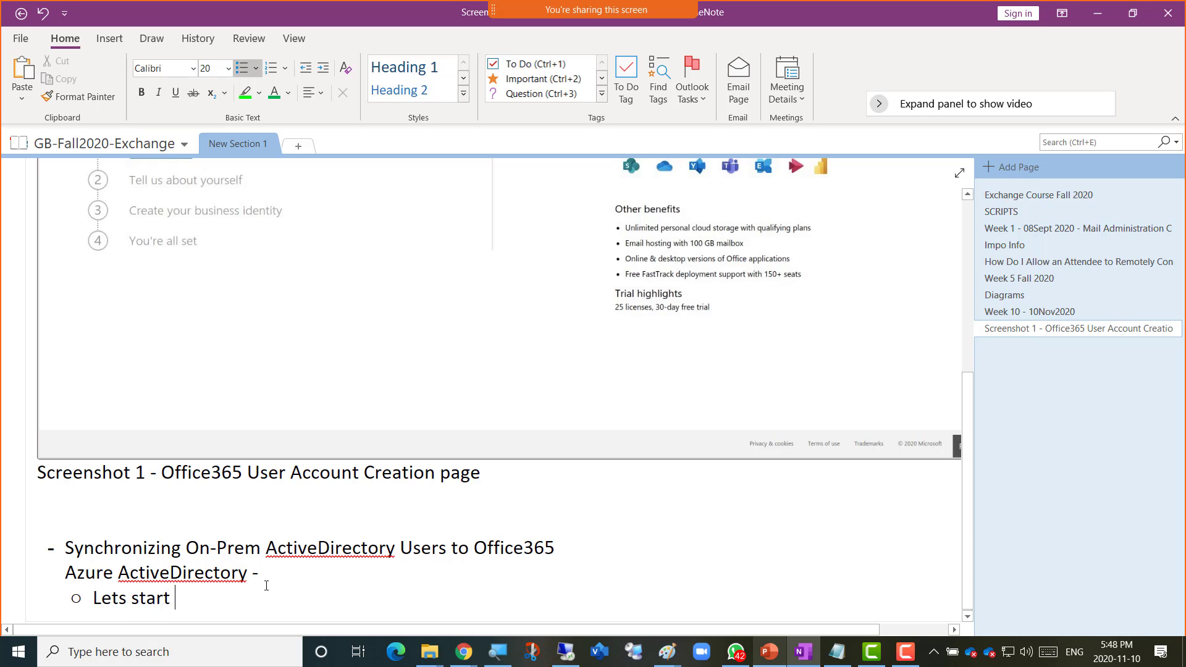
type("our ")
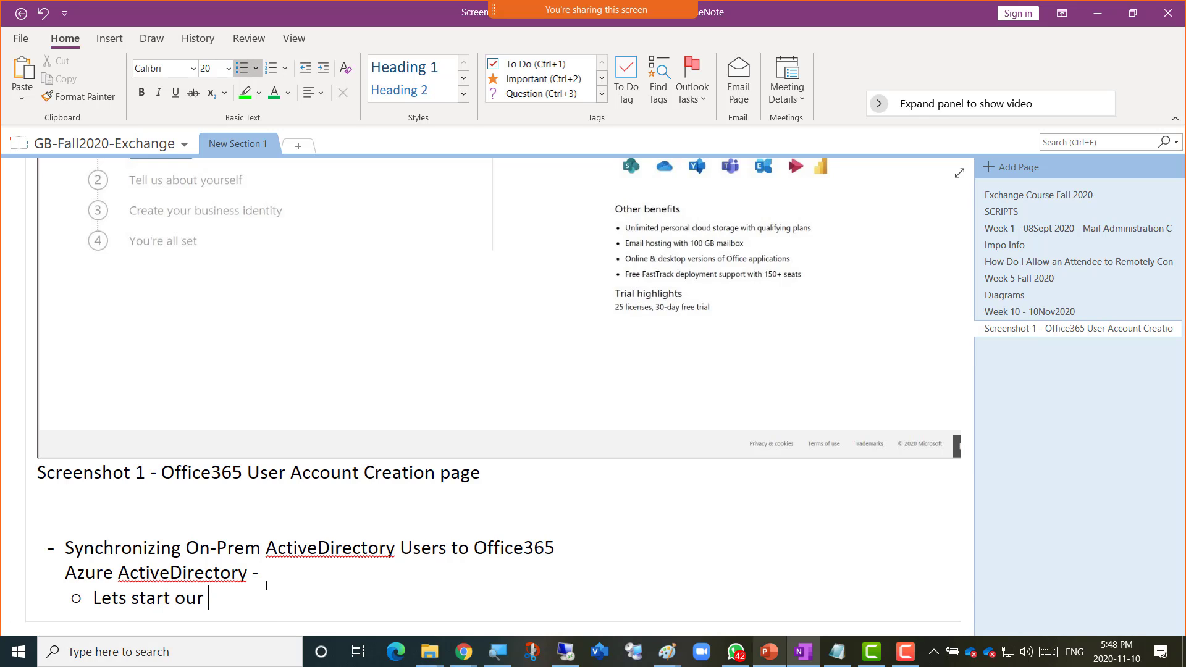
type("l")
key("BackSpace")
type("VM inside our vmware wo")
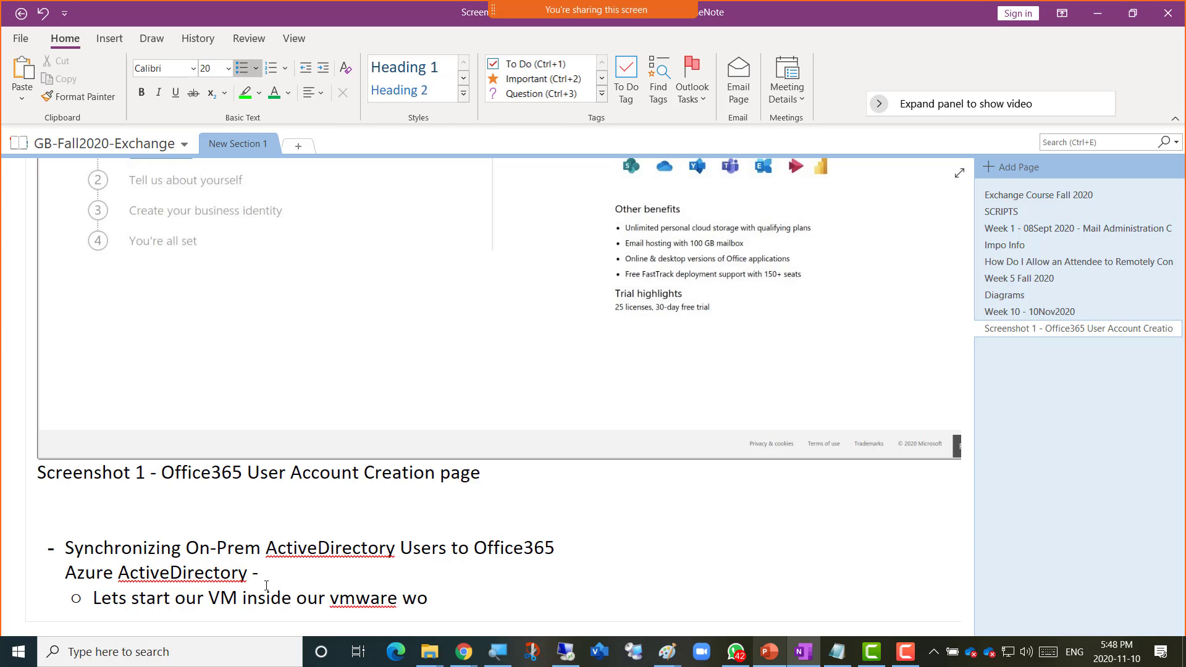
type("rkstation that has")
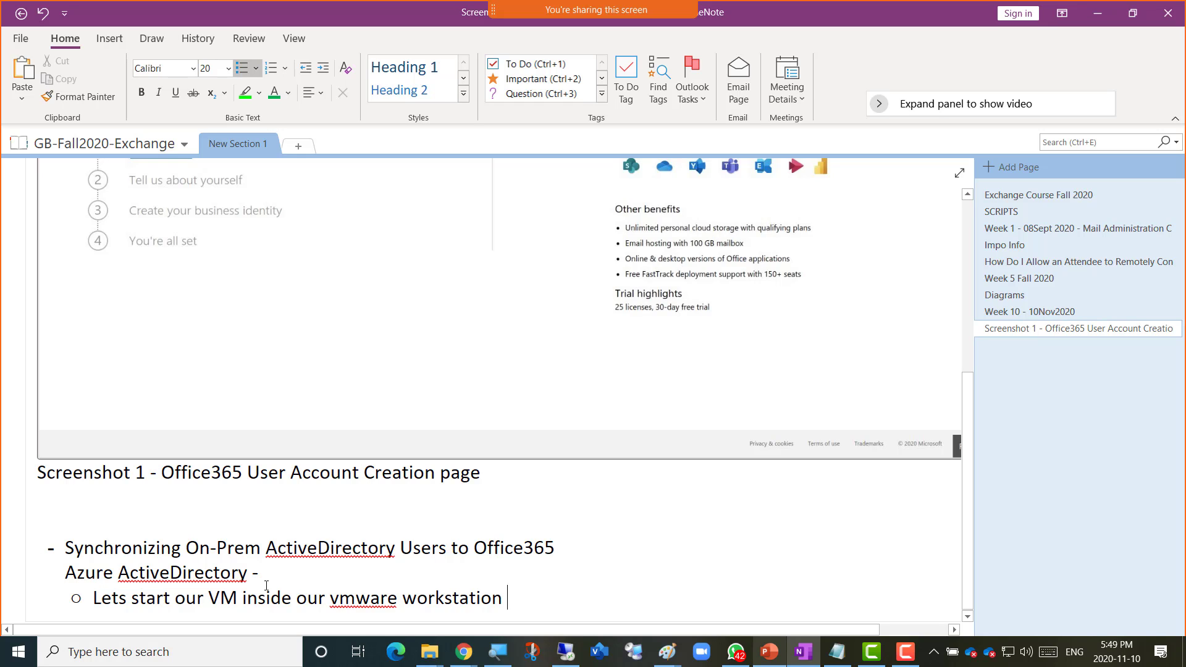
type(" Acti")
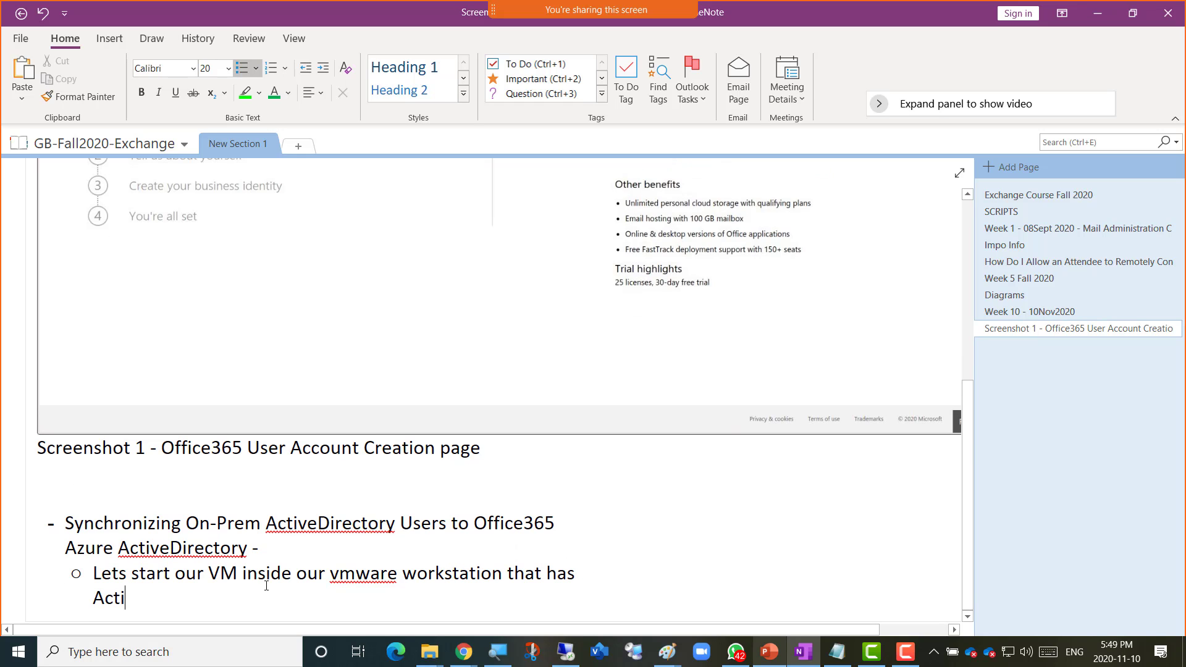
type("veDirectory")
- Insert the prefix "On-Premises :" at the start of the VM sub-bullet
key("Return")
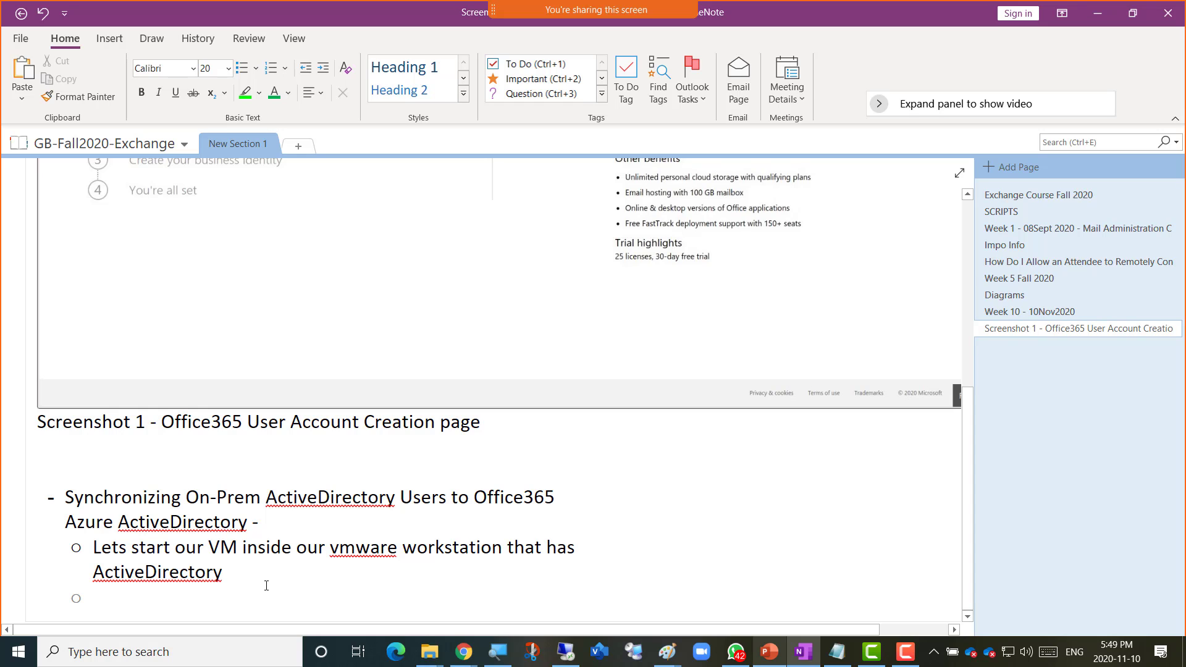
key("Up")
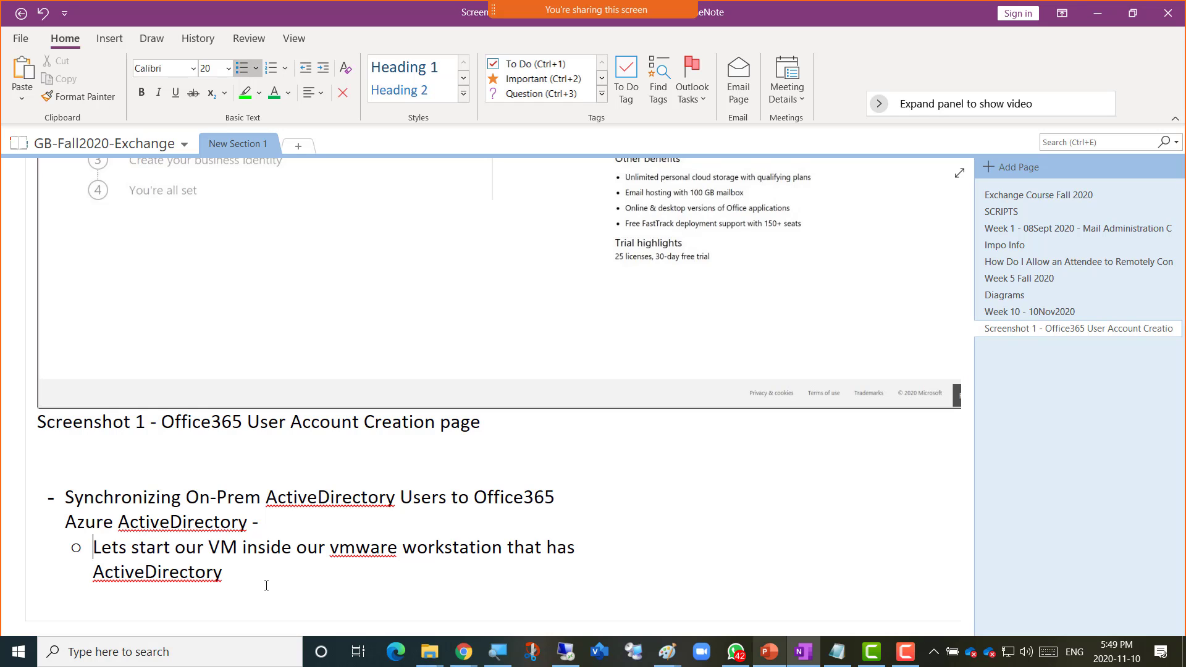
type("On-Premises")
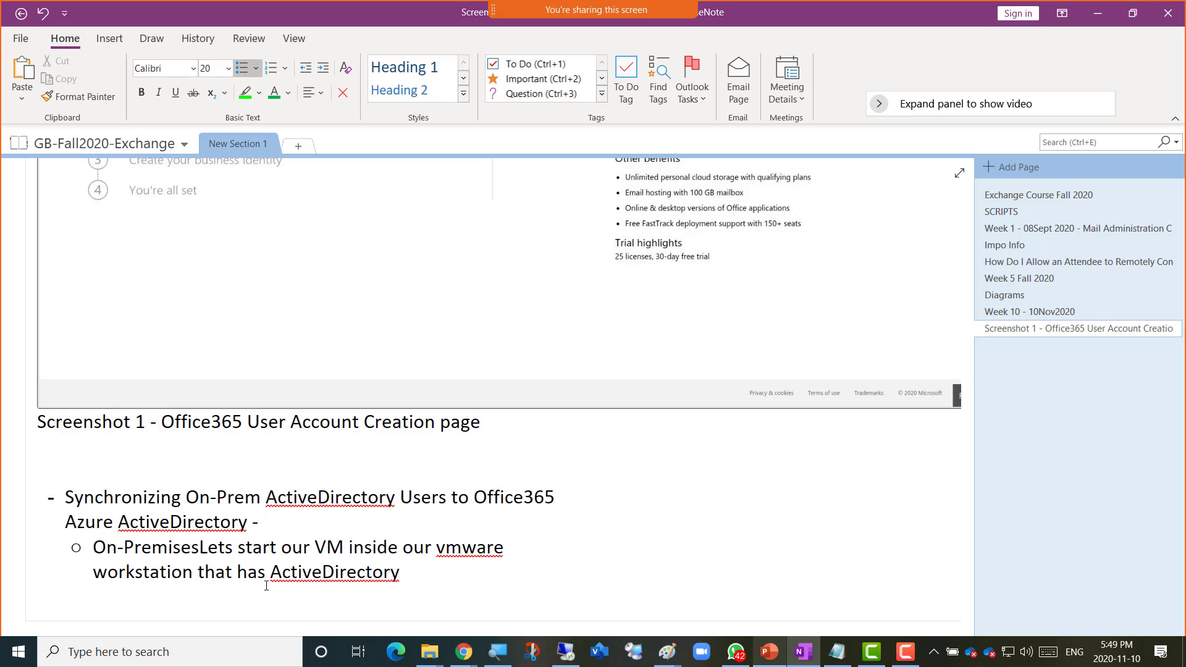
type(" :")
key("End")
- Append the sentence "Make sure we have internet connection" to the end of the On-Premises sub-bullet
key("Return")
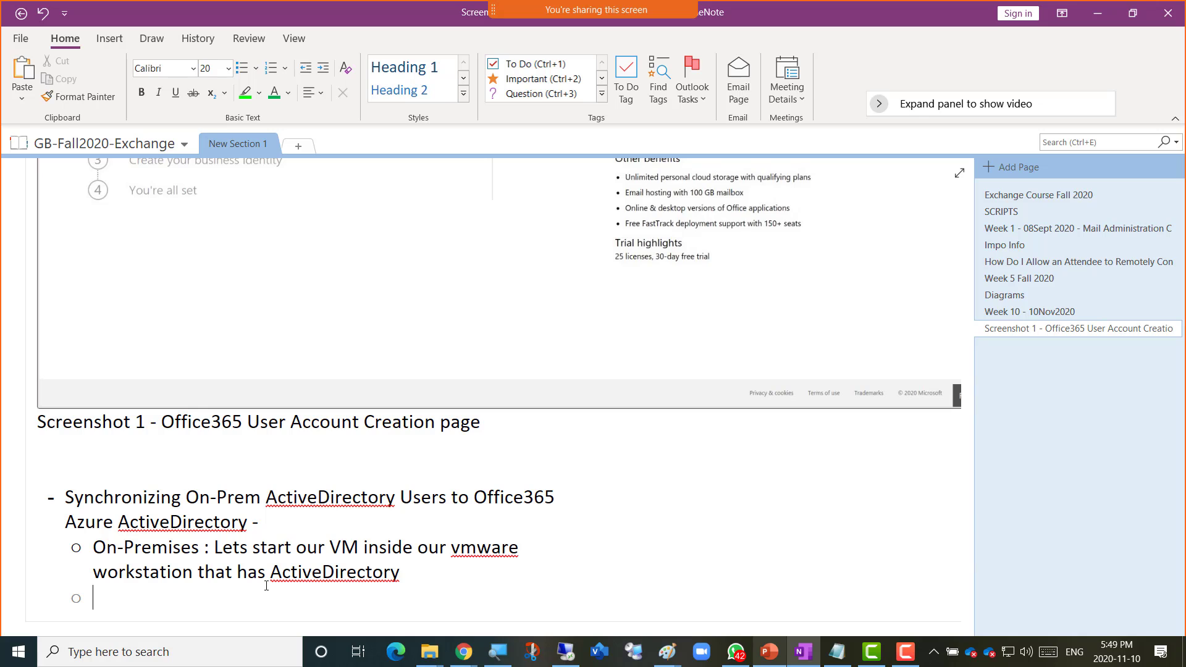
key("BackSpace")
key("BackSpace")
type("Make sure w")
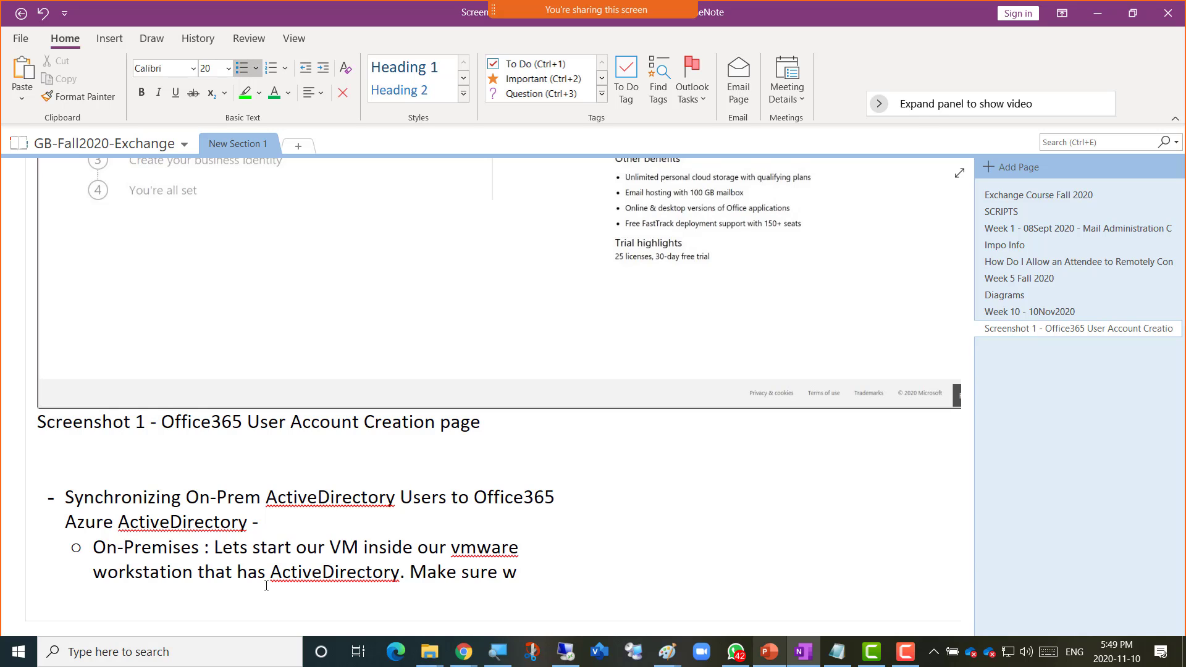
type("e have internet ")
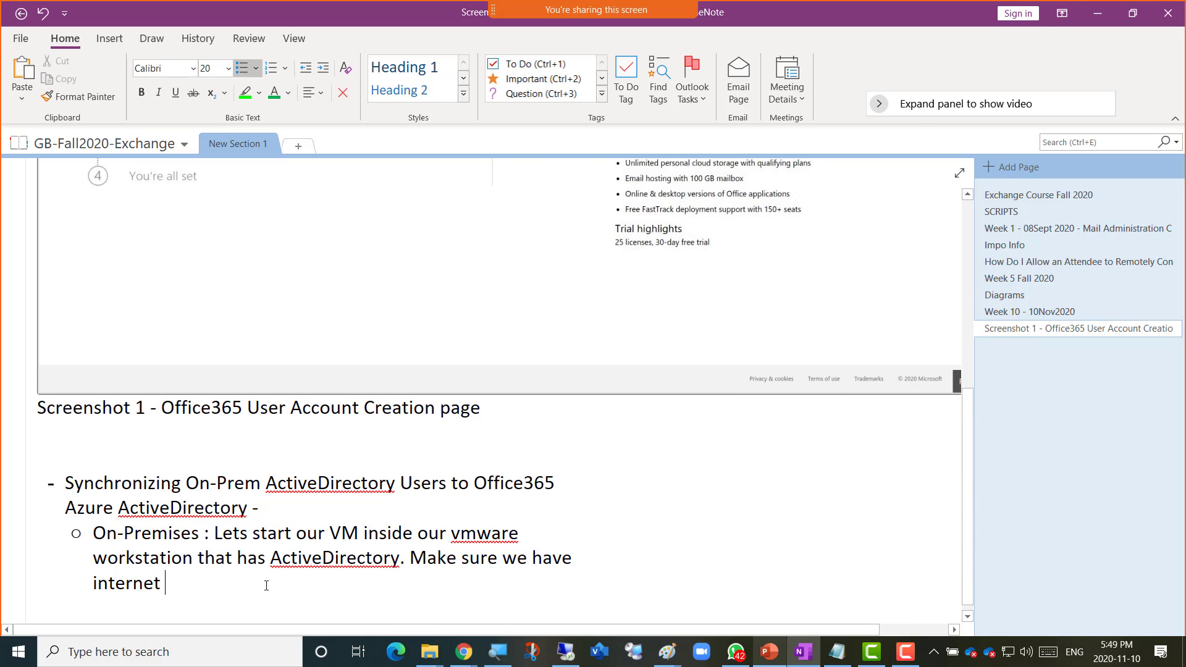
type("connection")
- Add a second sub-bullet reading "On Office365 : lets create a user account and give Global Admin Priviliges"
key("Return")
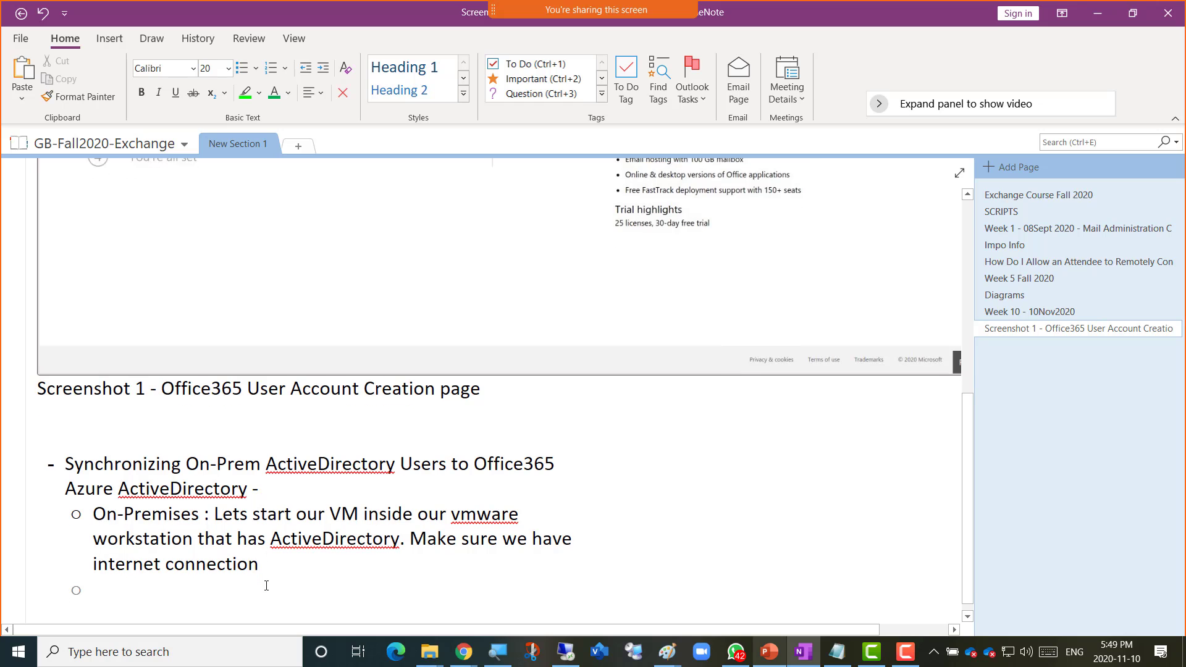
type("On")
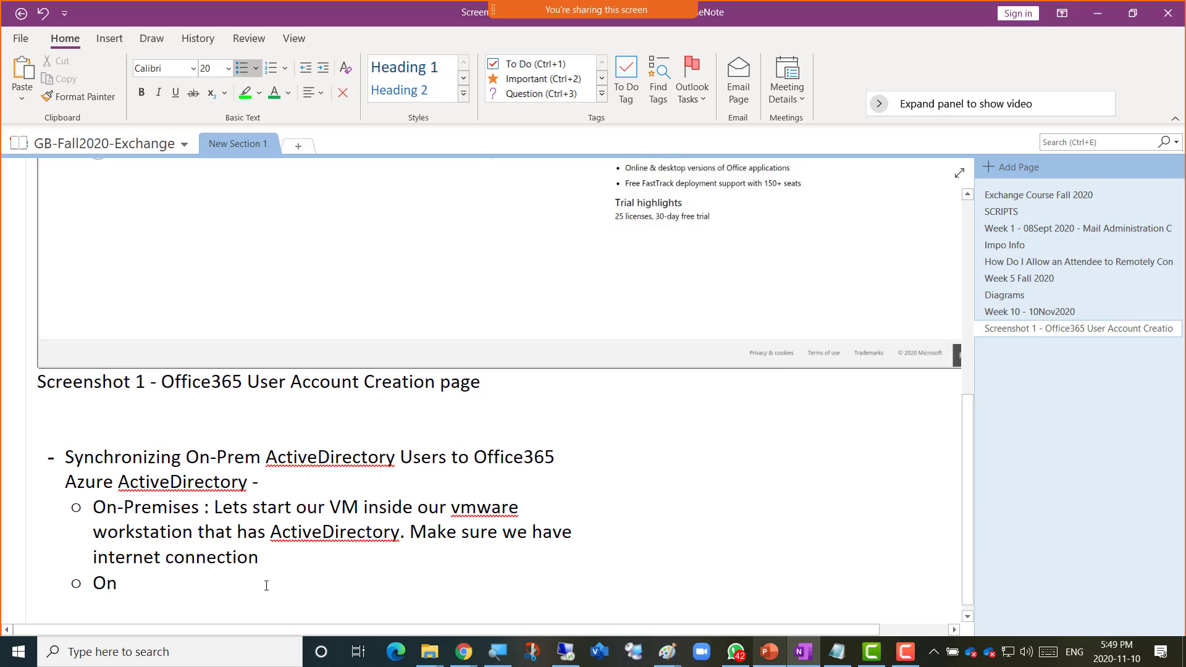
type(" Office365 : le")
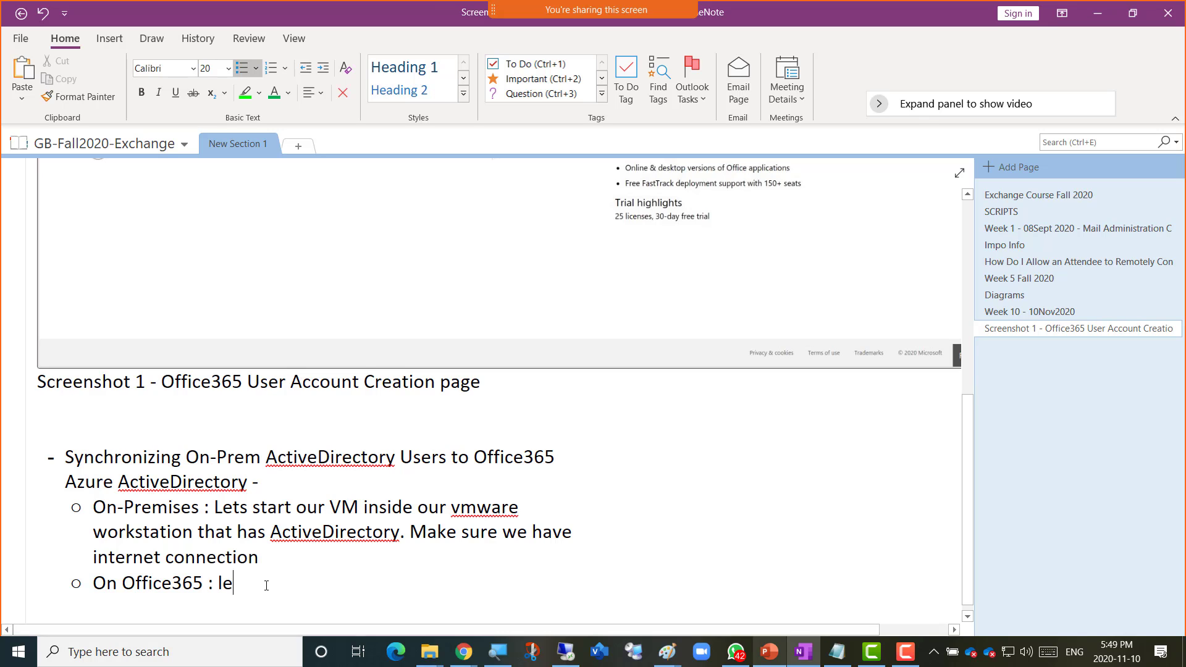
type("ts create ano")
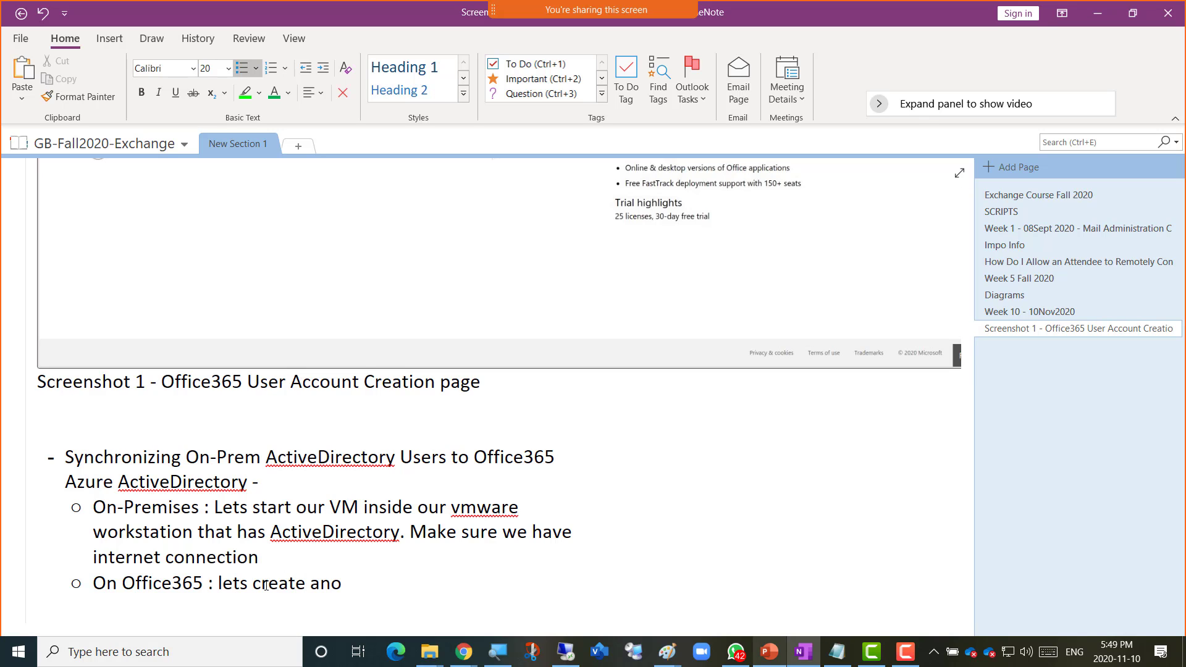
key("BackSpace")
key("BackSpace")
type("user account and")
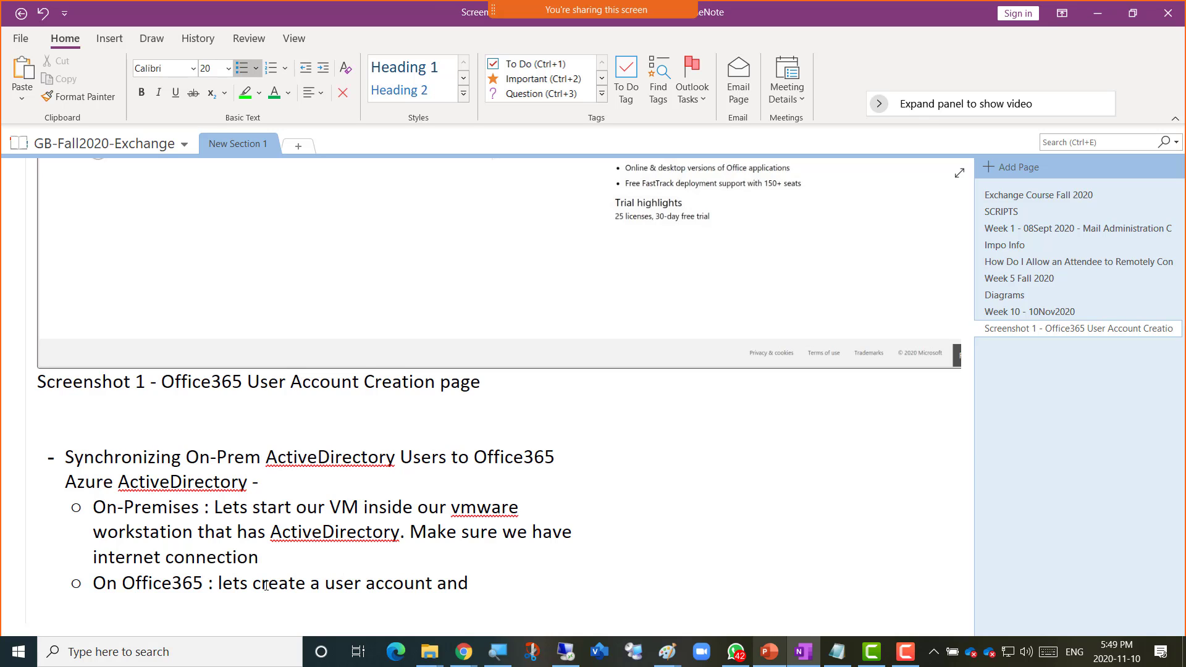
type(" give Global Admi")
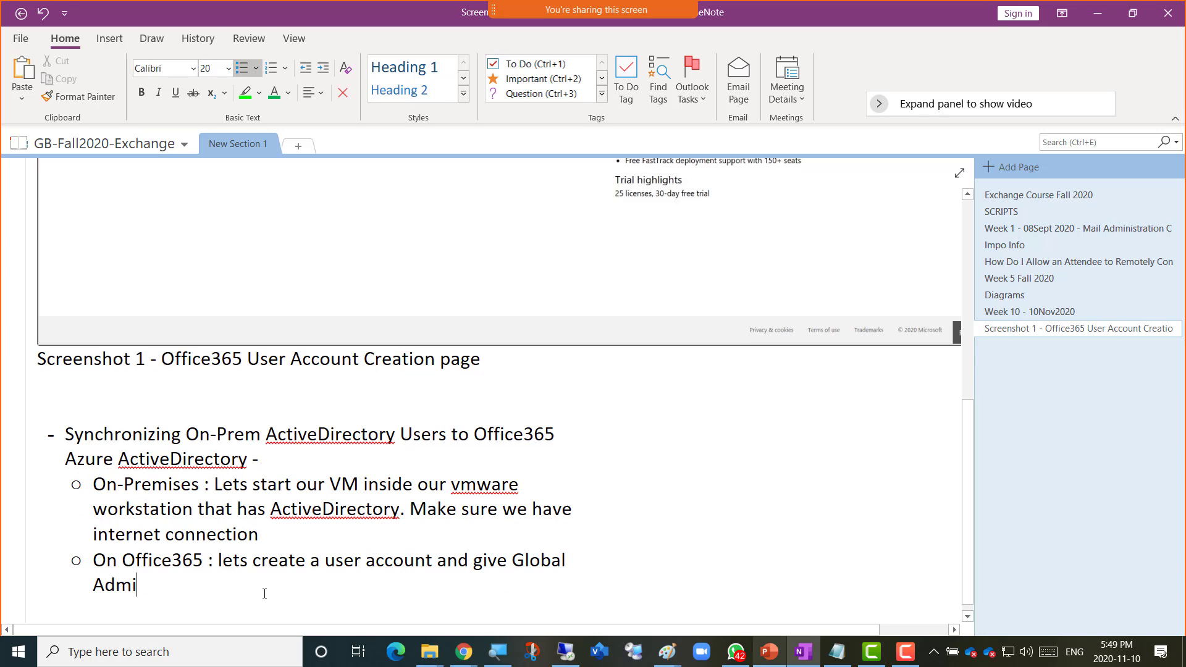
type("n Privi")
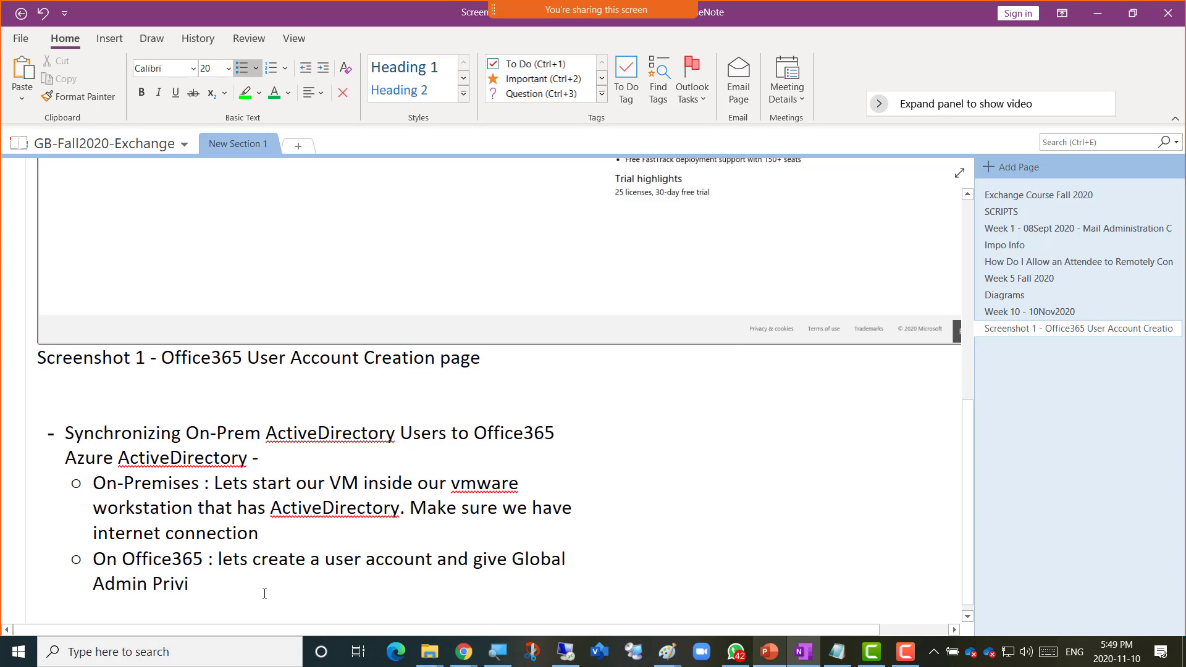
type("liges")
- Switch to the Office365 cloud diagram in Paint and add the text "GlobalAdmin" in orange just below the cloud
mouse_move(677, 642)
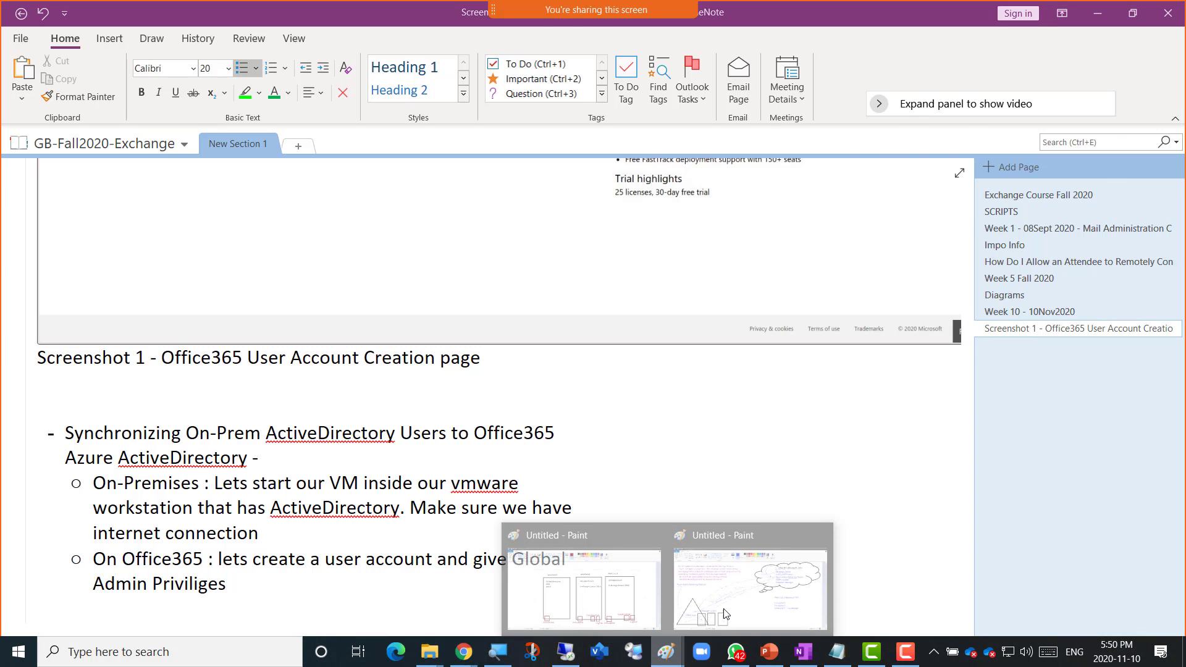
left_click(724, 608)
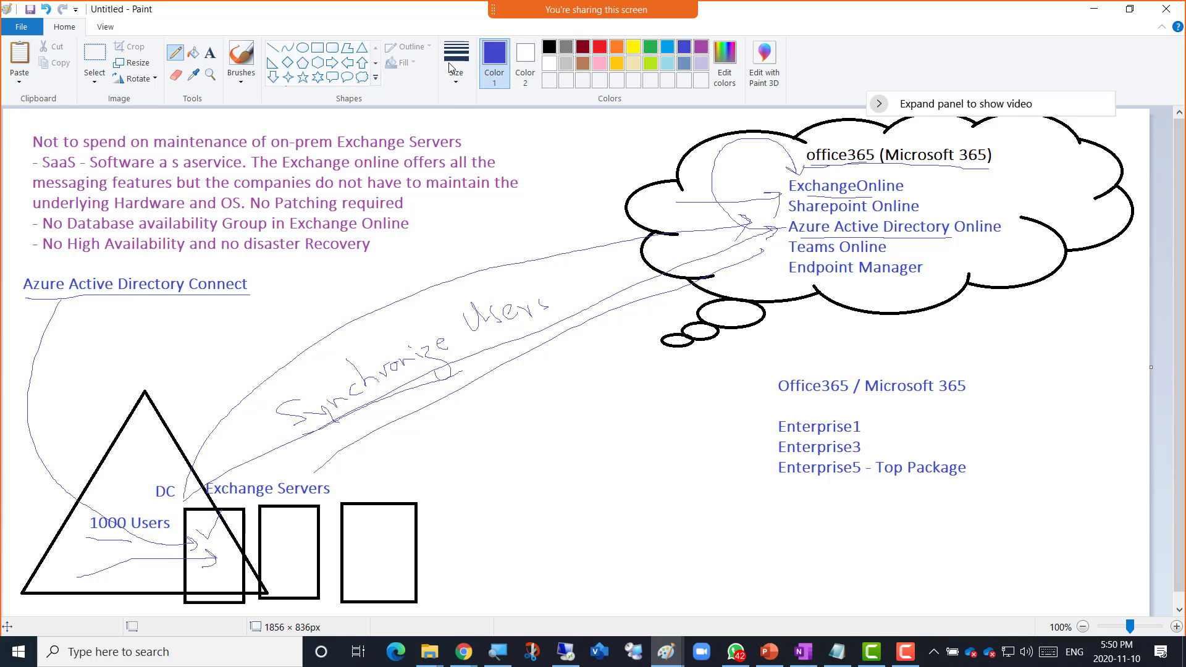
left_click(210, 53)
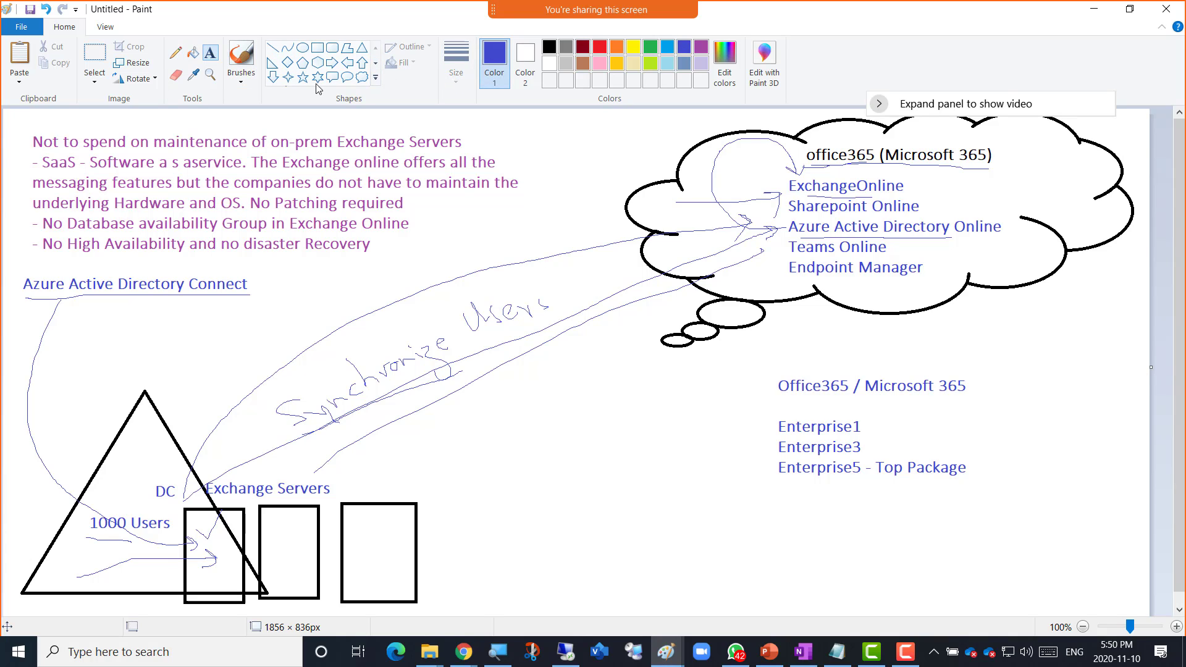
left_click(978, 303)
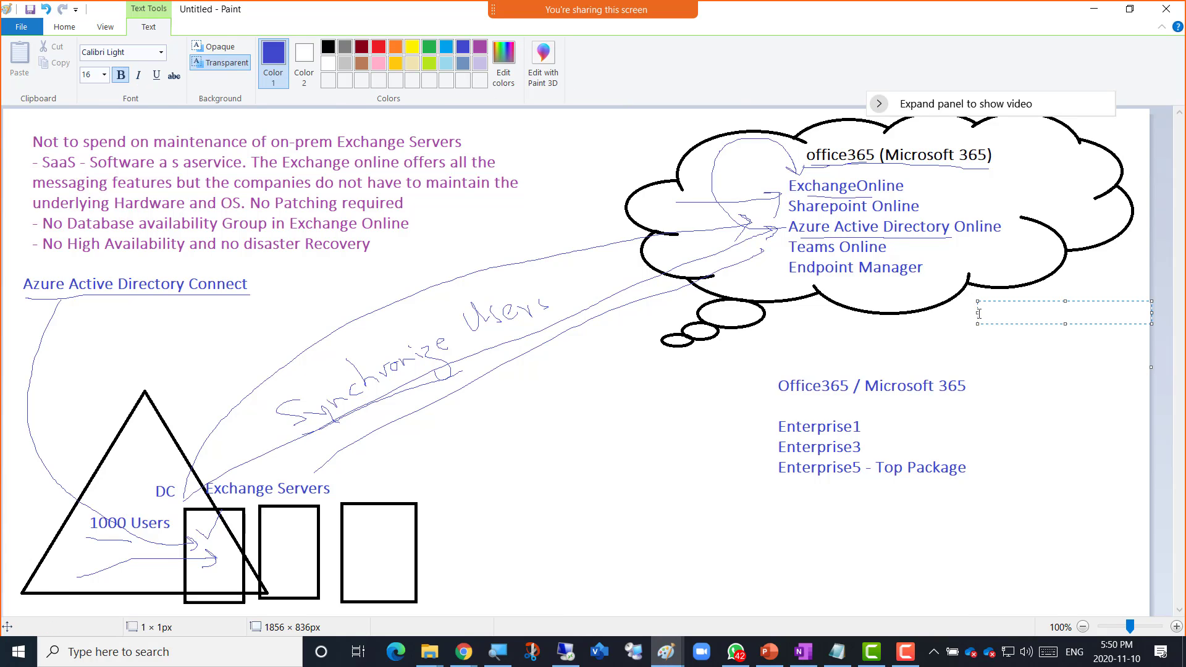
type("GlobalAdmin")
double_click(978, 313)
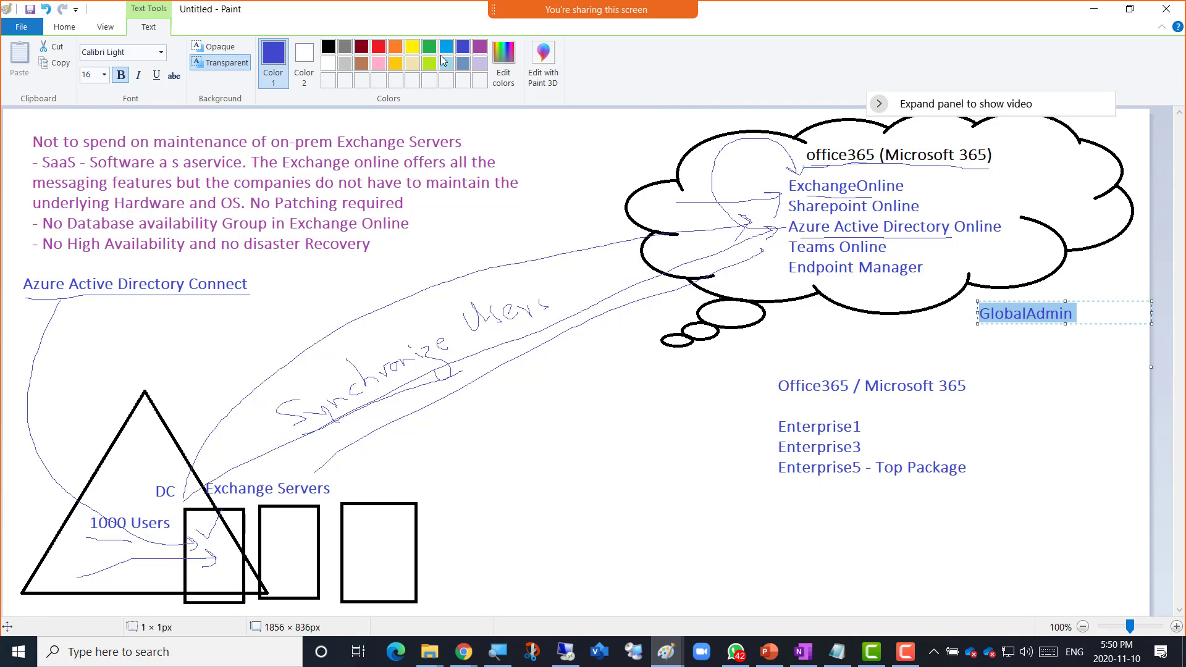
left_click(394, 50)
- Extend the orange note to read "GlobalAdmin user account will help us sync on-prem users to office365 AD"
left_click(1094, 315)
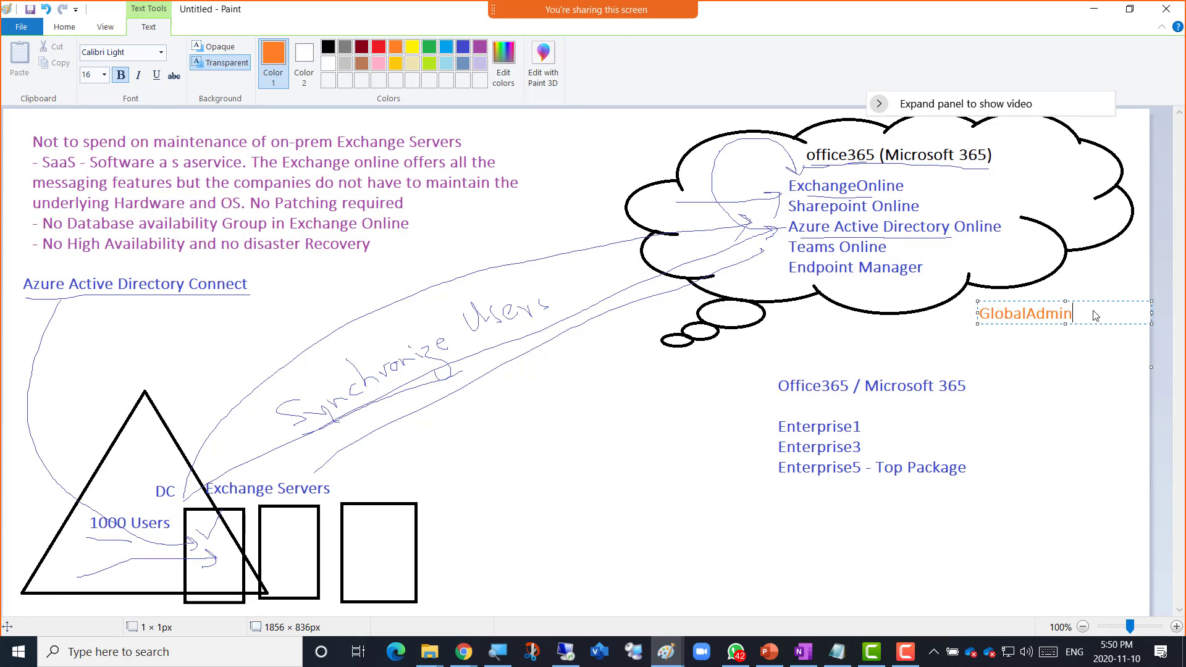
type("user account wi")
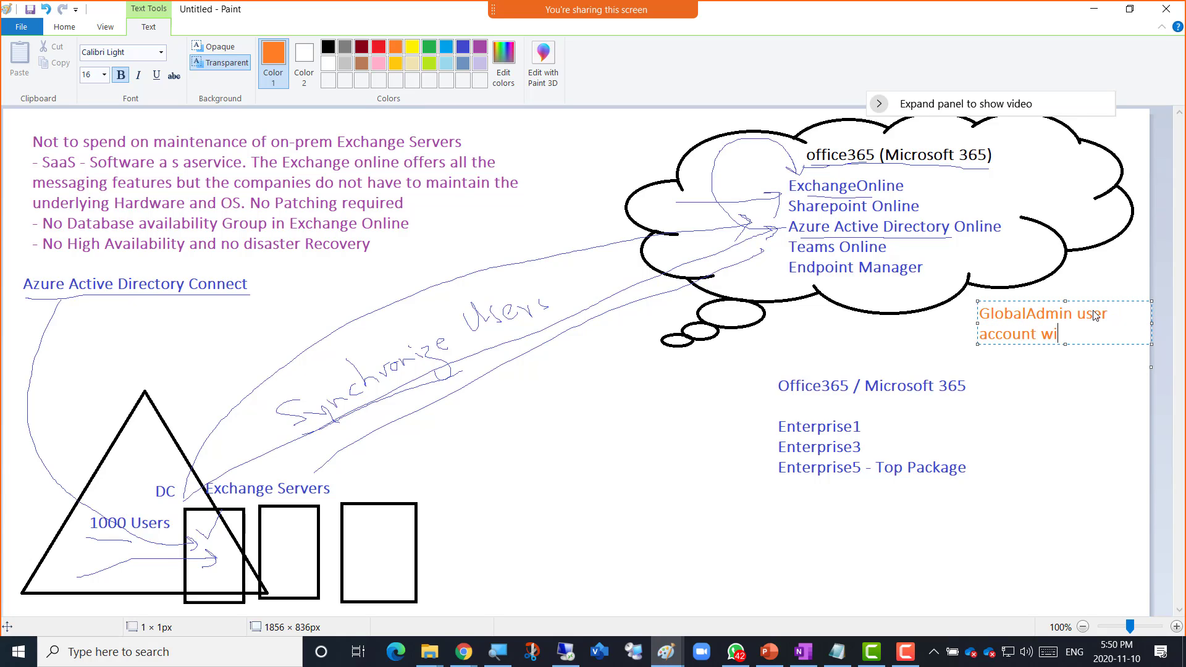
type("ll help us sync")
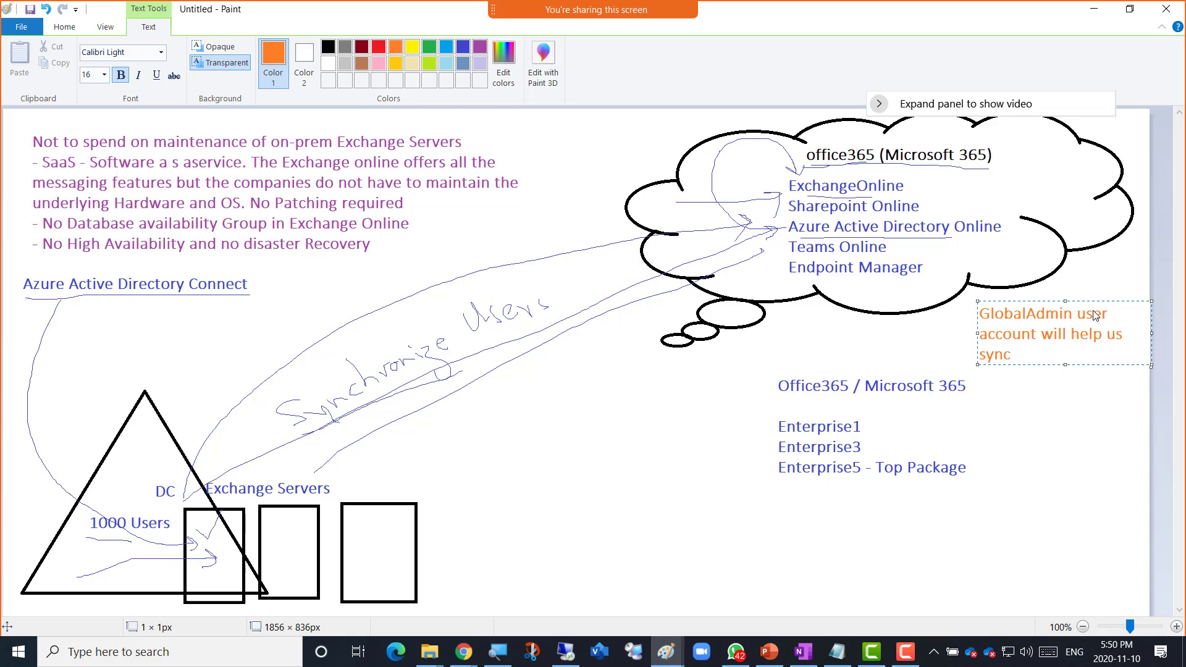
type(" on-prem users to az")
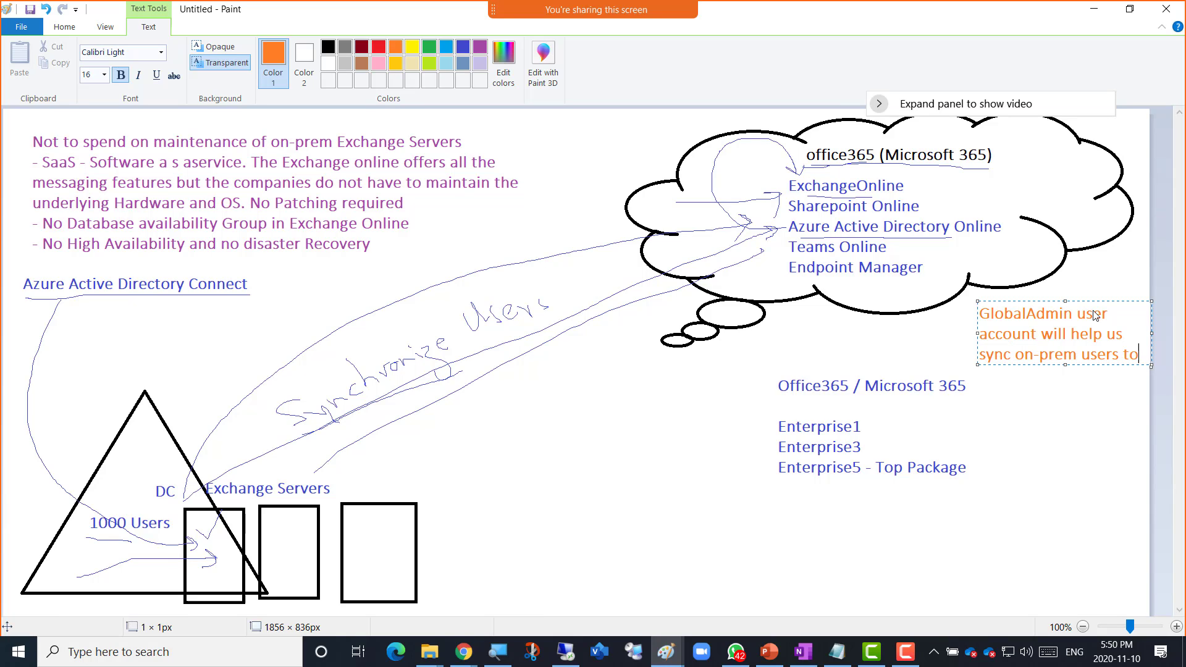
key("BackSpace")
key("BackSpace")
type("office365 AD")
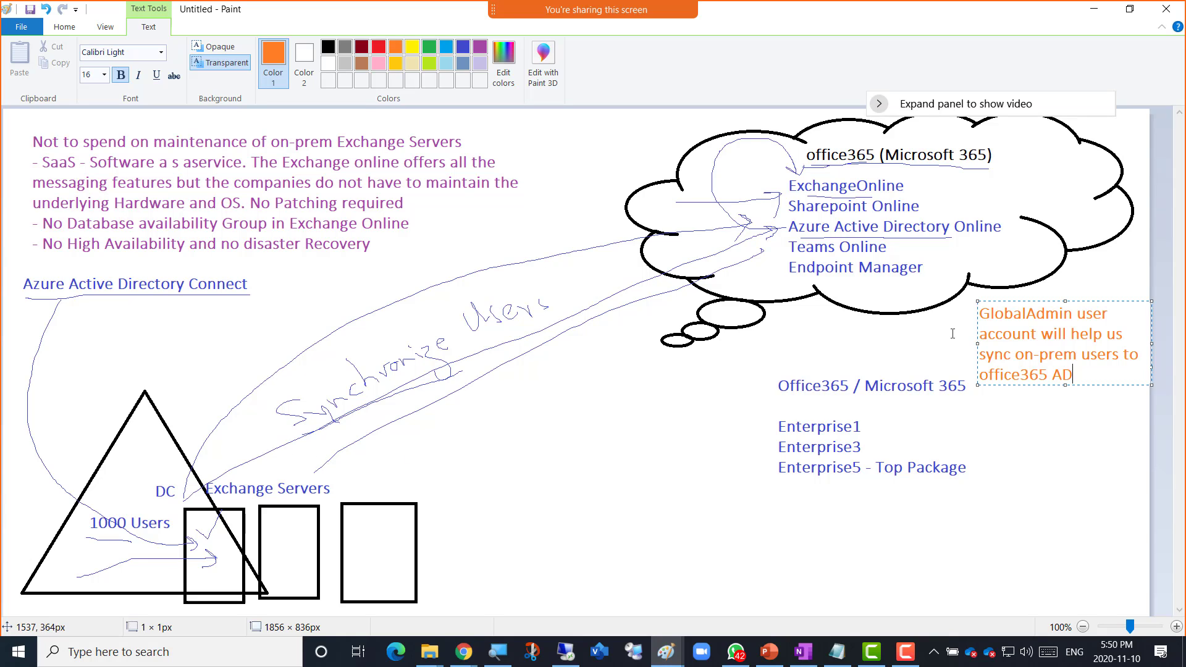
- Back in OneNote, add a nested bullet under the Office365 sub-bullet reading "Lets download the AADC (Azure Ad Conect) utility"
key("alt+Tab")
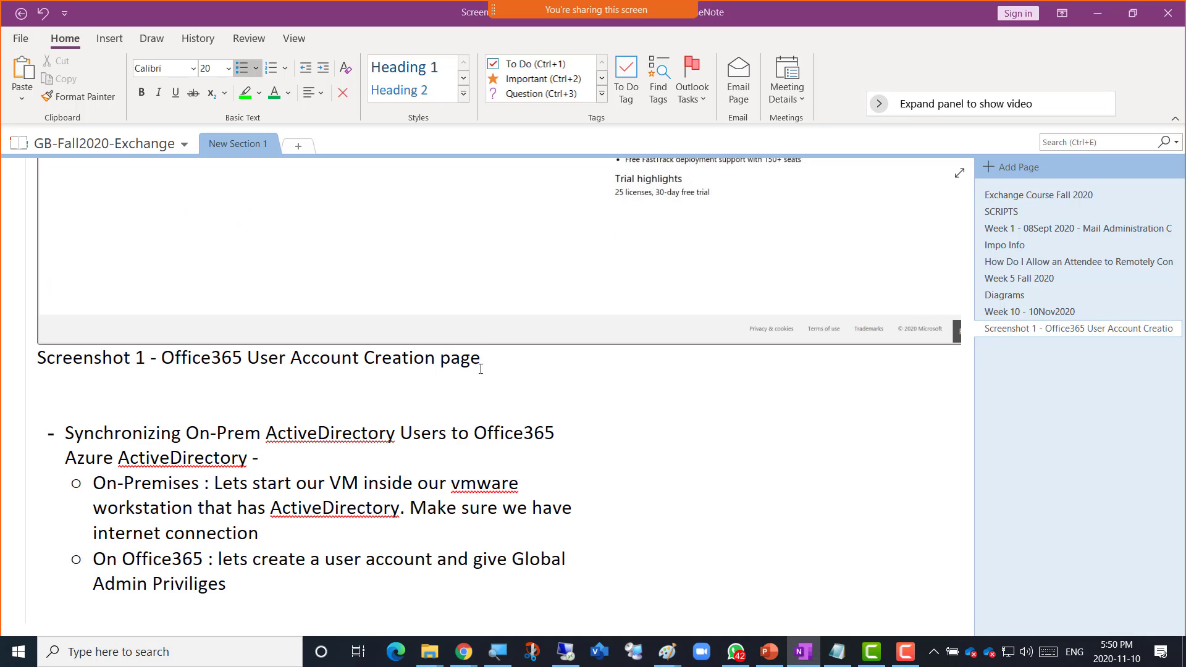
left_click(271, 584)
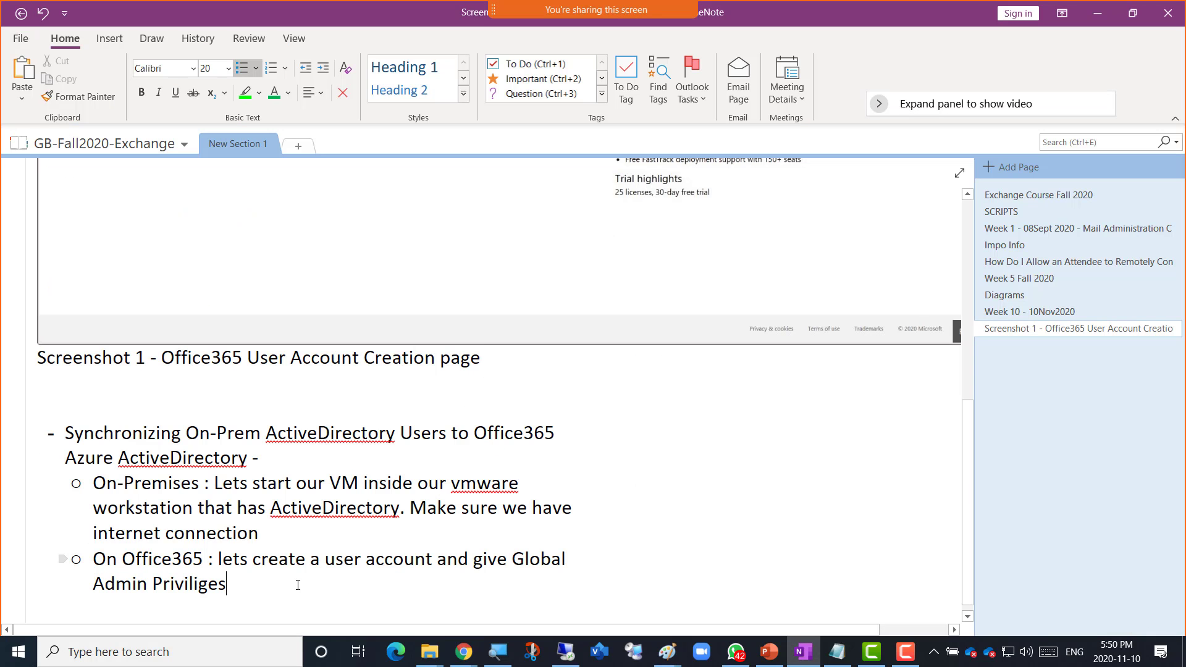
key("Return")
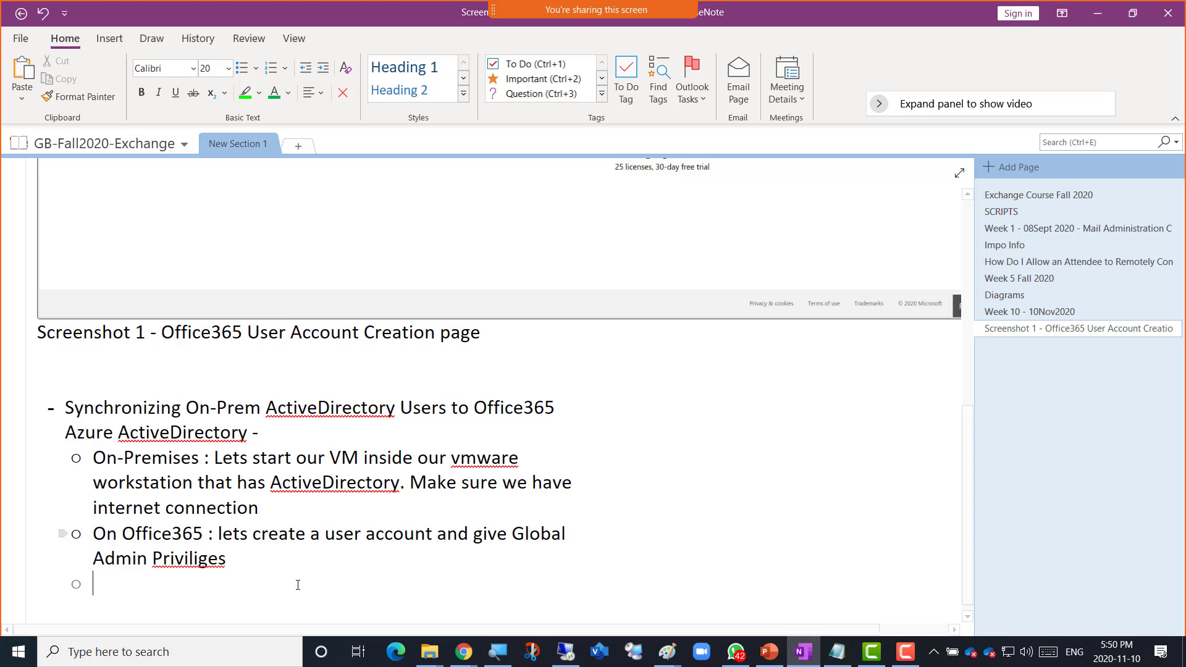
key("Tab")
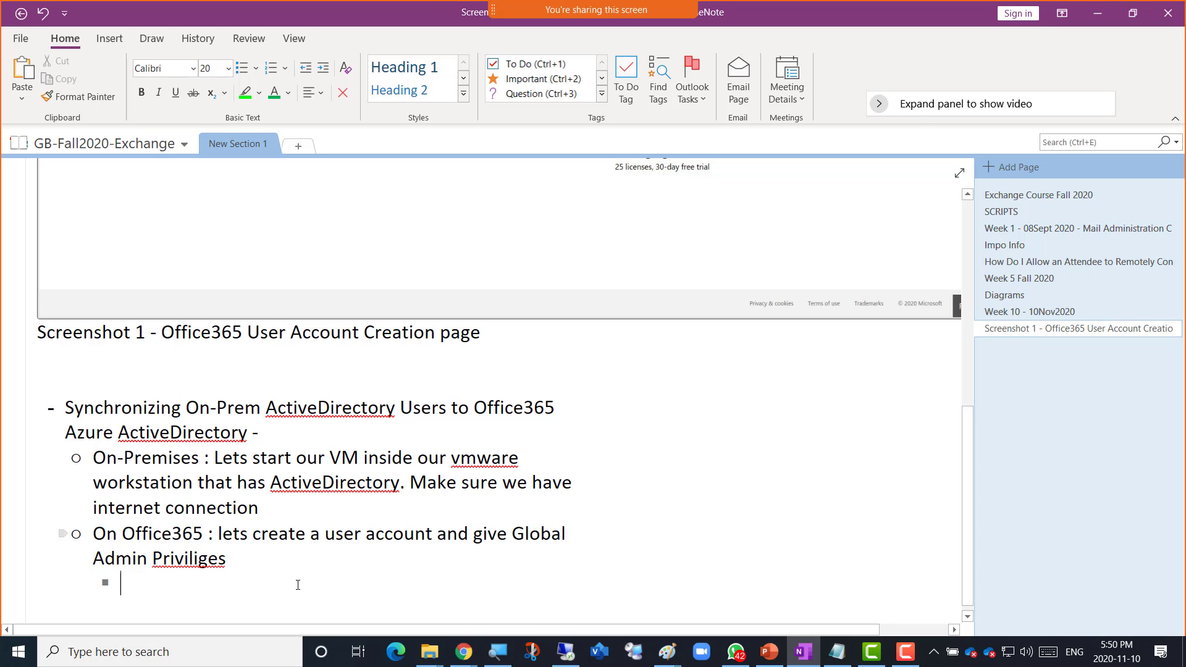
type("Lets down")
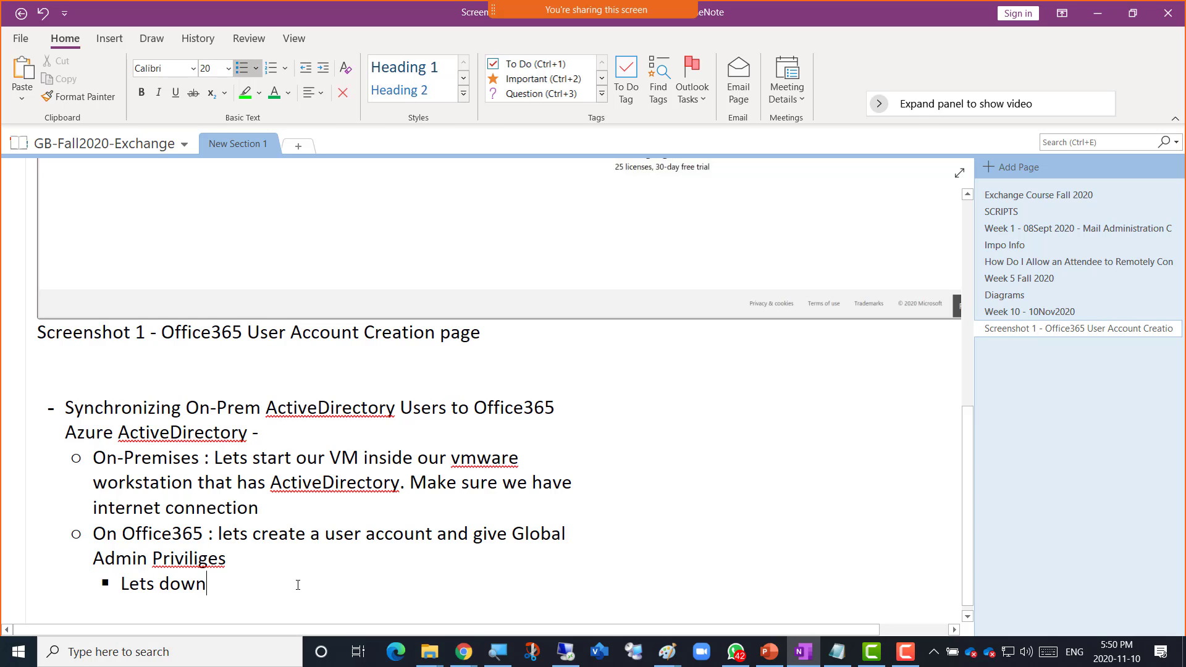
type("load the AADC (A")
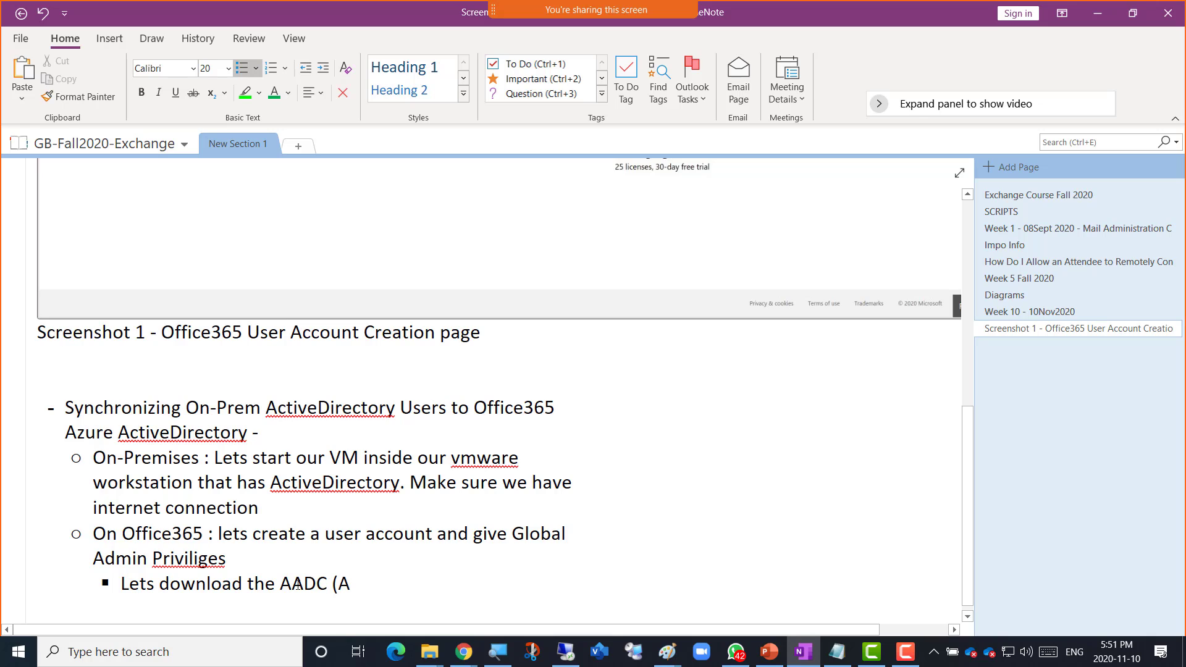
type("zure Ad")
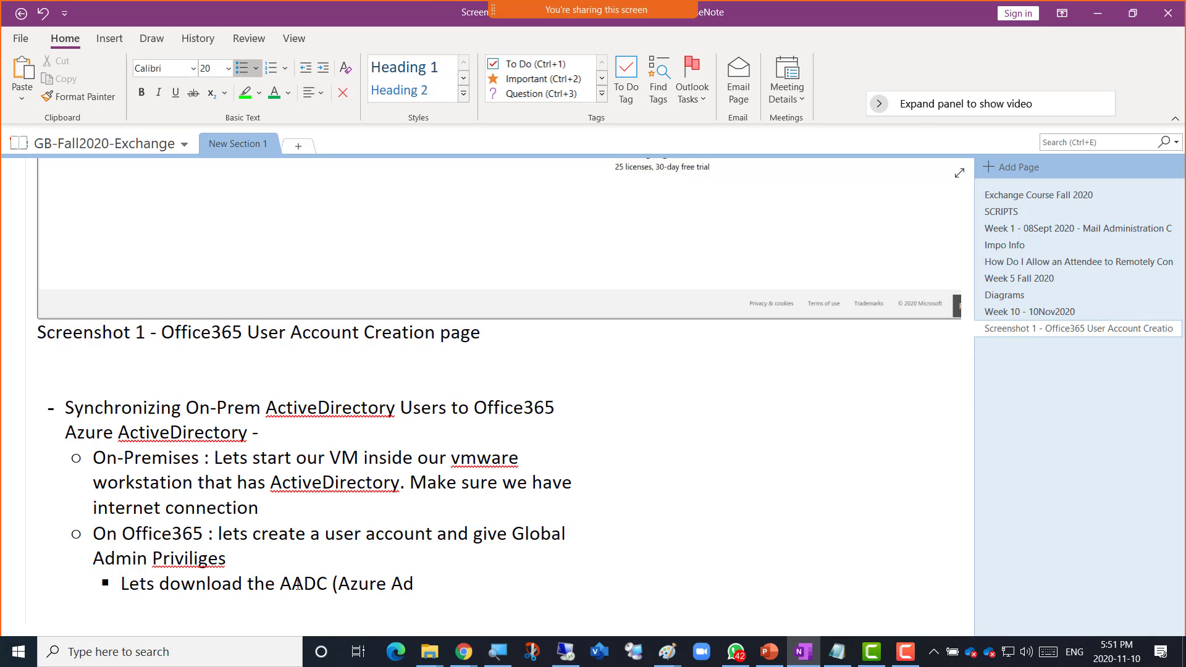
type(" Conect) utlity")
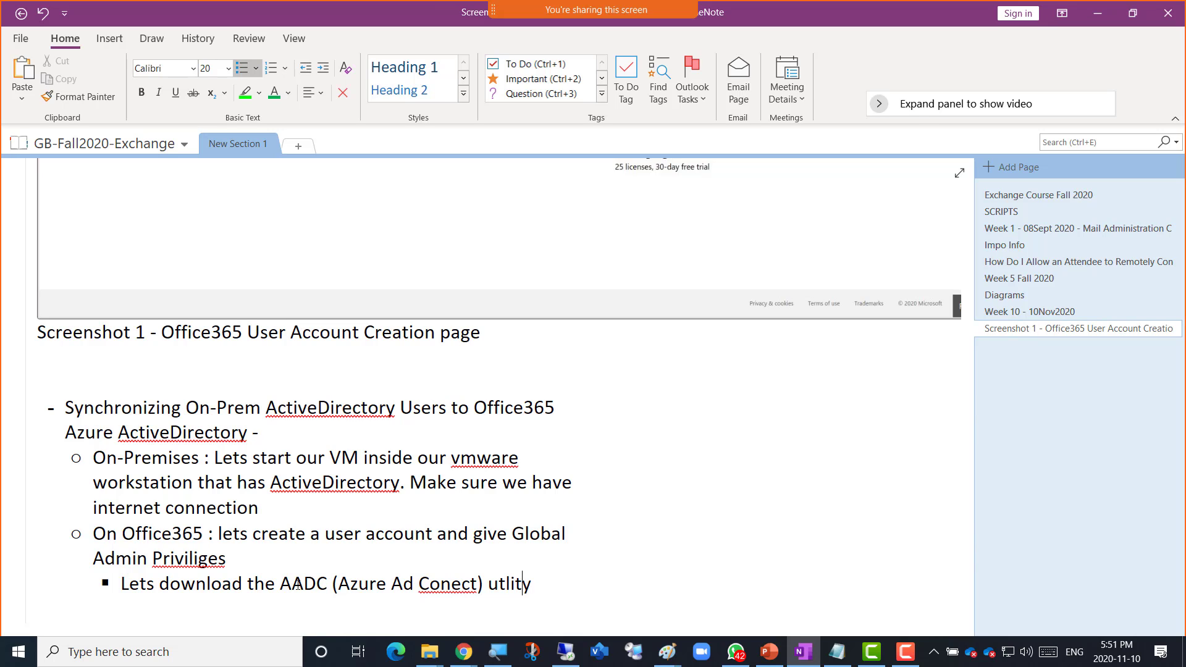
key("BackSpace")
key("BackSpace")
key("BackSpace")
key("BackSpace")
type("ility and copy")
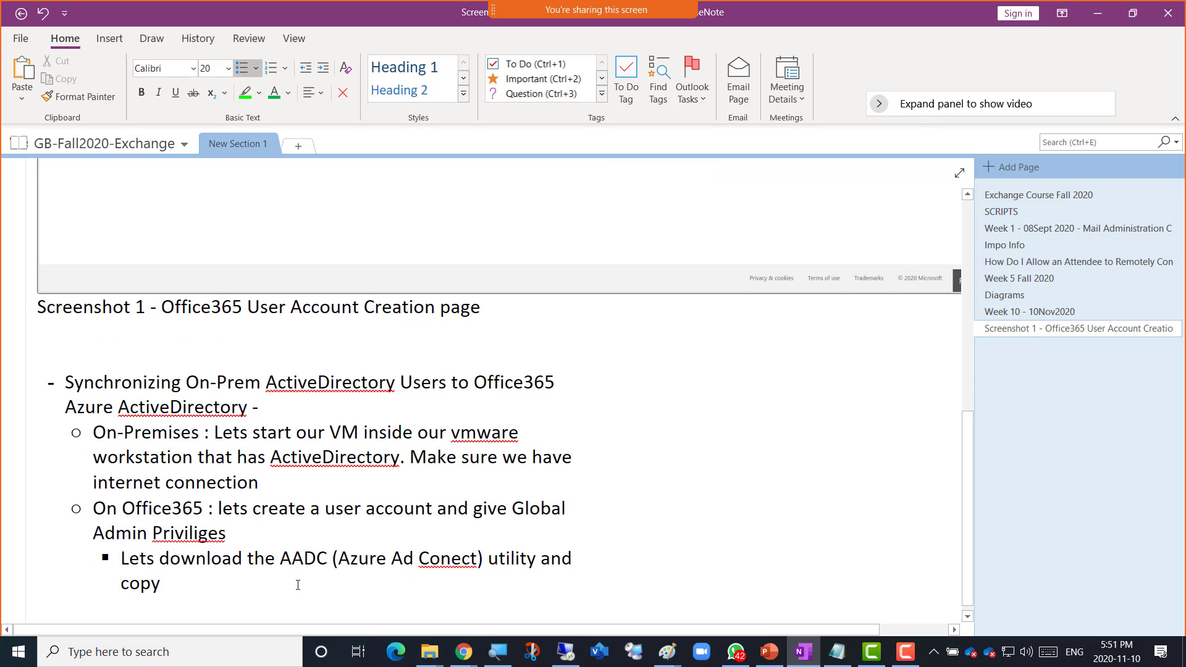
type(" it to our DOmain ")
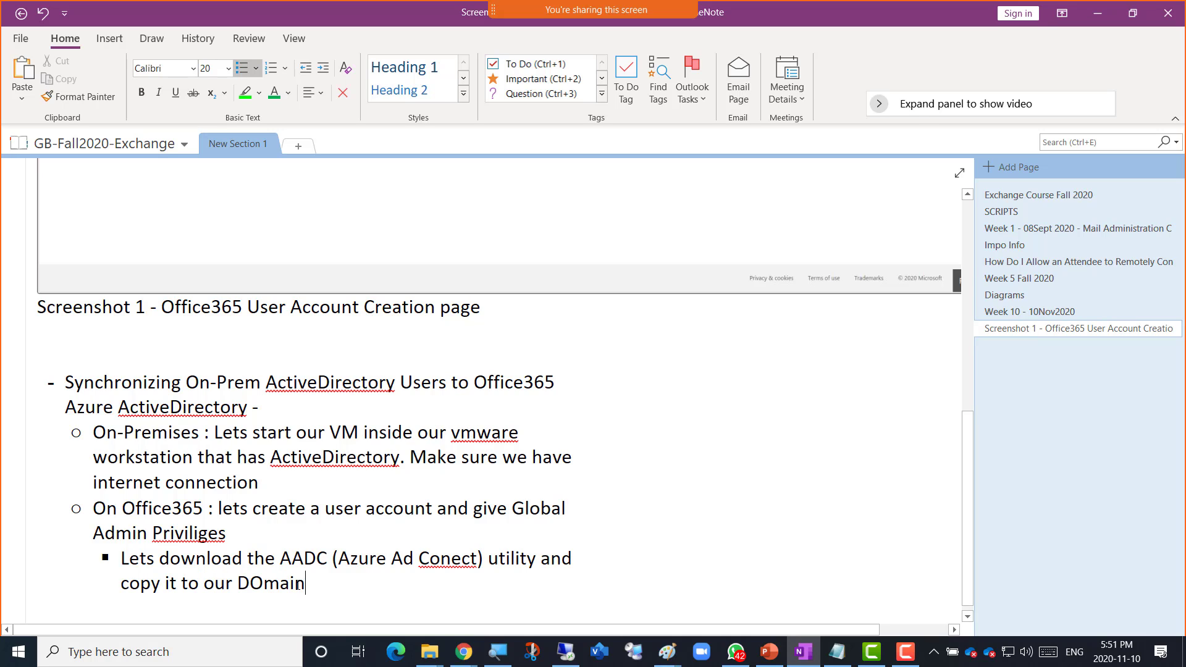
type("con")
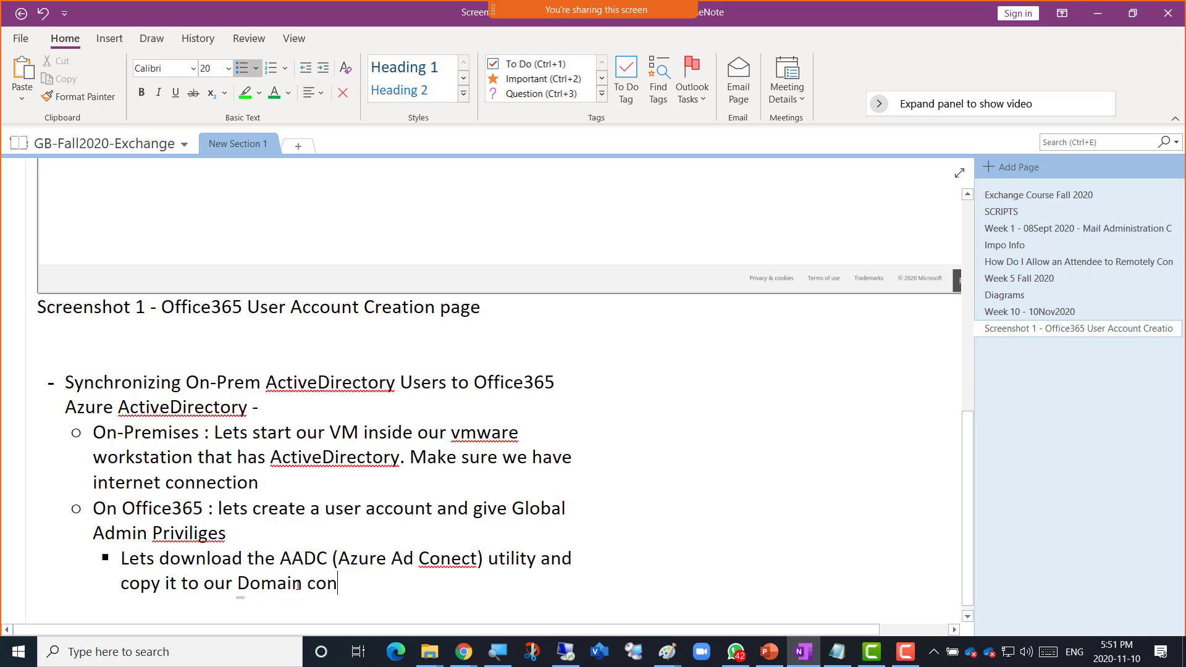
type("troller VM")
- Start a new bullet below the AADC download item, one level up, with the prefix 'On-Prem "'
key("Return")
type("Let")
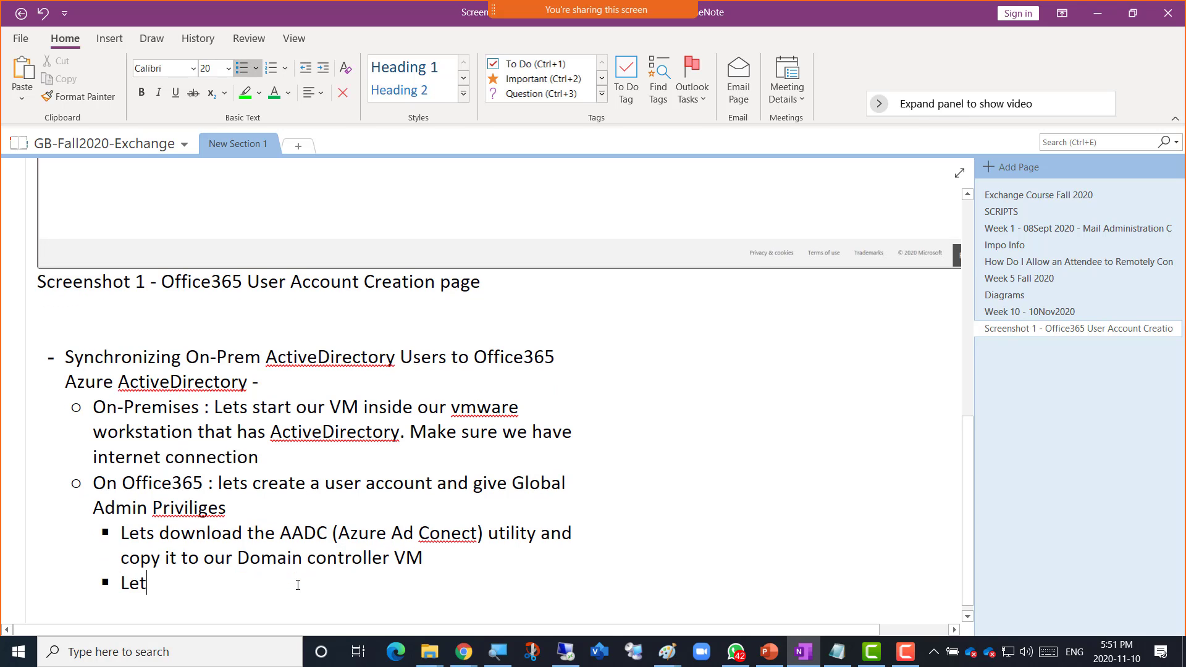
key("BackSpace")
key("BackSpace")
key("BackSpace")
key("shift+Tab")
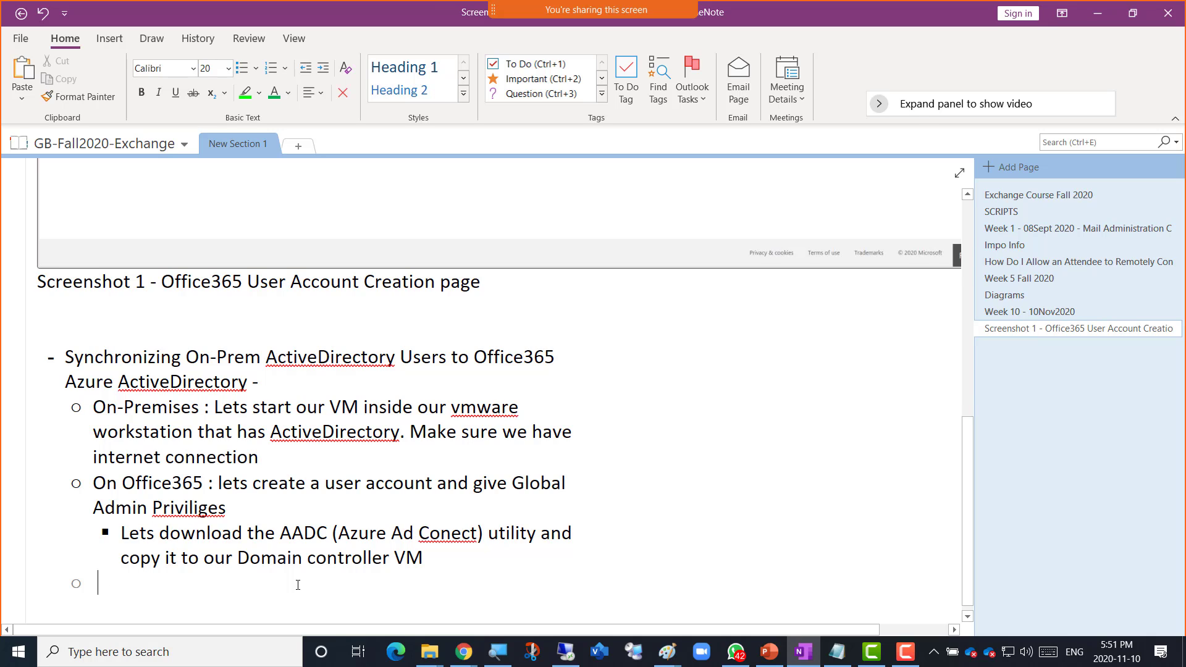
type("ON")
key("BackSpace")
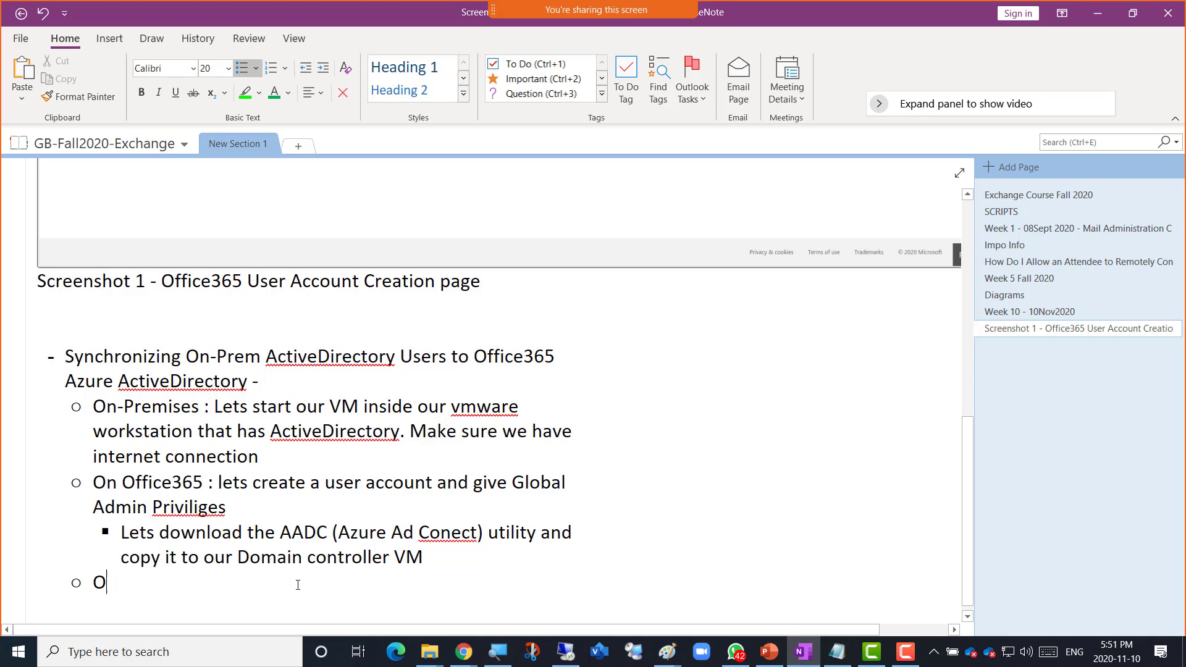
type("n-Prem \" L")
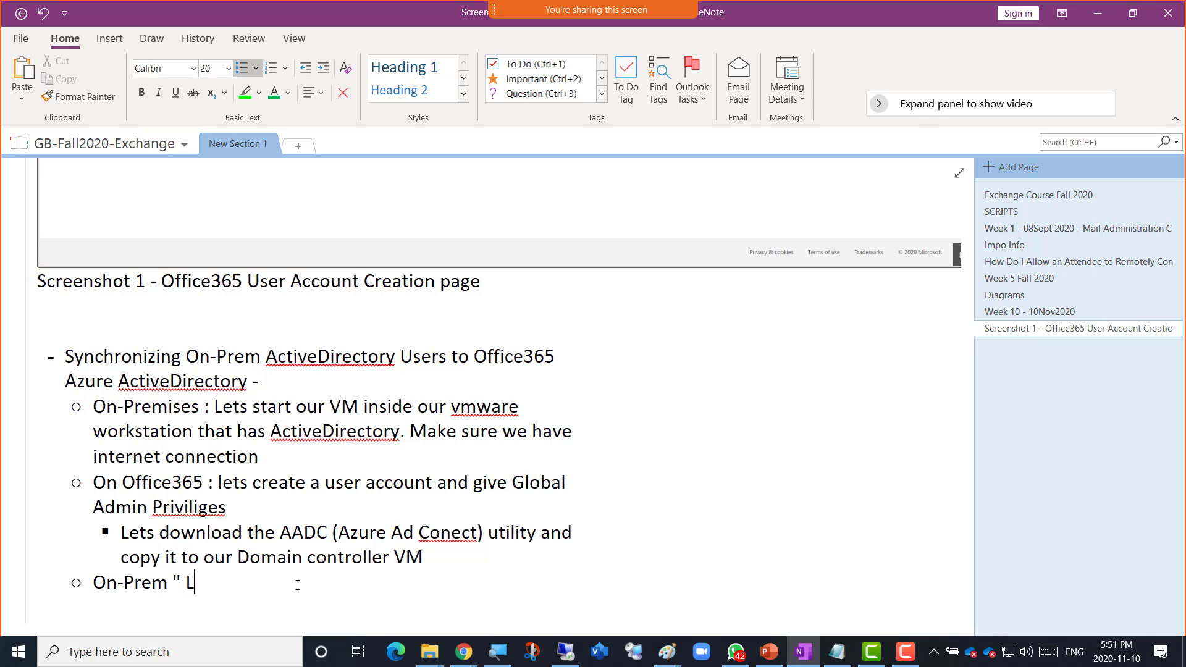
type("ets run the AADC on ")
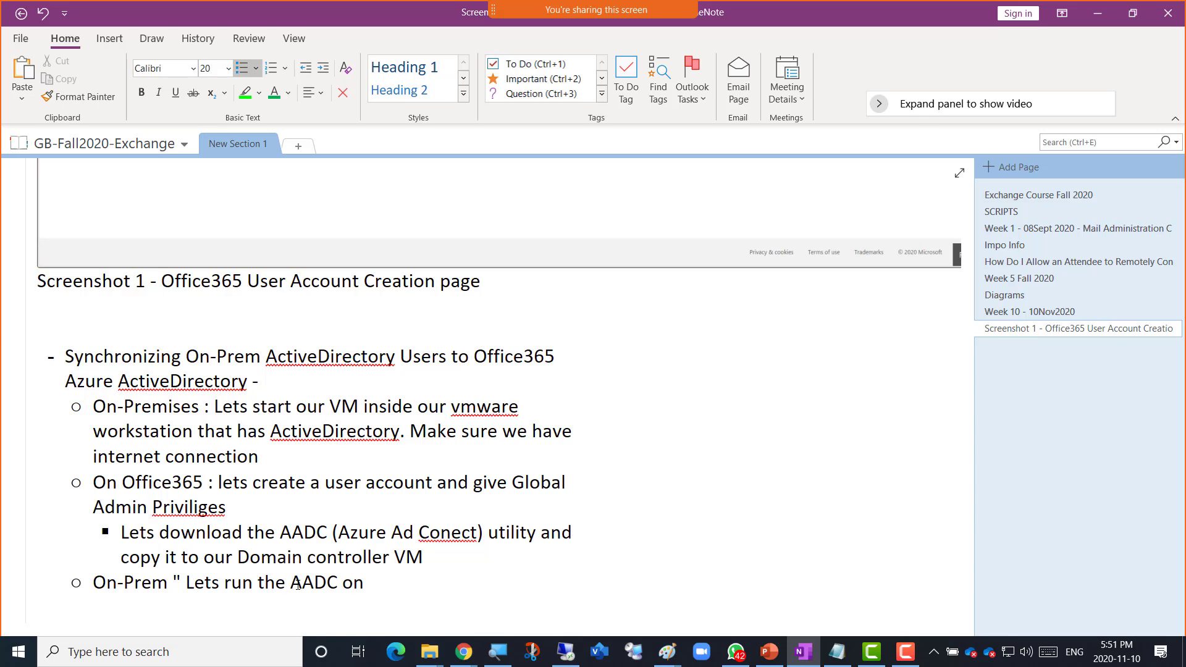
type("VM and conn")
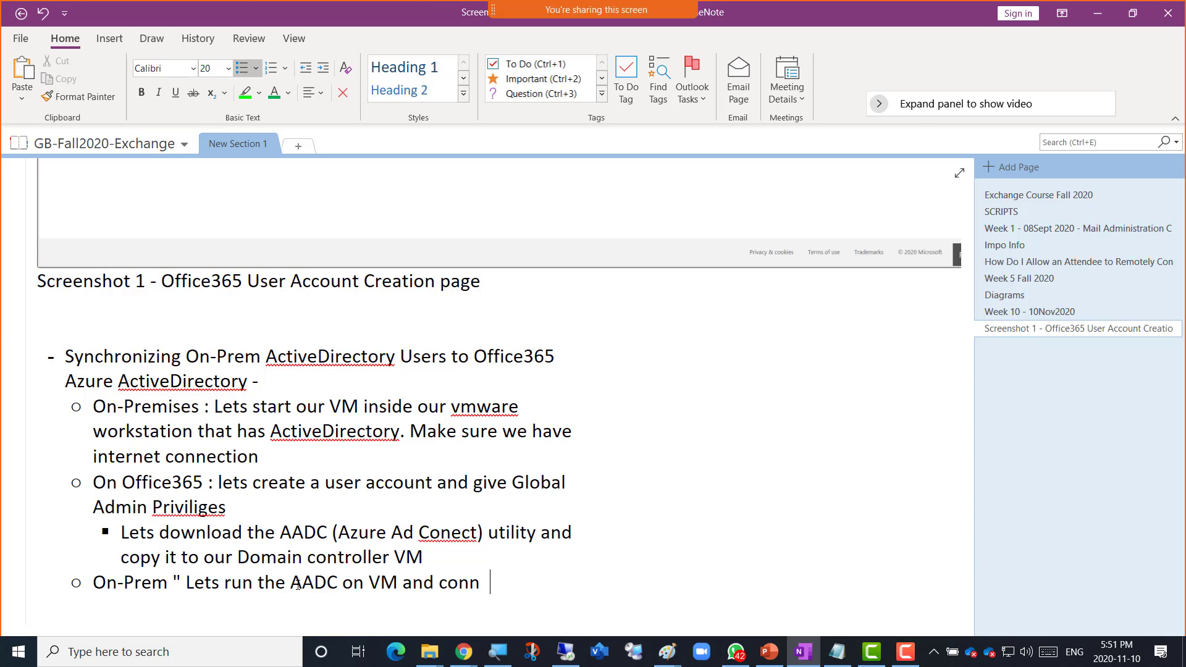
type("ect th")
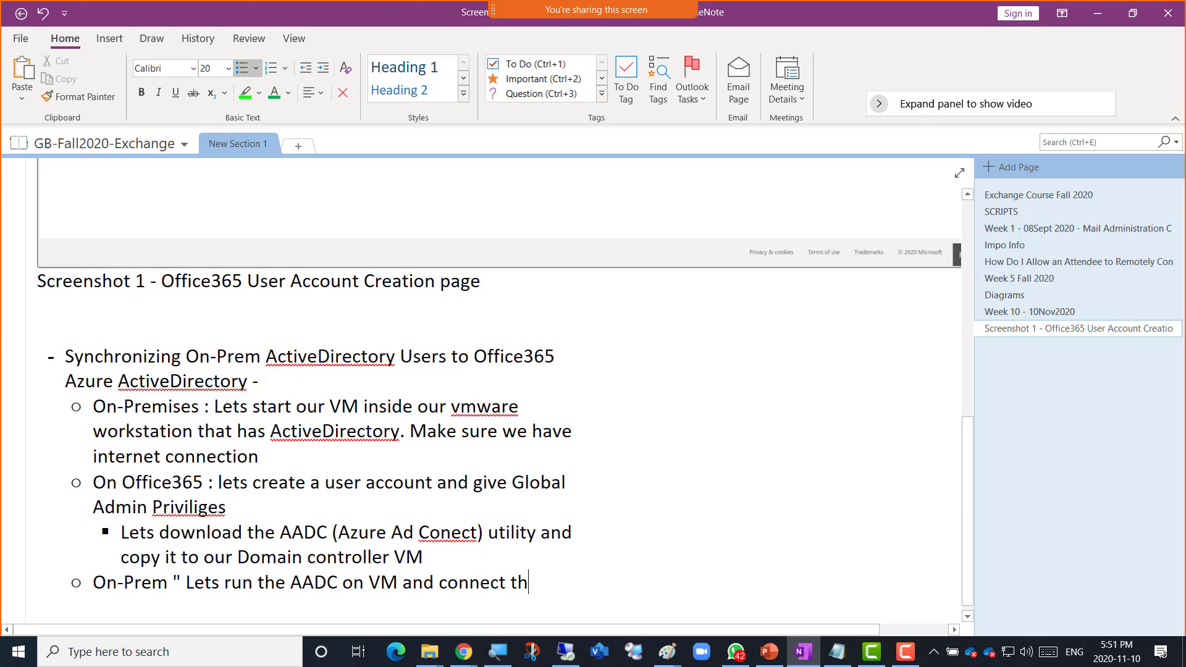
type("e two Acti")
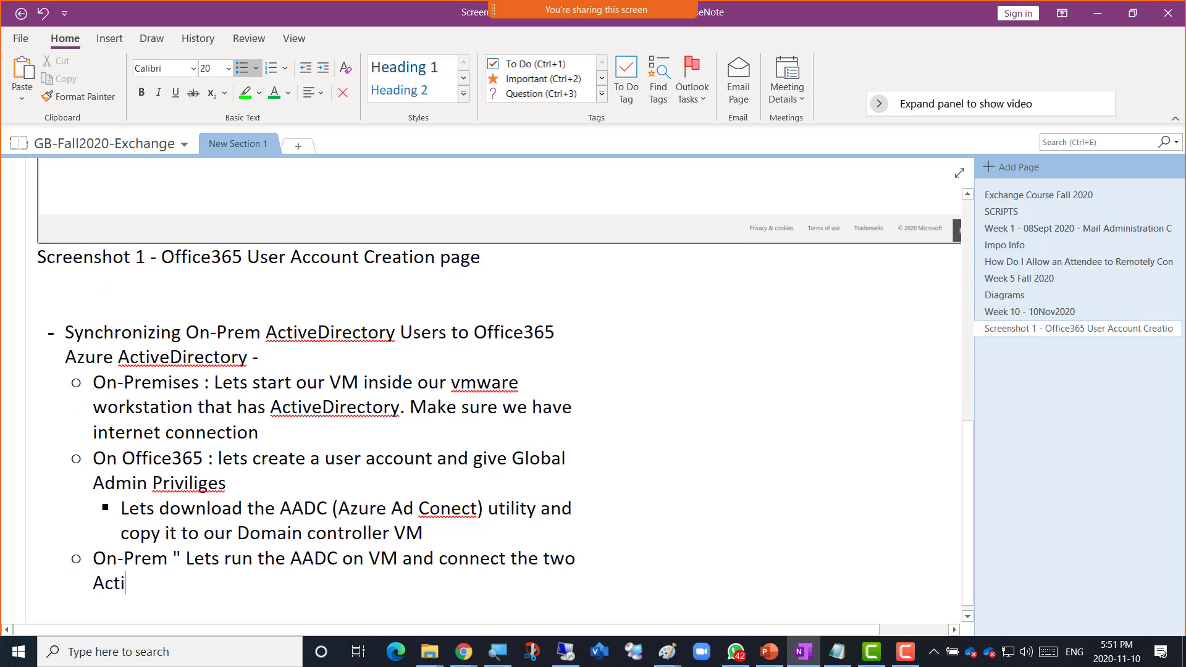
type("ve Directories")
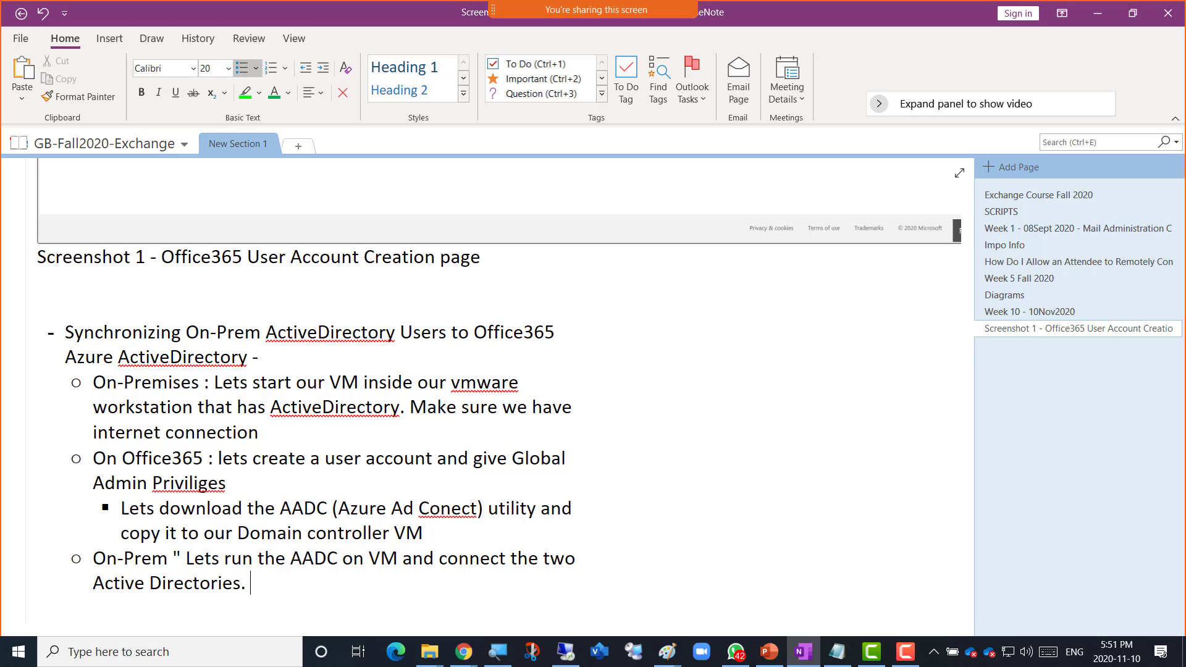
- Append the sentence "Lets sync all the local users to azure AD" to the last On-Prem bullet
type(". Lets sy")
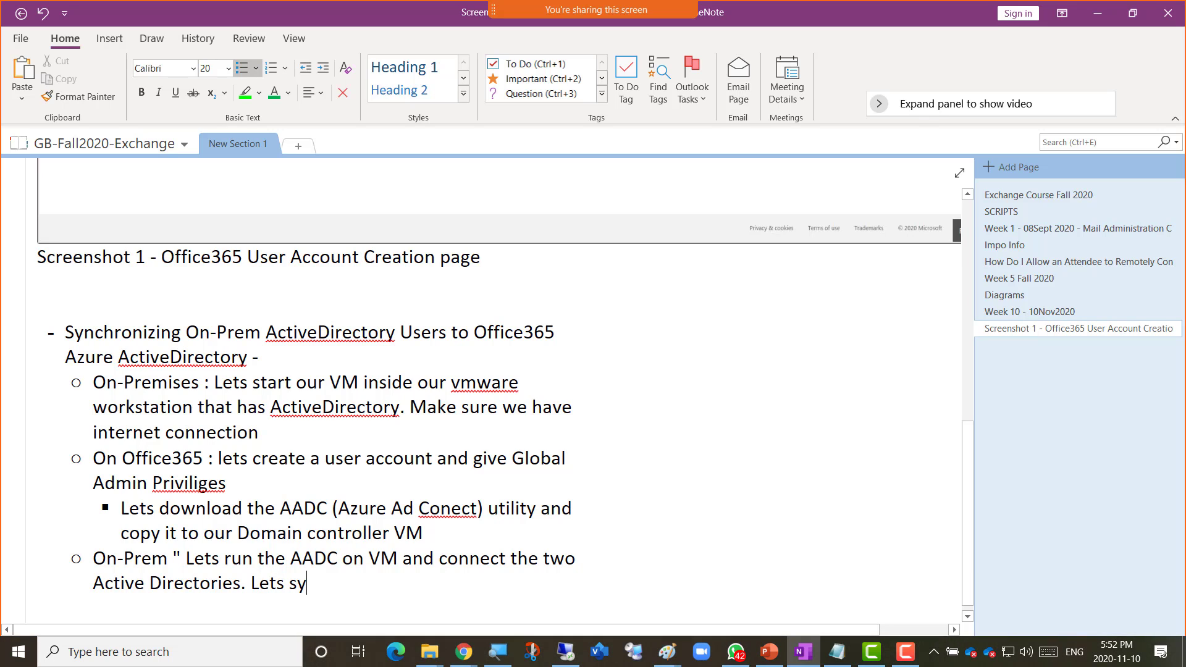
type("nc all the local ")
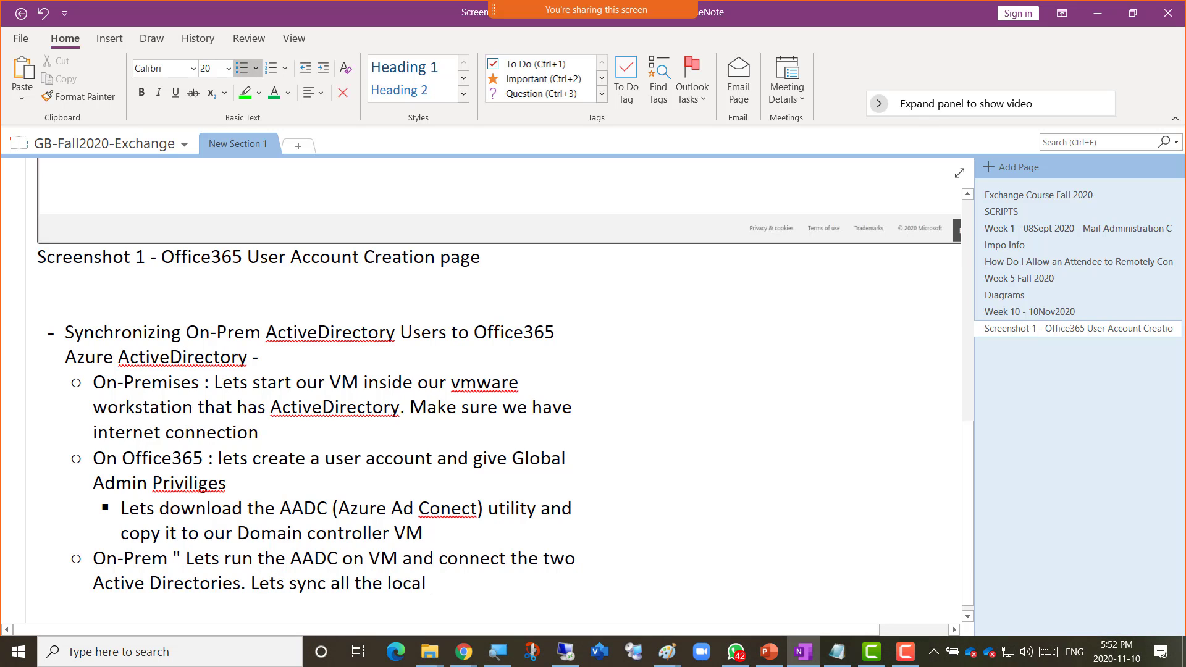
type("users to azure AD")
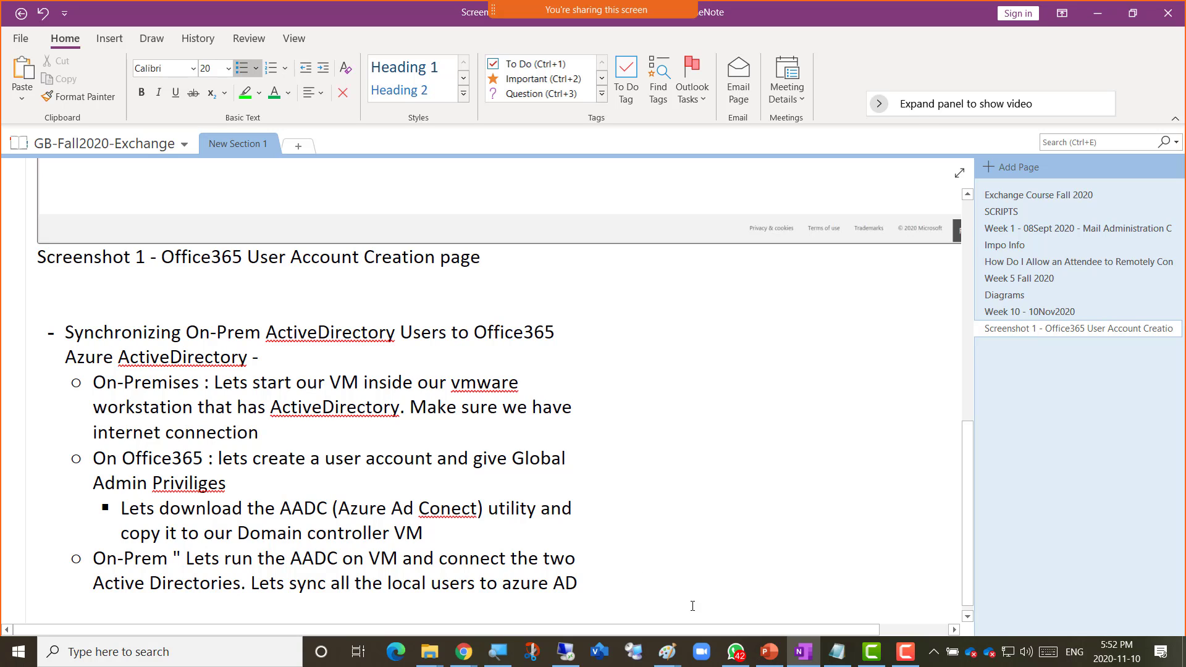
- Select the On-Premises sub-bullet about starting the VM, and switch to the Remote Desktop session
triple_click(129, 394)
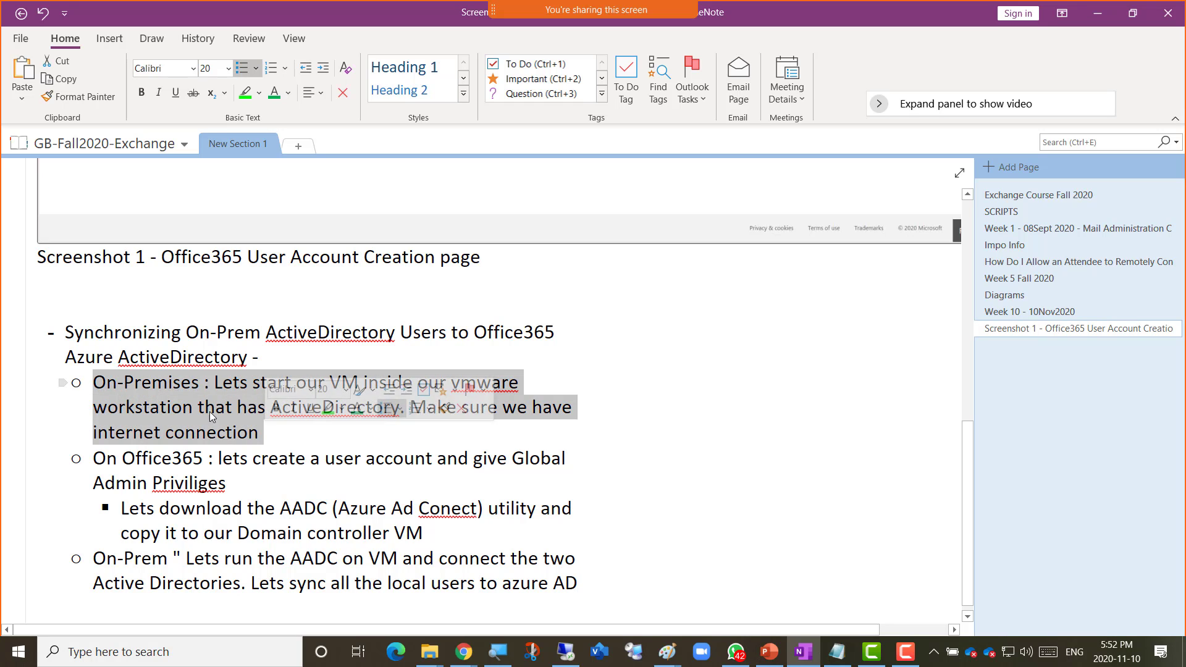
left_click(566, 658)
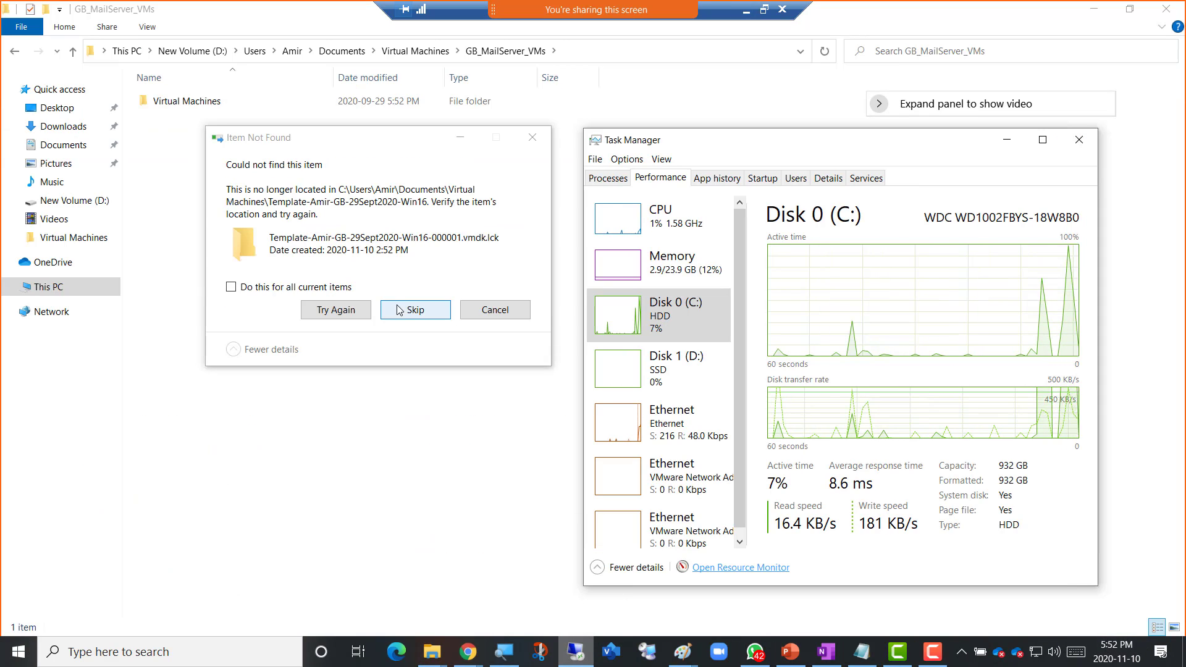
- Skip the item that could not be found in the folder copy, applying the choice to all current items
left_click(341, 288)
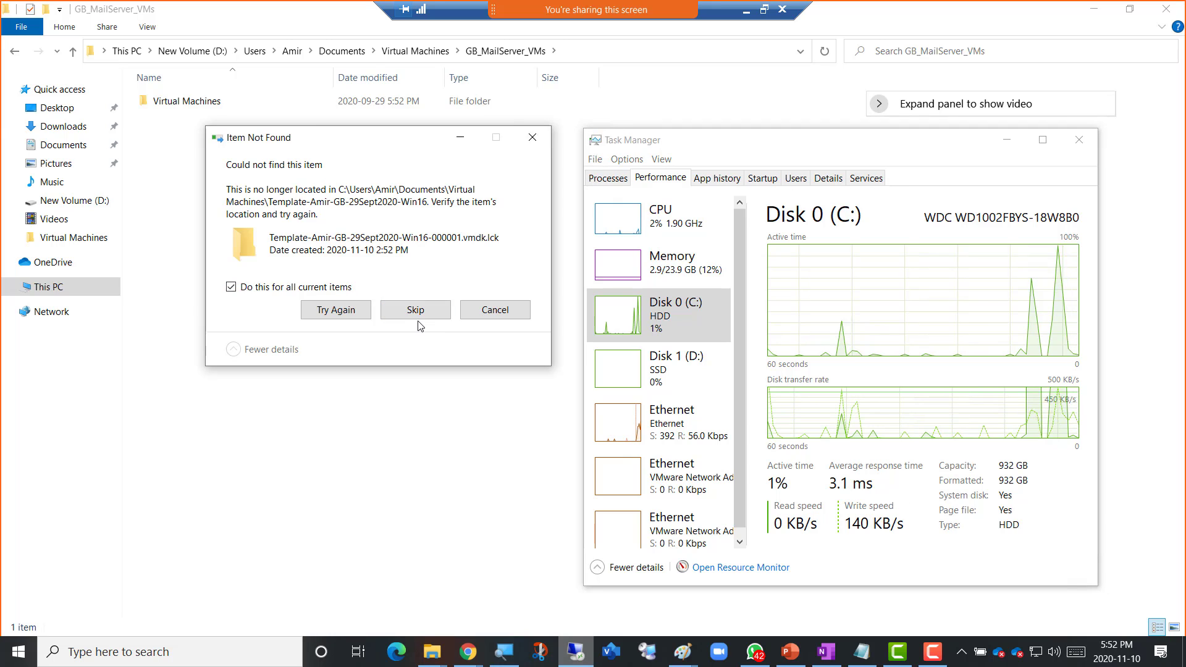
left_click(416, 311)
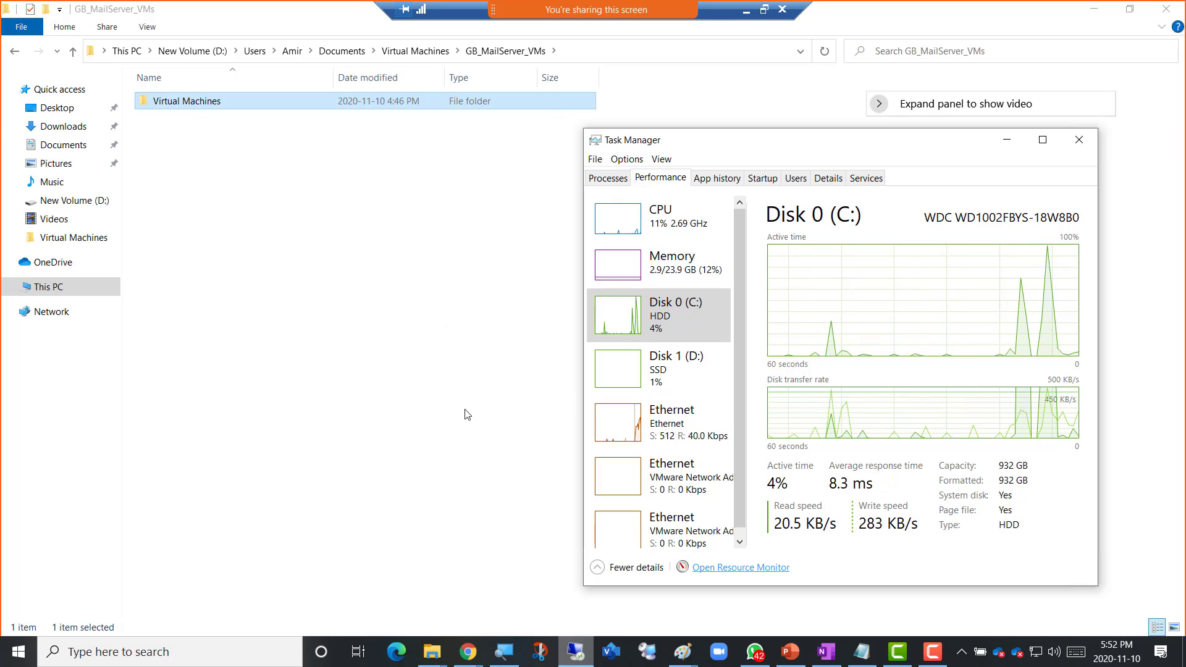
left_click(300, 266)
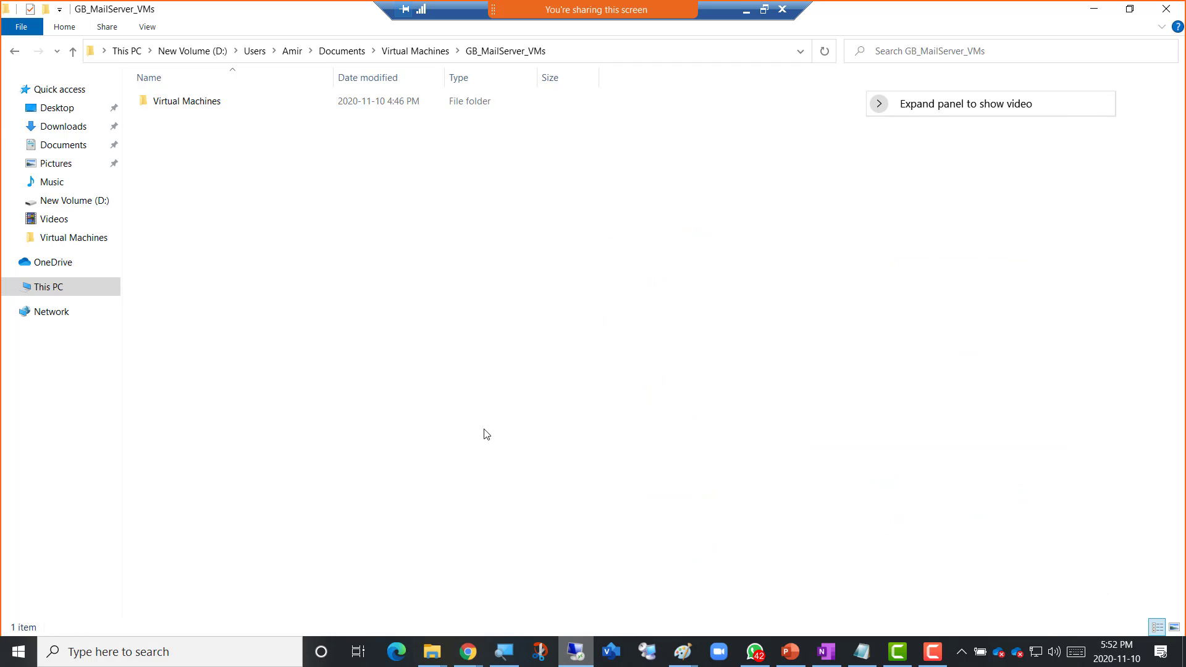
- Minimize the open File Explorer windows and switch to VMware Workstation
left_click(183, 645)
left_click(894, 492)
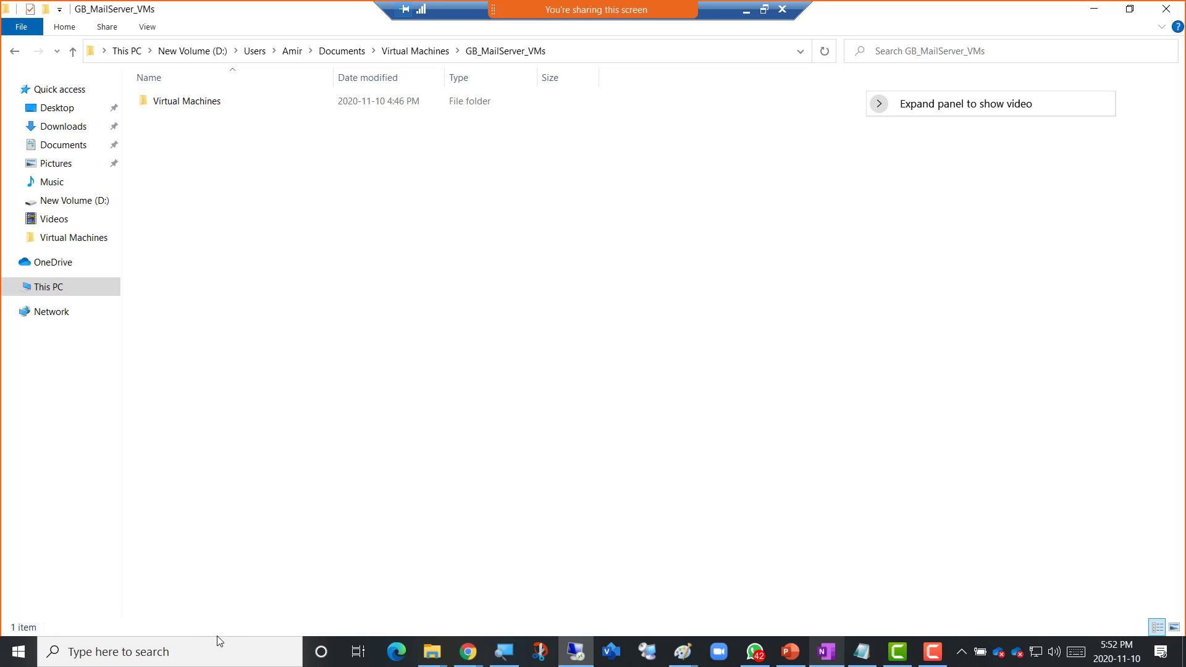
left_click(1094, 10)
left_click(1025, 135)
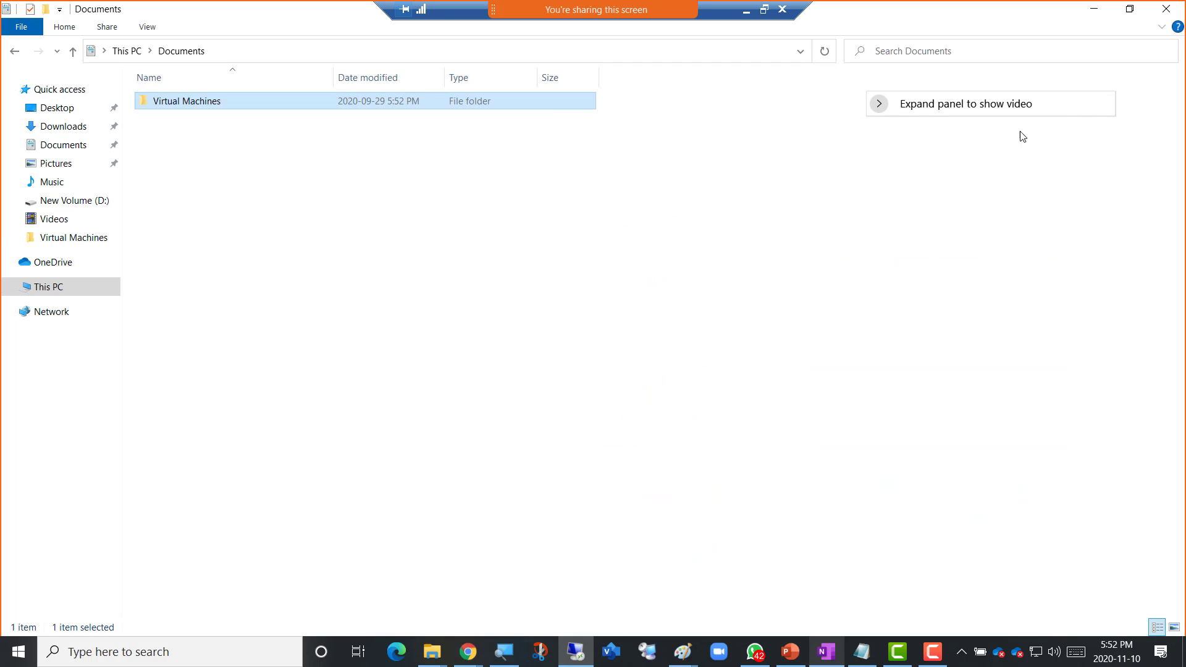
left_click(1094, 9)
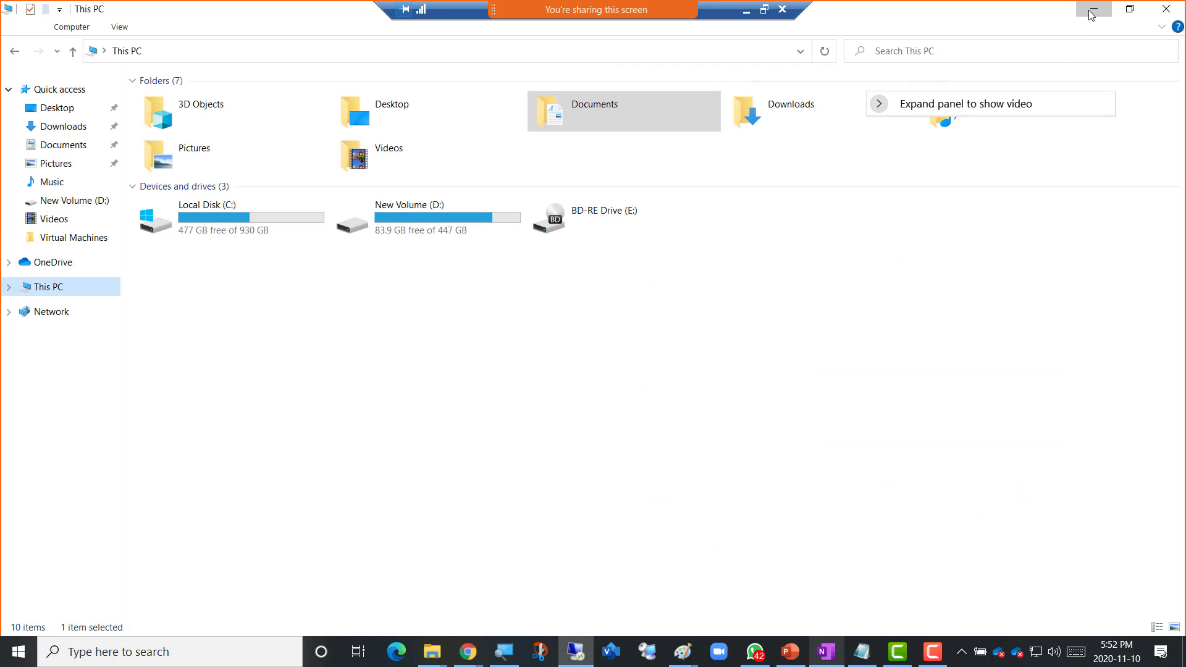
left_click(1094, 9)
double_click(91, 33)
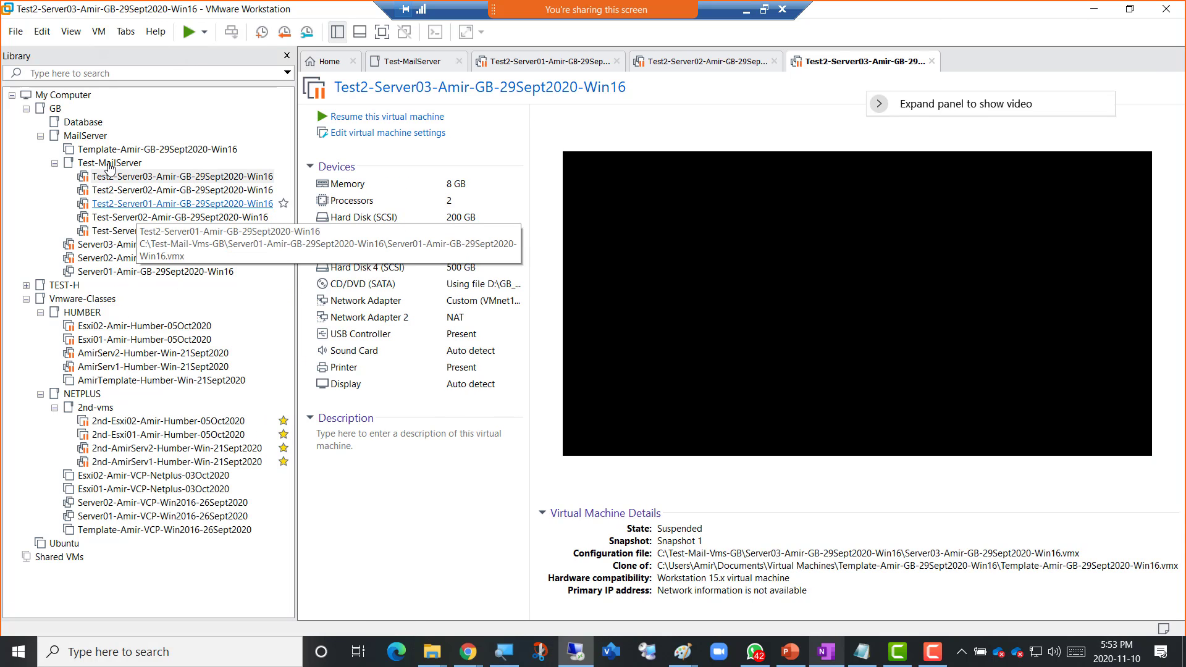
- Start opening an existing virtual machine and browse to Documents > Virtual Machines in the user's folder on New Volume (D:)
left_click(16, 33)
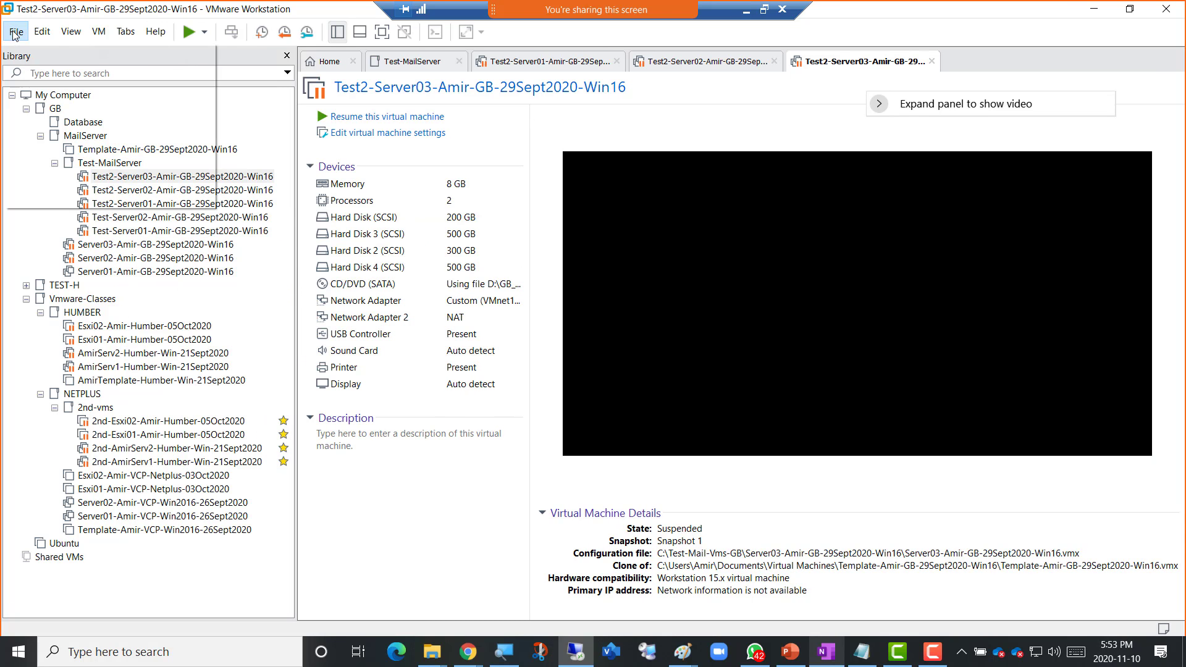
left_click(26, 82)
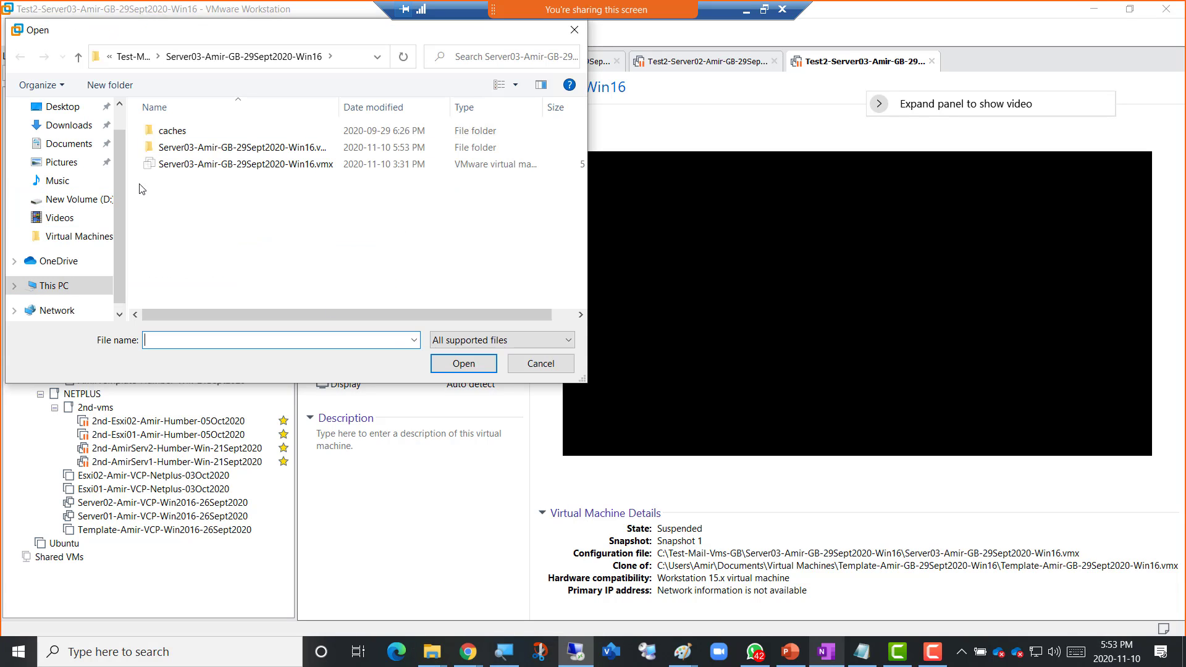
left_click(62, 285)
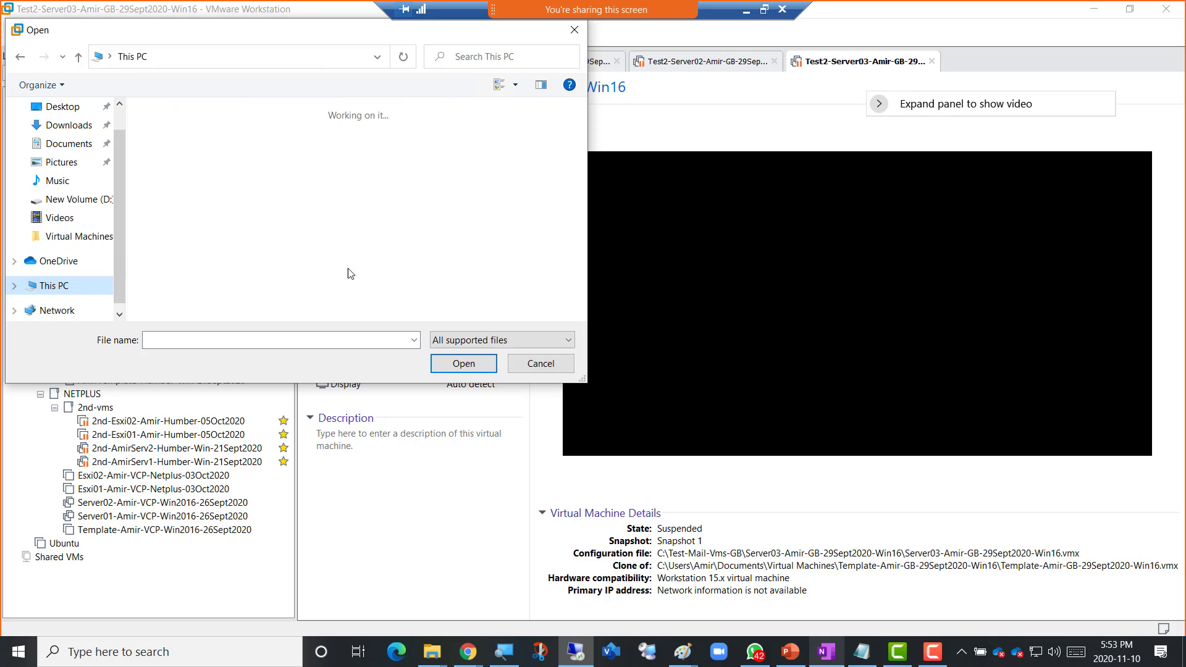
scroll(357, 262, "down", 3)
double_click(407, 251)
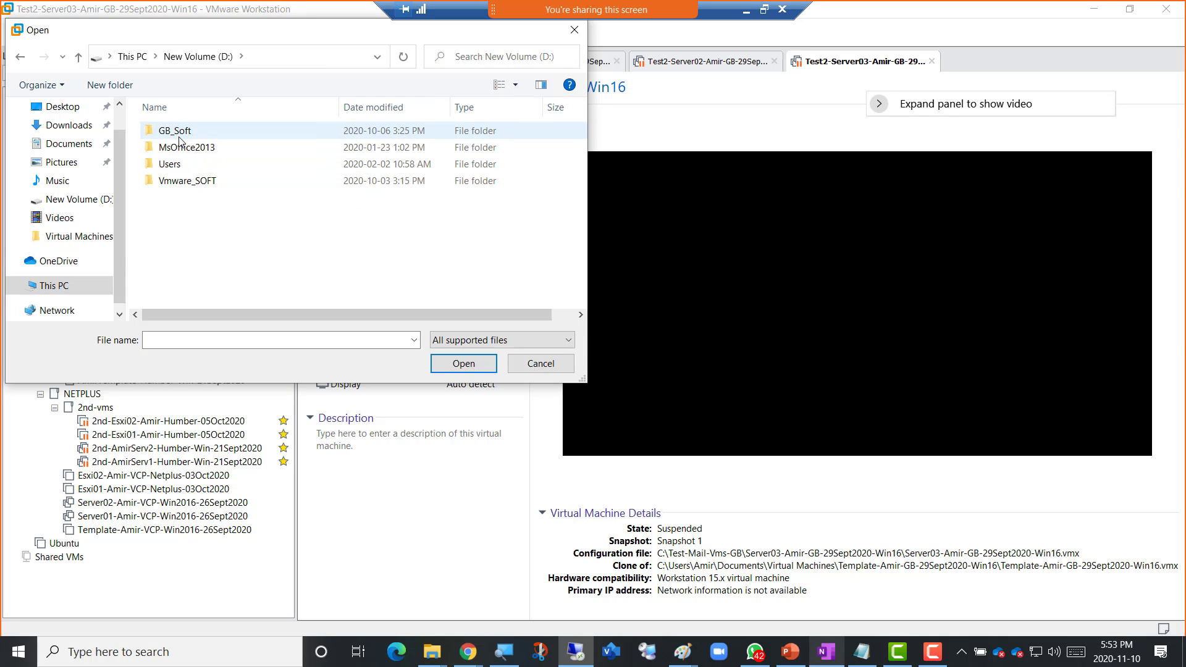
double_click(179, 165)
double_click(180, 132)
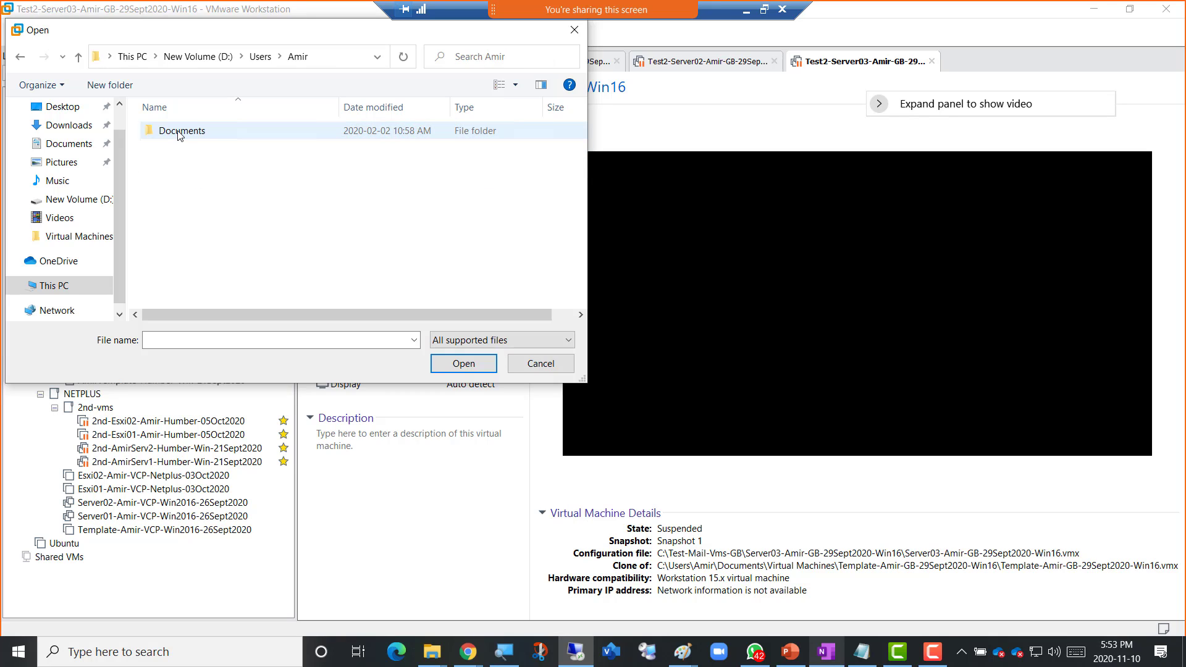
double_click(179, 132)
double_click(179, 131)
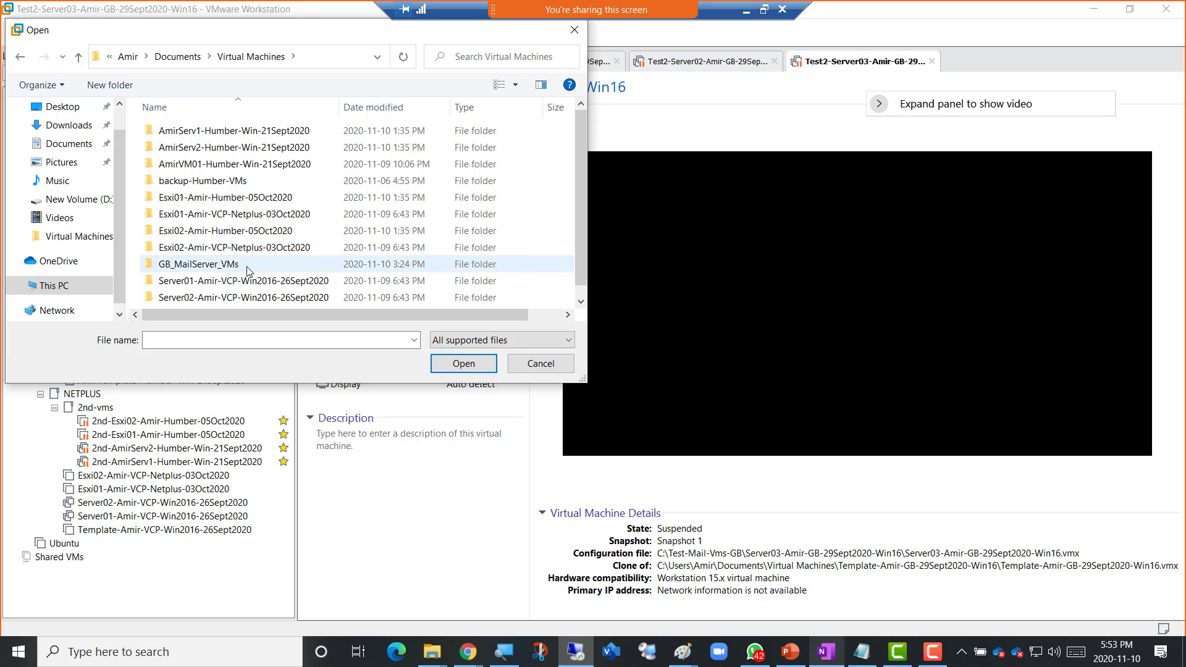
- Open the Server01 Win16 .vmx file from its folder under GB_MailServer_VMs > Virtual Machines
double_click(227, 267)
left_click(205, 133)
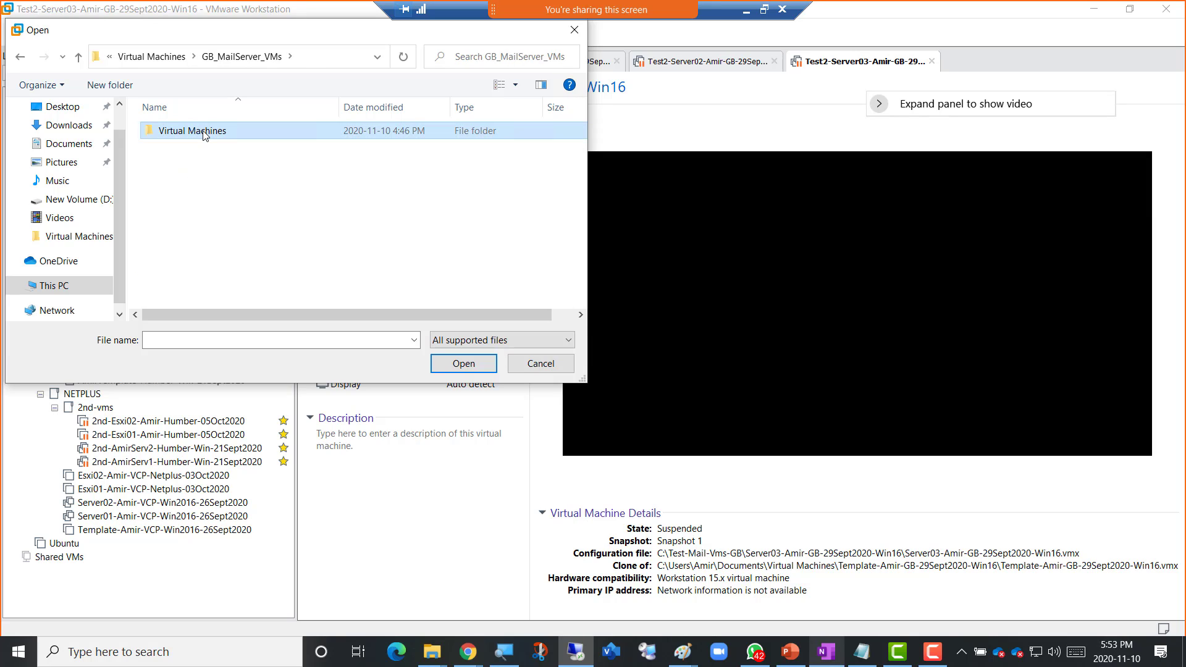
double_click(205, 133)
double_click(205, 133)
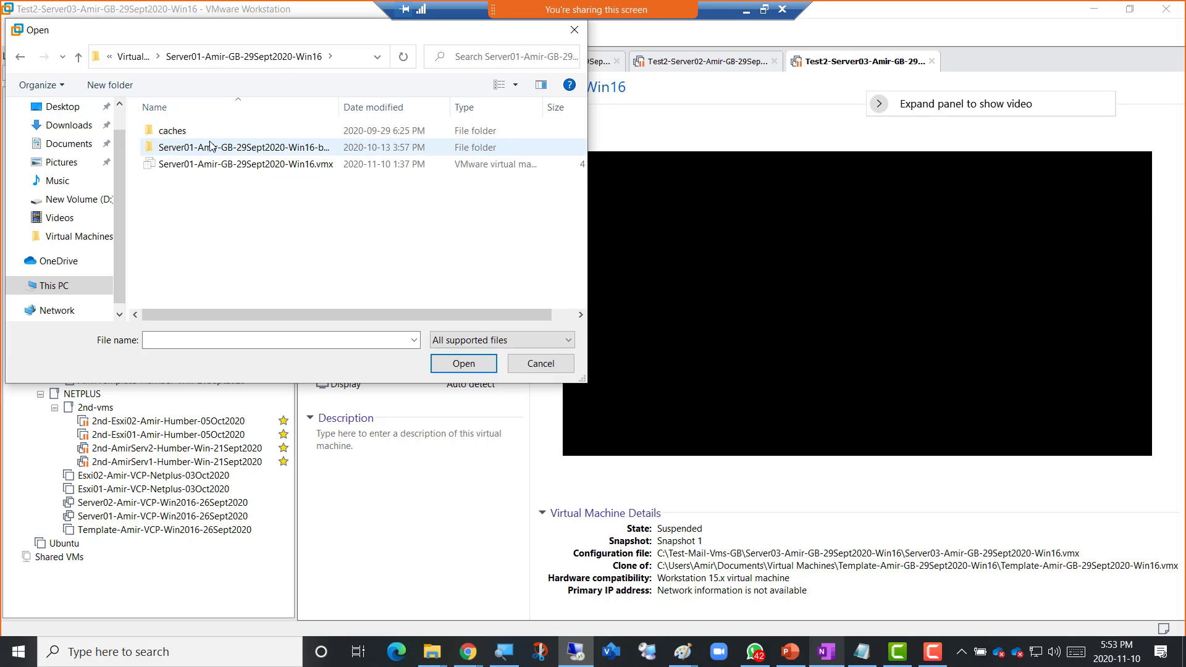
double_click(204, 164)
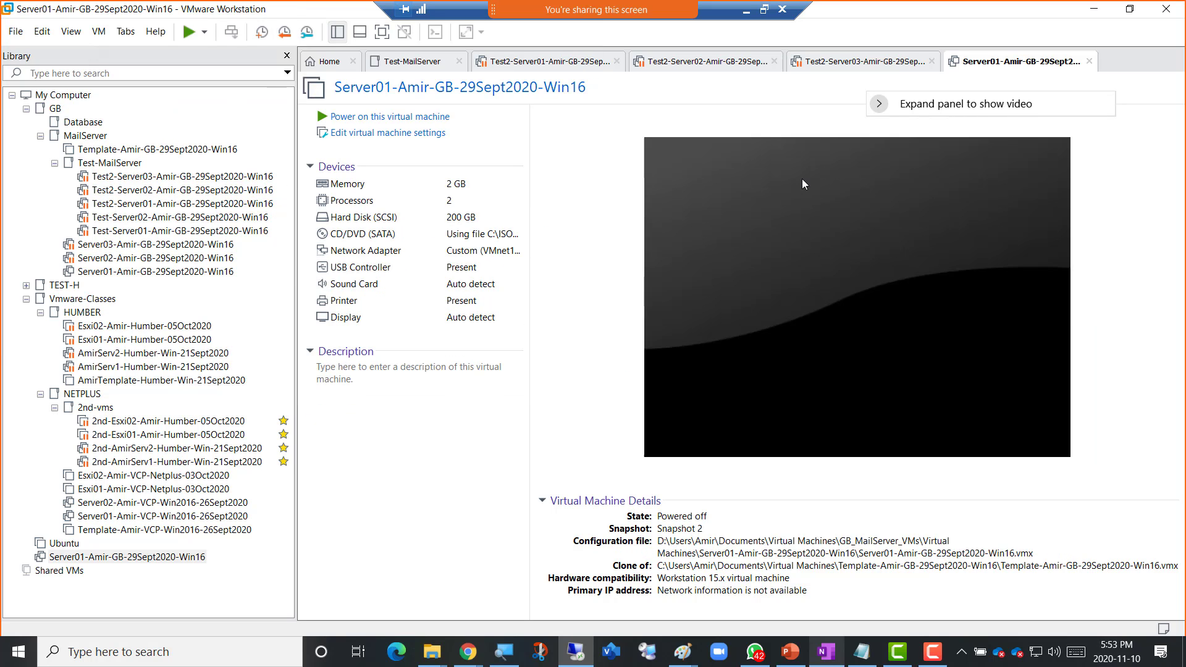
- Power on the opened Server01 virtual machine, declaring it as copied, and close the three Test2 server tabs
left_click(405, 124)
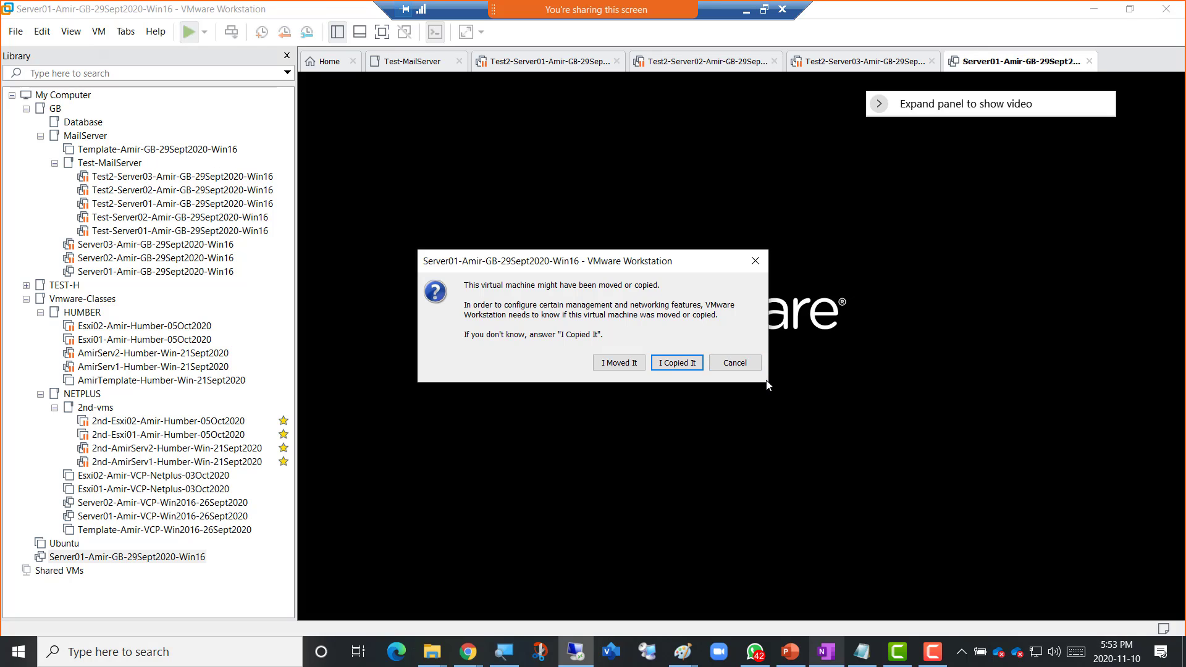
left_click(691, 364)
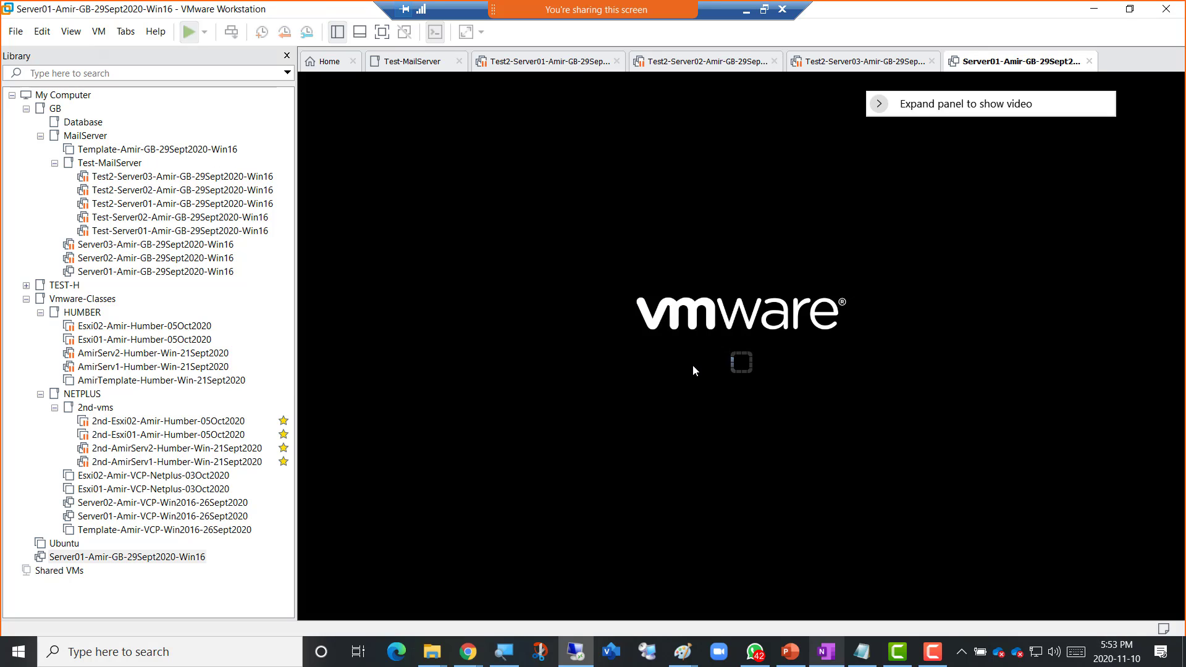
left_click(616, 62)
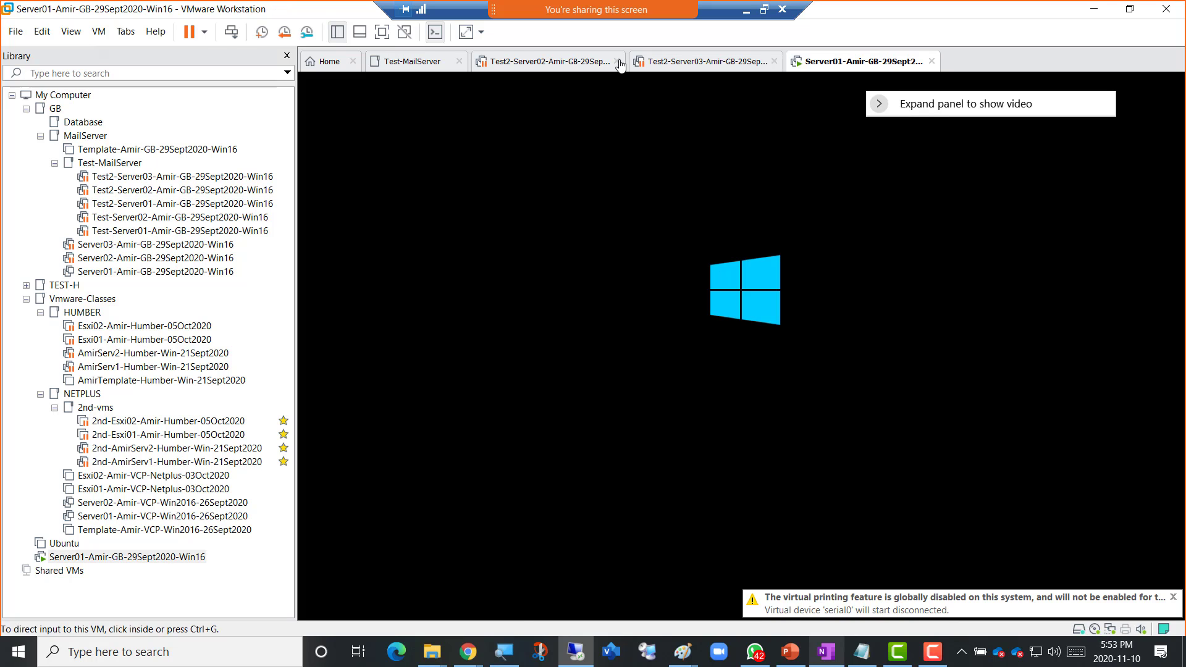
left_click(616, 62)
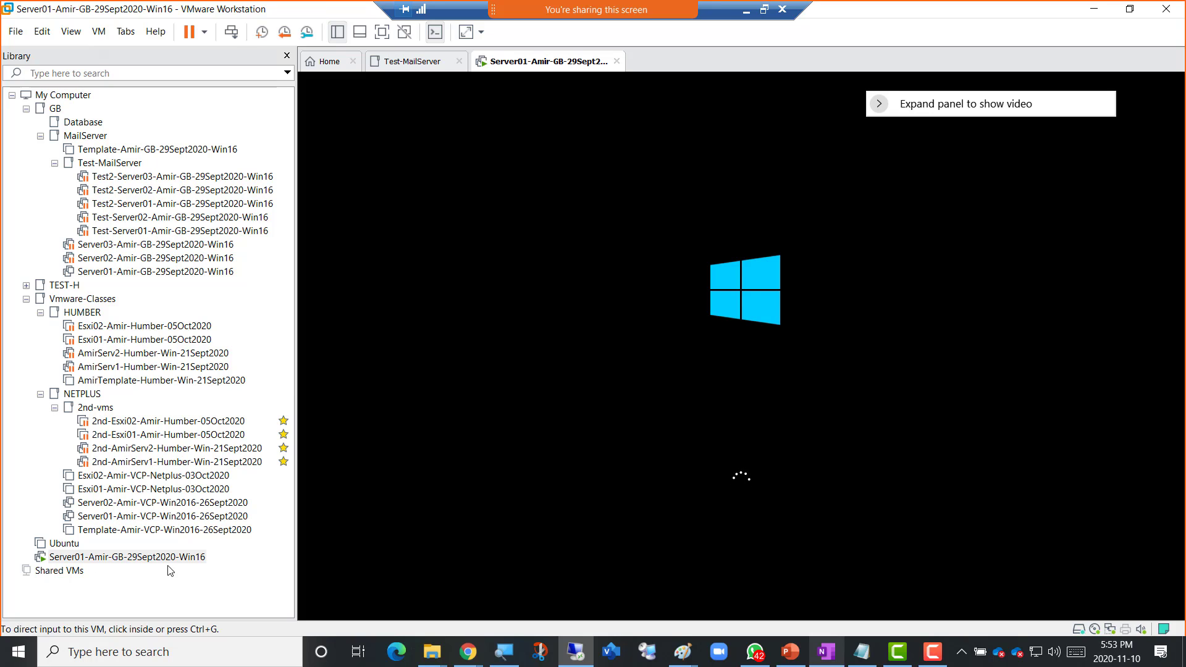
- Rename the running Server01 virtual machine by adding the prefix "Class-" to its existing name
right_click(185, 559)
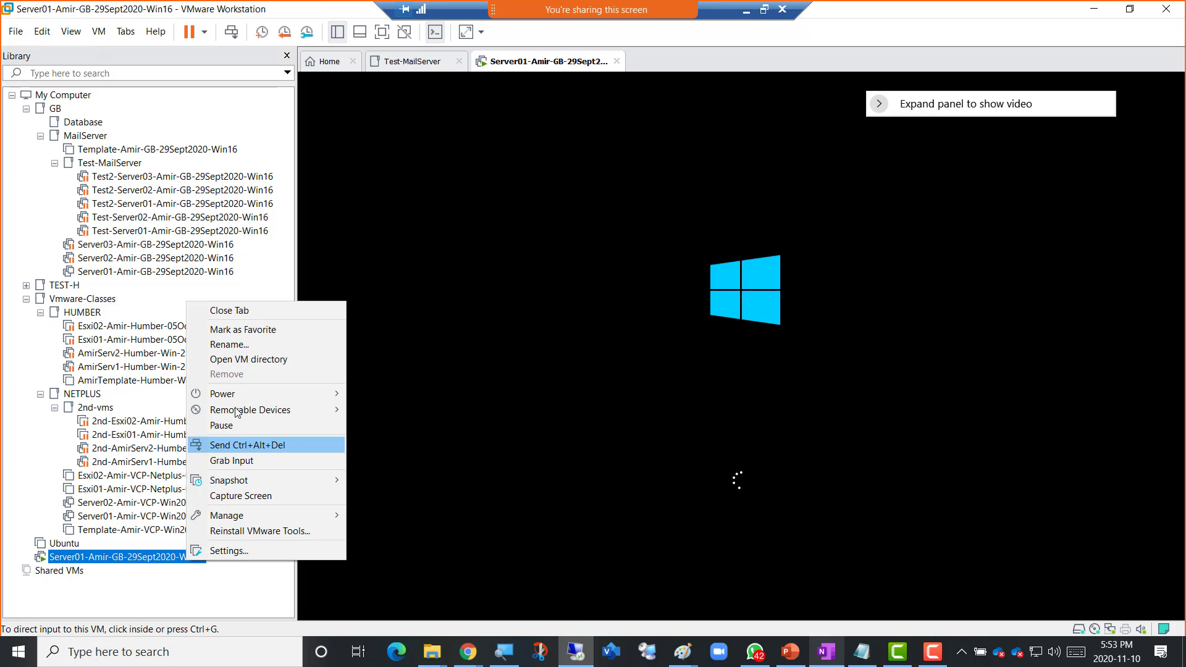
left_click(228, 344)
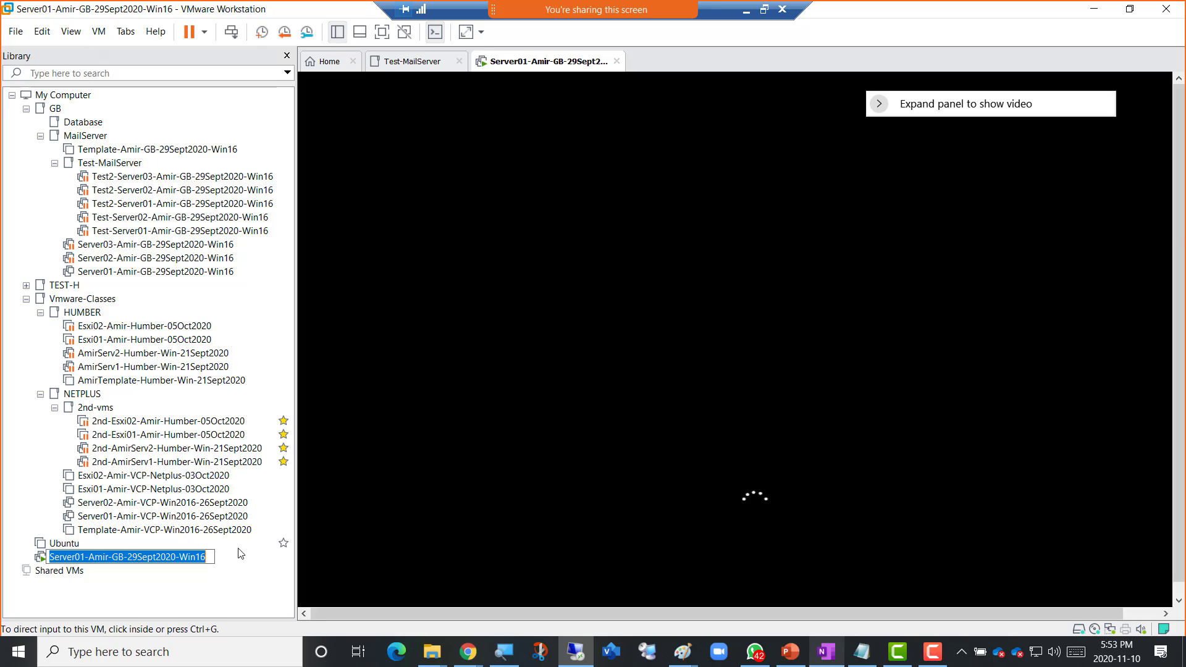
key("Left")
key("Left")
key("Left")
key("Left")
key("Left")
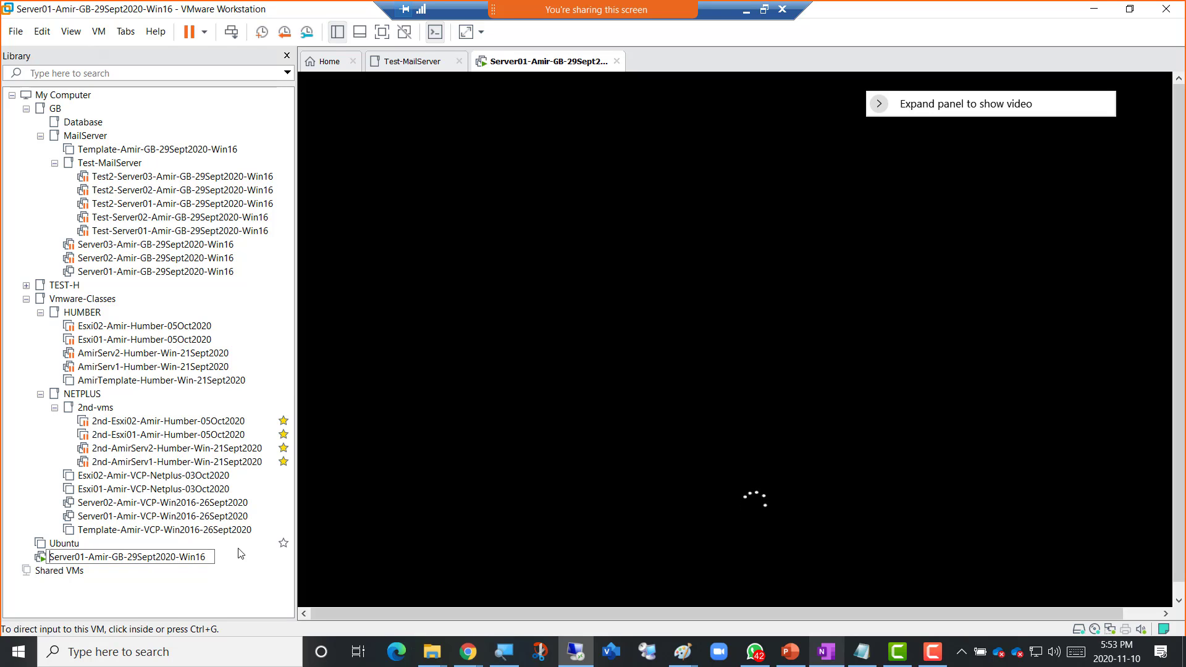
type("Rea")
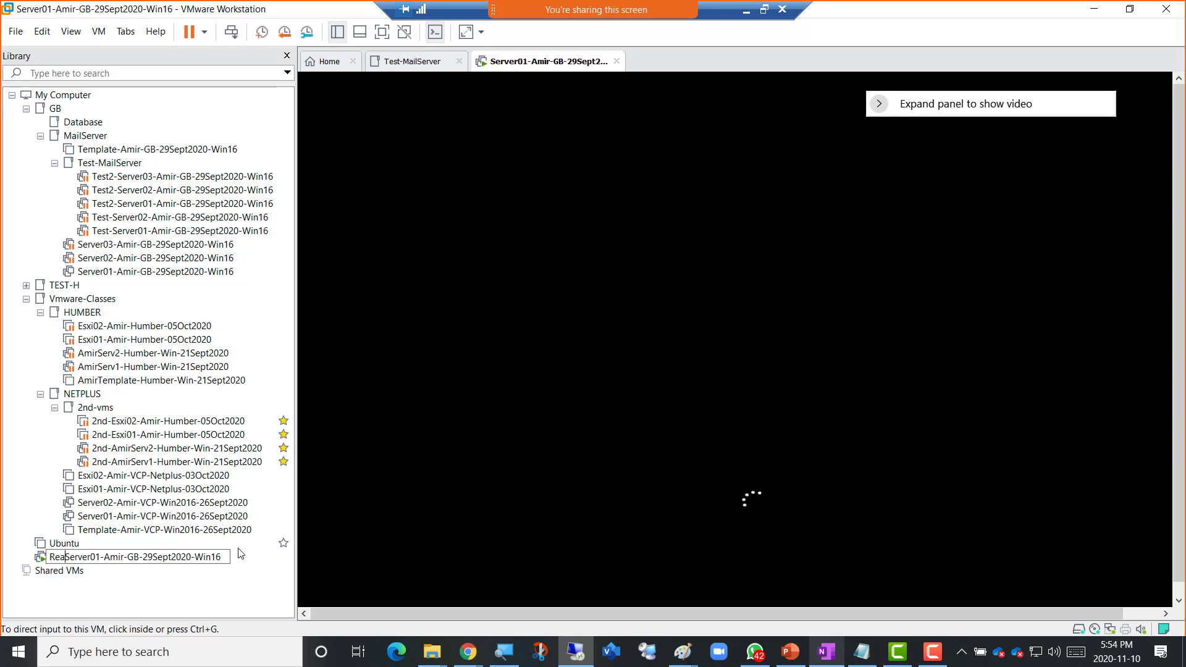
key("BackSpace")
key("BackSpace")
key("BackSpace")
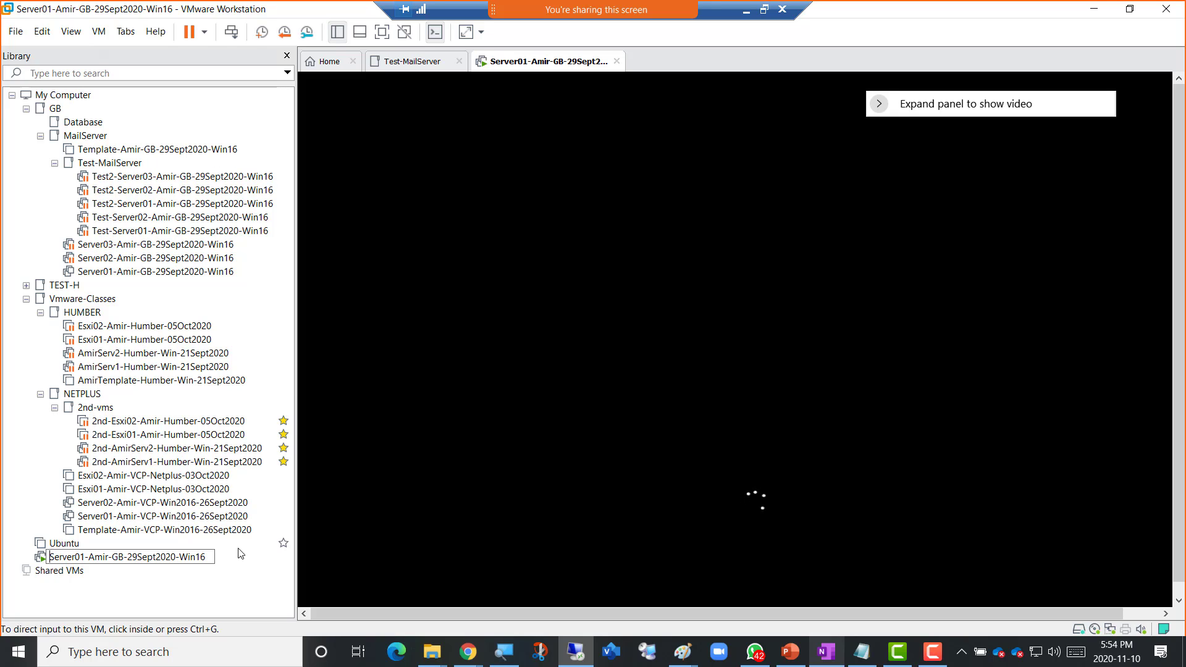
type("Class-")
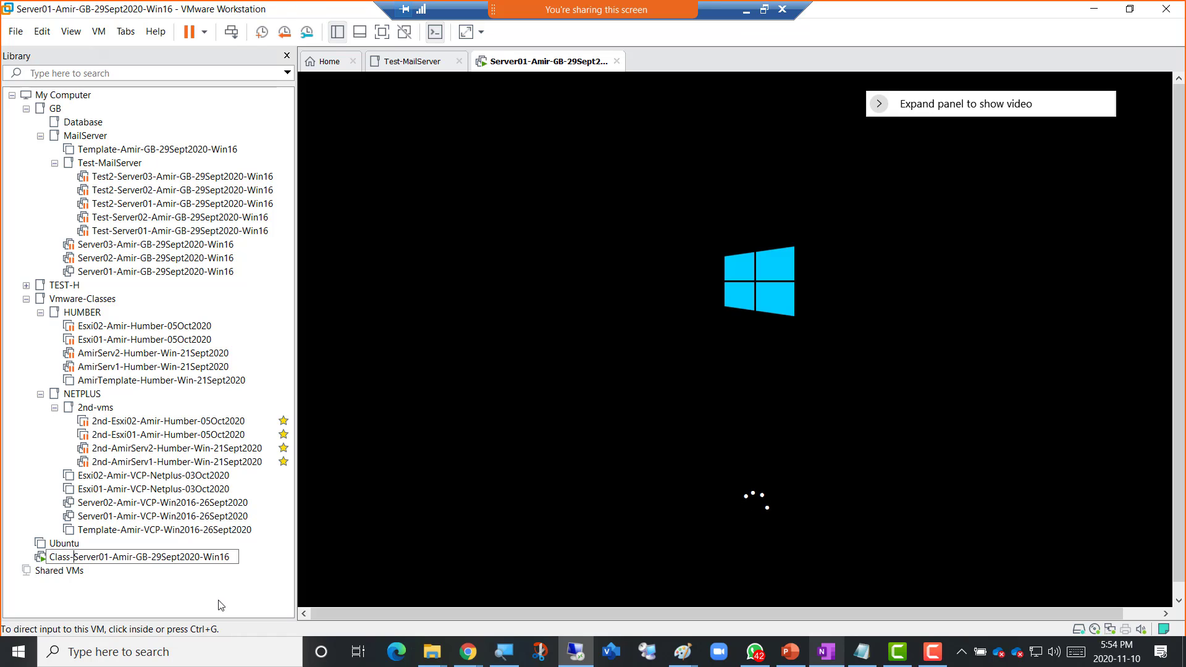
key("Return")
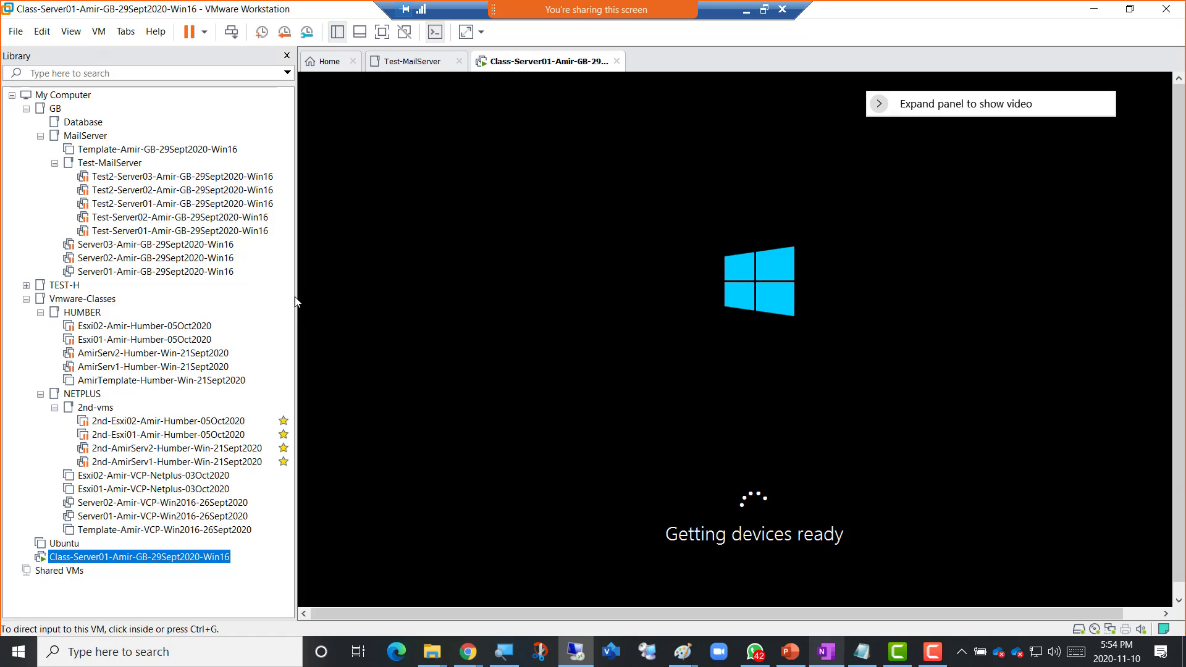
- Narrow the library pane, unlock the Class-Server01 virtual machine and sign in to the admin account with its password
left_click_drag(295, 302, 134, 301)
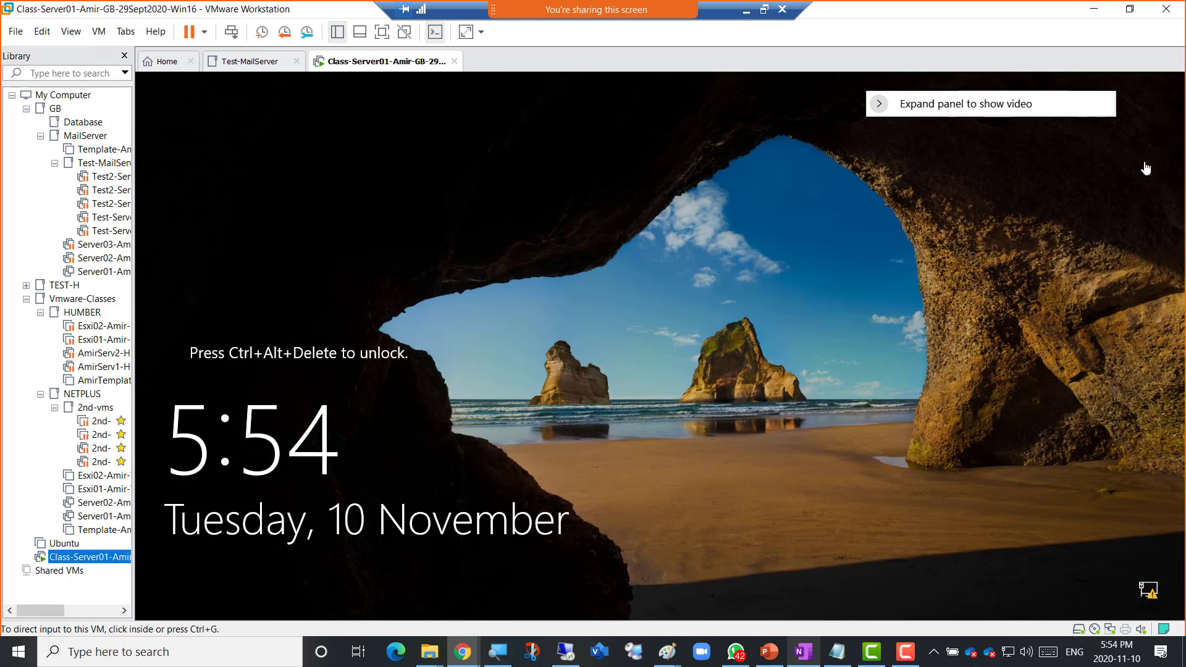
left_click(231, 36)
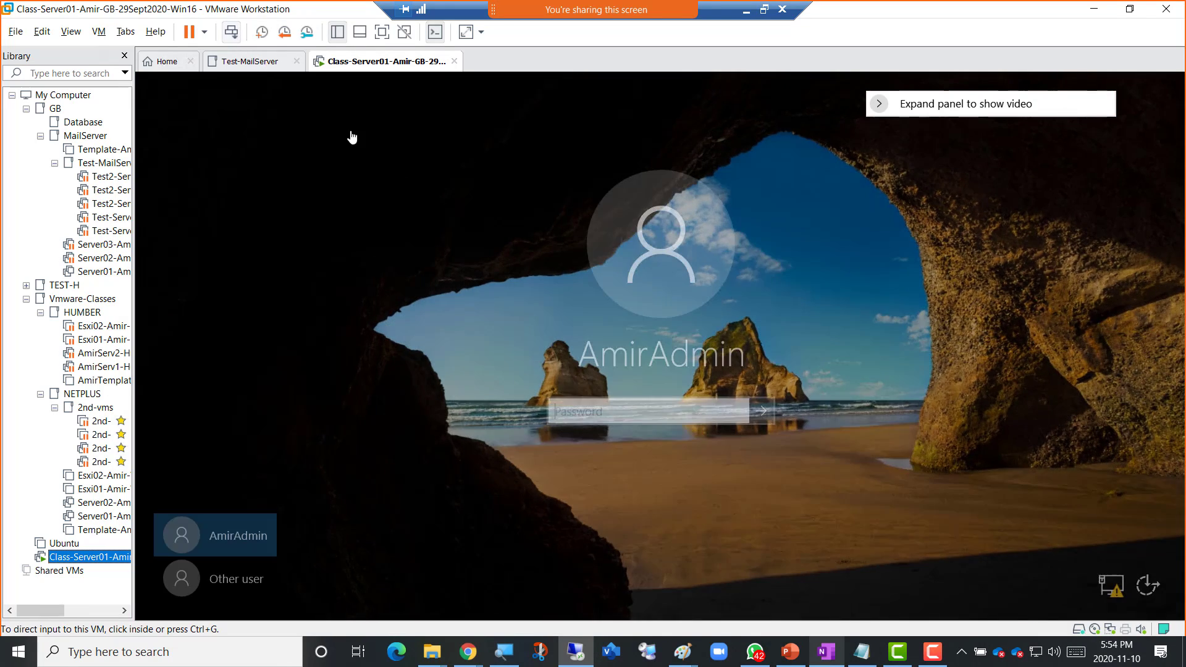
left_click(593, 411)
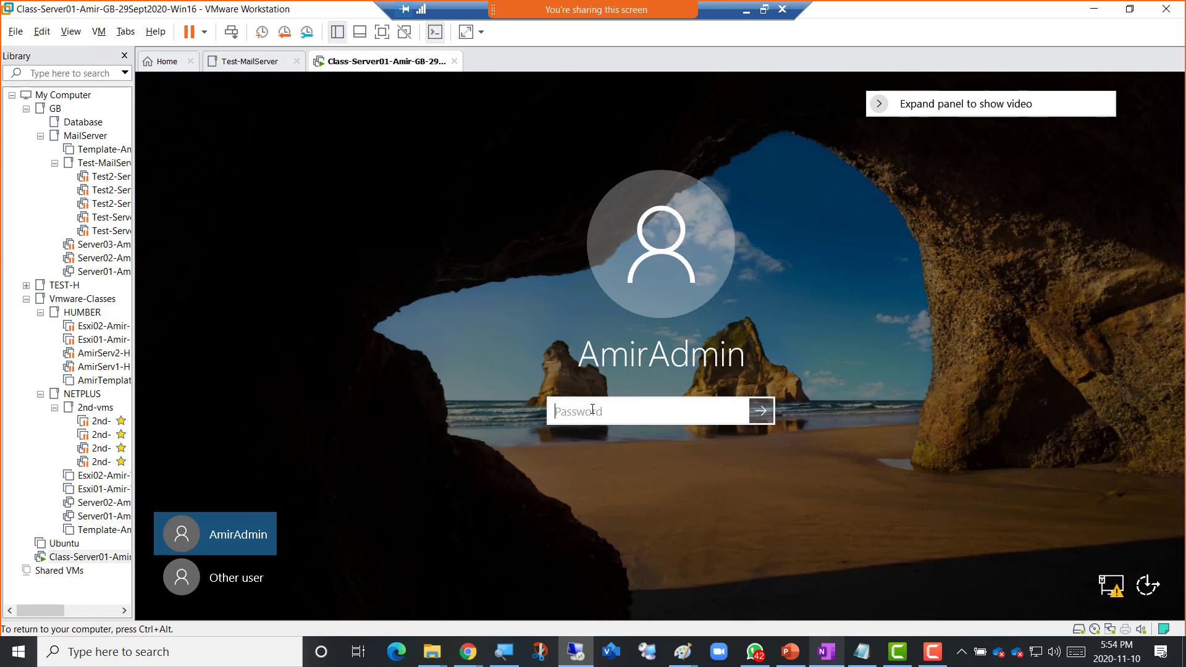
type("P•••••••••••")
key("Return")
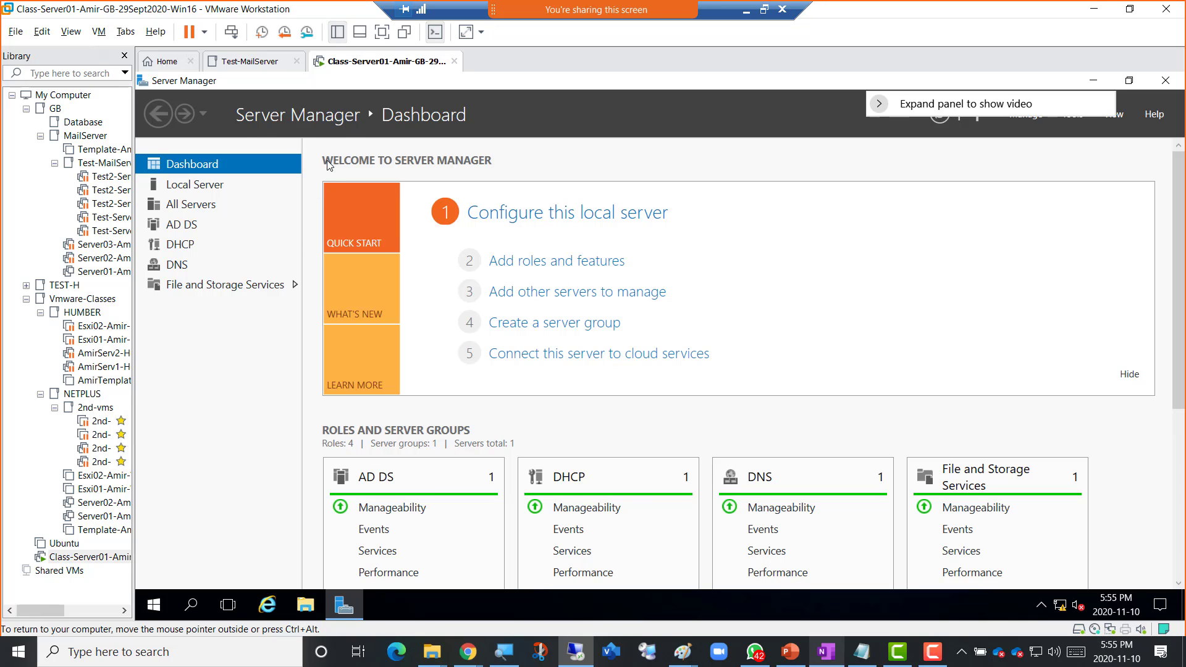
- Add a second network adapter with a NAT connection to the Class-Server01 virtual machine and apply the settings
right_click(357, 62)
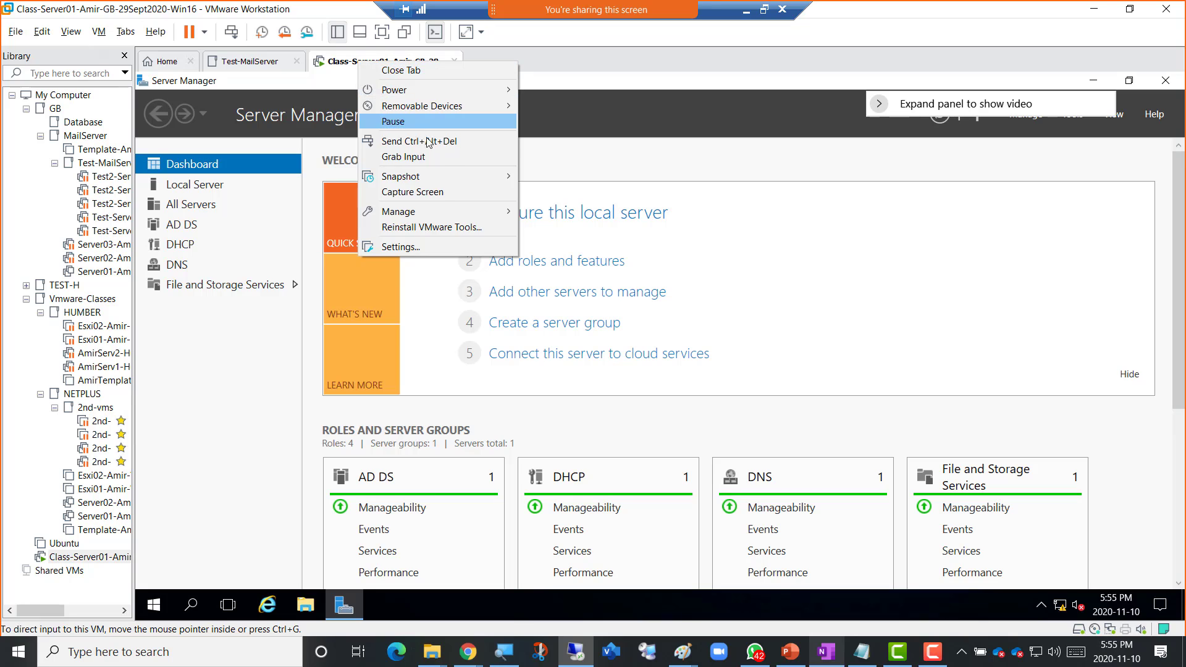
left_click(440, 247)
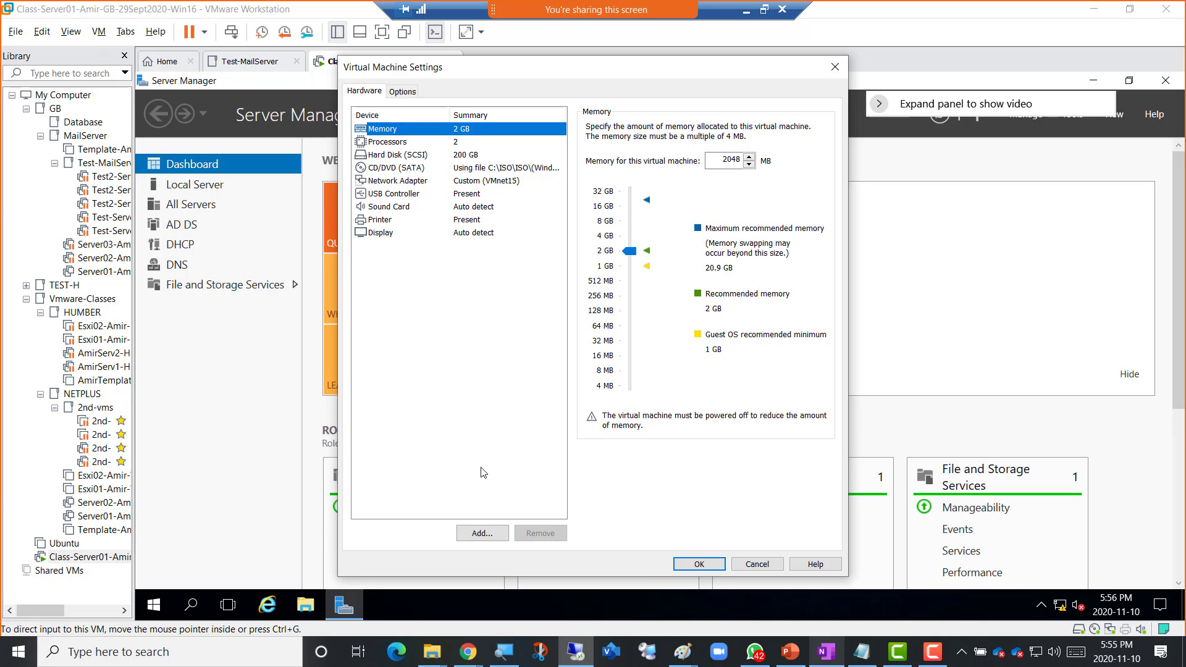
left_click(482, 532)
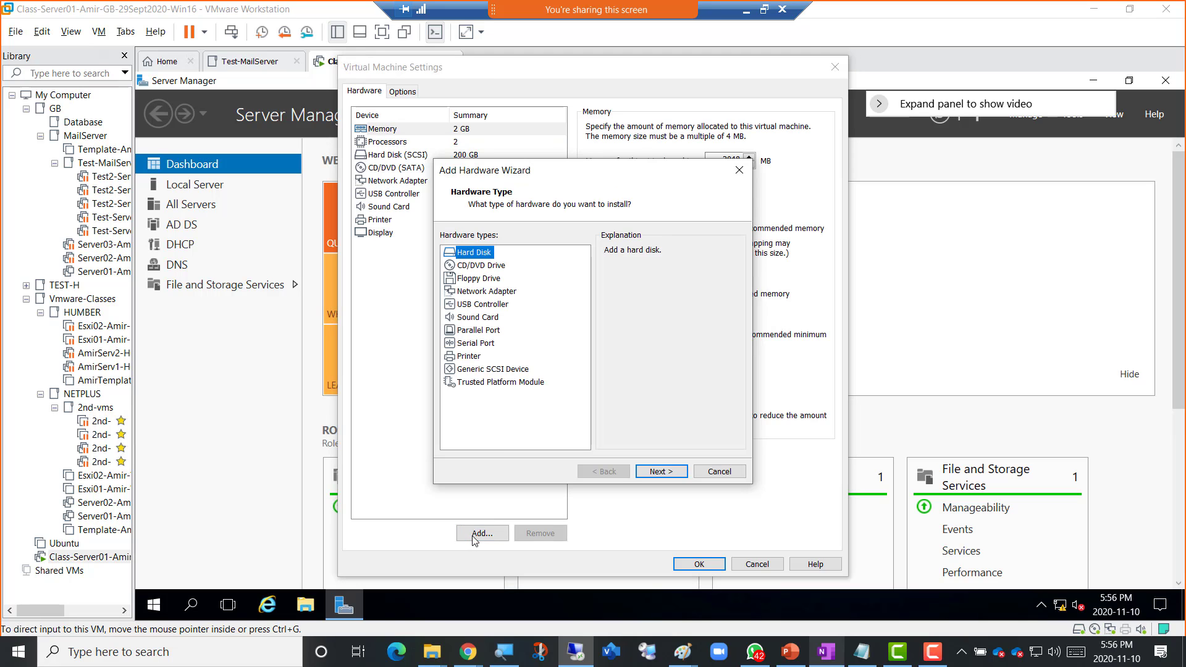
left_click(484, 294)
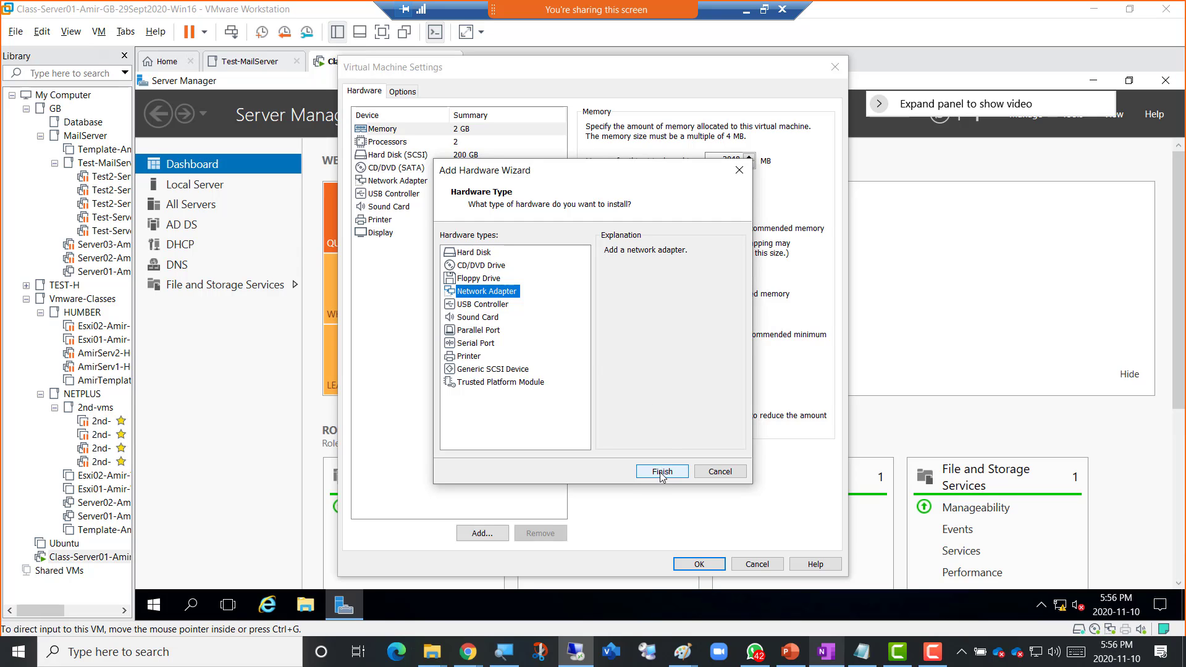
left_click(661, 473)
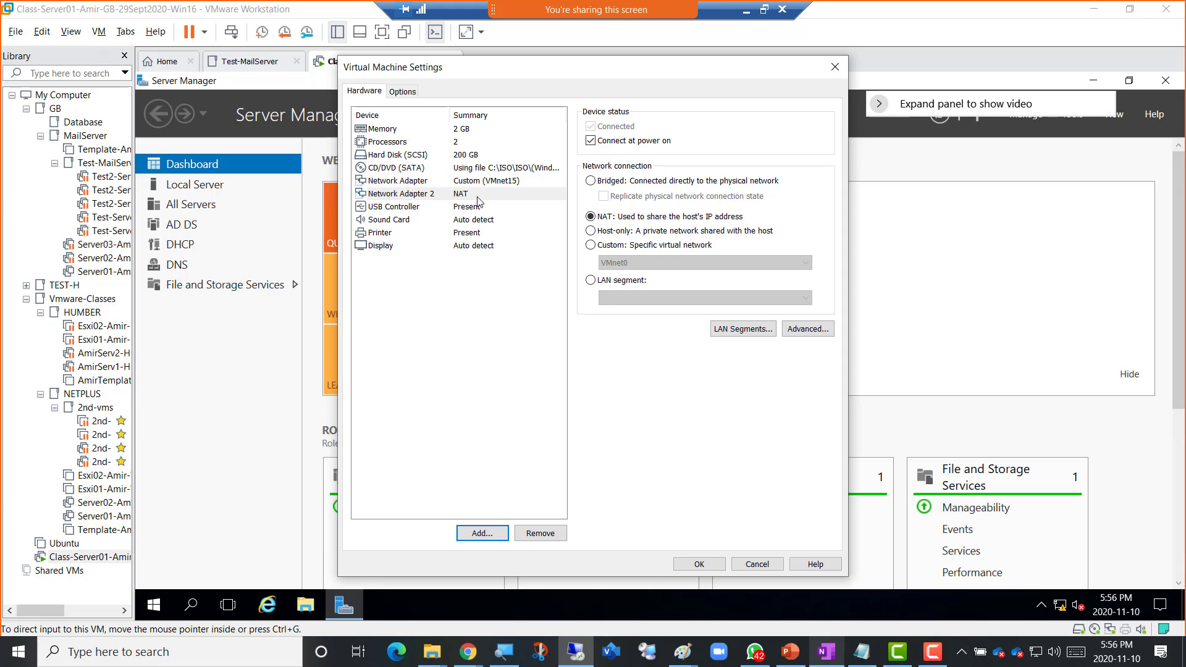
left_click(698, 564)
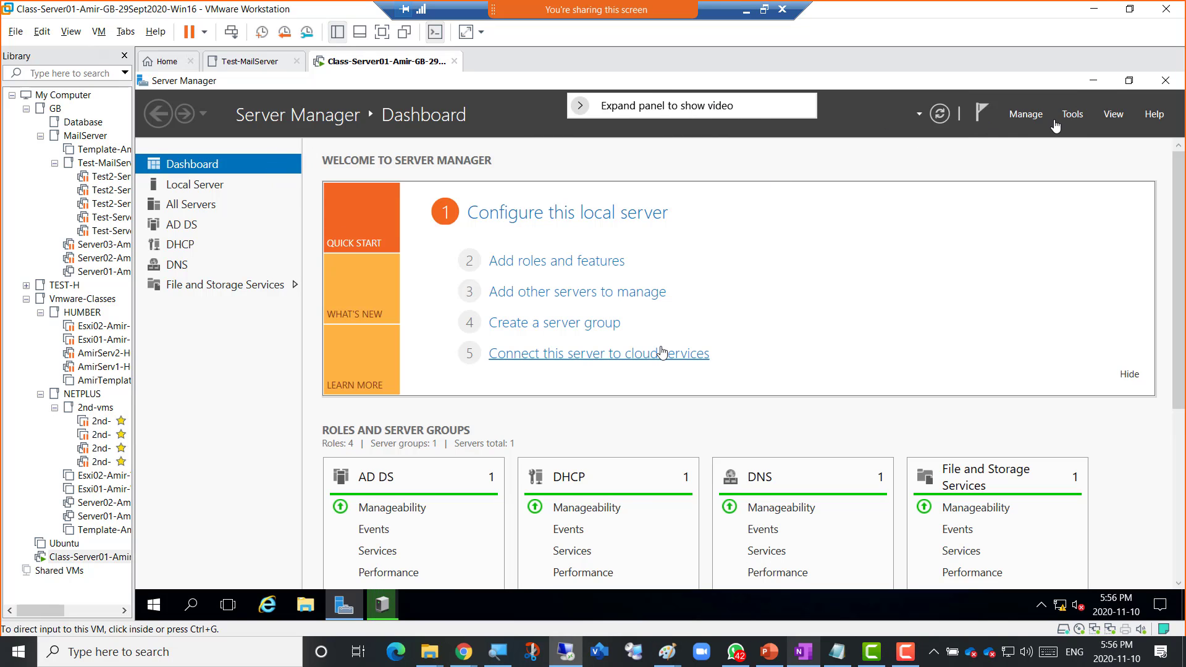
- Open Active Directory Users and Computers on the server and display the users in the ExchangeUsers organizational unit
left_click(1070, 116)
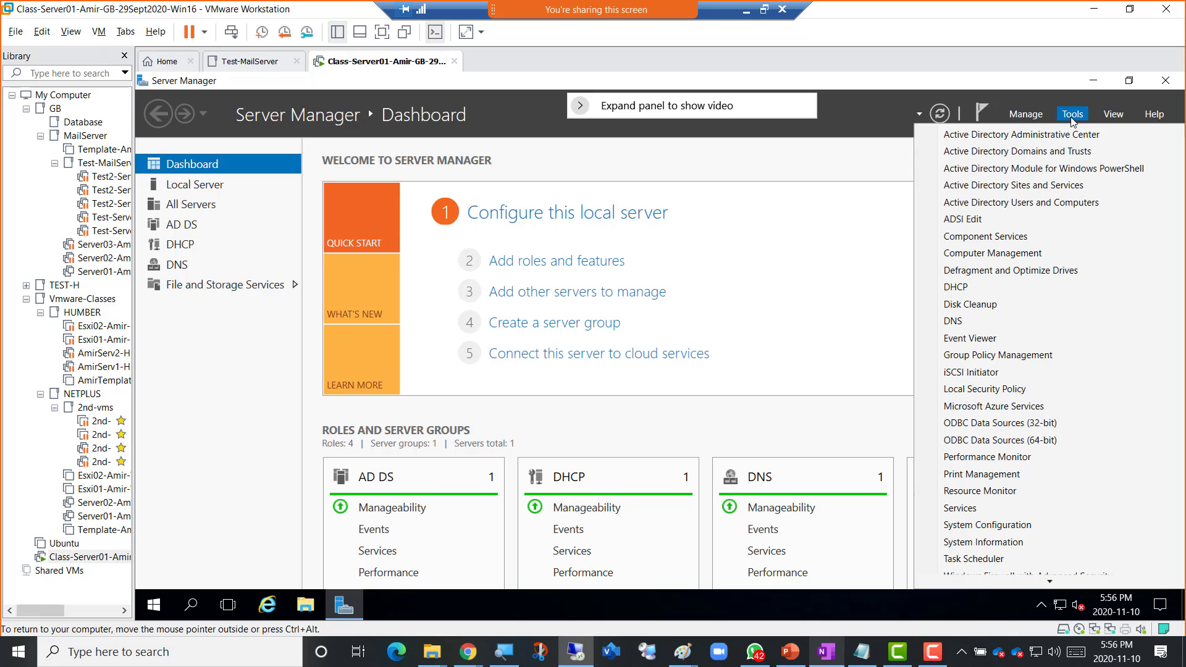
left_click(1029, 209)
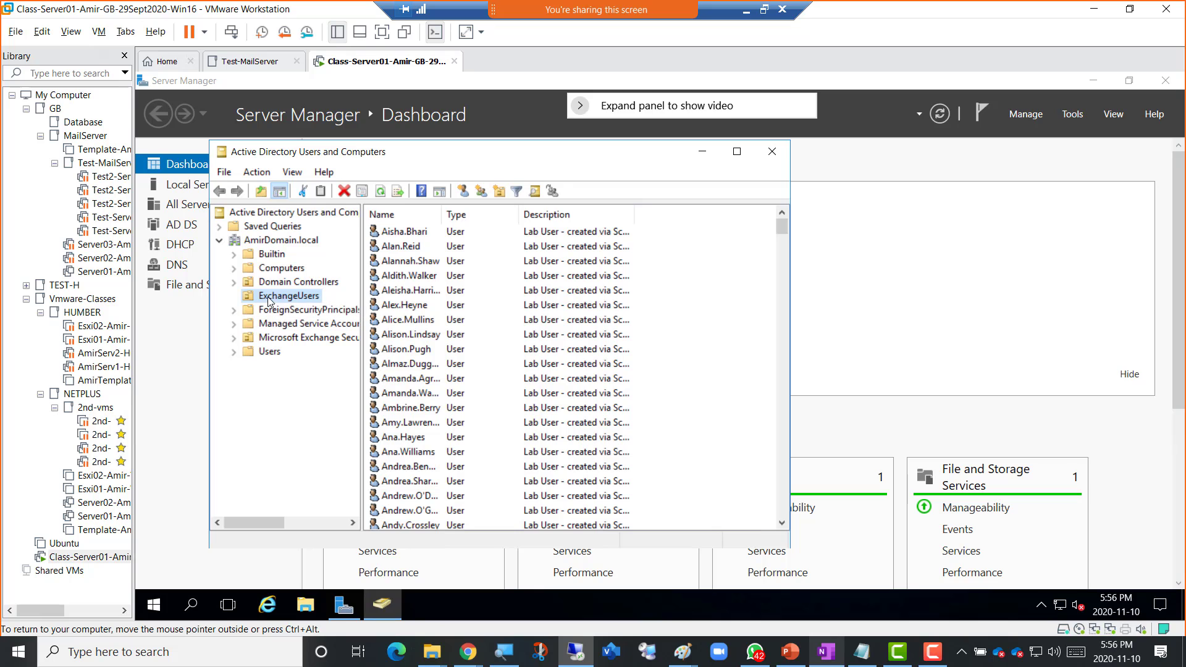
left_click(219, 242)
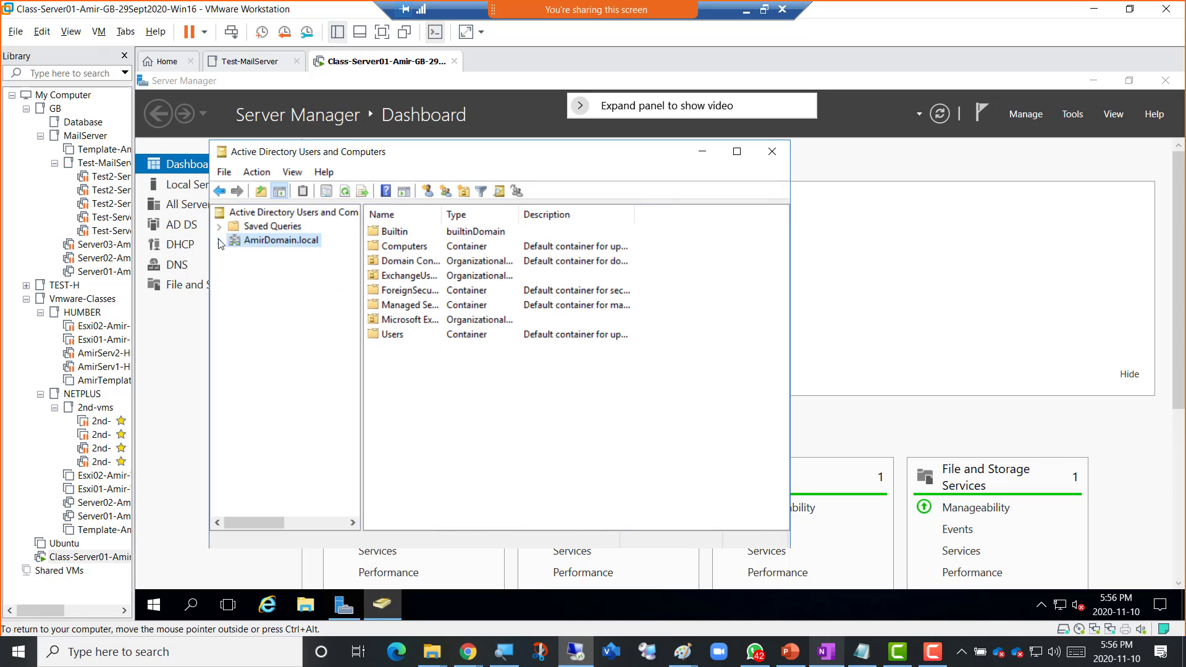
left_click(219, 241)
left_click(275, 299)
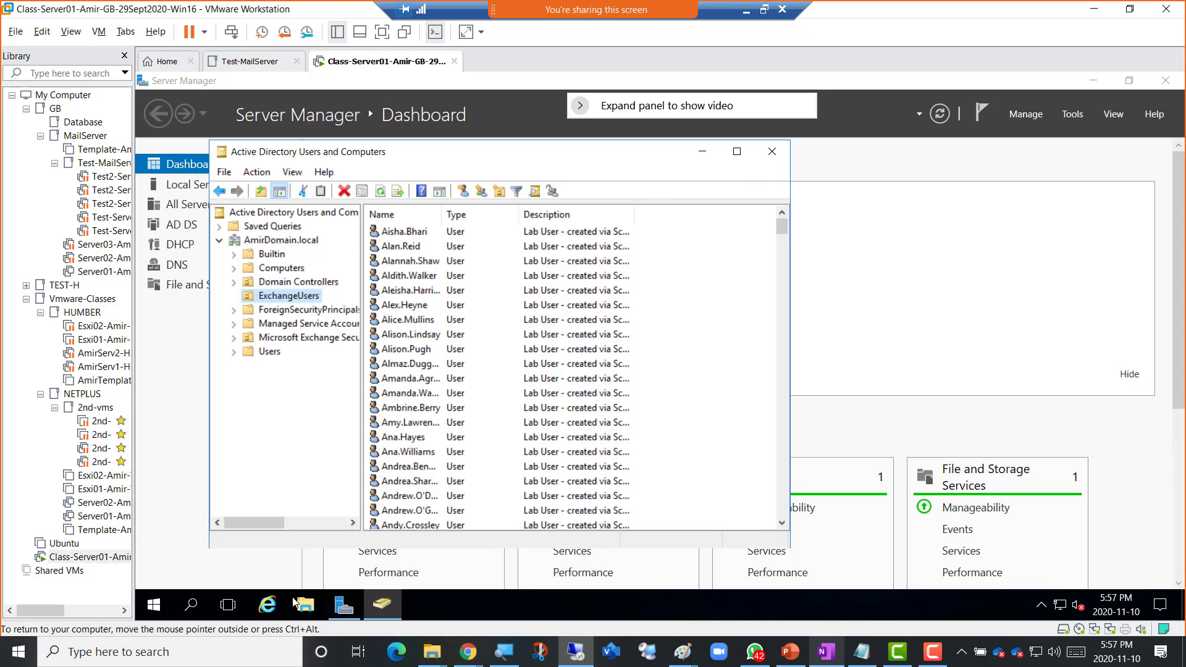
- Check the virtual machine's internet access in Internet Explorer, minimizing Server Manager and maximizing the browser window
left_click(272, 608)
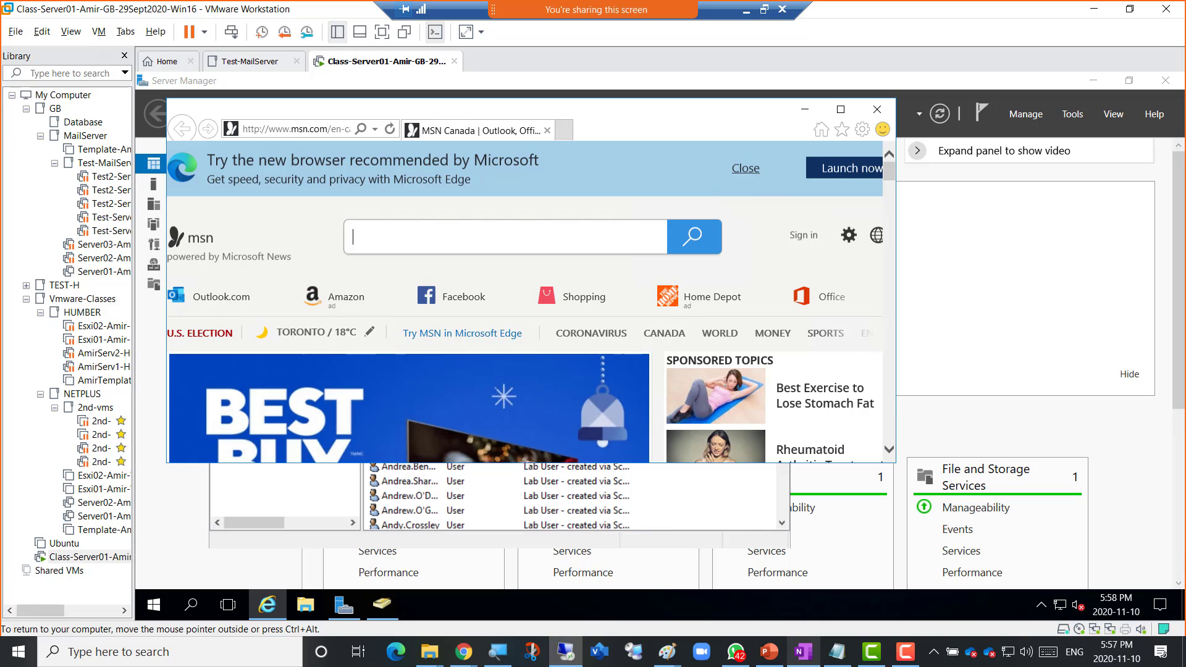
left_click(1094, 81)
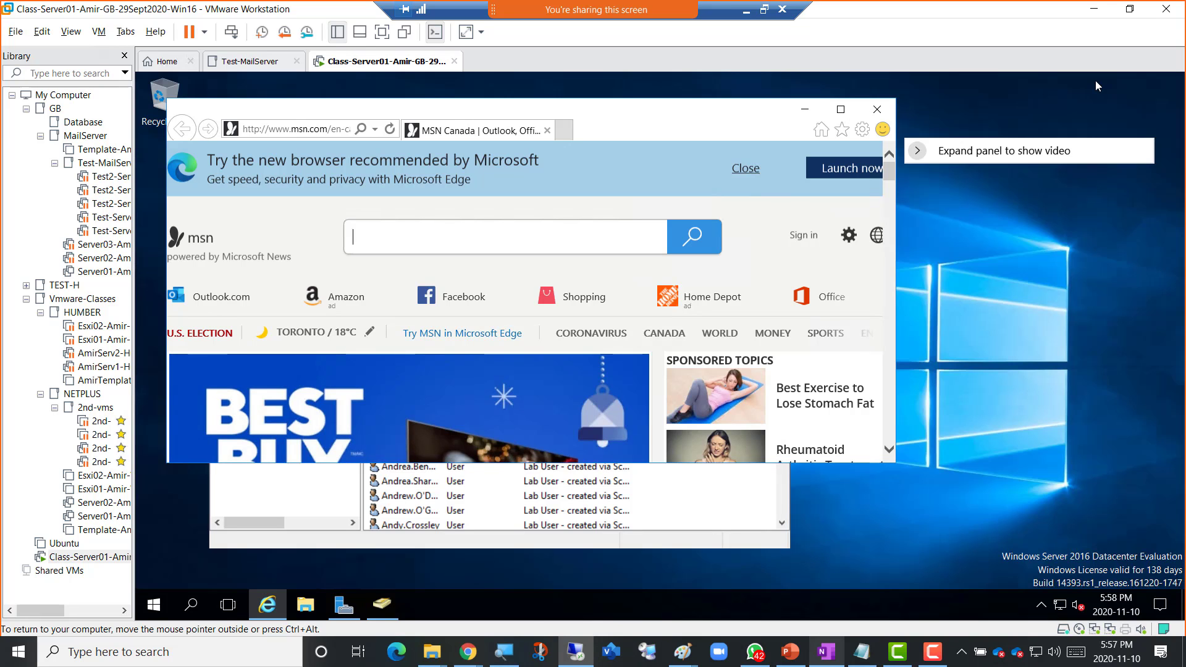
left_click_drag(559, 105, 748, 112)
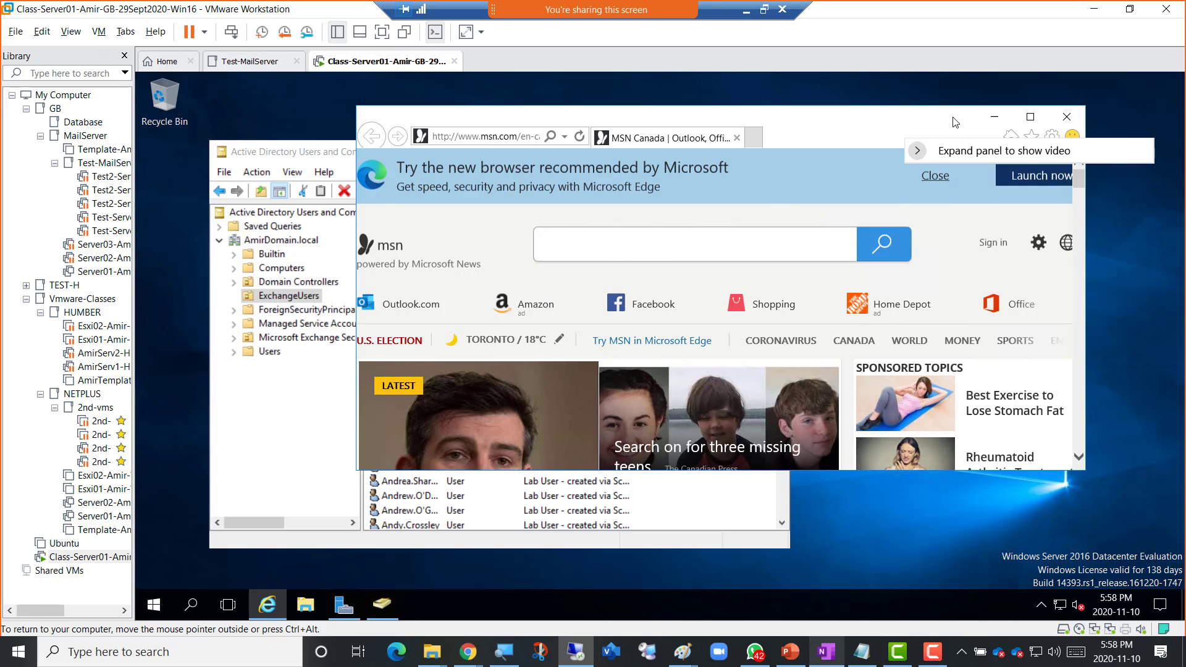
left_click(1030, 116)
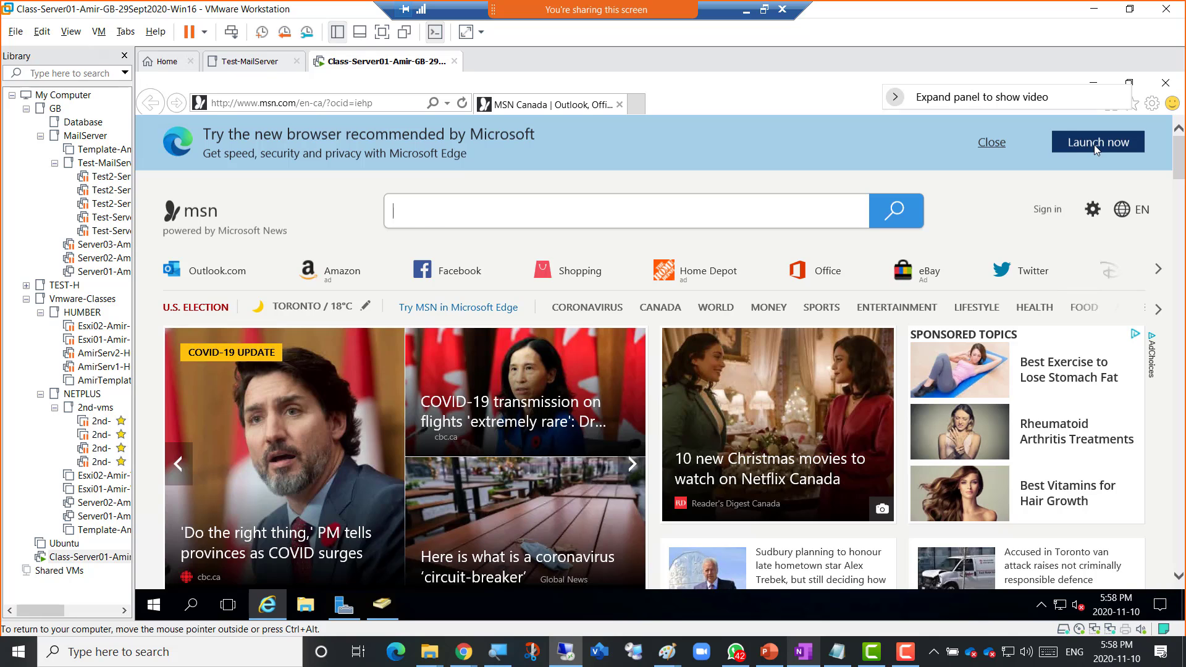
- Try to launch Microsoft Edge from the MSN page's banner, return to the MSN page and minimize the browser
left_click(1093, 145)
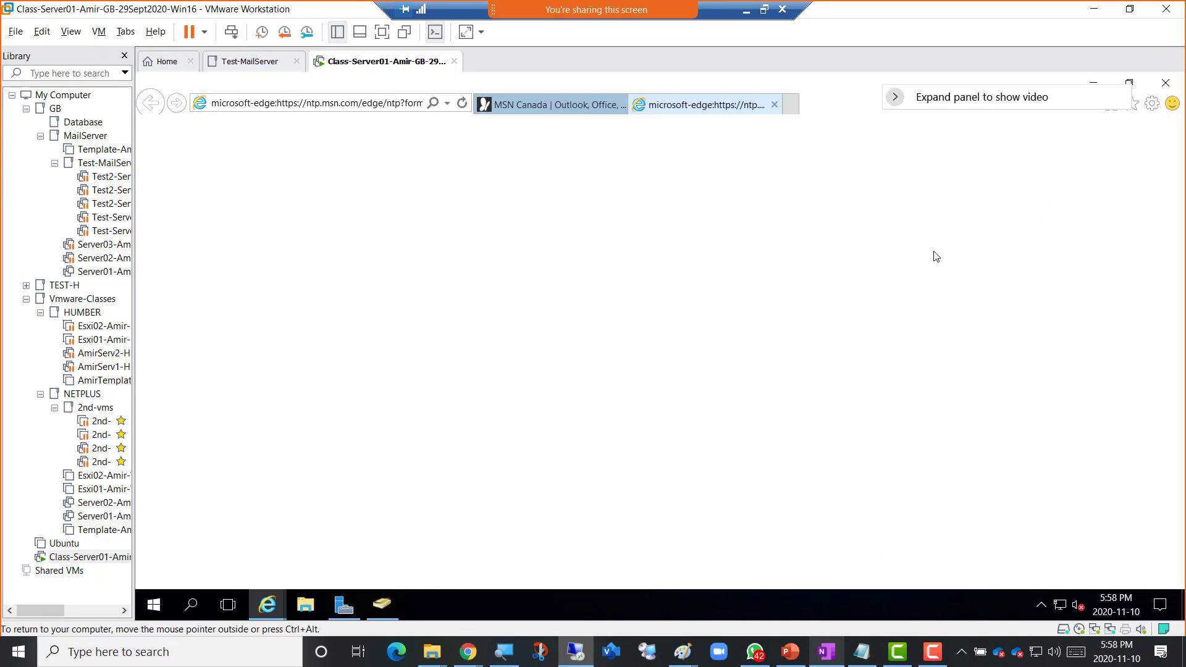
left_click(705, 369)
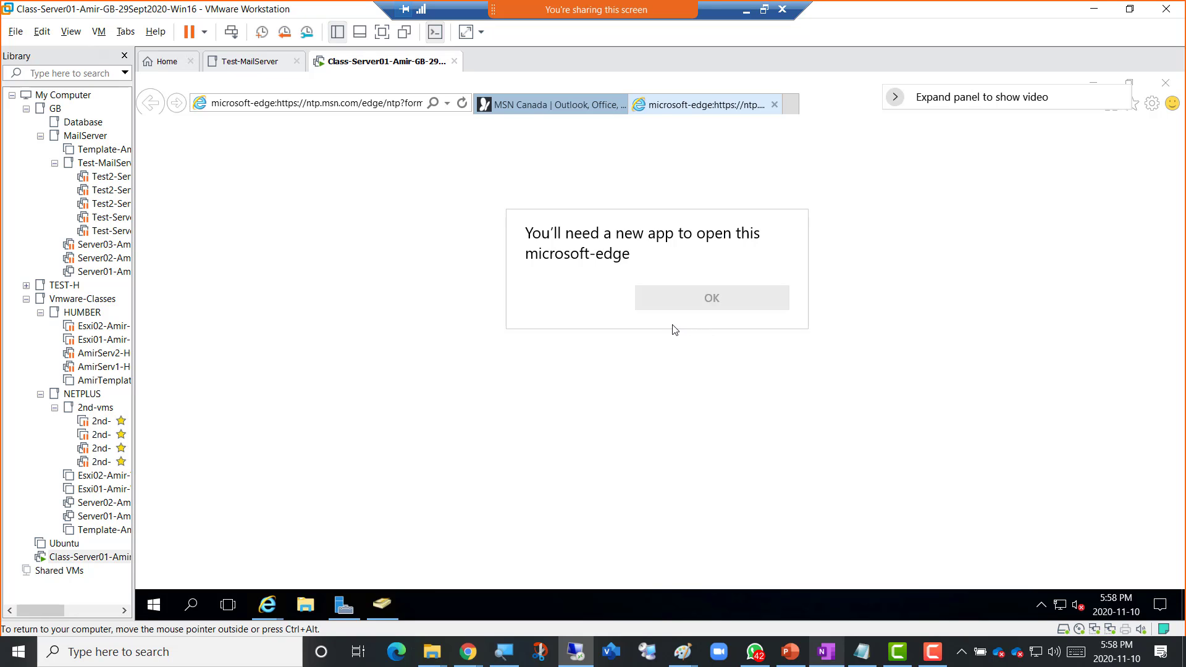
left_click(406, 106)
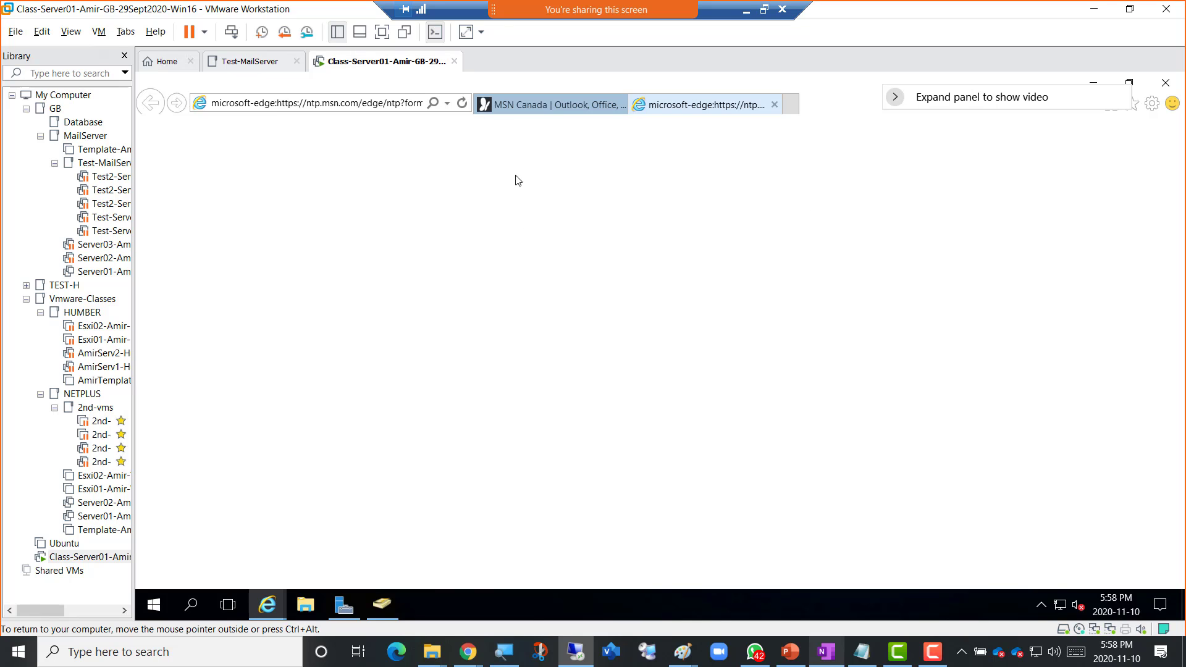
left_click(501, 111)
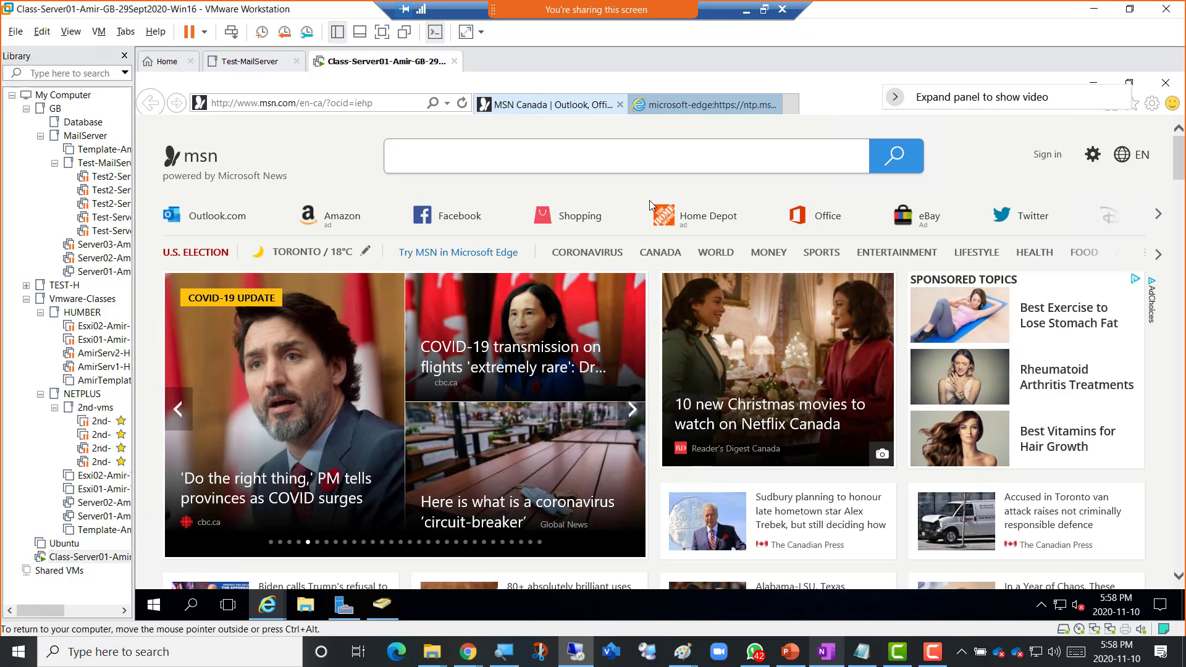
left_click(1093, 83)
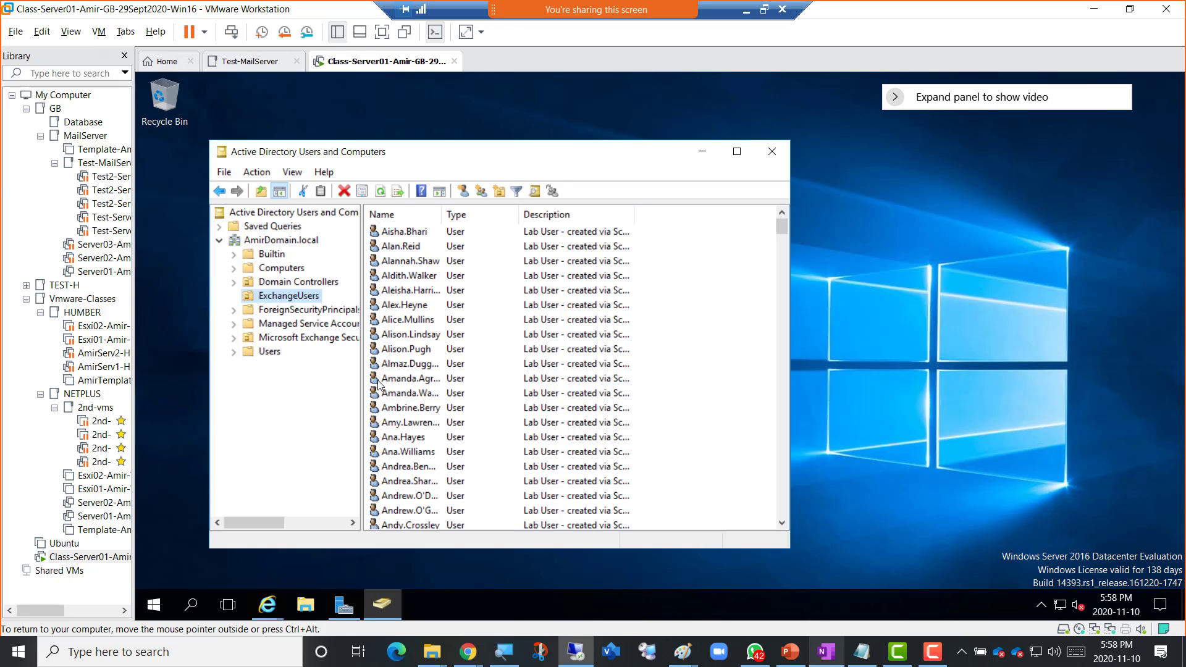
- Switch to the Paint diagram, pencil orange check marks beside the triangle and the office365 heading, and underline "GlobalAdmin user"
left_click(747, 10)
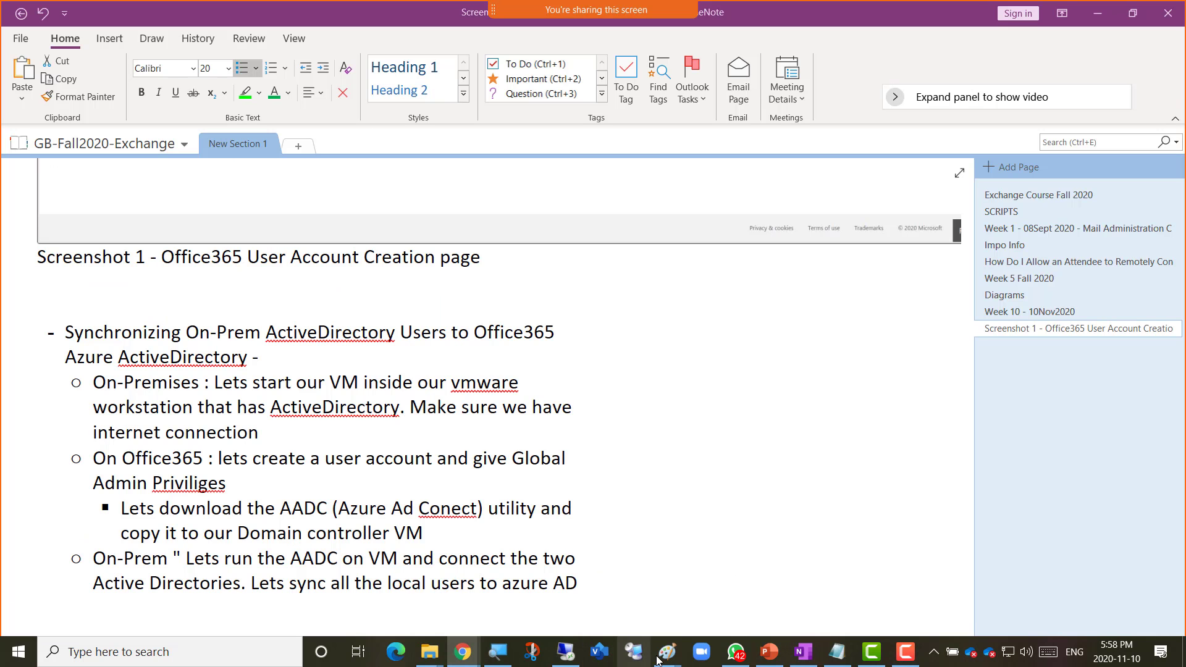
mouse_move(666, 651)
left_click(723, 615)
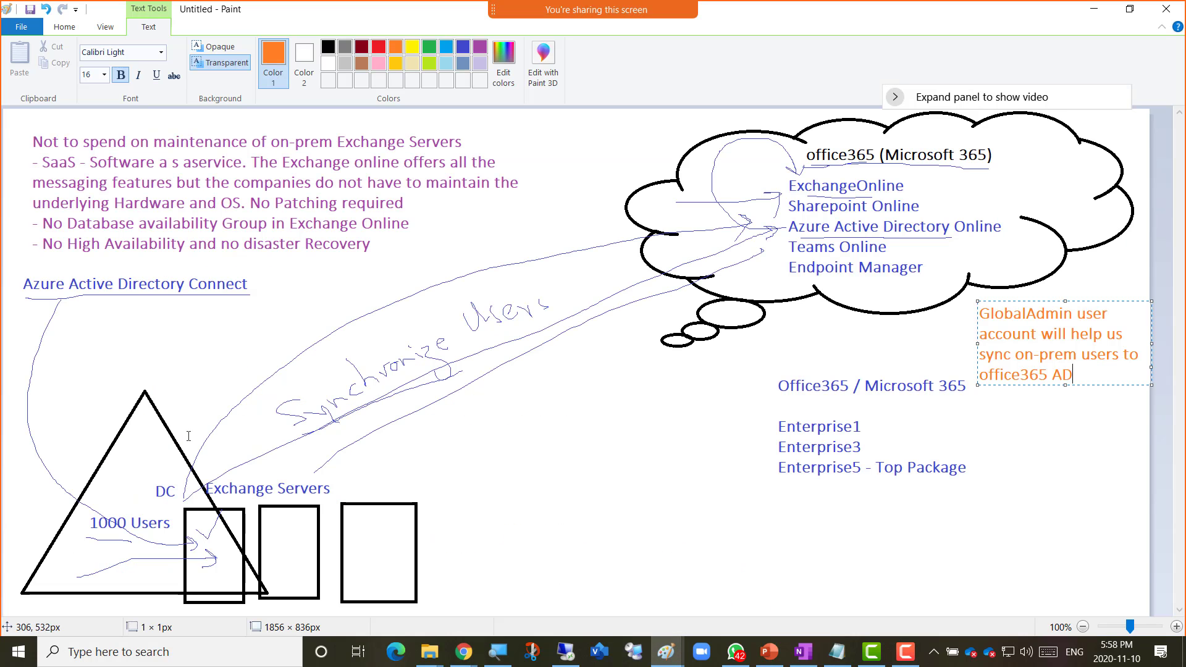
left_click(65, 27)
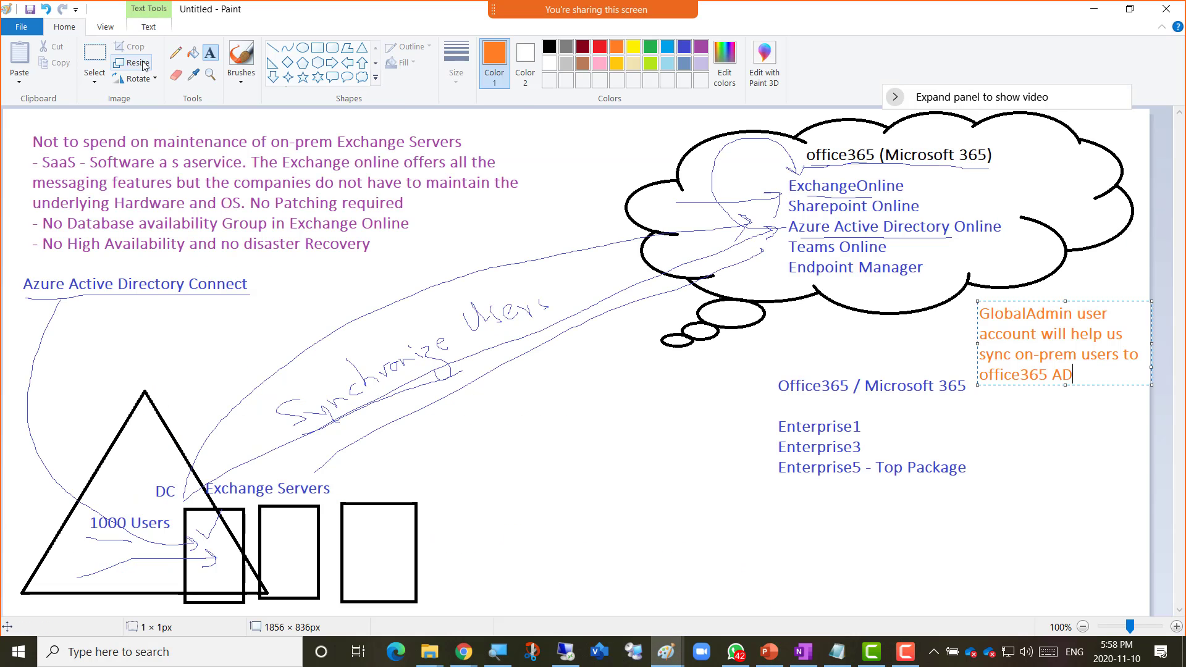
left_click(175, 52)
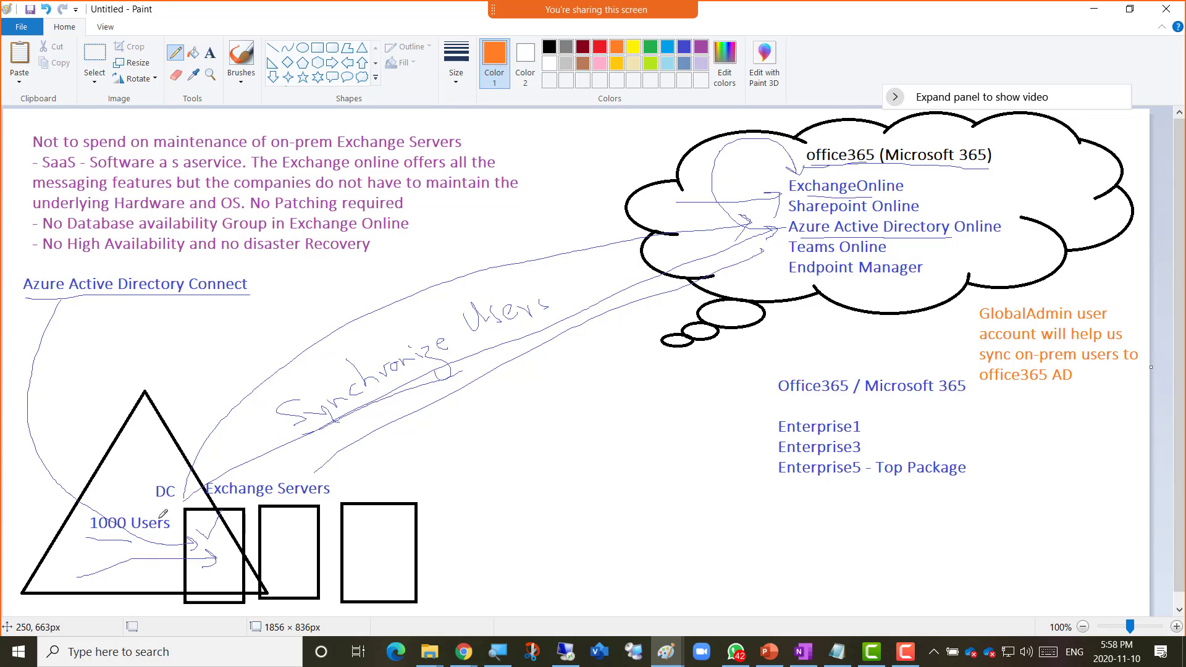
mouse_move(86, 419)
left_mouse_down()
mouse_move(105, 424)
mouse_move(113, 390)
left_mouse_up()
left_click_drag(993, 153, 1016, 136)
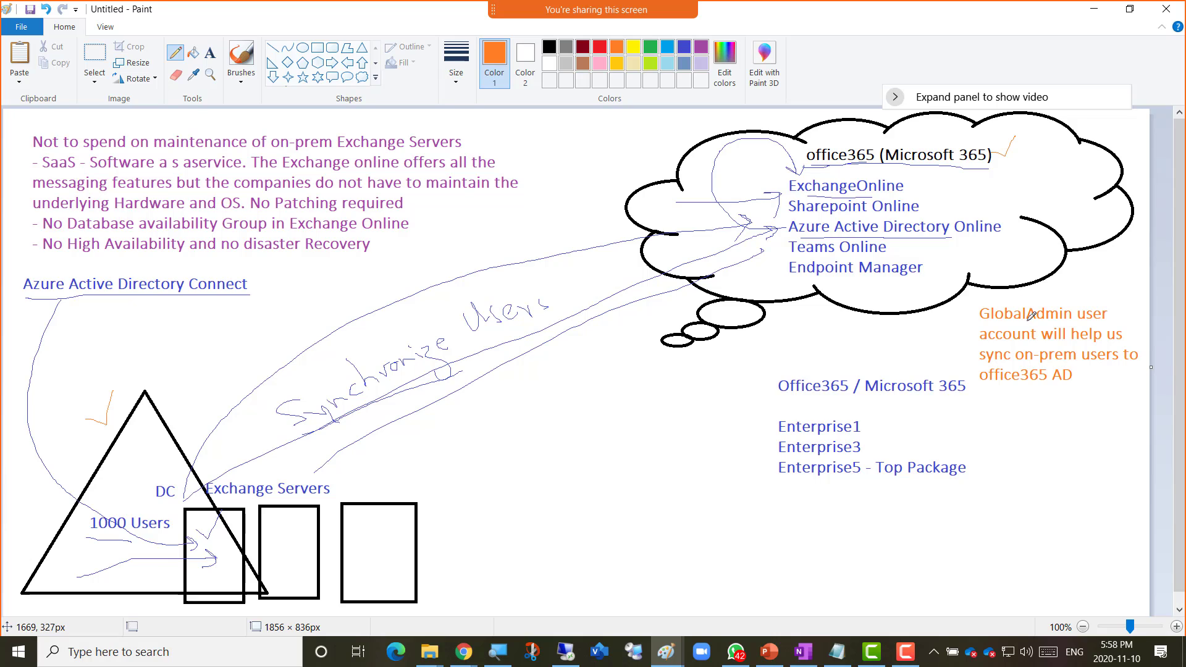
left_click_drag(985, 325, 1100, 320)
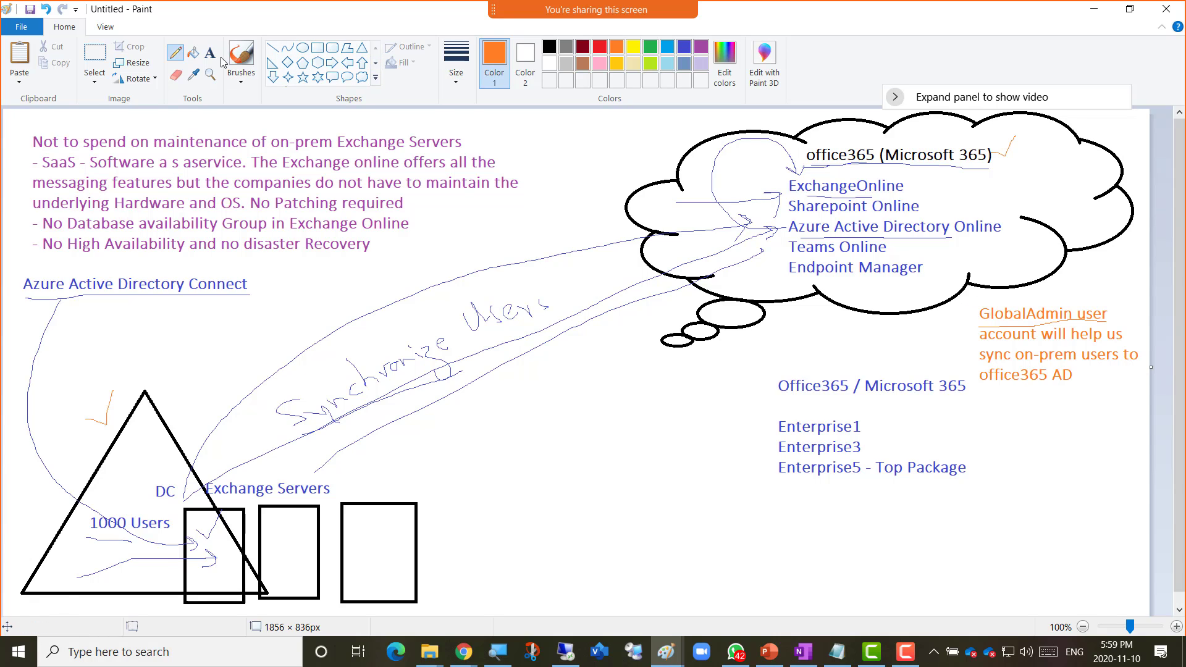
- Add the text "- atleast once login form this gloablAdmin Account, change the password at login" below the GlobalAdmin note
left_click(193, 53)
left_click(211, 54)
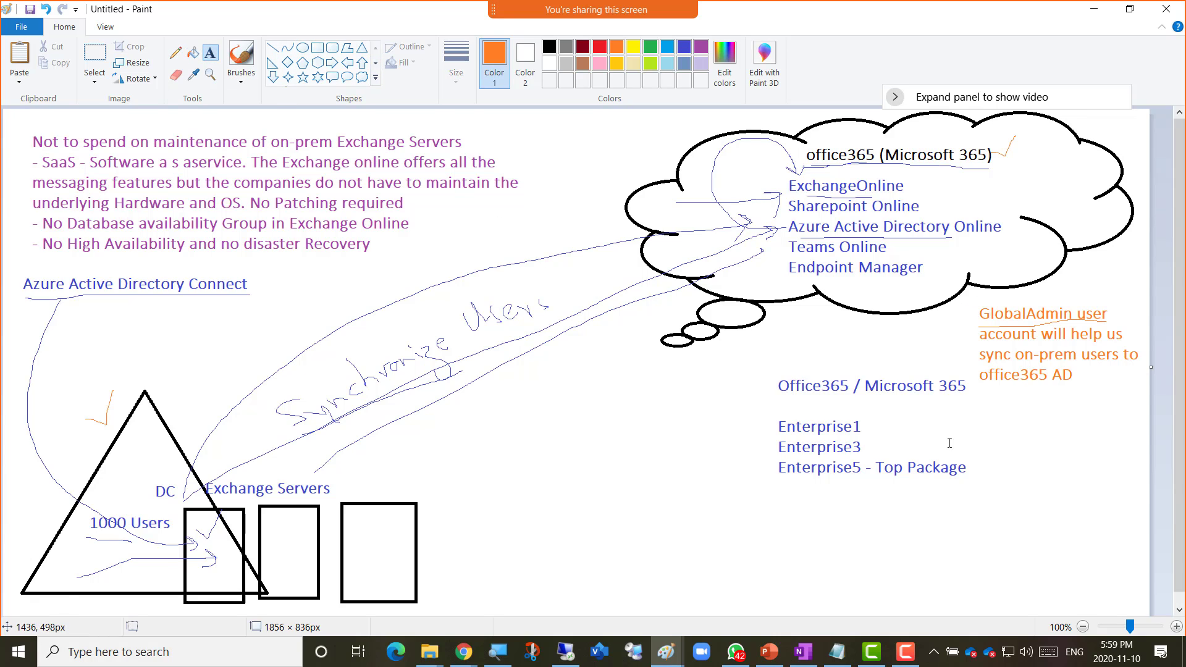
left_click(990, 389)
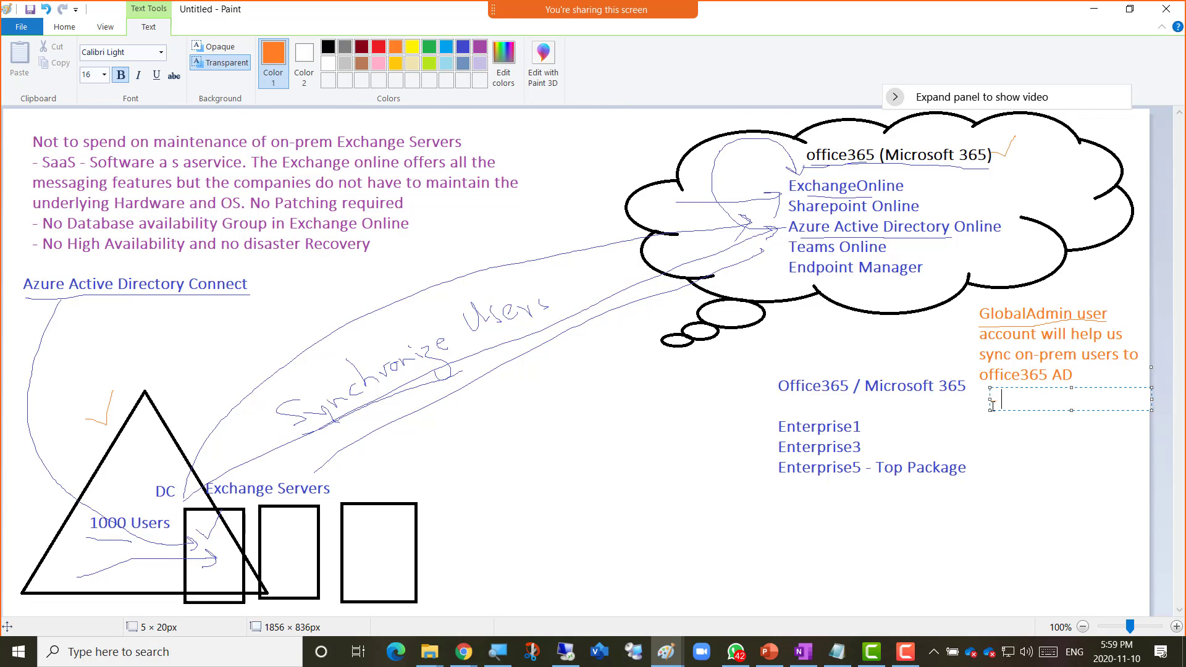
type("atleast once login for")
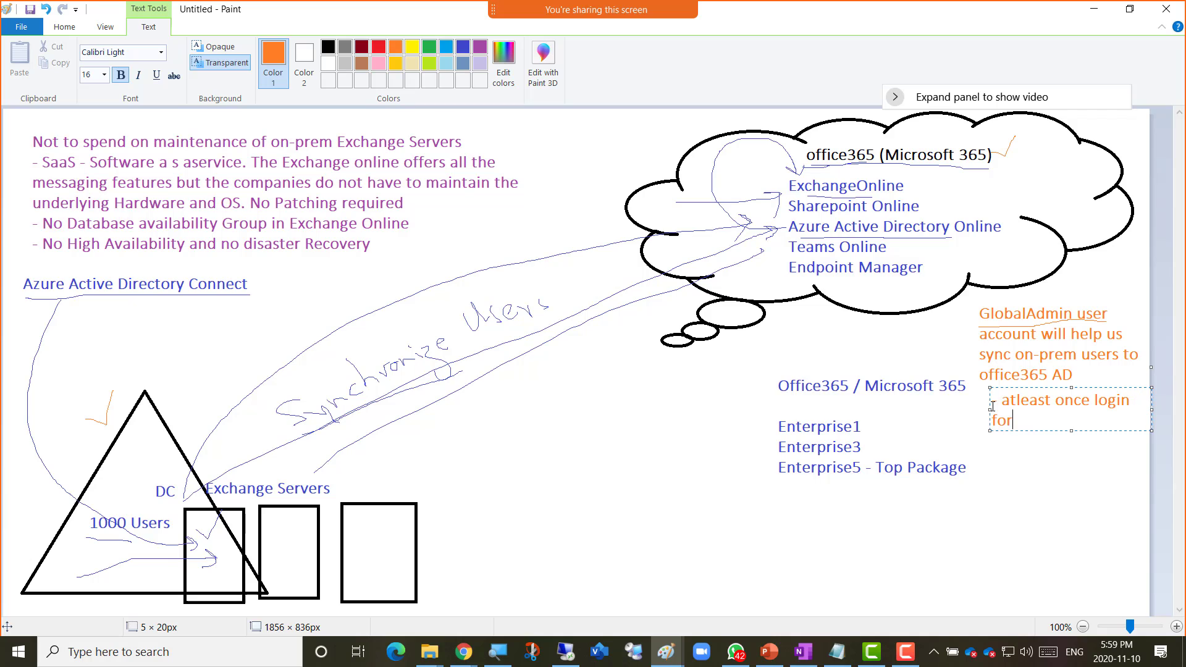
type("m this gloablAdmin Account")
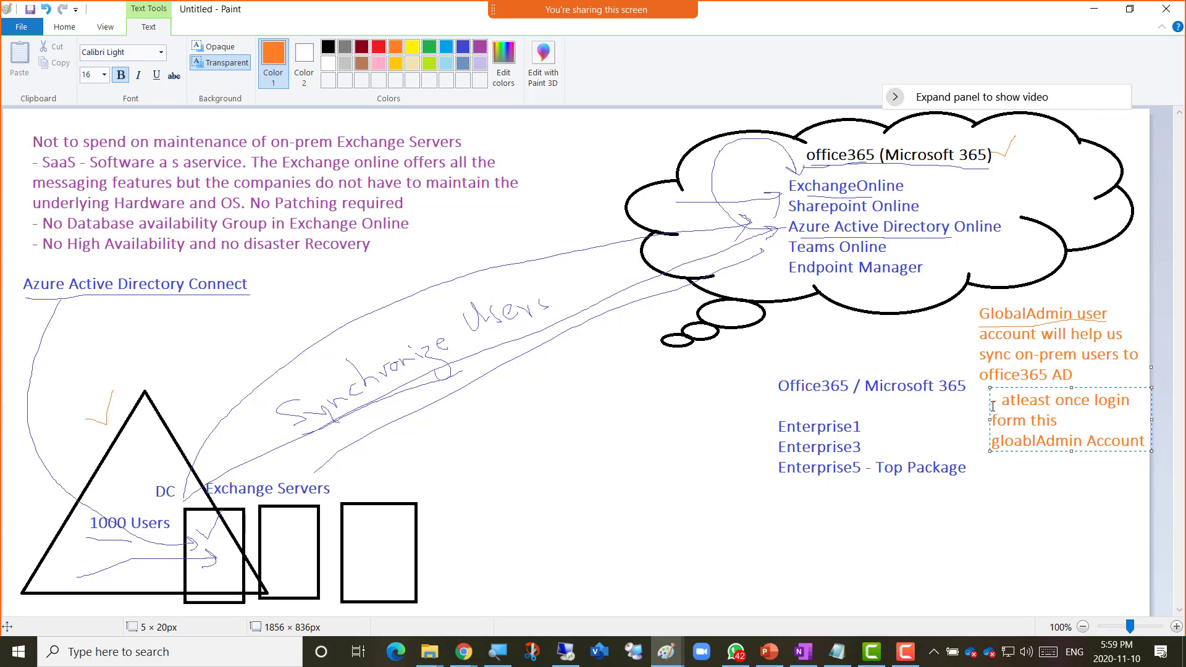
key("Return")
type(",")
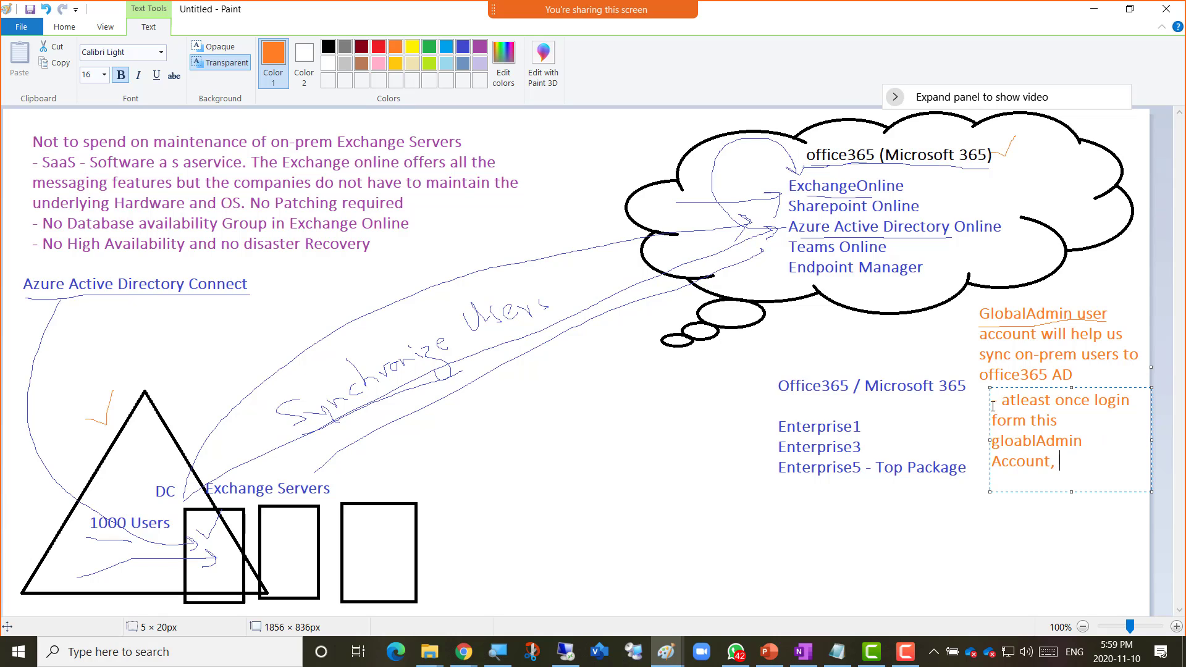
type(" change the")
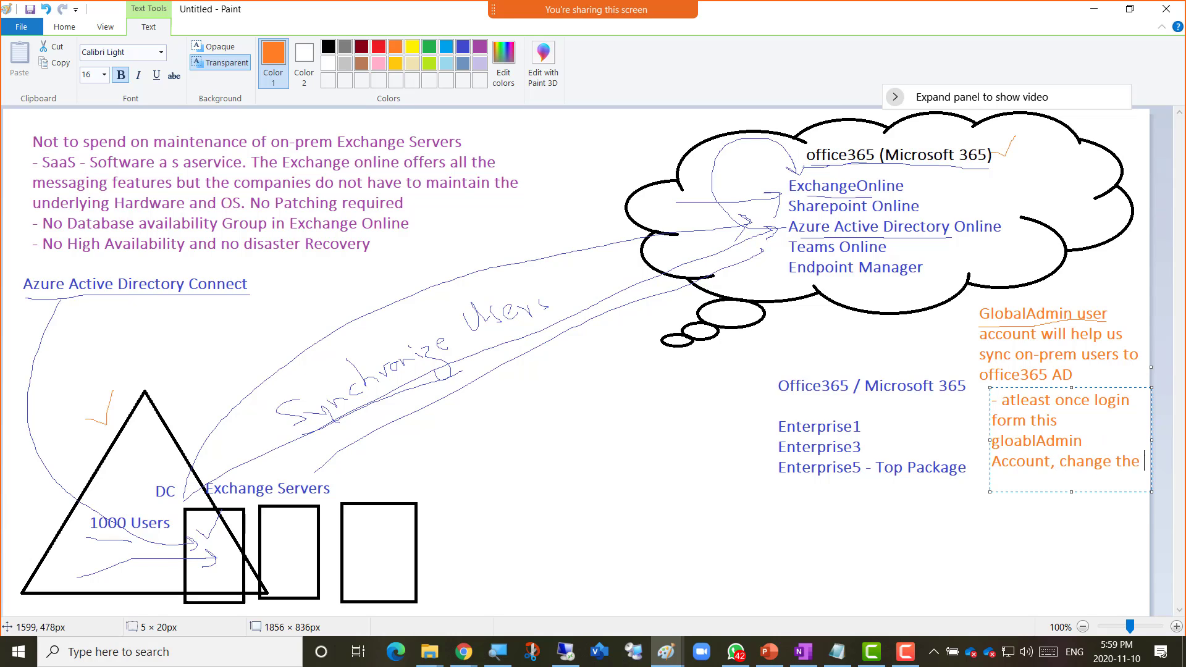
type(" password at login")
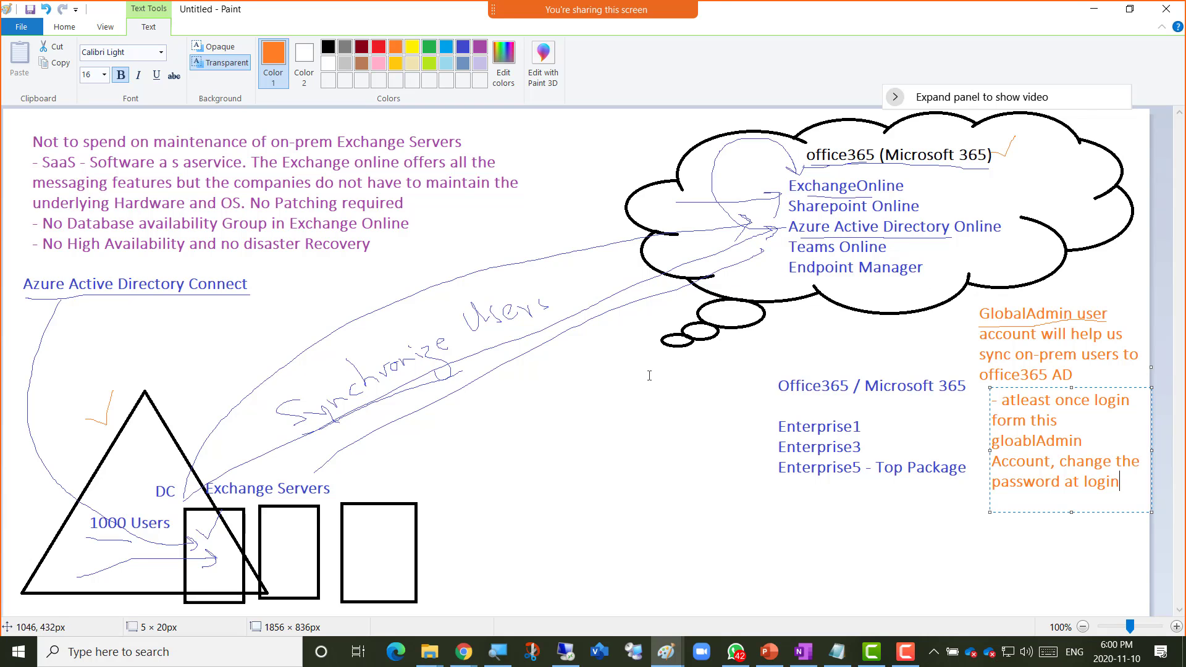
- Switch to Chrome and bring up the Active users page of the Microsoft 365 admin center
key("alt+Tab")
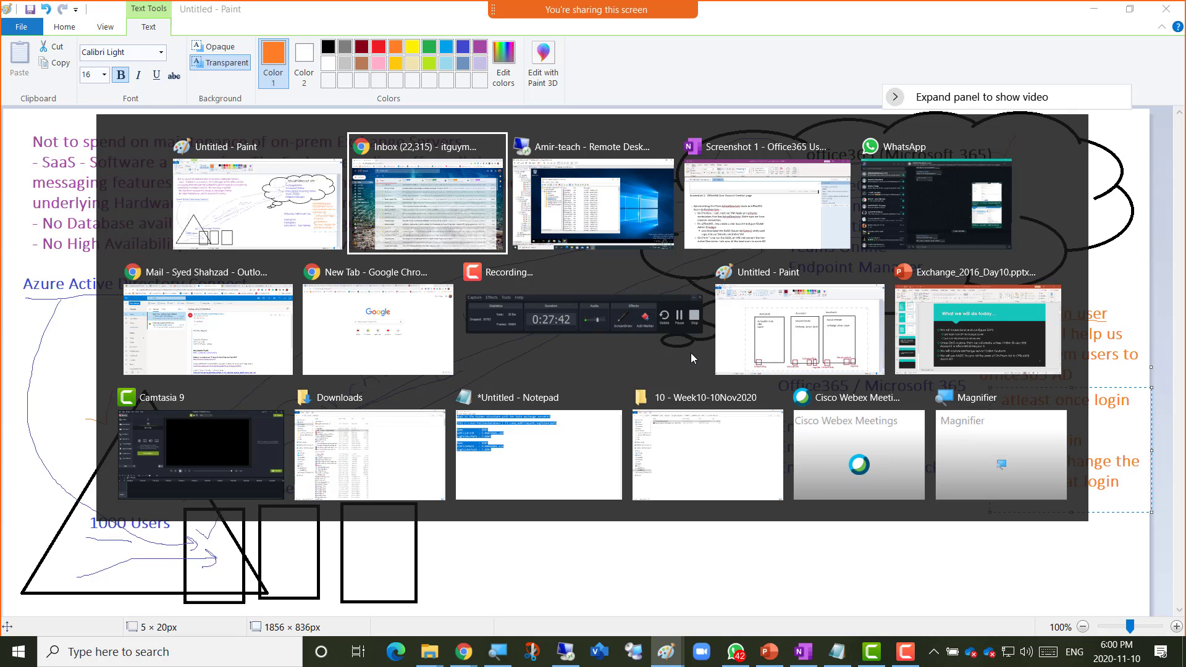
key("alt+Tab")
key("alt+Tab")
key("alt+Tab")
key("alt+Tab")
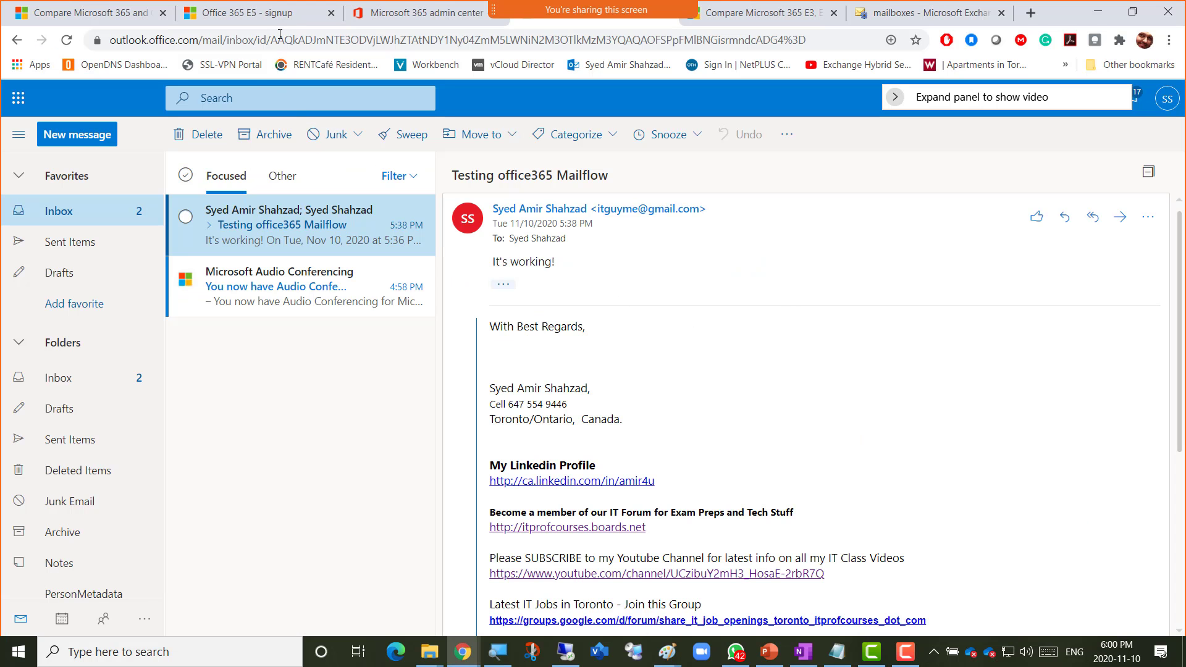
left_click(396, 21)
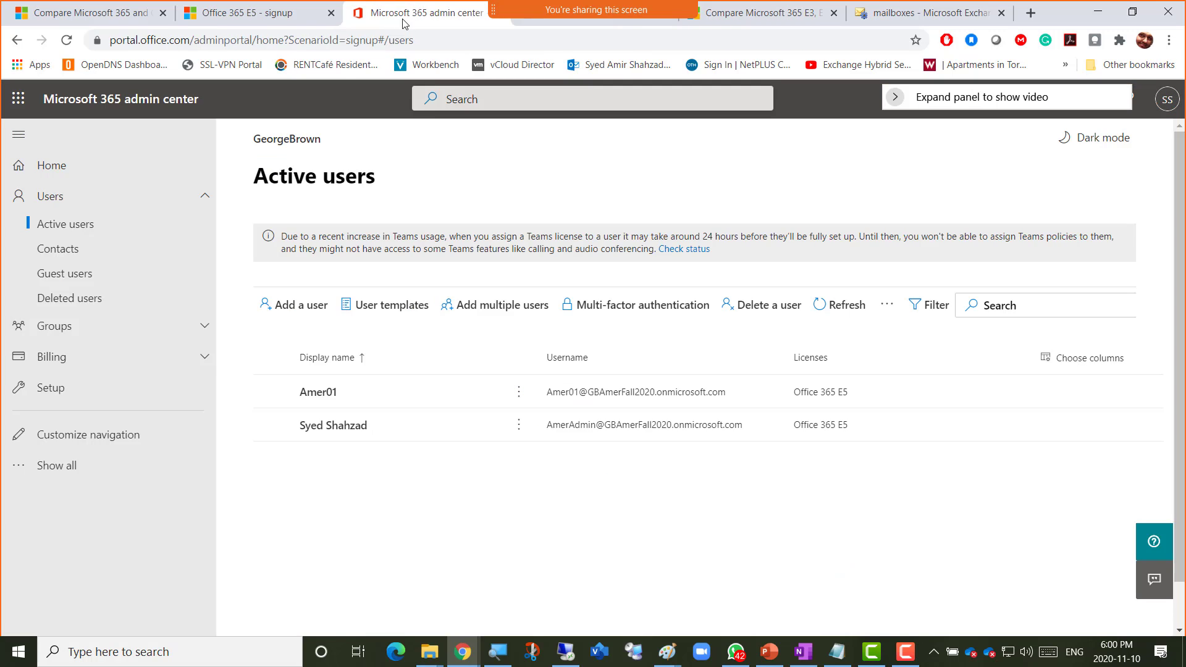
- Start adding a new user and enter the global admin account's name as first name, display name and username
left_click(59, 203)
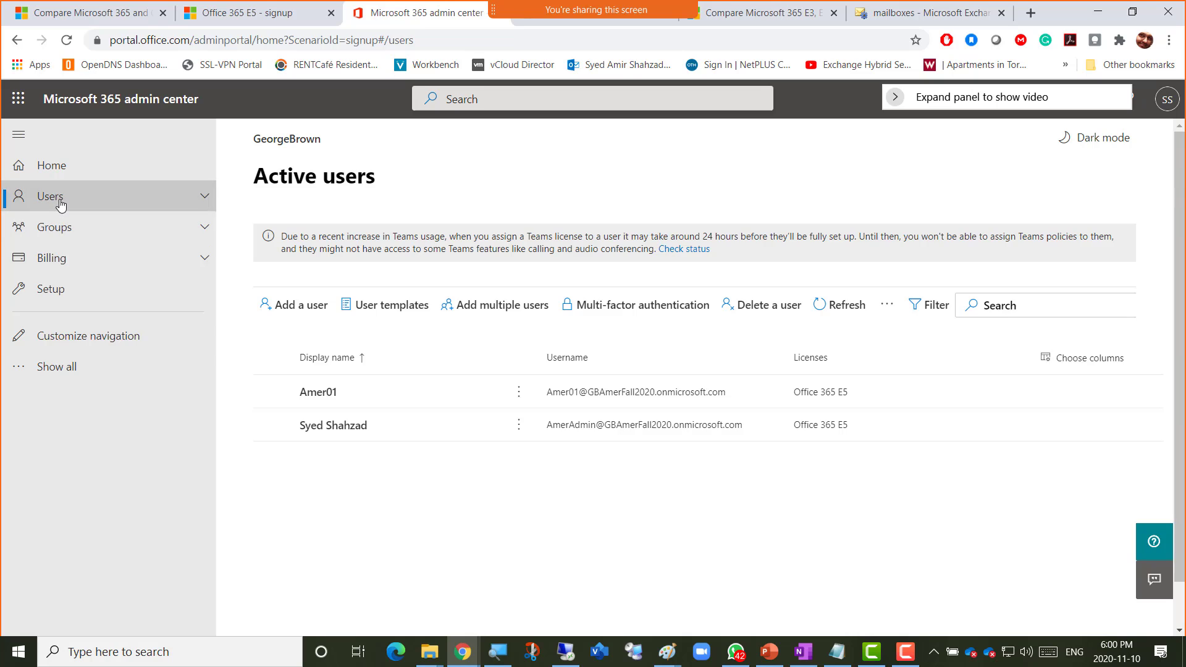
left_click(58, 197)
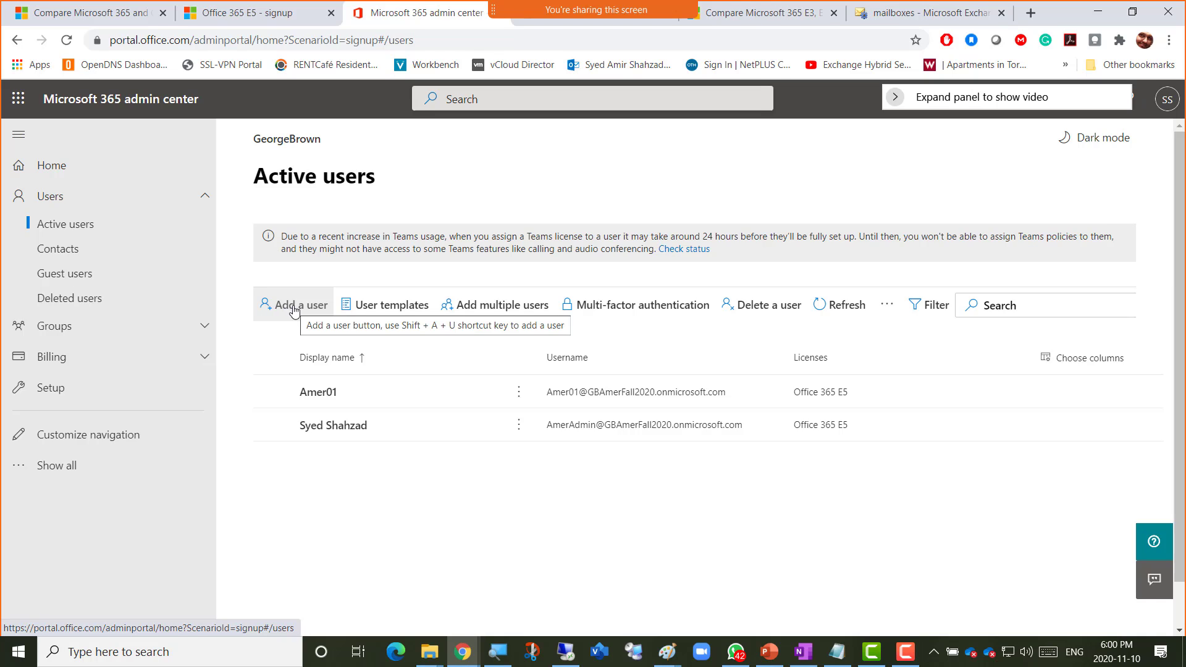
left_click(295, 308)
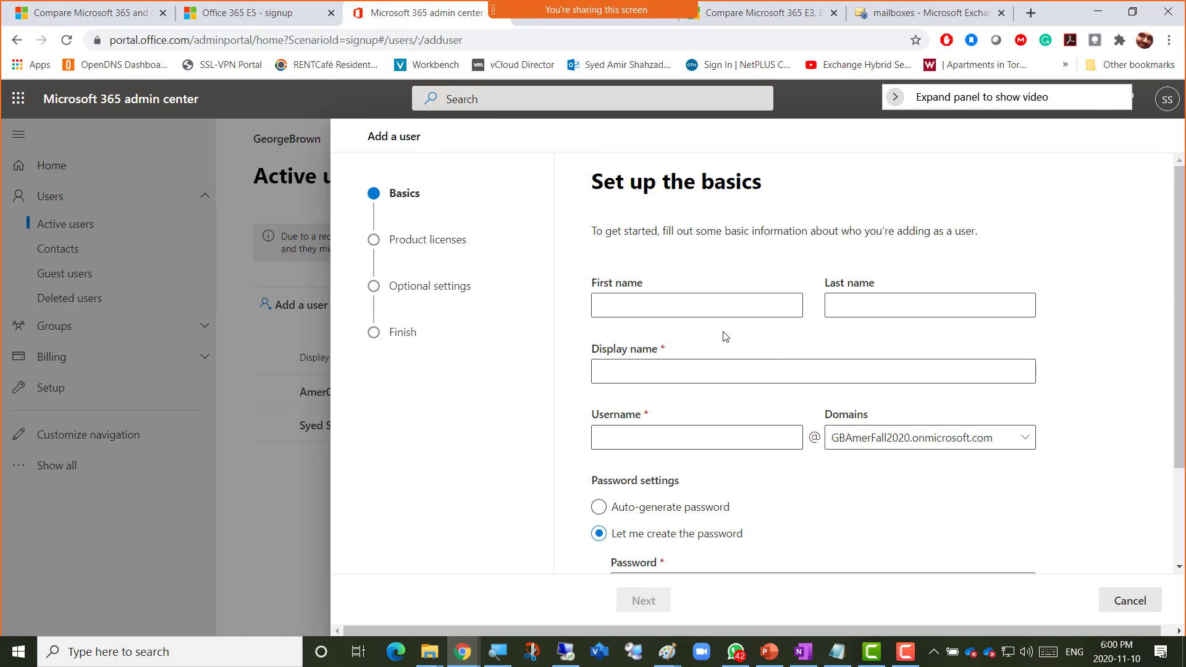
left_click(691, 304)
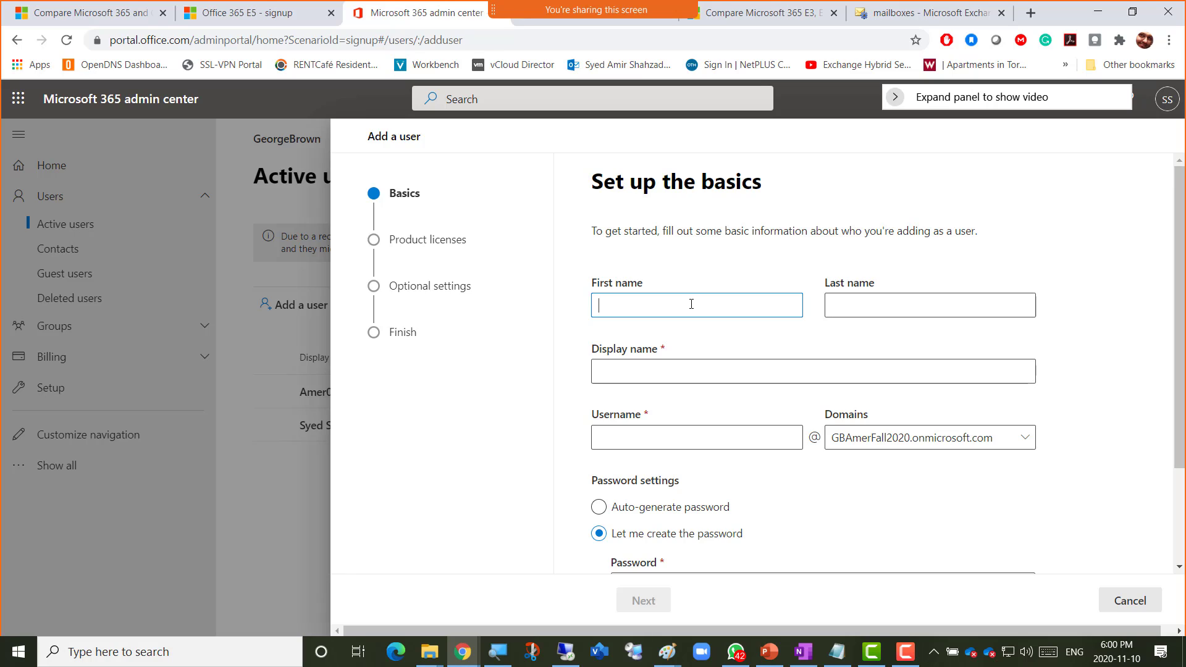
type("Ame")
left_click(642, 371)
left_click(642, 433)
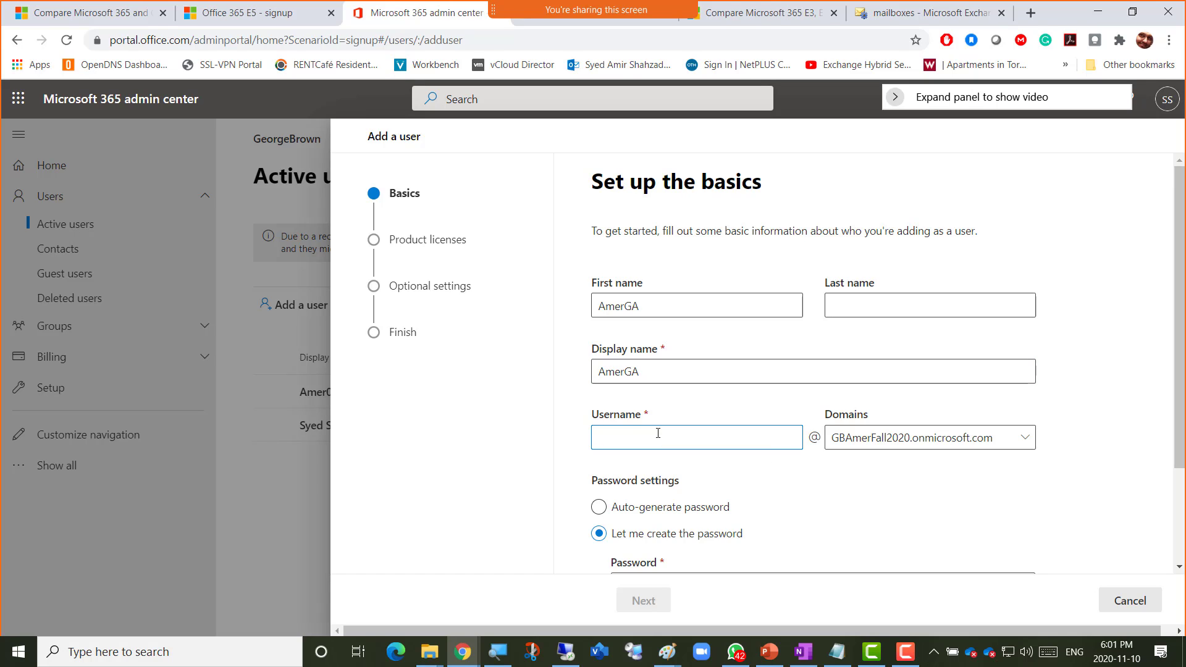
type("AmerGA")
left_click(1103, 445)
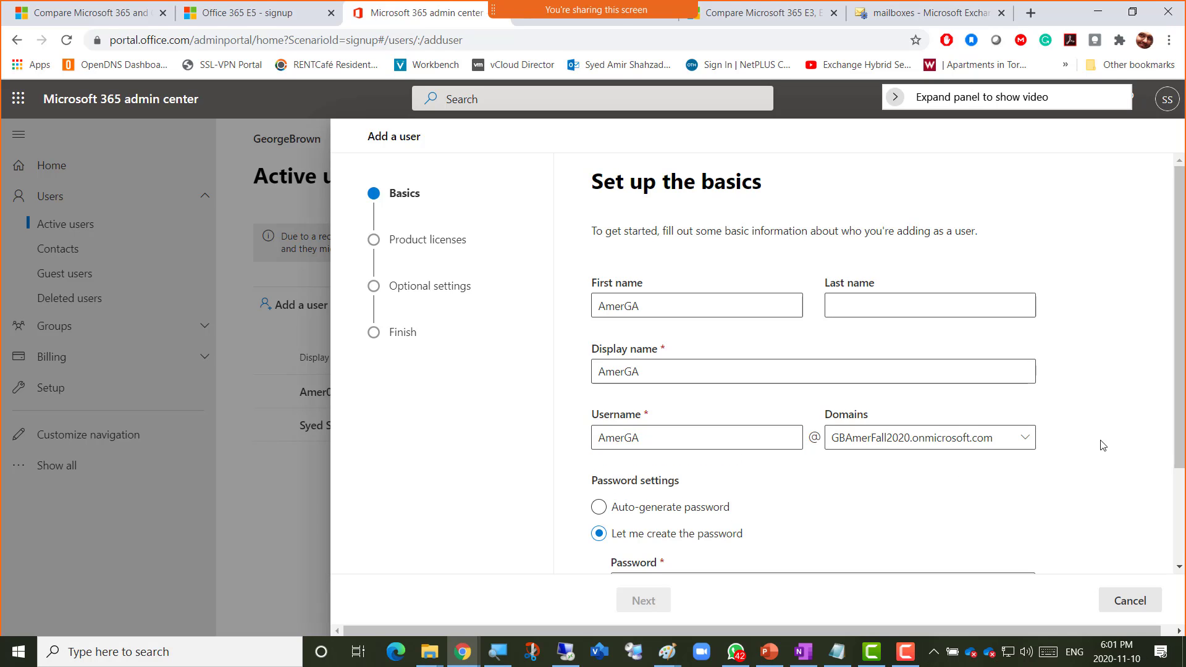
- Choose an auto-generated password and keep the Canada location and Office 365 E5 license for the new user
scroll(1103, 446, "down", 1)
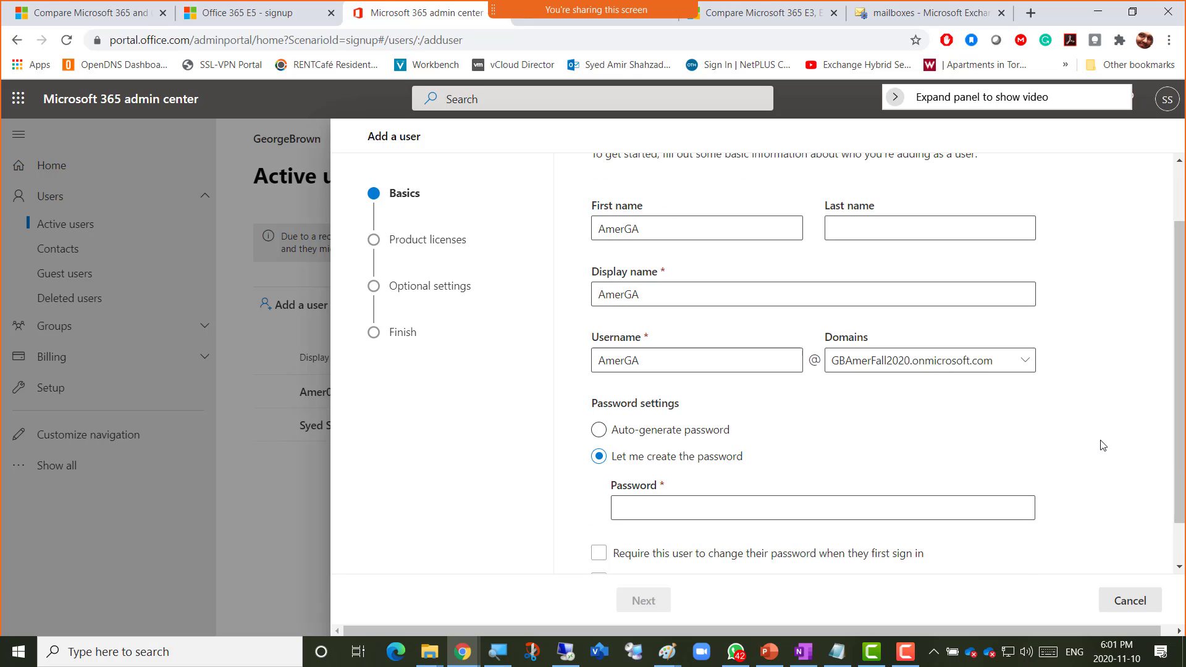
scroll(1102, 445, "down", 1)
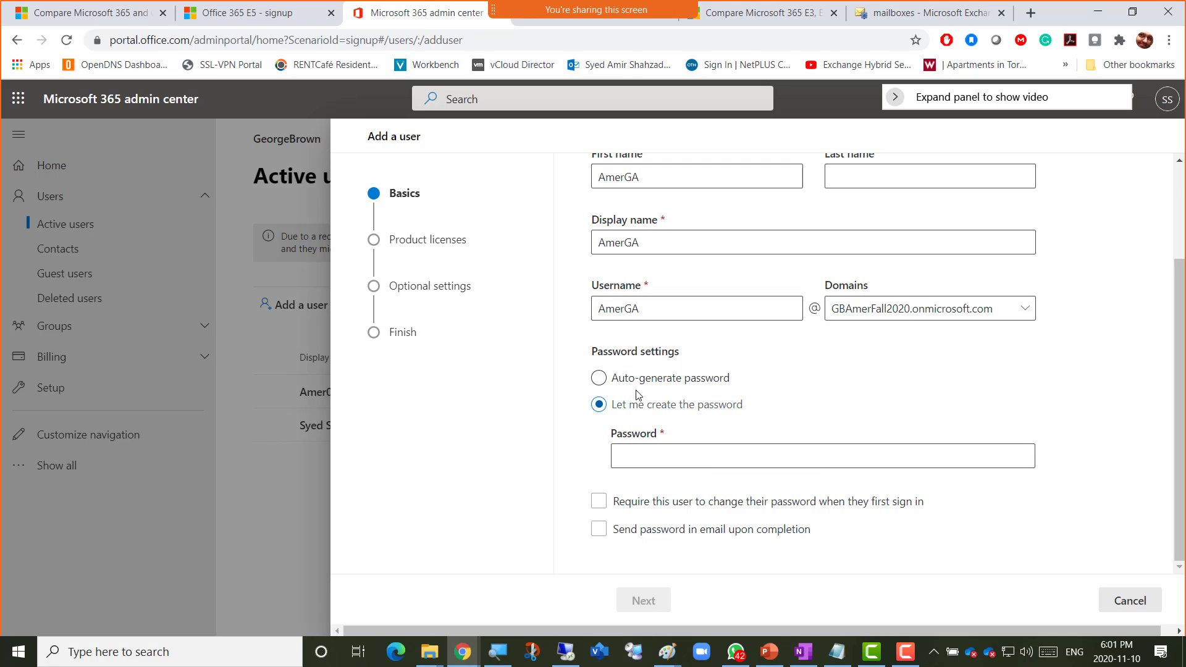
left_click(600, 379)
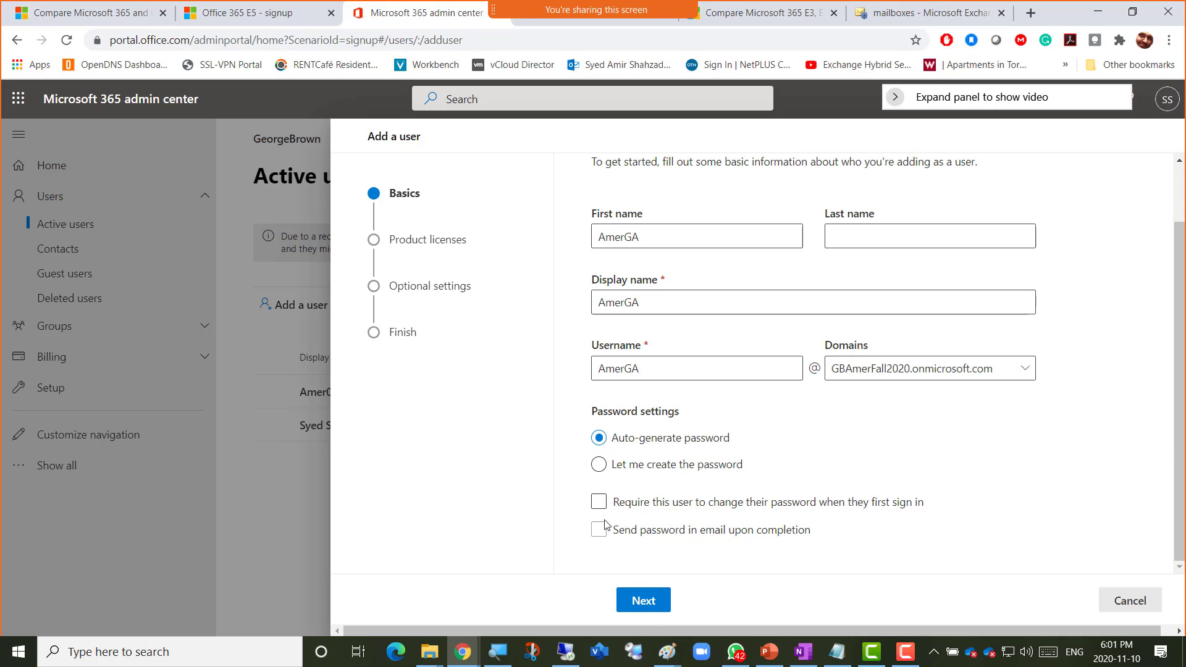
left_click(645, 605)
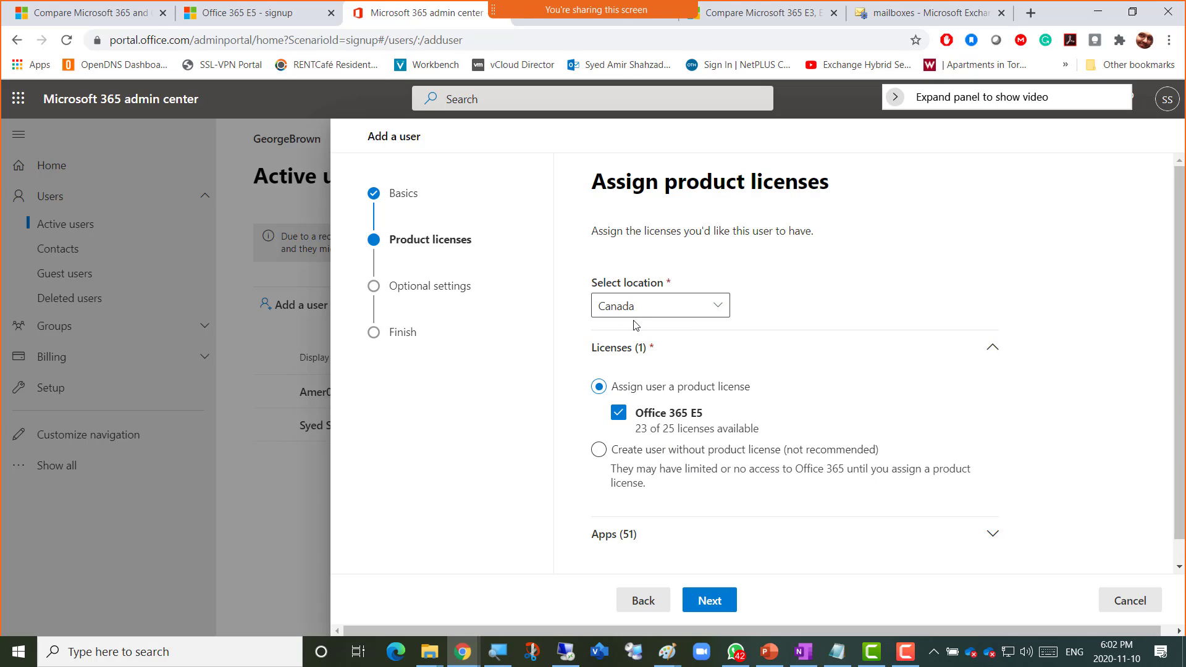
scroll(1011, 424, "down", 1)
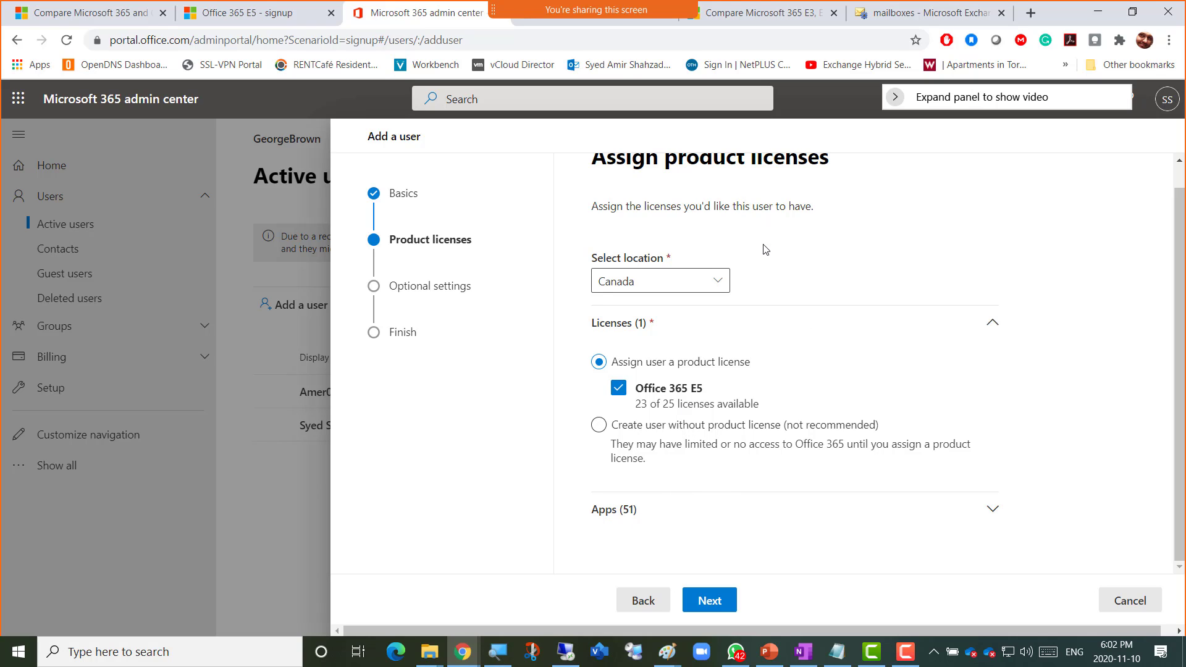
scroll(765, 249, "up", 1)
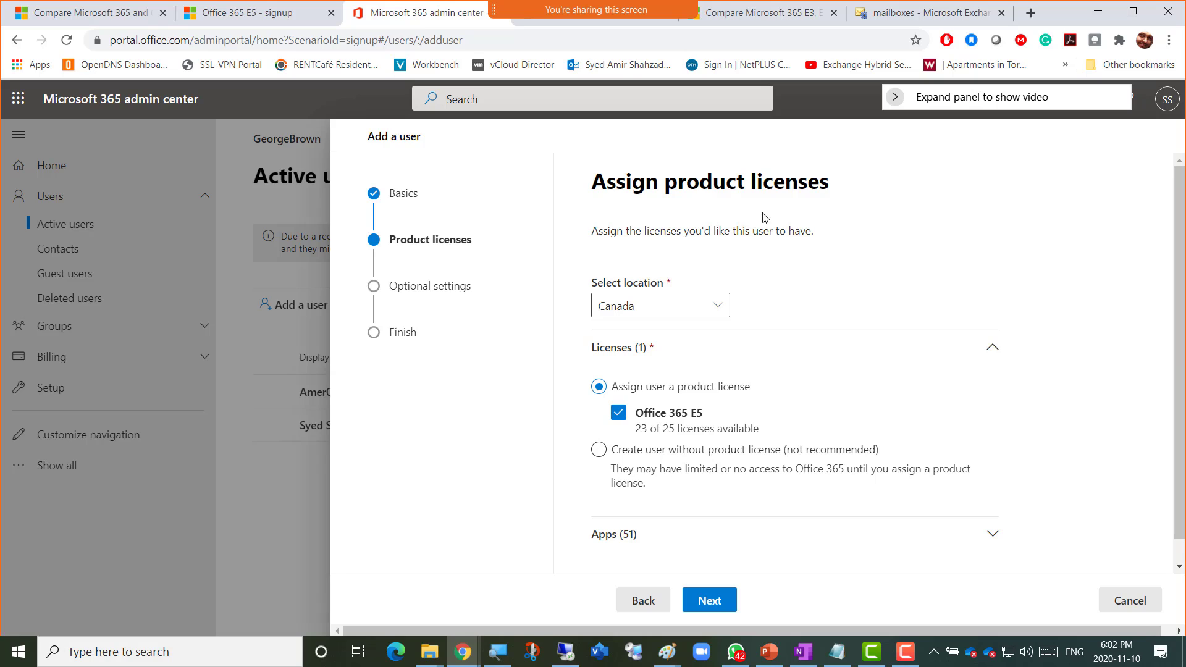
left_click(717, 609)
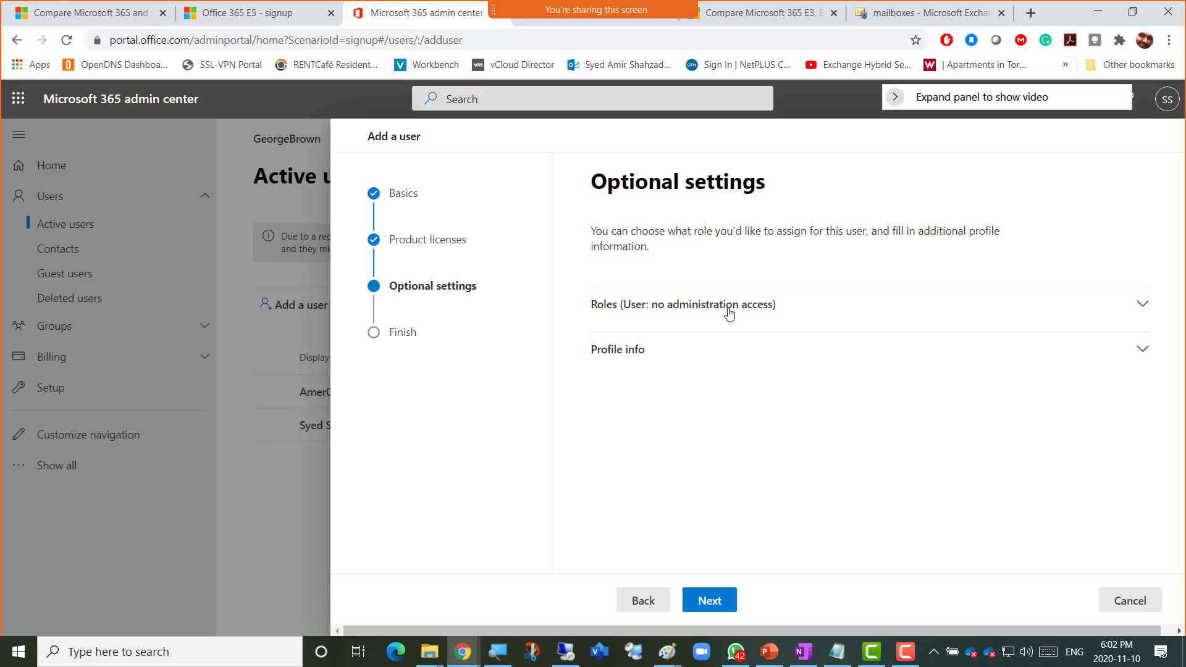
- Expand the new user's role settings in the optional settings and grant Admin center access
left_click(1143, 306)
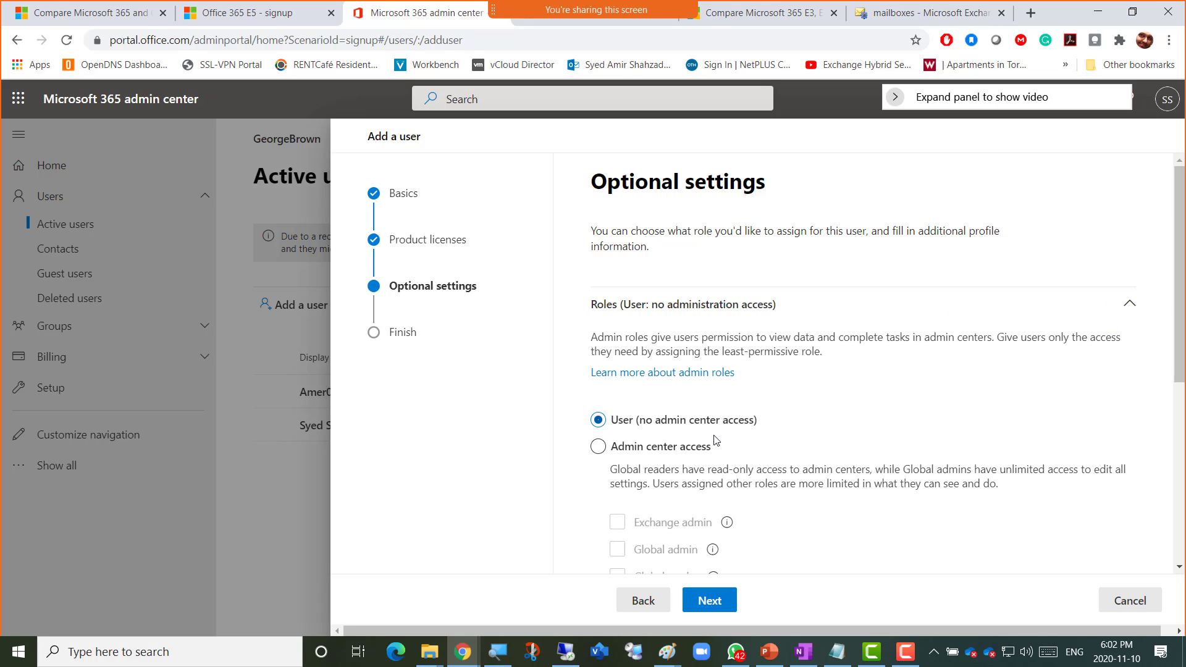
left_click(642, 452)
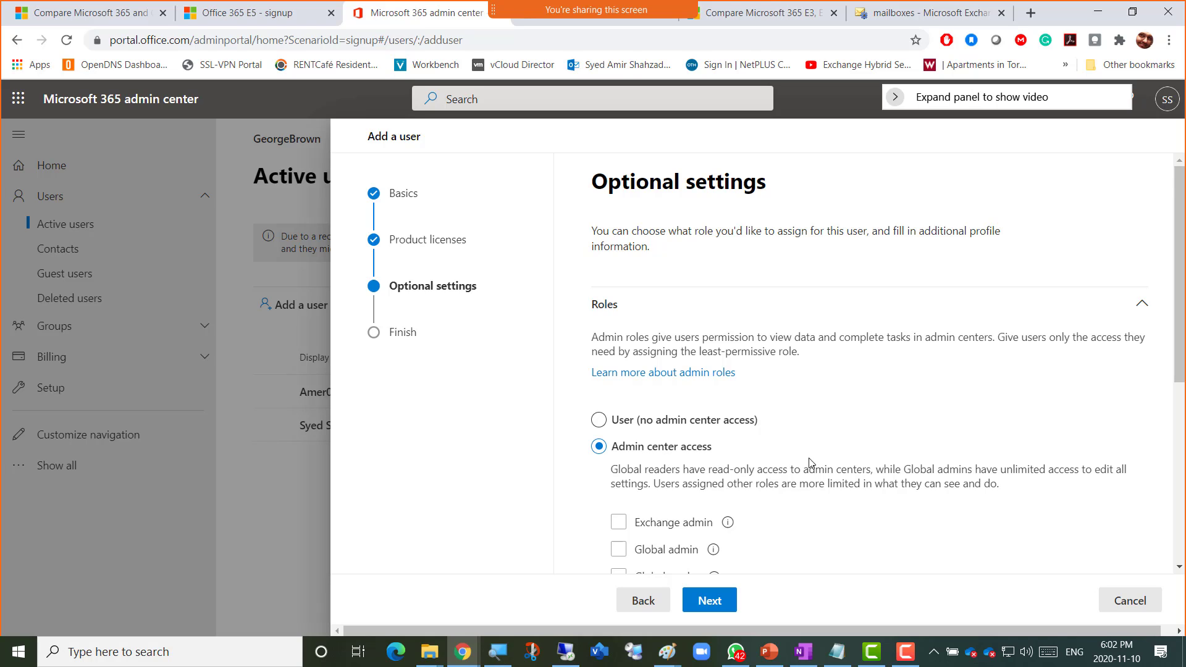
scroll(880, 511, "down", 1)
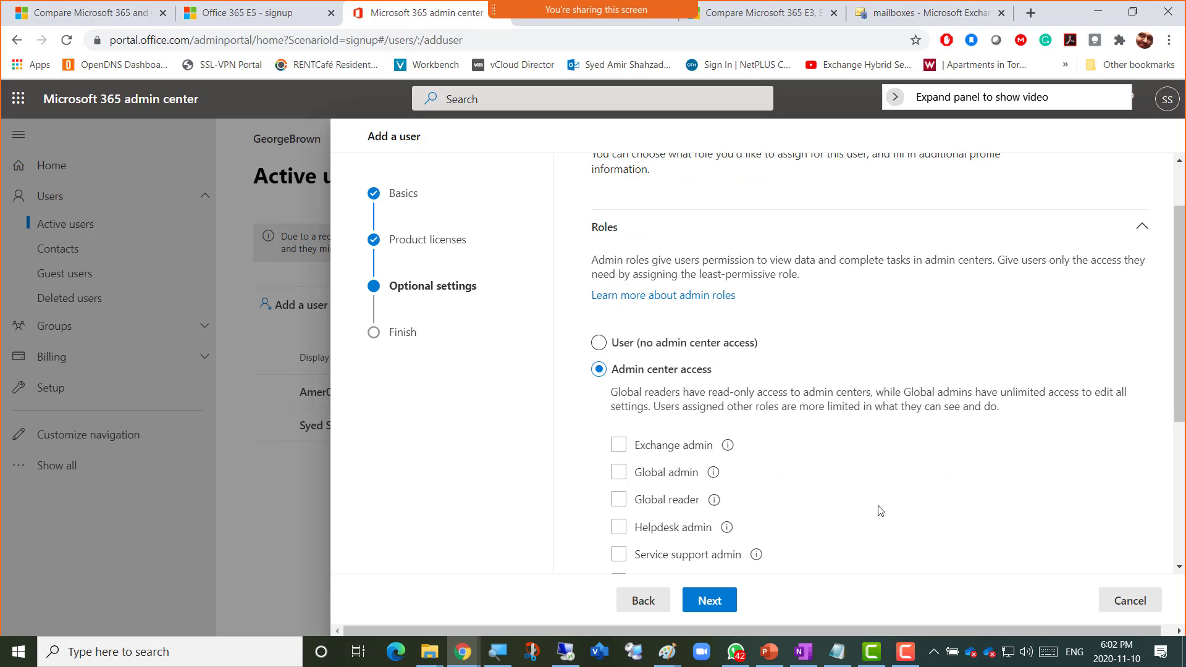
- Go back through the wizard to review the user's basics and product license settings, and return to the optional settings
left_click(642, 600)
left_click(643, 601)
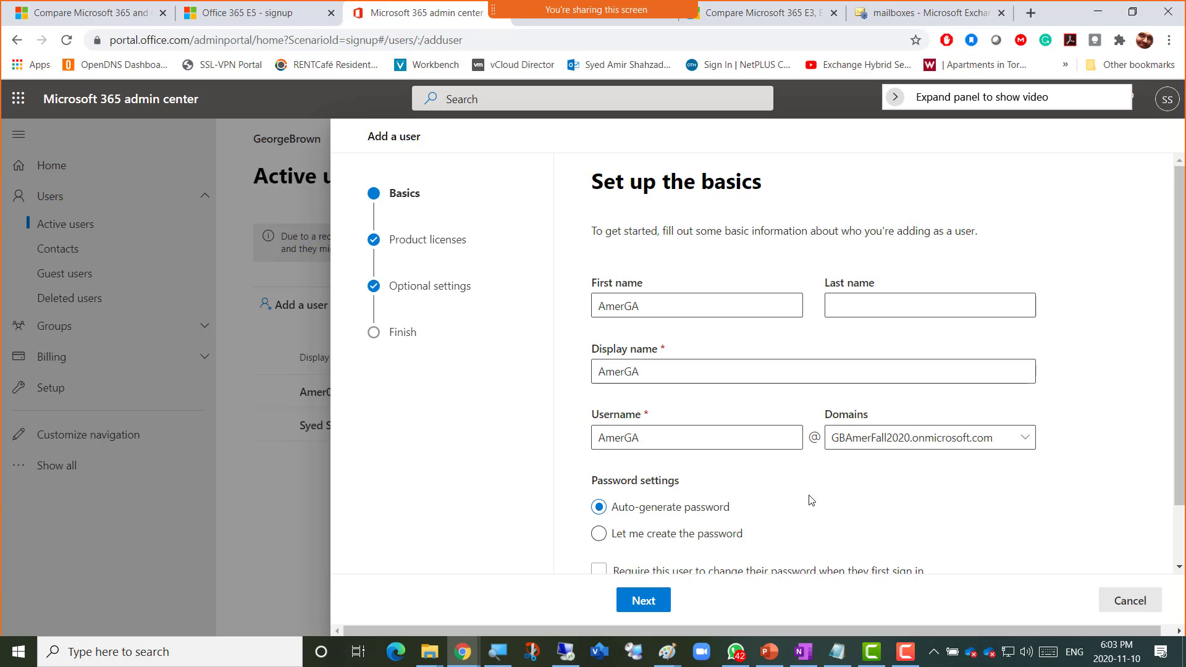
scroll(1095, 479, "down", 2)
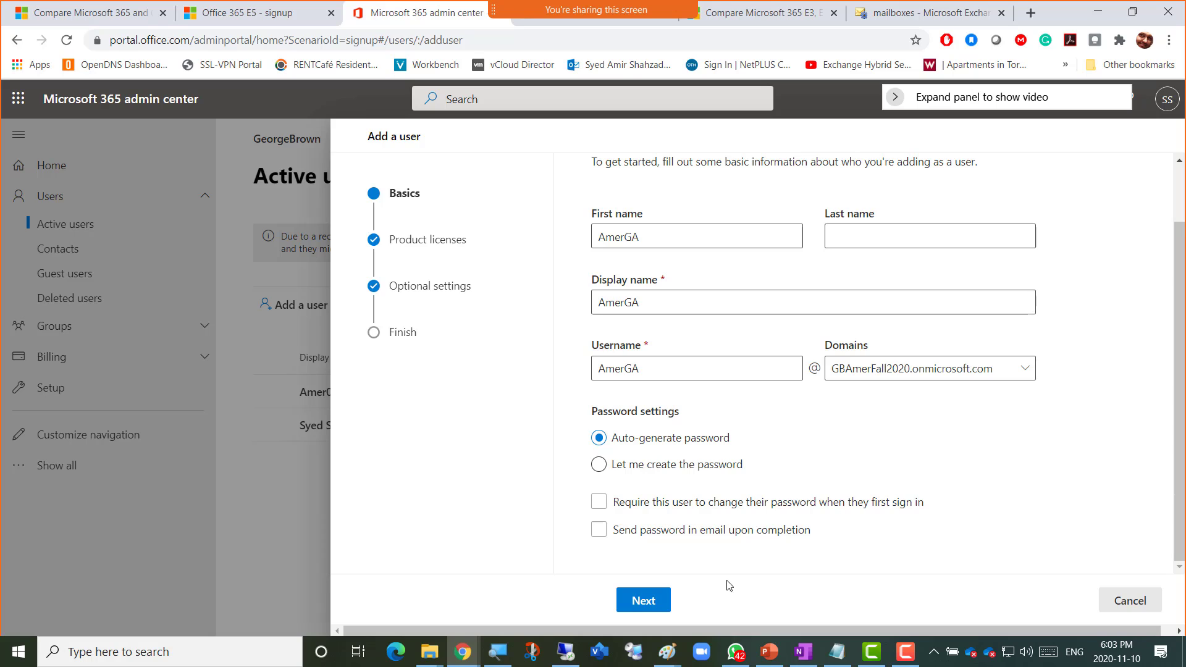
left_click(643, 608)
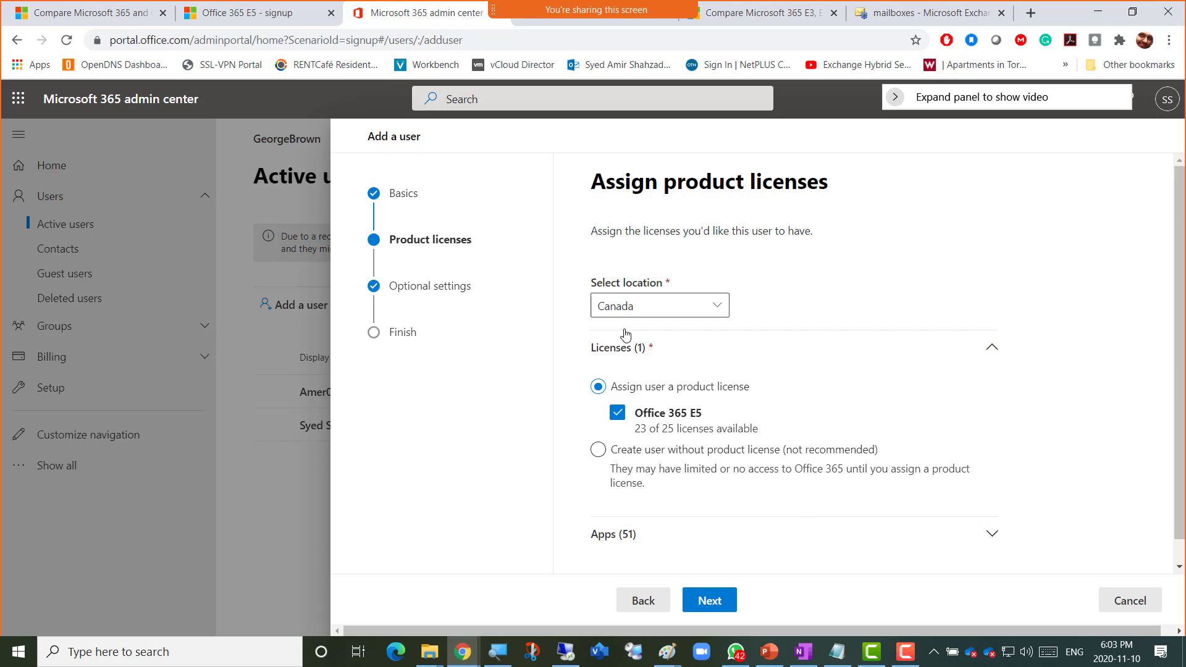
scroll(912, 439, "down", 1)
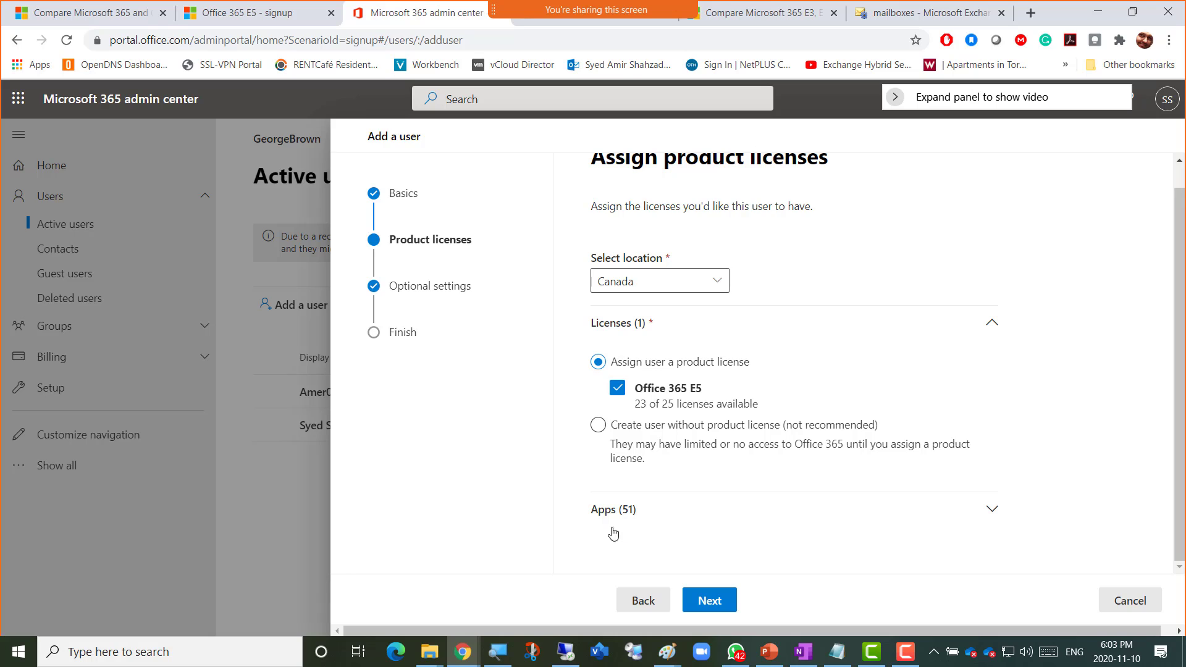
left_click(710, 604)
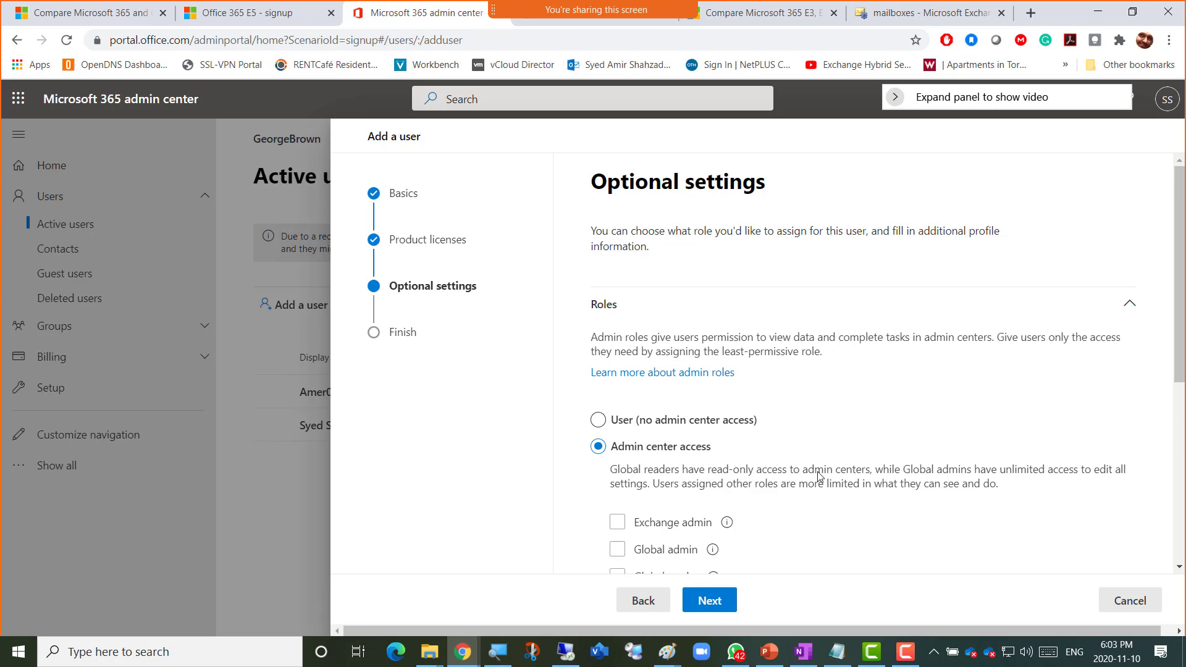
- Assign the Global admin role to the new user and proceed to the final review
scroll(818, 476, "down", 1)
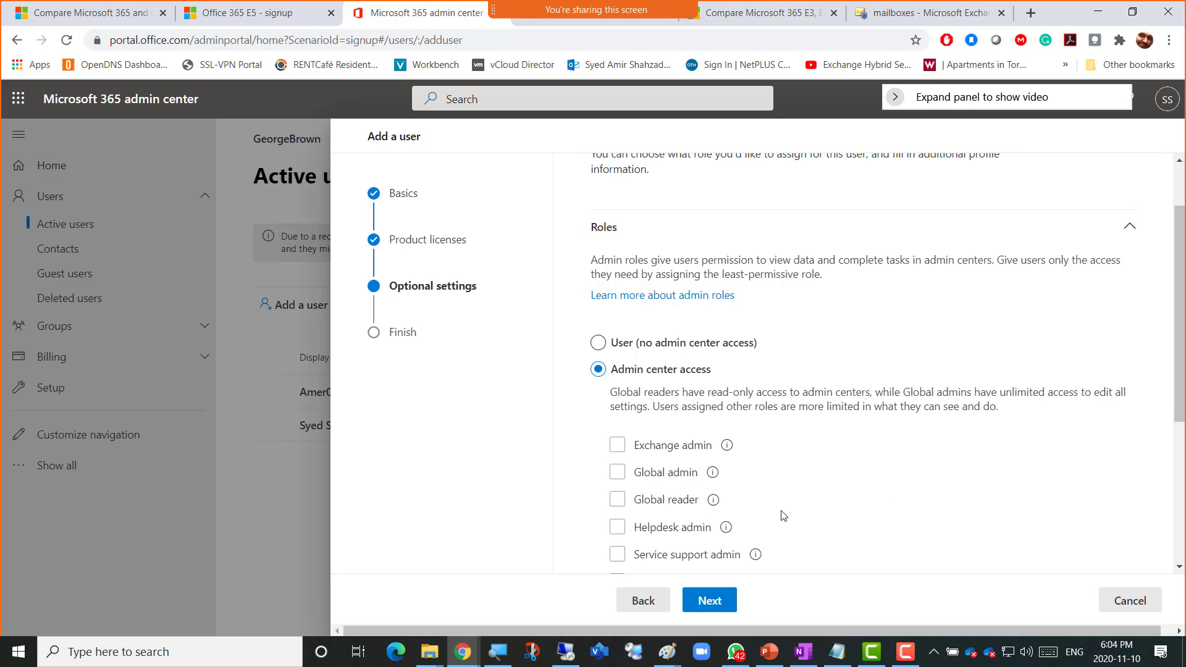
left_click(620, 475)
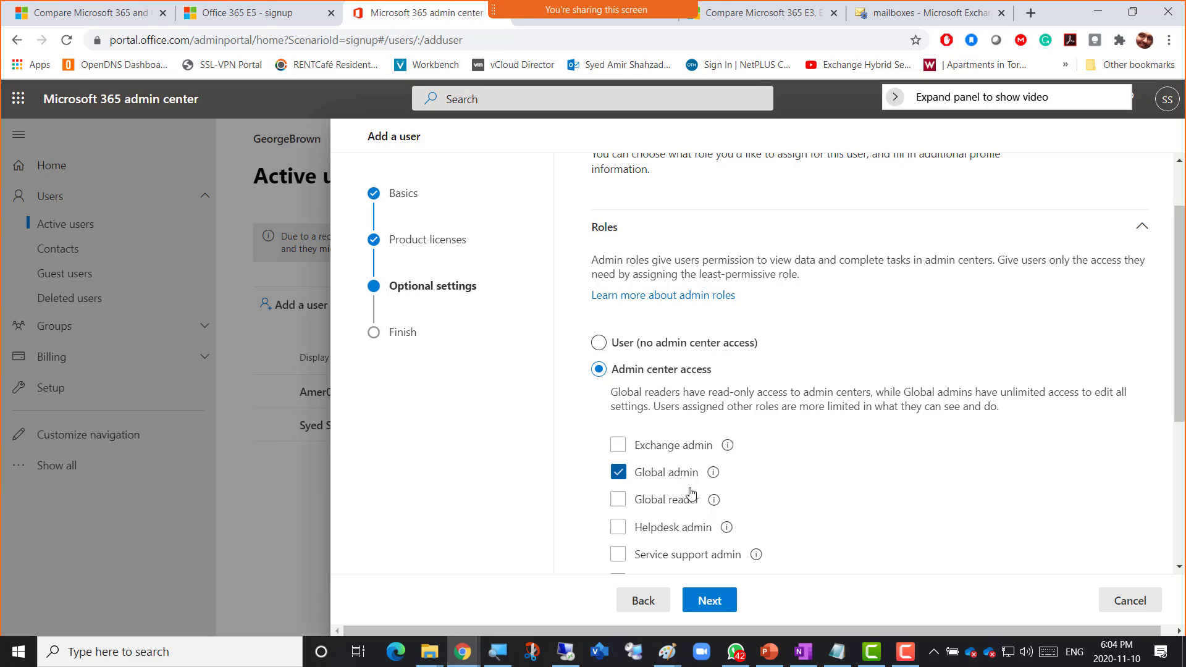
left_click(717, 606)
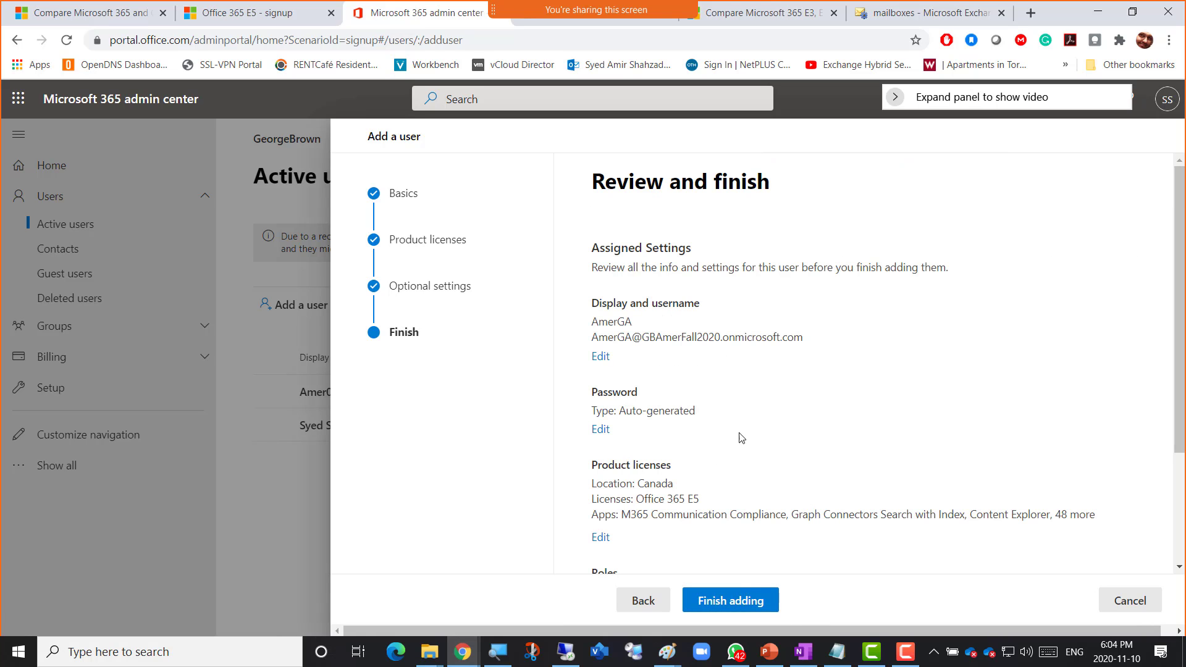
- Review the assigned settings for the new user and finish adding the account
scroll(702, 428, "down", 3)
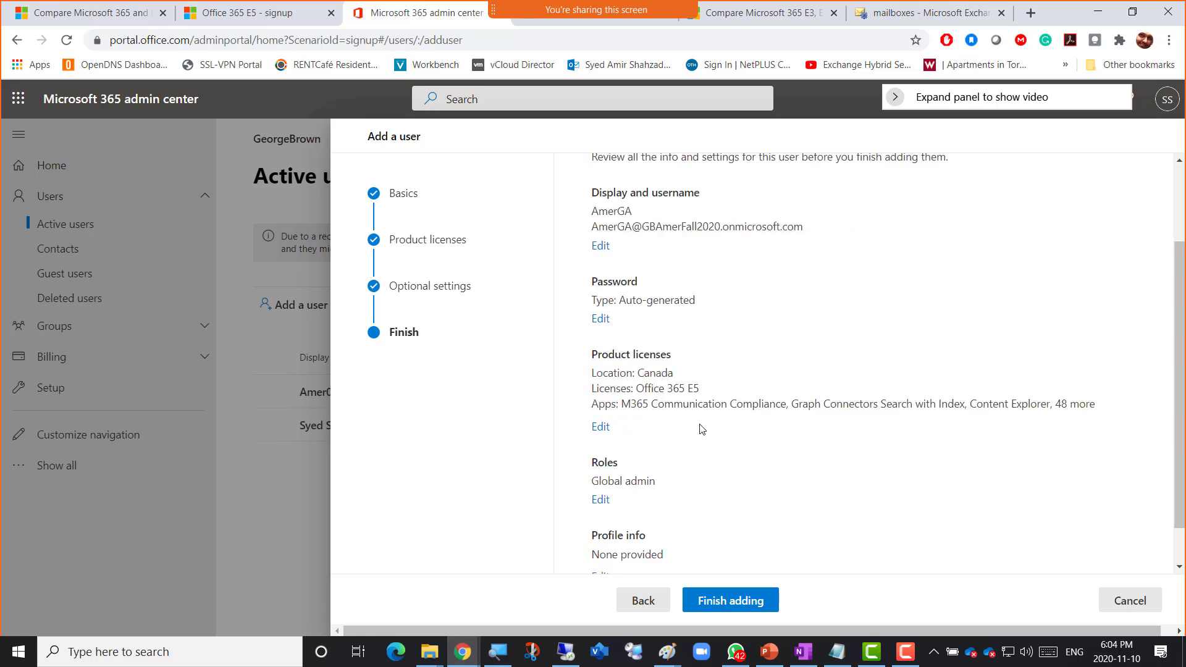
scroll(701, 429, "up", 3)
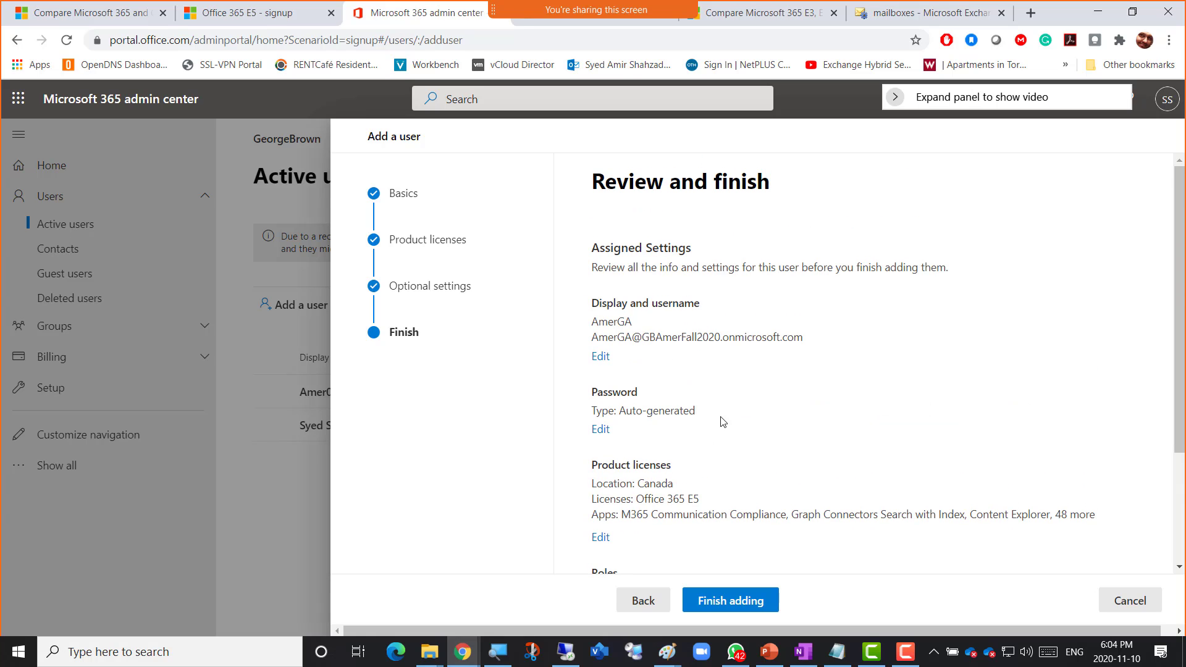
left_click(732, 608)
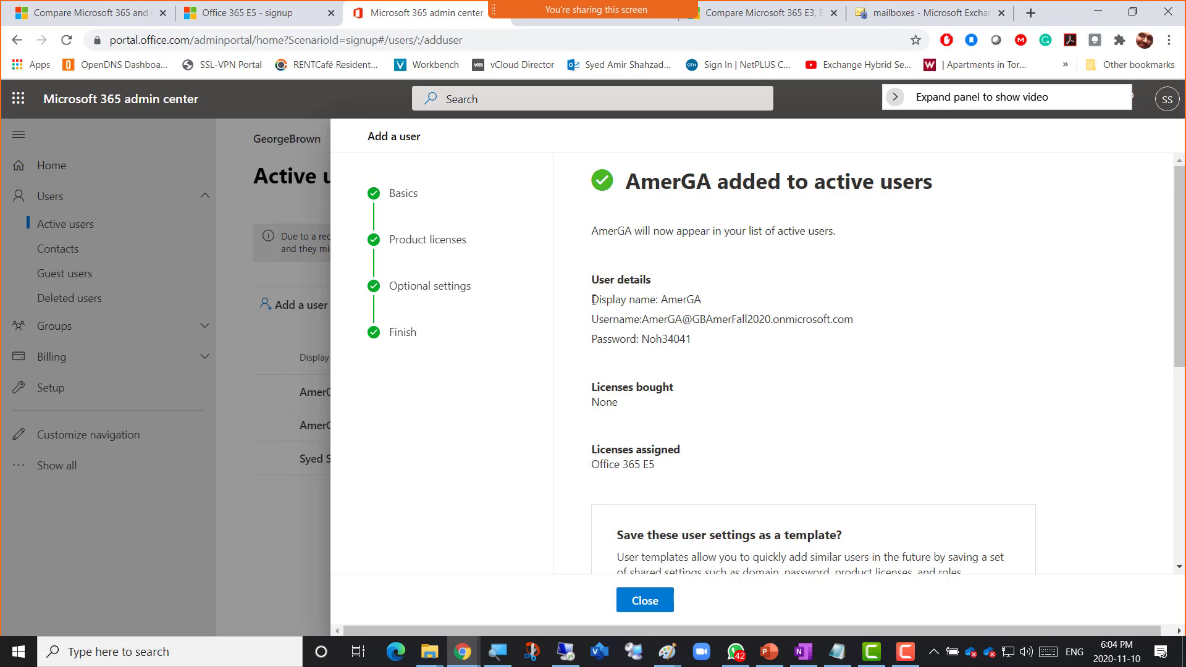
- Copy the new account's display name, username and password into a blank, maximized Notepad document
left_click_drag(592, 300, 694, 342)
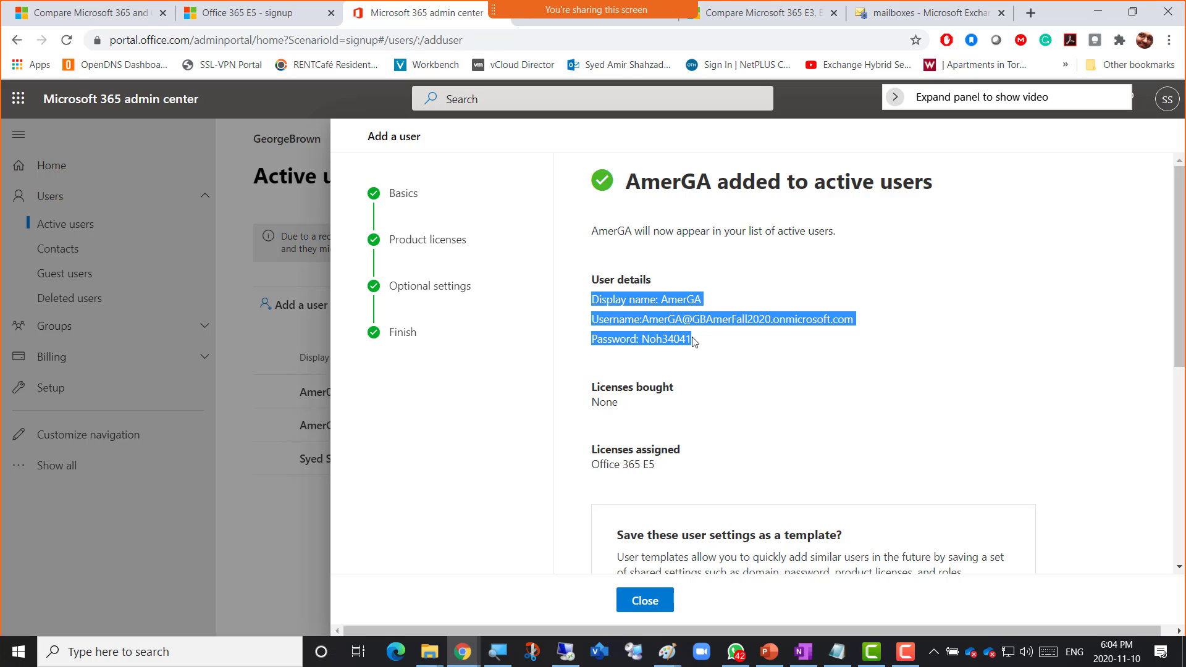
right_click(672, 336)
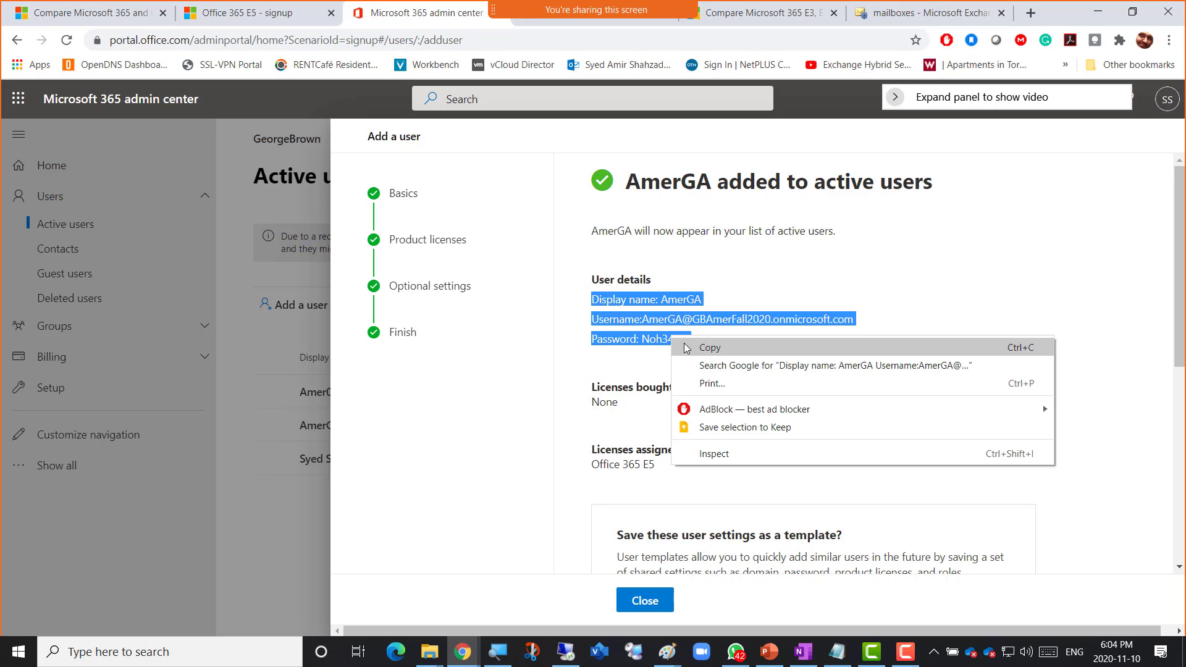
left_click(694, 346)
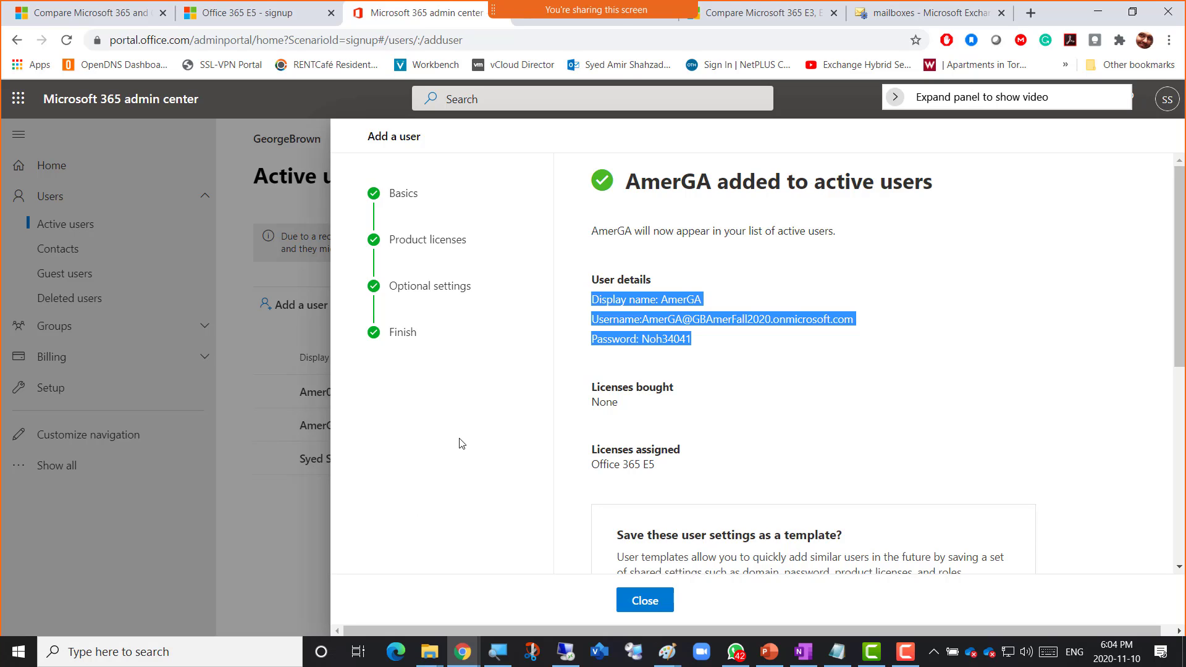
key("super+r")
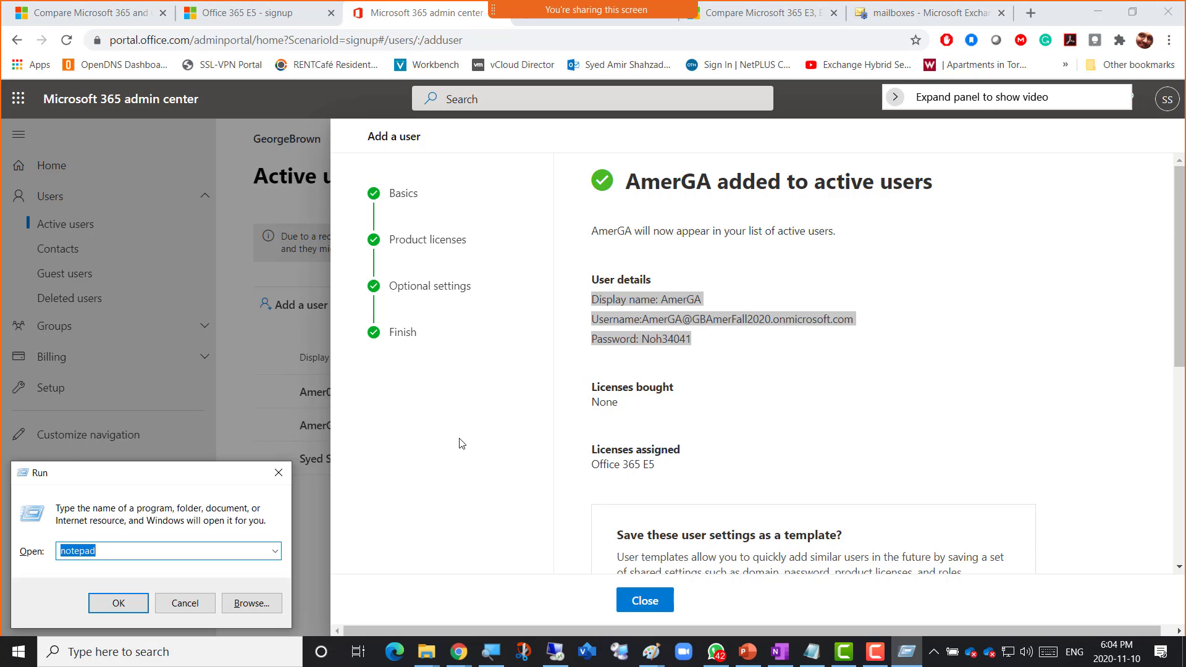
type("no")
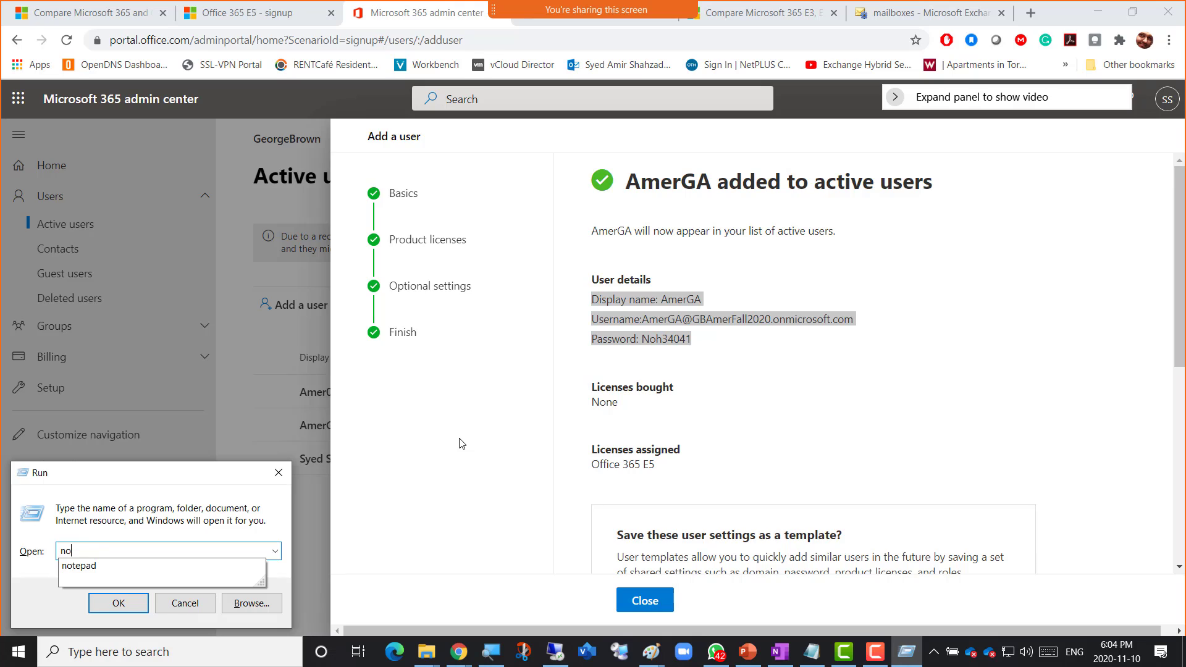
type("tepad")
key("Return")
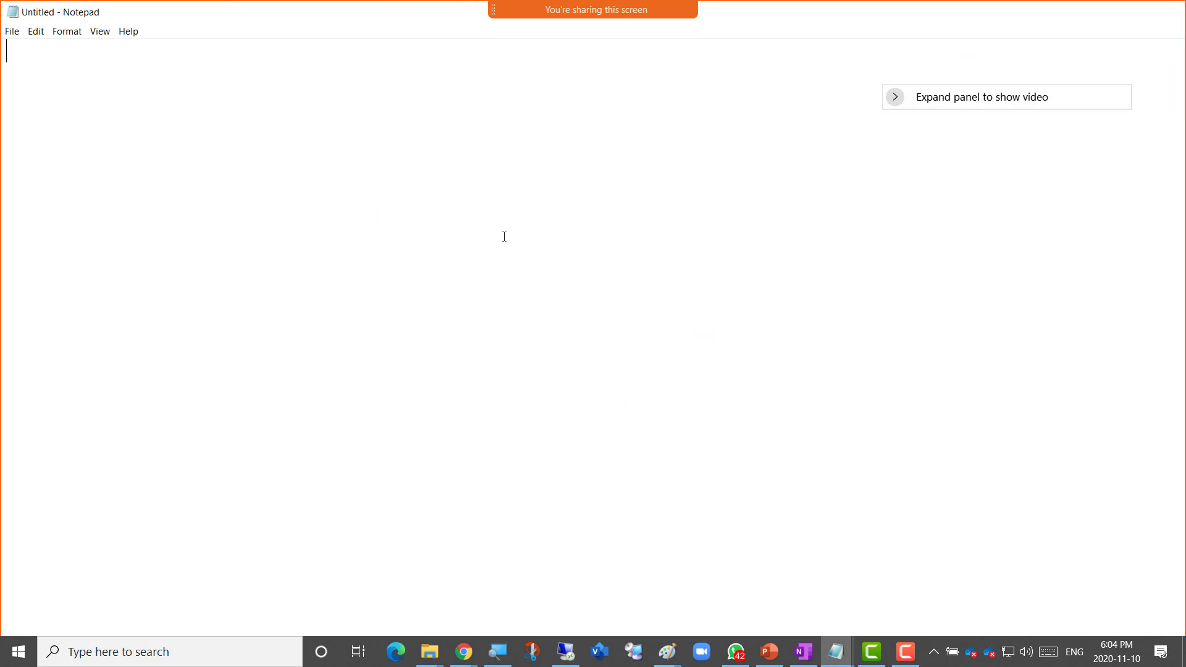
double_click(749, 20)
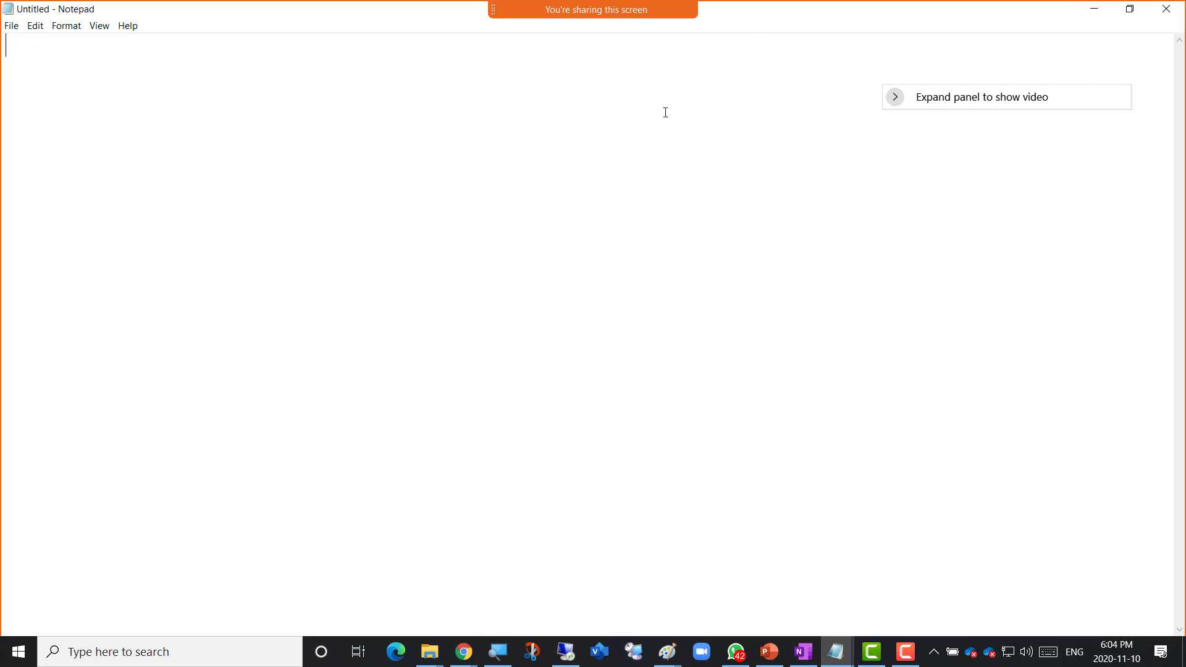
key("ctrl+v")
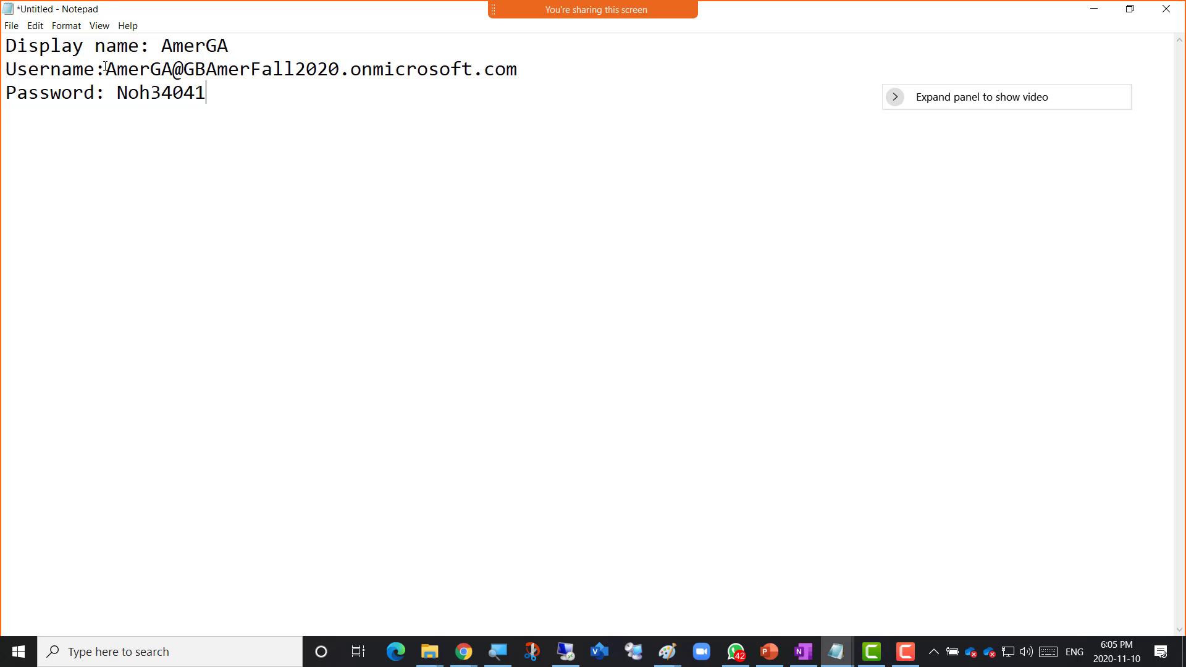
- Check the new account's username and password in the Notepad document, and minimize it
left_click_drag(106, 66, 527, 68)
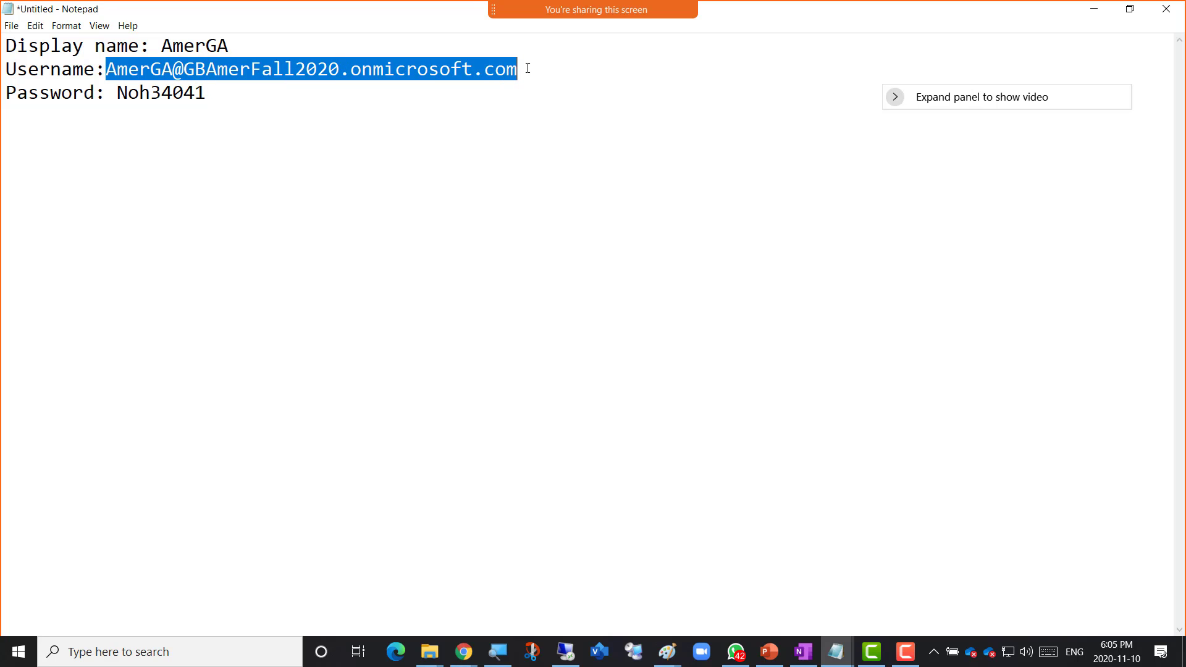
left_click_drag(204, 92, 119, 93)
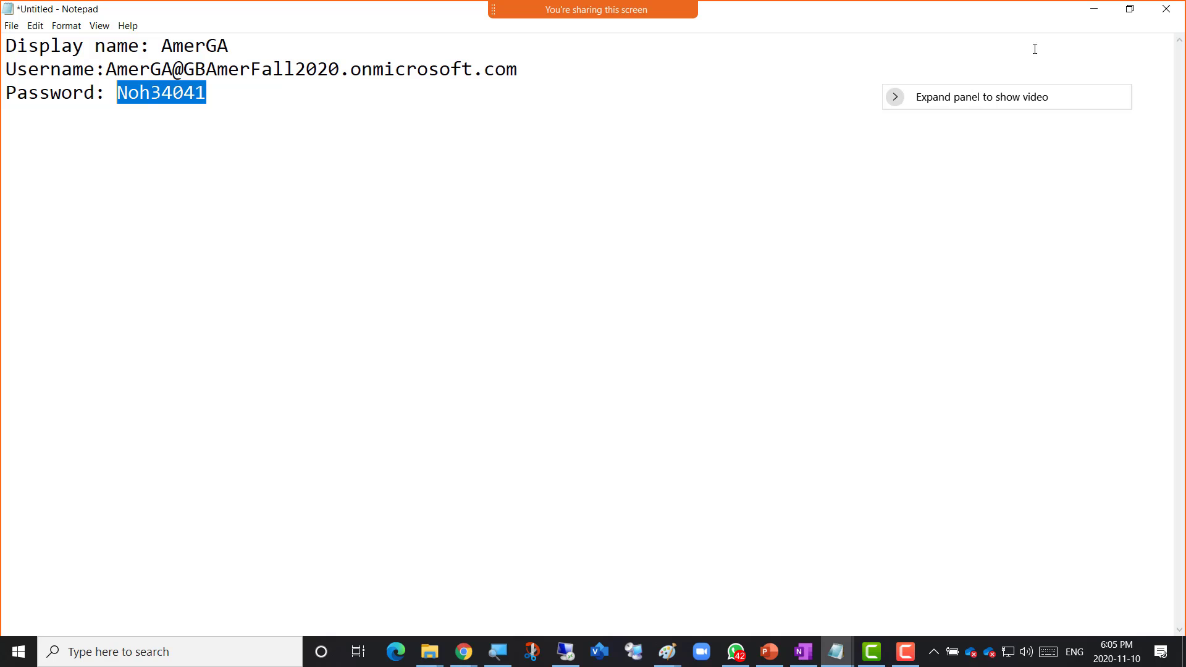
left_click(1093, 8)
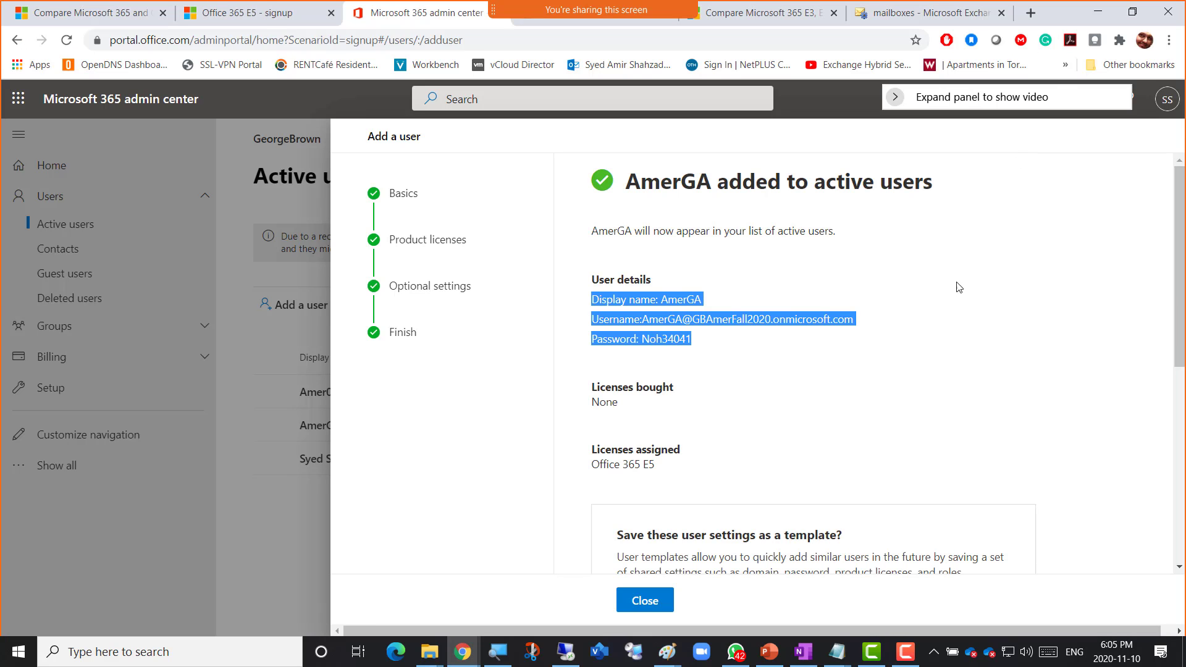
- Close the completed Add a user wizard and check which account is signed in to the admin center
left_click(646, 599)
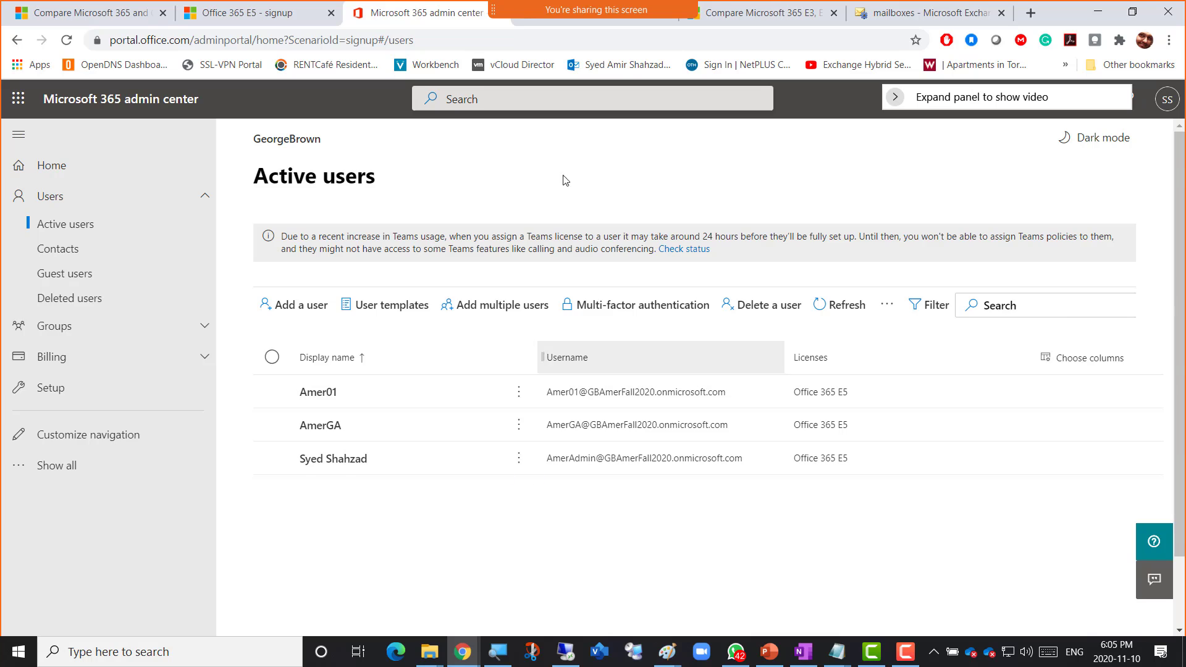
left_click(1166, 99)
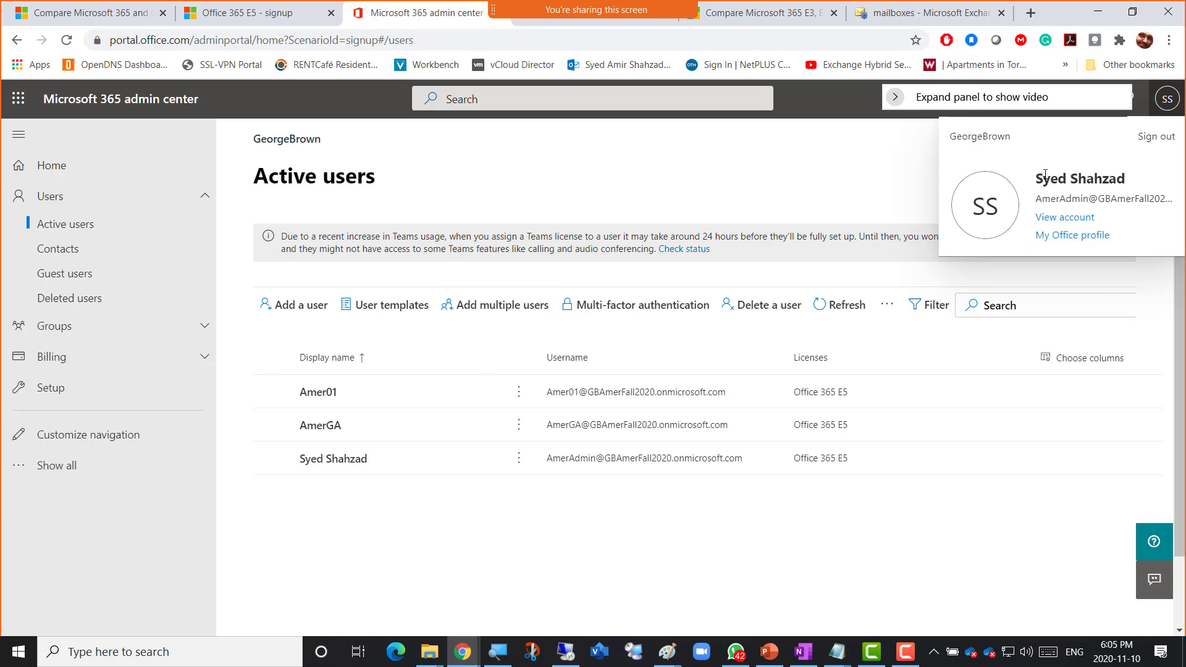
left_click(759, 173)
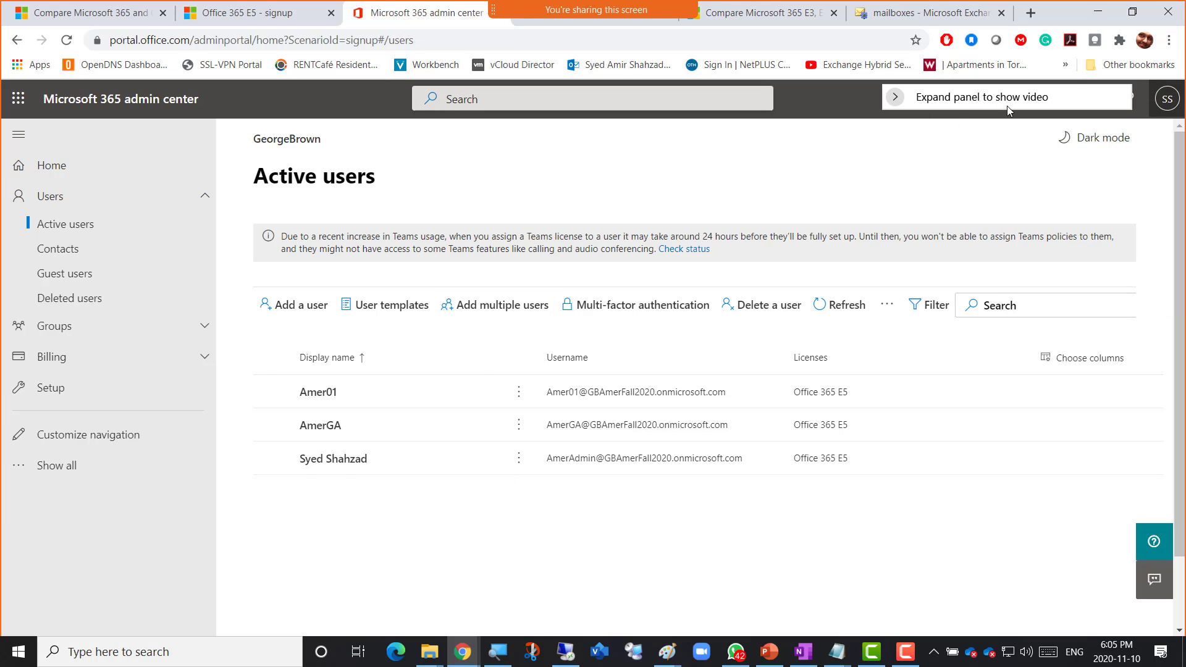
- Open portal.office.com in a new incognito window
left_click(1169, 41)
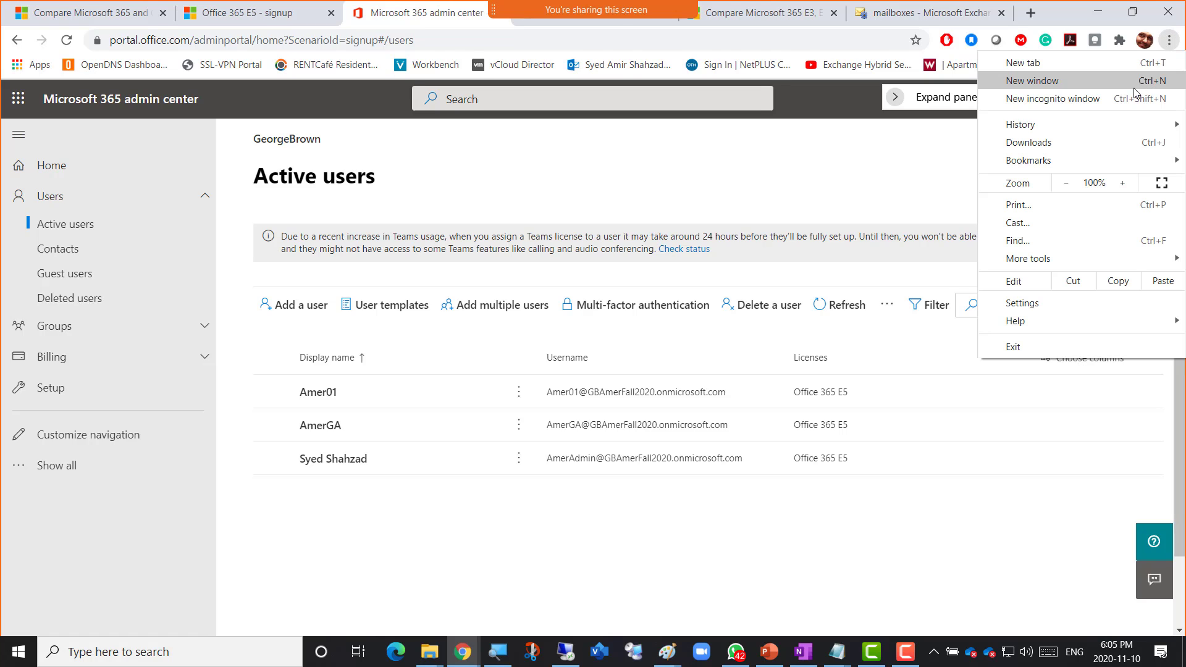
left_click(1065, 104)
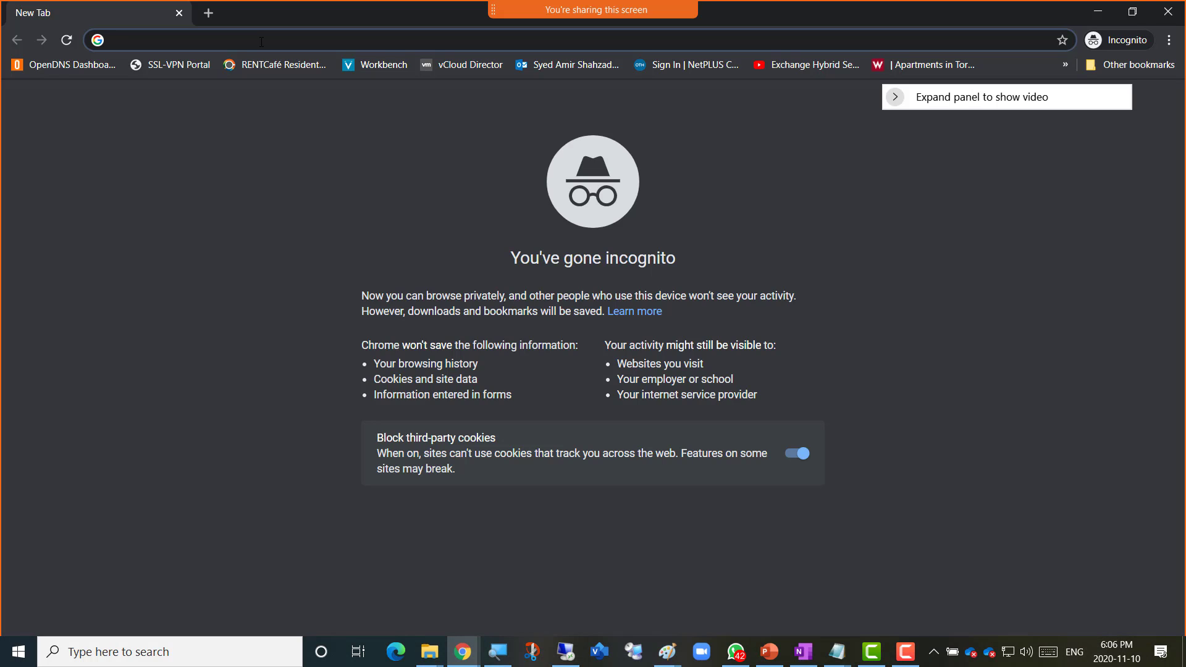
type("portal.")
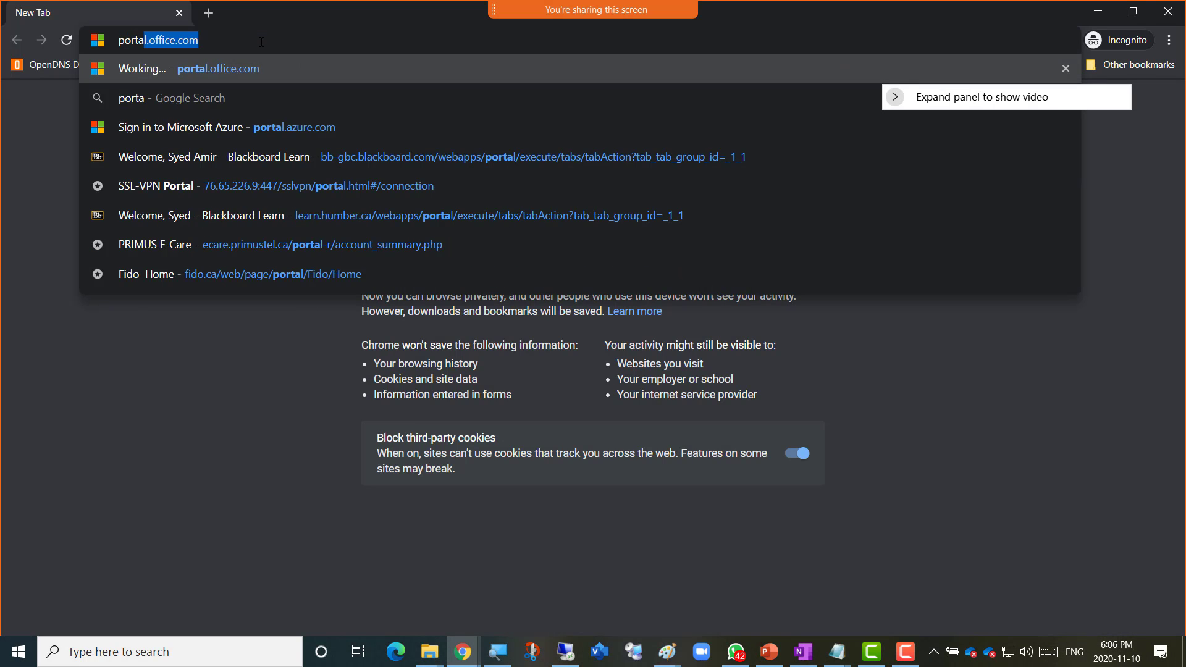
type("office.co")
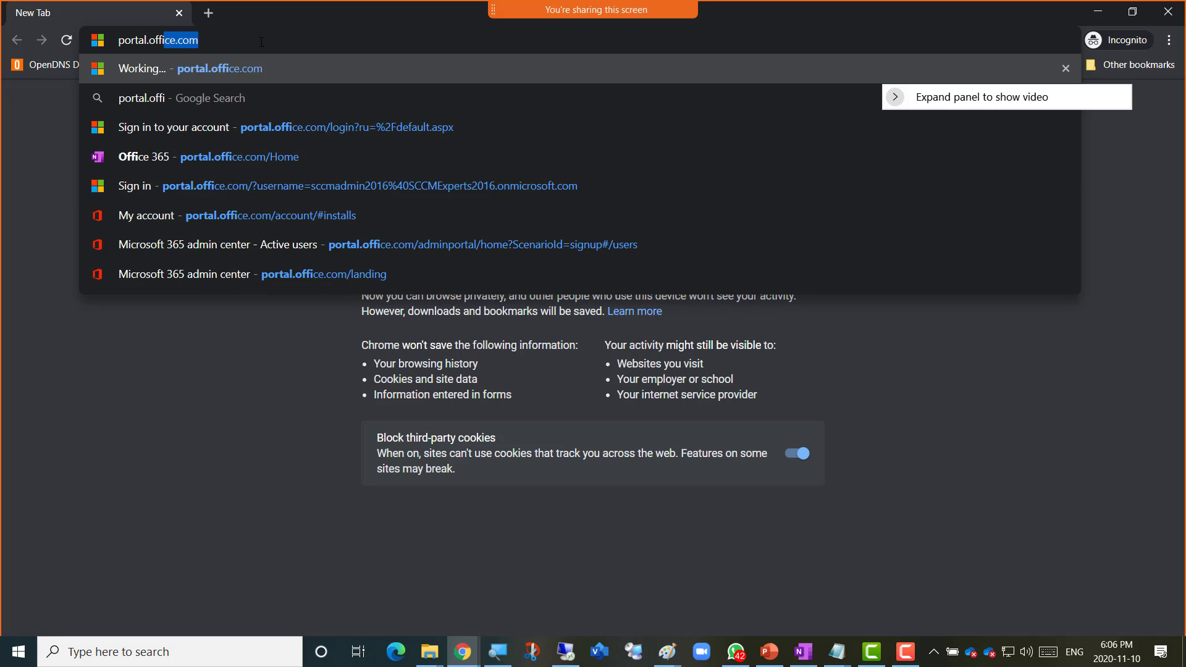
type("m")
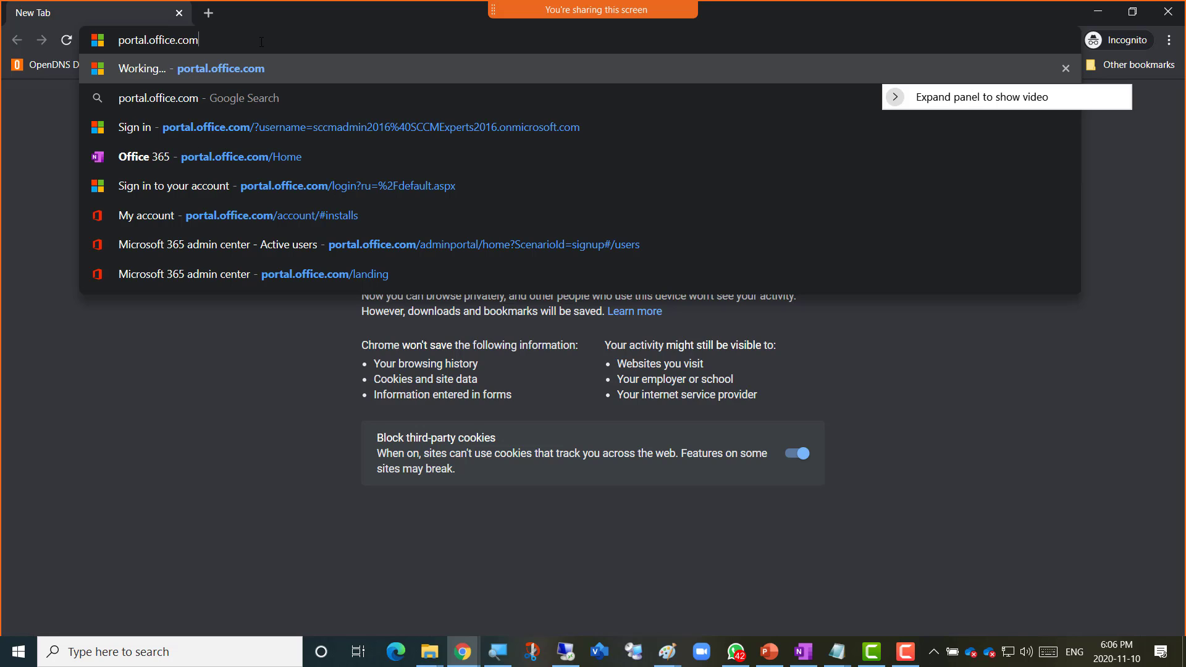
key("Return")
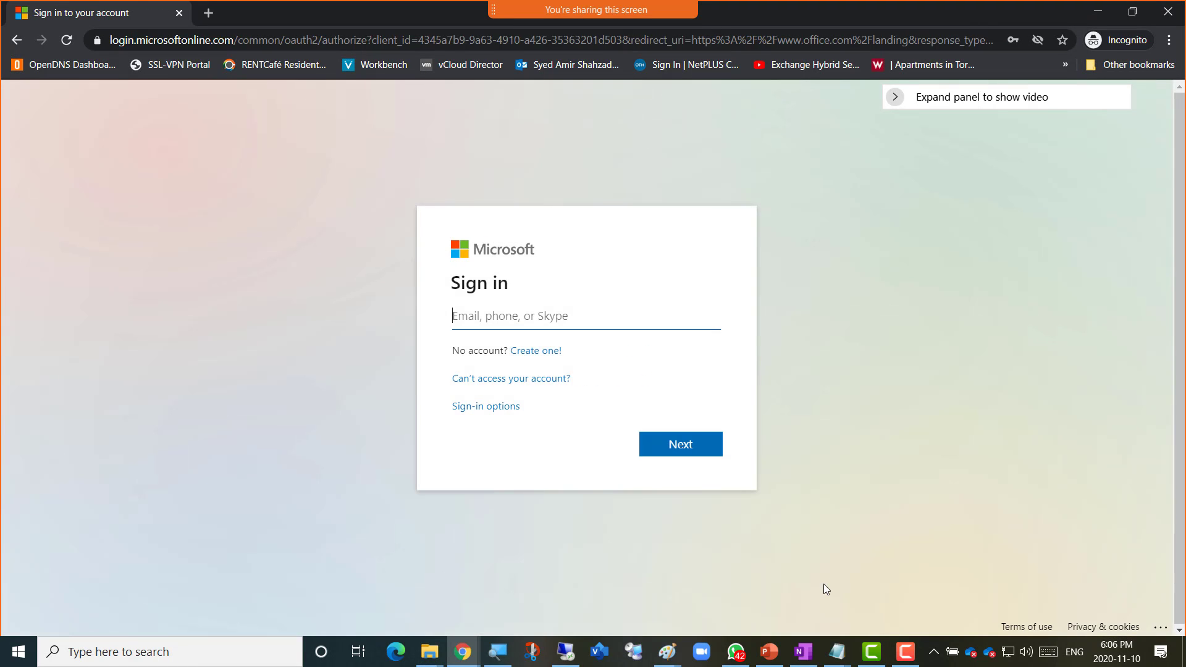
- Copy the new global admin's username from the Notepad document and submit it on the Microsoft sign-in page
mouse_move(840, 655)
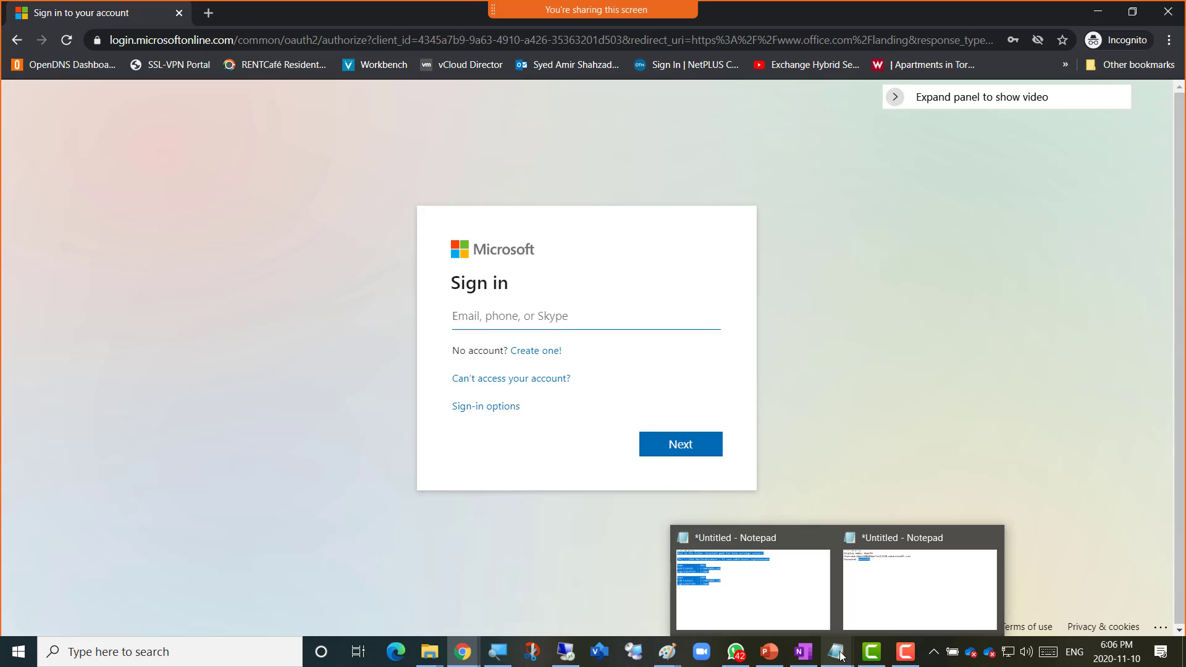
left_click(884, 605)
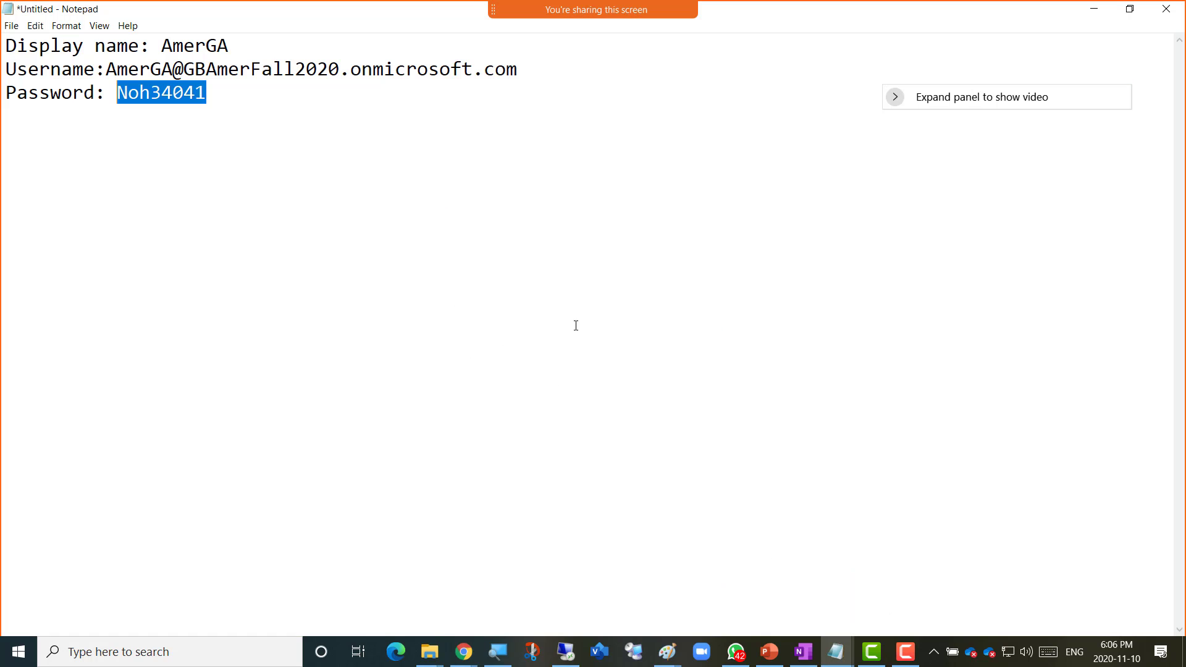
left_click_drag(105, 69, 506, 69)
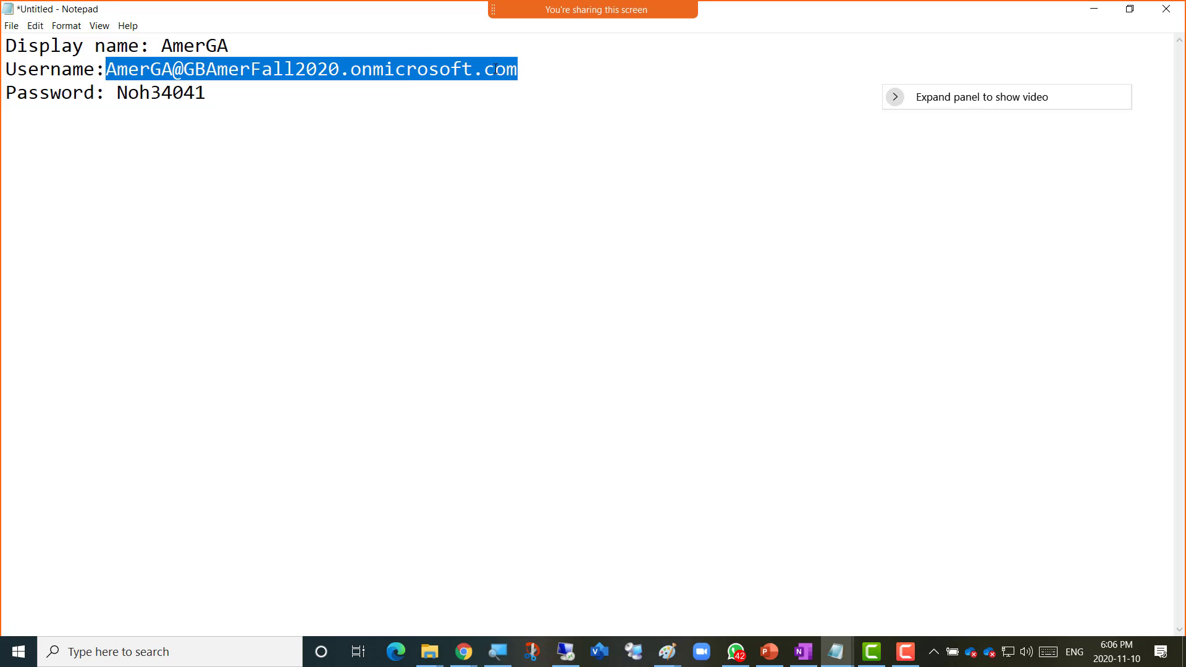
right_click(496, 68)
left_click(524, 111)
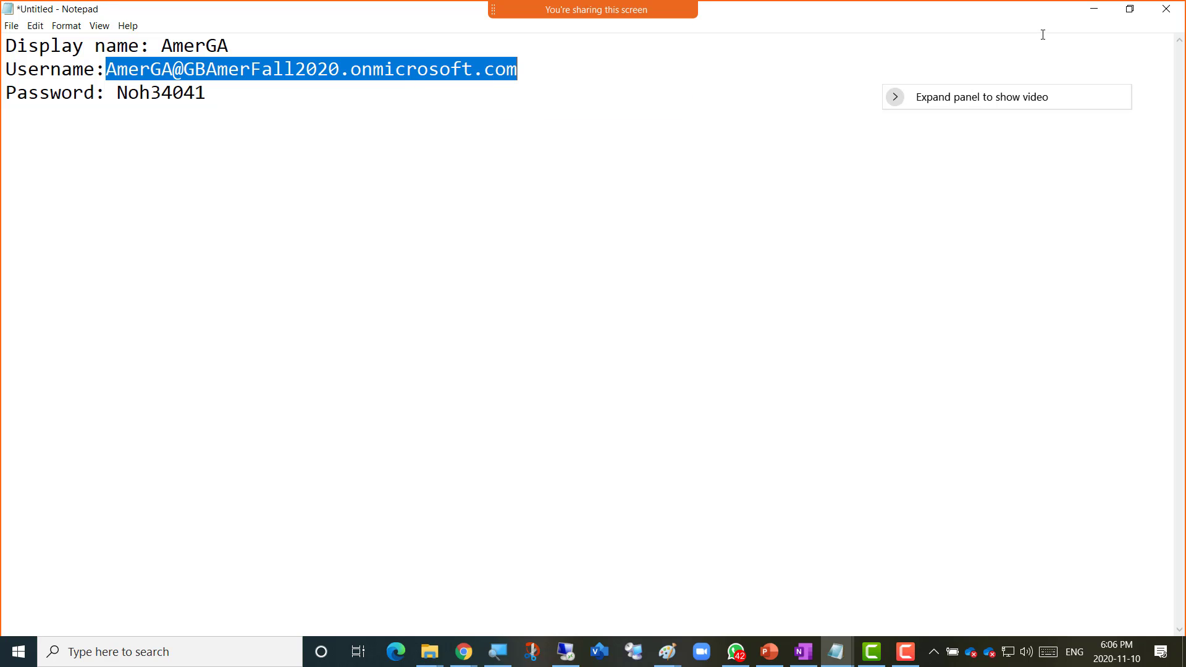
left_click(1093, 9)
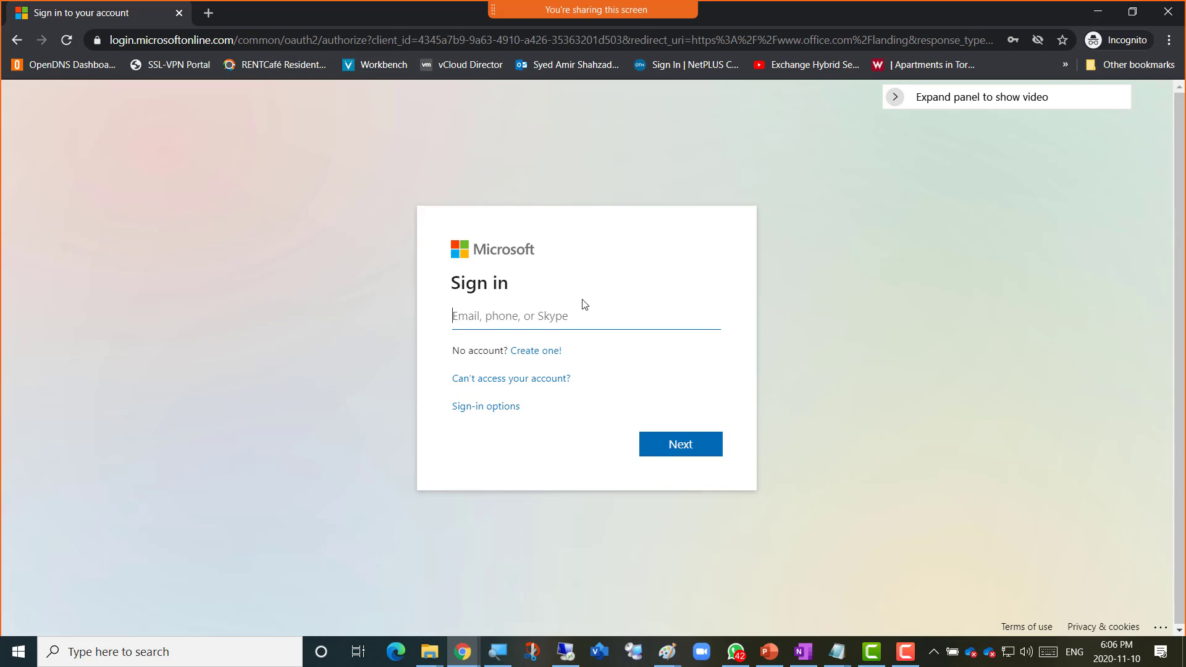
key("ctrl+v")
left_click(679, 450)
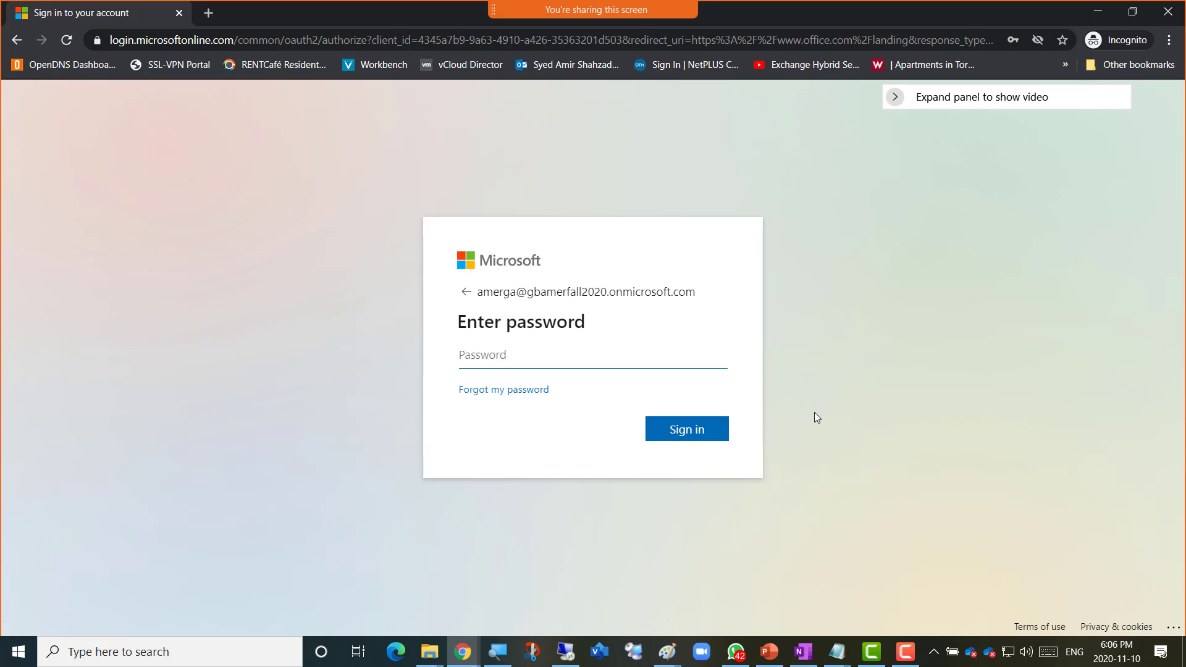
- Copy the account password from the Notepad document into the Password field and sign in
key("alt+Tab")
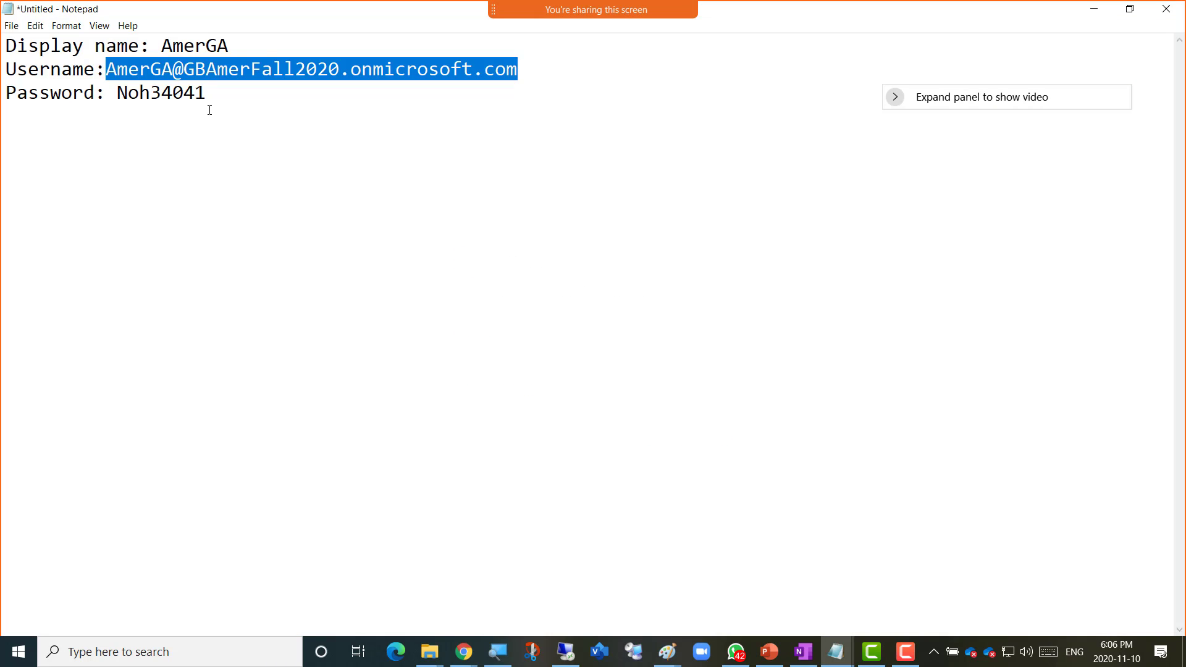
left_click_drag(205, 93, 122, 87)
right_click(123, 86)
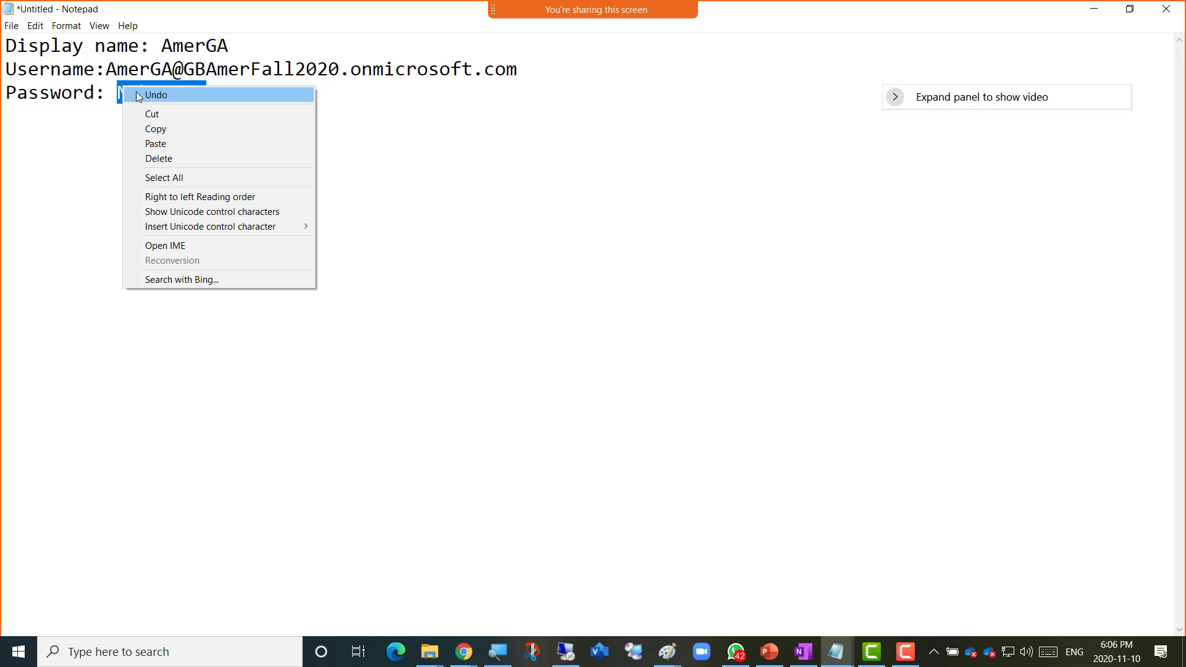
left_click(163, 129)
key("alt+Tab")
left_click(508, 353)
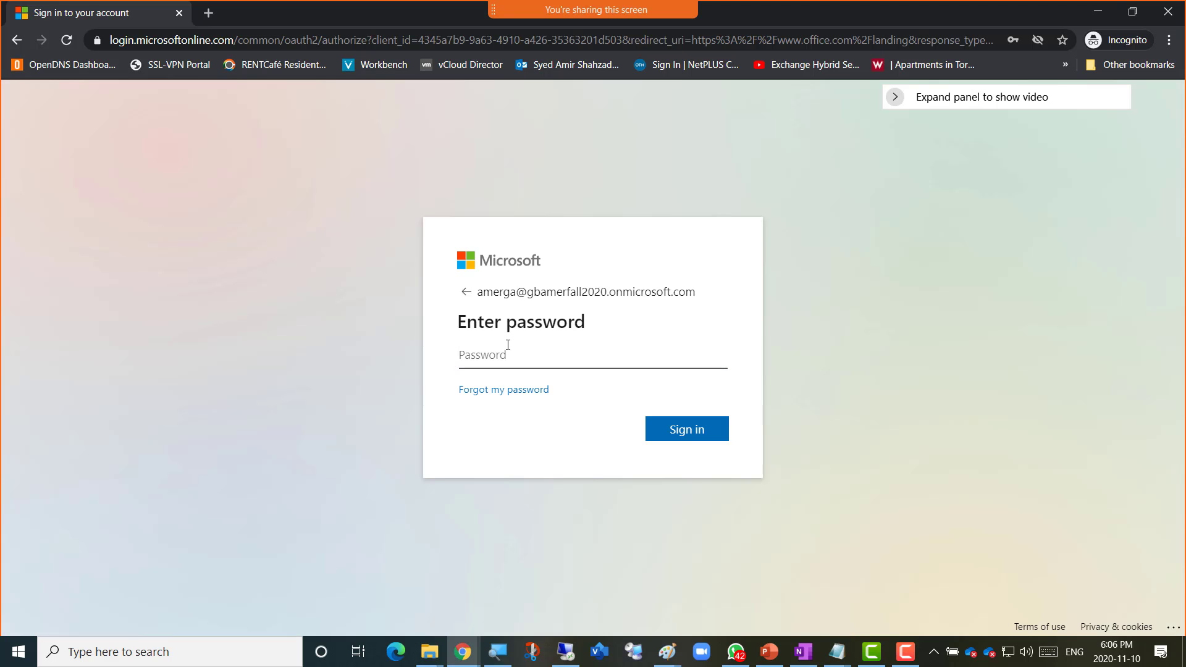
key("ctrl+v")
left_click(688, 433)
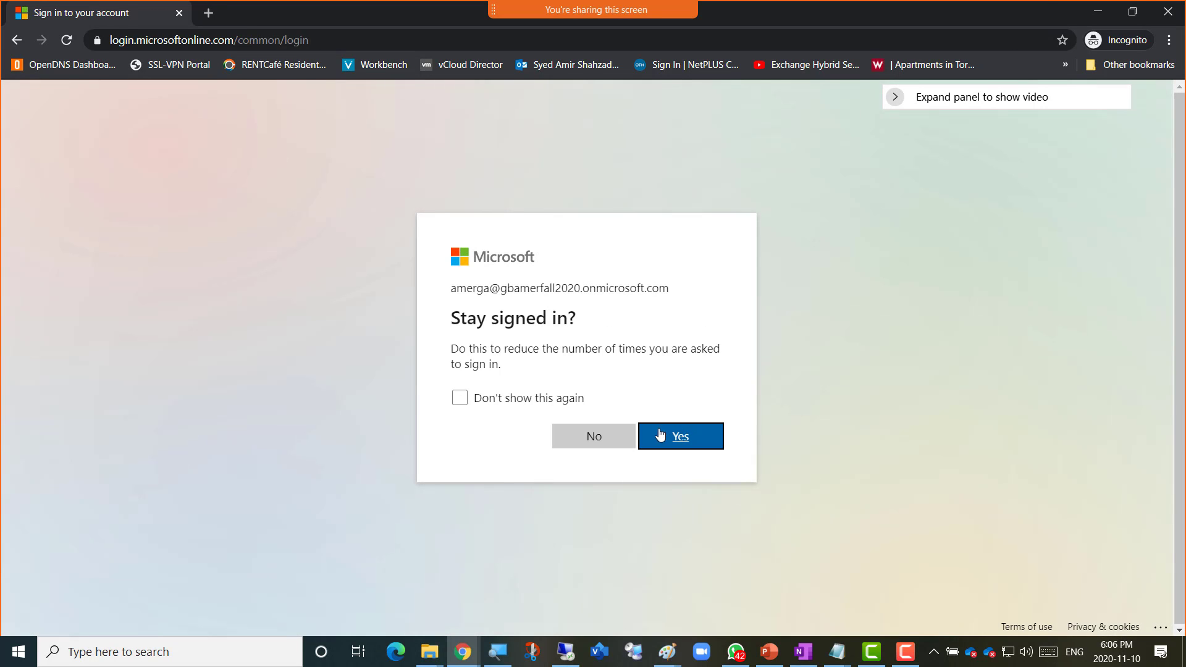
- Decline to stay signed in, and dismiss the Office 365 welcome tour and the desktop apps tip
left_click(593, 436)
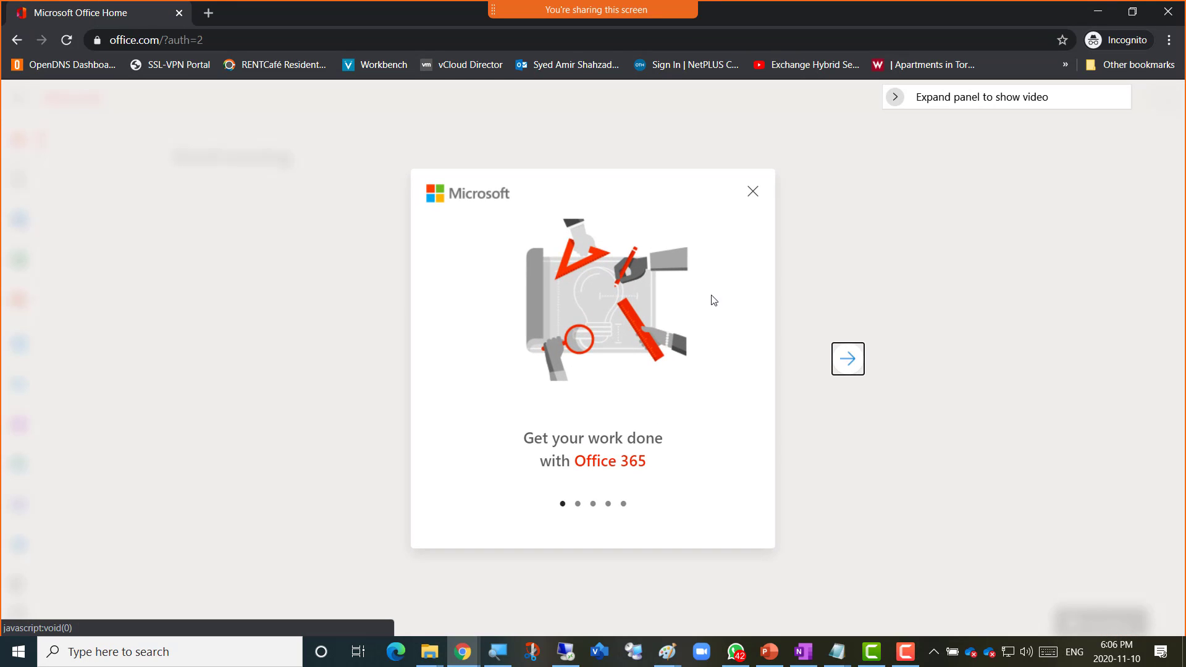
left_click(753, 194)
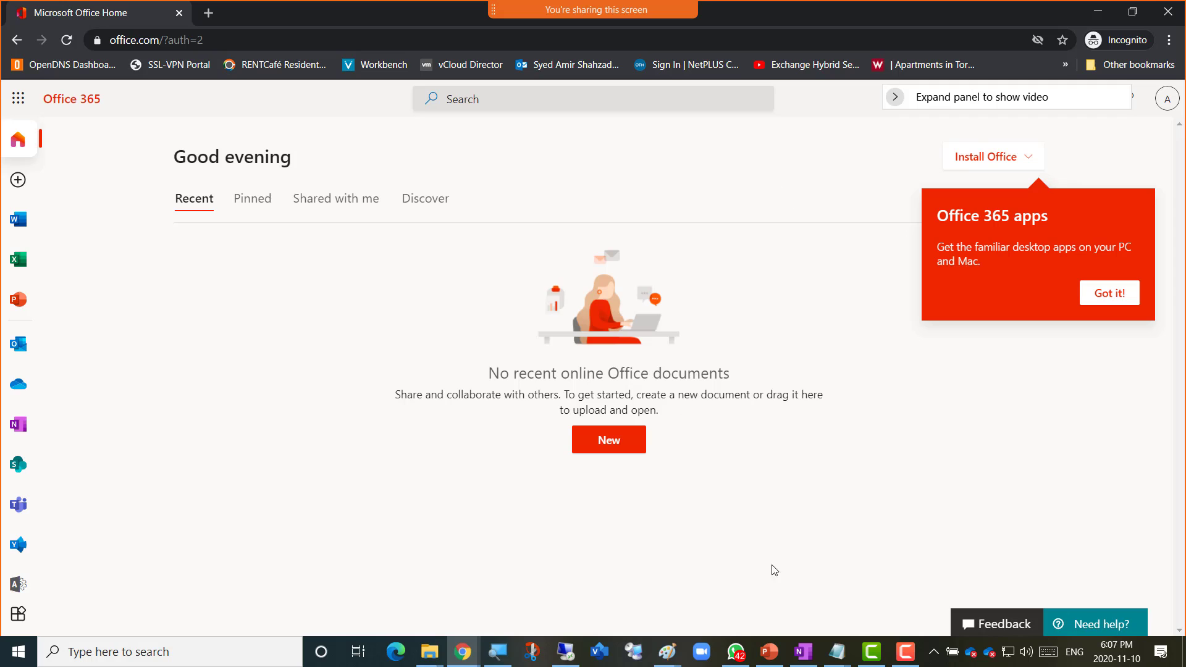
left_click(835, 652)
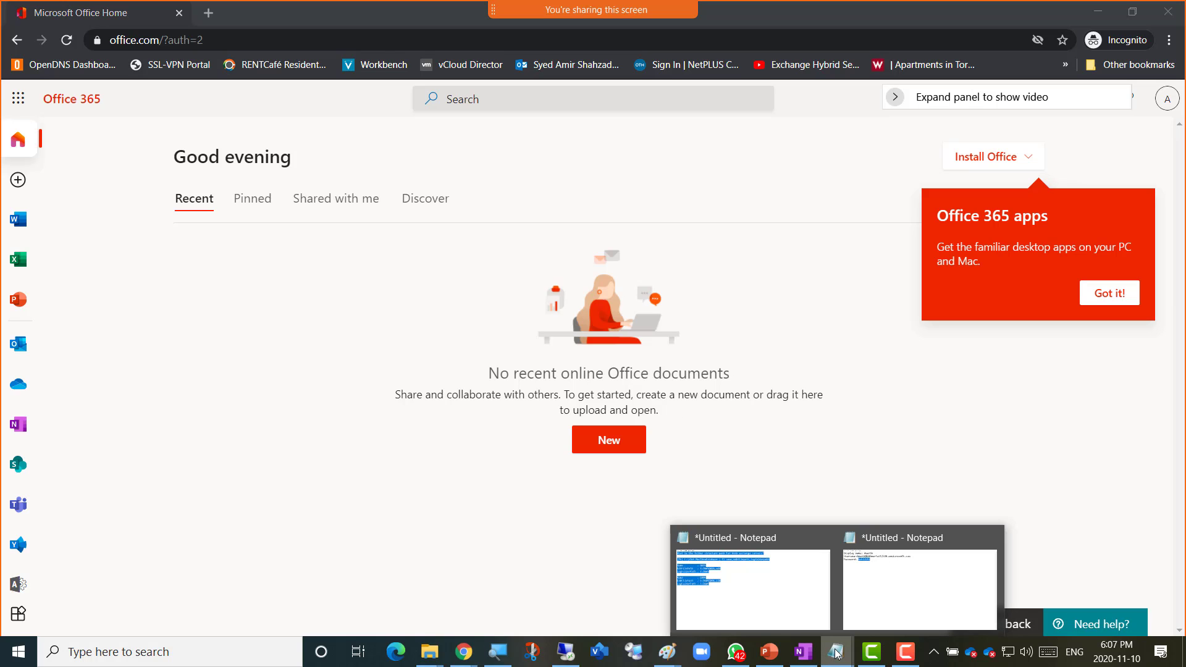
left_click(920, 577)
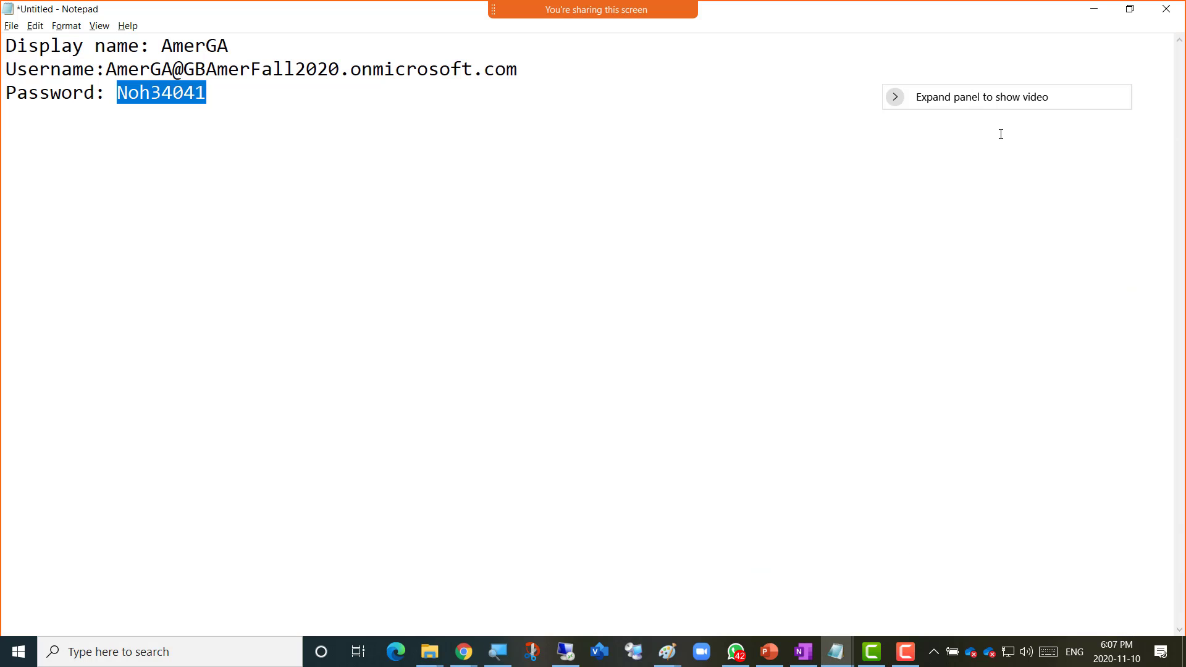
left_click(1094, 9)
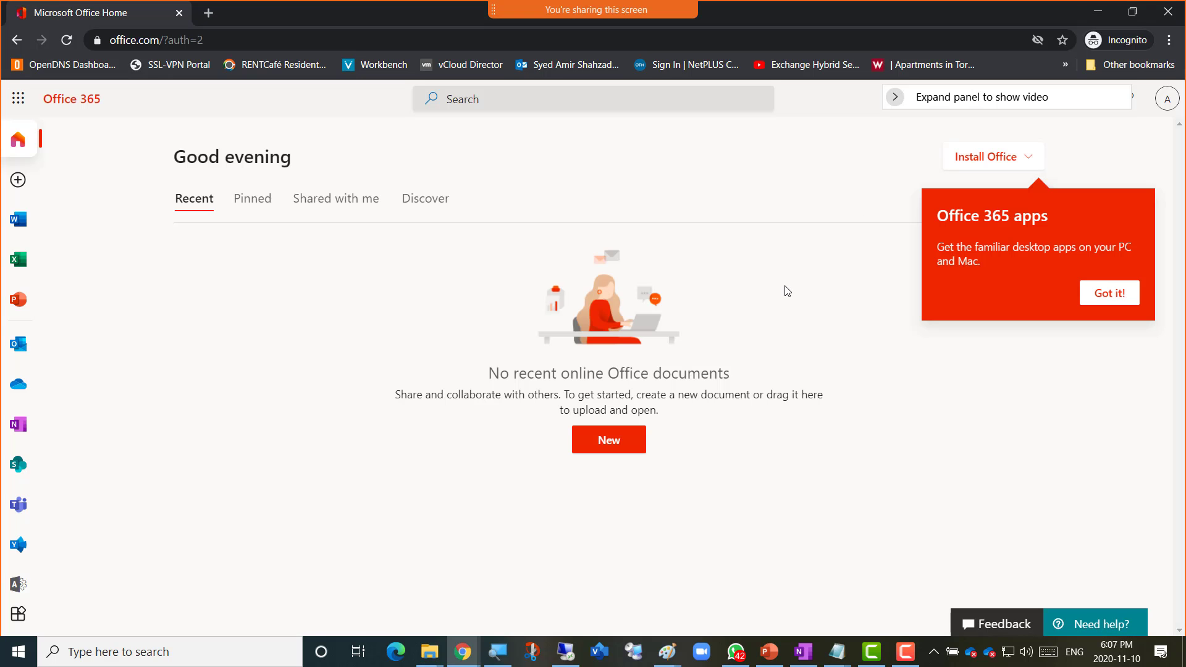
left_click(1104, 295)
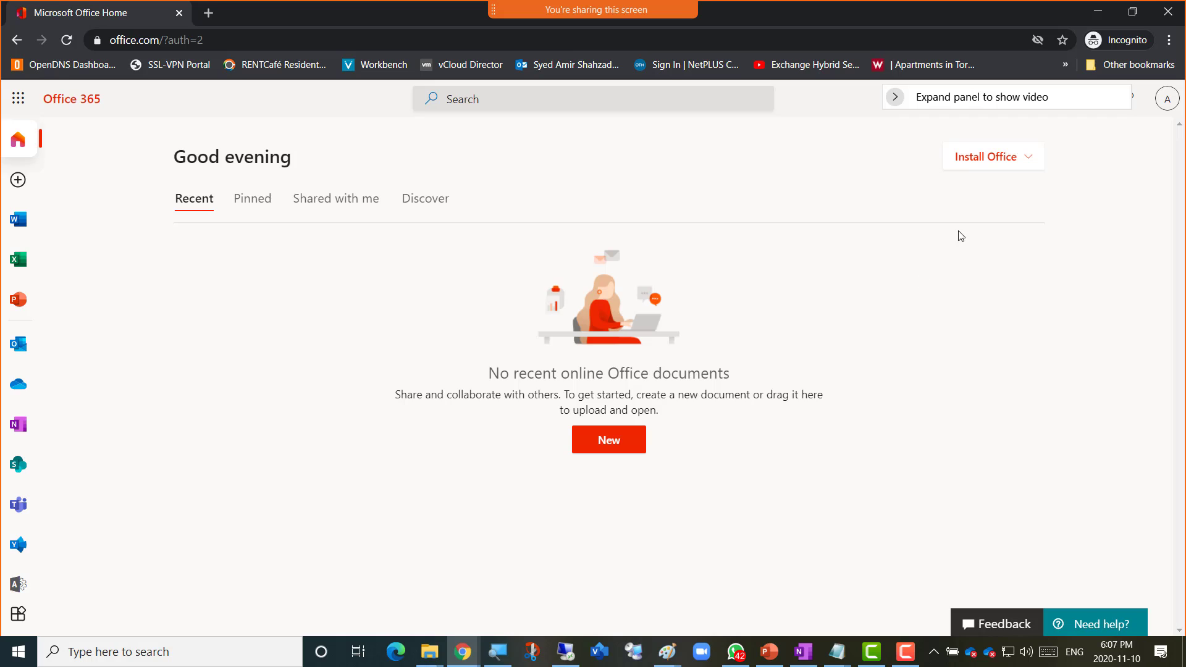
- Sign the new global admin account out of Office 365
left_click(838, 658)
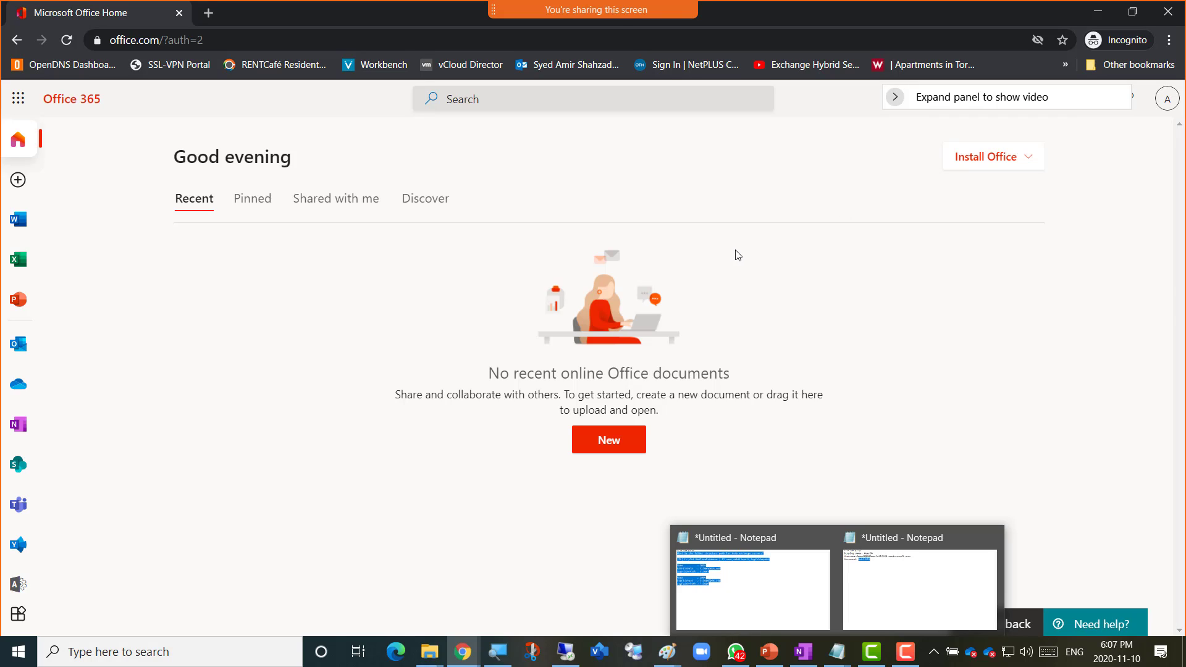
left_click(1167, 102)
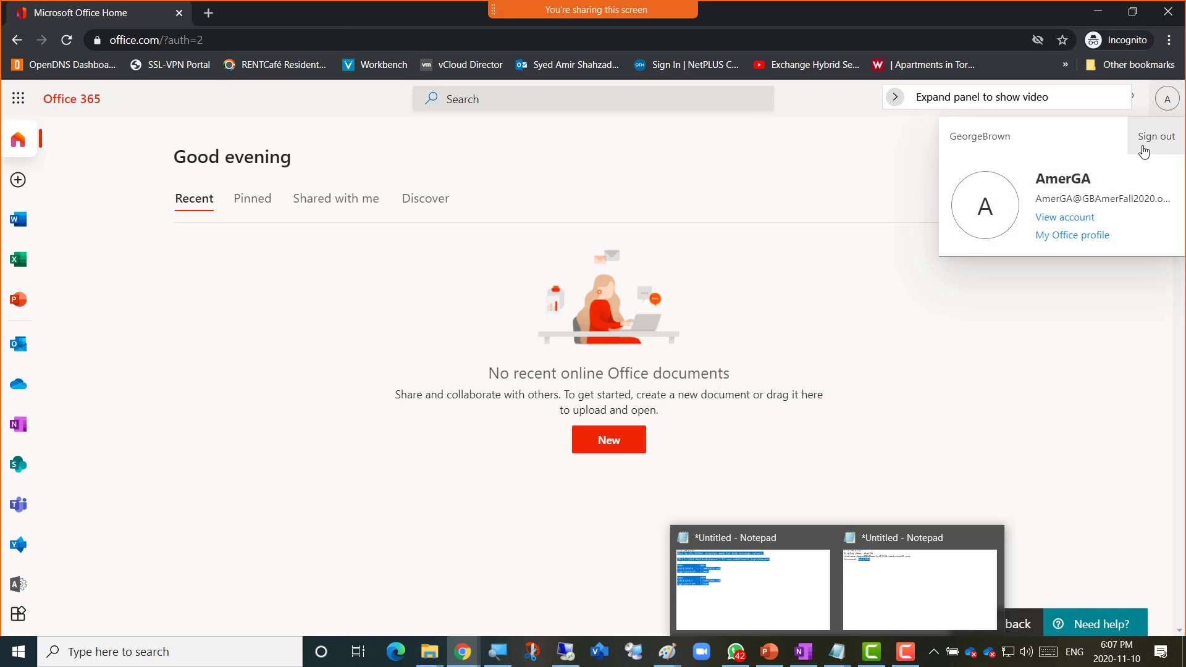
left_click(1166, 143)
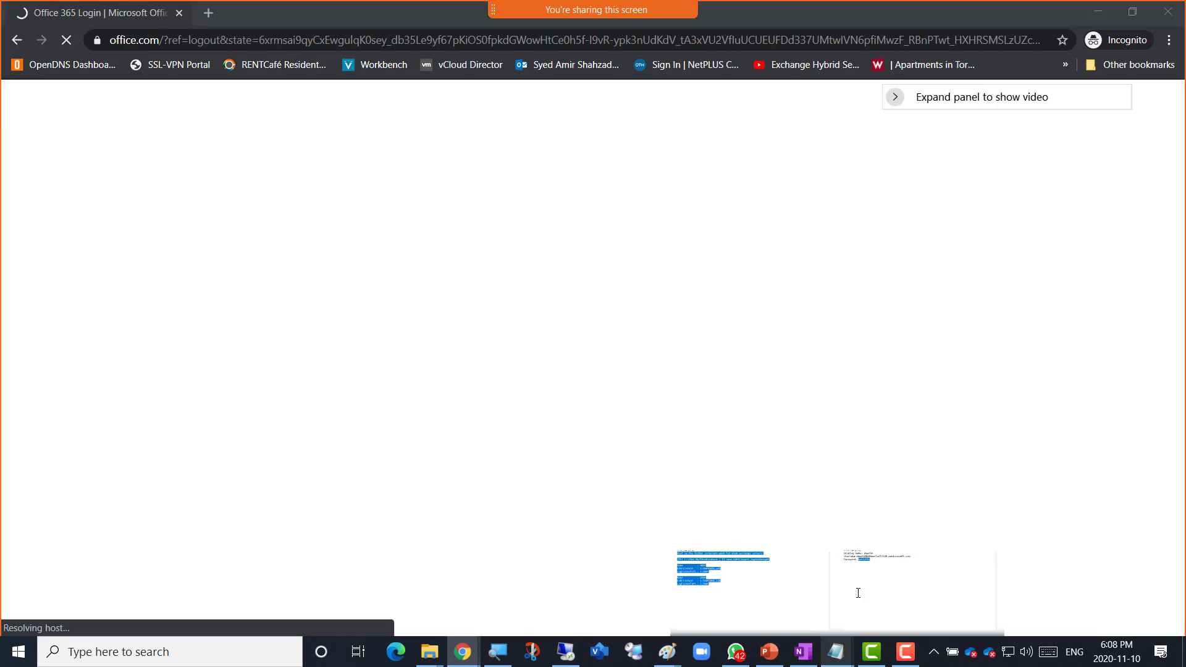
- Bring back the Notepad document with the account credentials and switch to WhatsApp
left_click(855, 587)
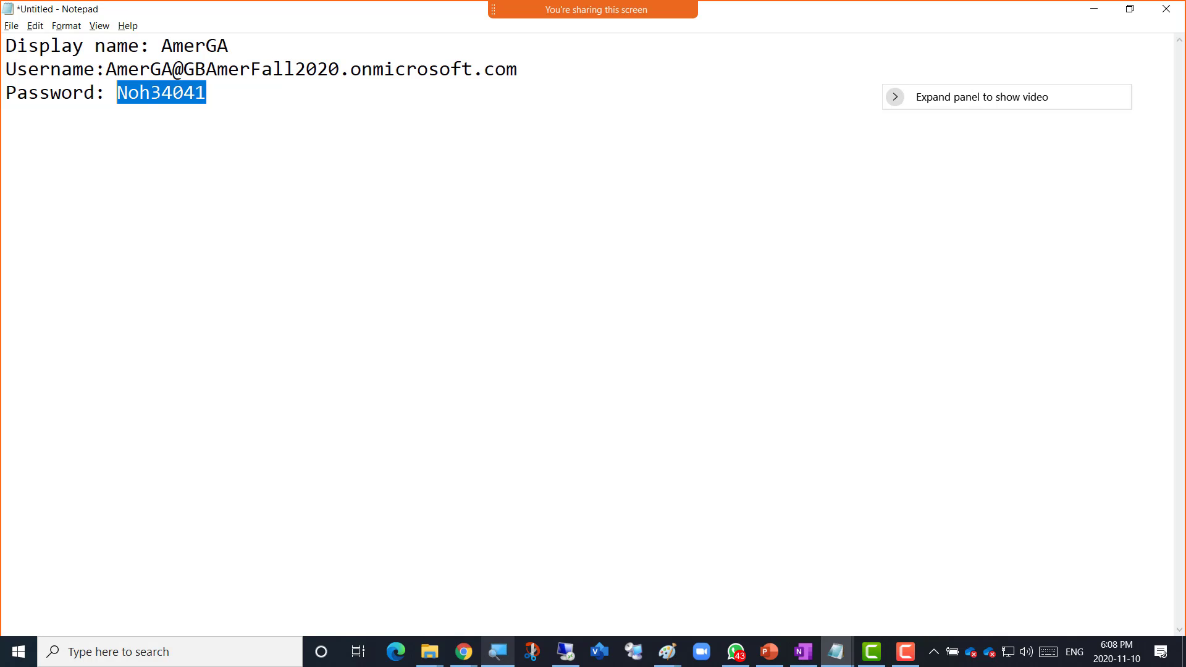
left_click(735, 651)
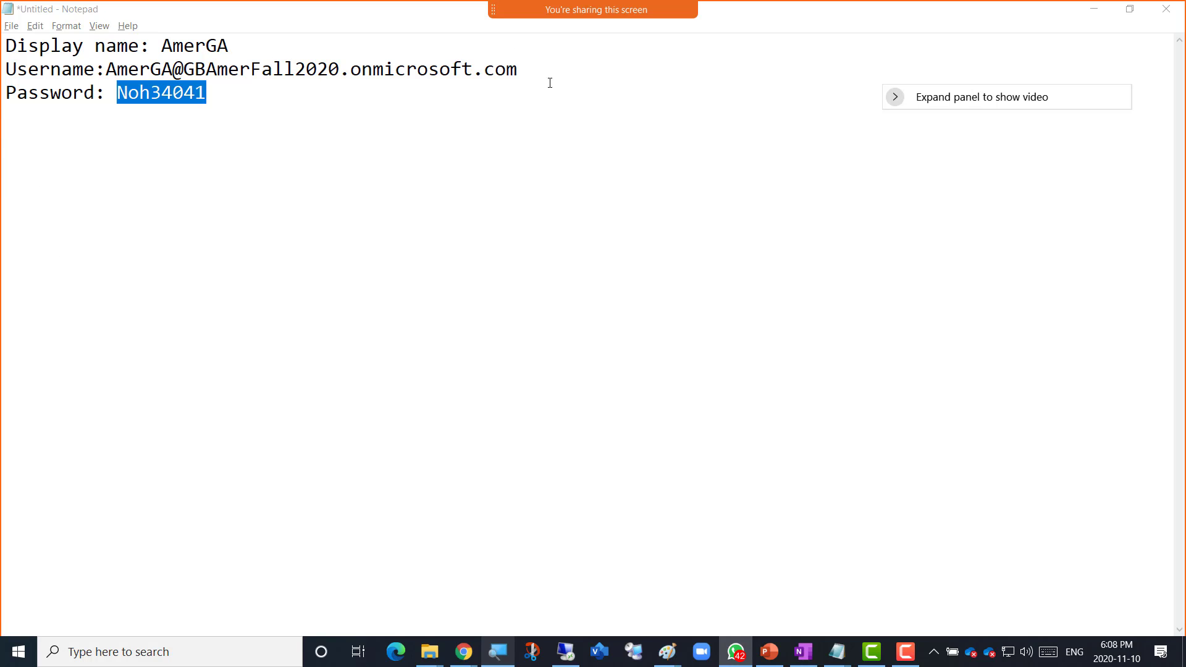
- Switch to the OneNote sync plan and colour the On-Premises VM and Office365 global admin bullets green
left_click(1091, 10)
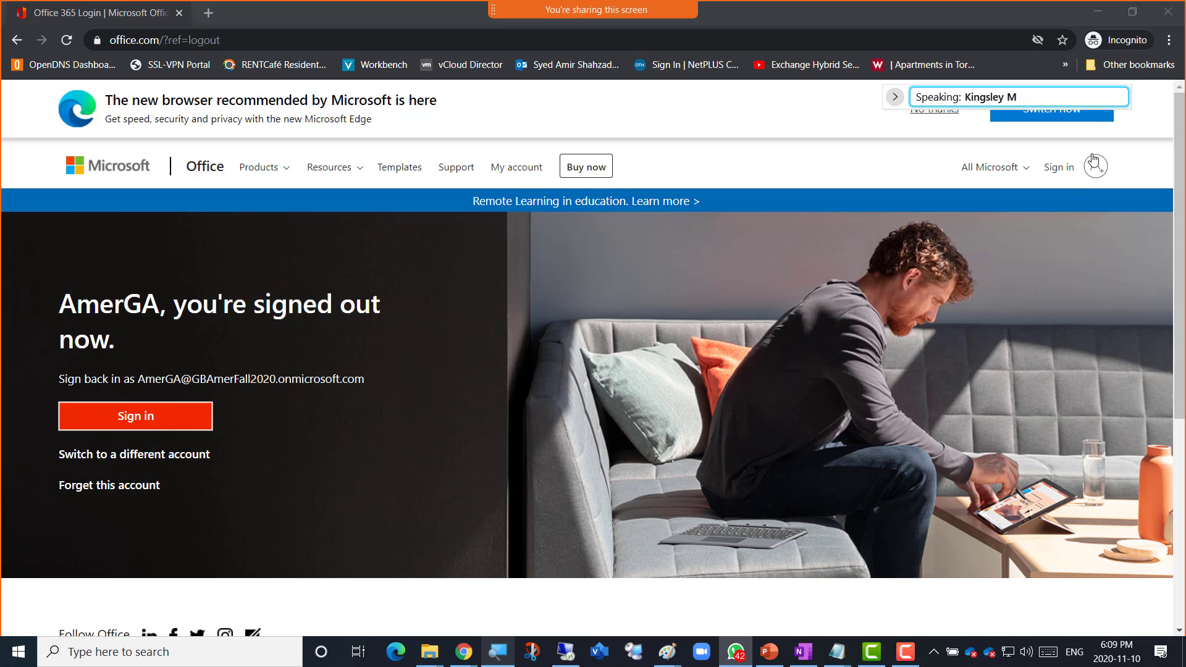
left_click(1097, 11)
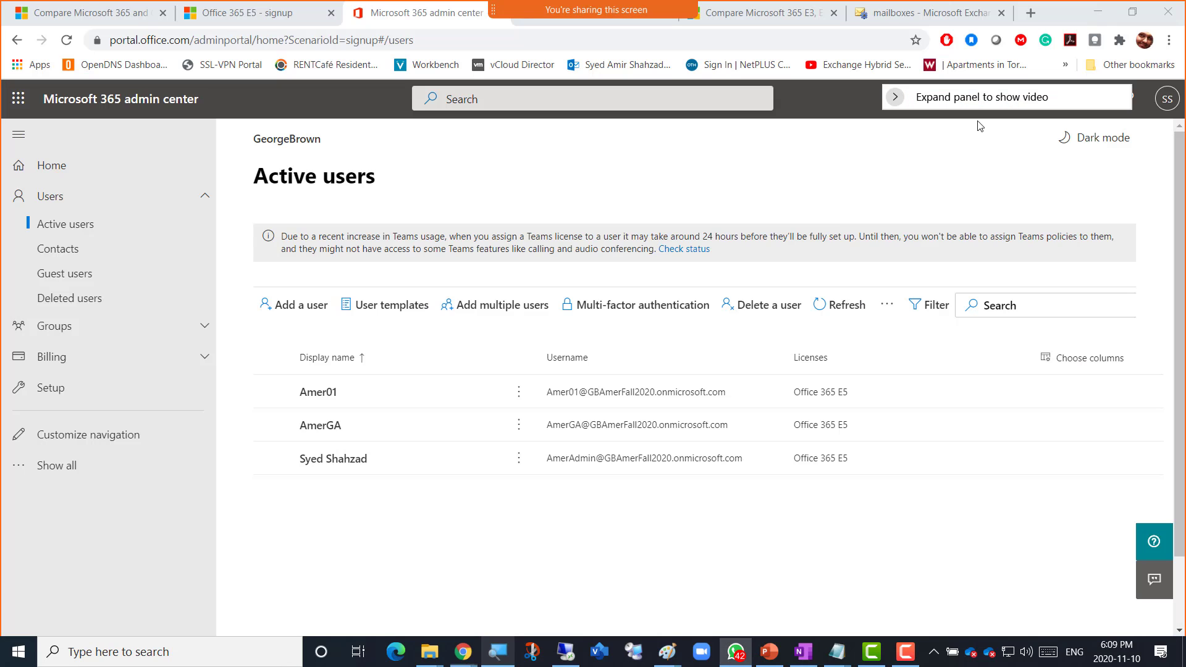
left_click(799, 661)
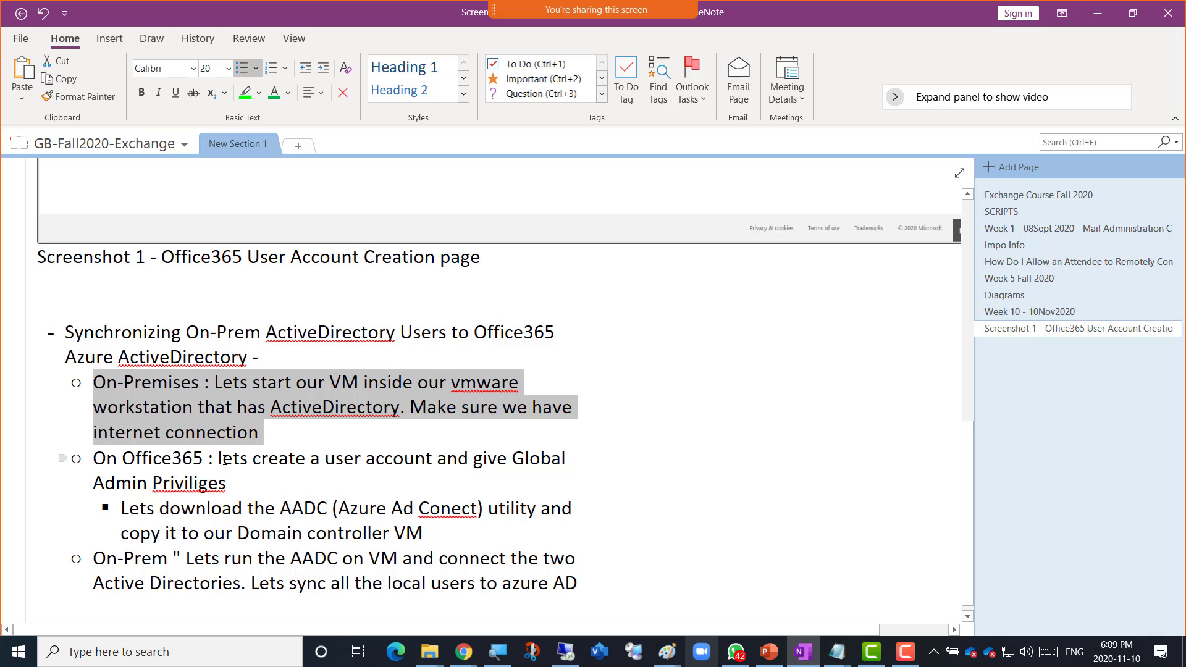
left_click(224, 460)
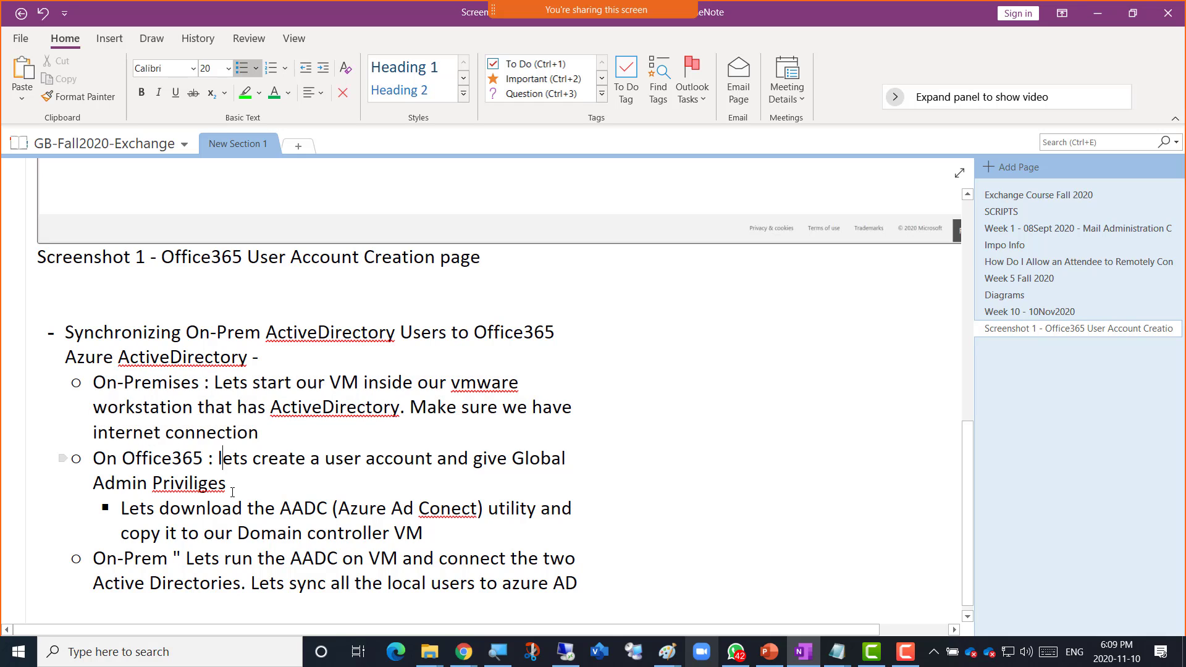
left_click_drag(232, 491, 67, 384)
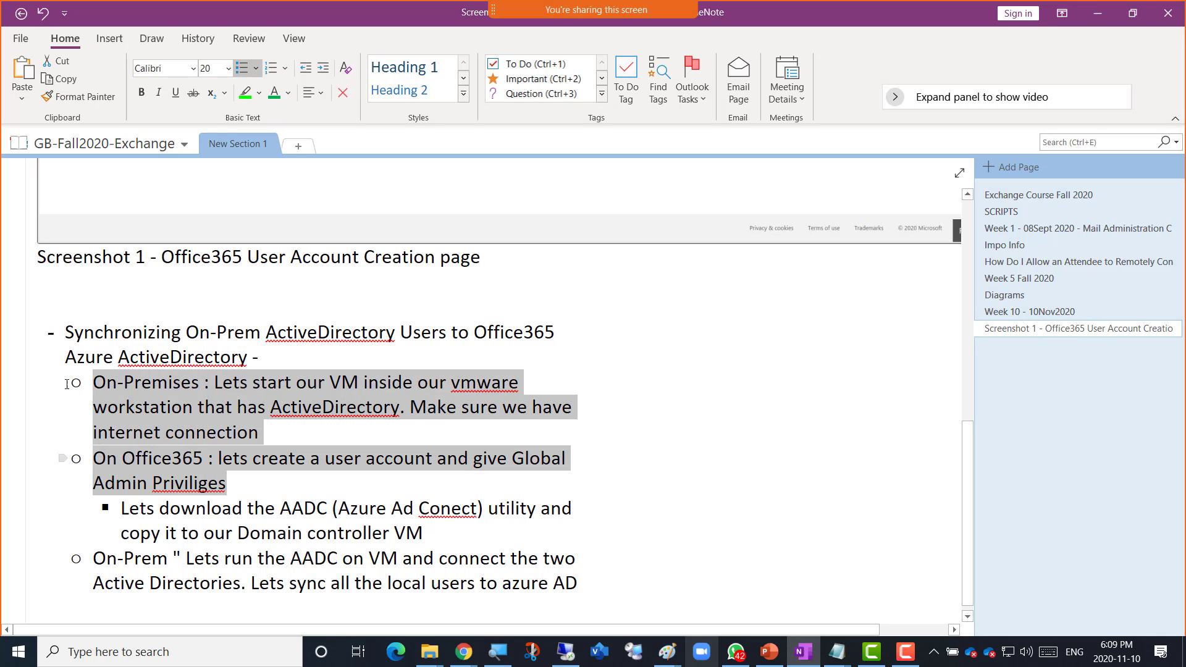
left_click(275, 93)
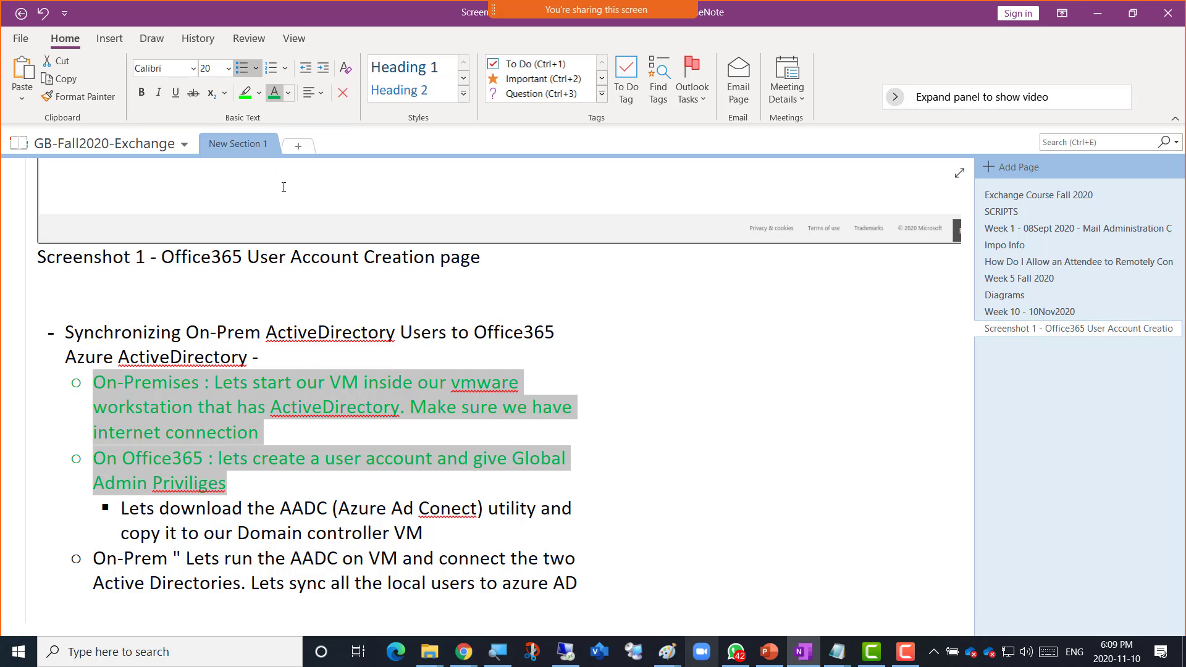
left_click(158, 501)
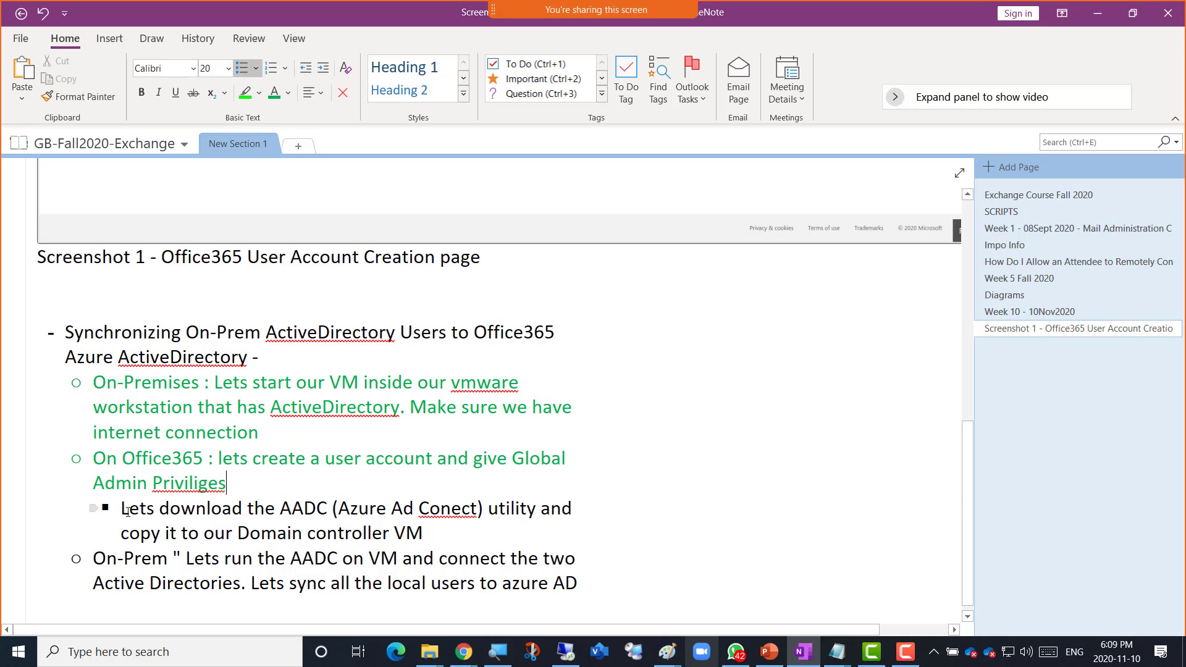
- Correct the spelling of "Conect" to "Connect" in the AADC utility download bullet
left_click_drag(121, 507, 510, 540)
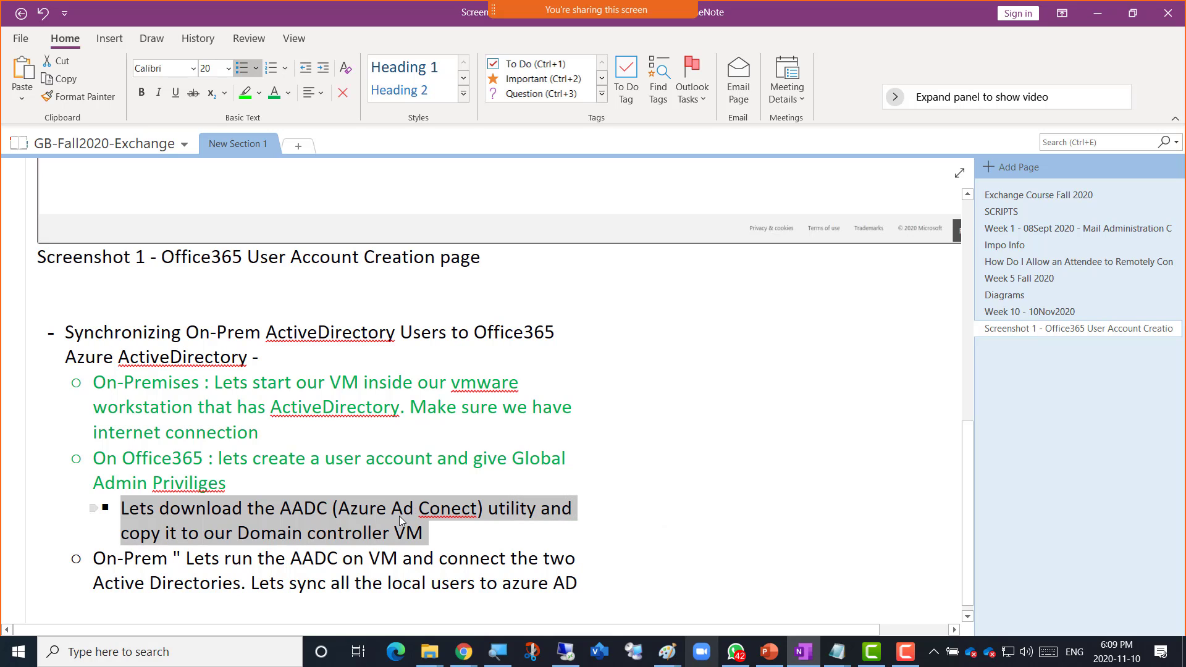
left_click(451, 508)
type("n")
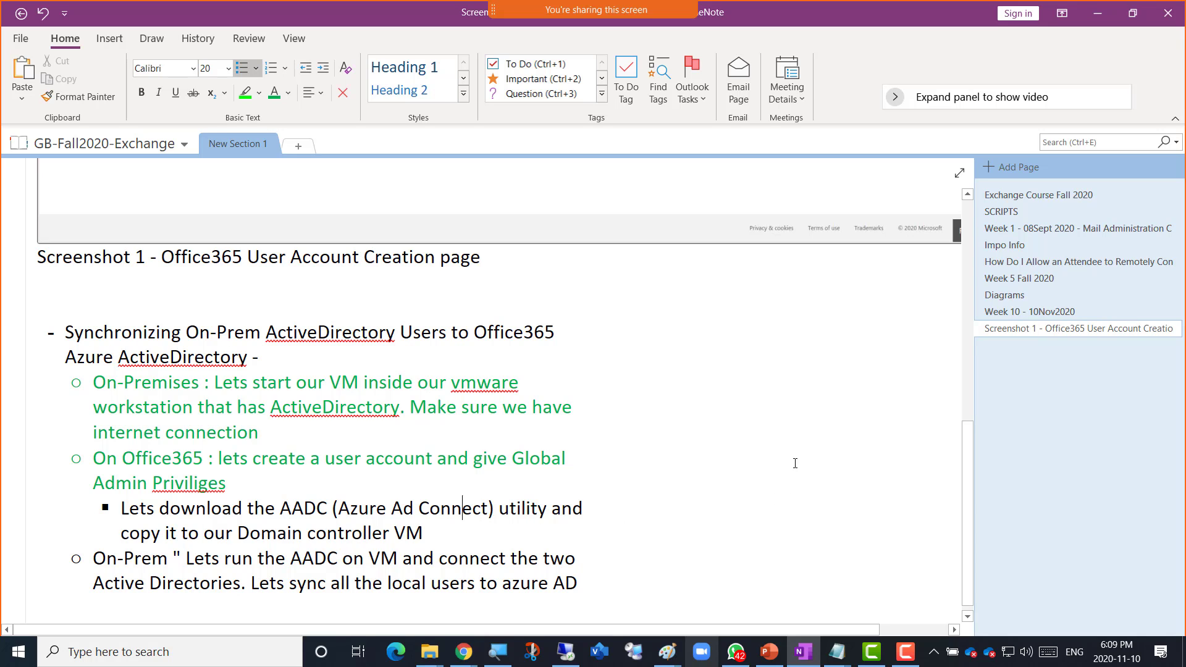
- Close the signed-out incognito Office 365 window and switch to the Chrome window with the Microsoft 365 admin center
key("alt+Tab")
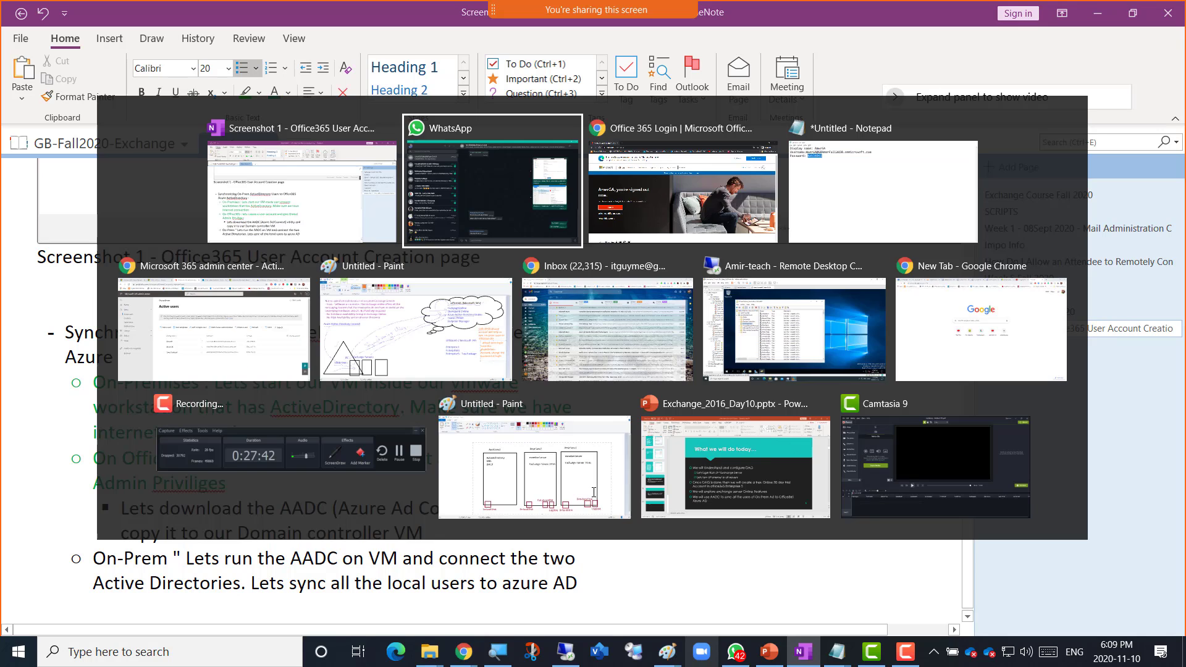
key("alt+Tab")
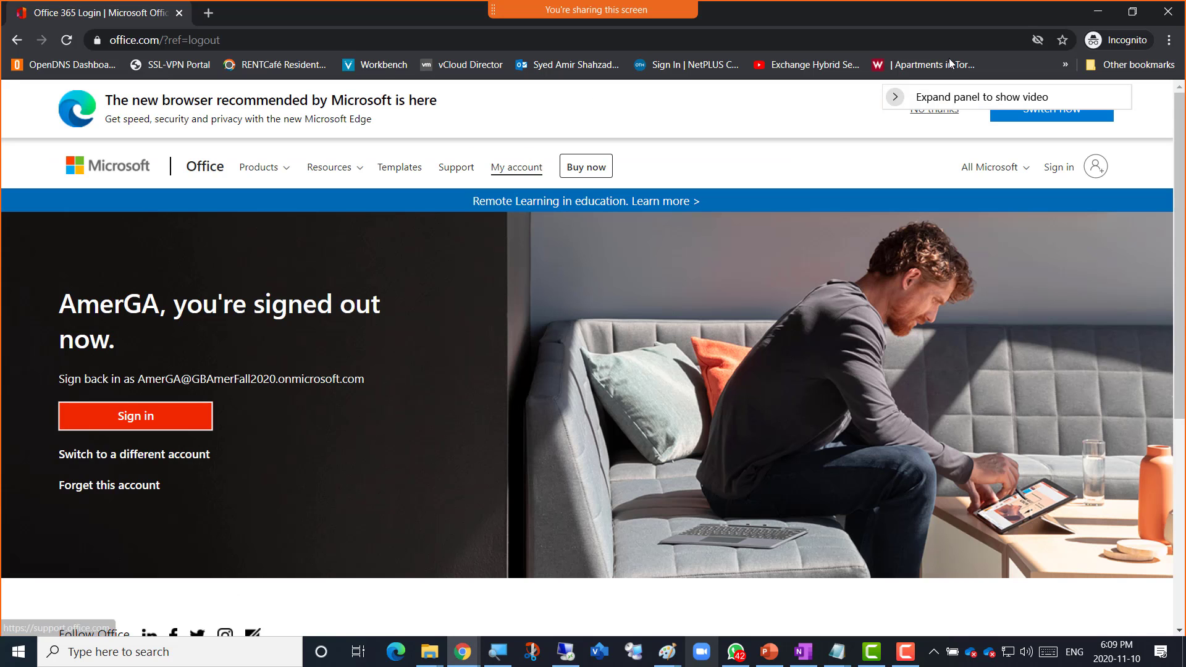
left_click(1179, 16)
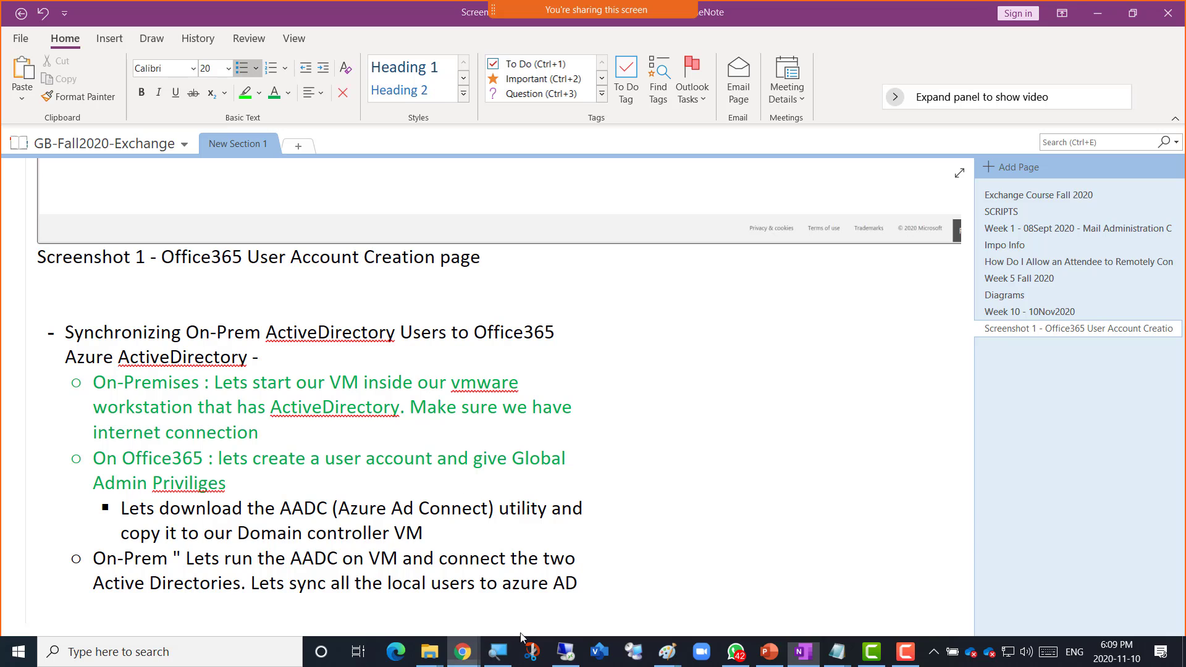
mouse_move(475, 658)
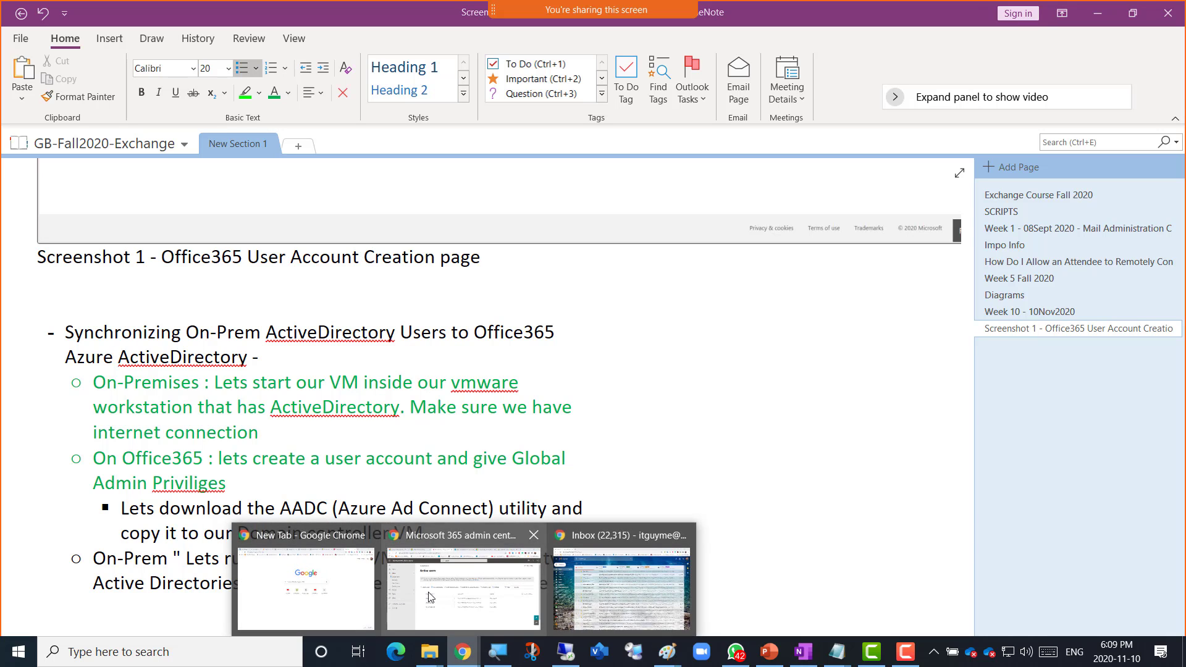
left_click(472, 593)
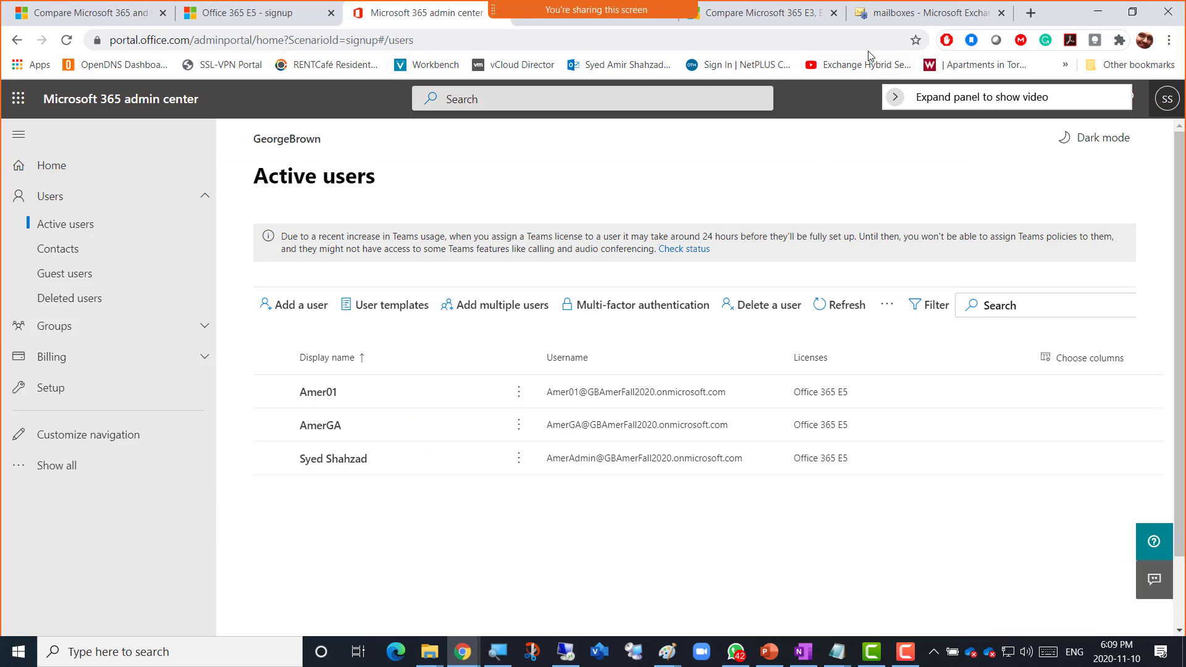
- Search Google for "download azure AD connect microsoft" in the tab showing the Microsoft 365 enterprise plan comparison
left_click(775, 14)
left_click(765, 38)
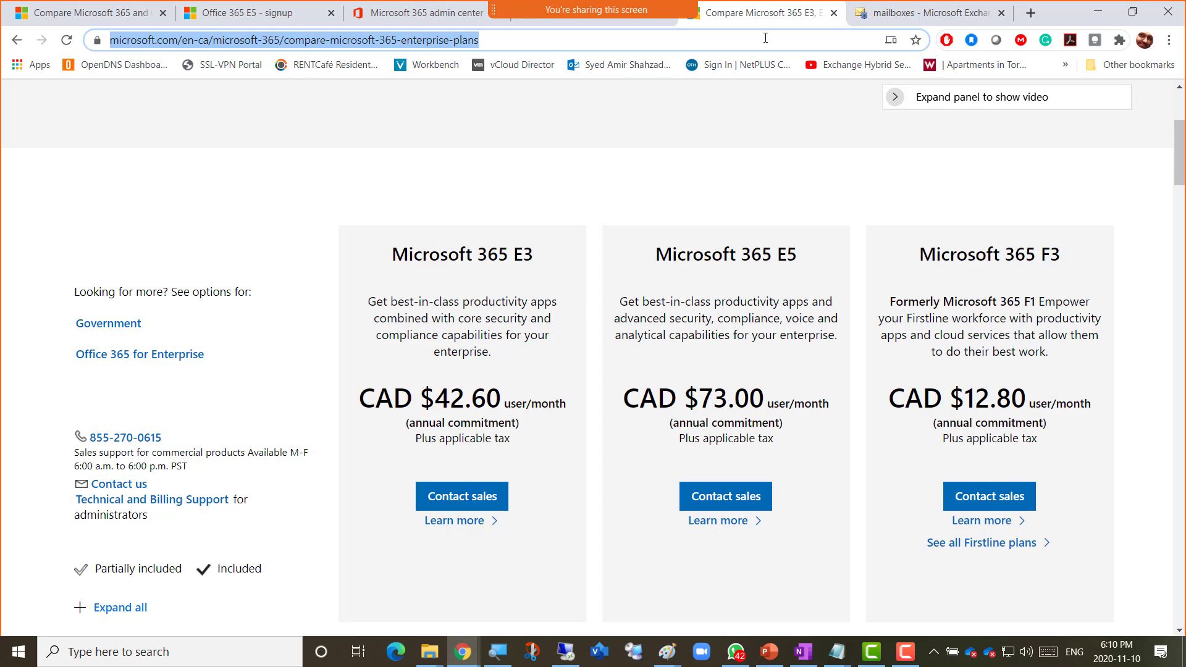
type("download ")
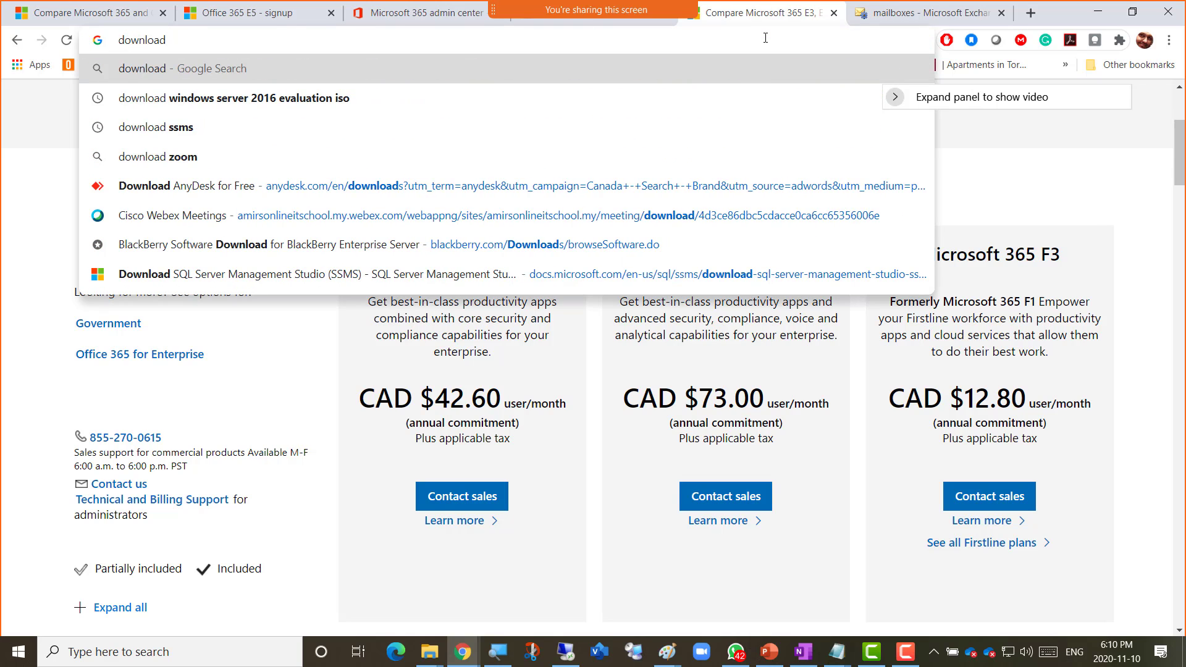
type("azure AD")
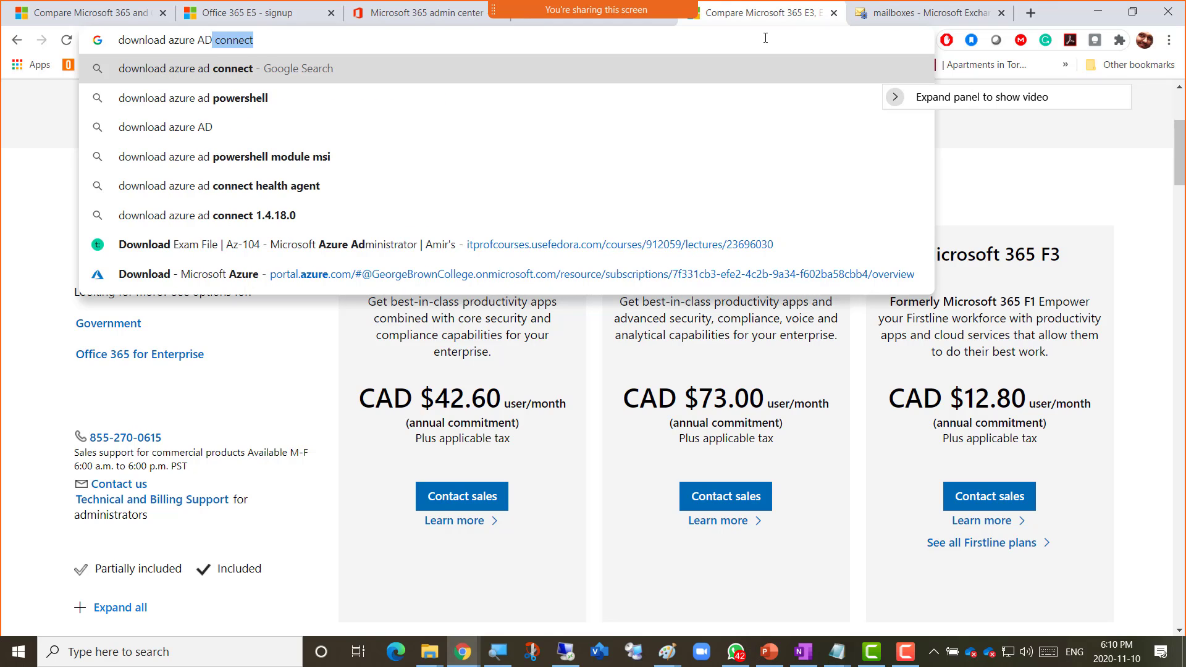
key("Right")
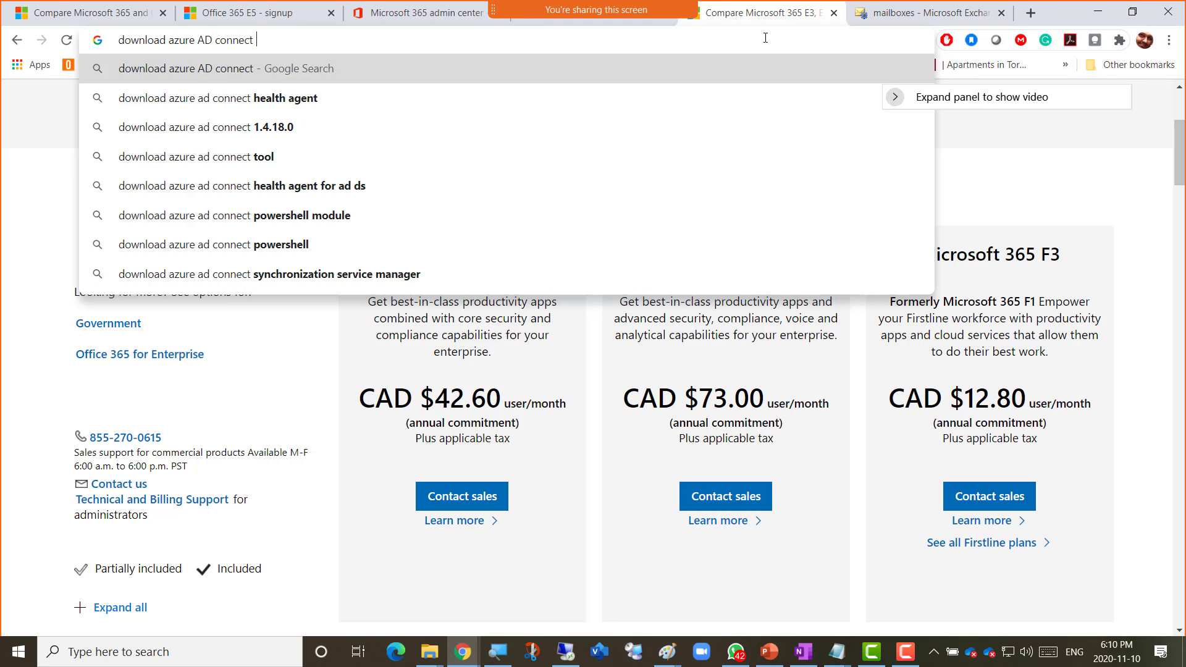
type("microsoft")
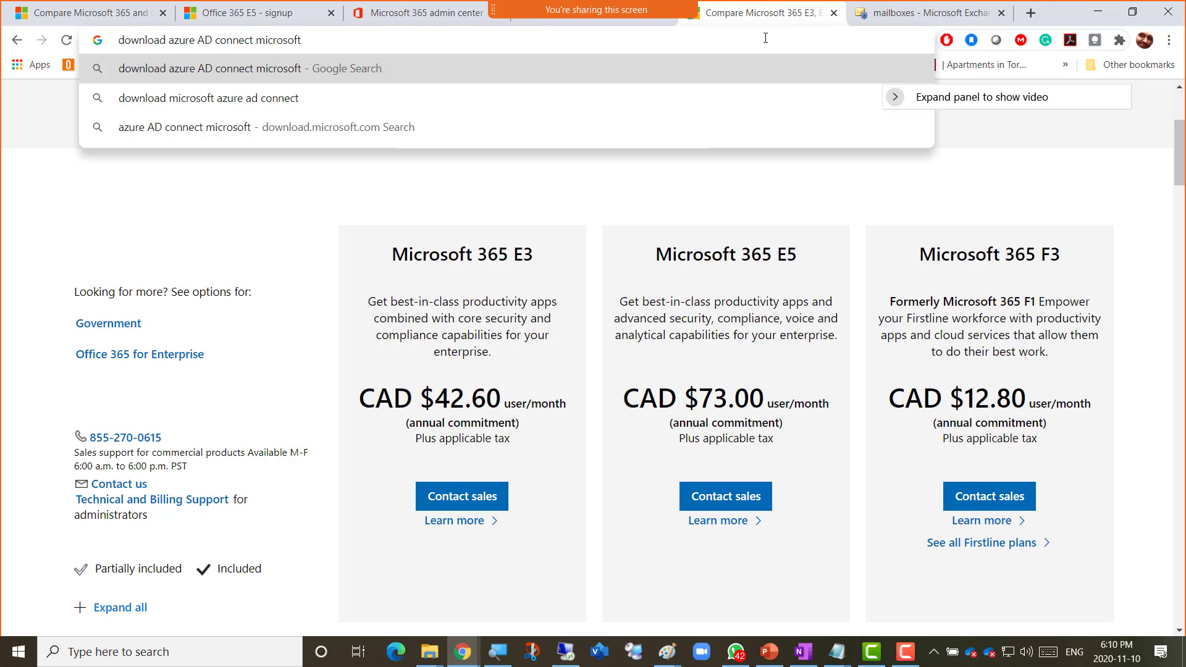
key("Return")
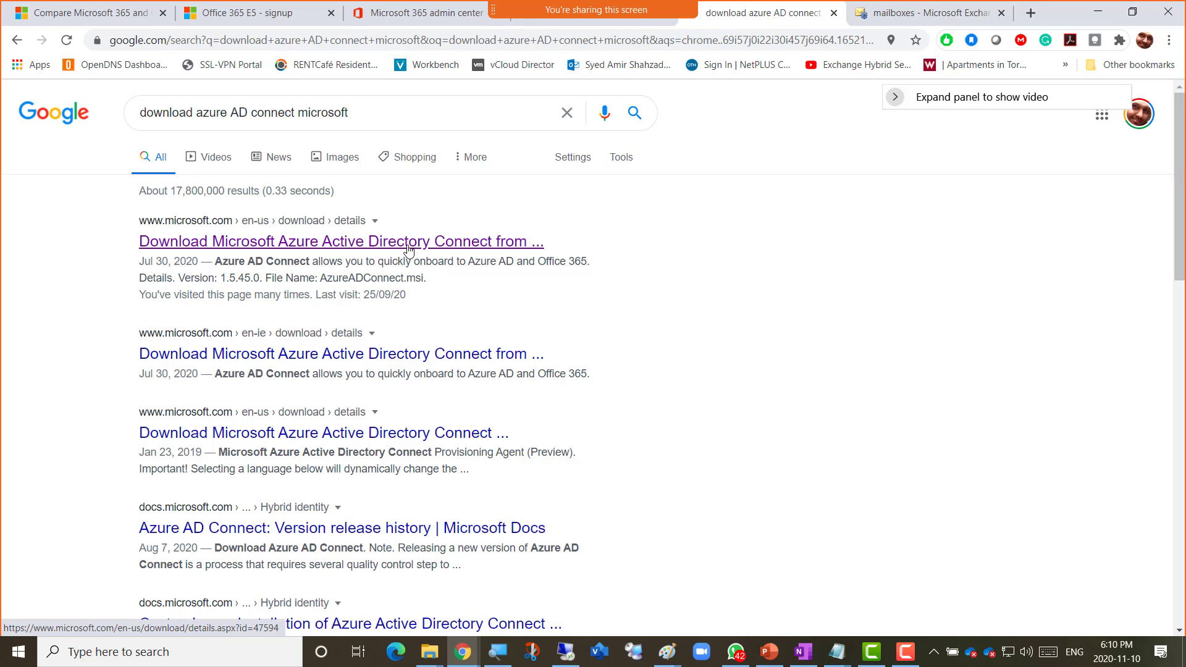
- Open Microsoft's Azure Active Directory Connect download page and save the installer as AzureADConnect (4).msi in Downloads
left_click(450, 248)
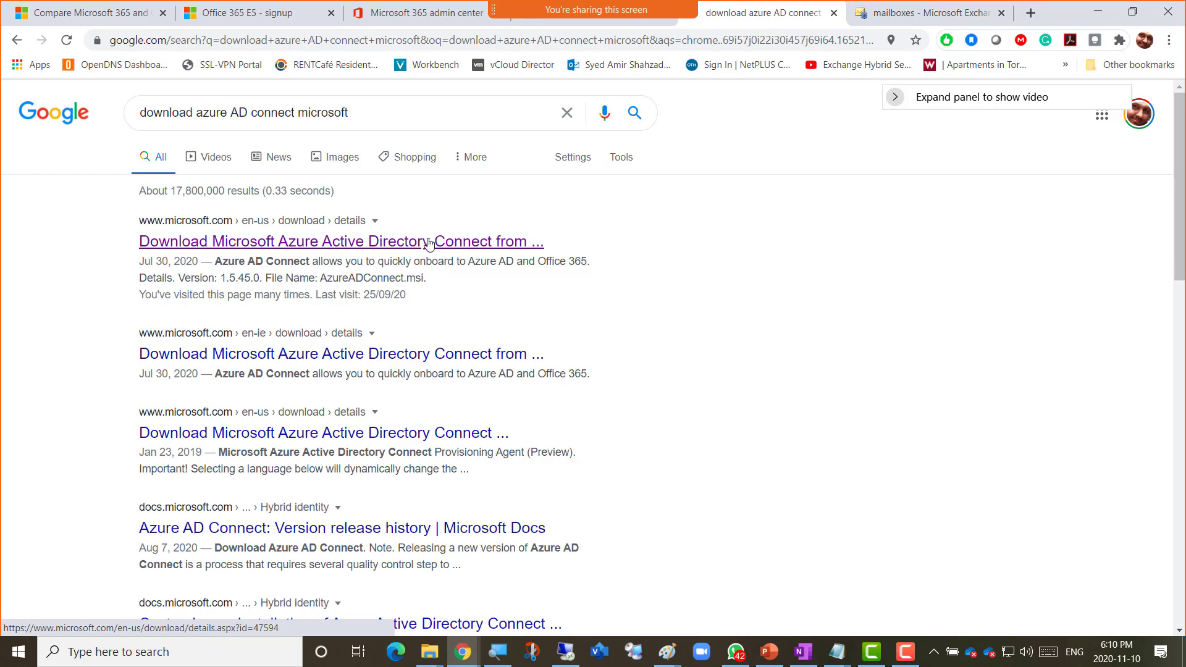
left_click(430, 246)
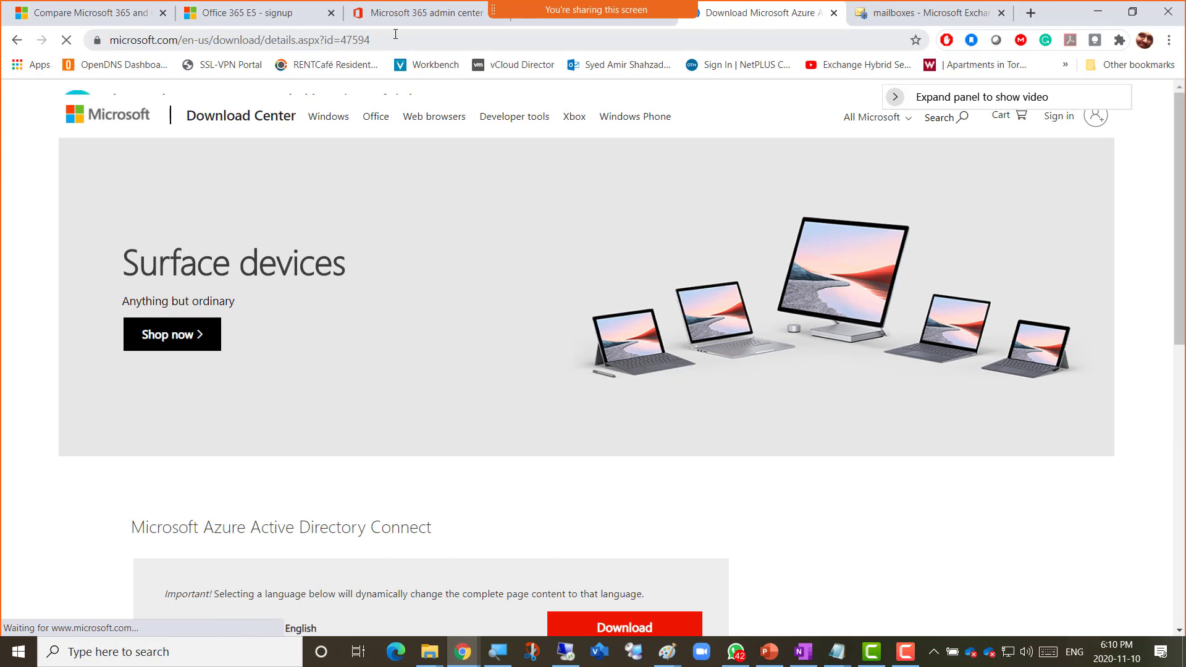
left_click(395, 34)
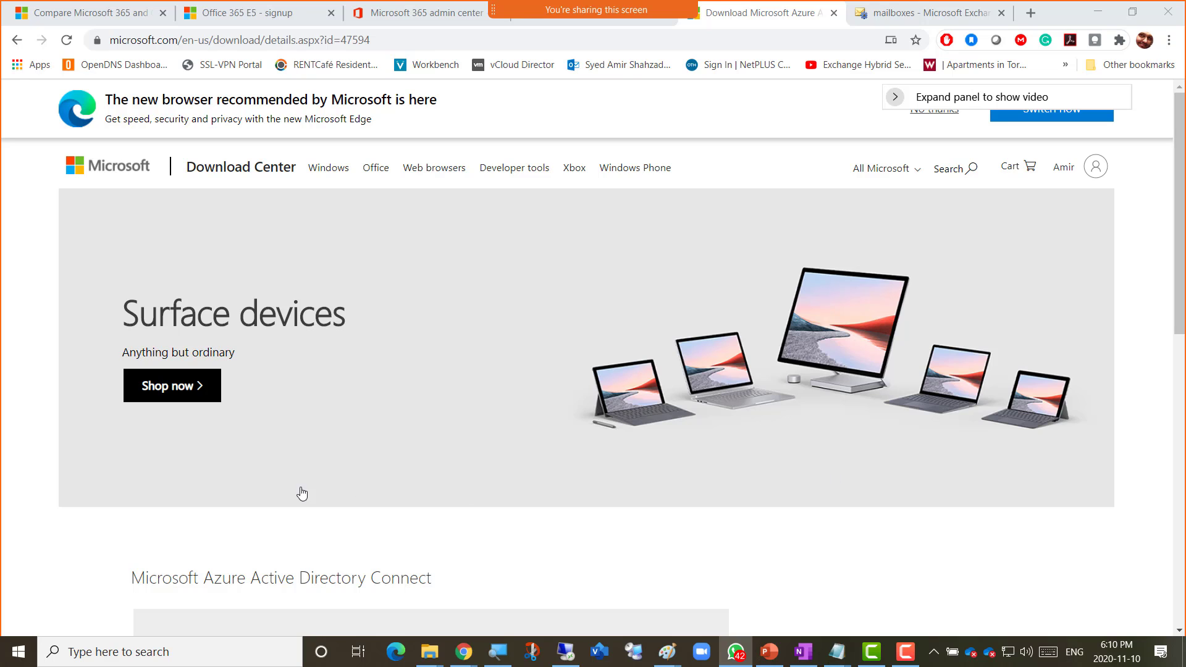
scroll(448, 392, "down", 3)
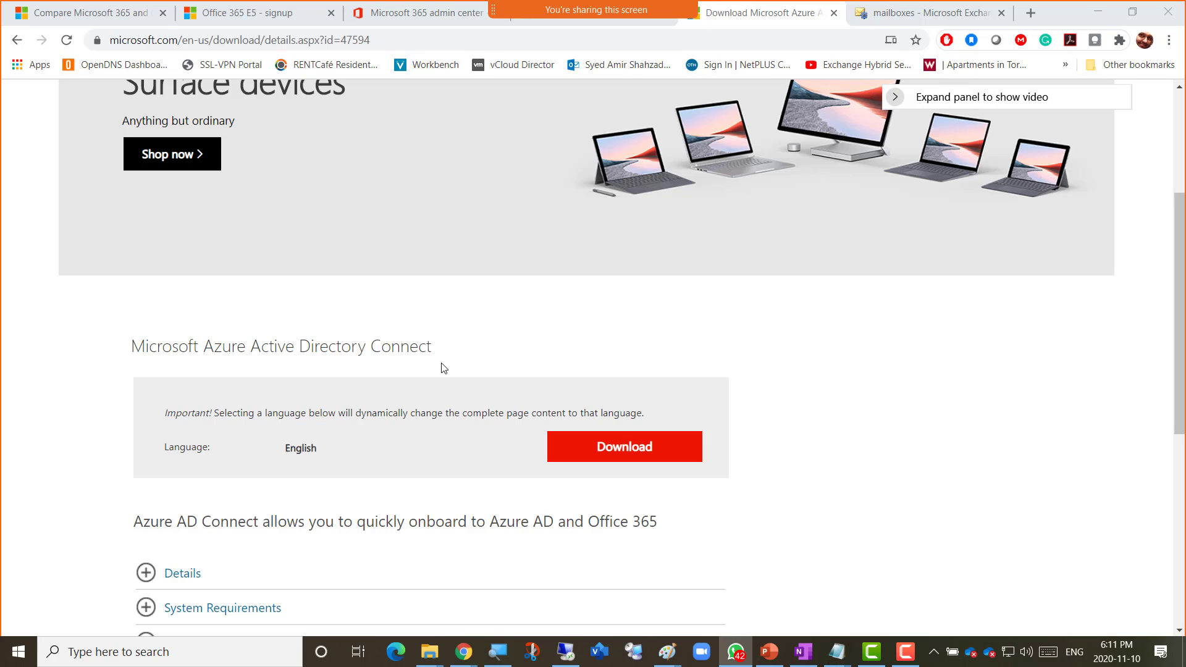
left_click(628, 455)
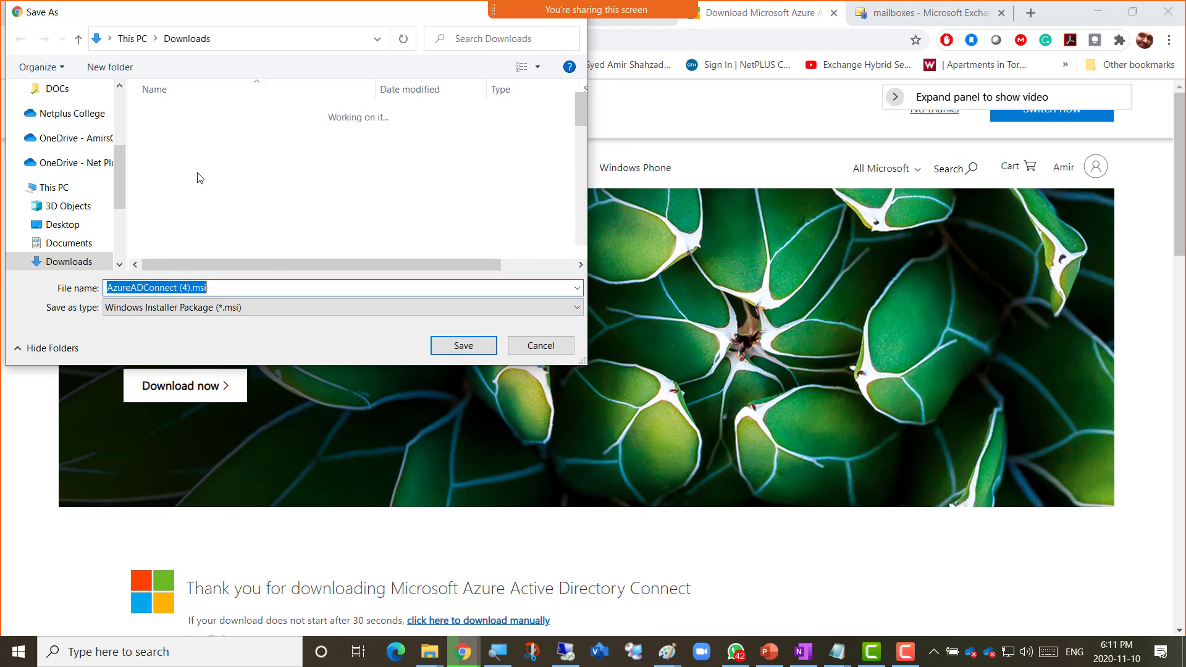
left_click(449, 348)
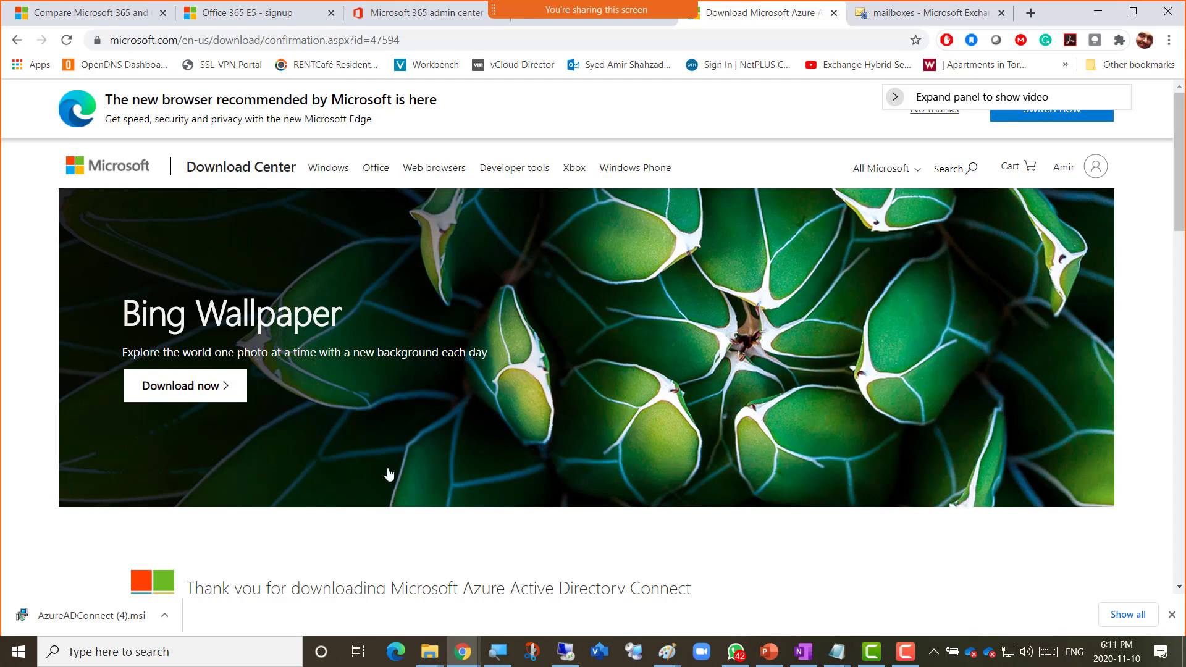
- Show the downloaded AzureADConnect (4).msi in its folder, move that window into view, and copy the file
left_click(165, 614)
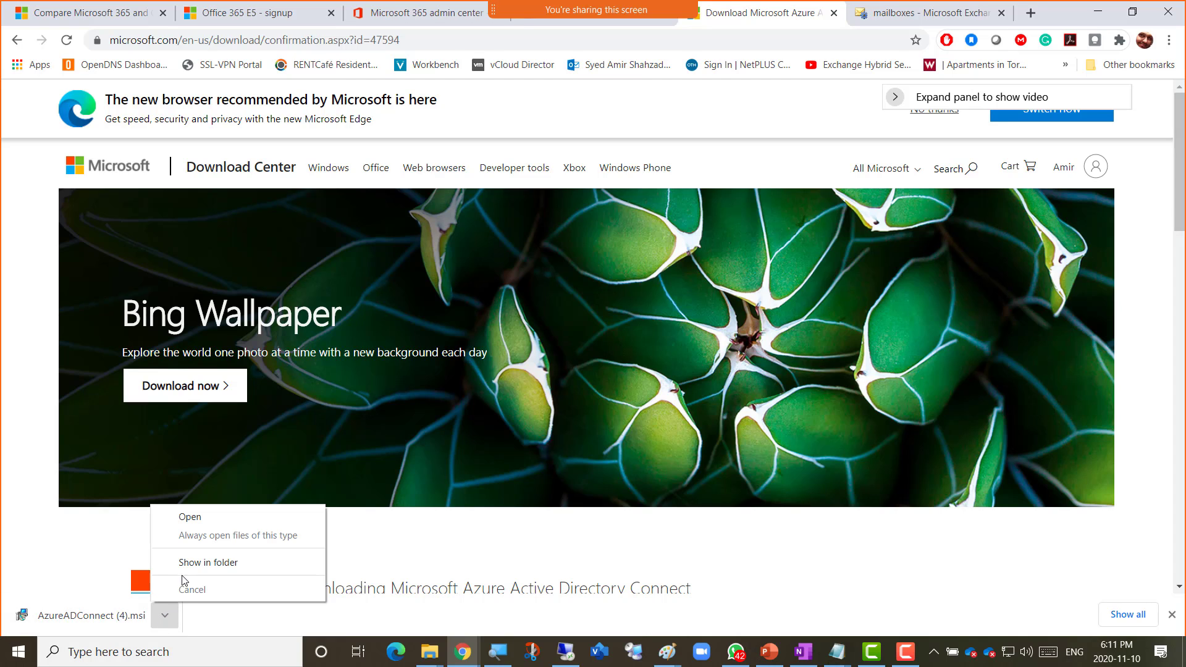
left_click(217, 563)
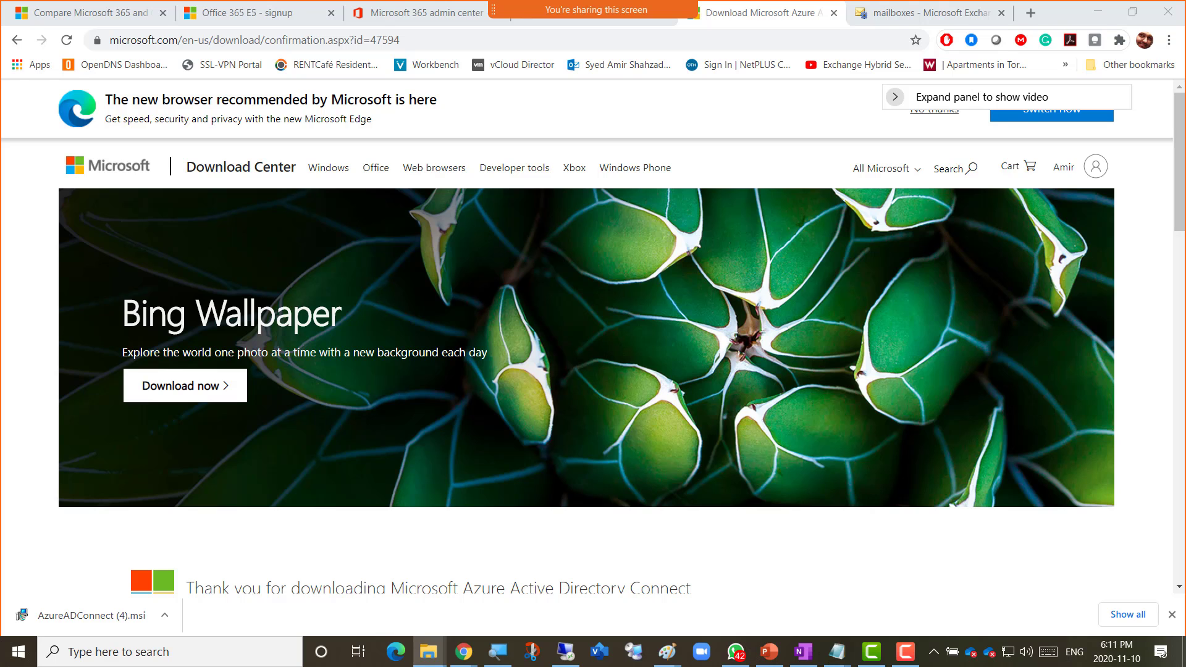
left_click_drag(1184, 149, 494, 144)
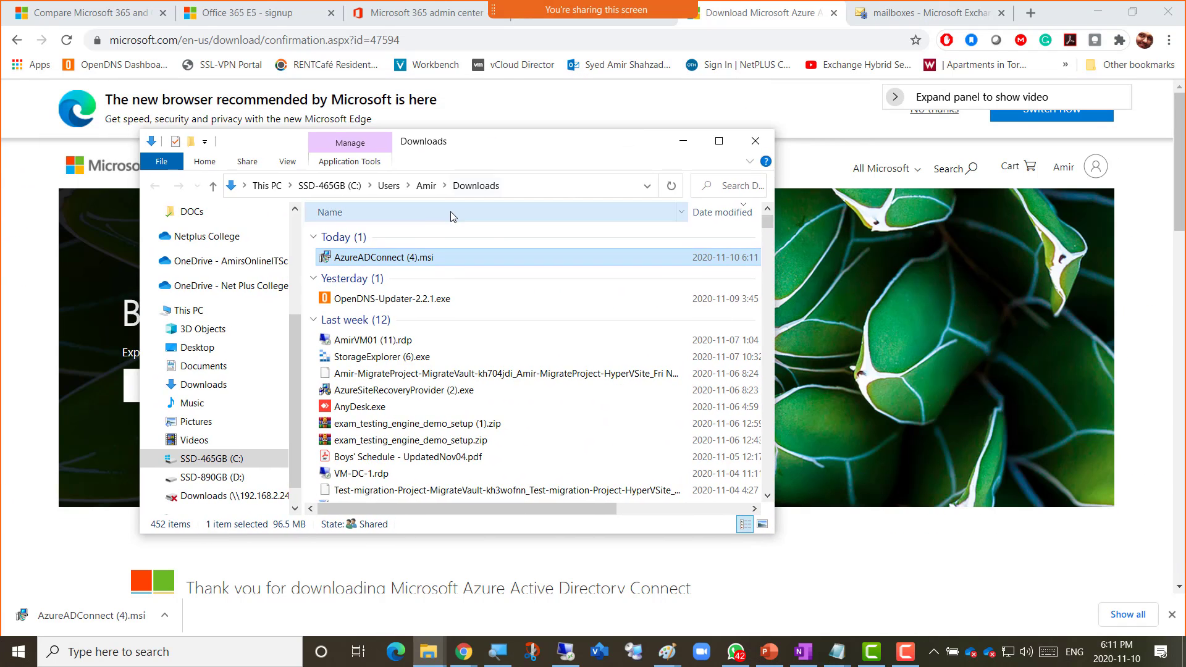
right_click(371, 262)
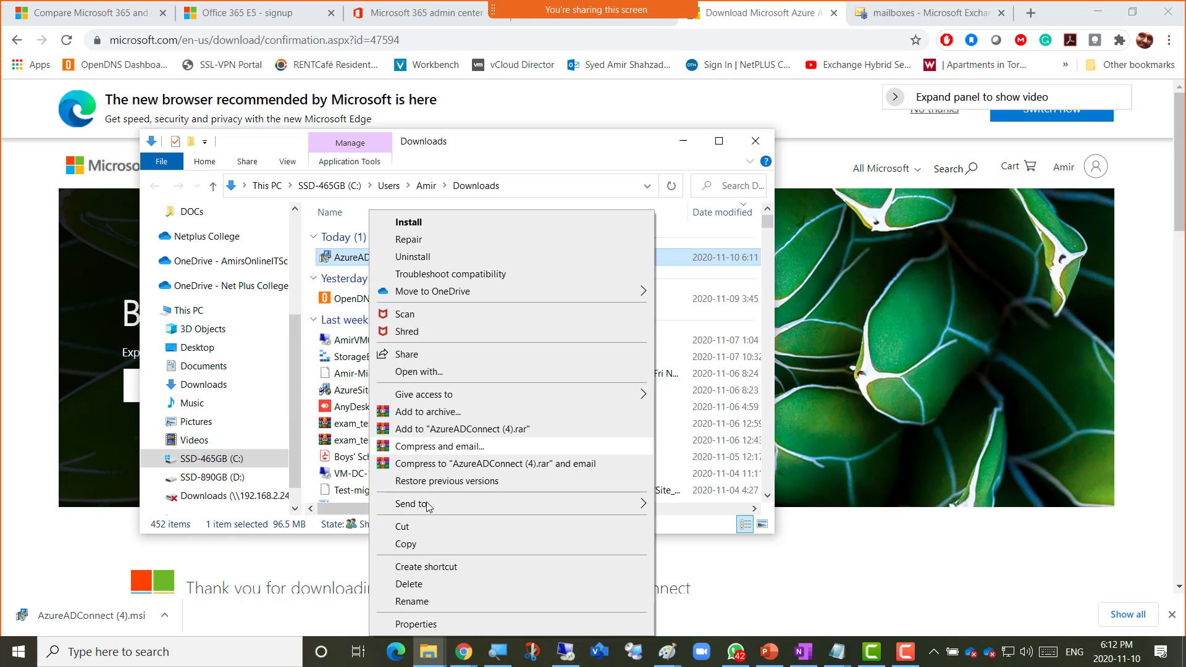
left_click(423, 544)
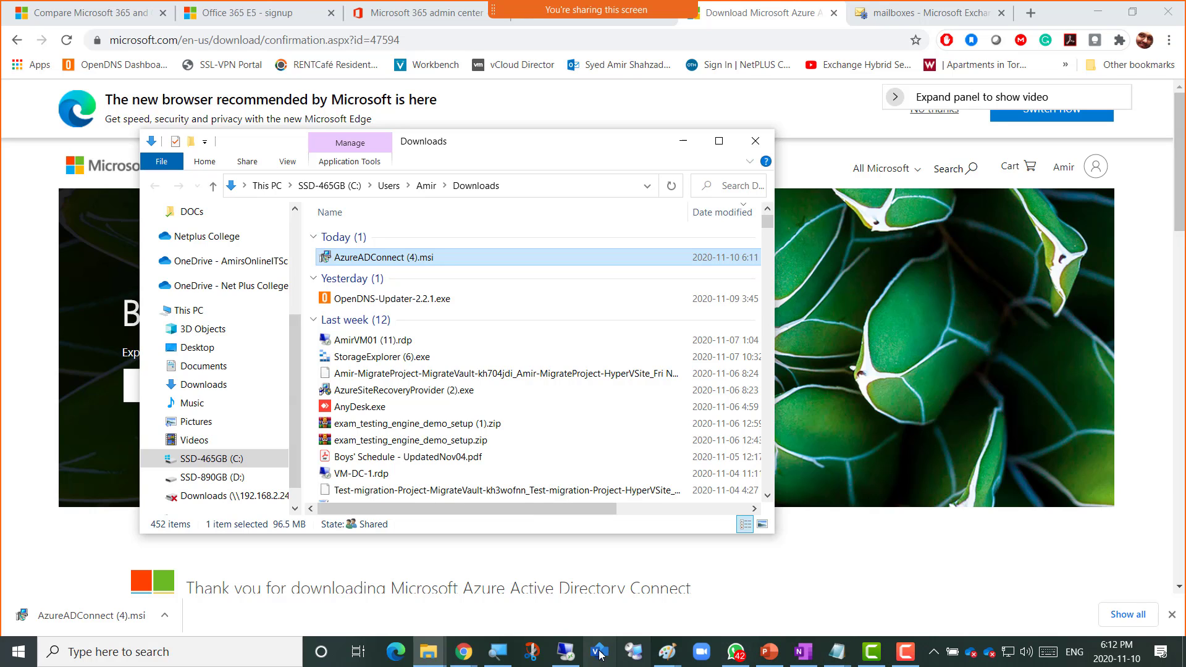
- Switch to the Class-Server01 VM, move the Active Directory Users and Computers window aside, and open the VM's Downloads folder for pasting
left_click(574, 653)
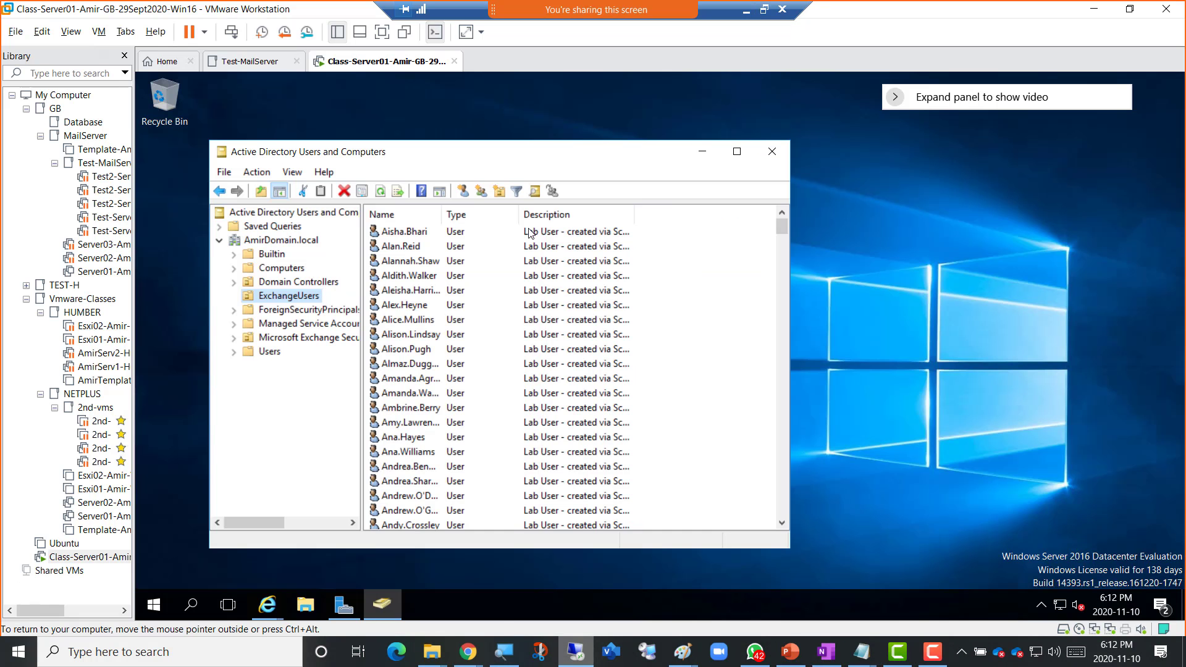
left_click_drag(433, 151, 688, 130)
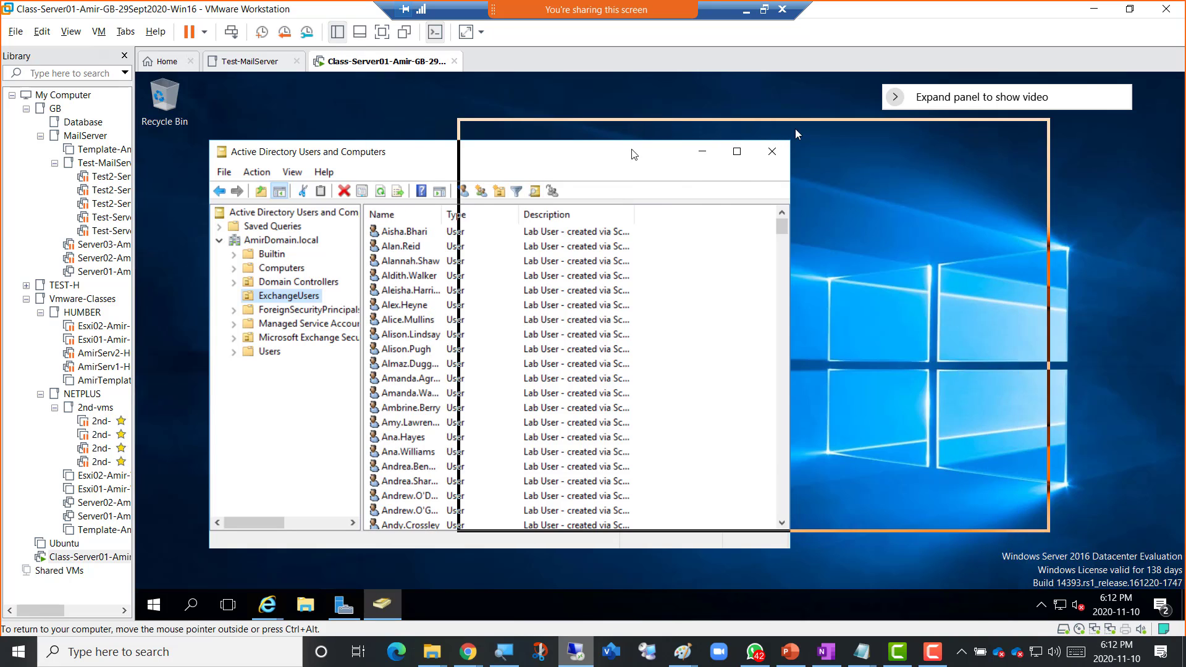
right_click(188, 217)
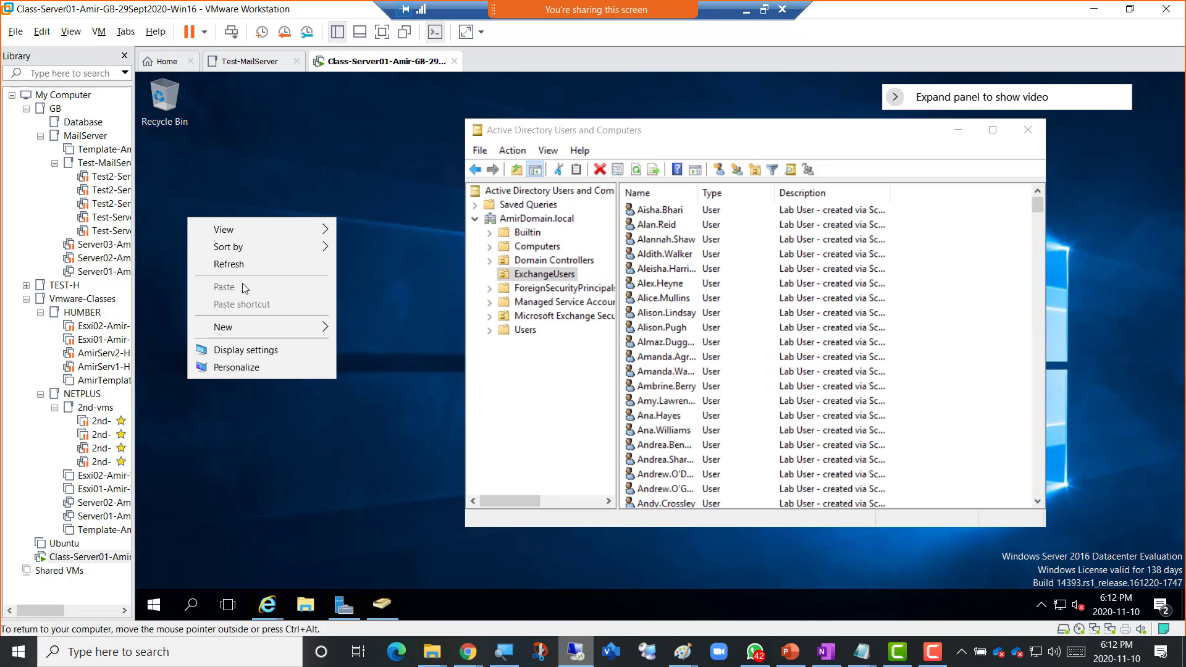
left_click(303, 604)
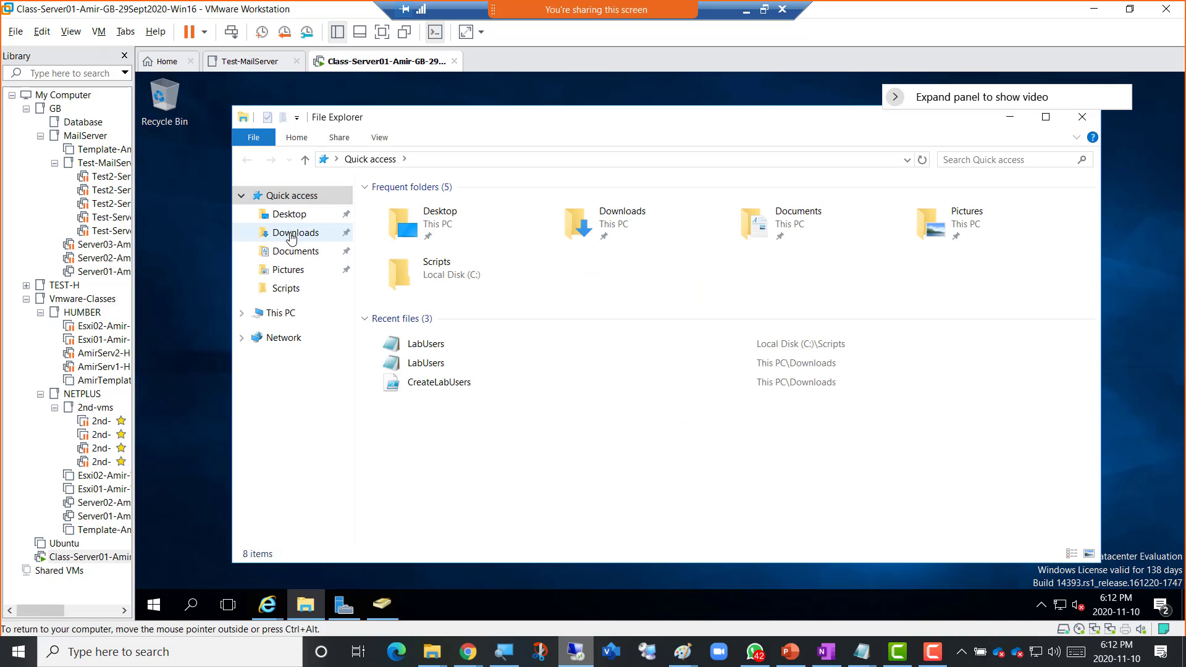
left_click(289, 233)
right_click(389, 260)
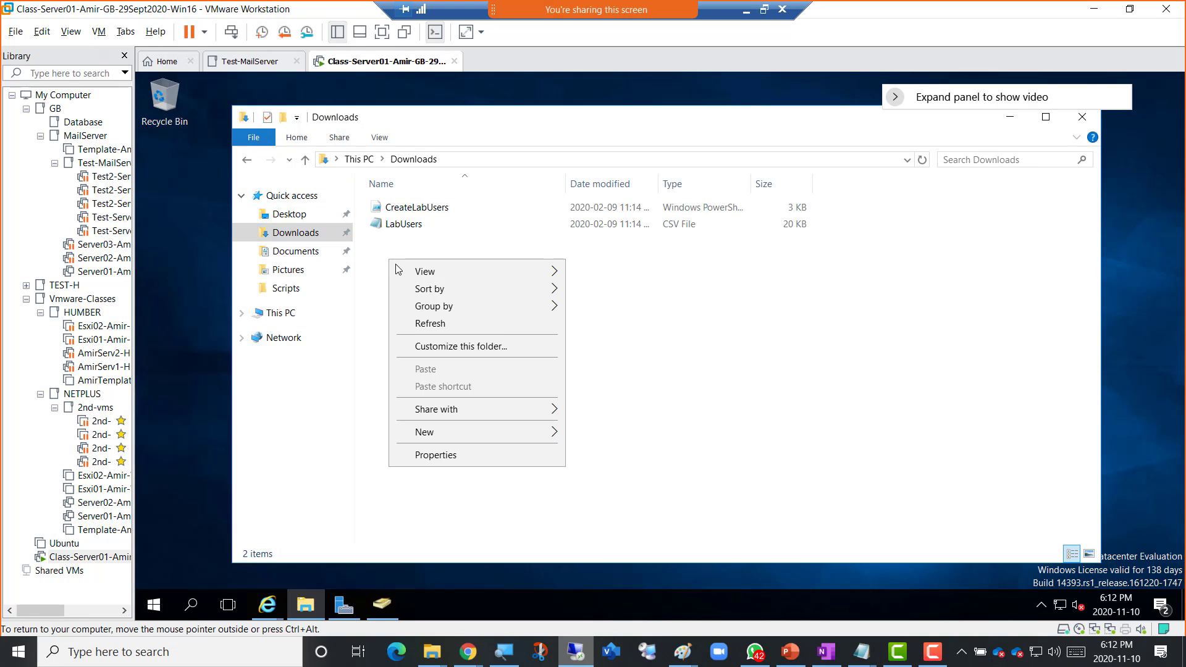
- Copy AzureADConnect (4).msi again on the local computer and retry pasting it into the VM's Downloads folder
left_click(746, 10)
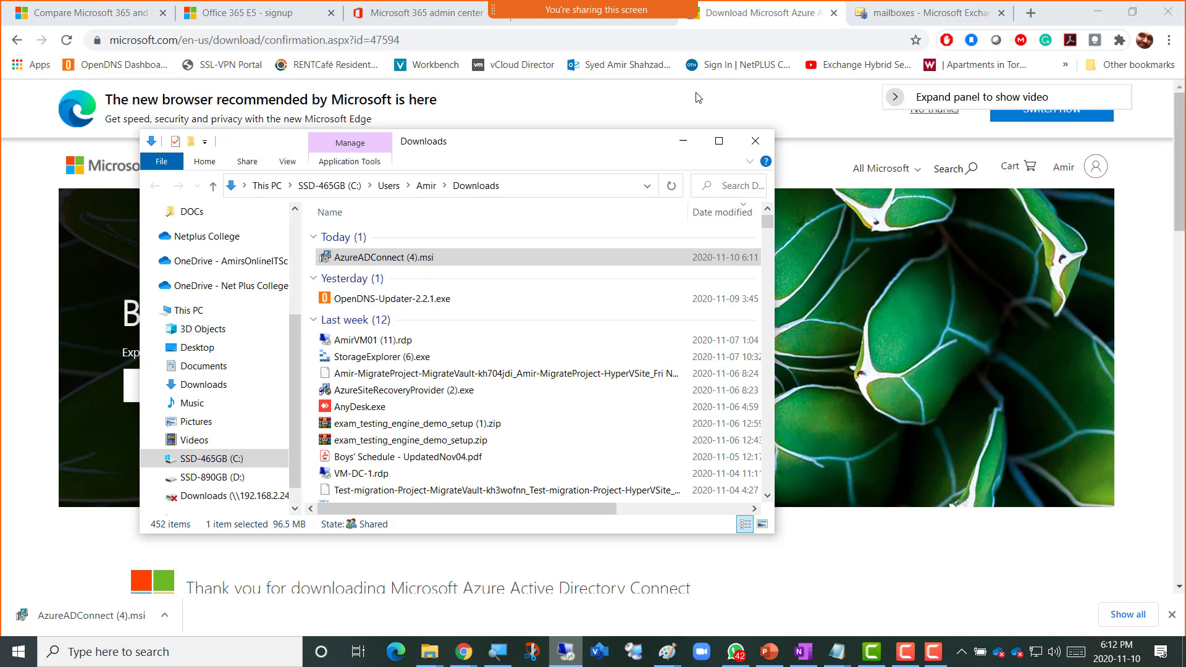
right_click(375, 261)
left_click(424, 543)
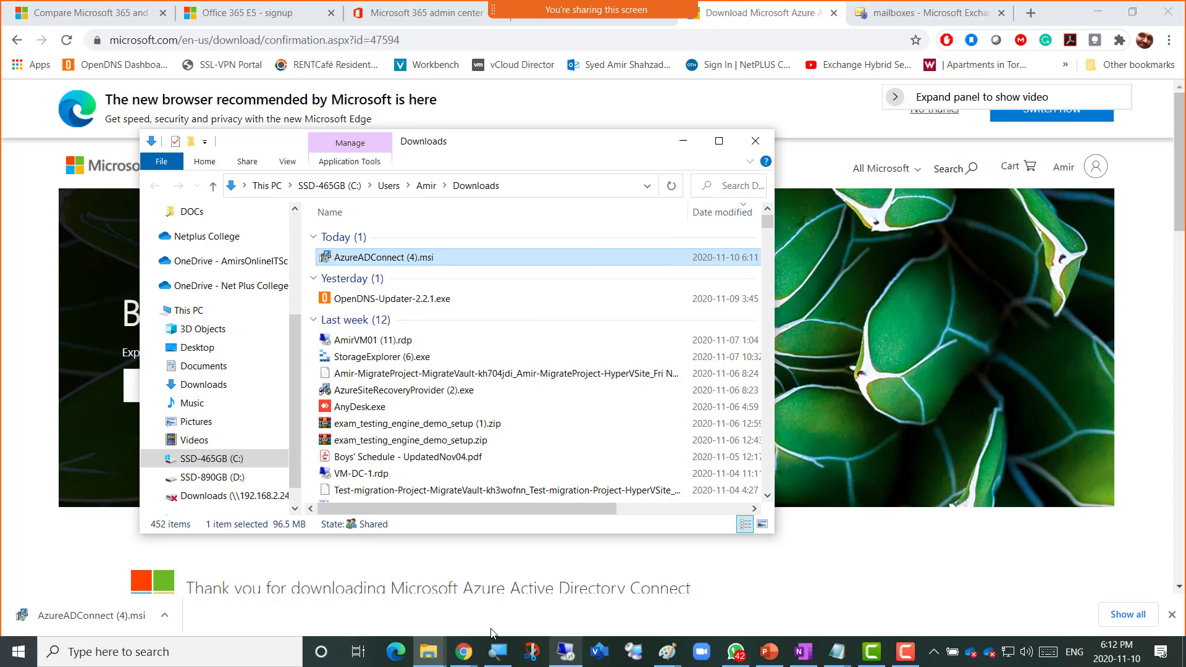
left_click(566, 651)
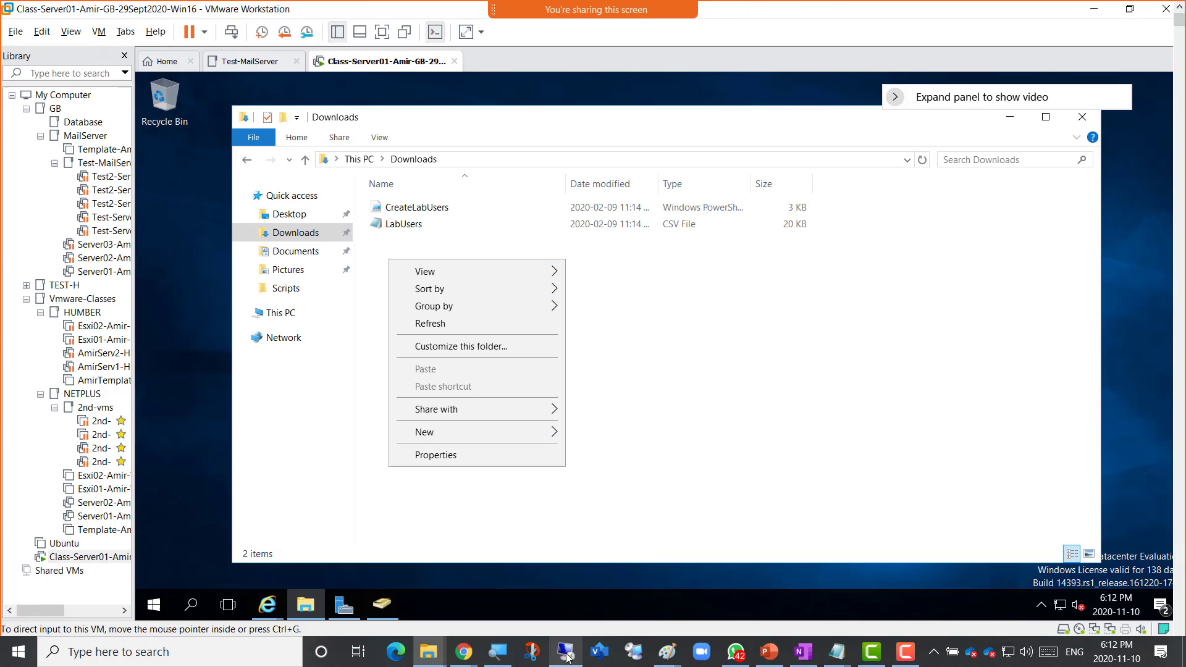
right_click(613, 302)
left_click(432, 340)
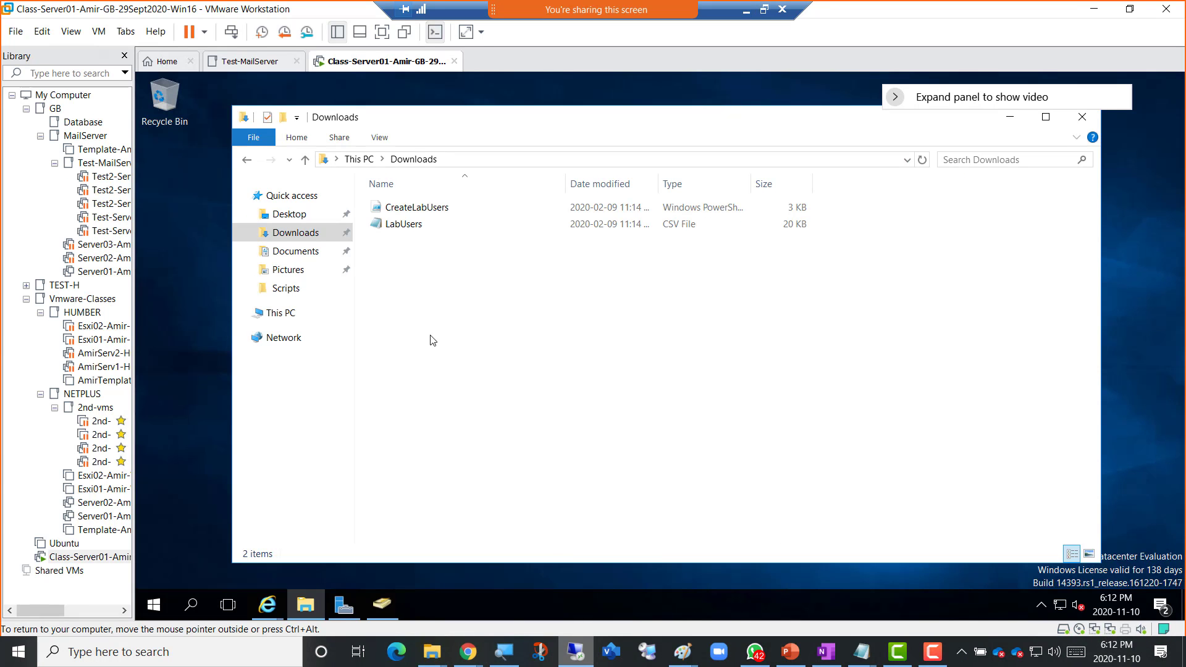
- Minimize VMware Workstation, paste AzureADConnect (4).msi onto the remote host's desktop, and copy it from there
left_click(1094, 8)
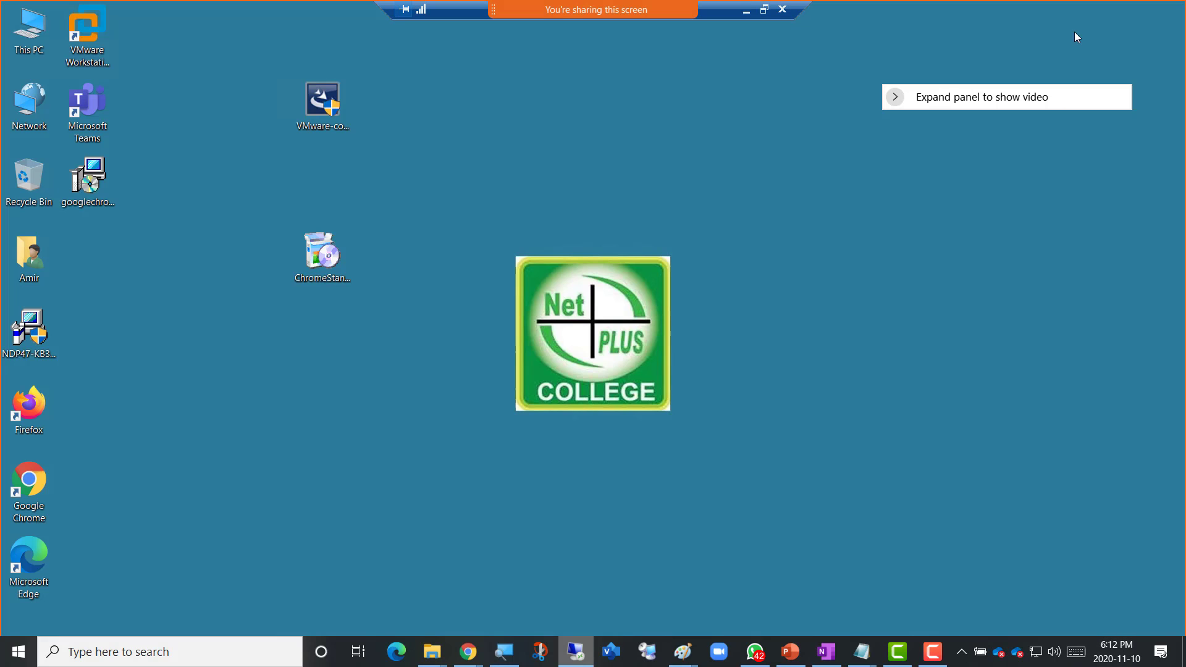
right_click(111, 261)
left_click(158, 336)
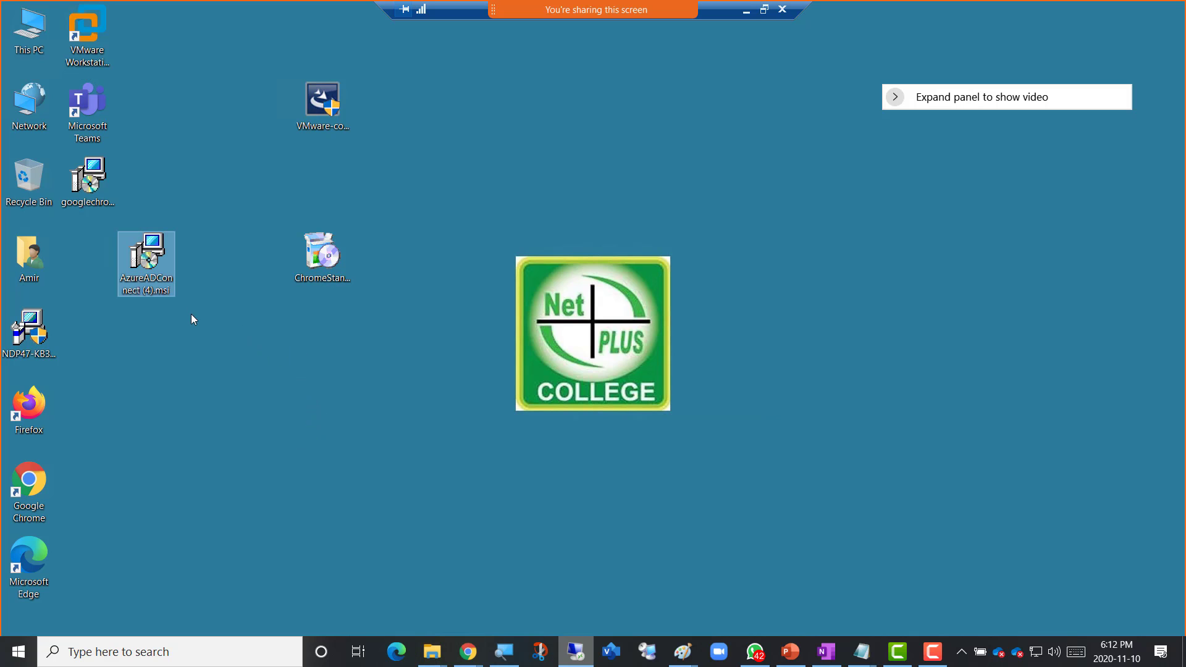
right_click(143, 249)
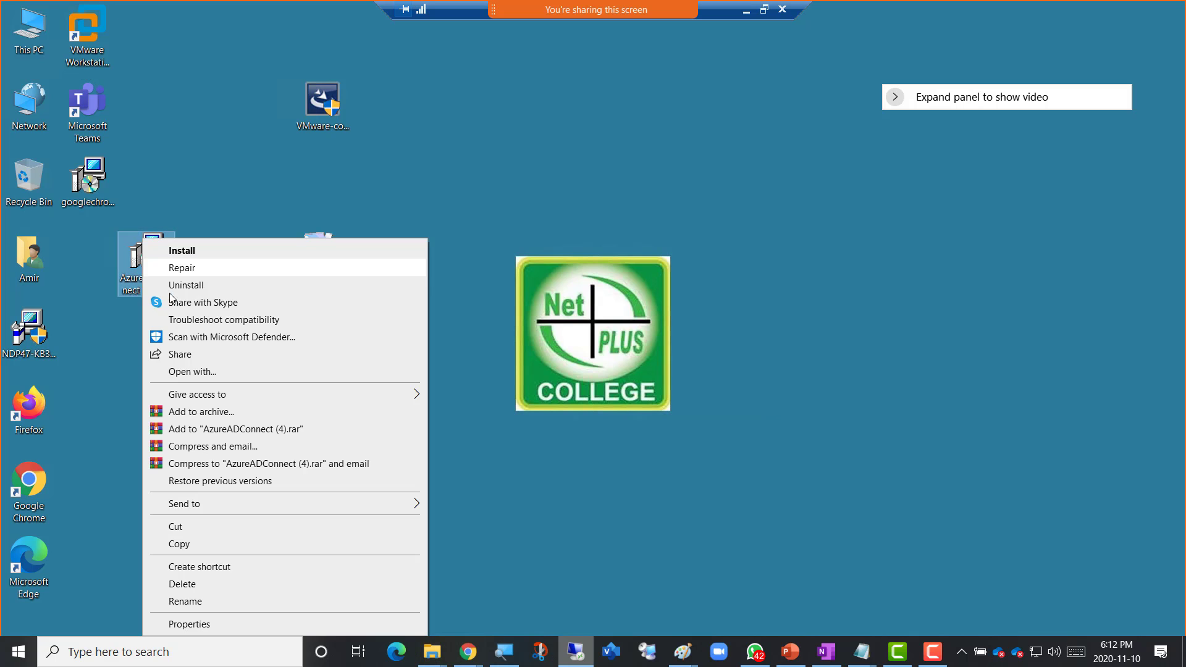
left_click(198, 546)
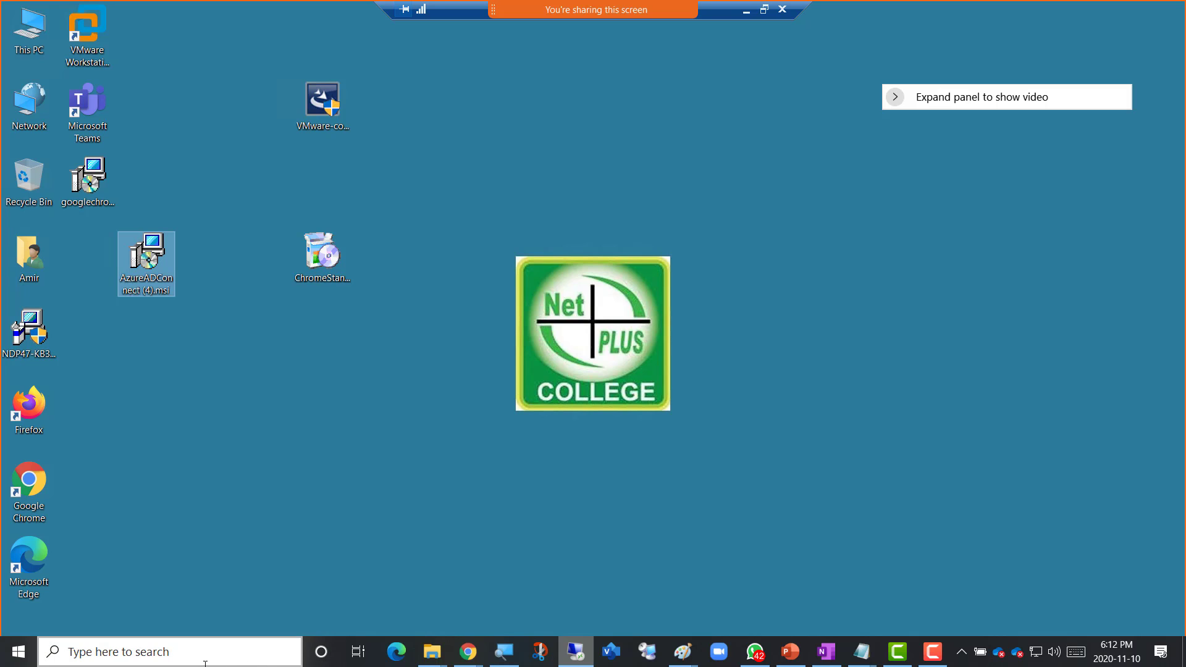
left_click(237, 657)
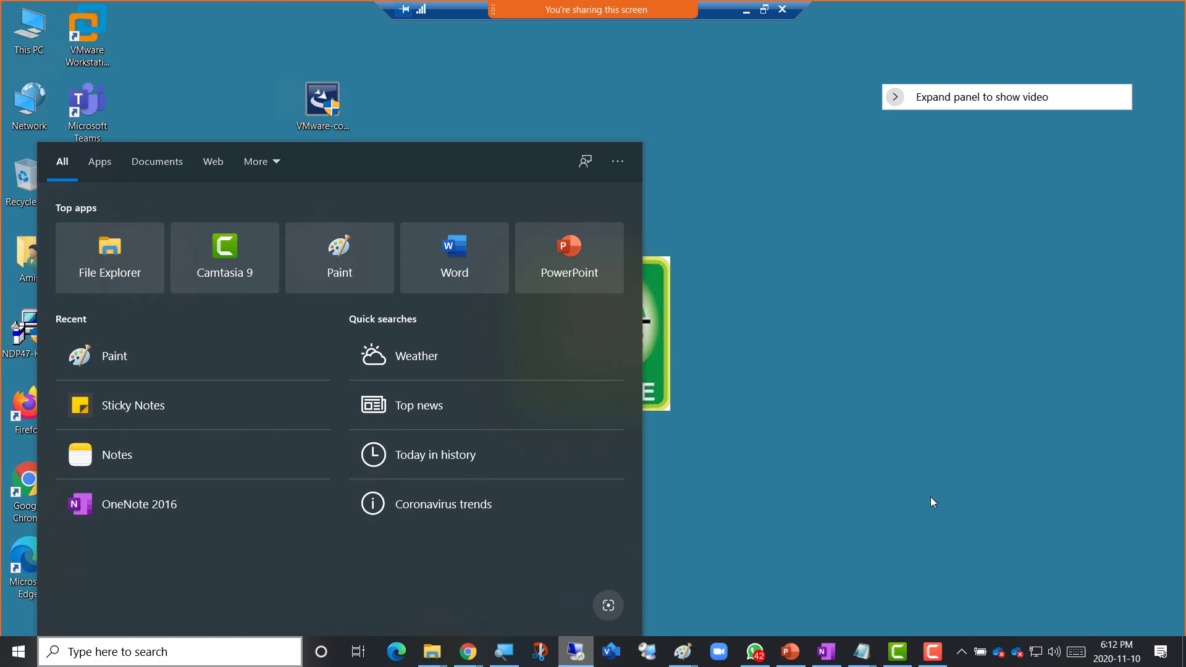
left_click(930, 496)
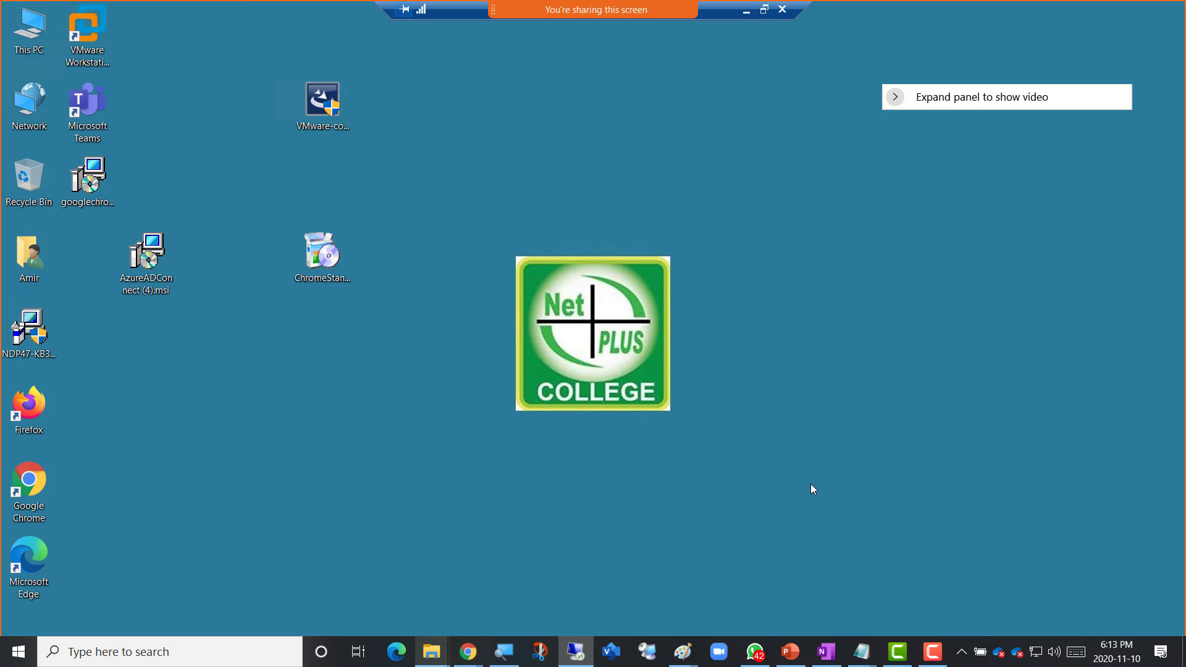
key("super")
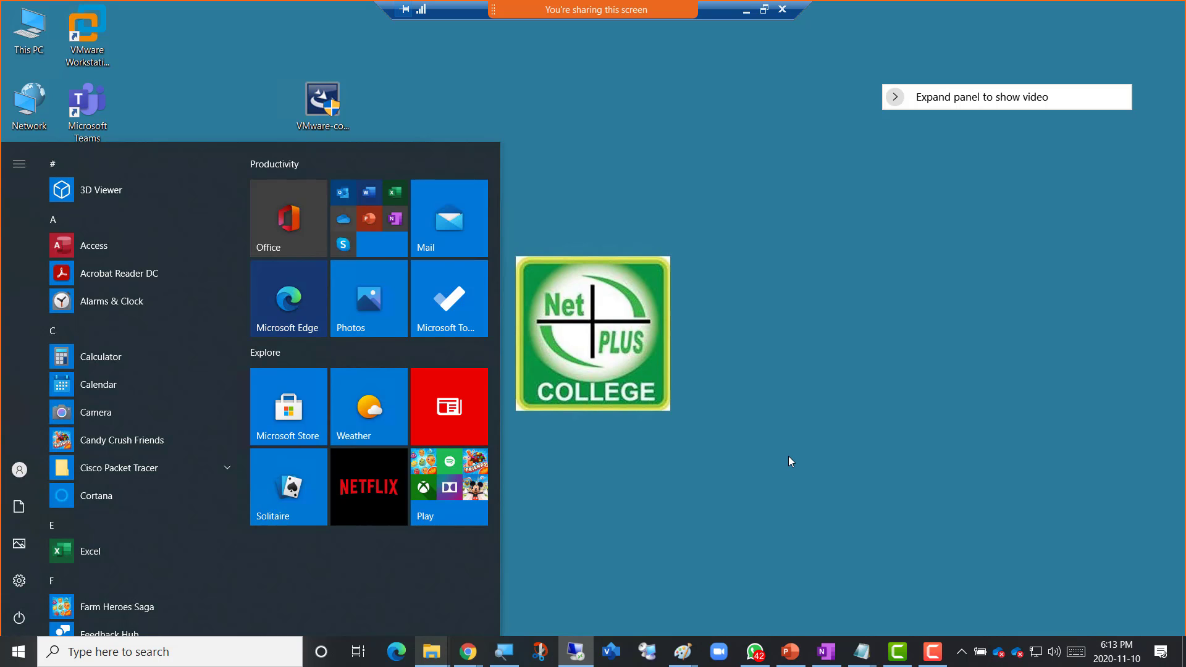
key("super")
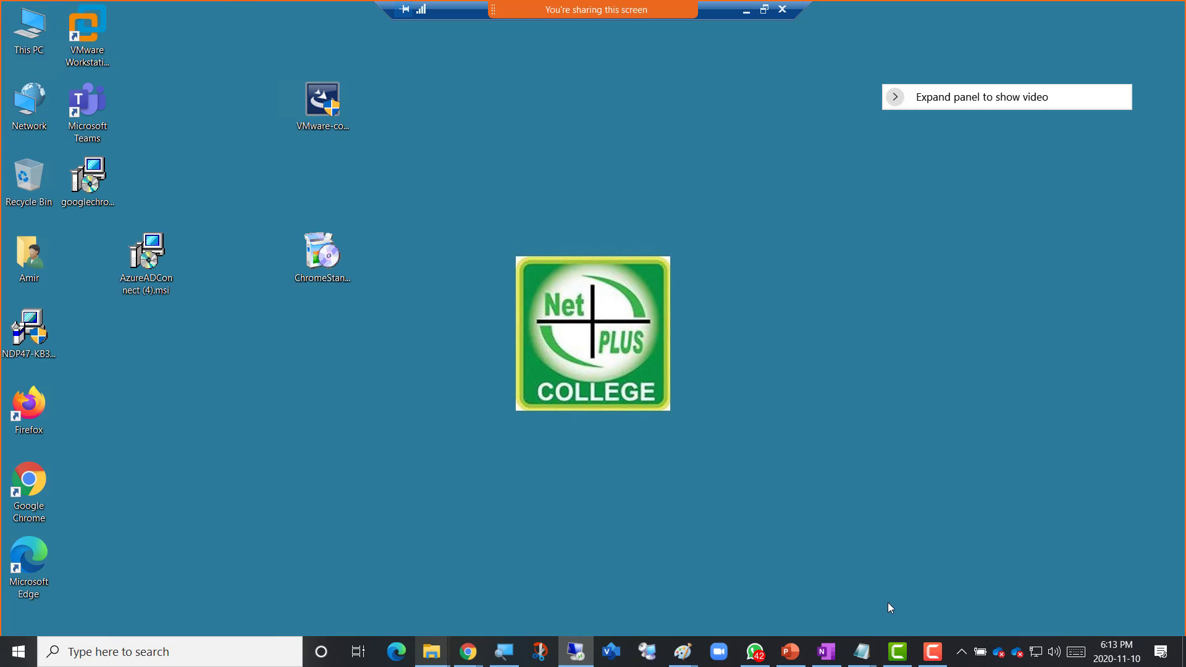
left_click(92, 646)
left_click(918, 528)
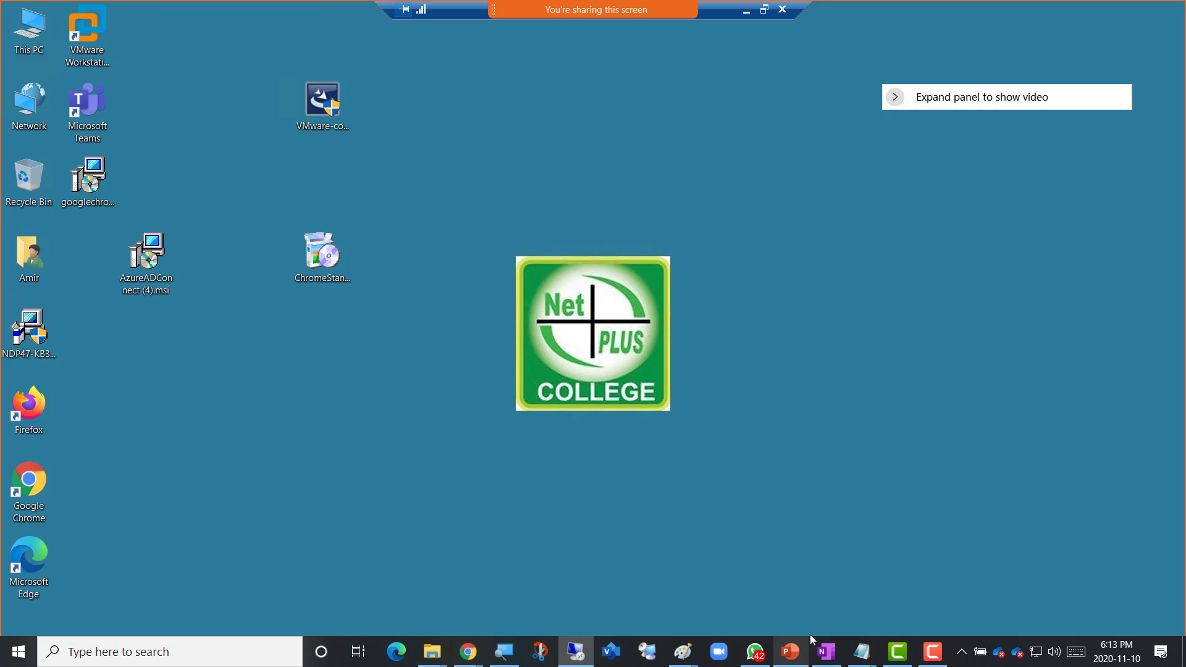
- Take the remote session out of full screen, reopen the Class-Server01 VM, and paste the AzureADConnect (4) installer into its Downloads folder
left_click(763, 10)
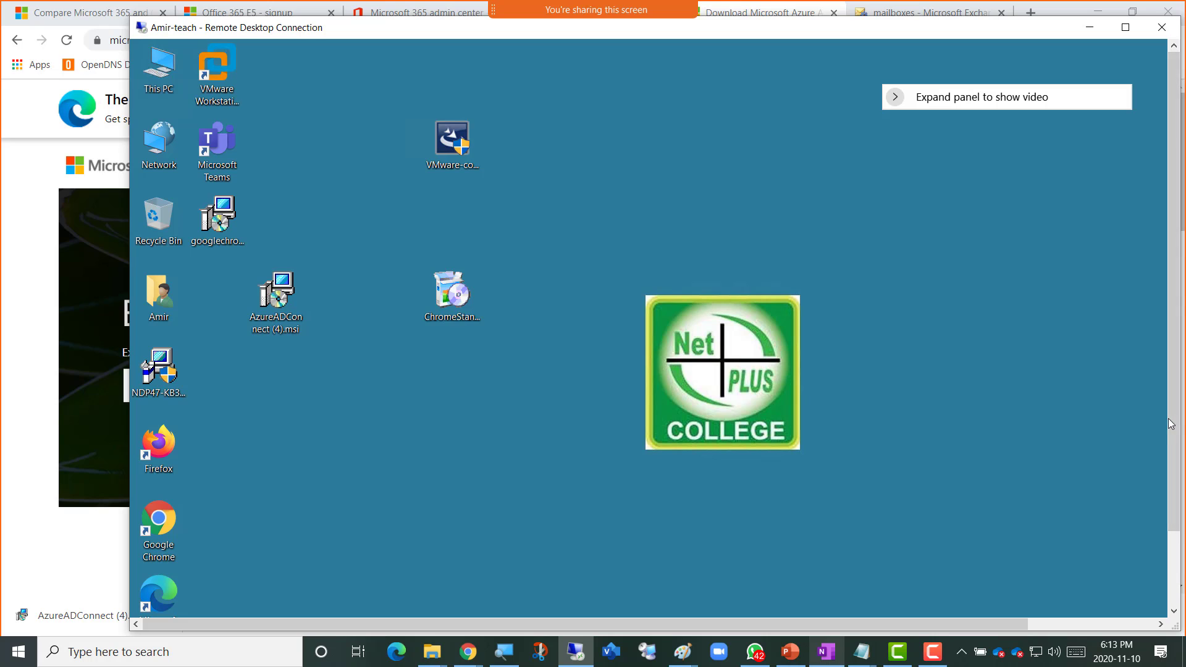
left_click_drag(1173, 425, 1178, 525)
mouse_move(719, 602)
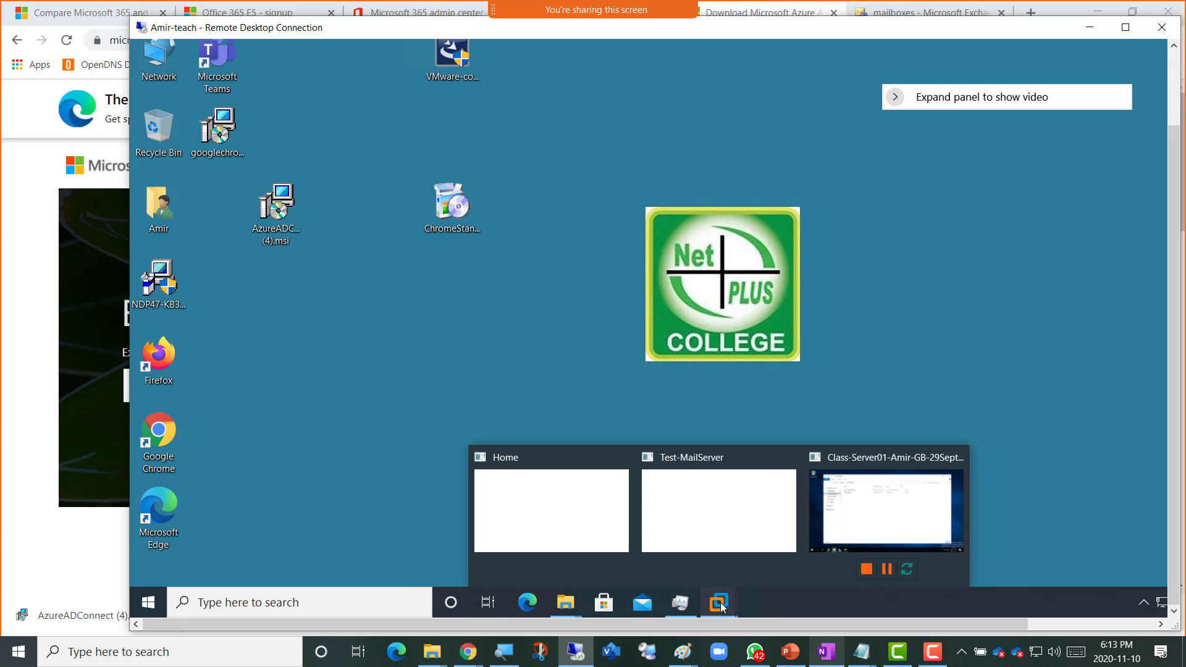
left_click(846, 494)
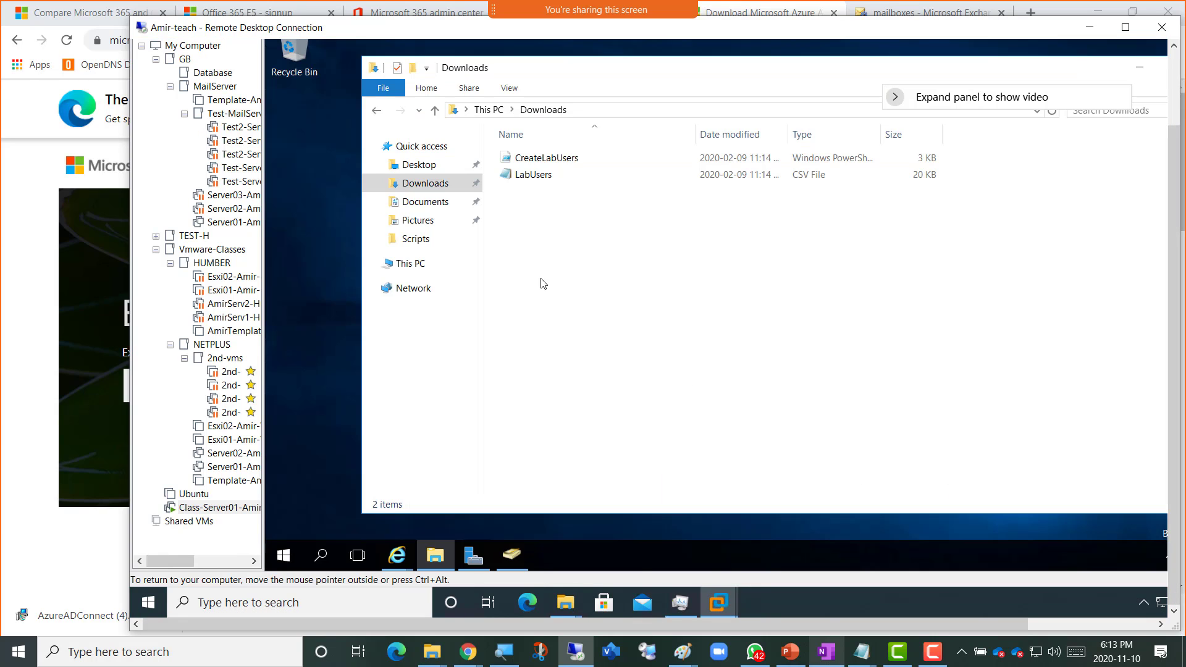
right_click(538, 212)
left_click(581, 322)
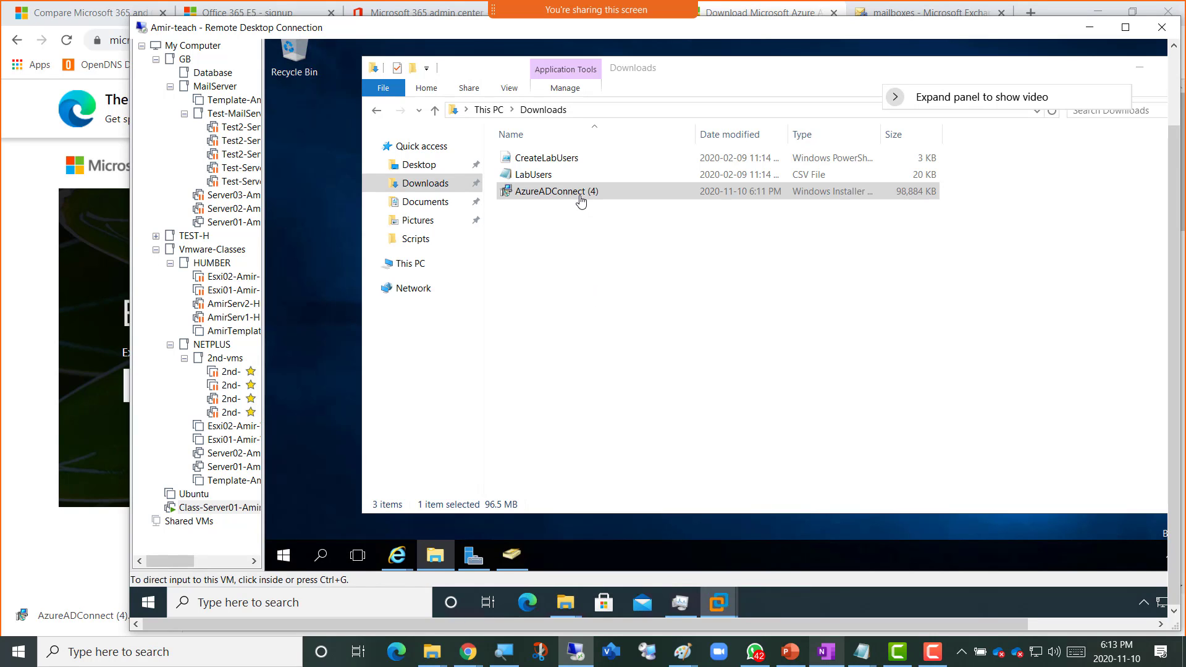
- Run the AzureADConnect (4) installer in the VM and allow it to make changes to the device
double_click(918, 29)
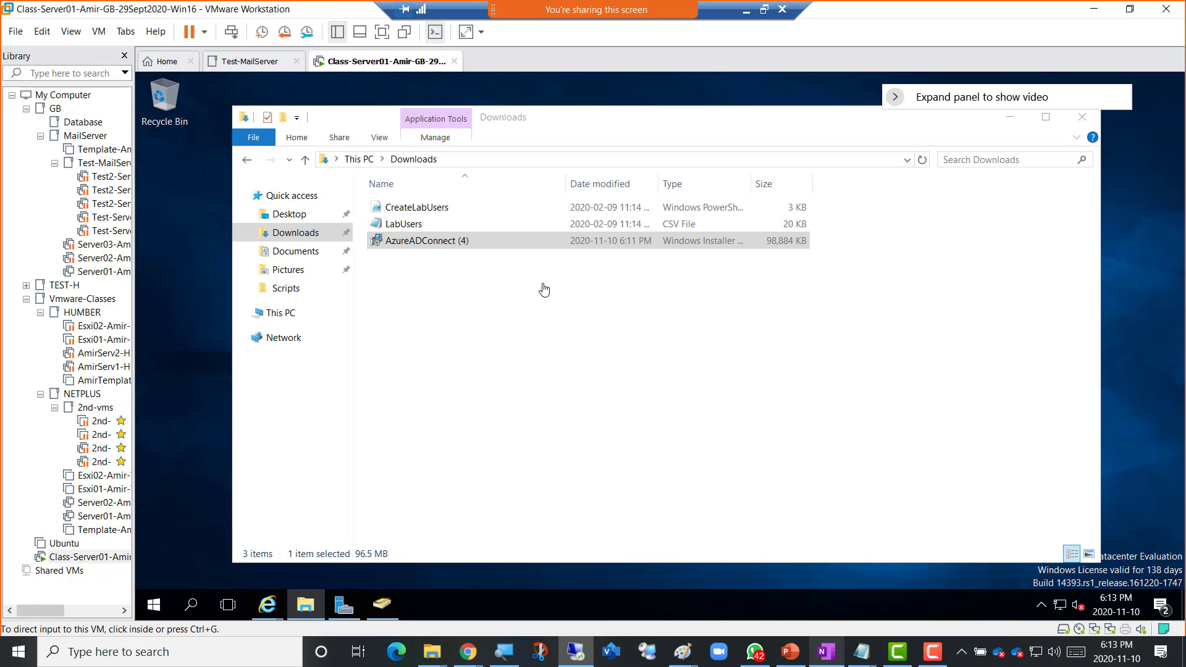
left_click(411, 268)
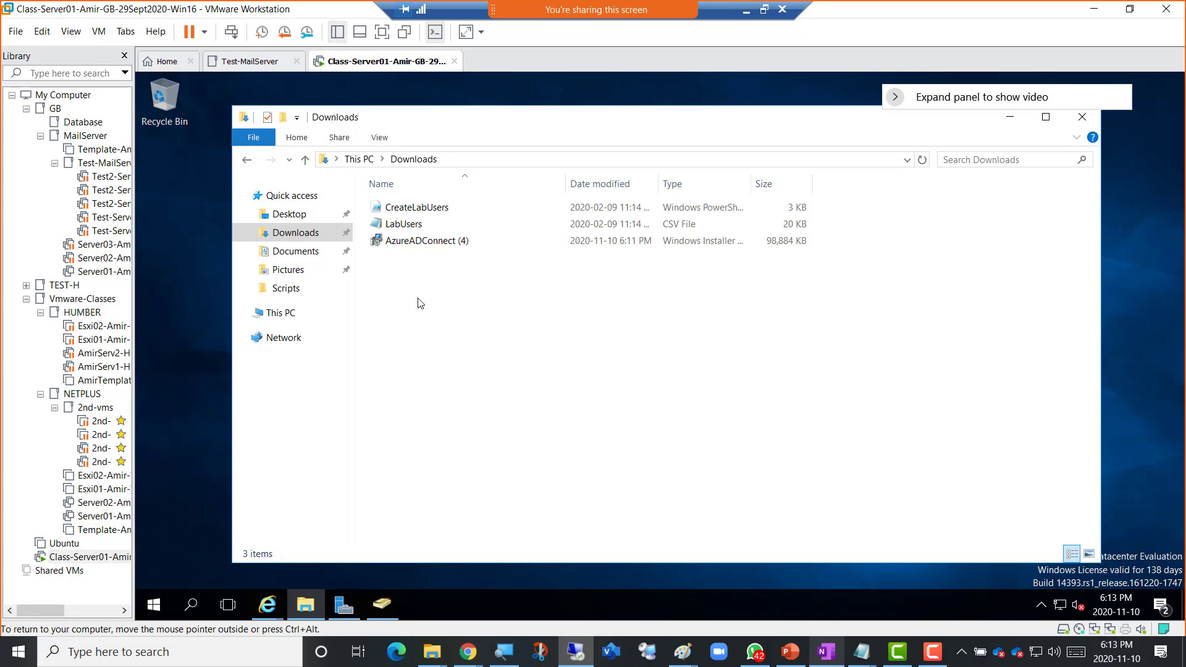
double_click(398, 247)
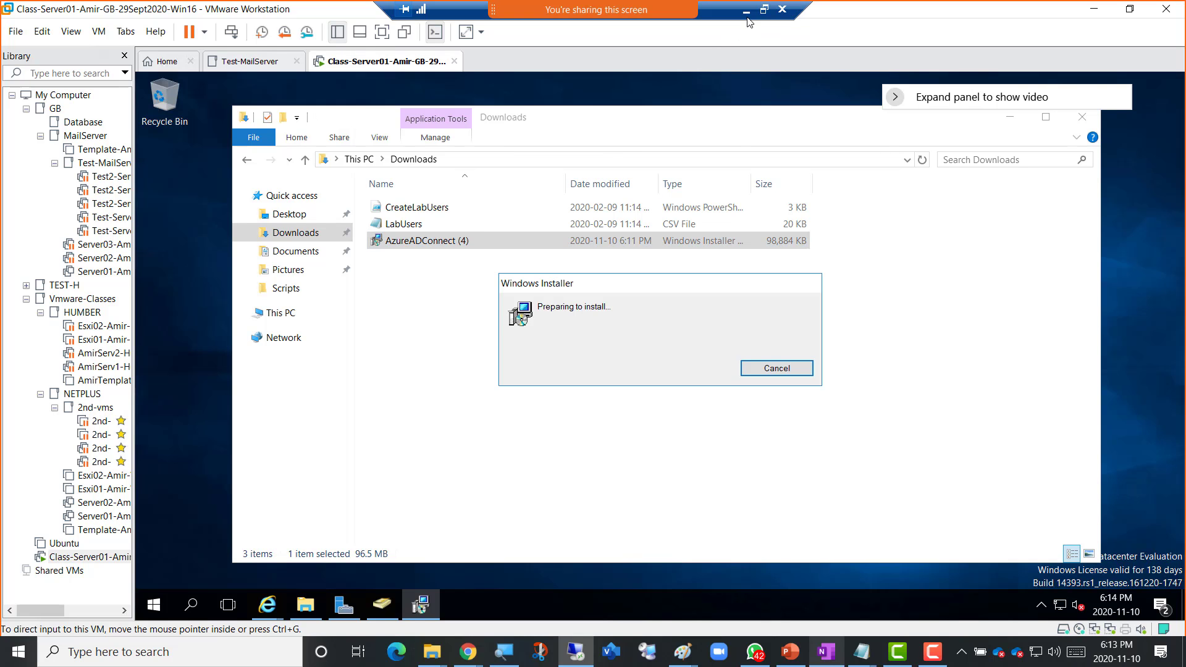
left_click(764, 10)
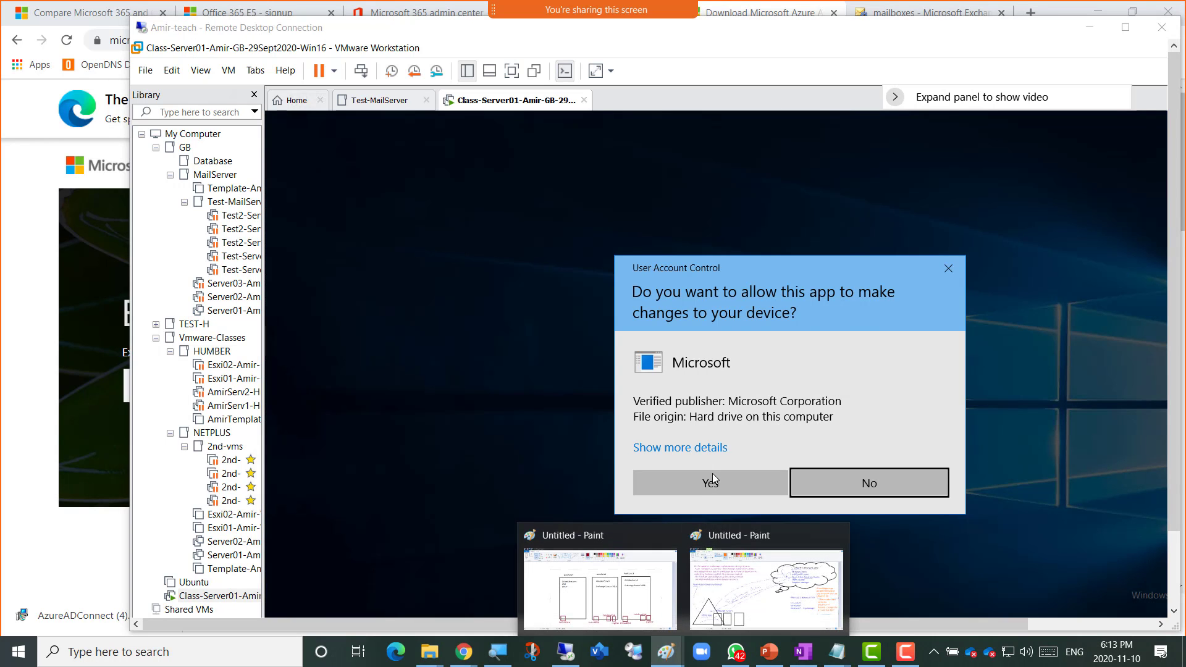
left_click(713, 481)
- Switch to the Office 365 diagram in Paint and add orange pencil check marks at the GlobalAdmin user and first-login notes
mouse_move(681, 651)
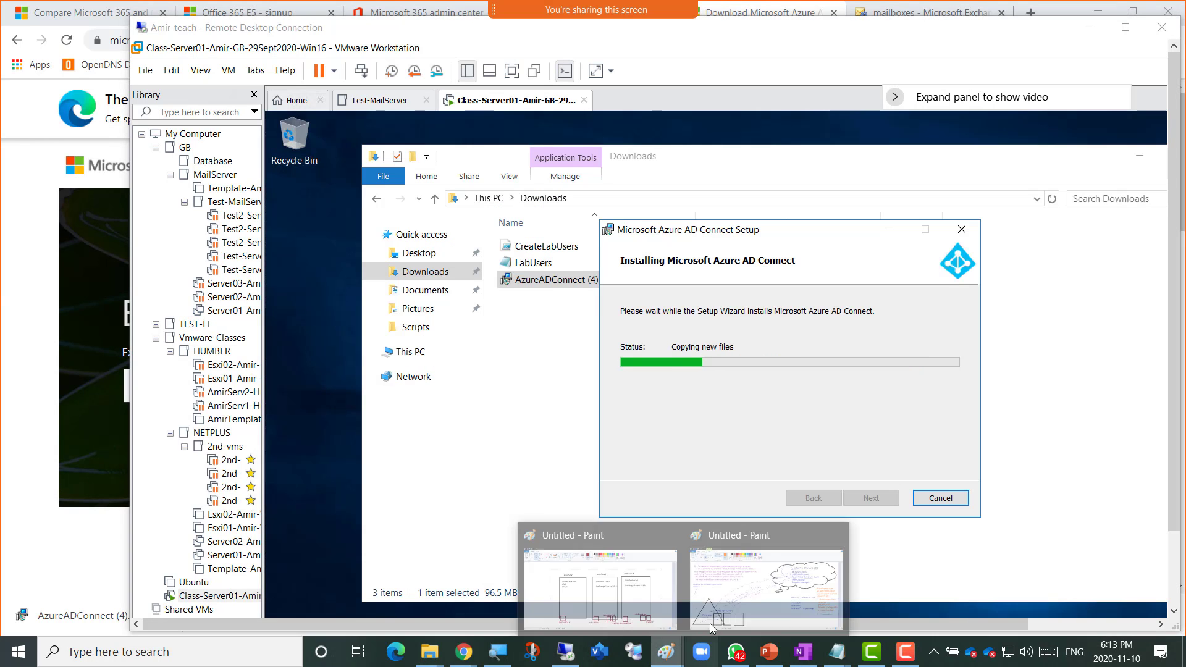
left_click(752, 593)
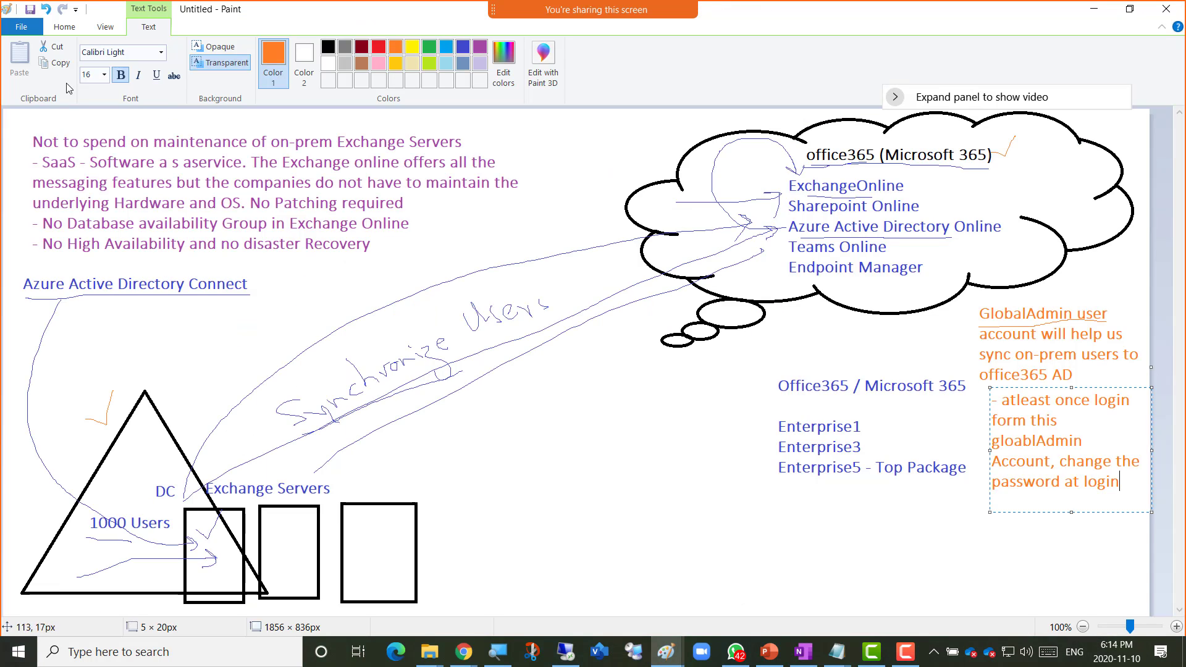
left_click(68, 27)
left_click(175, 53)
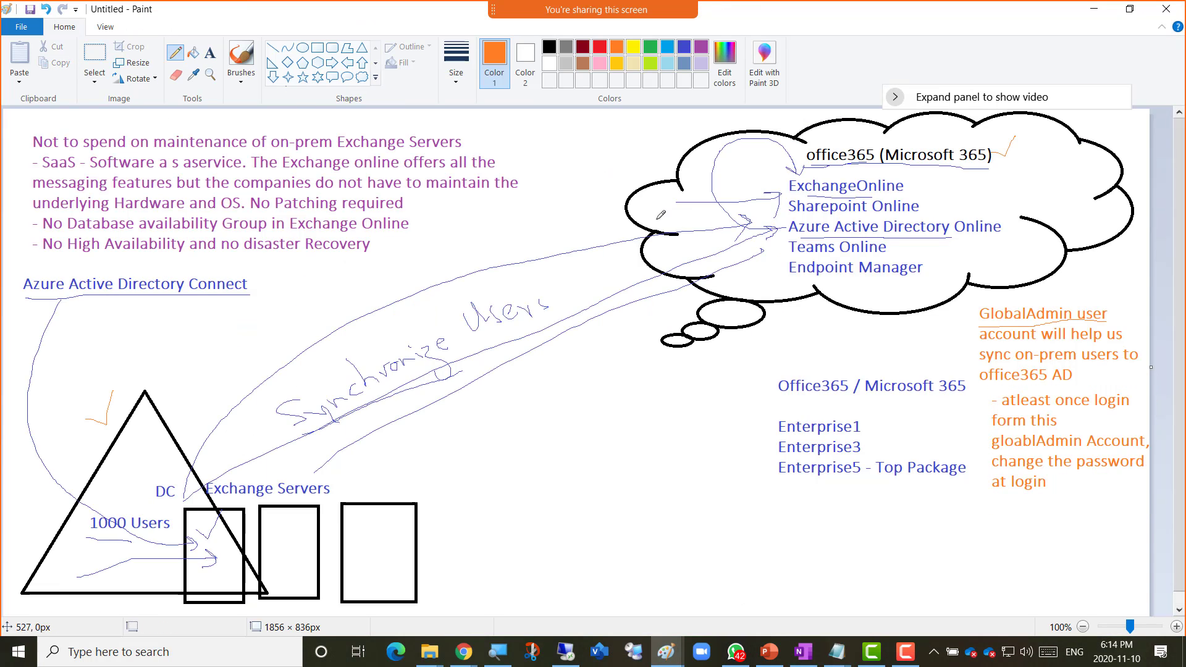
left_click_drag(1021, 295, 1071, 265)
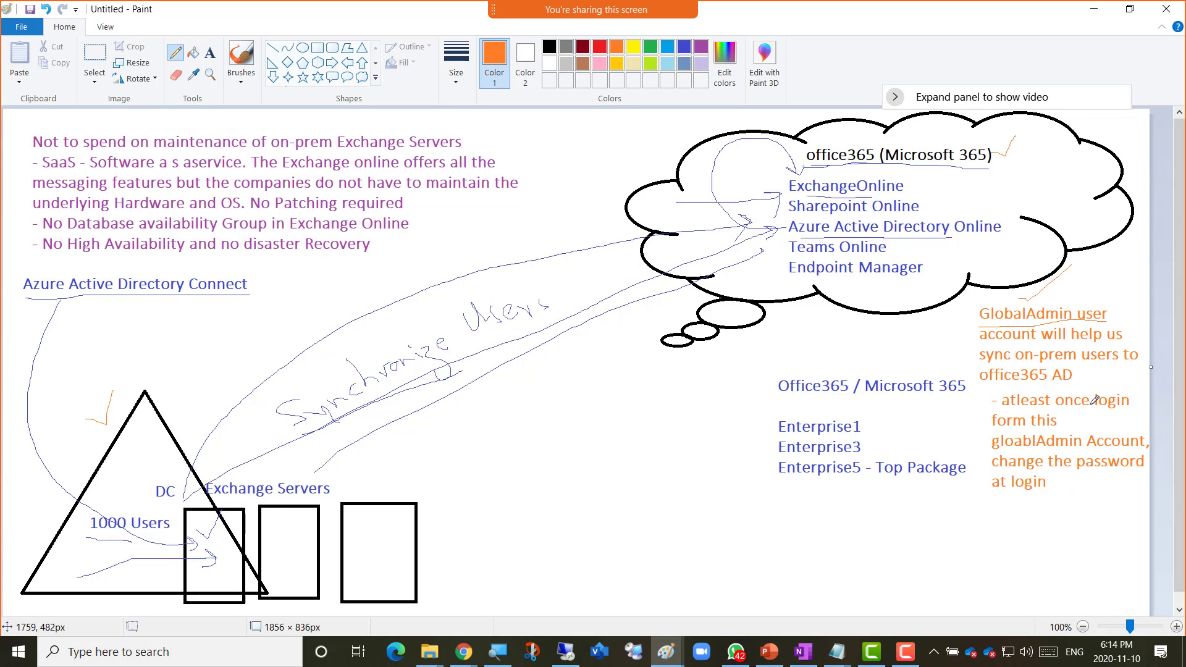
left_click_drag(1108, 385, 1121, 374)
- Underline Azure Active Directory Connect in orange and draw arrows from it to the DC's server box and on to the Office 365 cloud
left_click_drag(89, 305, 171, 304)
mouse_move(105, 323)
left_mouse_down()
mouse_move(62, 432)
mouse_move(113, 520)
mouse_move(204, 549)
left_mouse_up()
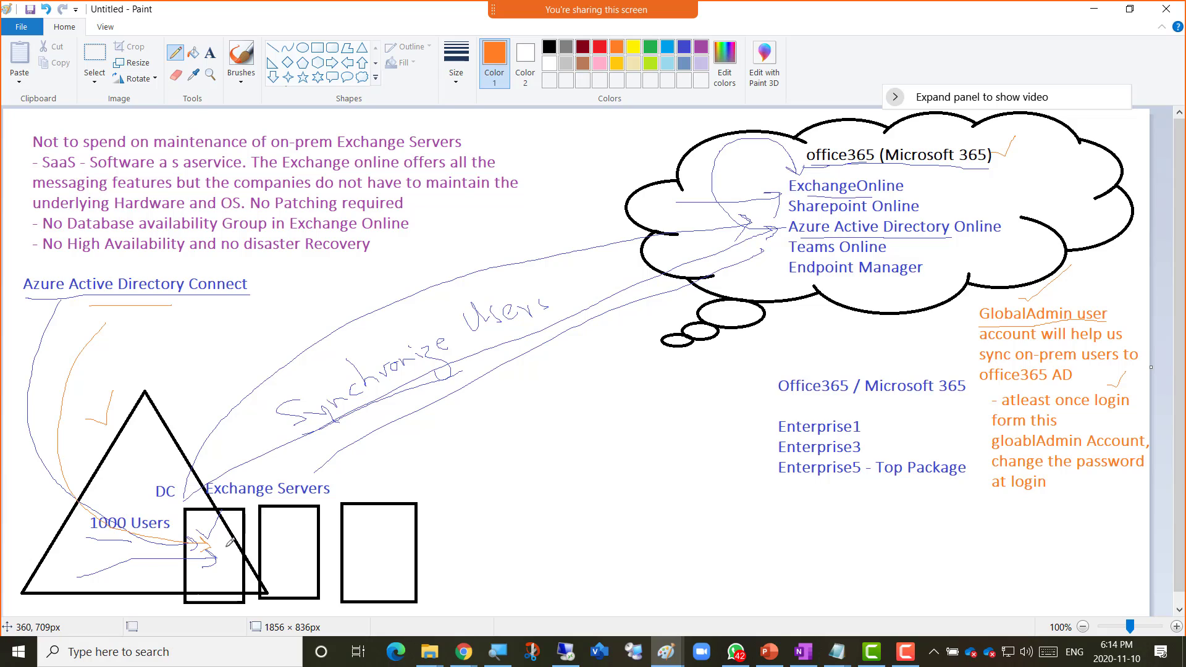
mouse_move(224, 550)
left_mouse_down()
mouse_move(653, 346)
mouse_move(670, 321)
mouse_move(683, 344)
left_mouse_up()
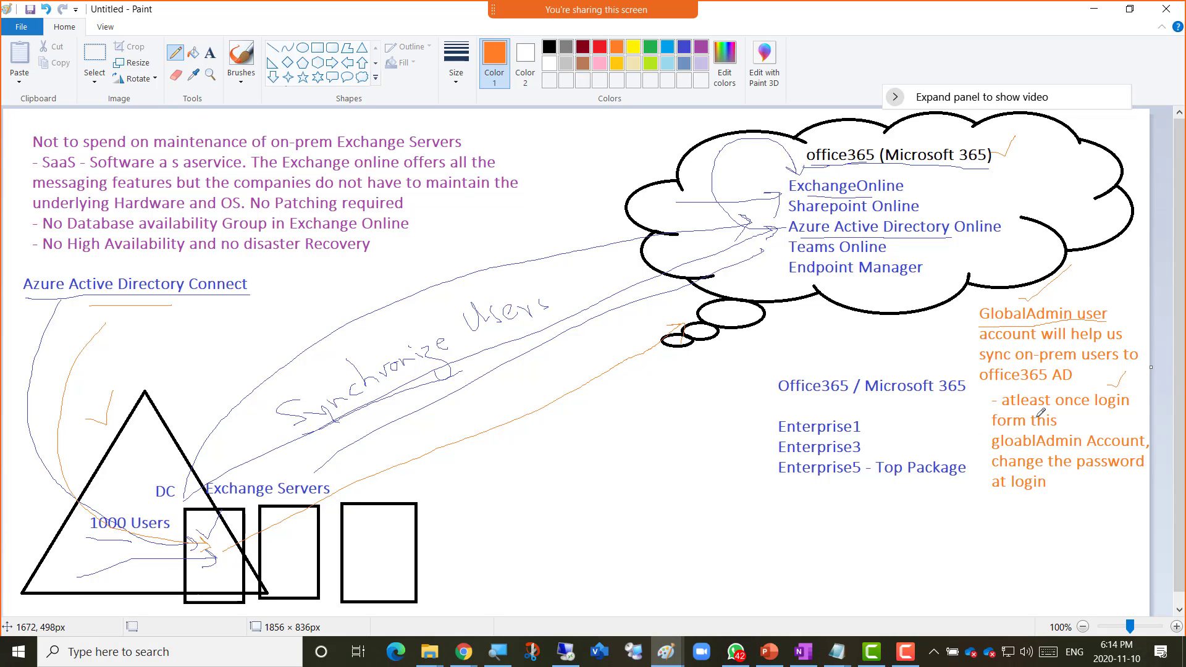
- Review the global admin account's display name, username and password notes in Notepad, and return to the Paint diagram
left_click(836, 652)
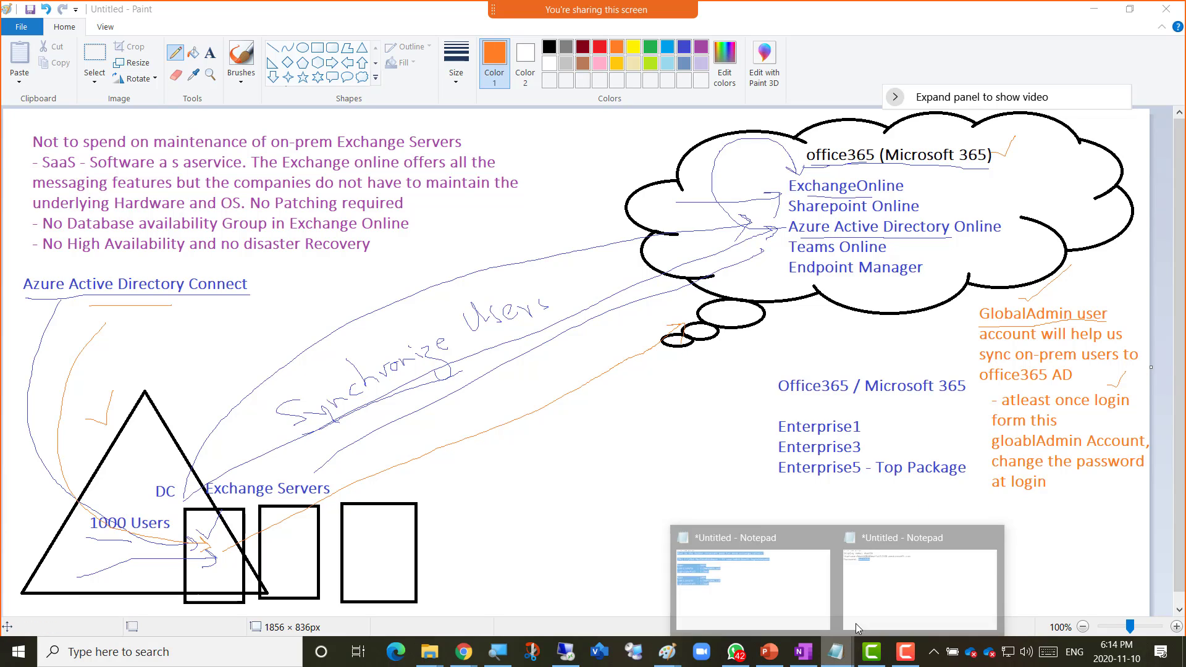
left_click(877, 596)
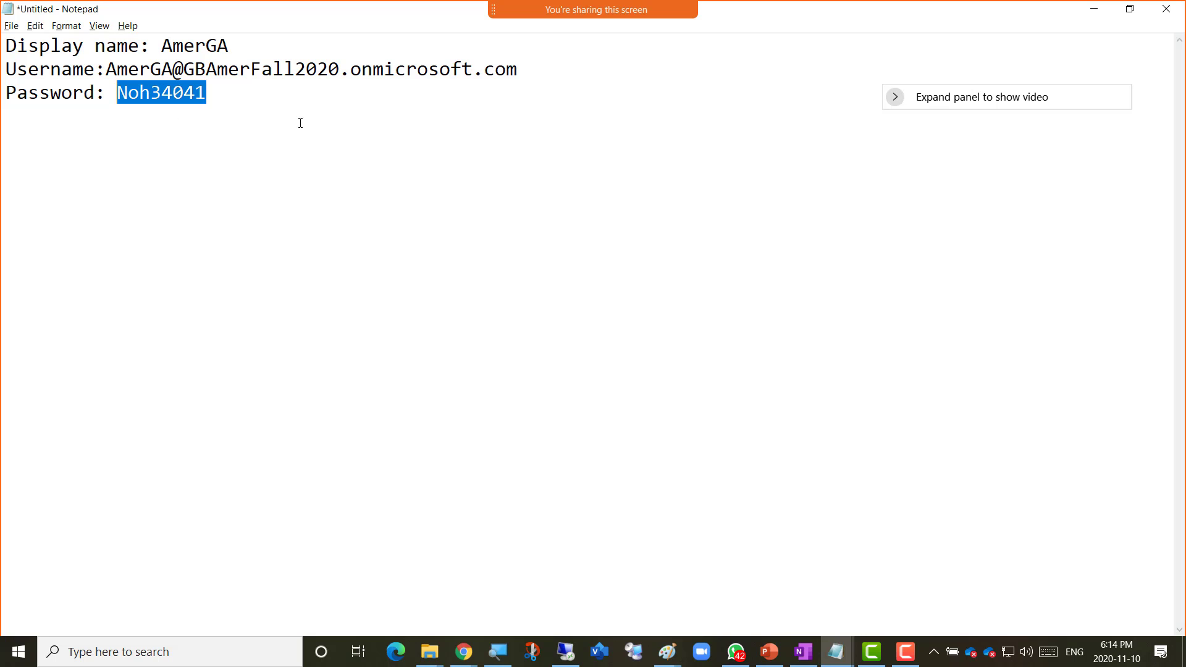
left_click(1093, 8)
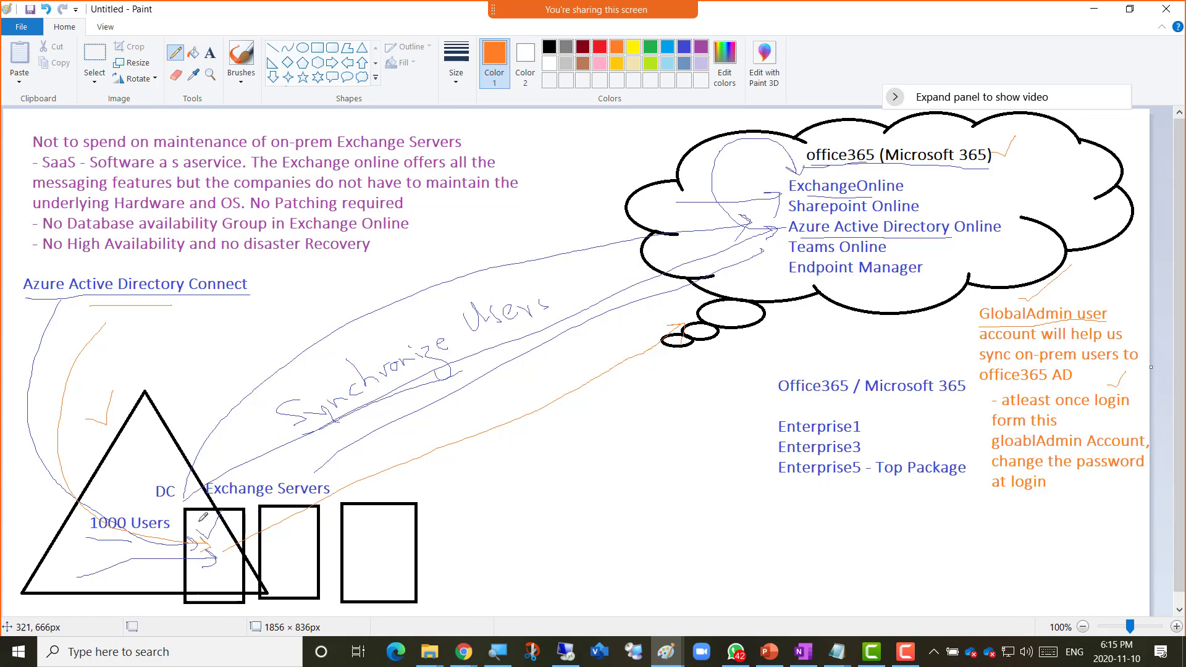
- Switch from Paint to the remote desktop VM, allow Azure AD Connect to make changes to the device, and maximize the remote session
left_click_drag(186, 528, 217, 506)
key("alt+Tab")
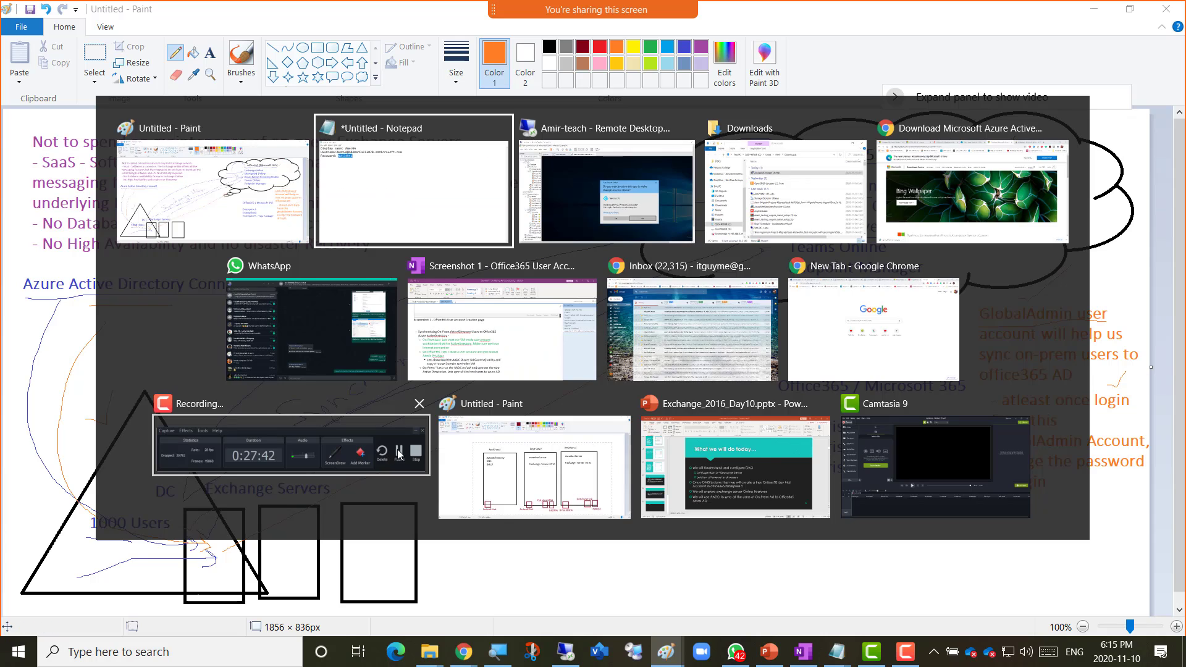
key("alt+Tab")
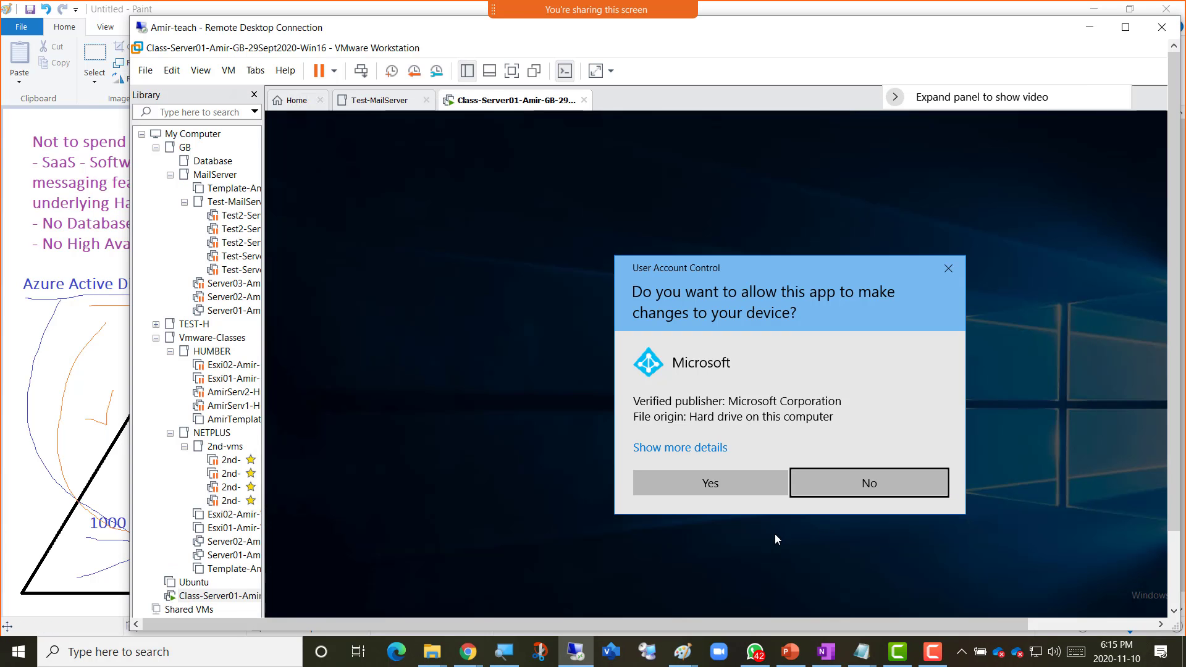
left_click(705, 484)
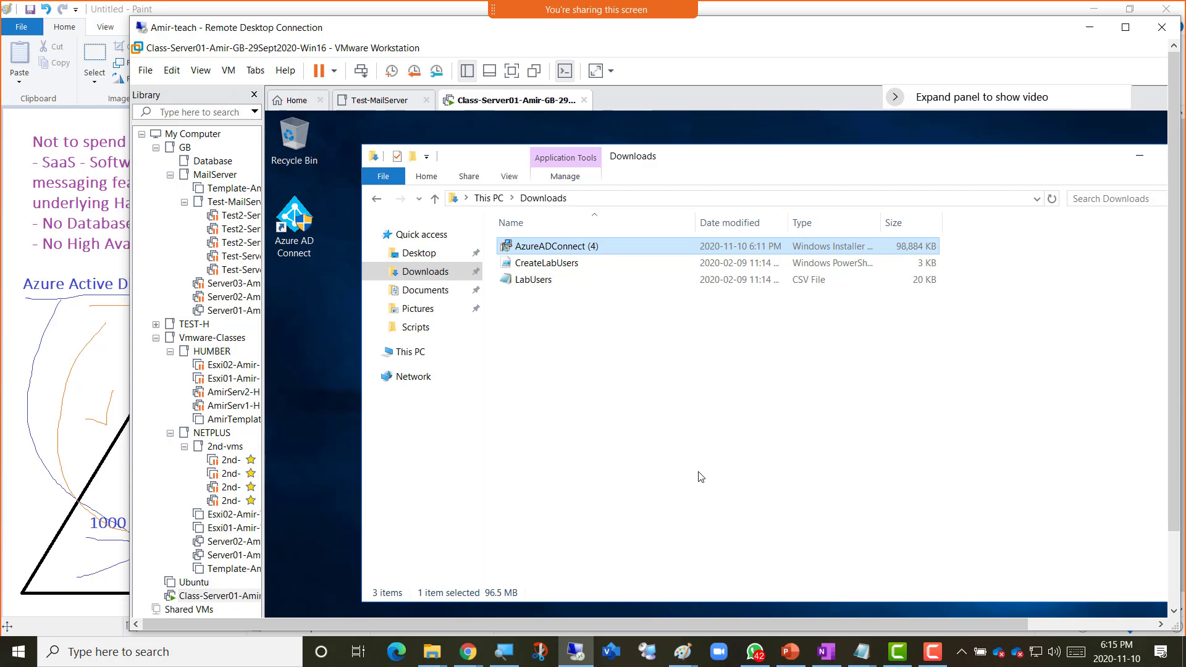
left_click(1125, 27)
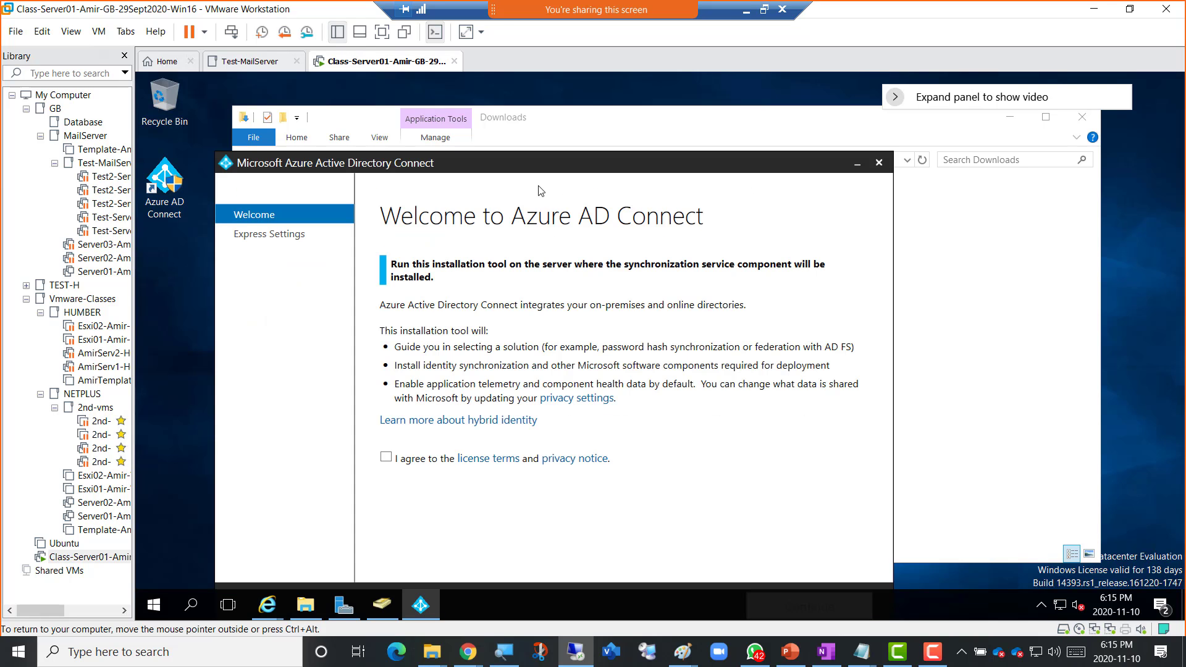
- Accept the Azure AD Connect license terms and privacy notice, and proceed with the express settings
left_click_drag(534, 162, 533, 114)
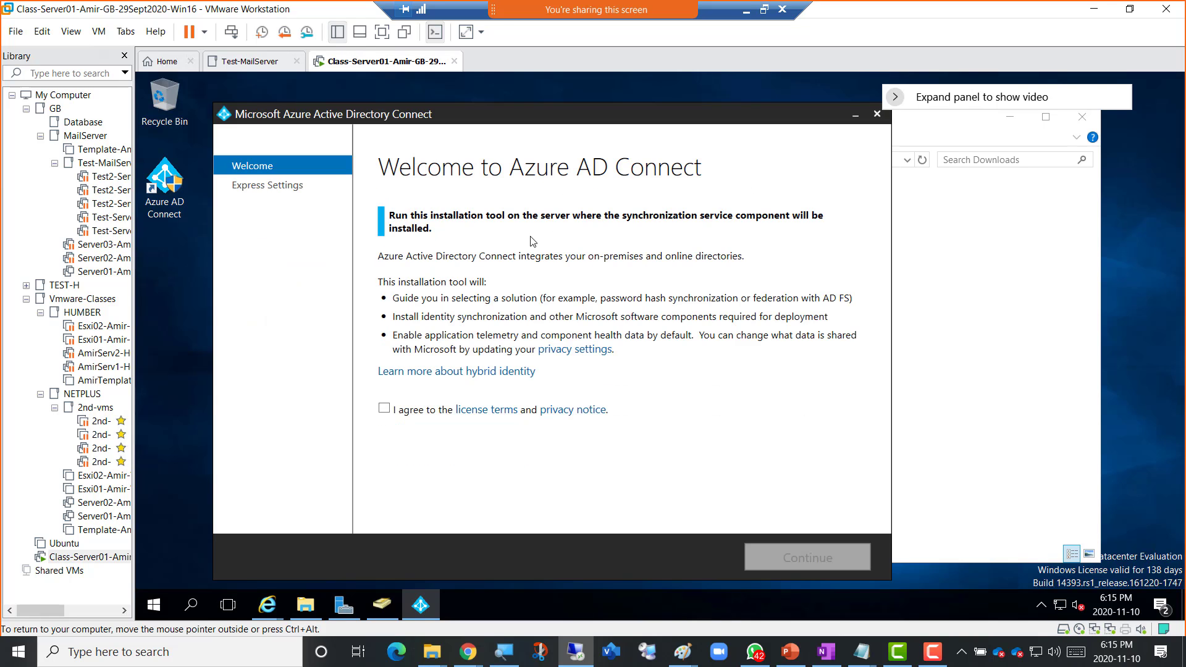
left_click(384, 409)
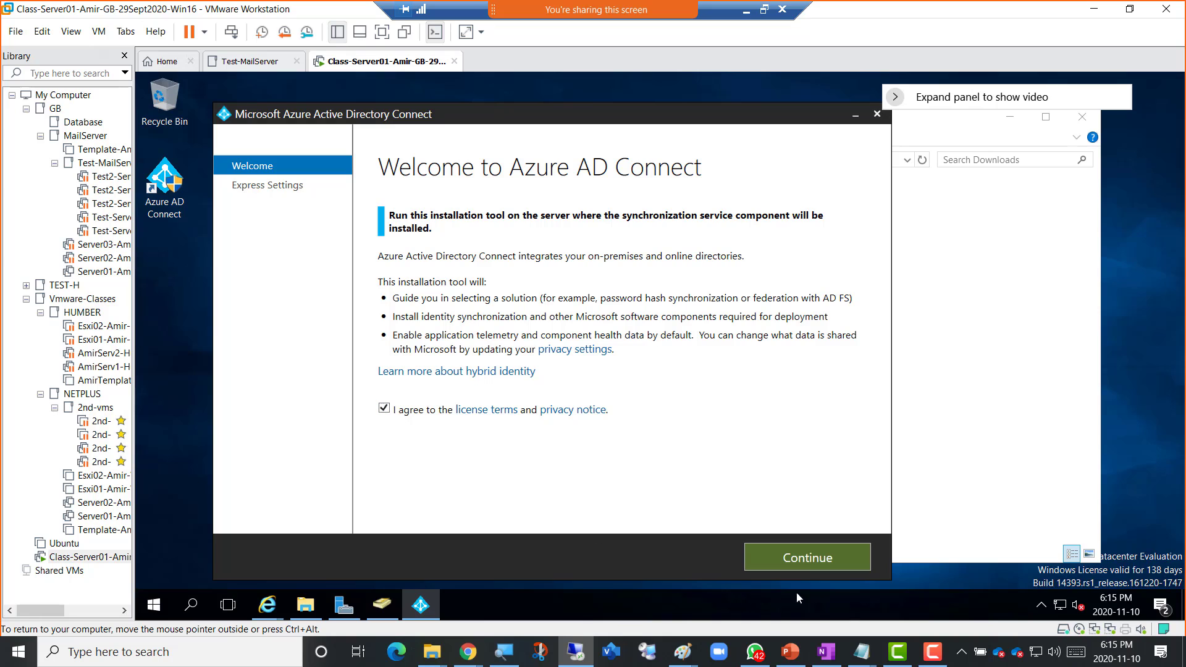
left_click(814, 560)
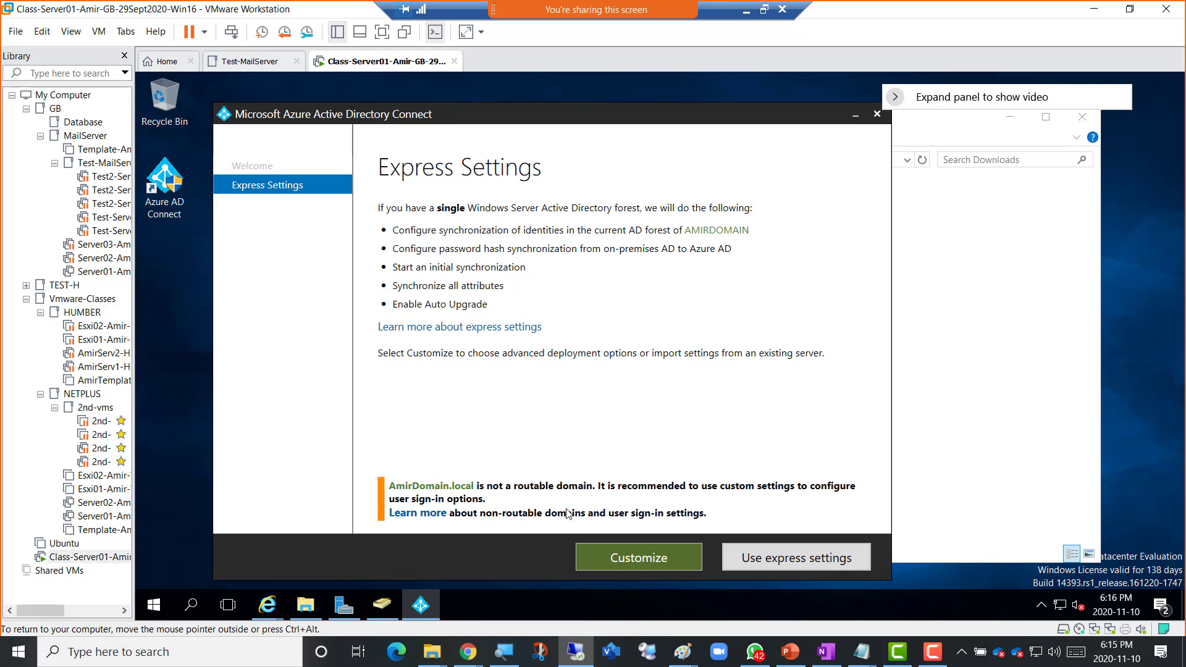
left_click(803, 560)
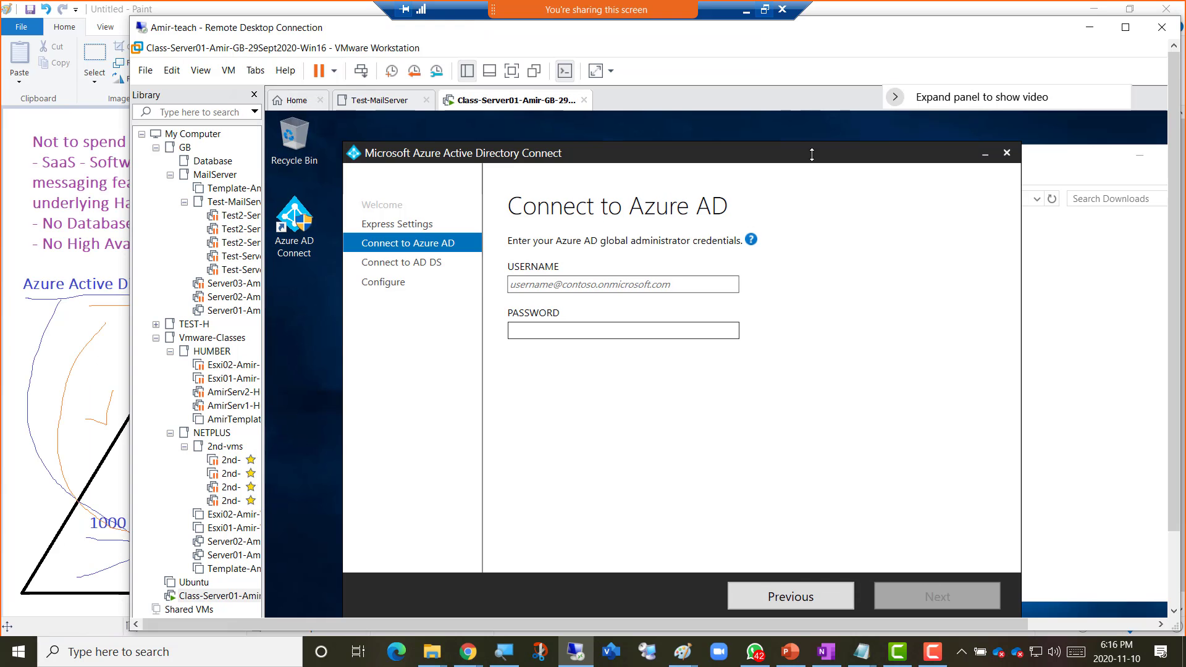
- Restore the remote desktop to a smaller window and copy the global admin username from the Notepad credential notes
left_click(763, 9)
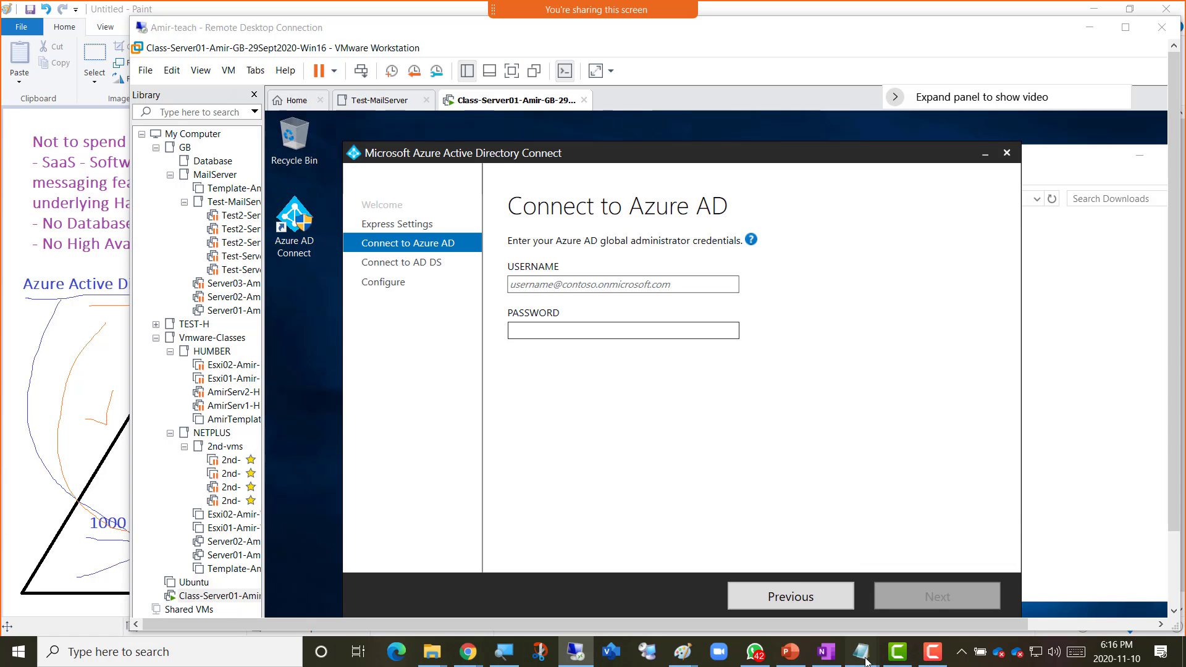
mouse_move(835, 652)
left_click(914, 586)
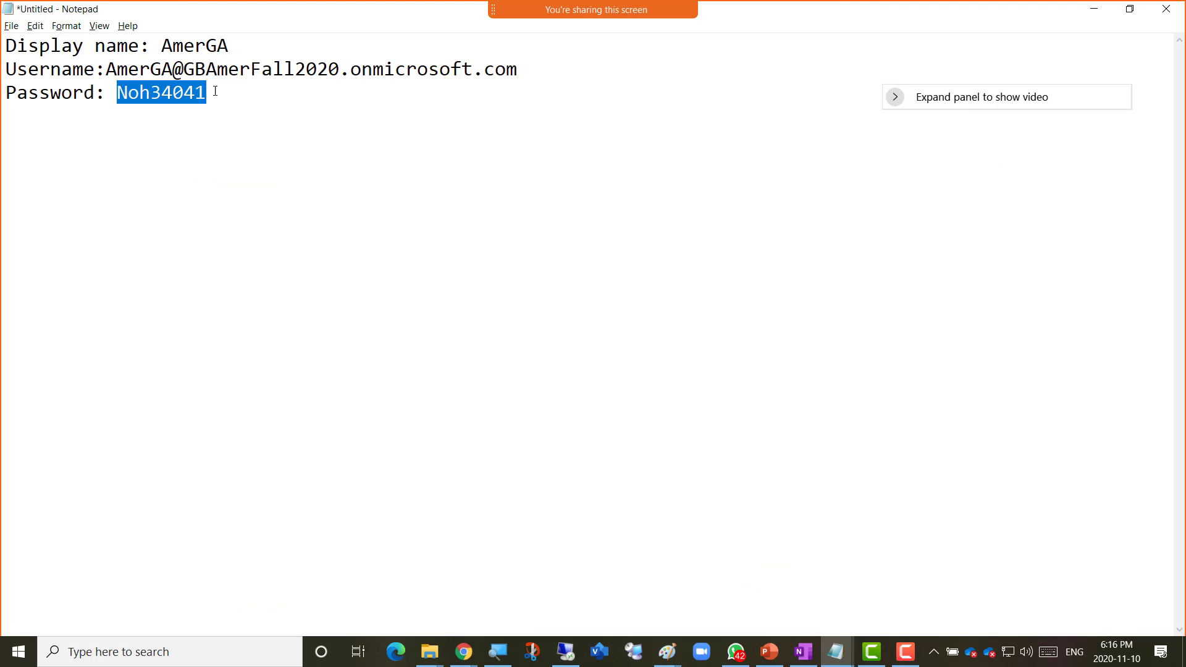
left_click_drag(109, 65, 516, 71)
right_click(479, 69)
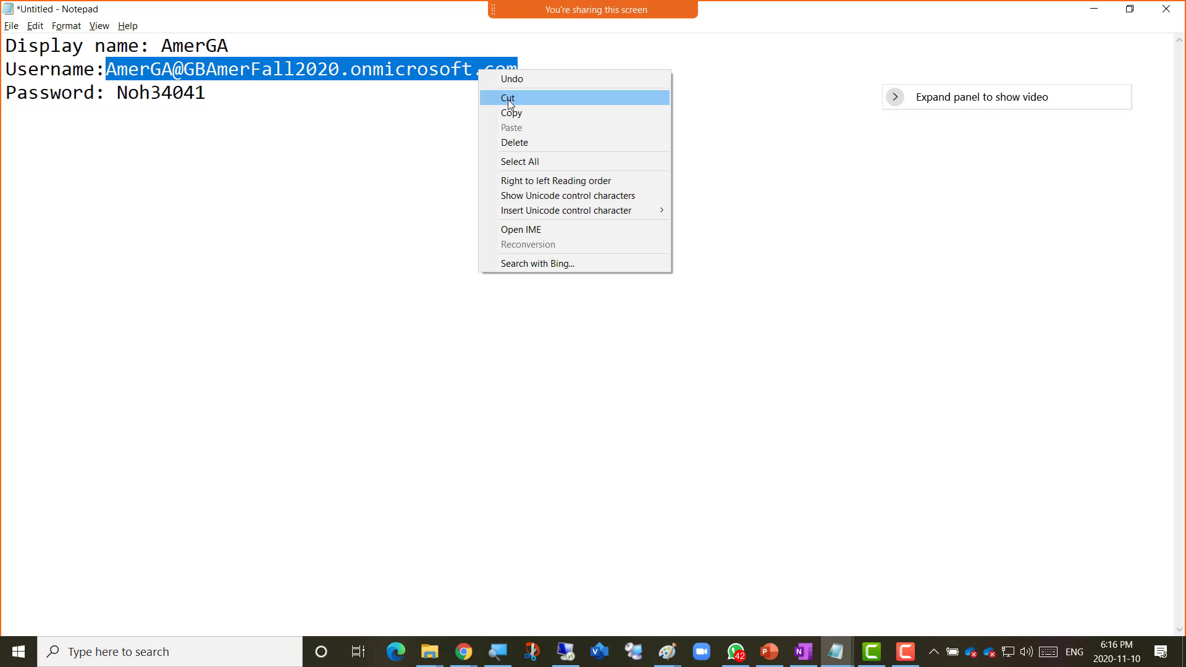
left_click(508, 111)
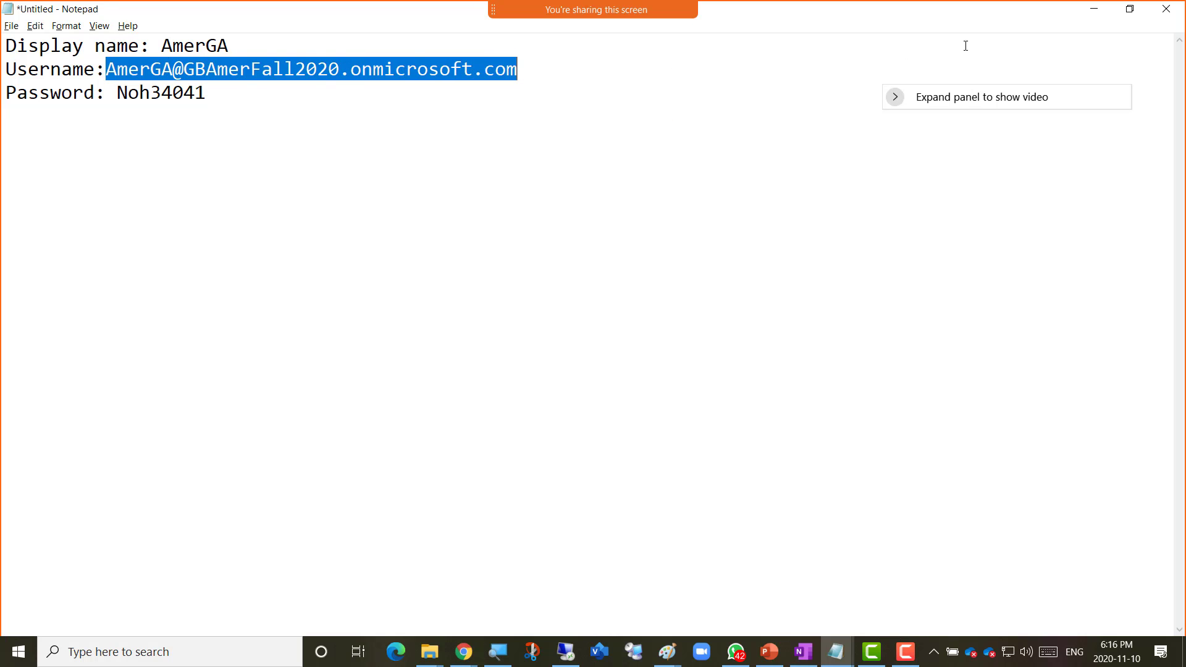
left_click(1094, 8)
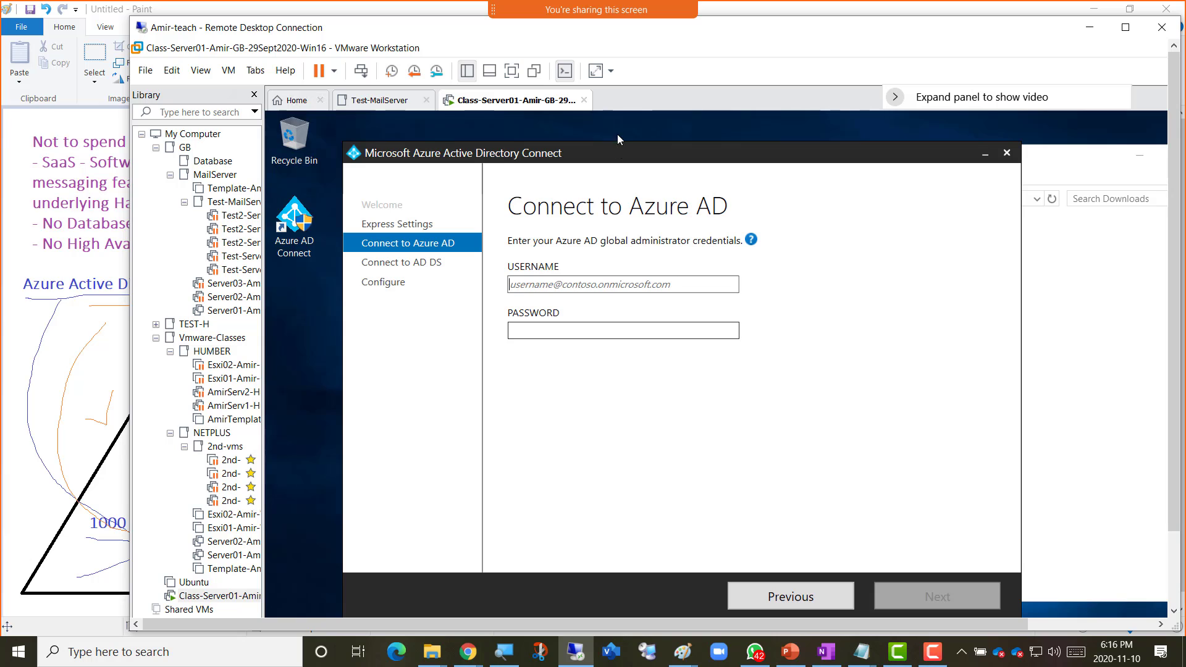
- Bring the Notepad credential notes behind the remote desktop window and position that window below the username line
left_click(861, 652)
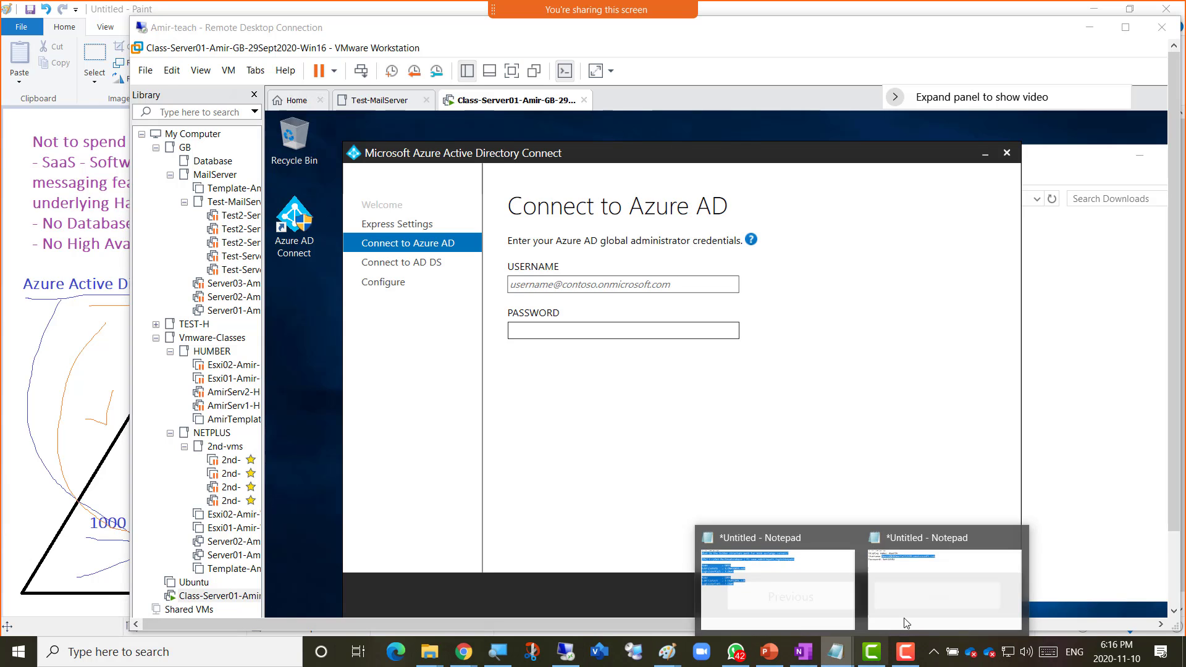
left_click(915, 586)
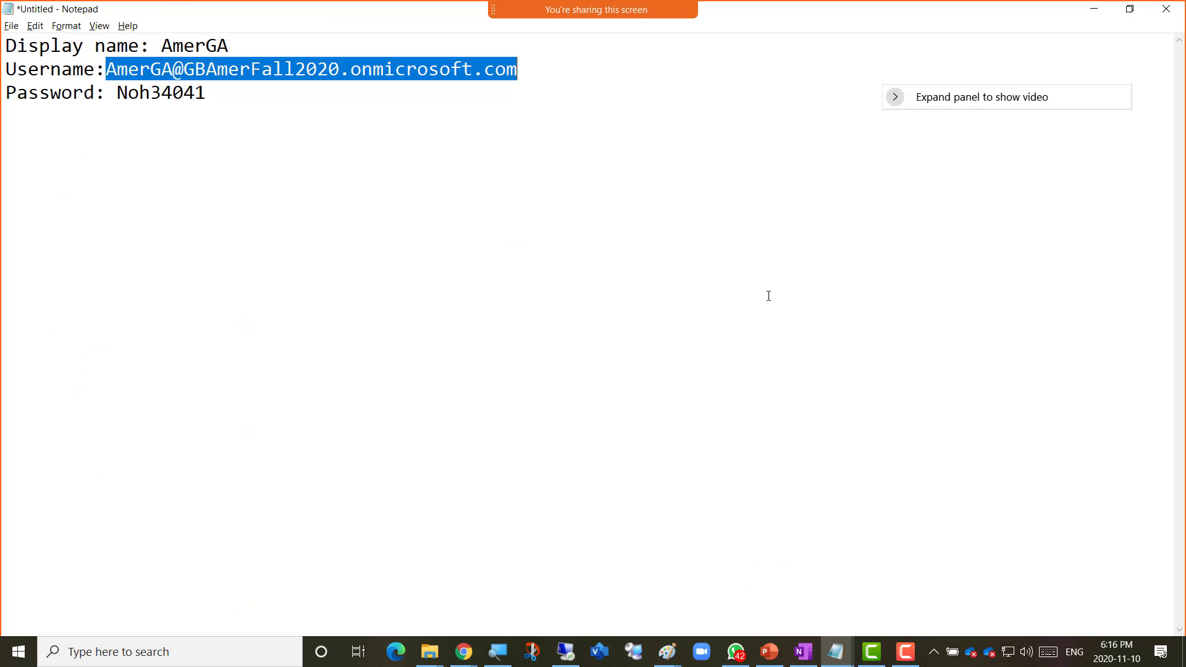
left_click(562, 656)
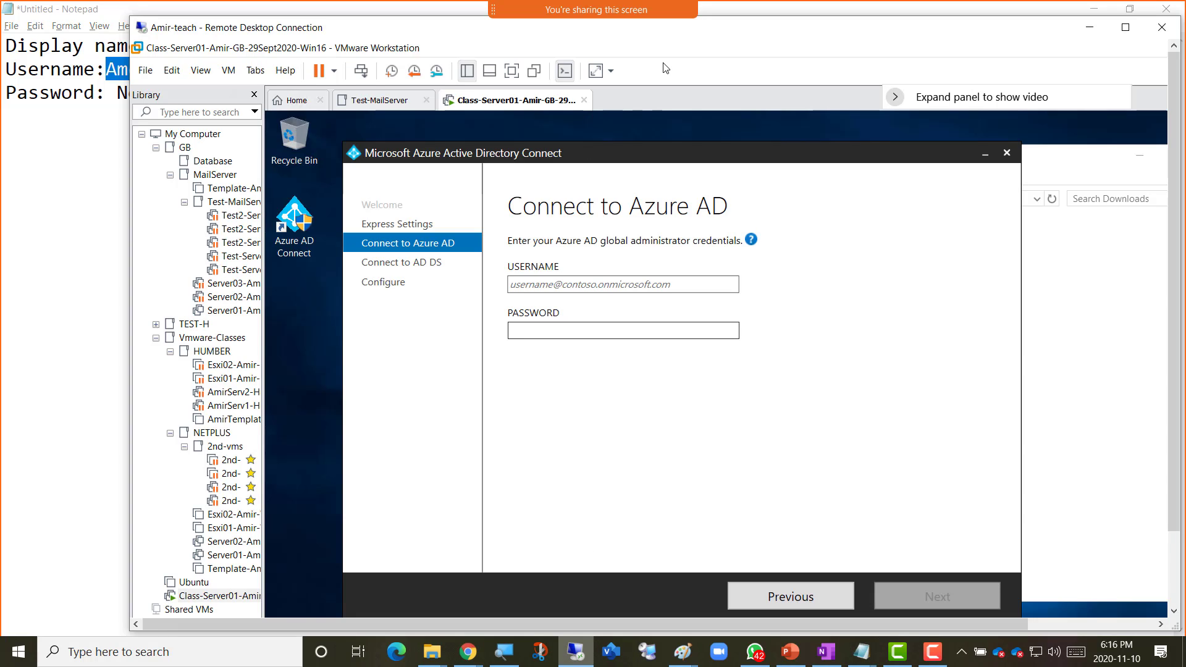
left_click_drag(684, 34, 675, 119)
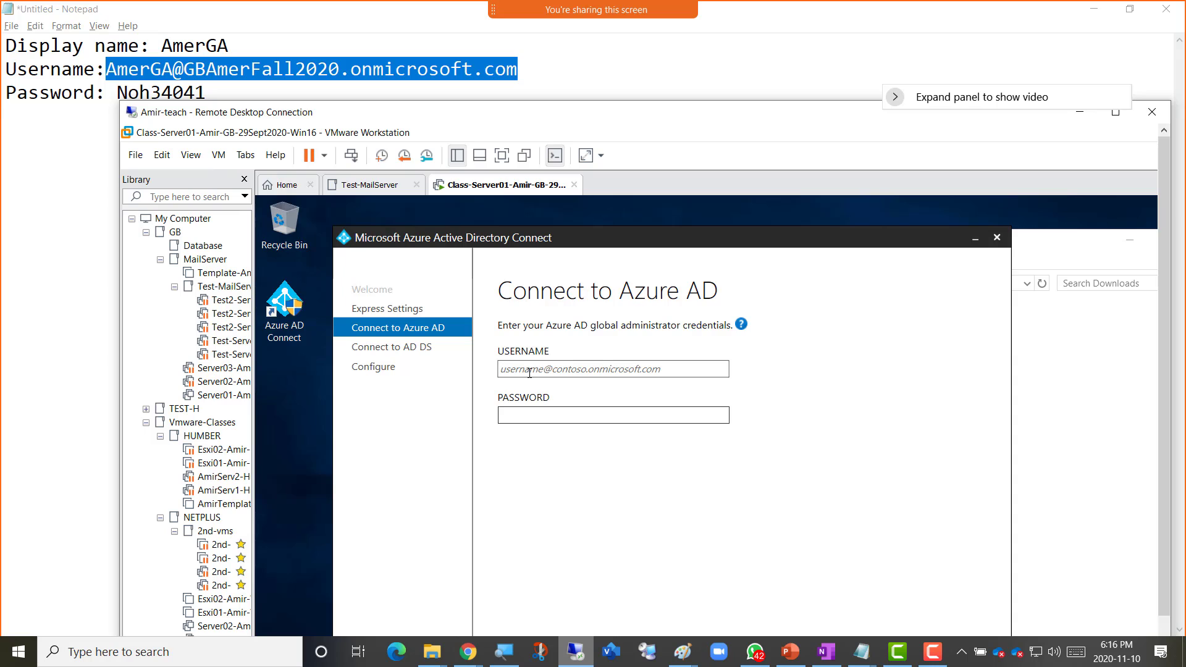
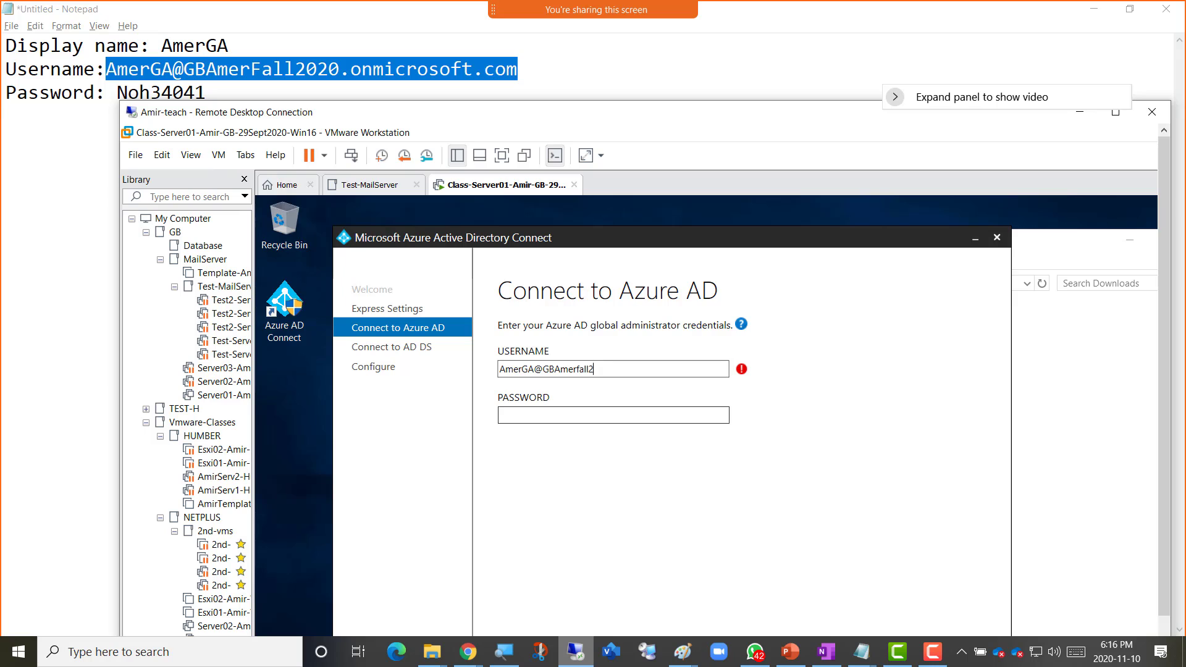
- Enter the global administrator's username and password for Connect to Azure AD, maximize the remote session and proceed
left_click(532, 412)
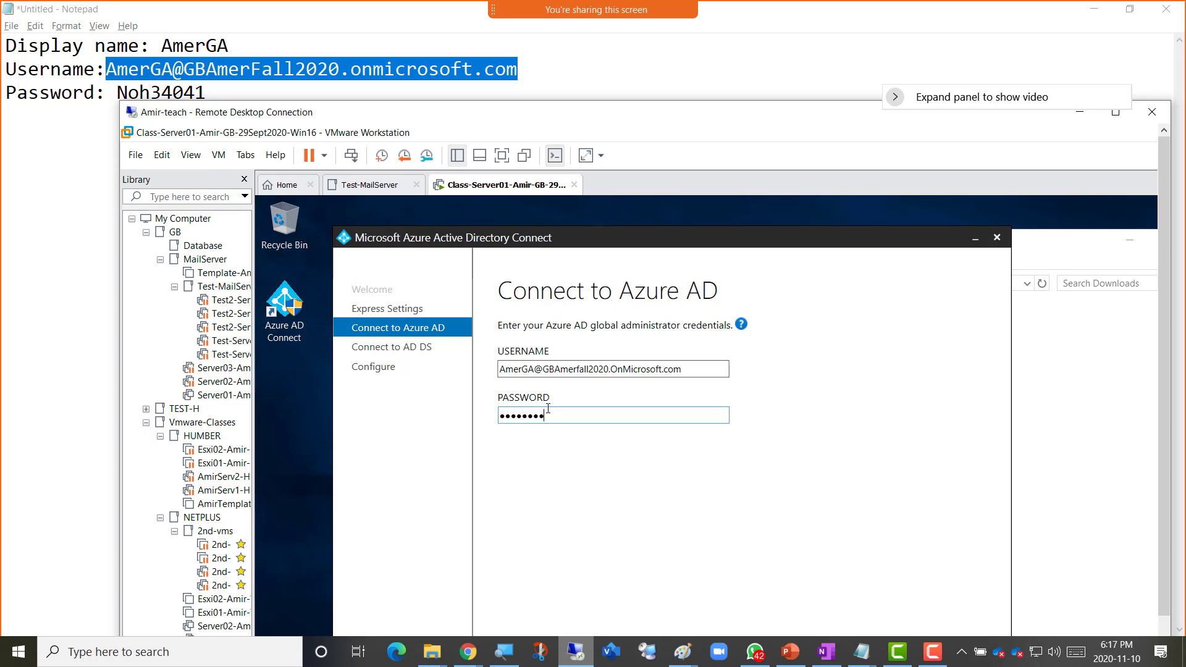
double_click(610, 122)
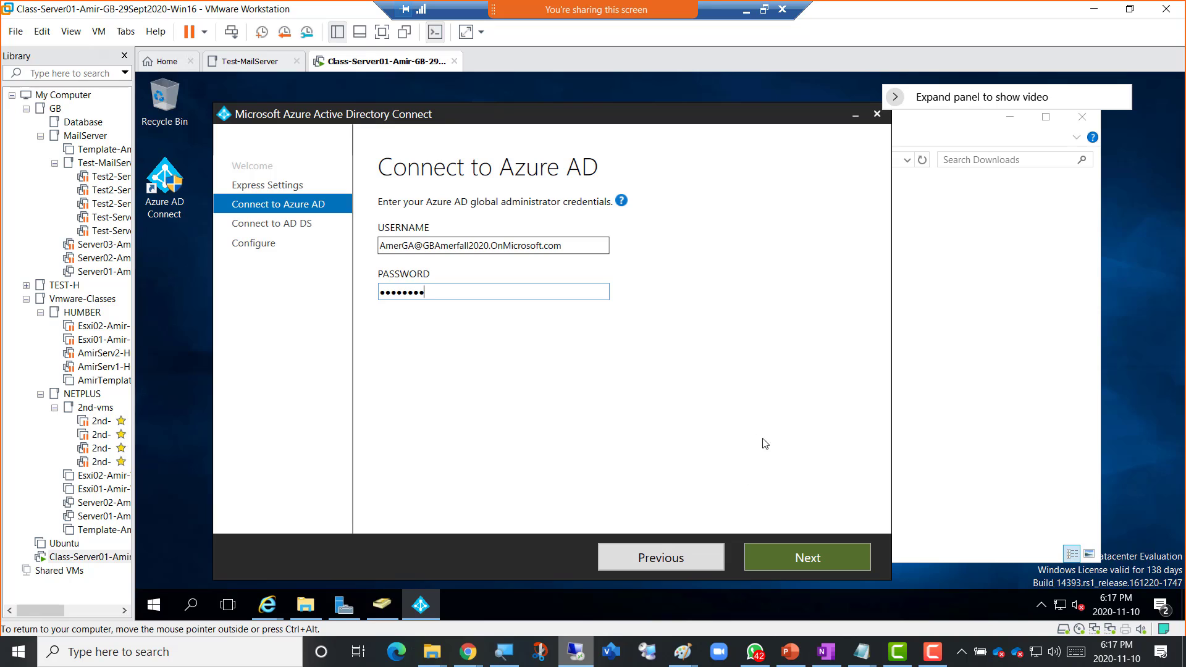
left_click(799, 568)
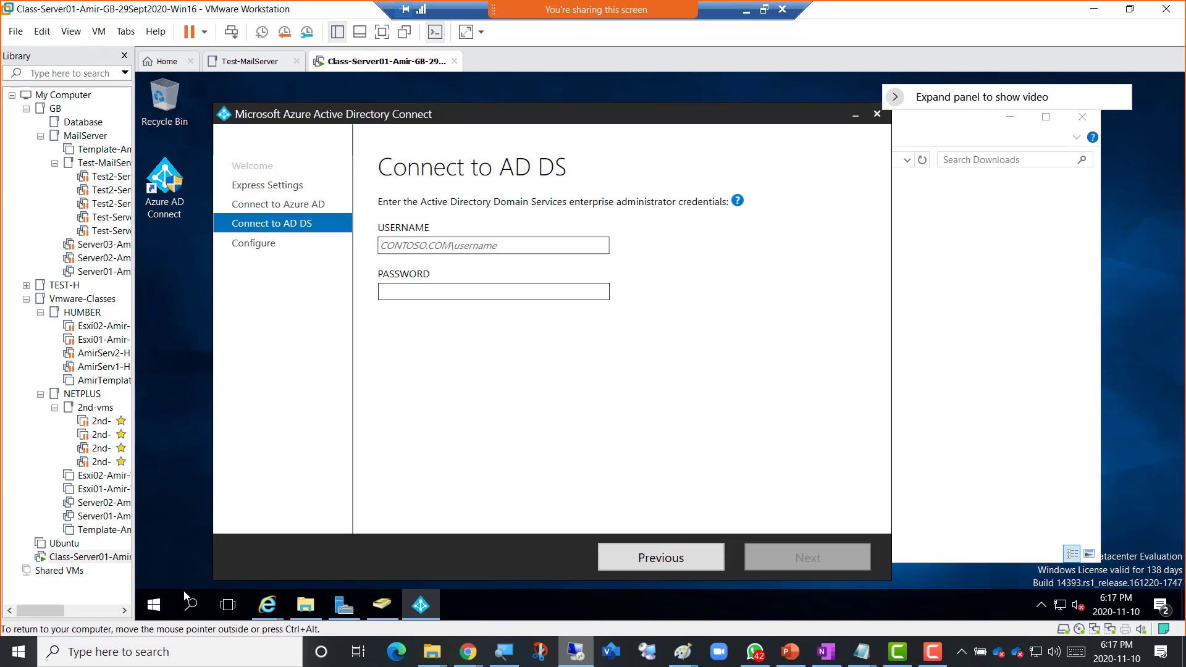
- Check the VM's signed-in account name and the local server's domain name in Server Manager, and return to Azure AD Connect
left_click(153, 606)
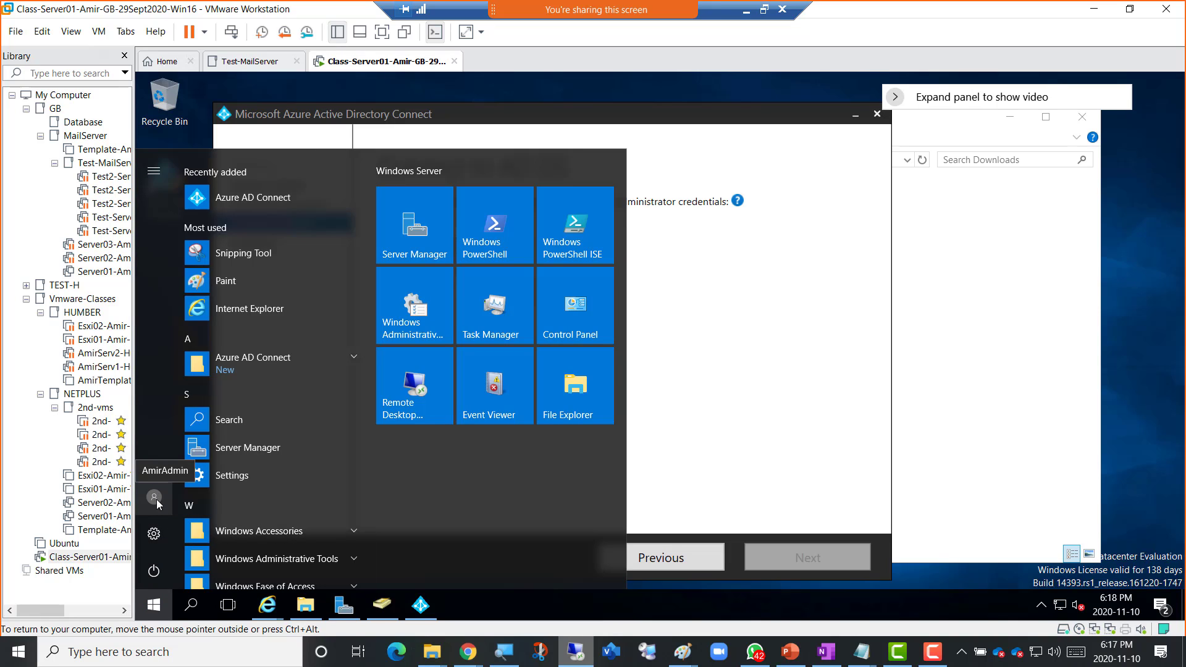
left_click(735, 410)
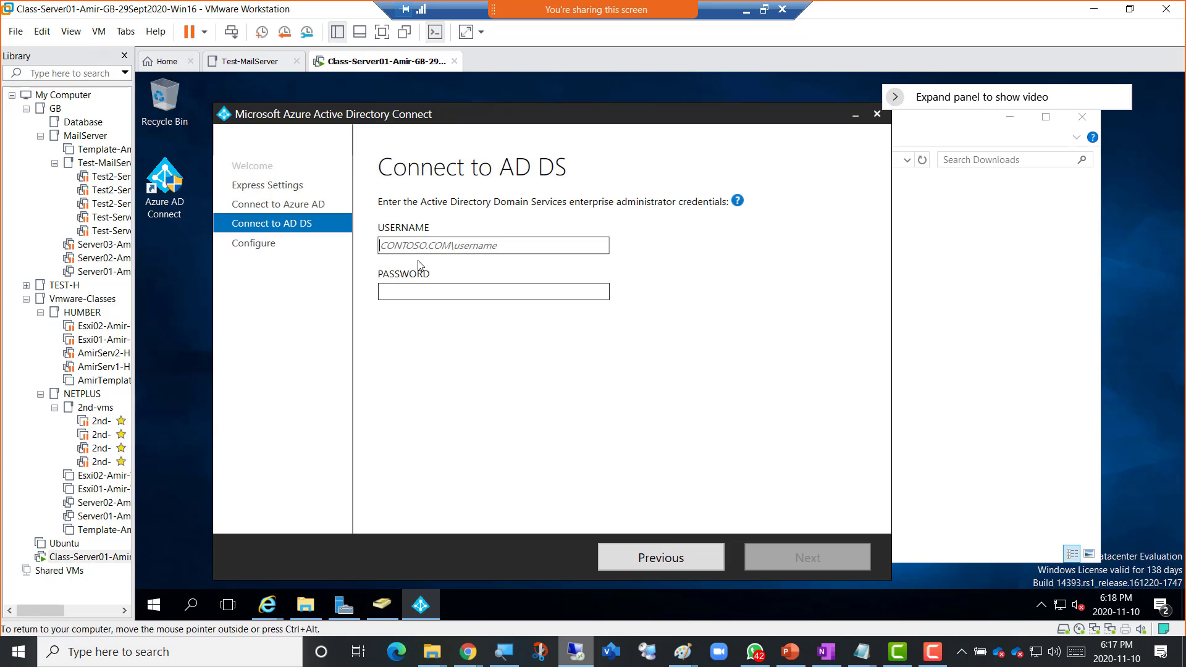
left_click(344, 608)
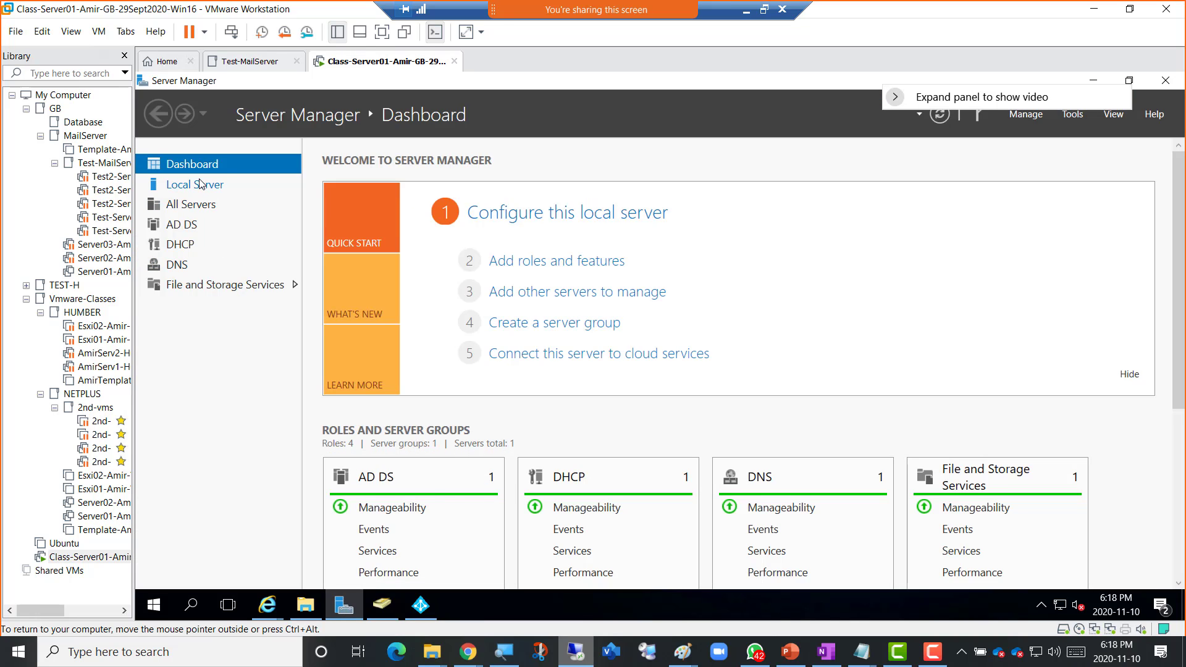
left_click(200, 185)
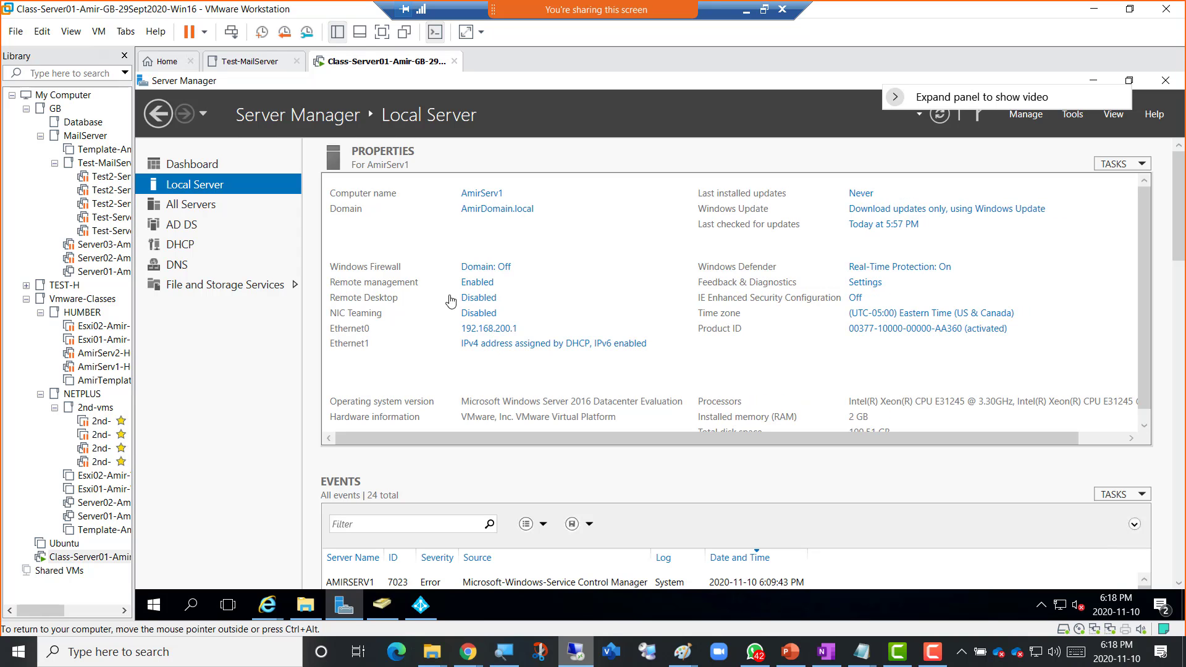
left_click(162, 599)
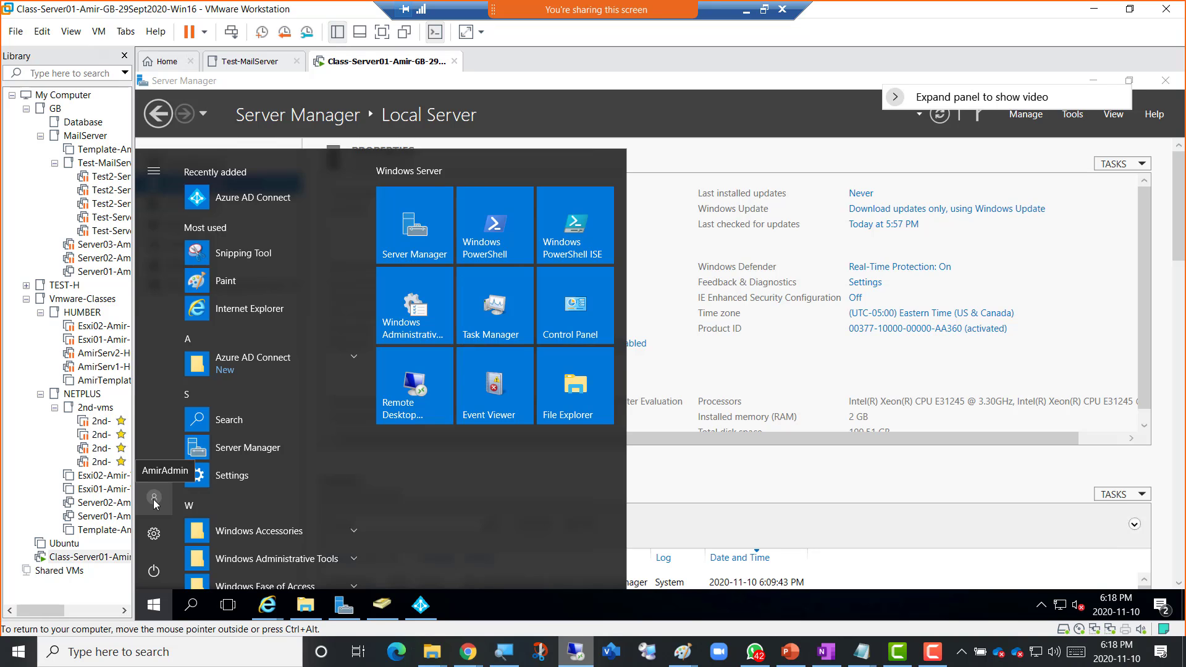
left_click(729, 374)
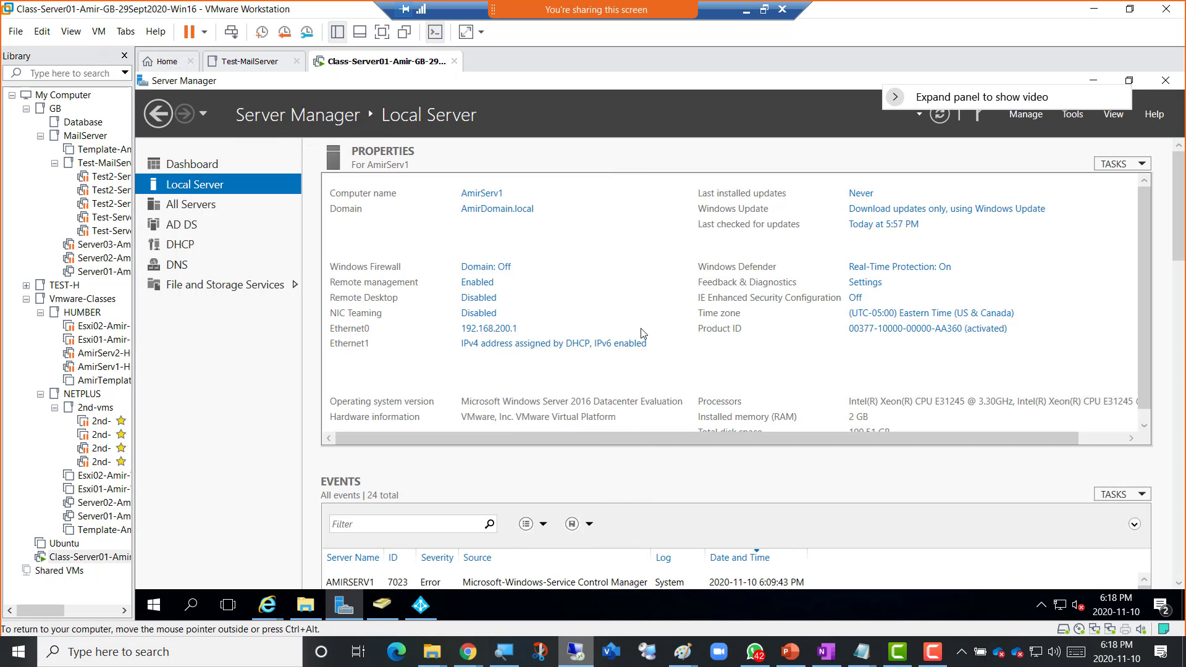
left_click(420, 604)
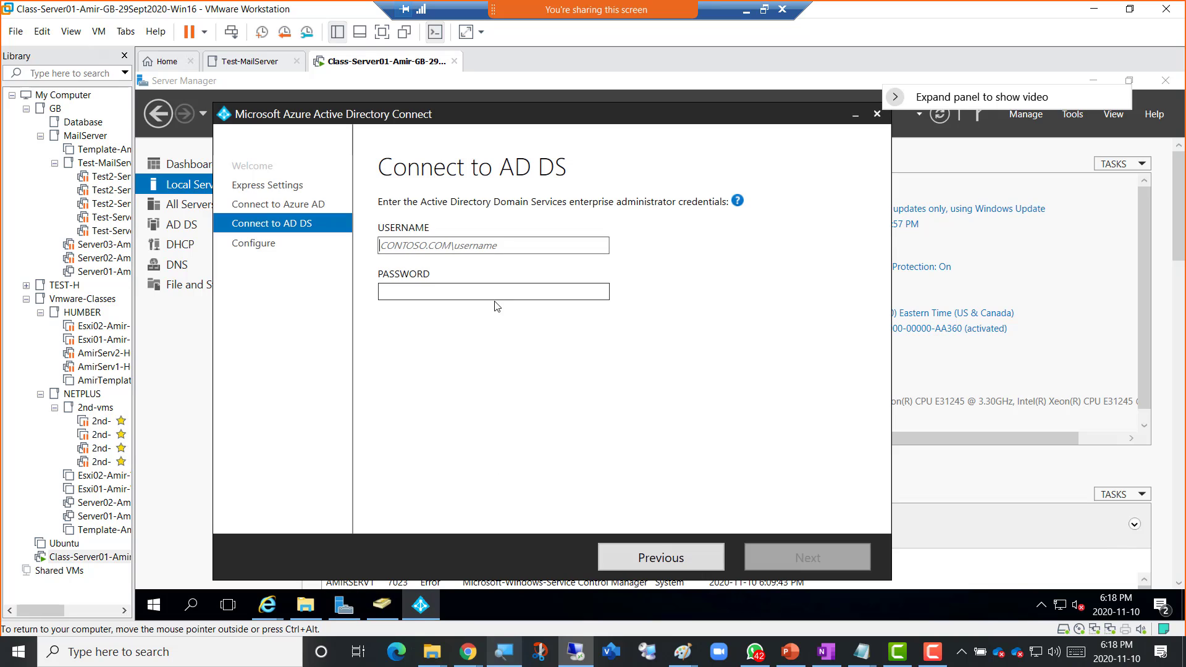
- Enter the enterprise administrator's domain-qualified username and password for Connect to AD DS and proceed
type("Am")
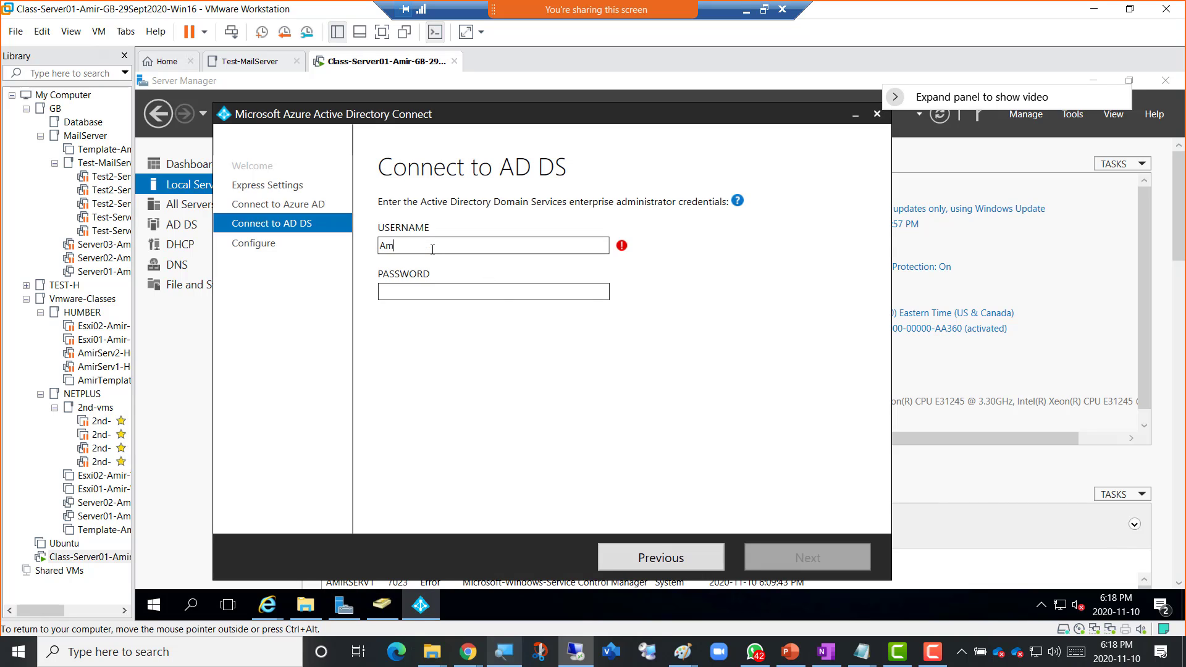
type("irDomain\\amirAdmin")
key("Tab")
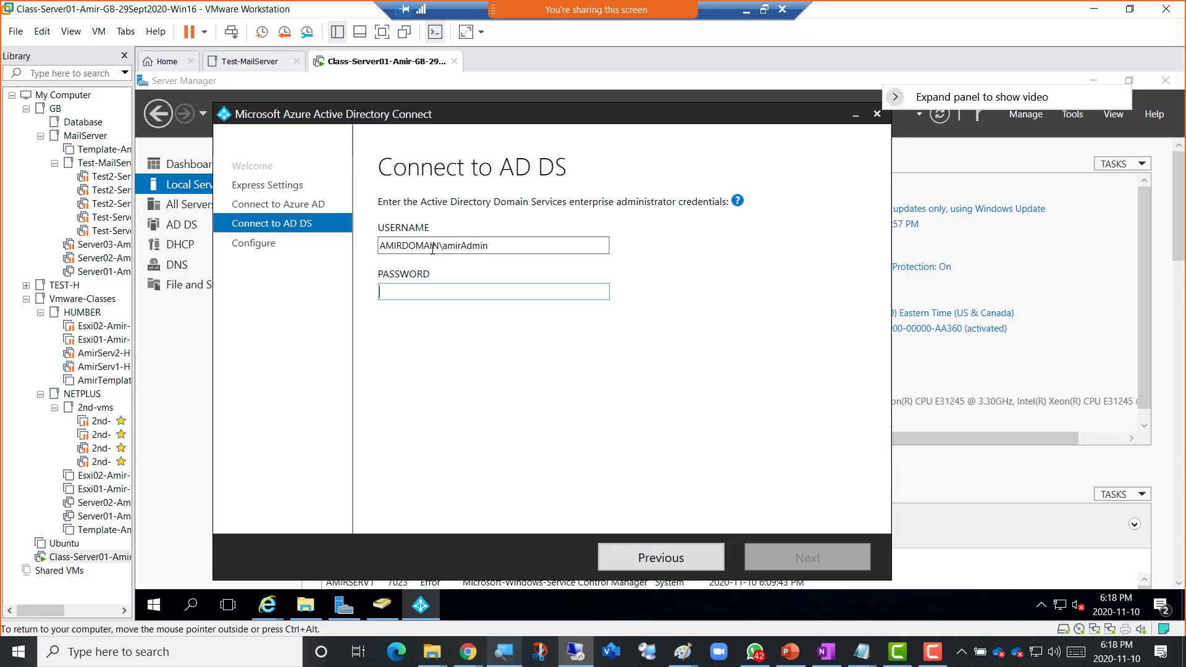
type("***")
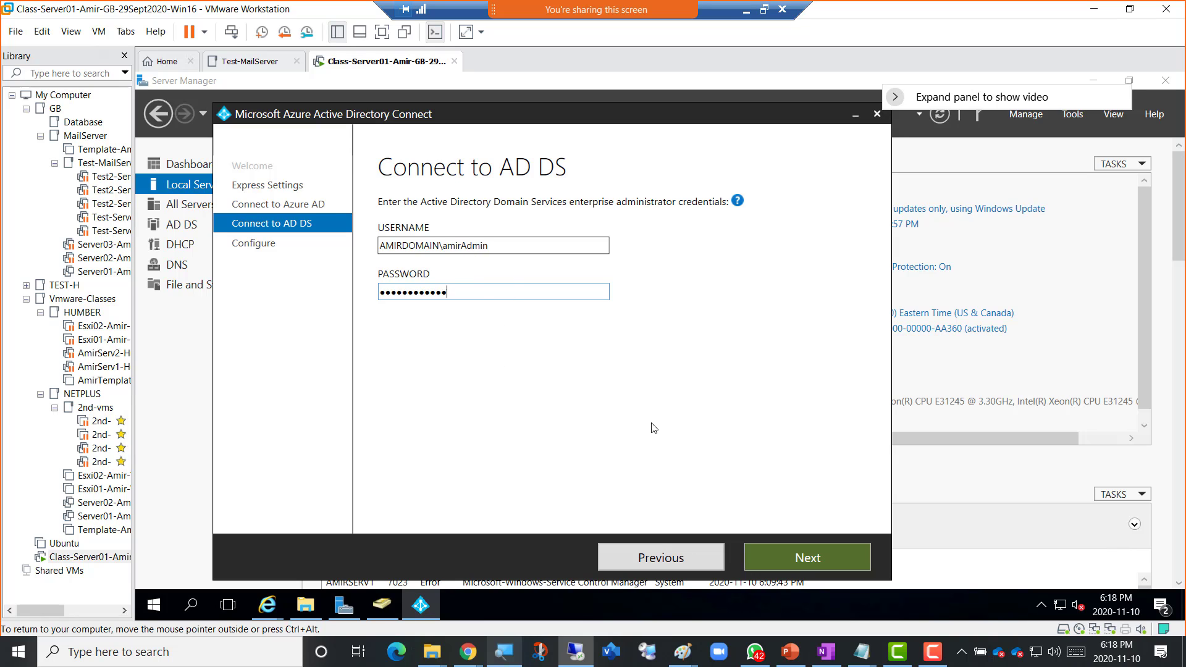
left_click(785, 555)
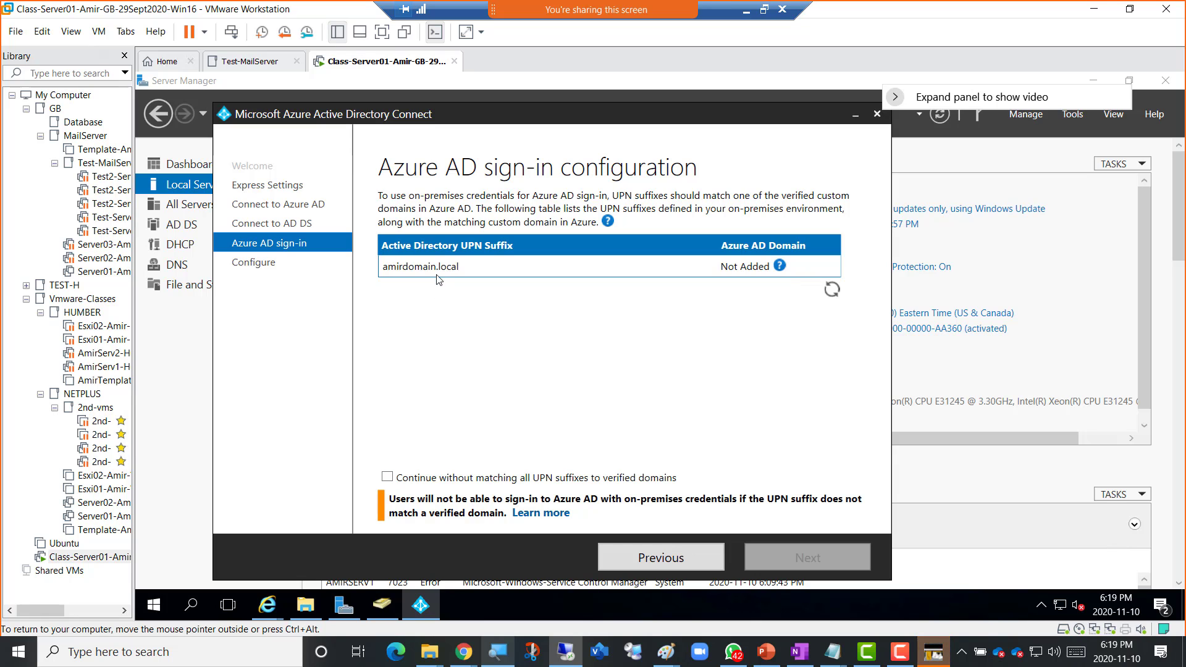
- Choose to continue without matching all UPN suffixes to verified domains, and proceed to the Ready to configure page
left_click(386, 477)
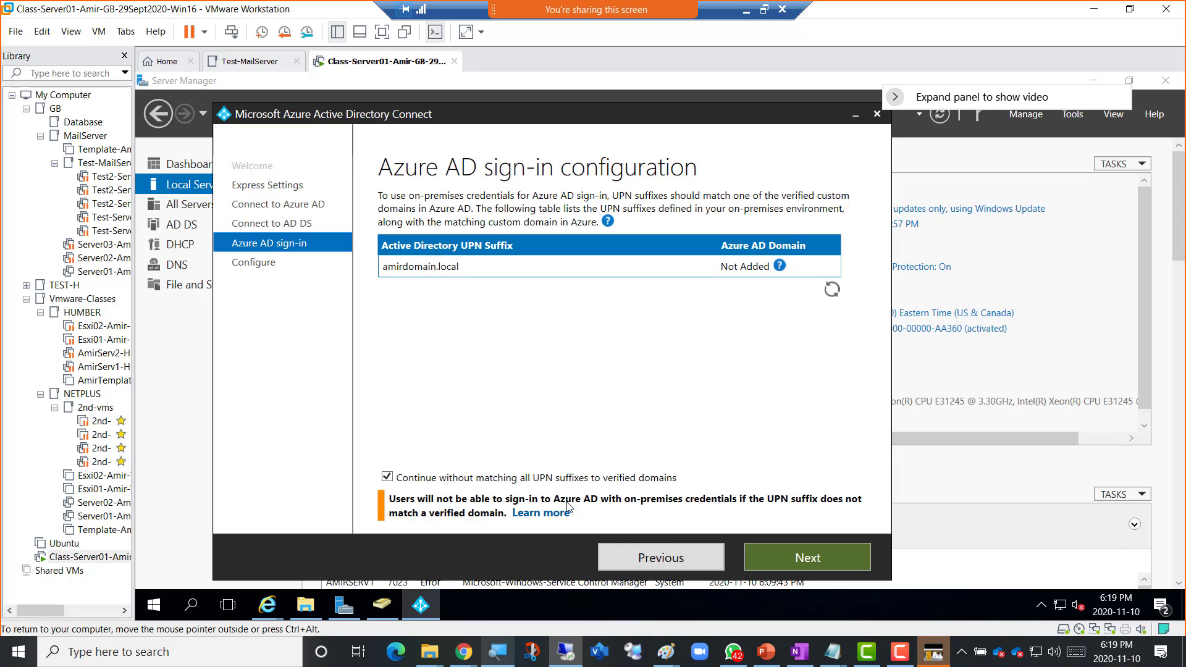
left_click(806, 557)
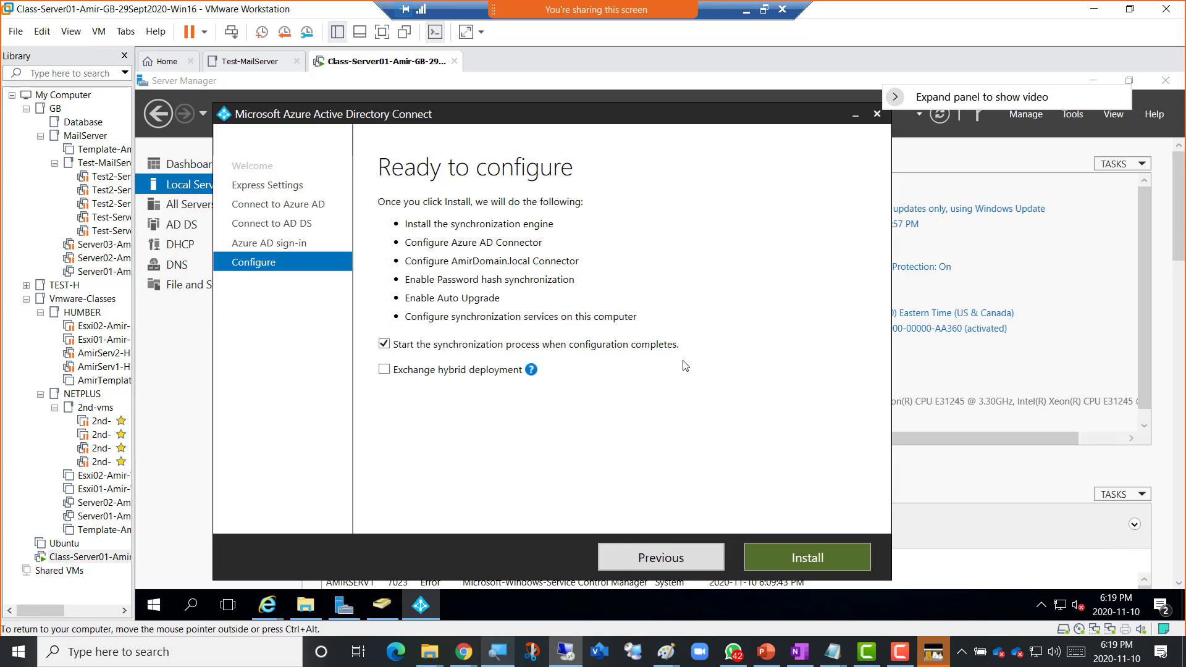
left_click_drag(529, 118, 630, 121)
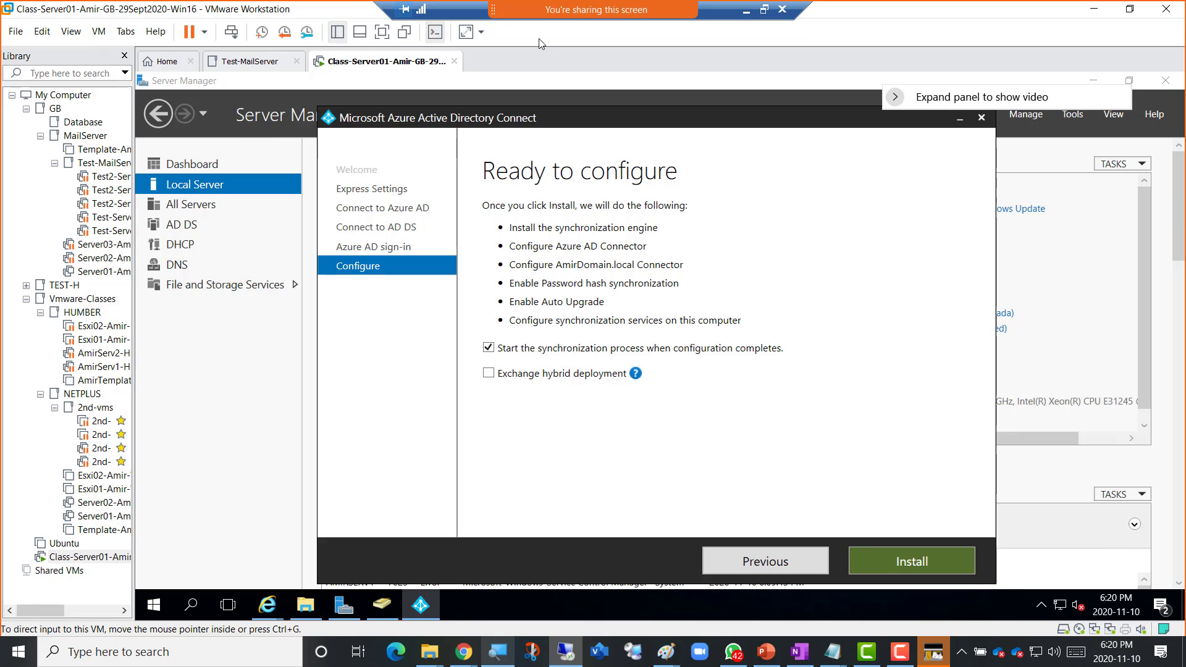
- Restore the remote session to a smaller window in the screen's upper-left corner and snip the Azure AD Connect Ready to configure page
left_click(764, 10)
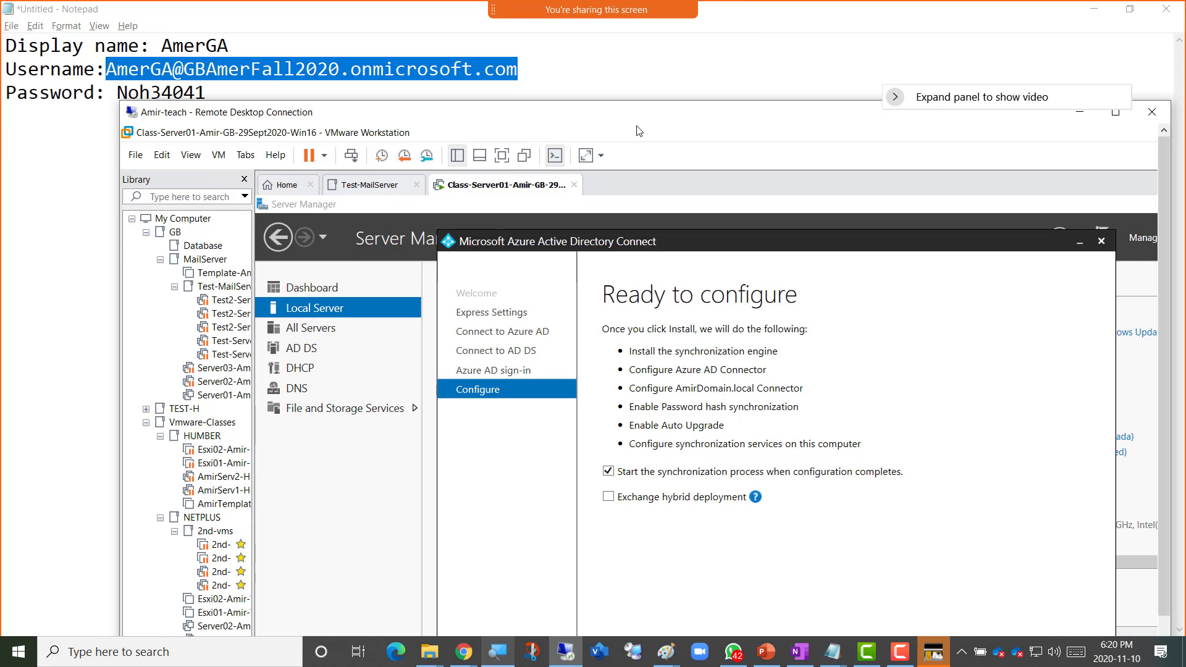
left_click_drag(584, 112, 464, 11)
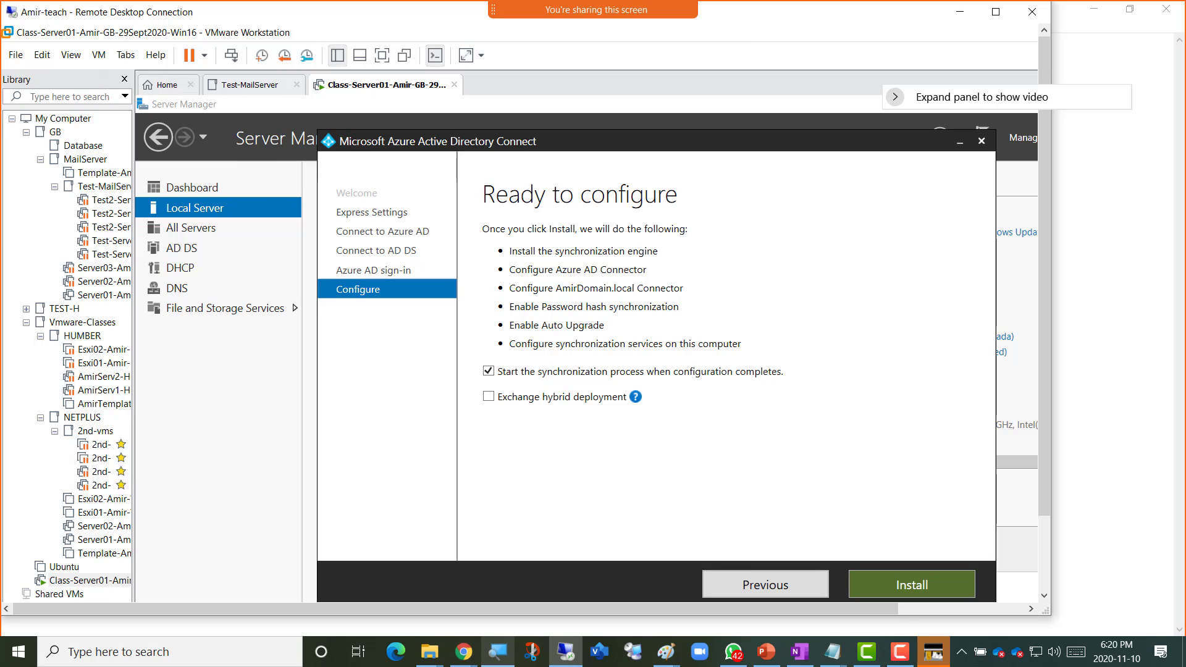
key("alt+Tab")
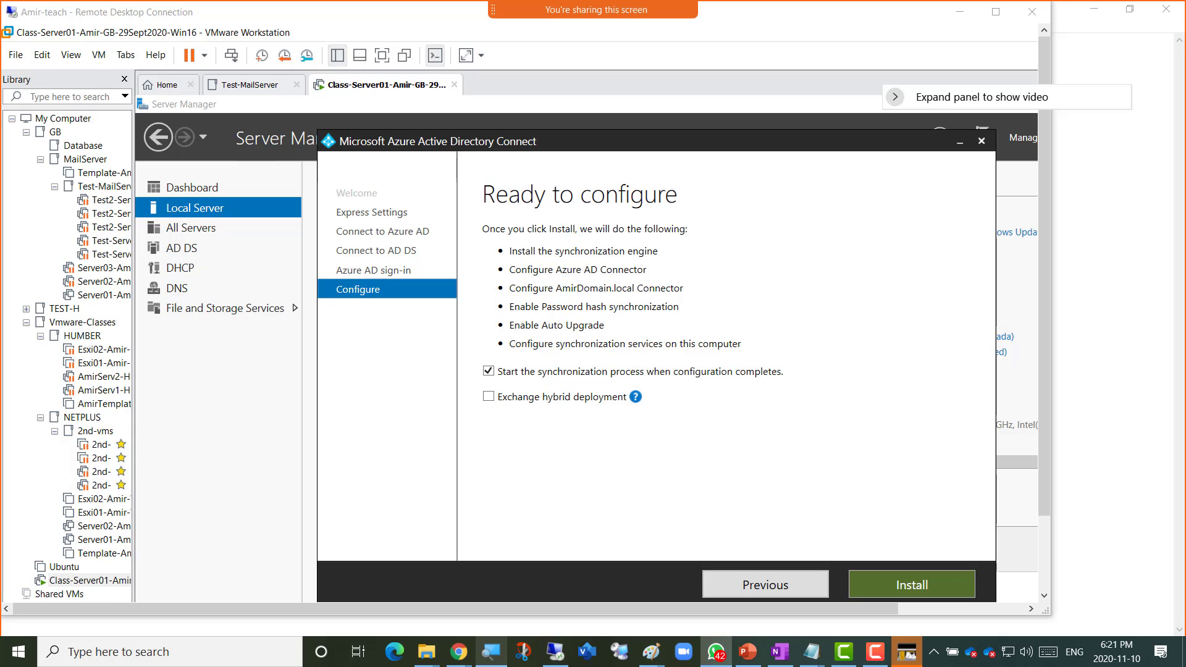
left_click(353, 23)
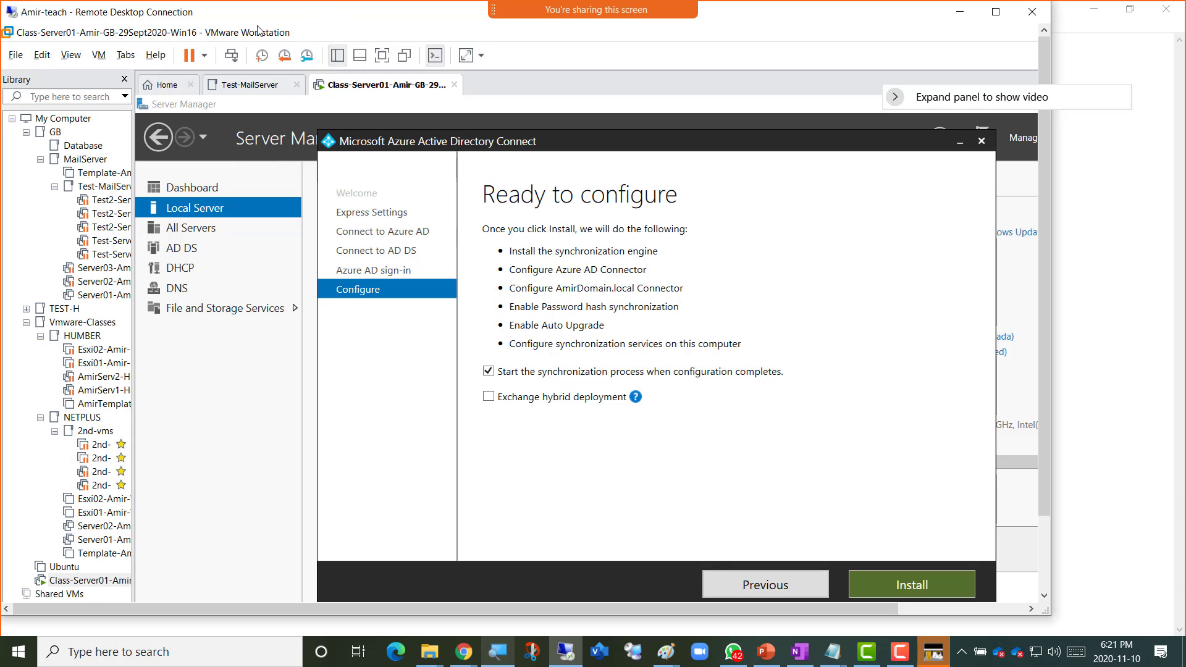
key("super+shift+s")
left_click_drag(139, 76, 1027, 614)
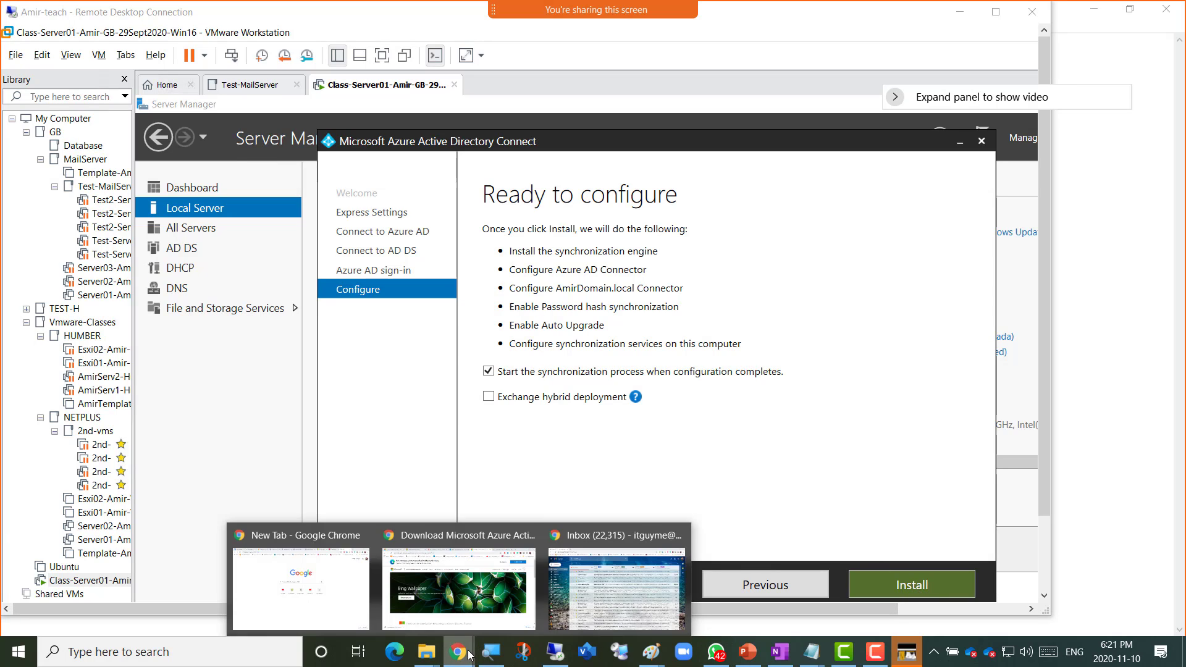
- Switch to Chrome, check the Active users list in the Microsoft 365 admin center, and return to the remote session
left_click(437, 604)
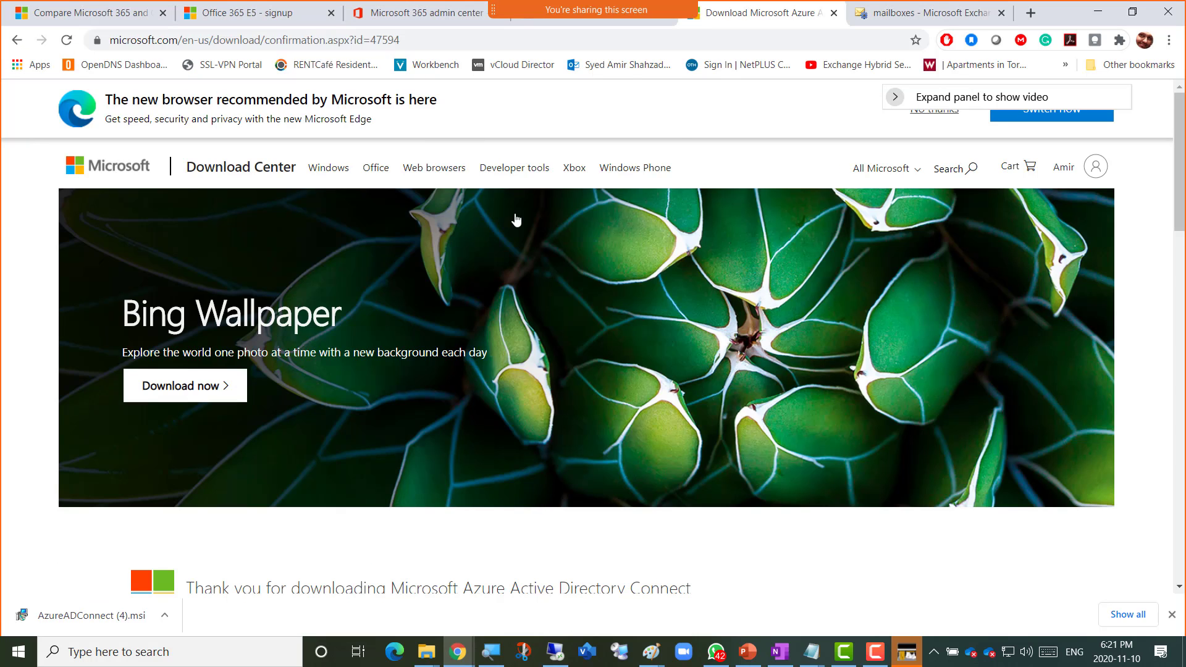
left_click(418, 16)
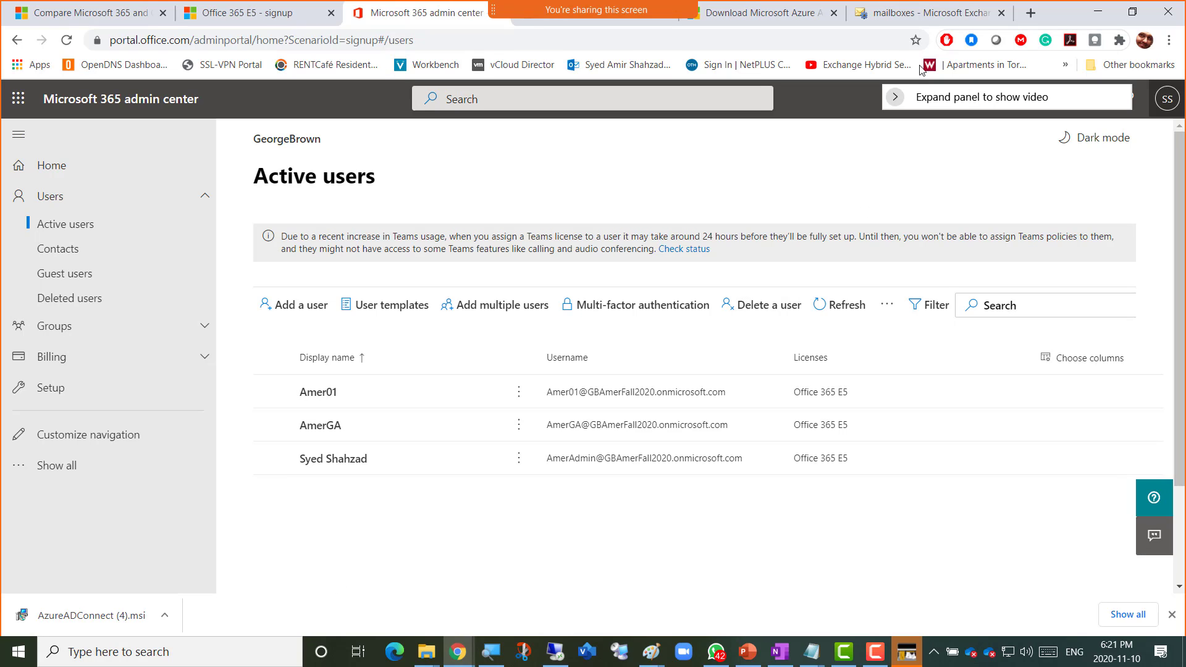
left_click(1097, 12)
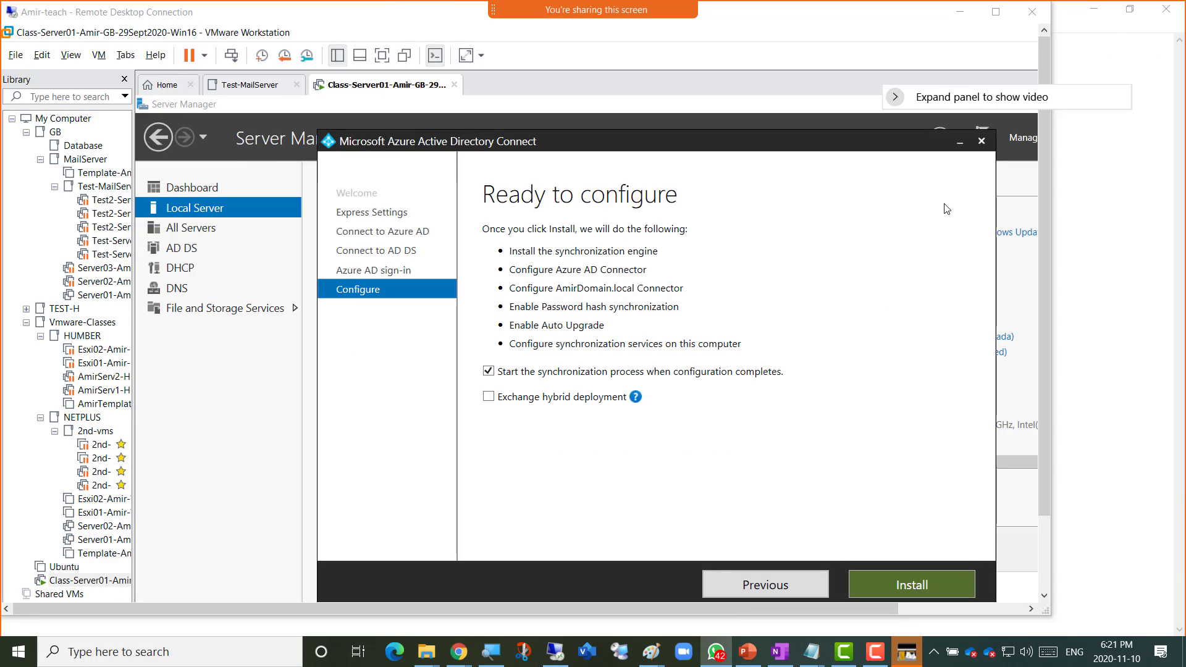
- Install the Azure AD Connect configuration with synchronization starting on completion, viewing the Active users list in Chrome while it runs
left_click(922, 587)
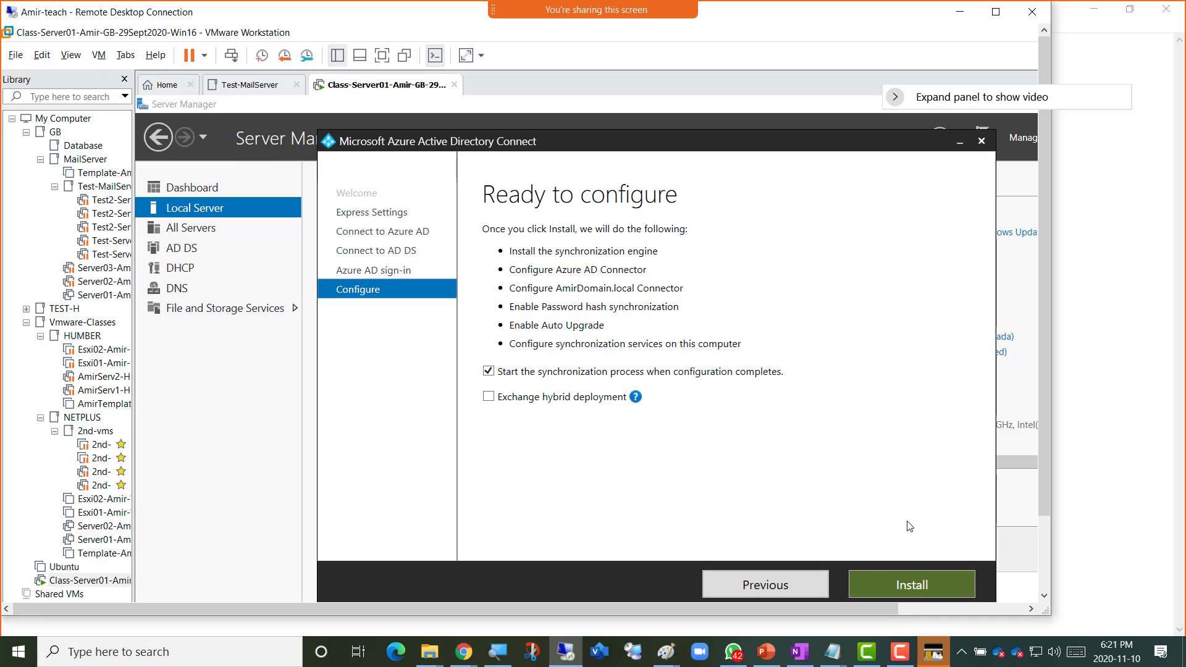
left_click(920, 574)
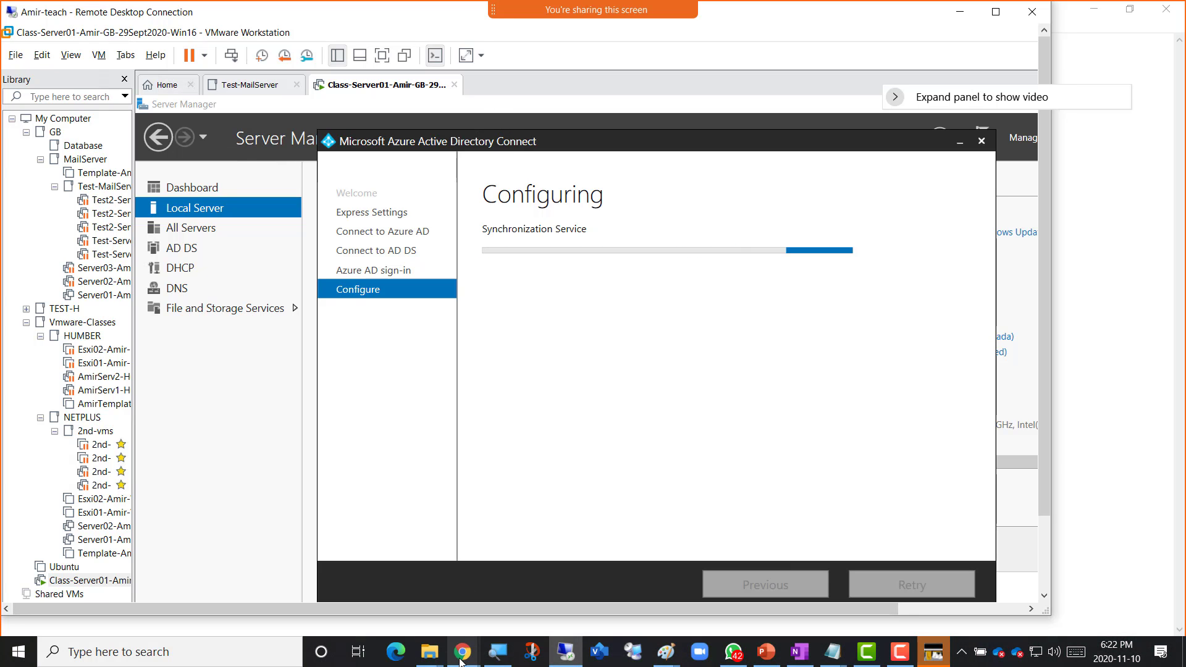
left_click(478, 651)
left_click(491, 556)
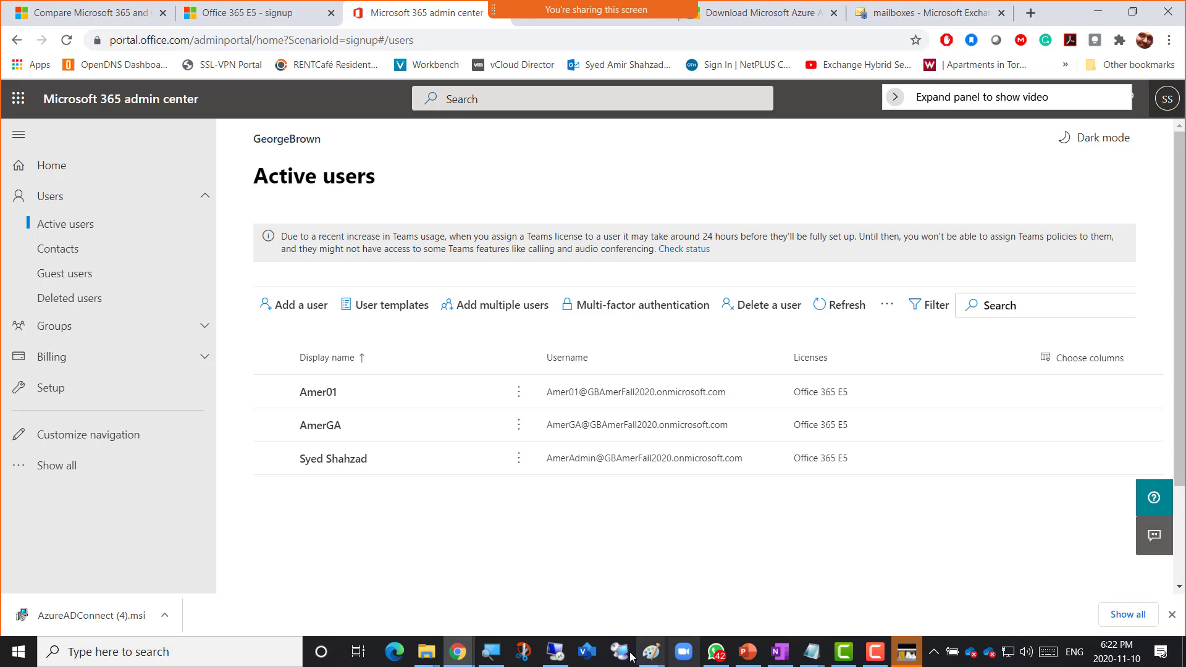
left_click(554, 653)
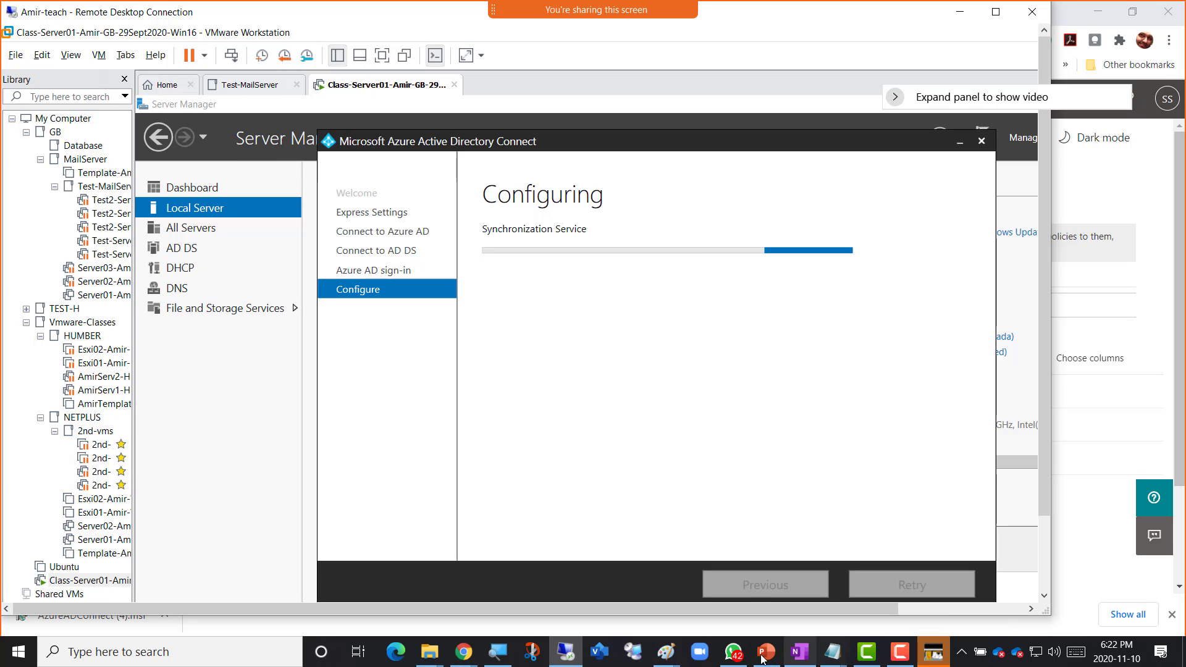
- Switch to OneNote and add the line "-----BREAK-------- Class Start 6:42-------------" at the end of the synchronization notes
left_click(798, 654)
mouse_move(802, 653)
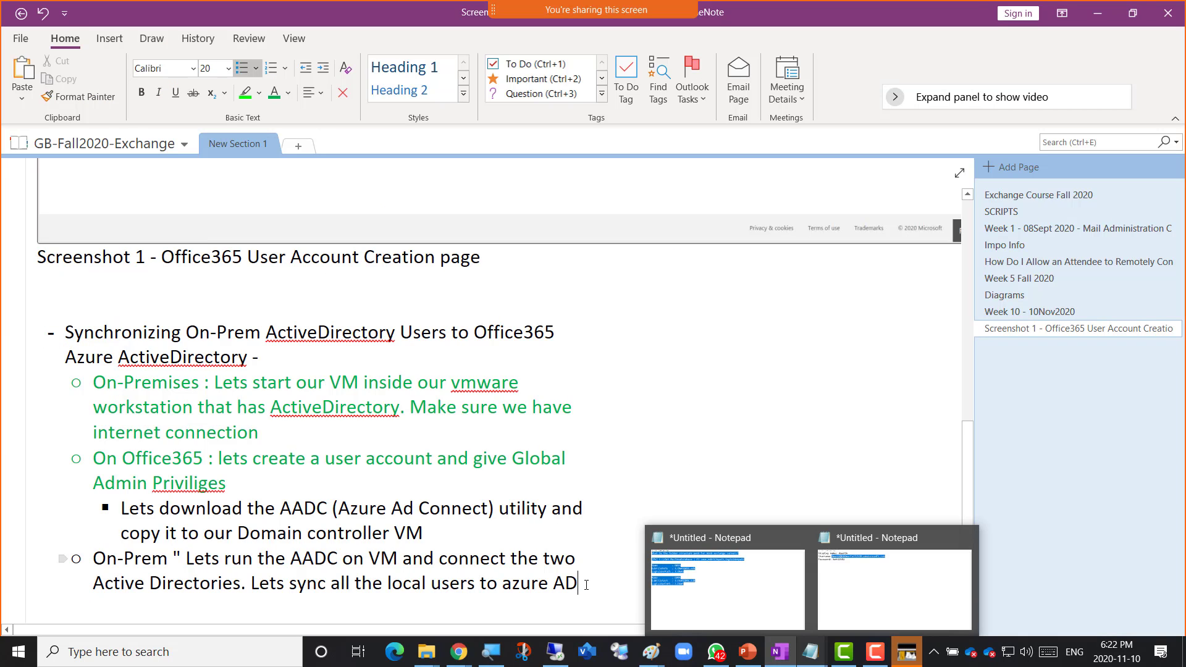
key("Return")
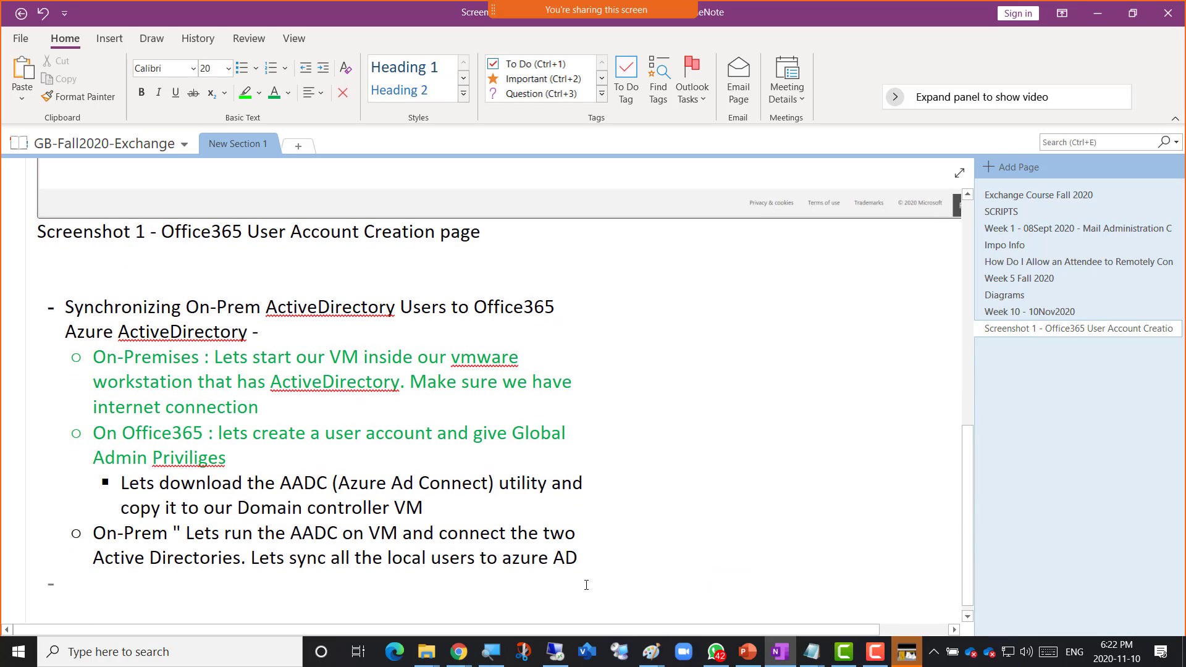
type("-----B")
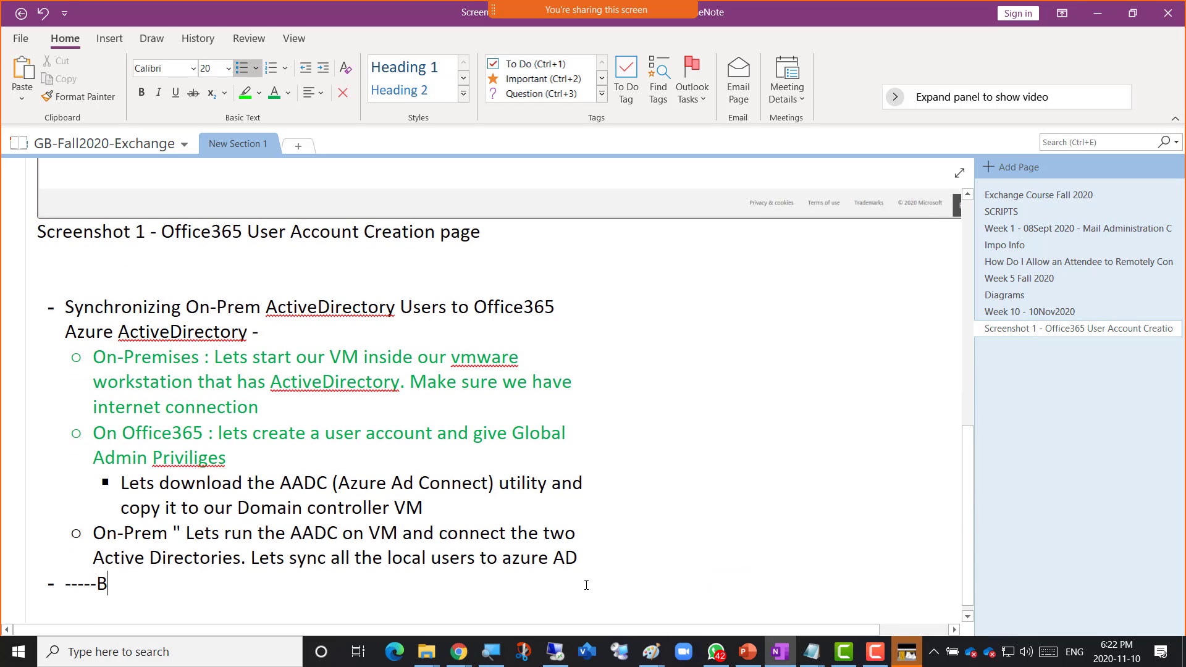
type("REAK-------- Class ")
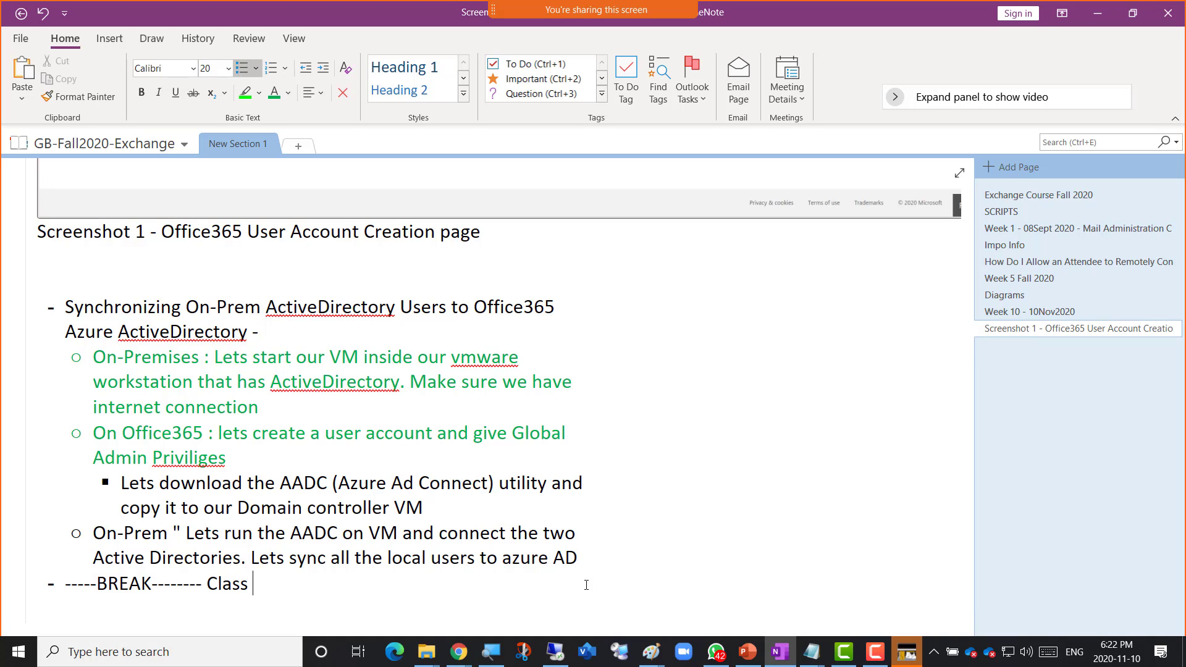
type("St")
key("BackSpace")
type("2-------------")
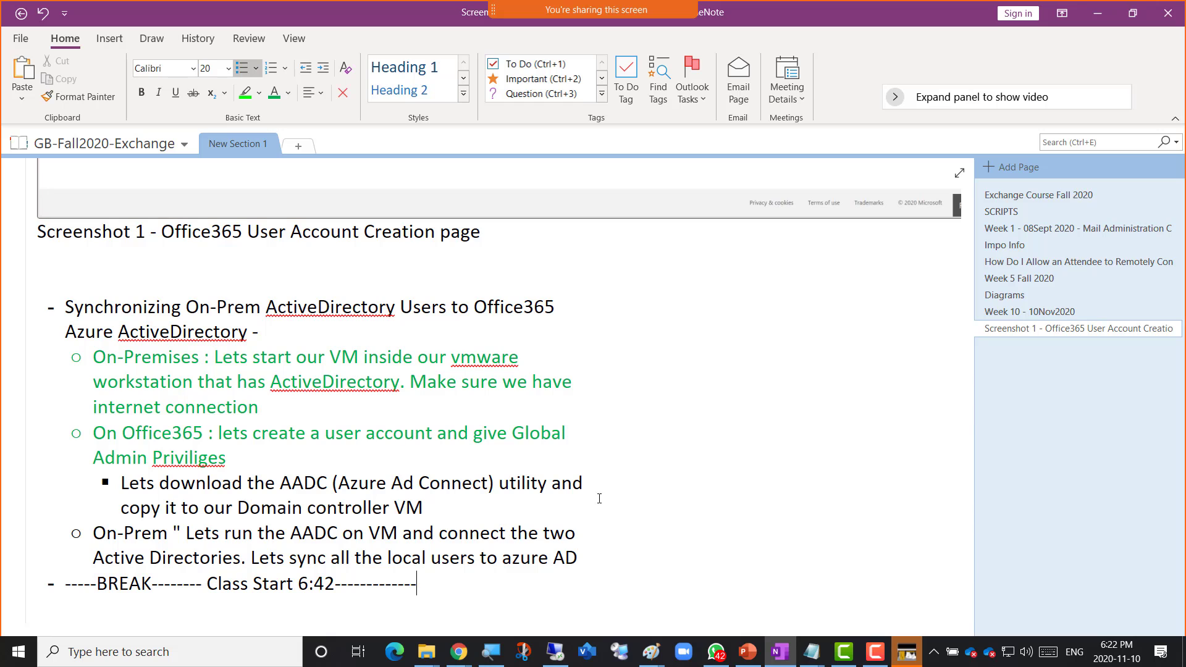
key("F9")
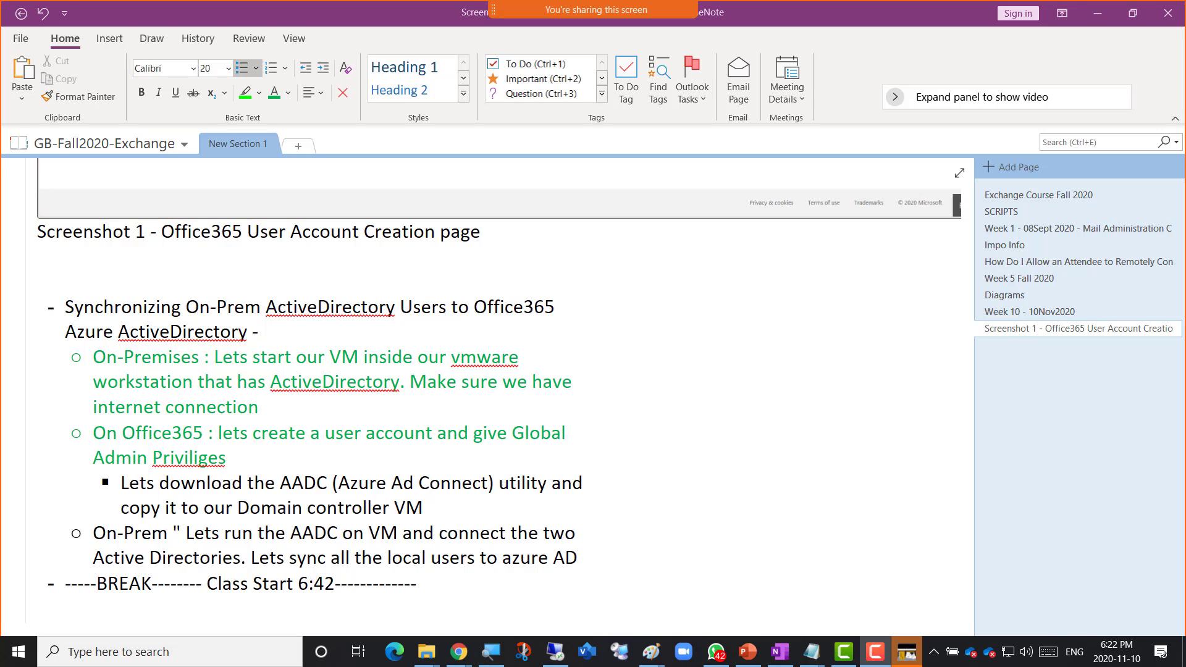
left_click_drag(1090, 513, 376, 485)
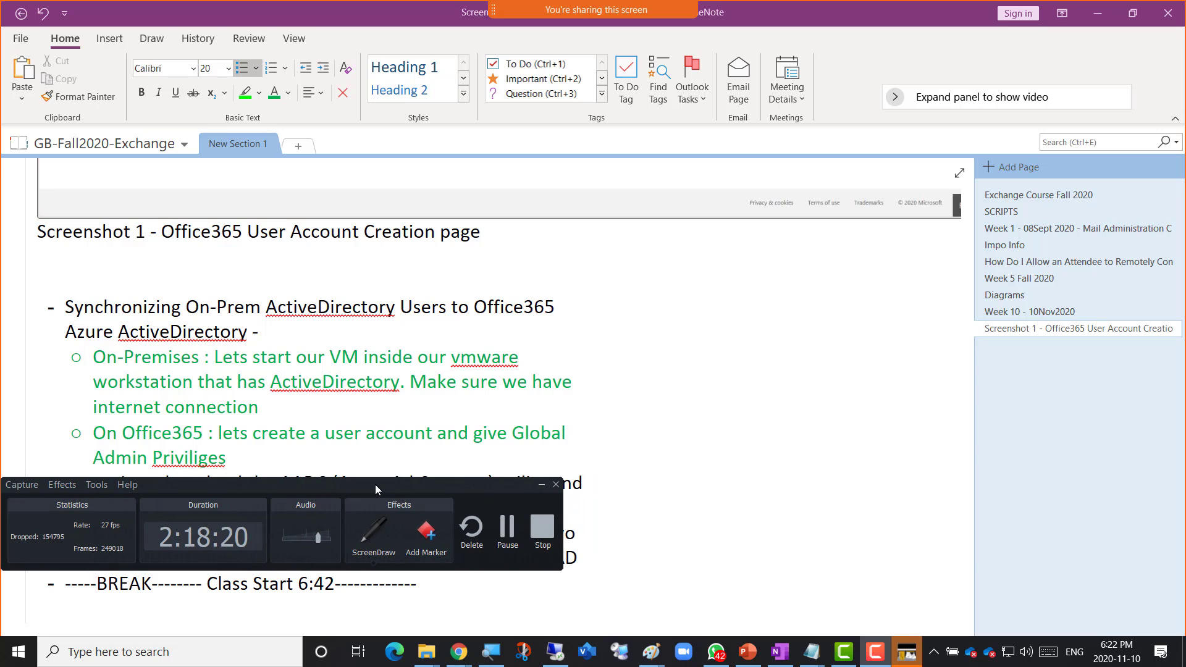
left_click(506, 532)
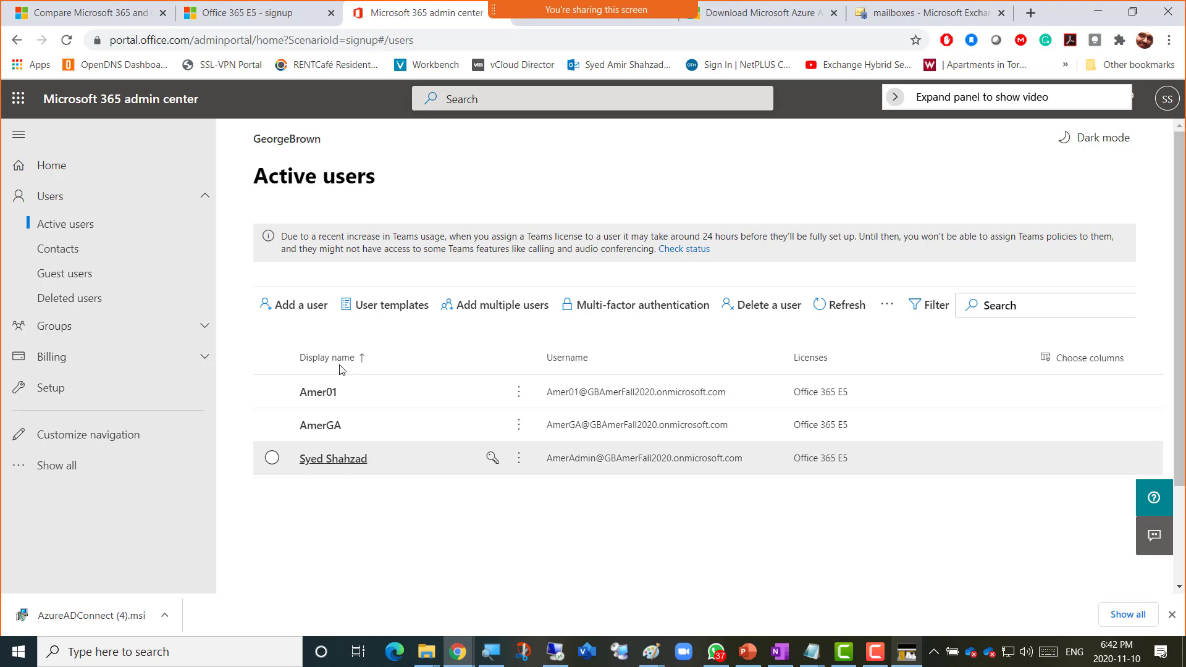
- Check the Azure AD Connect configuration status in the remote session and review the user synchronization diagram in Paint
left_click(555, 651)
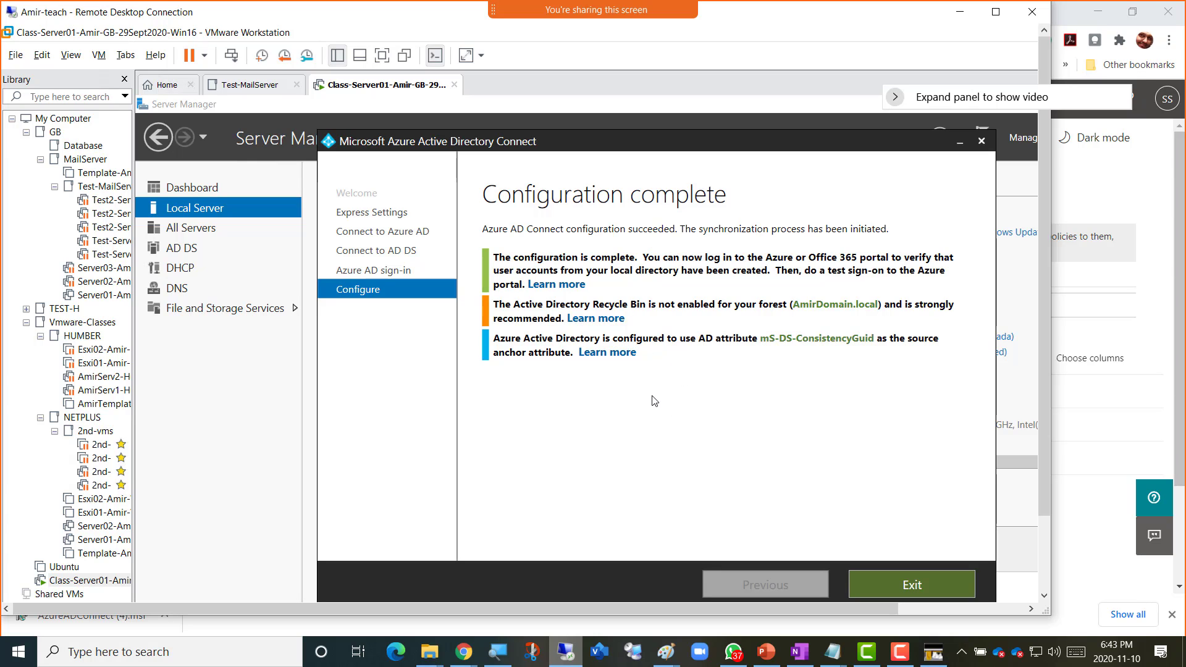
left_click(650, 652)
left_click(716, 616)
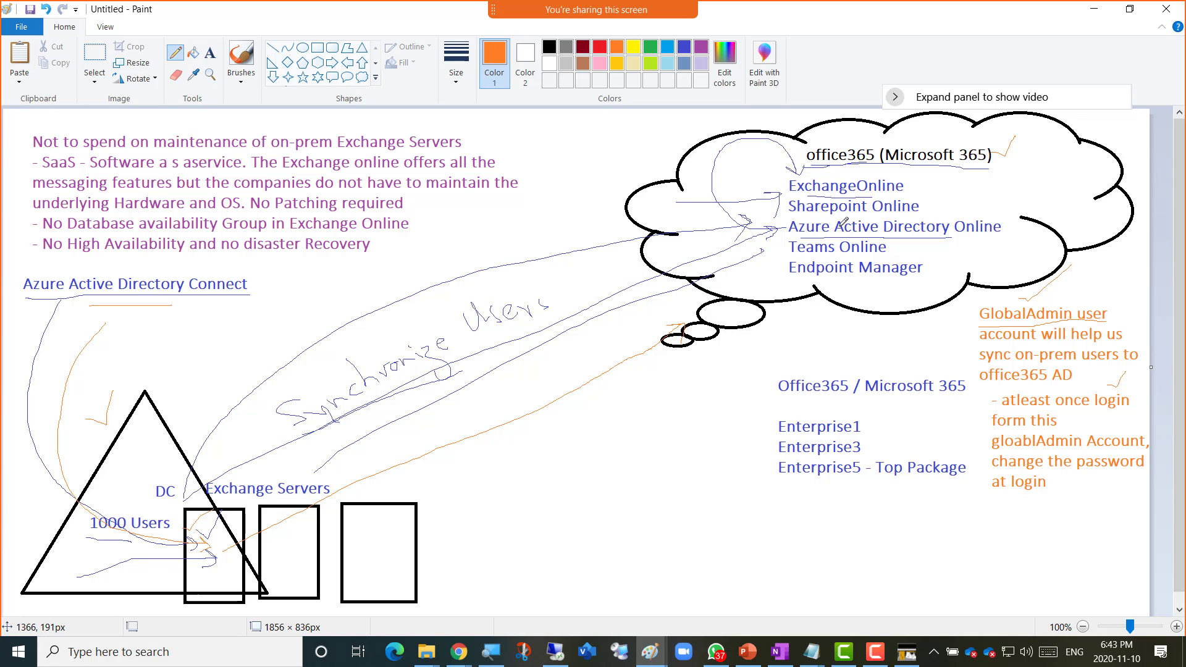
left_click(1093, 9)
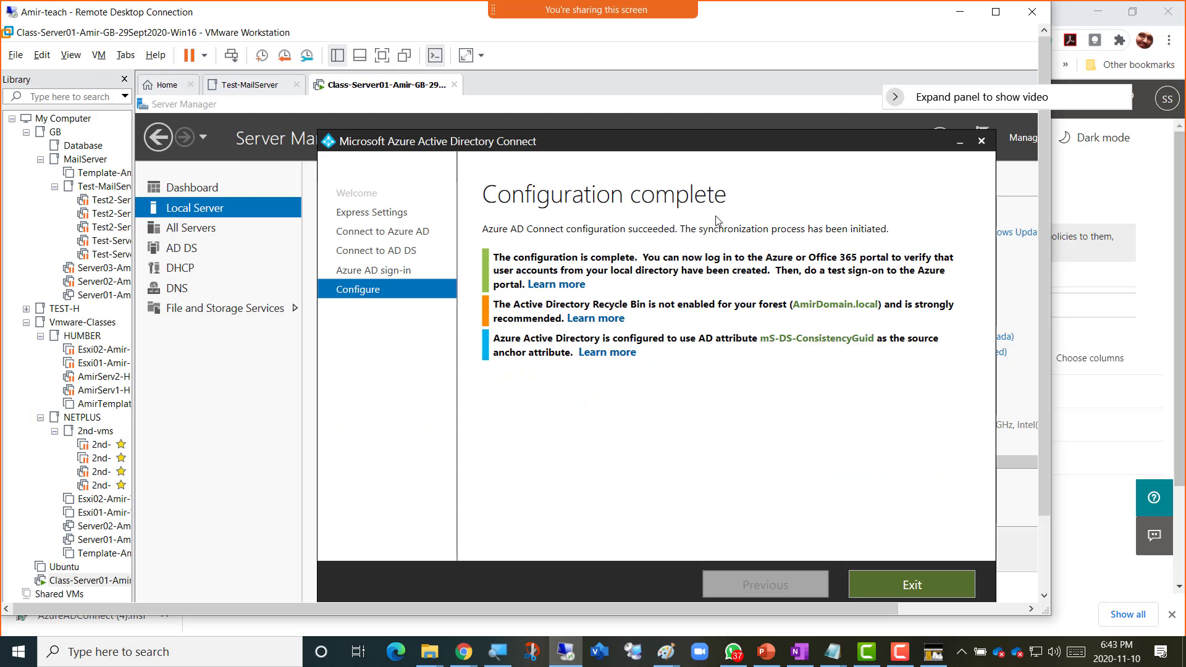
- Switch to Chrome, refresh the Active users list in the Microsoft 365 admin center and look through the synchronized accounts
left_click(464, 651)
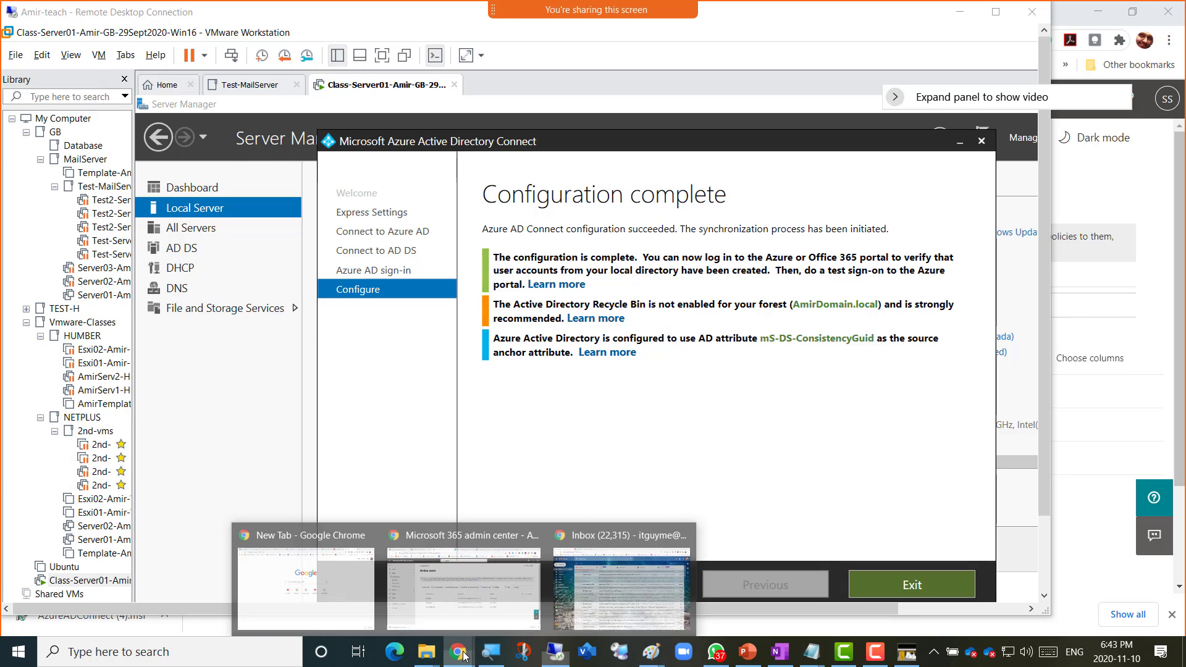
left_click(434, 599)
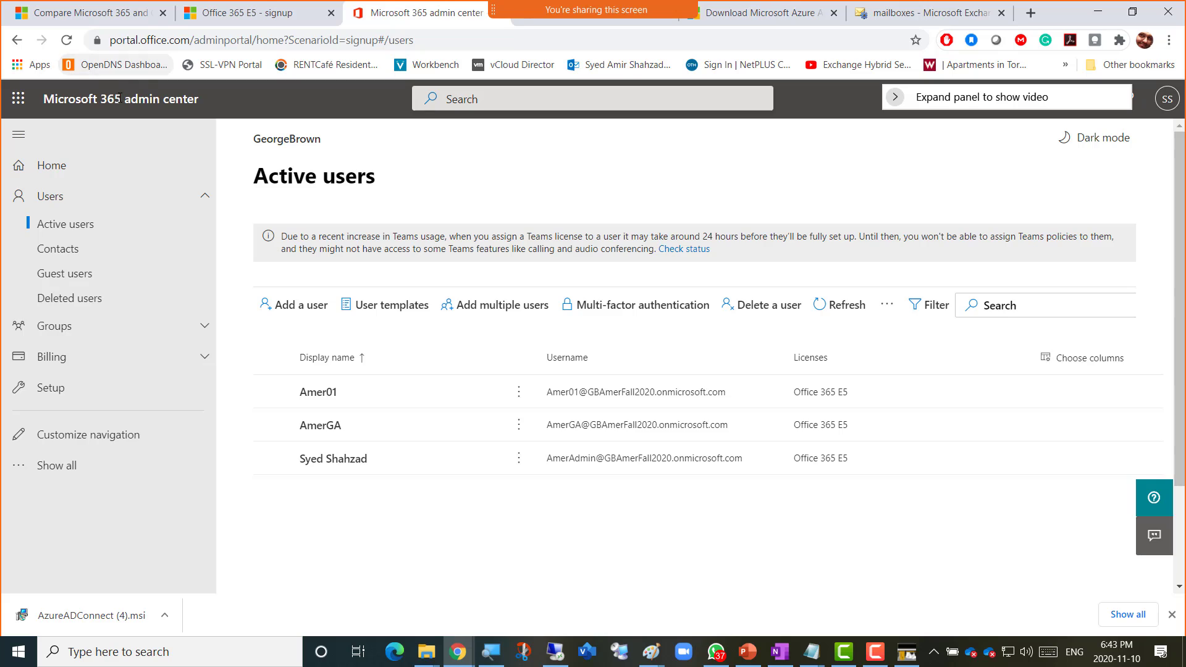
left_click(837, 309)
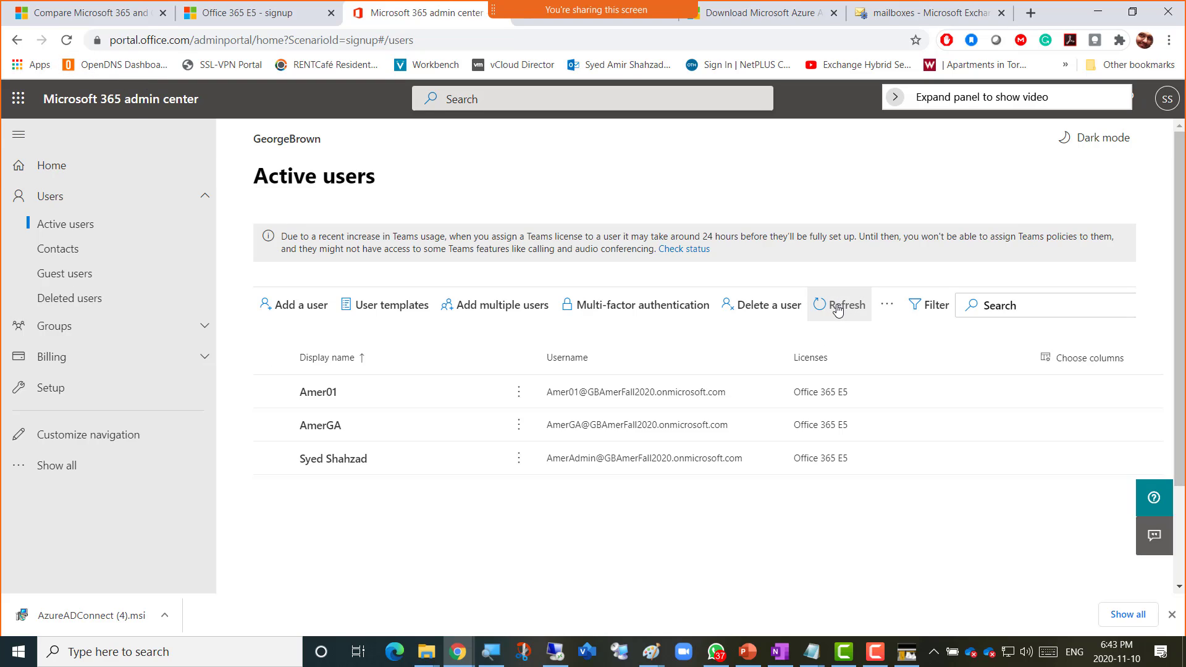
left_click(838, 309)
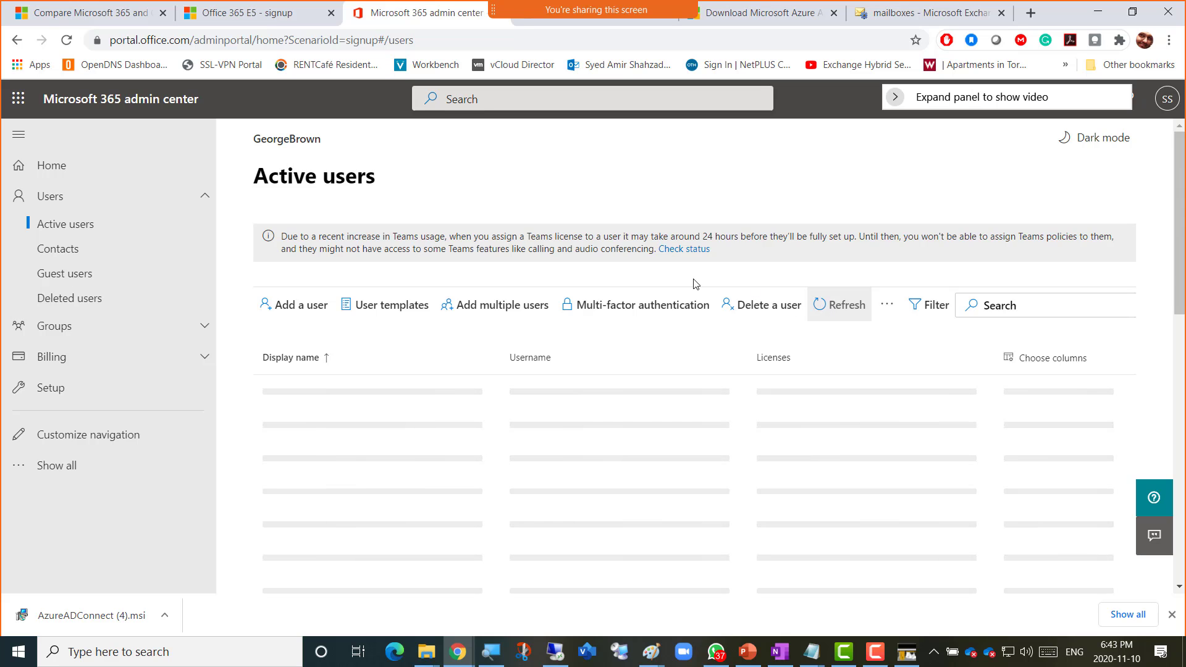
scroll(760, 334, "down", 1)
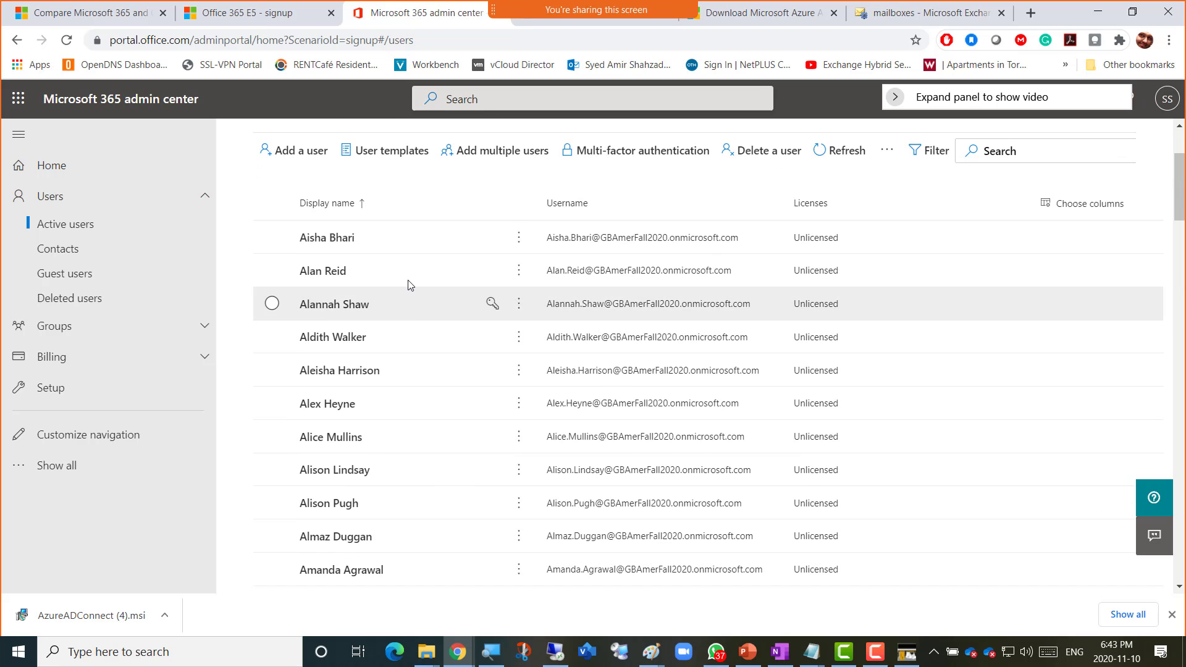
scroll(408, 285, "down", 6)
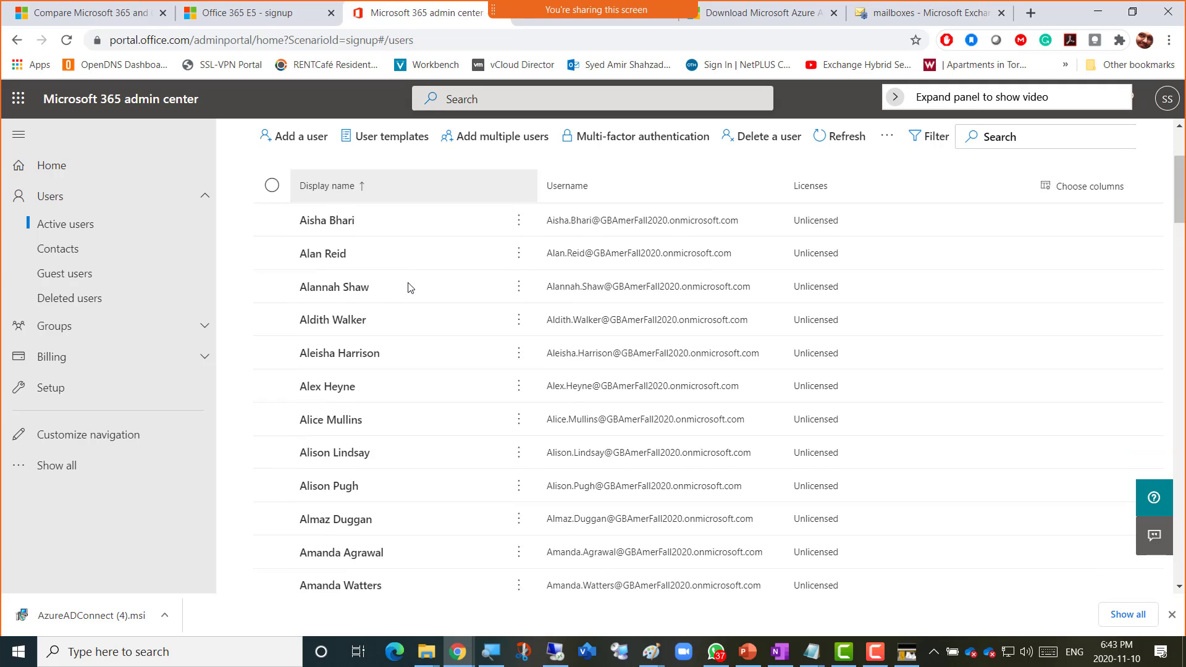
scroll(407, 287, "down", 12)
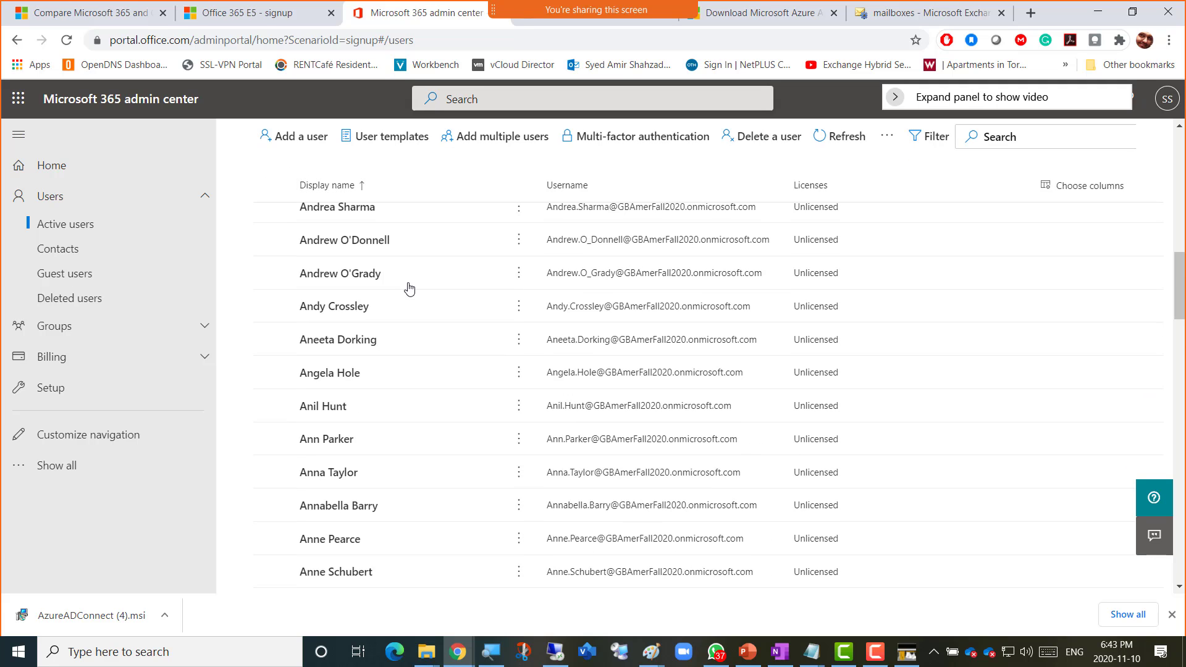
scroll(408, 287, "down", 12)
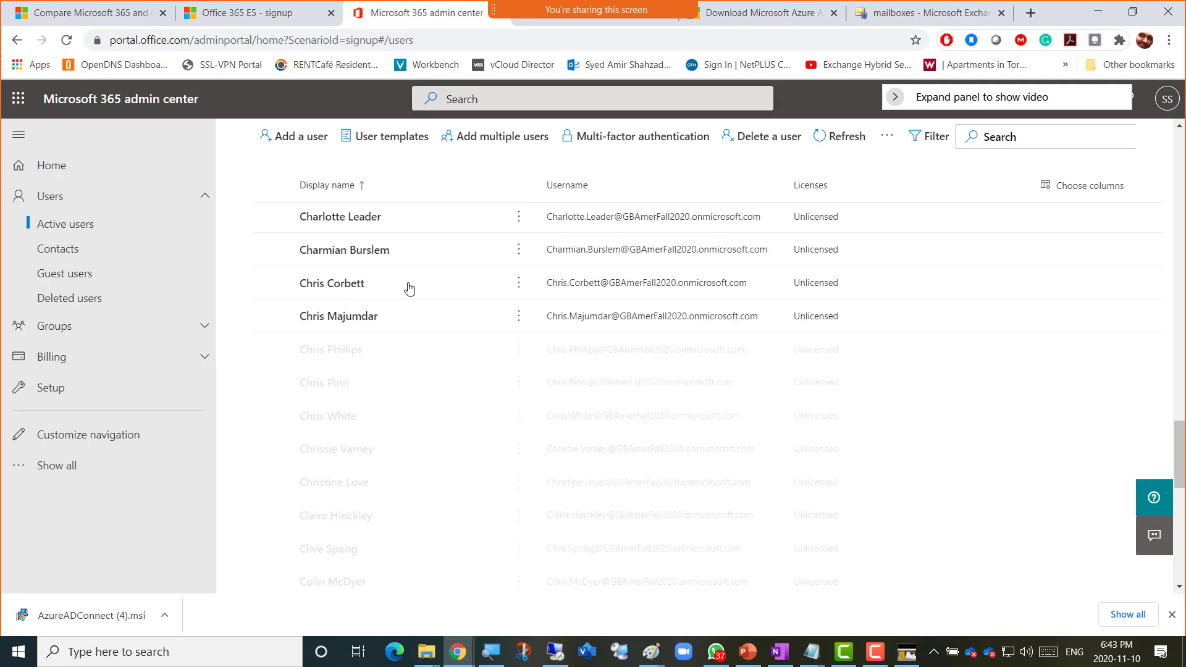
scroll(409, 288, "down", 4)
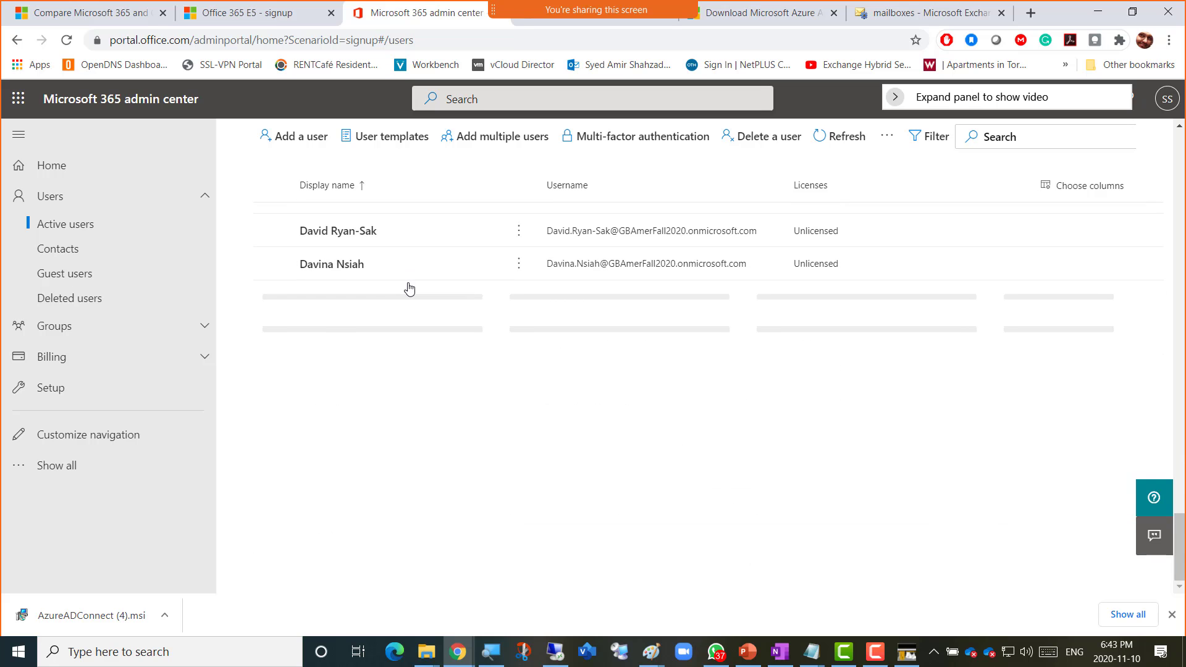
scroll(411, 294, "up", 15)
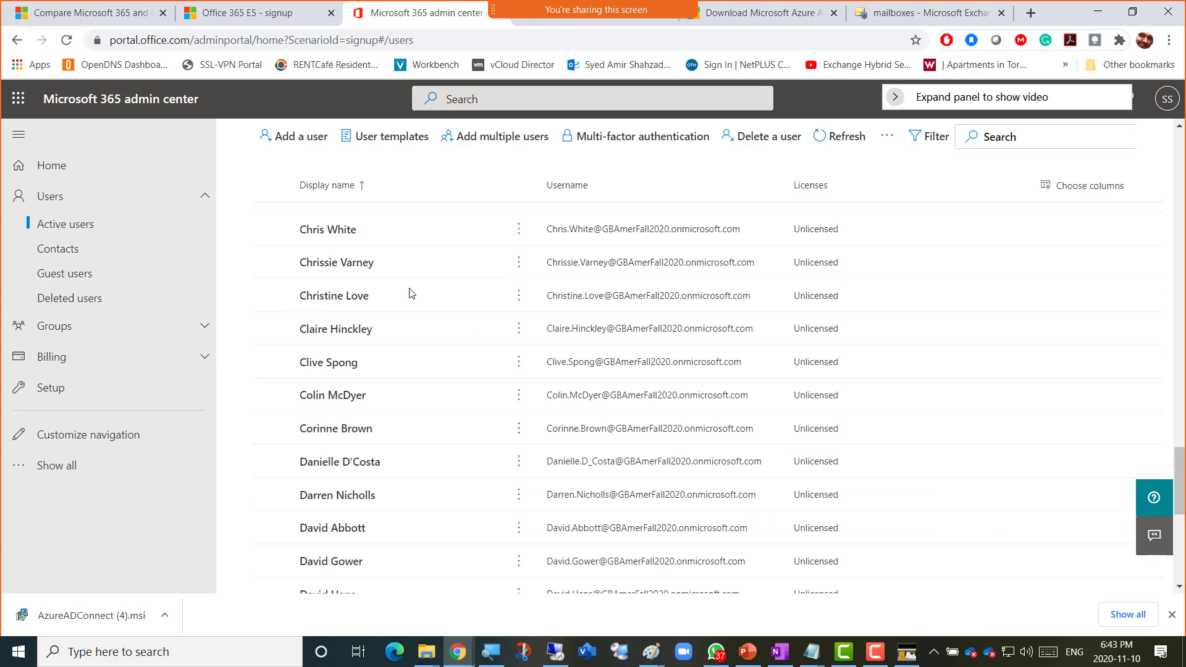
scroll(411, 293, "up", 15)
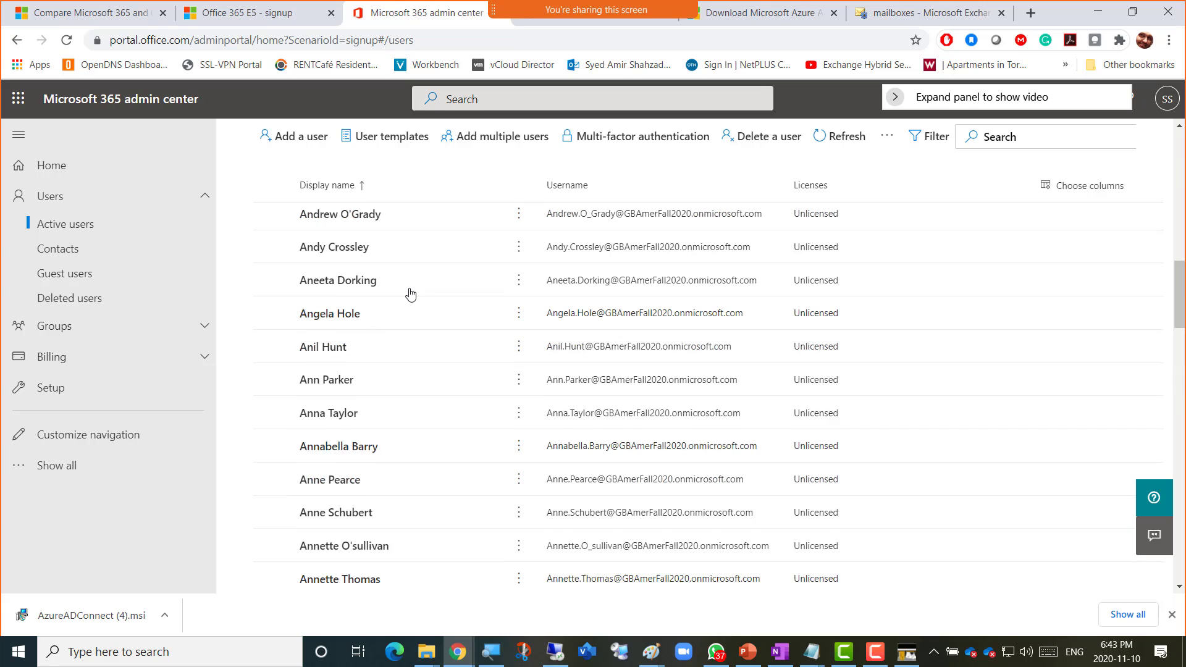
scroll(411, 294, "up", 5)
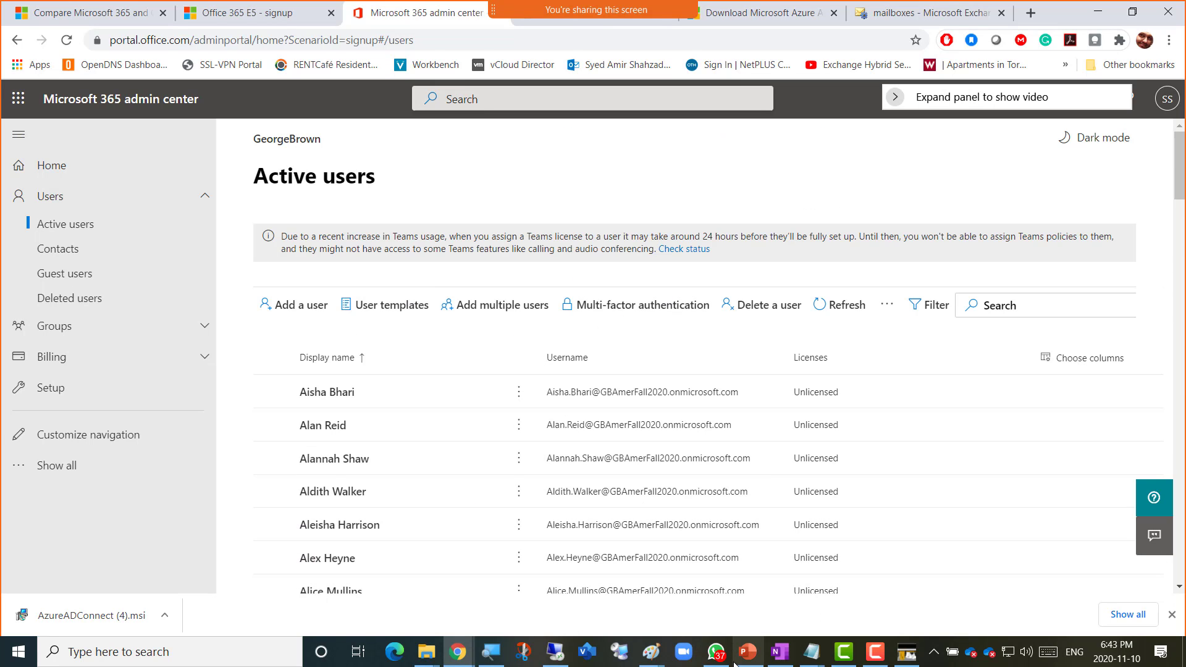
- Review the user synchronization diagram in Paint, and switch back to Chrome to look through the synchronized accounts in the Active users list
left_click(651, 662)
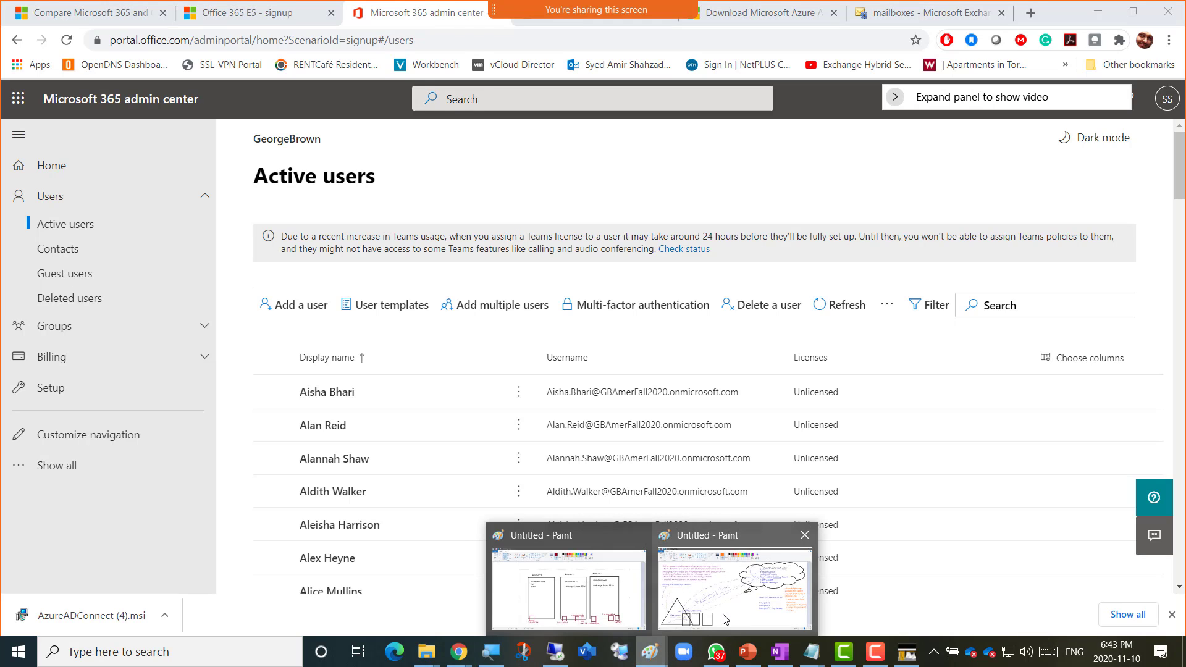
left_click(729, 611)
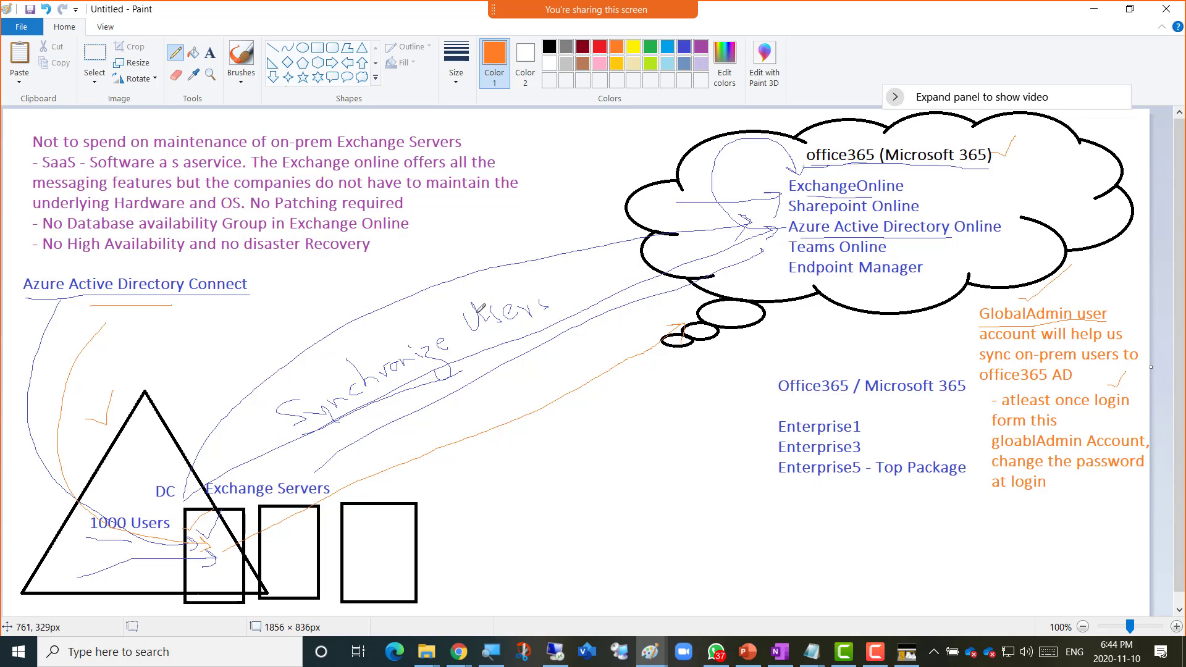
key("alt+Tab")
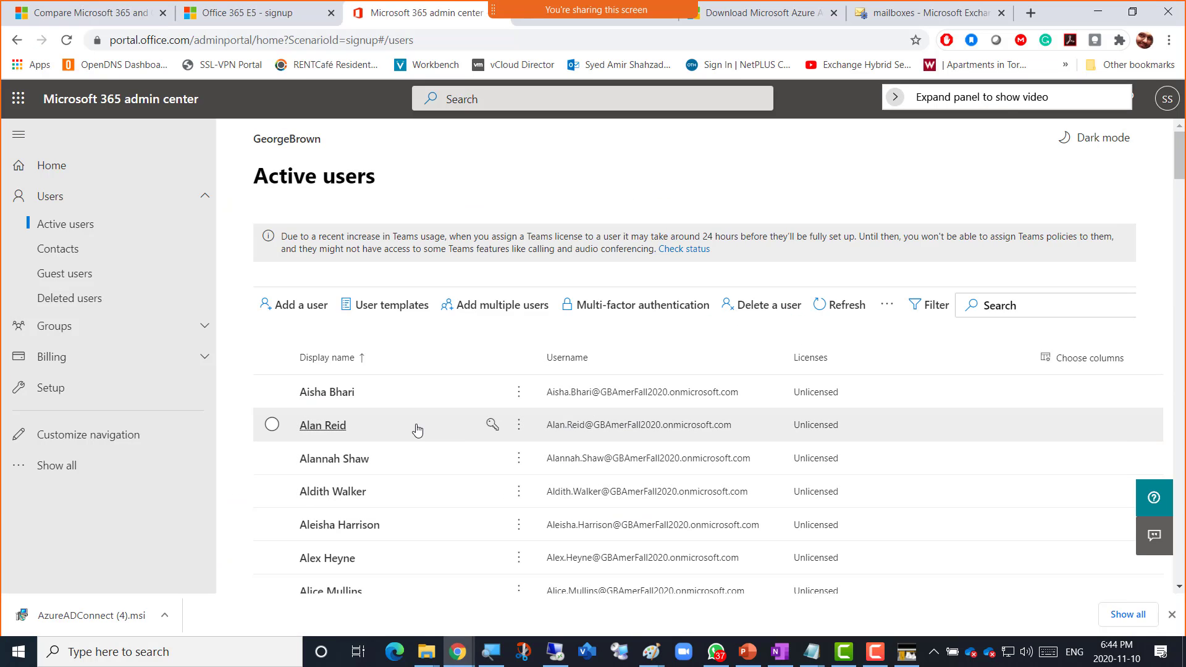
scroll(418, 438, "down", 1)
scroll(417, 429, "up", 1)
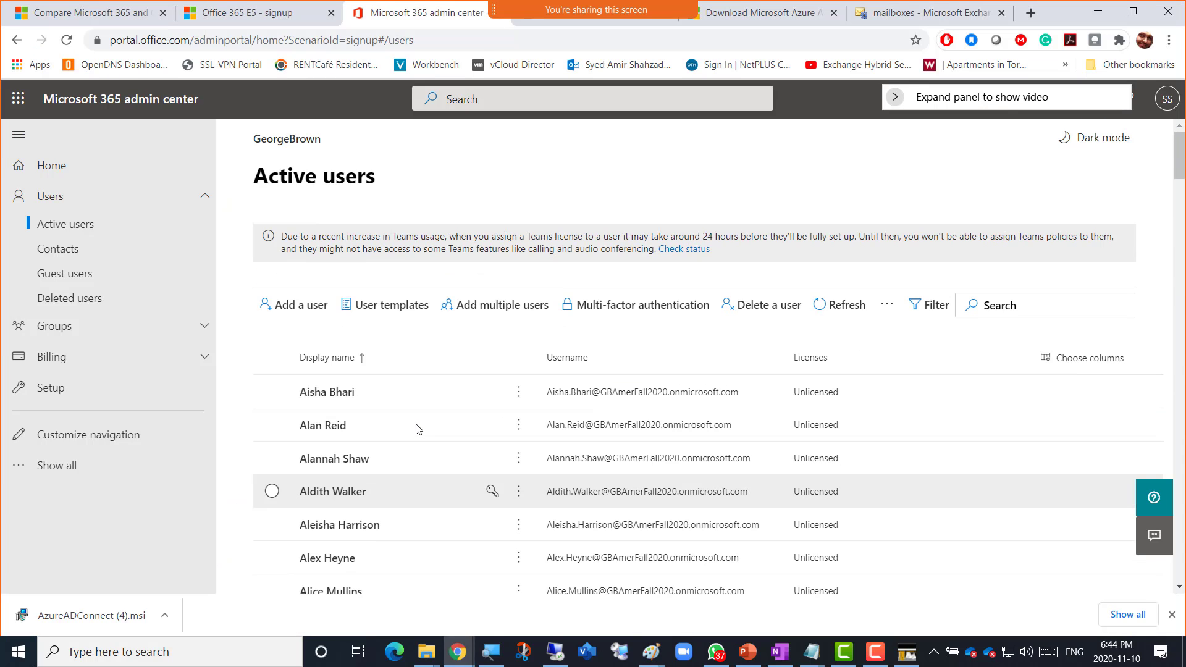
scroll(416, 430, "down", 1)
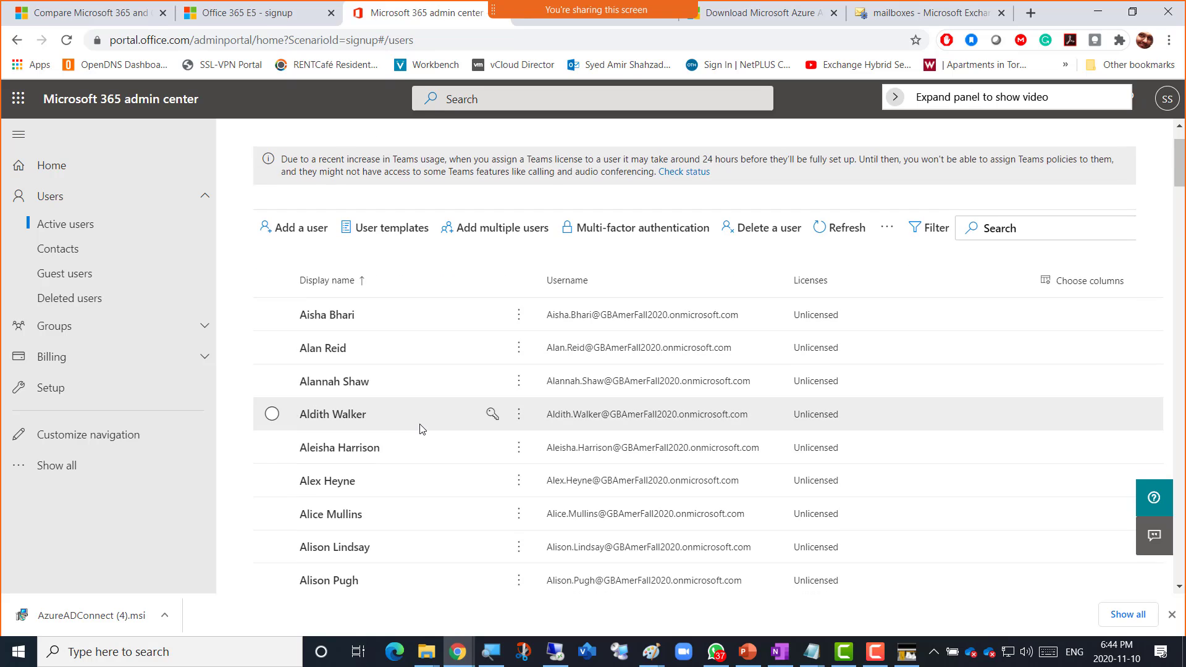
scroll(418, 427, "up", 1)
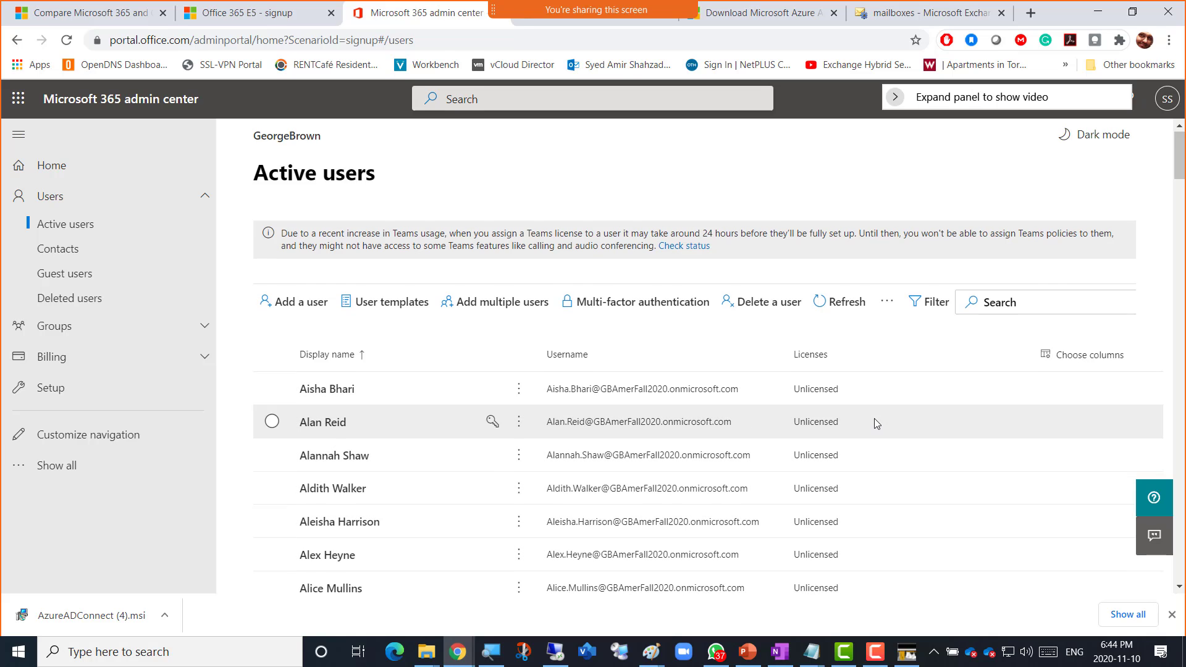
scroll(873, 418, "down", 1)
scroll(683, 415, "up", 1)
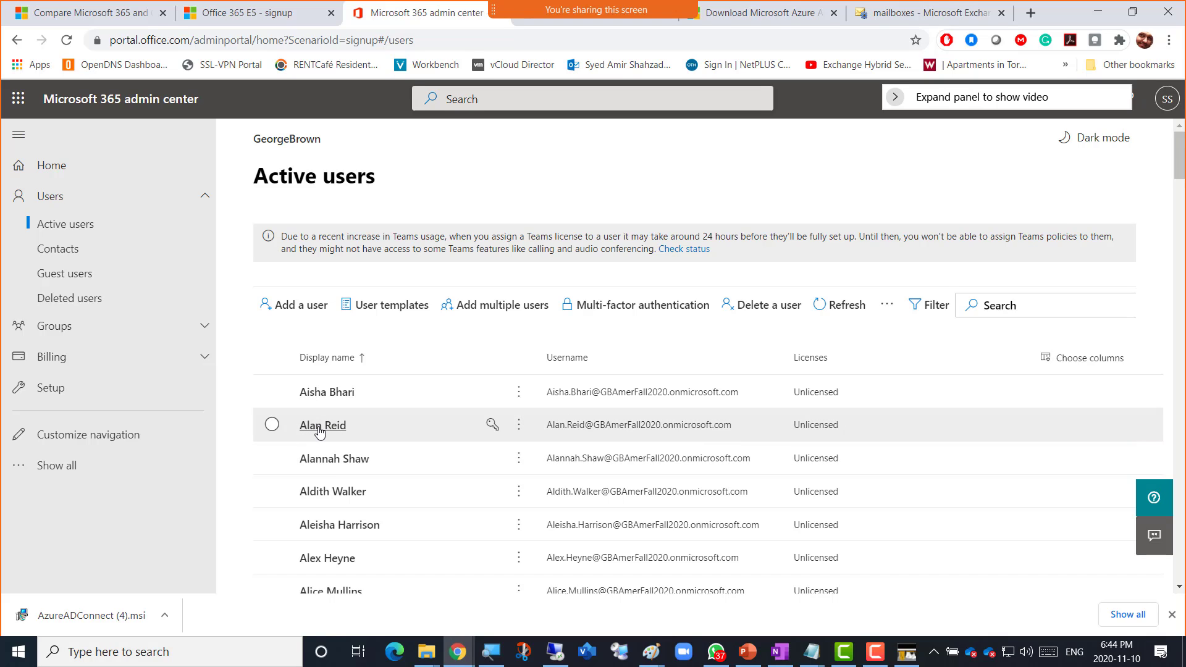
- Switch to the remote desktop session, maximize it and exit the completed Azure AD Connect wizard
left_click(555, 652)
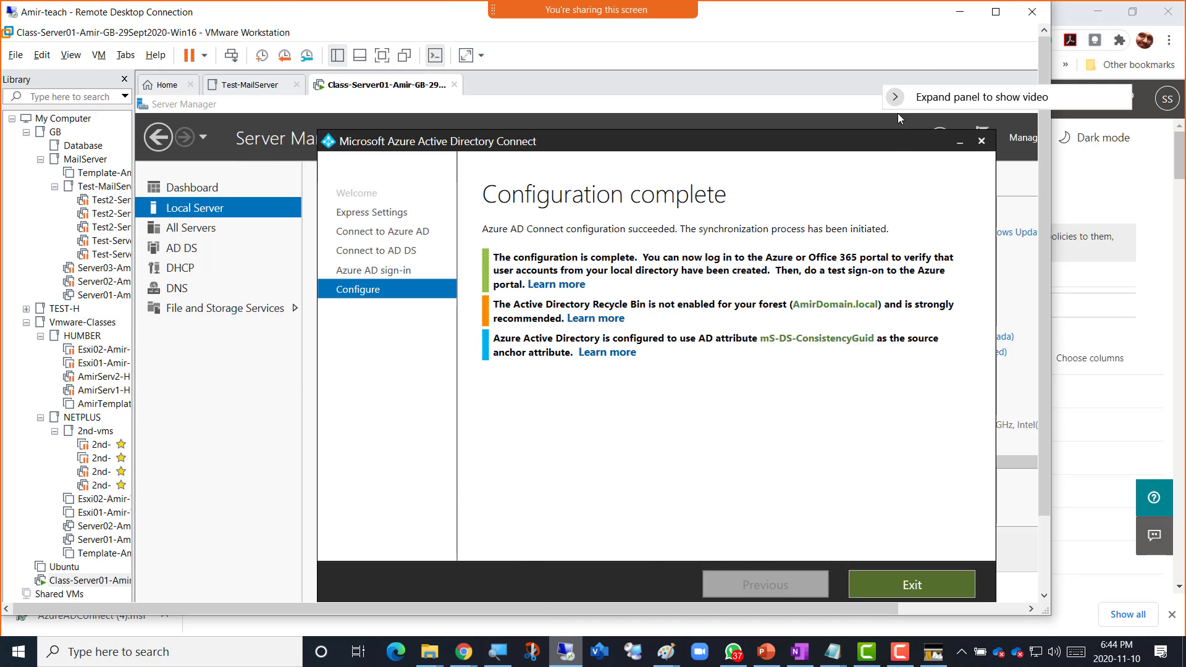
left_click(994, 11)
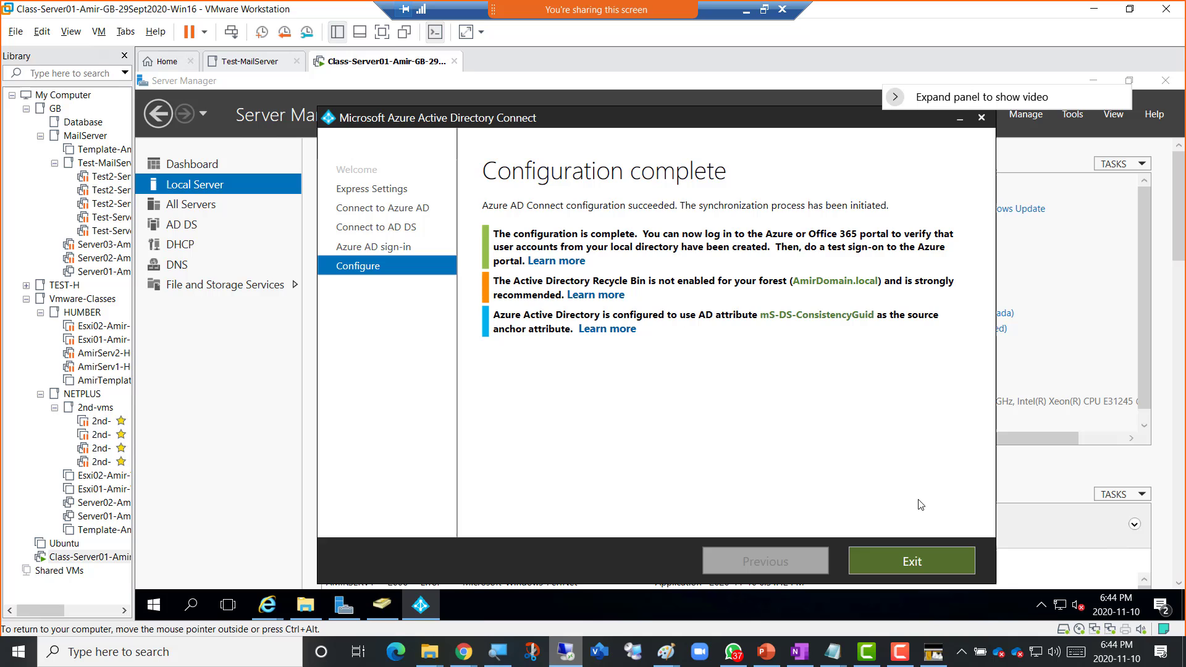
left_click(909, 568)
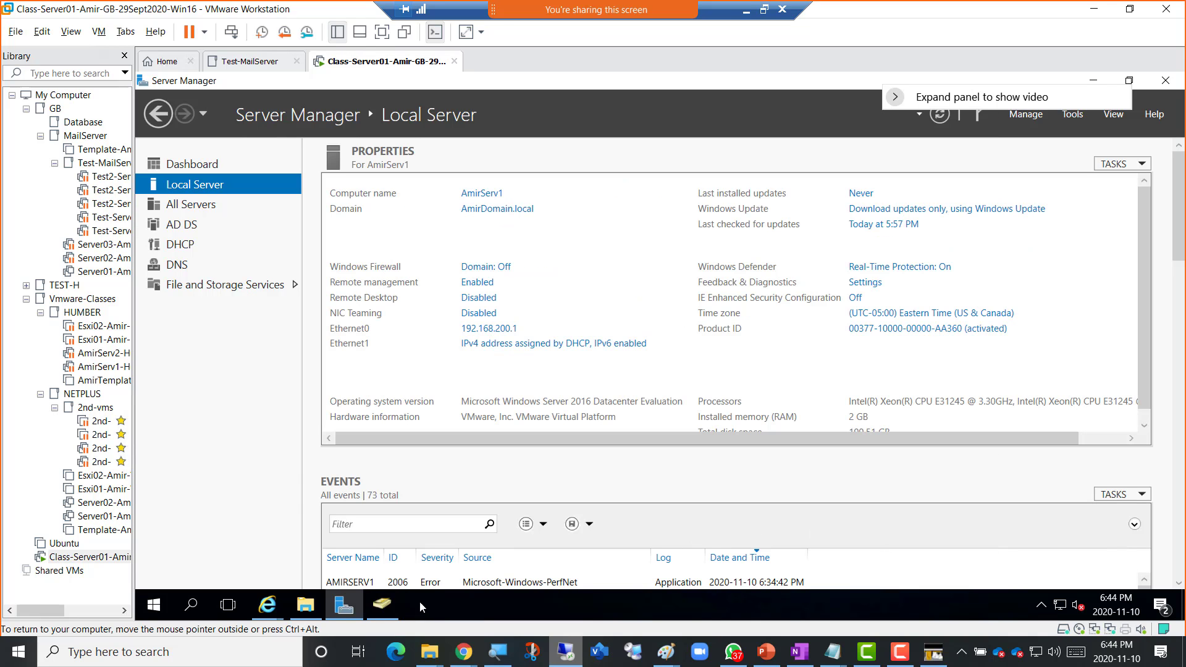
- Examine the second account of the ExchangeUsers unit in Active Directory Users and Computers, and minimize the remote session
left_click(382, 605)
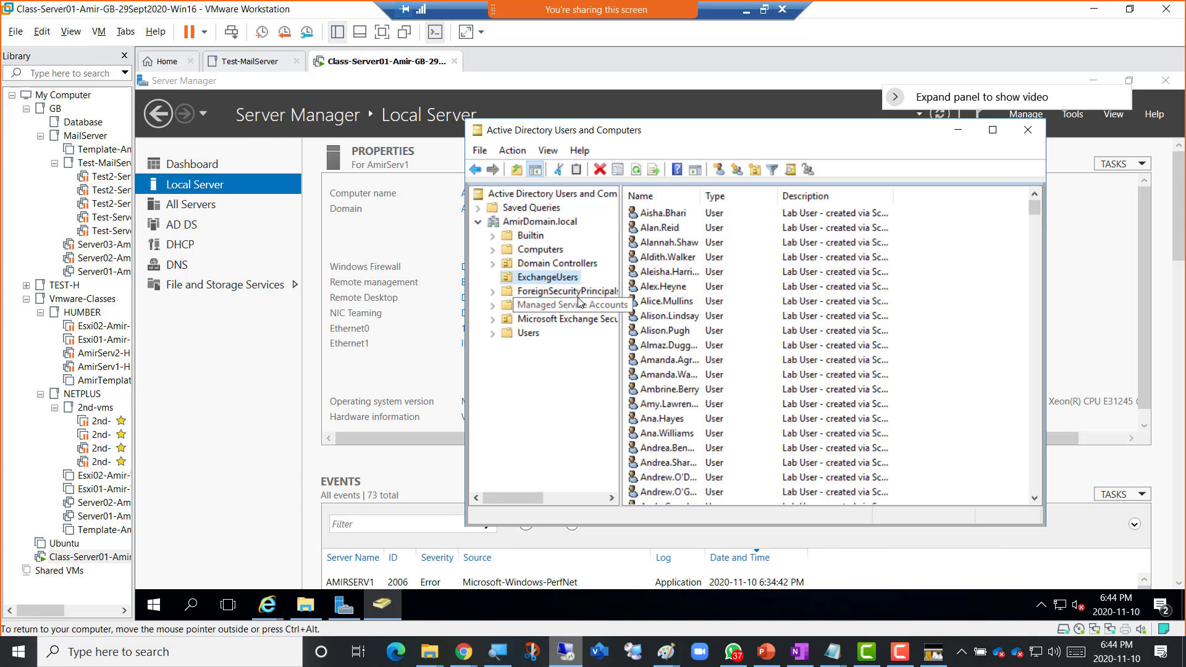
left_click(701, 233)
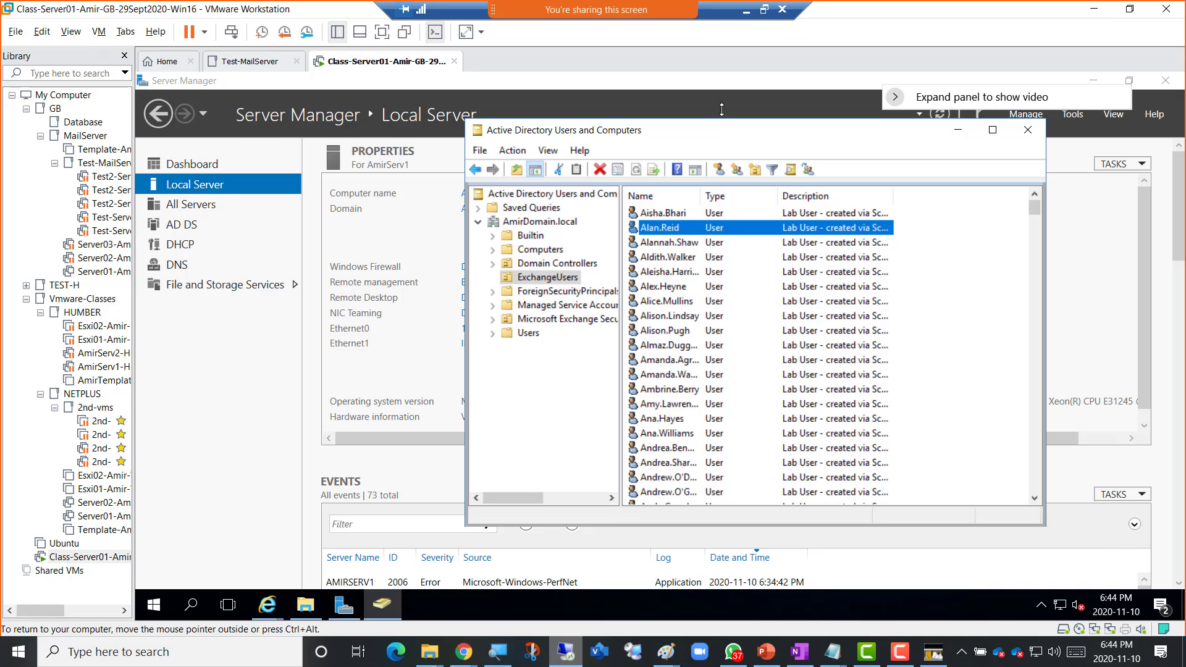
left_click(746, 11)
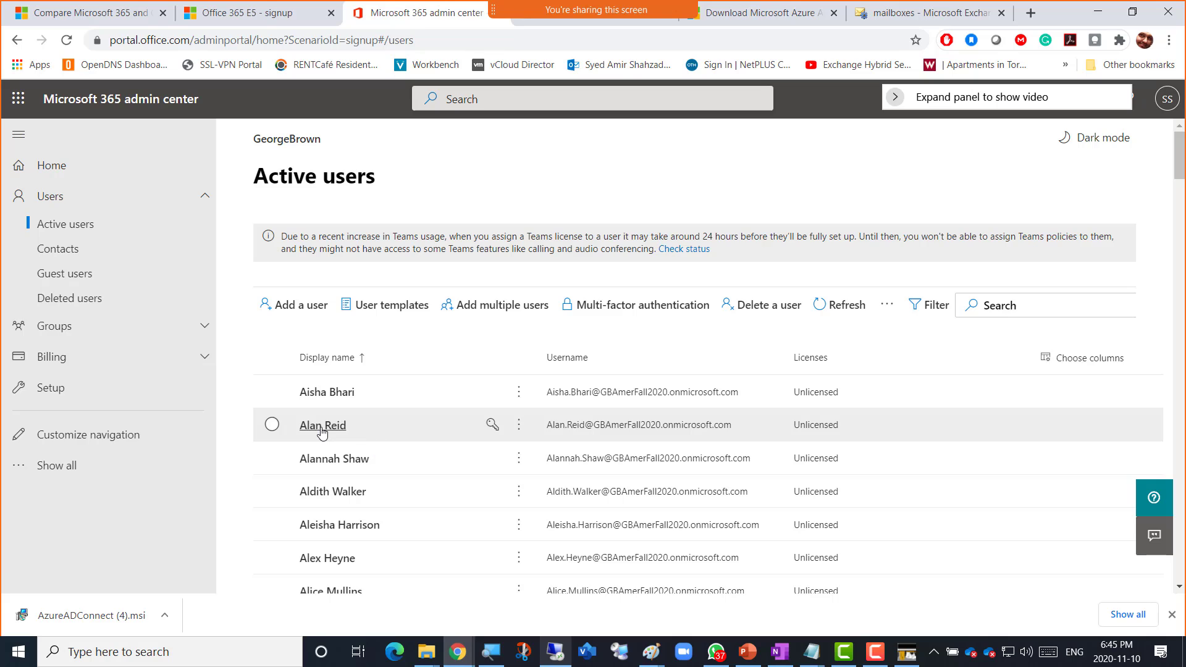
- Assign the Office 365 E5 license to the second user in the Active users list, save the changes and close the user's details
left_click(321, 427)
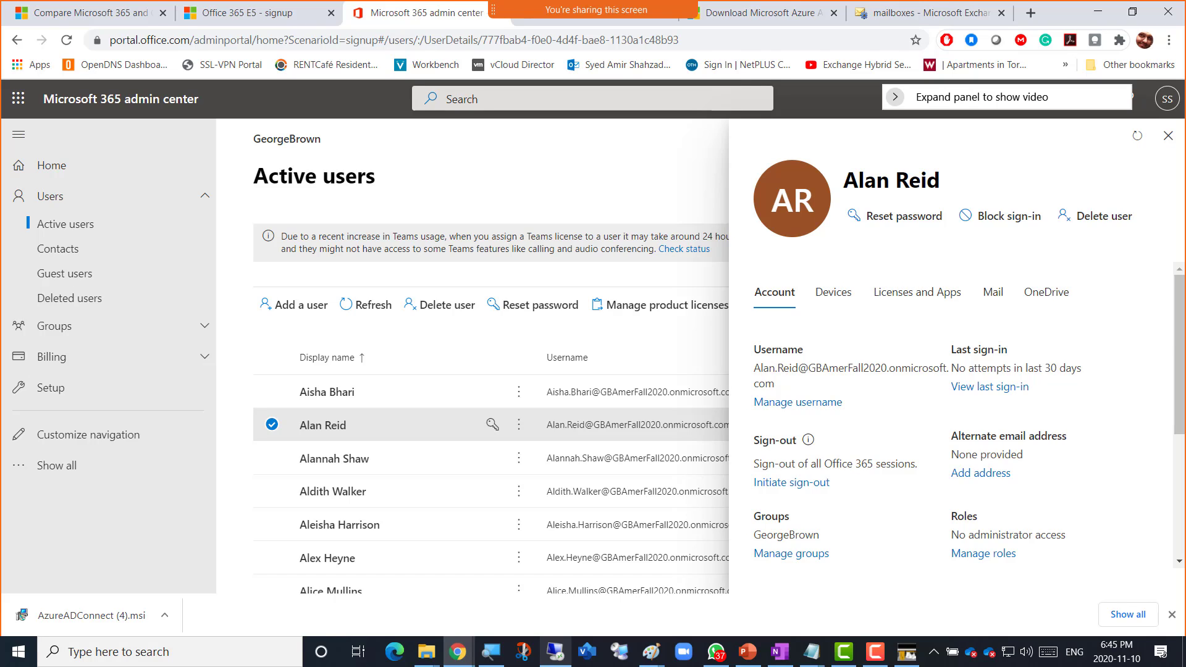
left_click(555, 652)
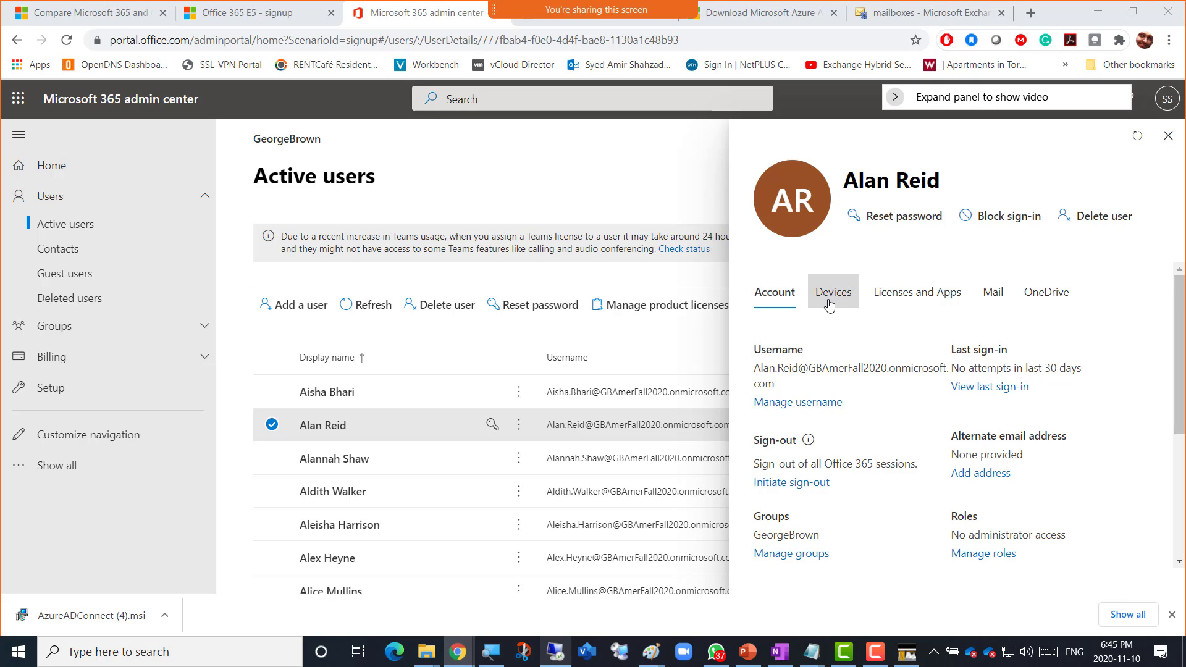
left_click(919, 307)
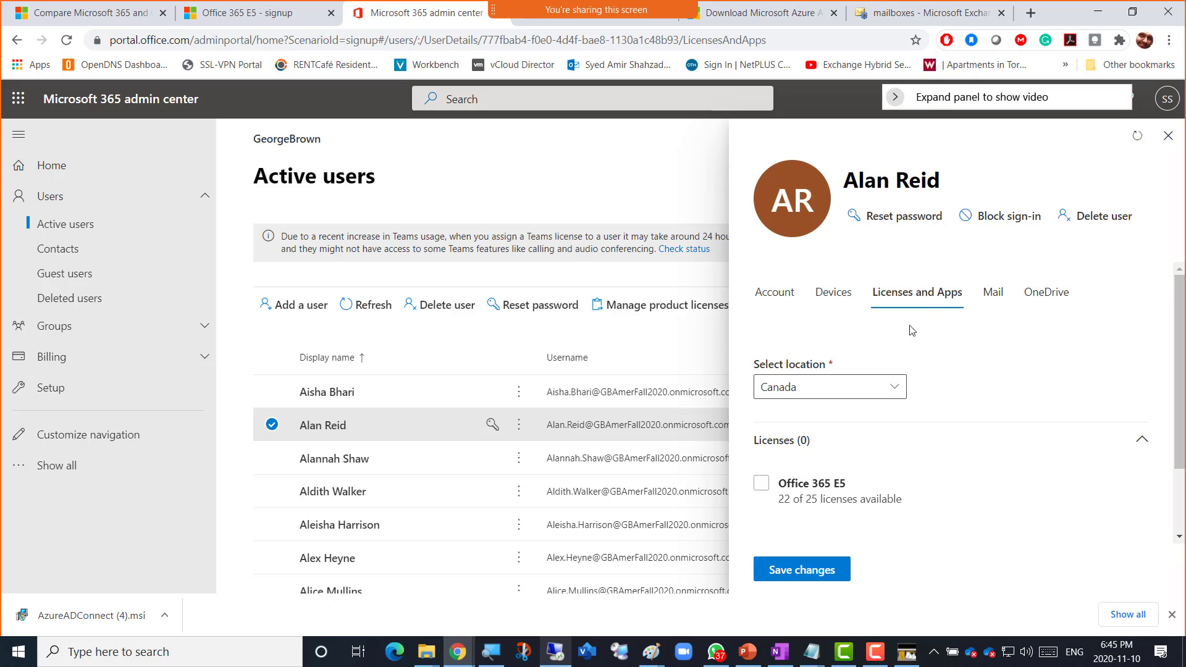
left_click(763, 486)
left_click(765, 490)
left_click(810, 575)
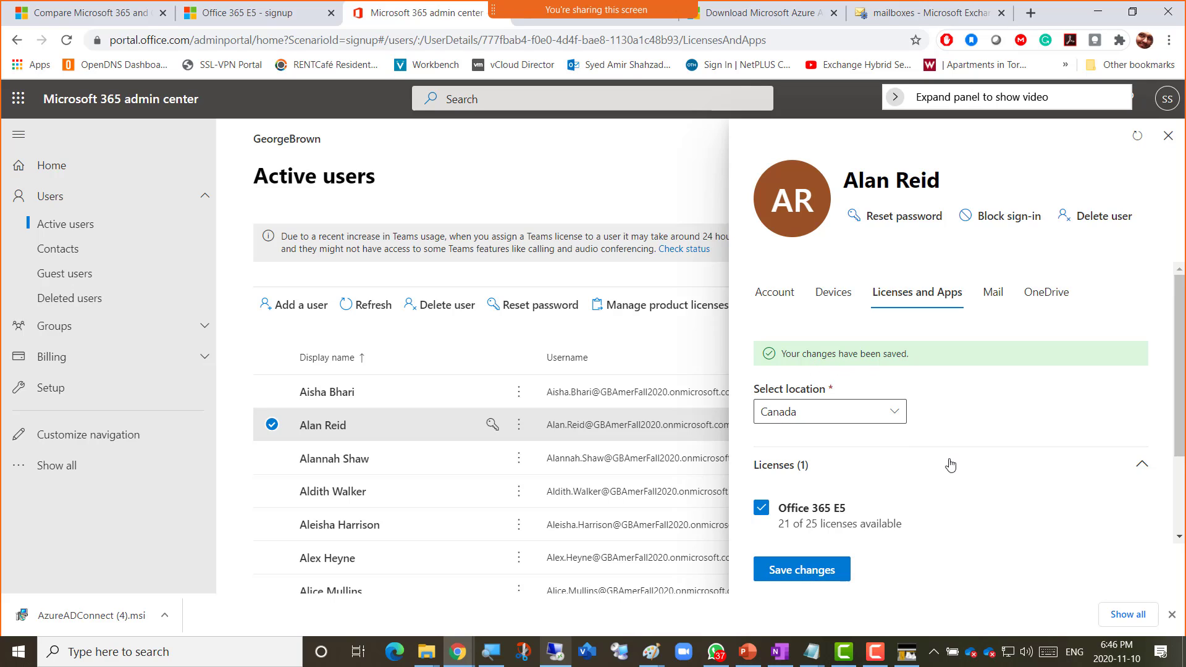
scroll(971, 476, "down", 2)
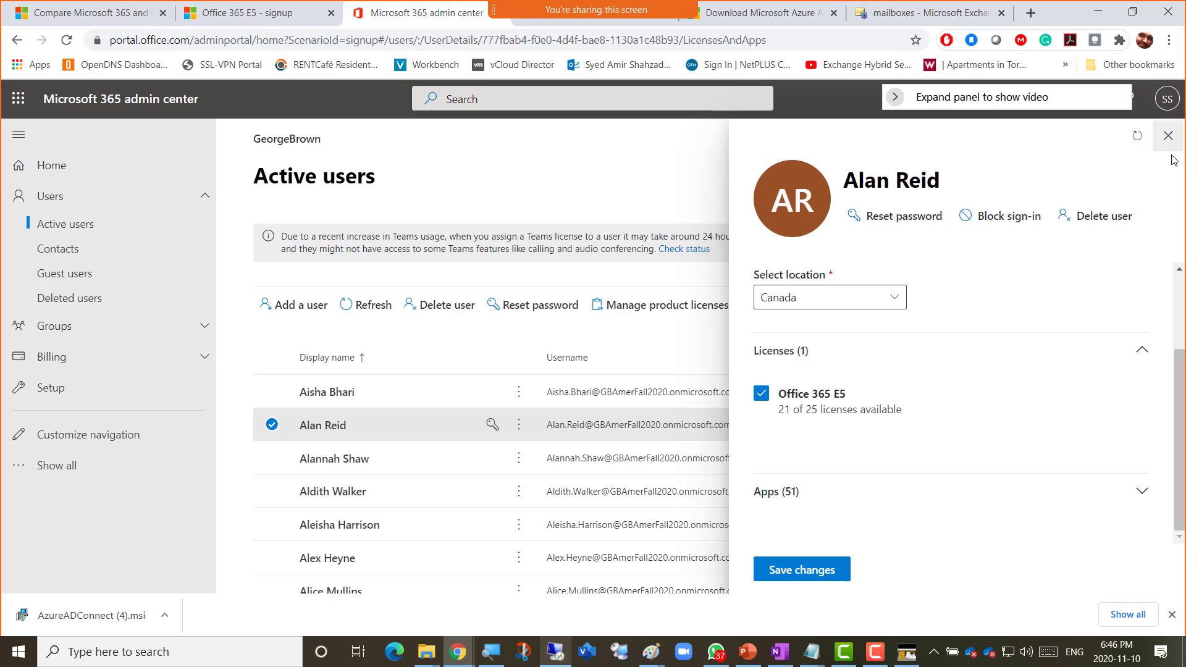
left_click(1168, 135)
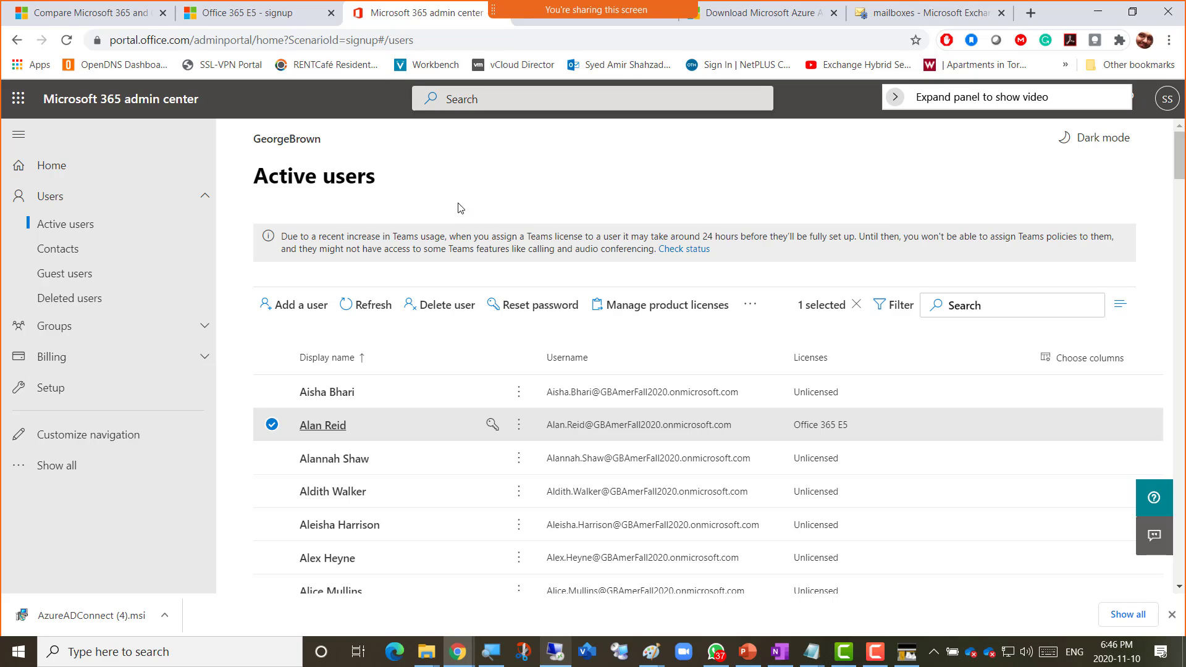
- Switch to the mailboxes list in the Exchange admin center and refresh it repeatedly to check for the newly licensed user's mailbox
left_click(900, 21)
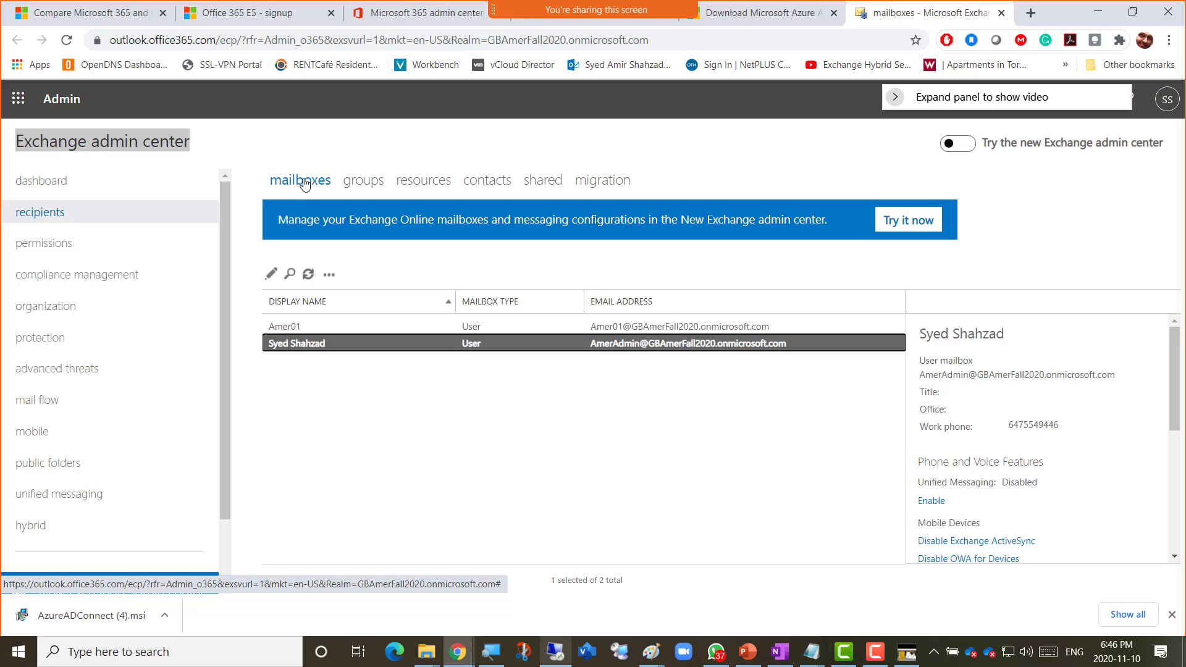
left_click(357, 410)
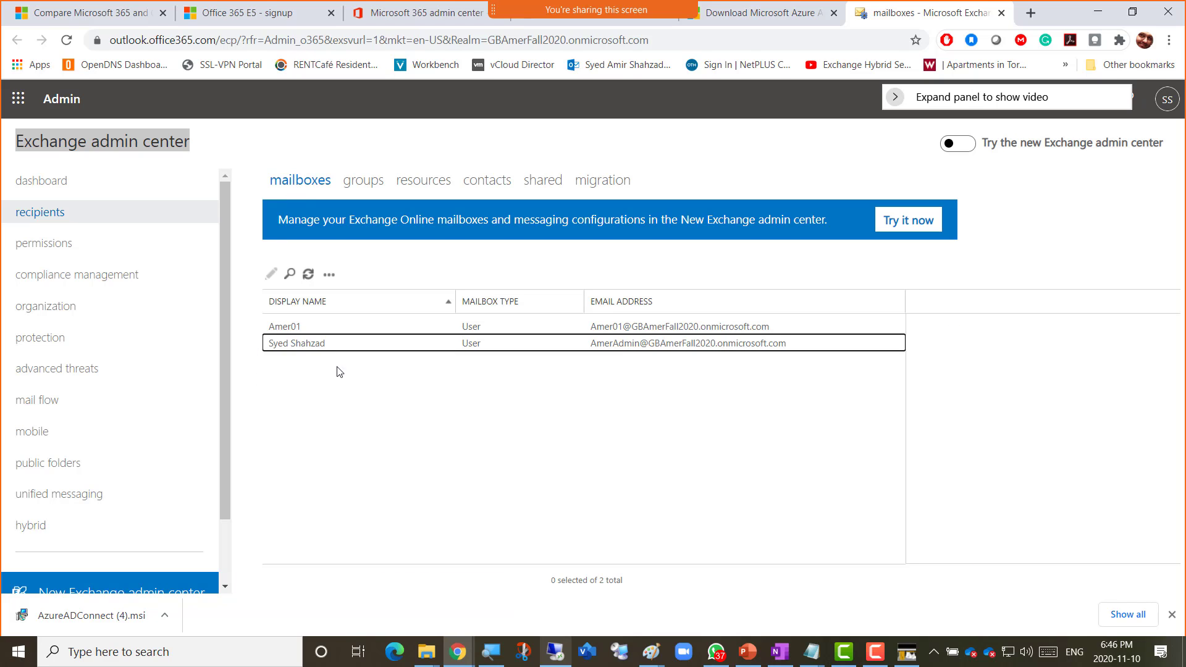
left_click(308, 273)
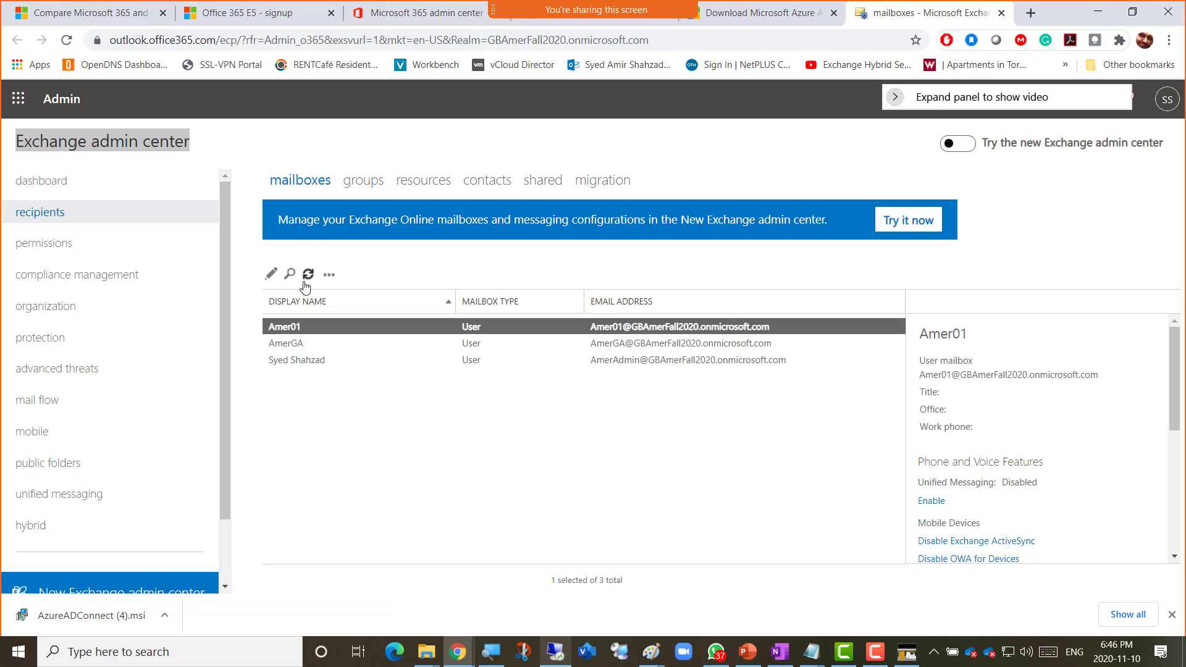
left_click(309, 278)
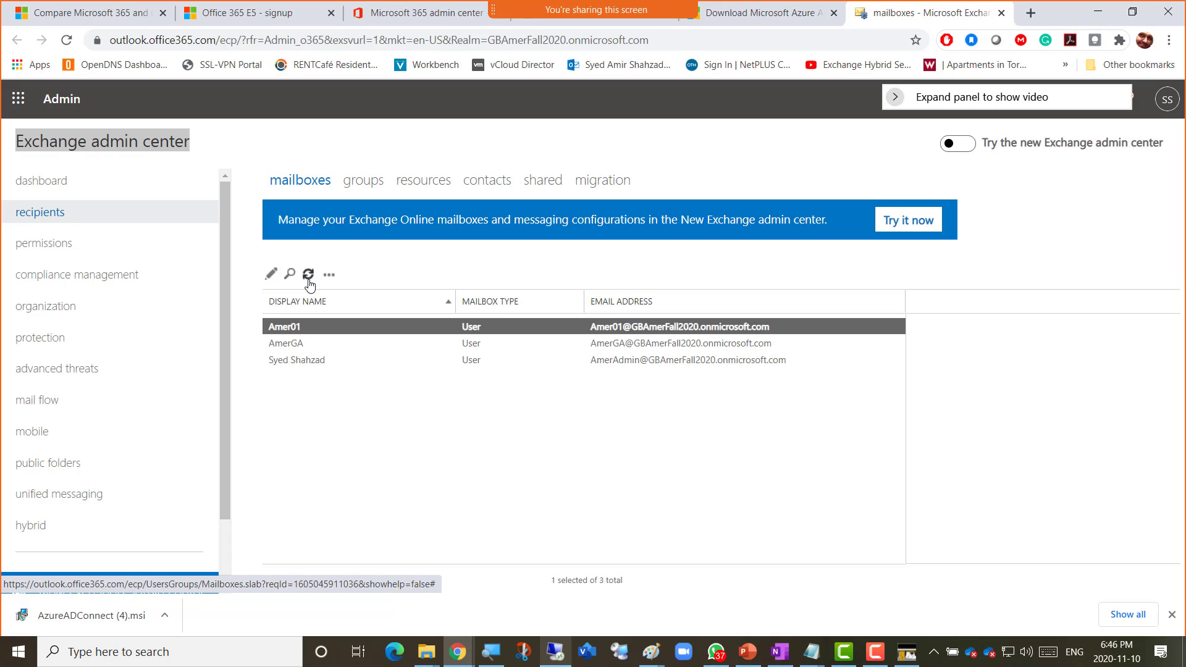
left_click(308, 276)
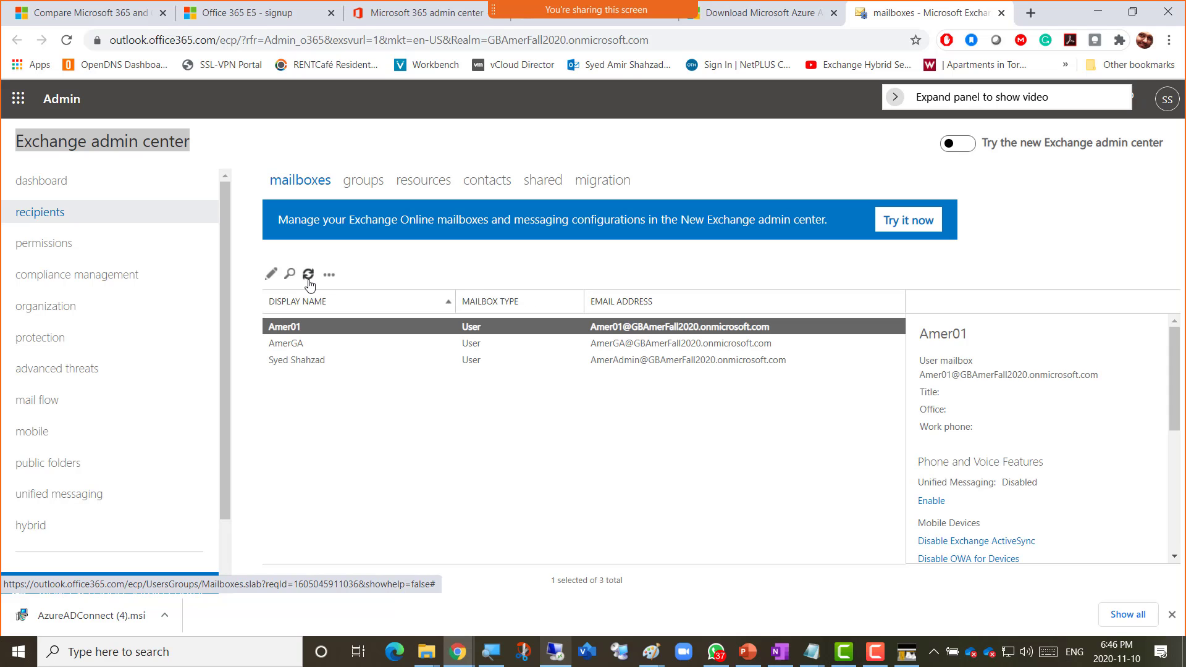
left_click(308, 276)
left_click(308, 276)
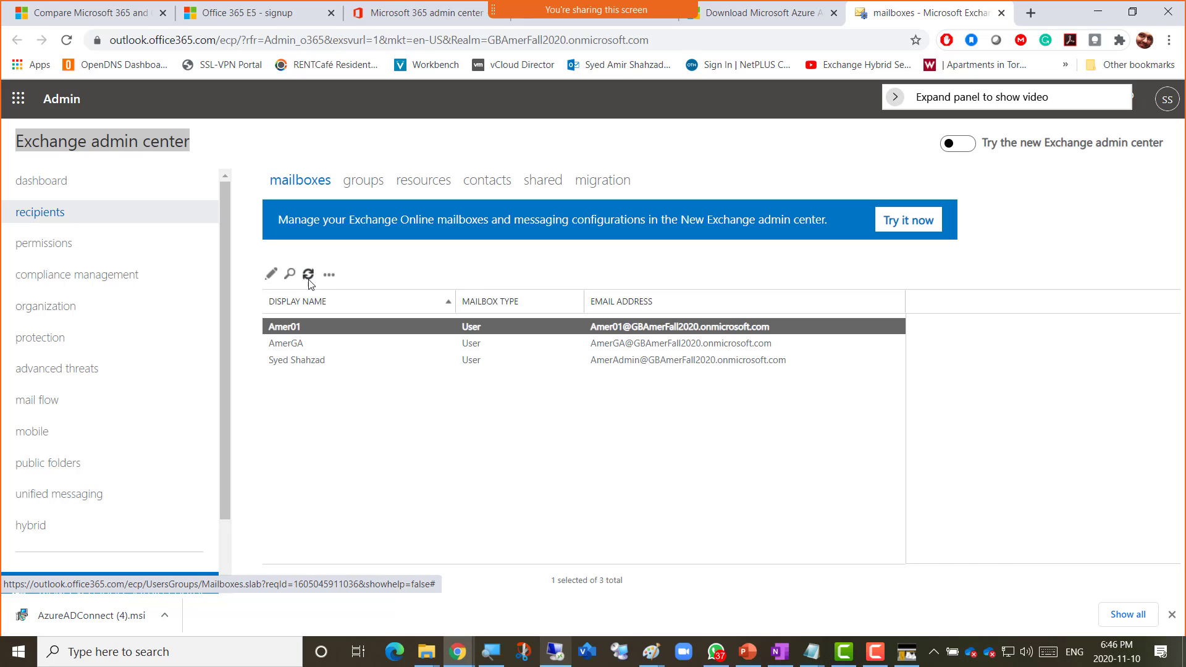
left_click(308, 276)
left_click(308, 276)
left_click(309, 276)
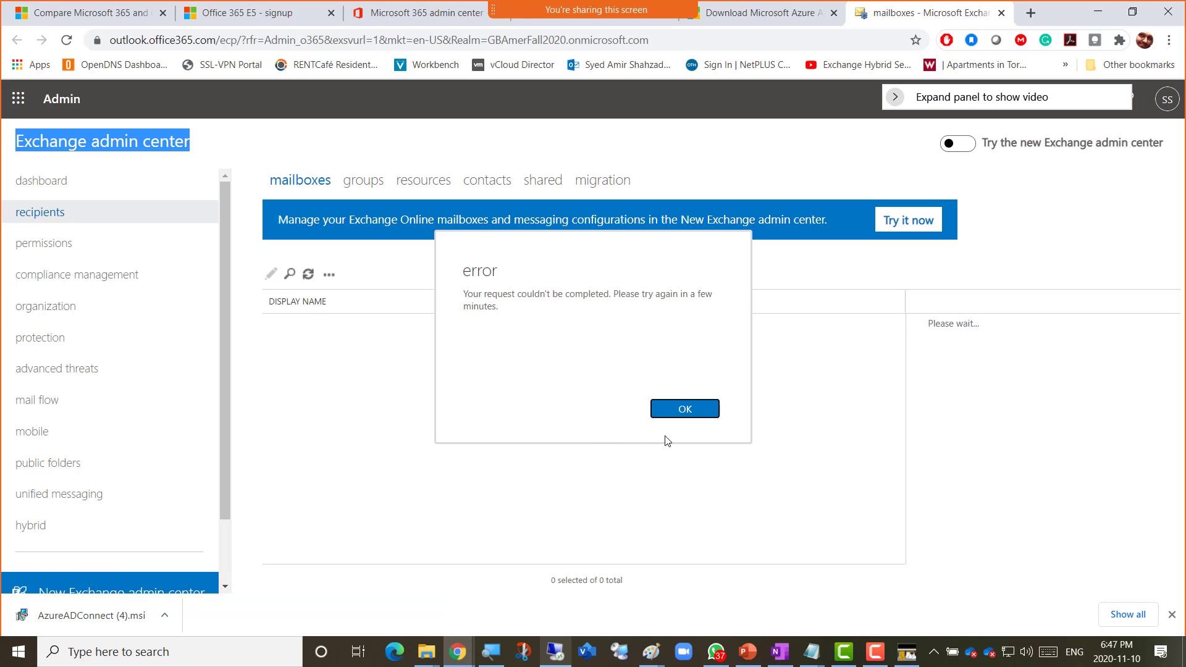
left_click(669, 415)
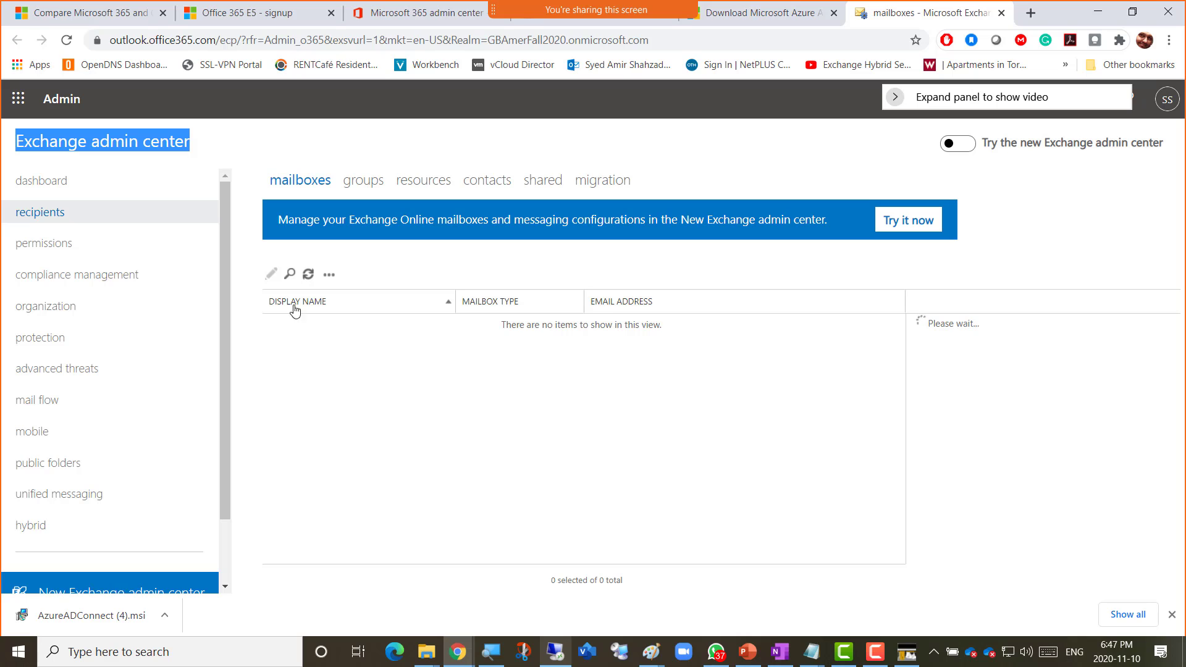
left_click(308, 273)
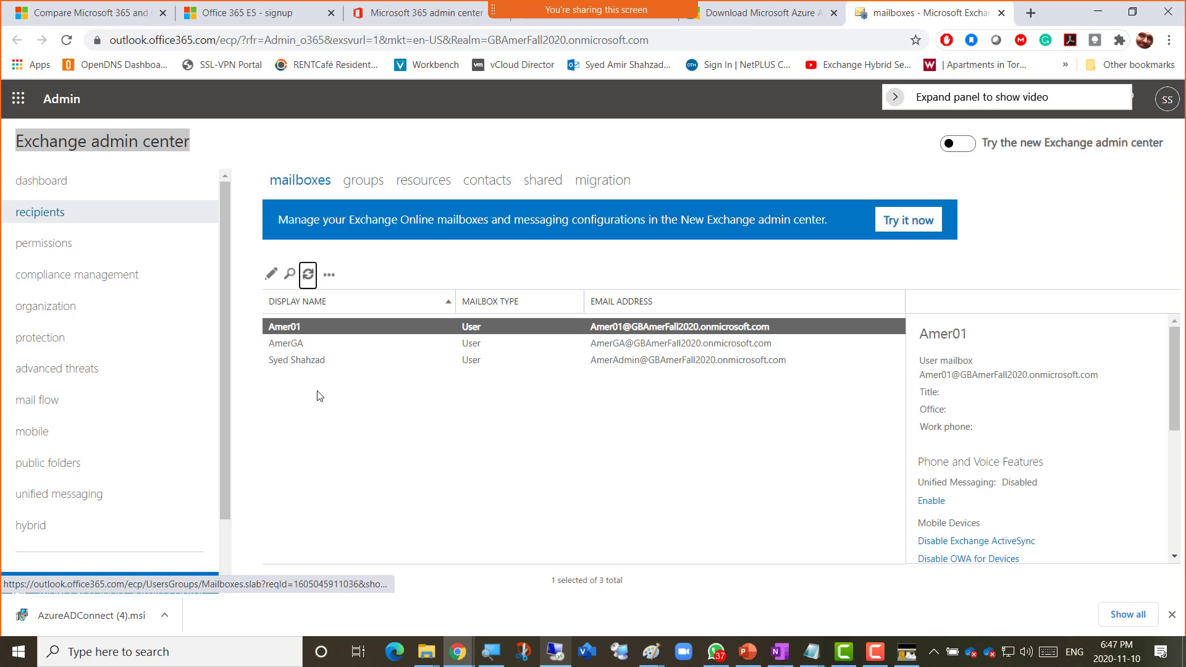
left_click(360, 415)
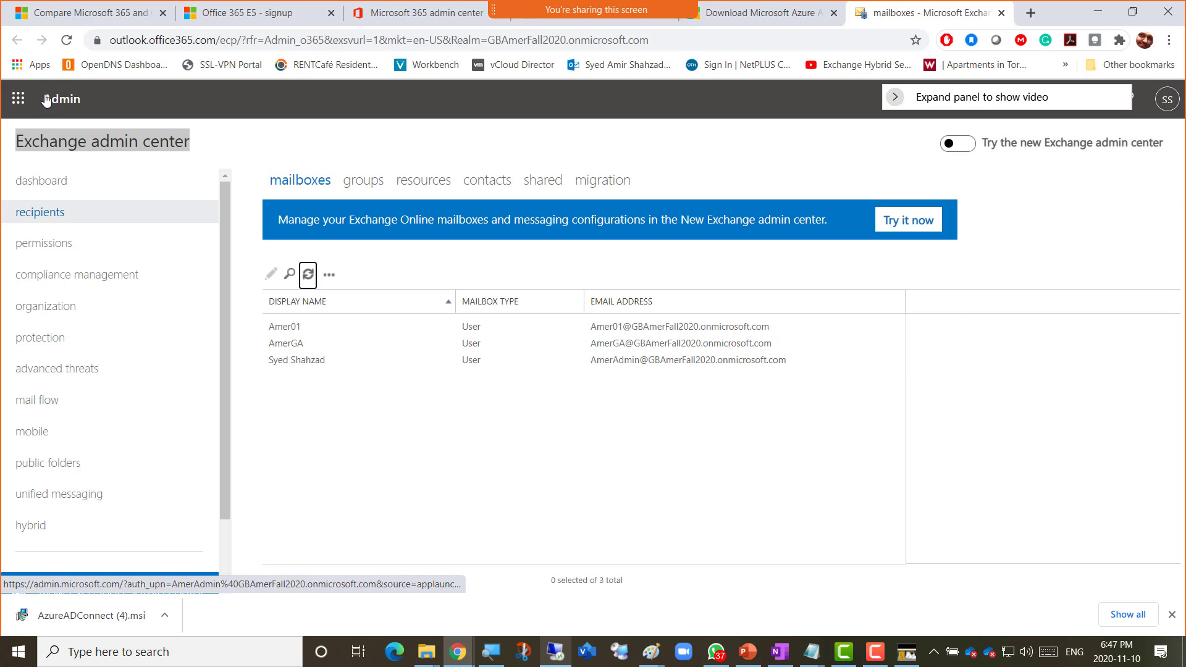
- Reload the Exchange admin center page and reopen the recipients mailboxes list to look for the new mailbox
left_click(67, 40)
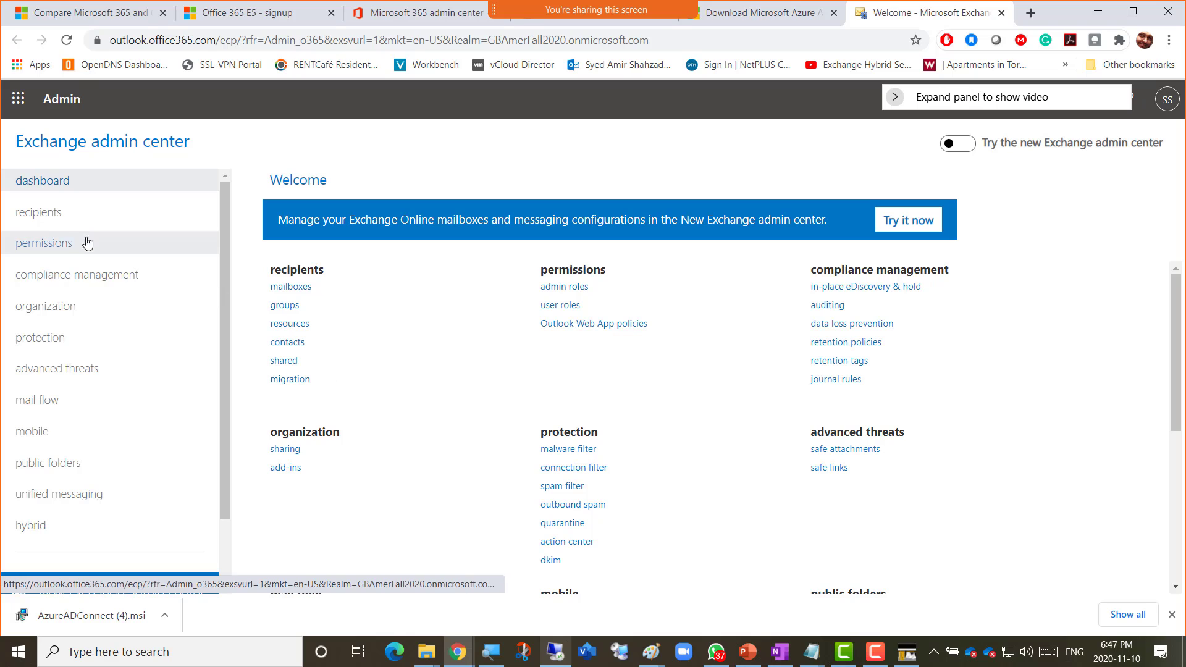
left_click(41, 212)
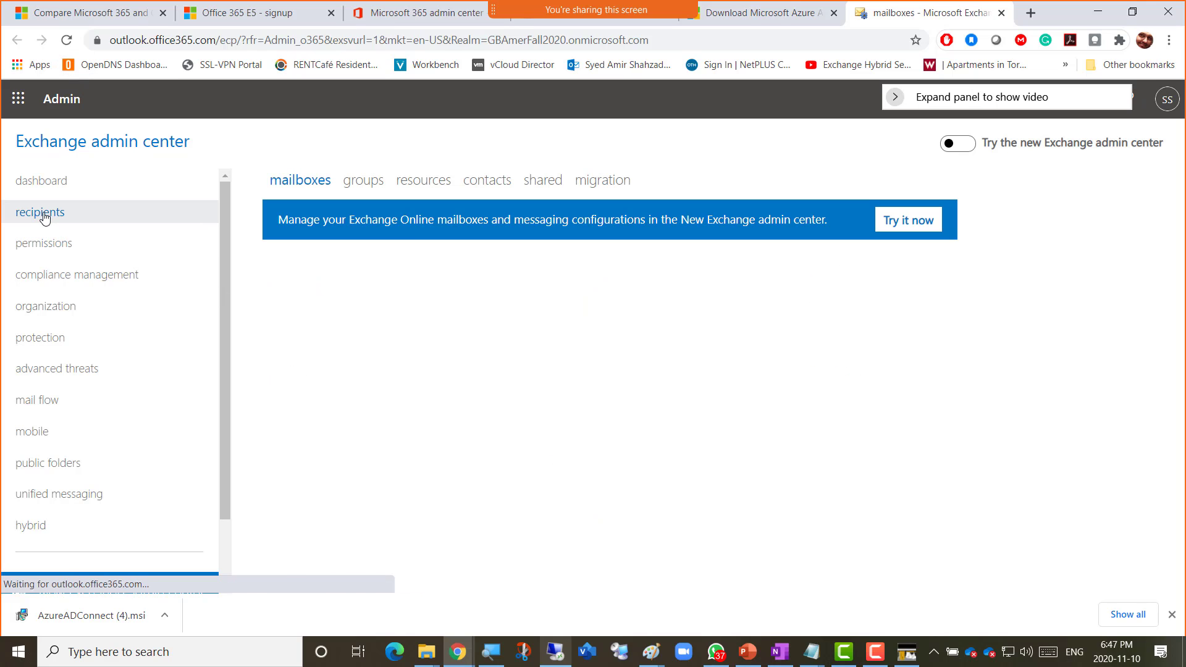
left_click(323, 407)
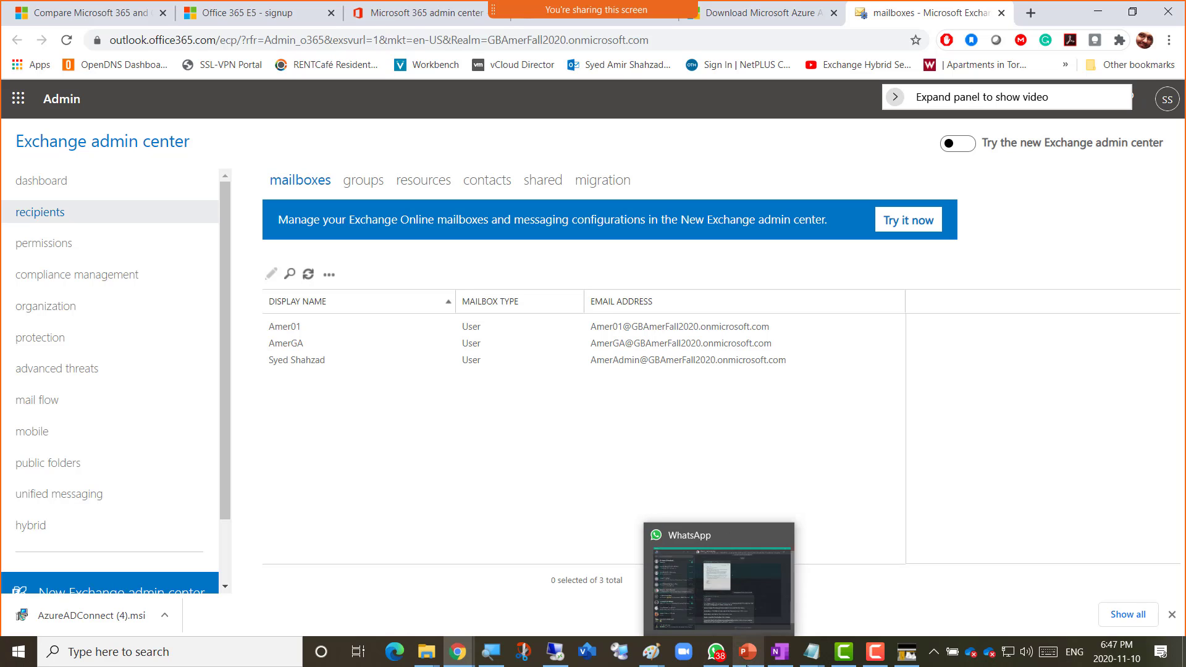
mouse_move(757, 662)
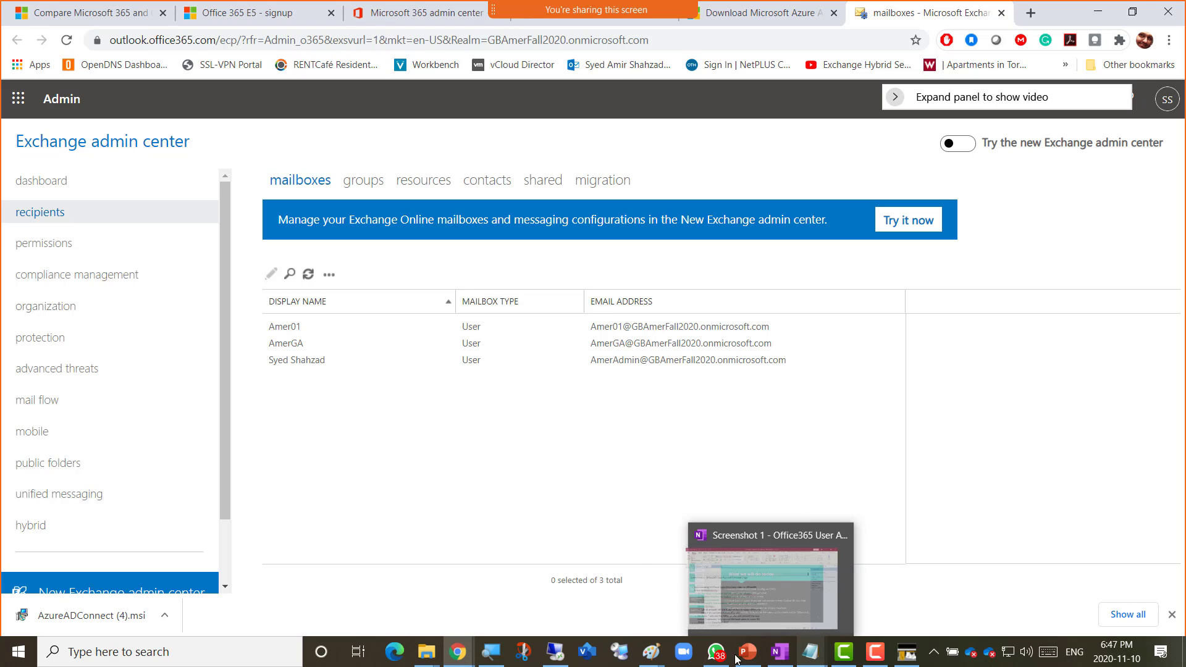
mouse_move(720, 660)
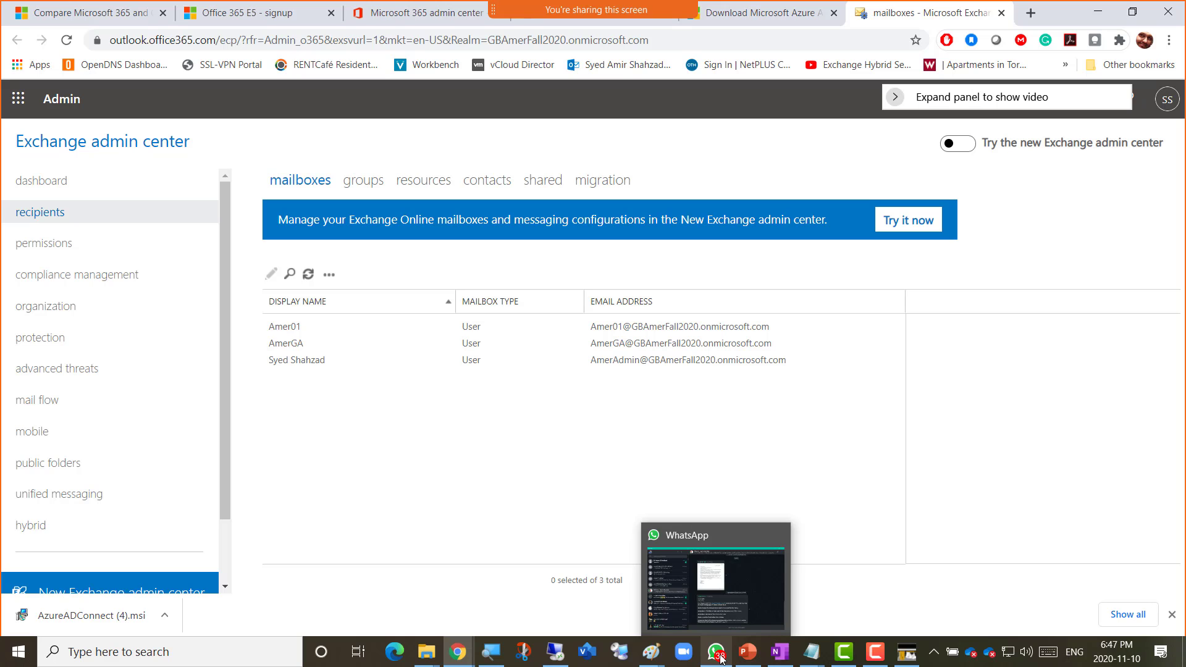
- Mark ExchangeOnline with a short freehand stroke in the Paint cloud diagram, and return to the Exchange admin center
mouse_move(653, 656)
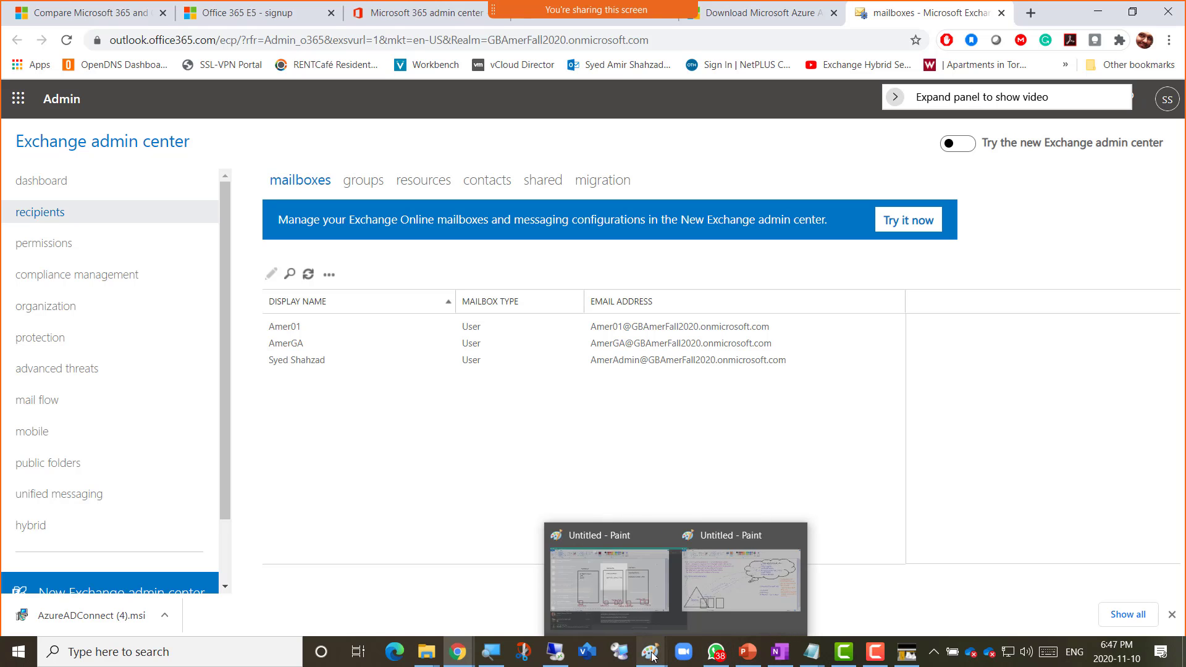
left_click(727, 609)
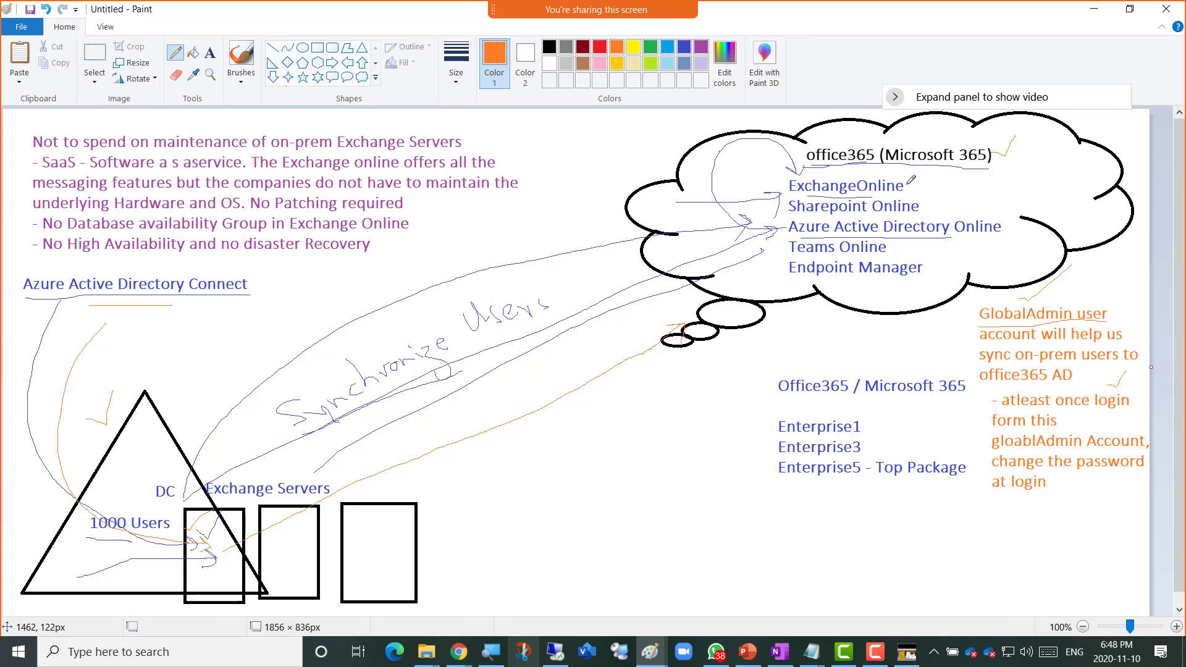
left_click_drag(906, 183, 936, 173)
key("alt+Tab")
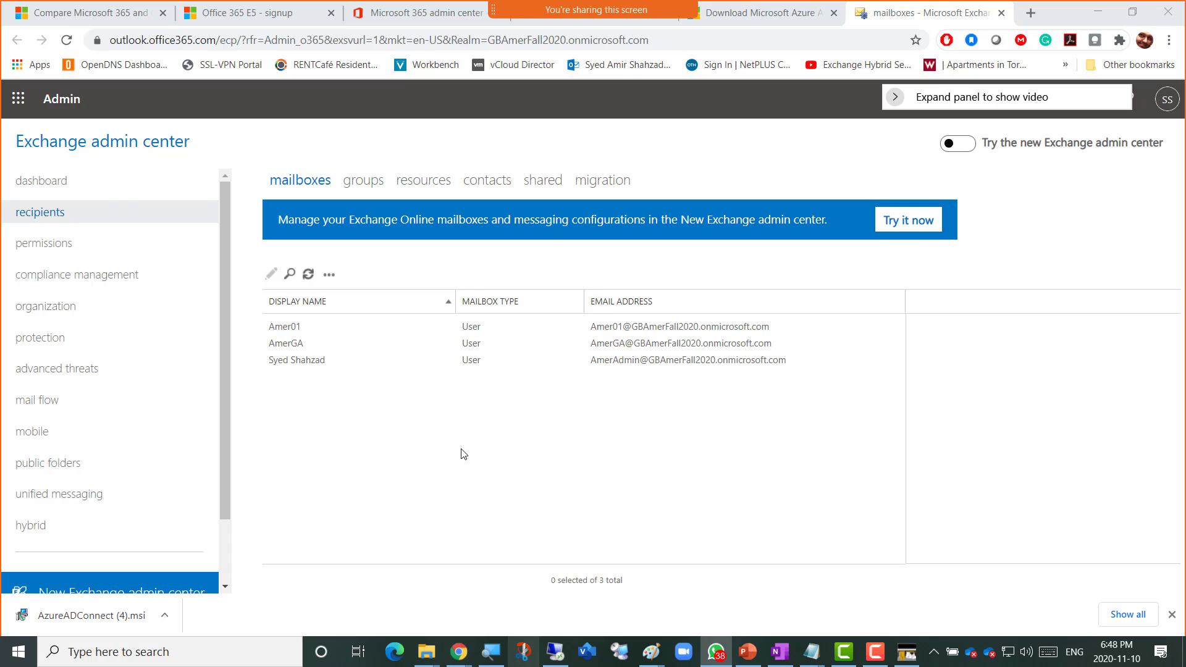
- Examine the general and mailbox features settings of the administrator's mailbox in the recipients list, and close them without saving
left_click(45, 214)
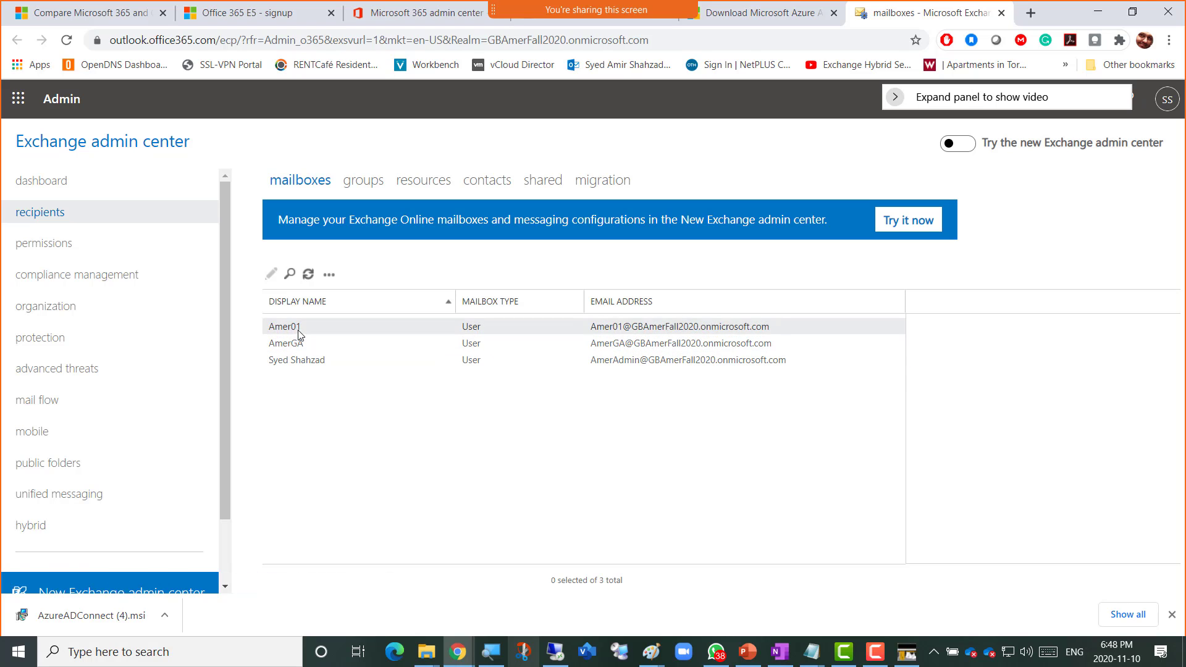
left_click(297, 363)
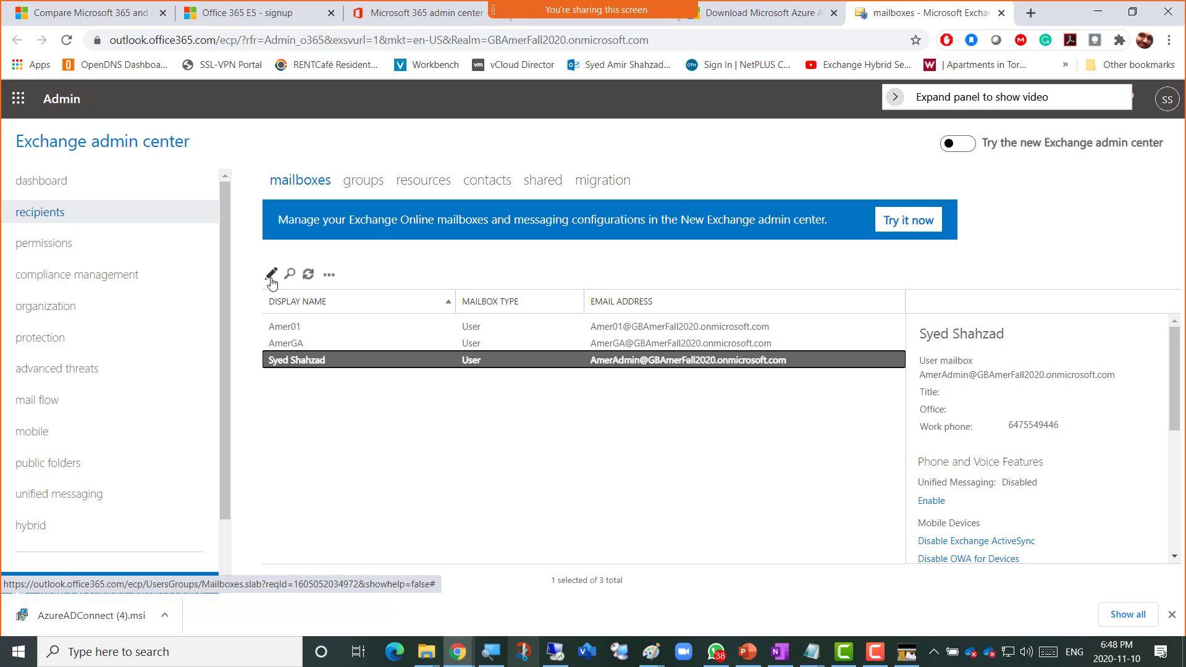
double_click(295, 364)
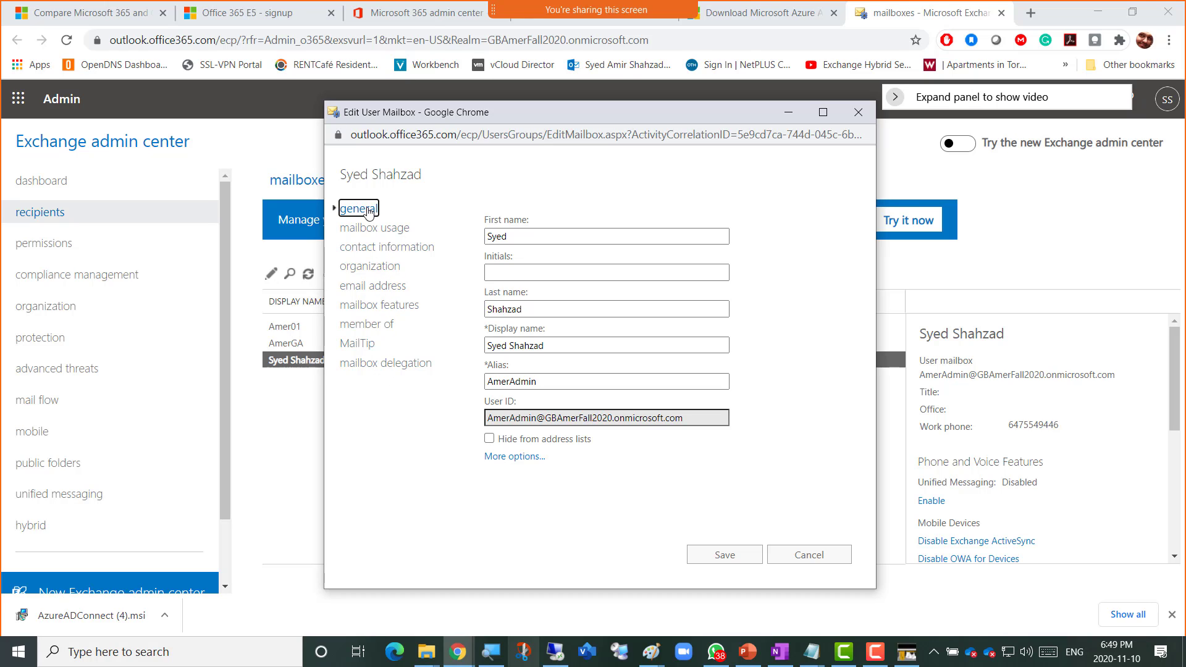
left_click(379, 306)
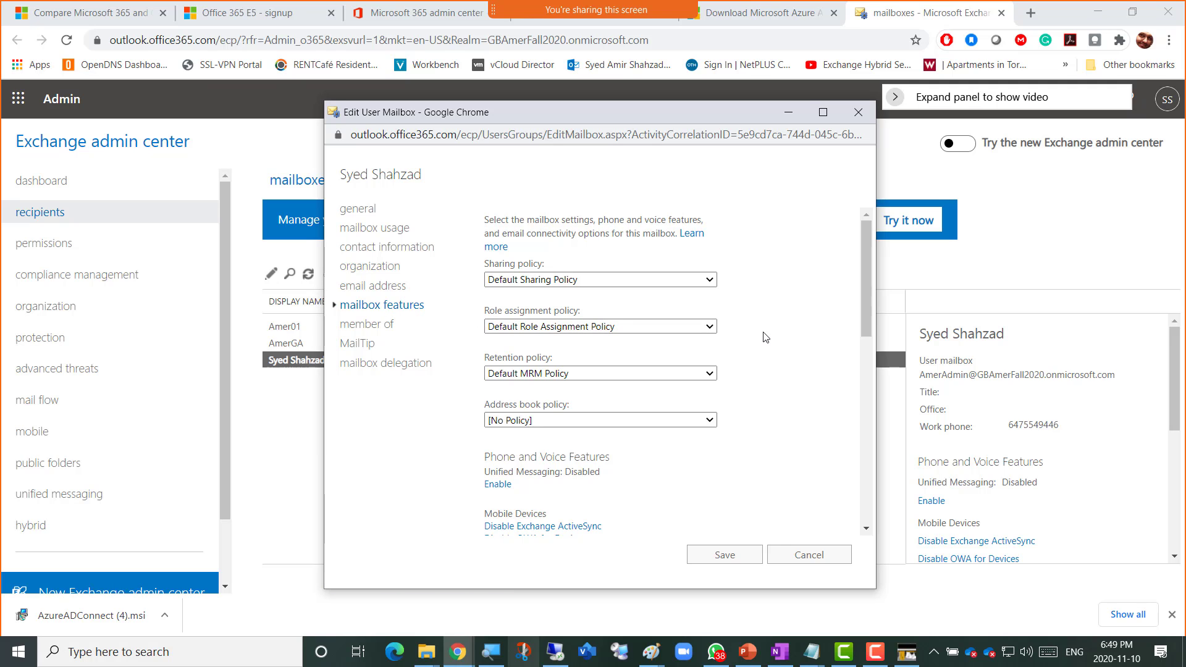
scroll(764, 337, "down", 7)
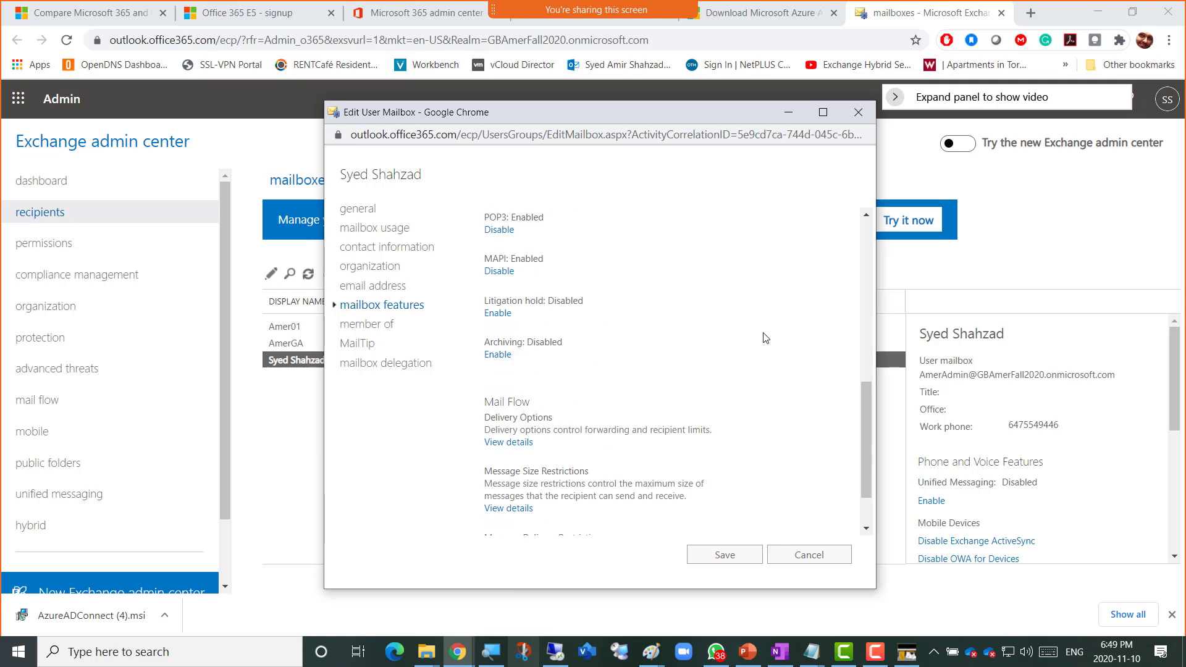
scroll(764, 337, "up", 7)
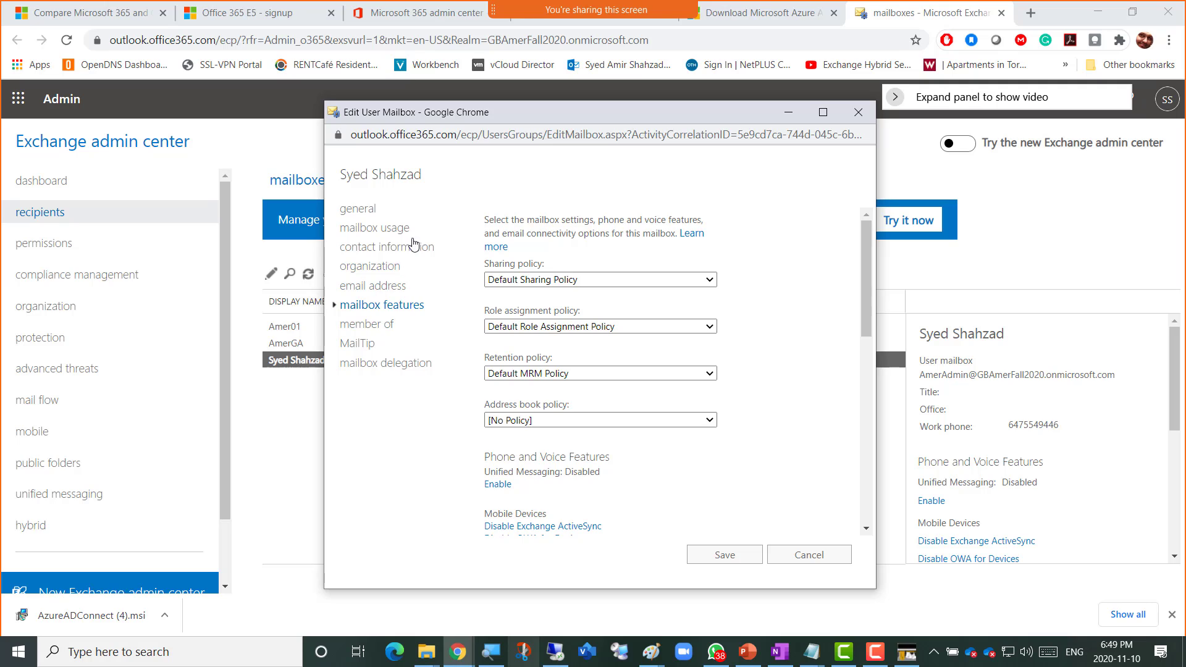
left_click(814, 556)
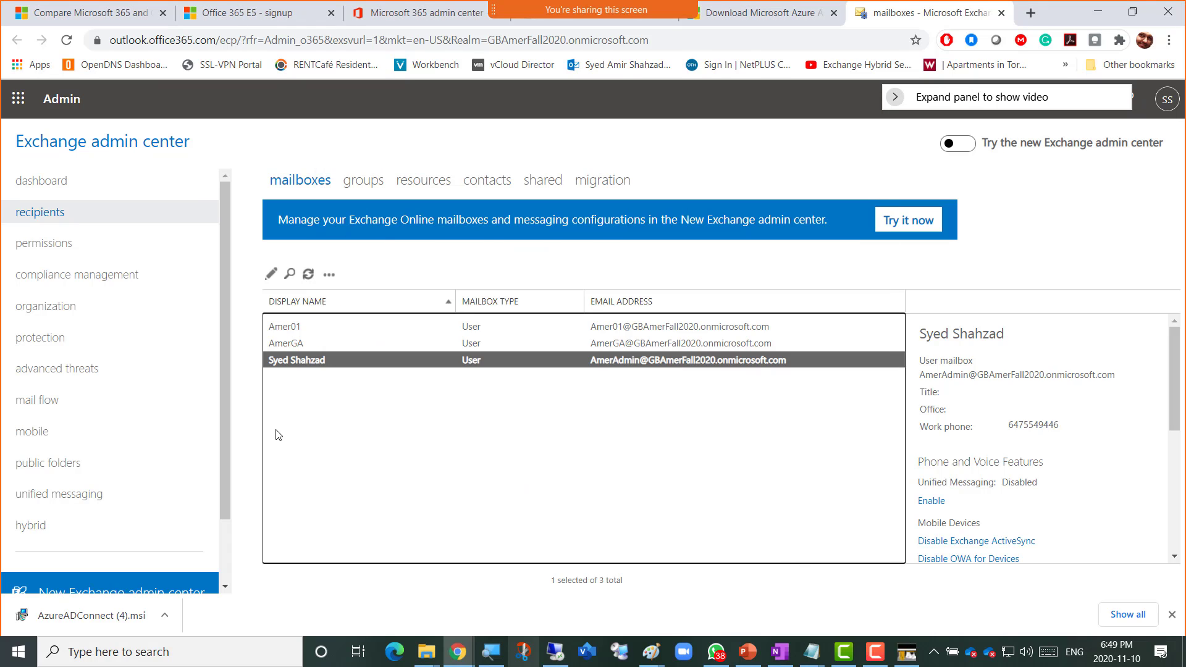
left_click(276, 435)
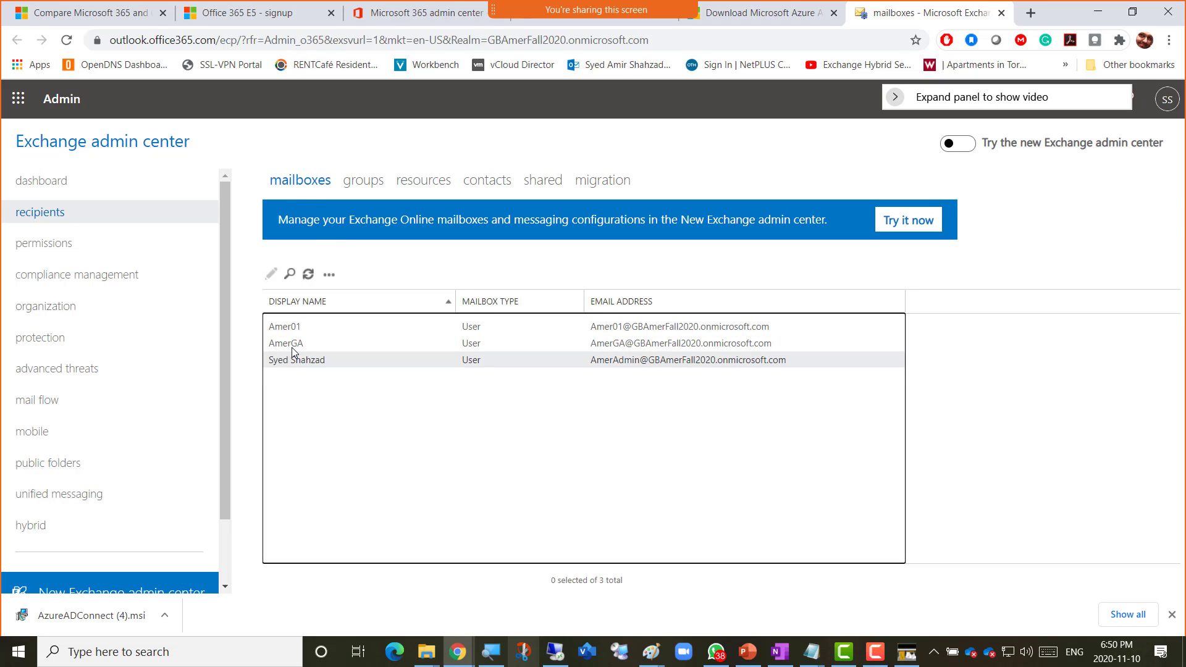
- Switch to the recipients' groups list and start creating a new distribution list
left_click(362, 187)
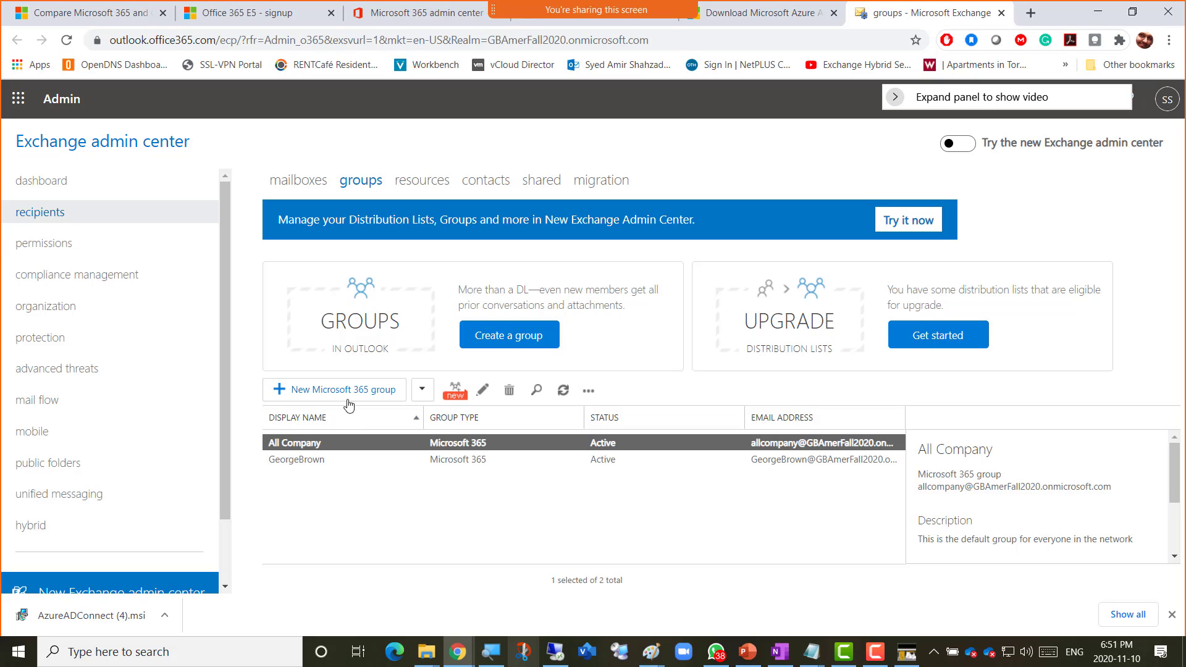
left_click(422, 395)
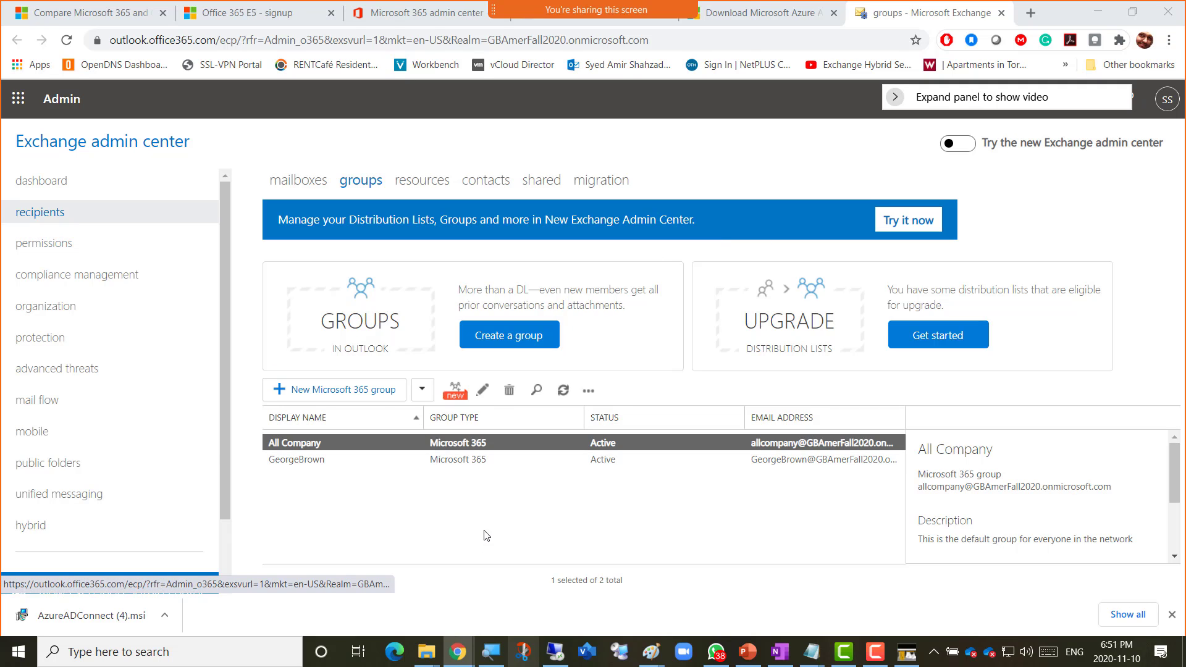
left_click(423, 391)
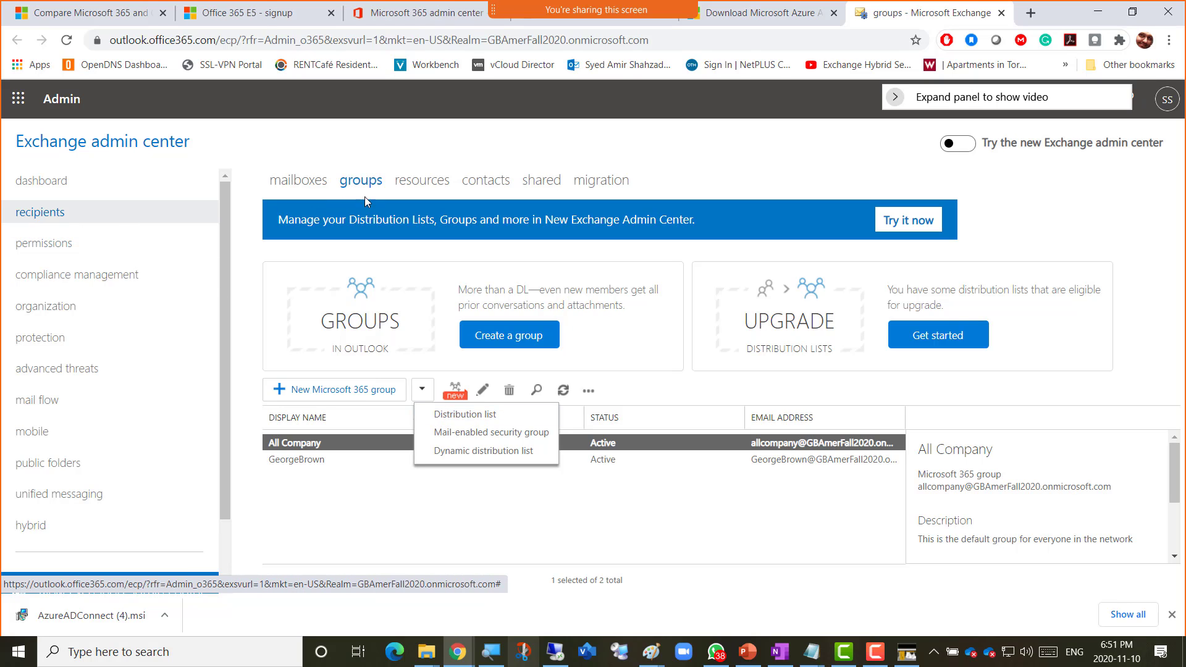
left_click(424, 392)
left_click(423, 392)
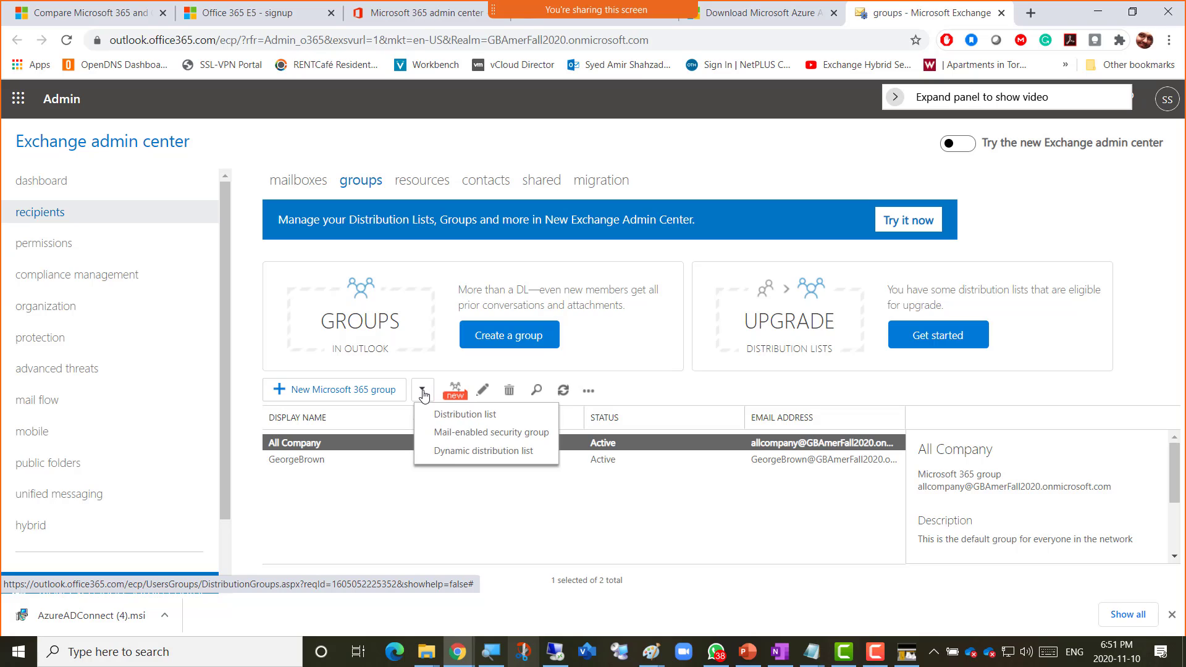
left_click(473, 419)
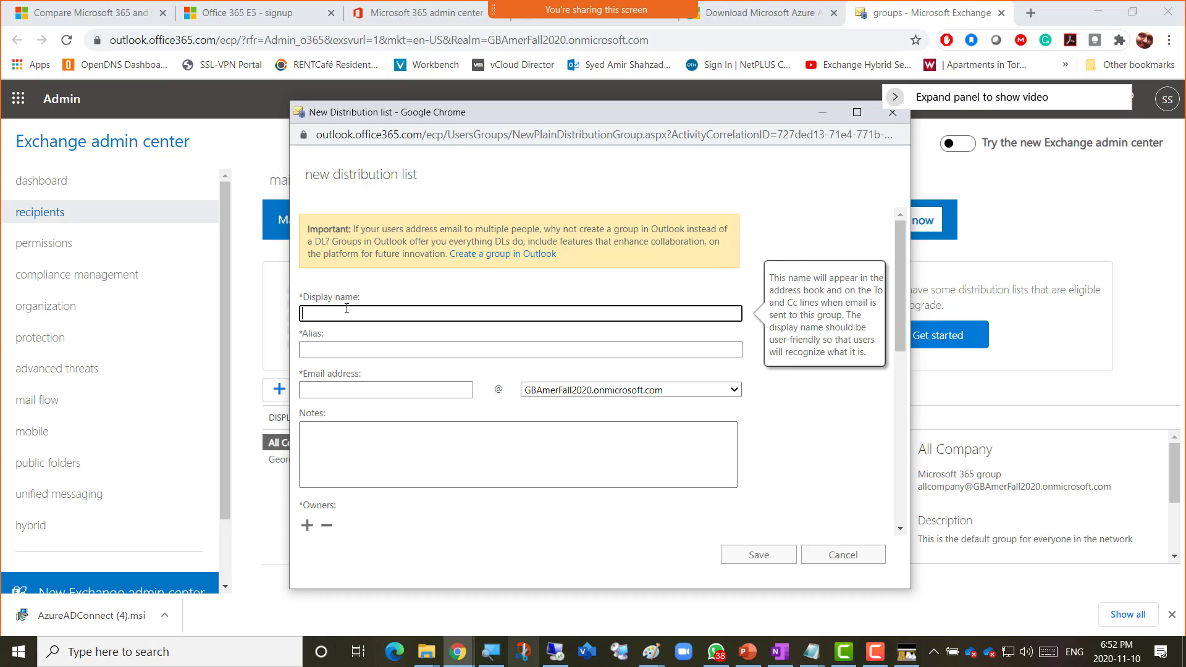
- Enter SalesDept-DL as both the display name and the alias of the new distribution list
type("alesDept-DL")
left_click(338, 350)
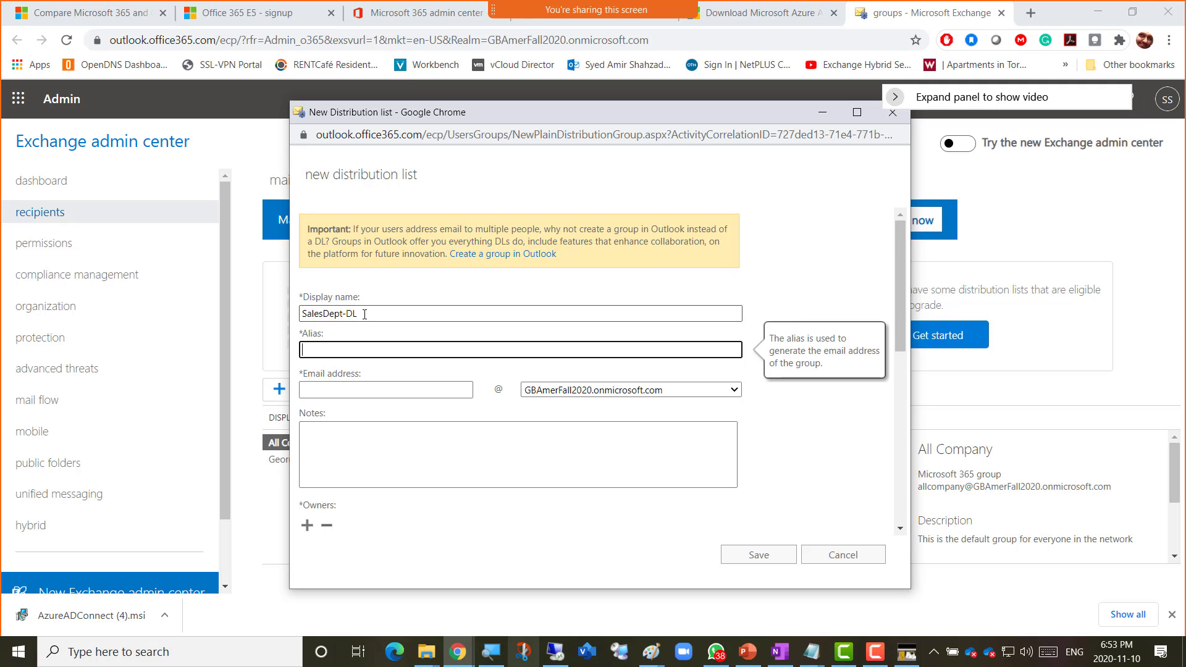
left_click_drag(360, 314, 293, 315)
key("ctrl+c")
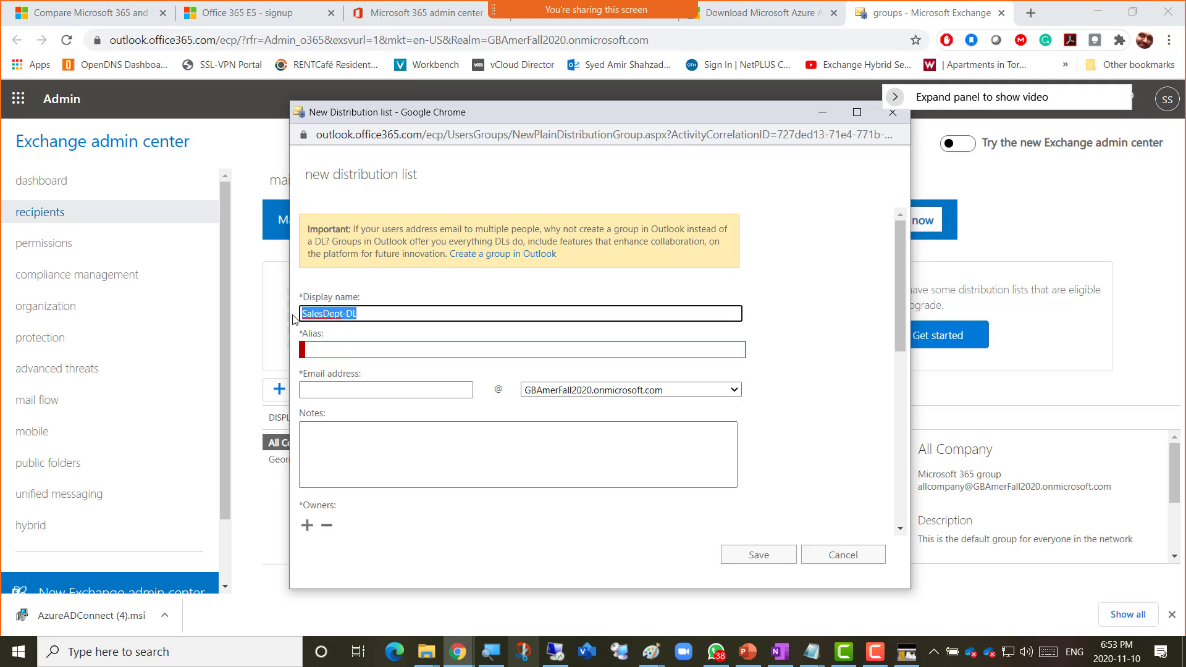
left_click(337, 349)
key("ctrl+v")
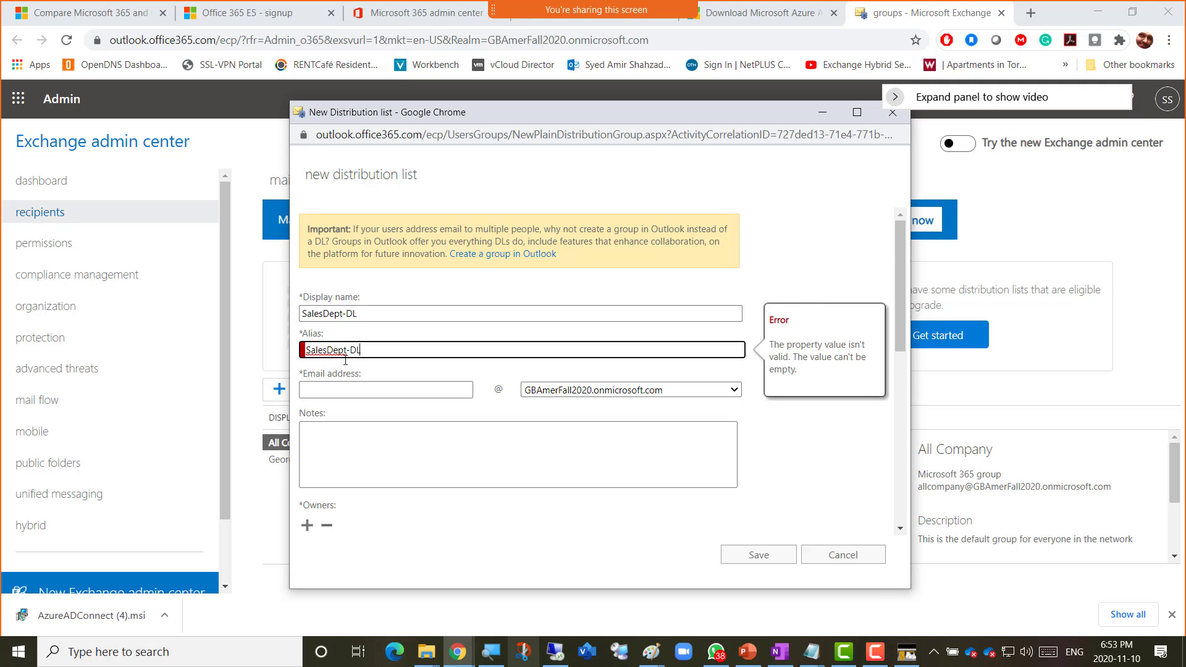
- Extend the distribution list's display name, alias and email address prefix to SalesDept-DL-Amer
left_click(364, 313)
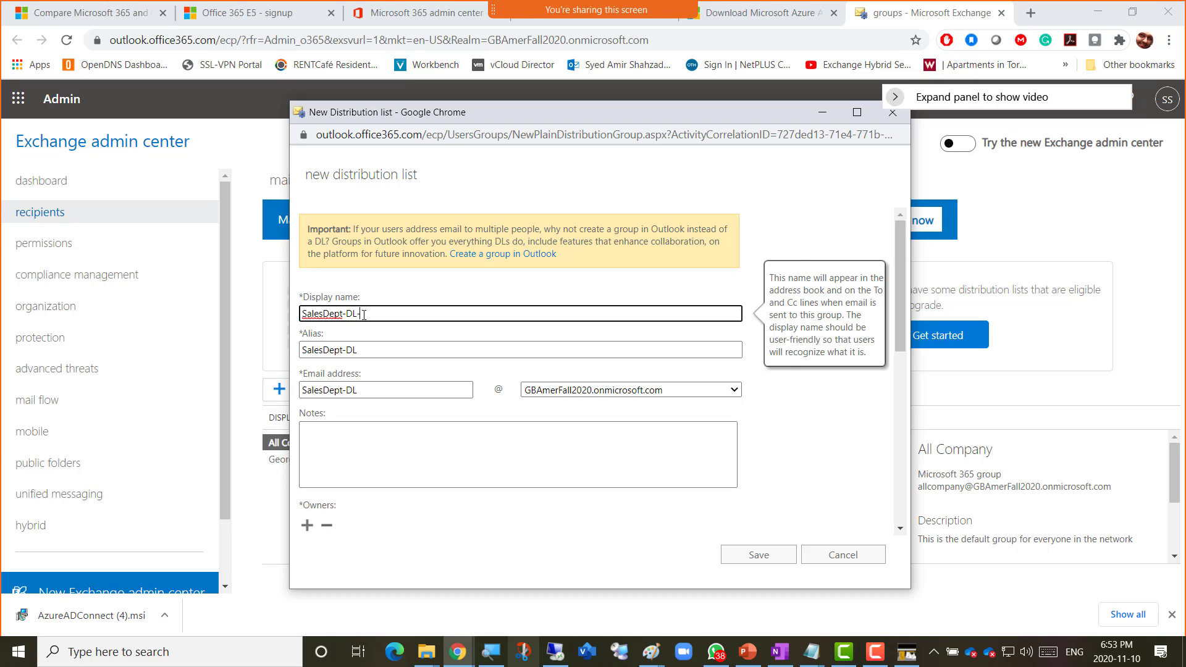
type("-Amir")
key("BackSpace")
key("BackSpace")
type("er")
left_click(368, 350)
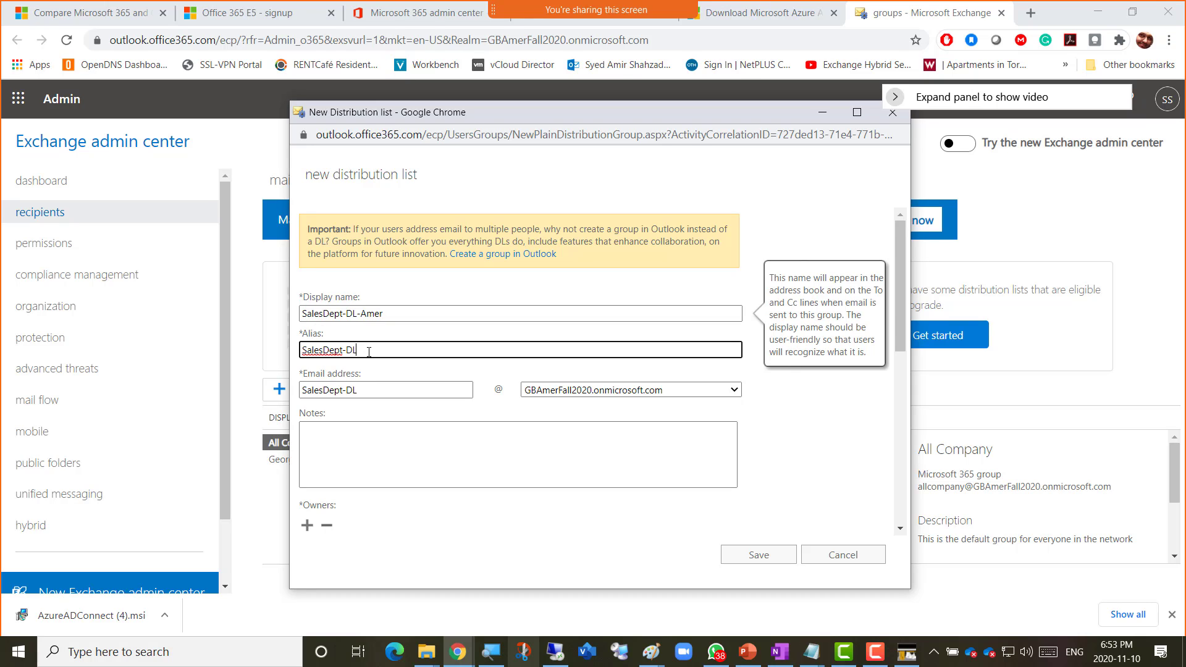
type("-Amer")
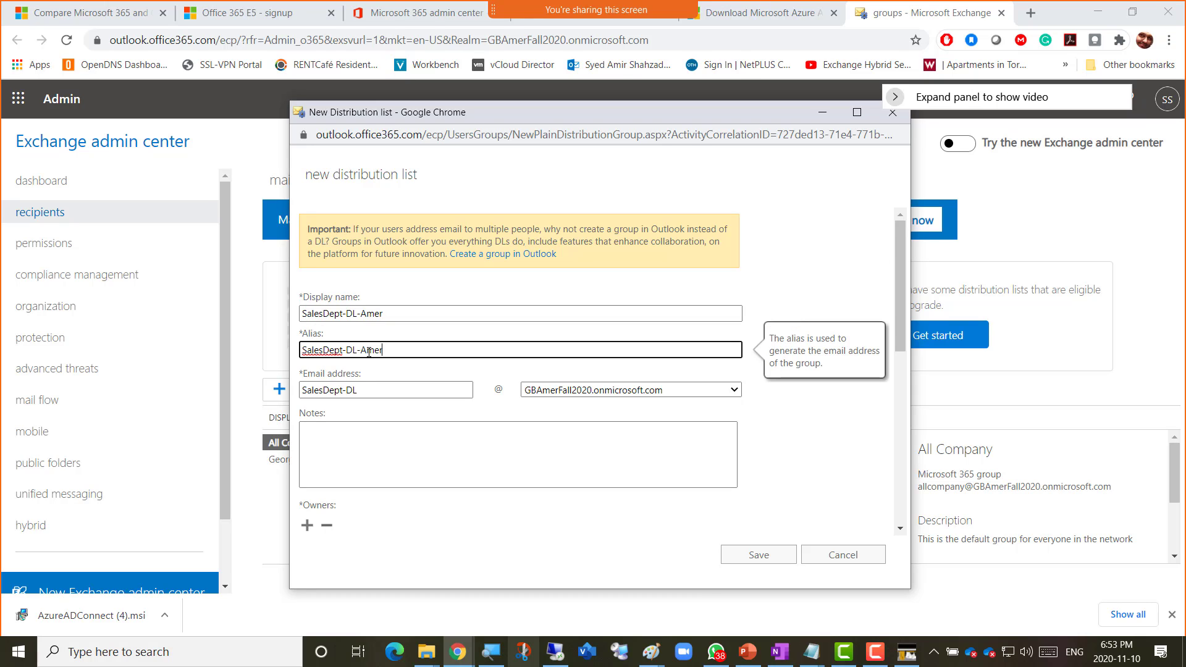
left_click(365, 394)
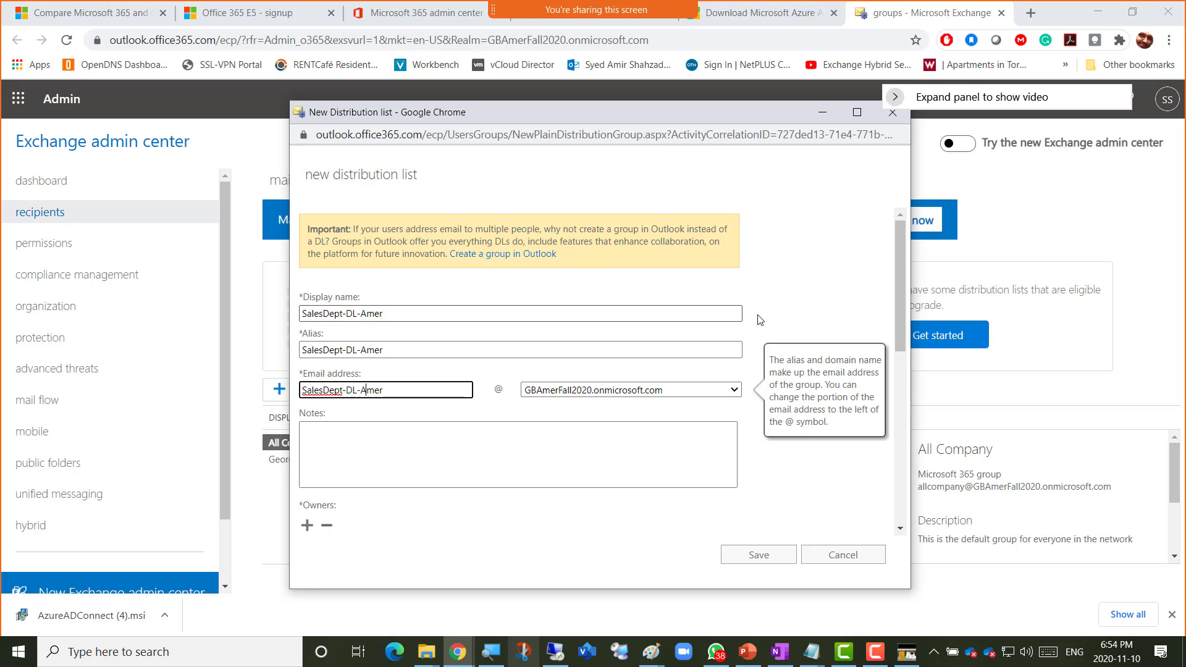
- Review the new distribution list's email domain choices, owners, members and the approval options for joining or leaving the group
left_click(828, 302)
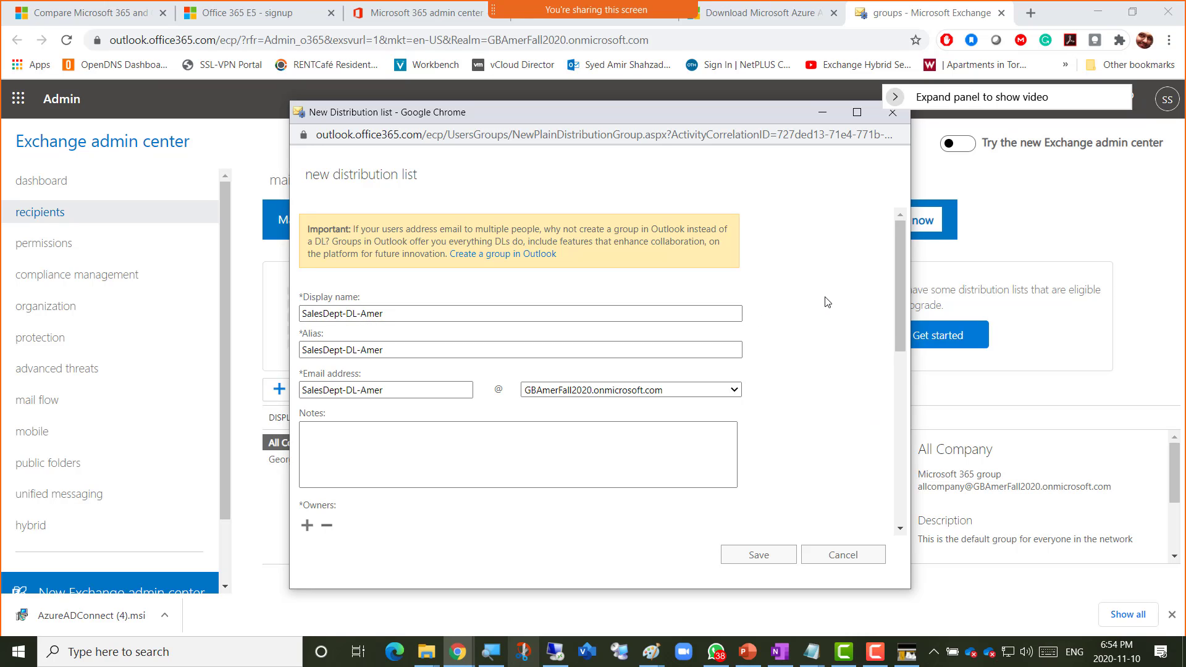
scroll(827, 302, "down", 1)
left_click(734, 313)
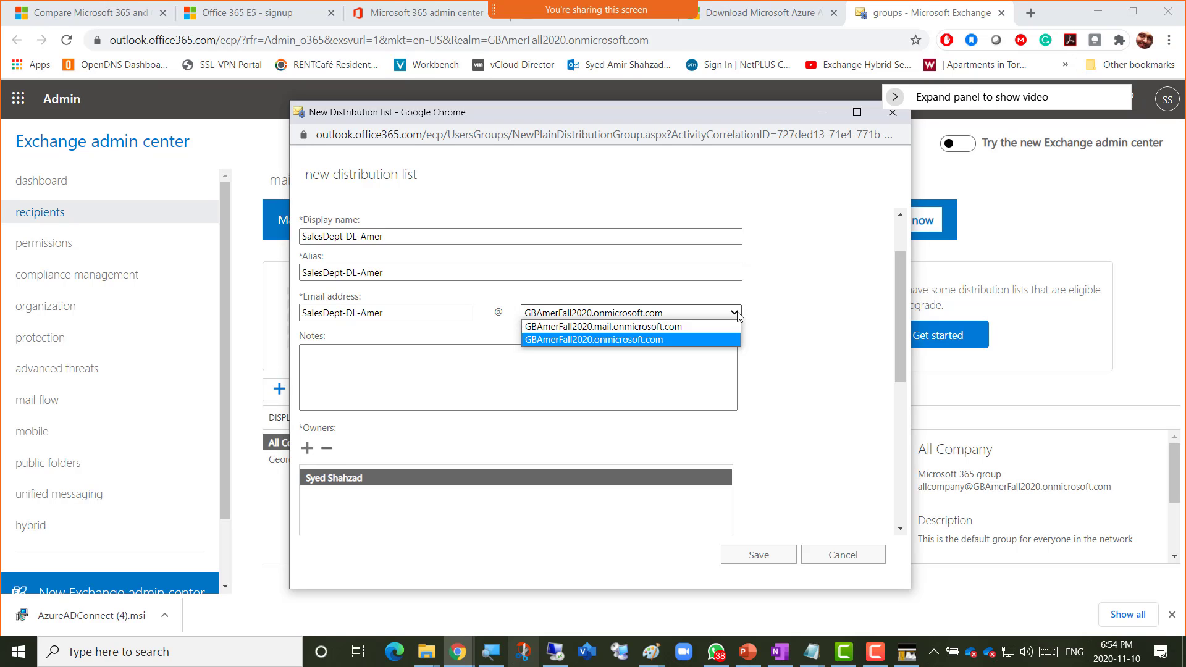
left_click(737, 315)
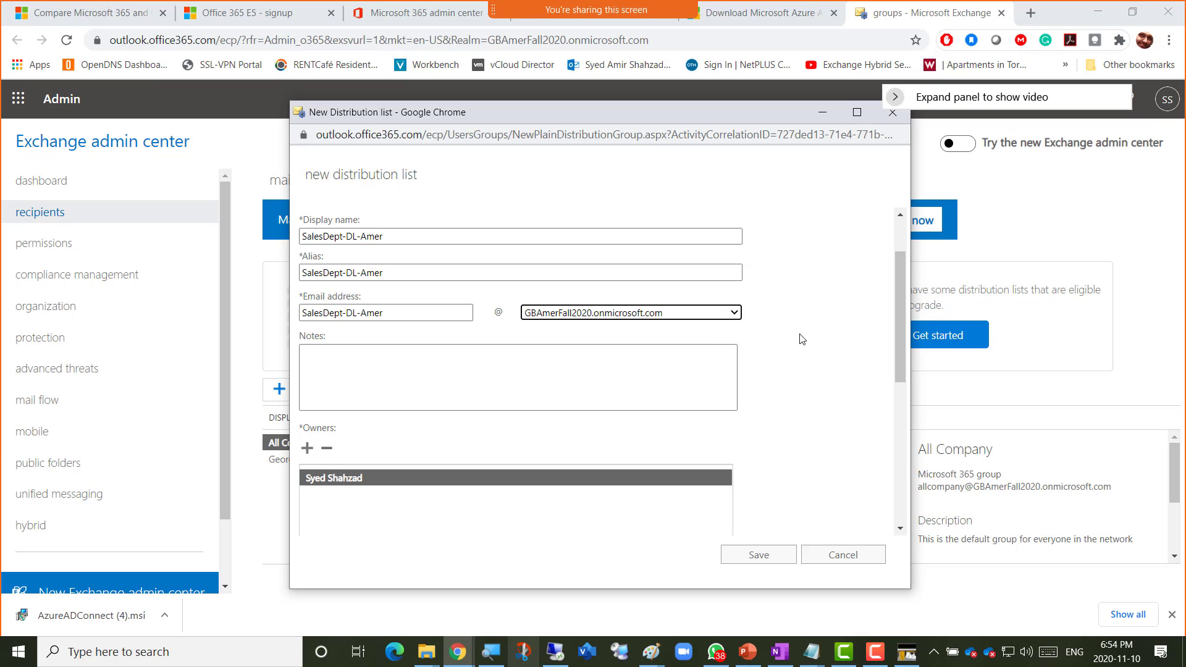
scroll(801, 337, "down", 1)
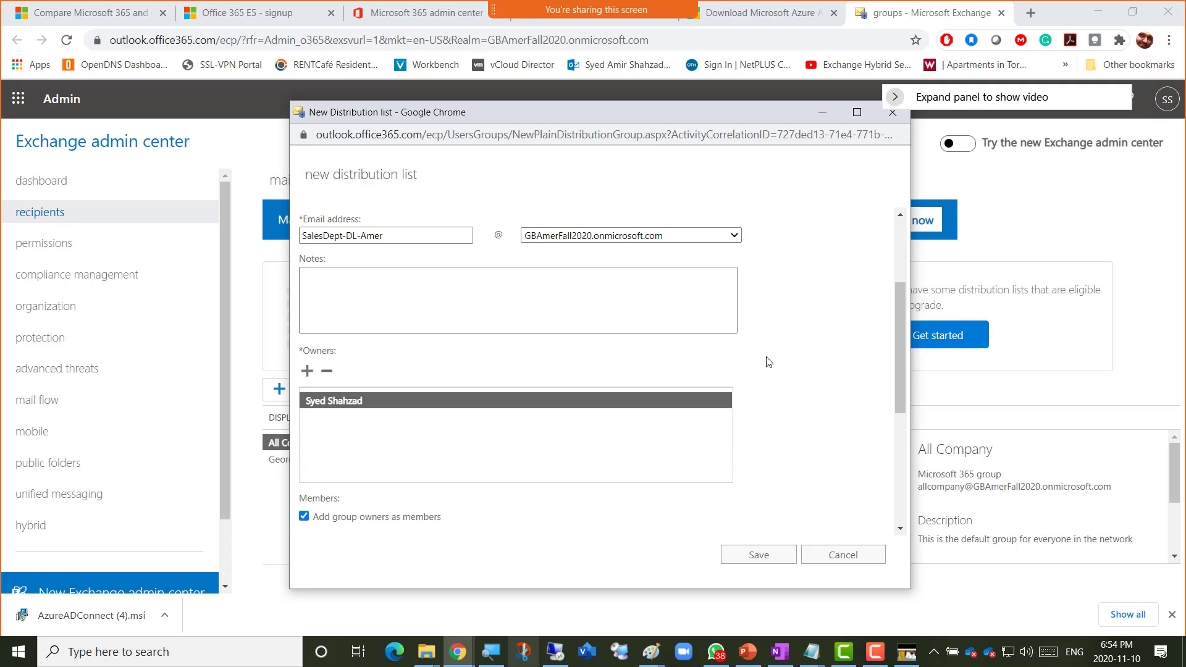
scroll(371, 353, "down", 1)
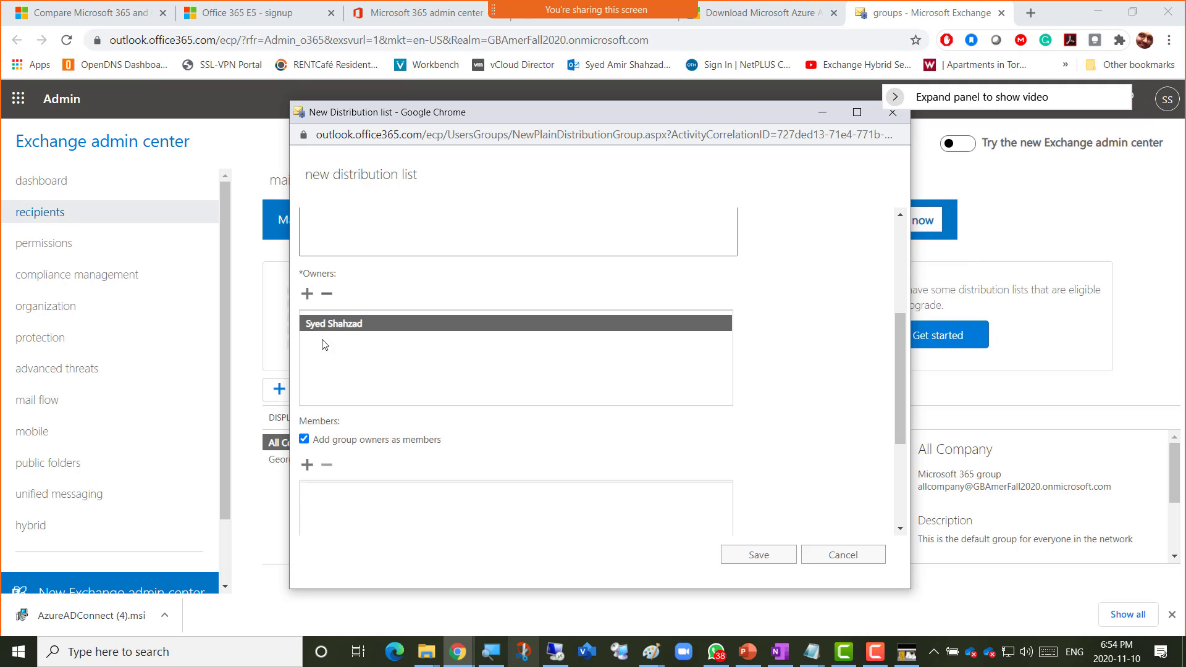
scroll(779, 362, "down", 3)
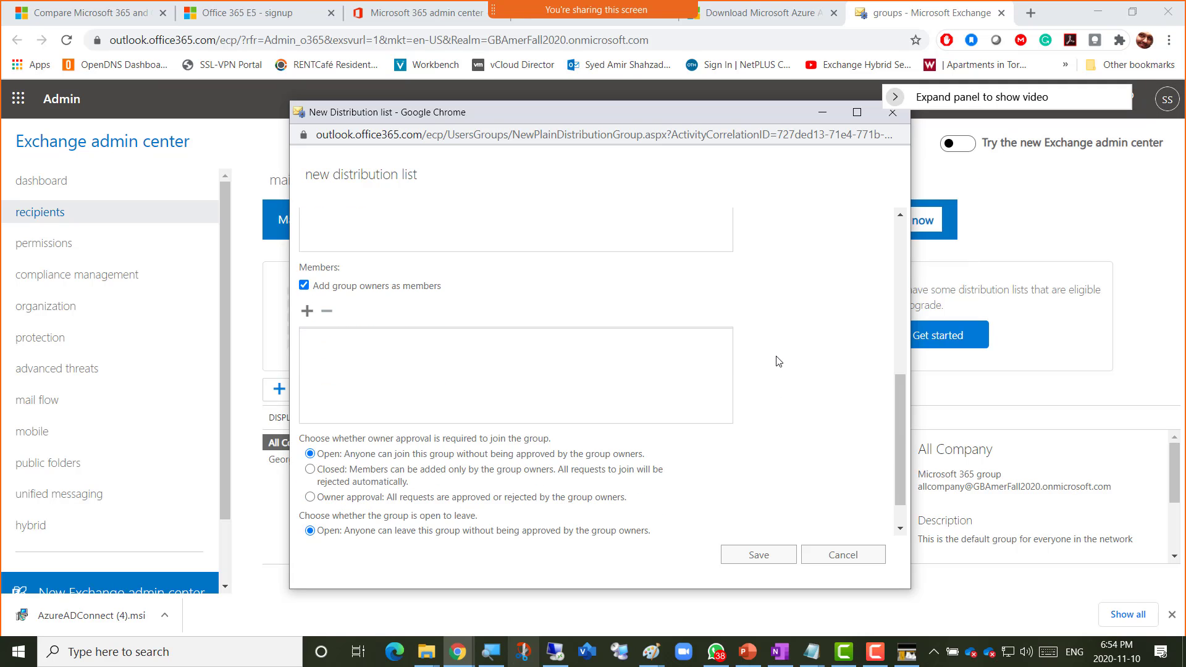
mouse_move(319, 279)
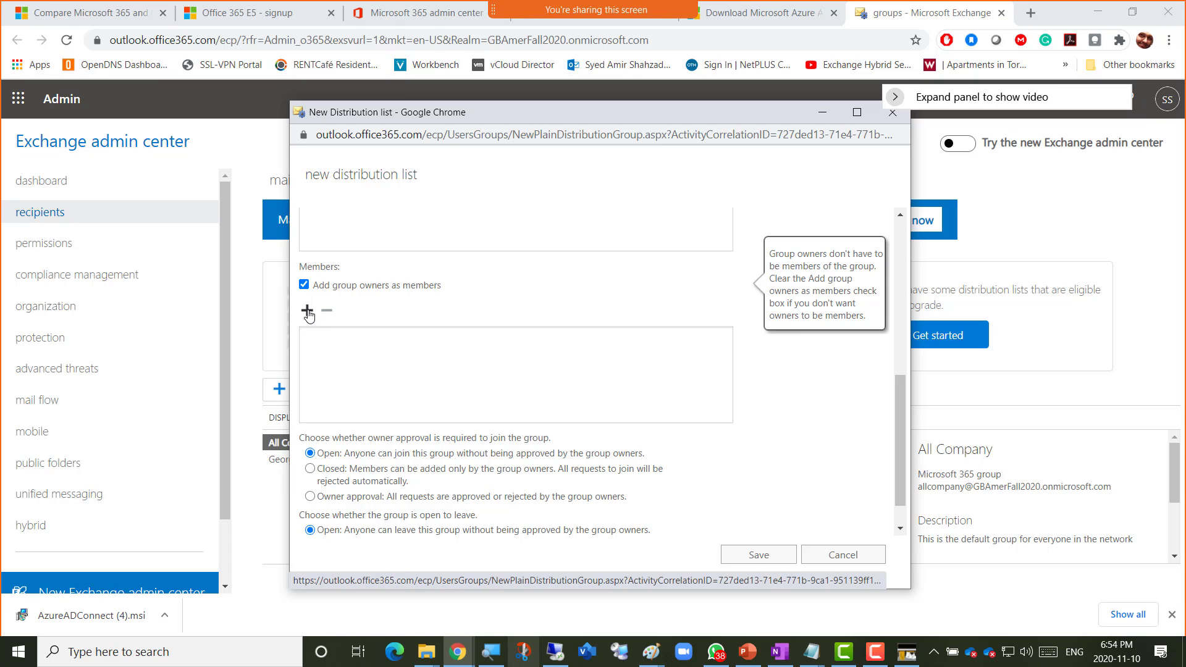
scroll(386, 287, "up", 3)
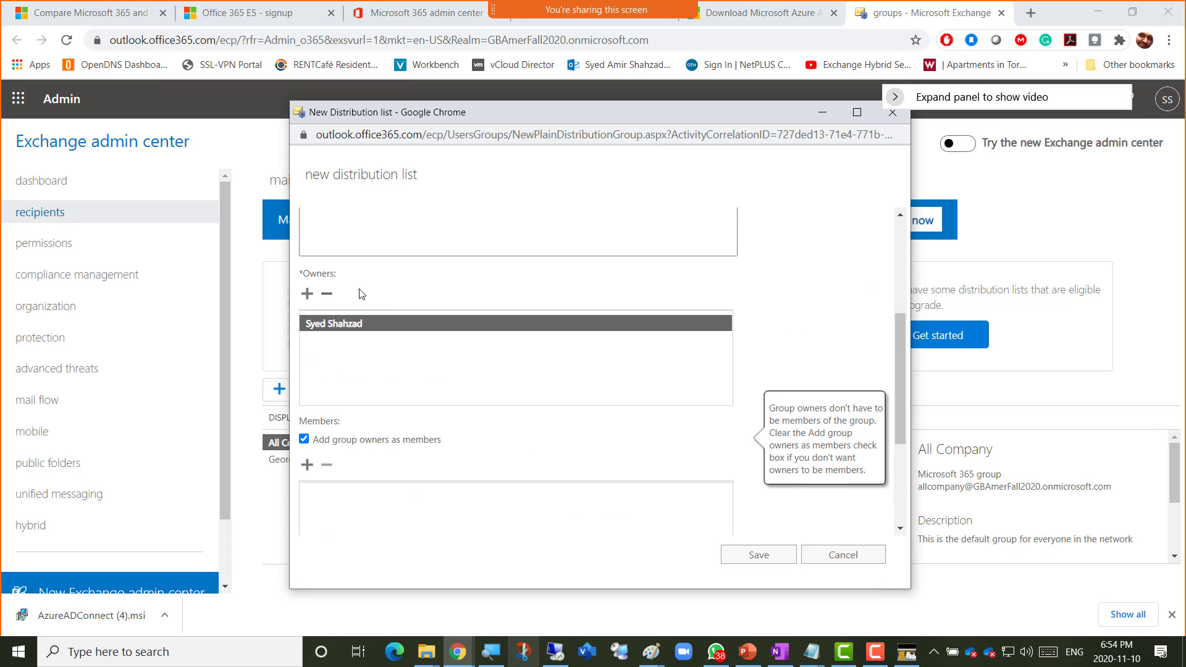
scroll(361, 303, "up", 3)
scroll(365, 302, "down", 2)
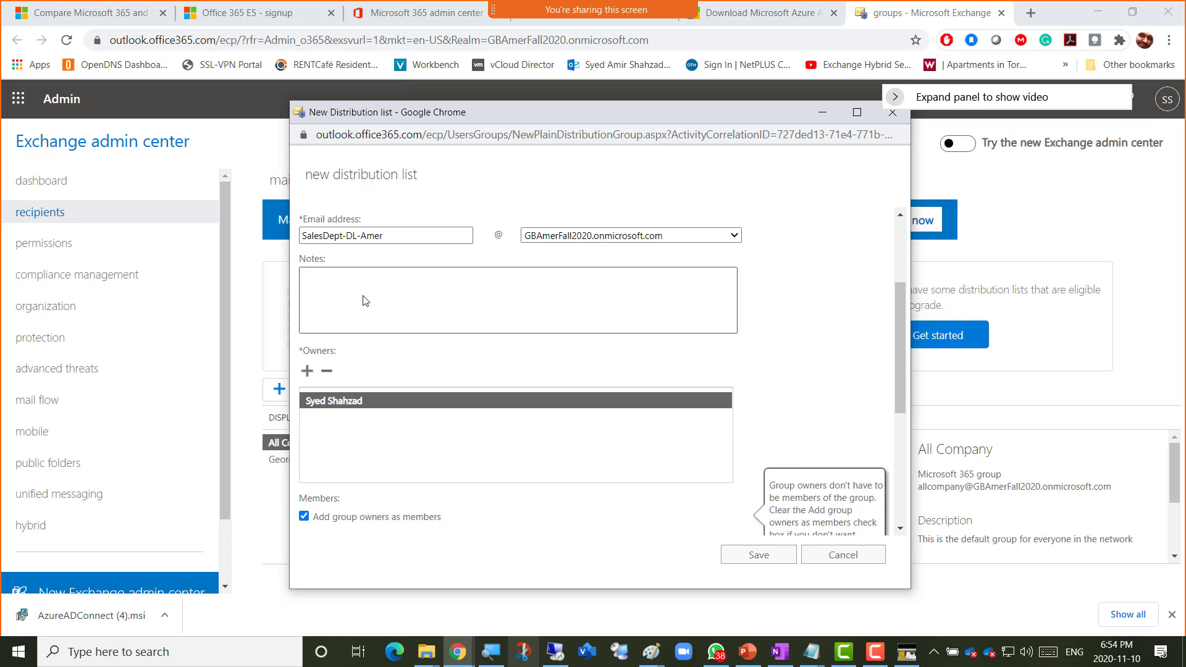
scroll(363, 298, "down", 5)
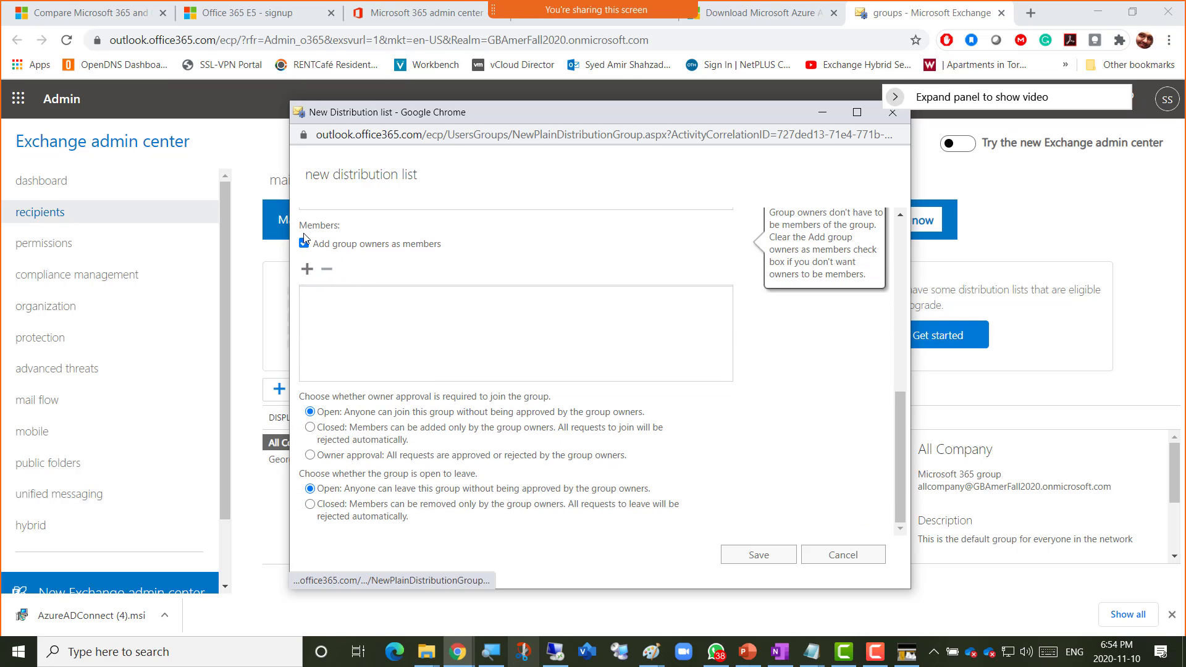
left_click(306, 271)
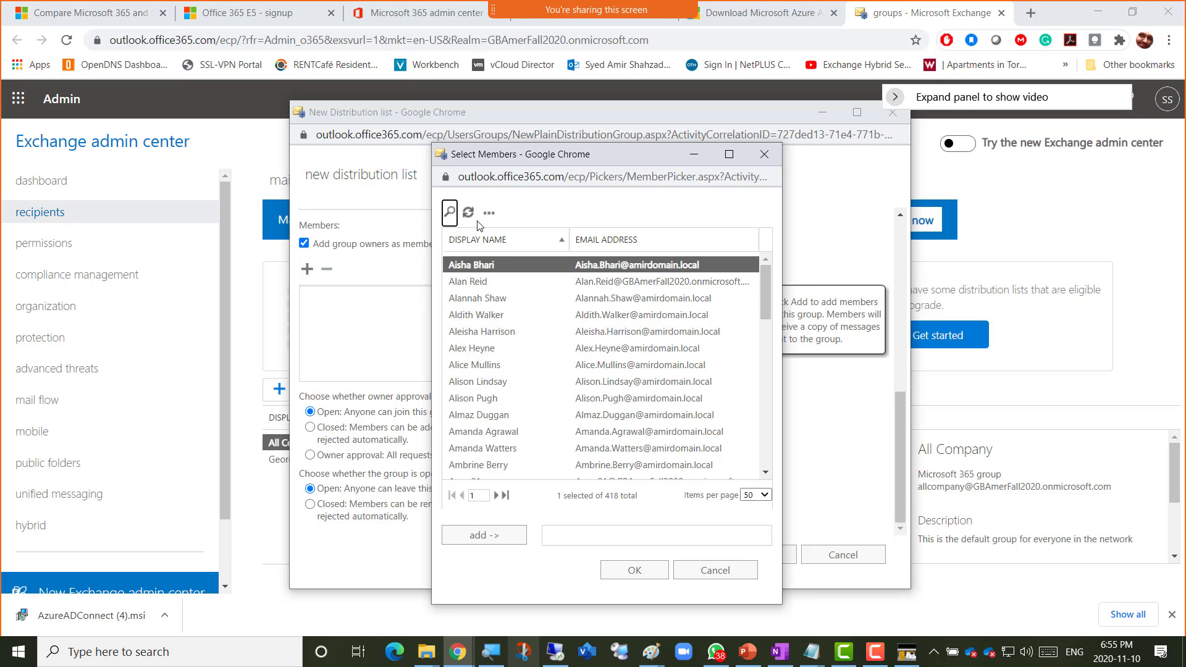
left_click(449, 213)
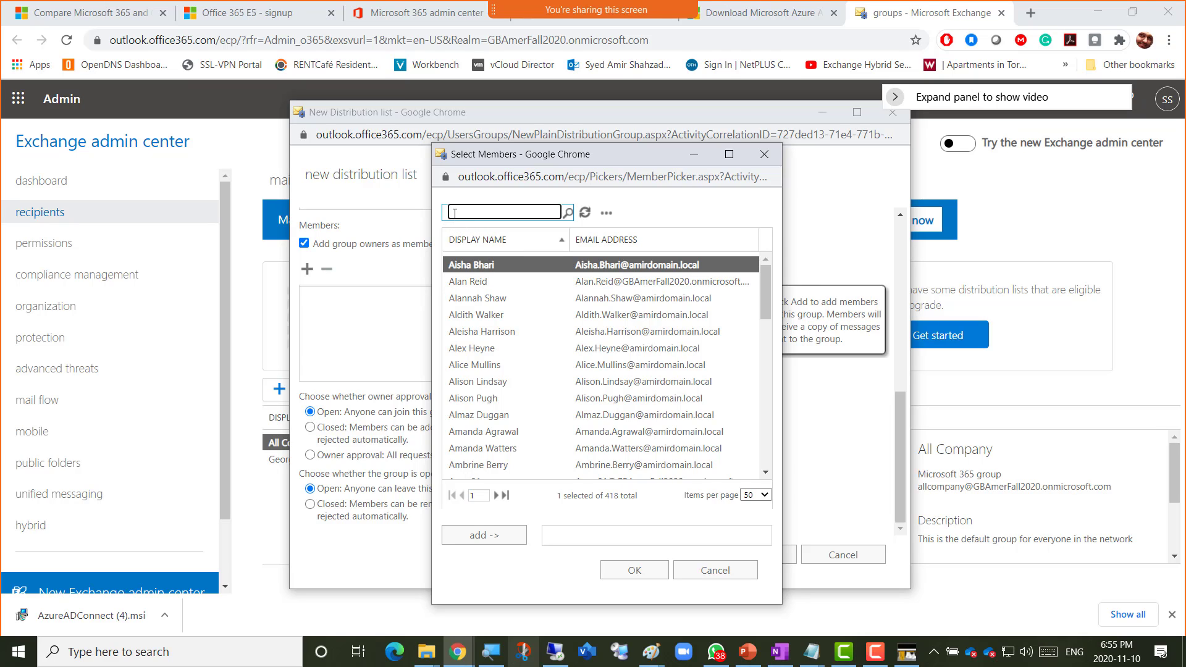
key("Return")
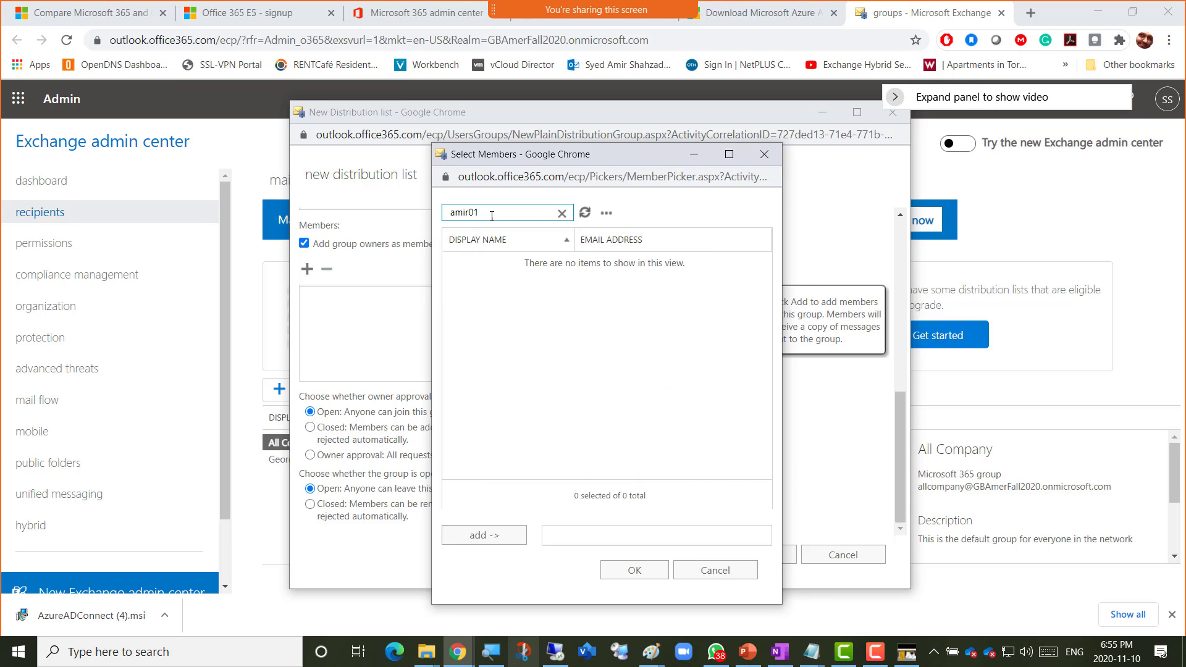
- Broaden the member search by shortening the search term to amir
double_click(475, 213)
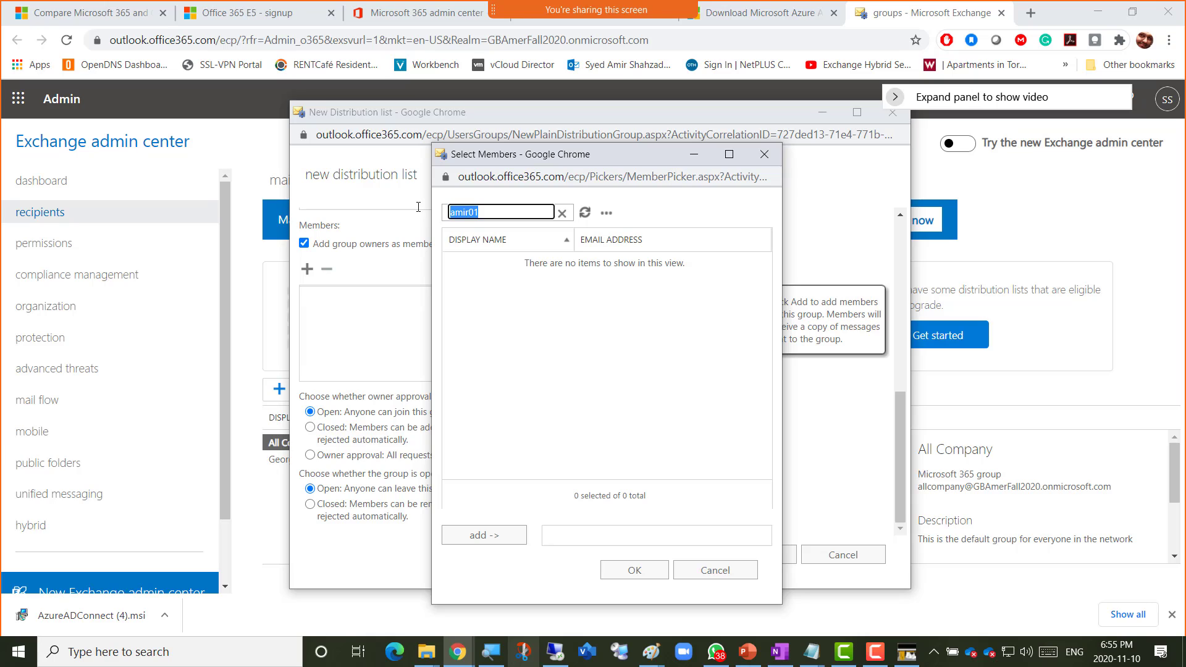
key("End")
key("BackSpace")
key("Return")
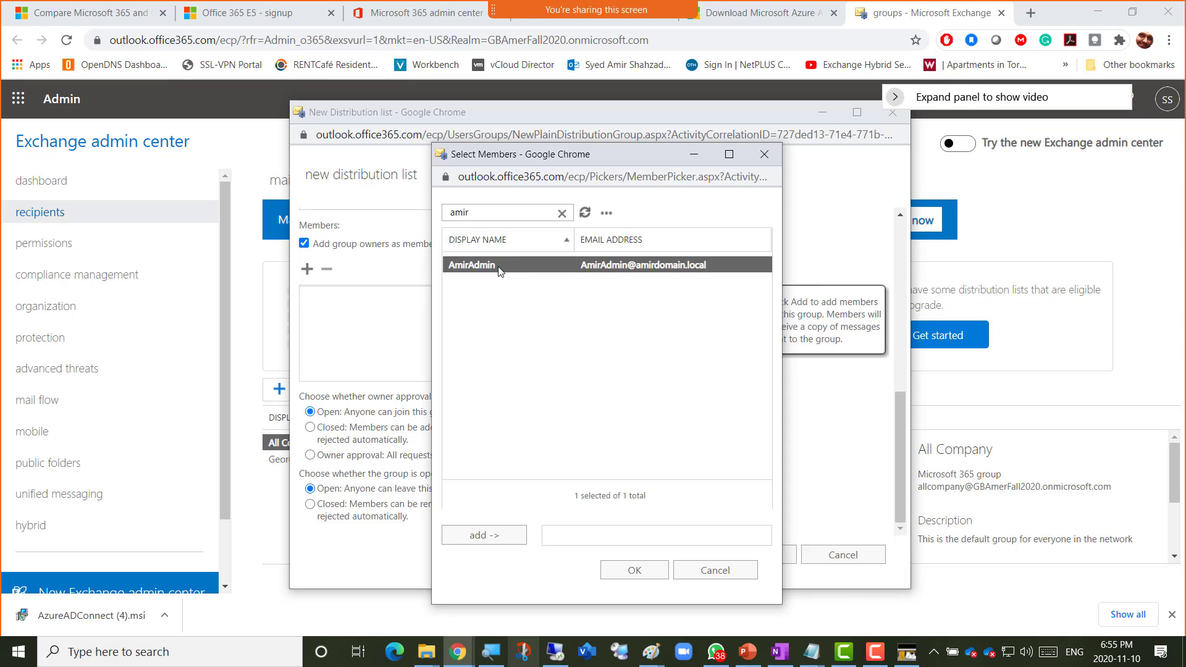
- Search the recipients for amer and add the Amer01 account as a member of the distribution list
left_click(457, 212)
left_click(465, 212)
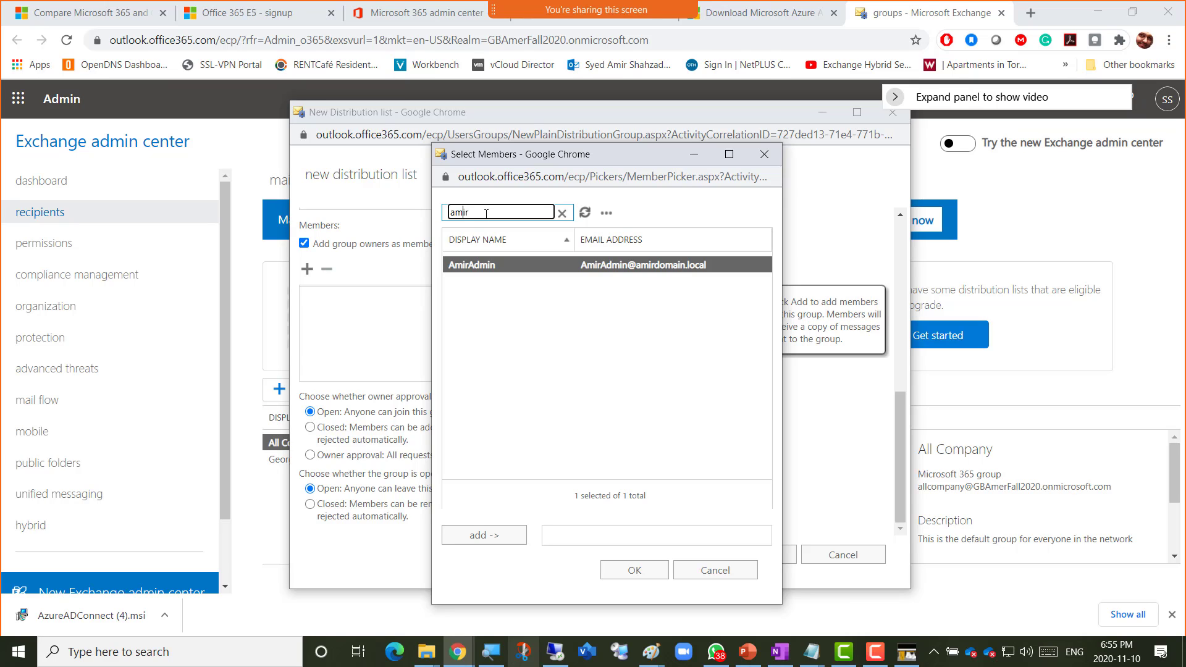
type("e")
key("Return")
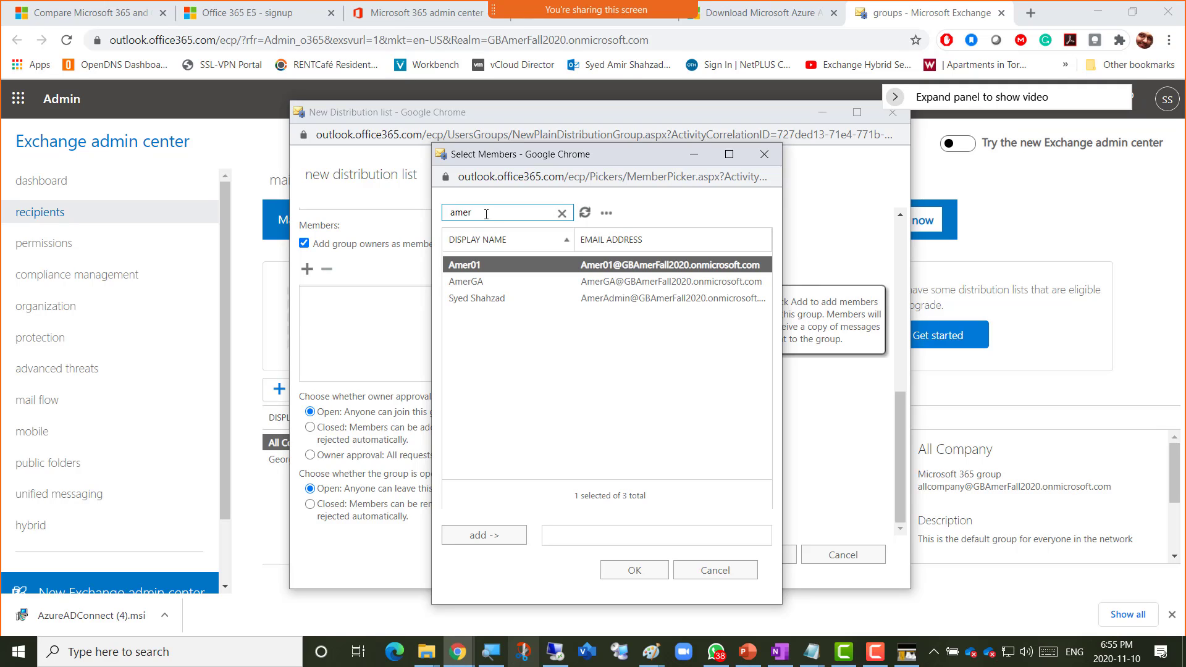
double_click(484, 265)
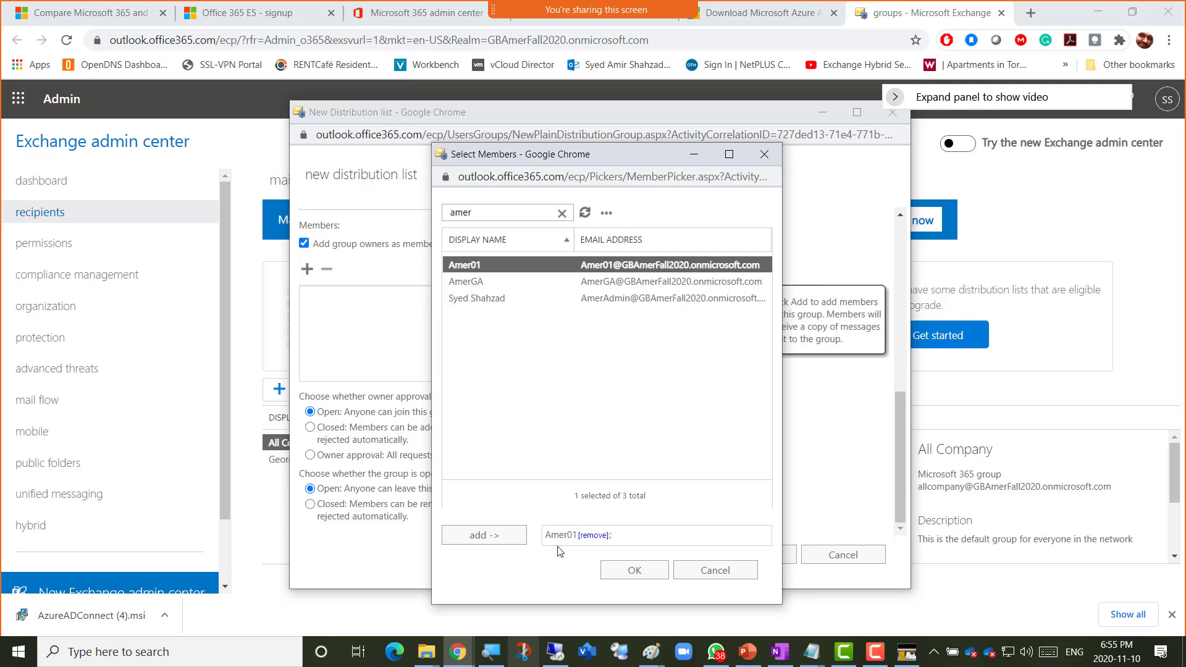
left_click(633, 572)
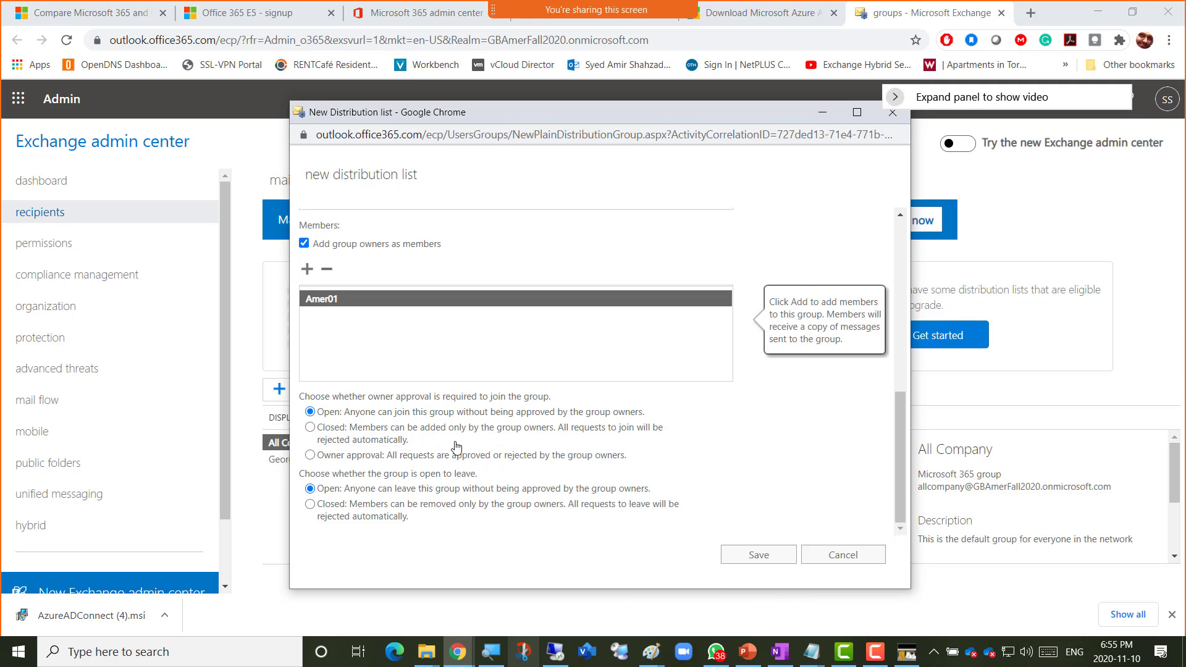
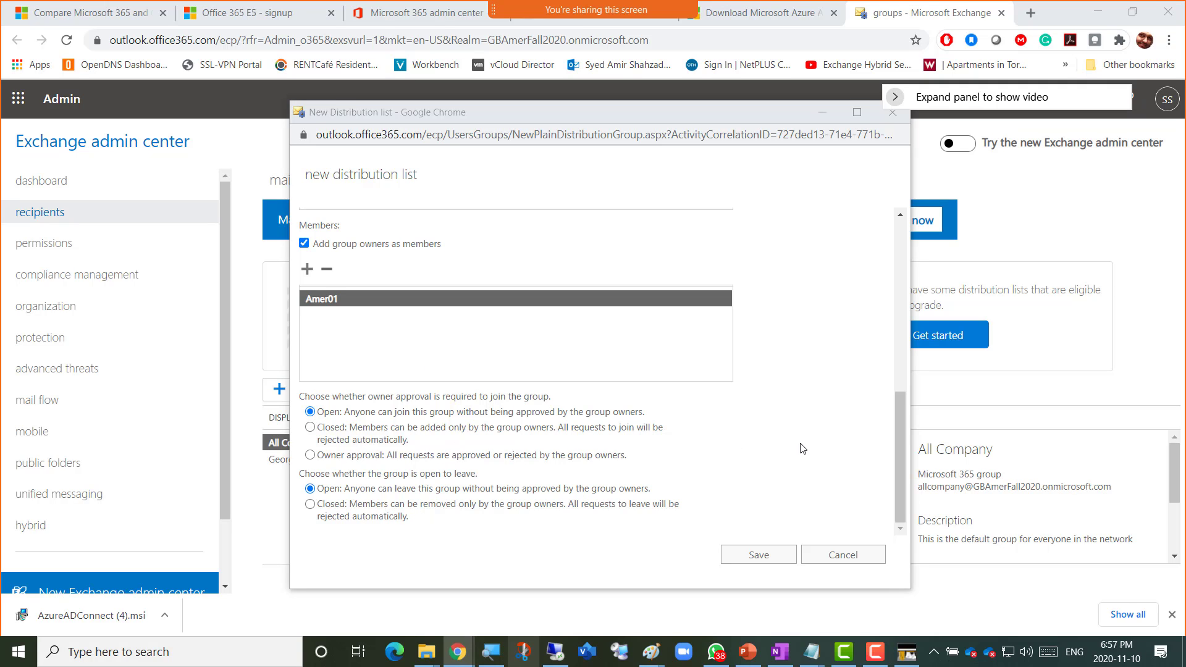
- Review the new distribution list's name, alias, email address, owners, members, and join and leave approval settings
scroll(802, 448, "up", 1)
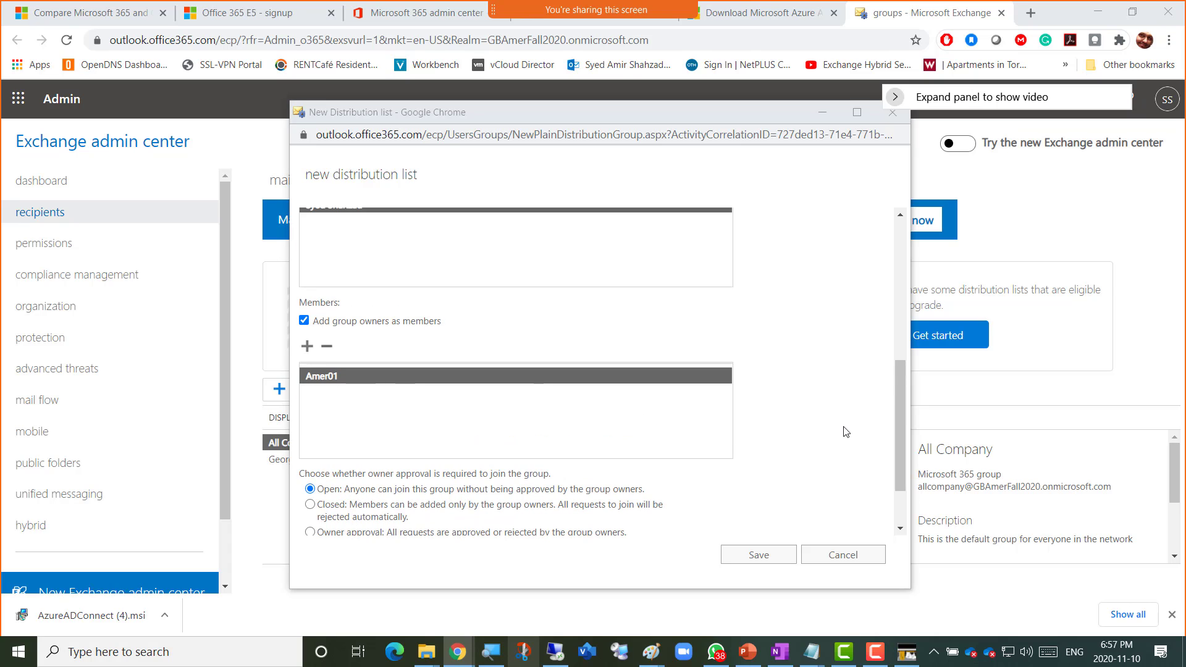
scroll(819, 433, "up", 2)
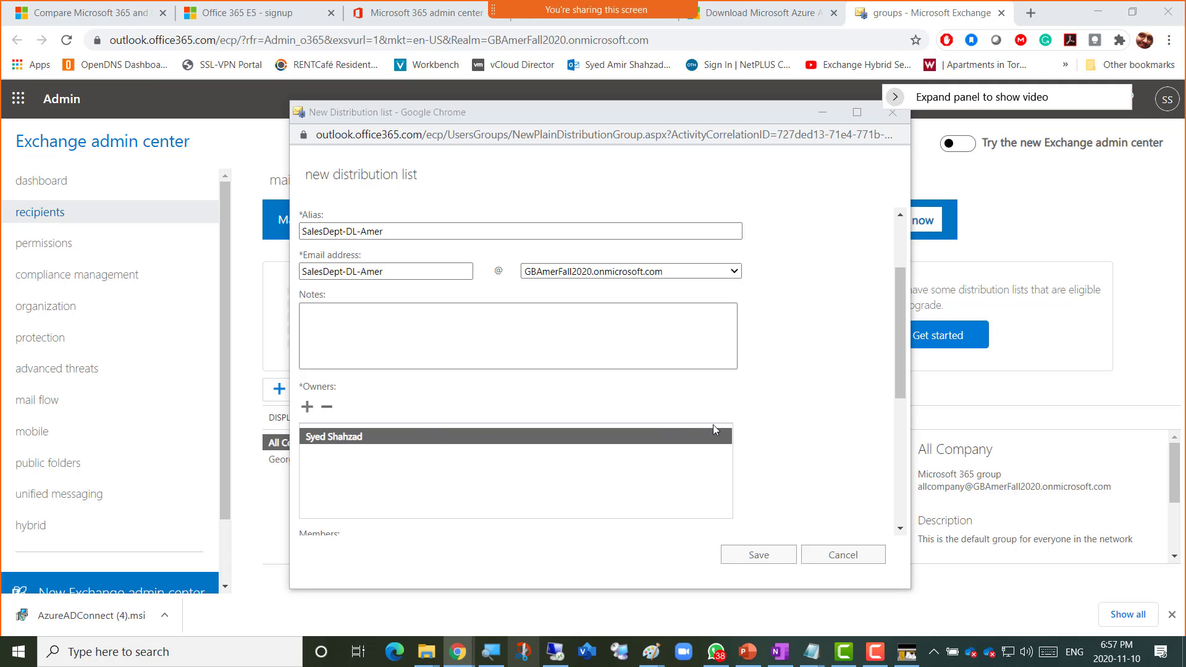
scroll(775, 419, "up", 3)
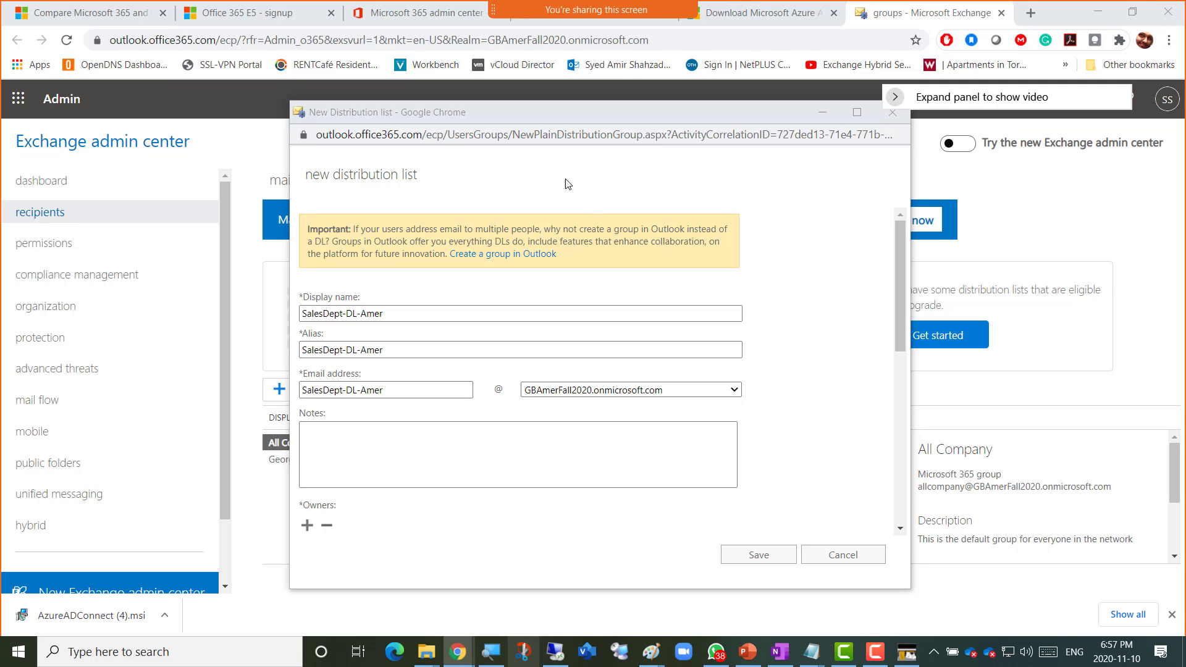
left_click_drag(530, 117, 769, 118)
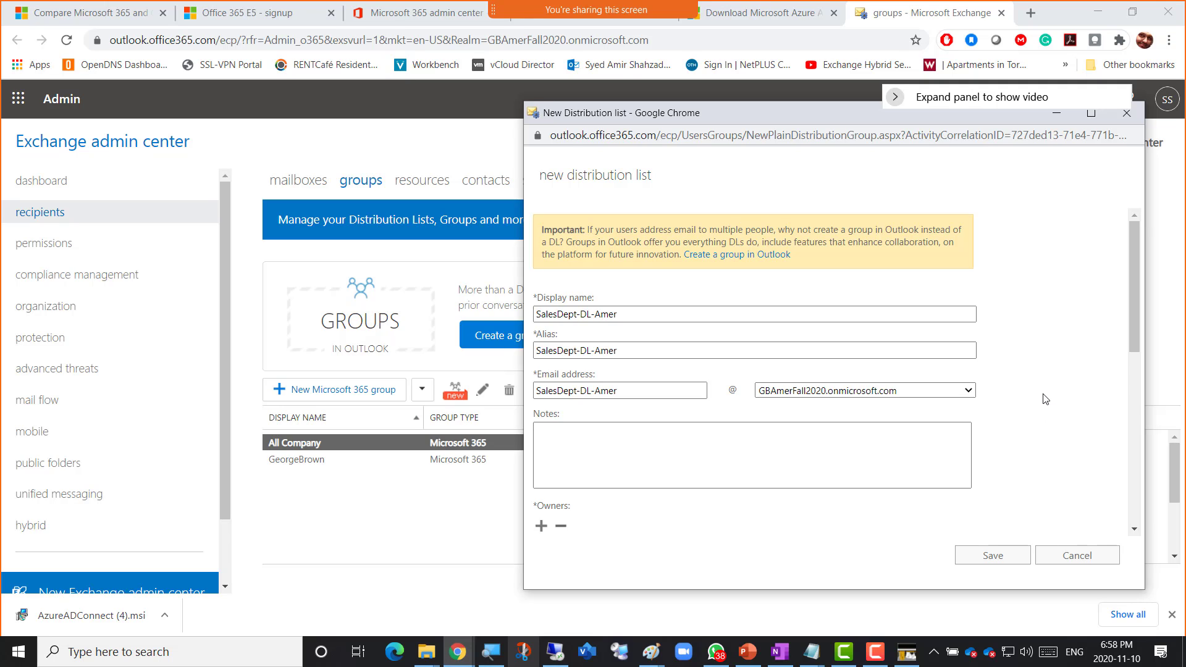
scroll(1045, 399, "down", 1)
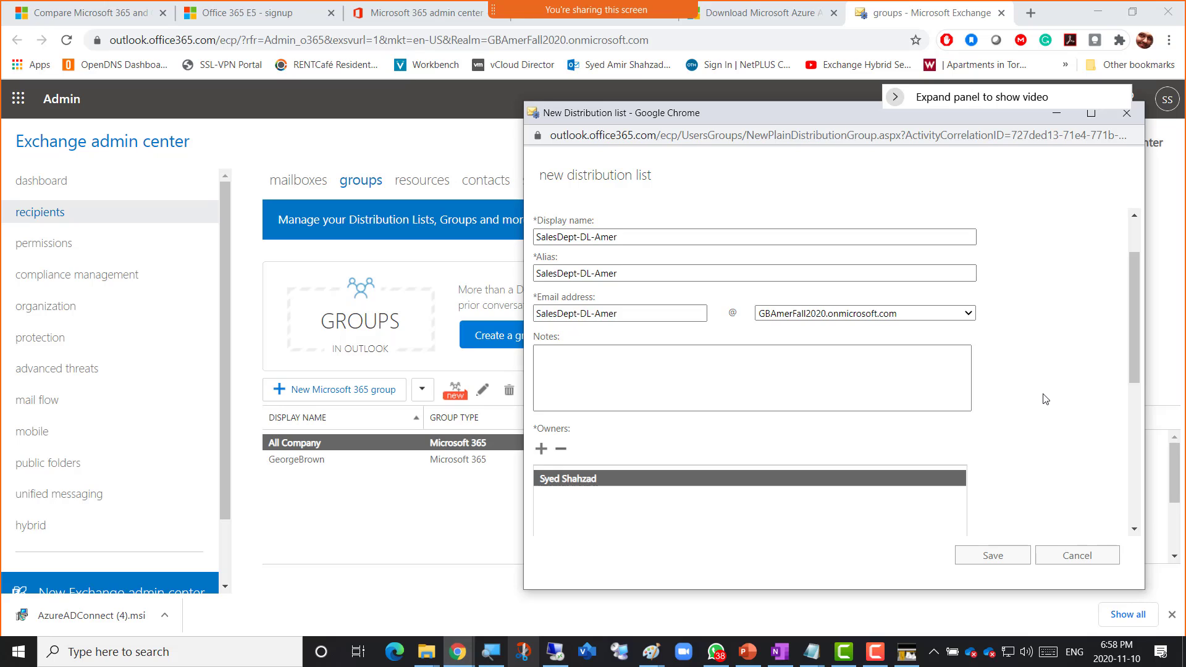
scroll(1044, 399, "down", 1)
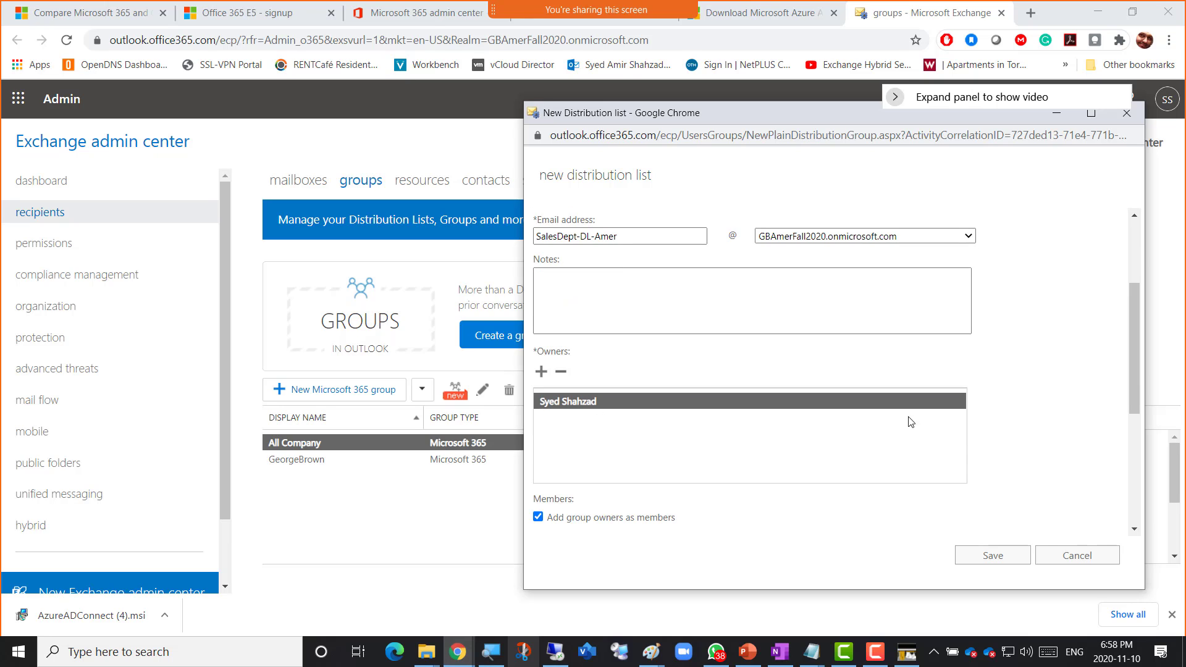
scroll(1033, 420, "down", 1)
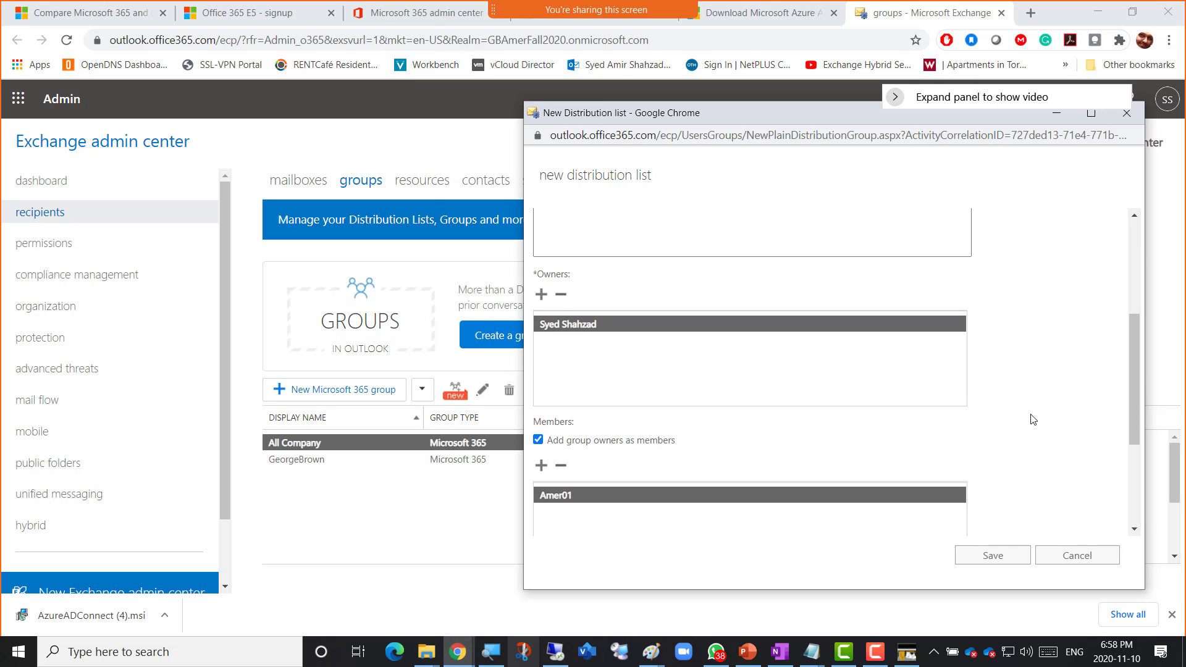
scroll(1032, 419, "down", 1)
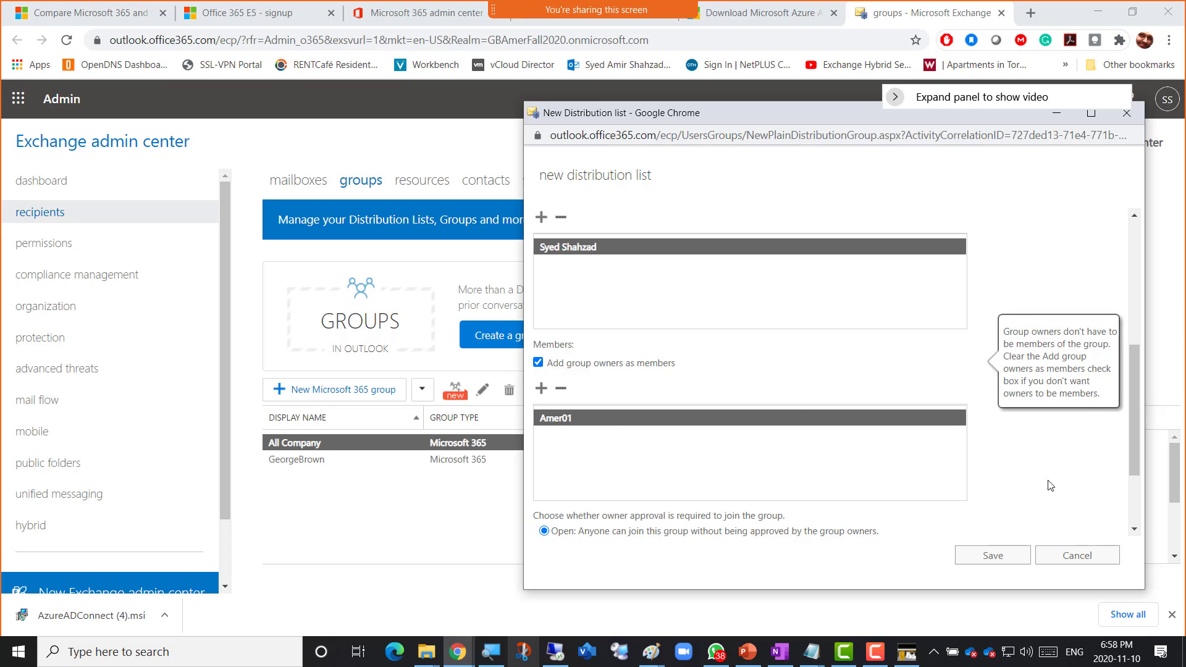
scroll(1050, 485, "down", 2)
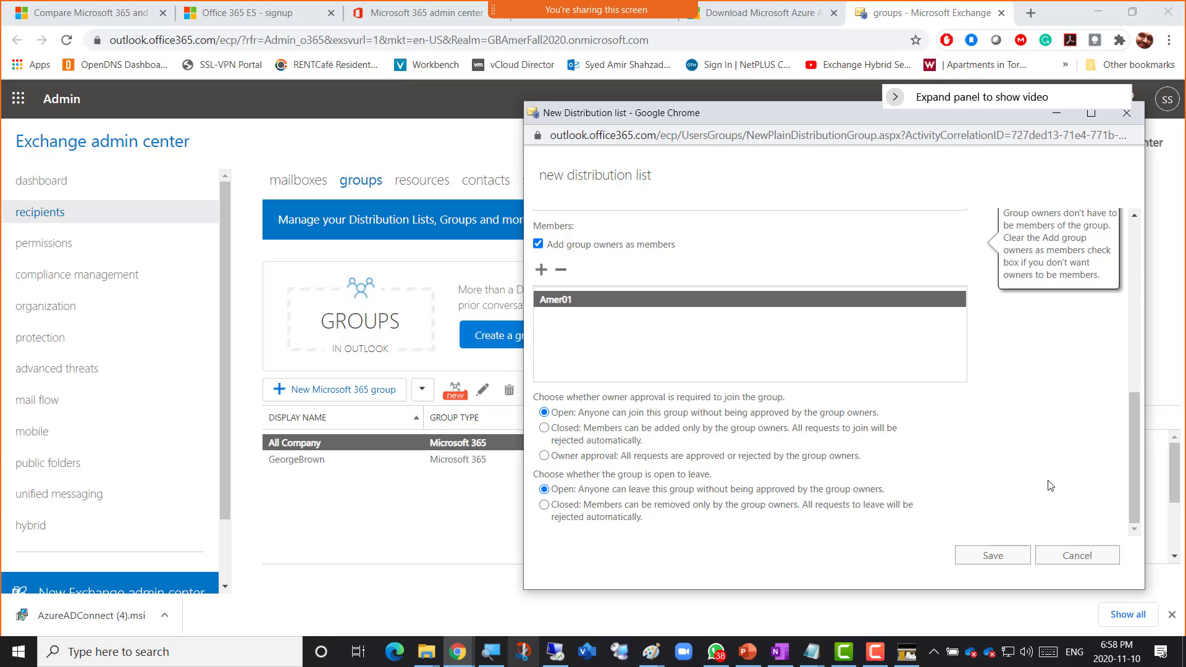
- Save the new distribution list and capture a screen snip of the groups page with SalesDept-DL-Amer selected
left_click(986, 557)
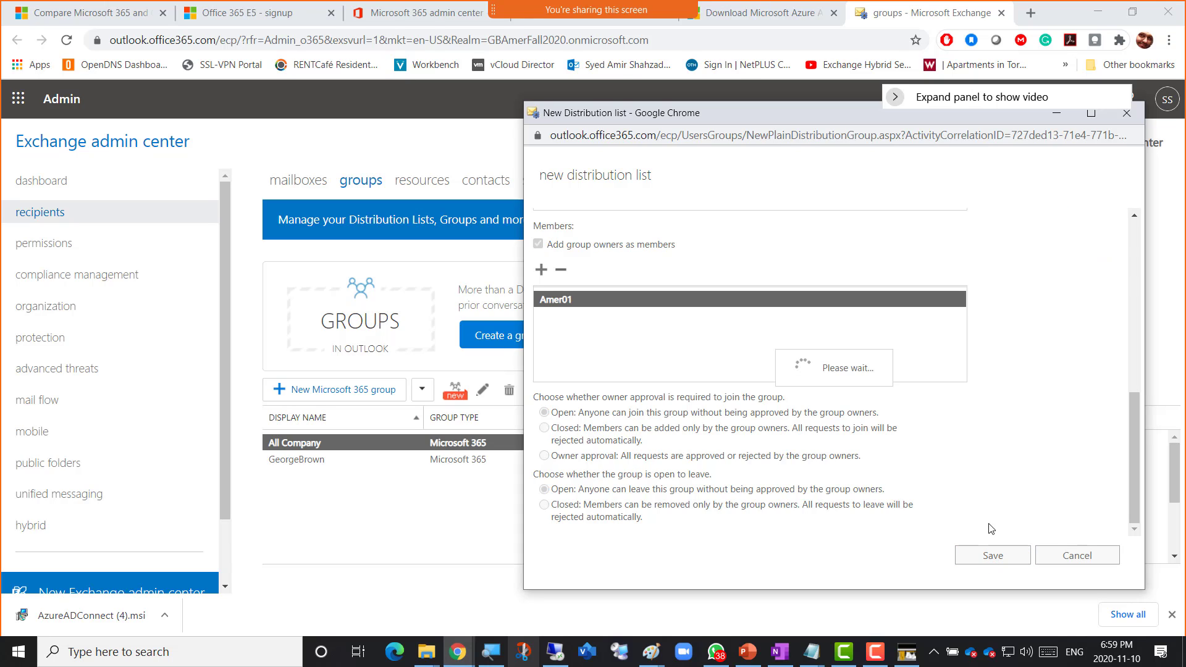
left_click(905, 441)
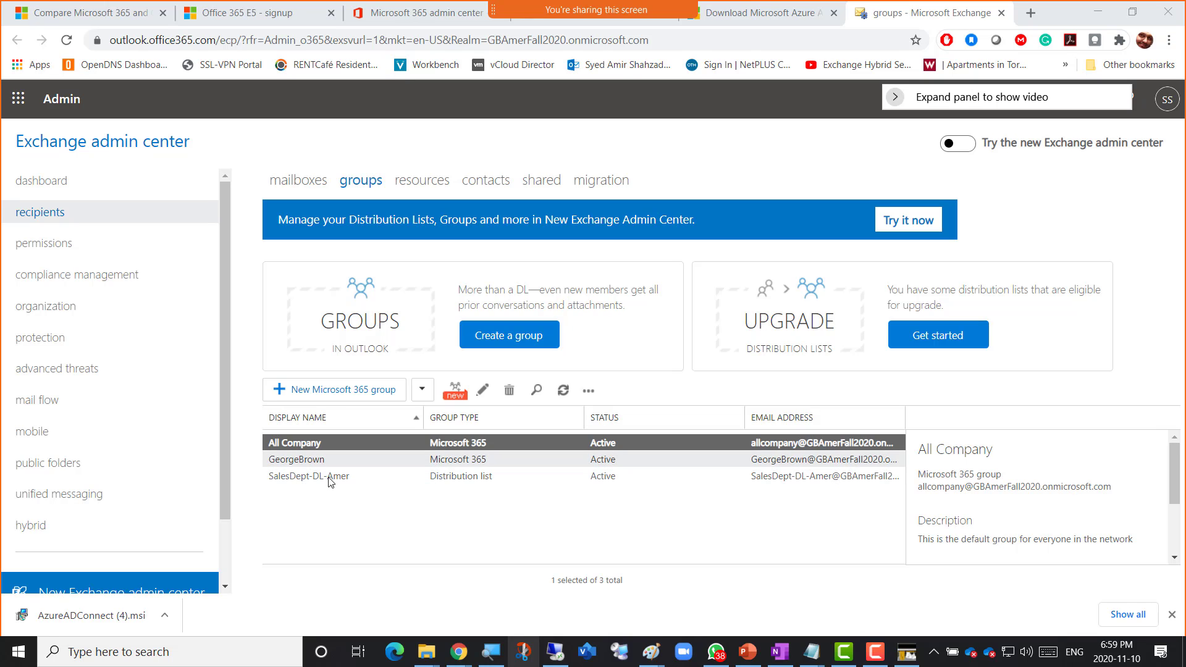
left_click(464, 481)
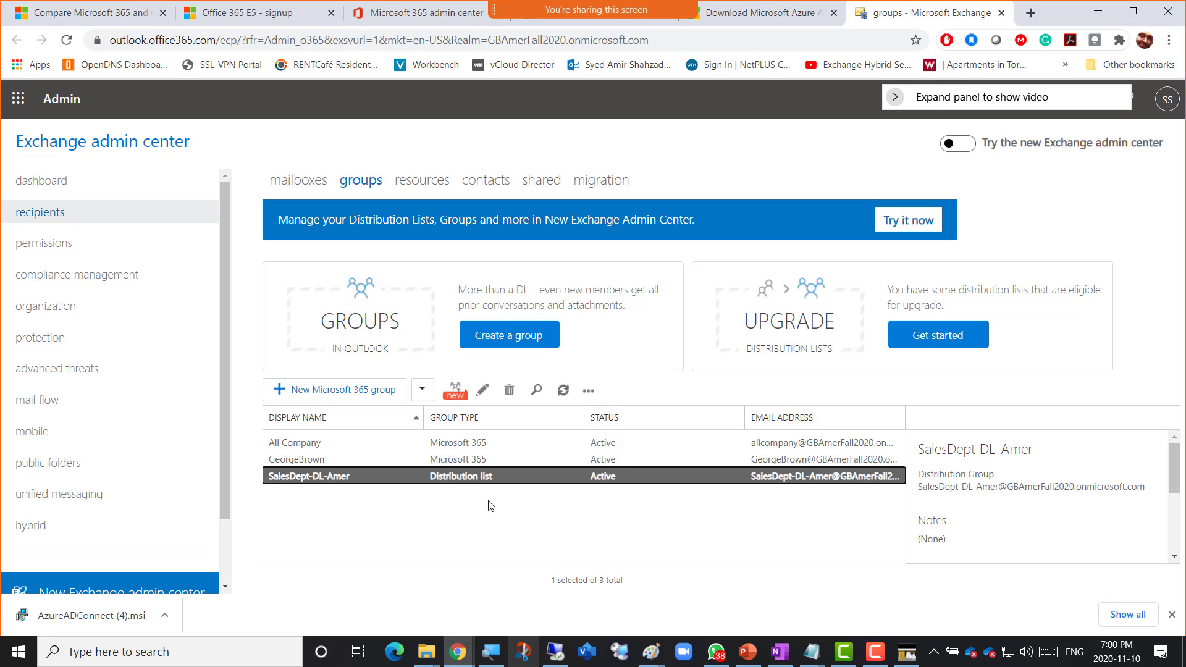
key("super+shift+s")
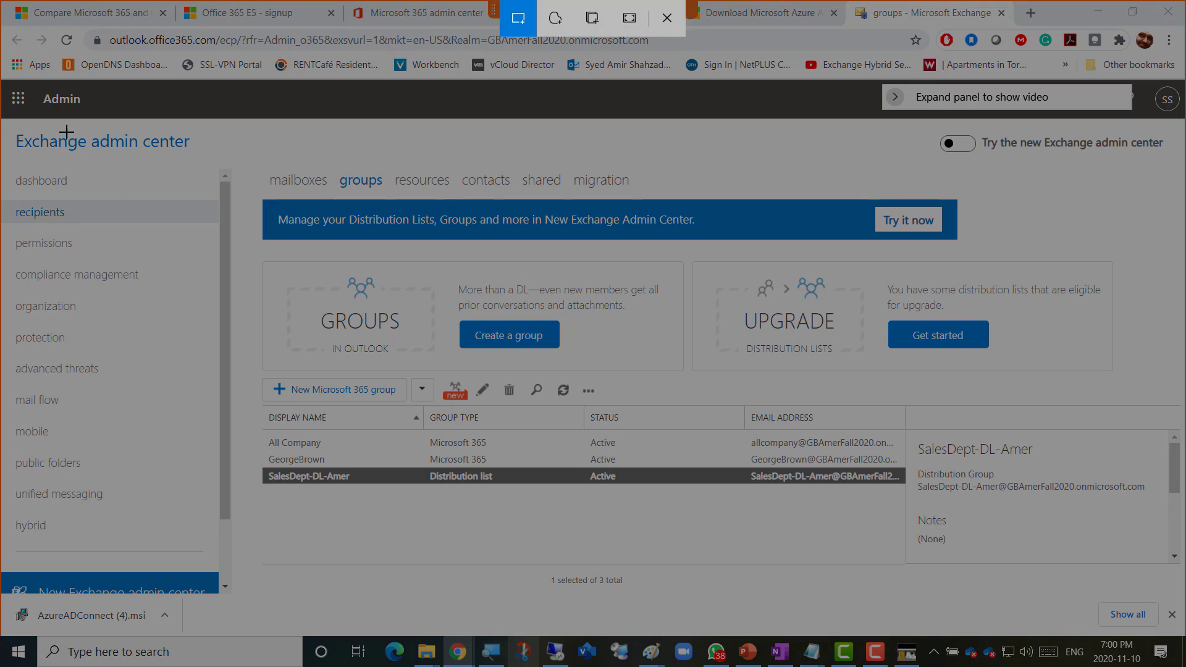
mouse_move(9, 86)
left_mouse_down()
mouse_move(328, 259)
mouse_move(768, 625)
left_mouse_up()
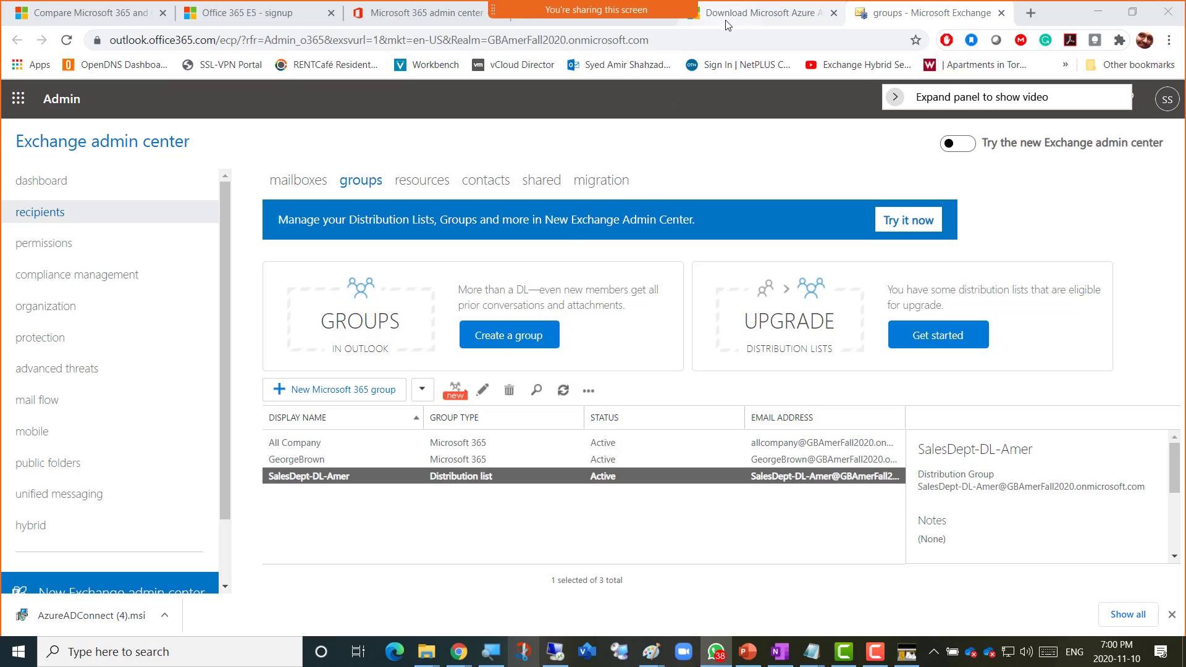
- Switch to the Outlook mailbox and start a new message addressed to SalesDept-DL-Amer, dismissing the editor tip
left_click(630, 24)
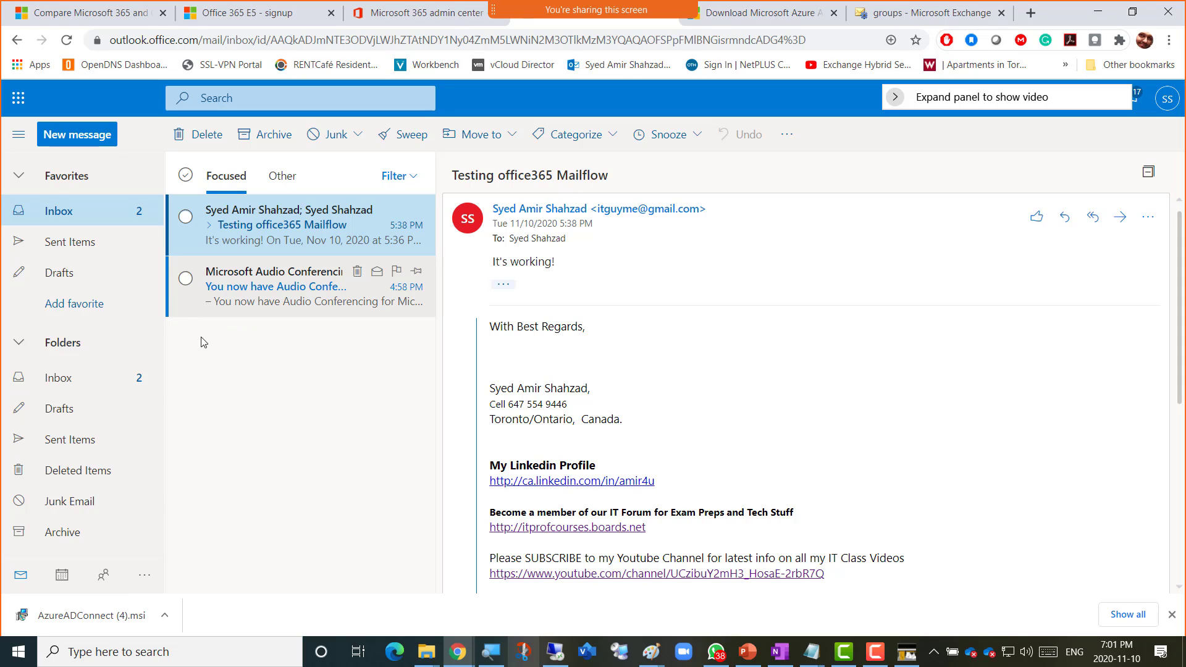
left_click(77, 144)
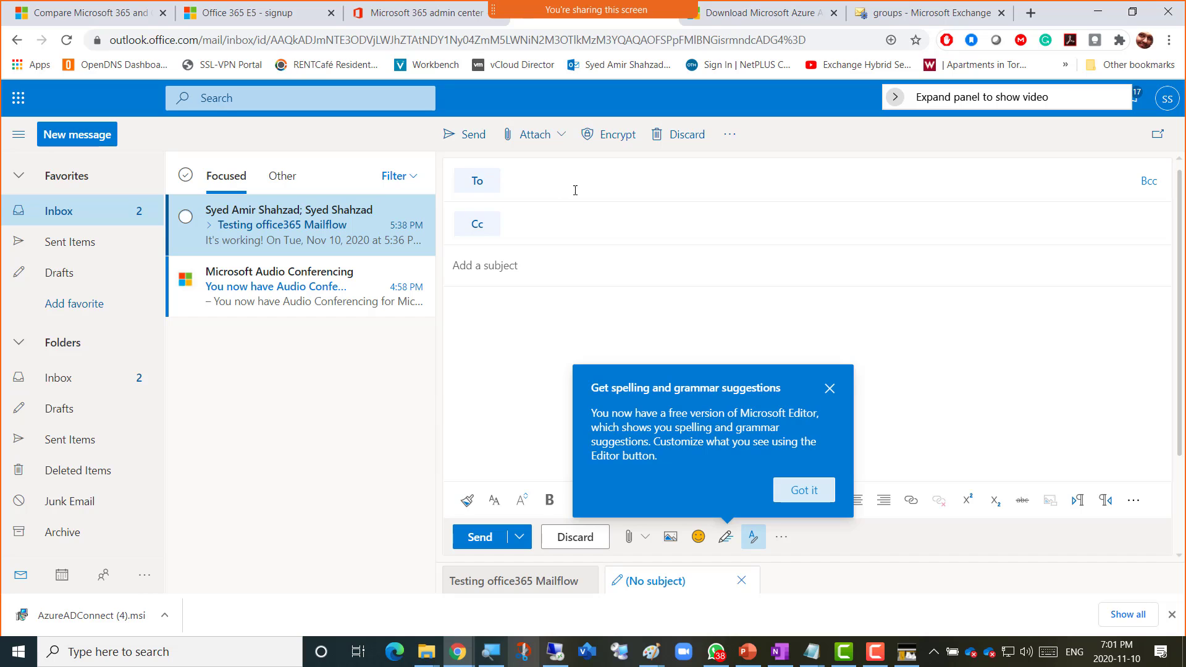
left_click(817, 491)
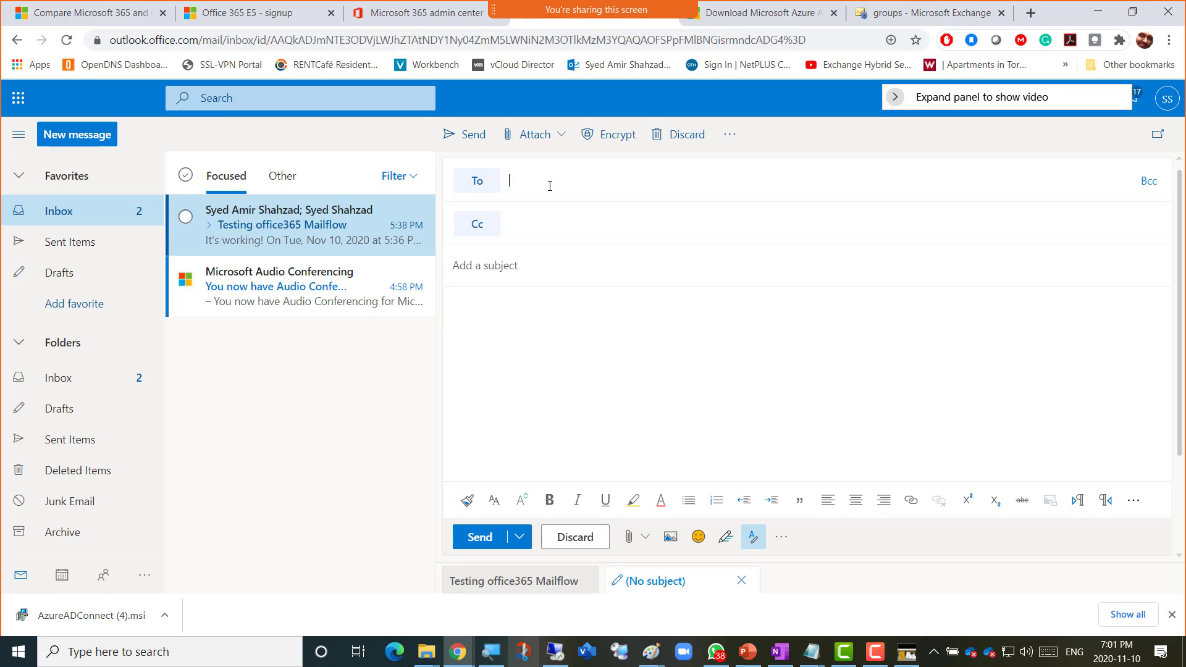
type("Sales")
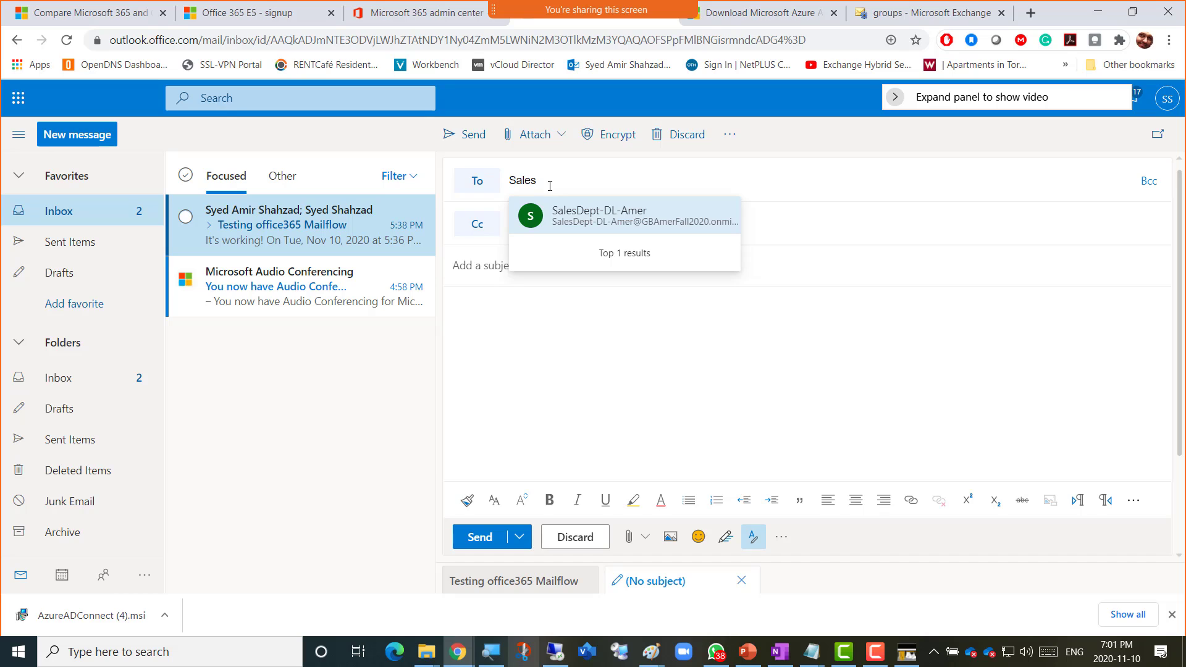
left_click(604, 219)
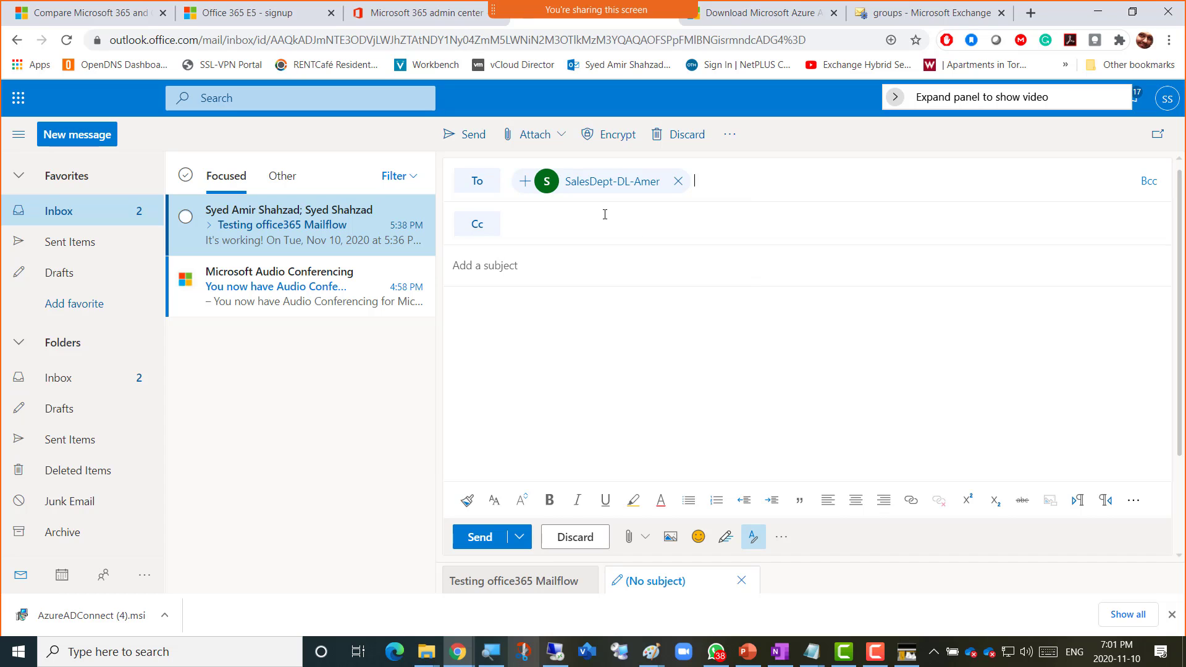
- Enter "testing DL" as both the subject and the body of the message and send it
left_click(530, 275)
type("te")
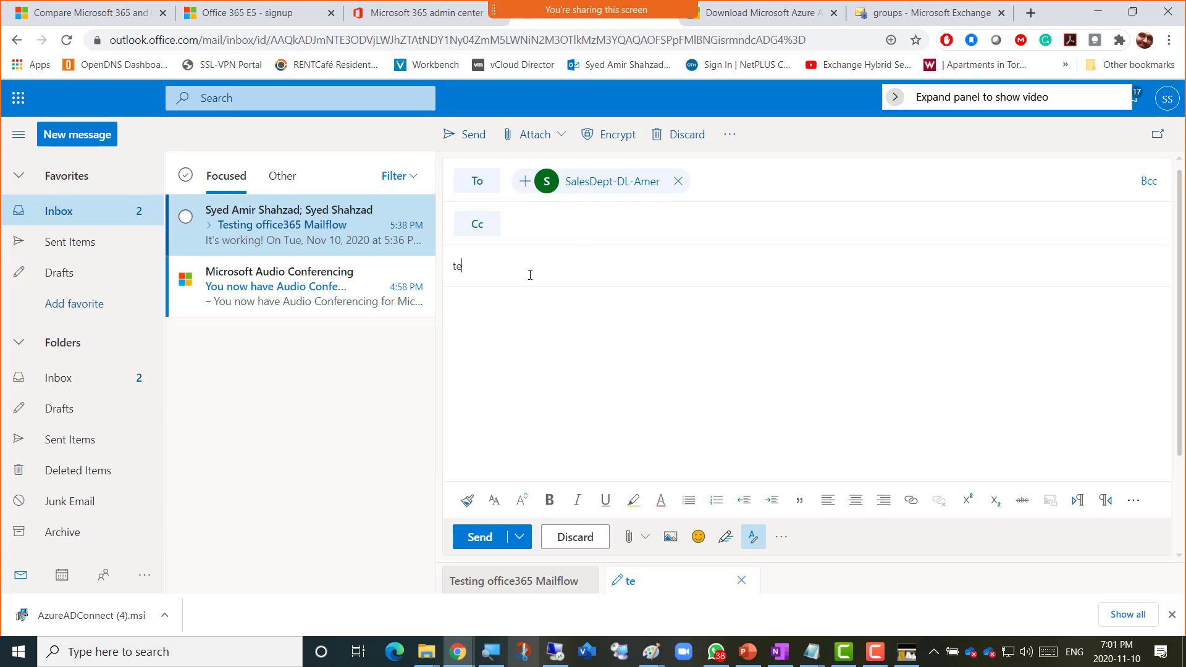
type("sting DL")
key("ctrl+a")
key("ctrl+c")
key("Tab")
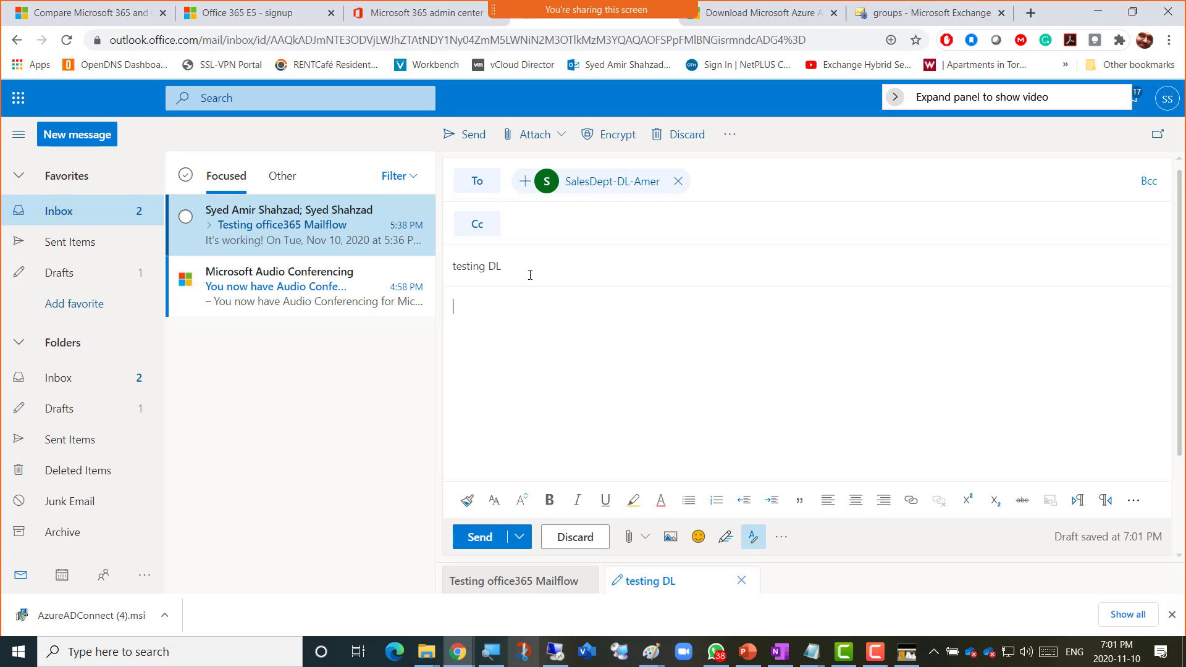
key("ctrl+v")
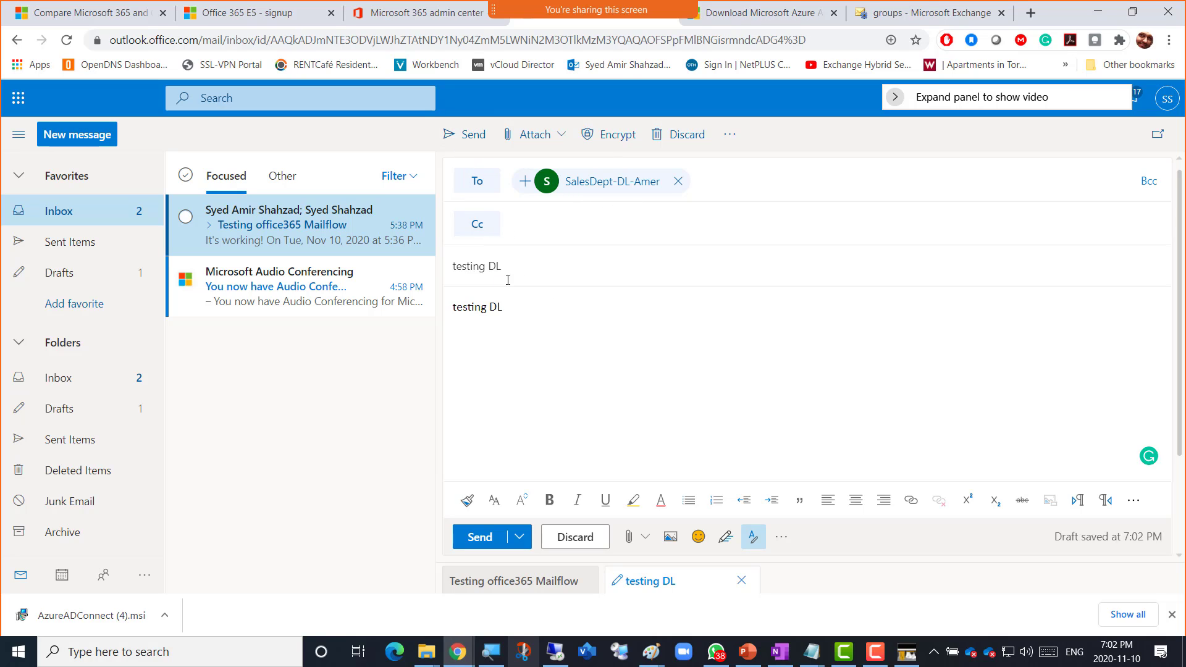
left_click(470, 136)
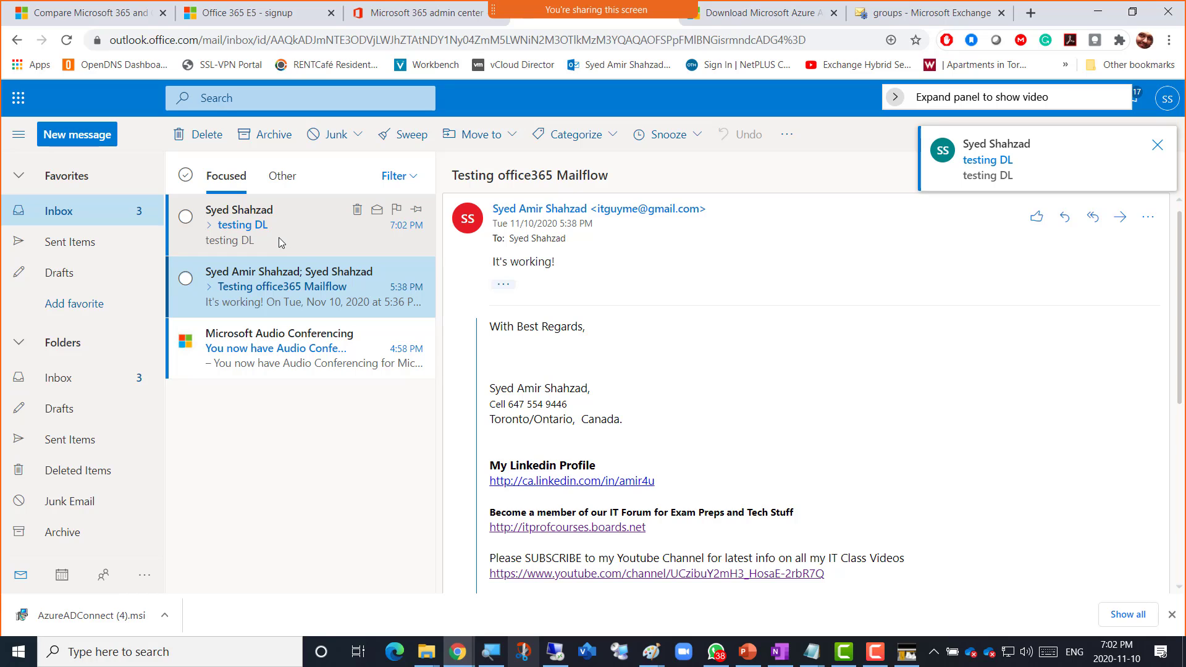
- Open the received "testing DL" message, and list the other group types that can be created in the Exchange admin center
left_click(280, 239)
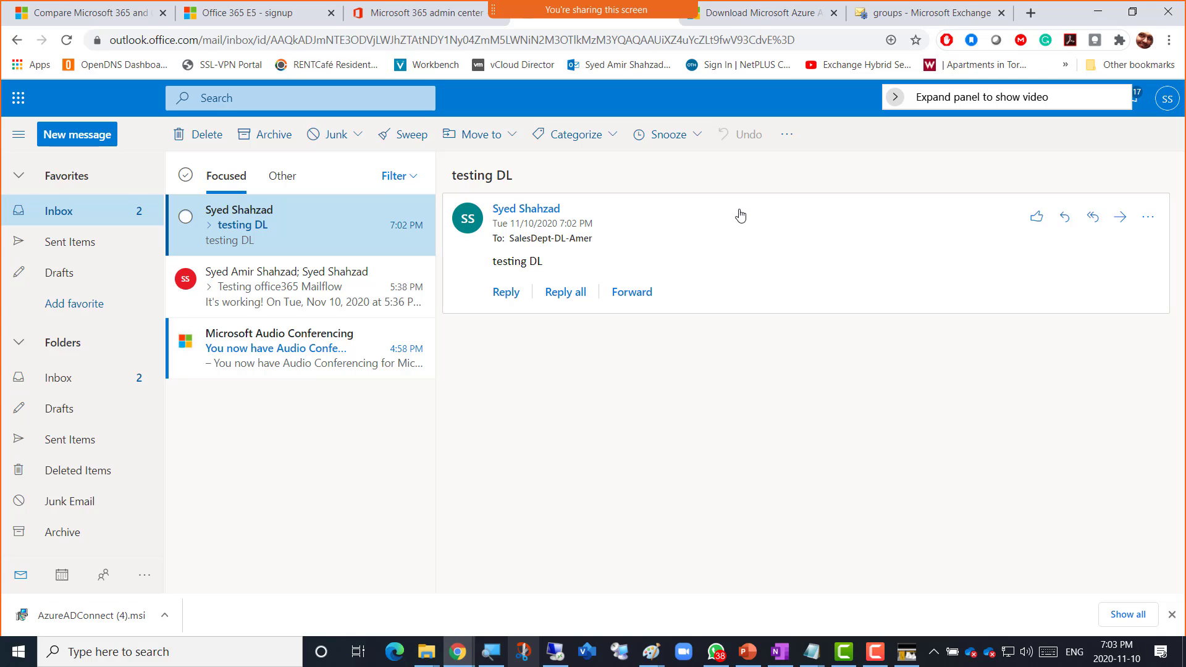
left_click(899, 17)
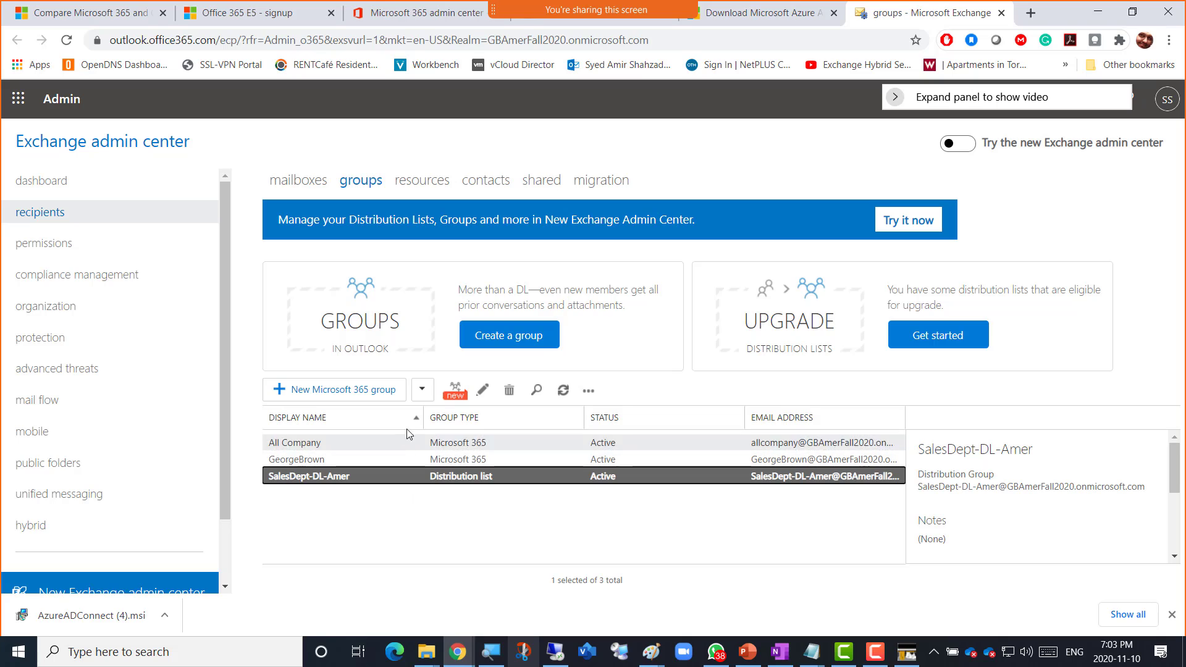
left_click(422, 389)
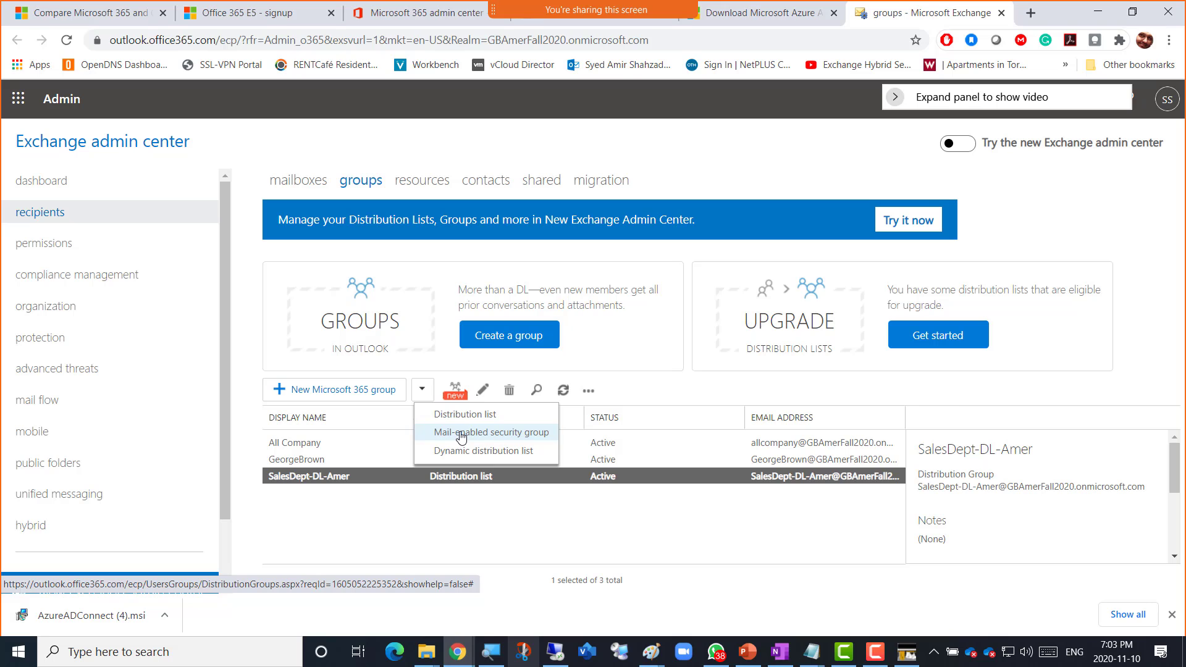
- Switch to the OneNote class notes and add a "Recipients" bullet after the BREAK line, with the sub-bullet "Distribution list"
left_click(778, 652)
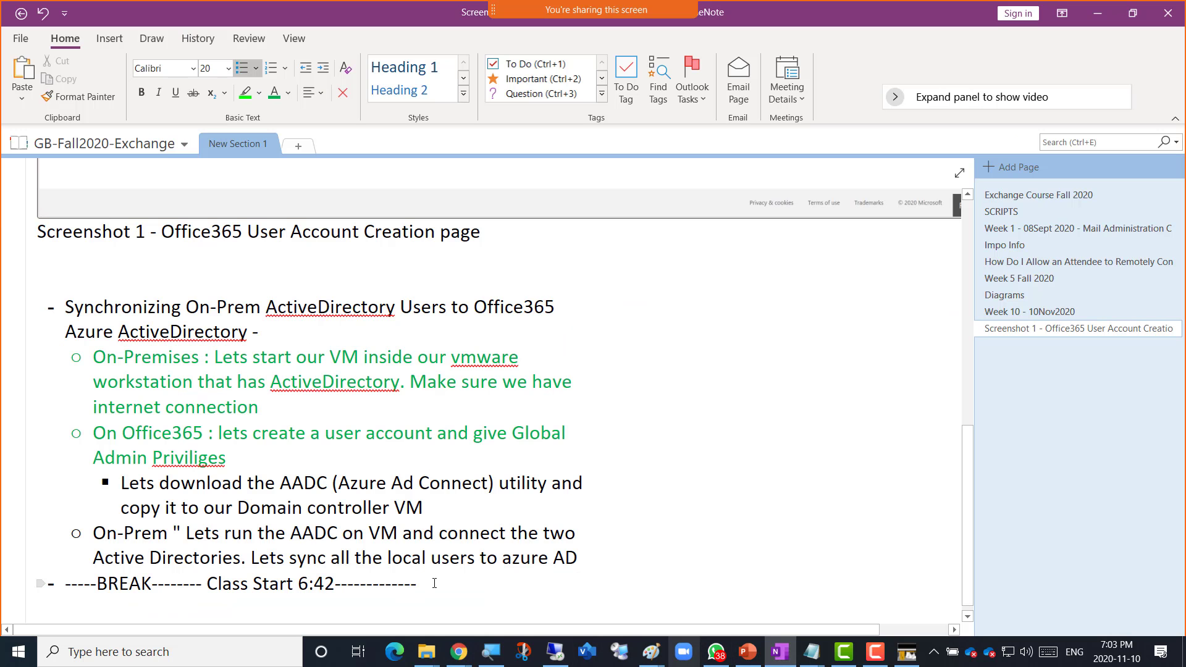
key("Return")
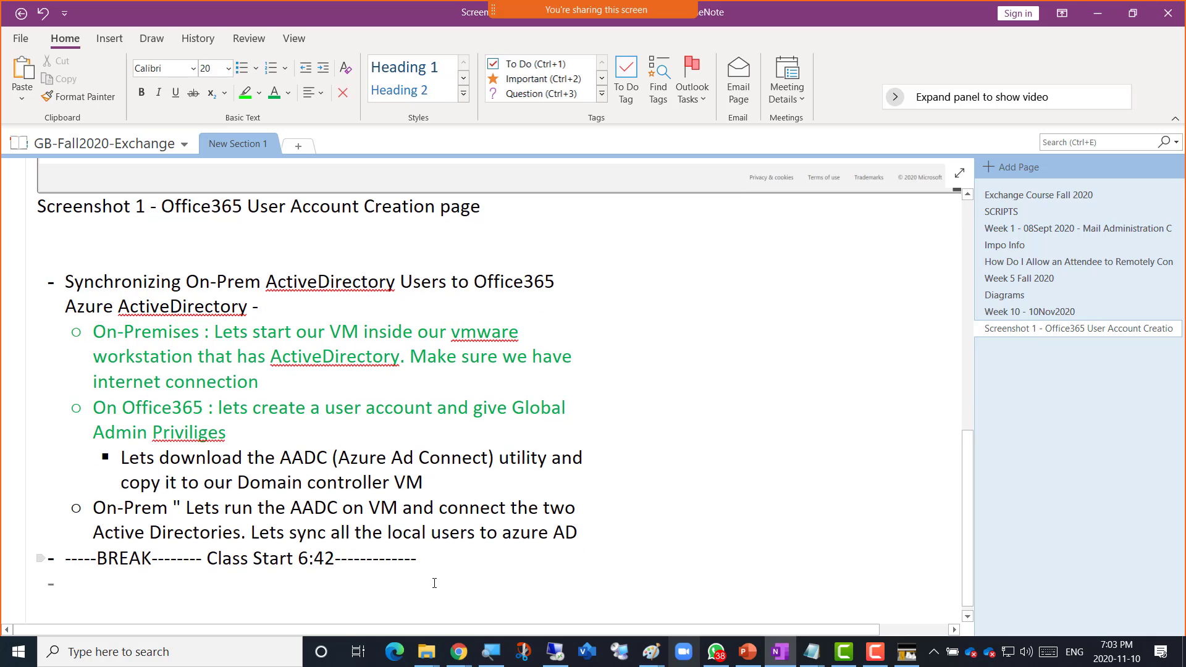
type("Recipi")
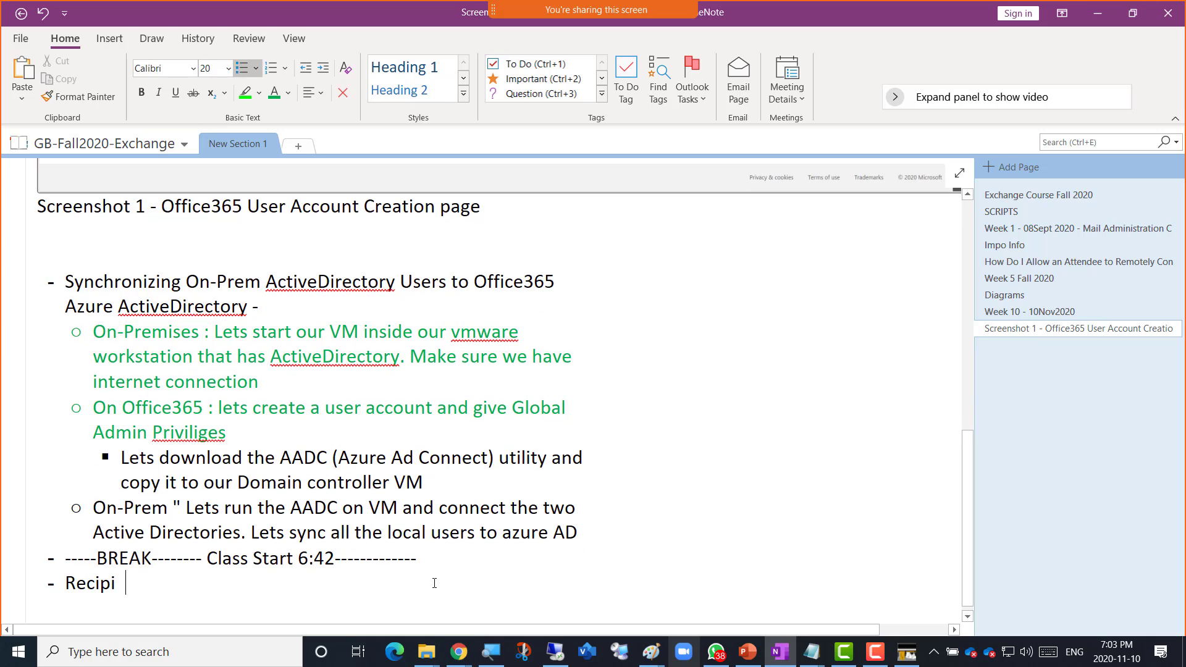
type("ents")
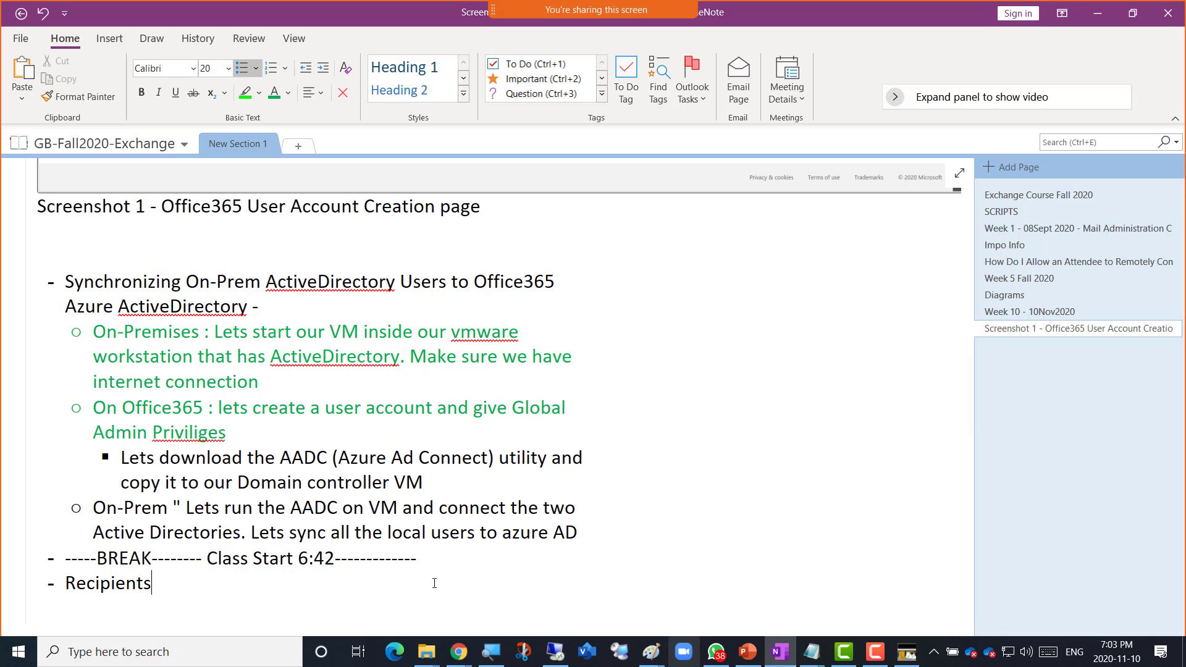
key("Return")
key("Tab")
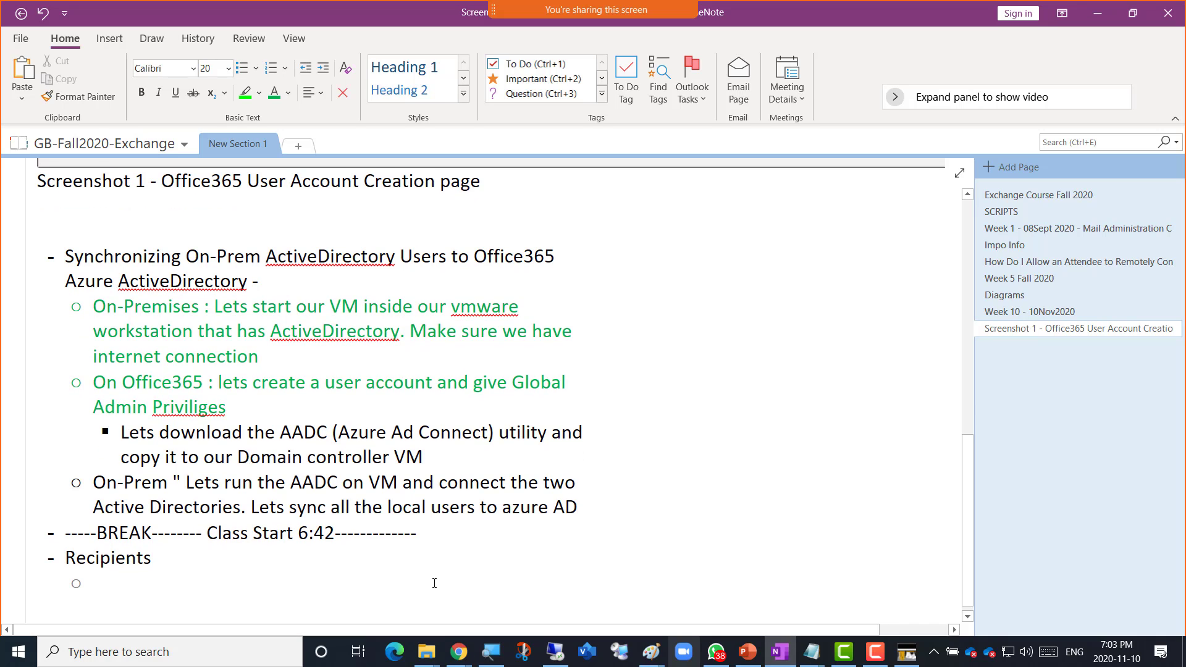
type("Distri")
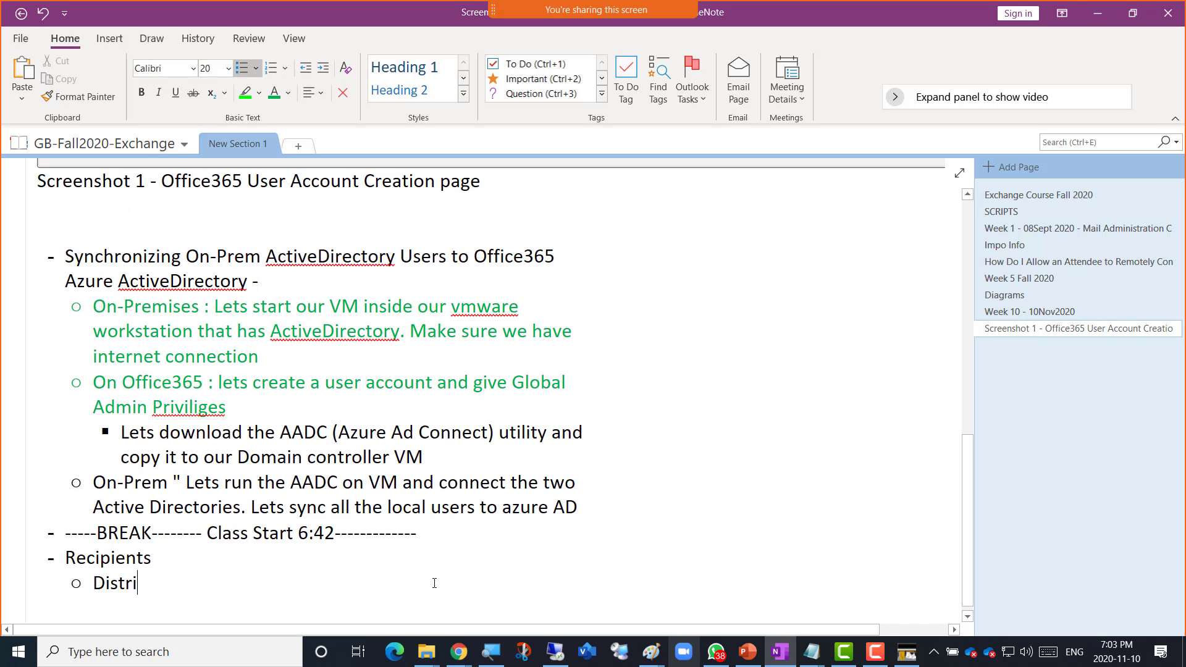
type("bution list")
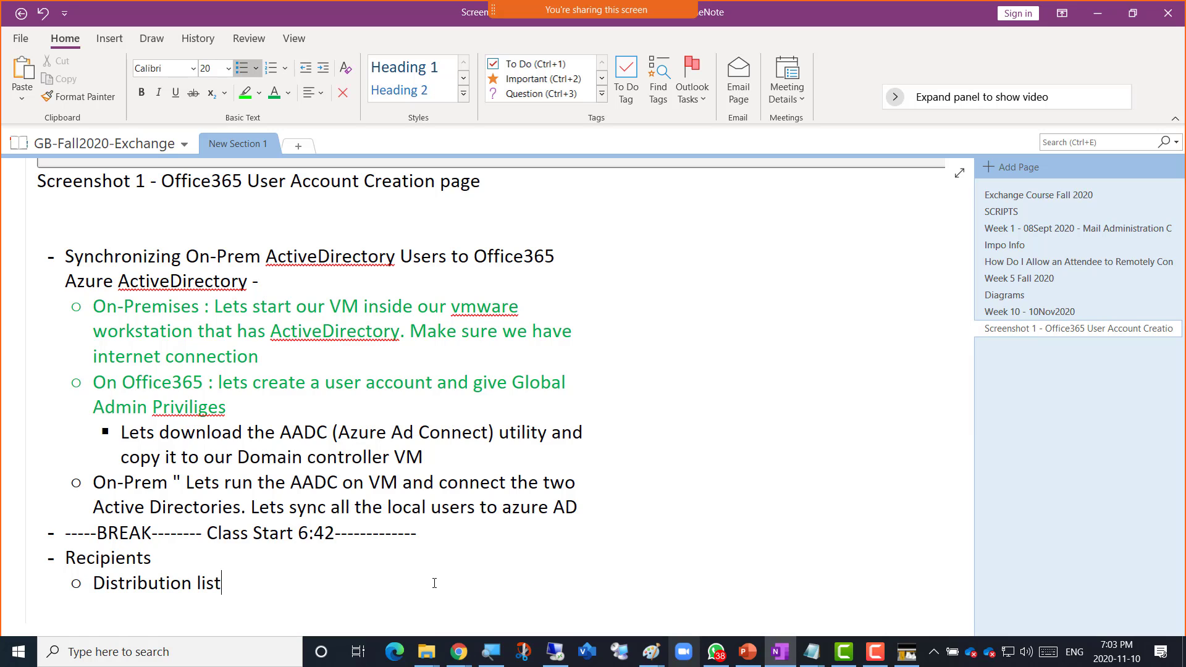
- Add a sub-bullet under "Distribution list" reading "It is an email group"
key("Tab")
type("I tis")
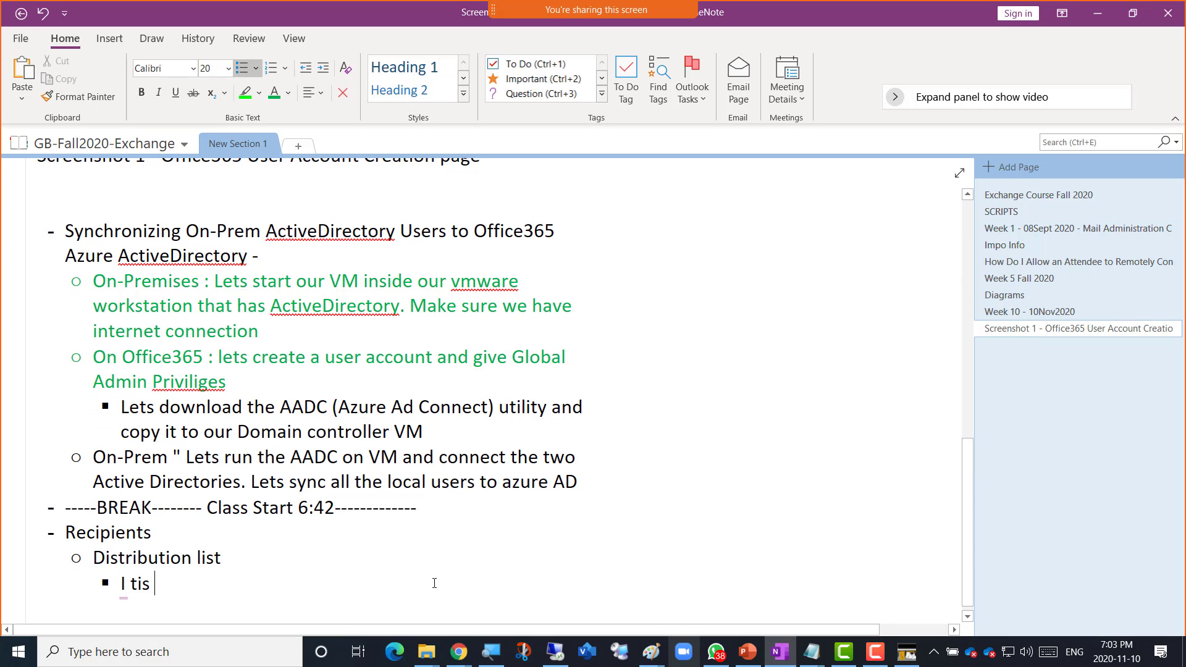
key("BackSpace")
key("BackSpace")
key("BackSpace")
key("BackSpace")
key("BackSpace")
key("BackSpace")
type("It is an eml")
key("BackSpace")
key("BackSpace")
type("mail")
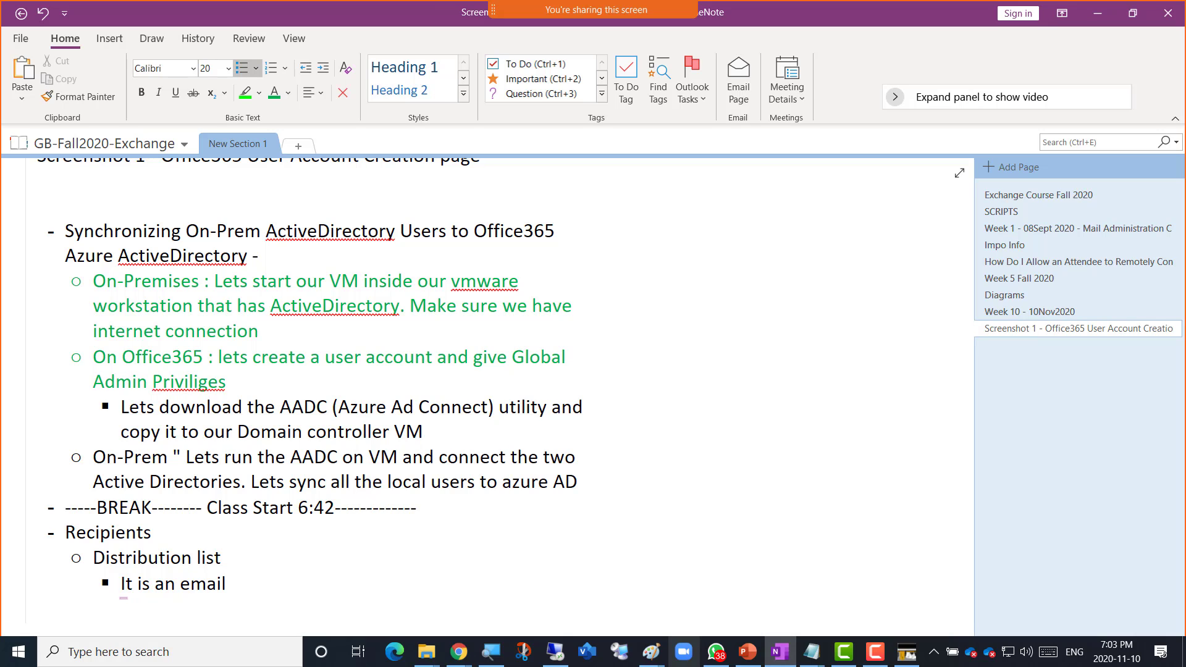
type(" group. If i")
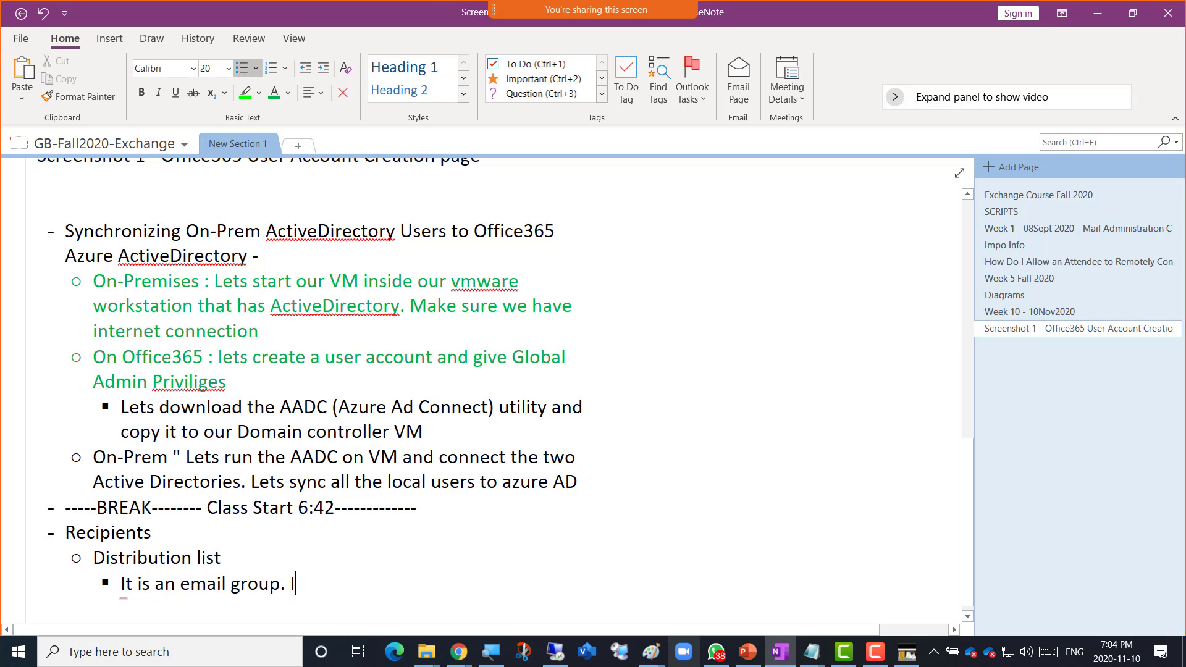
- Continue the sub-bullet with ". If we email to the DL address then the email will reach all the members of the DL"
type("email to the ")
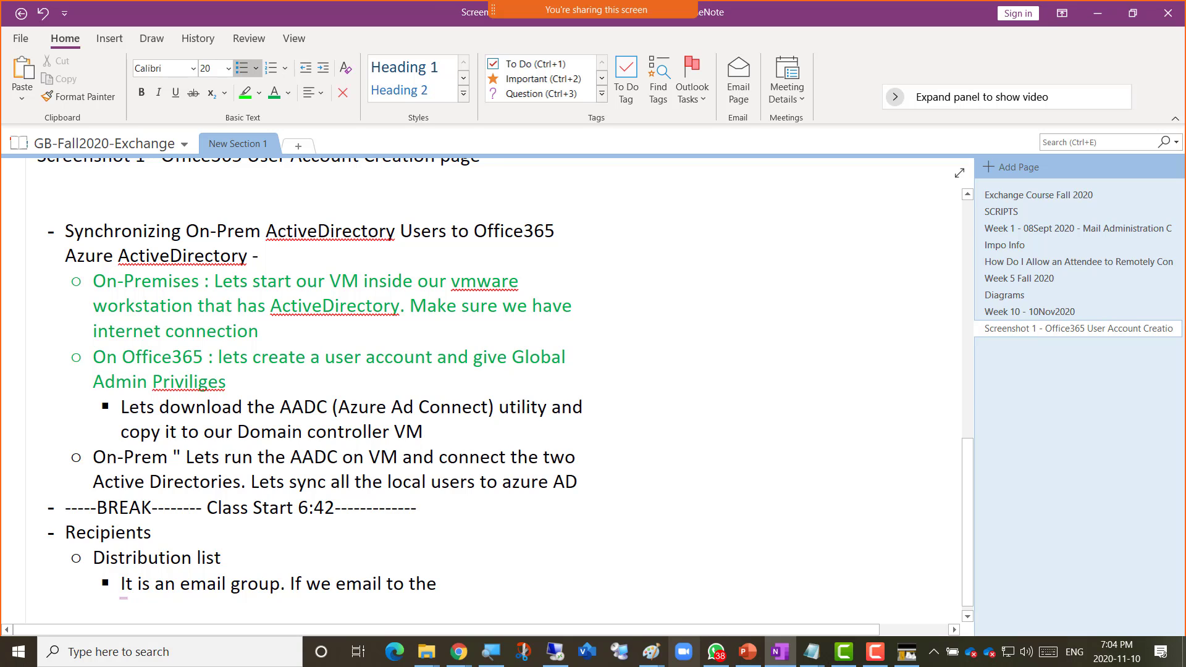
type("DL address ")
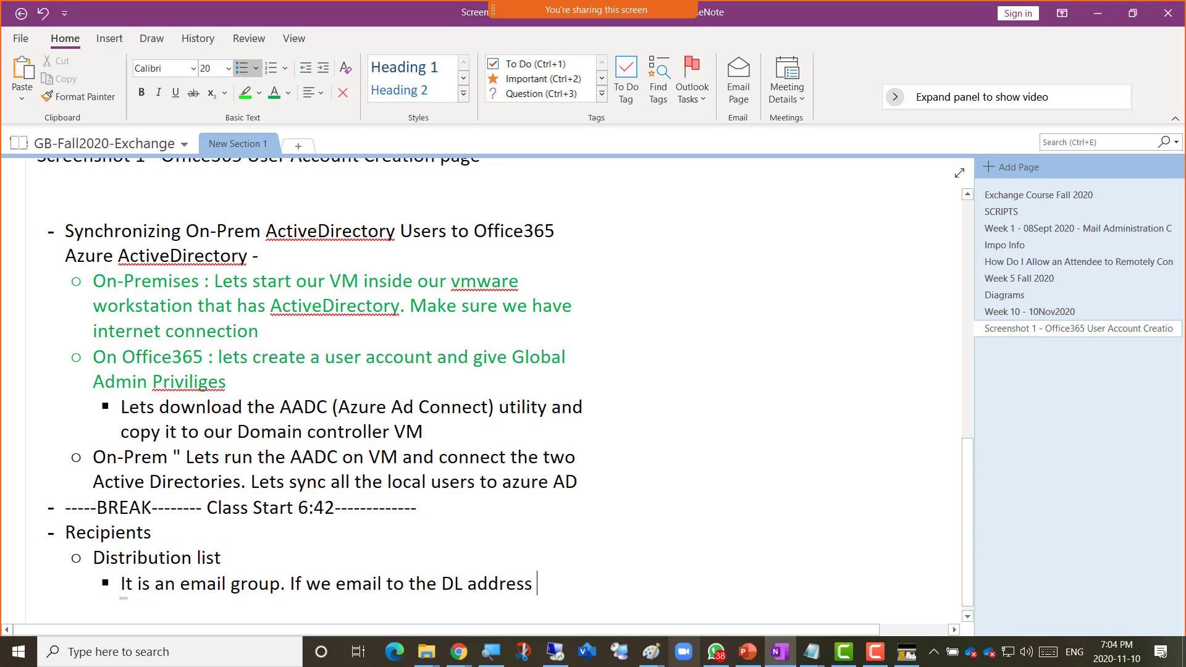
type("then the email")
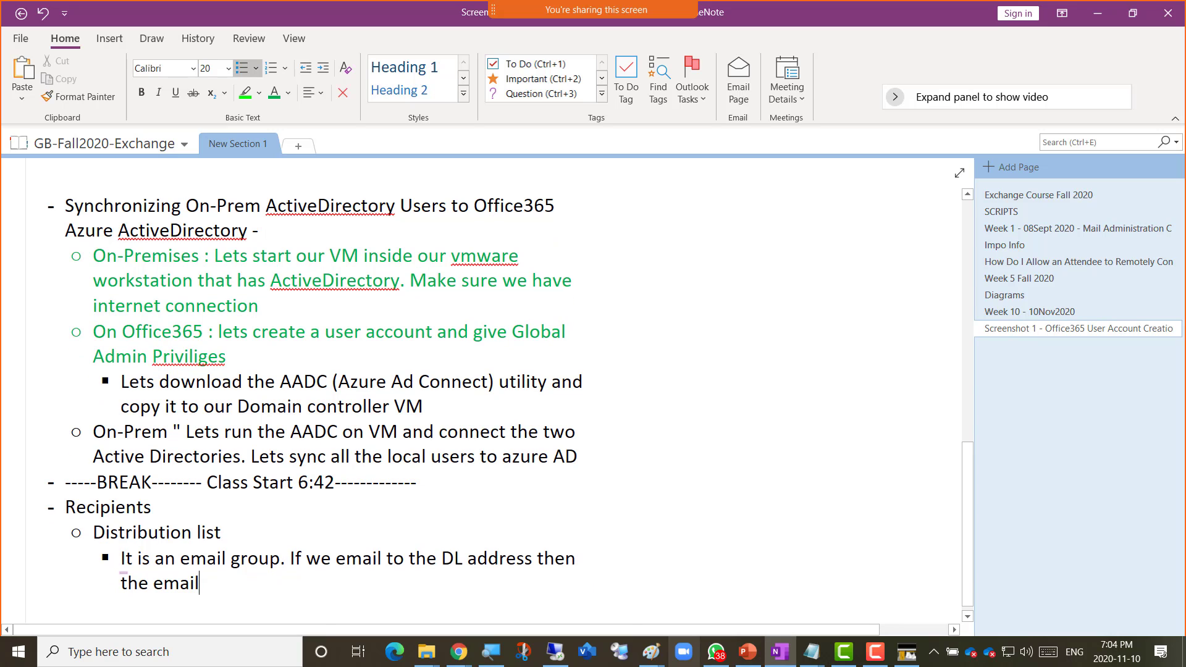
type(" will reach all the members of the D")
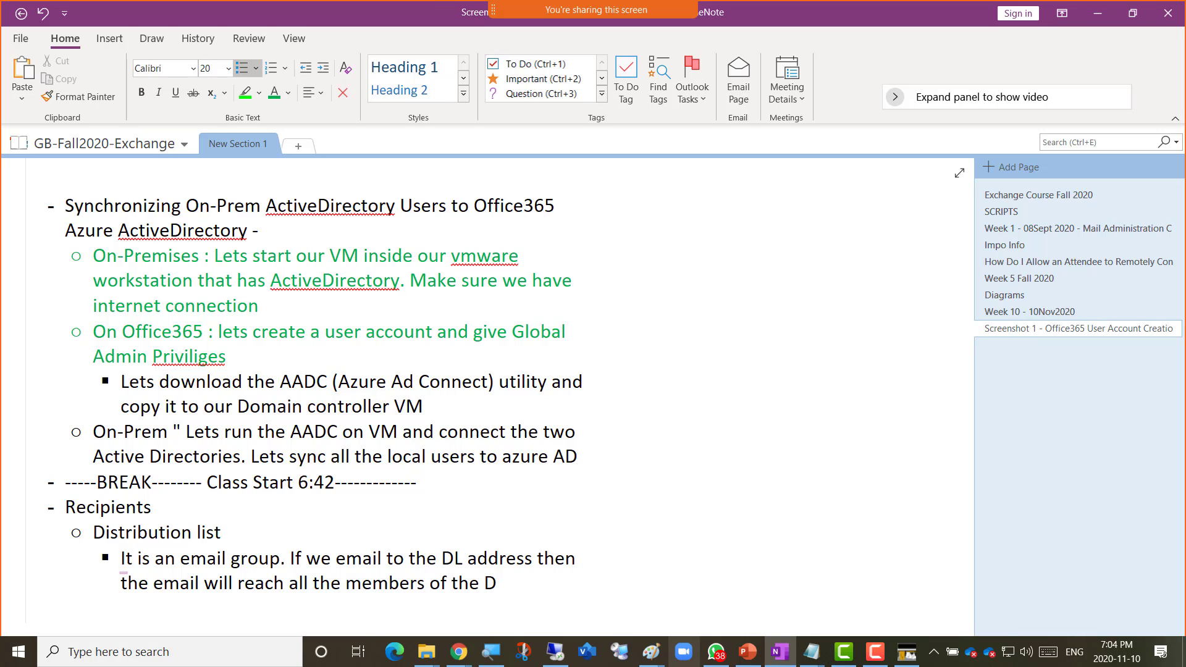
type("L")
- Add the bullet "Mail-Enabled Security group" at the same level as "Distribution list"
key("Return")
key("shift+Tab")
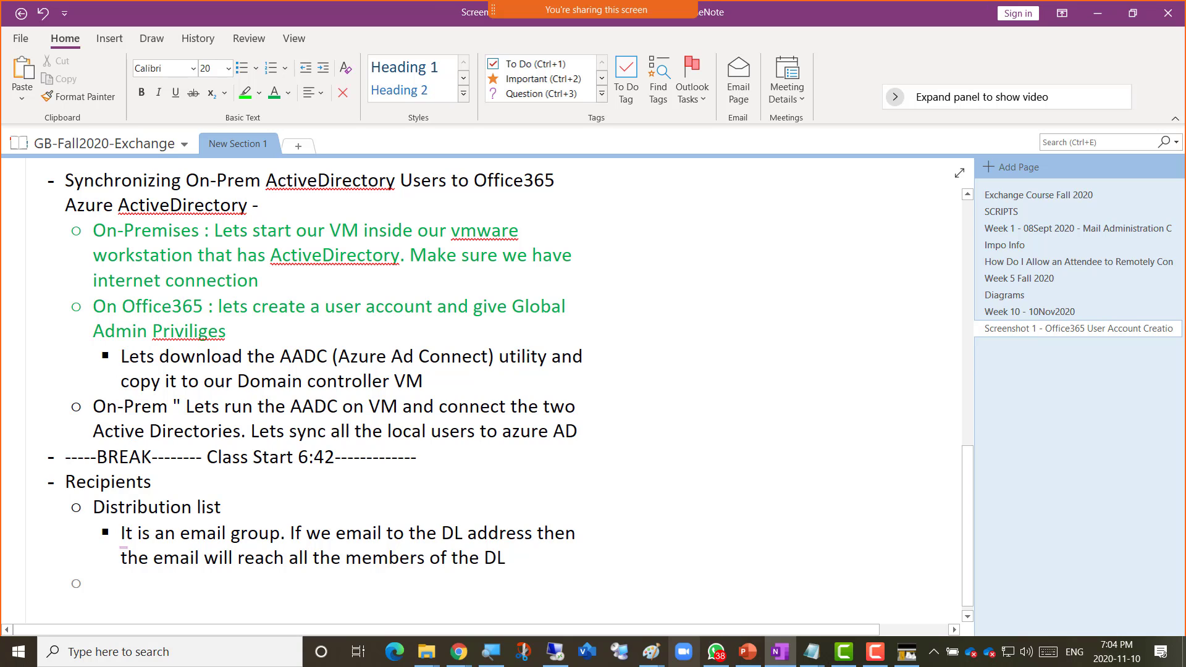
type("Mail-Emabled")
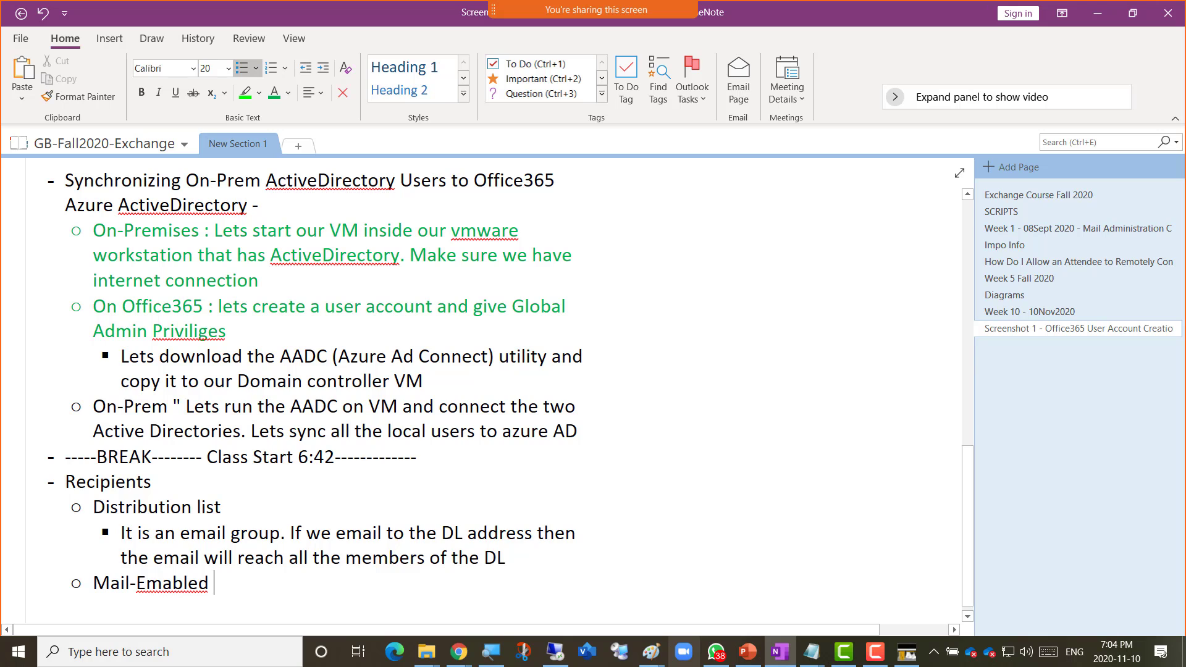
key("Left")
key("Left")
key("Left")
key("Left")
key("Left")
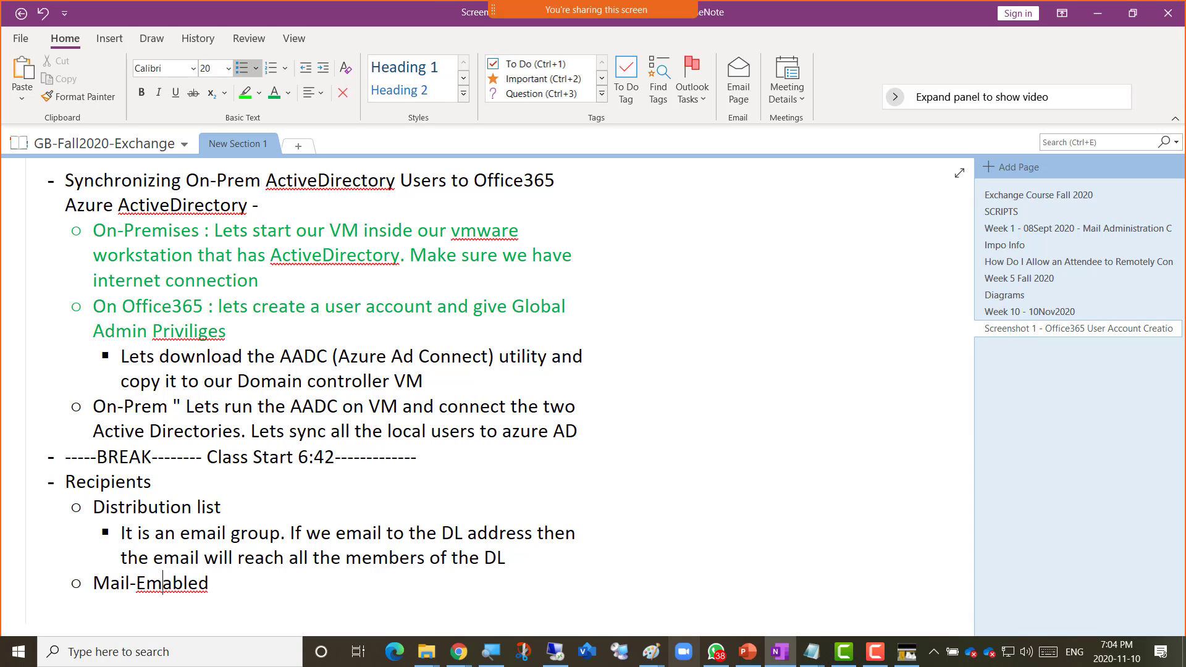
key("shift+Left")
key("shift+Left")
type("n")
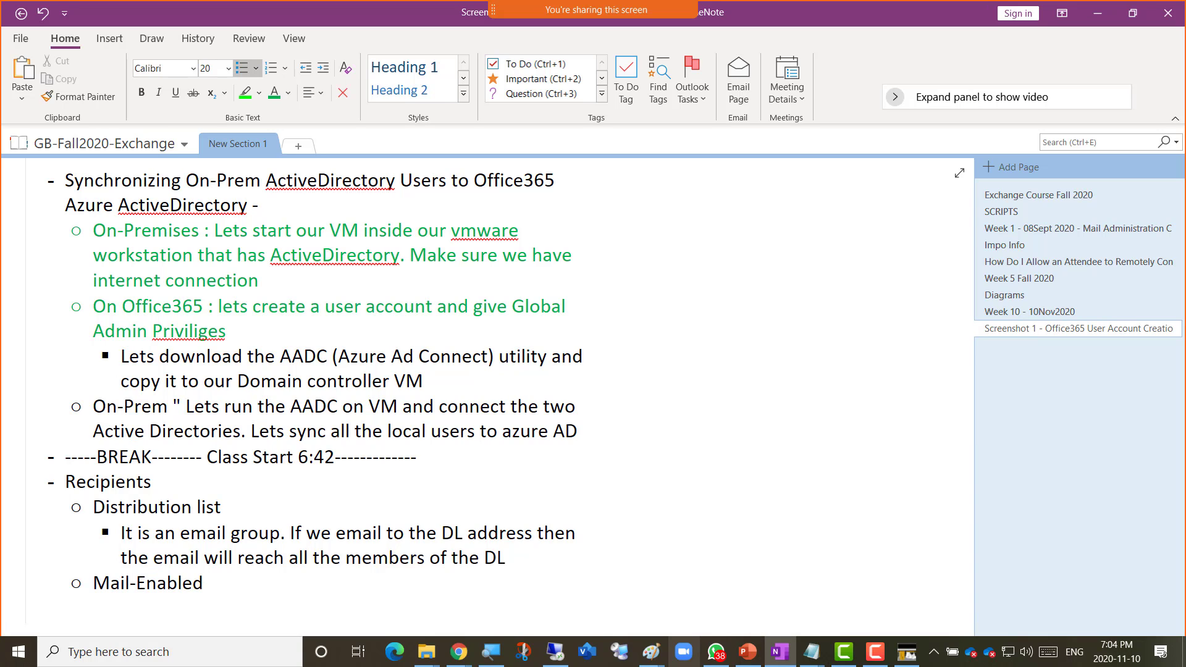
key("Right")
key("Right")
key("Right")
key("Right")
key("Right")
type("Security group")
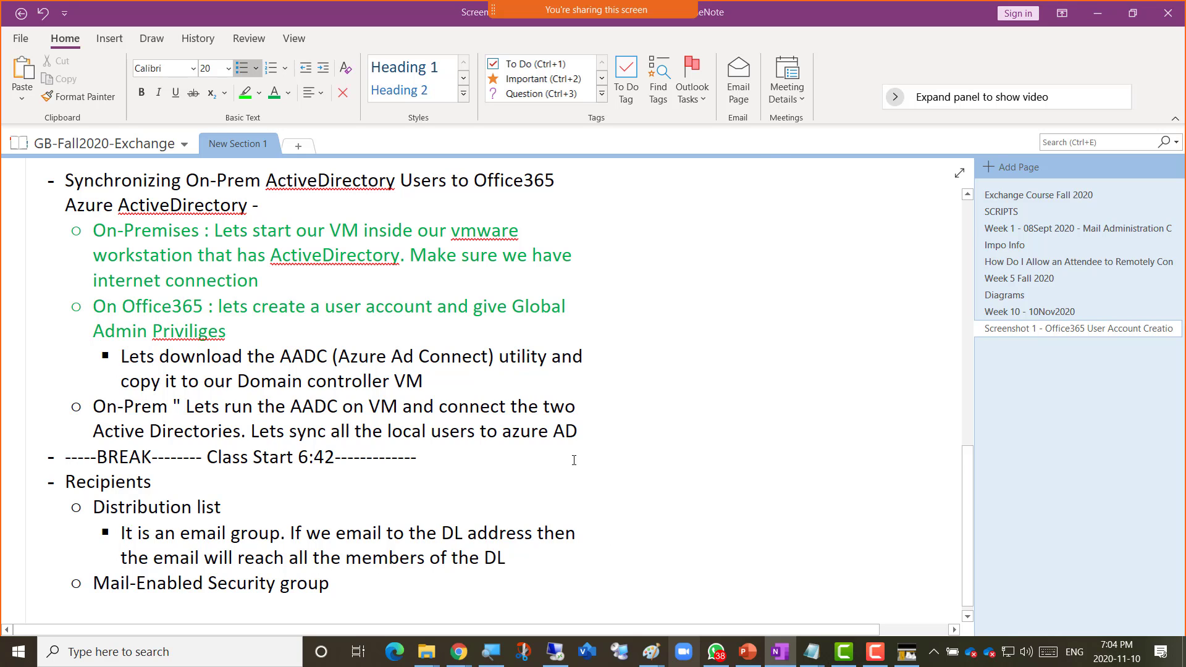
- Switch to the Exchange admin center, check the group types that can be created, and return to the OneNote notes
key("alt+Tab")
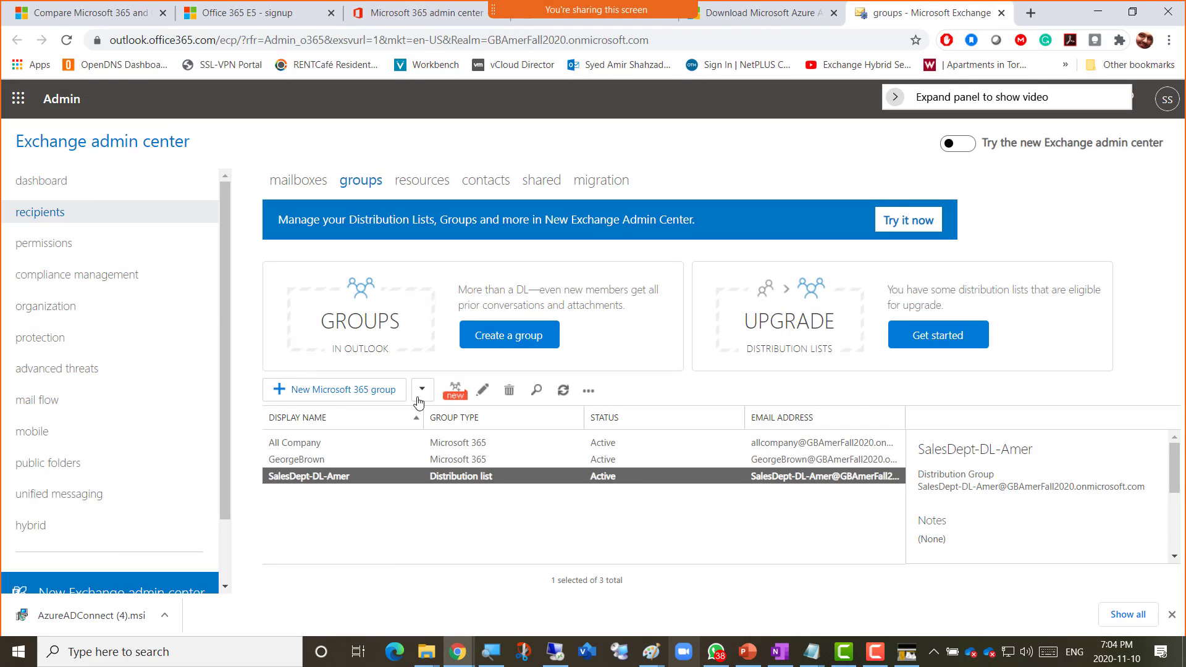
left_click(422, 392)
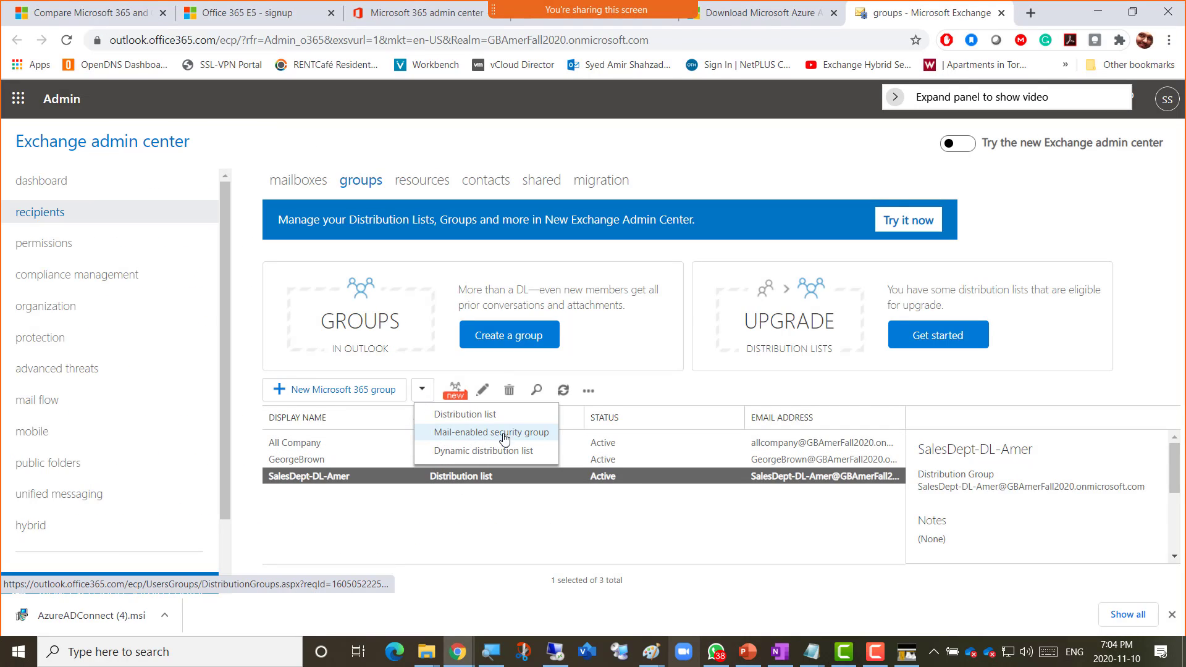
key("alt+Tab")
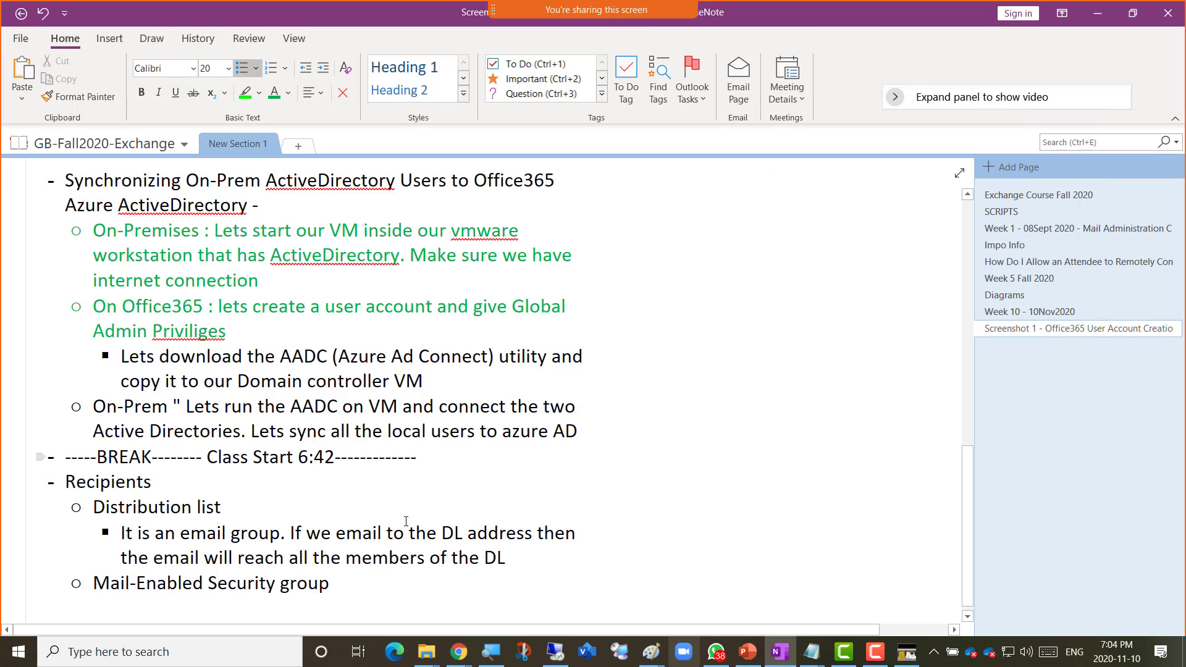
- Add a sub-bullet under "Mail-Enabled Security group" reading "Security group is used to give access to any network resource to it's members"
left_click(356, 588)
key("Return")
key("Tab")
type("Secu")
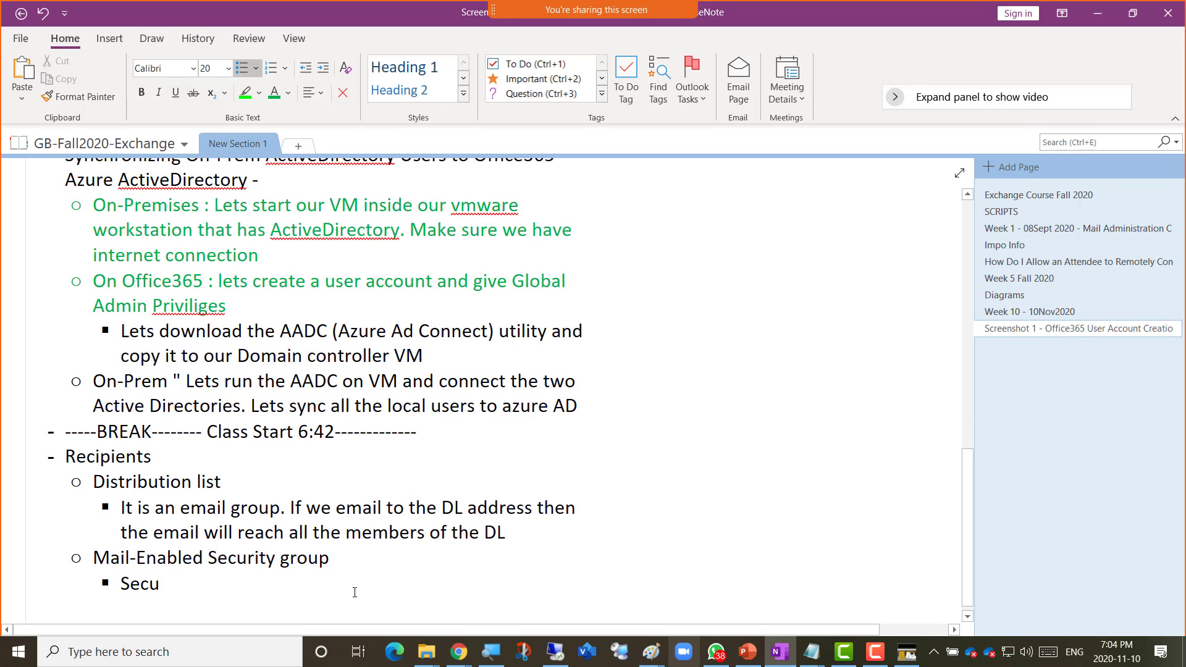
type("rity group is us")
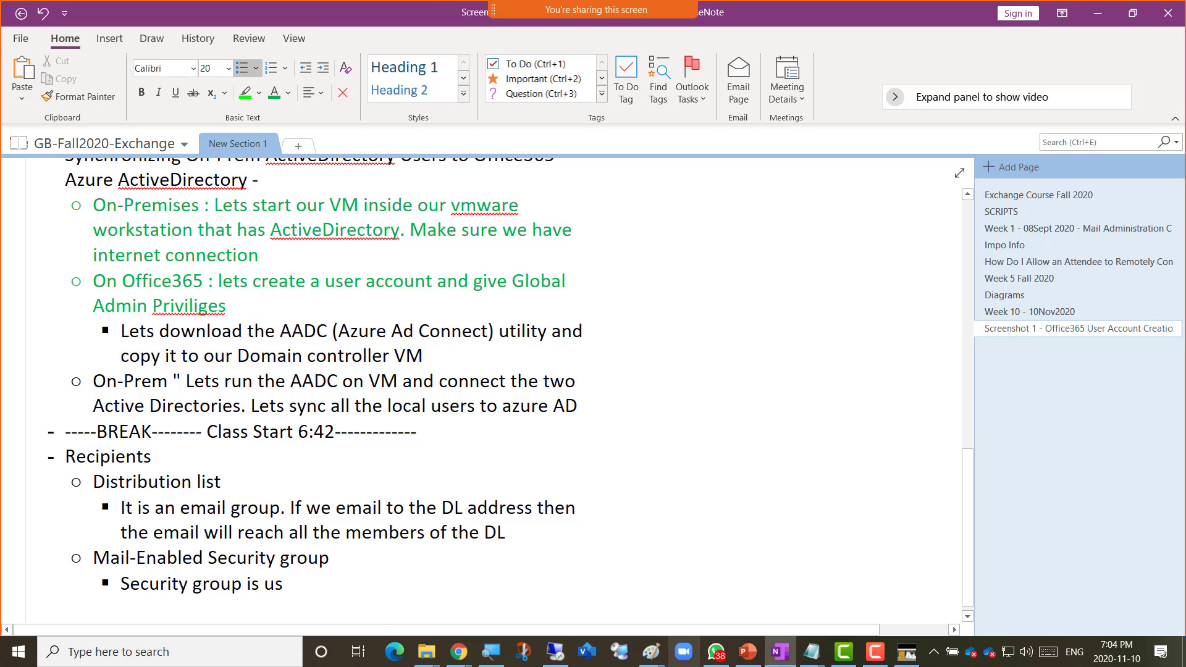
type("ed to give acces")
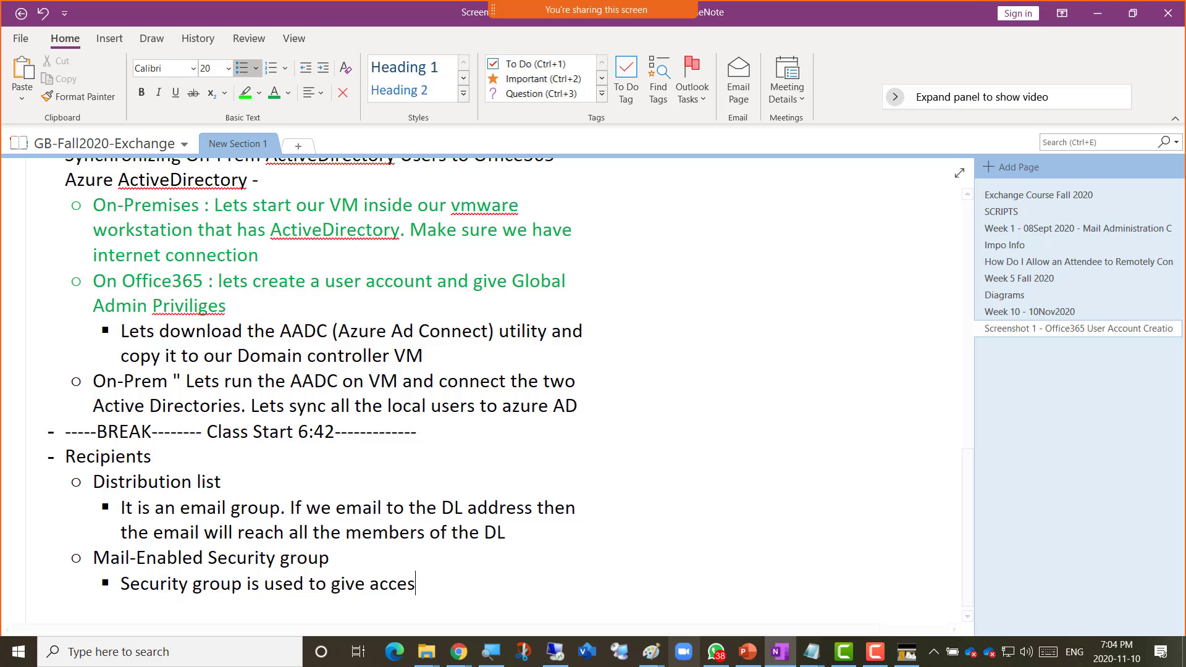
type("s to any")
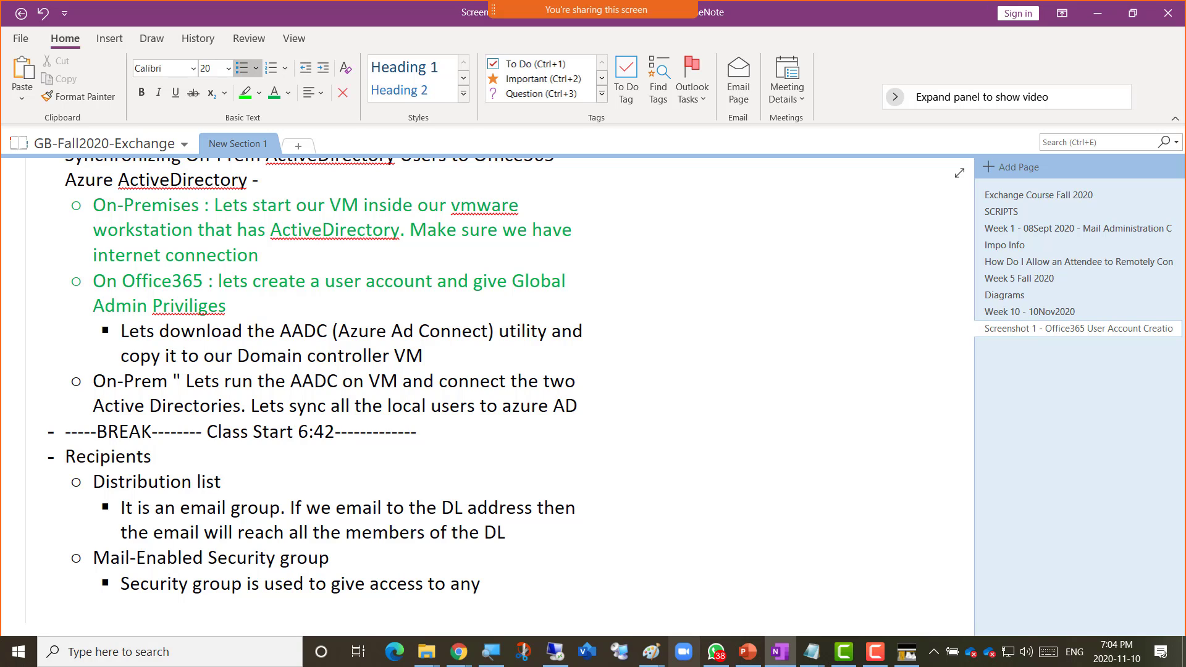
type(" network resource to it's")
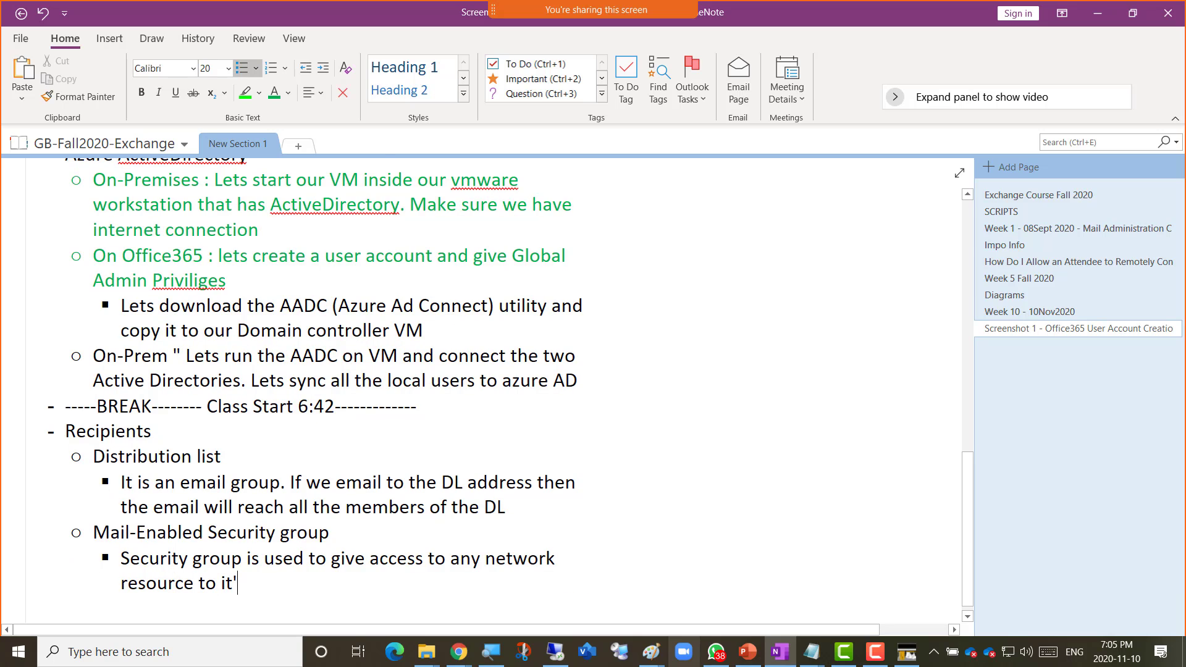
key("BackSpace")
type("'s members")
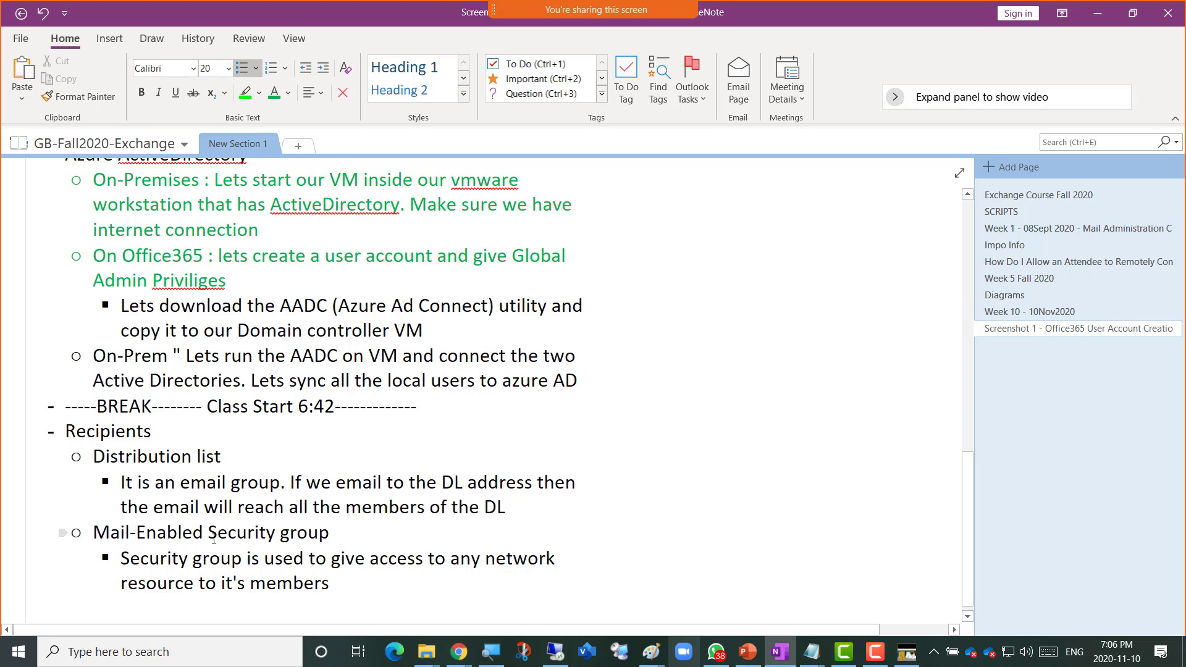
left_click_drag(210, 534, 349, 535)
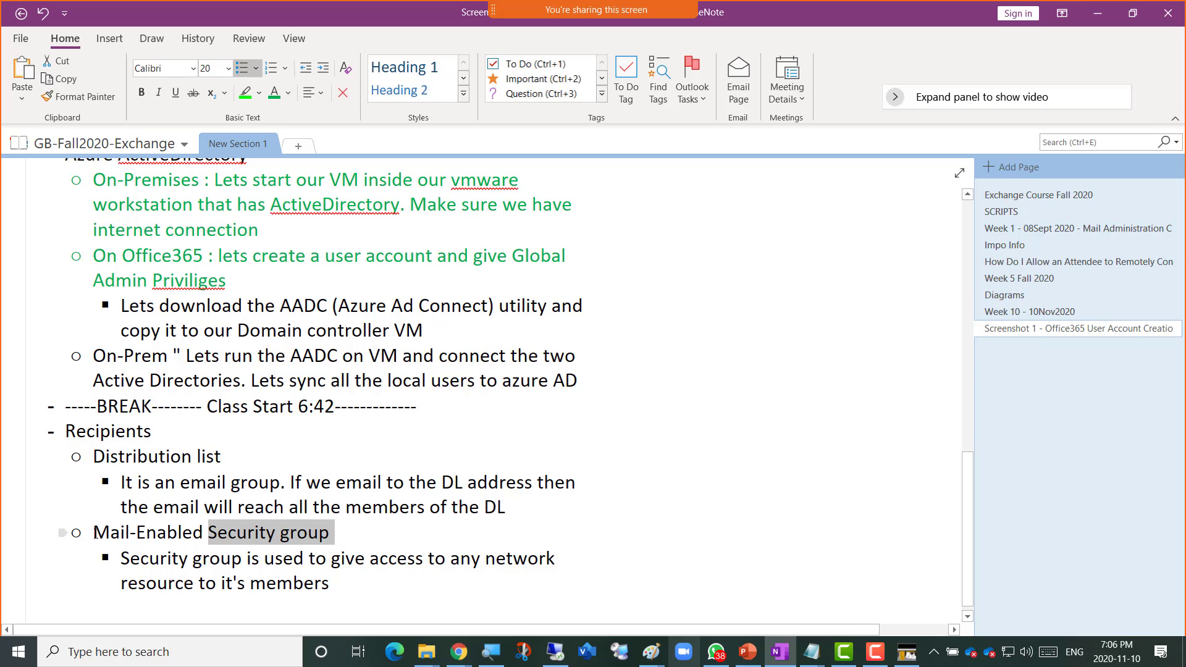
left_click_drag(94, 532, 333, 536)
scroll(382, 571, "down", 1)
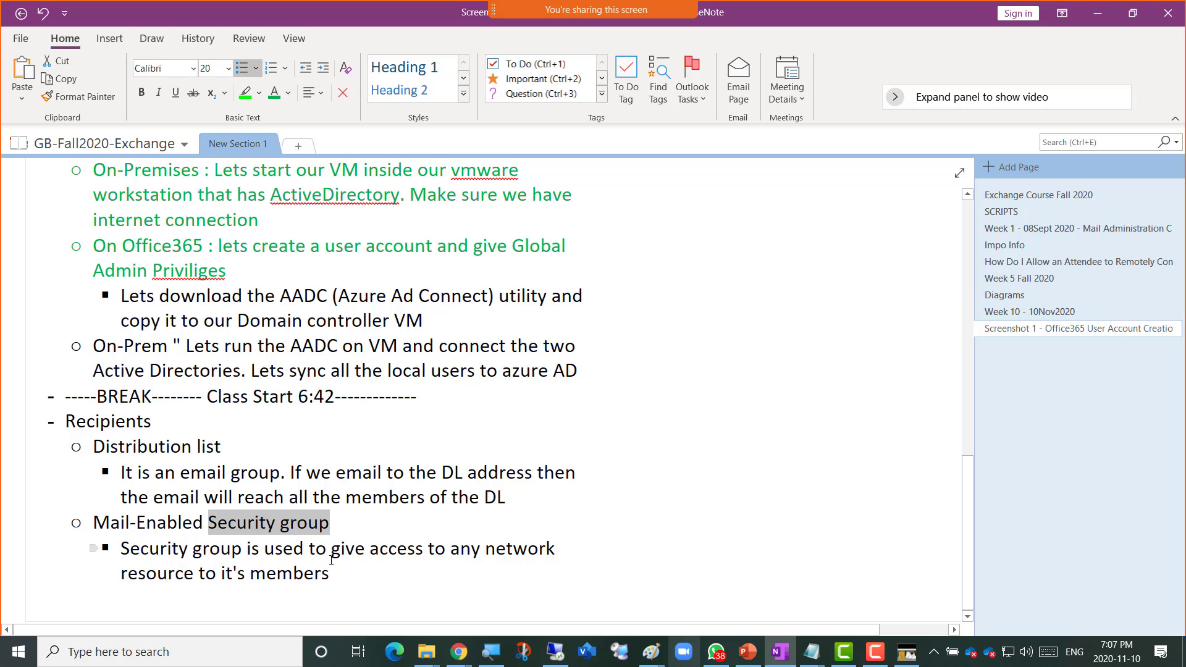
- Start a second sub-bullet under "Mail-Enabled Security group" with "If we need to create a DL for the same members"
left_click(342, 578)
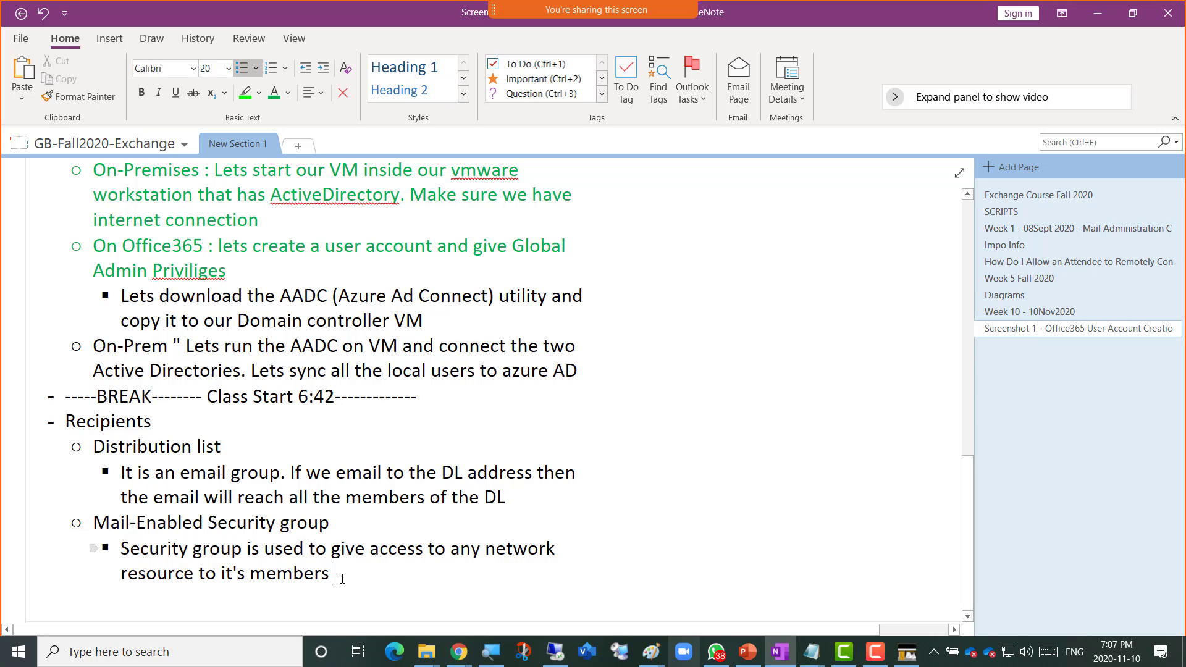
key("Return")
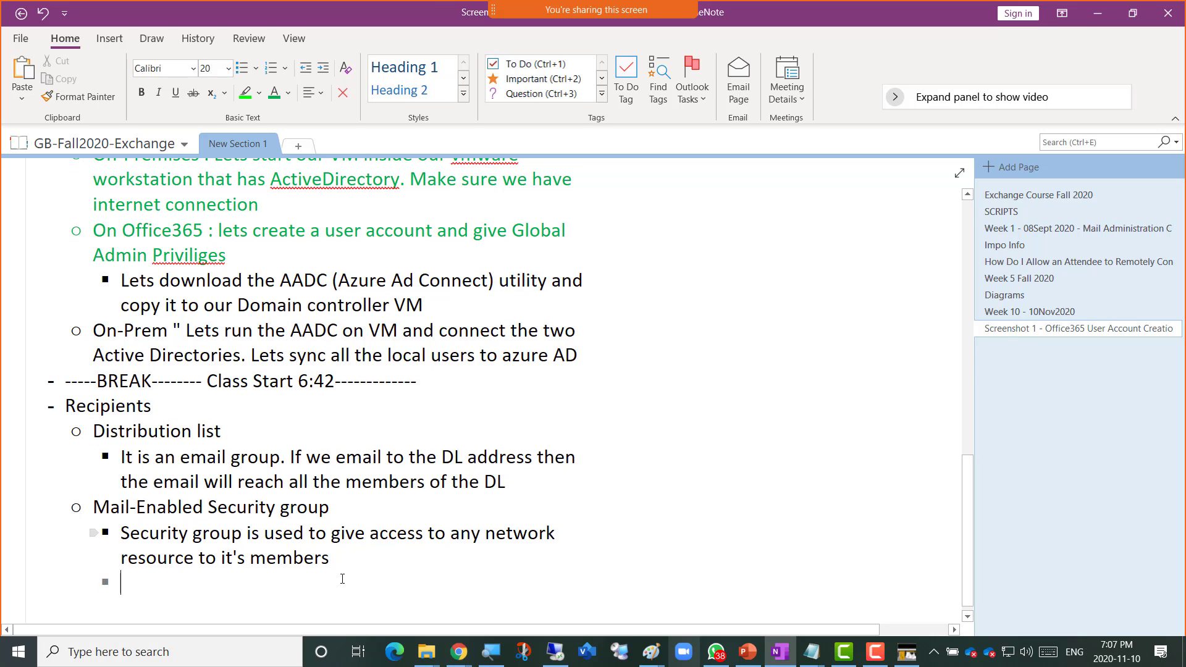
type("If we need to create a")
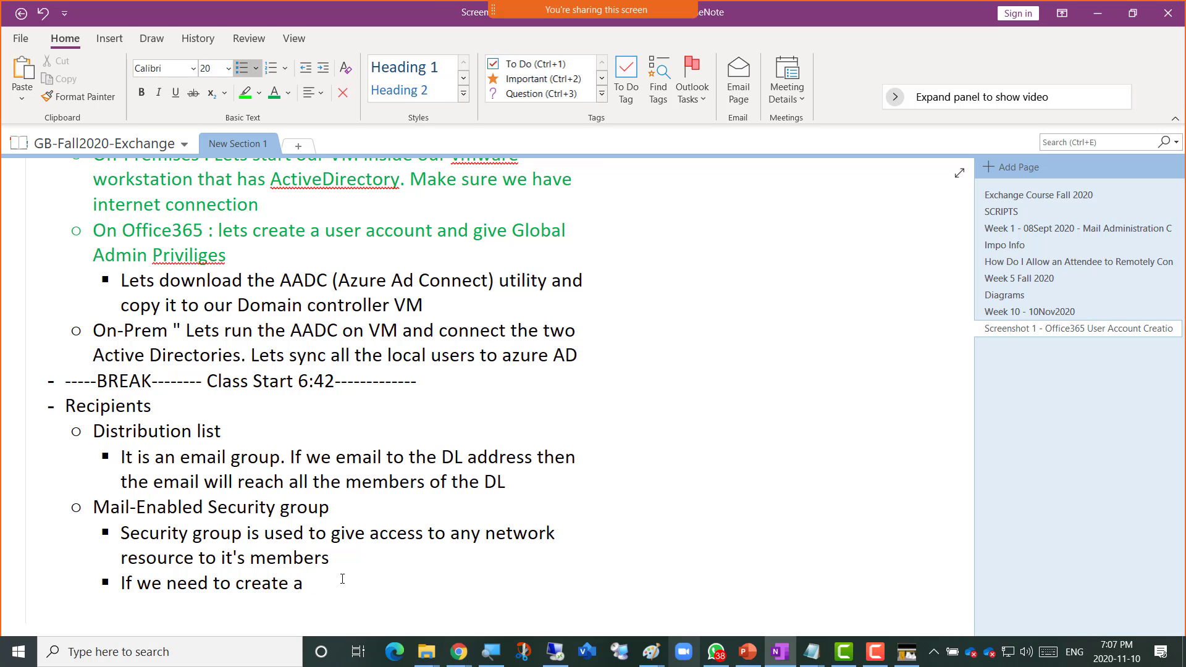
type("DL for the sam")
type("e nu")
type("mbers")
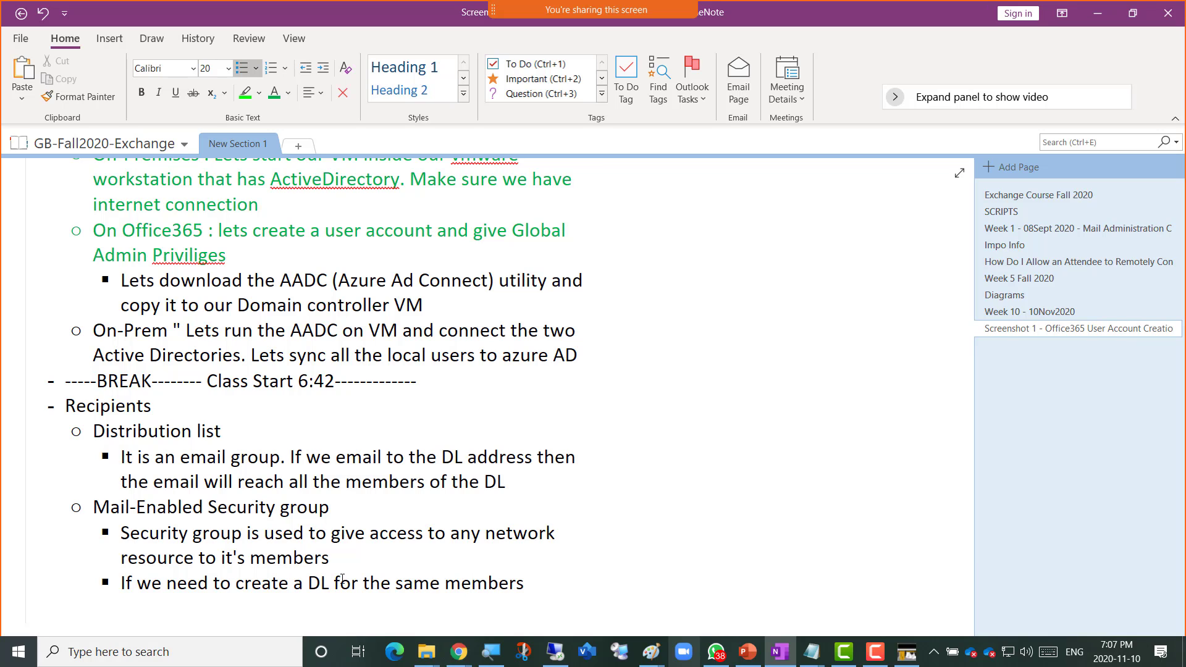
type(" then we ")
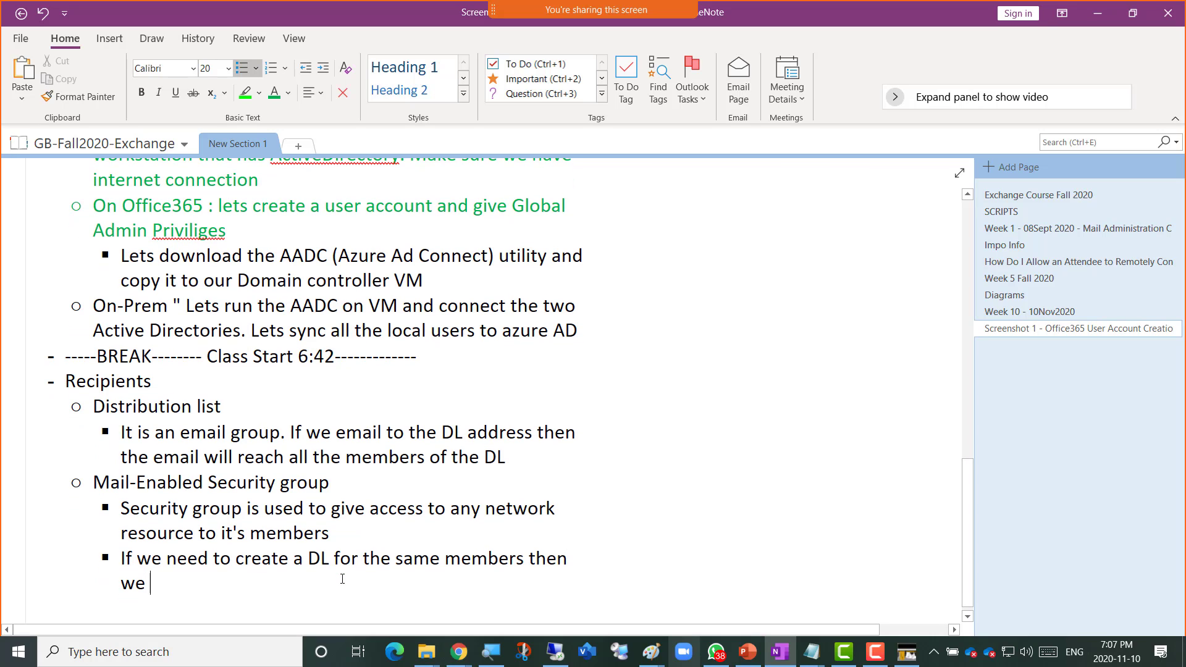
type("ccan also")
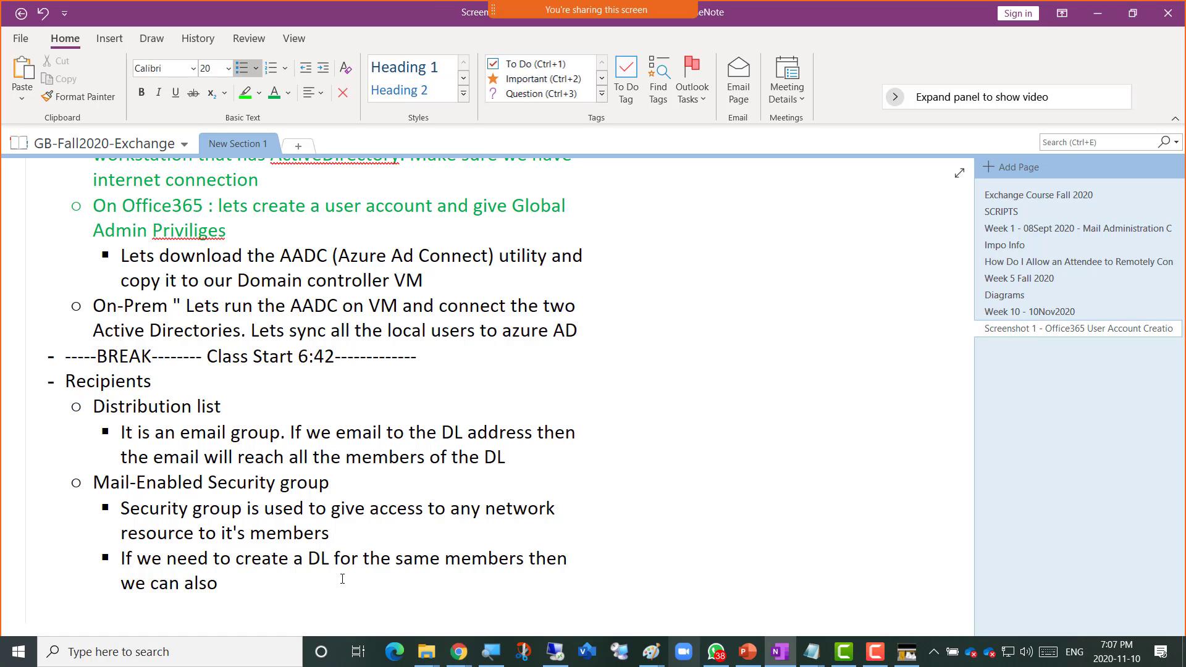
type(" mail-enable this securi")
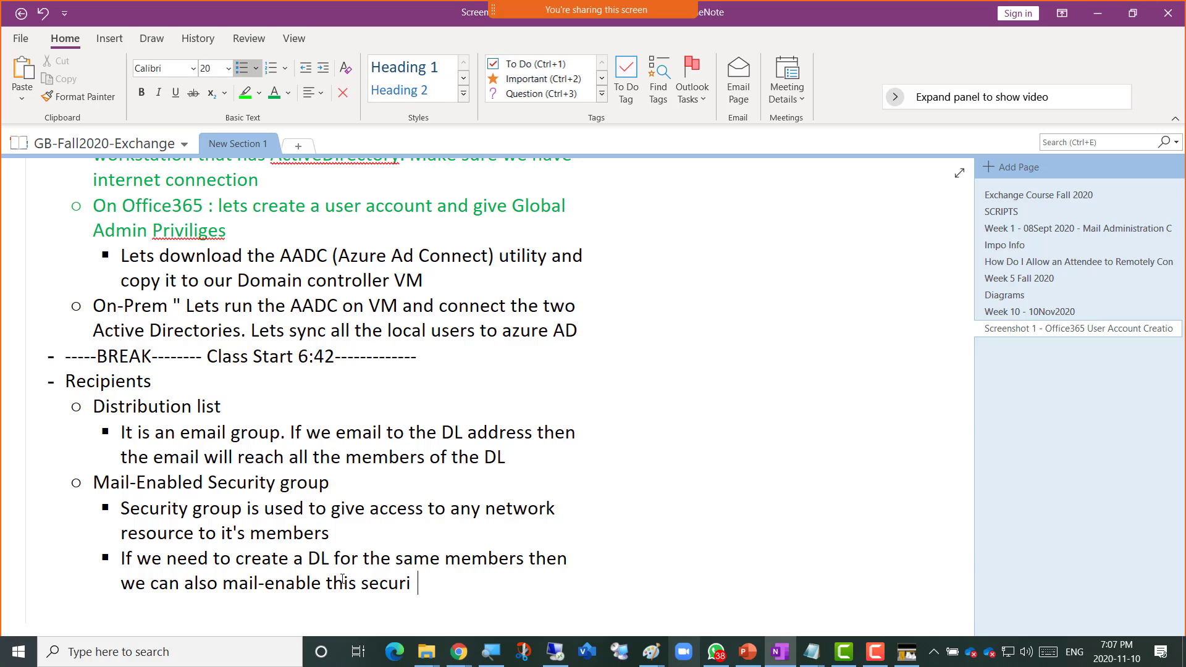
type("ty group ins")
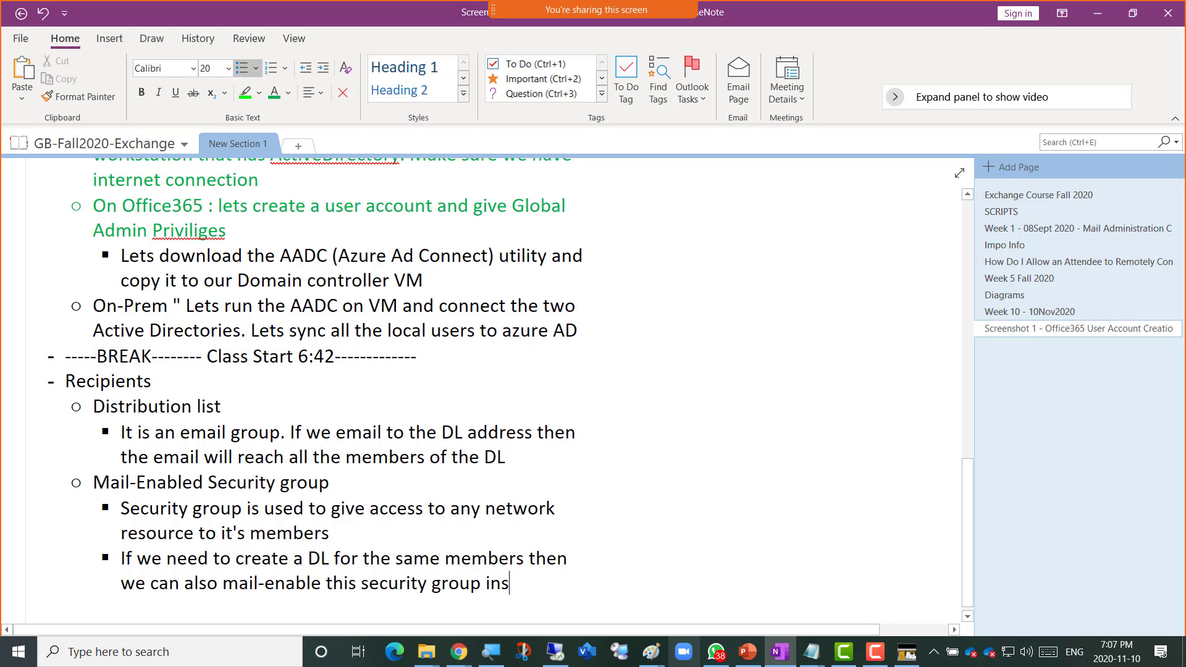
type("tead of crea")
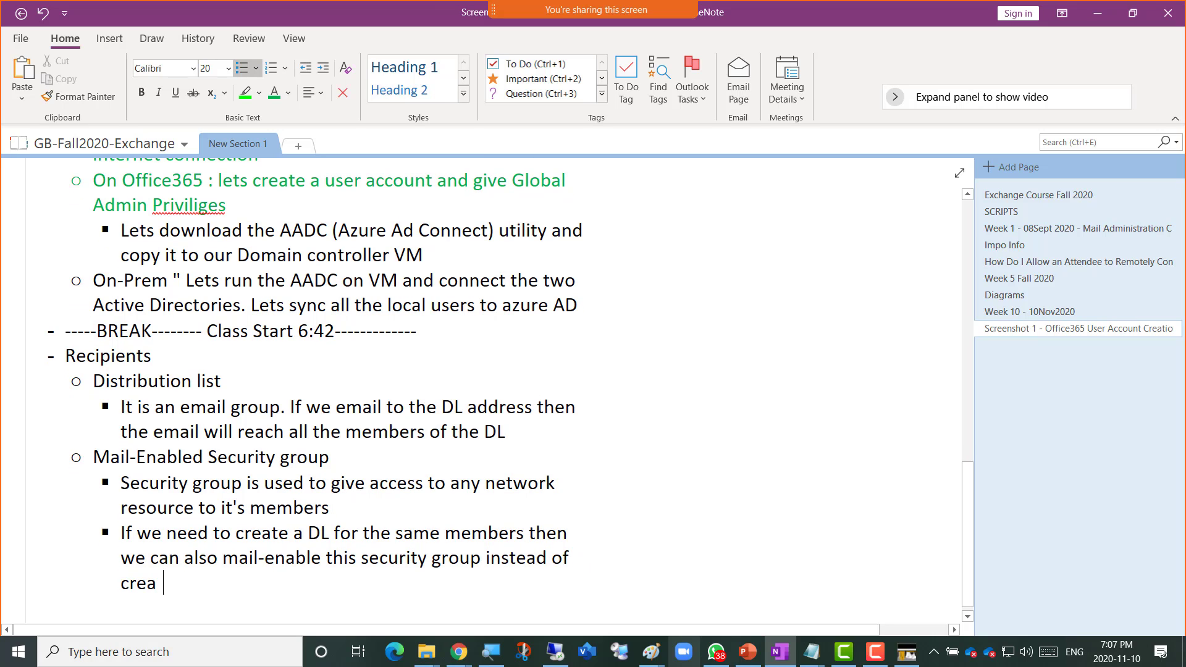
- Continue the sub-bullet with "then we can also mail-enable this security group instead of creating a separate DL of the same number"
key("BackSpace")
type("ting a separate DL of t")
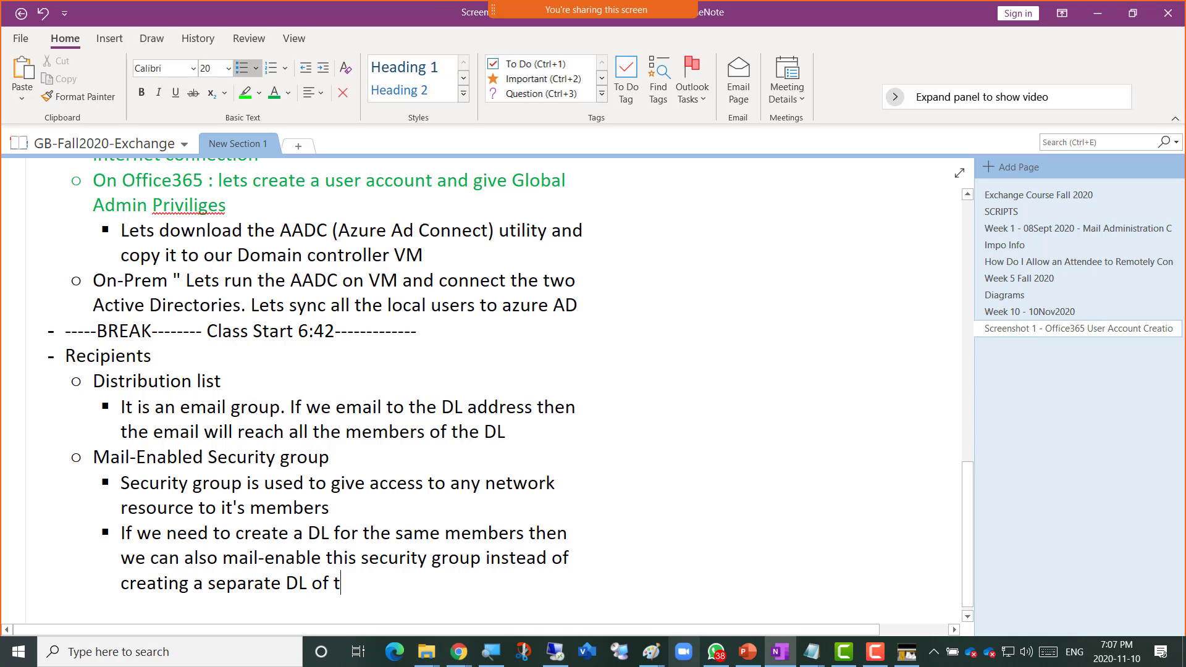
type("he same number")
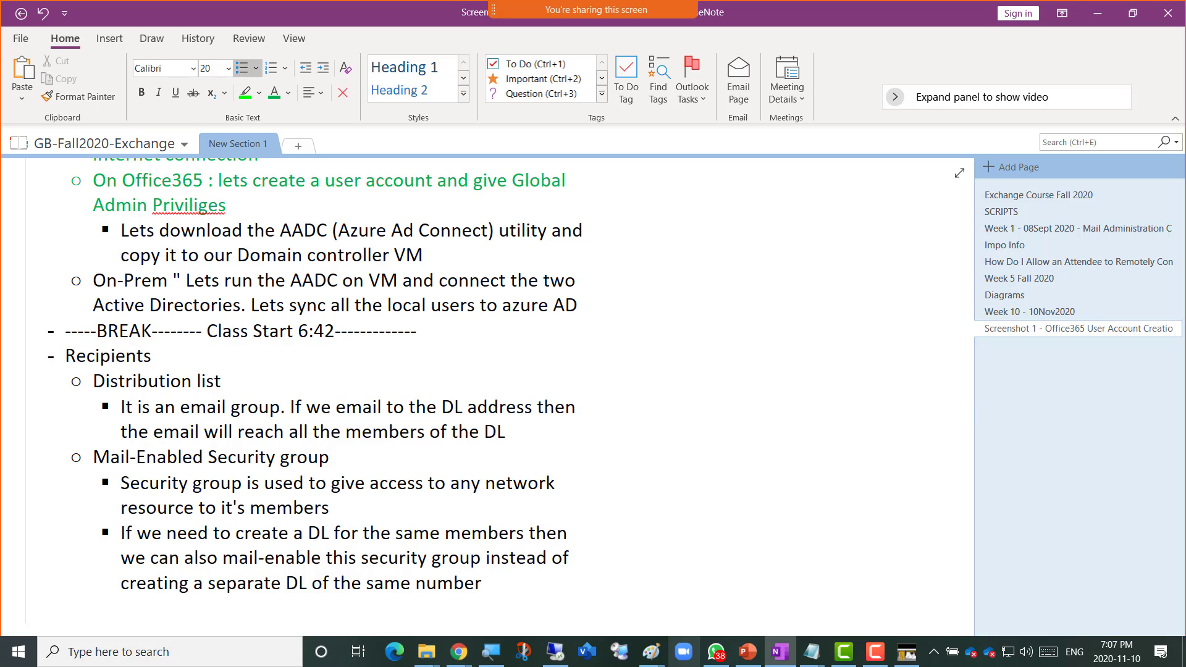
type(" of employees wh")
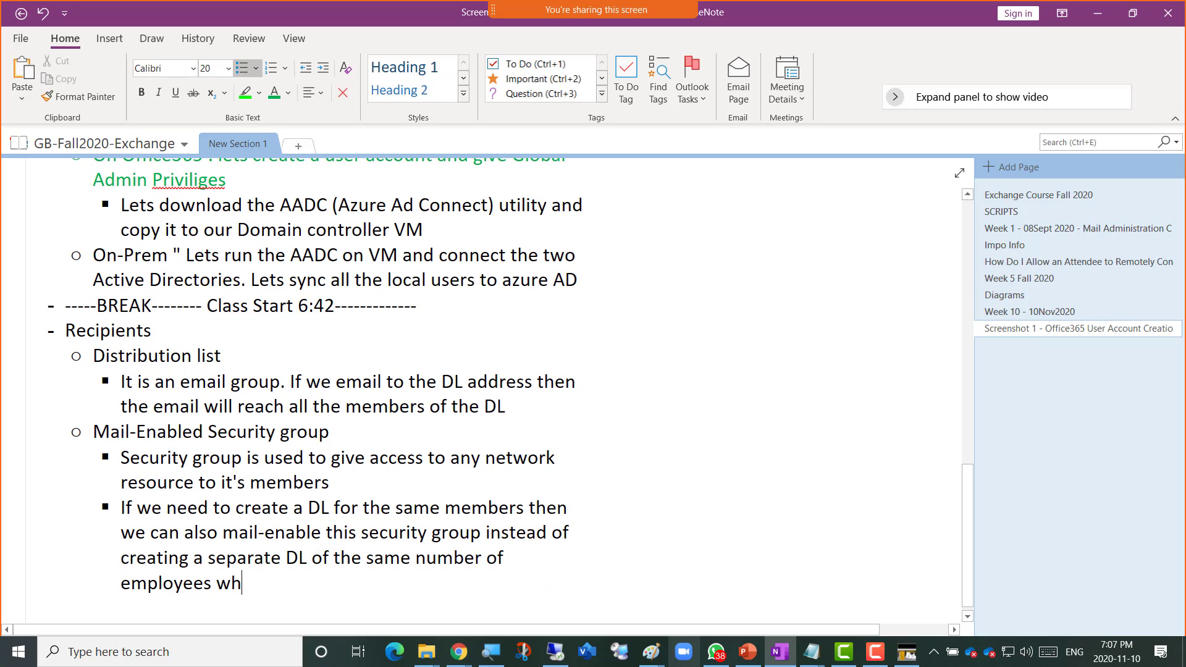
type("ich are members of this")
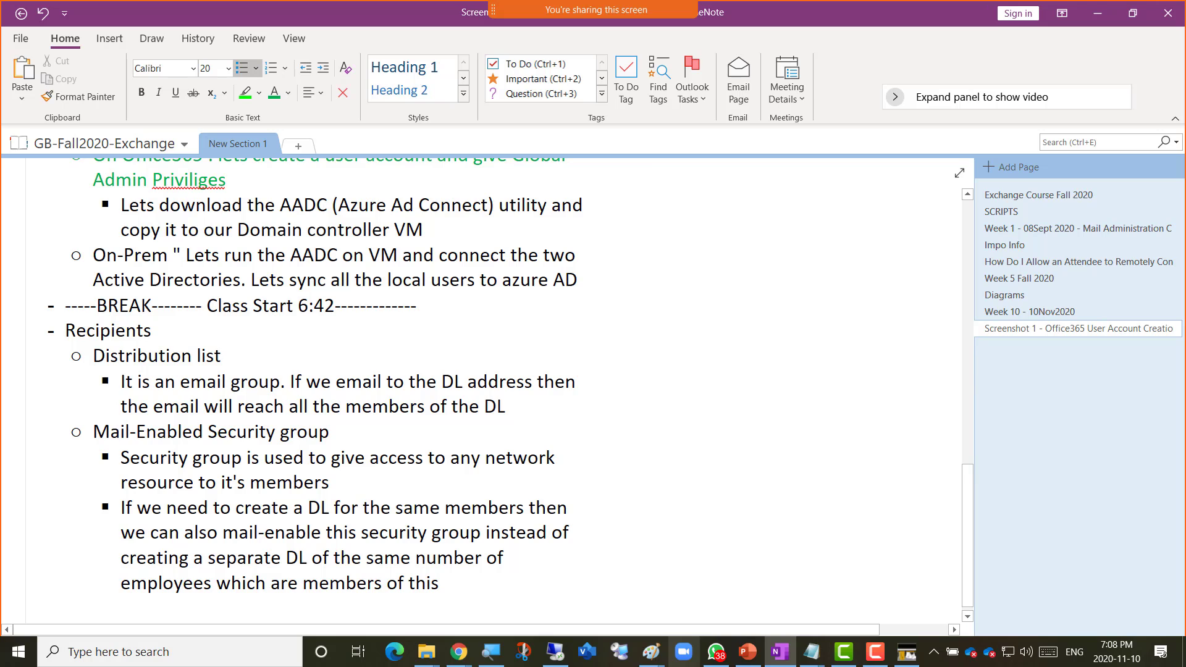
type(" security group")
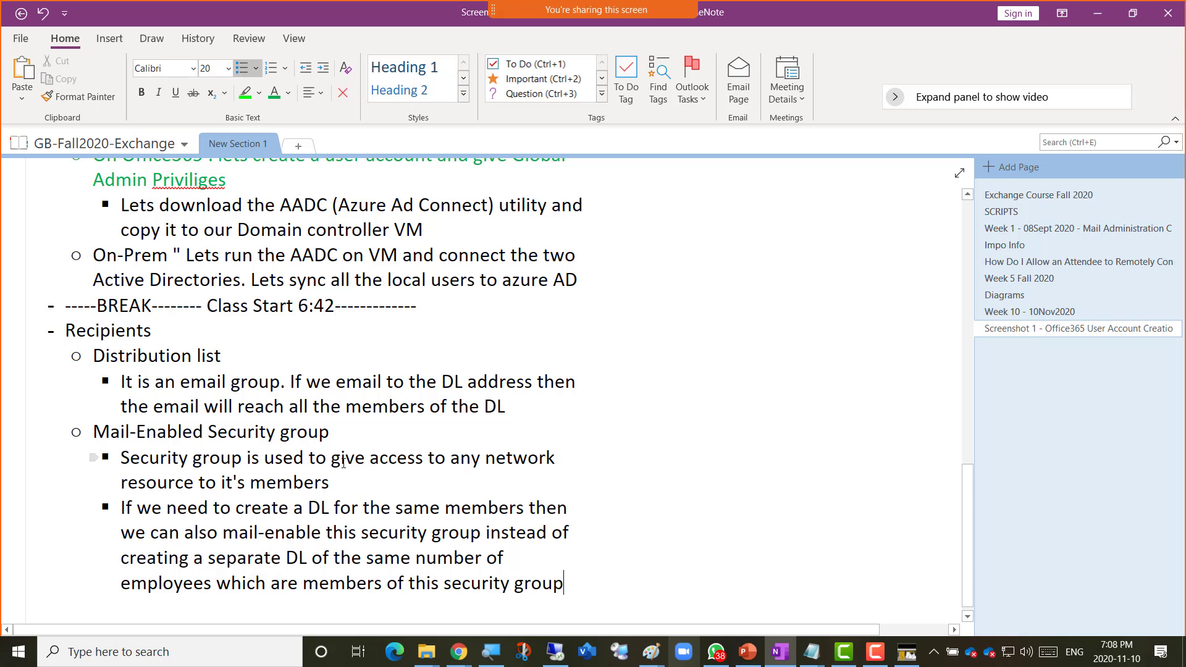
- Switch to the Exchange admin center in the browser and duplicate its groups page in a new tab
key("alt+Tab")
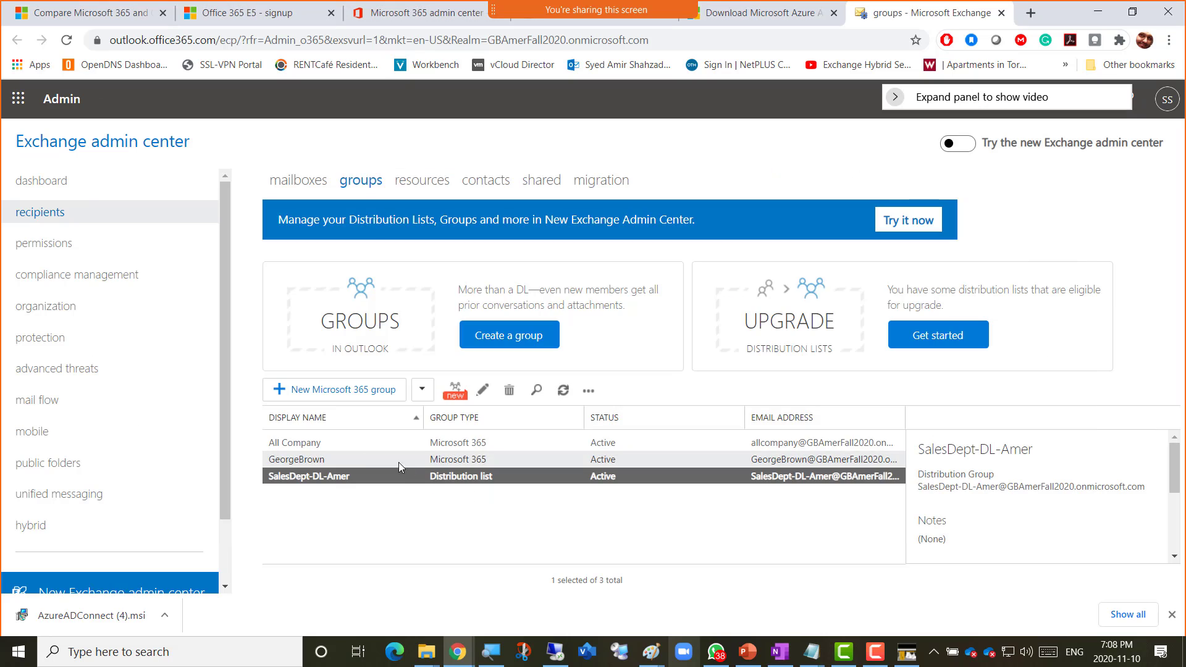
left_click(423, 399)
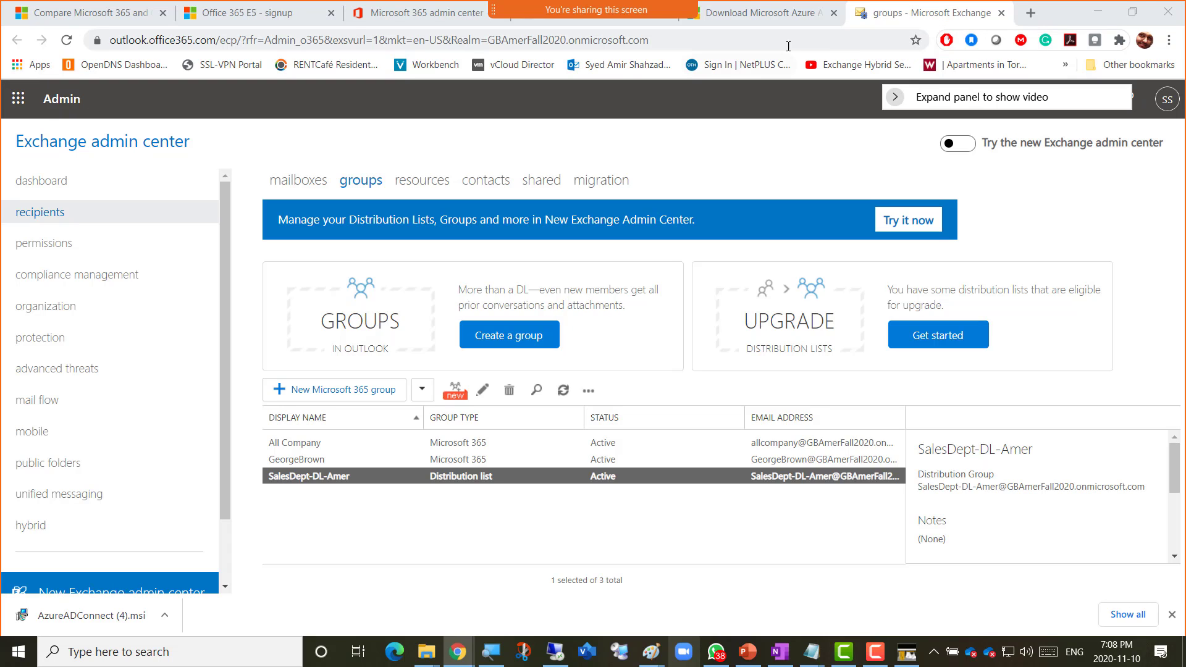
right_click(885, 14)
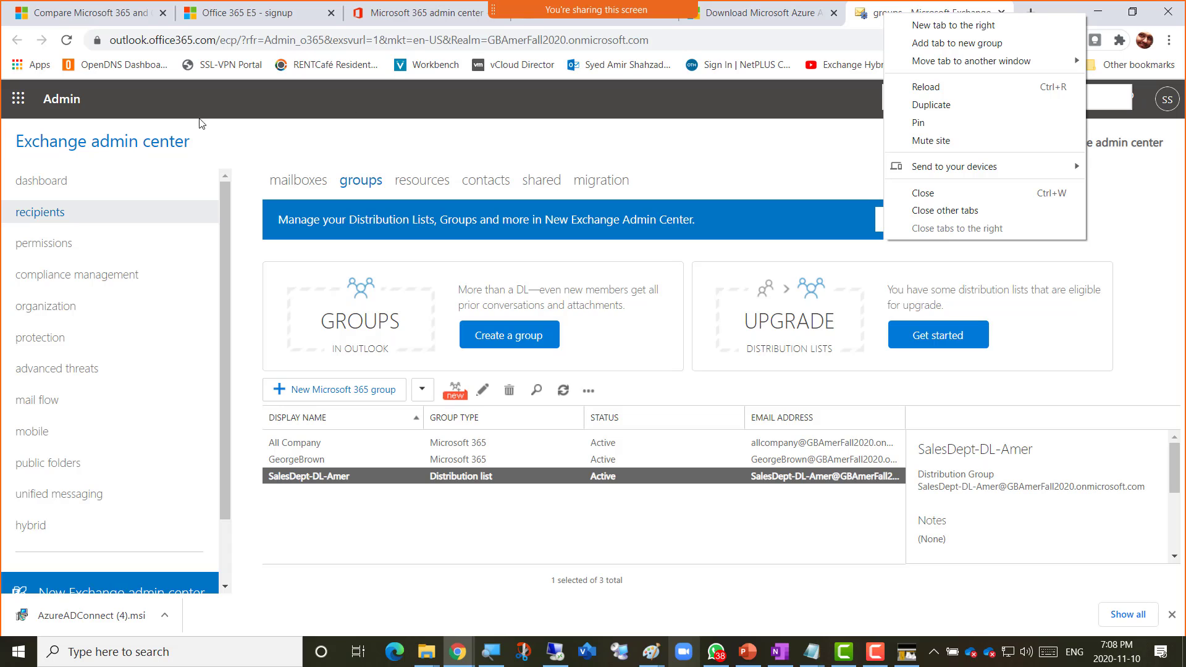
left_click(17, 102)
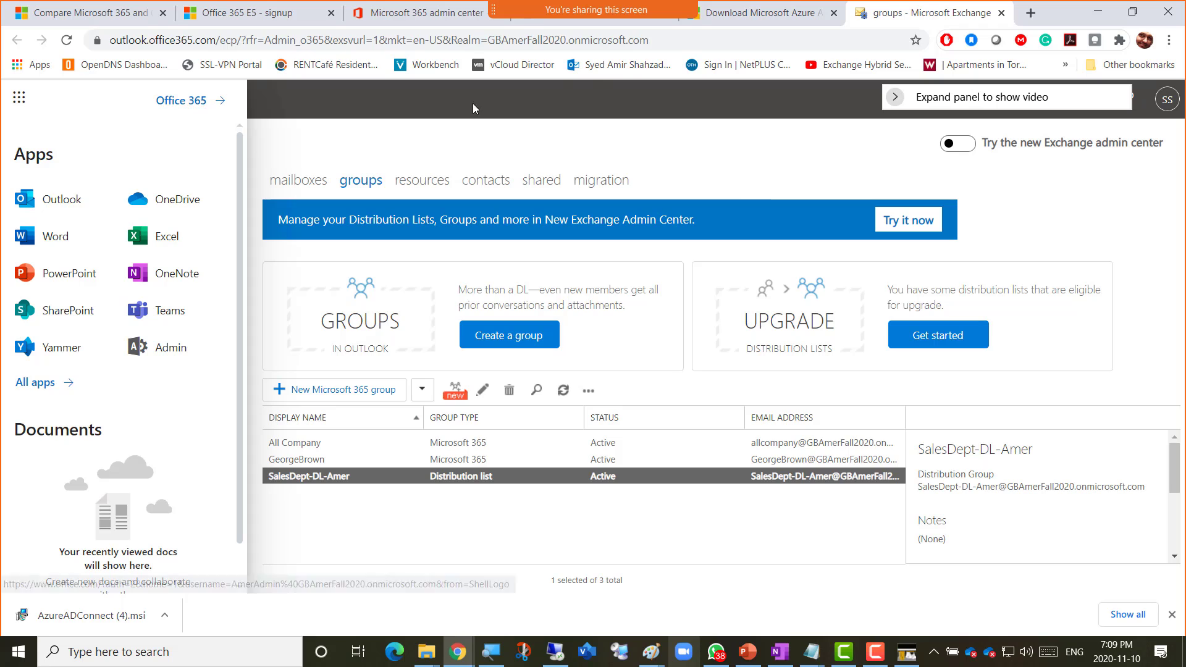
right_click(893, 13)
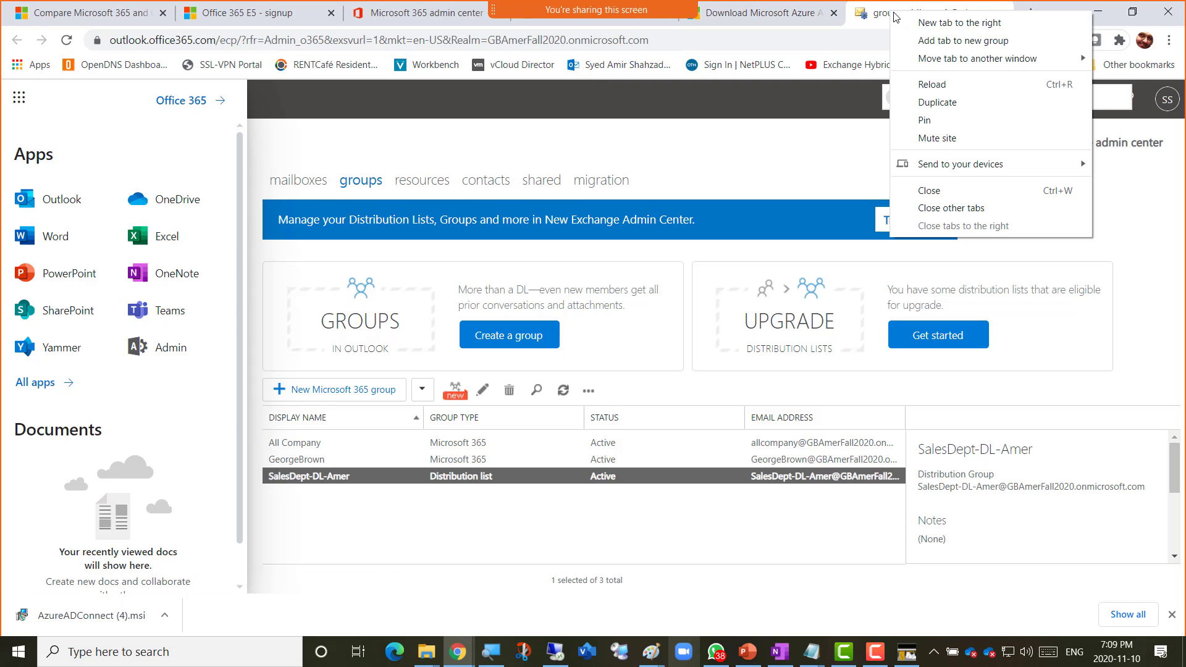
left_click(937, 102)
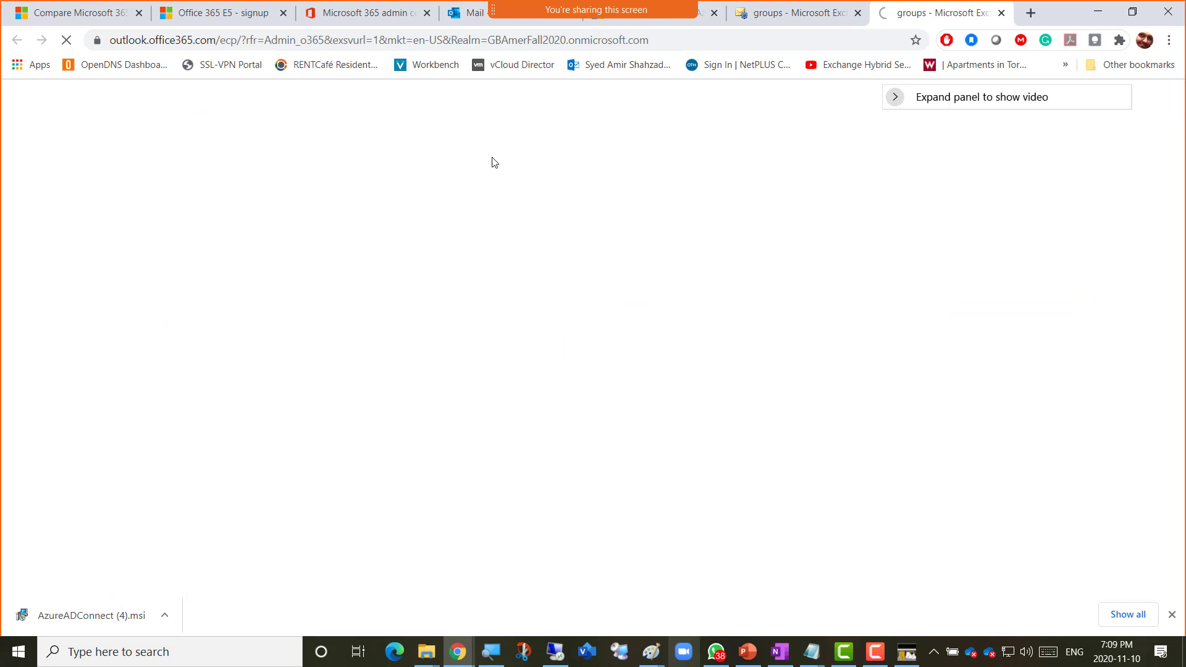
- Go to the Office 365 home page, dismiss its introductory pop-ups, and open the Microsoft 365 admin center from there
left_click(17, 104)
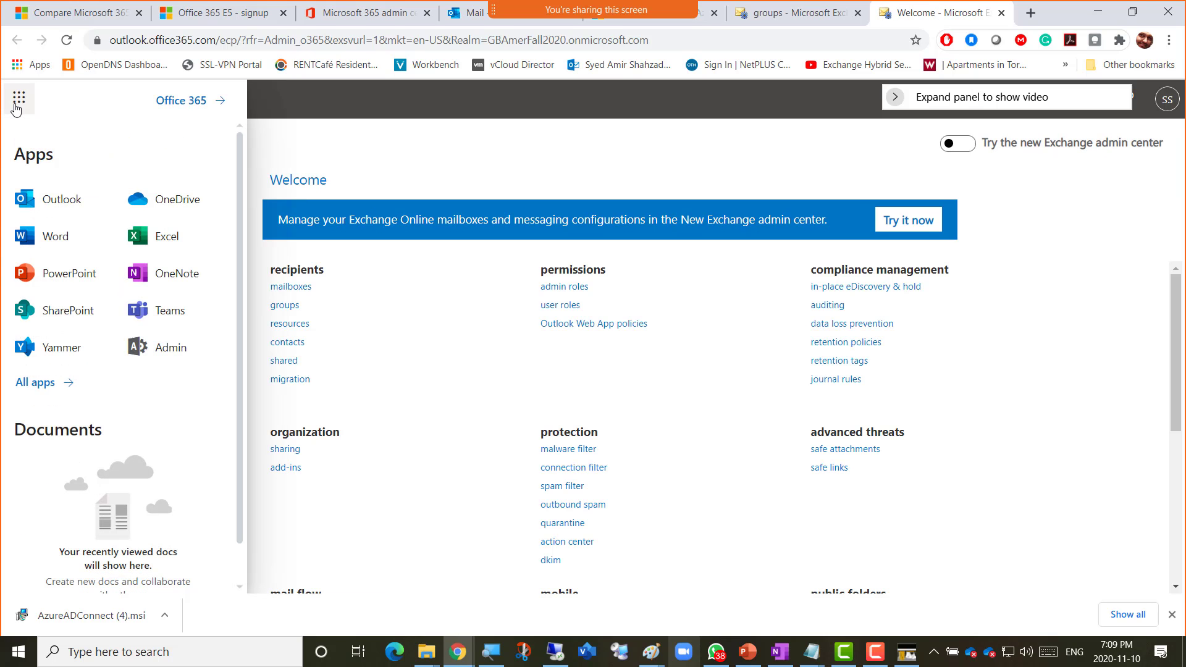
left_click(186, 100)
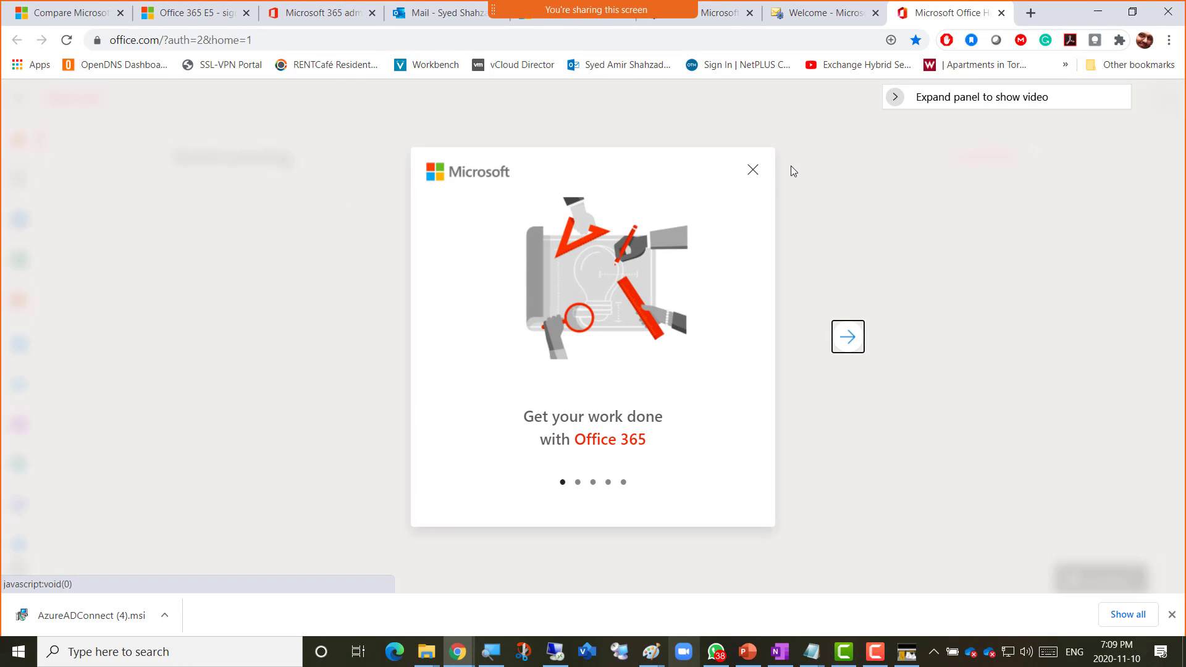
left_click(754, 171)
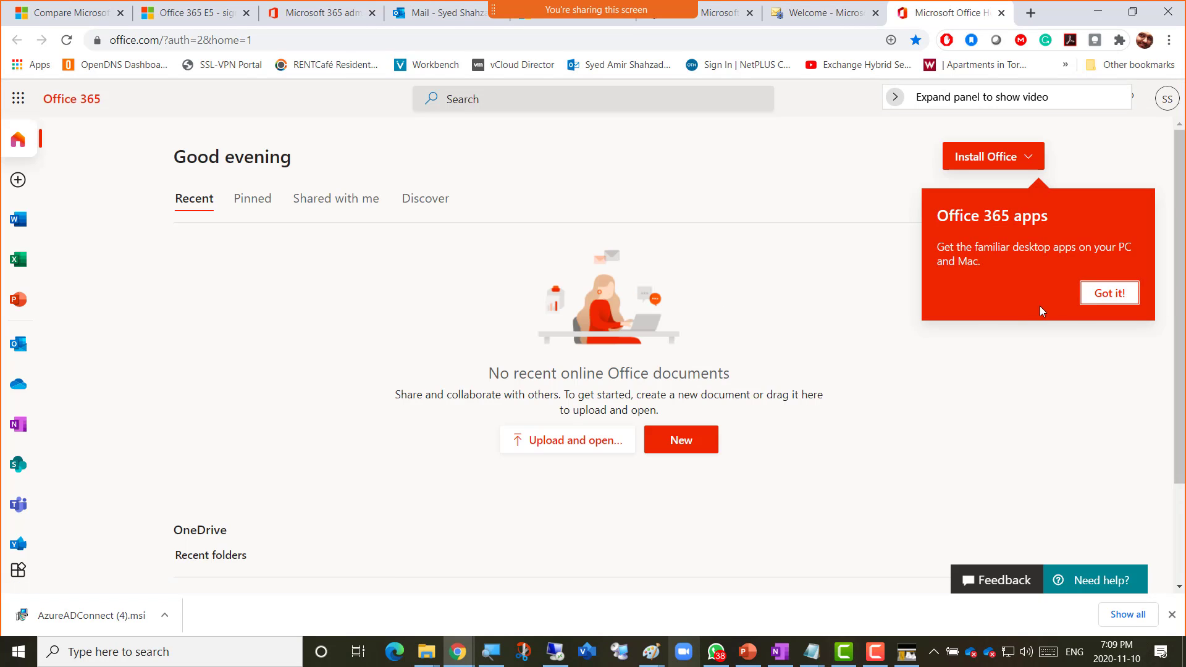
left_click(1095, 295)
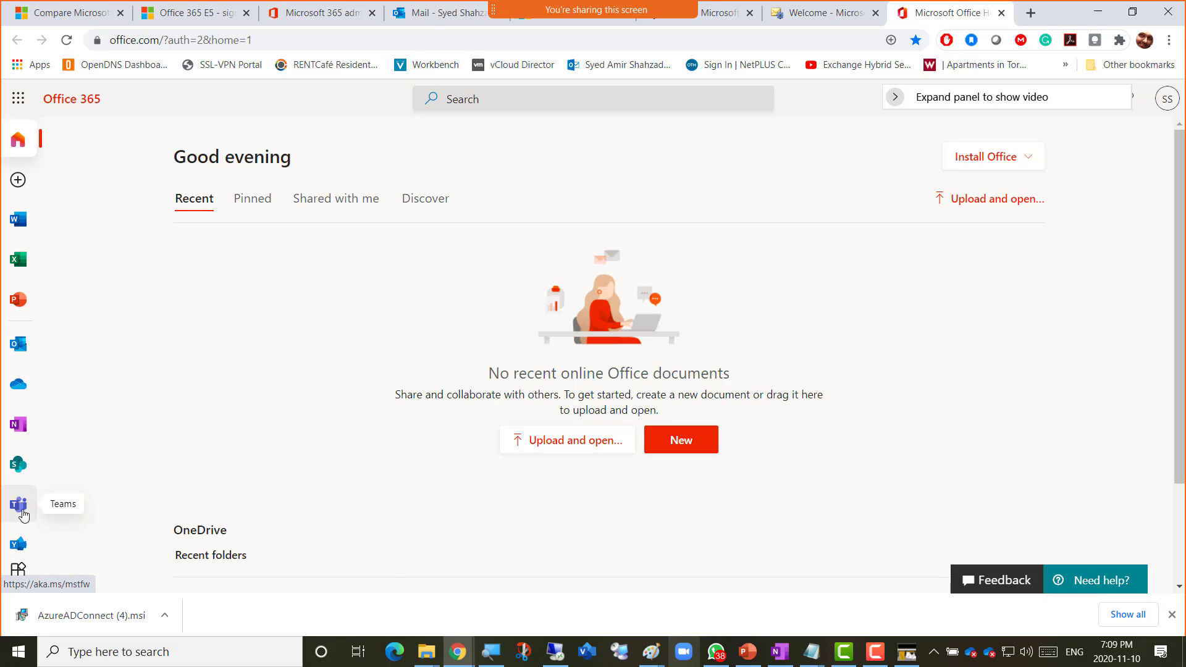
scroll(21, 510, "down", 1)
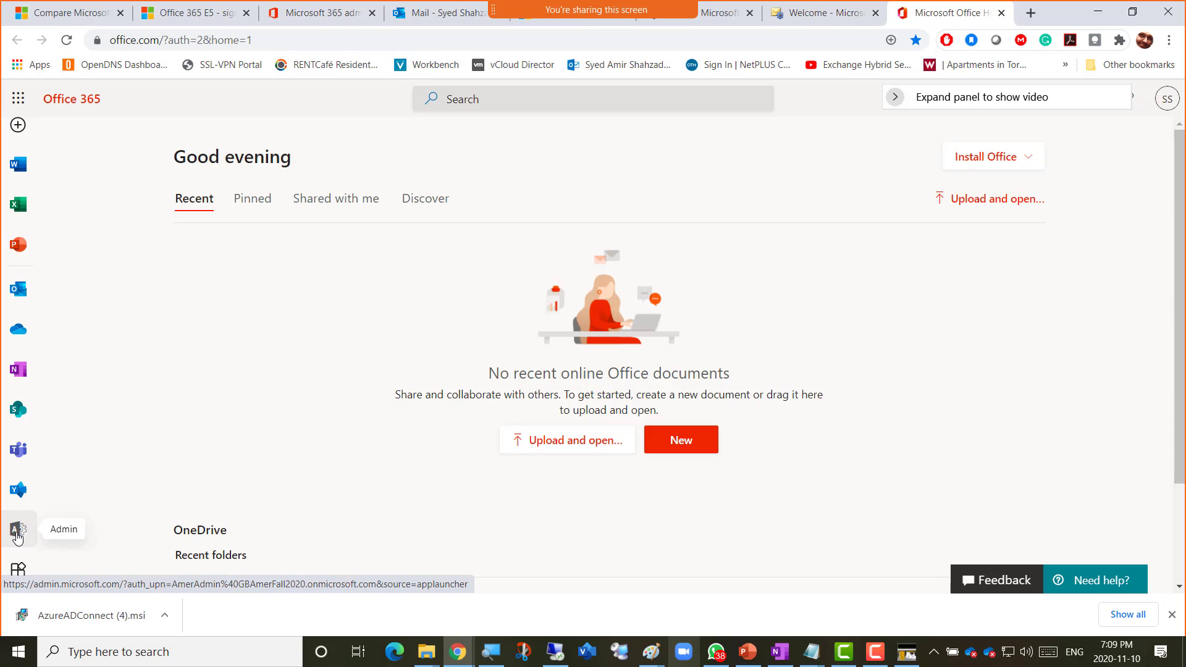
left_click(18, 536)
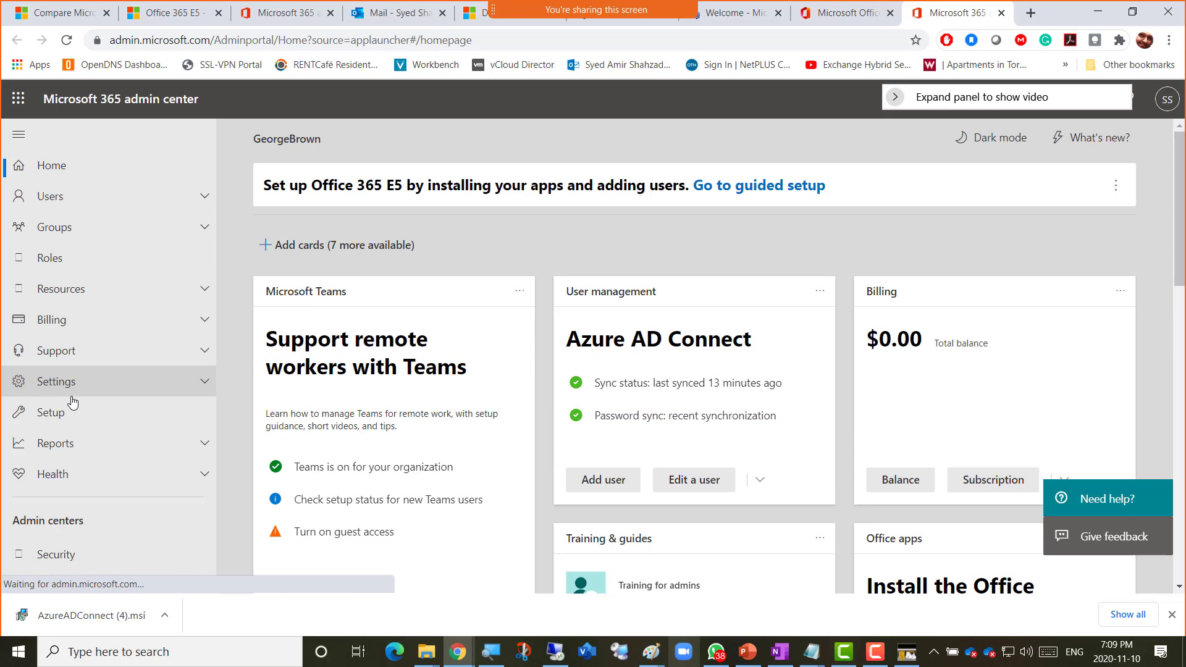
- Look through the Microsoft 365 admin center navigation and display the list of active users
scroll(93, 445, "down", 5)
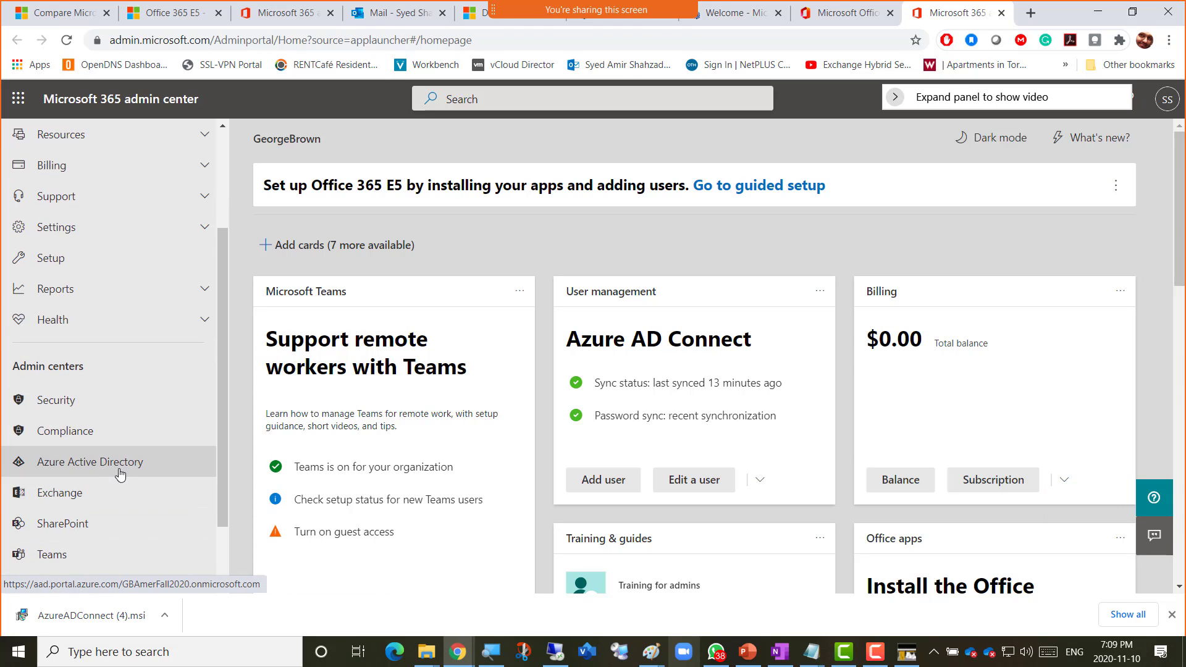
scroll(112, 335, "up", 1)
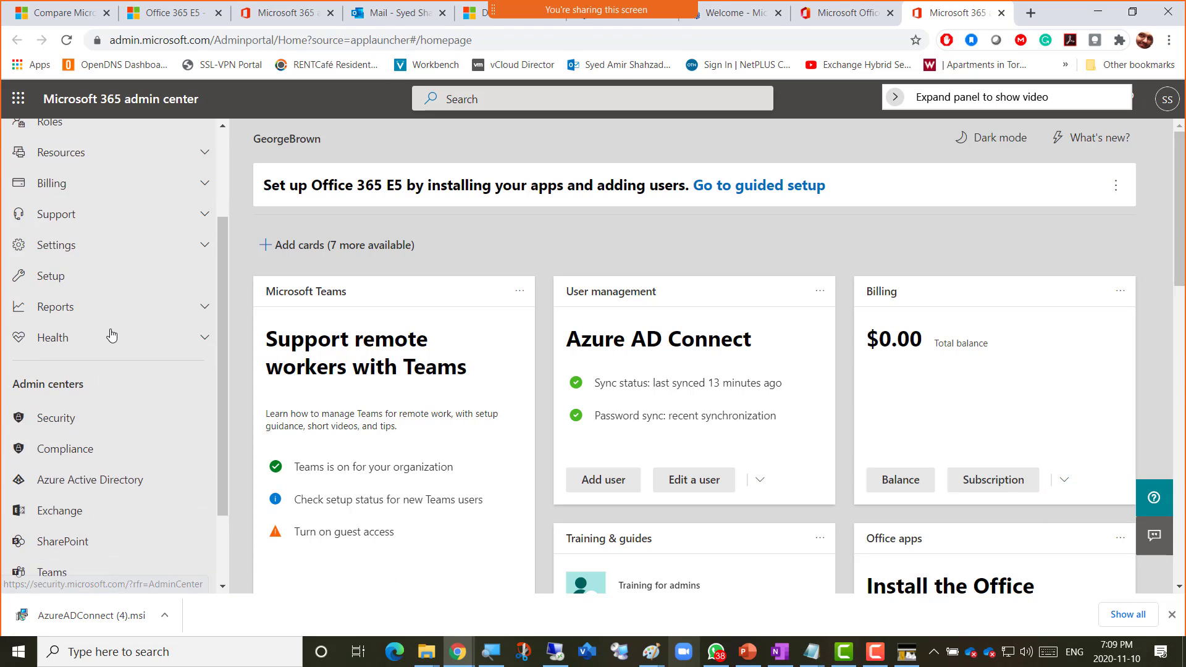
scroll(112, 336, "up", 4)
left_click(59, 198)
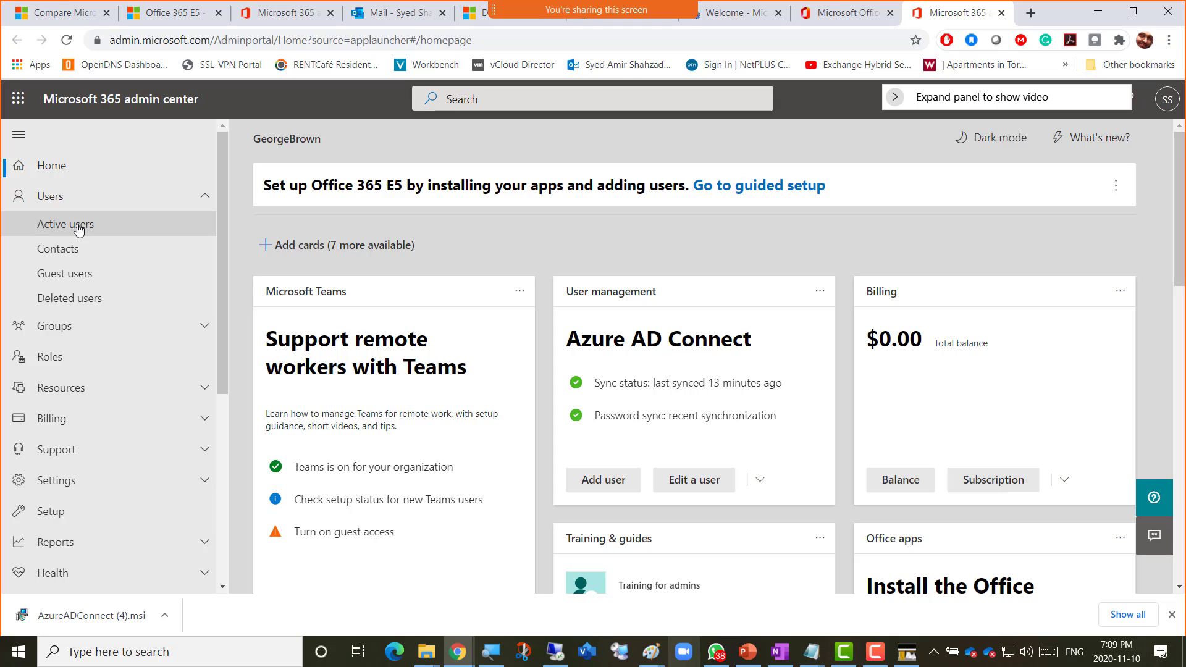
left_click(79, 227)
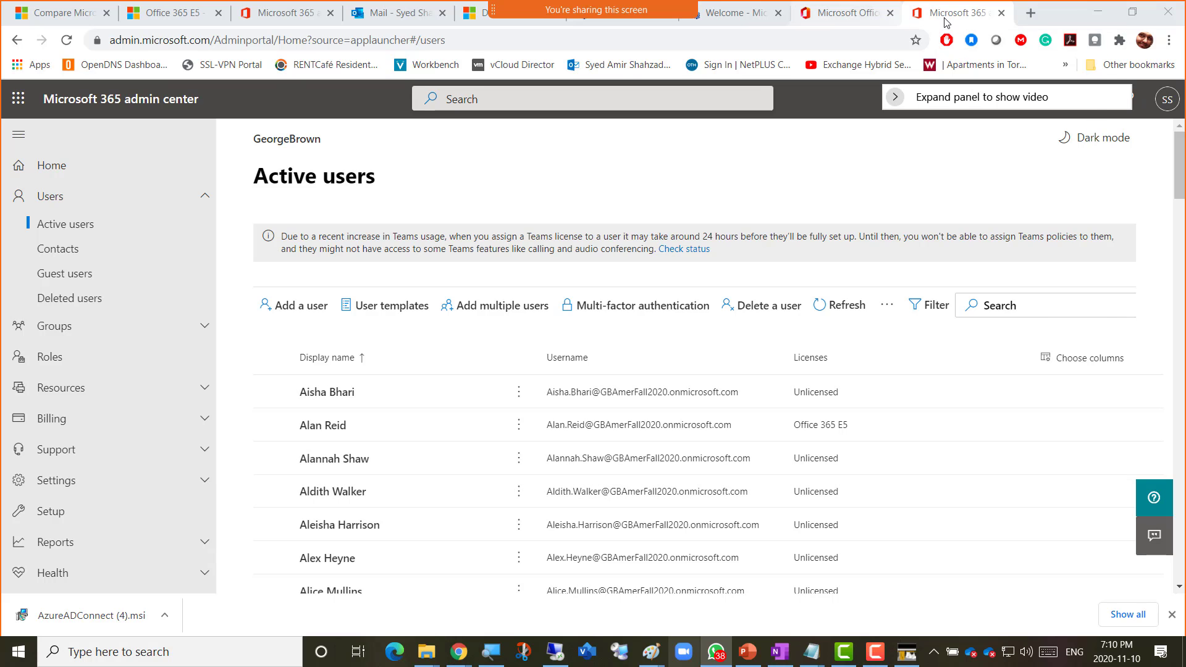
- Close the admin center, Office home and duplicated Exchange tabs, and return to the original groups page with the app launcher closed
left_click(1001, 13)
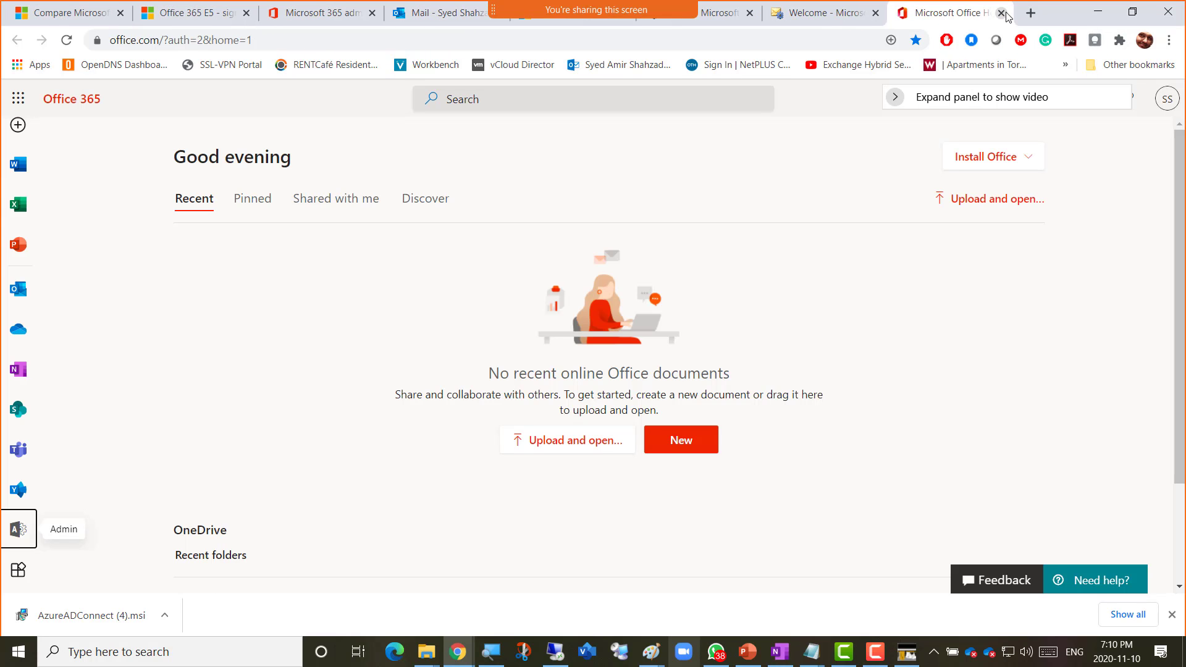
left_click(1001, 13)
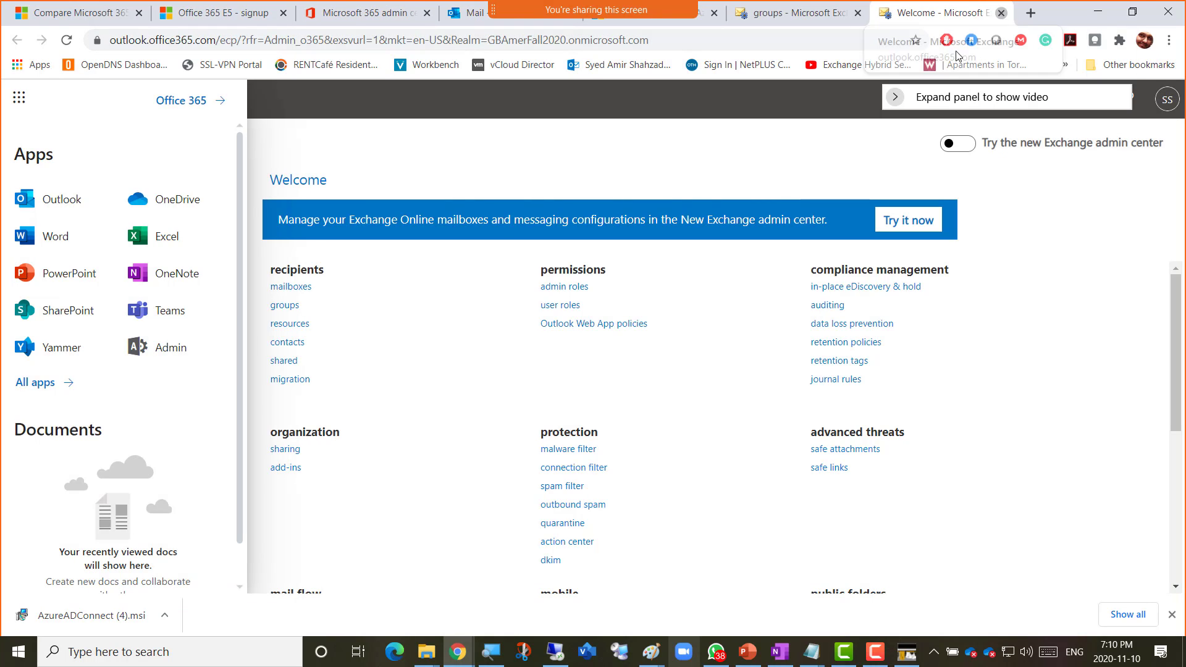
left_click(1001, 12)
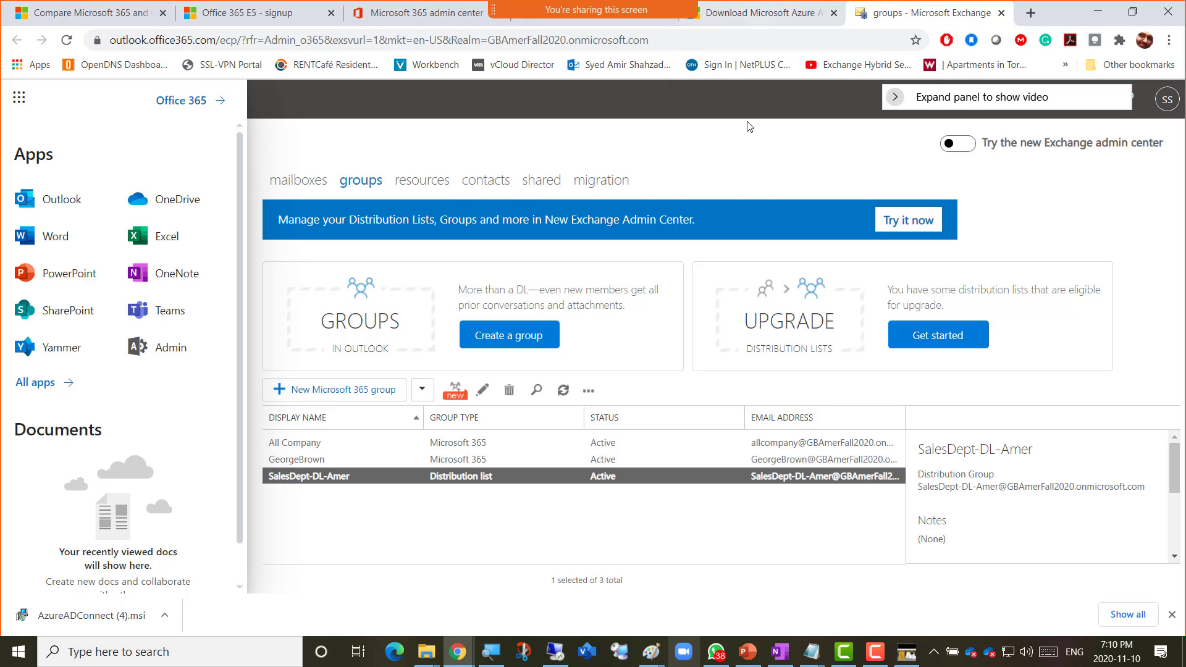
left_click(642, 121)
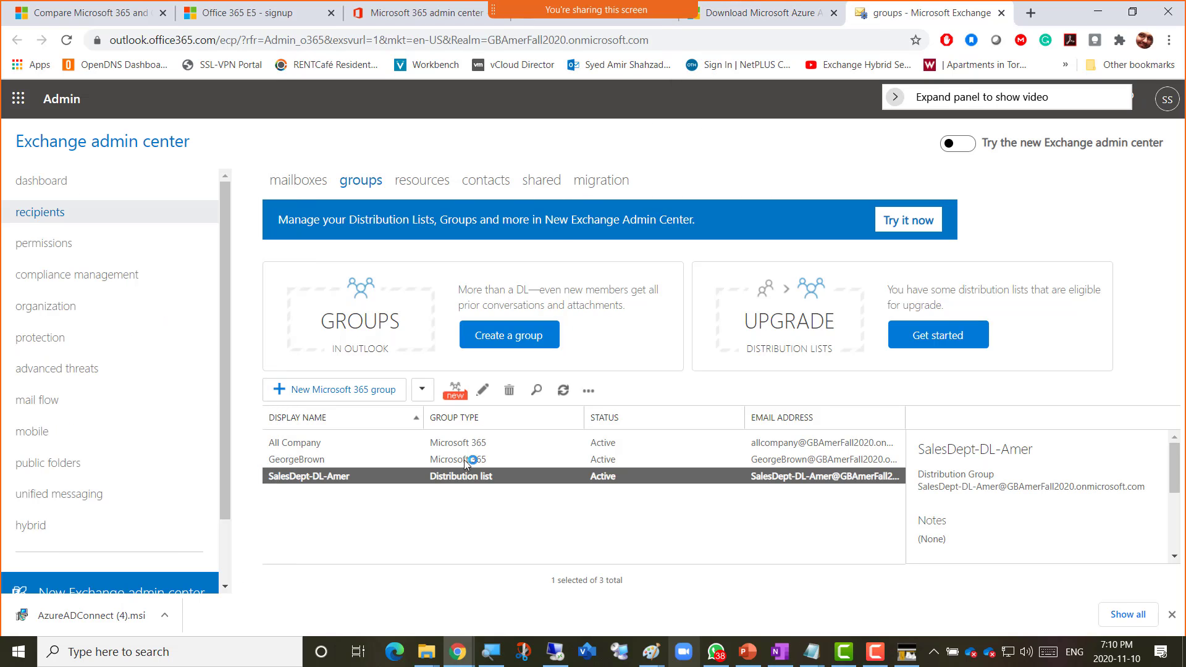
- Start a new mail-enabled security group with the display name Mkt-Dept-SG-Amer
left_click(423, 390)
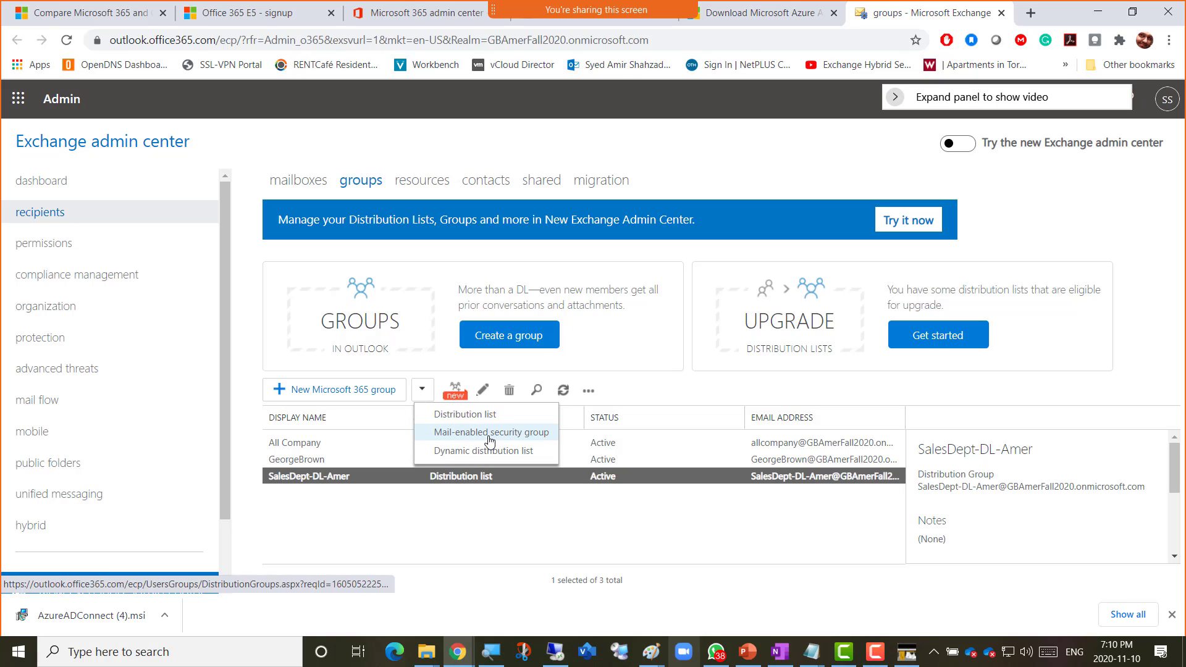
left_click(520, 434)
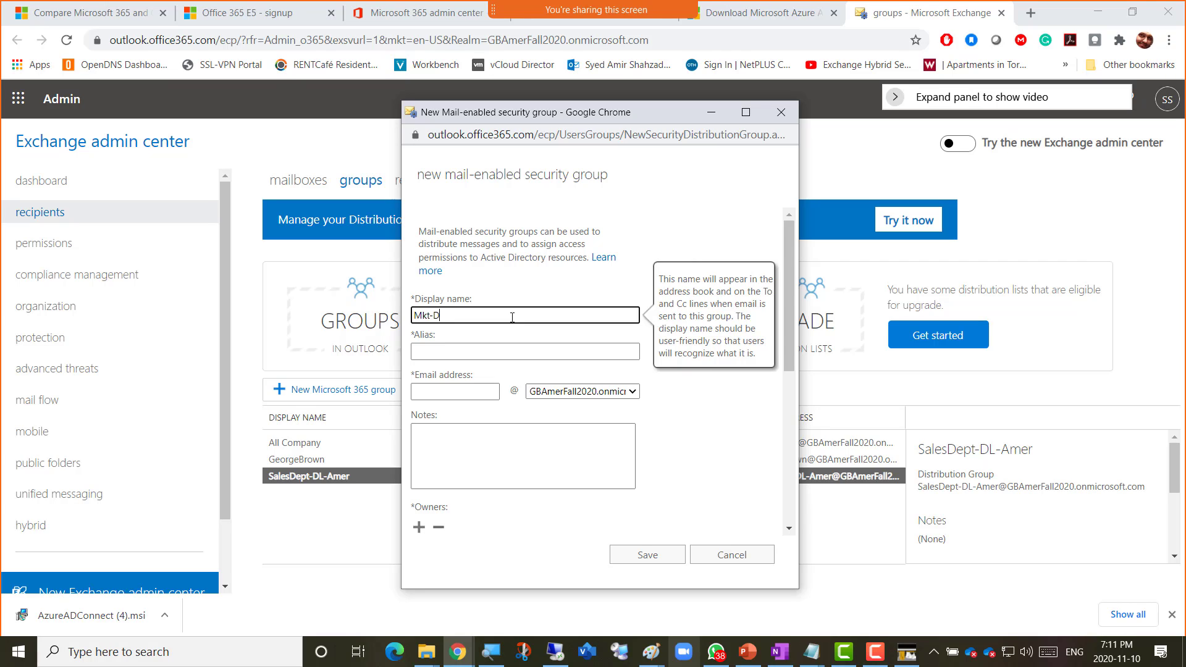
type("ept-SG-Amer")
- Reuse the display name Mkt-Dept-SG-Amer as the new group's alias and as the local part of its email address
triple_click(495, 314)
key("ctrl+c")
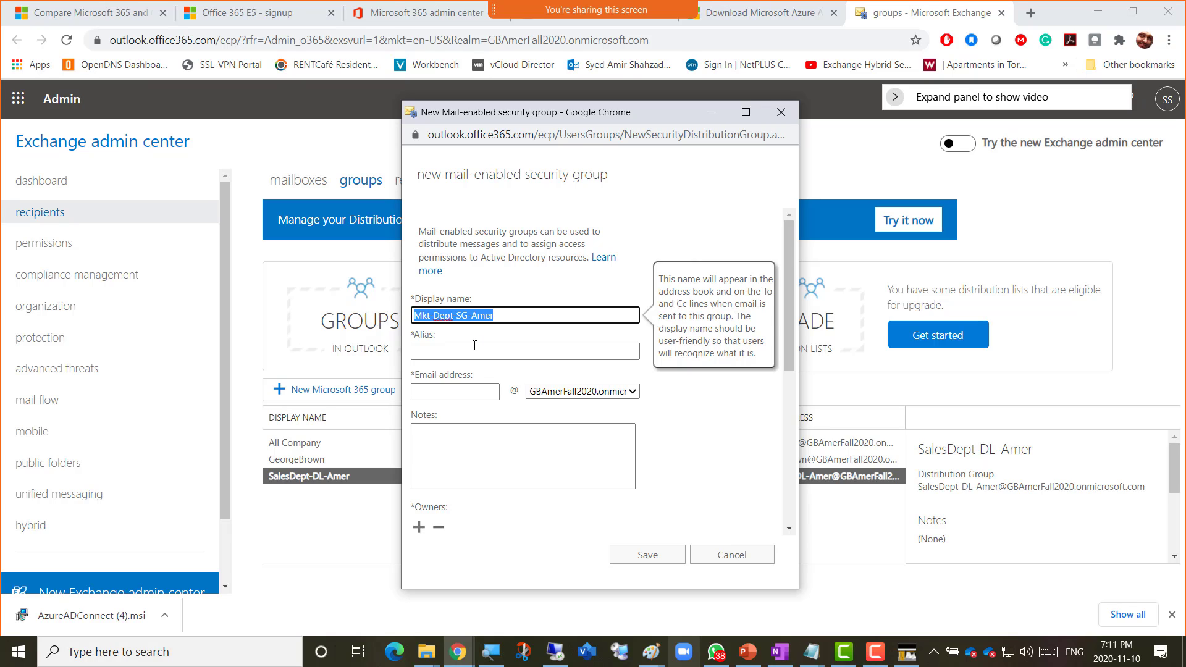
left_click(468, 352)
key("ctrl+v")
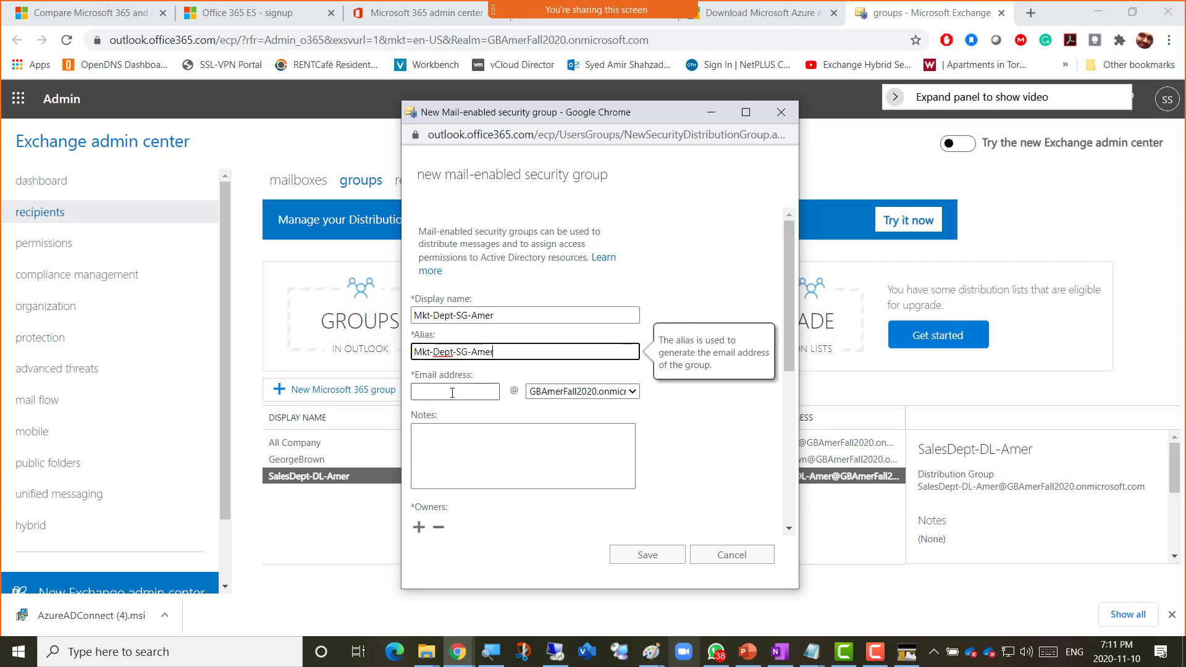
left_click(473, 393)
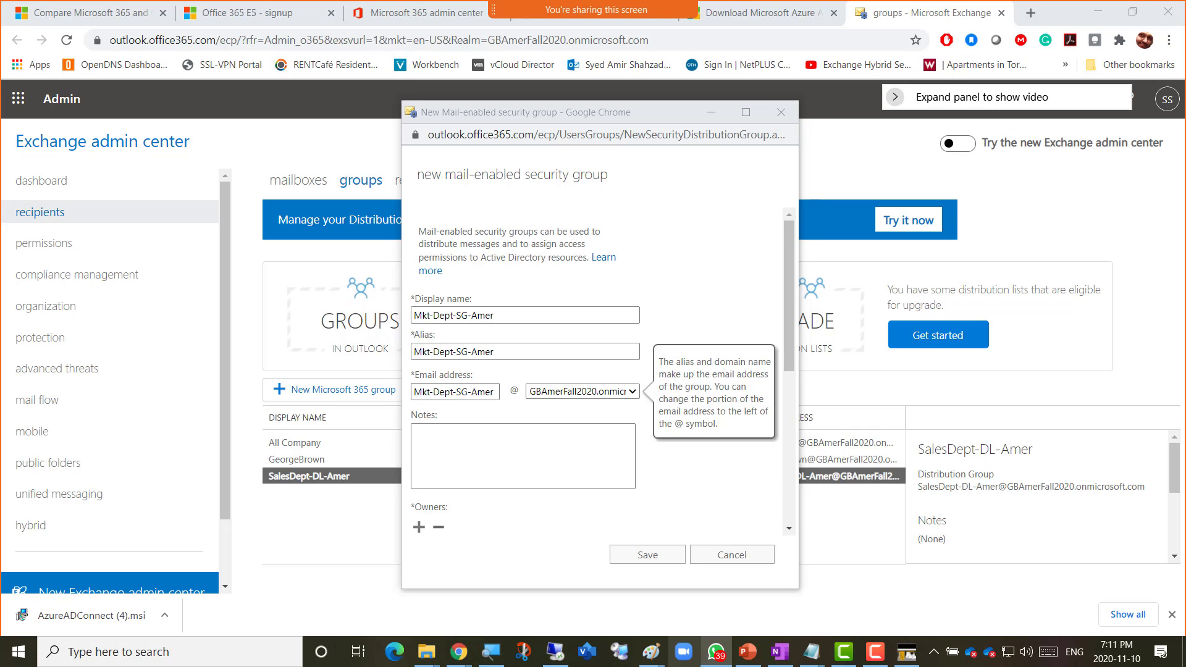
- View the chat screenshot of the group creation form and move its window away again
left_click_drag(1185, 32, 369, 44)
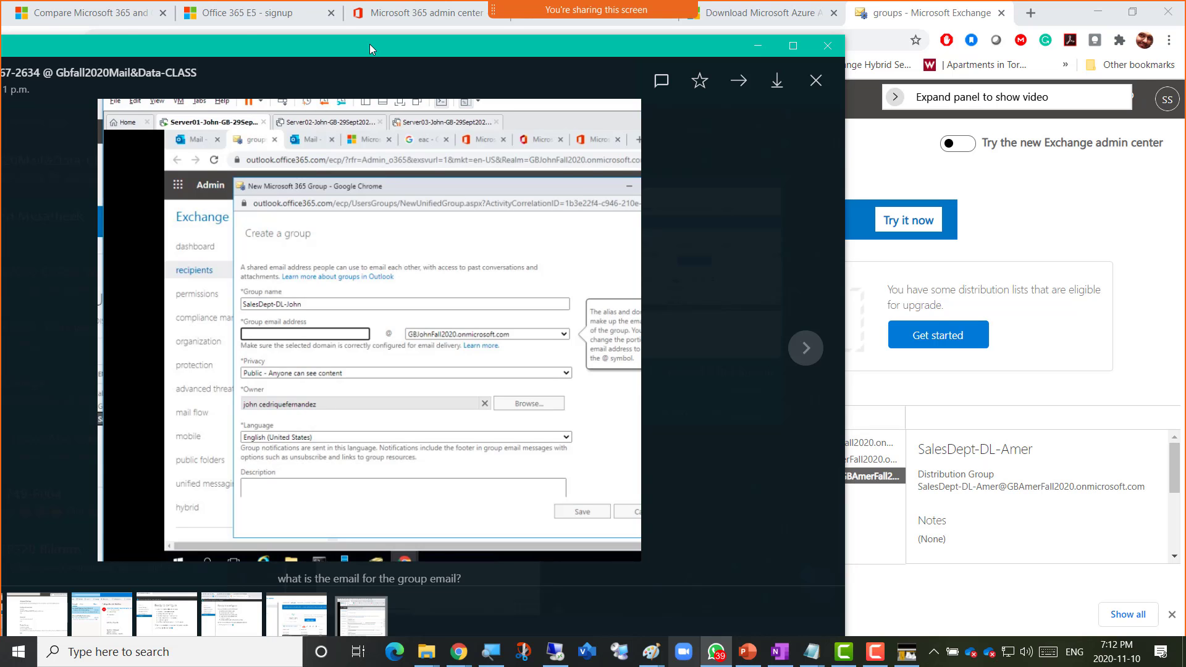
left_click_drag(369, 43, 1185, 67)
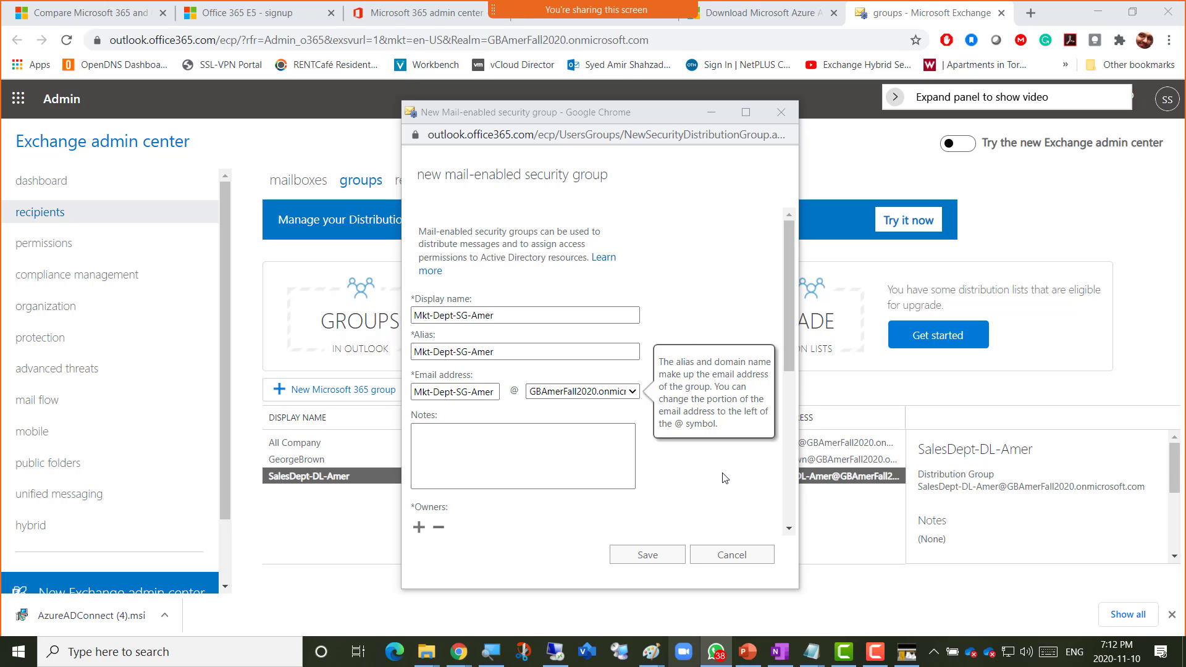
- Search the member picker for "amer" and add Amer01 as a member of the new mail-enabled security group
scroll(731, 480, "down", 3)
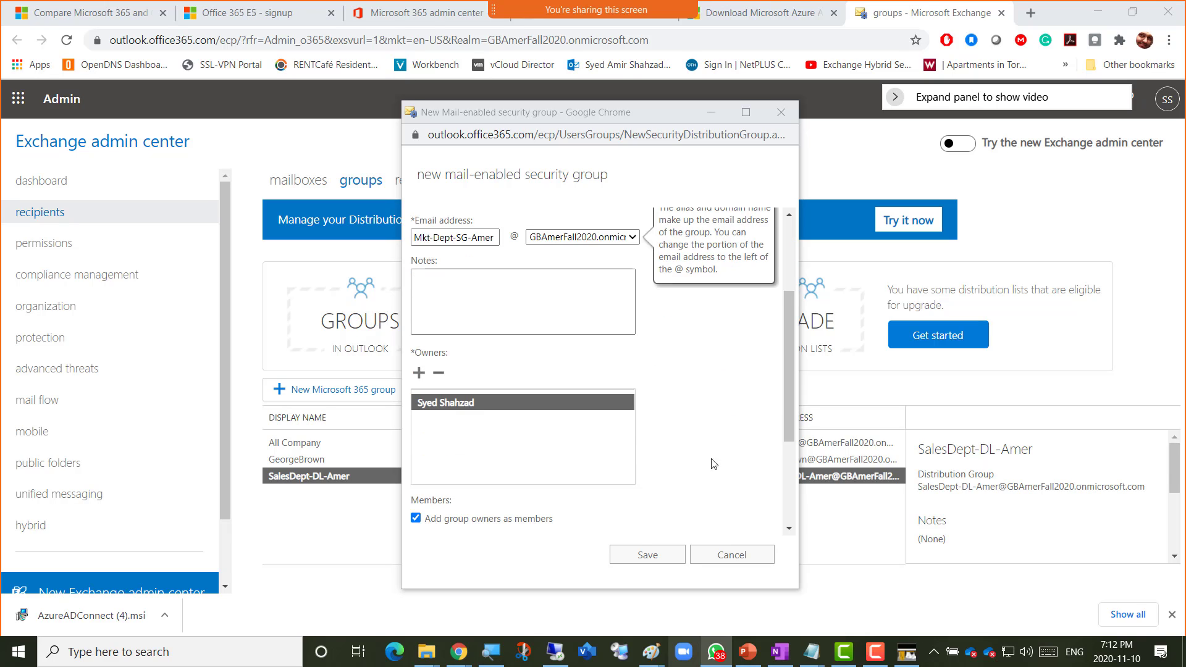
scroll(707, 472, "down", 3)
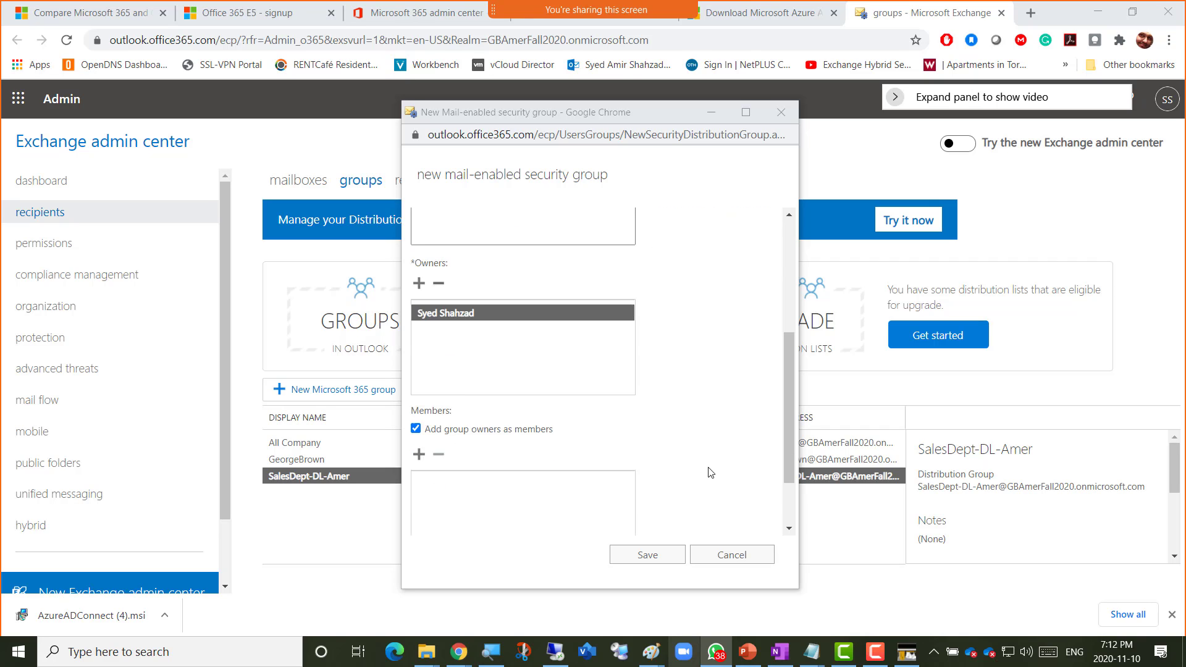
scroll(710, 473, "down", 1)
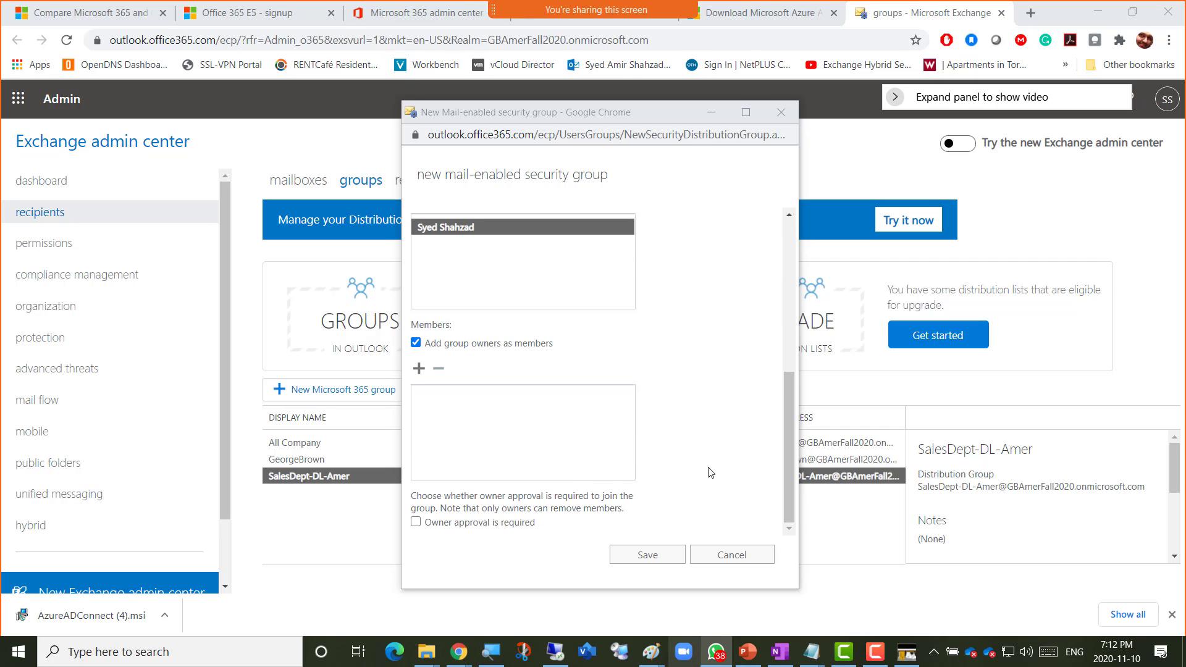
left_click(418, 373)
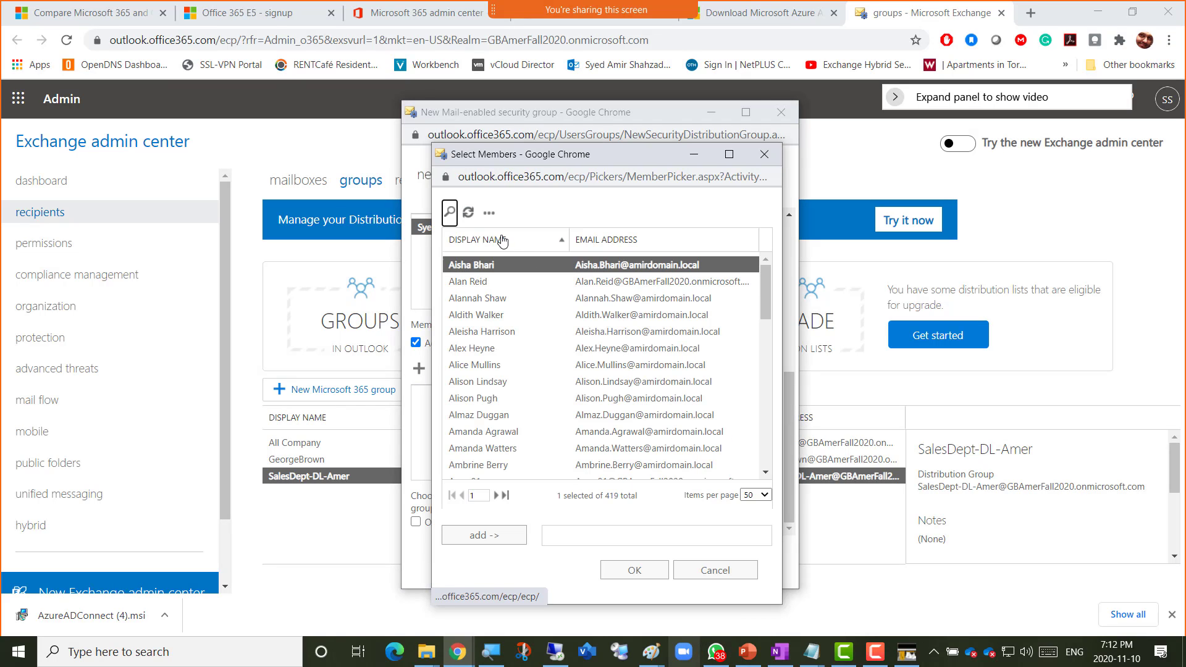
left_click(450, 212)
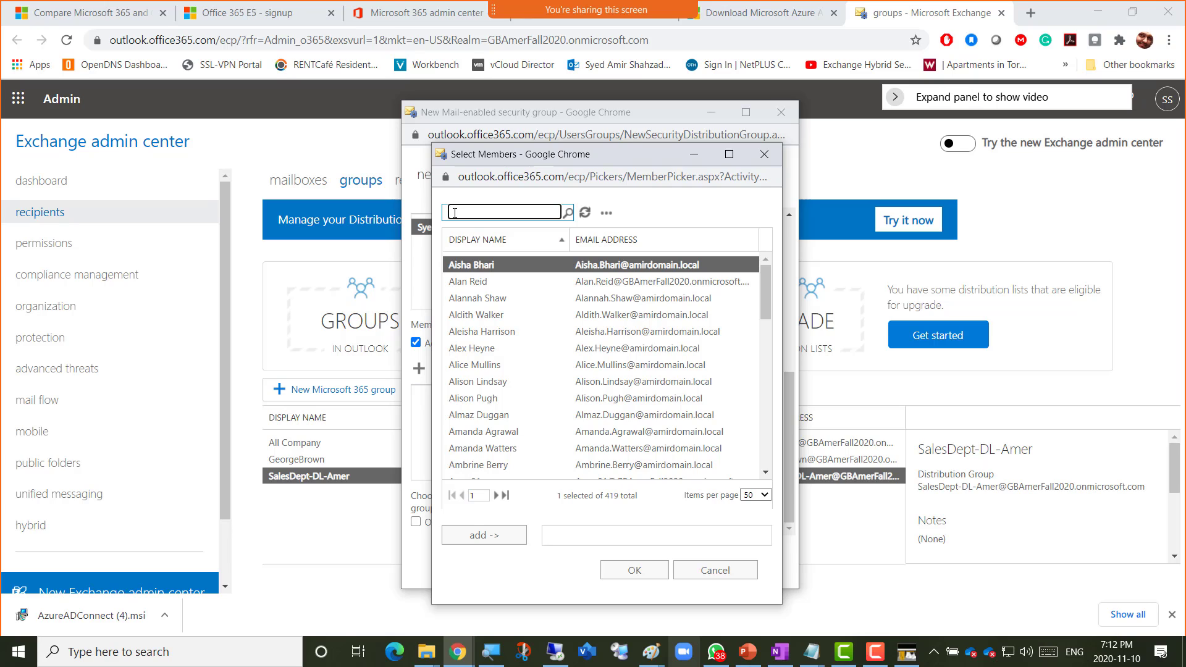
type("amer")
key("Return")
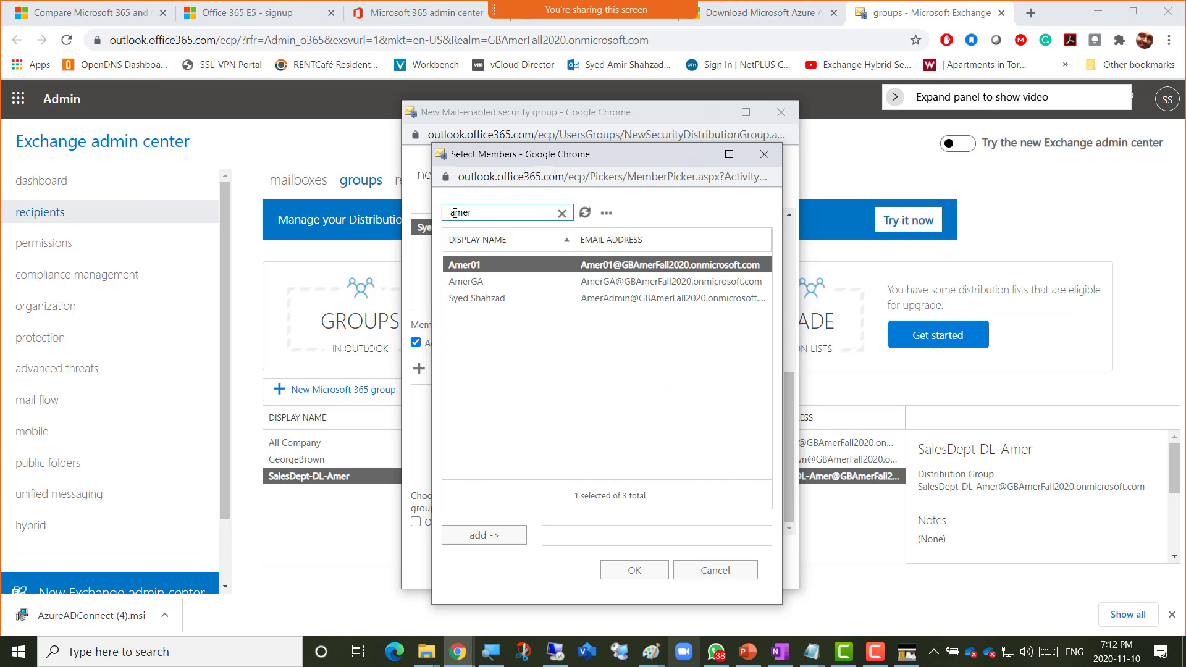
double_click(475, 270)
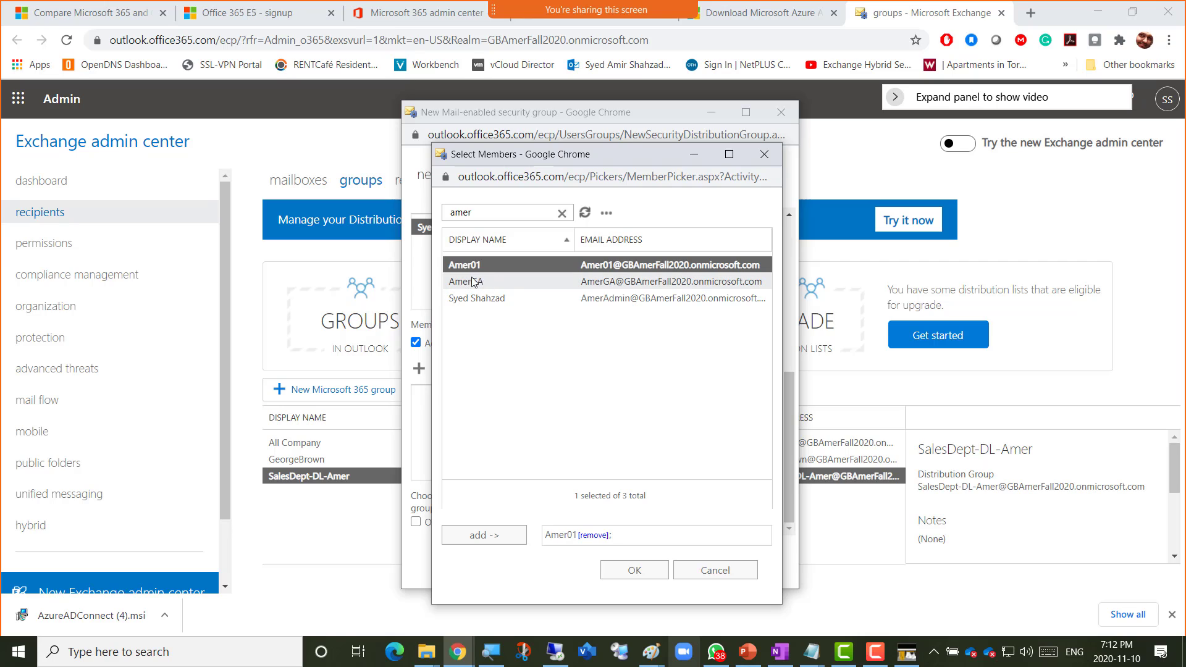
left_click(473, 215)
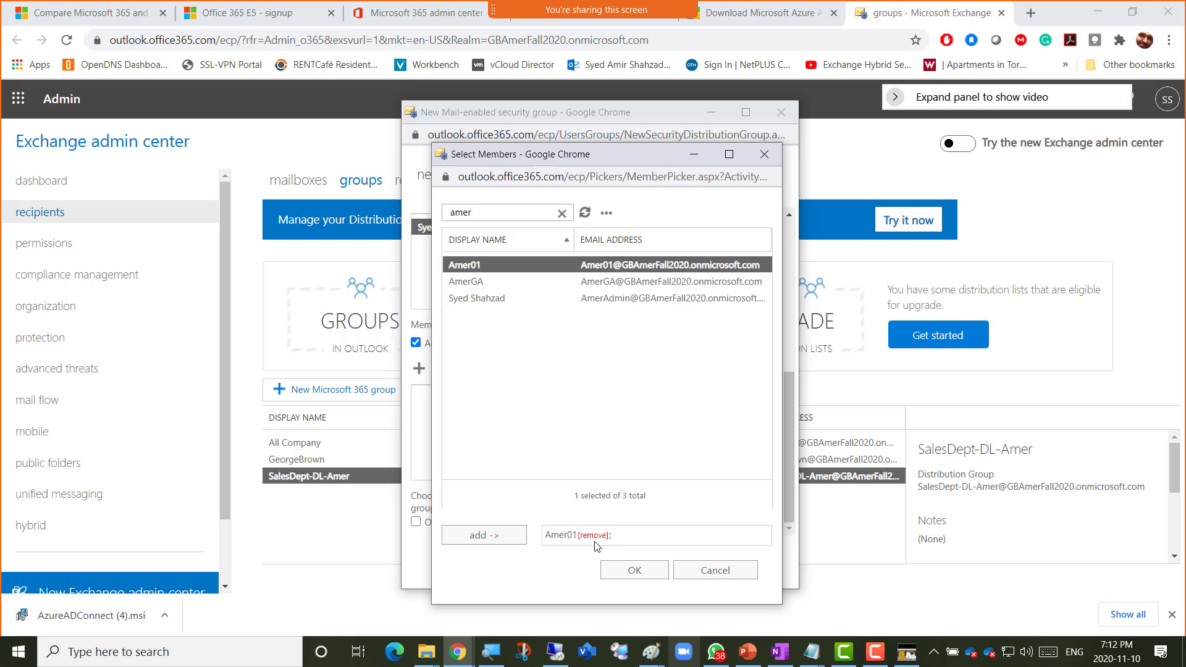
left_click(636, 574)
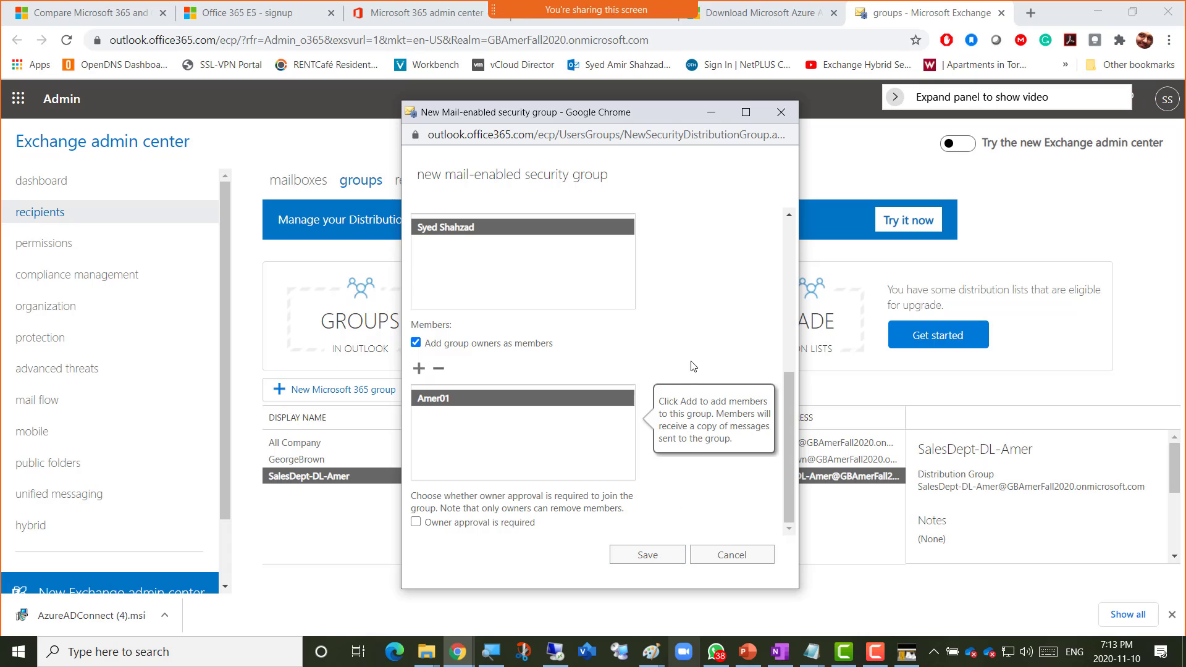
- Review the Mkt-Dept-SG-Amer group's details, owner and members, and save the new group
scroll(696, 359, "up", 1)
scroll(696, 359, "up", 5)
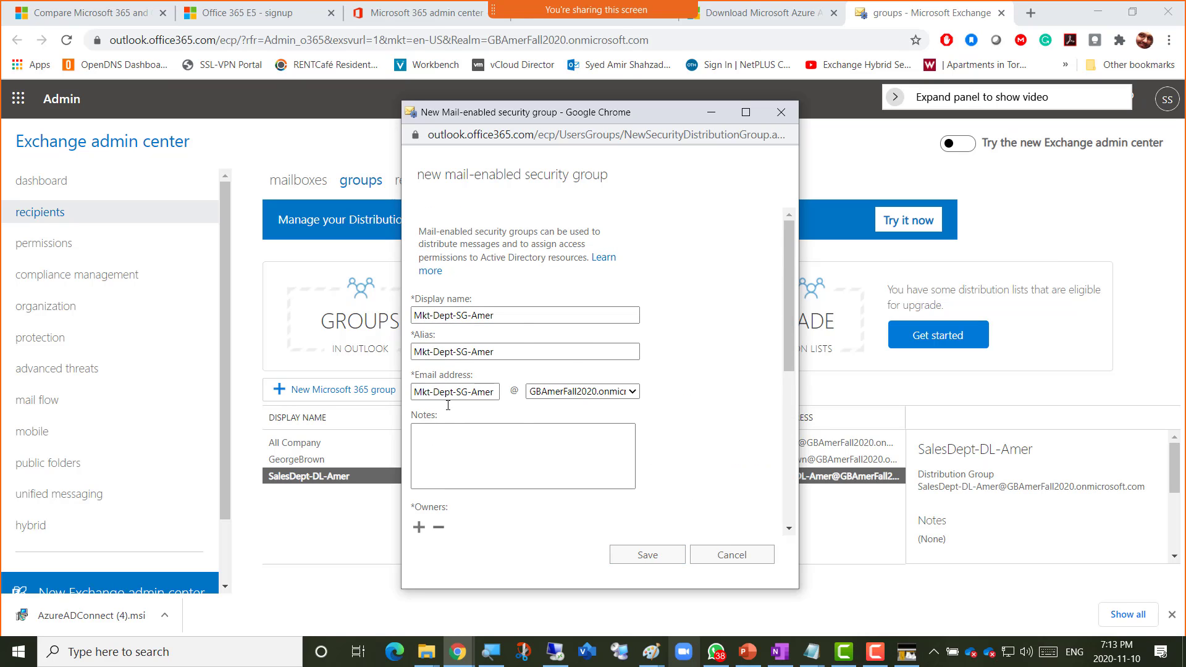
scroll(750, 447, "down", 10)
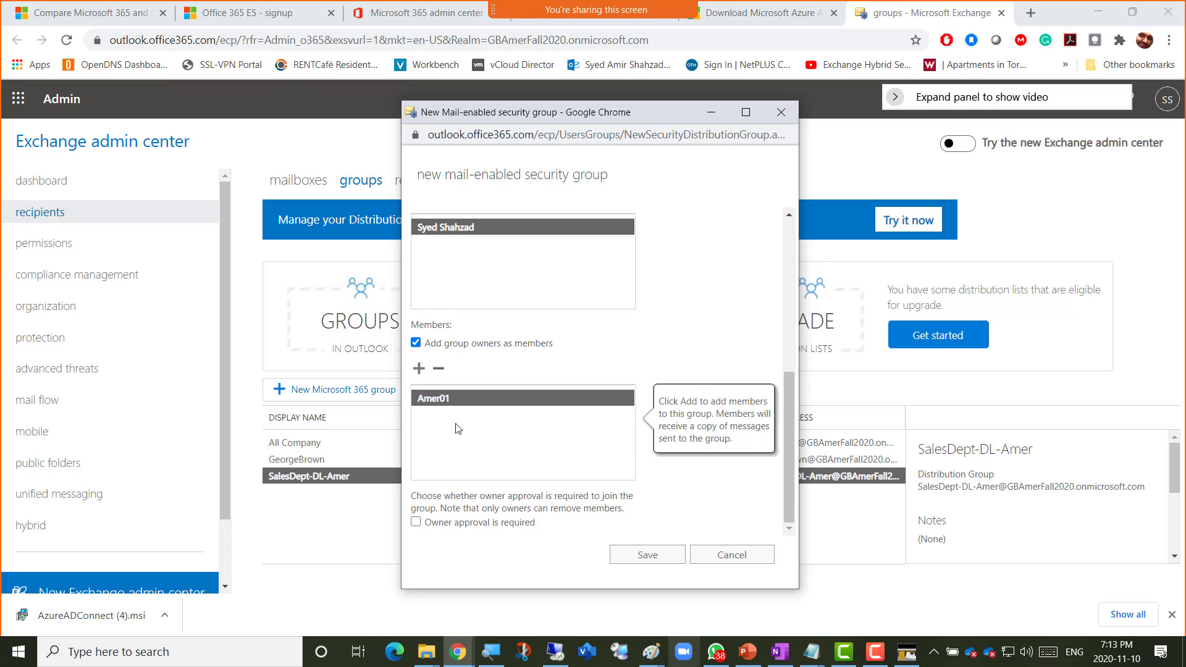
scroll(734, 480, "up", 10)
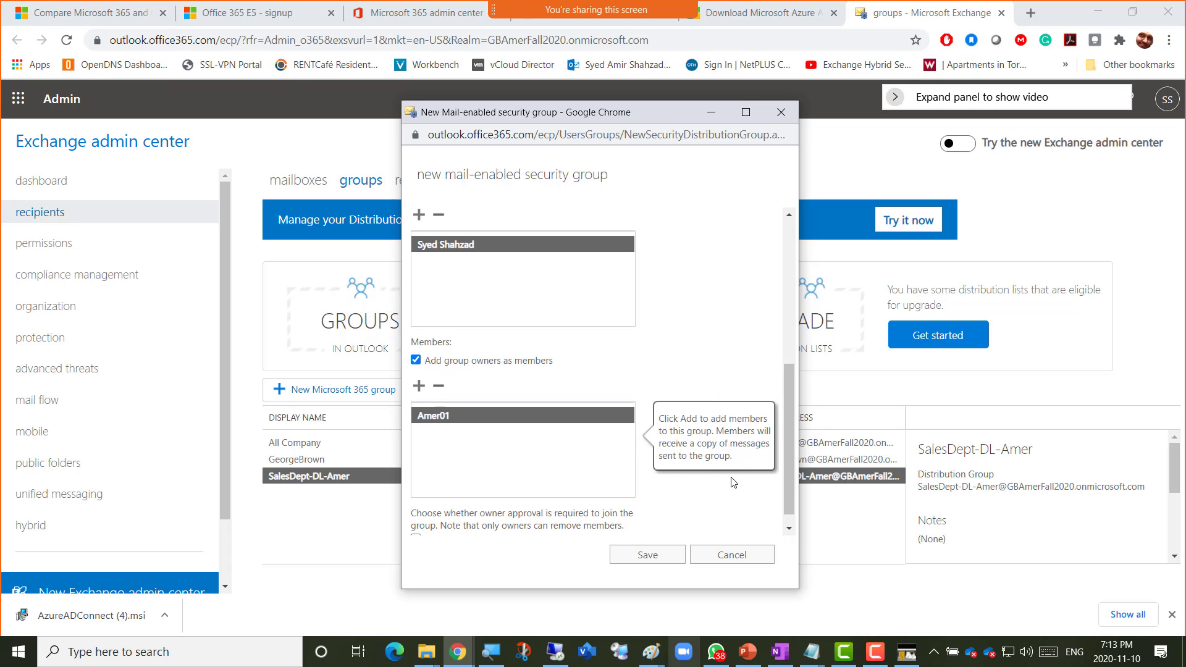
scroll(733, 480, "down", 10)
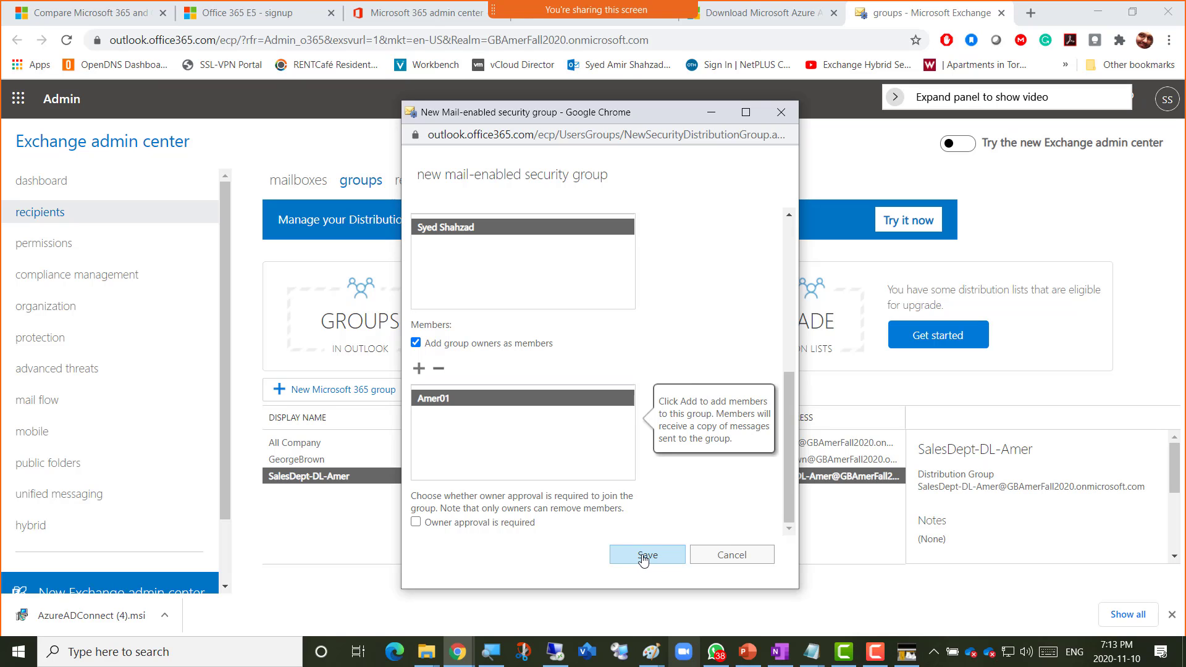
left_click(641, 556)
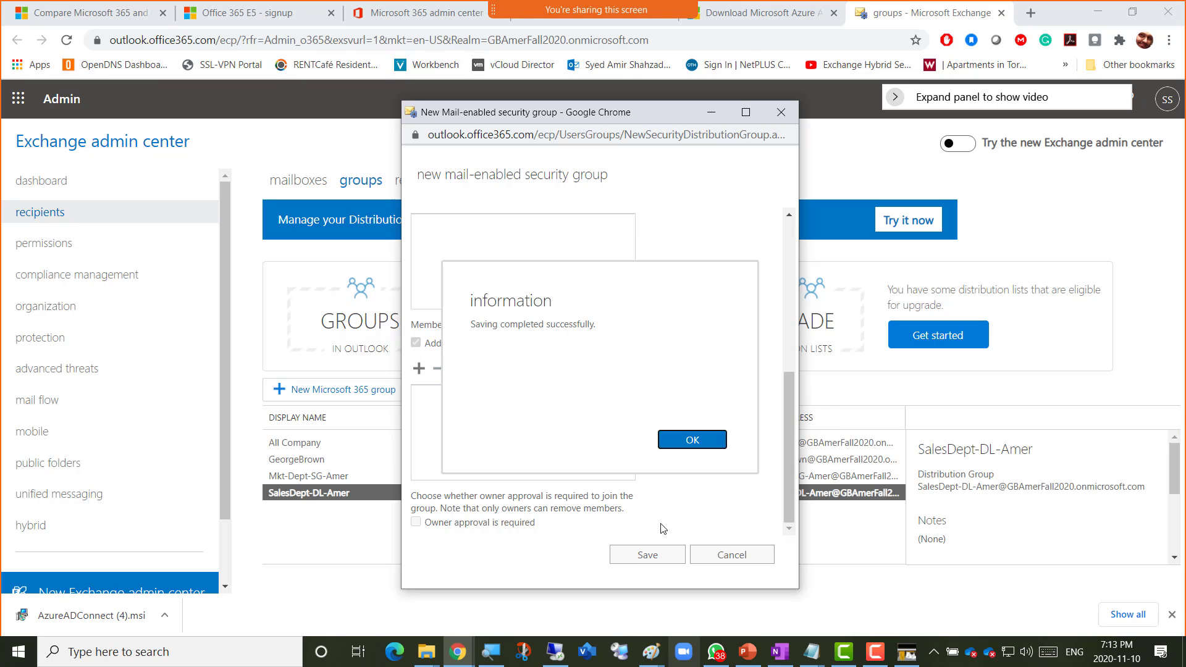
left_click(685, 439)
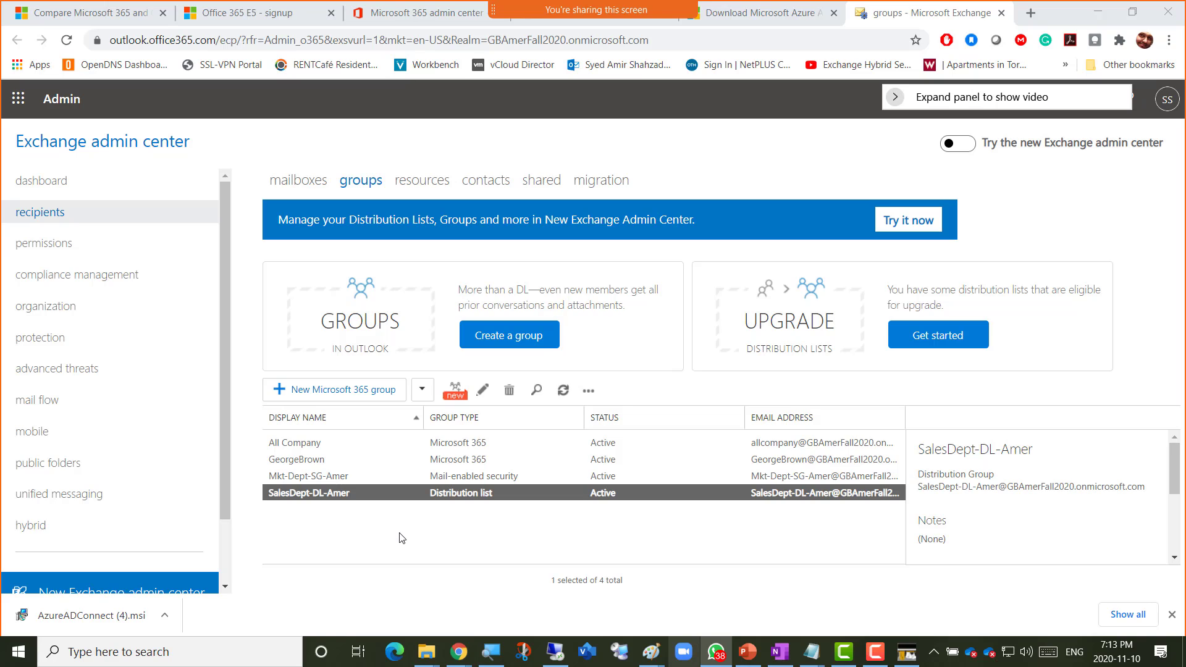
- Examine the details of the SalesDept-DL-Amer distribution list and the Mkt-Dept-SG-Amer security group in the groups list
left_click(400, 537)
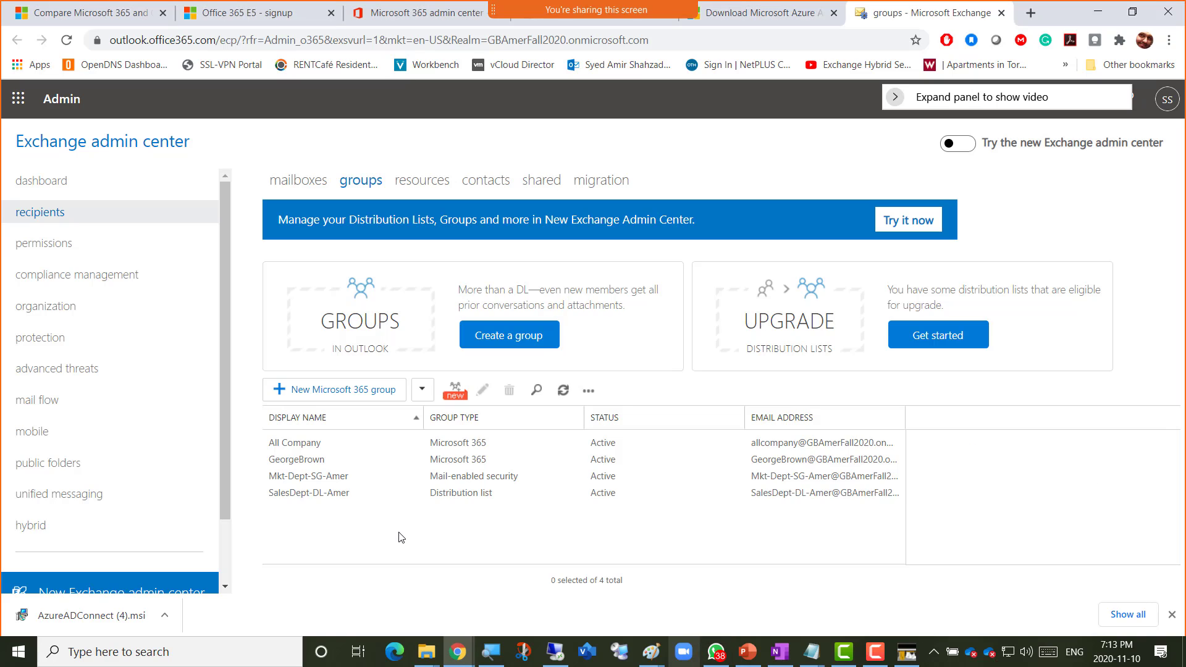
left_click(307, 498)
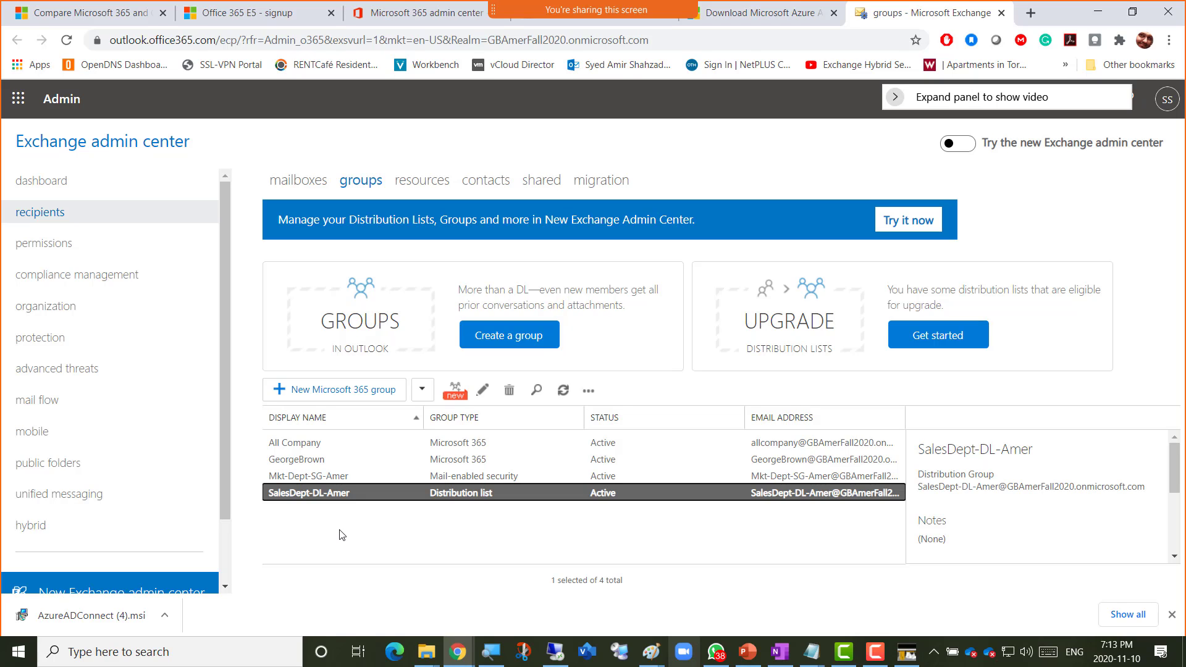
left_click(329, 474)
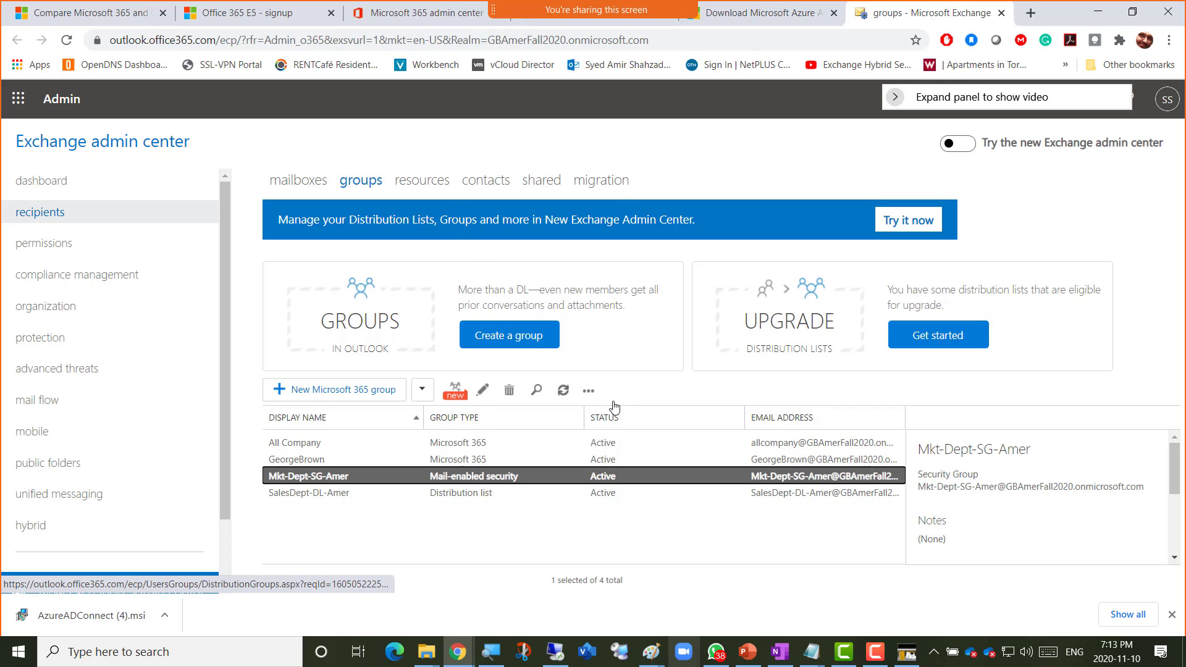
- Switch to Outlook on the web and start a new message addressed to Mkt-Dept-SG-Amer
left_click(605, 23)
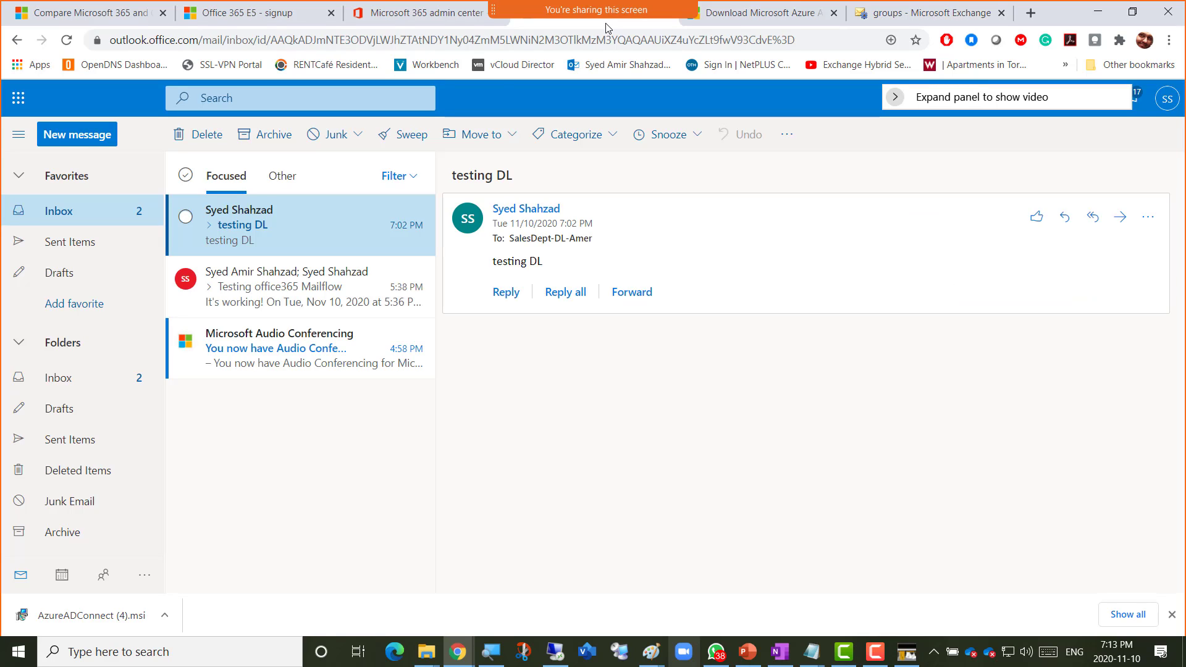
left_click(68, 141)
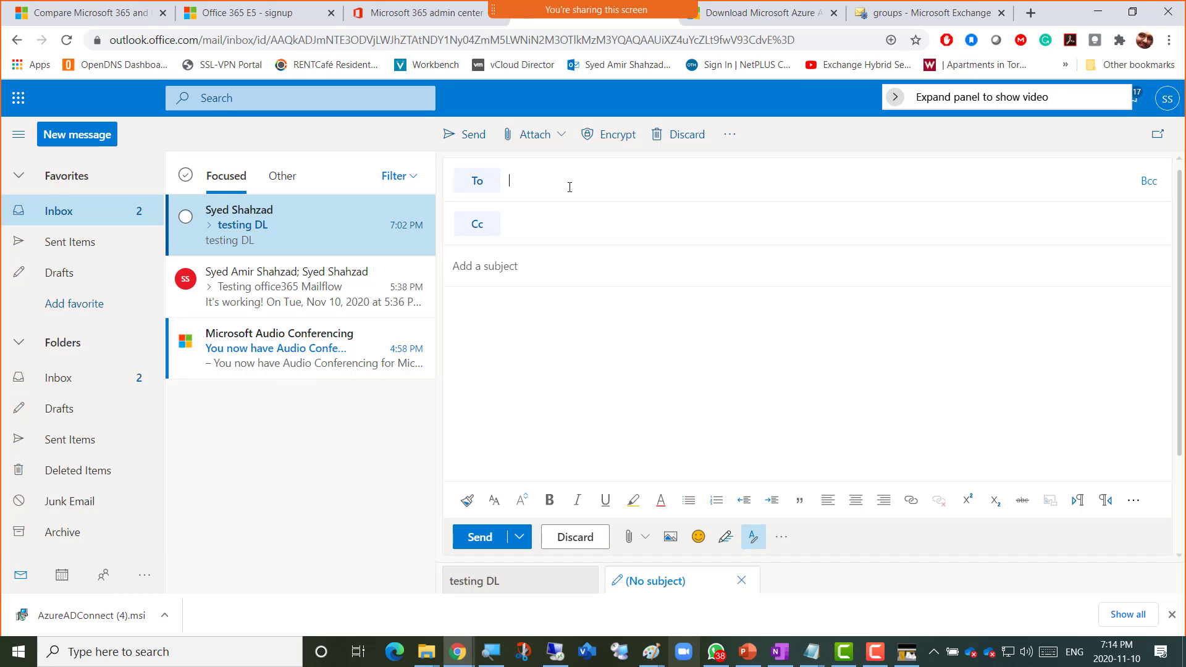
type("mkt")
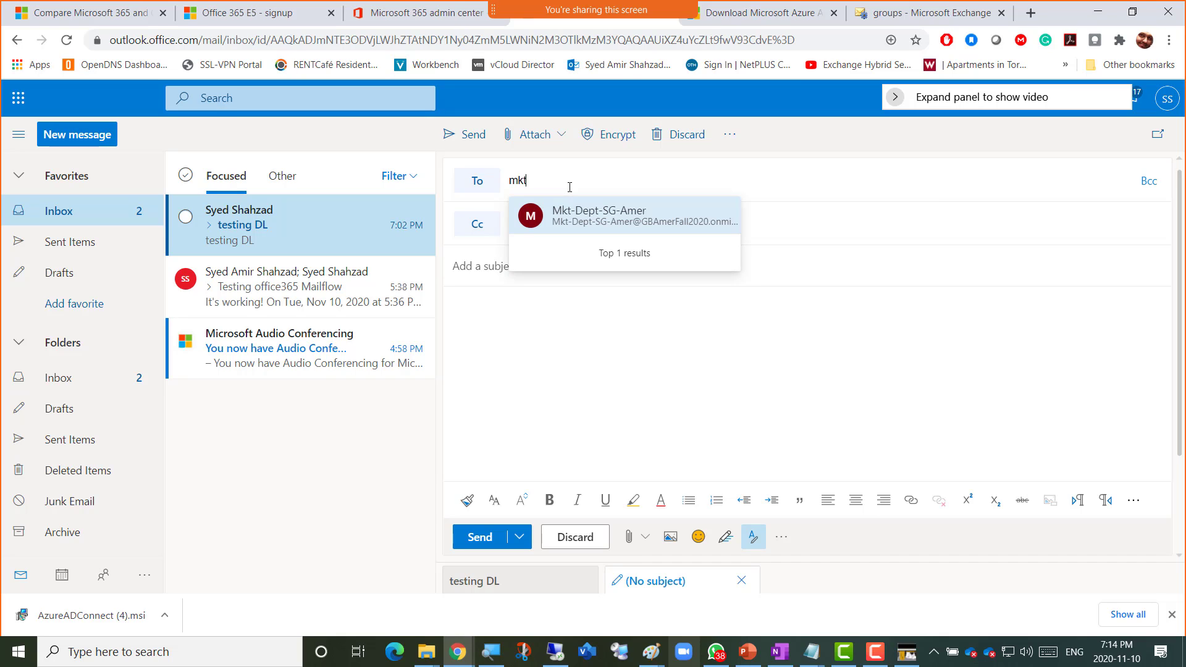
left_click(548, 226)
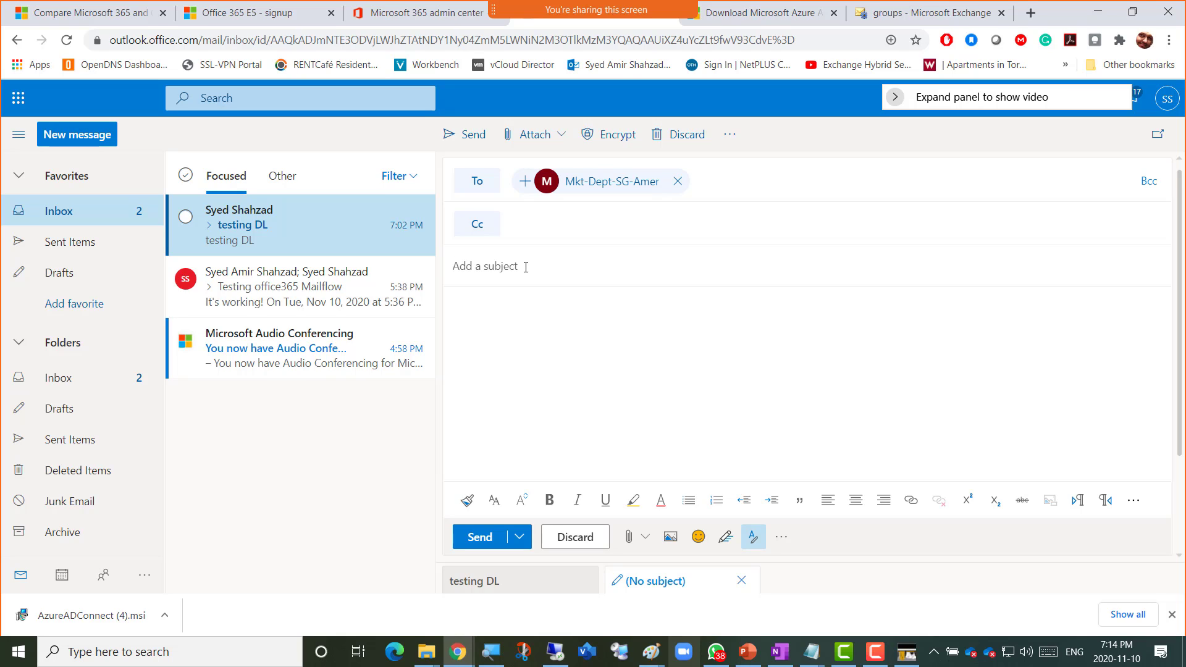
- Enter "Testing mail Enabled SG" as the message subject and reuse the same text as the body
type("Test")
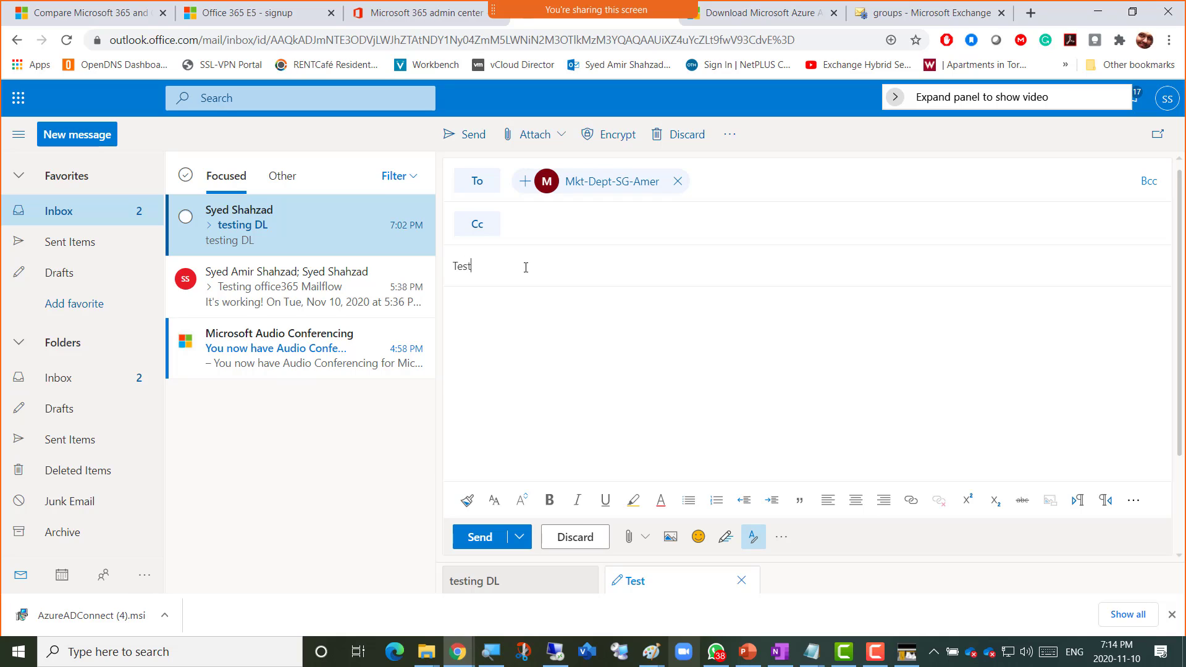
type("ing mail Enabled SG")
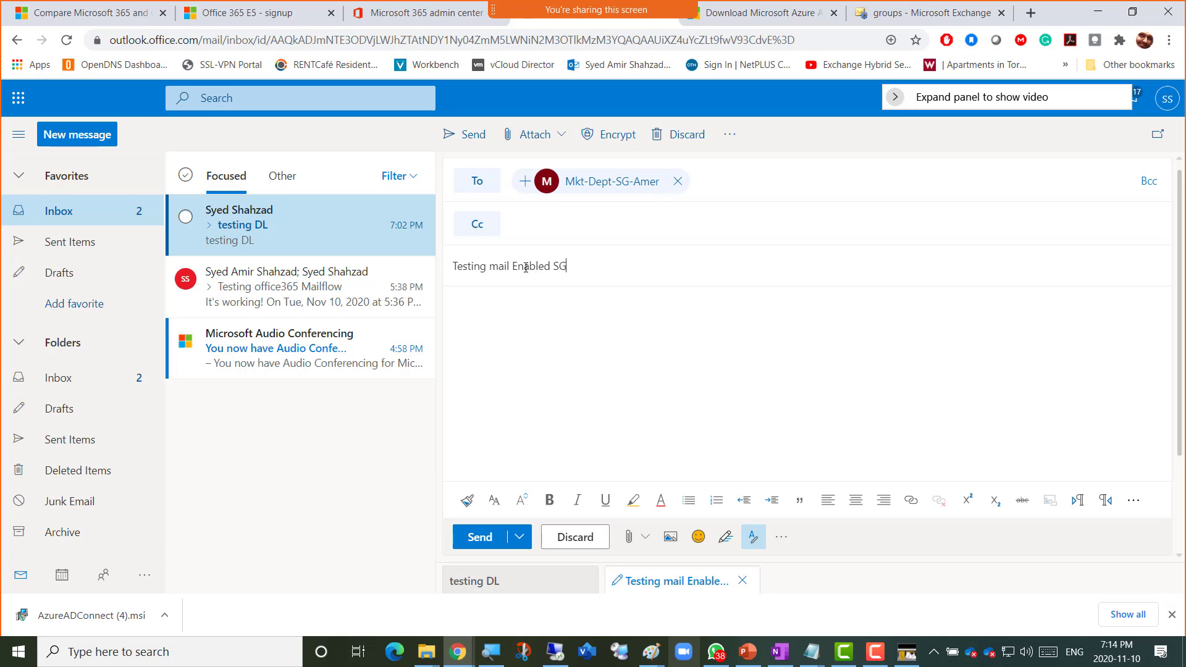
key("ctrl+a")
key("ctrl+c")
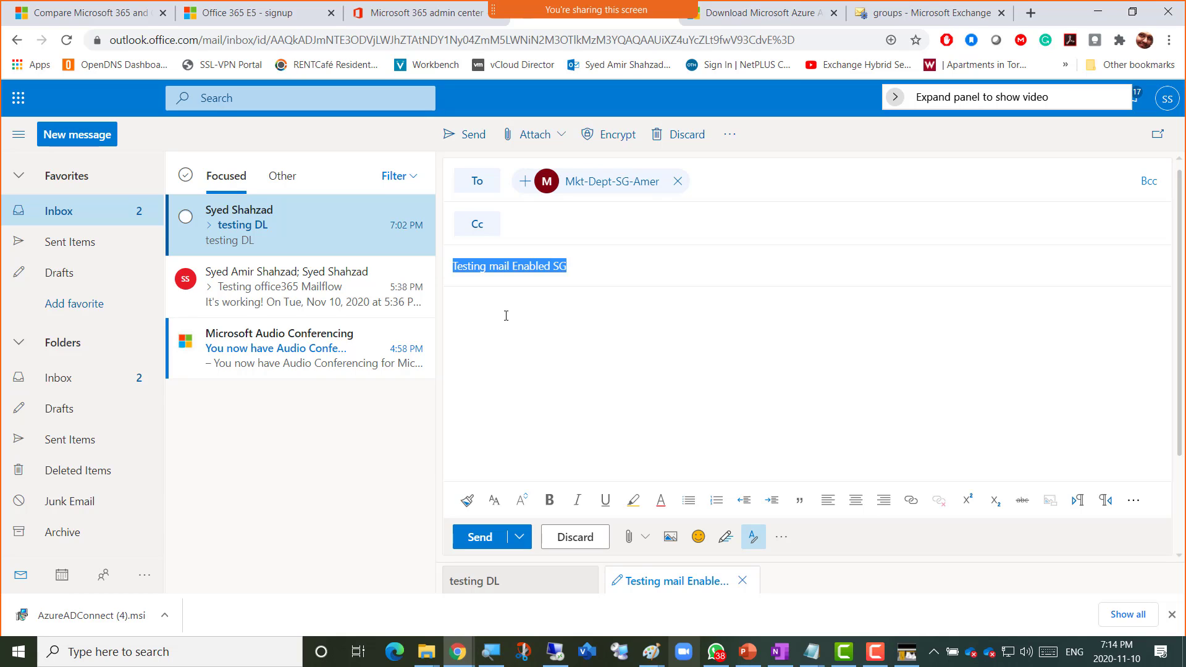
left_click(506, 315)
key("ctrl+v")
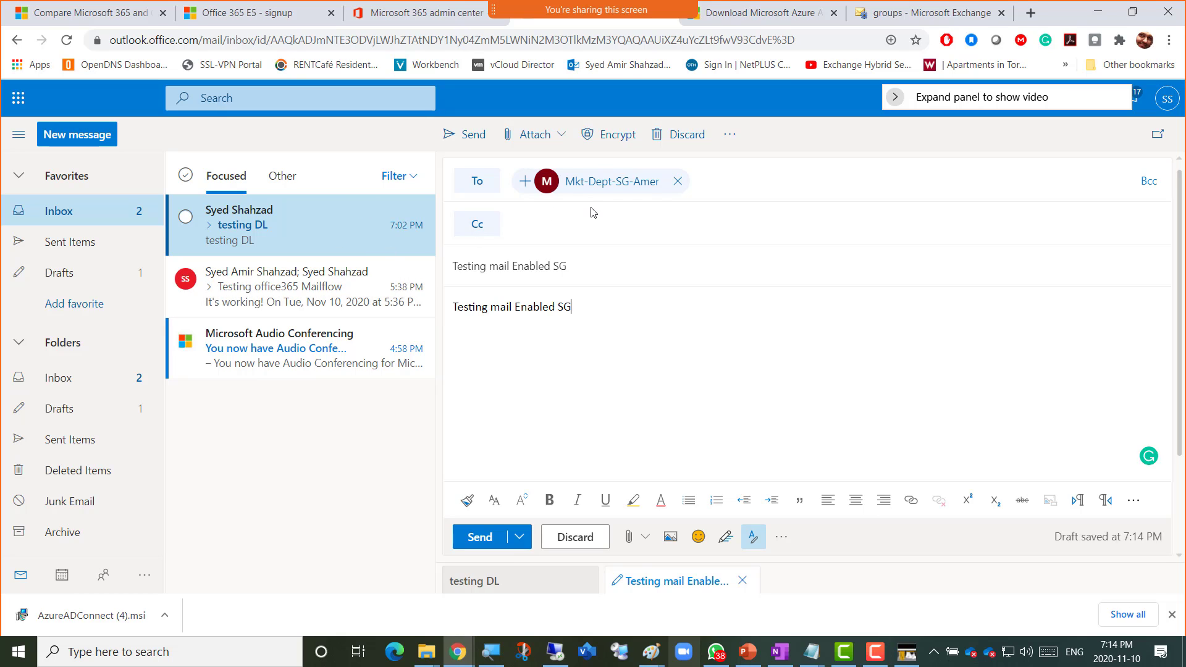
- Send the test message to the security group and open the copy delivered to the inbox
left_click(475, 543)
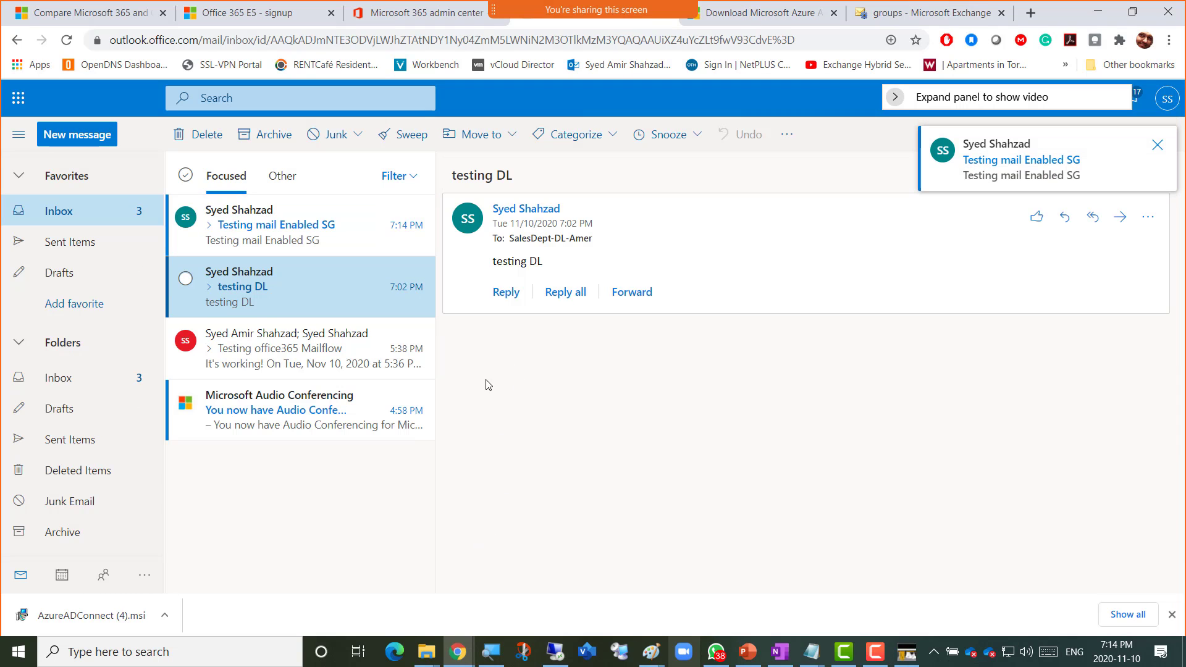
left_click(266, 224)
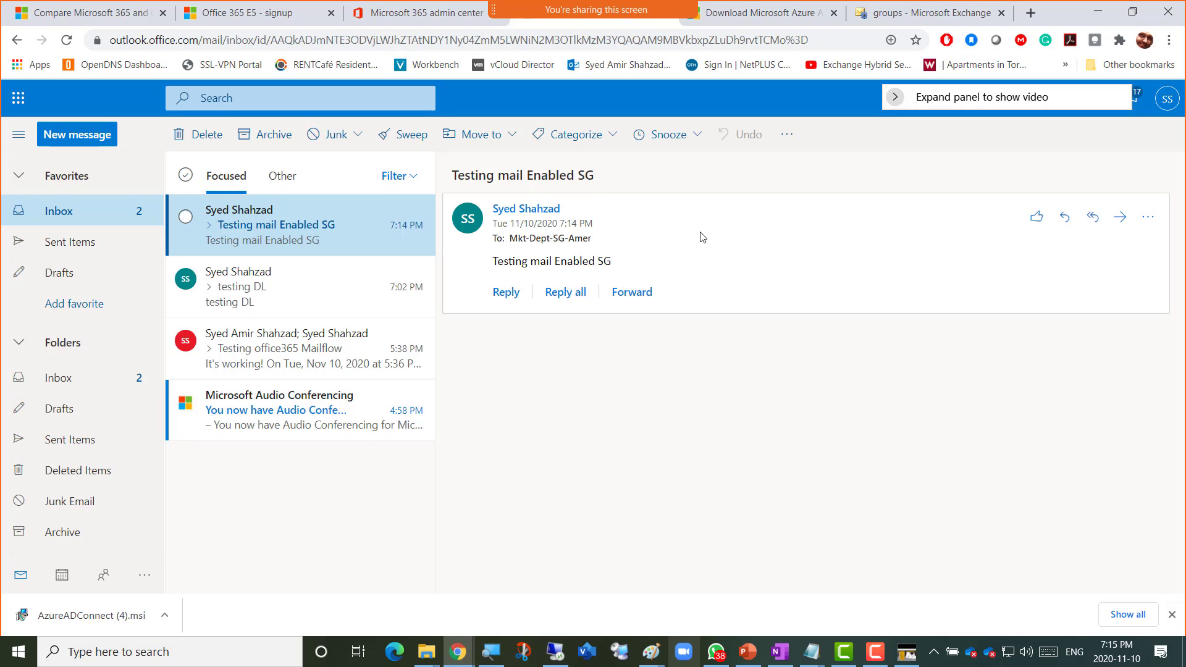
- Switch to the Microsoft 365 admin center and open the SharePoint admin center from its full navigation
left_click(424, 15)
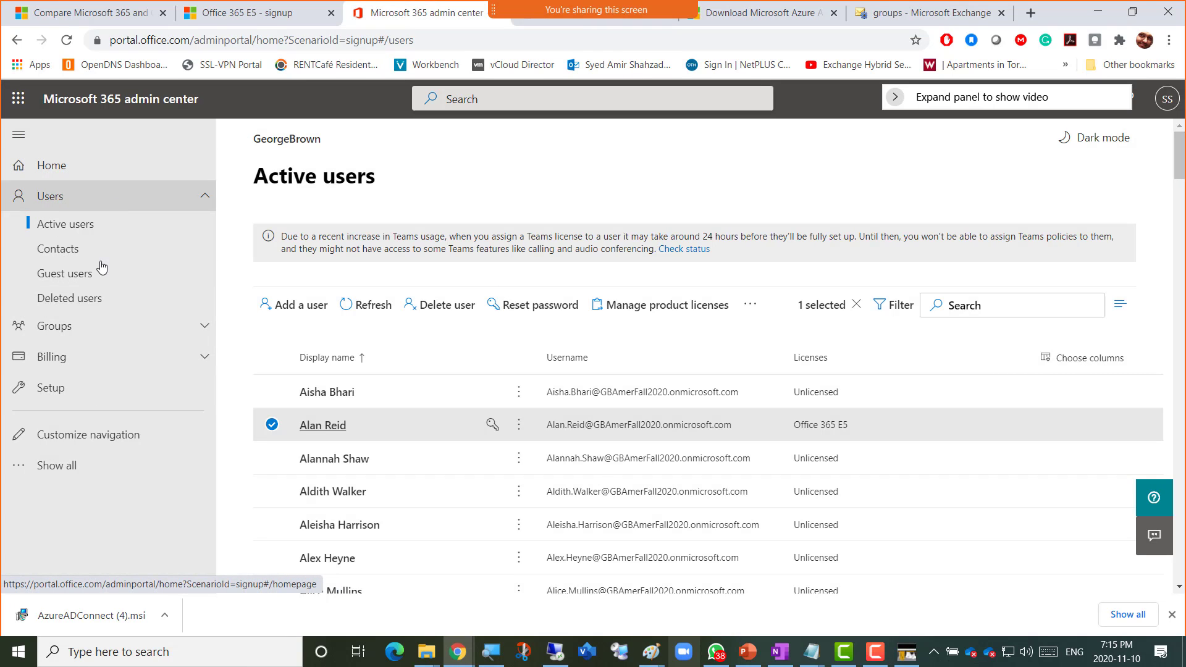
left_click(67, 471)
scroll(102, 396, "down", 3)
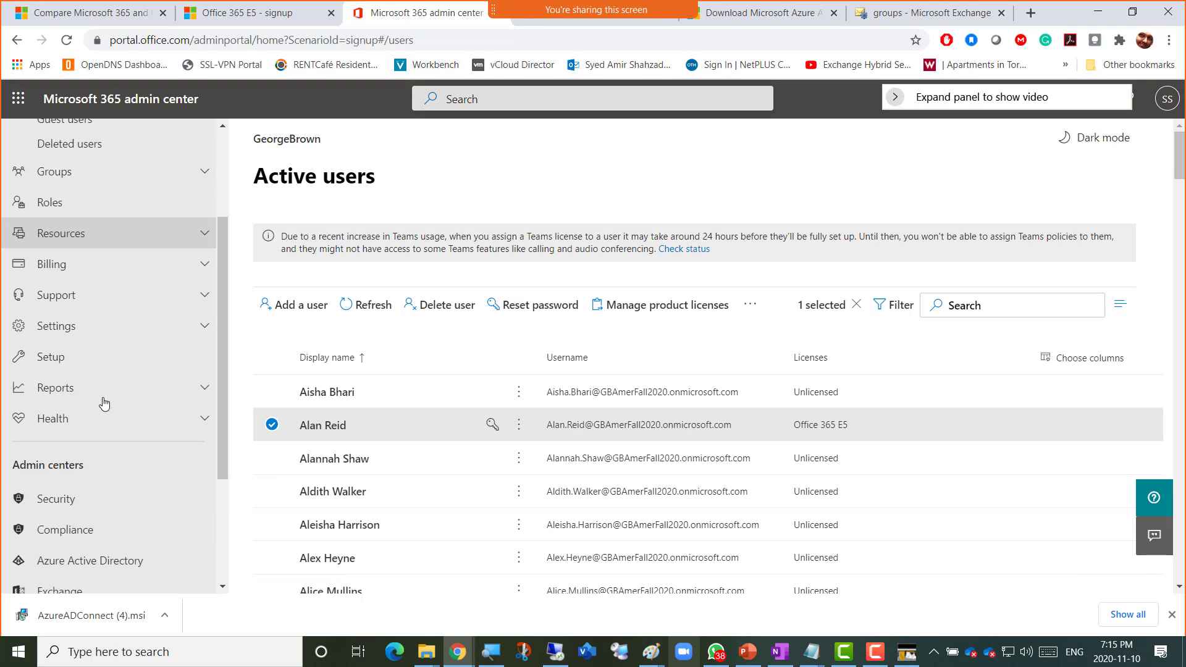
scroll(103, 404, "down", 3)
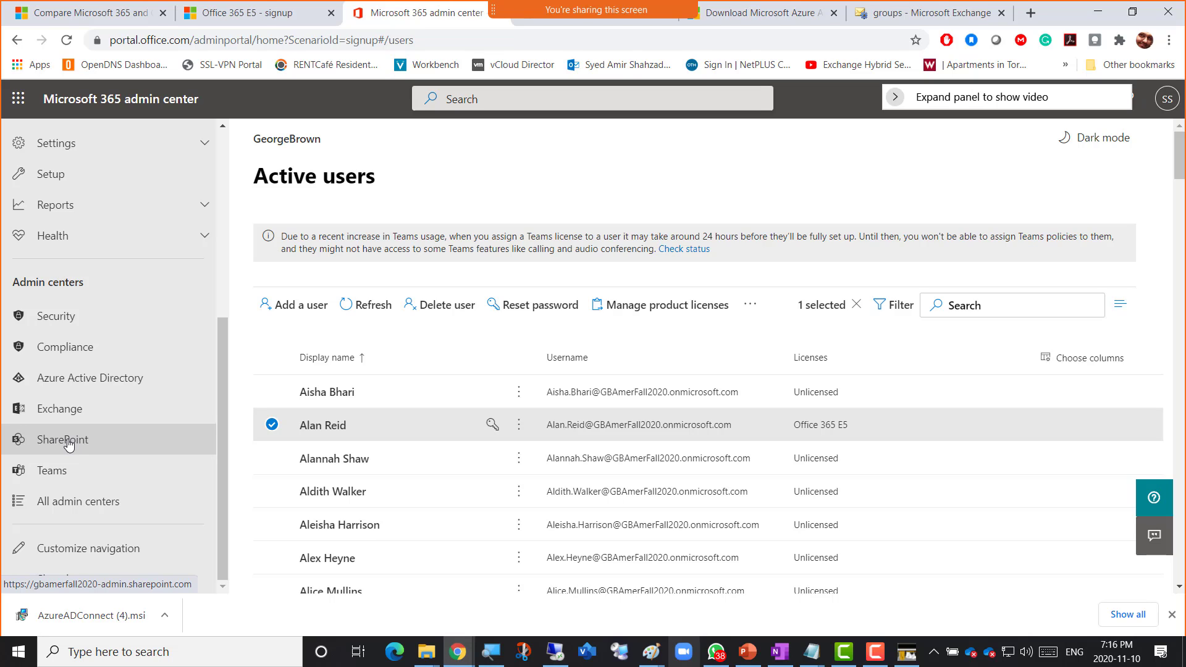
left_click(68, 443)
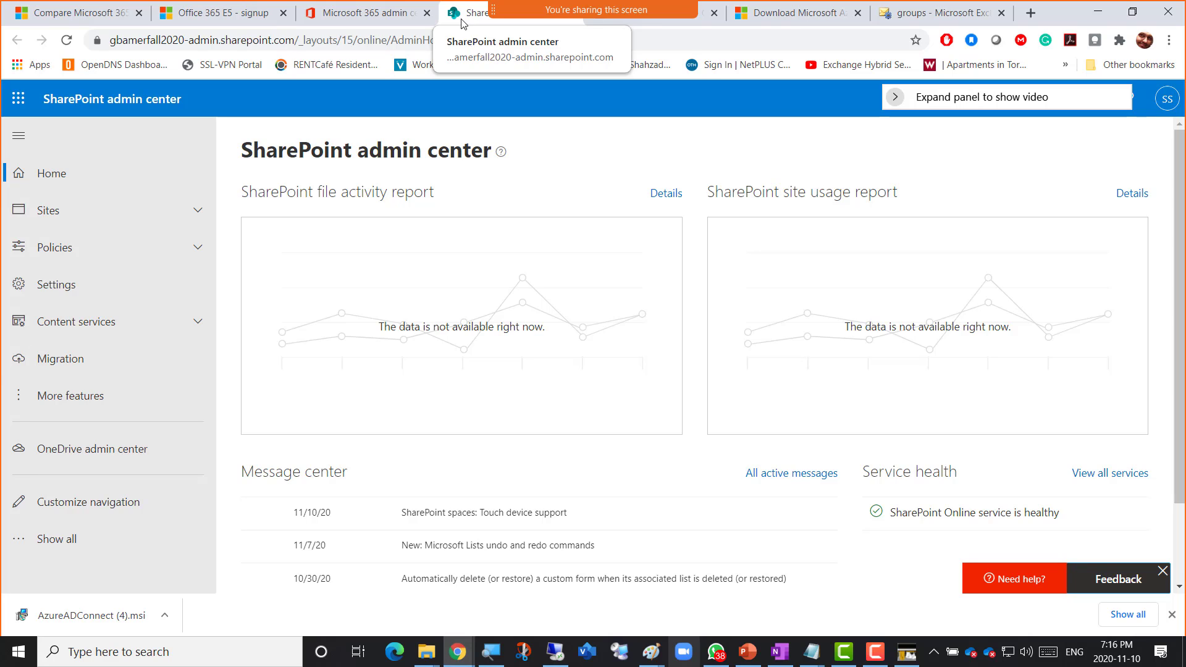
- List the active SharePoint sites and open the details of the Communication site
left_click(65, 219)
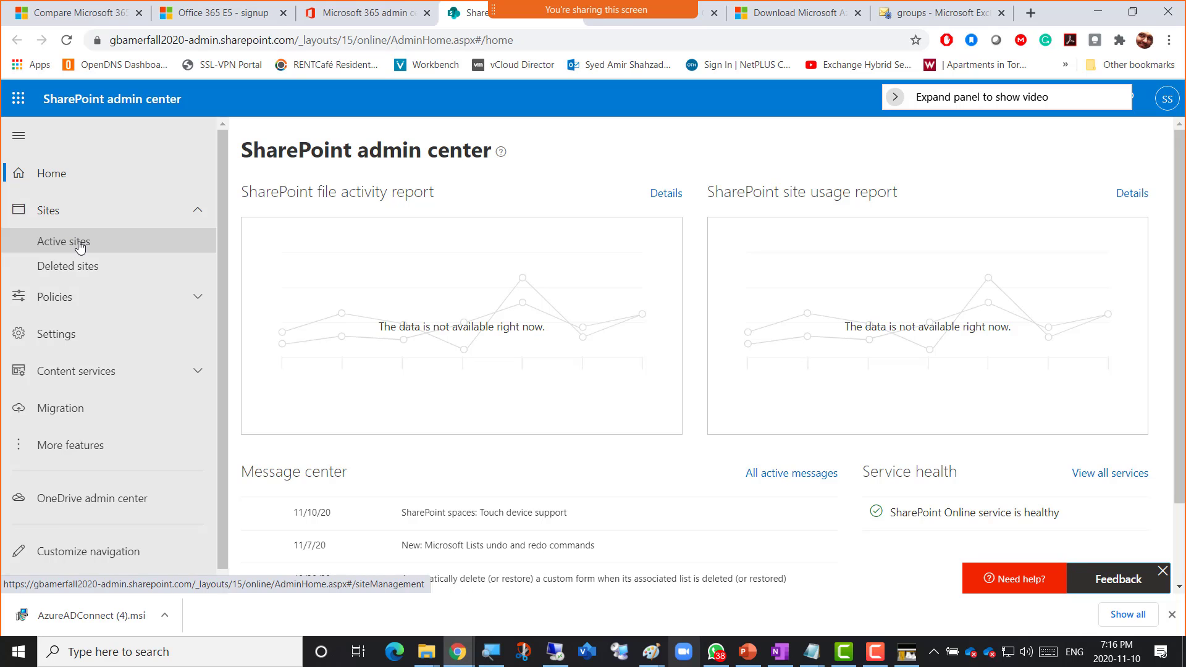
left_click(65, 243)
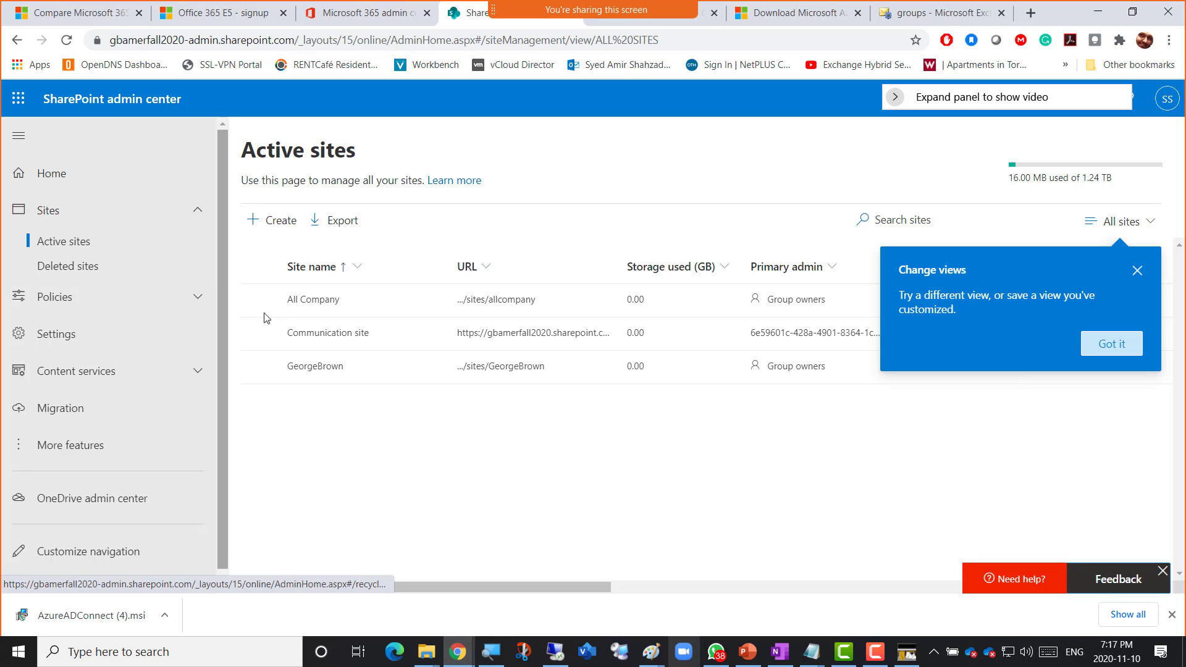
left_click(312, 333)
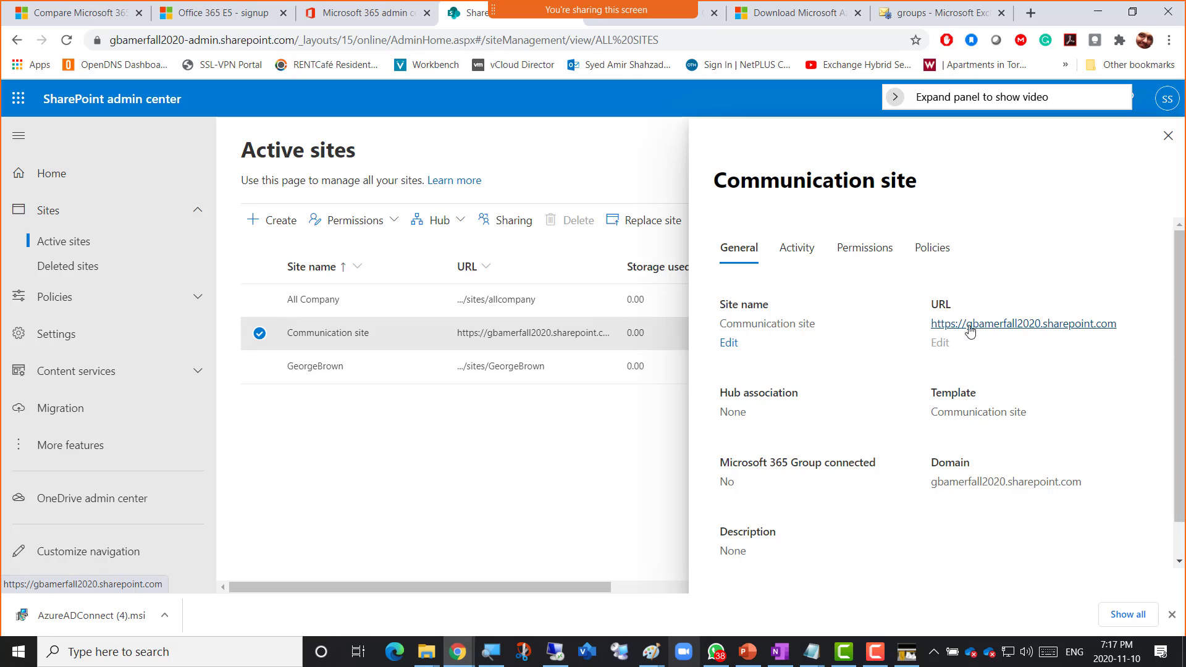
- Open the Communication site's document library and upload Database1.laccdb from the local Documents folder
left_click(1011, 332)
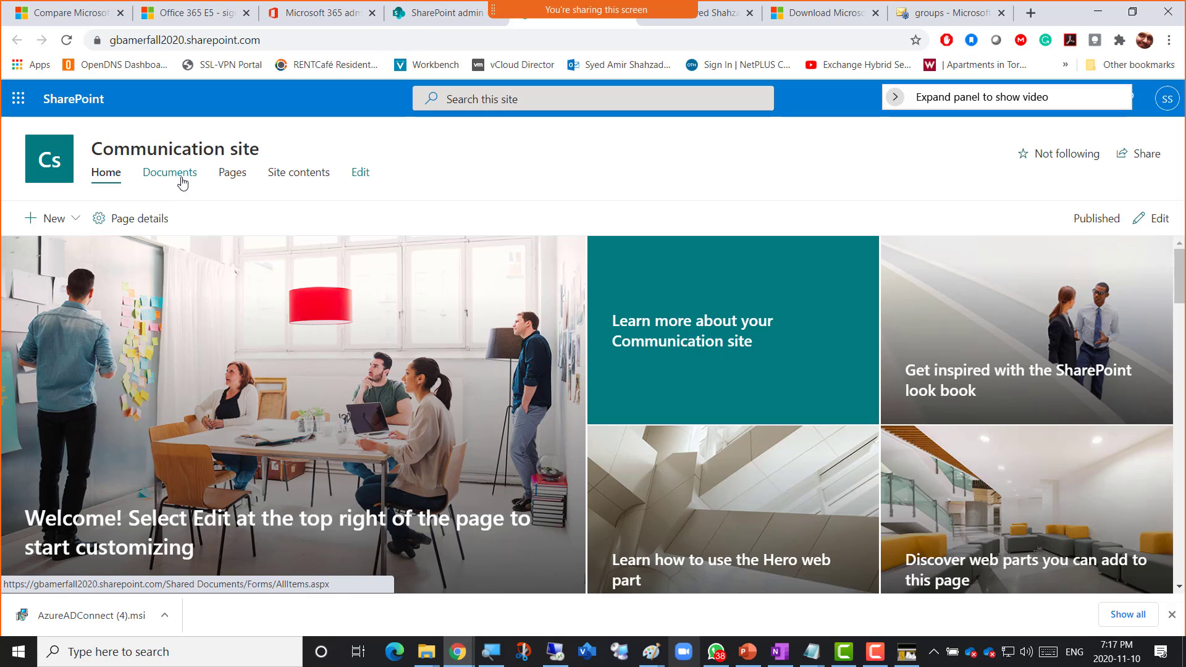
left_click(174, 178)
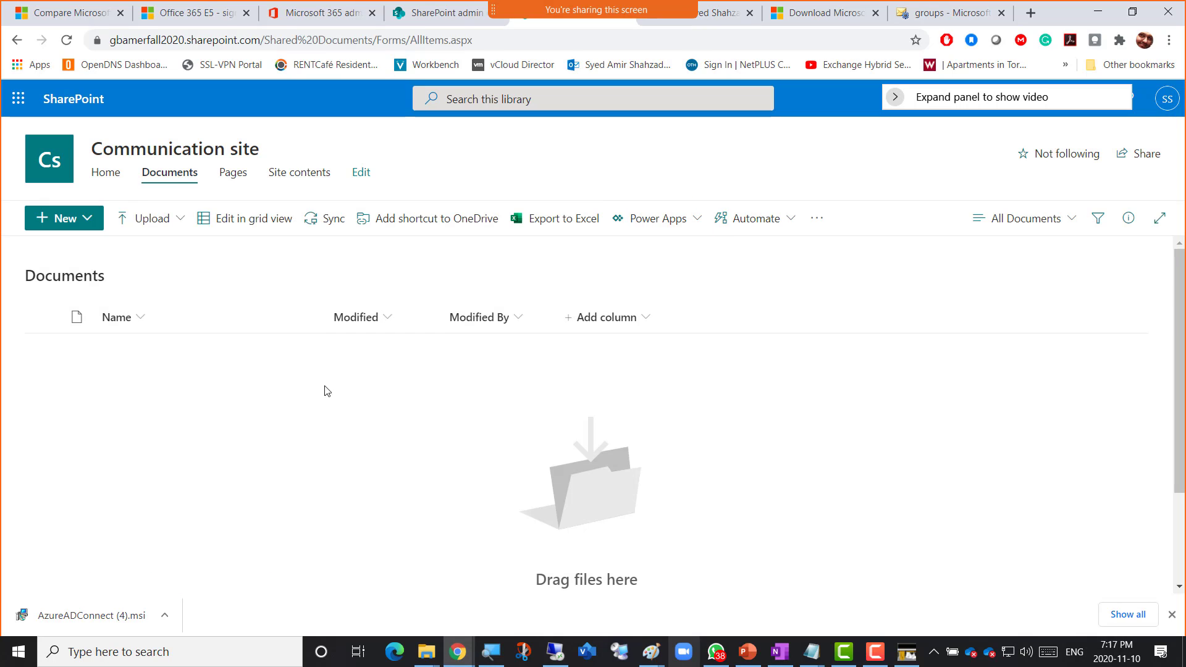
left_click(179, 222)
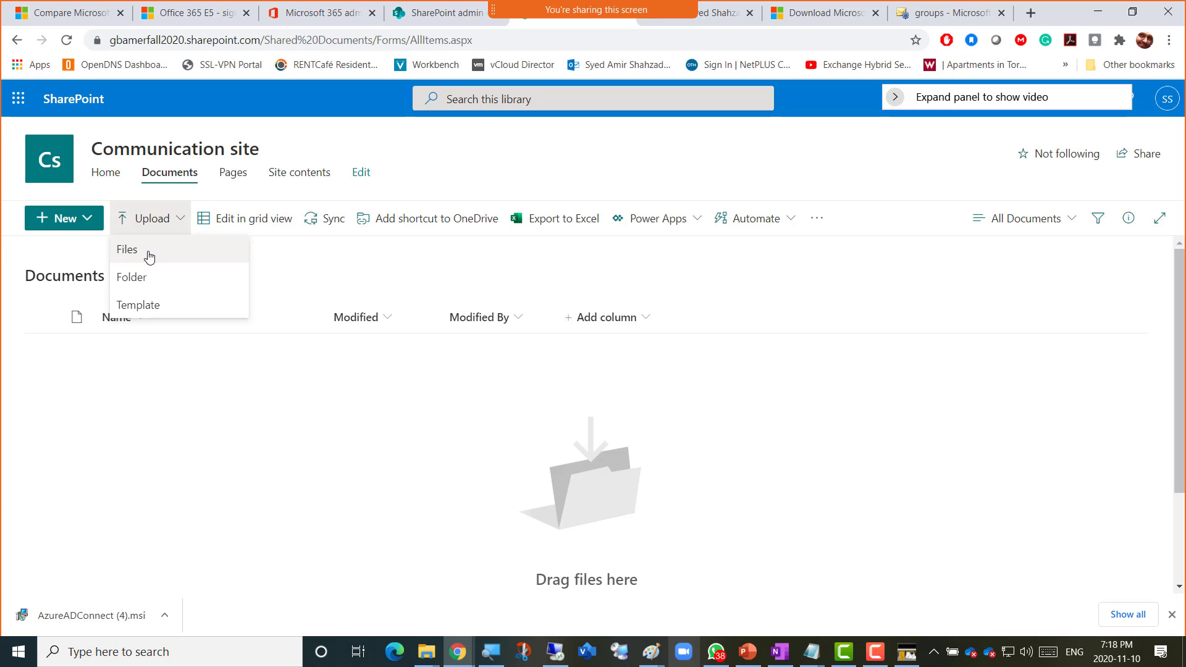
left_click(154, 252)
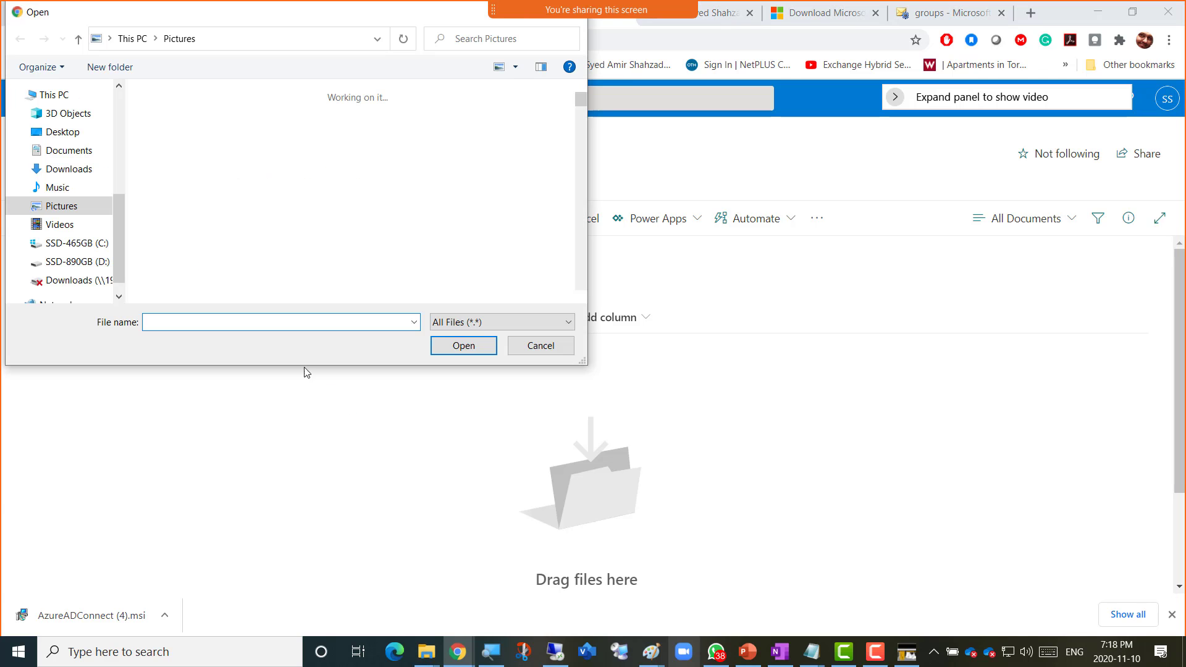
left_click(70, 151)
scroll(228, 238, "down", 6)
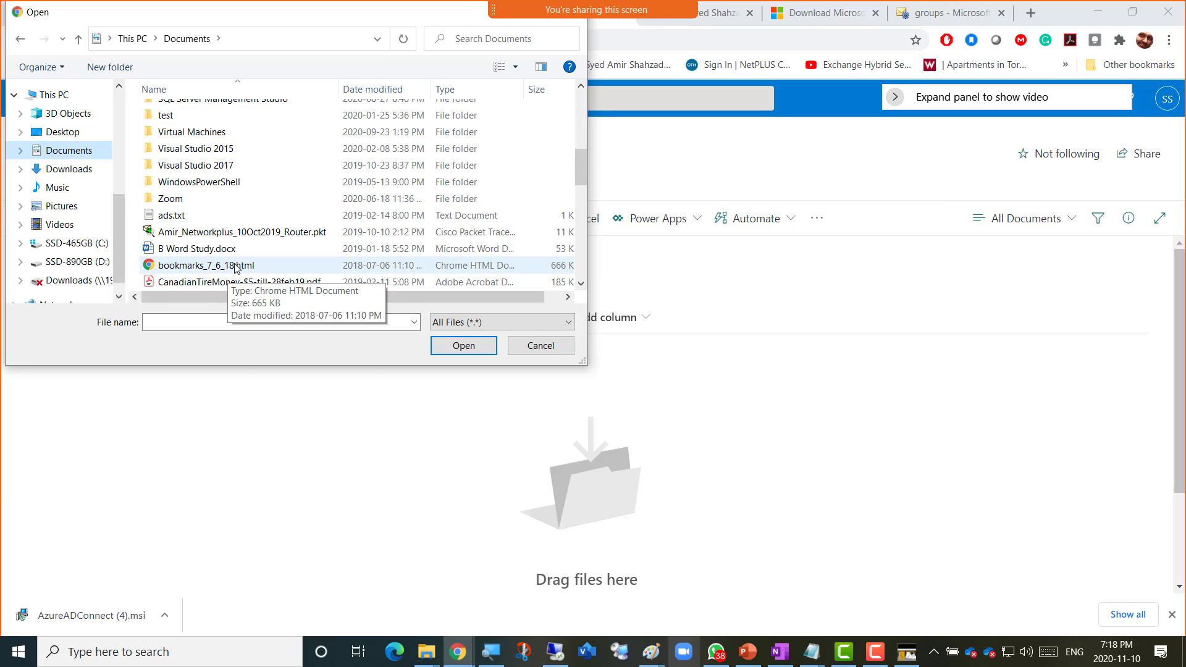
scroll(234, 266, "down", 1)
scroll(210, 259, "down", 1)
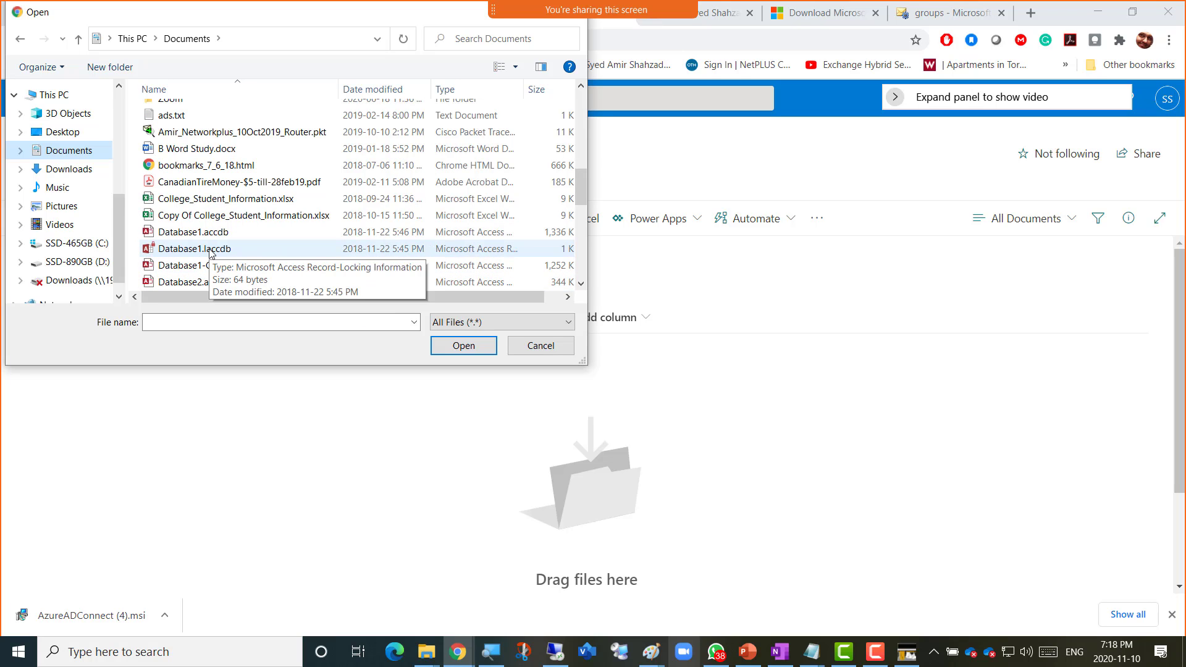
double_click(210, 249)
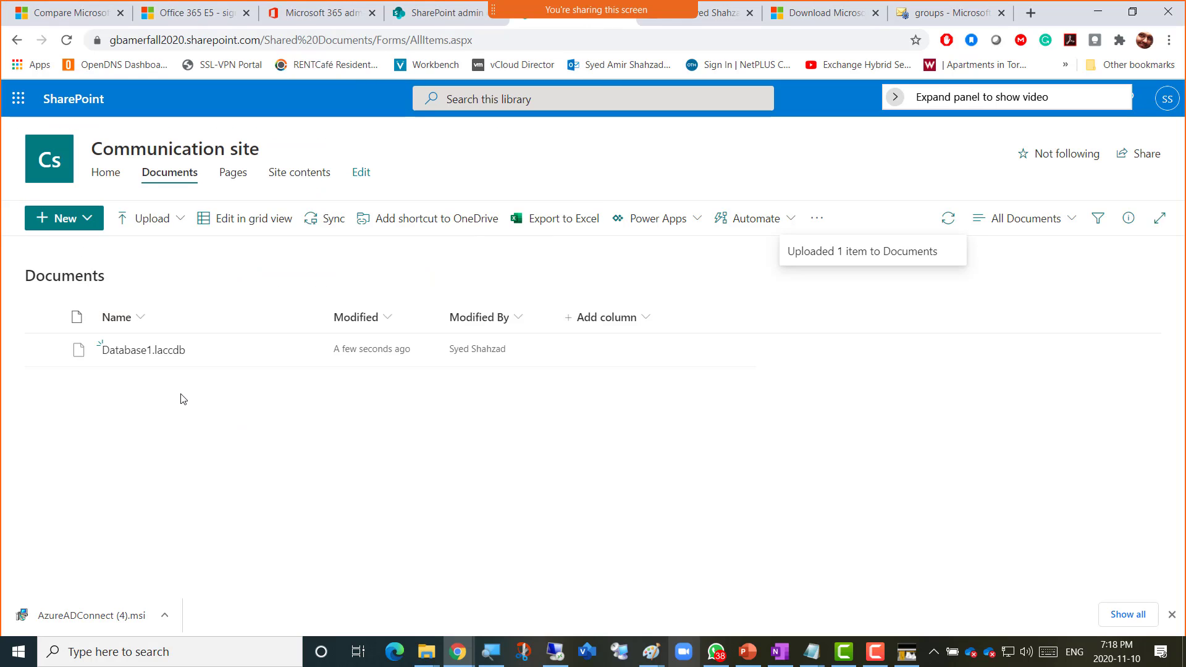
mouse_move(278, 360)
left_click(433, 14)
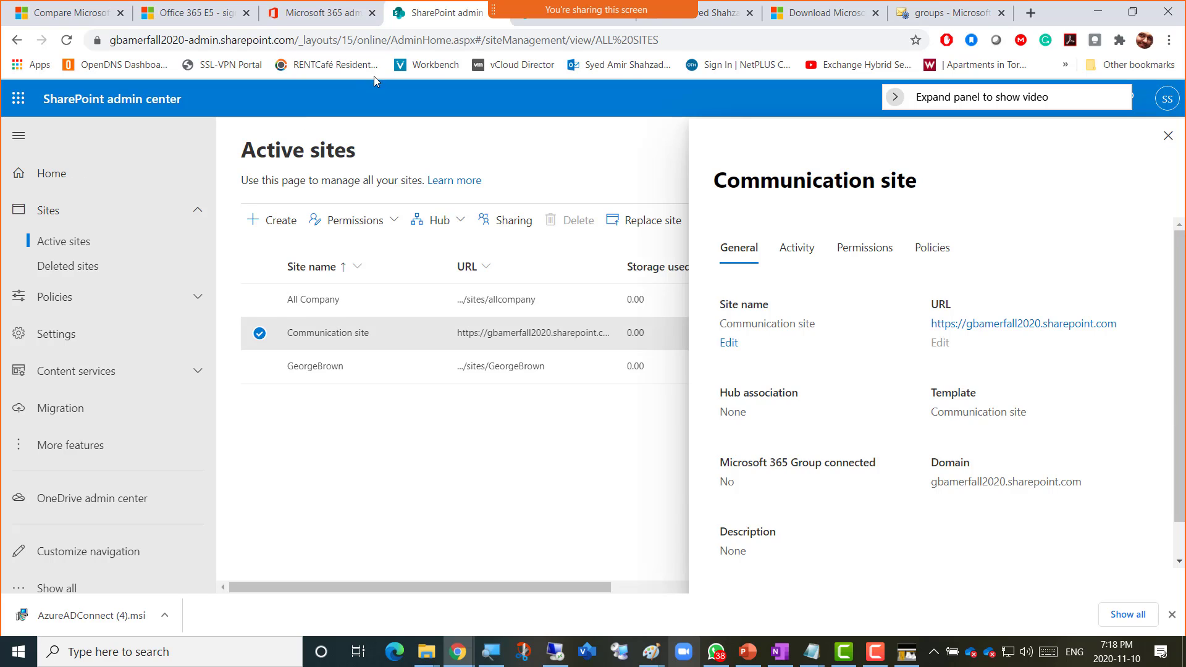
left_click(324, 16)
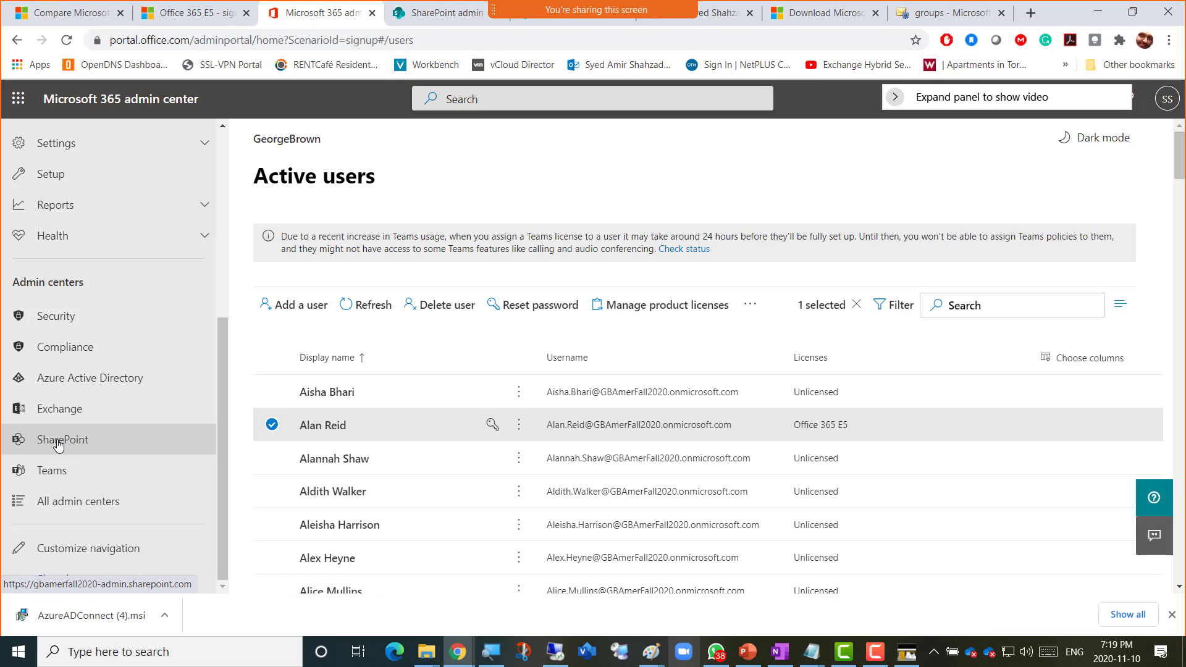
left_click(405, 24)
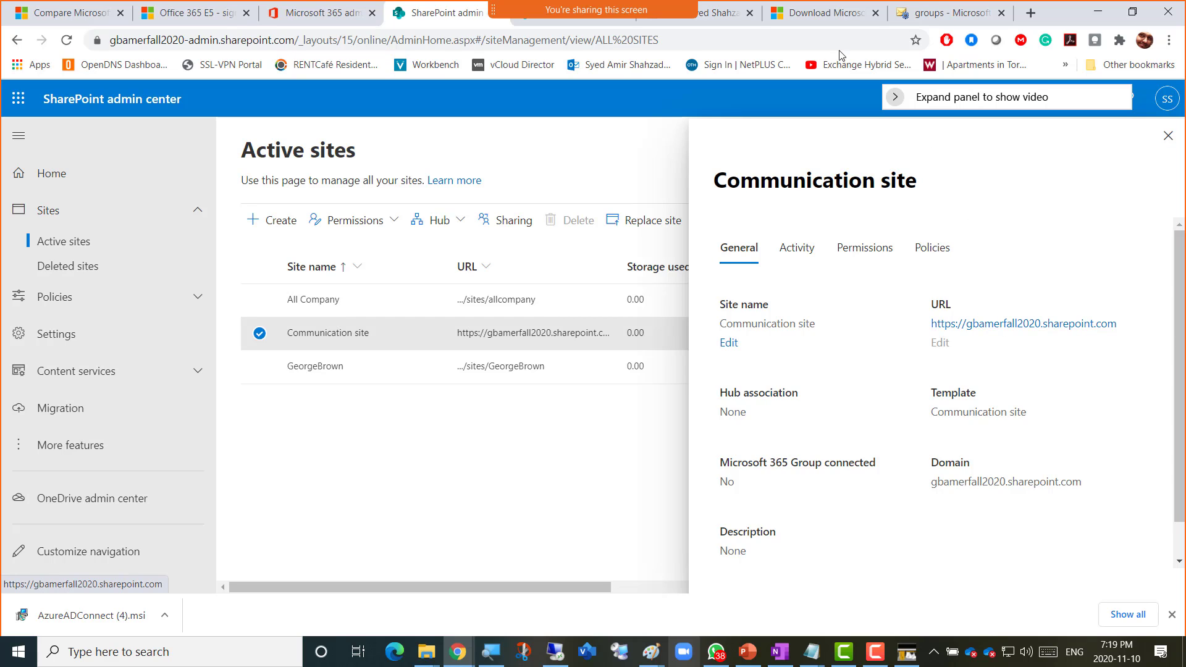
left_click(566, 25)
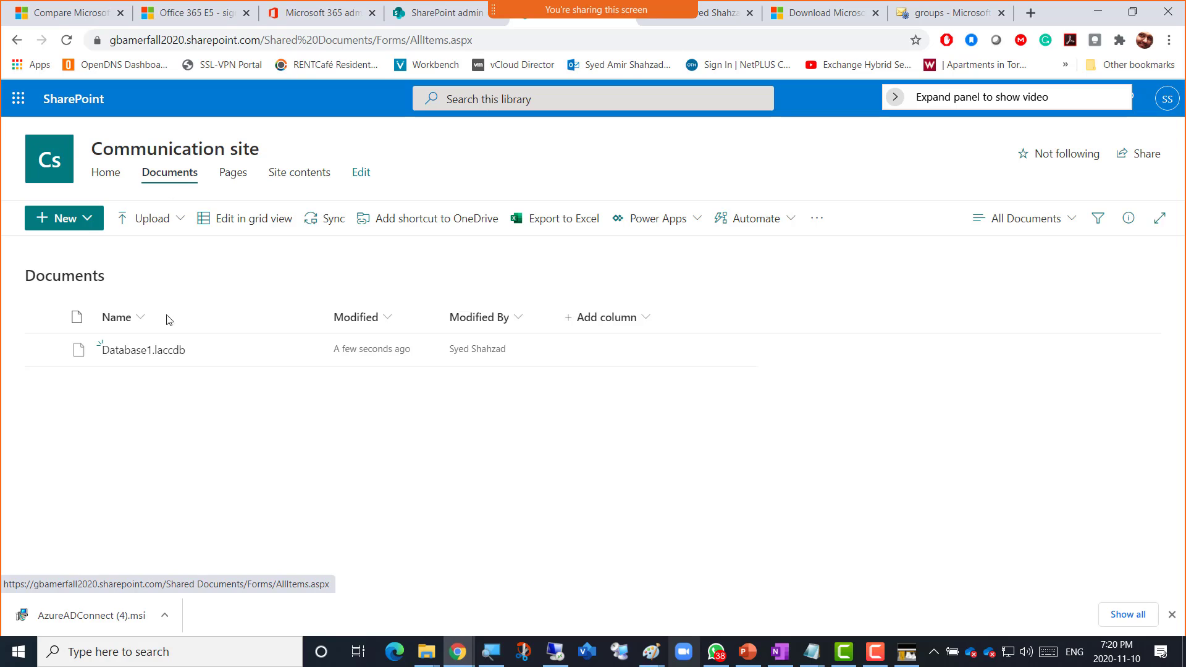
left_click(154, 223)
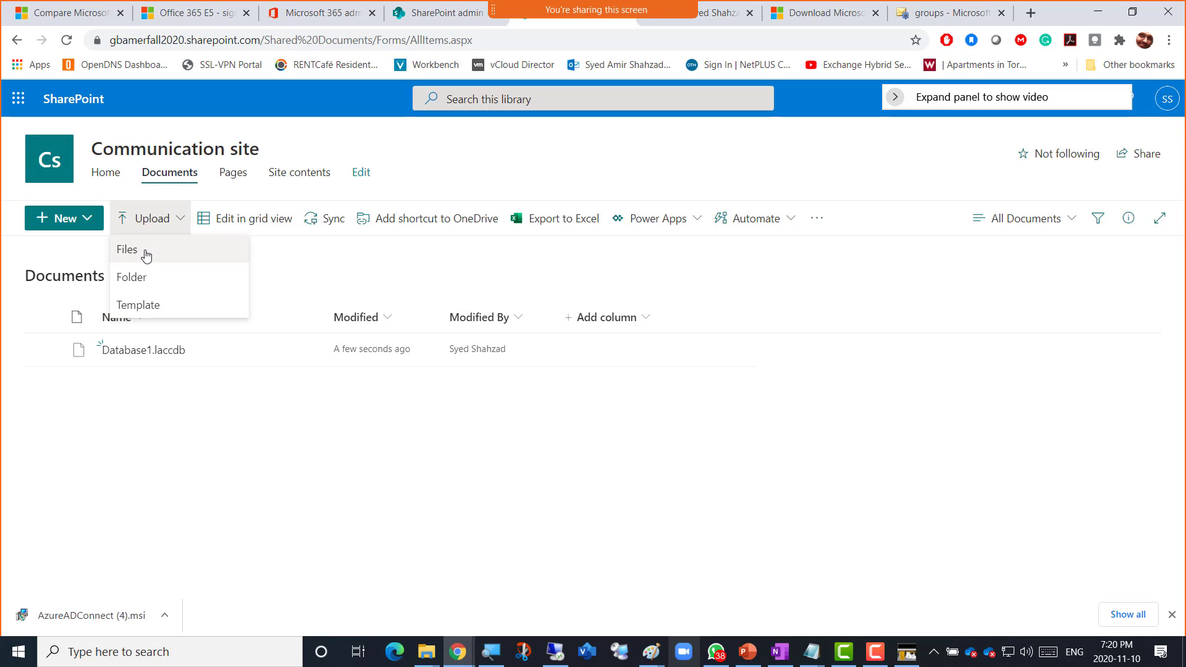
left_click(239, 436)
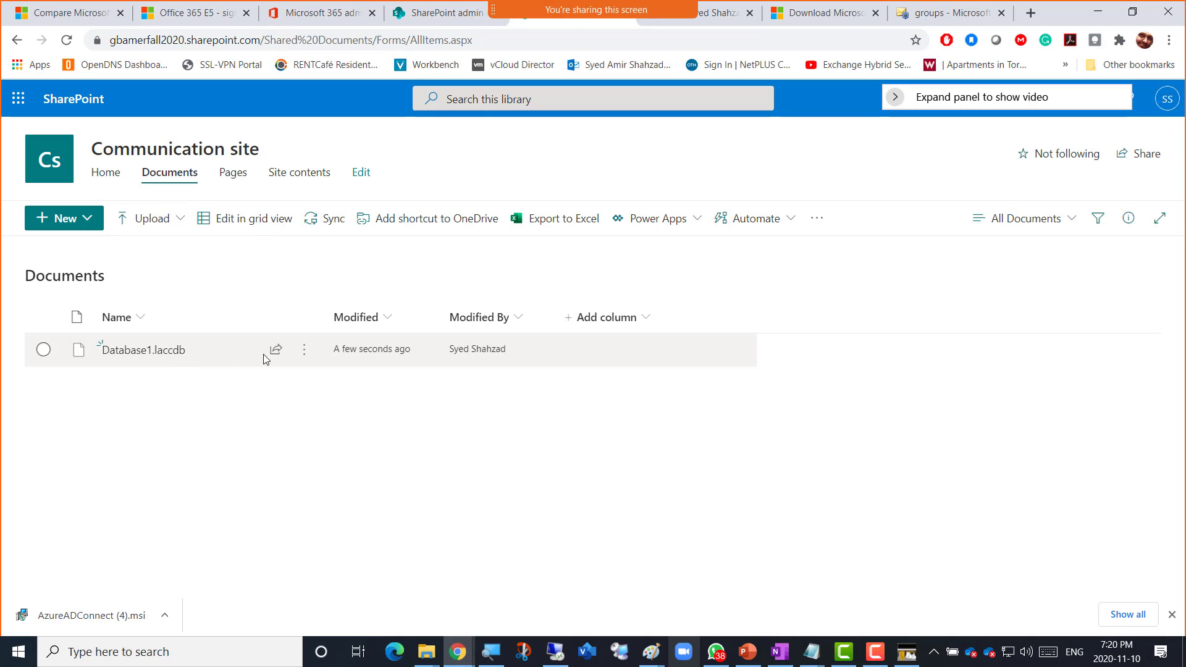
- Start sharing Database1.laccdb and set its link to work for specific people with editing allowed
mouse_move(272, 353)
left_click(275, 352)
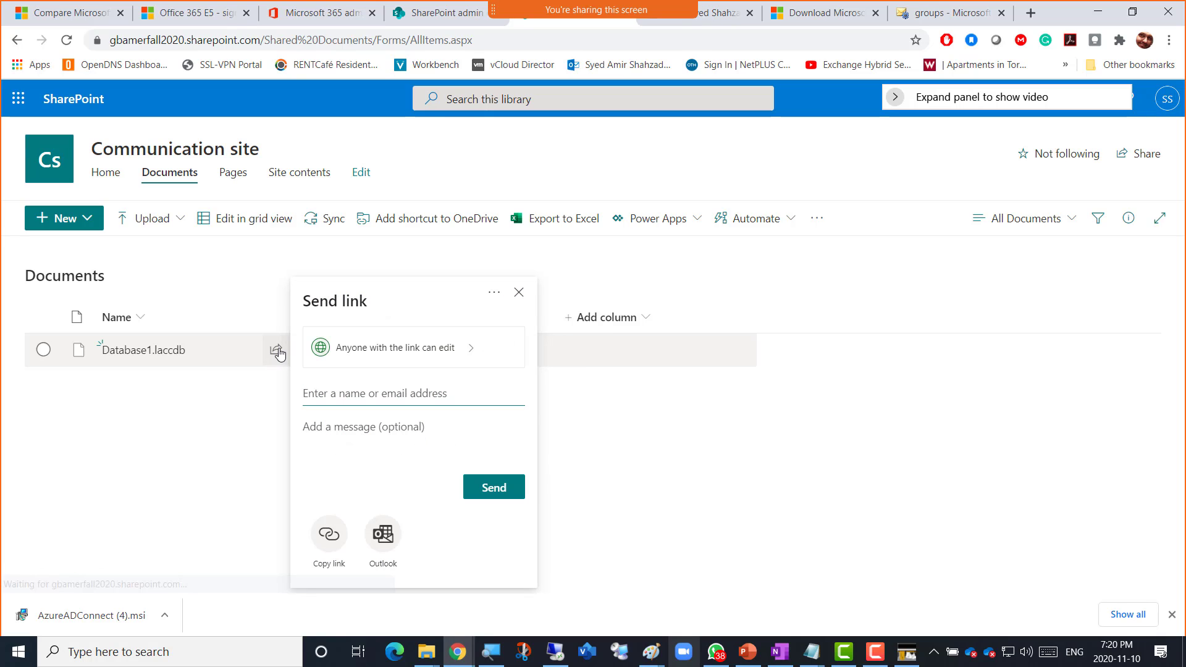
left_click(463, 357)
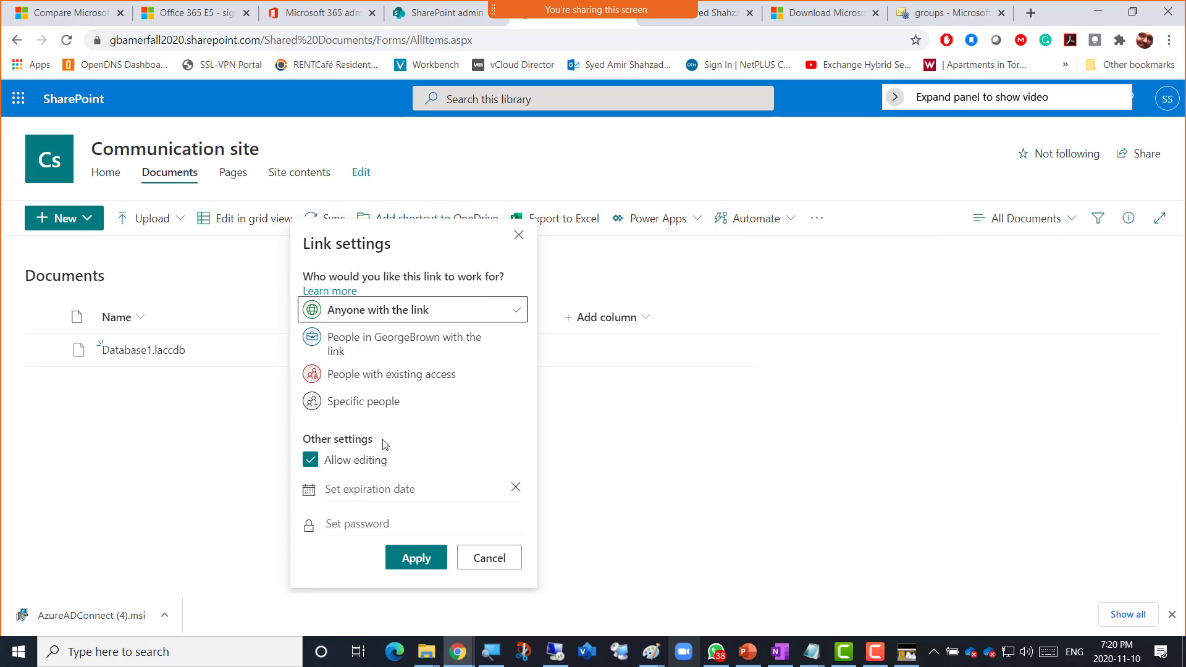
left_click(358, 402)
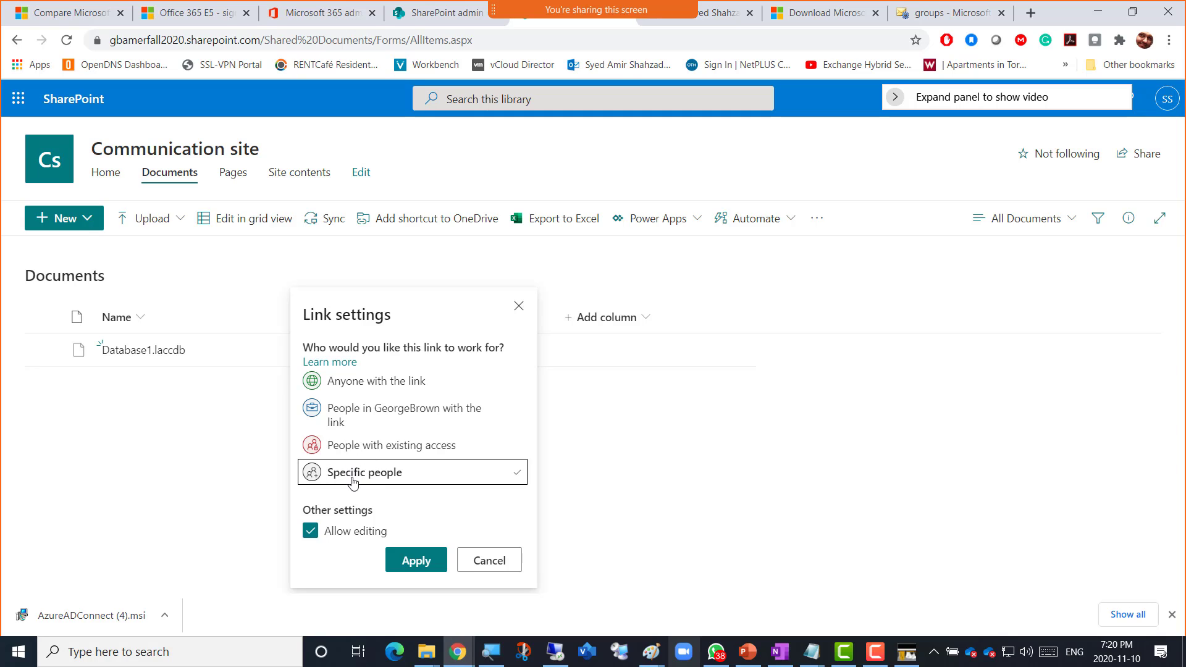
left_click(415, 563)
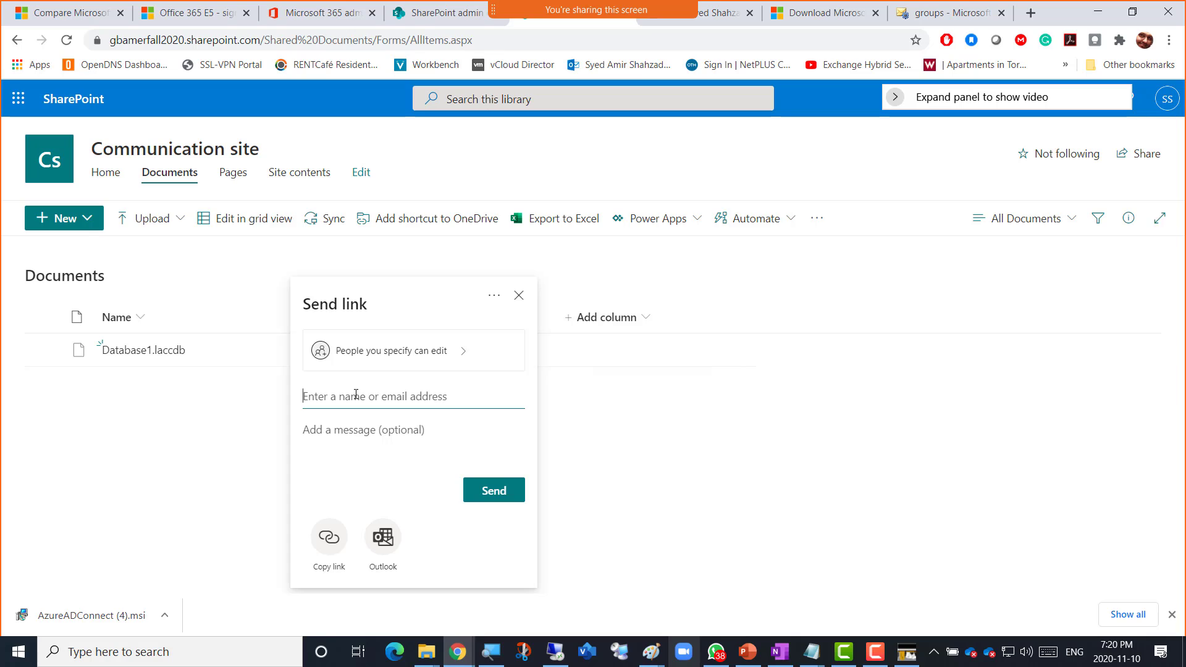
- Look up "mkt" and "sales" as possible link recipients, clearing the recipient entry after each search
type("mkt")
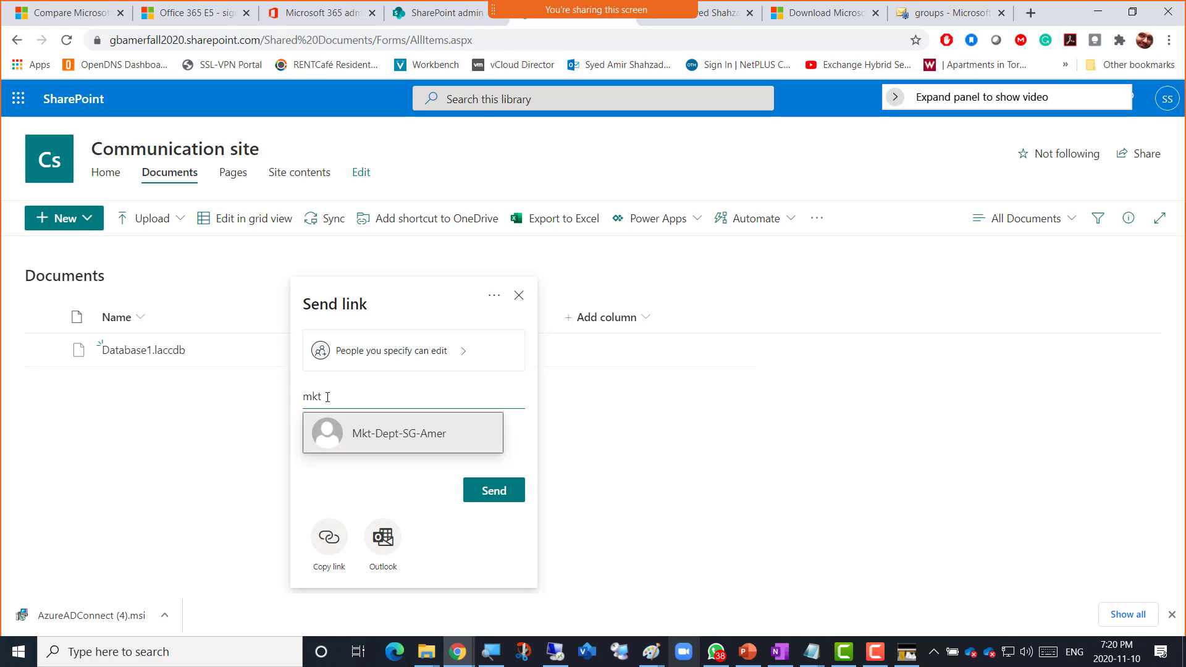
left_click_drag(320, 396, 278, 400)
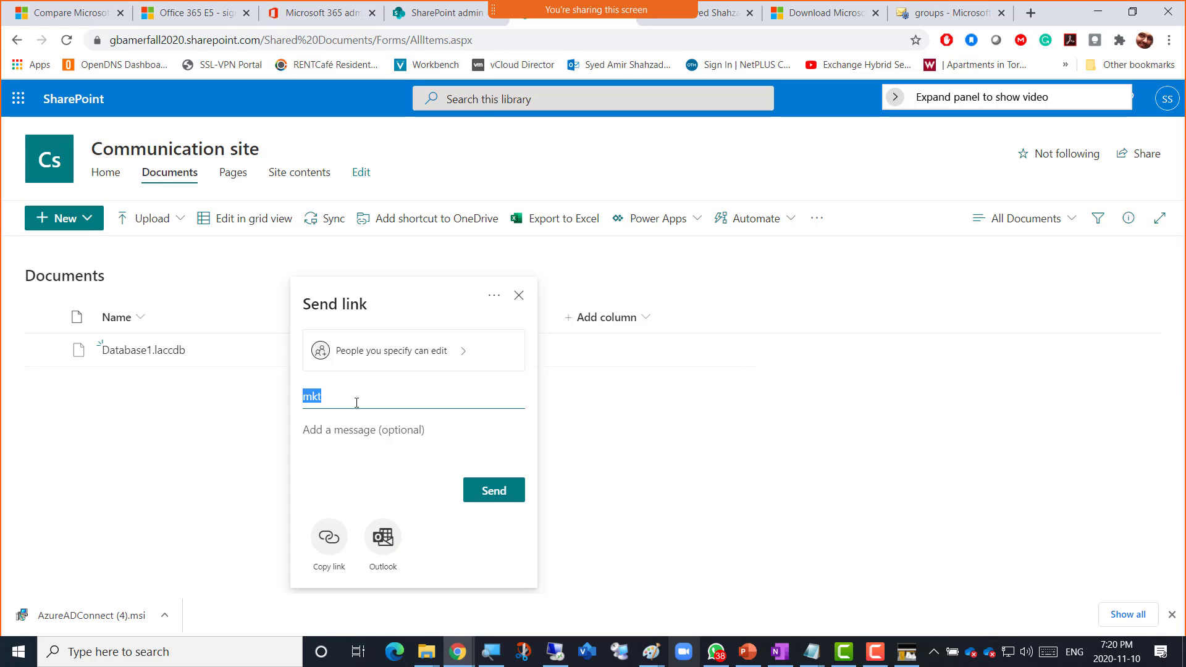
type("sales")
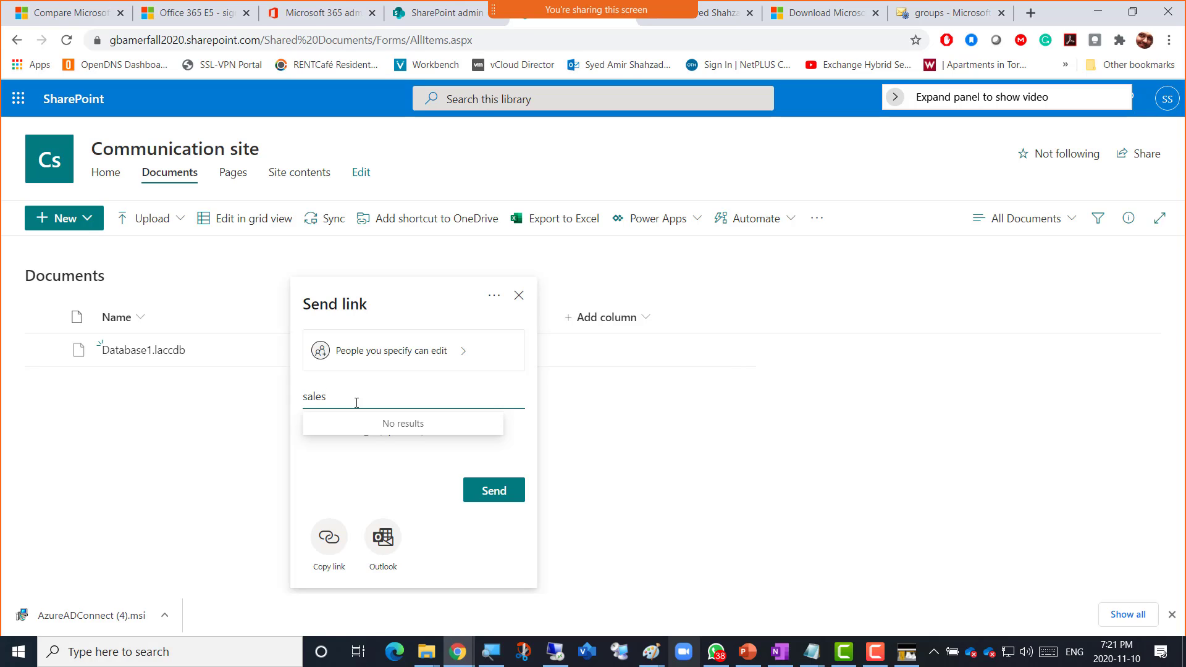
key("BackSpace")
key("BackSpace")
key("BackSpace")
key("BackSpace")
key("BackSpace")
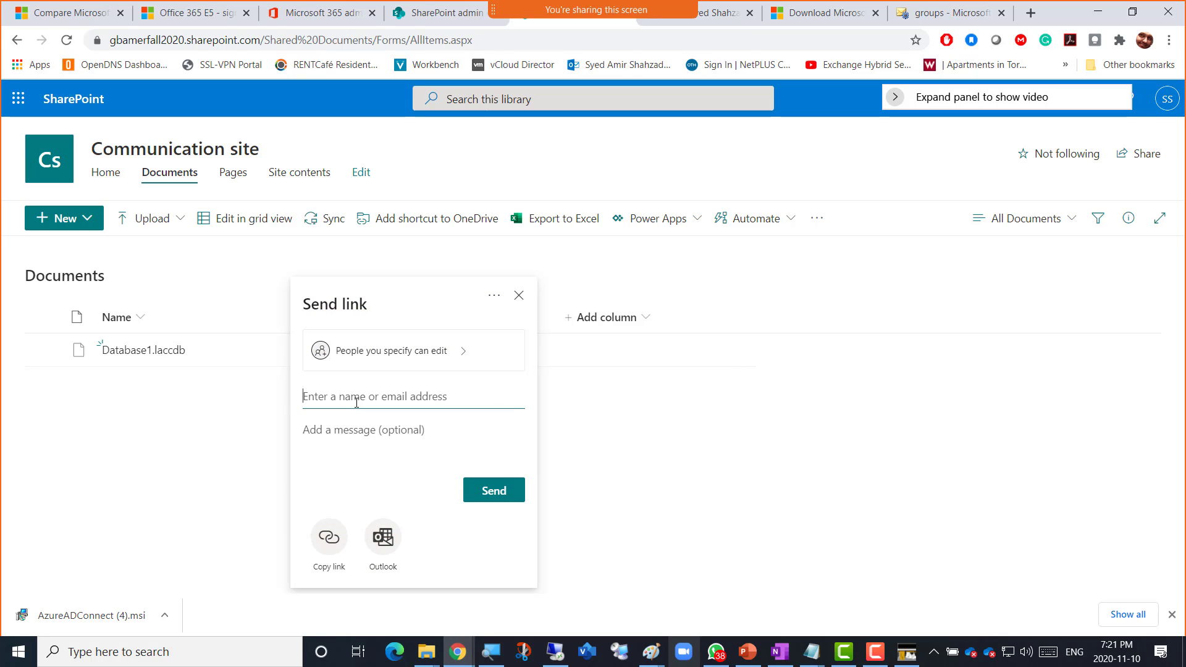
- Add the Mkt-Dept-SG-Amer group as the link recipient and dismiss the sharing dialog without sending
type("mkt")
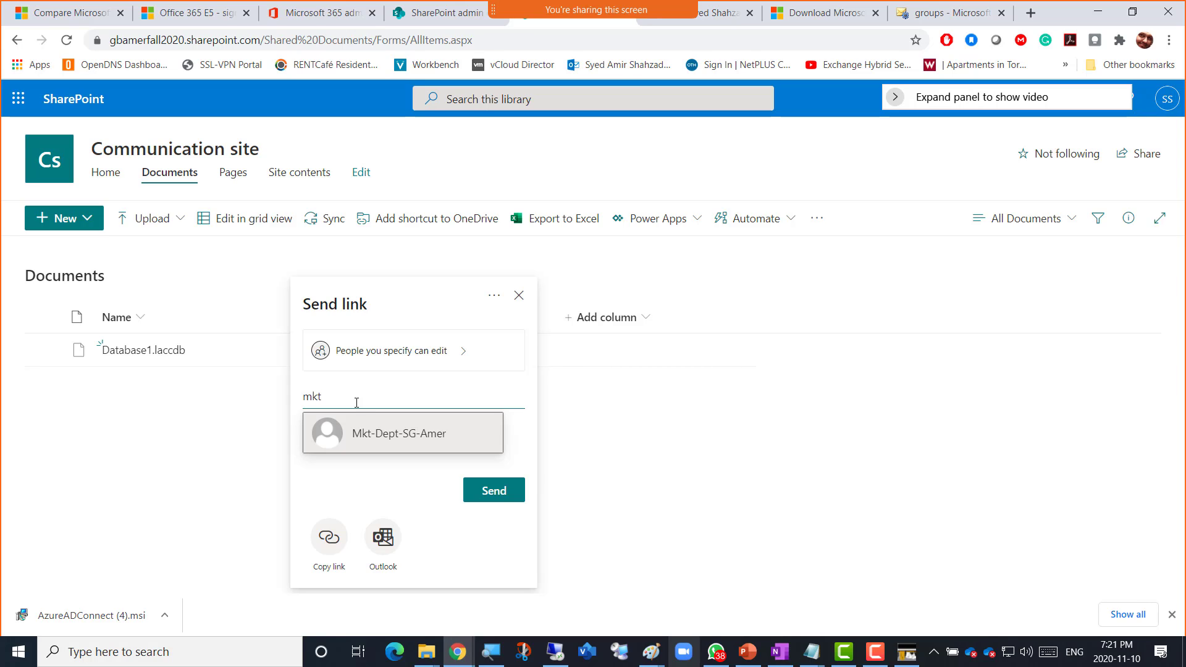
left_click(393, 443)
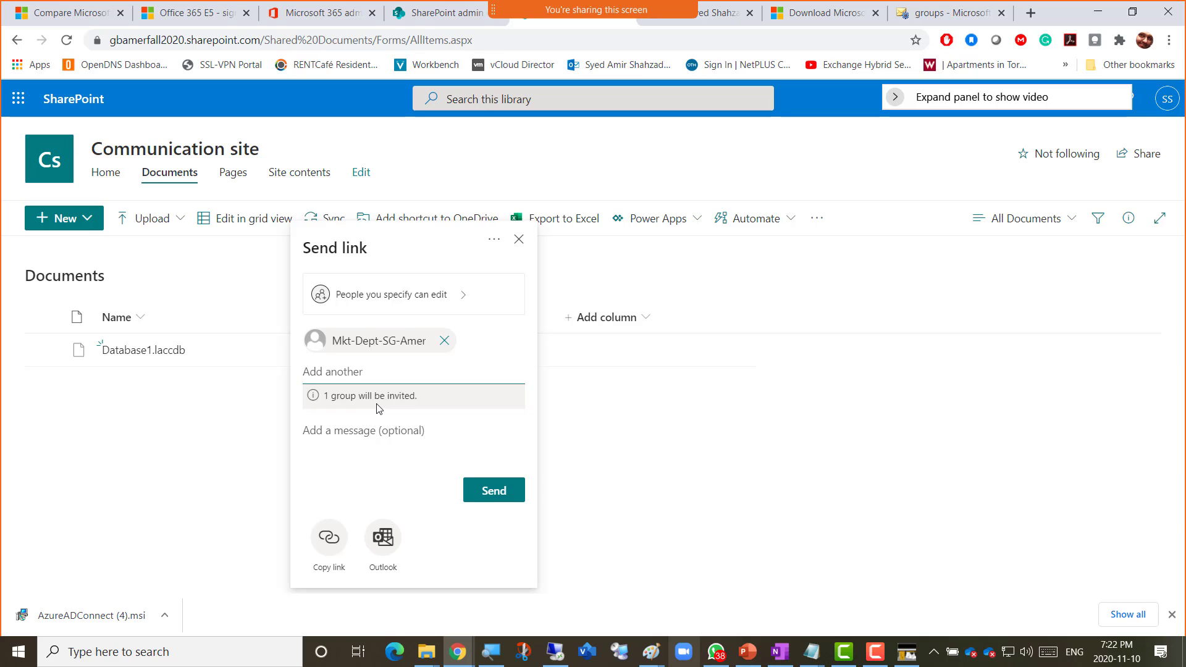
left_click(519, 242)
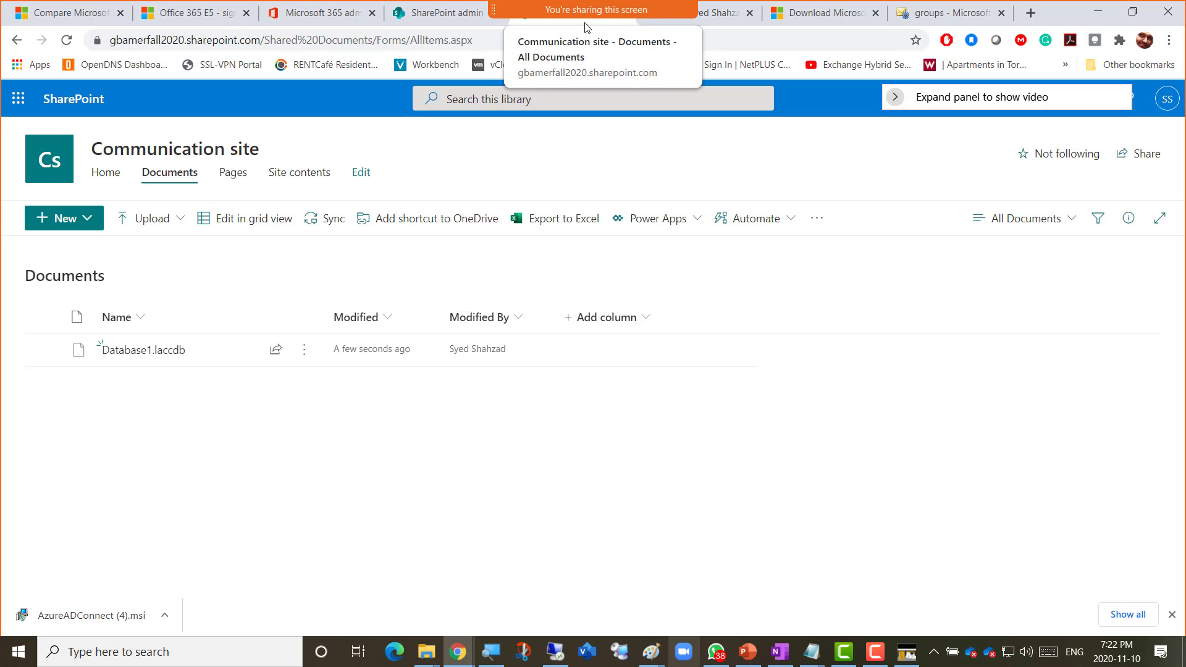
- Close the Communication site and SharePoint admin center pages, and list the other group types that can be created in Exchange
left_click_drag(587, 28, 1020, 24)
left_click(1001, 13)
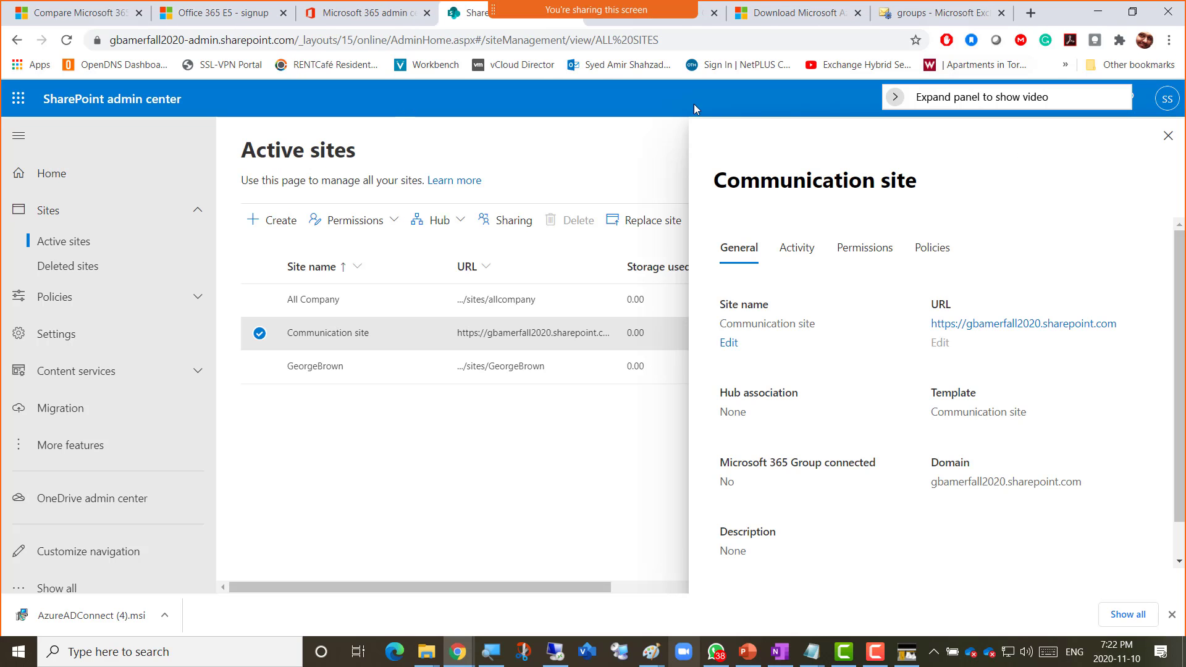
left_click_drag(470, 17, 976, 15)
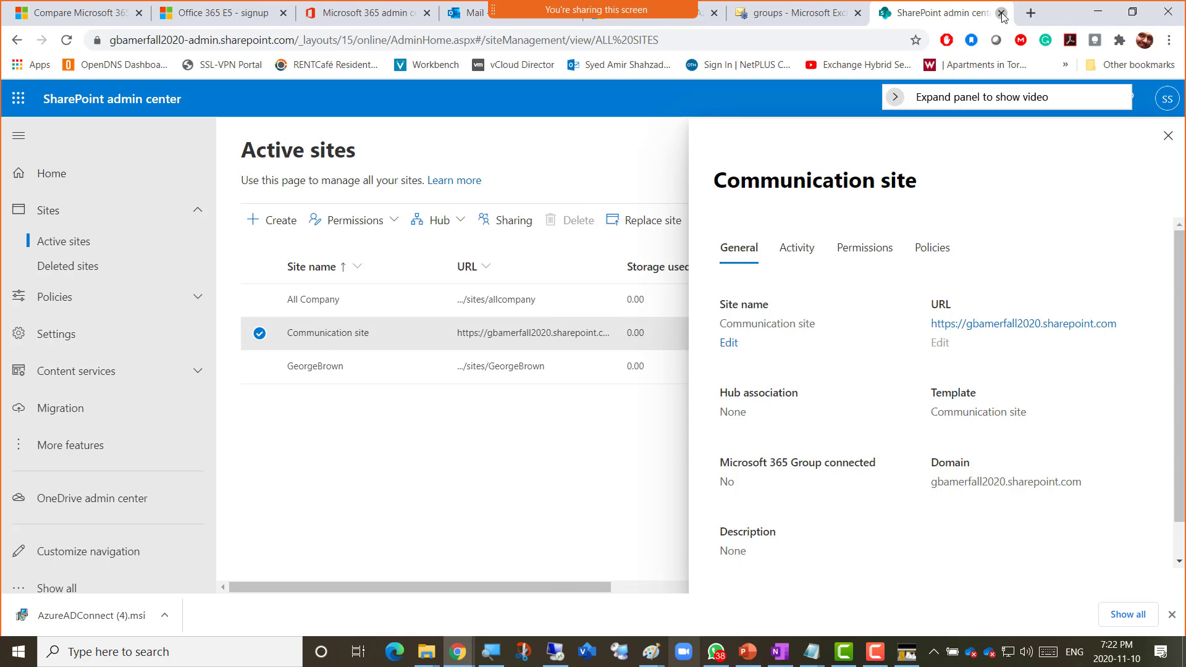
left_click(1001, 13)
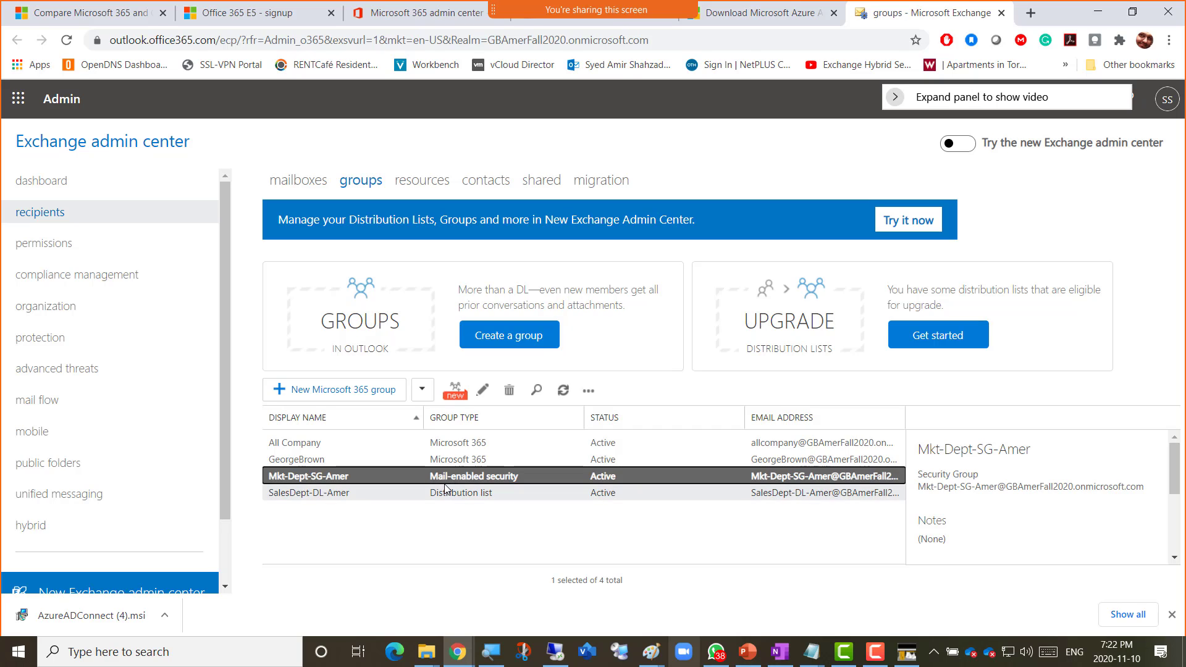
left_click(452, 544)
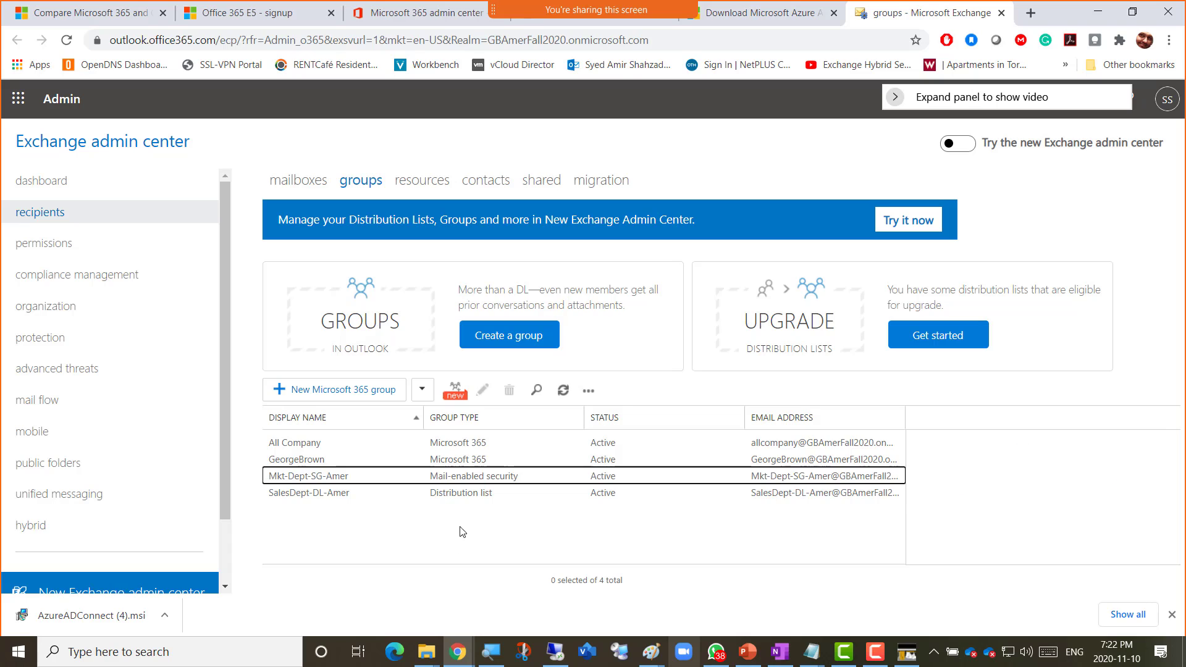
left_click(423, 393)
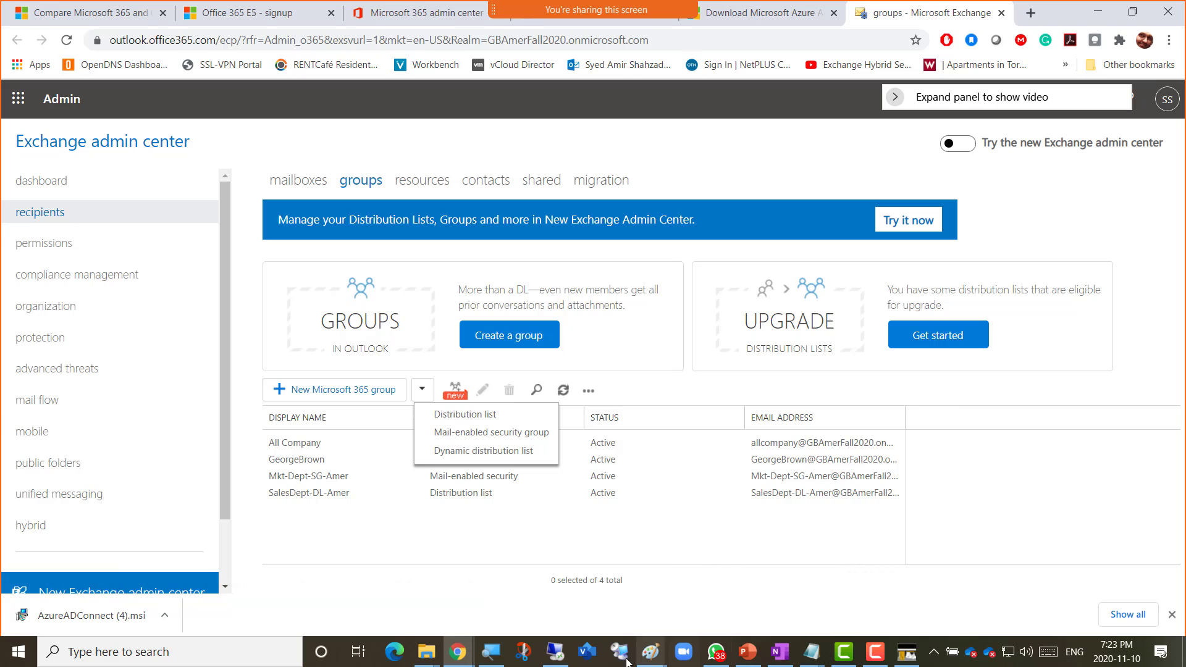
- Switch to OneNote and add "Dynamic Distribution list" under Recipients at the same level as Mail-Enabled Security group
left_click(782, 655)
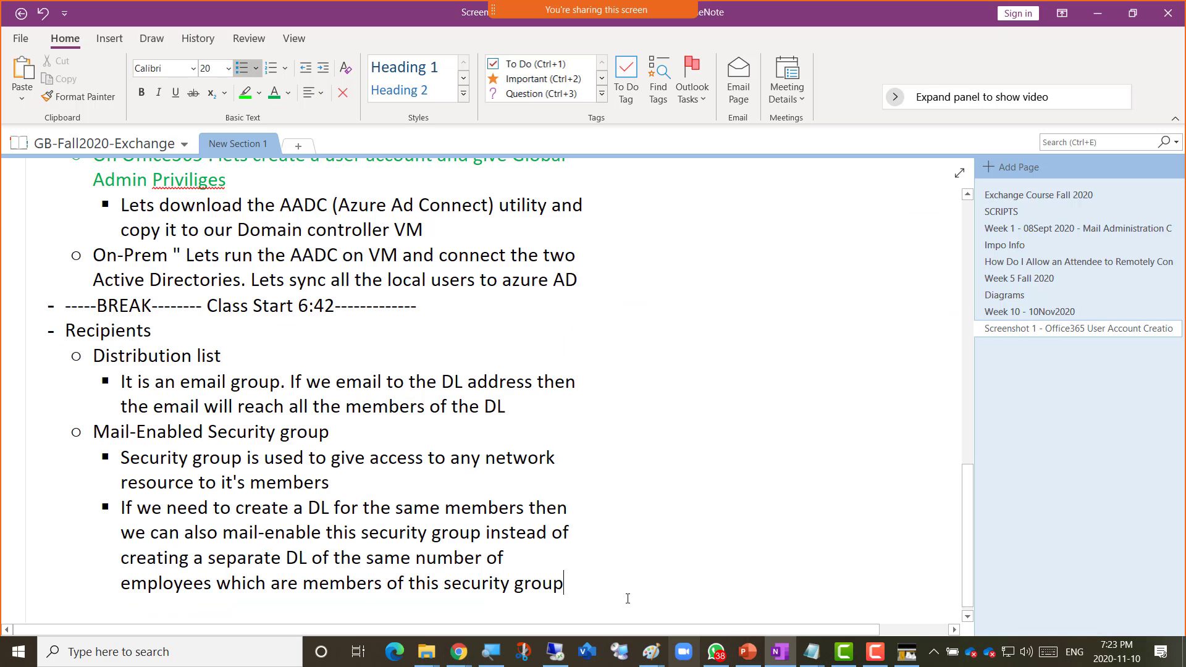
key("Return")
key("shift+Tab")
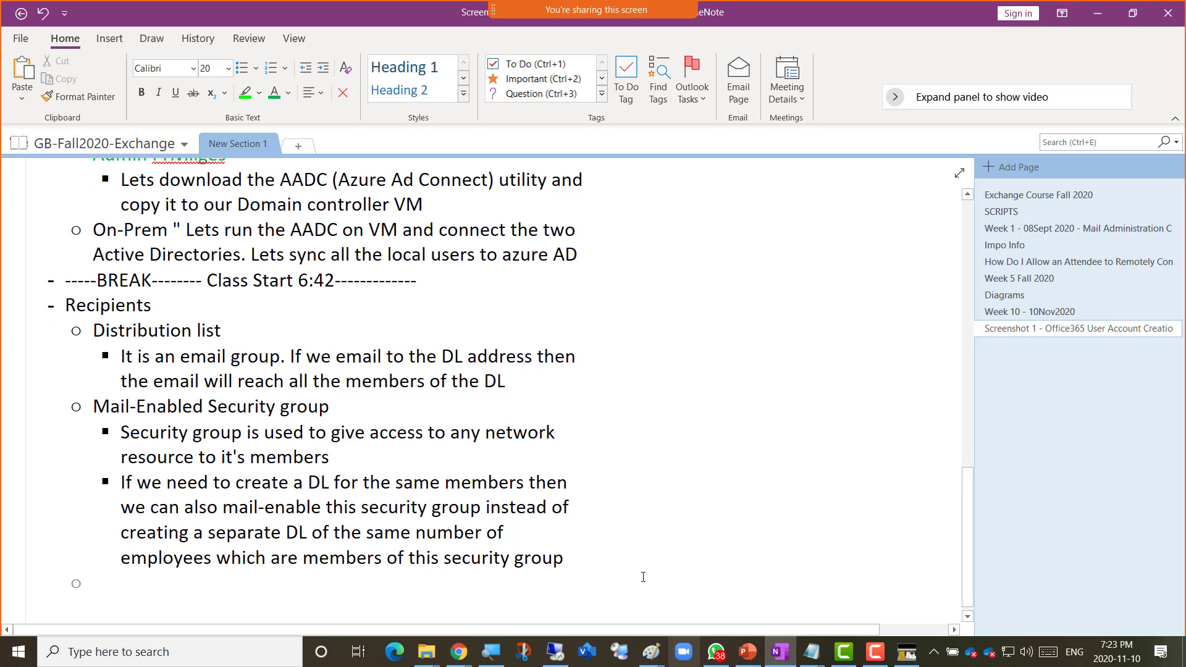
type("Dyna")
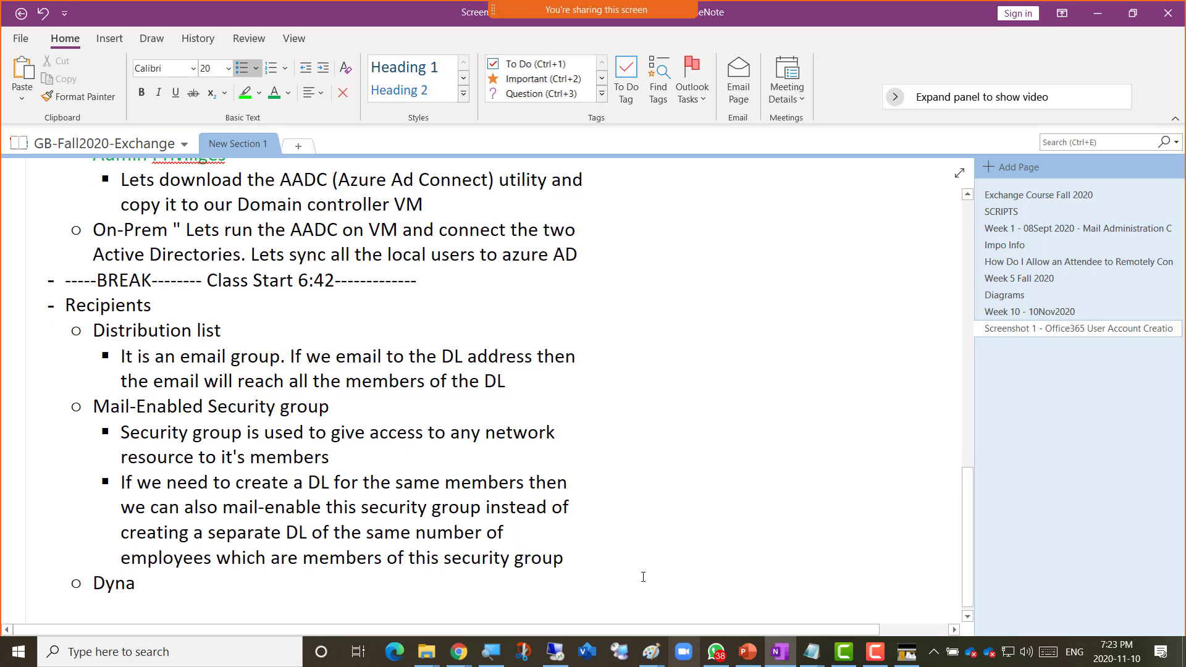
type("mic Distribution list")
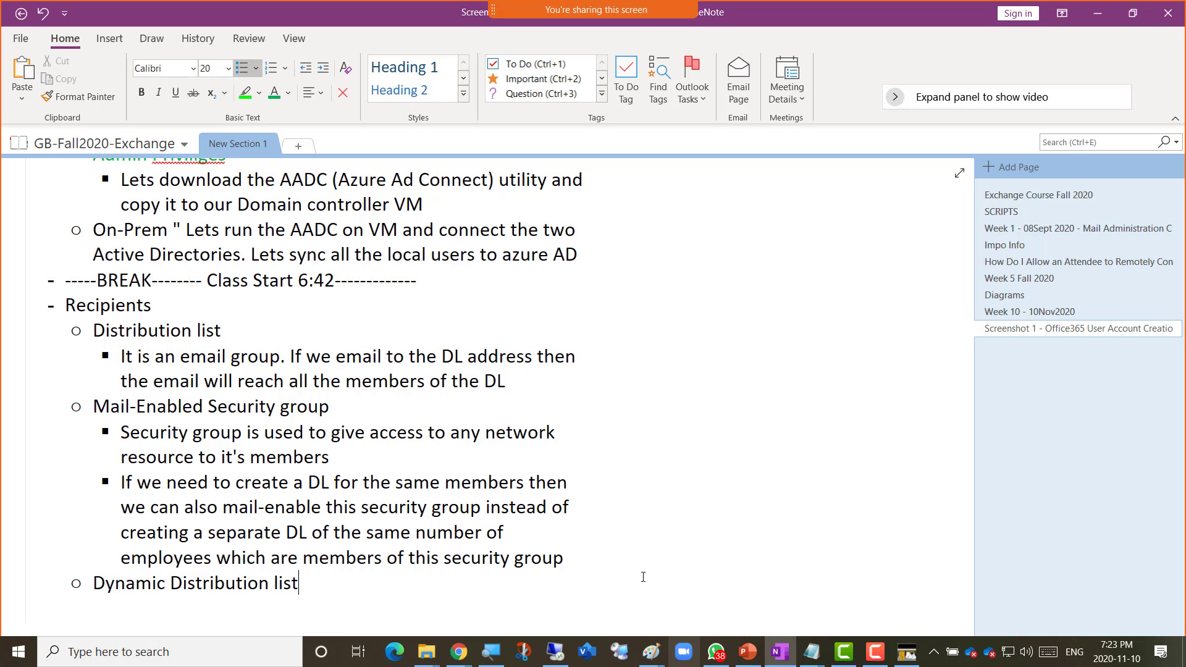
- Add a sub-bullet under Dynamic Distribution list reading "If we want to add members to this DL then the it works is"
key("Return")
key("Tab")
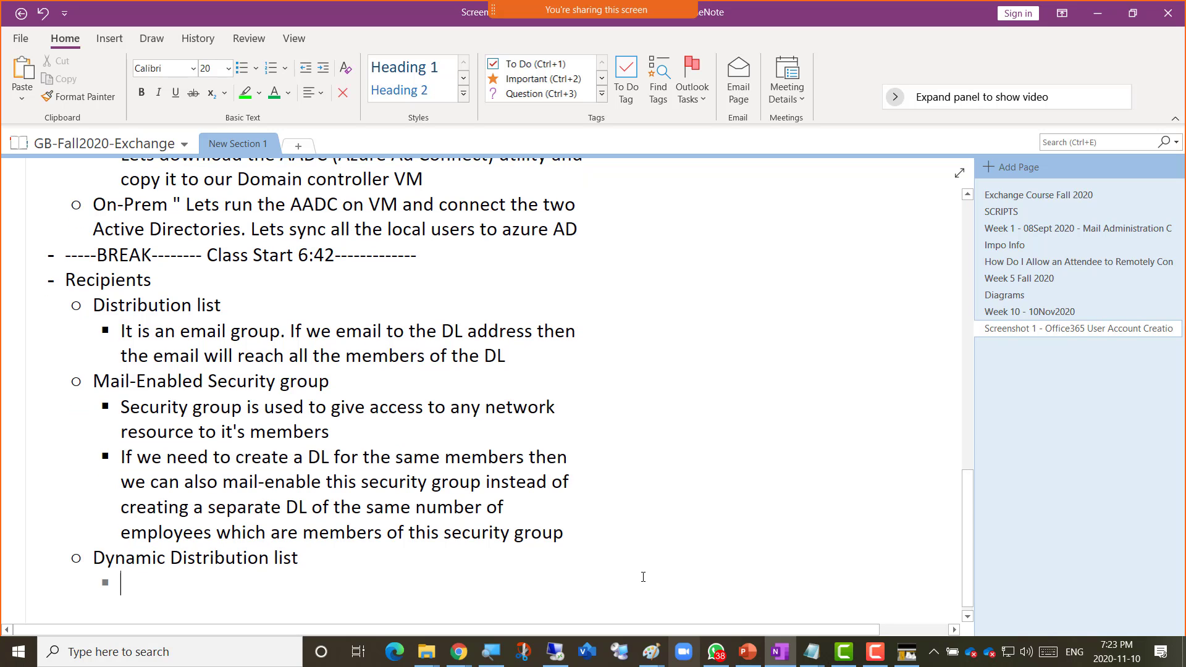
type("If we ")
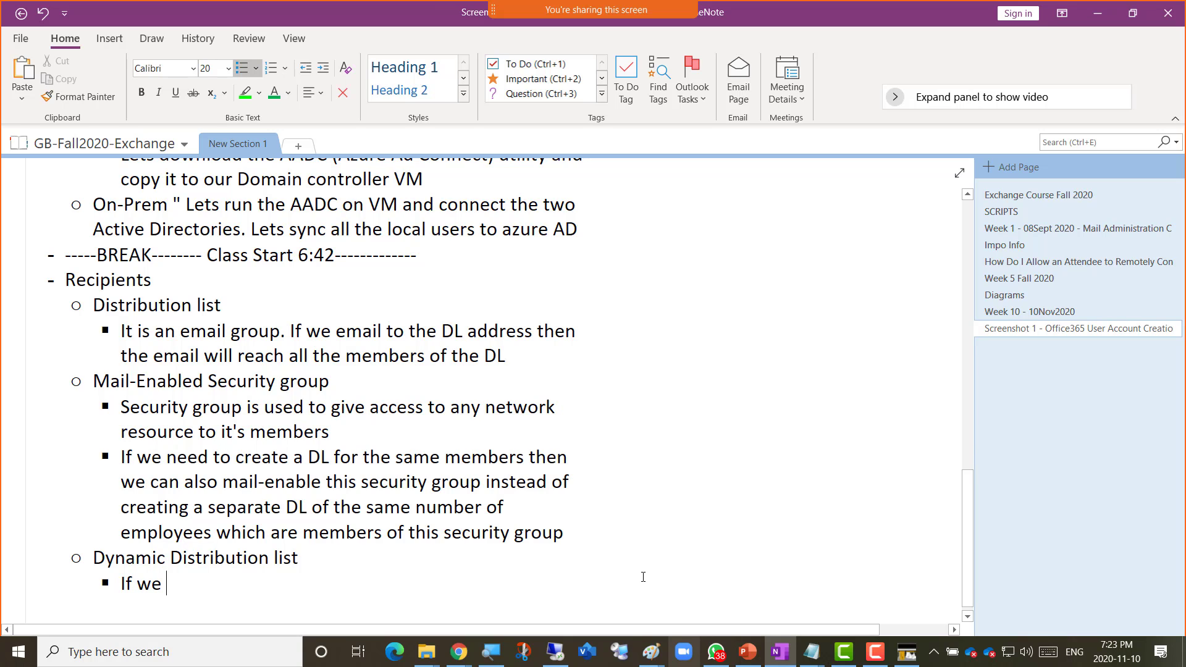
type("wan")
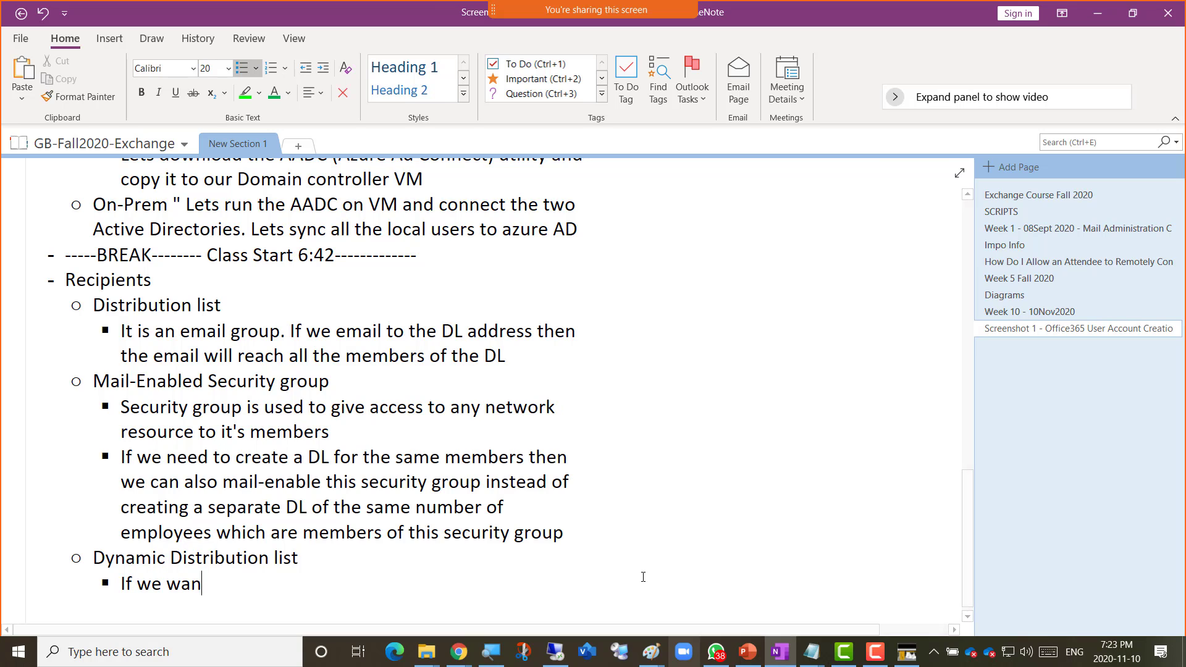
type("t to add")
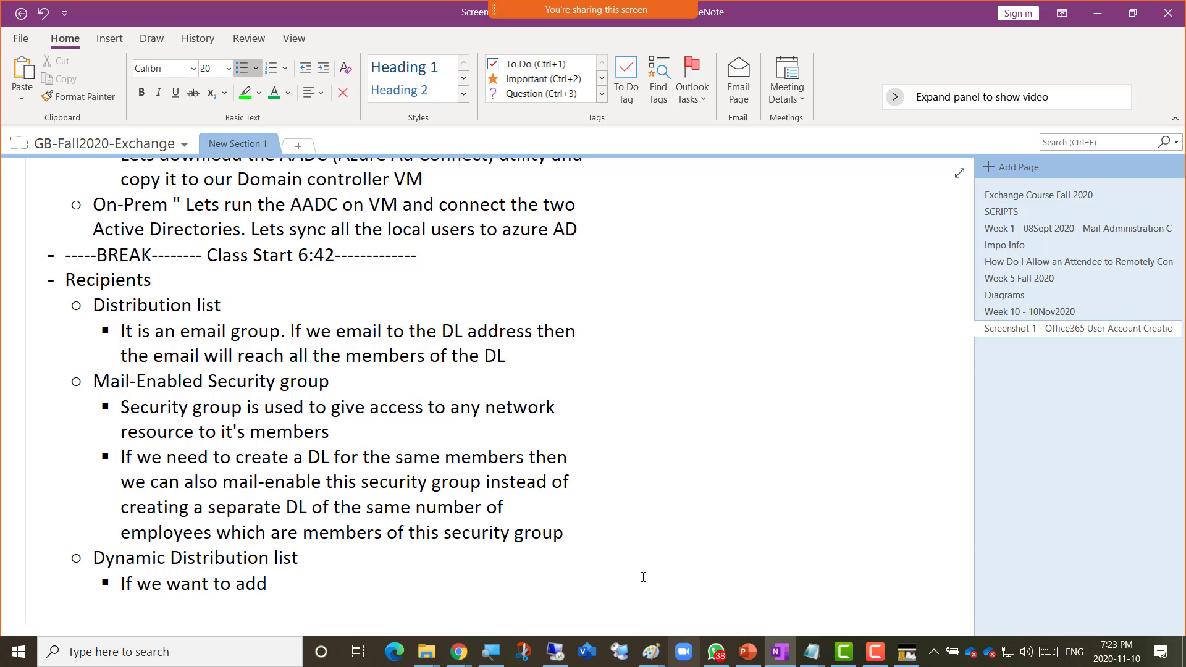
type(" members to ")
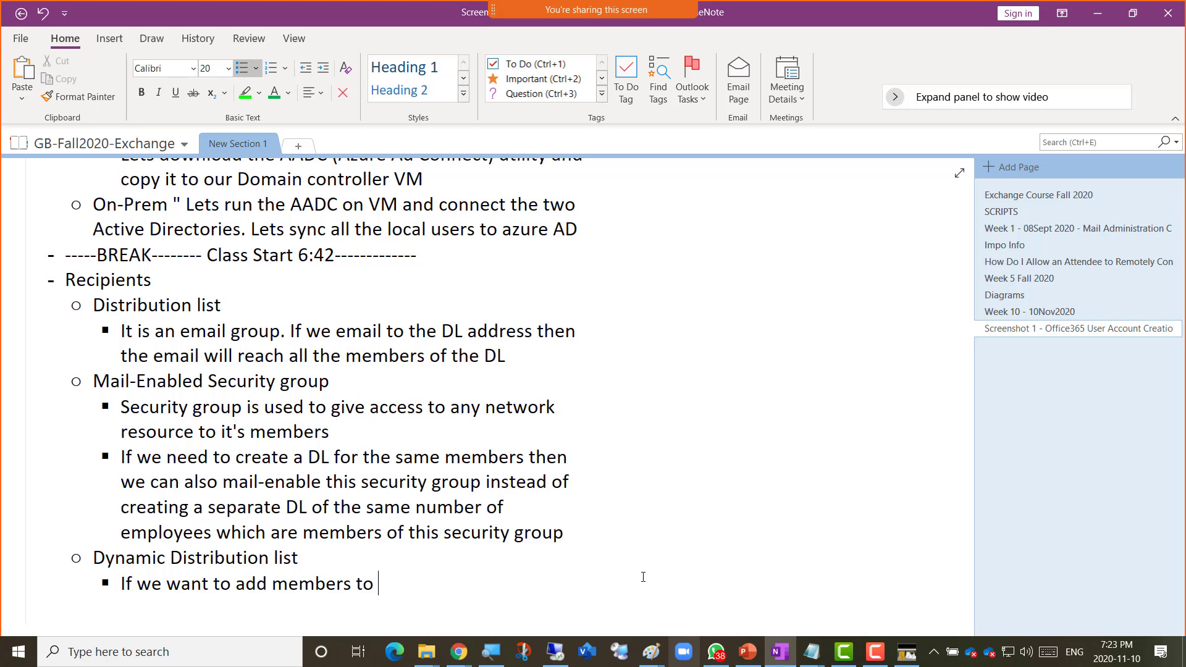
type("this DL then ")
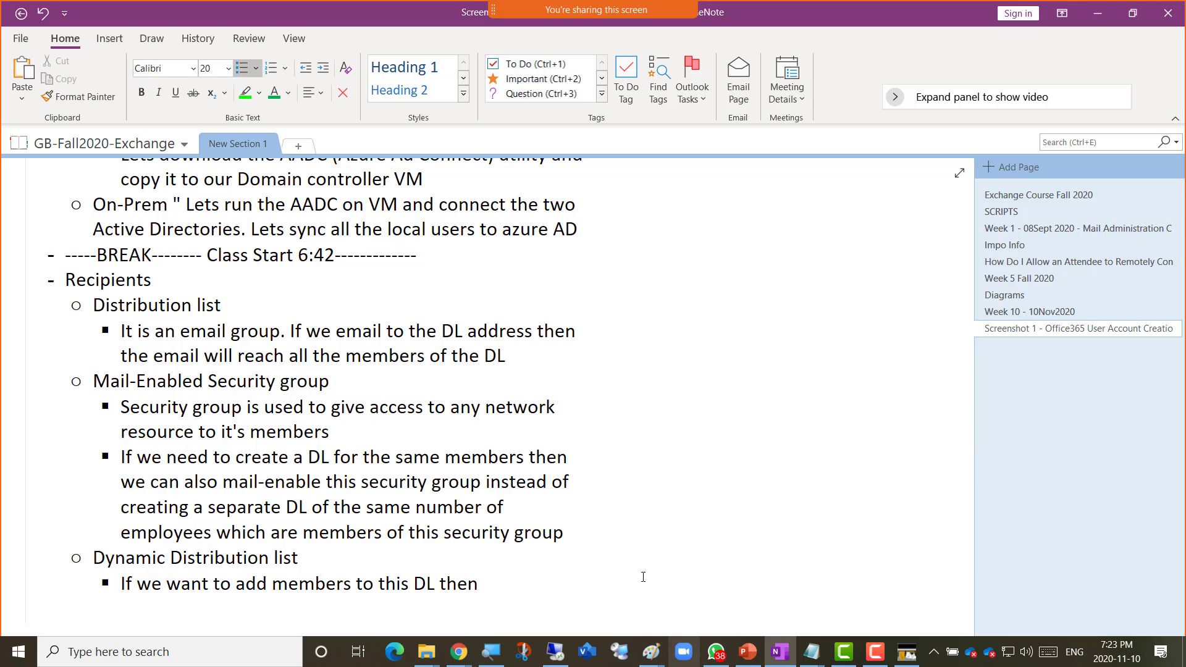
type("the")
type(" it works")
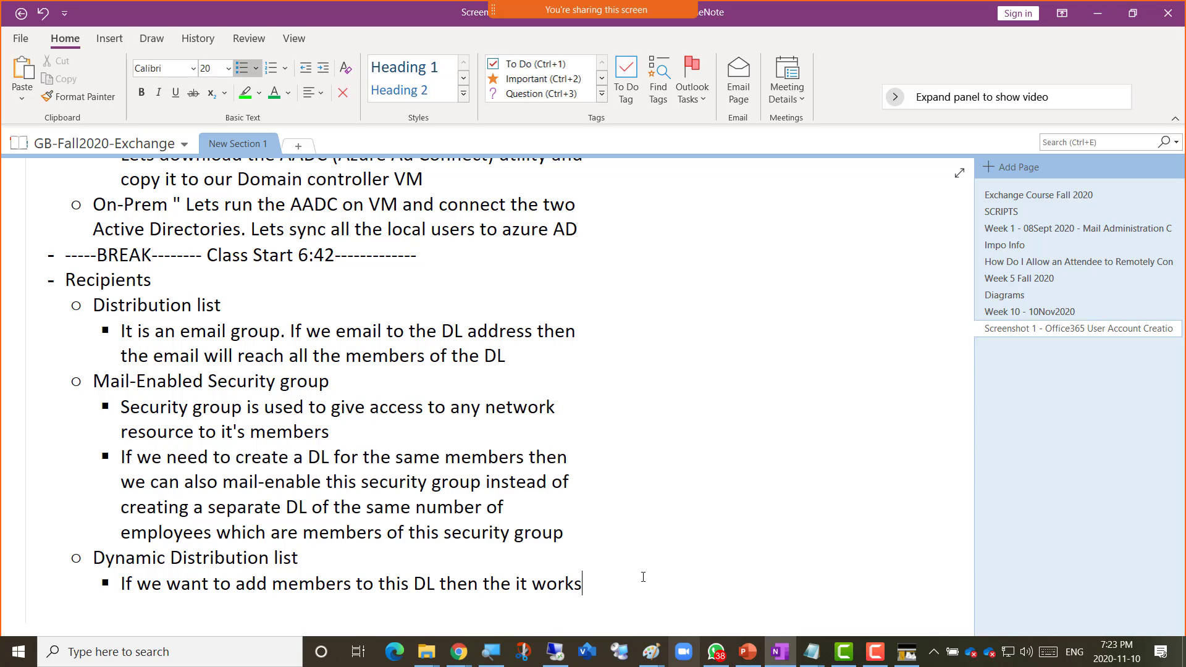
type(" is that")
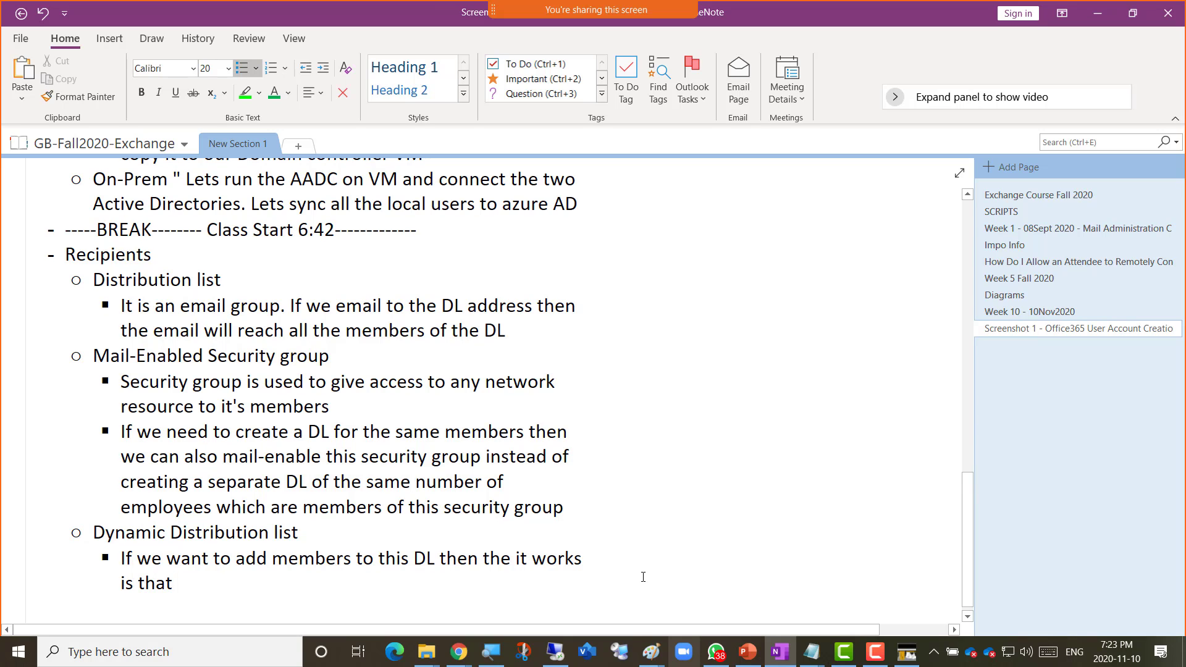
type(" it will seach")
- Continue the Dynamic Distribution list sub-bullet with "that it will search for it's members"
key("BackSpace")
key("BackSpace")
type("rch for it's member")
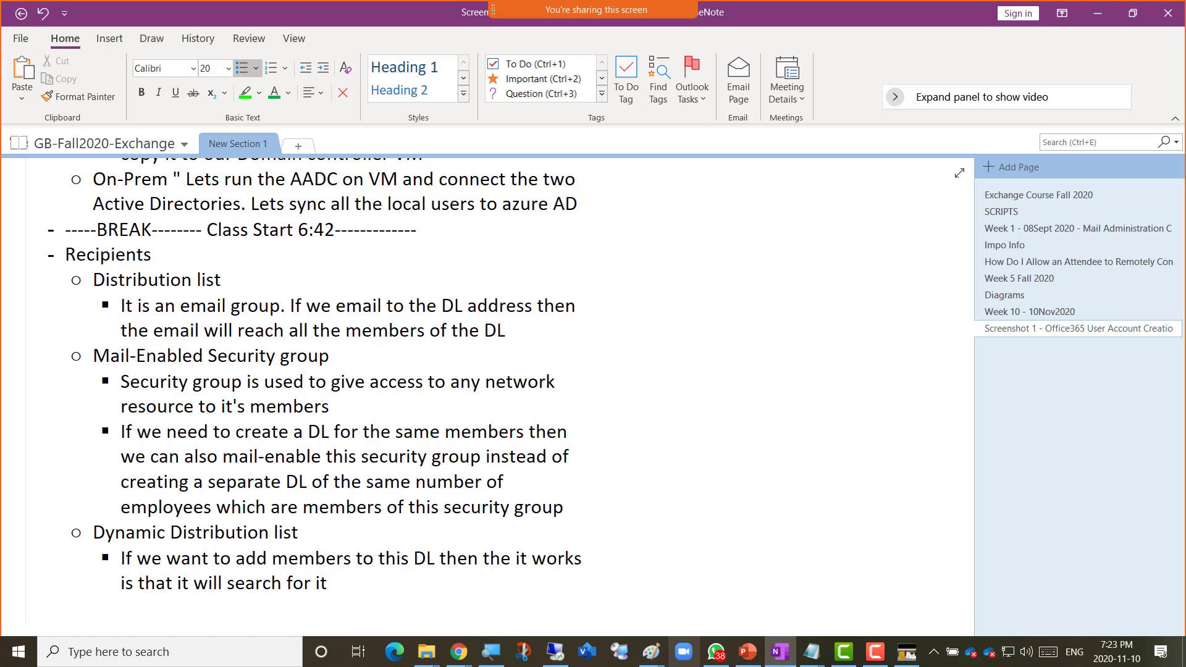
type("s by sear")
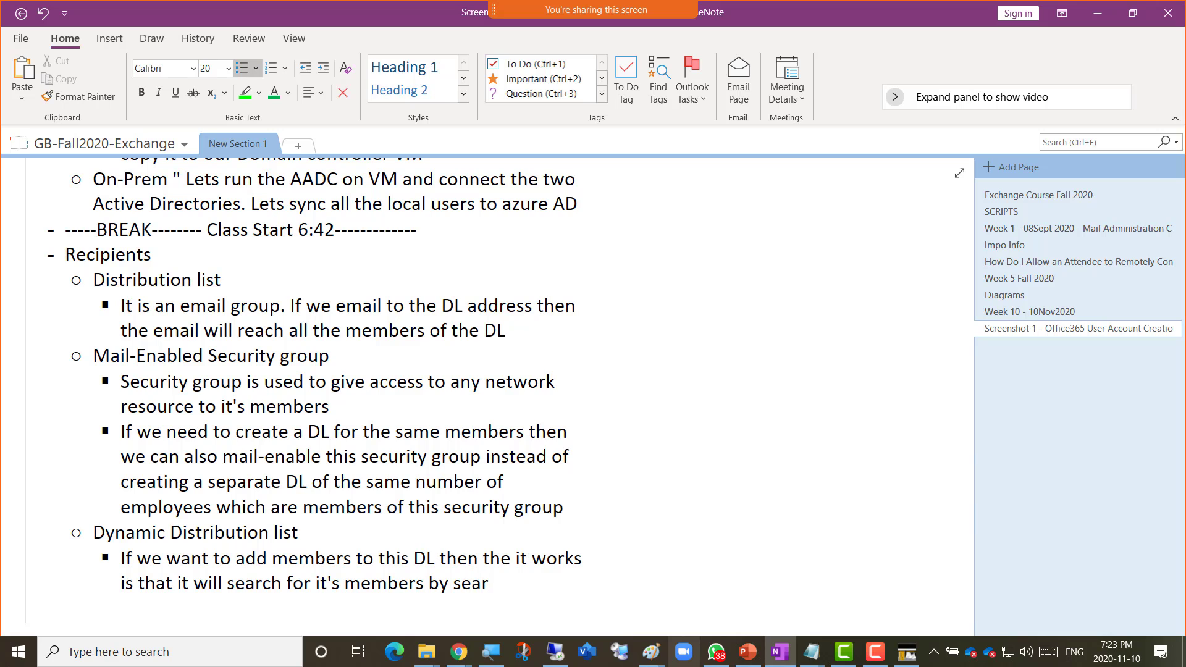
type("ching for the")
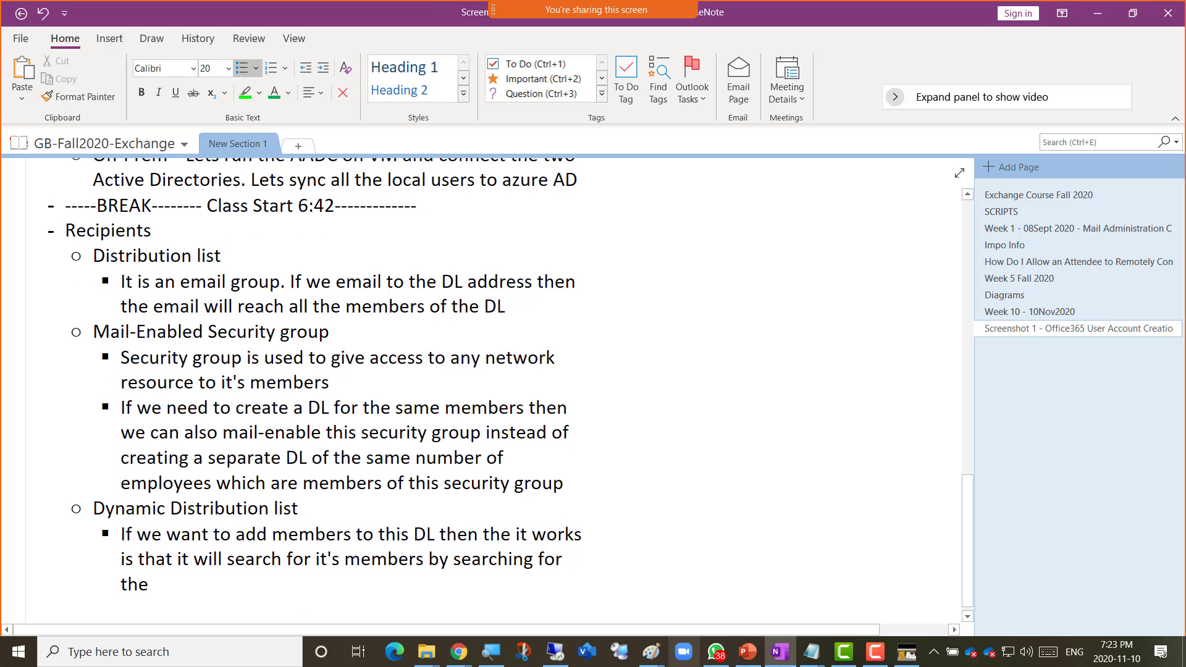
type("ir Active Dire")
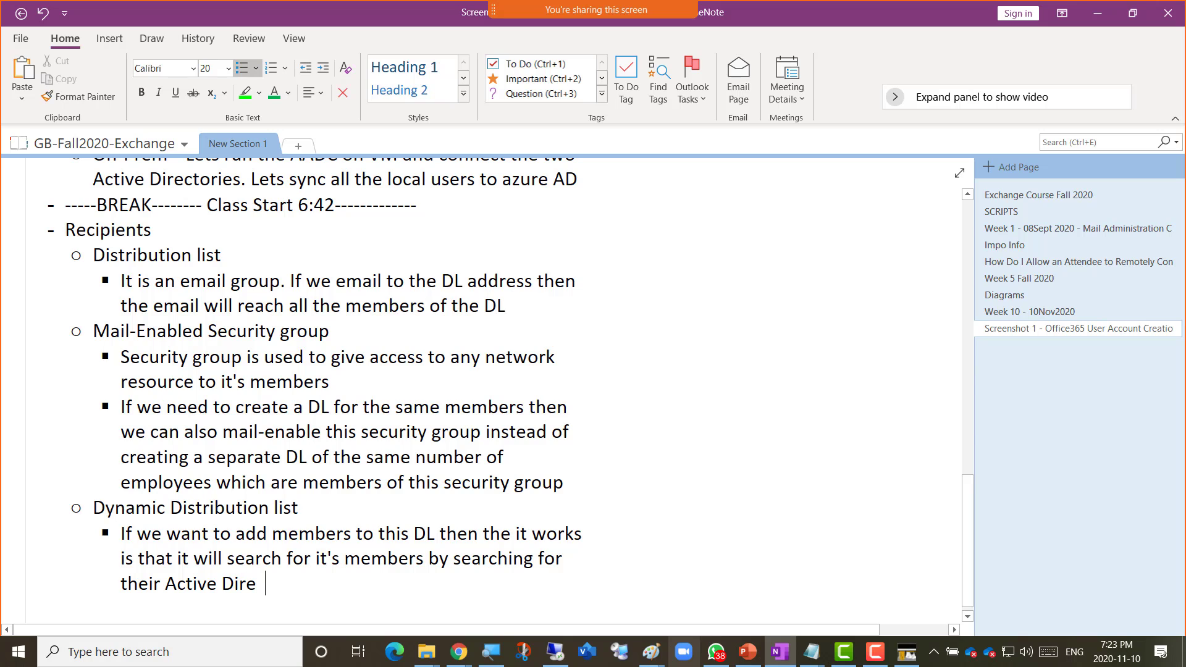
- Complete the sub-bullet's first sentence with "by searching for their Active Directory Attributes."
key("BackSpace")
type("ctory Attri")
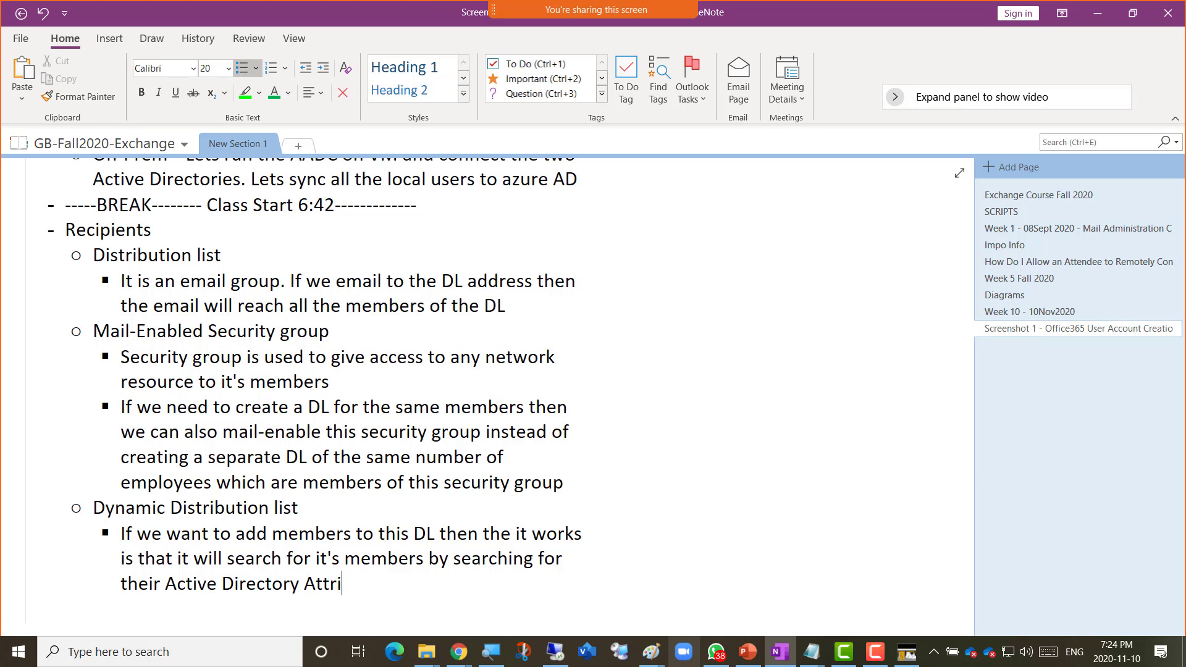
type("butes.")
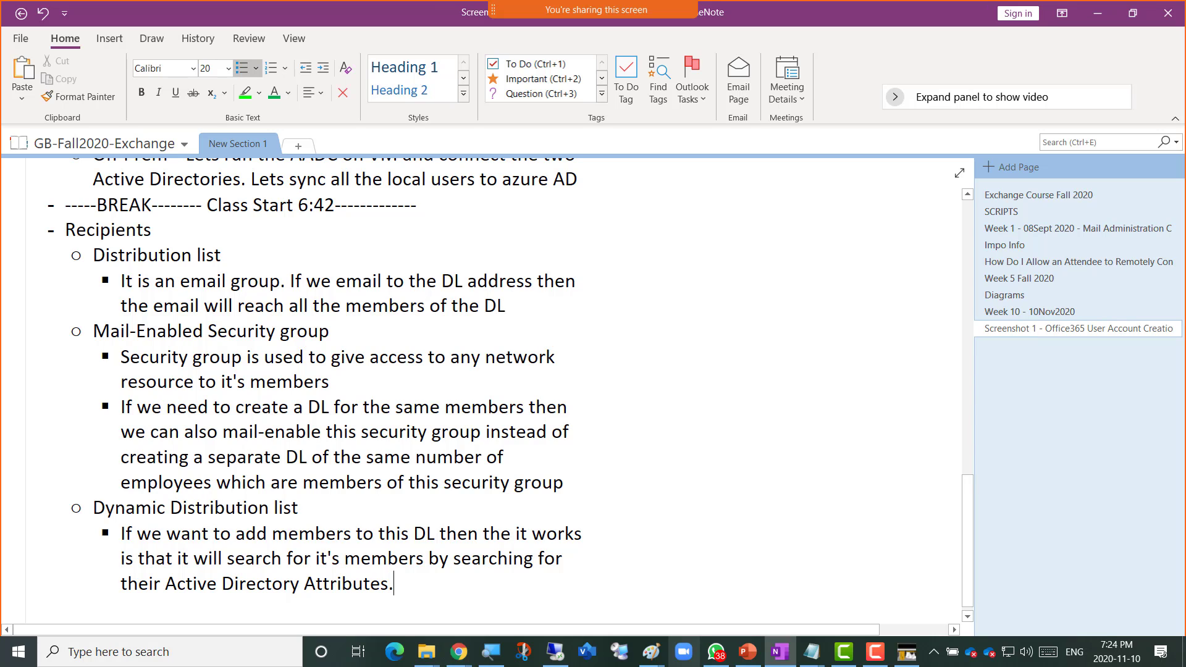
- Begin an example in the same sub-bullet with "For example If we tell this DL to send email to all whose"
type("For example")
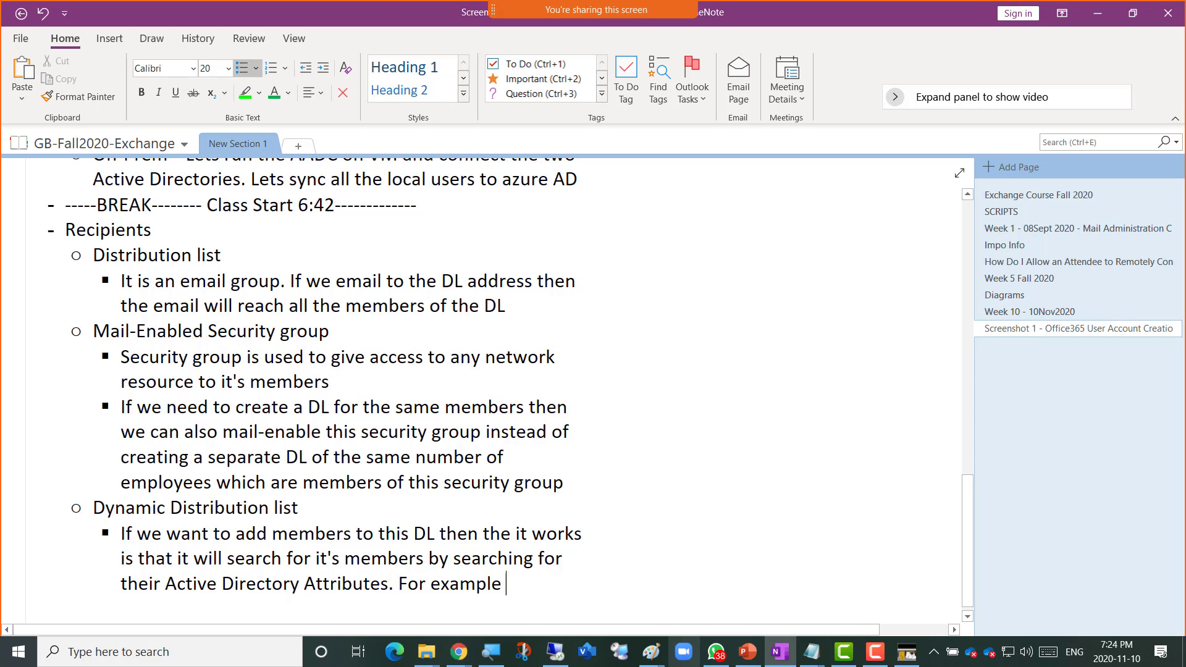
type(" If ")
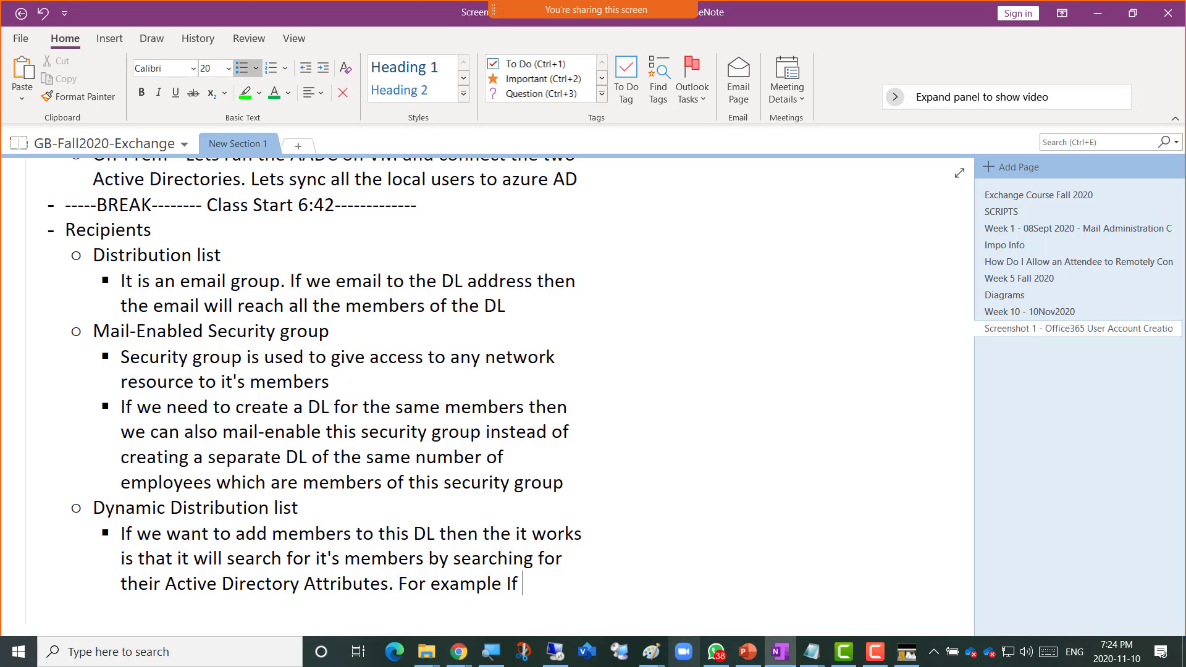
type("we tell this DL to s")
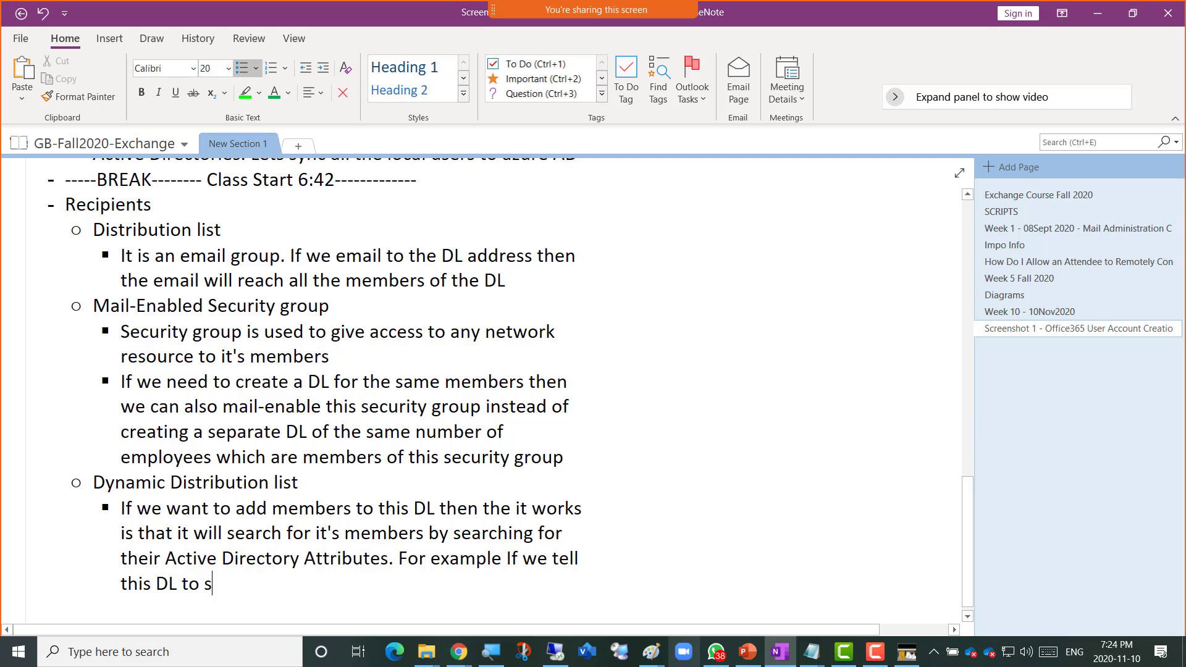
key("BackSpace")
type("send email to all whose ")
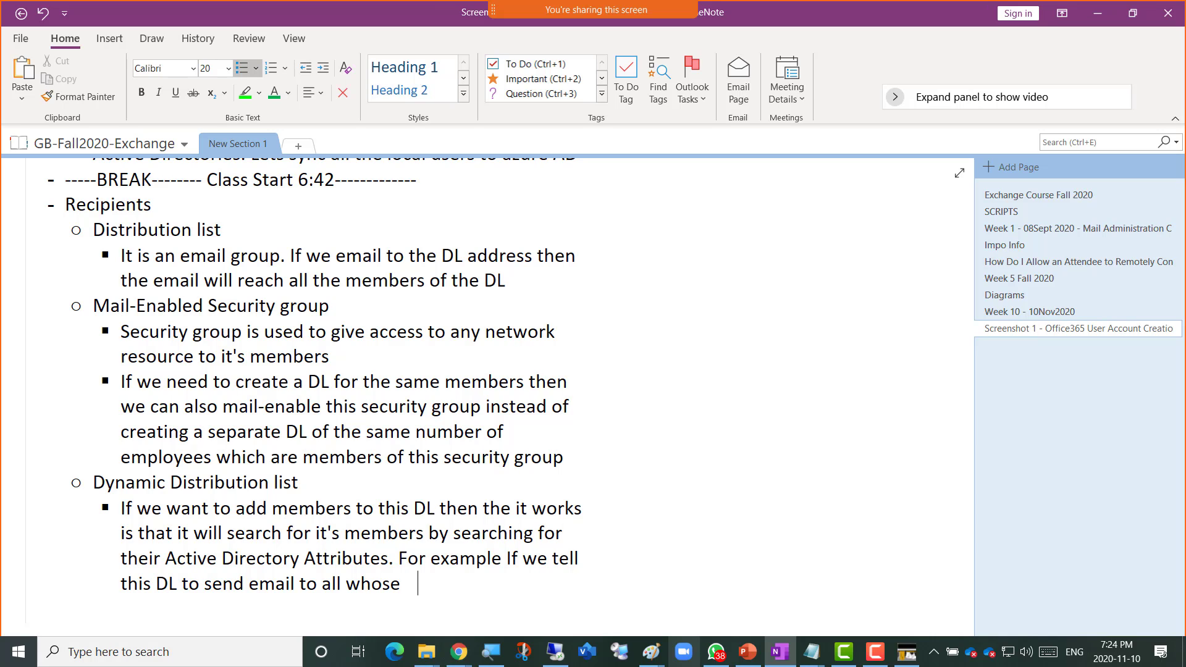
type("Department value ub")
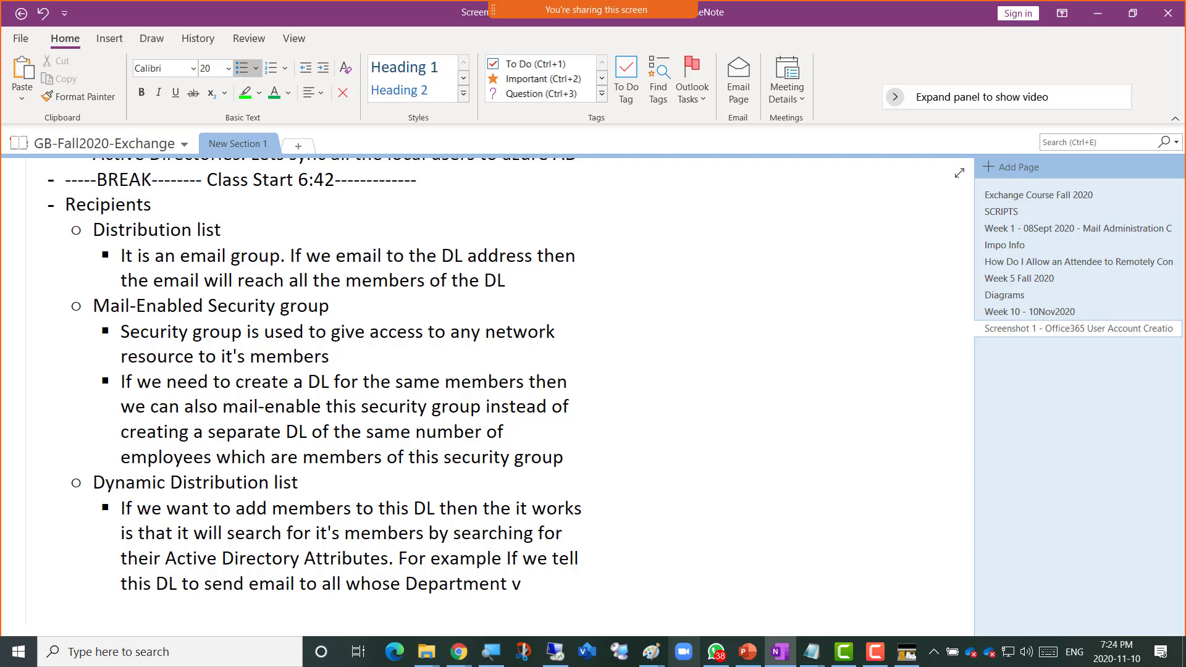
- Finish the example's condition with "Department value in ActiveDirectory is Sales"
key("BackSpace")
key("BackSpace")
type("in Acti")
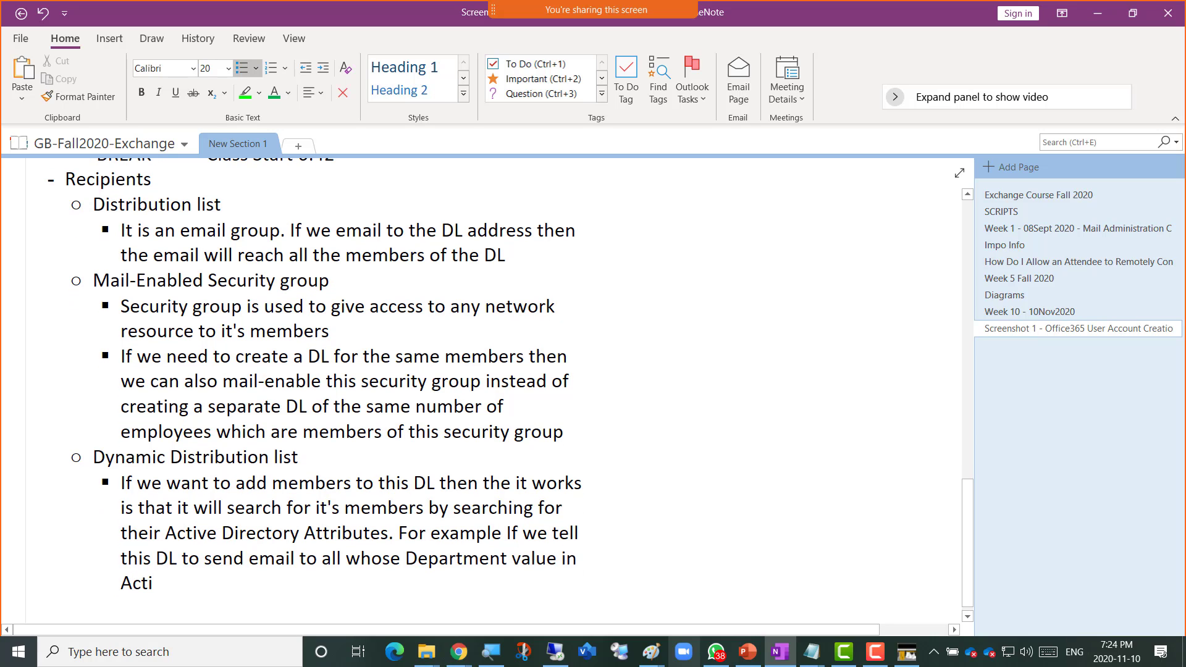
type("veDirectory is Sales")
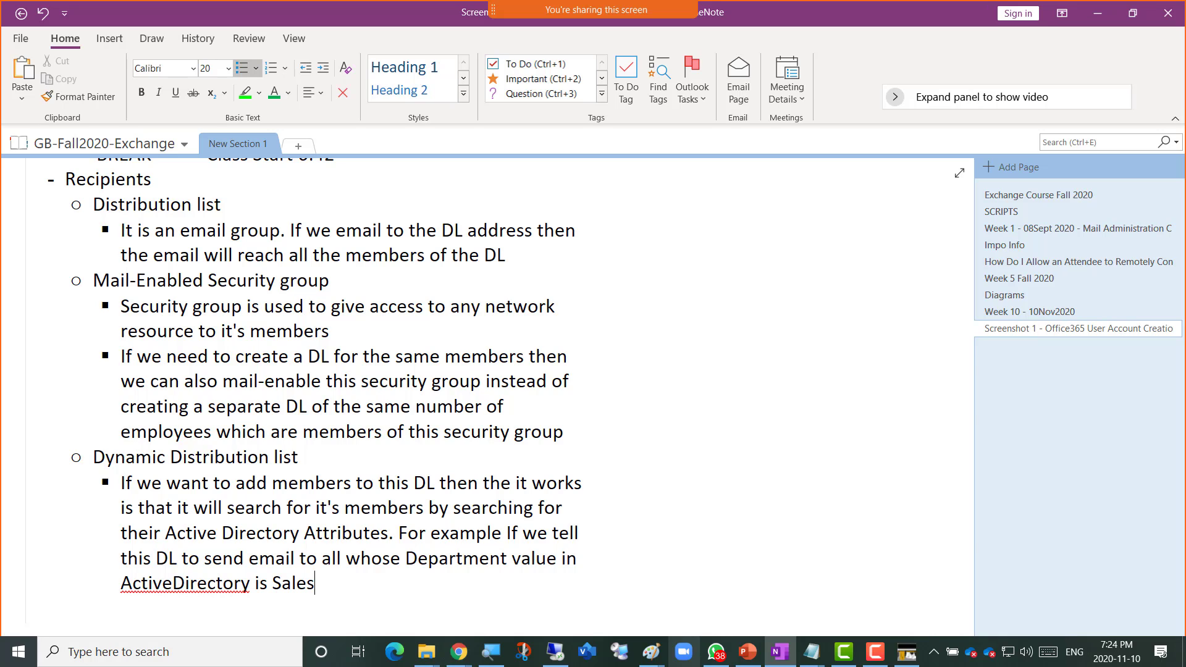
- Enclose the word Sales at the end of the Dynamic Distribution list sub-bullet in double quotation marks
type("\"")
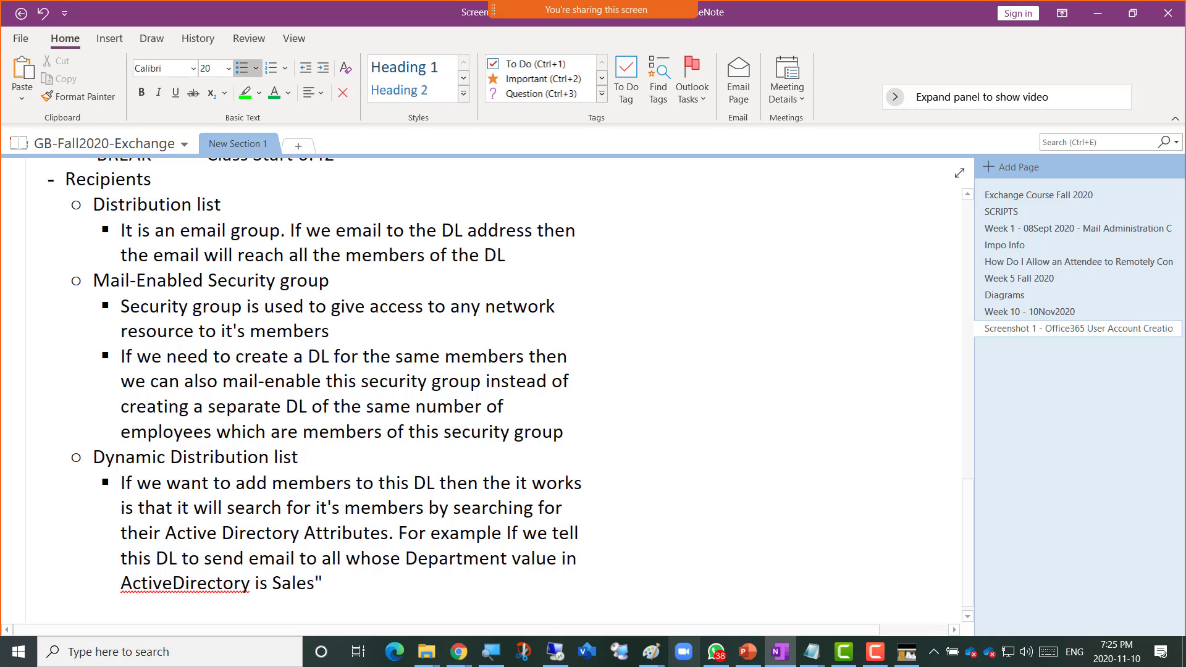
key("Left")
key("Left")
key("Left")
key("Left")
key("Left")
key("Left")
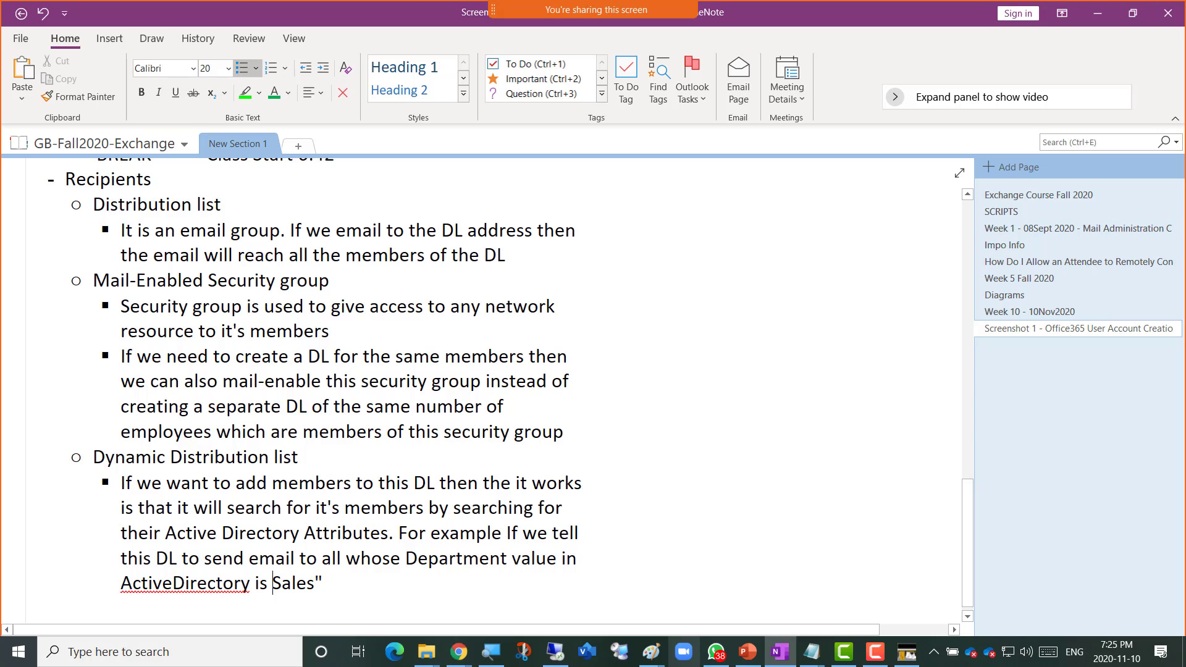
type("\"")
key("Right")
key("Right")
key("Right")
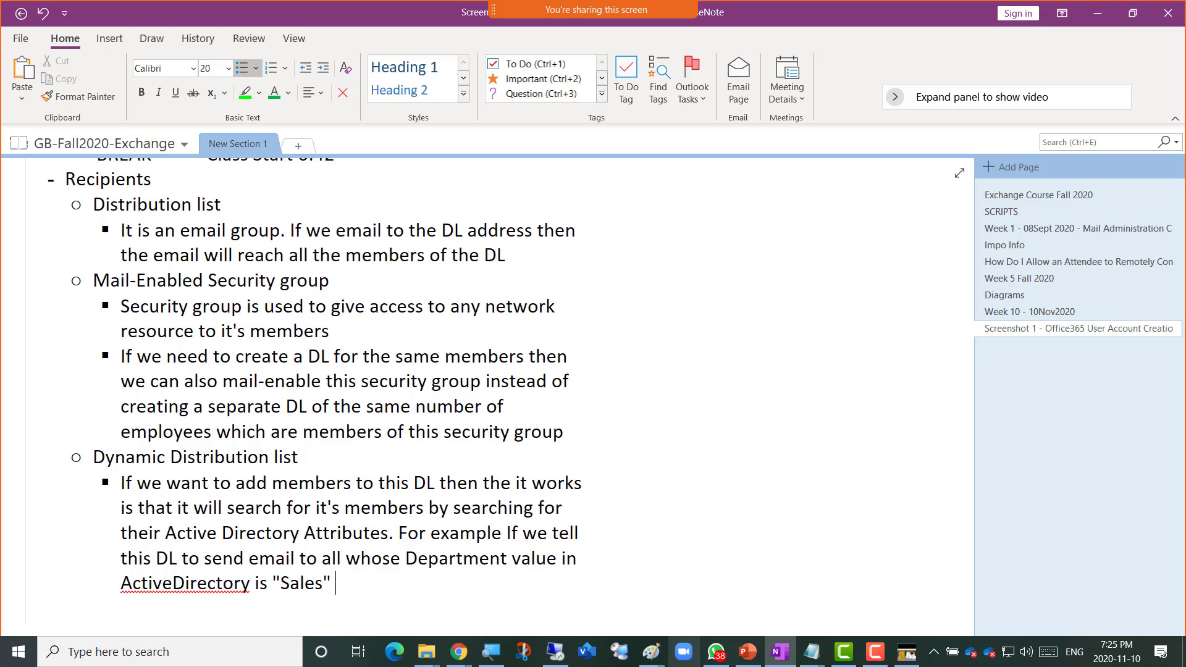
key("Up")
key("Up")
key("Up")
key("Up")
key("Up")
key("Down")
key("Down")
key("Down")
key("Down")
key("Down")
key("Left")
key("Left")
key("Left")
key("Left")
key("Left")
key("Right")
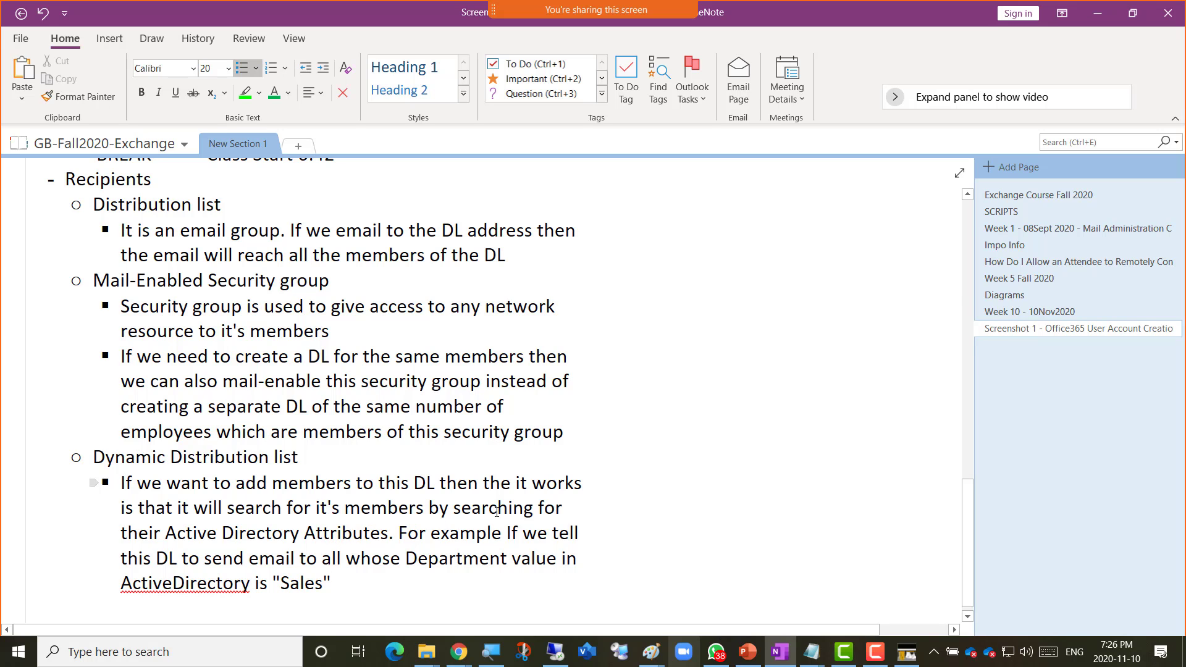
- Switch to the Exchange admin center in Chrome and start creating a new dynamic distribution list
key("alt+Tab")
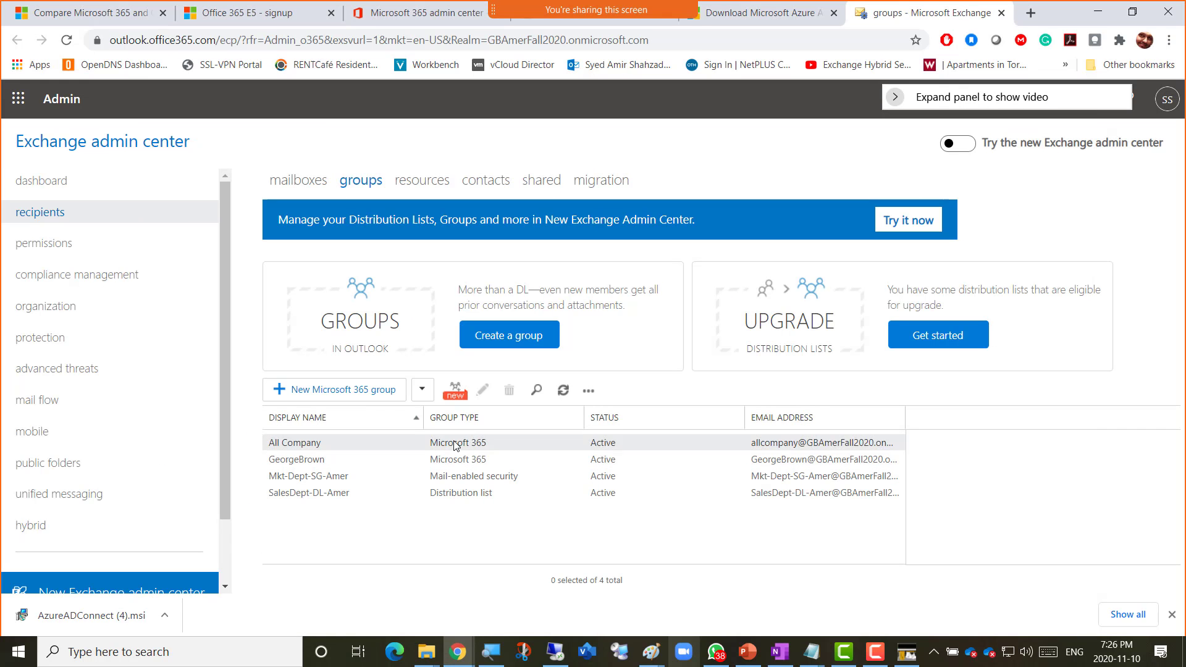
left_click(422, 395)
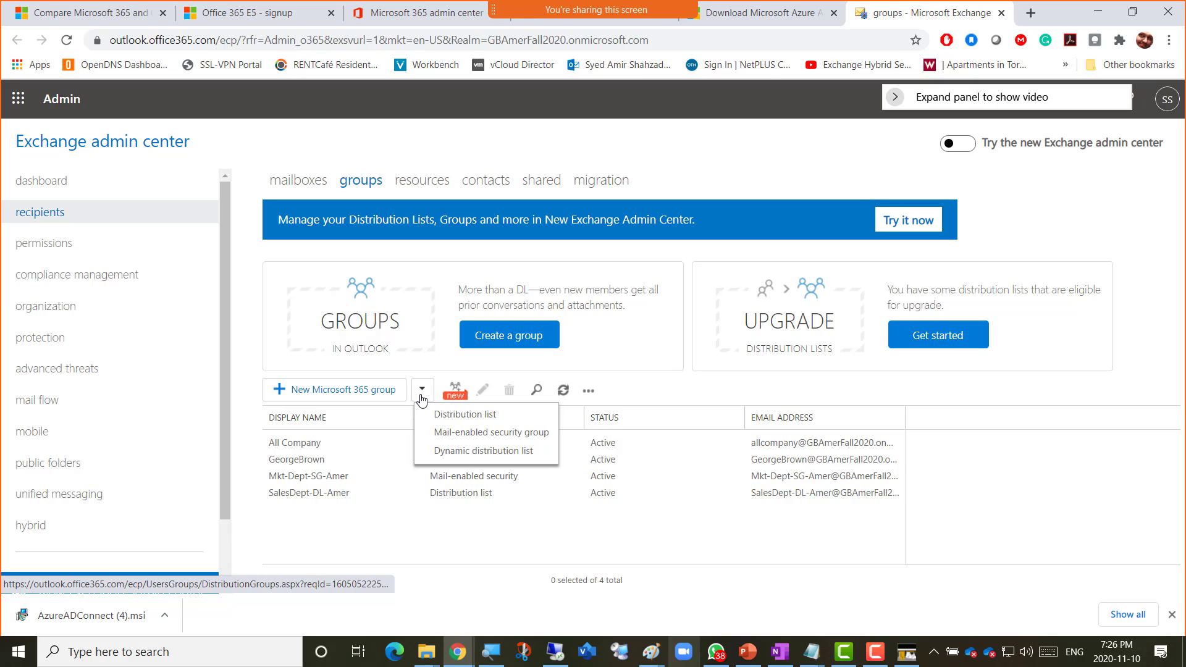
left_click(500, 457)
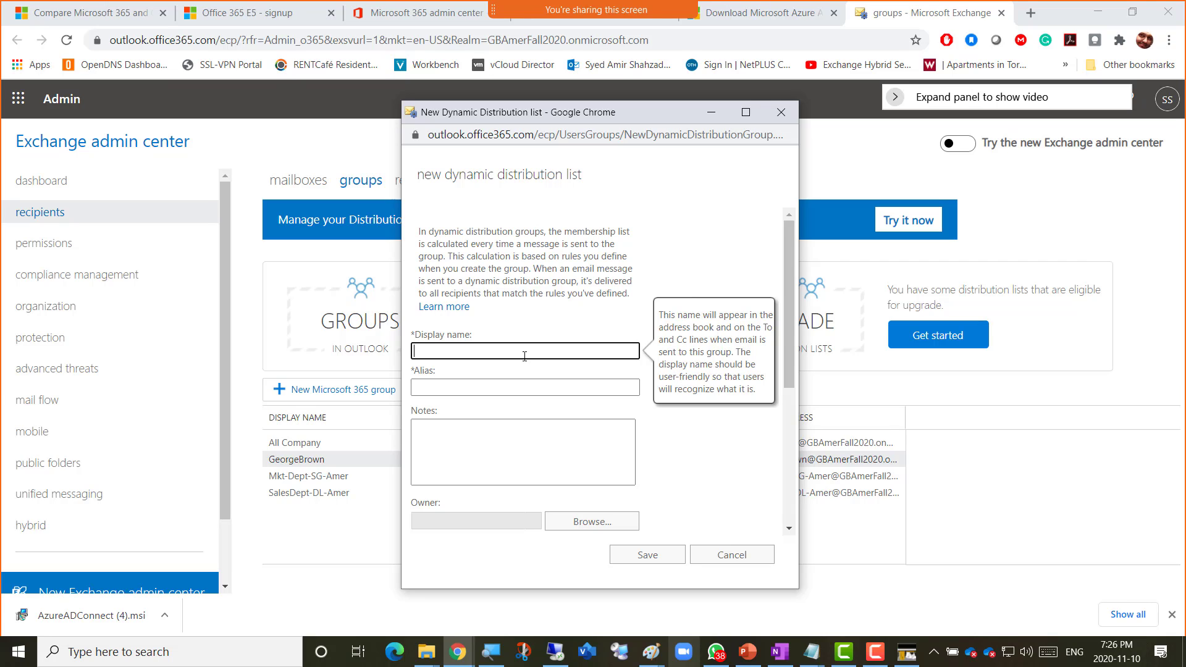
- Set both the display name and the alias of the new dynamic distribution list to Admin-dept-Amer
type("Admin-dept-Amer")
key("ctrl+a")
key("ctrl+c")
left_click(490, 387)
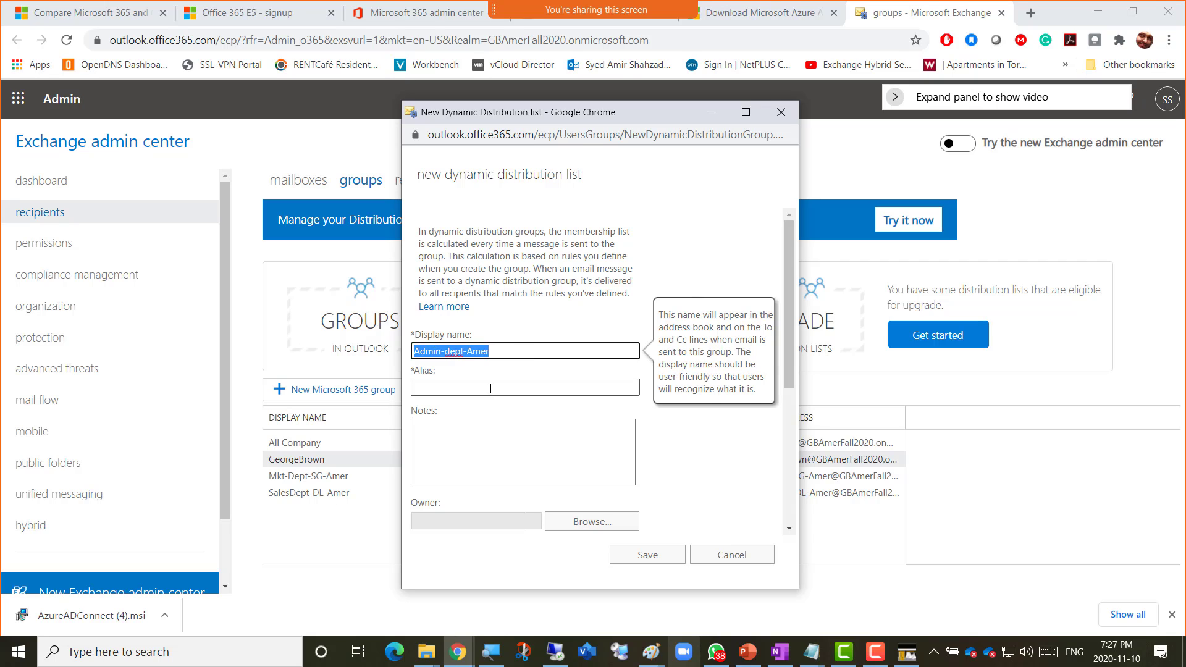
key("ctrl+v")
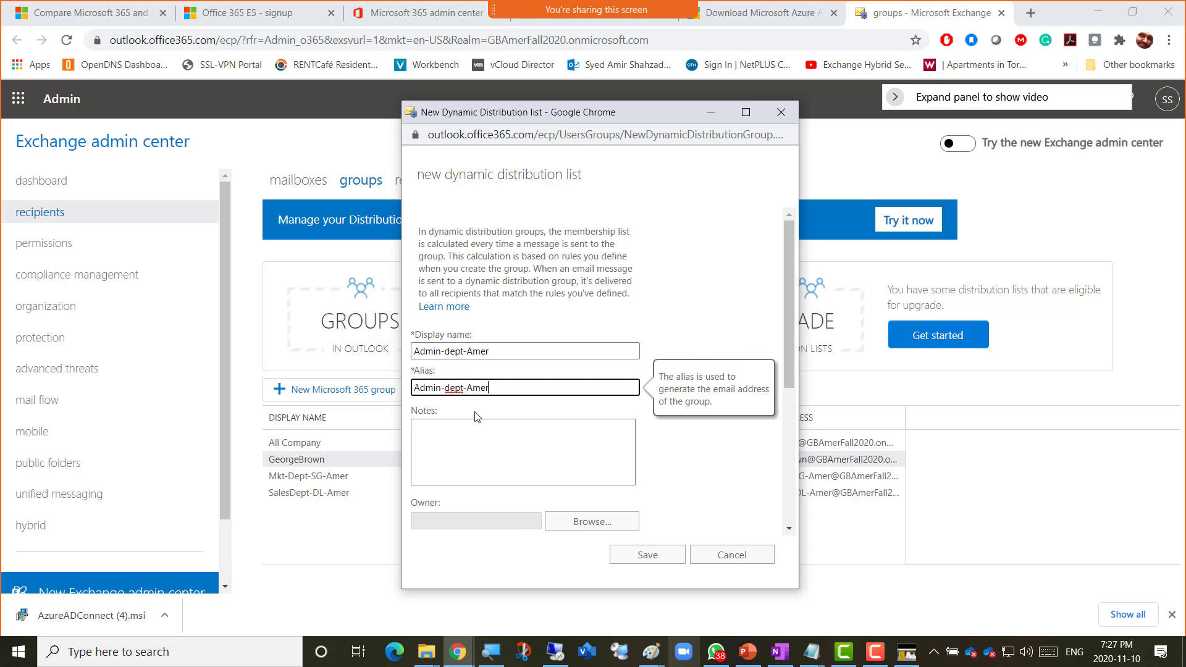
left_click(689, 461)
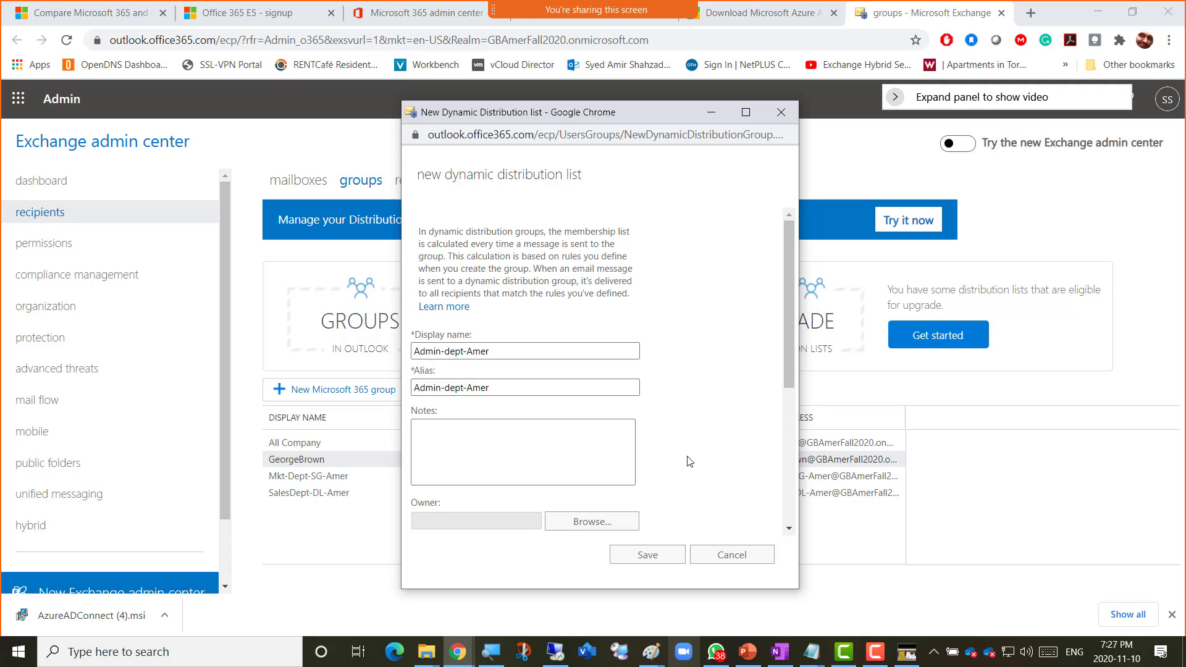
- Search the owner picker for "syed" and assign the matching administrator account as the list's owner
scroll(689, 461, "down", 1)
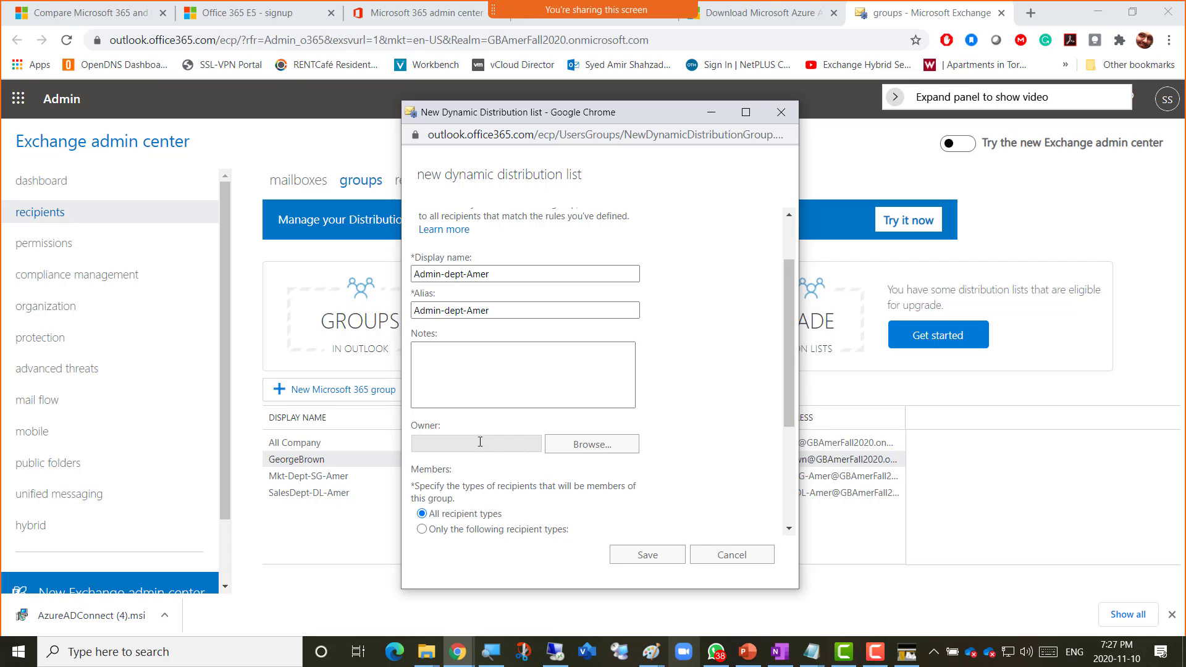
left_click(584, 444)
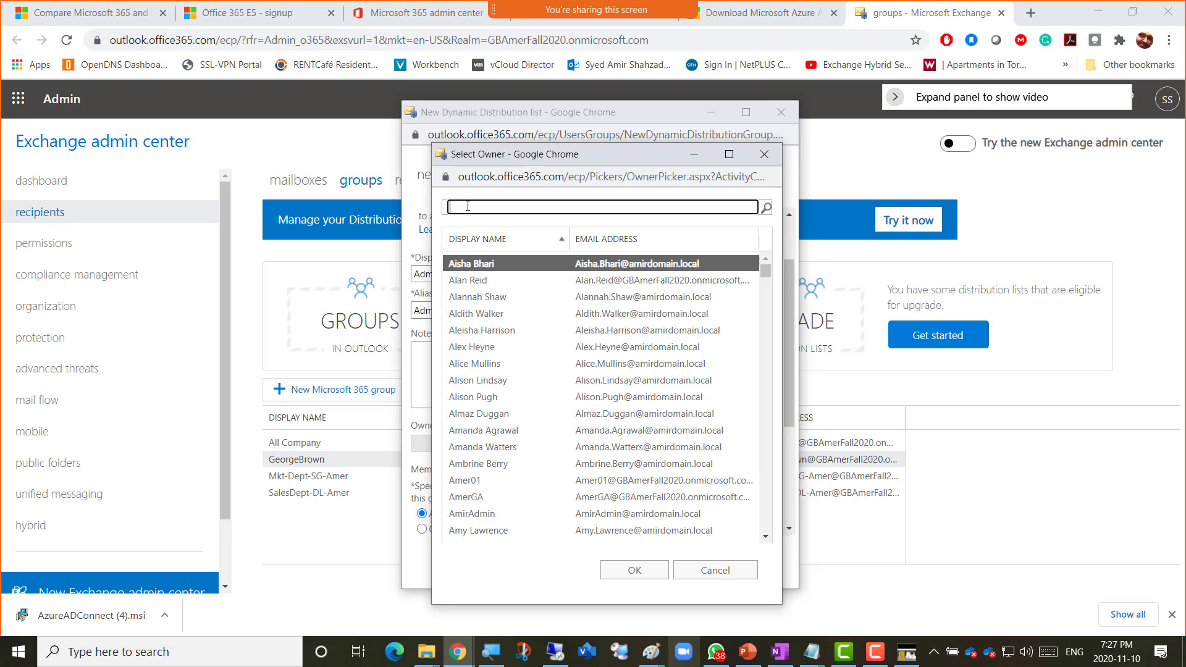
type("syed")
key("Return")
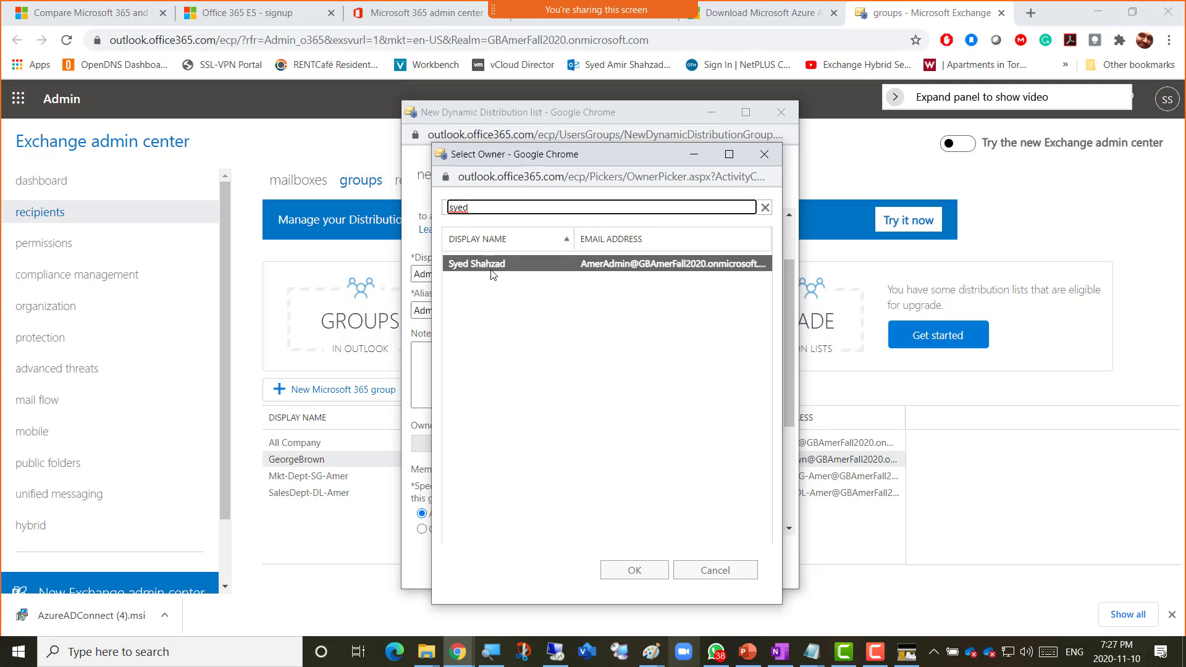
double_click(492, 272)
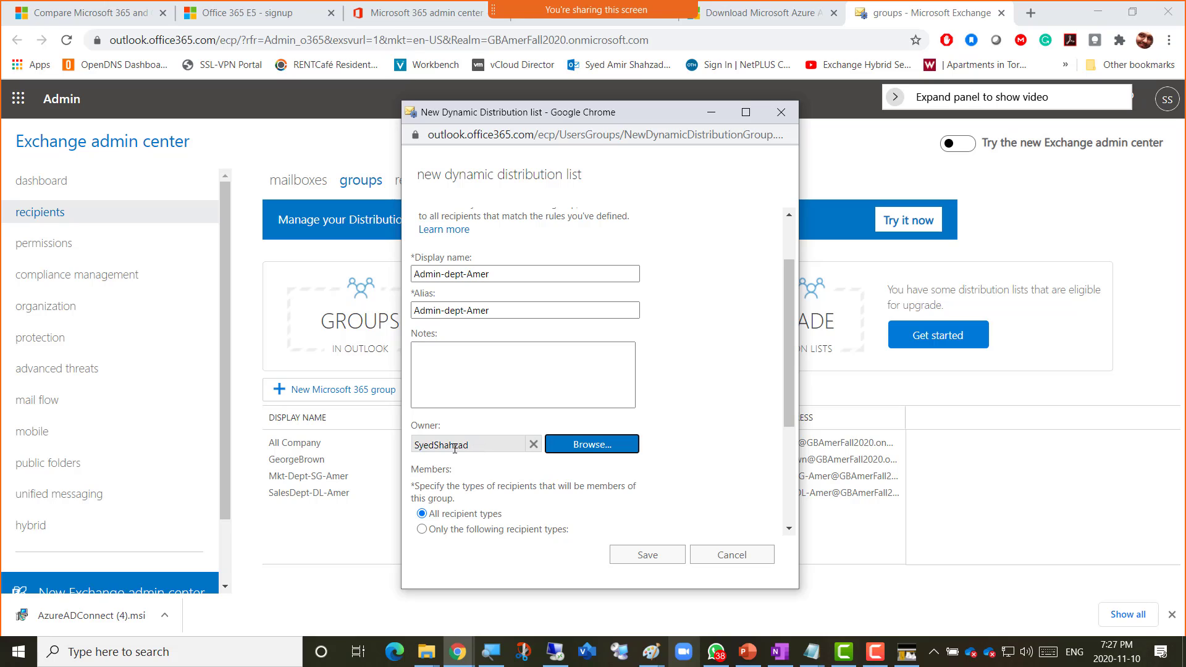
left_click(708, 419)
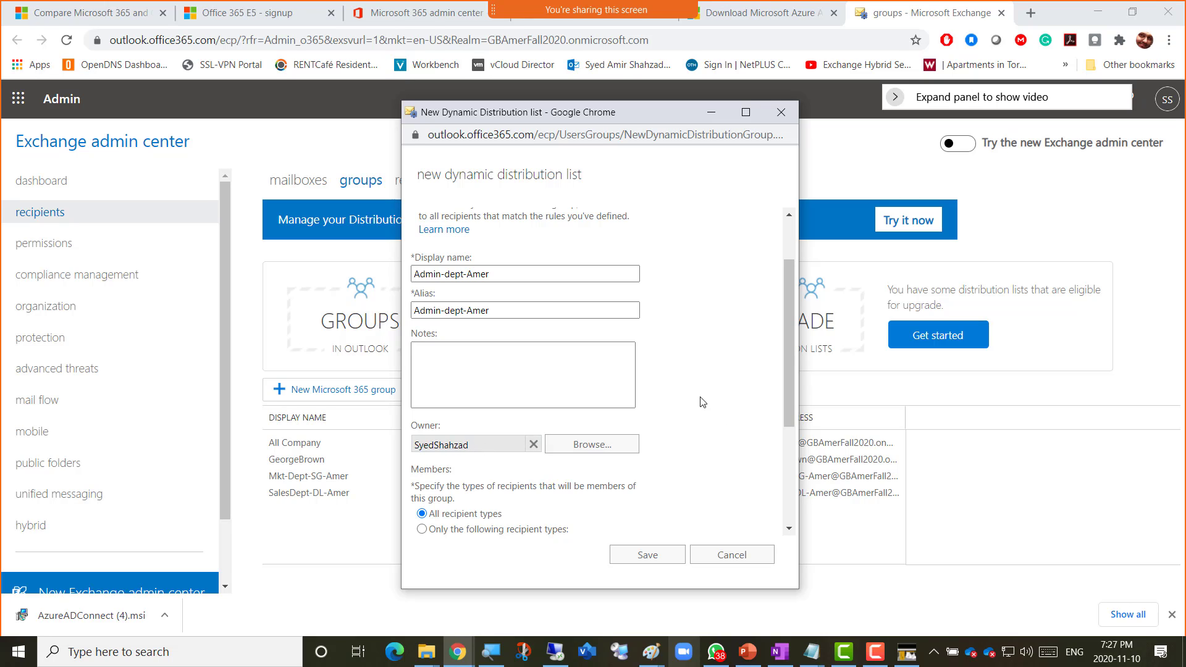
- Add a membership rule based on the Department attribute, keeping all recipient types
scroll(703, 402, "down", 1)
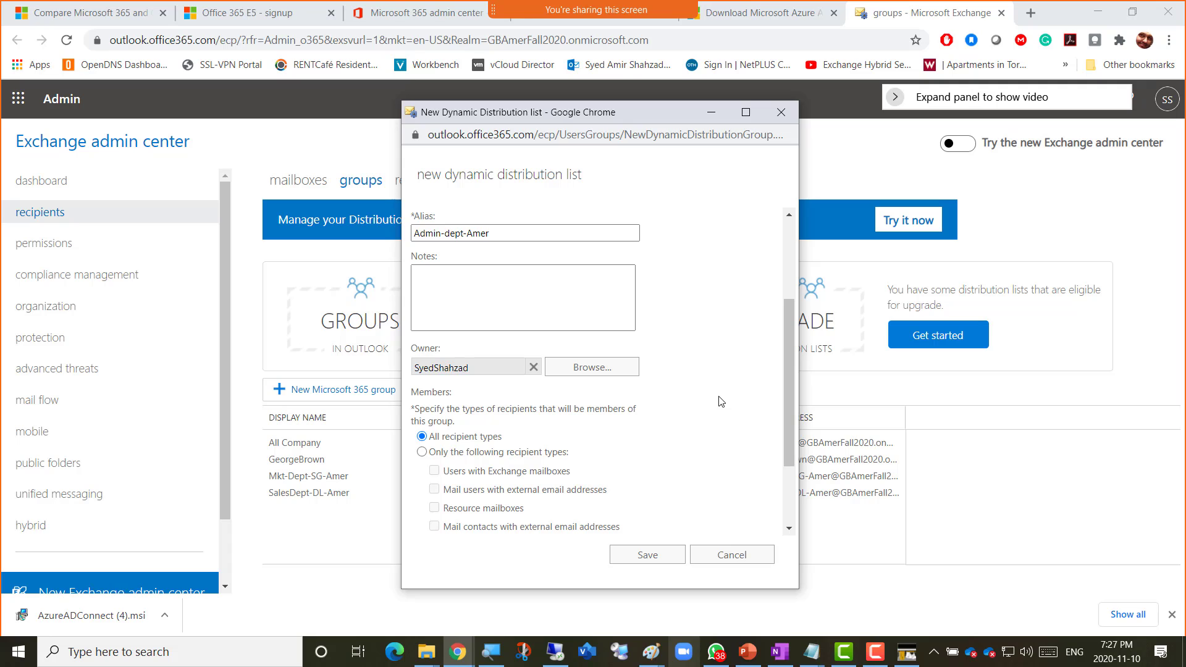
scroll(720, 401, "down", 1)
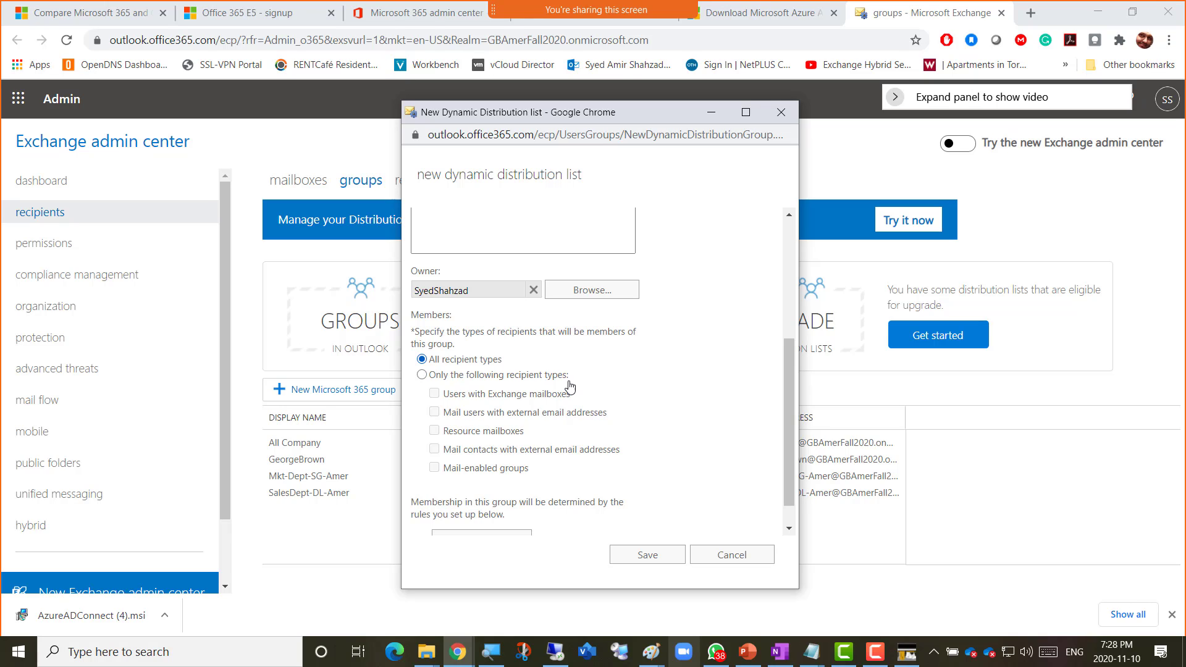
scroll(683, 407, "down", 1)
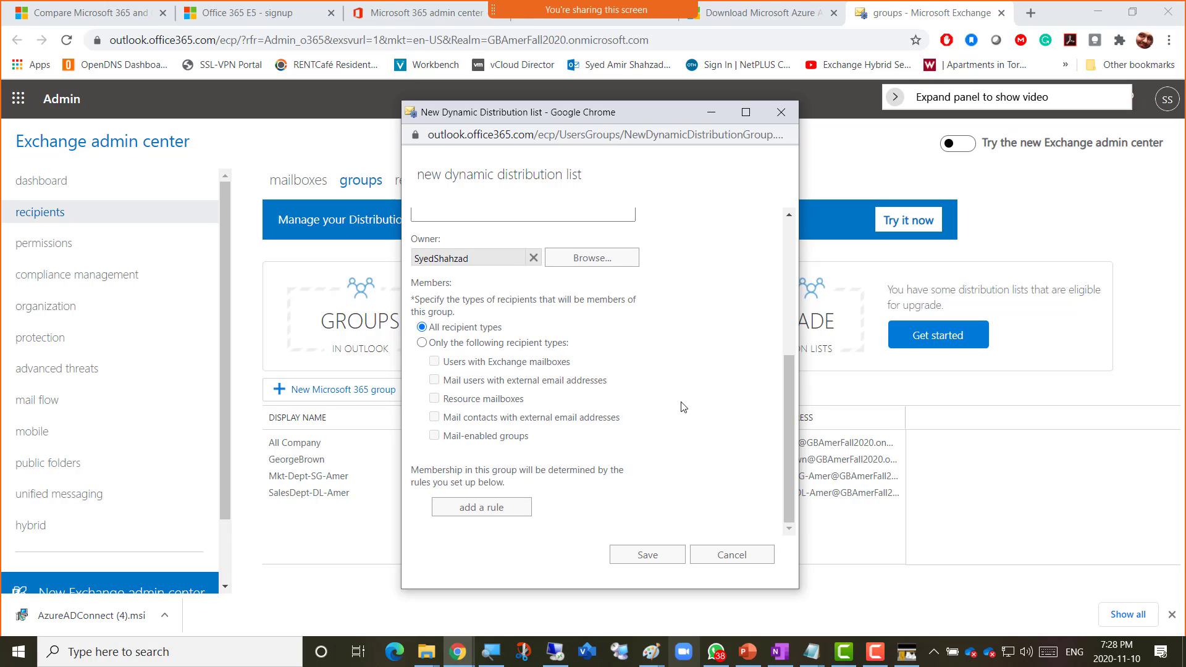
left_click(480, 513)
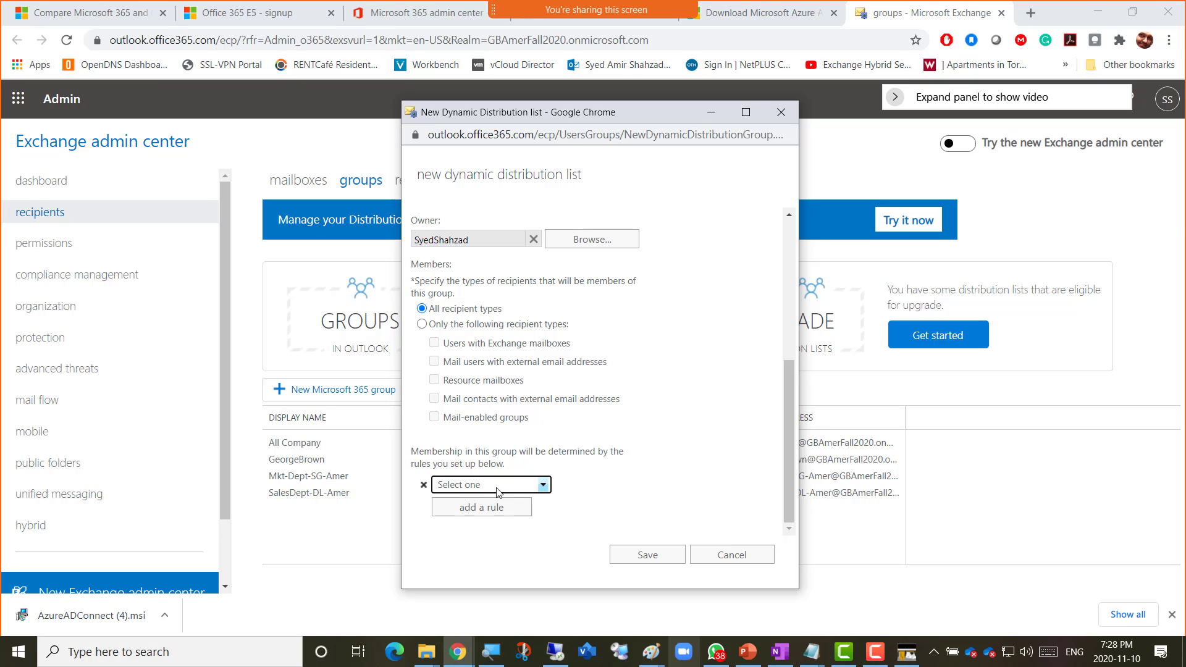
left_click(543, 487)
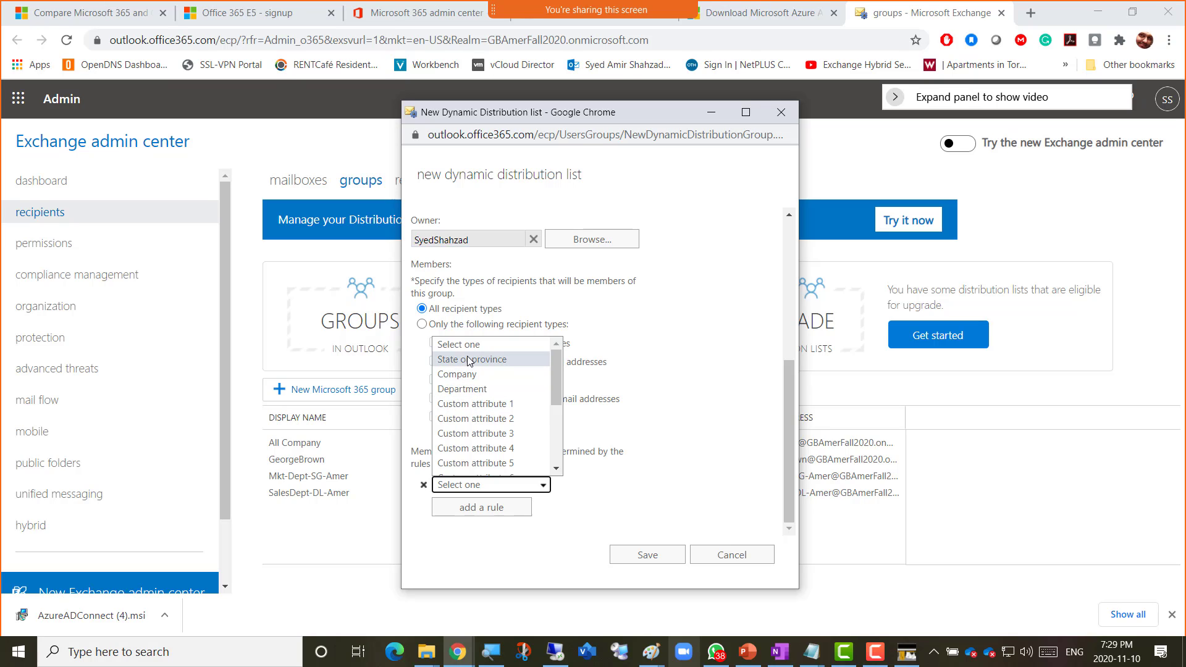
left_click(470, 389)
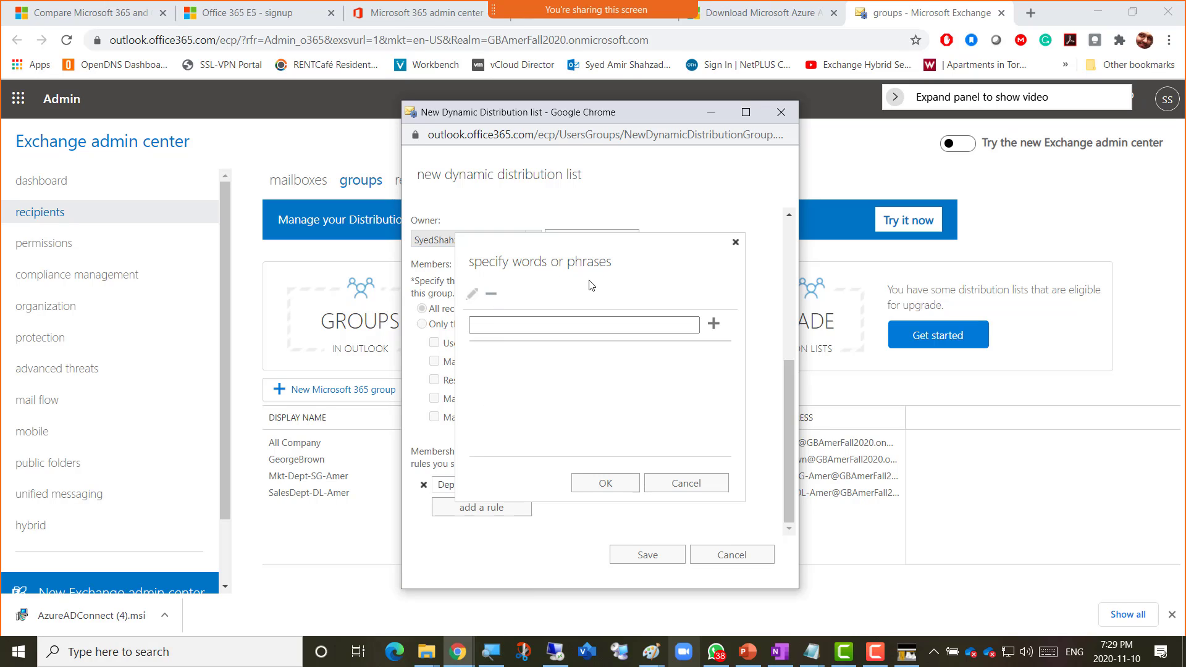
- Specify Sales as the Department rule's value and save the new dynamic distribution list
left_click(529, 326)
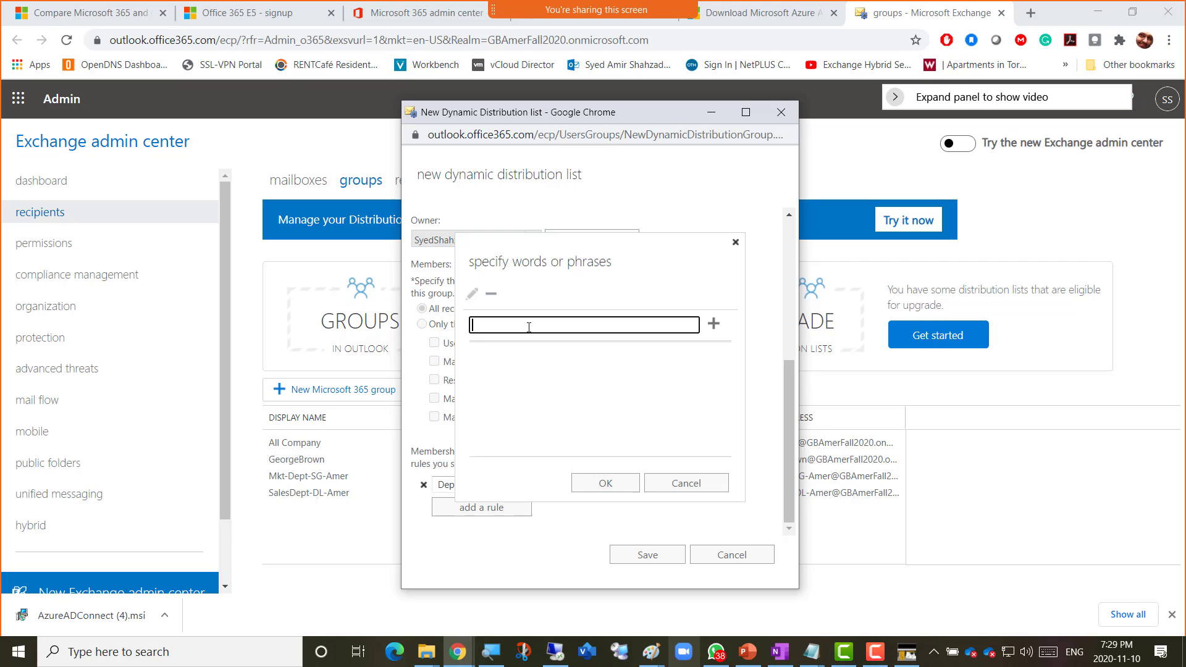
type("Sales")
left_click_drag(475, 326, 471, 325)
left_click(504, 325)
left_click_drag(473, 325, 499, 326)
left_click(496, 325)
left_click(714, 326)
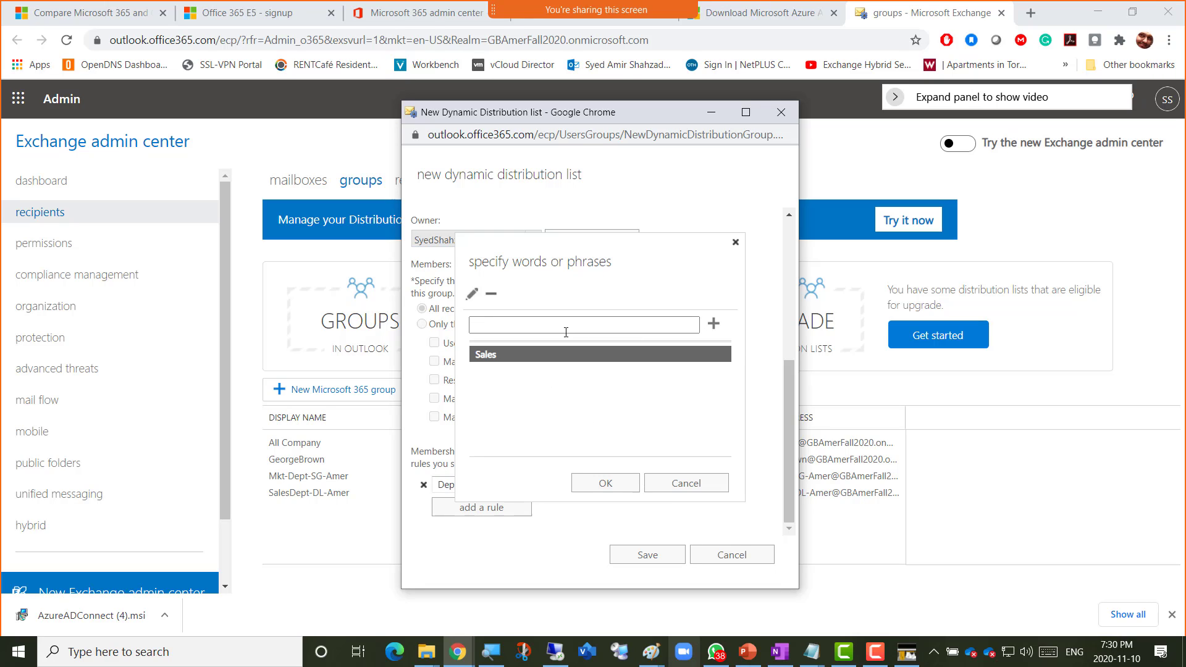
left_click(538, 321)
left_click(596, 490)
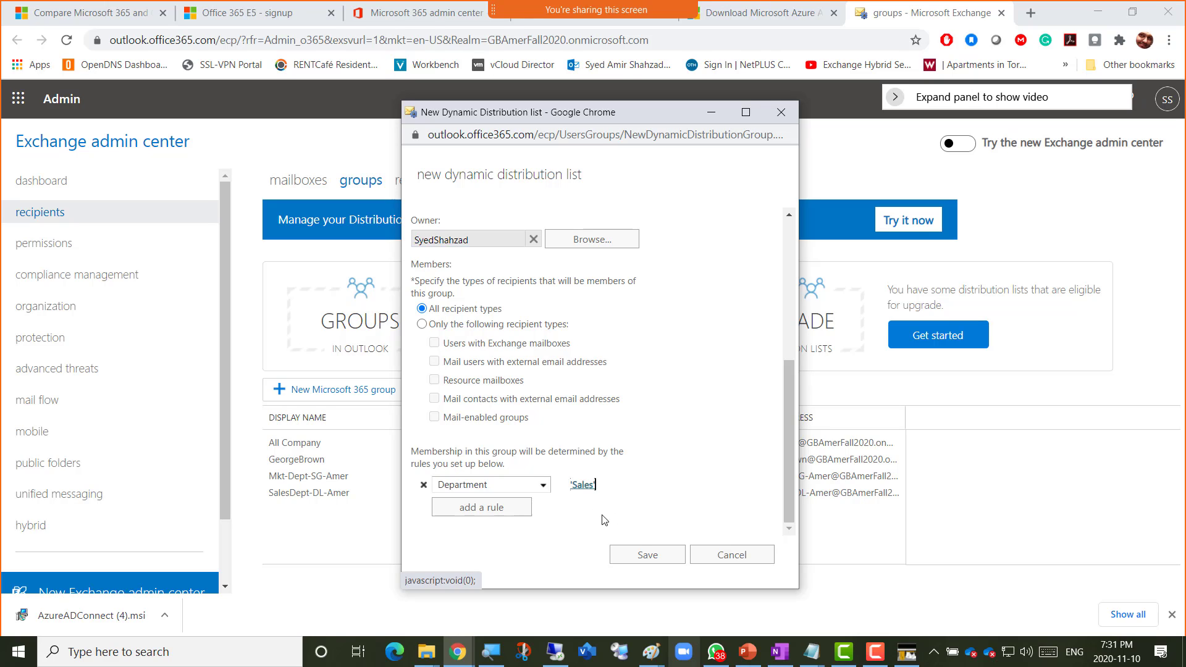
left_click(645, 558)
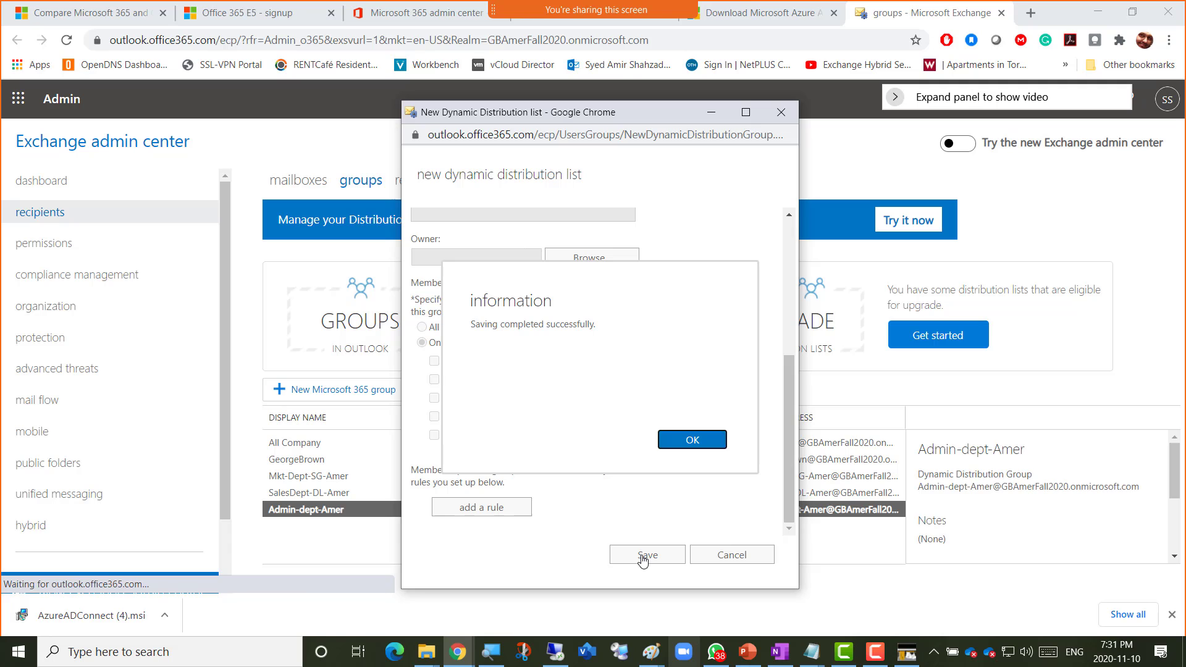
left_click(671, 450)
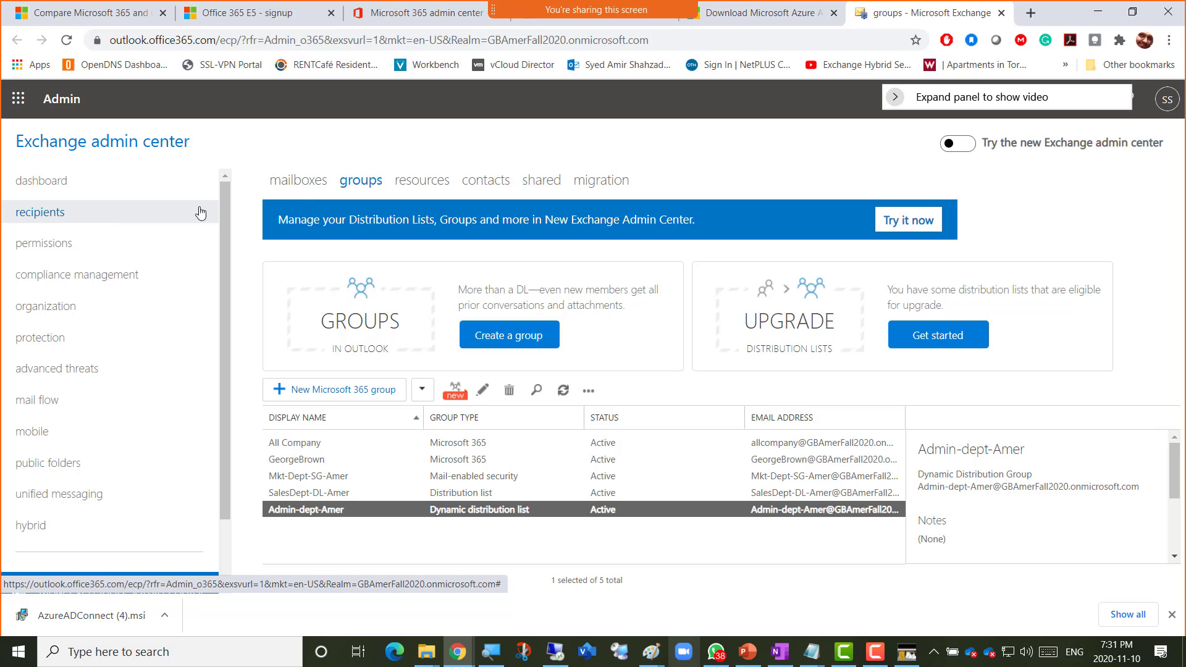
- View the Exchange mailboxes list, and start adding a user among the active users in the Microsoft 365 admin center
left_click(296, 184)
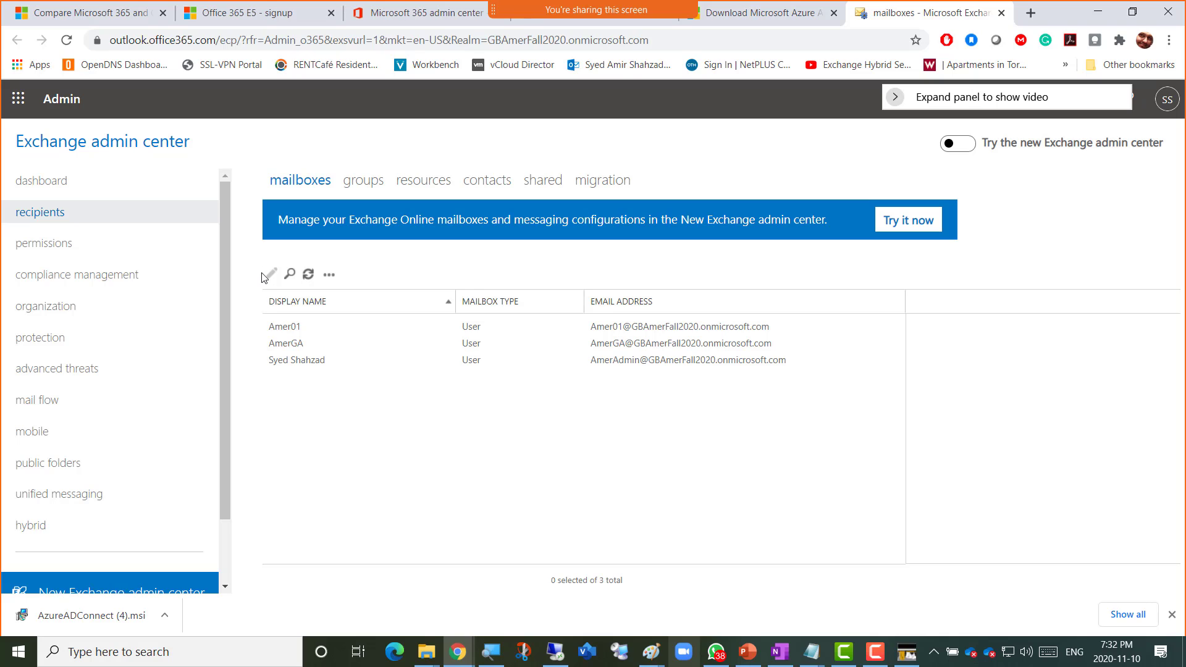
left_click(409, 14)
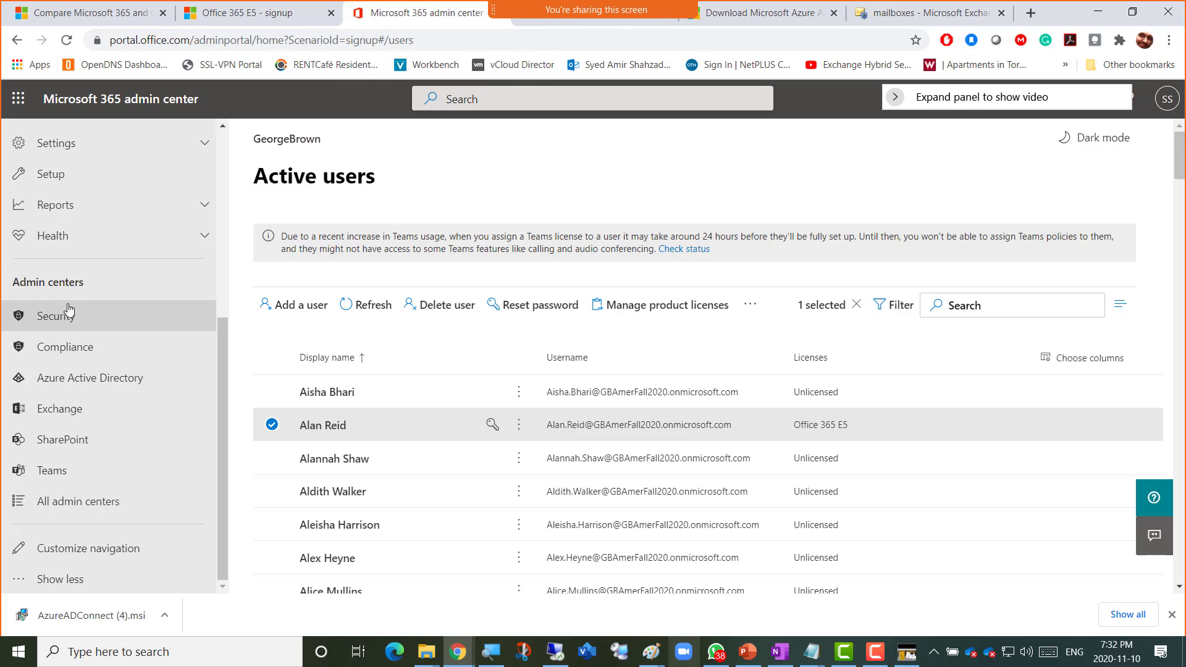
scroll(102, 247, "up", 1)
scroll(104, 232, "up", 5)
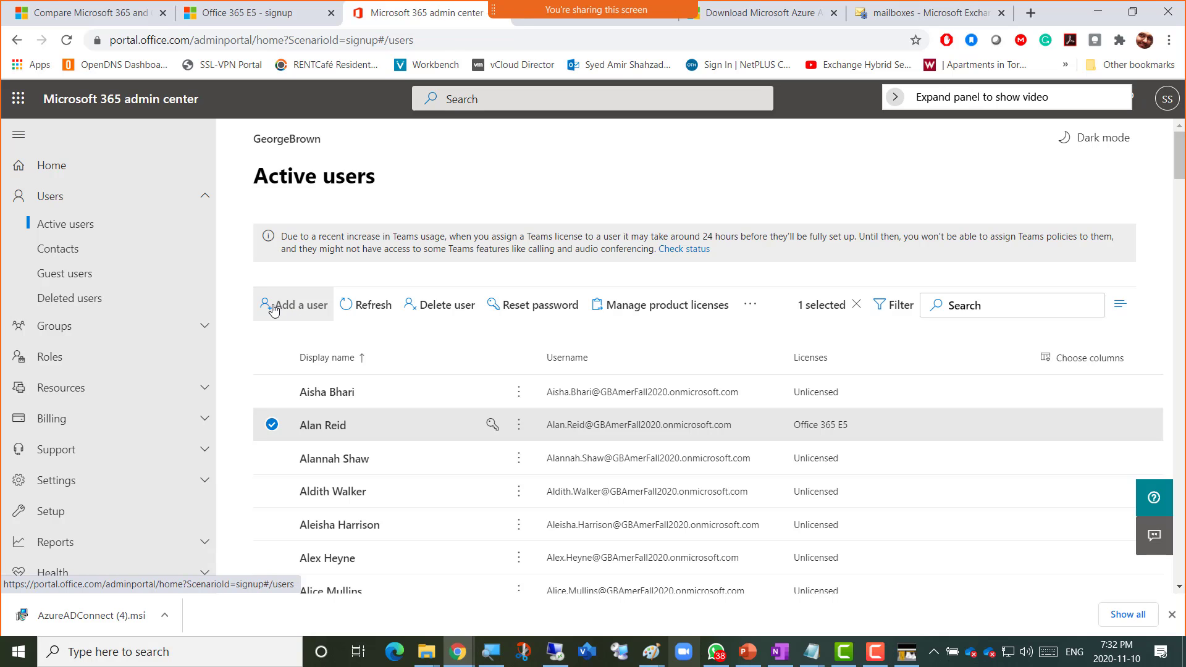
left_click(279, 310)
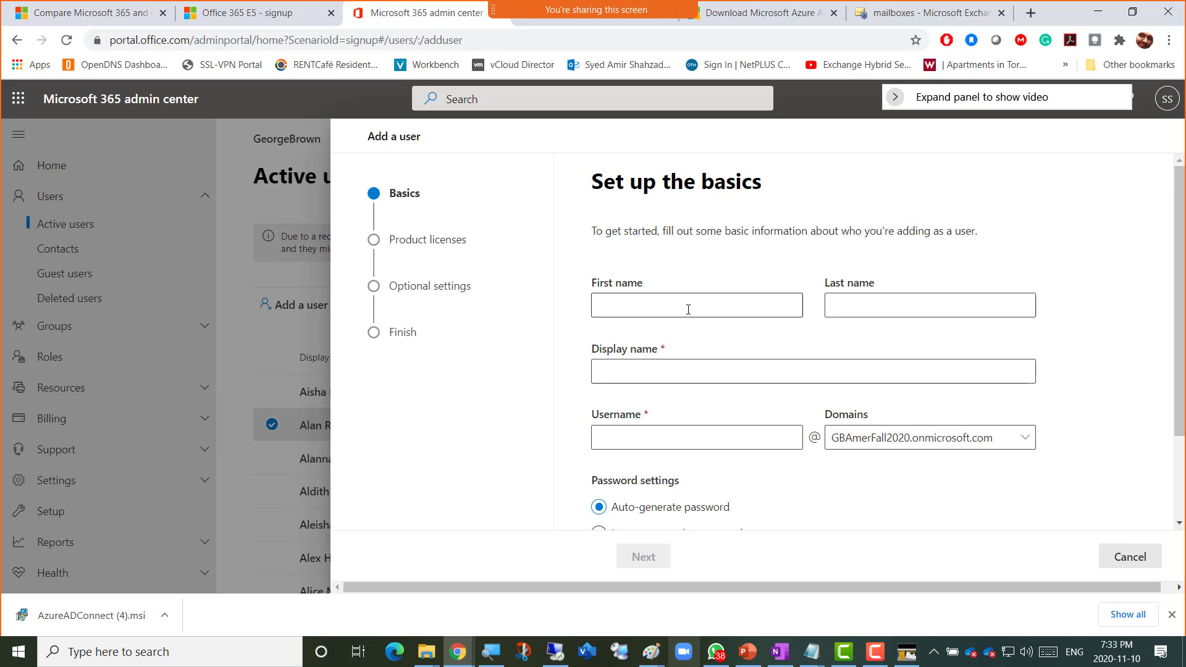
- Enter the new user's first name and use the same value as the display name and username
left_click(687, 309)
type("Amir02")
left_click(671, 367)
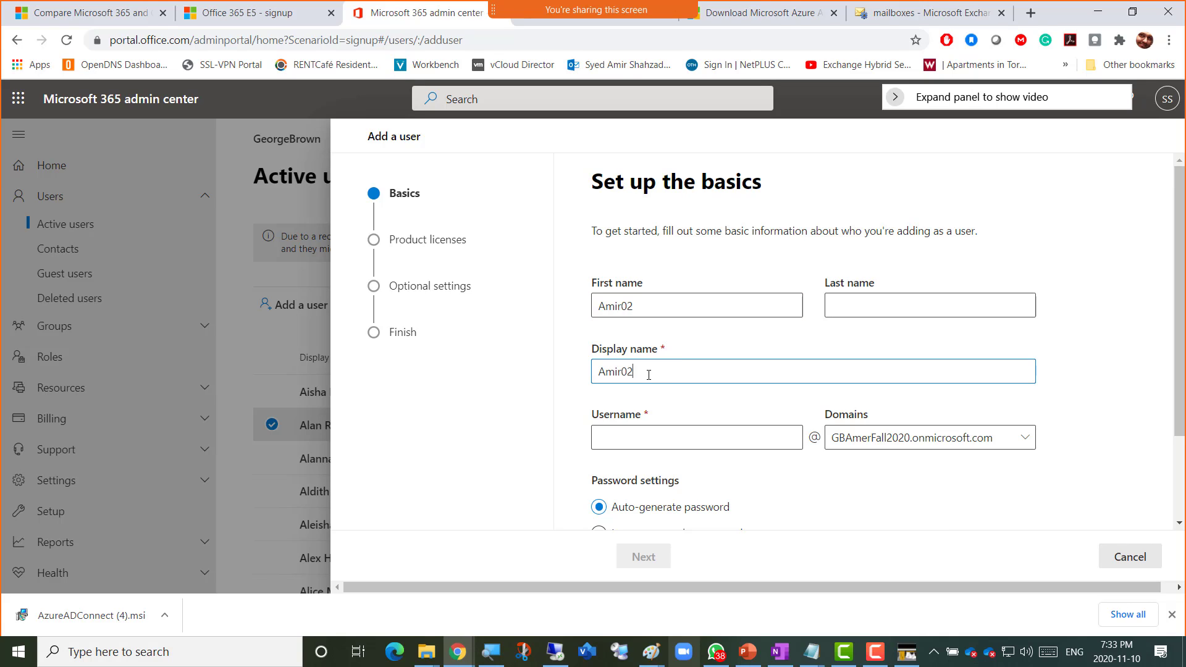
double_click(653, 375)
key("ctrl+c")
left_click(632, 439)
key("ctrl+v")
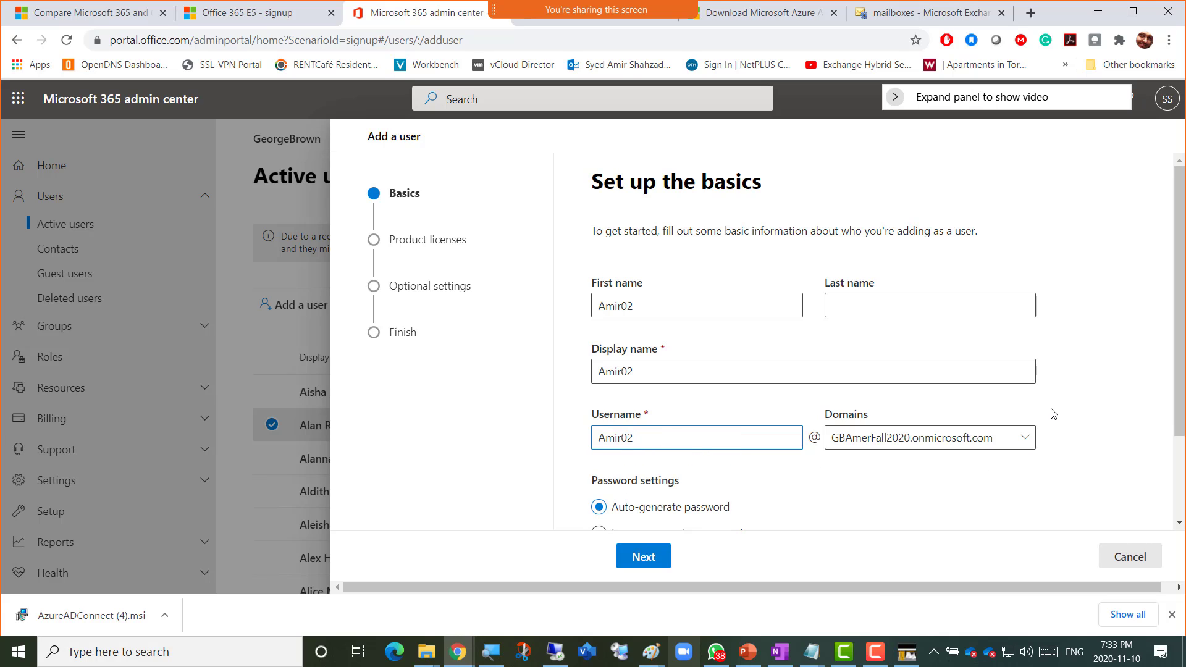
- Choose to create the new user's password manually and enter the account password
scroll(1053, 414, "down", 2)
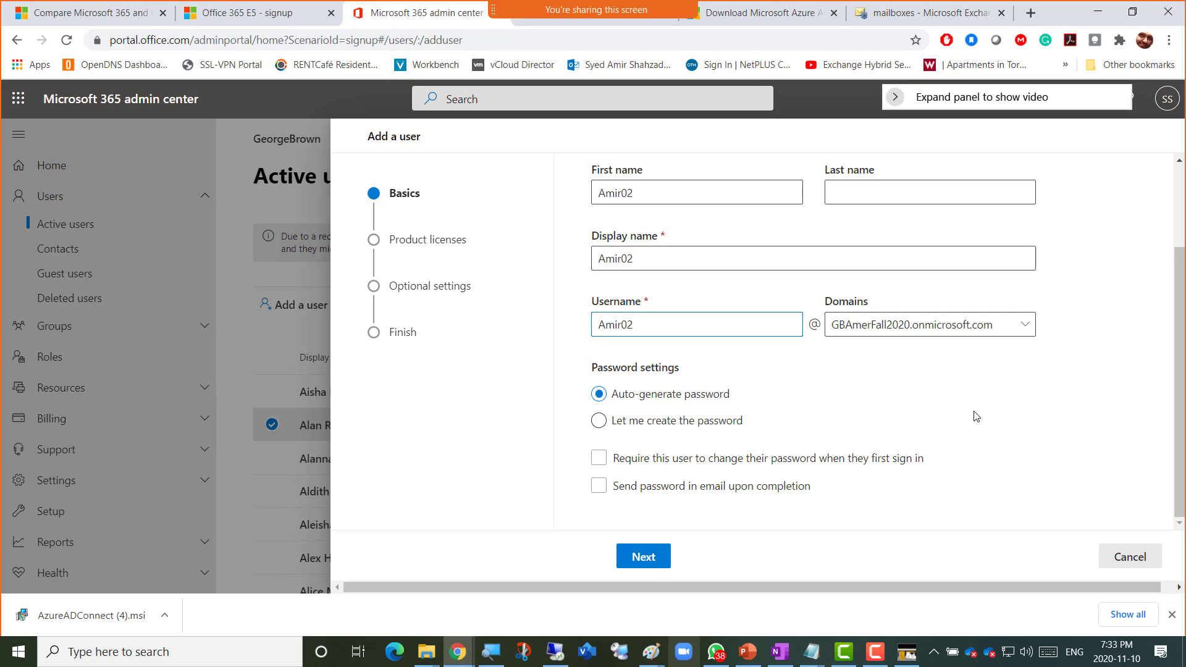
left_click(616, 427)
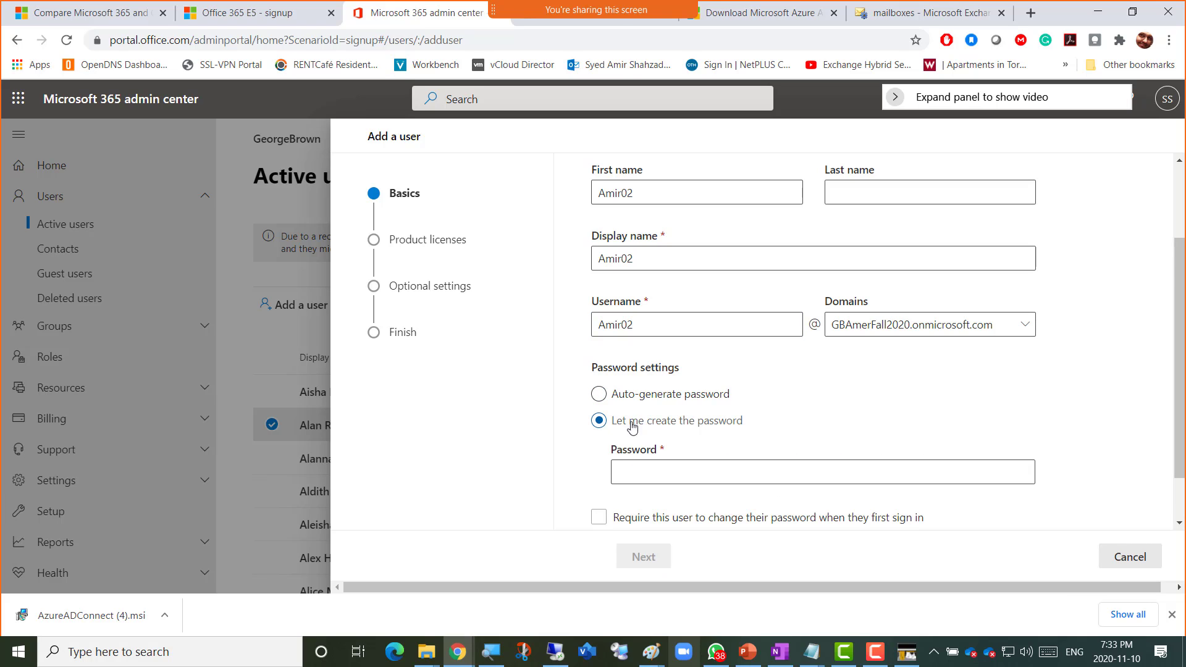
left_click(644, 472)
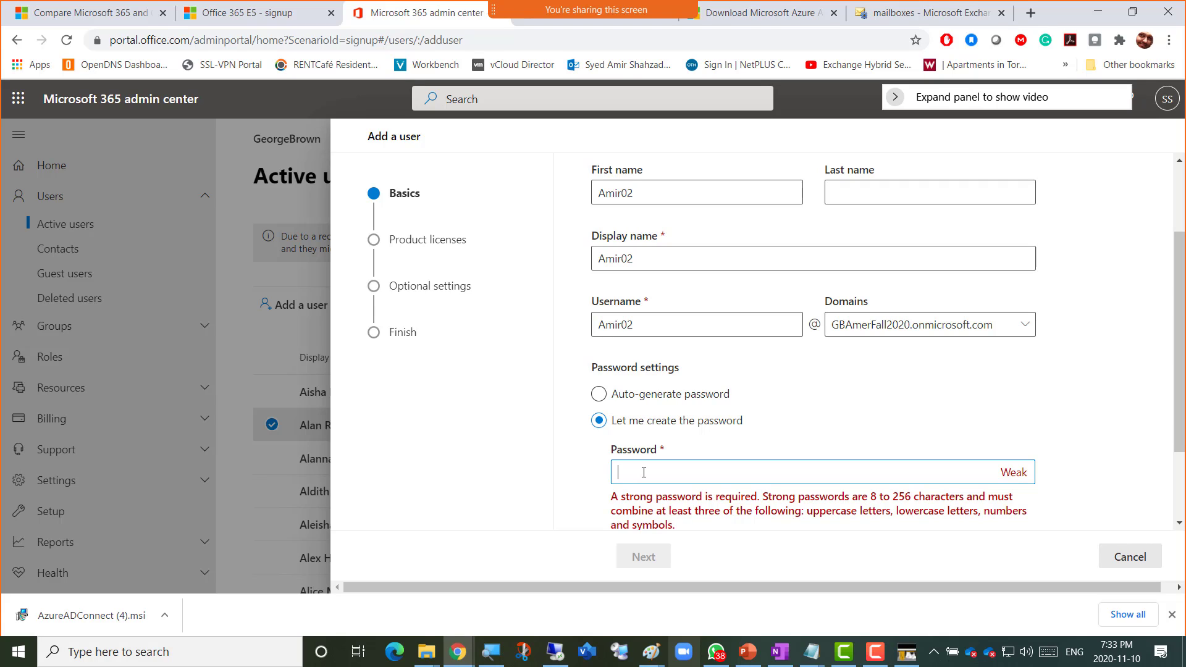
type("Pas•••••••••")
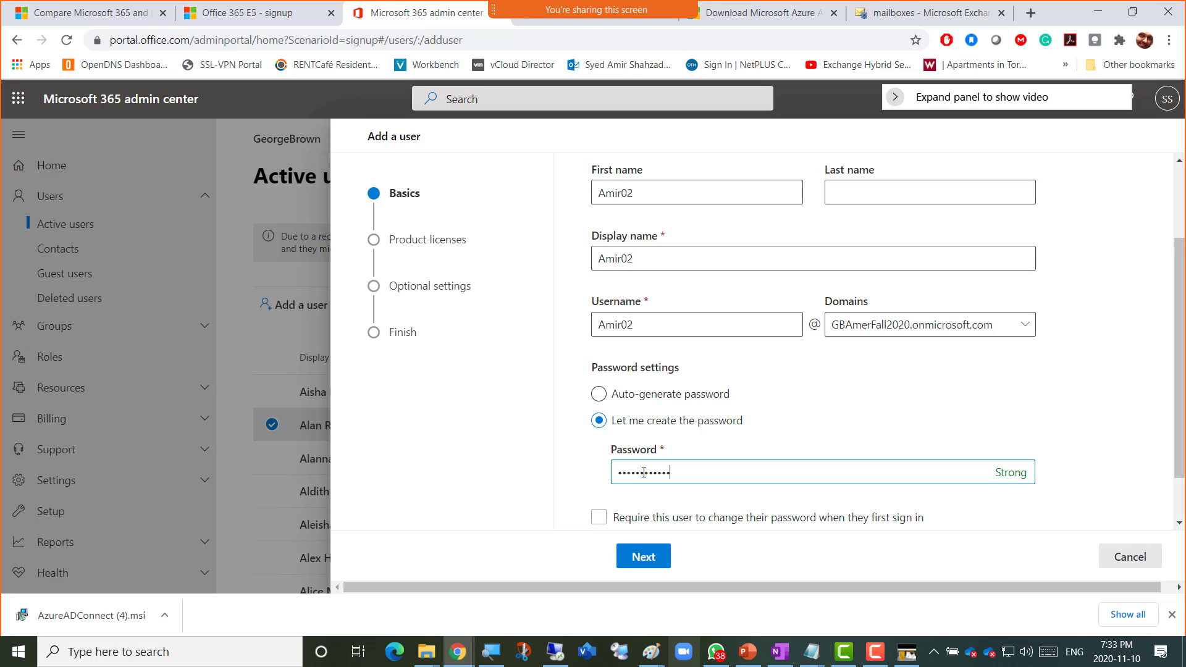
scroll(1046, 403, "down", 1)
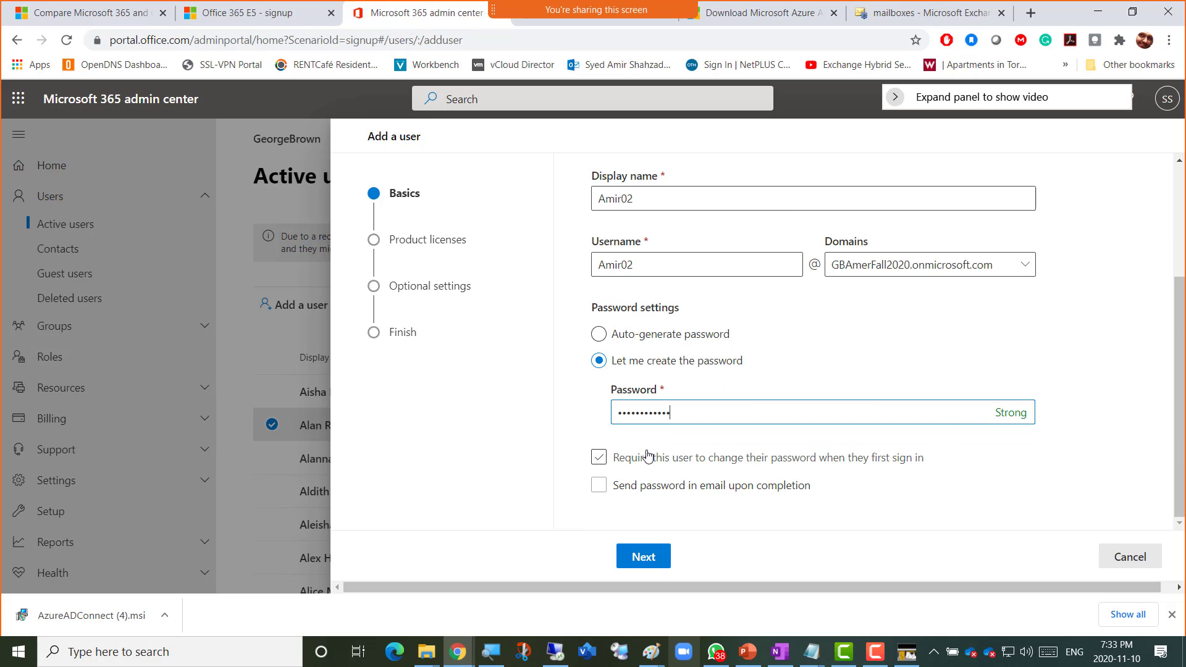
- Keep the Canada location, Office 365 E5 license and default optional settings, and finish adding the new user
left_click(646, 485)
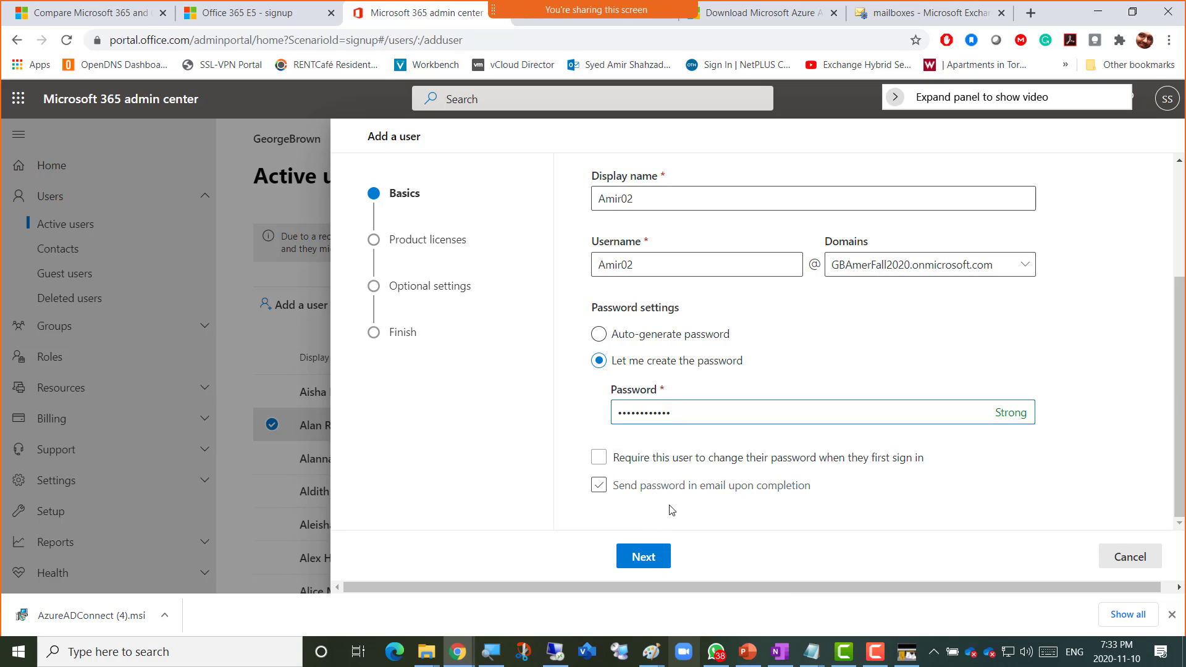
left_click(644, 558)
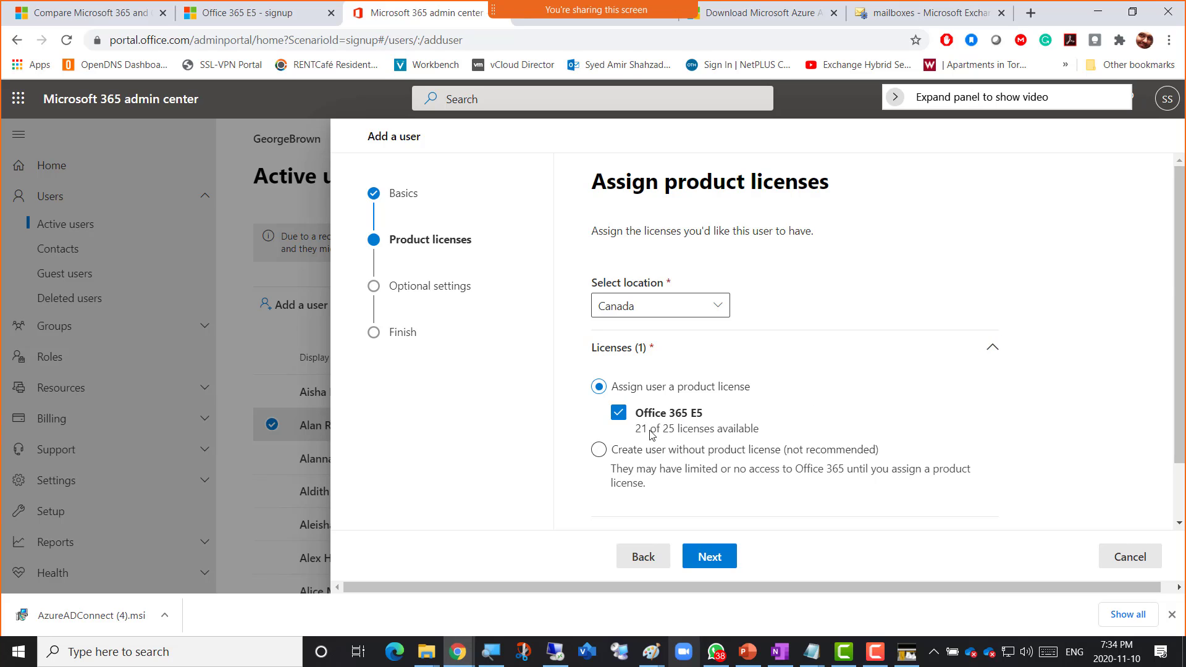
scroll(1082, 392, "down", 1)
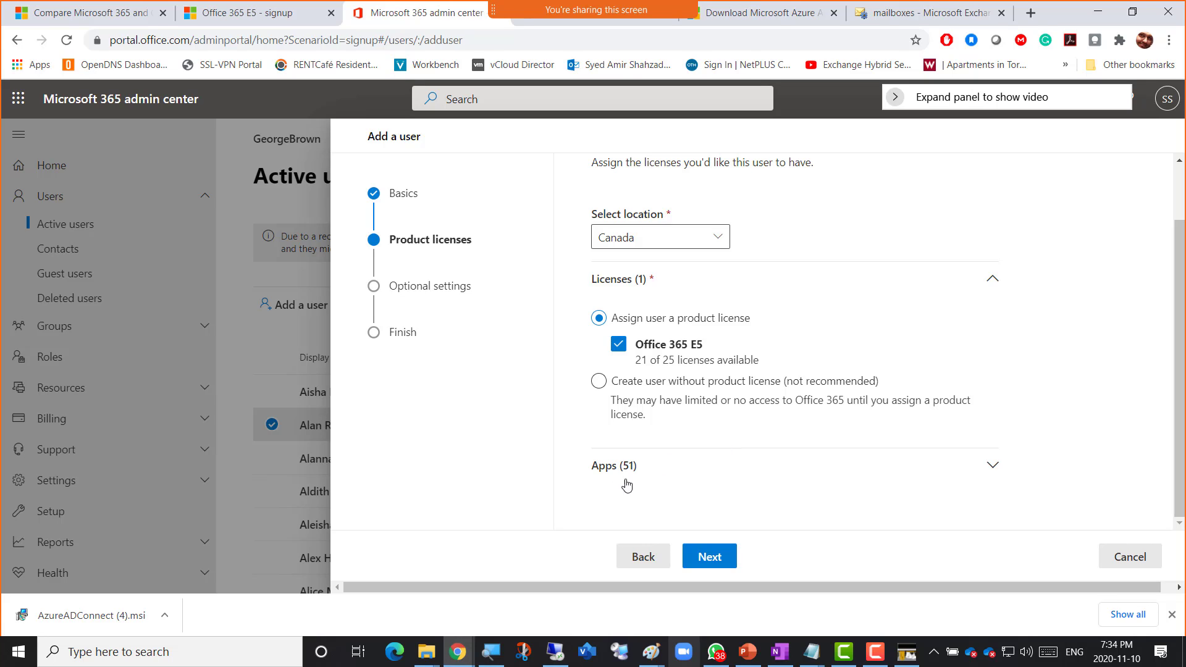
scroll(975, 405, "up", 1)
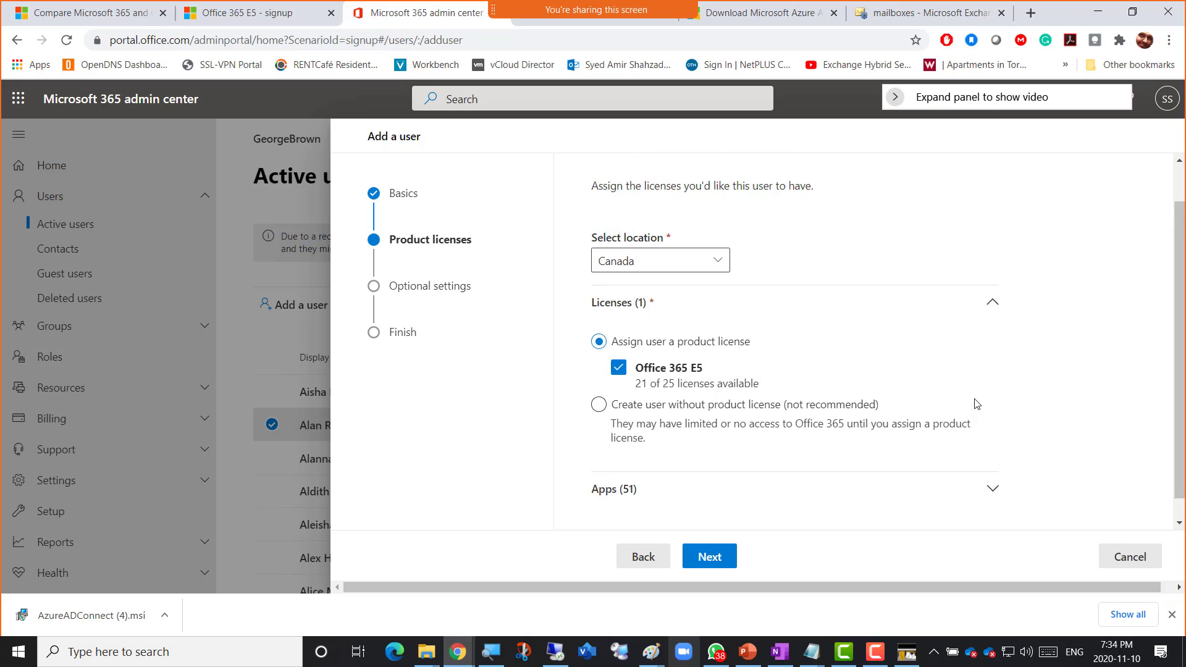
left_click(726, 562)
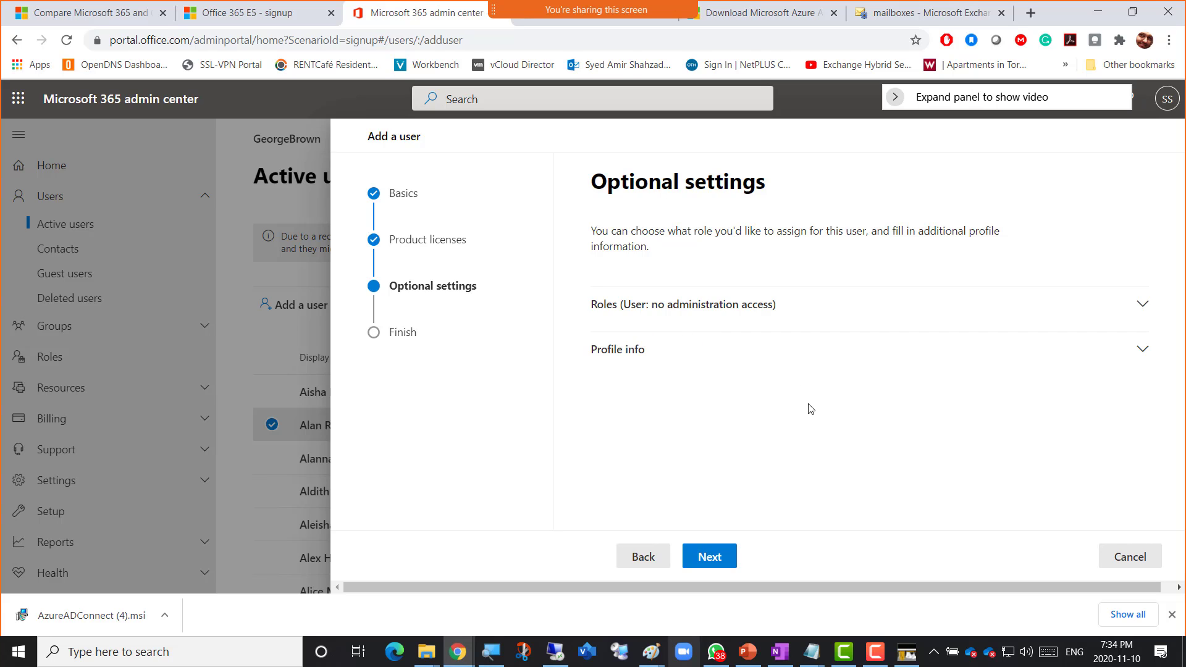
left_click(715, 560)
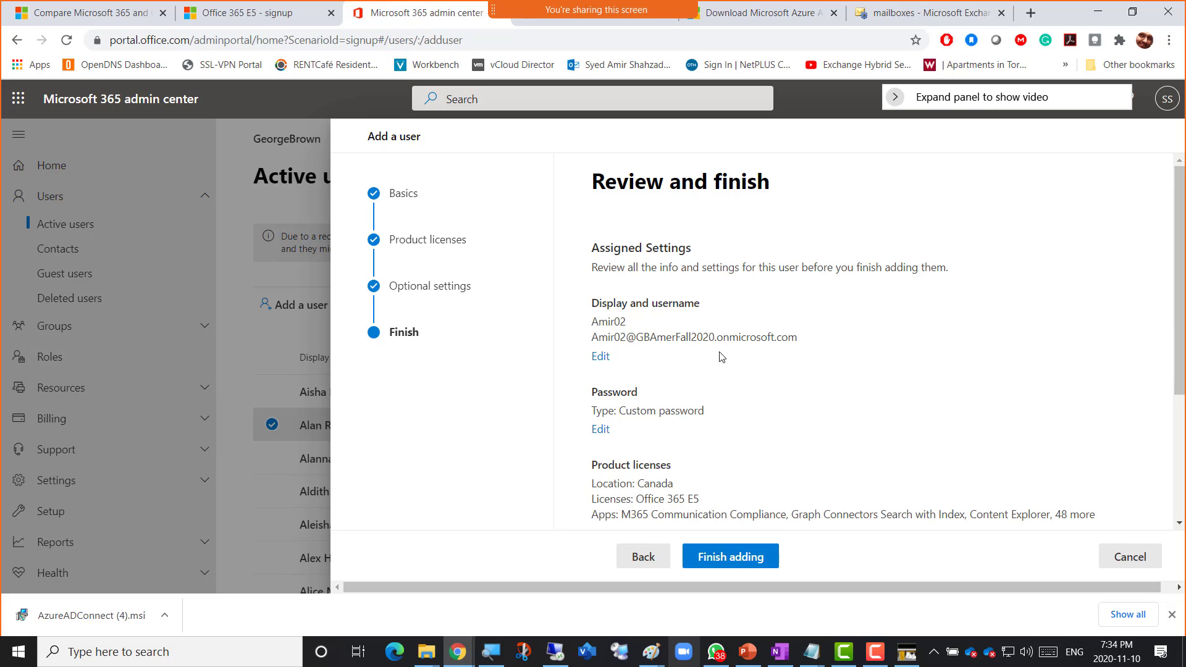
scroll(803, 367, "down", 3)
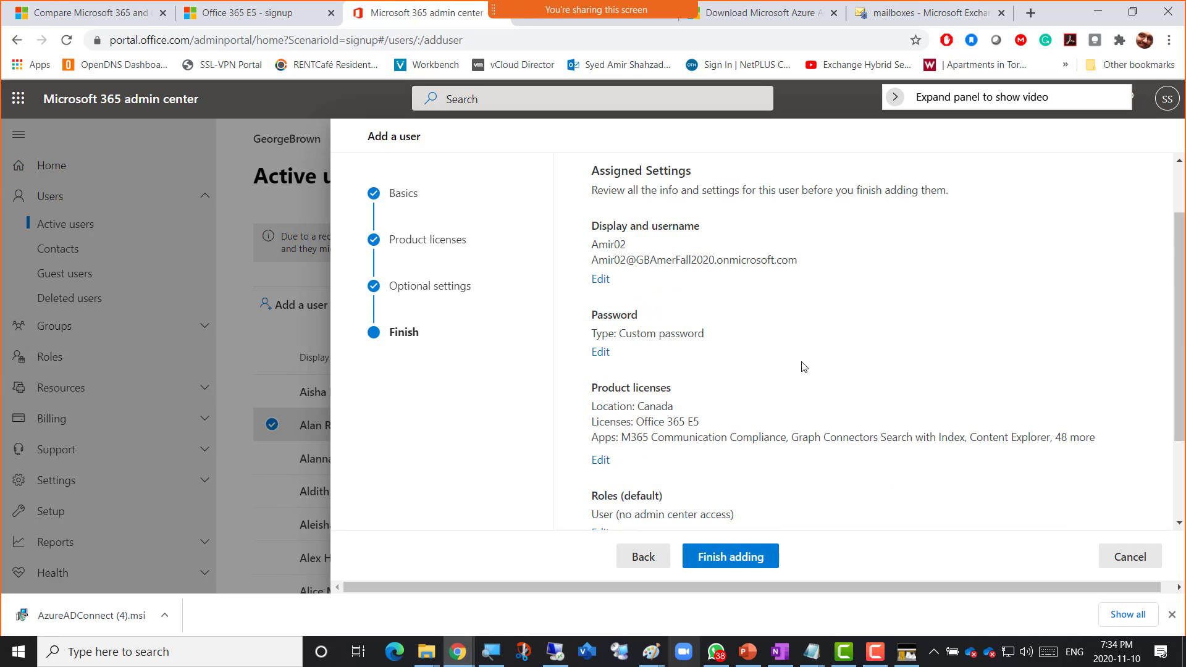
left_click(728, 564)
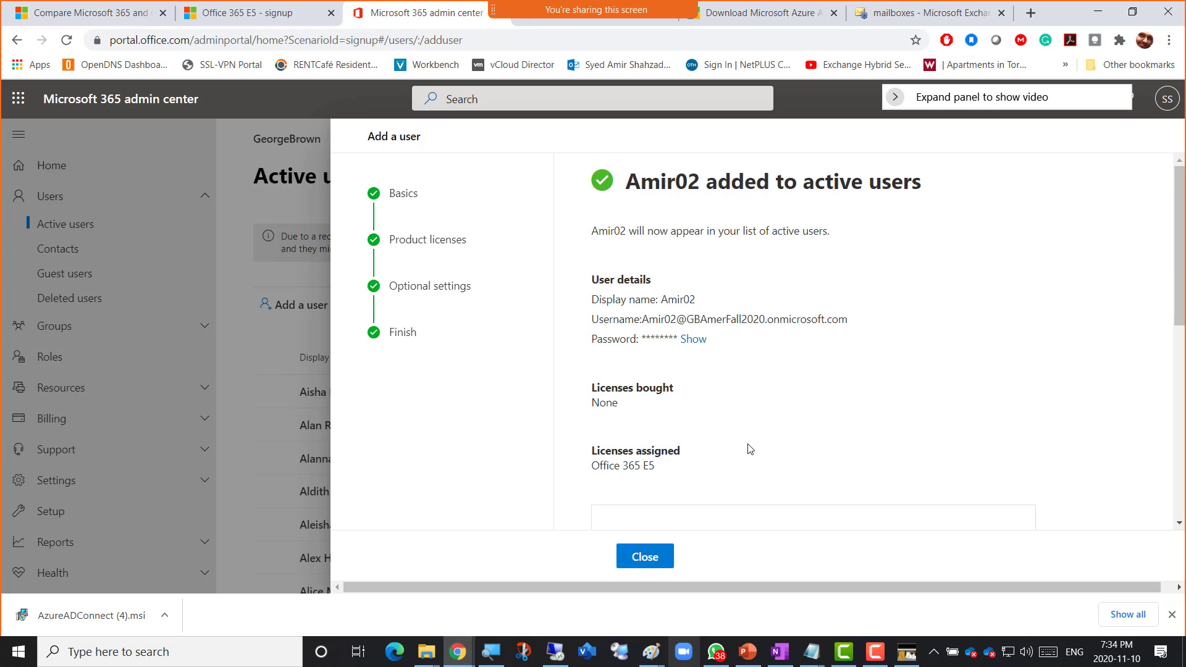
- Fill in User-Template as both the name and the description for saving the user's settings as a template
scroll(750, 449, "down", 5)
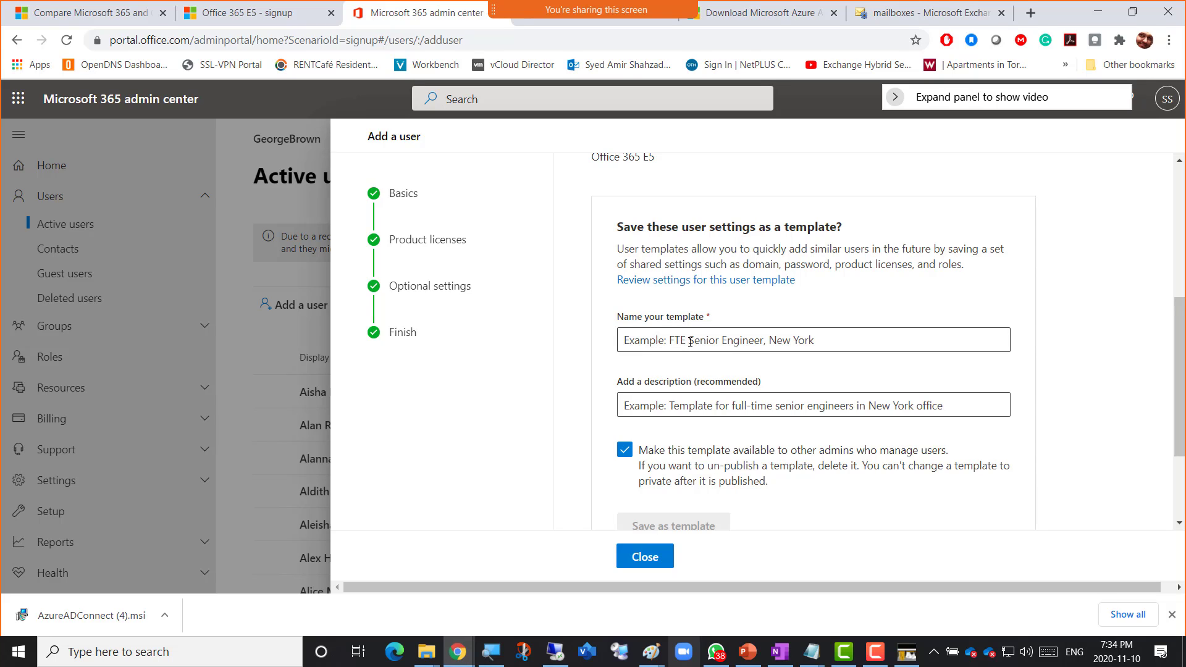
left_click(689, 342)
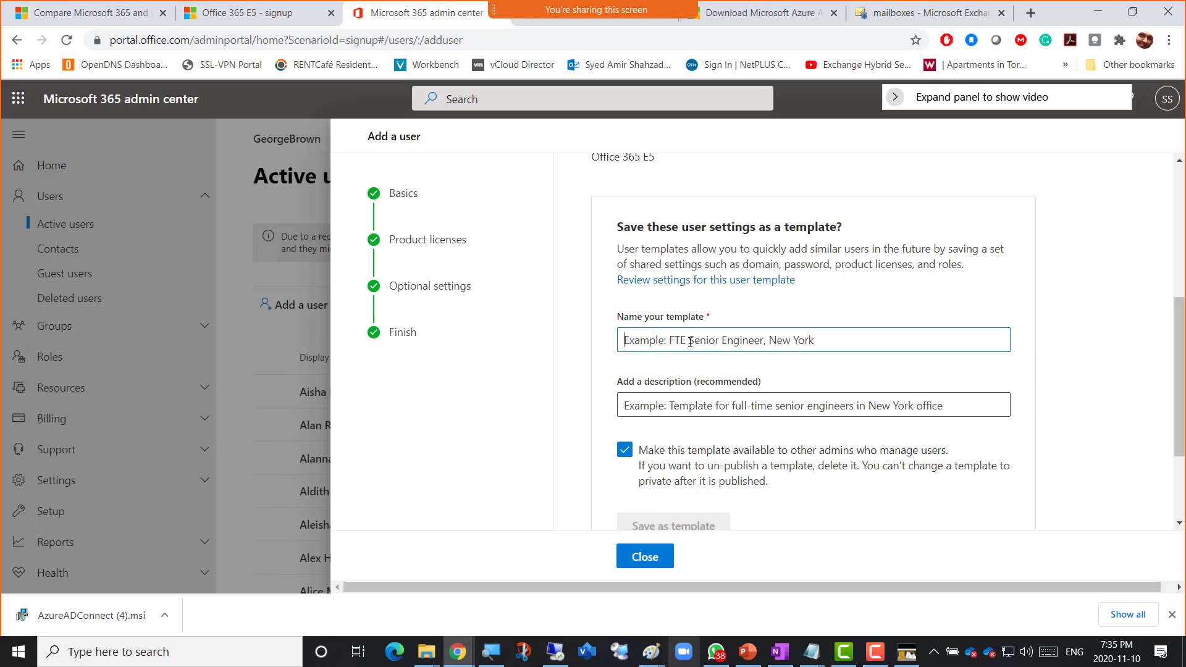
type("User-")
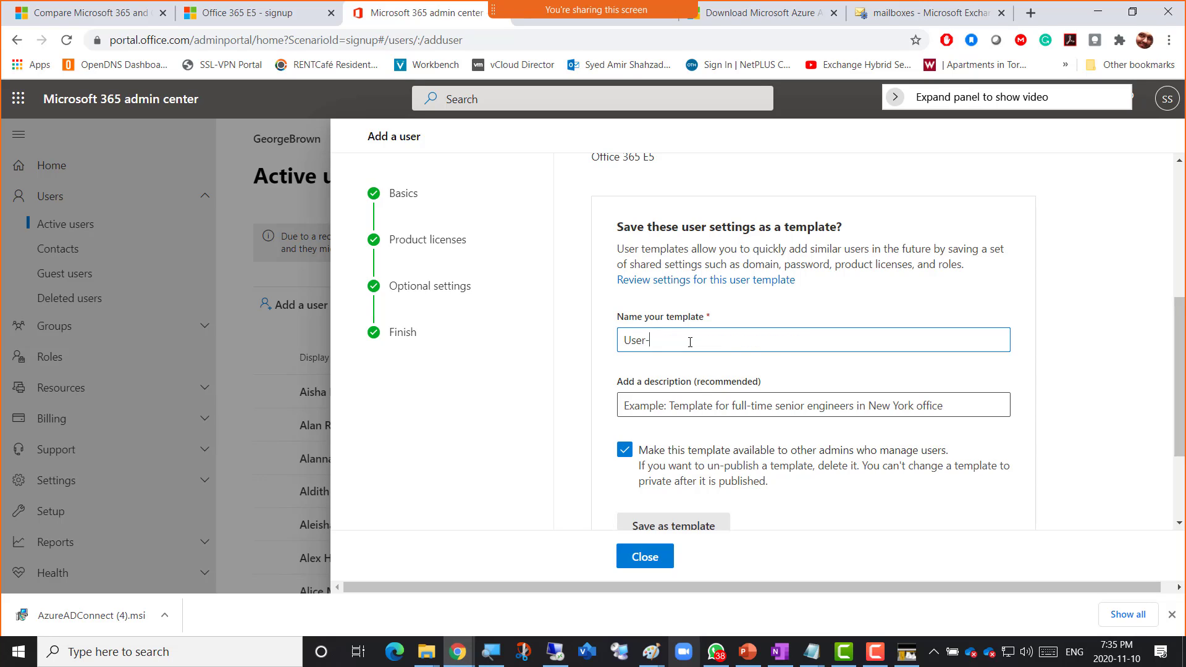
type("Template")
triple_click(690, 342)
key("ctrl+c")
left_click(691, 406)
key("ctrl+v")
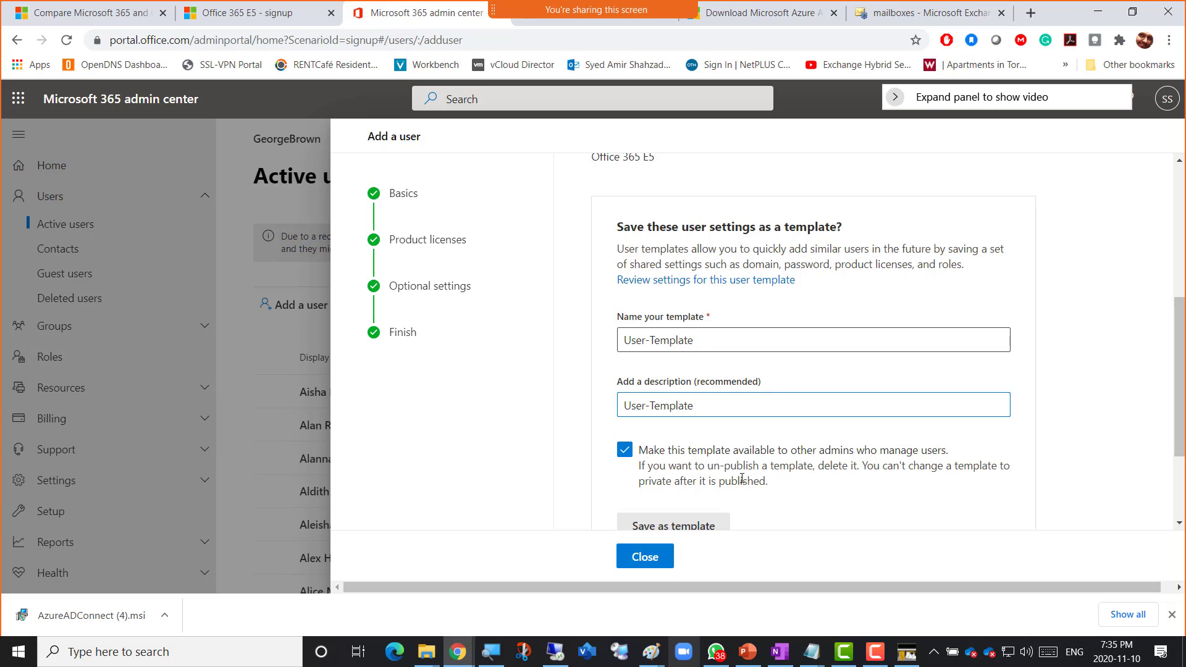
scroll(763, 476, "down", 2)
scroll(764, 481, "up", 1)
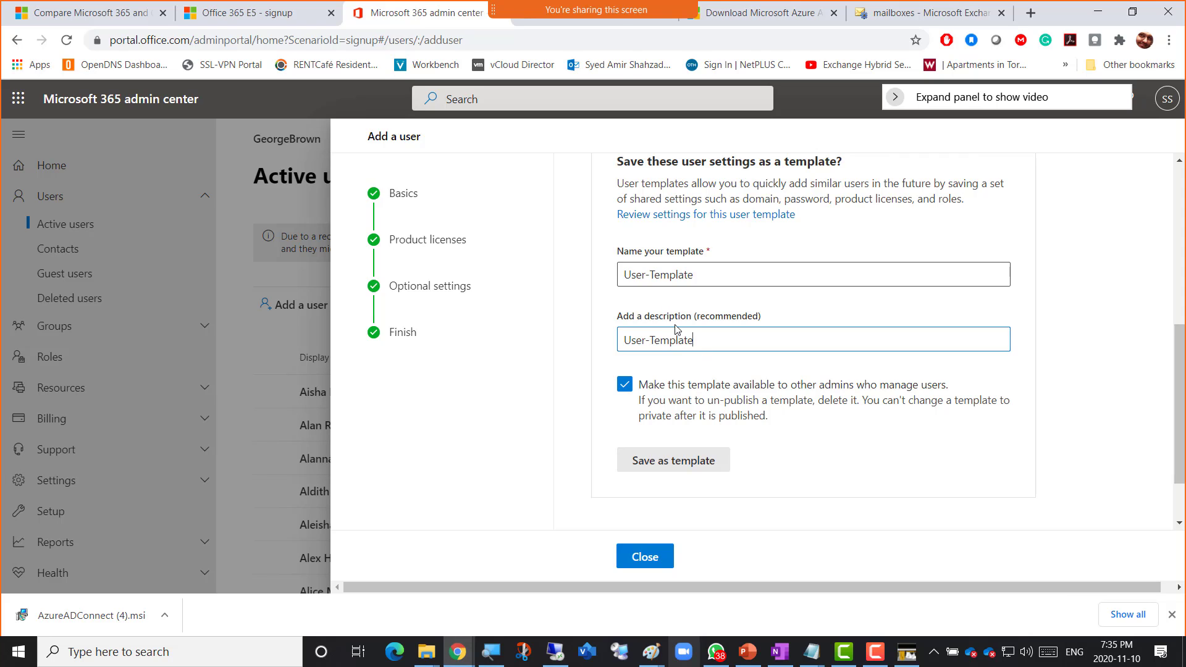
scroll(657, 515, "down", 1)
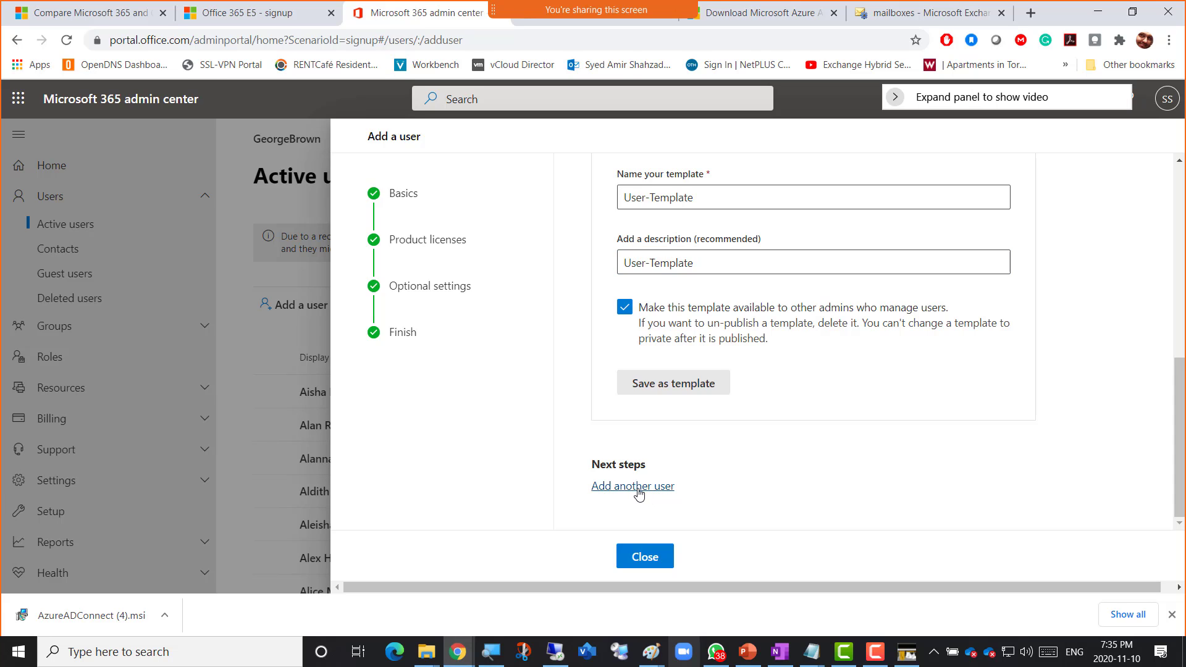
- Start adding another user and enter the first name, using the same value as the display name and username
left_click(638, 492)
left_click(636, 306)
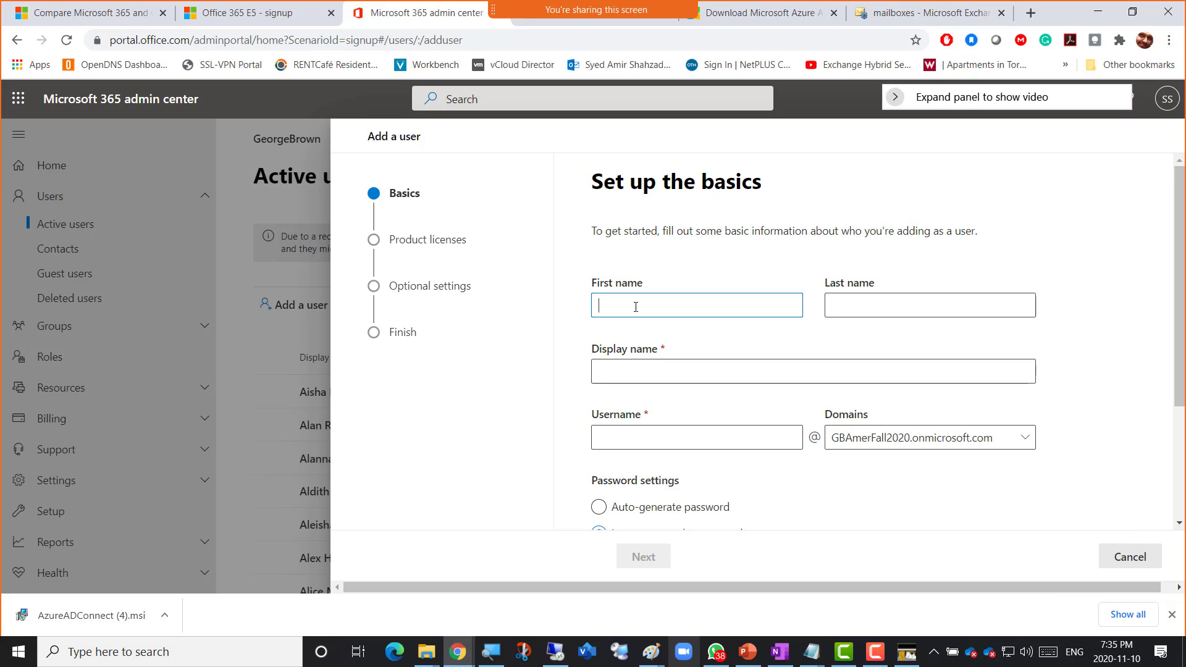
type("Ma")
type("ir03")
key("BackSpace")
key("BackSpace")
key("BackSpace")
key("BackSpace")
key("BackSpace")
key("BackSpace")
type("Amir03")
key("ctrl+a")
key("ctrl+c")
key("Tab")
key("Tab")
key("ctrl+v")
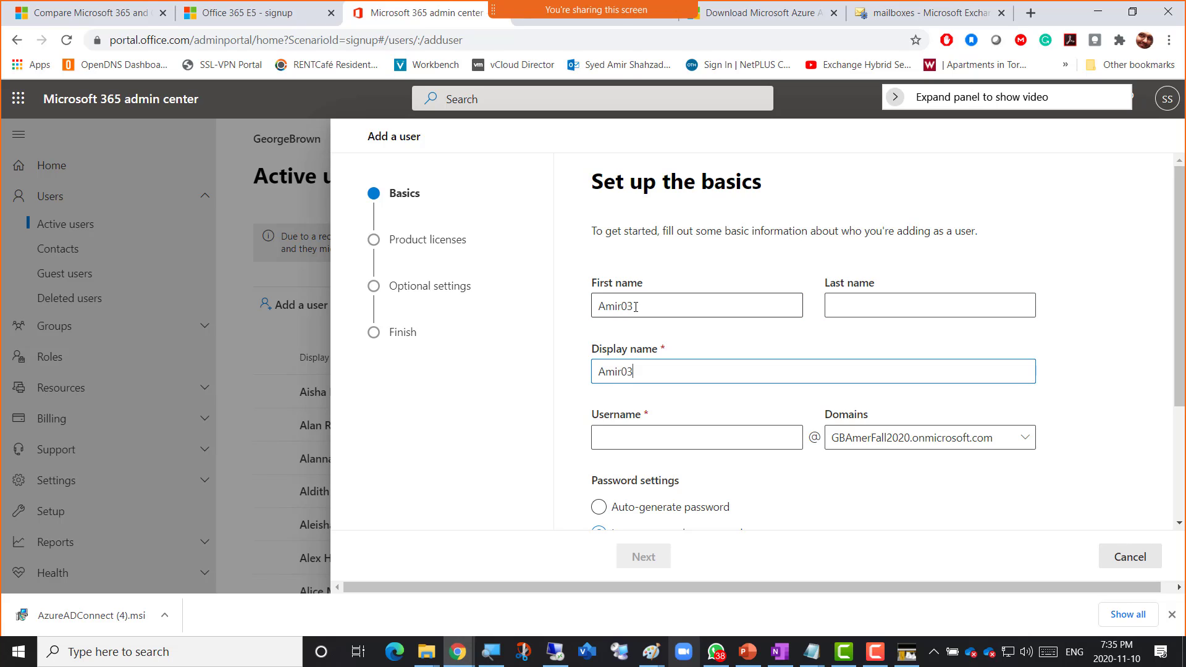
key("Tab")
key("ctrl+v")
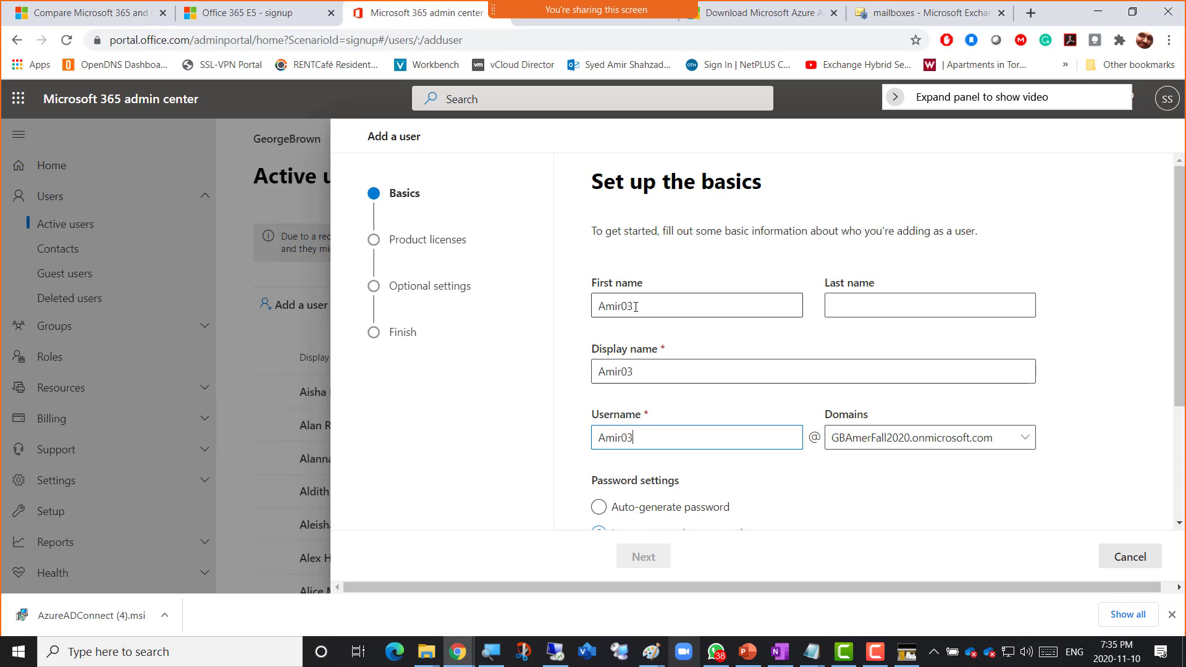
- Enter the second user's account password and continue to the product licenses
scroll(1080, 322, "down", 3)
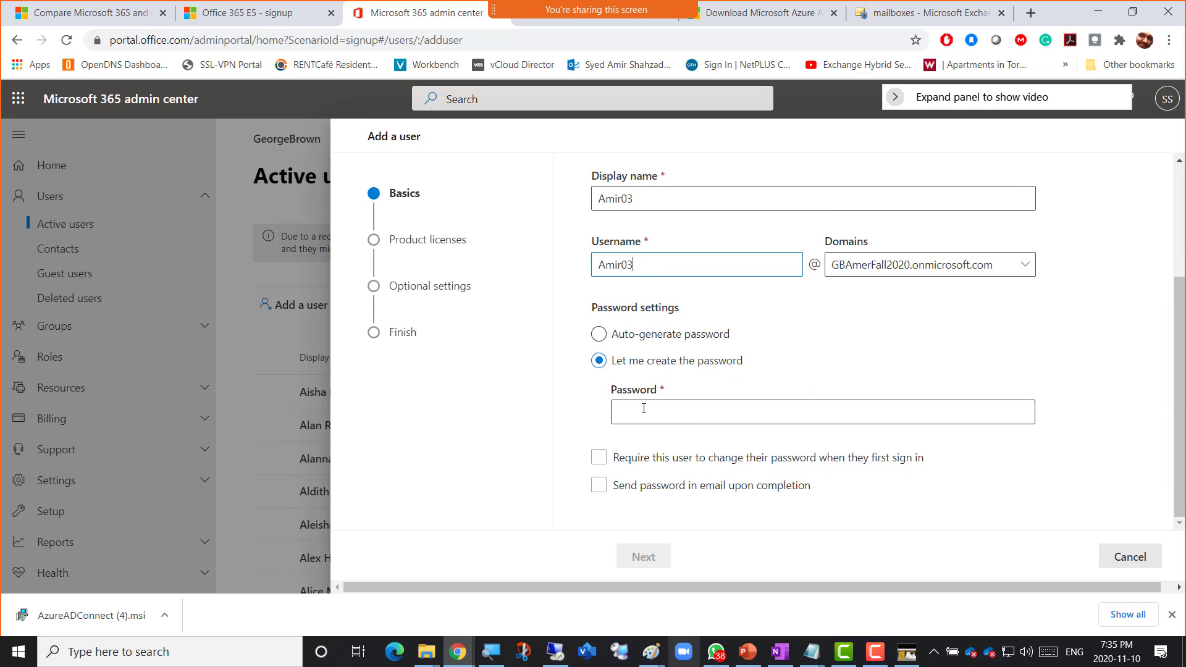
left_click(644, 408)
type("•••••••••")
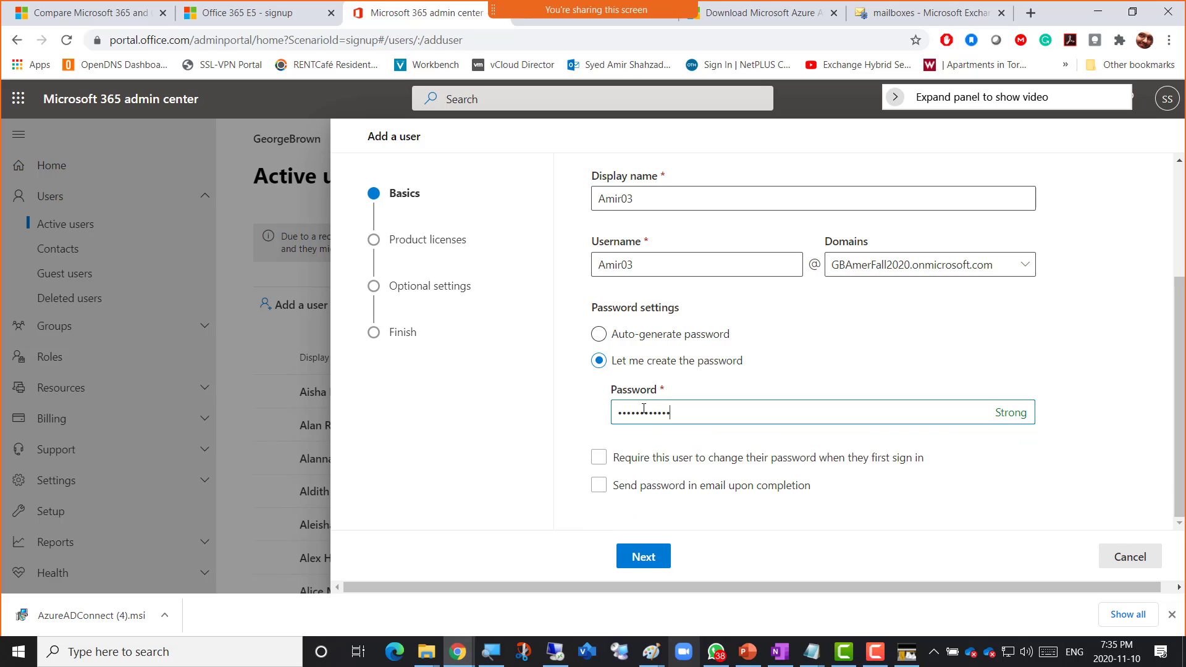
left_click(644, 558)
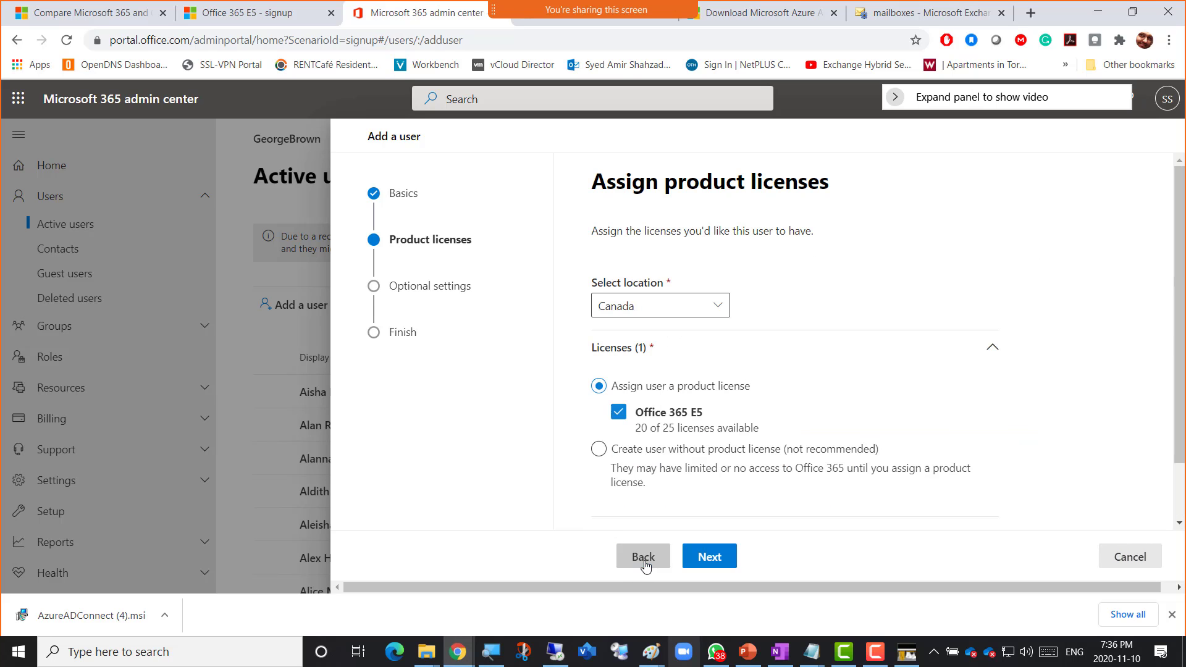
- Accept Canada, Office 365 E5 and the default optional settings, and finish adding the second user
left_click(717, 559)
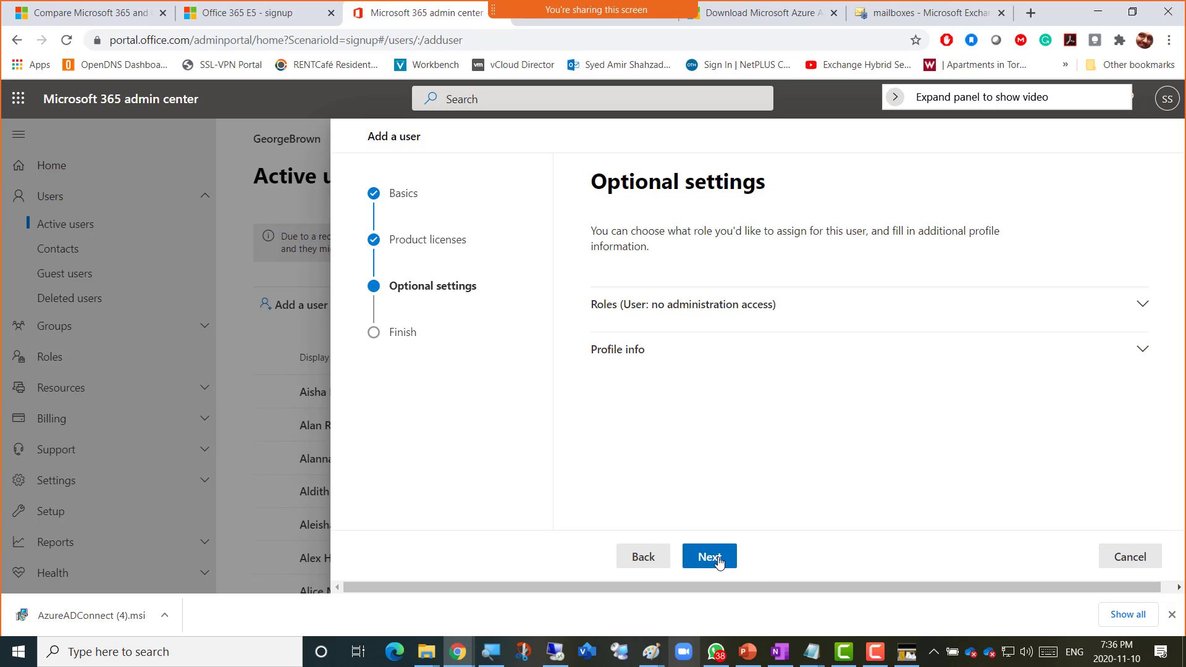
left_click(709, 557)
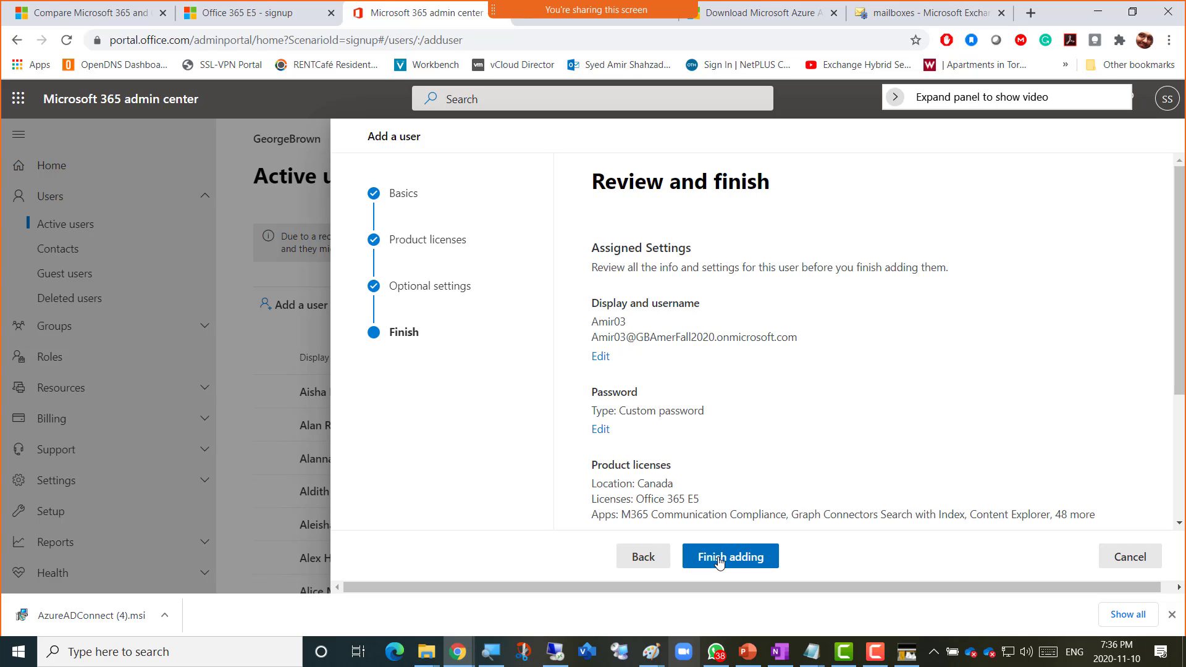
left_click(718, 559)
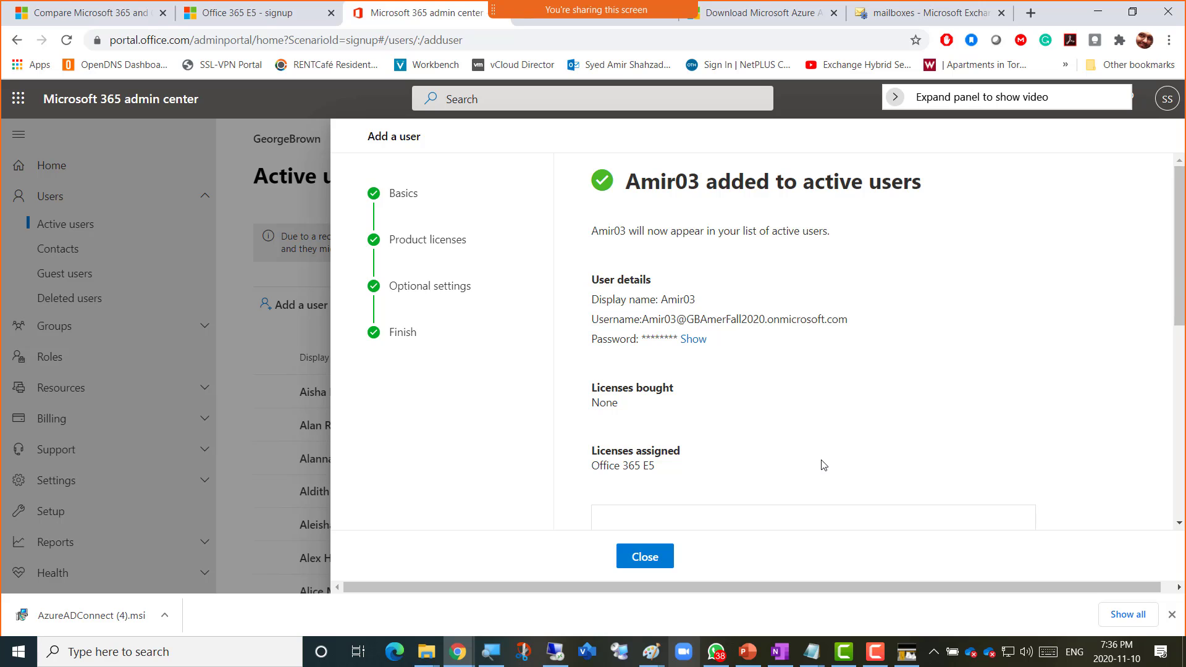
- Start adding a third user and fill in the first name, with the same value as the display name and username
scroll(824, 467, "down", 7)
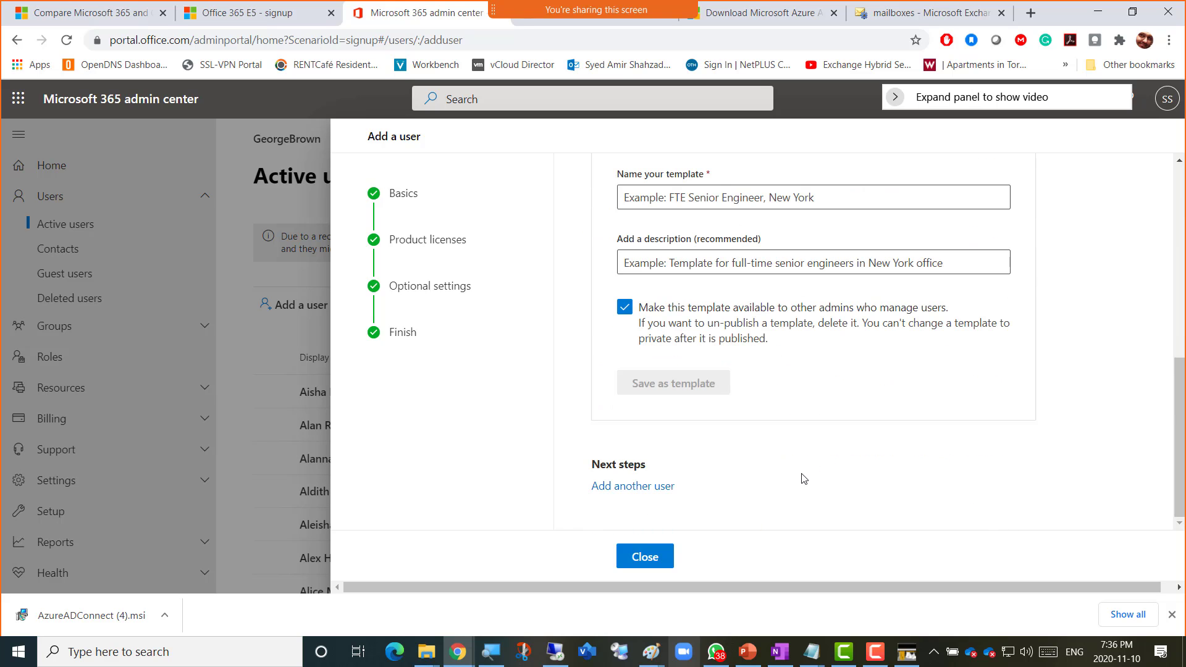
left_click(629, 486)
left_click(663, 300)
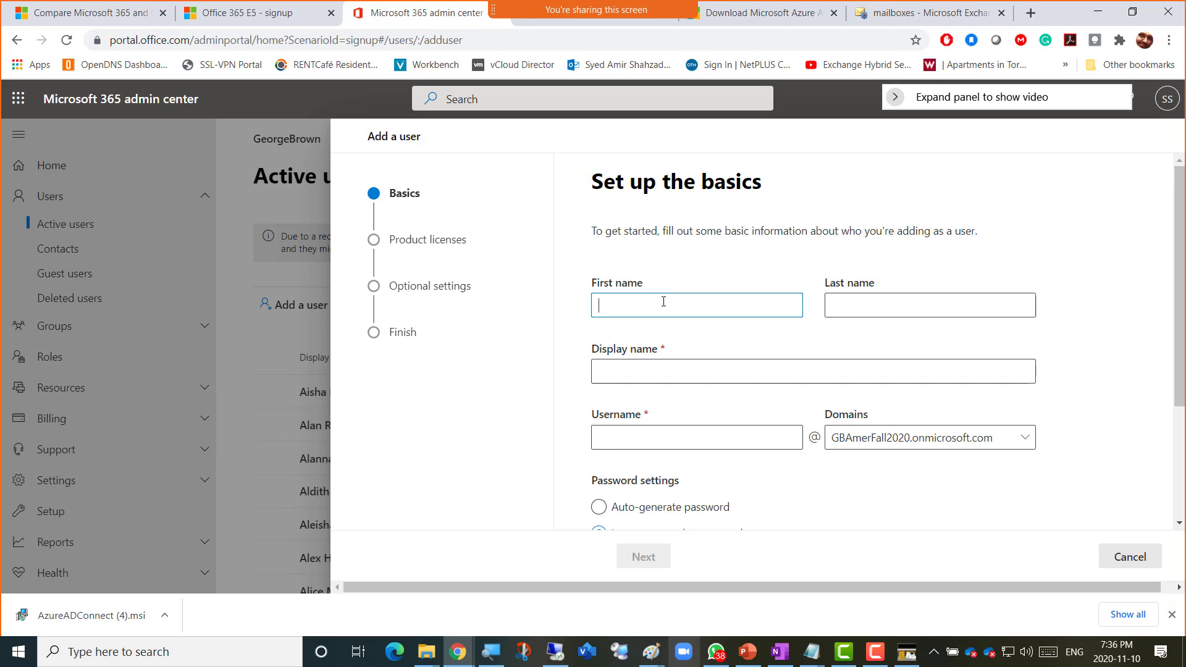
type("Amir03")
key("ctrl+a")
key("ctrl+c")
key("Tab")
key("Tab")
key("Tab")
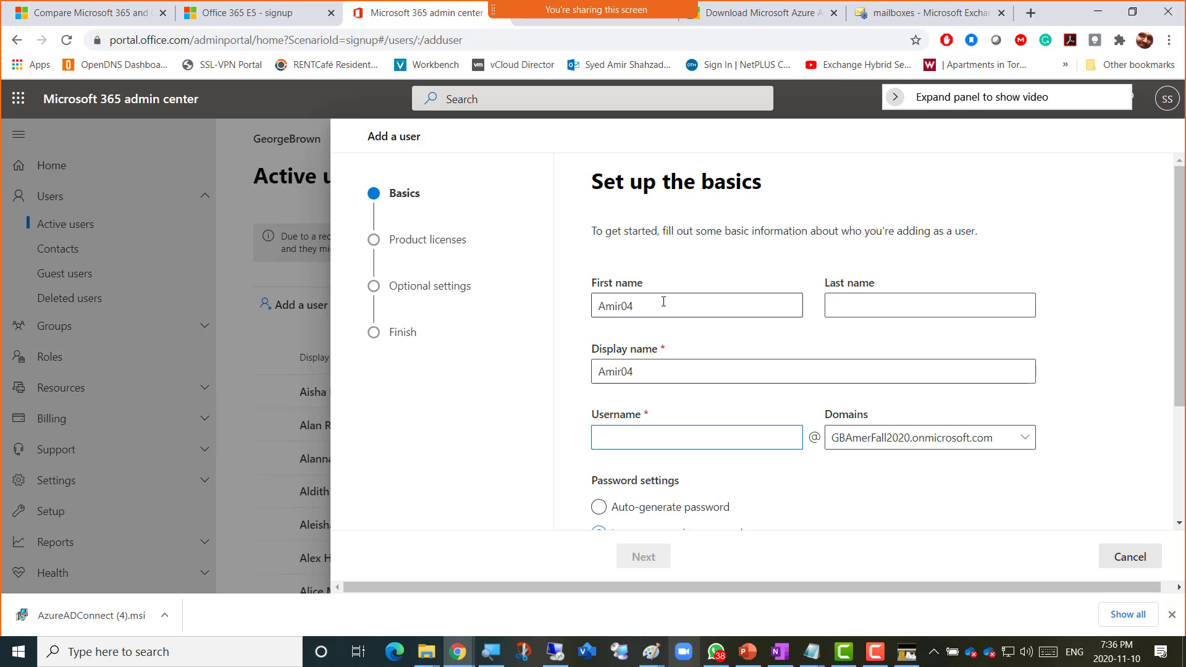
key("ctrl+v")
left_click(1085, 361)
- Enter the third user's account password and proceed to assigning product licenses
scroll(1085, 361, "down", 3)
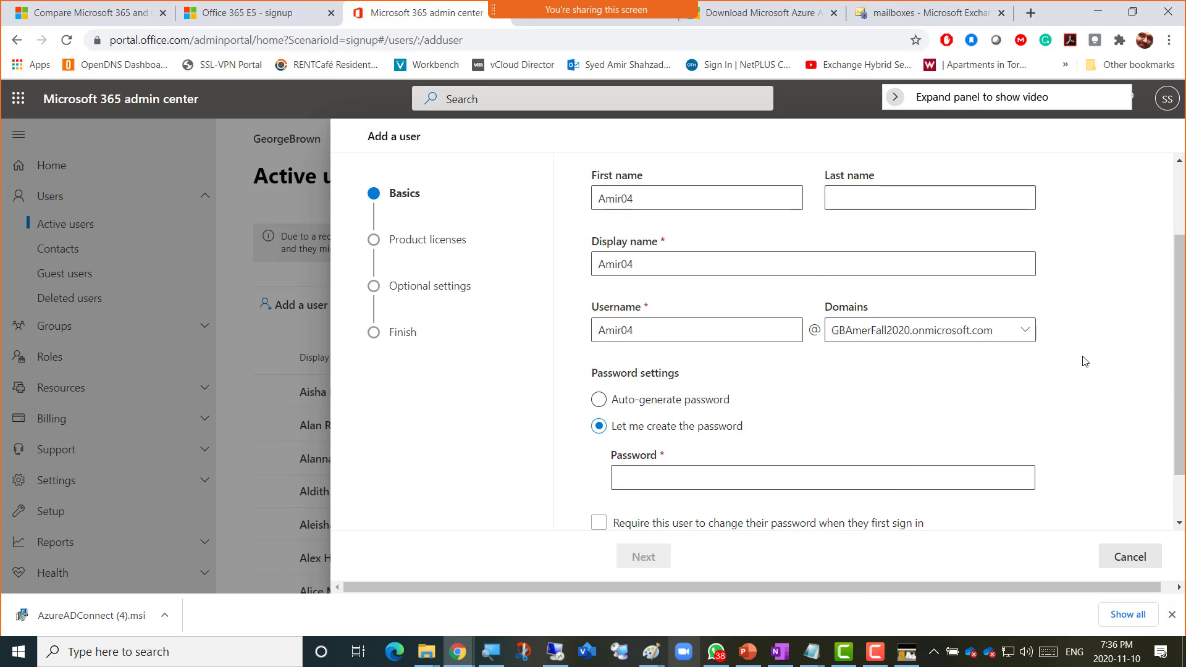
left_click(658, 409)
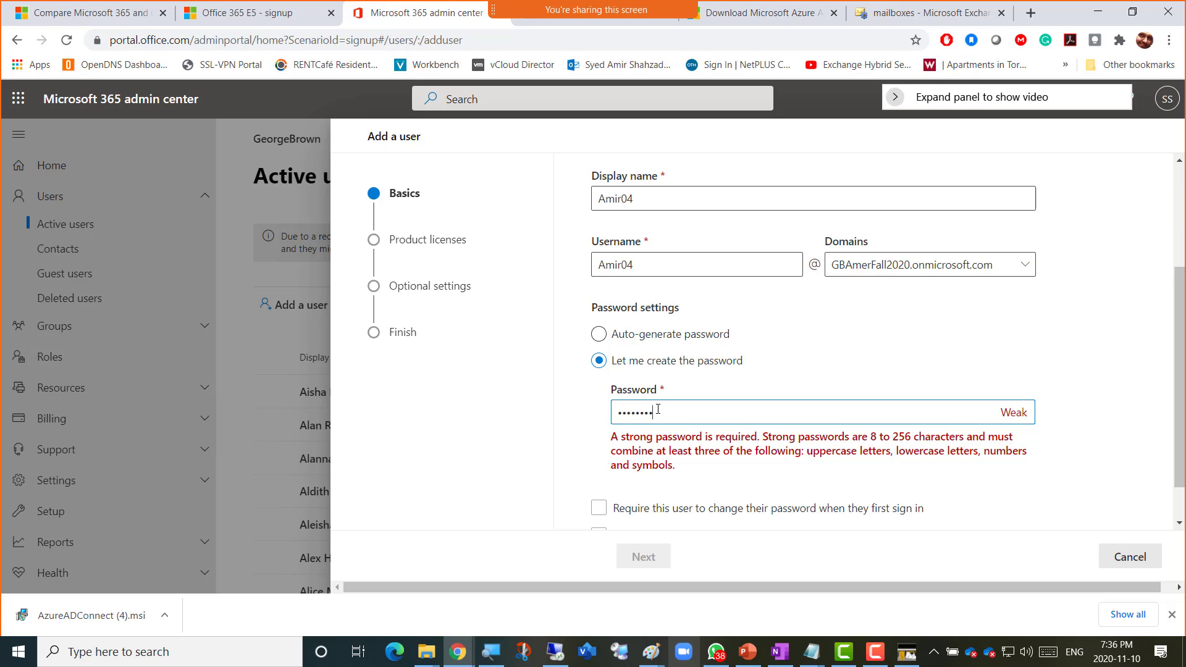
type("!")
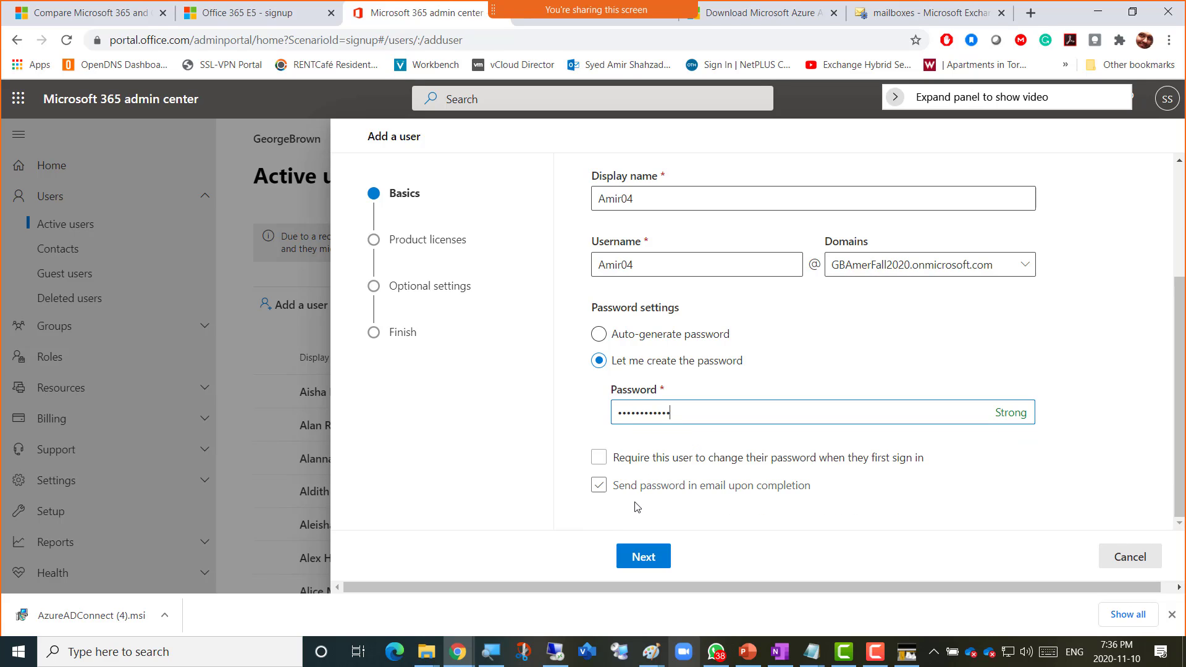
left_click(641, 559)
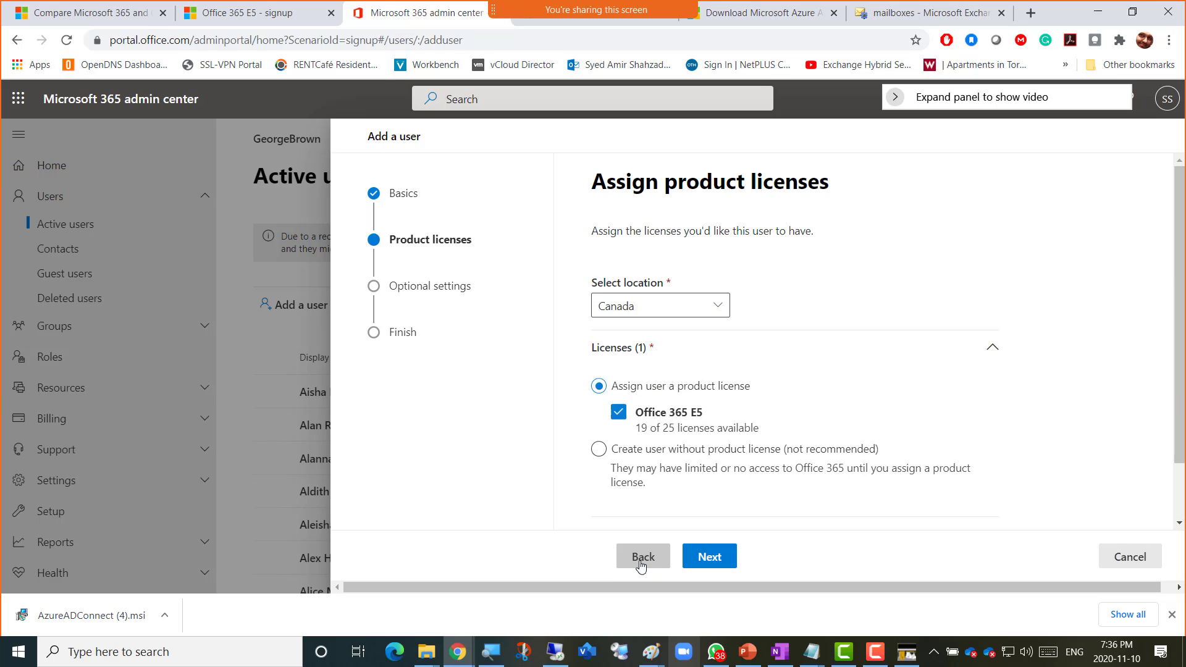
- Finish adding the third user with the Office 365 E5 license and default optional settings, and return to the active users
left_click(709, 557)
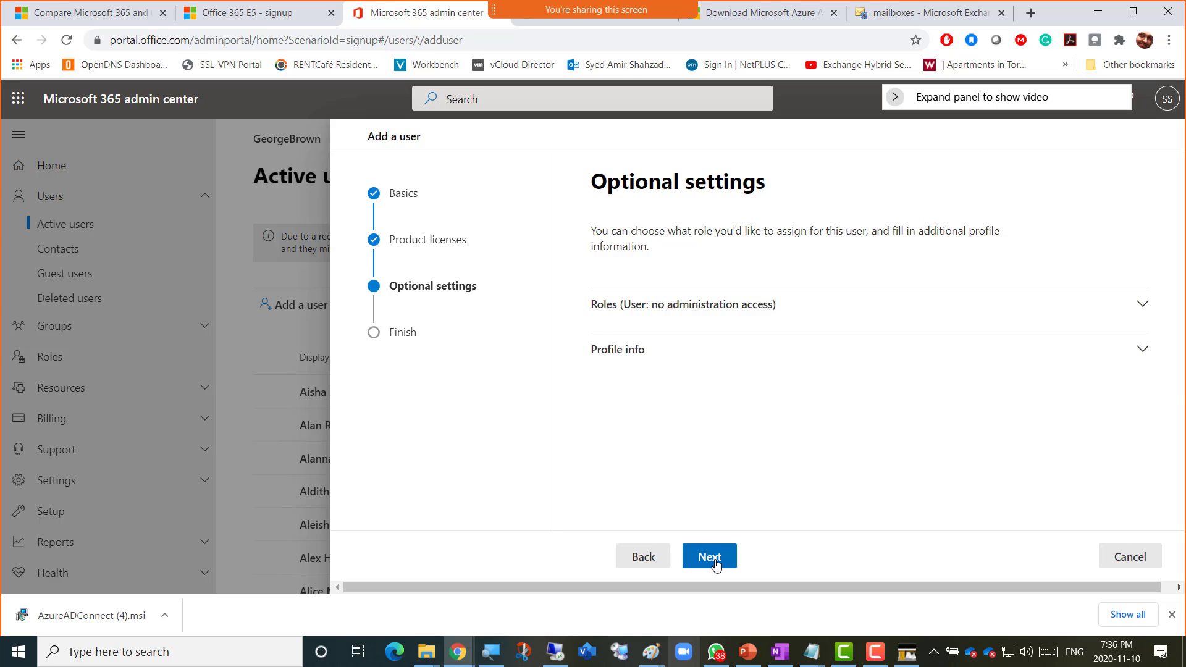
left_click(714, 562)
left_click(725, 561)
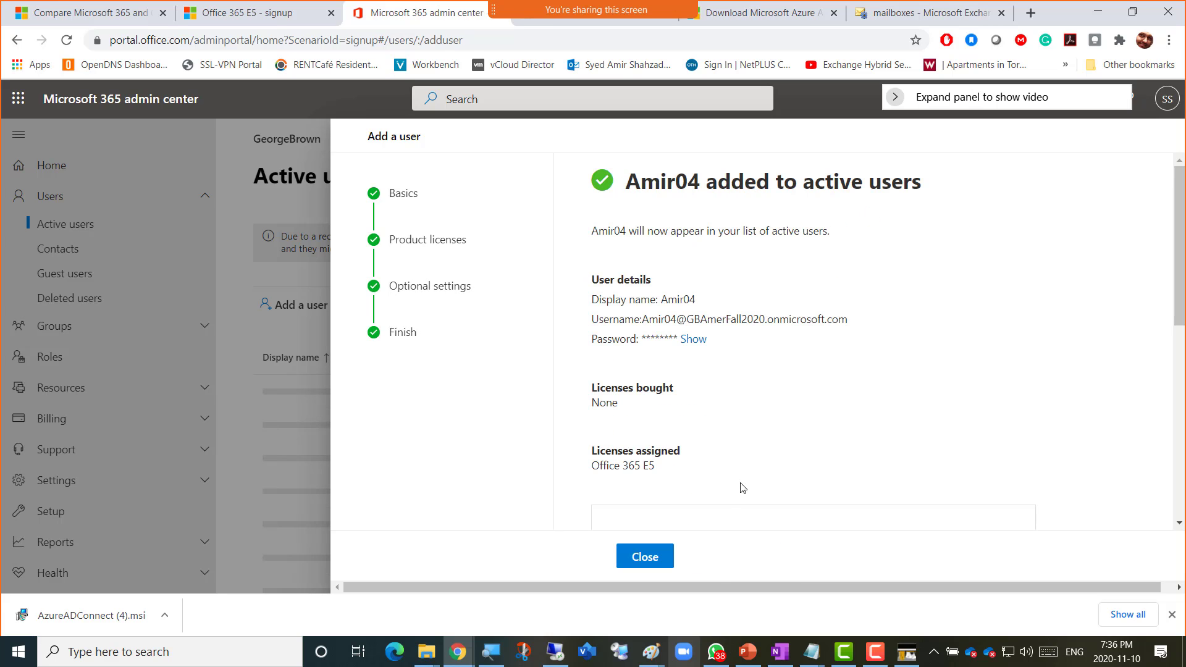
left_click(653, 558)
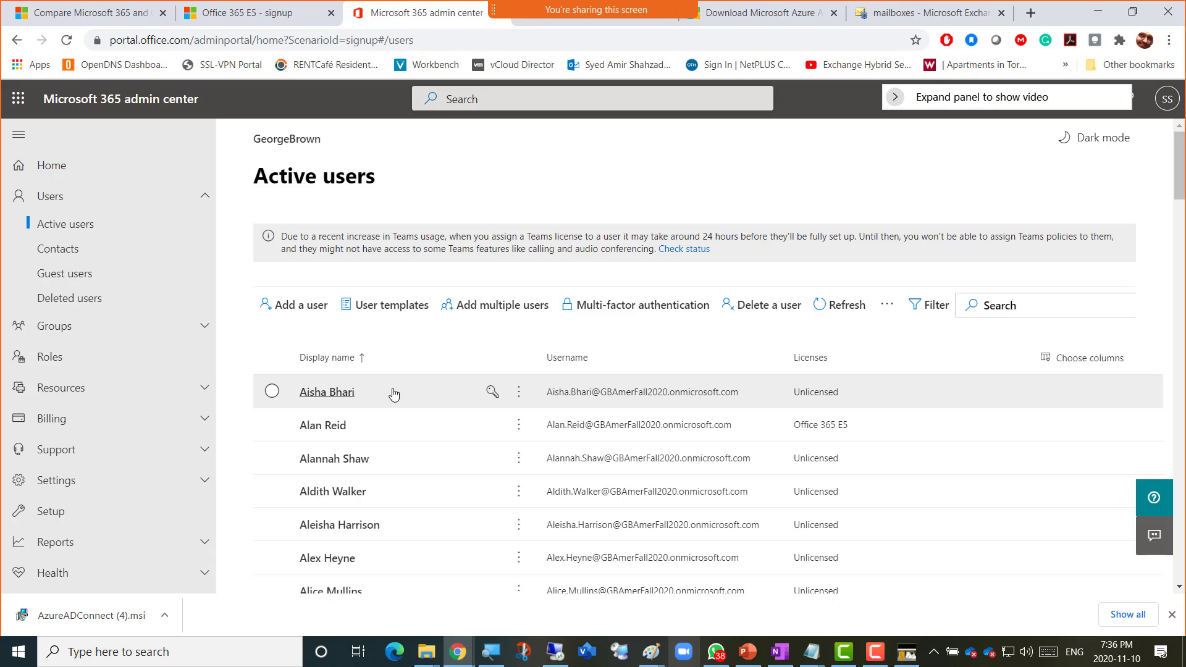
- Check the list of saved user templates, and go back to the active users
left_click(371, 309)
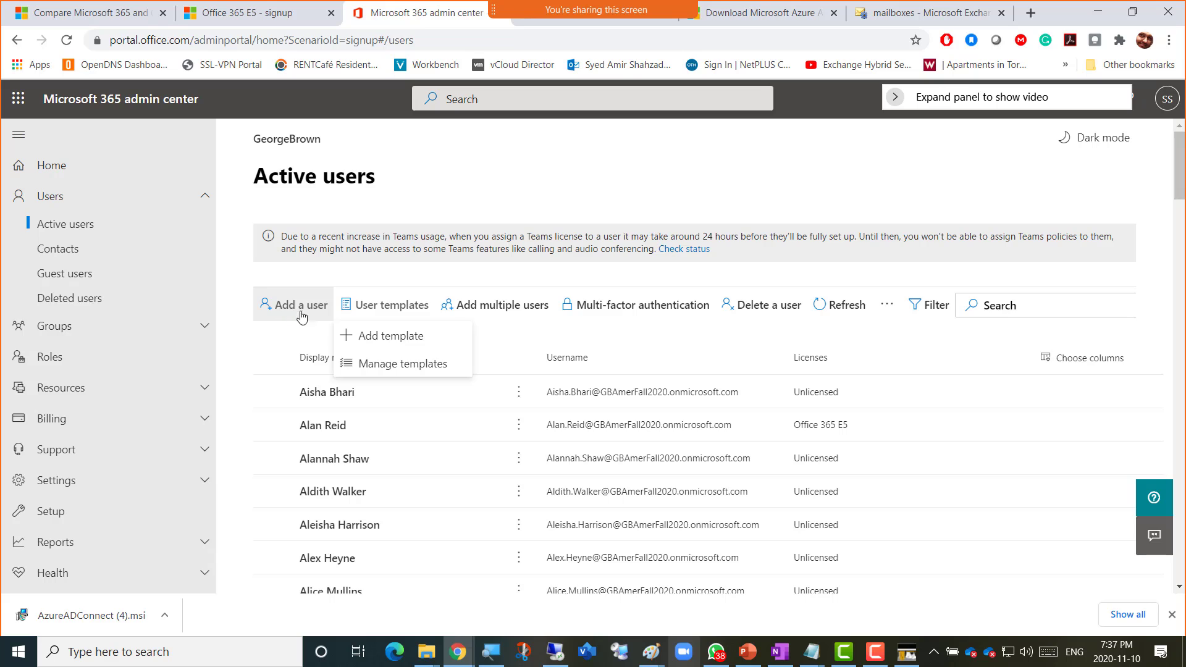
left_click(389, 365)
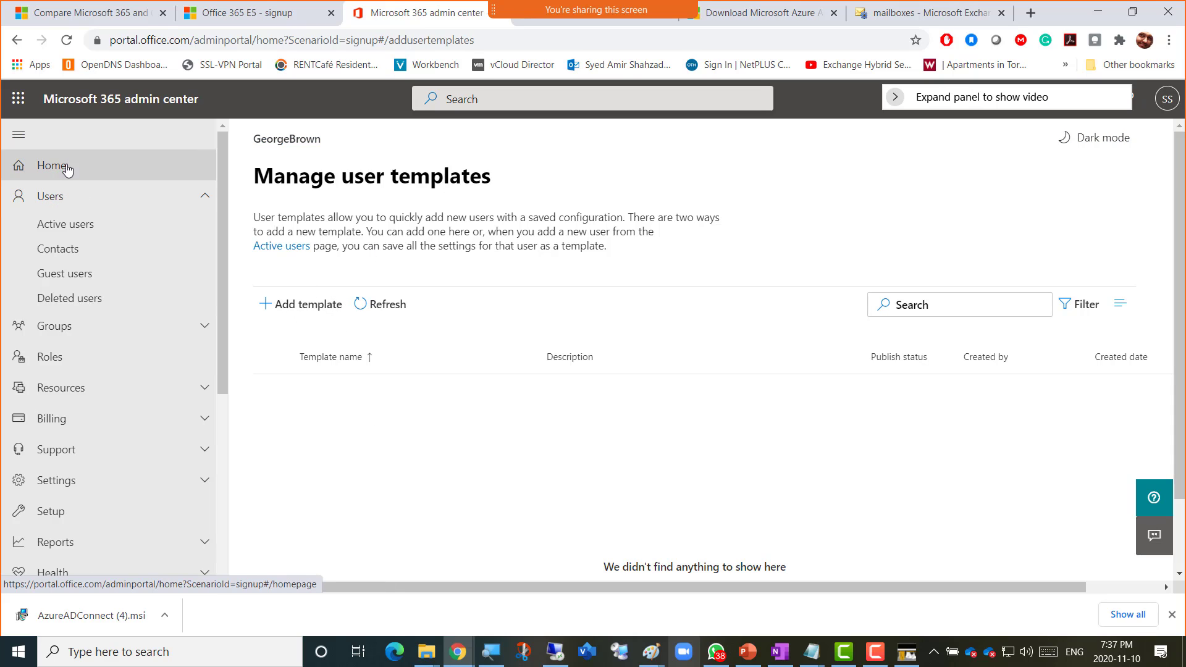
left_click(41, 229)
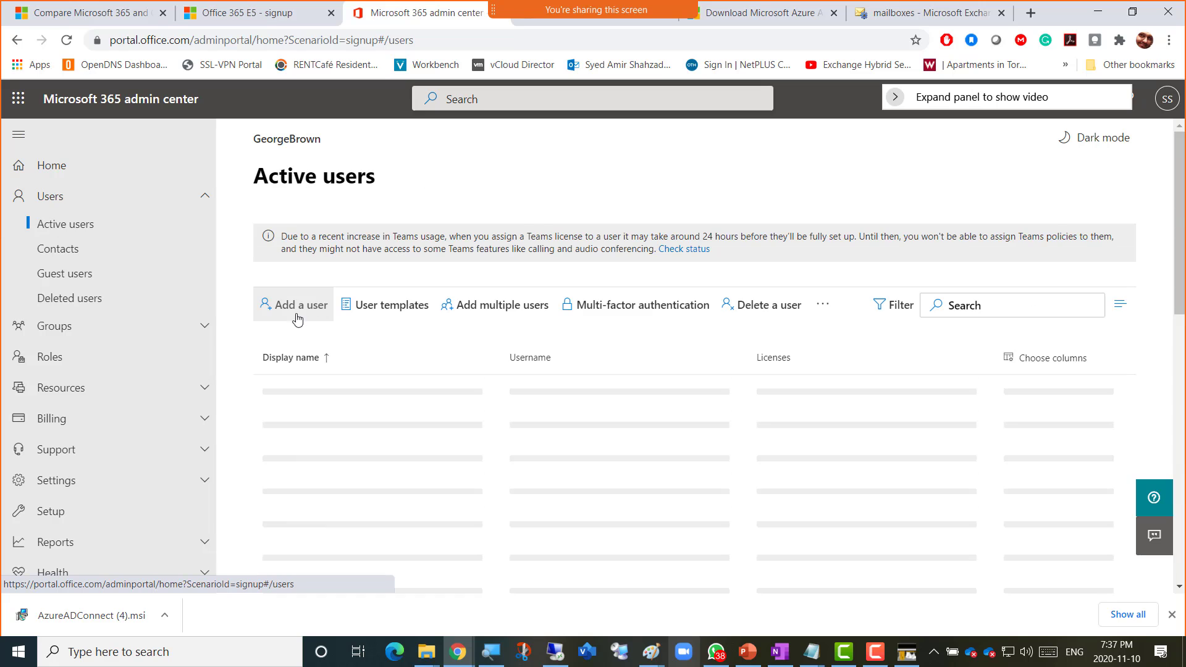
- Start adding a fourth user and fill in the first name, with the same value as the display name and username
left_click(296, 312)
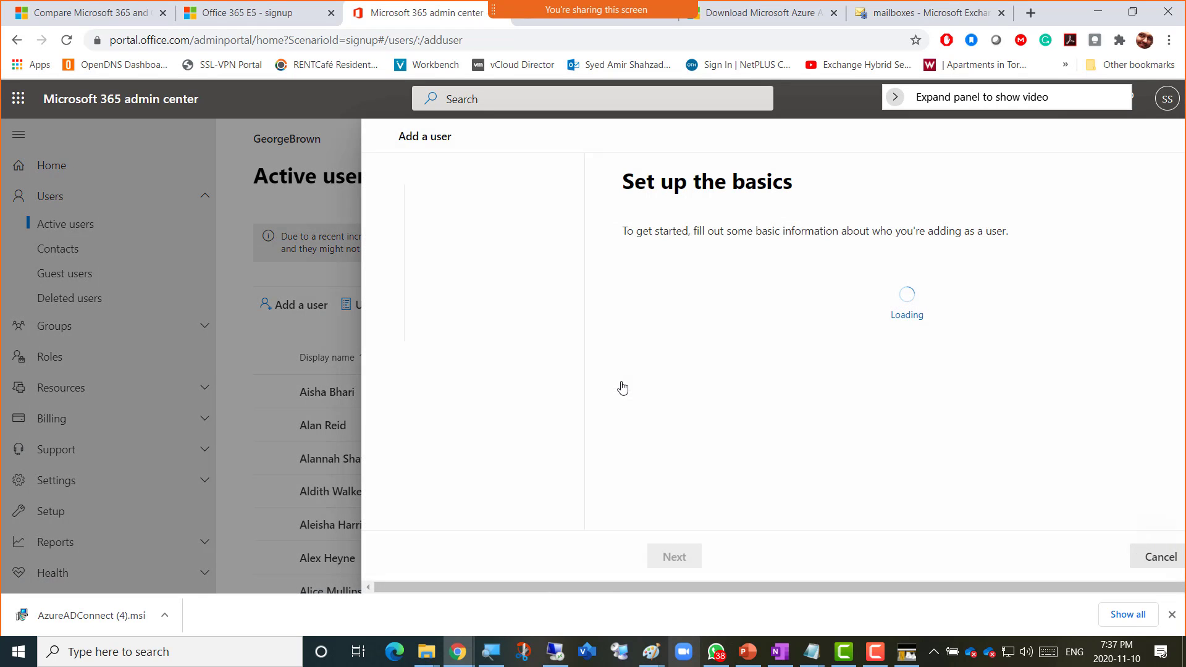
left_click(669, 305)
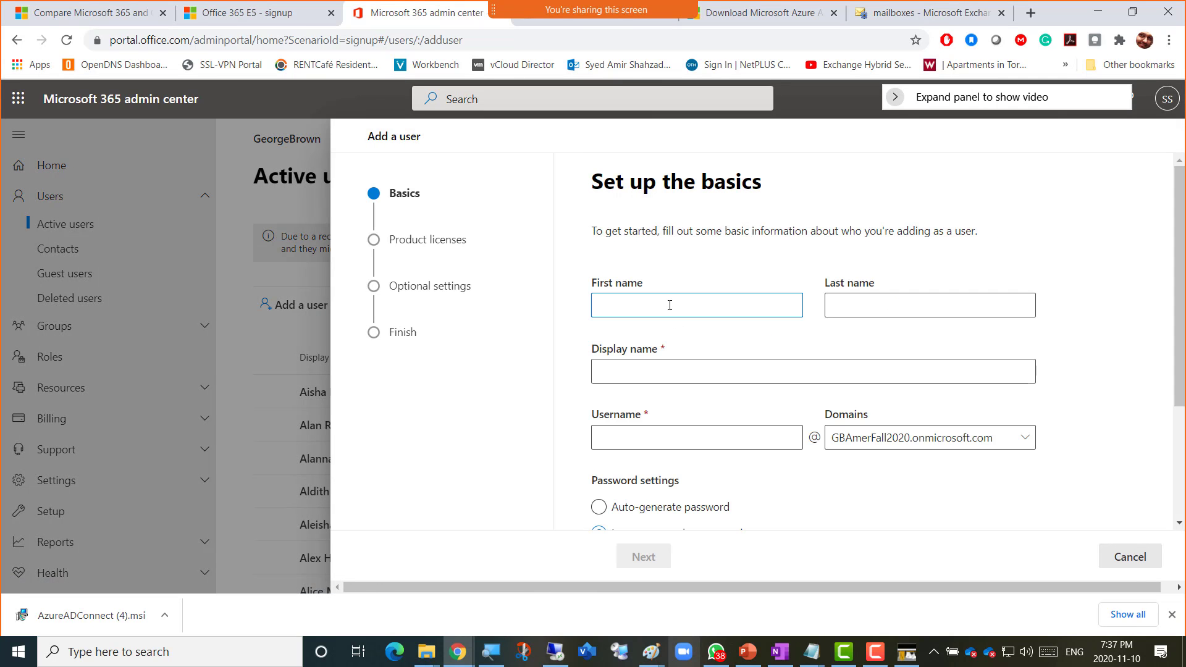
type("Amir04")
double_click(670, 305)
key("ctrl+c")
key("Tab")
key("Tab")
key("Tab")
key("ctrl+v")
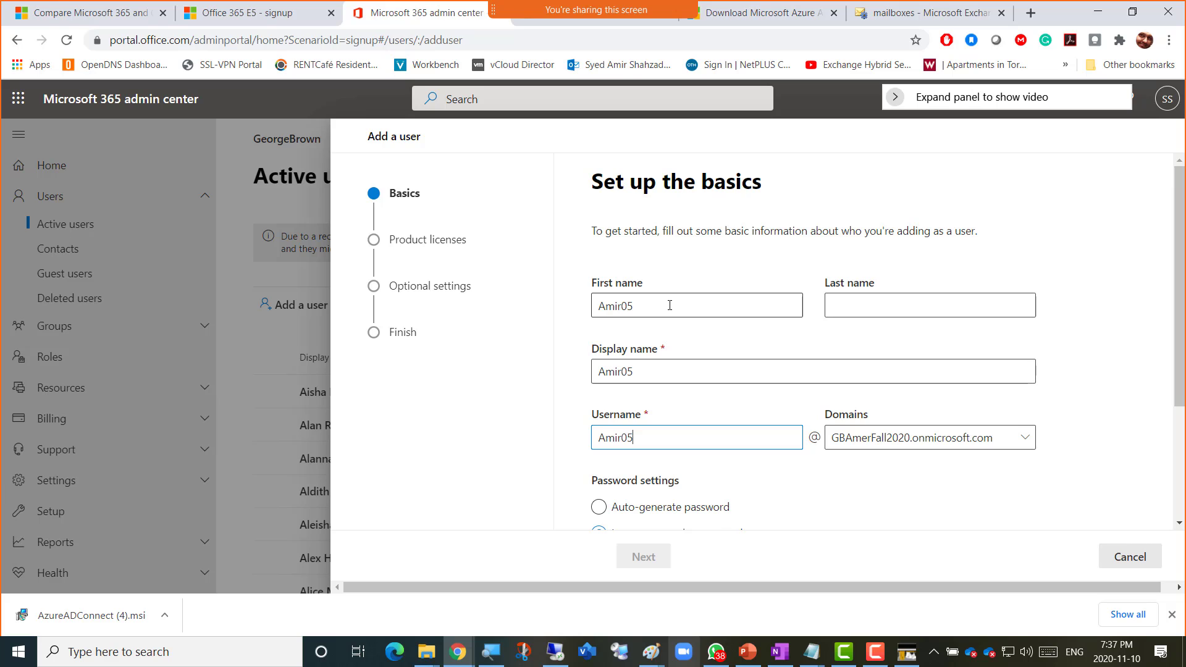
- Enter the fourth user's account password and proceed to assigning product licenses
scroll(1103, 433, "down", 3)
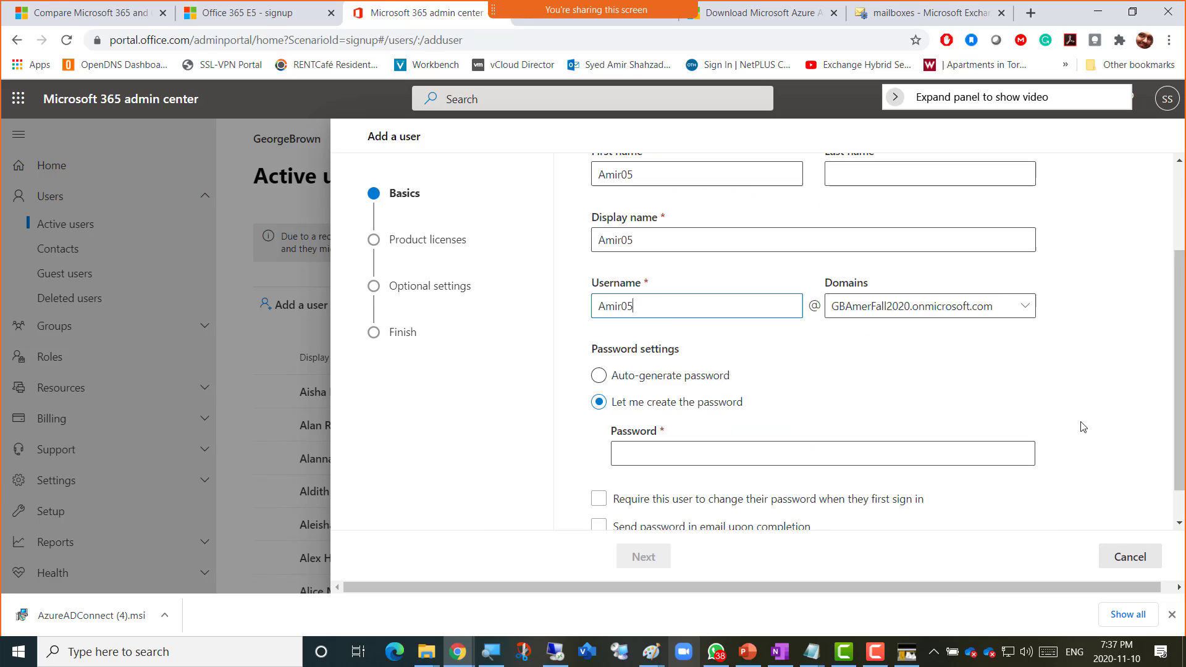
left_click(737, 412)
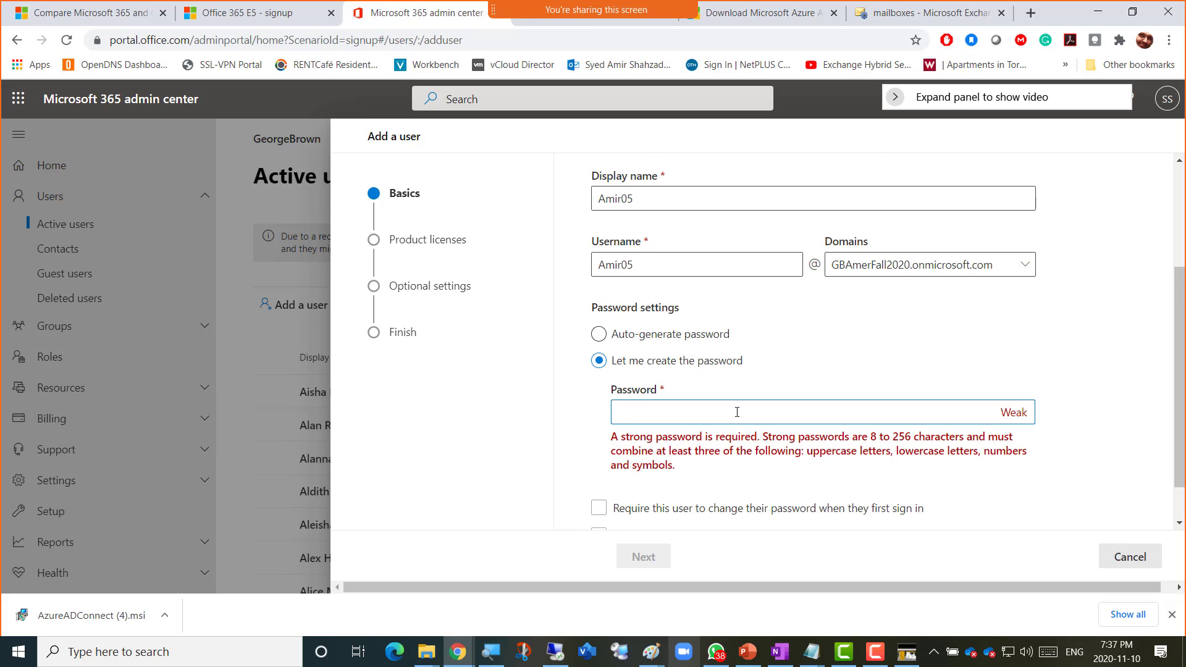
type("•••••••••••")
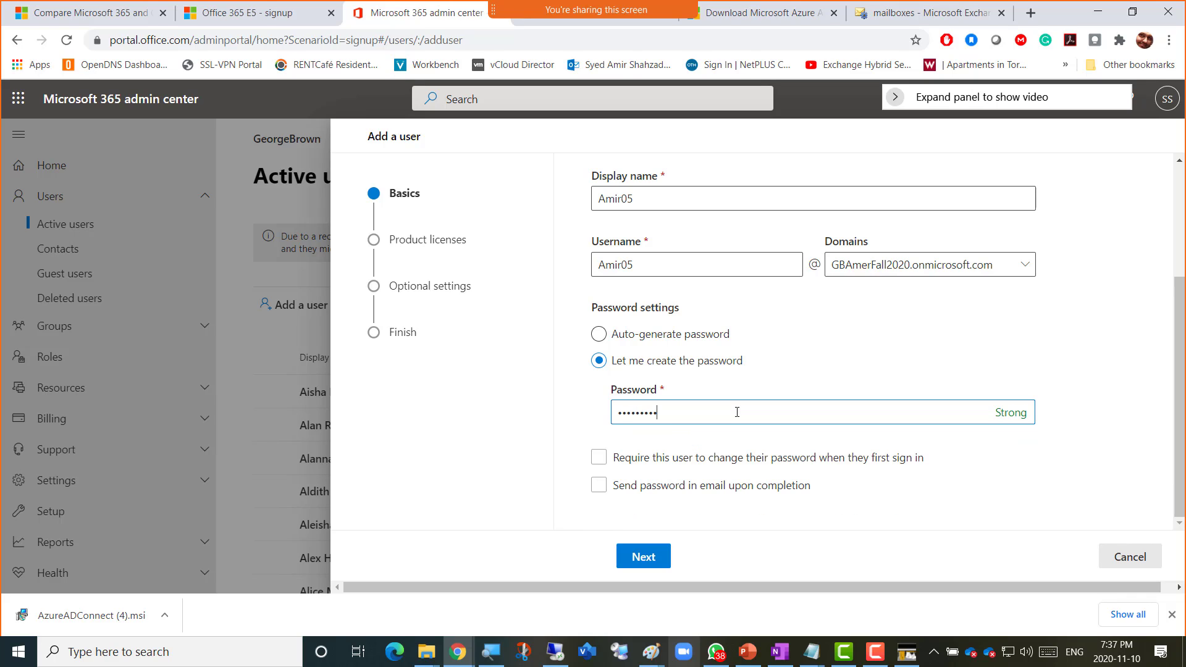
left_click(643, 557)
- Finish adding the fourth user with the Office 365 E5 license and default optional settings, and return to the active users
left_click(724, 559)
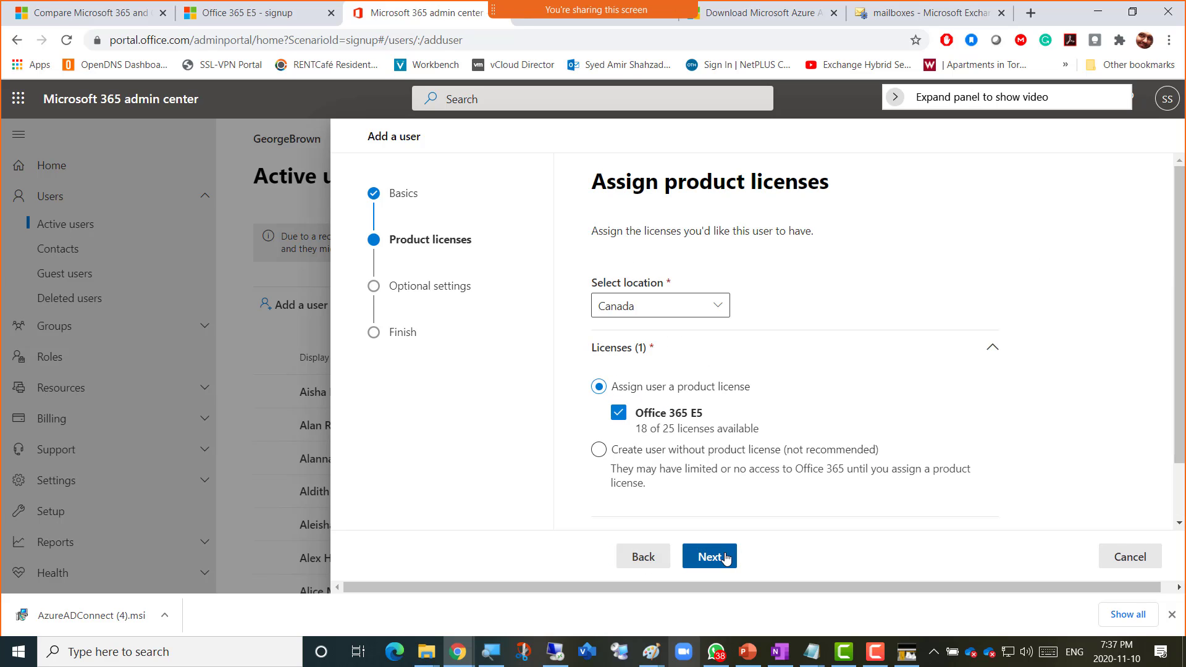
left_click(726, 559)
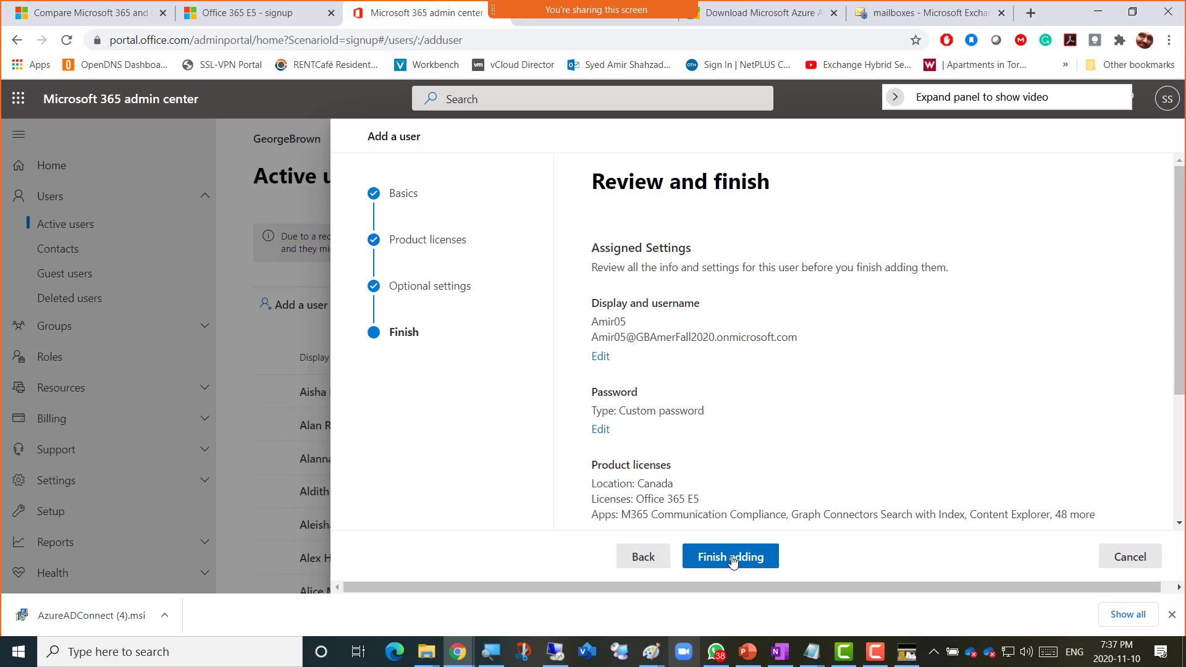
left_click(736, 562)
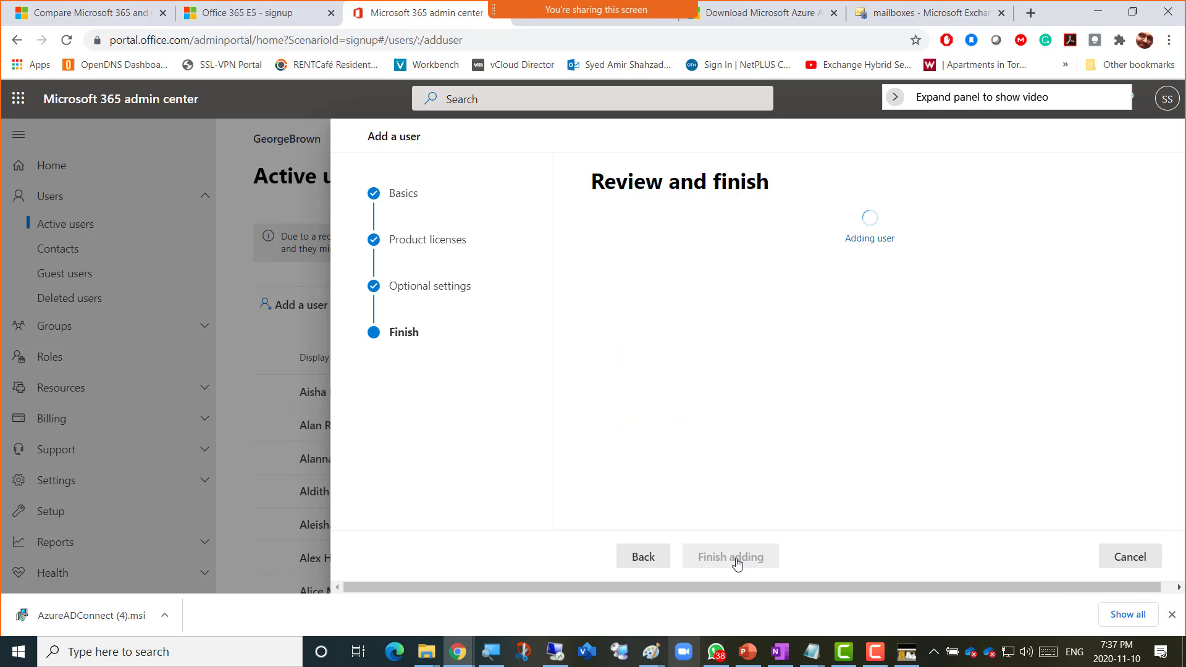
scroll(763, 468, "down", 1)
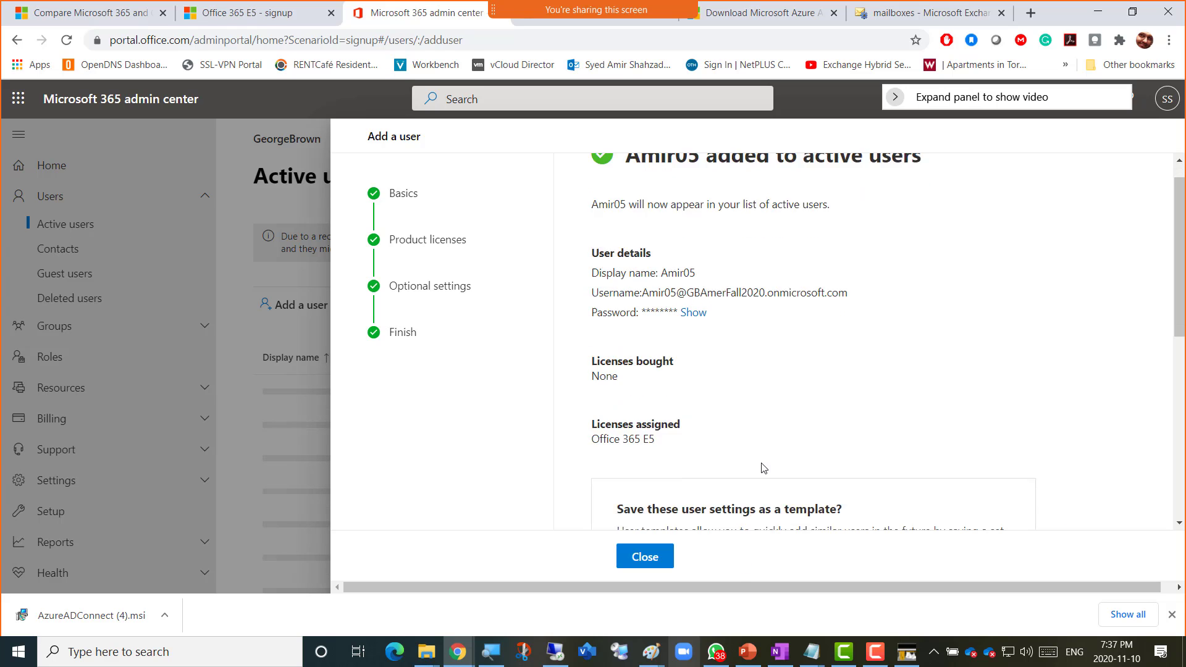
scroll(764, 468, "down", 5)
scroll(709, 503, "down", 1)
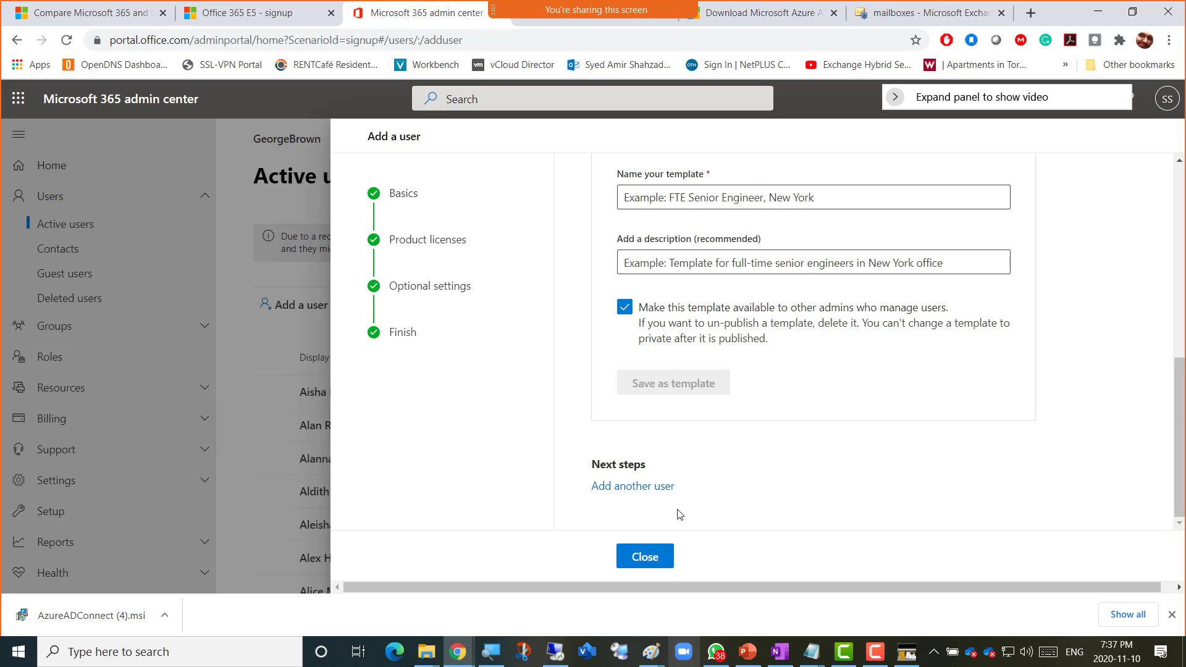
left_click(645, 557)
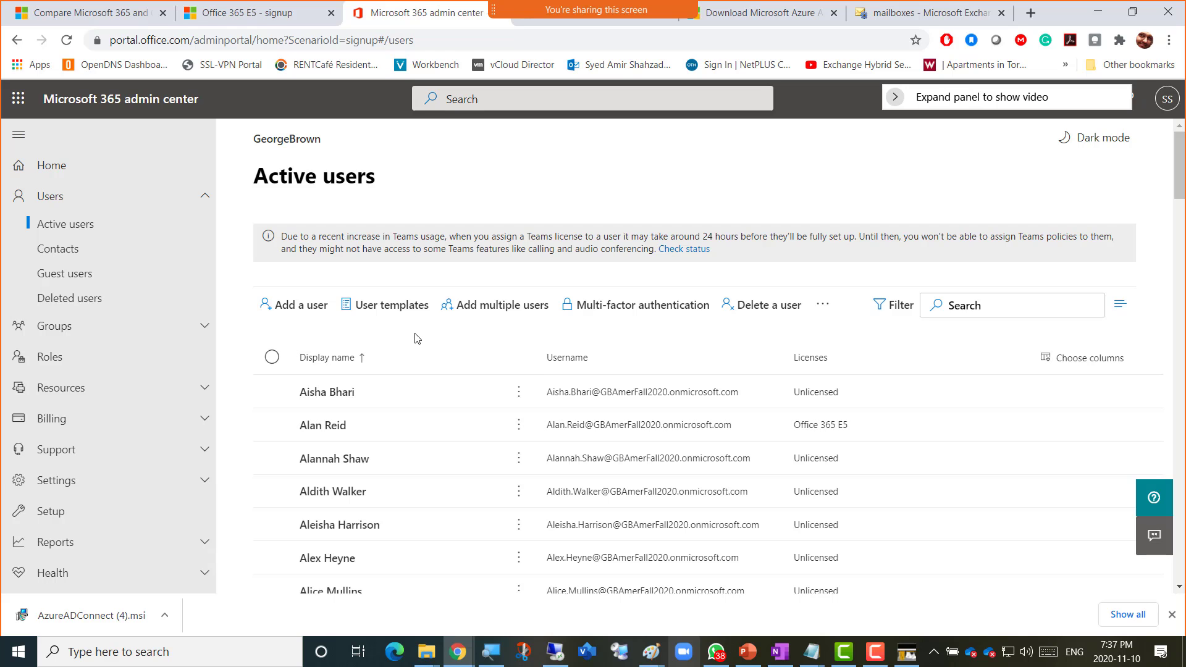
- Capture a rectangular screen snip of the admin center navigation and the active users list showing the new users, and switch to WhatsApp
scroll(213, 380, "down", 4)
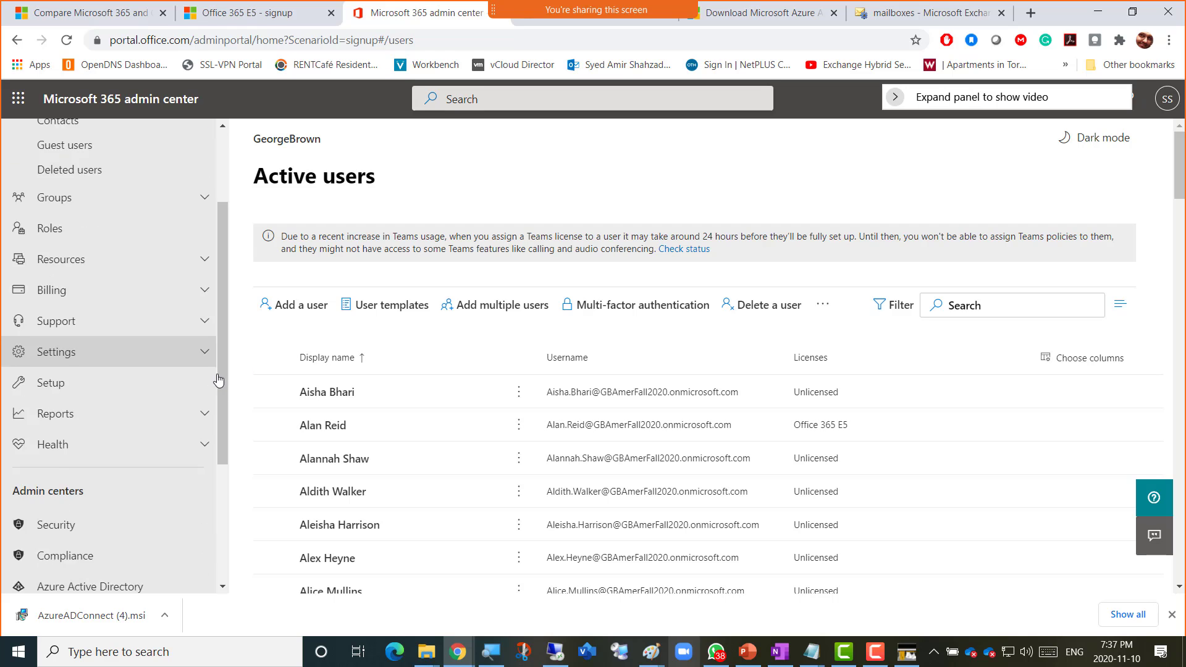
scroll(252, 364, "down", 2)
scroll(252, 364, "down", 4)
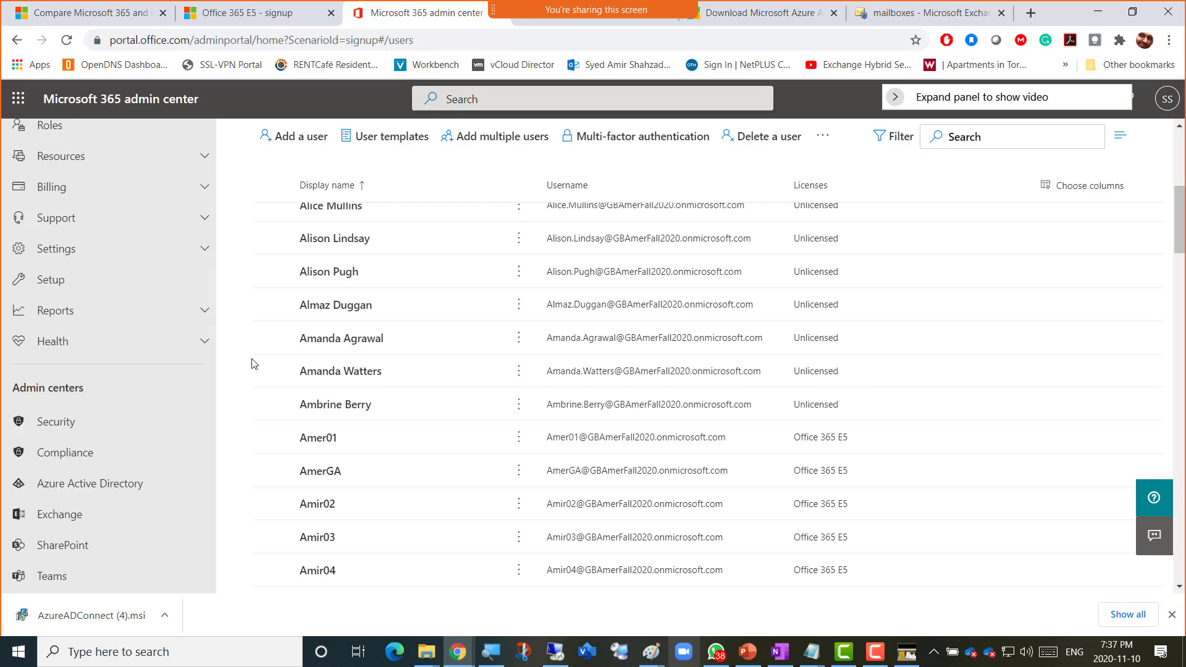
scroll(252, 364, "down", 1)
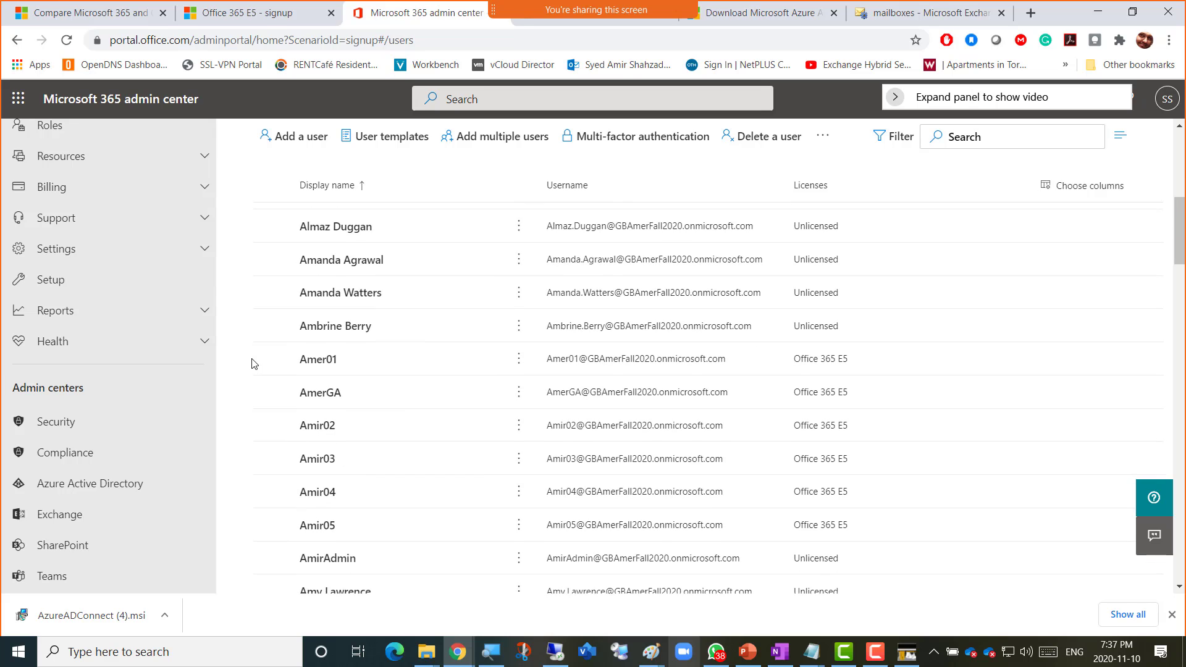
scroll(252, 364, "down", 1)
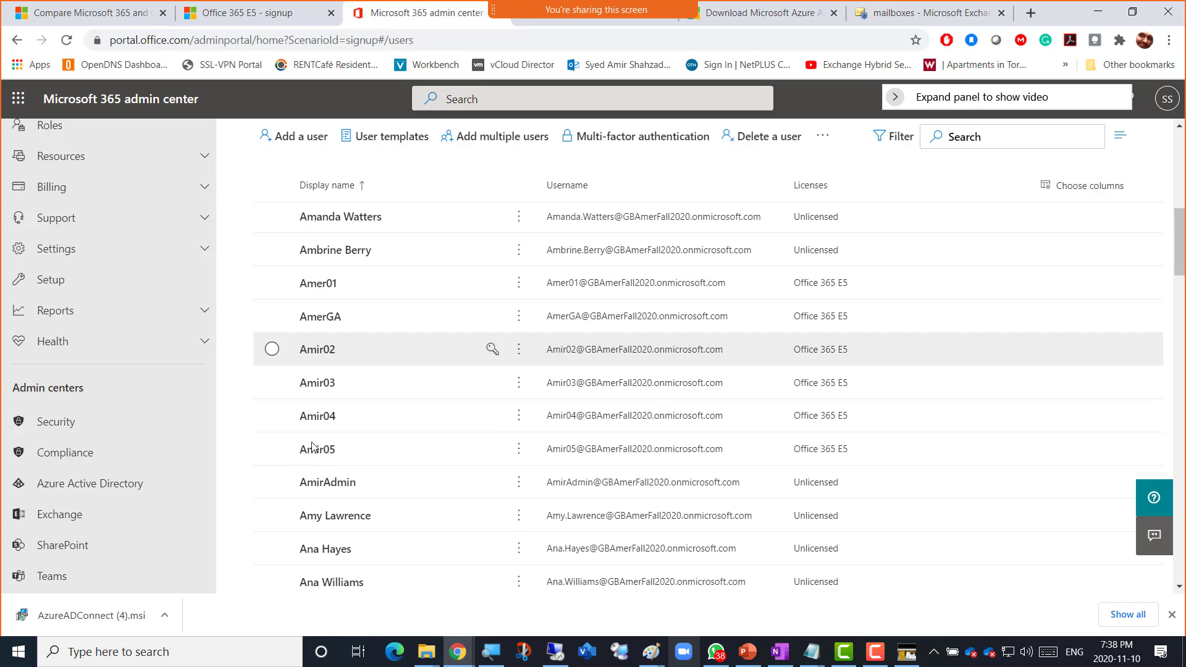
key("super+shift+s")
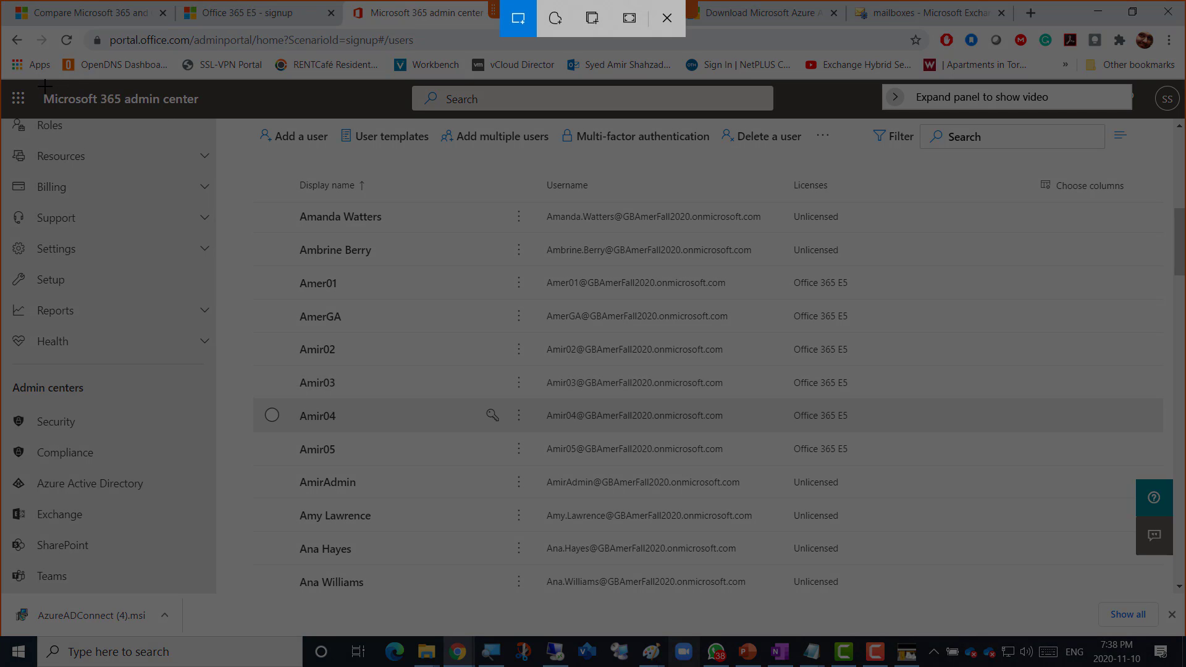
left_click_drag(44, 86, 807, 484)
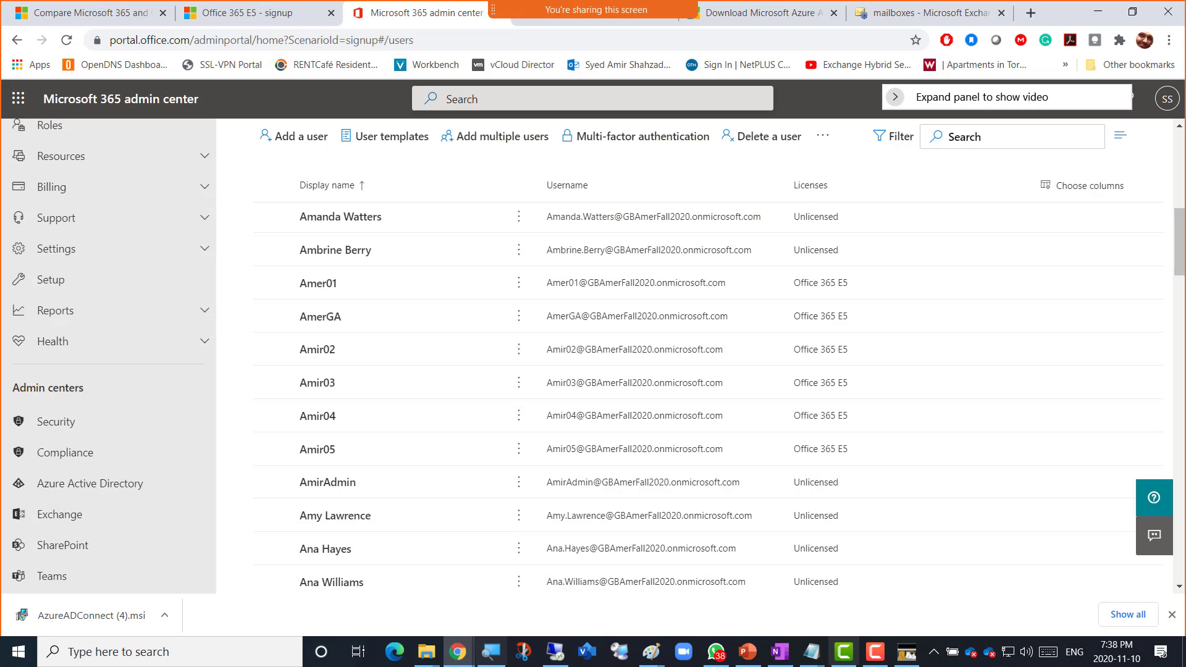
left_click(715, 652)
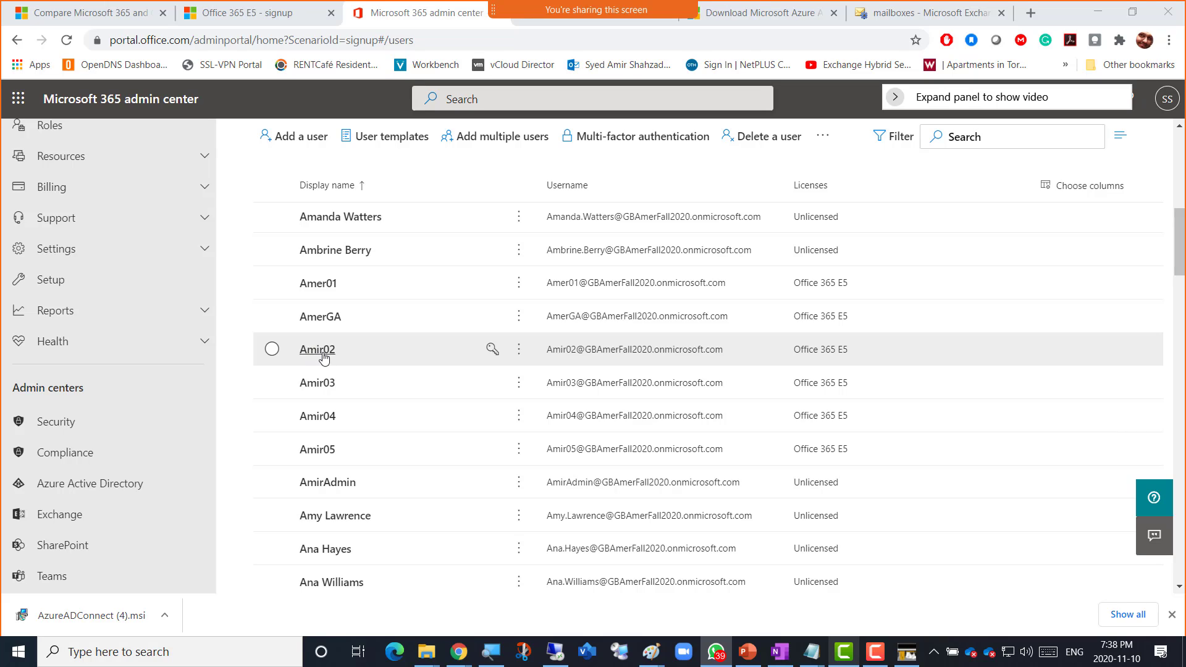
- Review the account details of the licensed demo user ending in 01 and open that user's contact information for editing
left_click(317, 285)
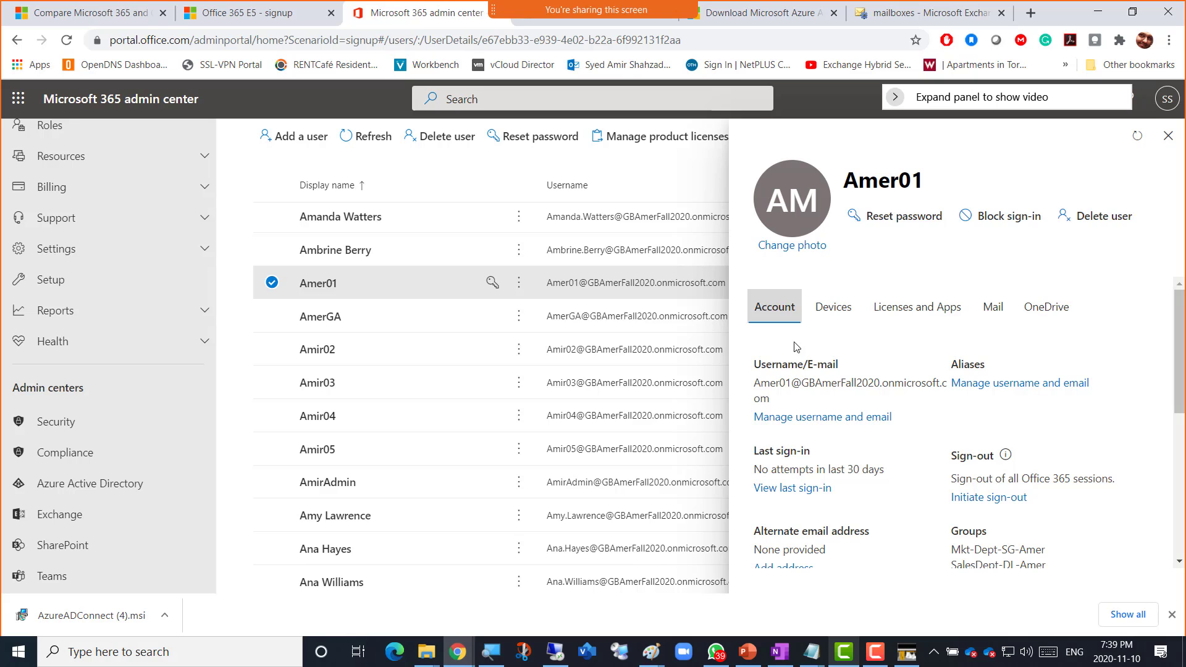
scroll(857, 456, "down", 2)
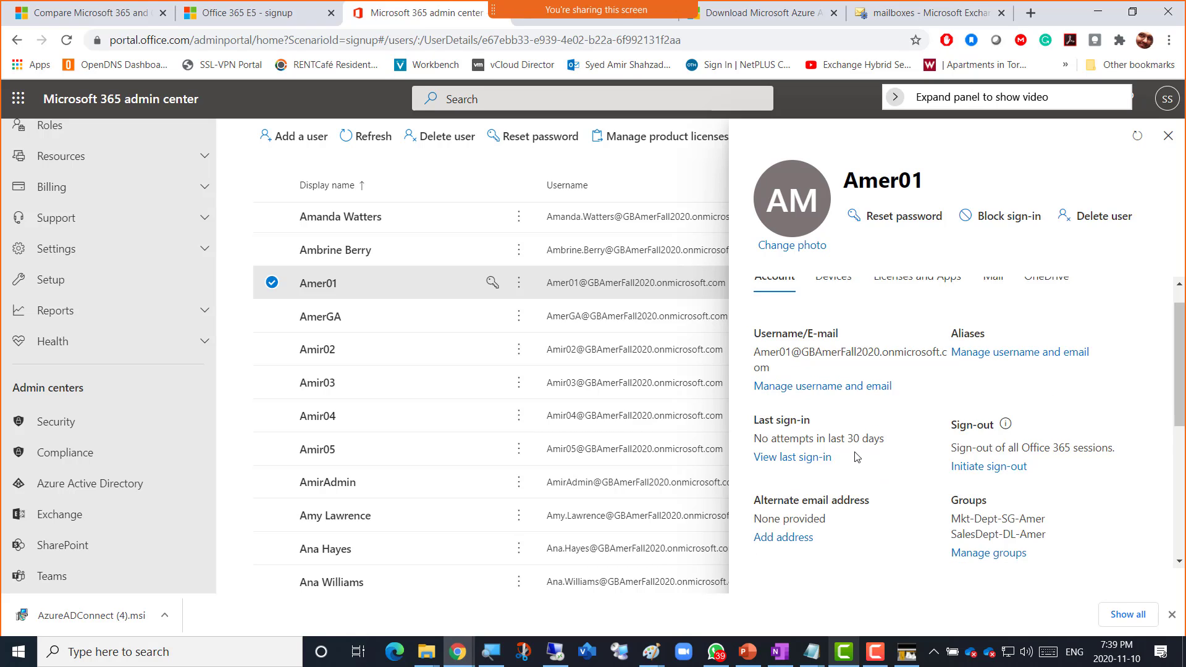
scroll(857, 457, "down", 2)
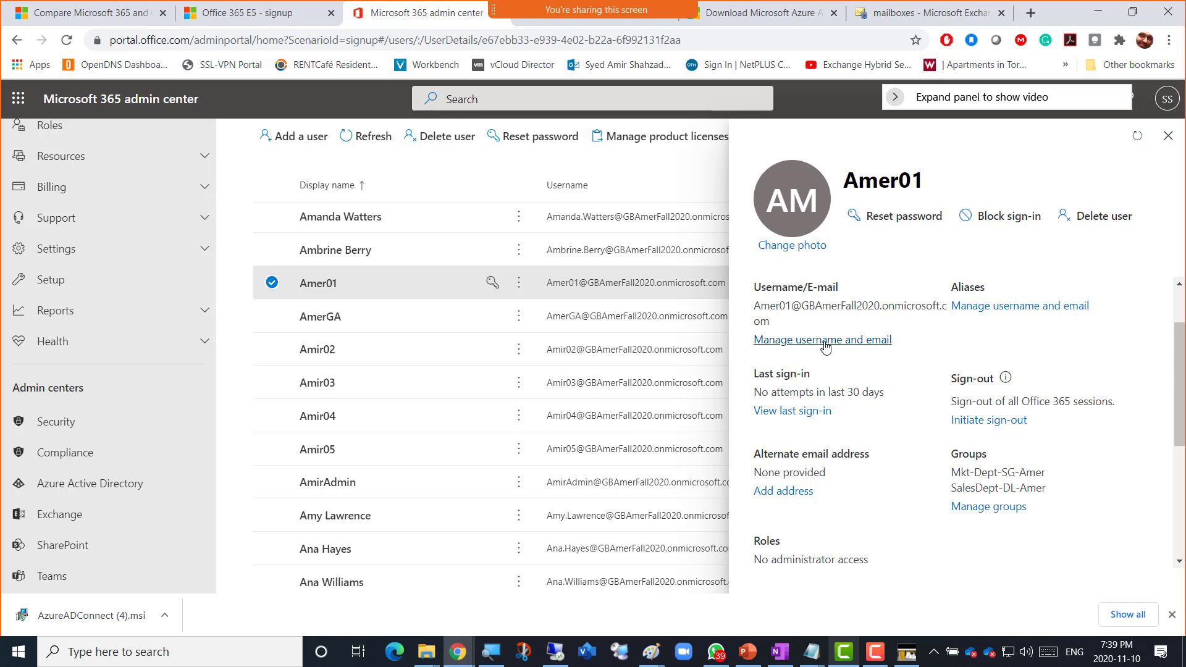
scroll(824, 347, "up", 3)
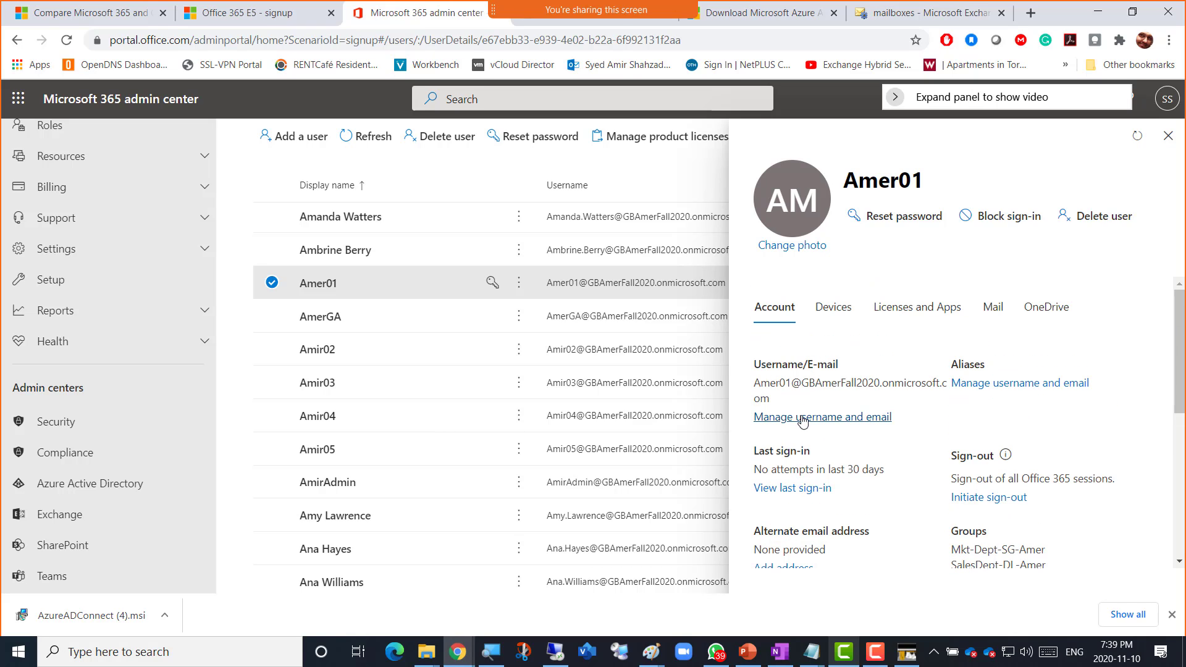
scroll(806, 420, "down", 3)
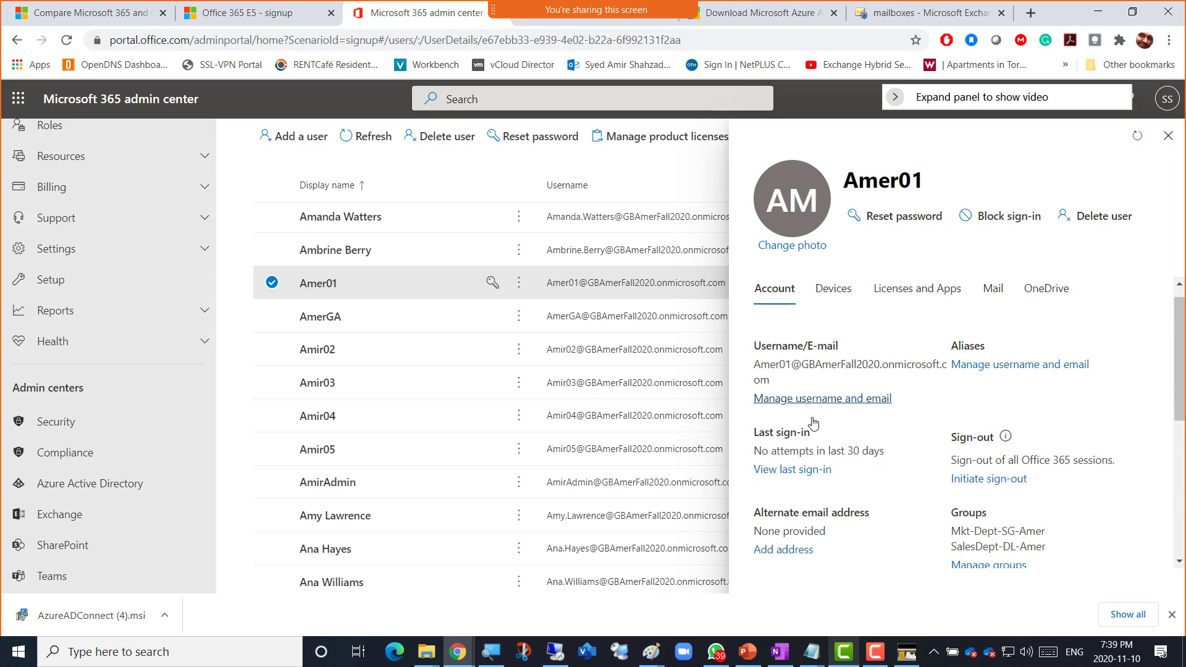
scroll(813, 423, "down", 1)
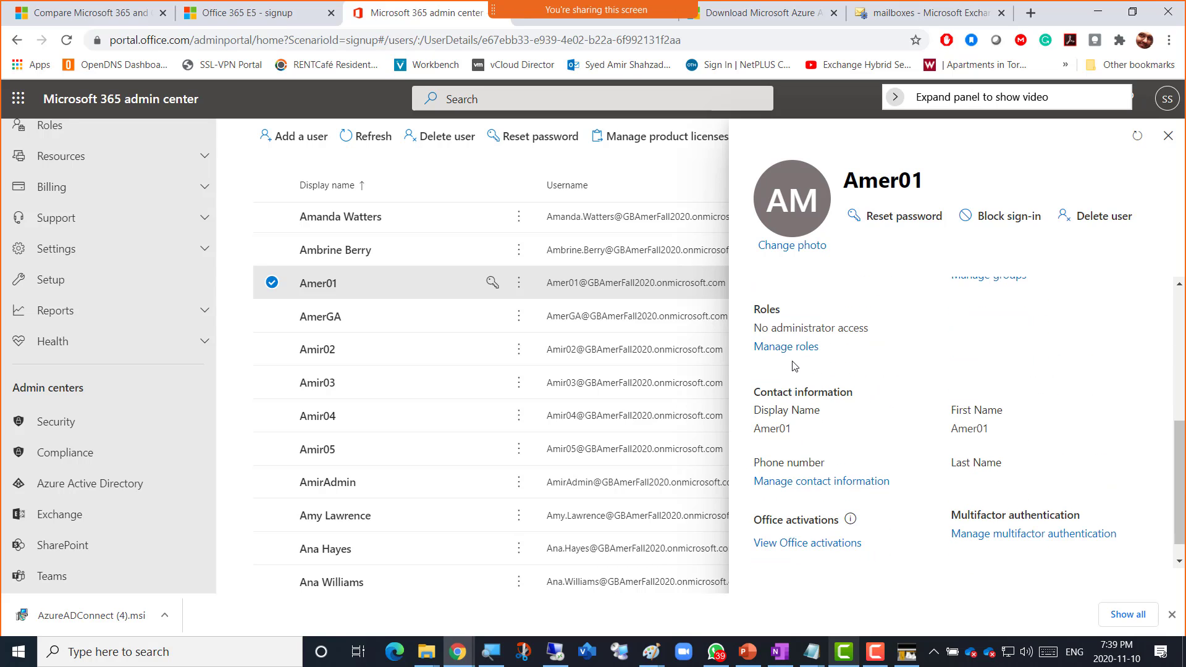
left_click(807, 483)
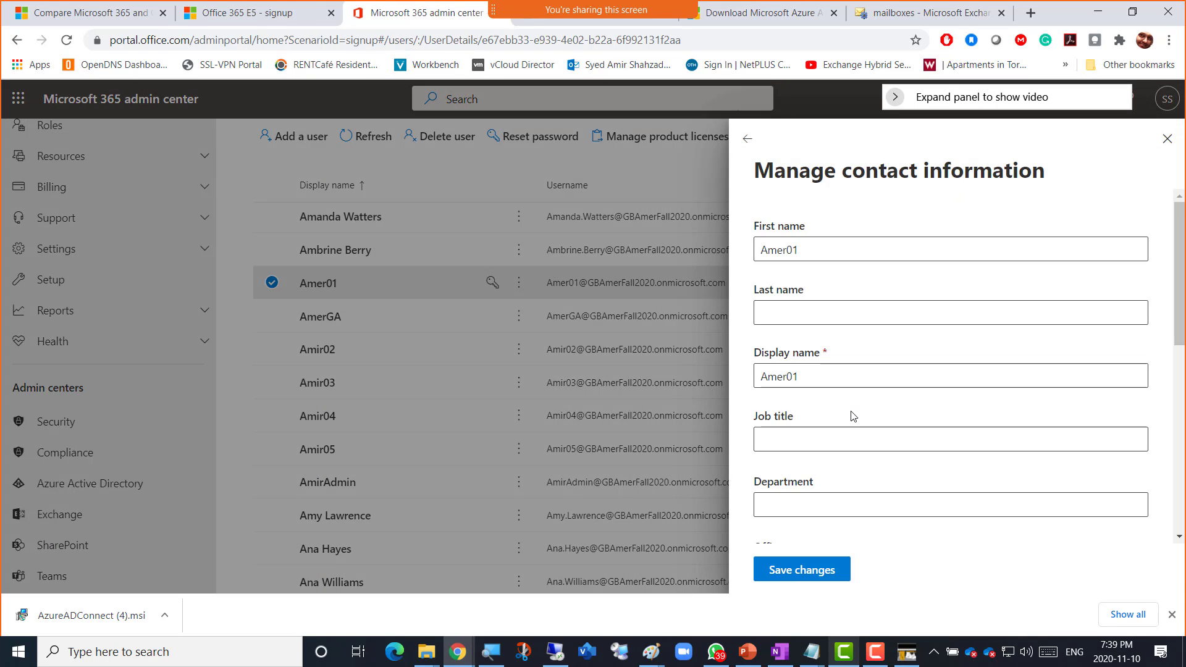
- Set the user's department to Sales, save the contact information and return to the active users
left_click(812, 508)
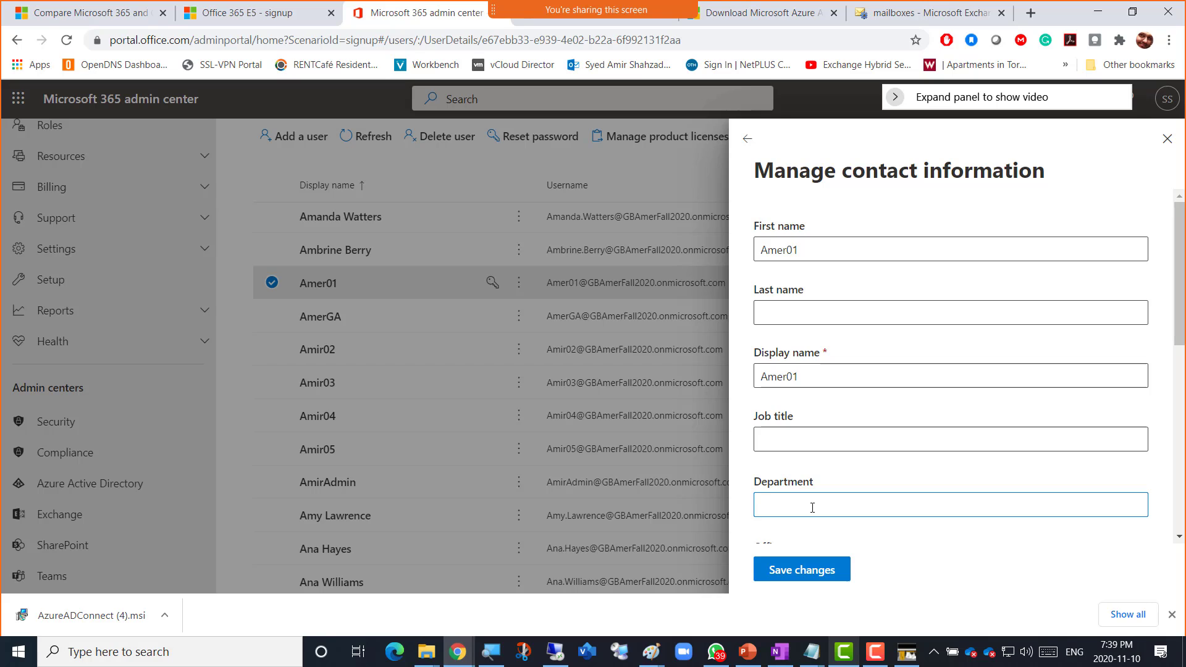
type("Sales")
left_click(807, 573)
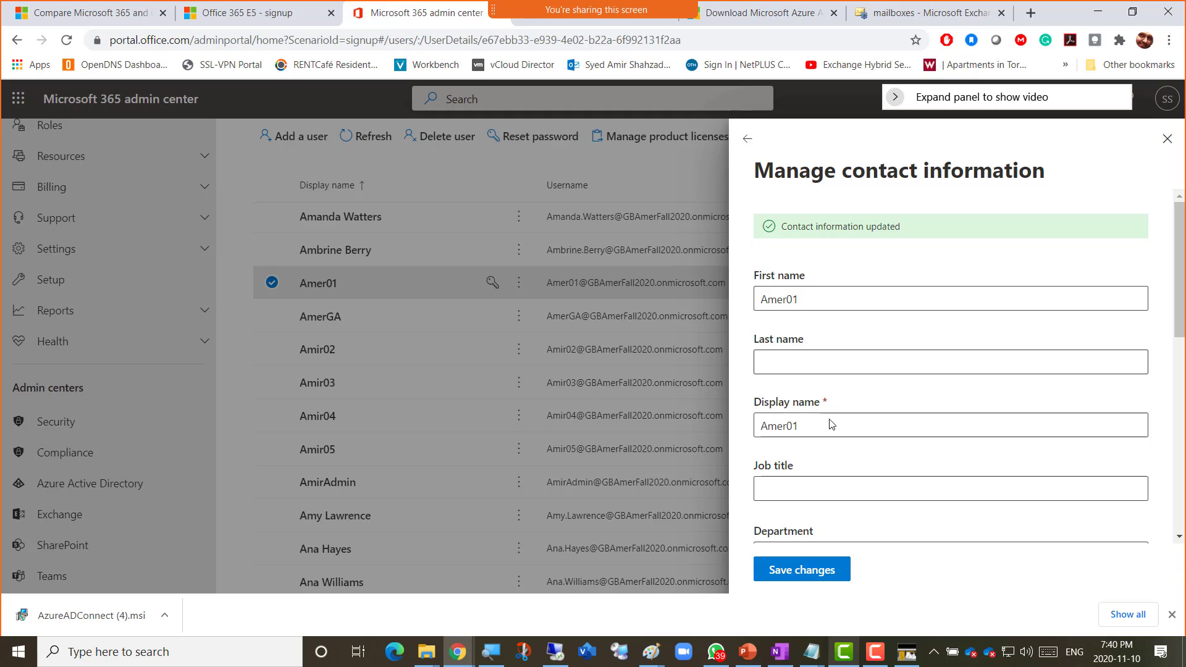
left_click(800, 573)
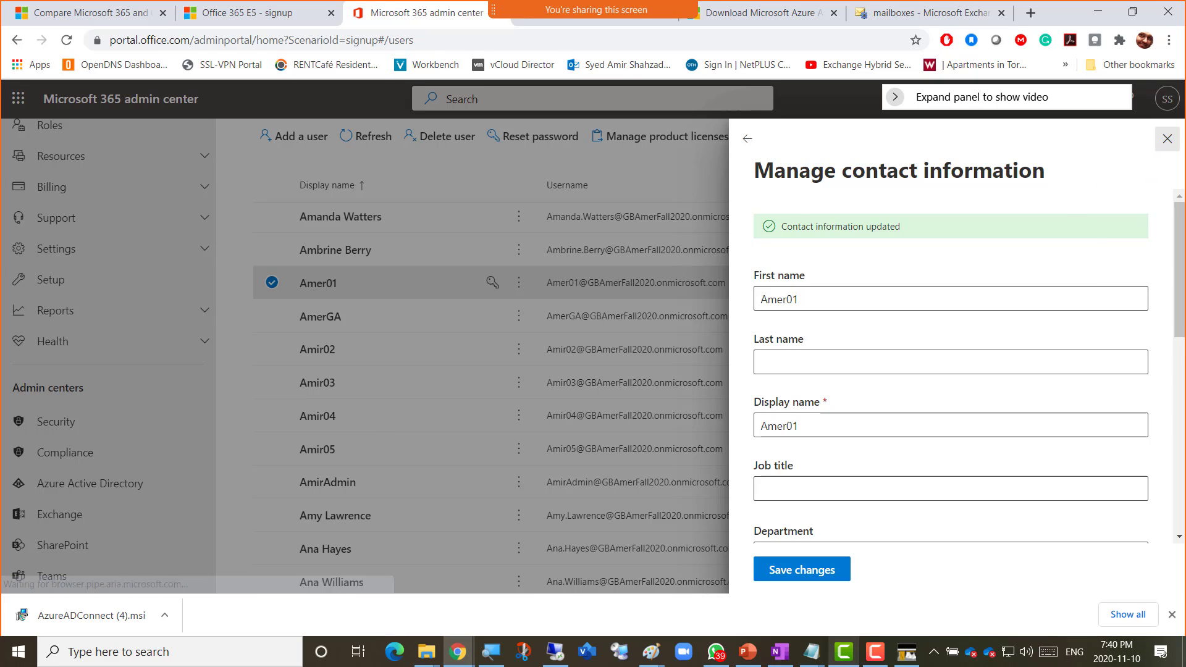
left_click(1165, 141)
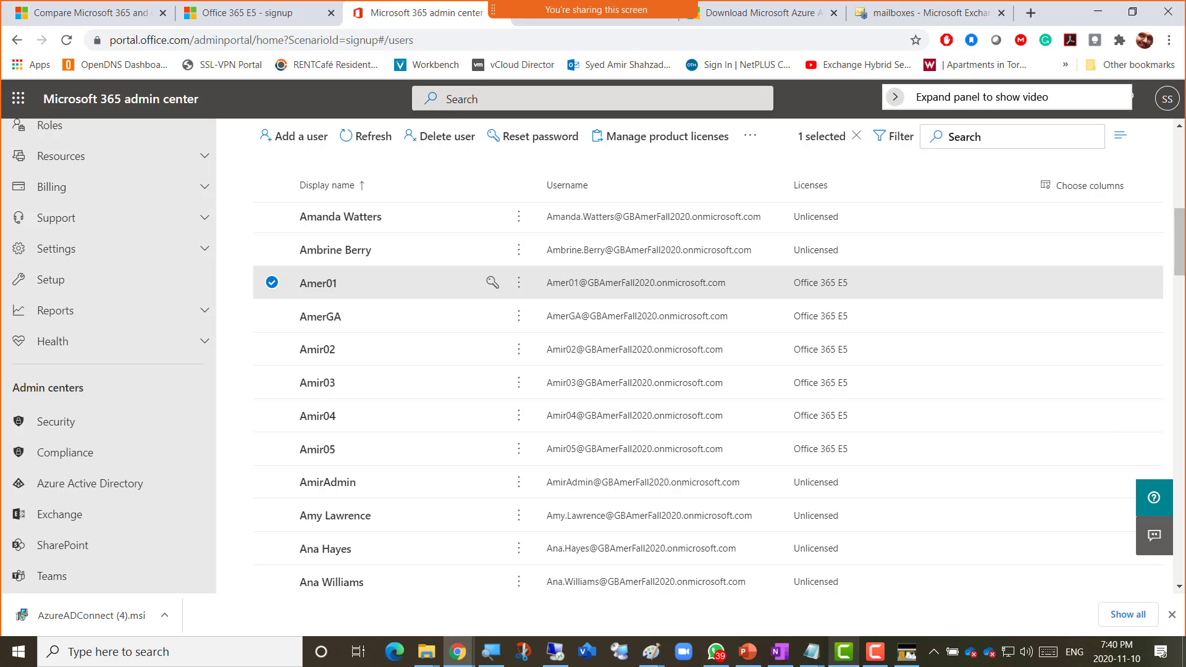
- Reopen the contact information of the demo user ending in 01 and select the Department value to check it
left_click(318, 284)
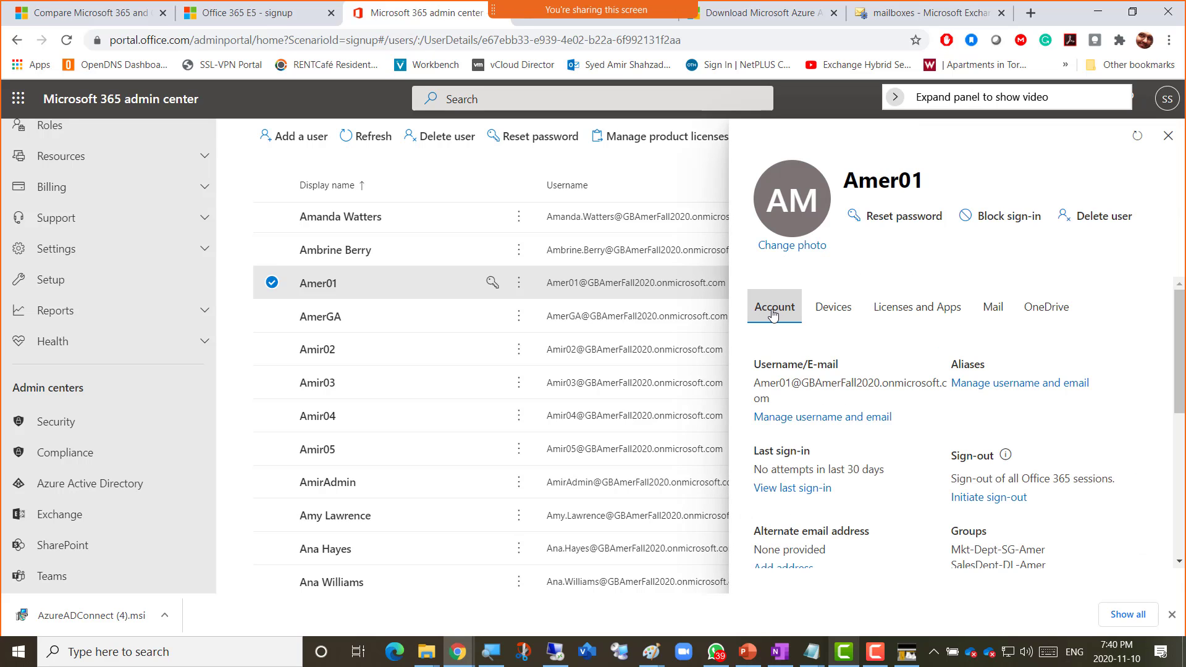
scroll(787, 414, "down", 5)
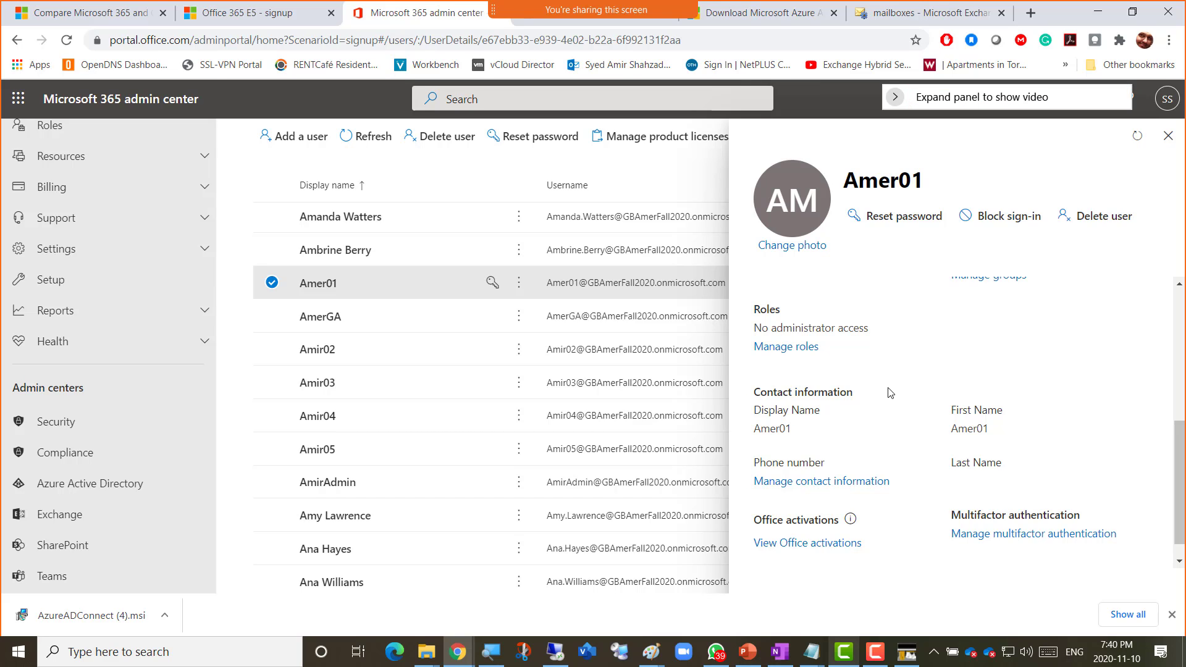
left_click(779, 486)
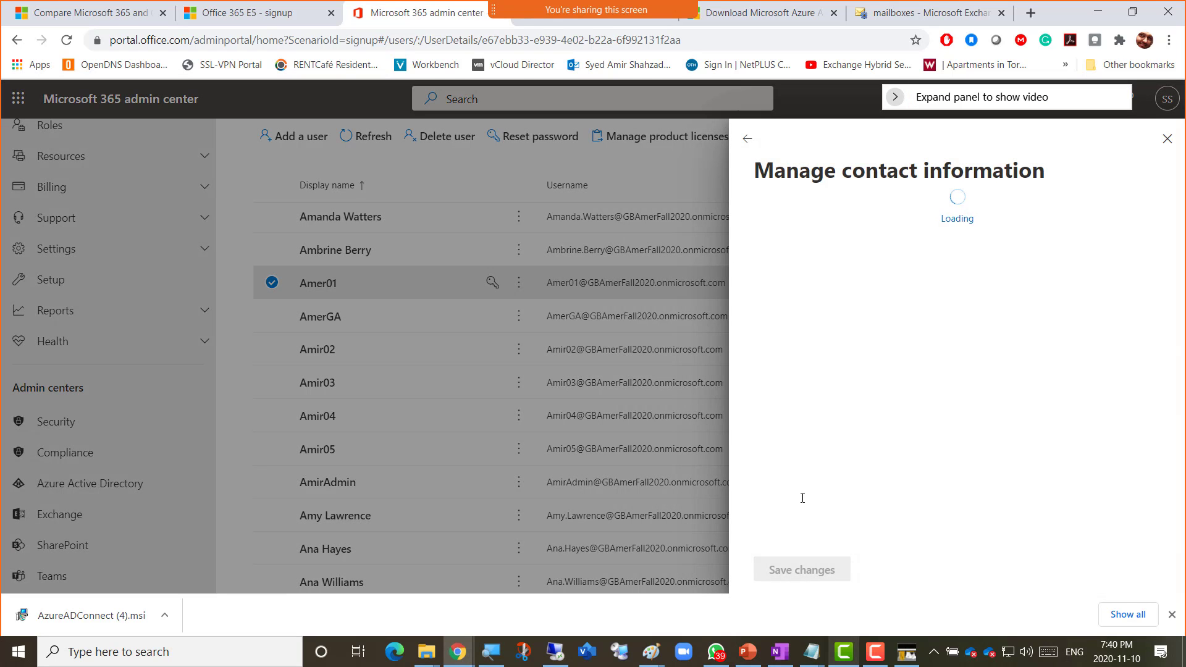
scroll(799, 497, "down", 1)
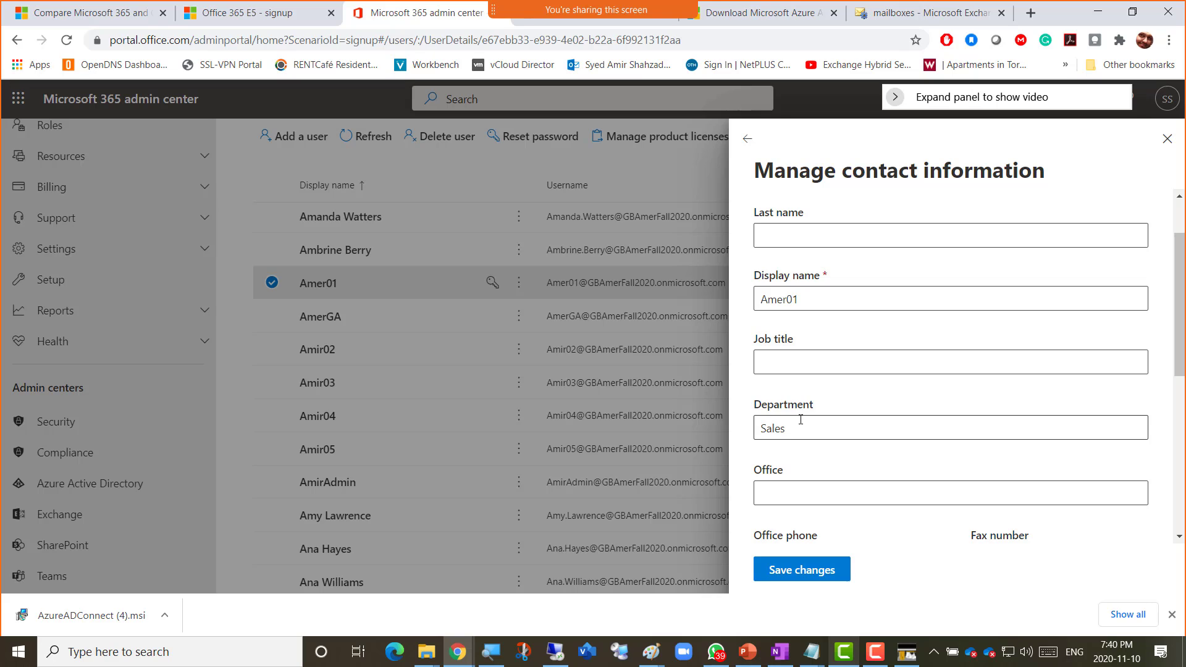
left_click_drag(795, 427, 749, 433)
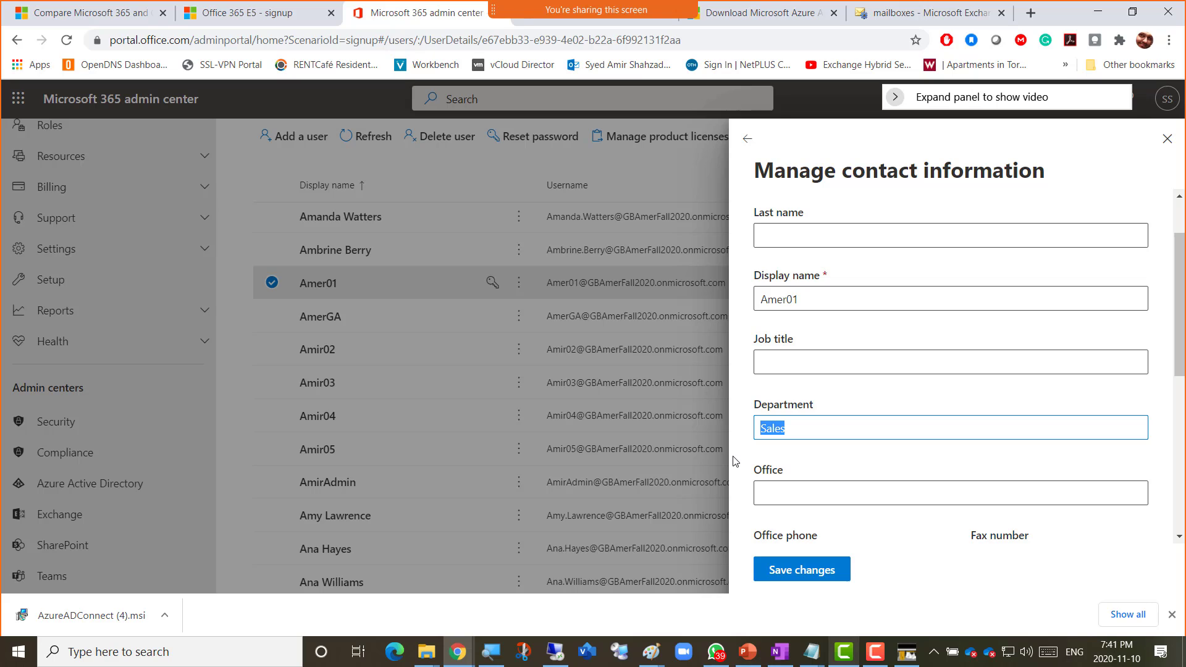
- Save the contact information of the demo user ending in 01, close the details and deselect the user
left_click(798, 572)
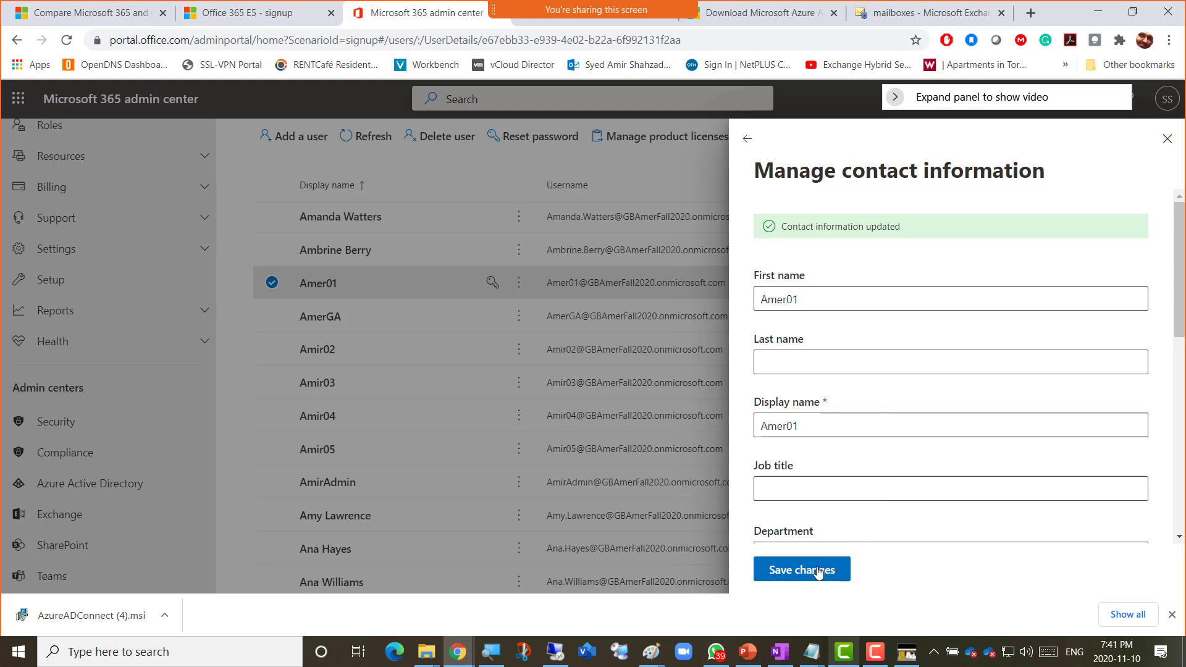
left_click(818, 573)
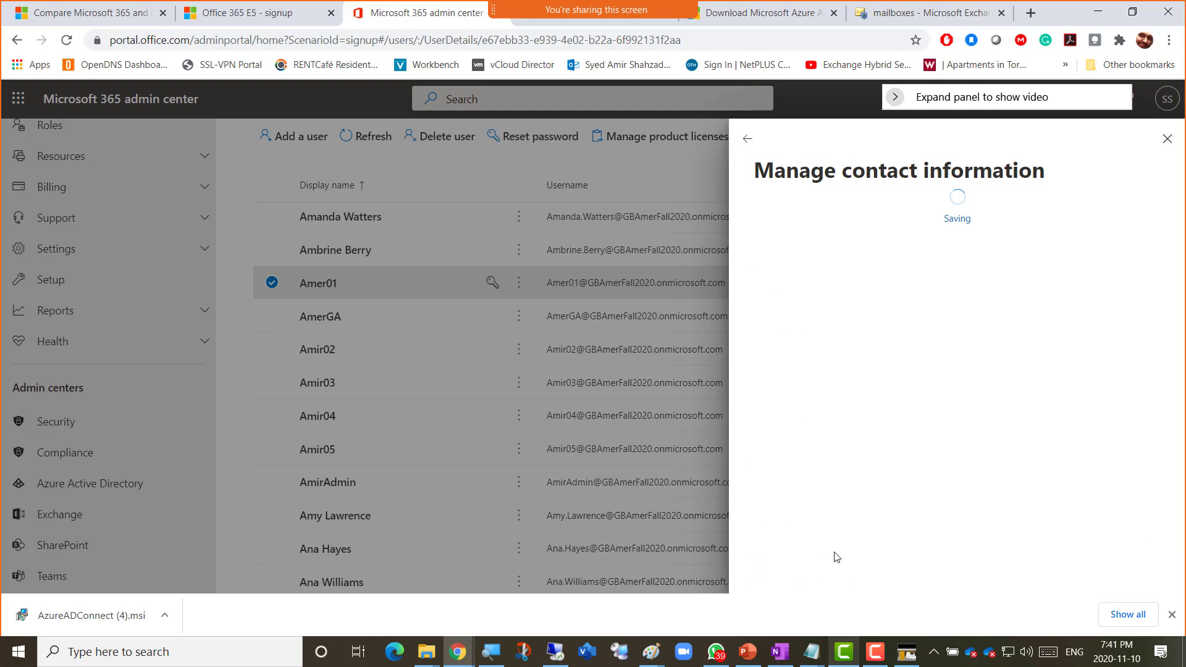
left_click(1165, 145)
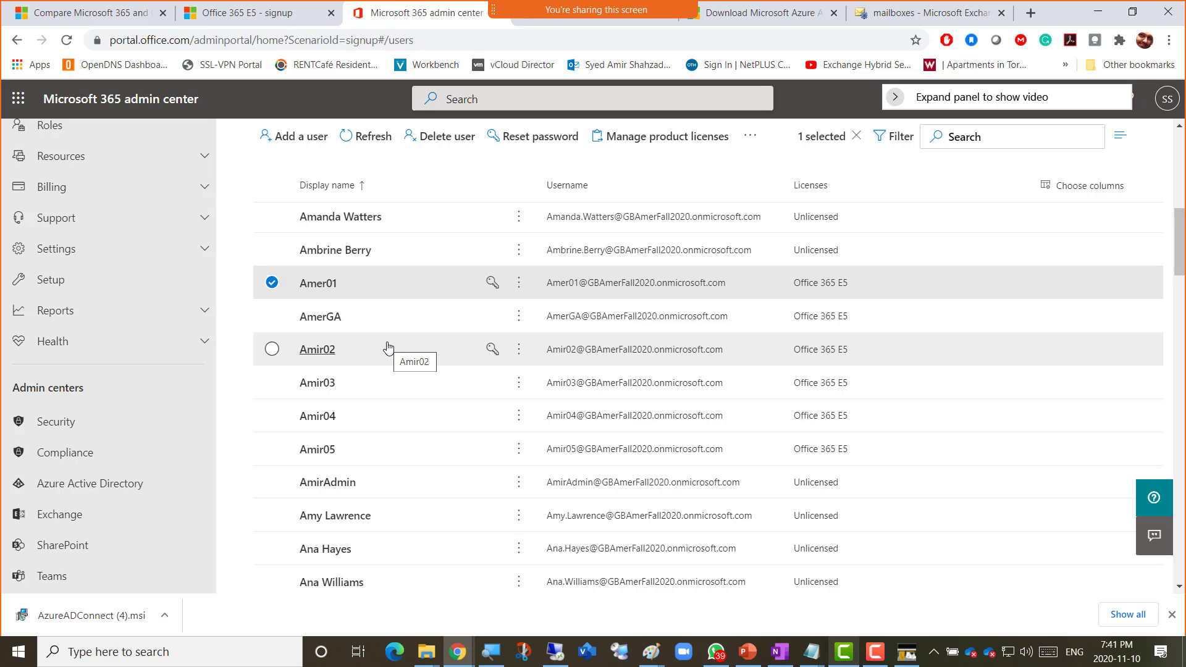
left_click(272, 286)
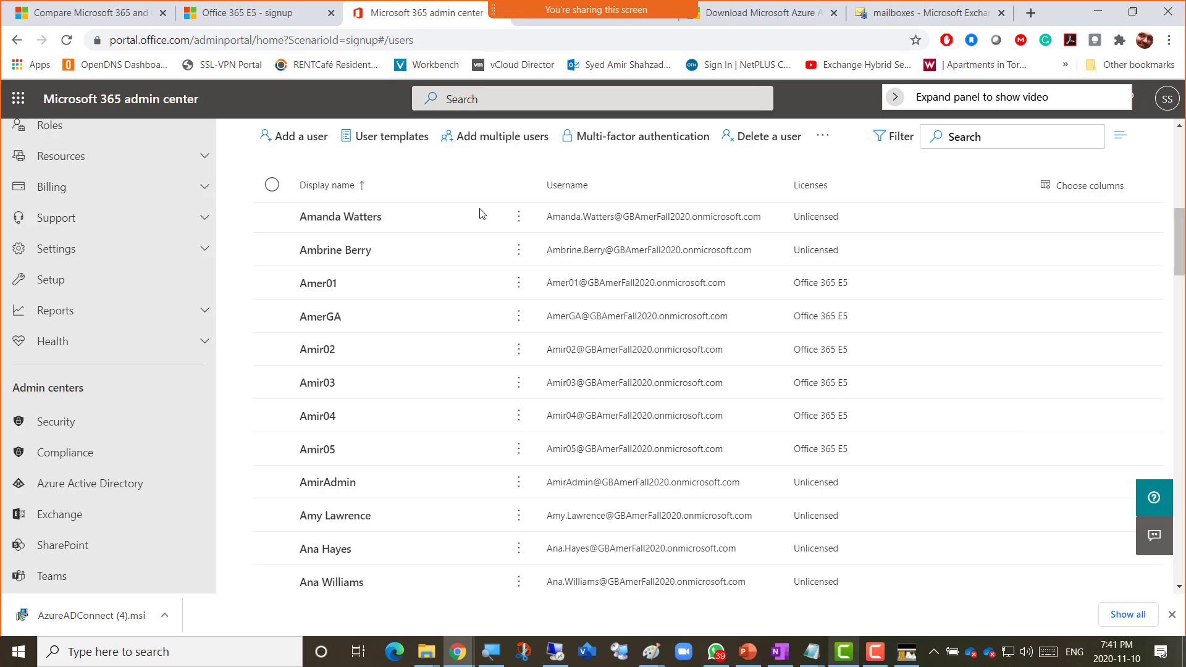
- Switch to the Outlook mailbox and start a new message addressed to the Admin-dept-Amer list
left_click(554, 24)
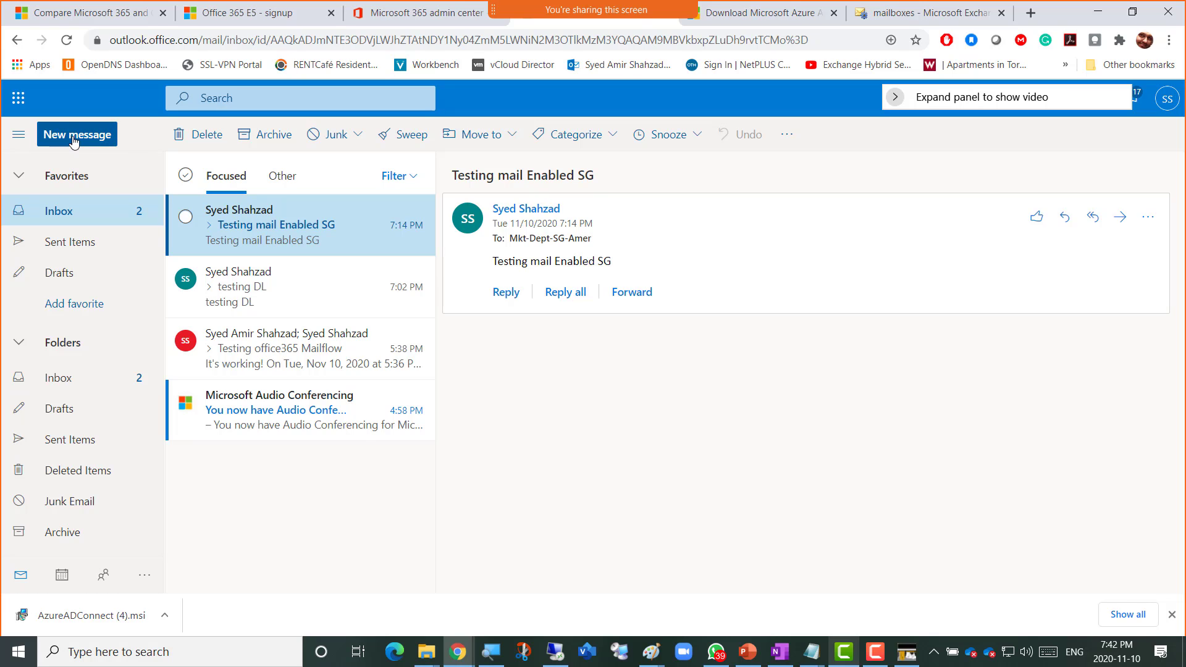
left_click(77, 142)
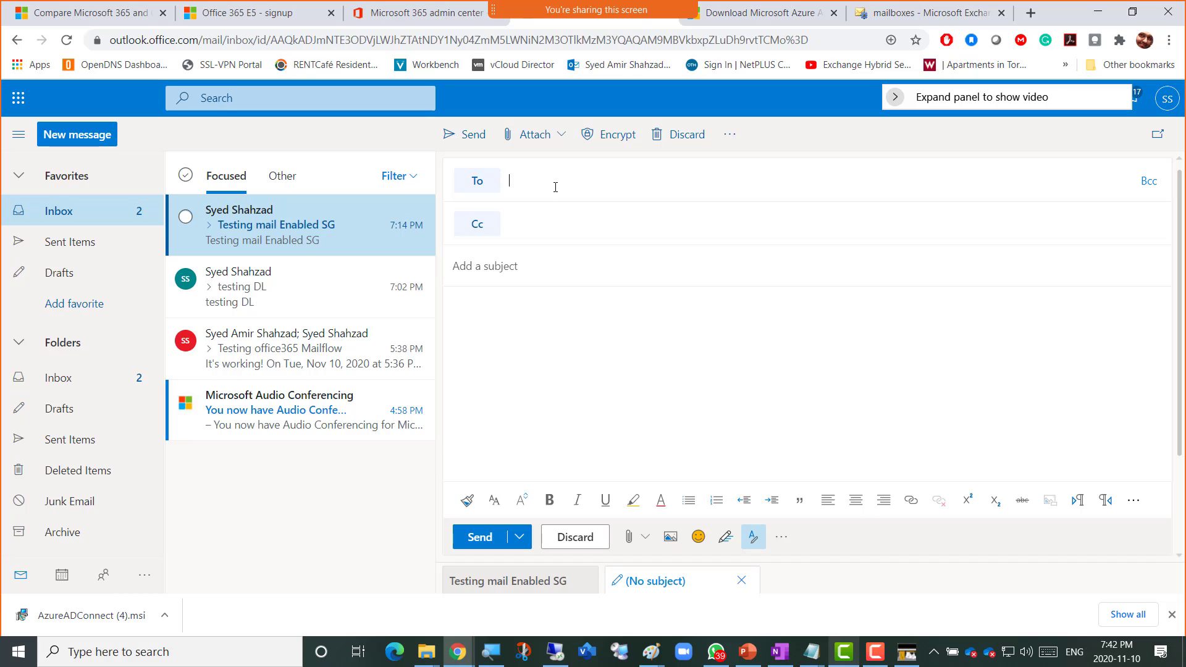
type("admin")
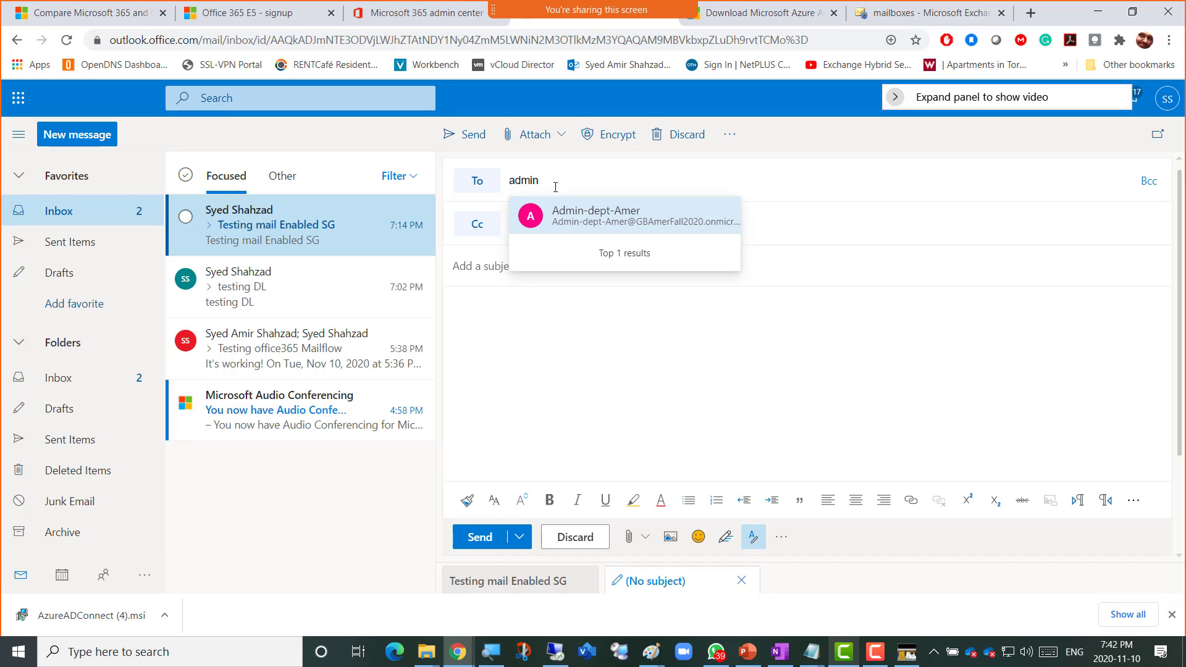
left_click(587, 223)
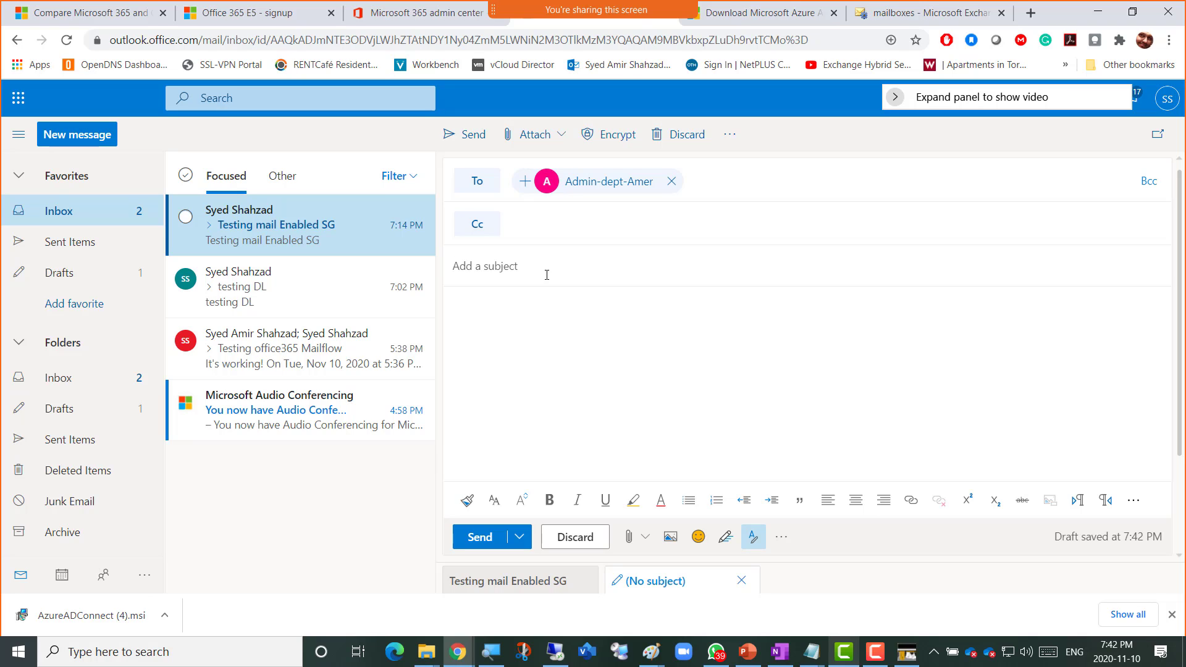
- Enter "testing dynamic DL" as the subject, copy it into the message body and send the message
type("test")
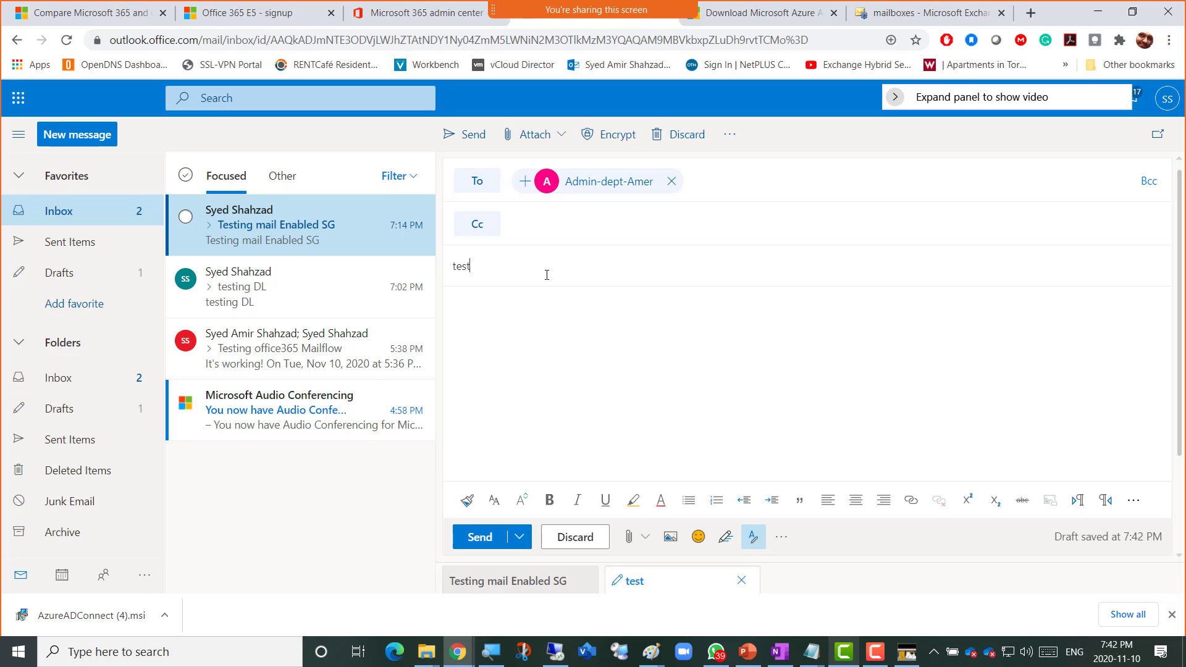
type("ing dynamic DL")
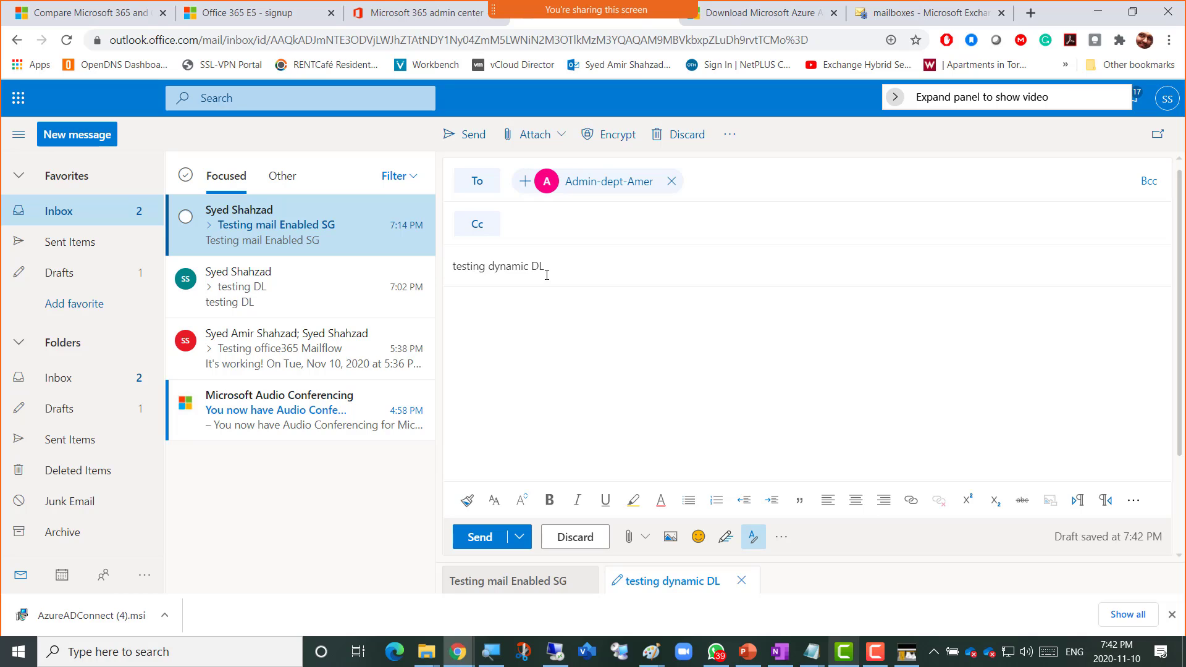
key("ctrl+a")
key("ctrl+c")
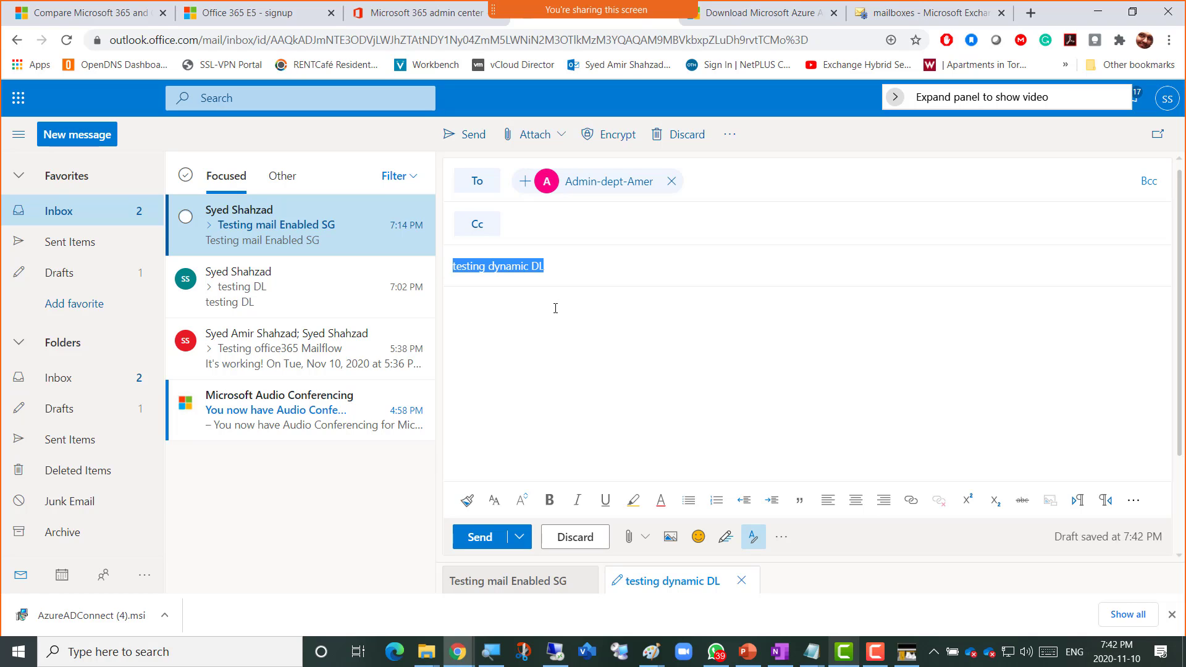
left_click(547, 323)
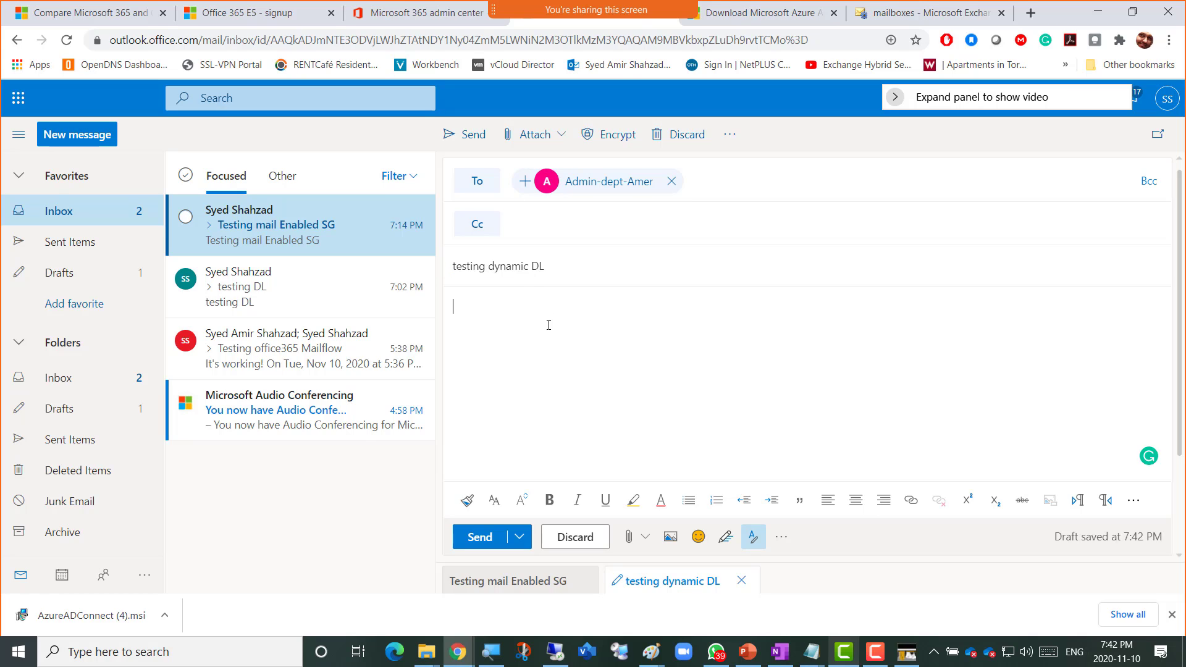
key("ctrl+v")
left_click(477, 539)
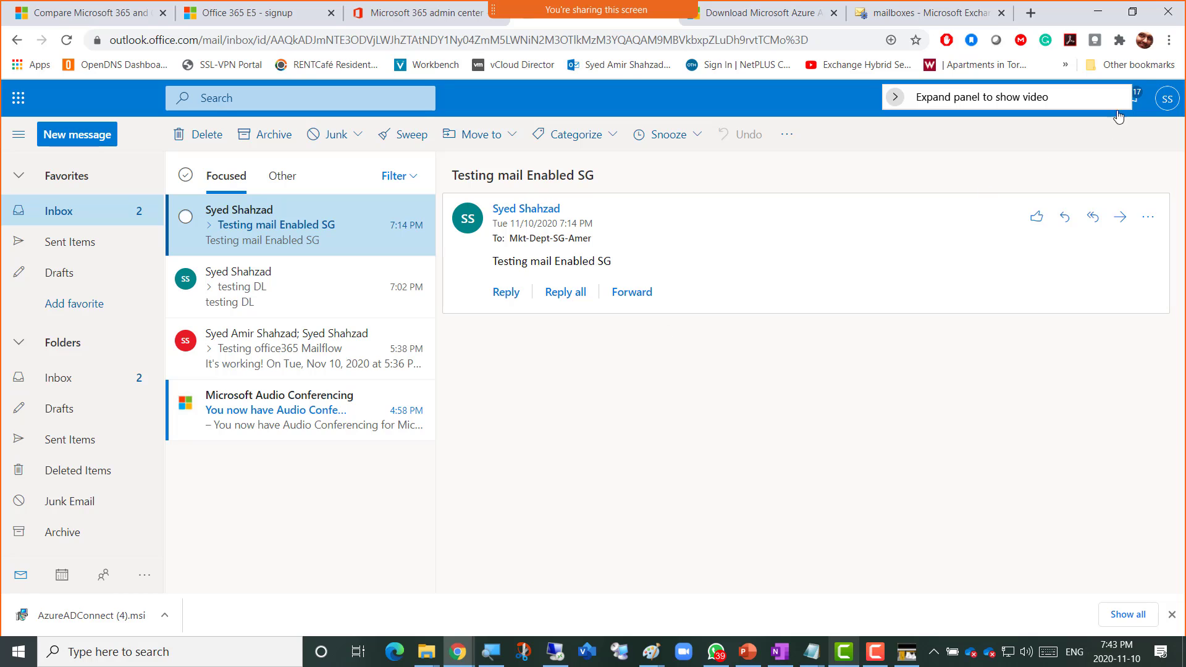
- Check the signed-in account, then open a new incognito window and go to portal.office.com
left_click(1165, 99)
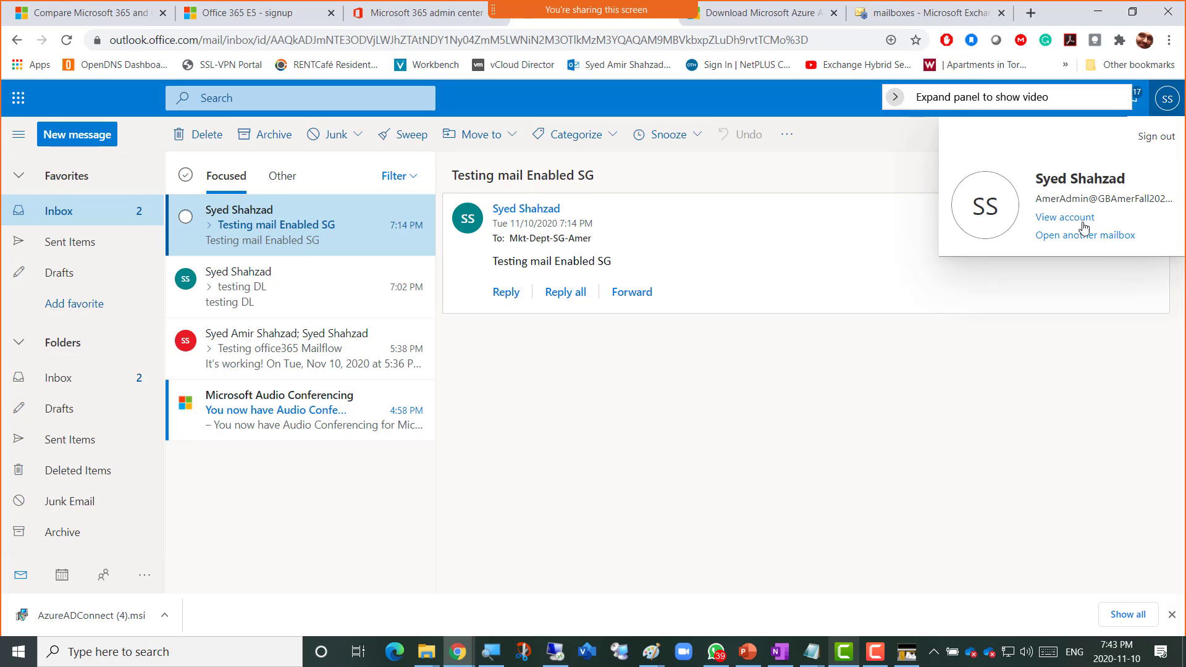
left_click(729, 498)
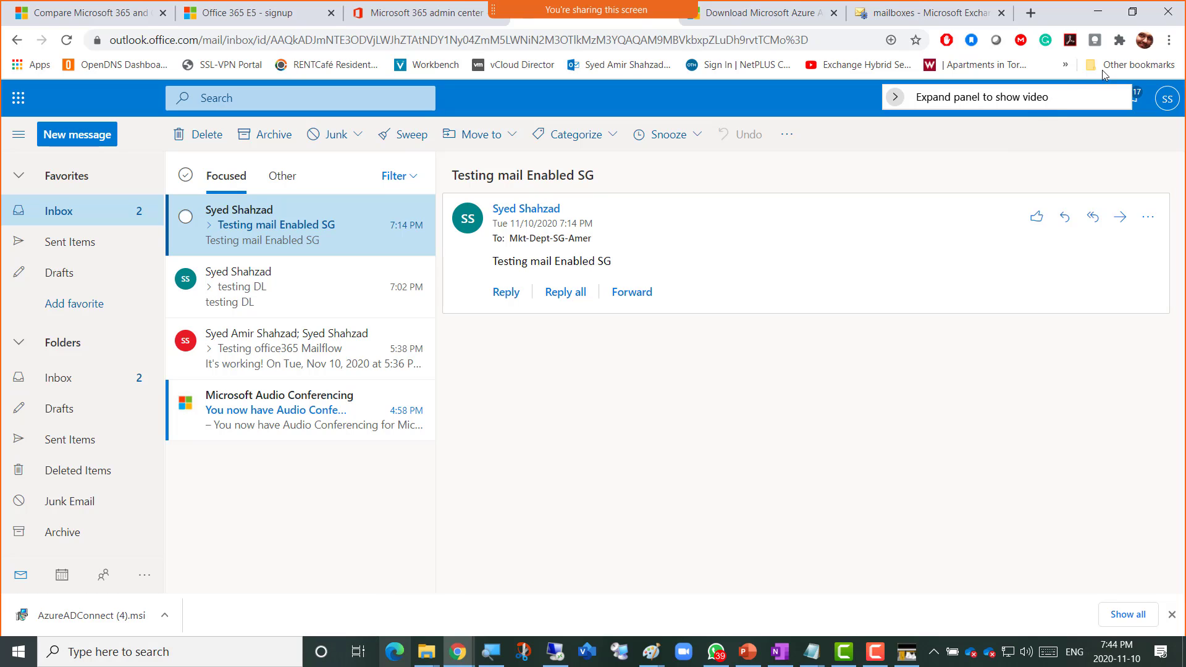
left_click(1169, 44)
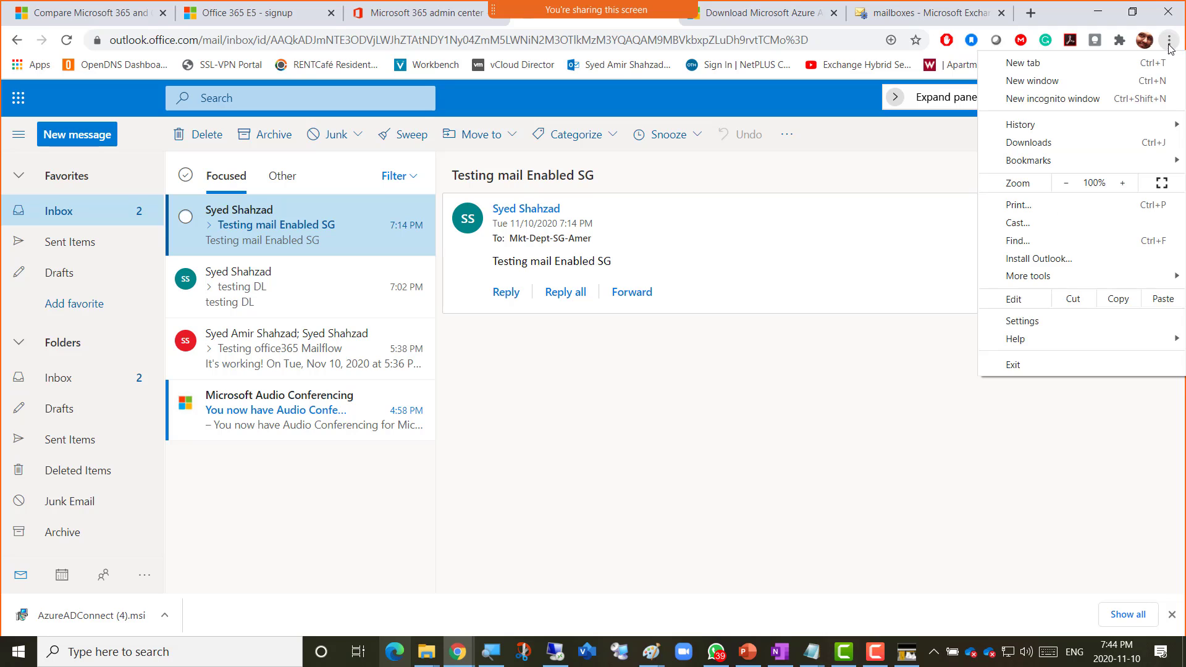
left_click(1060, 100)
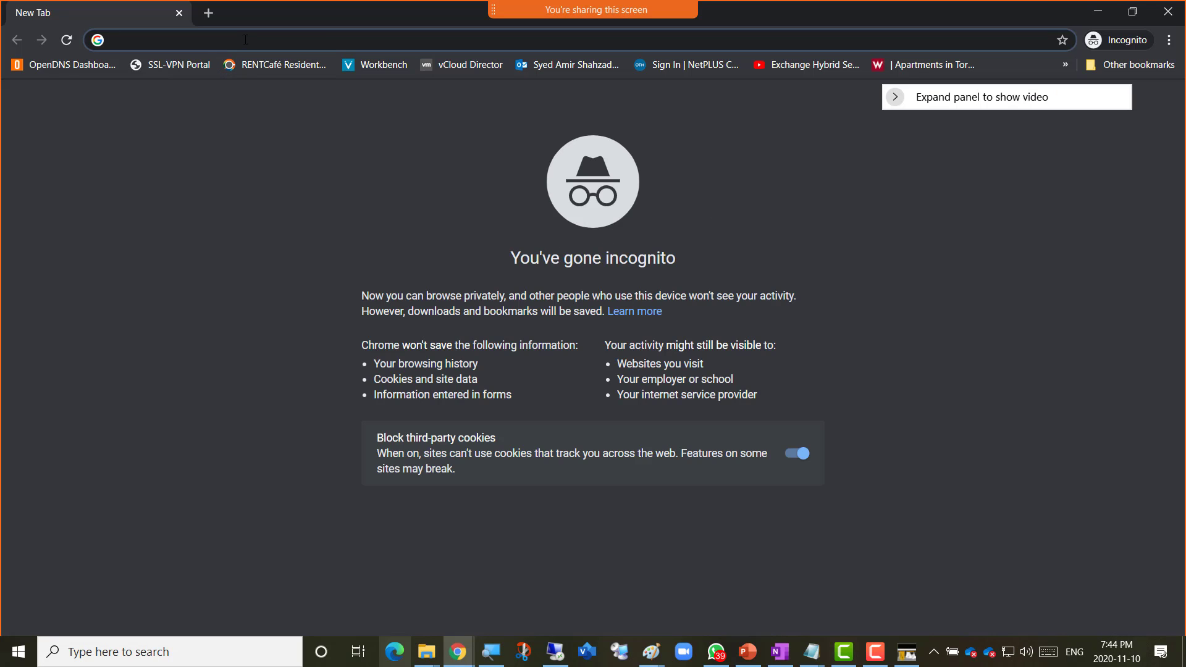
type("portal.of")
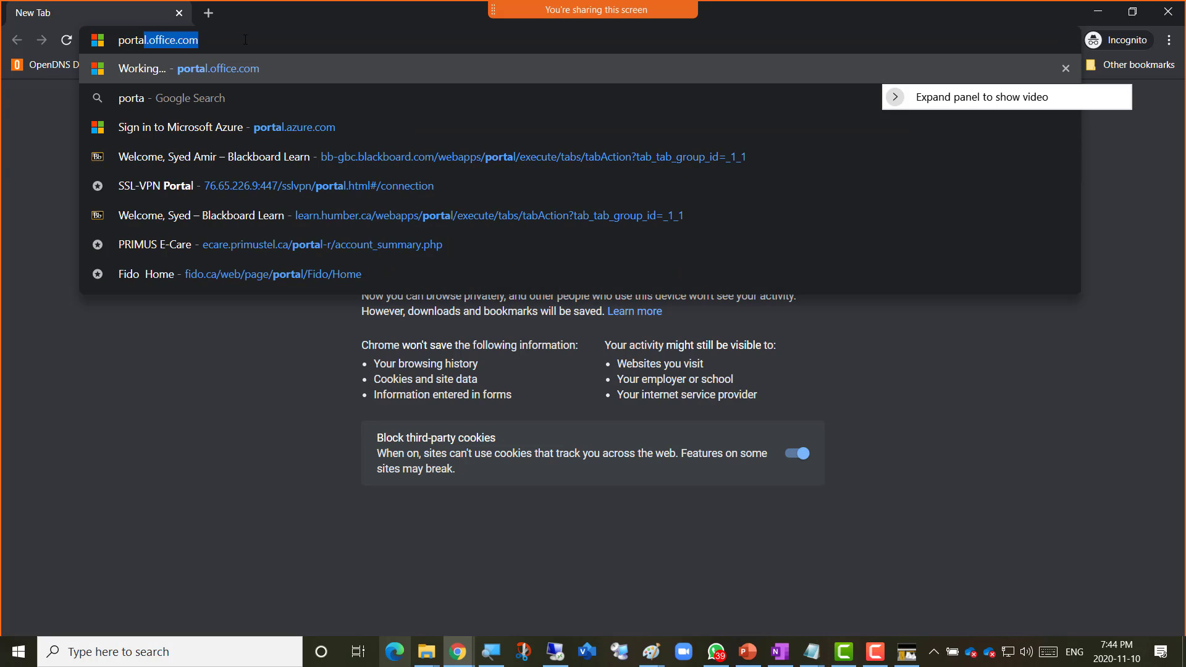
type("fice")
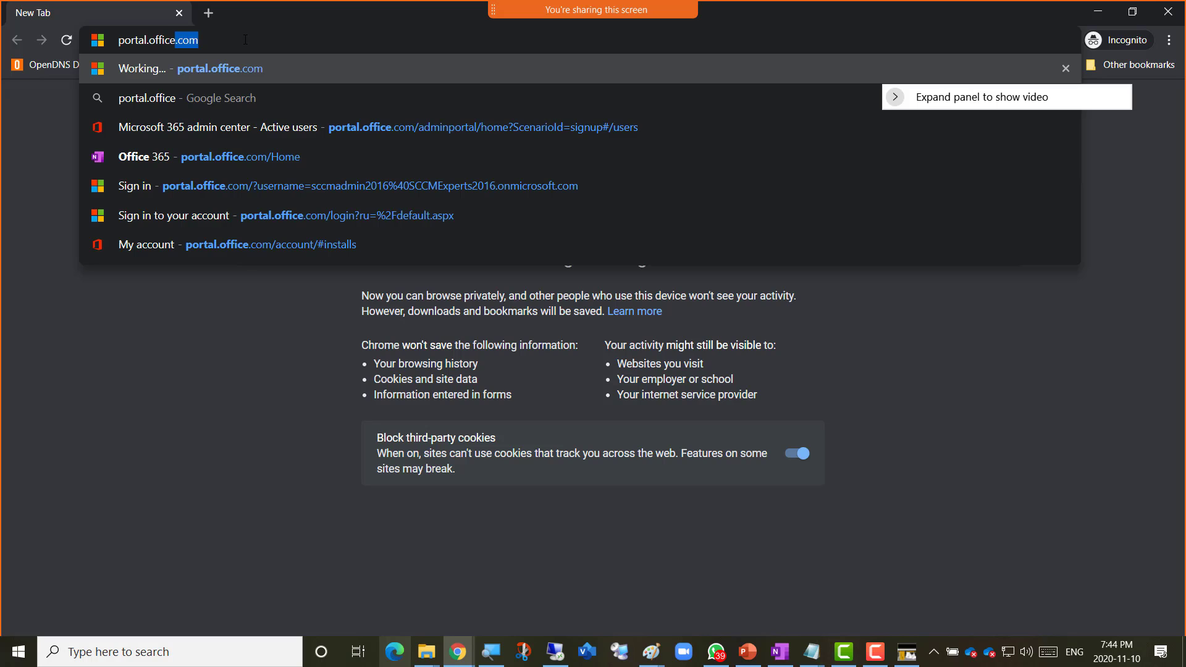
type(".com")
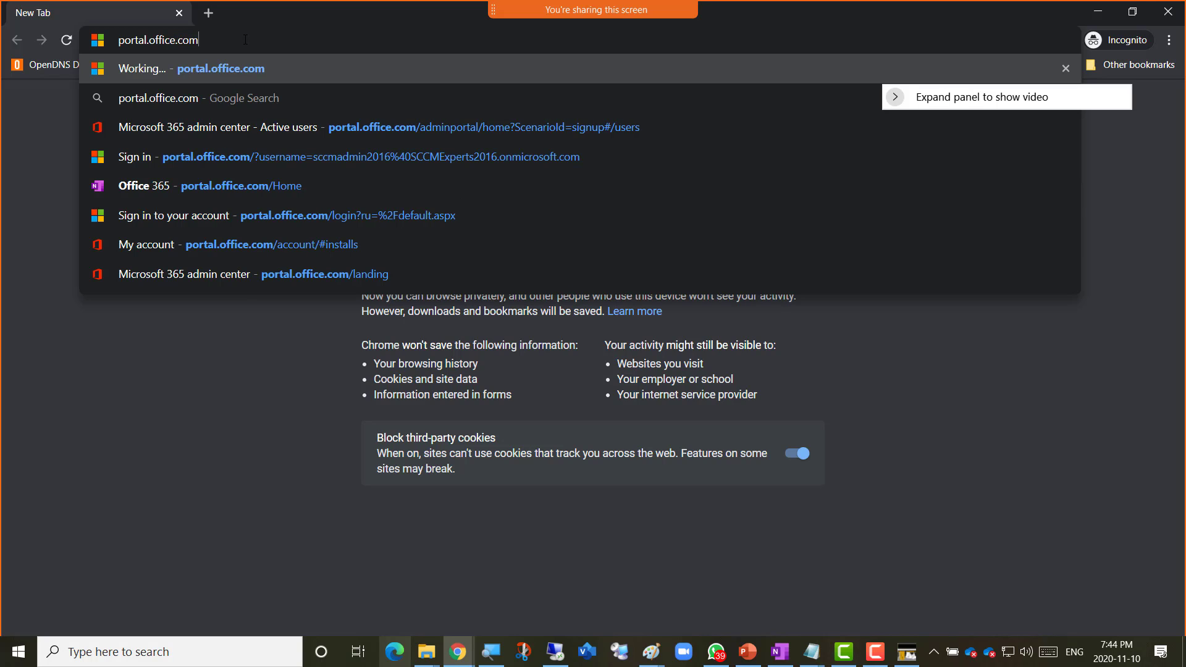
key("Return")
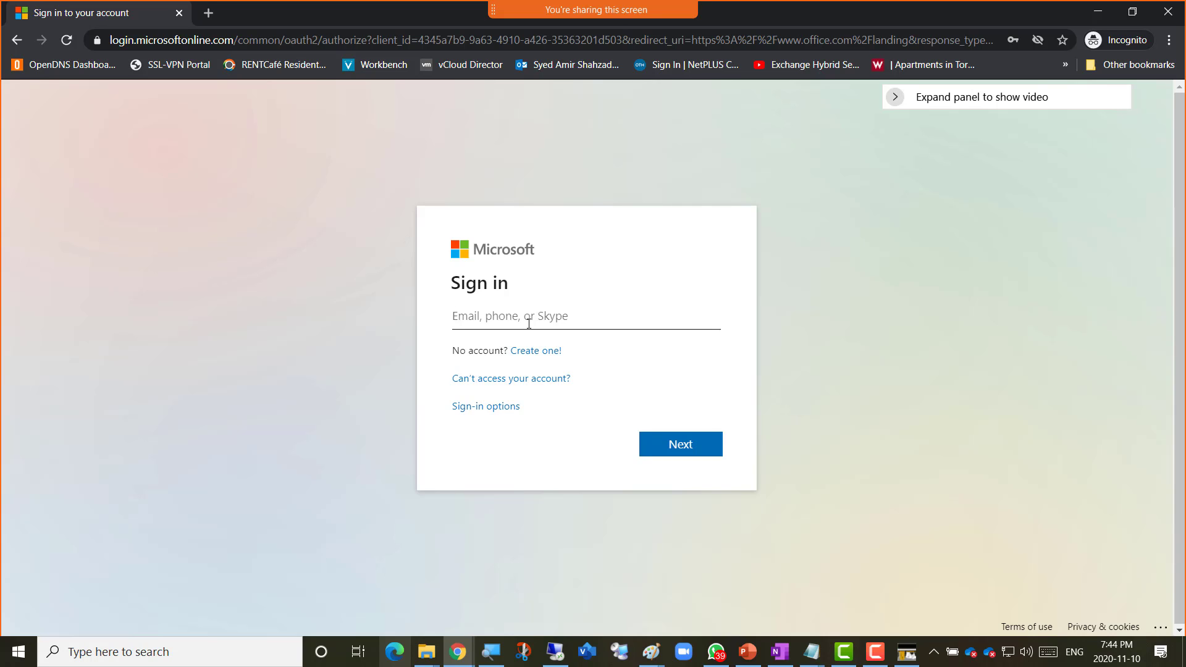
- Return to the Microsoft 365 admin center and copy the full username of the demo user ending in 01 from the account details
key("alt+Tab")
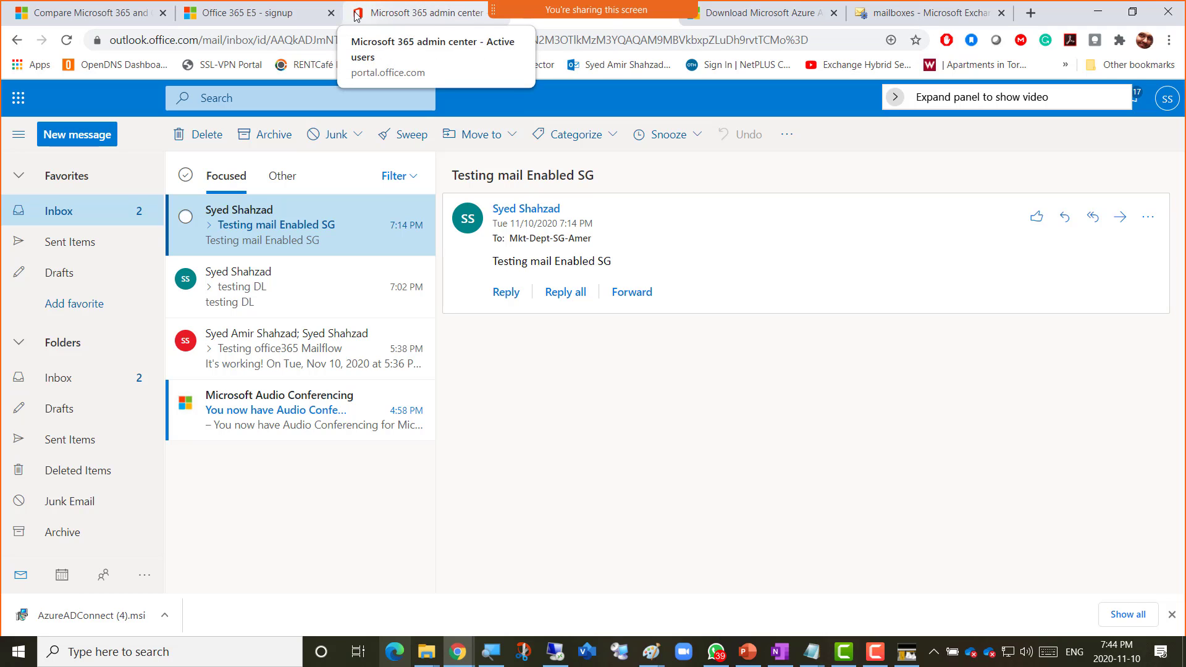
left_click(402, 18)
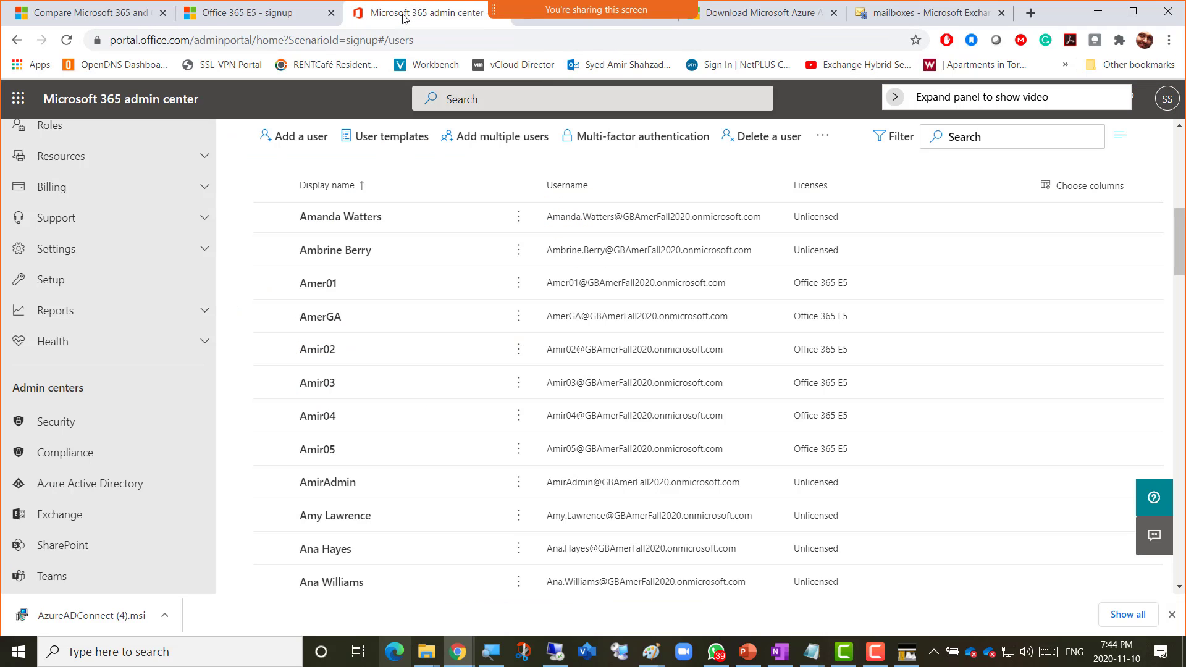
left_click(322, 284)
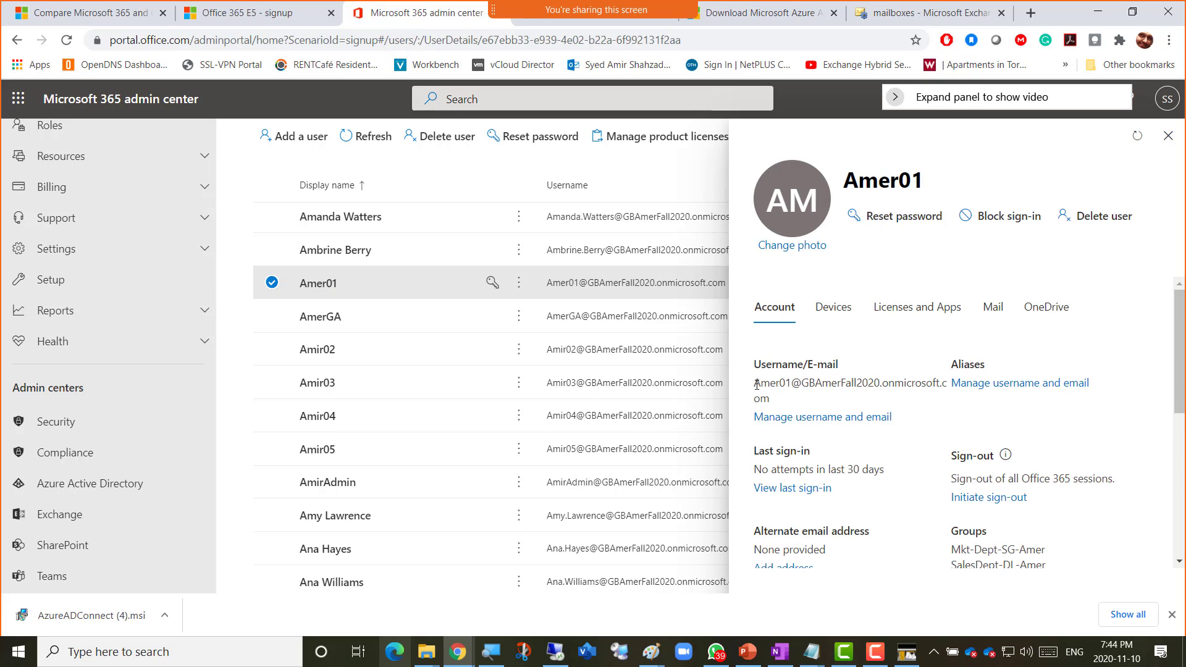
left_click_drag(803, 384, 947, 384)
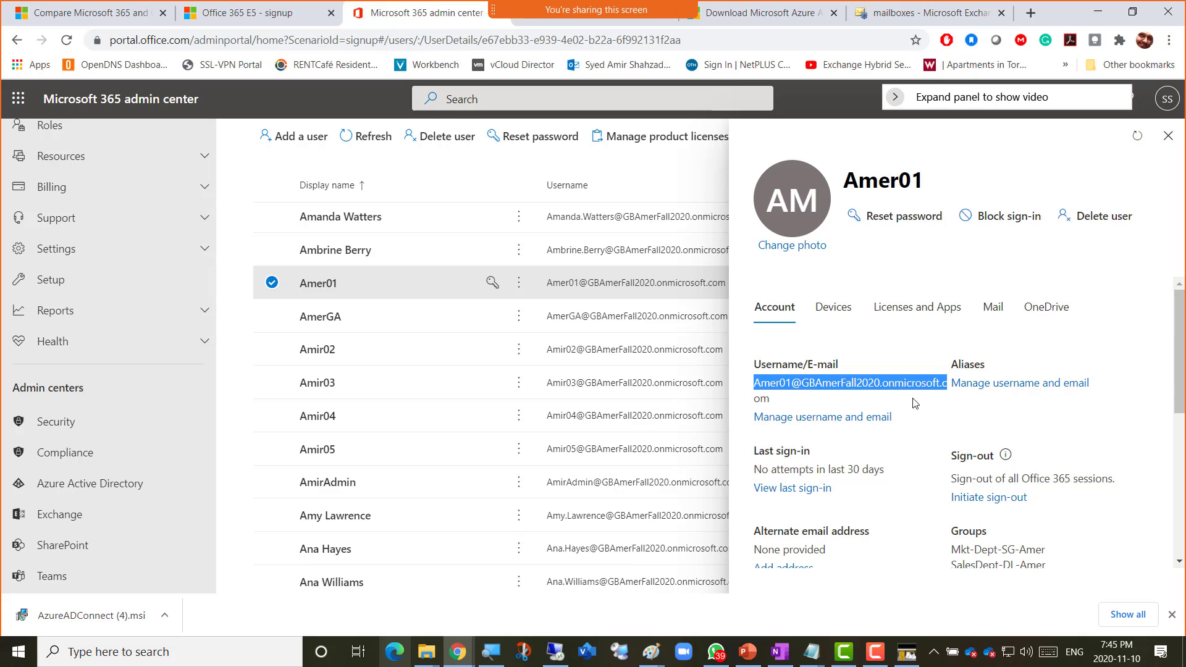
left_click_drag(771, 399, 751, 388)
right_click(771, 393)
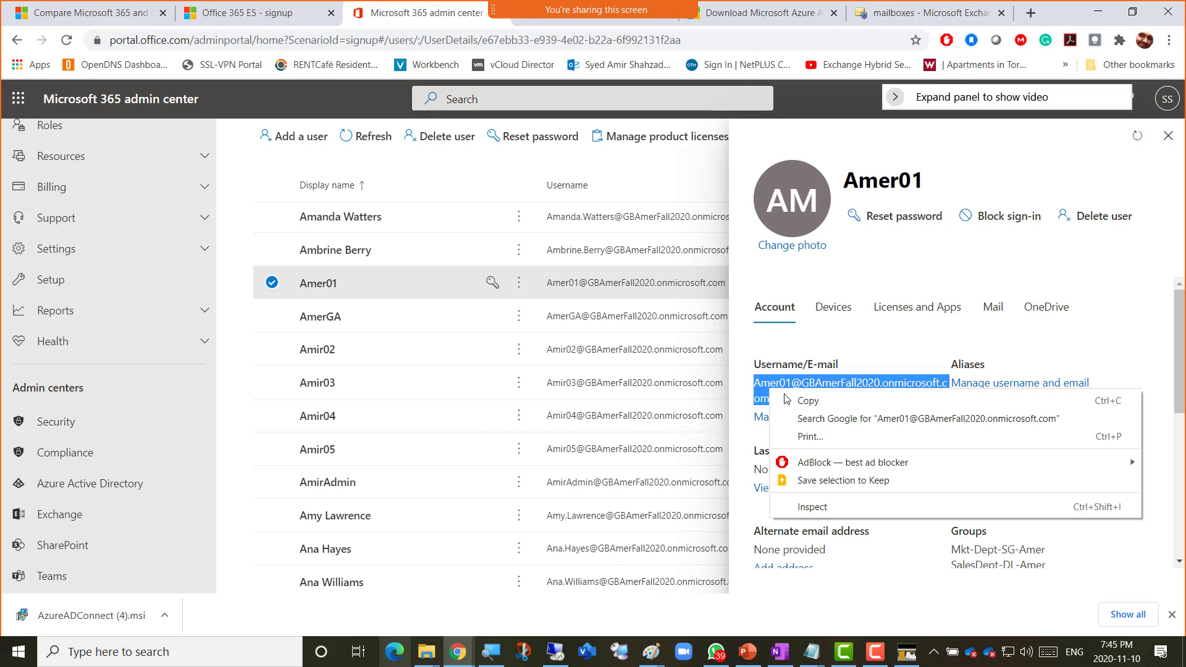
left_click(796, 402)
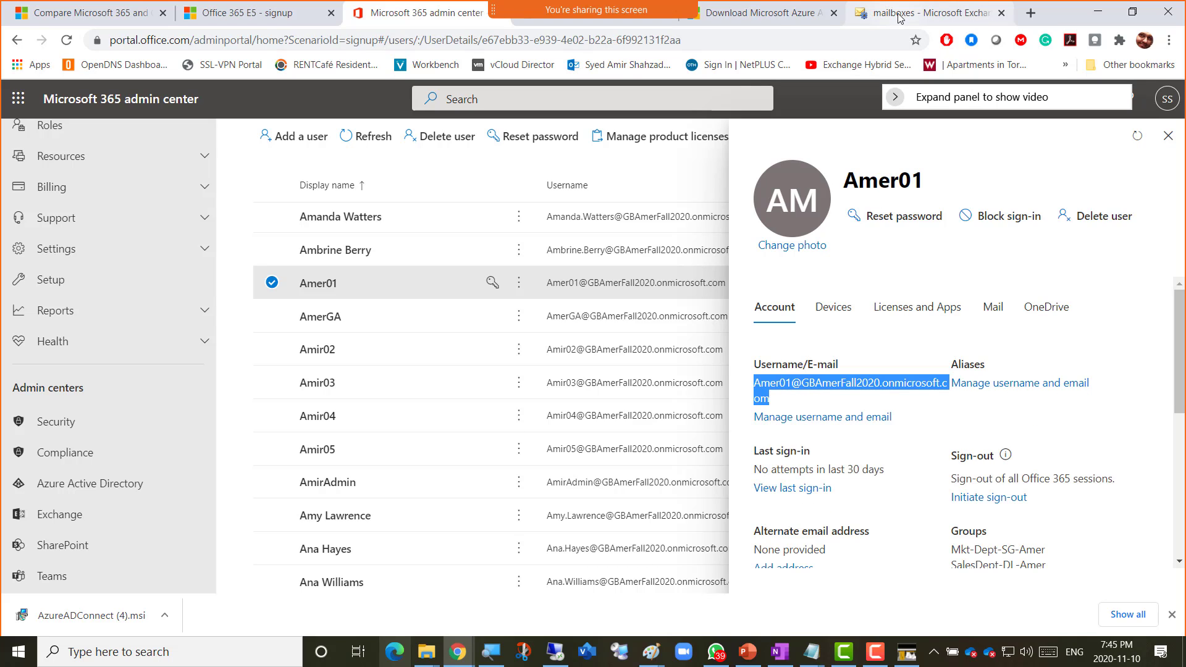
- Sign in to Microsoft in the incognito window with the copied username and the account password, declining to stay signed in
key("alt+Tab")
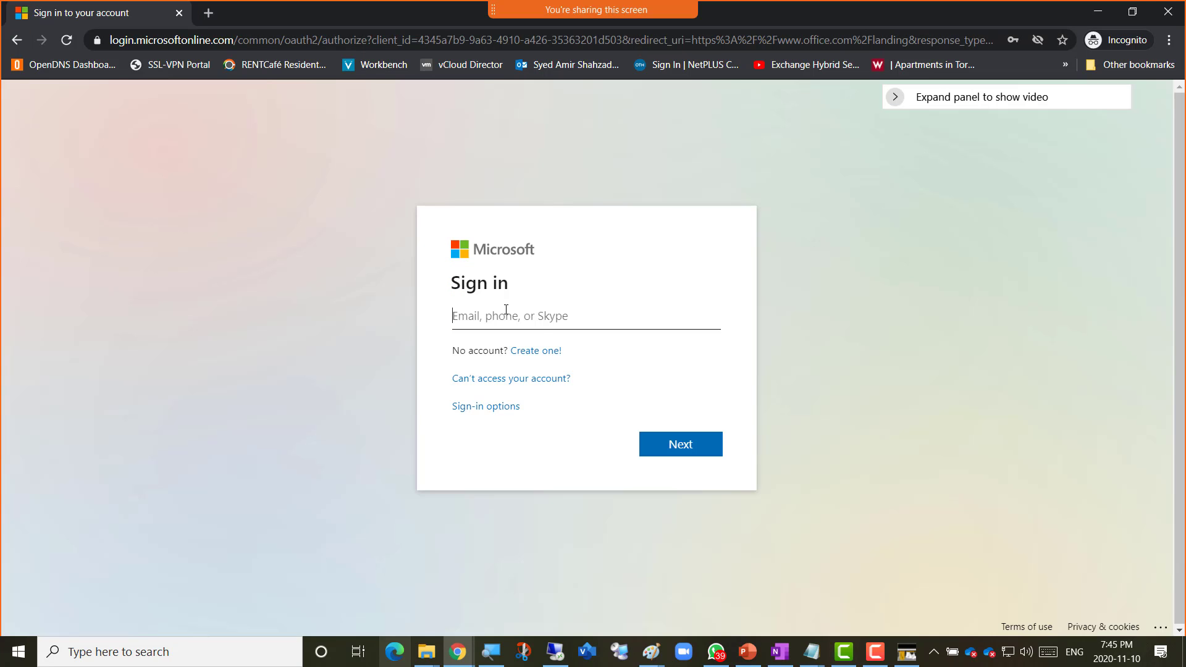
key("ctrl+v")
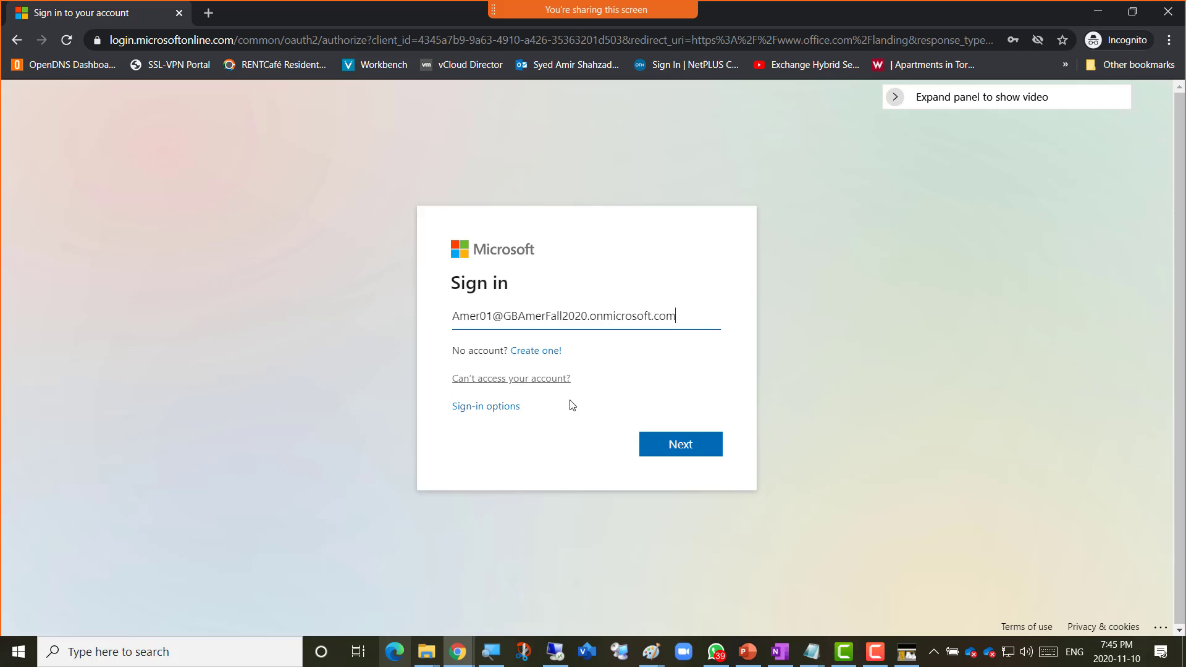
left_click(671, 449)
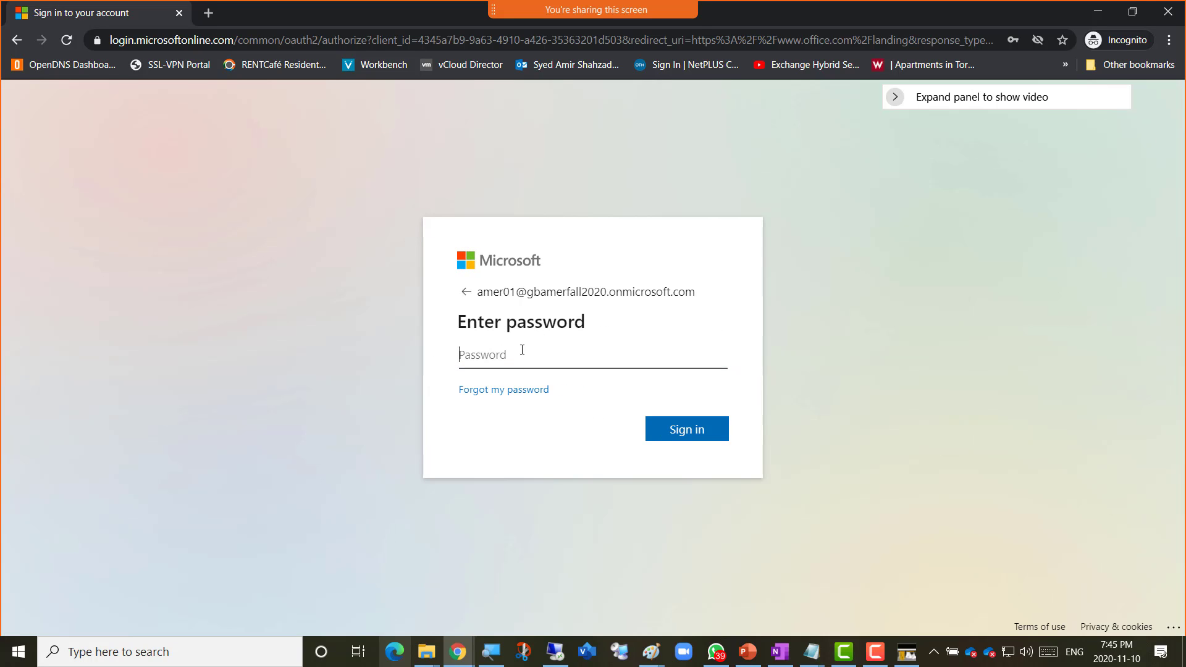
type("••••••••••")
left_click(687, 432)
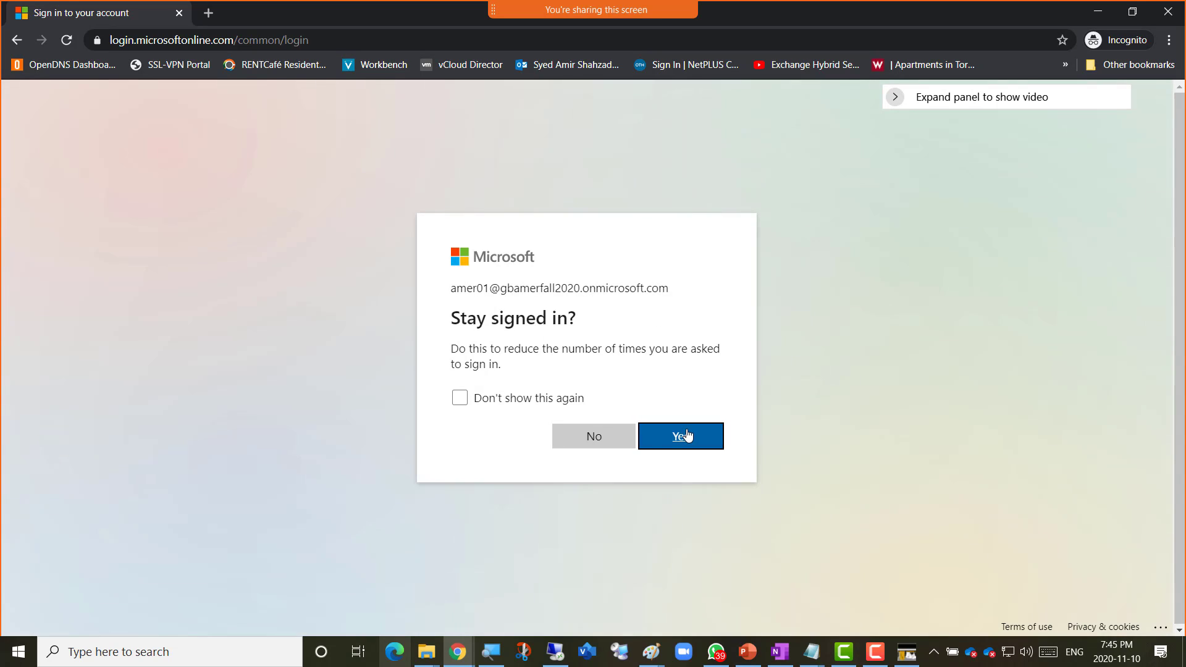
left_click(587, 441)
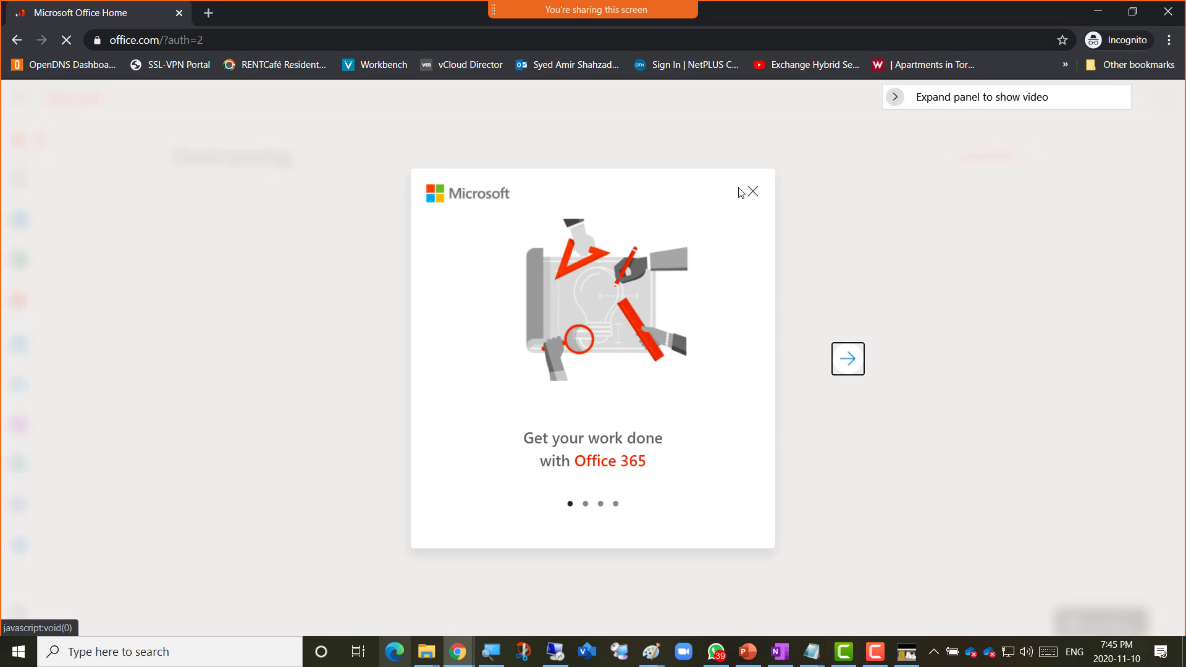
- Dismiss the Office 365 introduction, open Outlook and close its welcome dialog to show the demo user's inbox
left_click(753, 192)
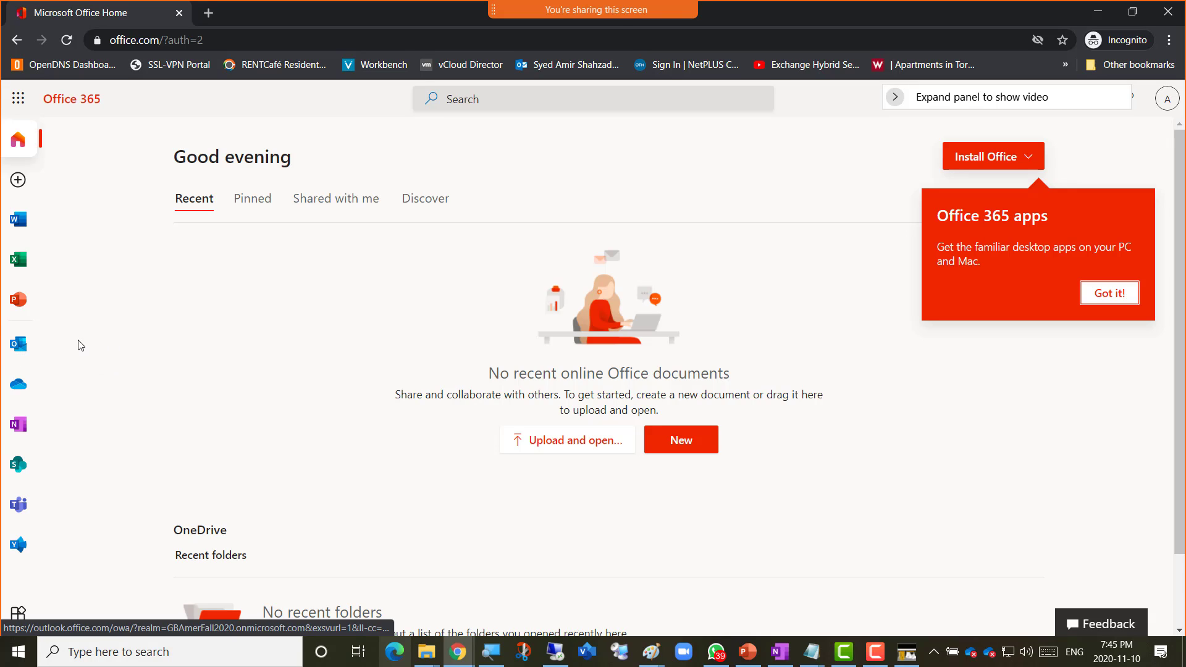
left_click(27, 350)
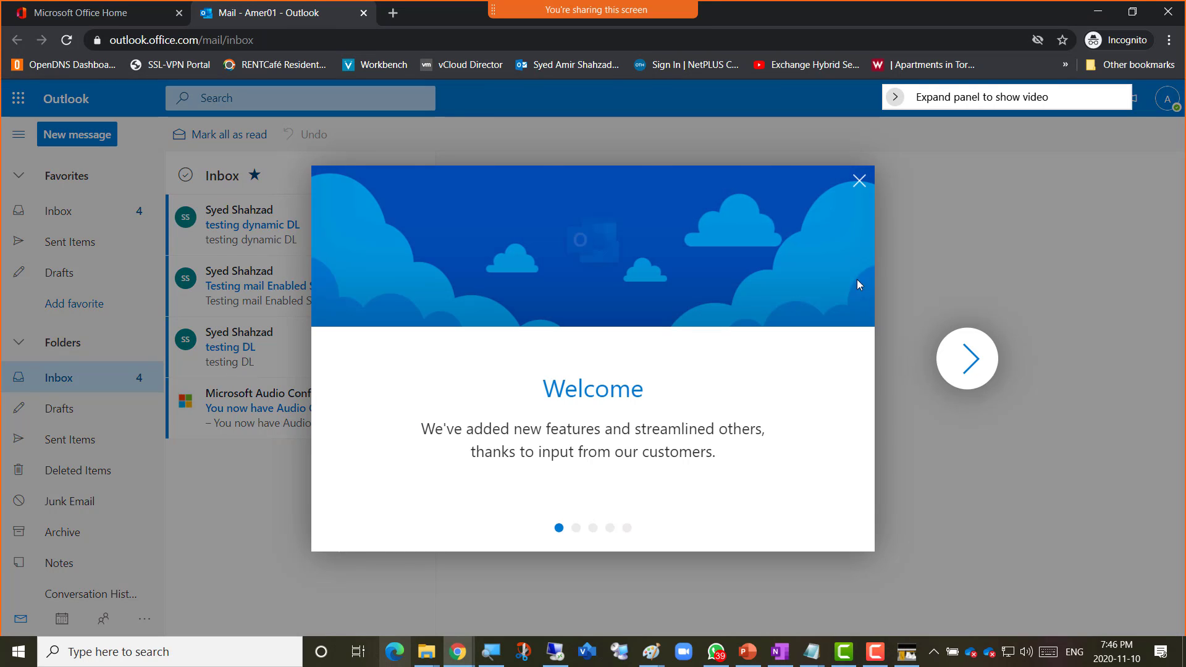
left_click(859, 180)
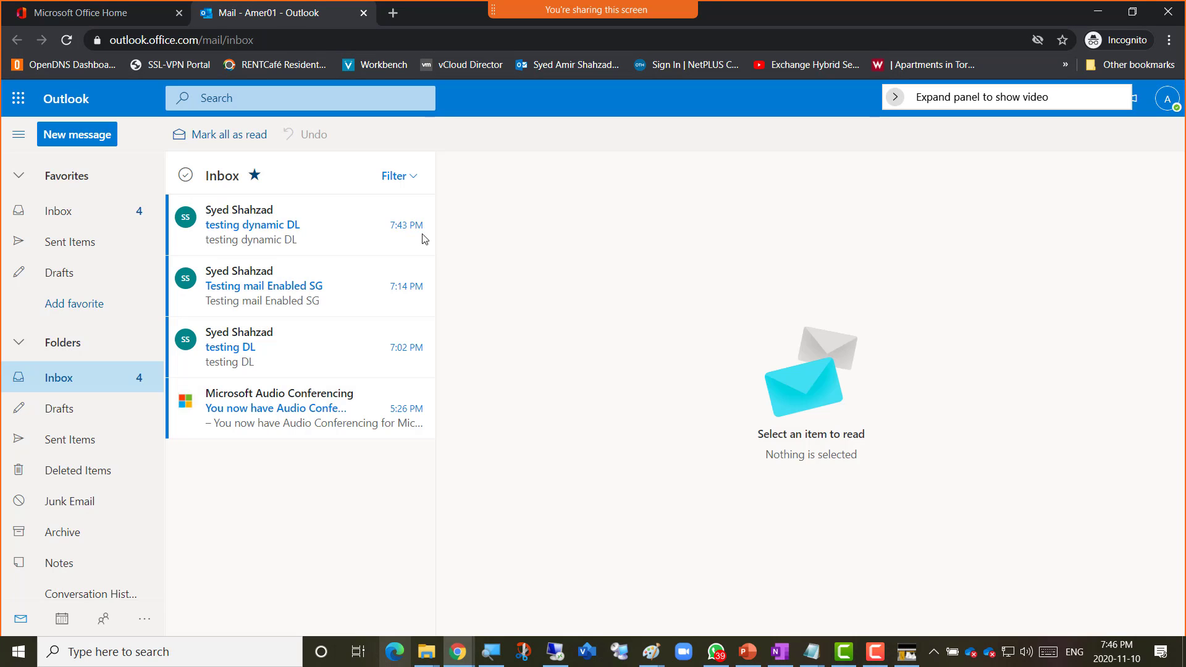
- Open the "testing dynamic DL" message in the demo user's inbox, then return to the Microsoft 365 admin center
left_click(277, 245)
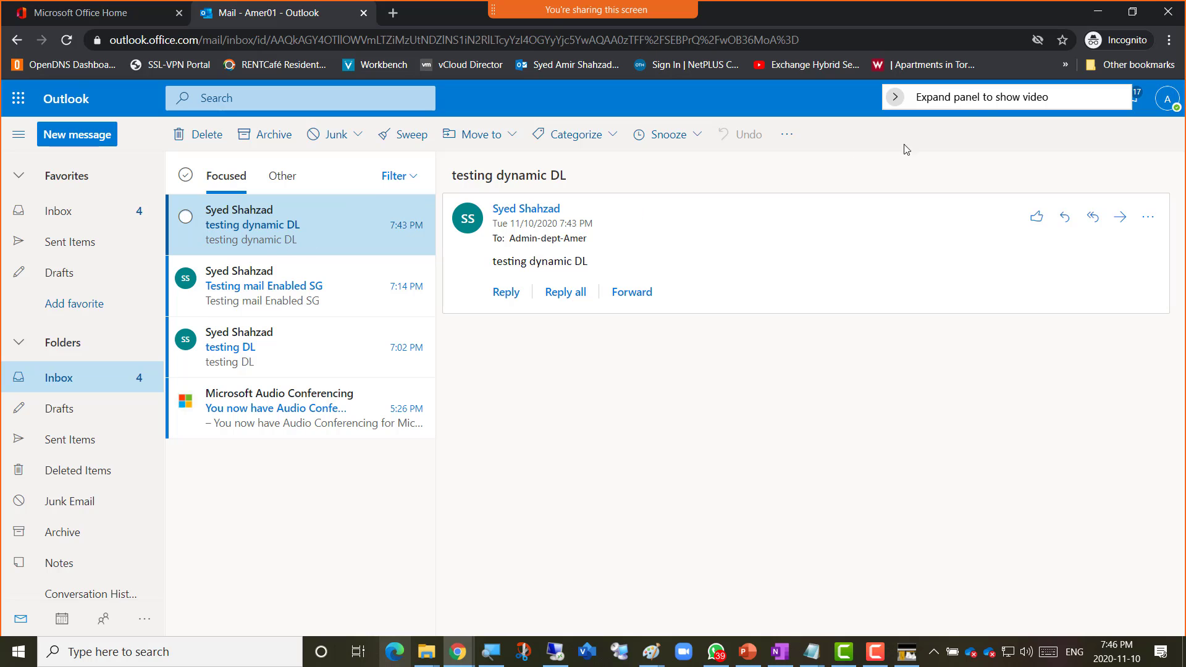
left_click(1098, 13)
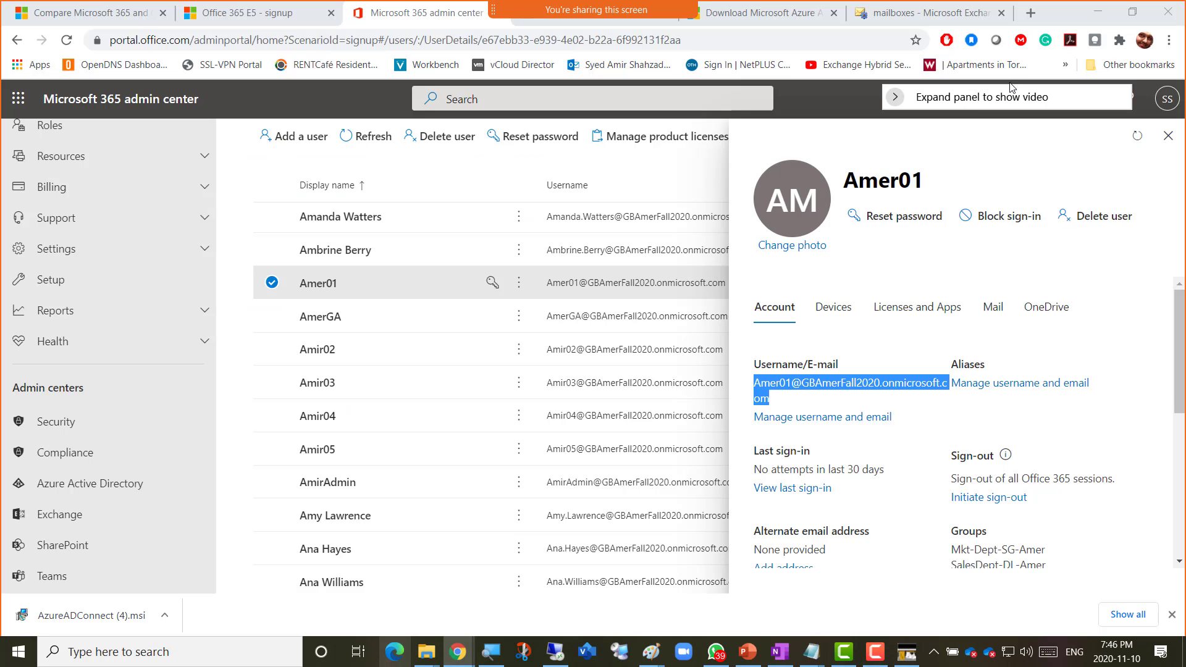
left_click(870, 275)
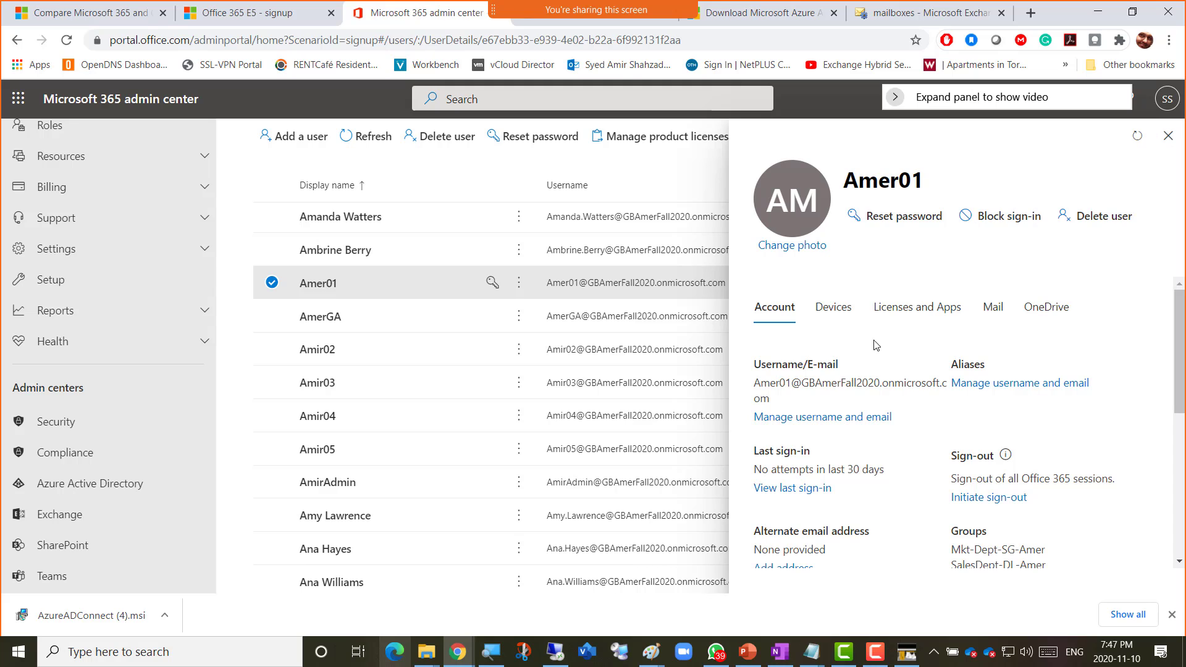
- Open the contact information from the demo user's account details and examine the Department value
scroll(811, 492, "down", 2)
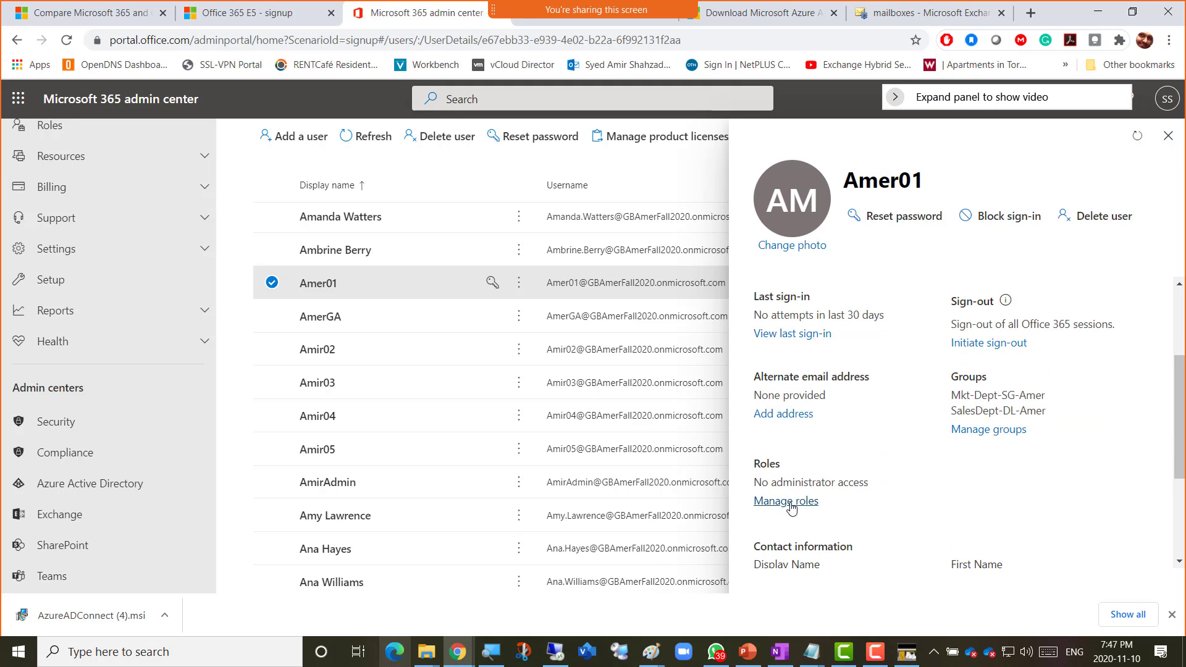
scroll(796, 481, "down", 2)
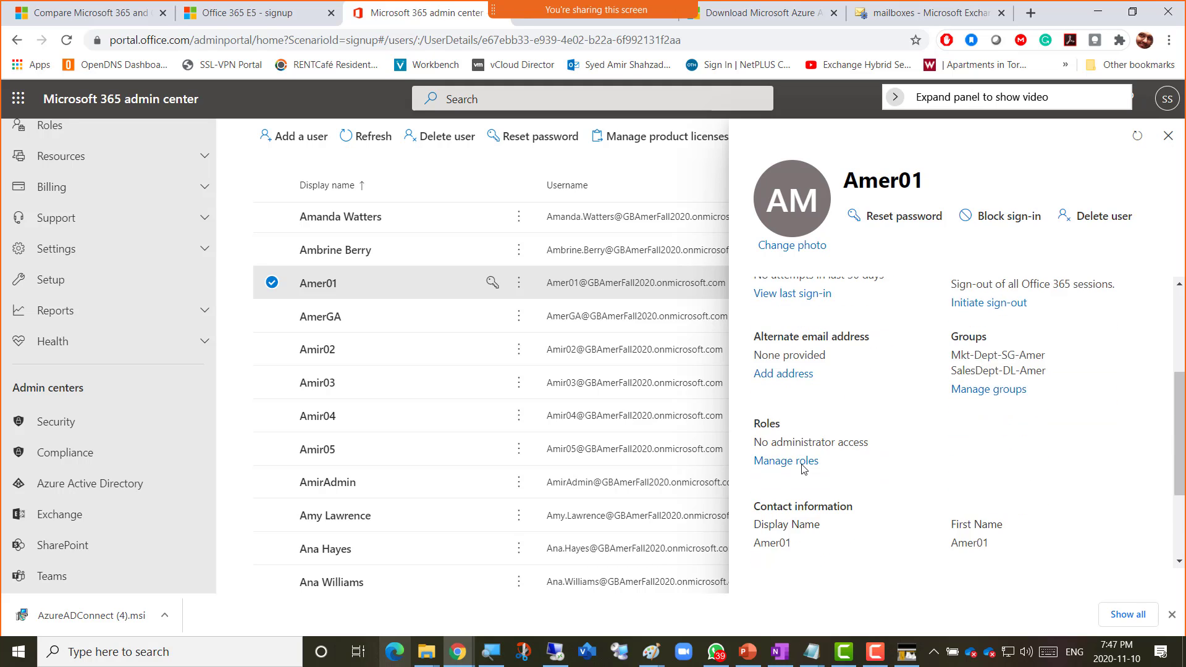
left_click(796, 482)
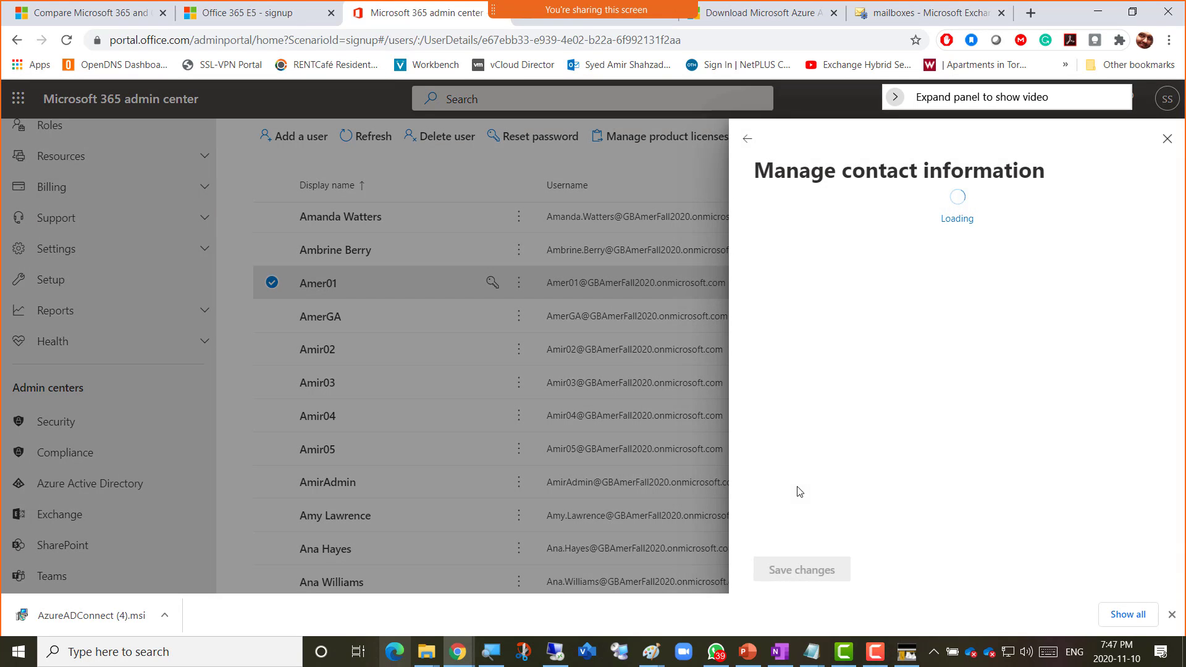
left_click(801, 499)
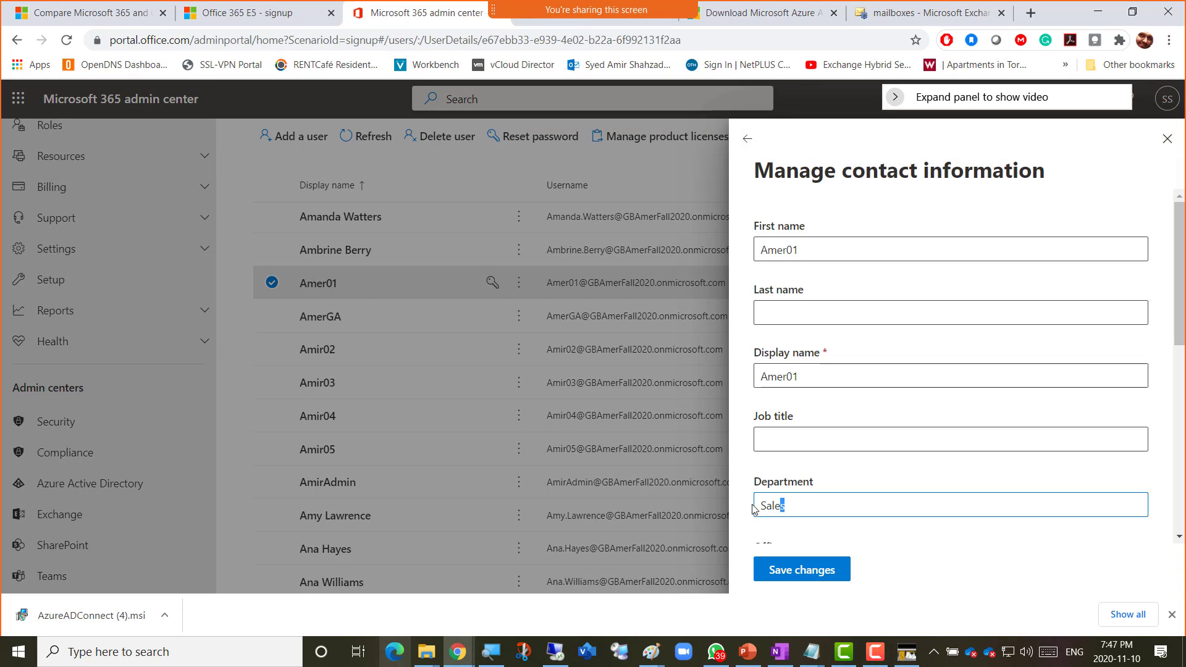
left_click_drag(801, 499, 741, 527)
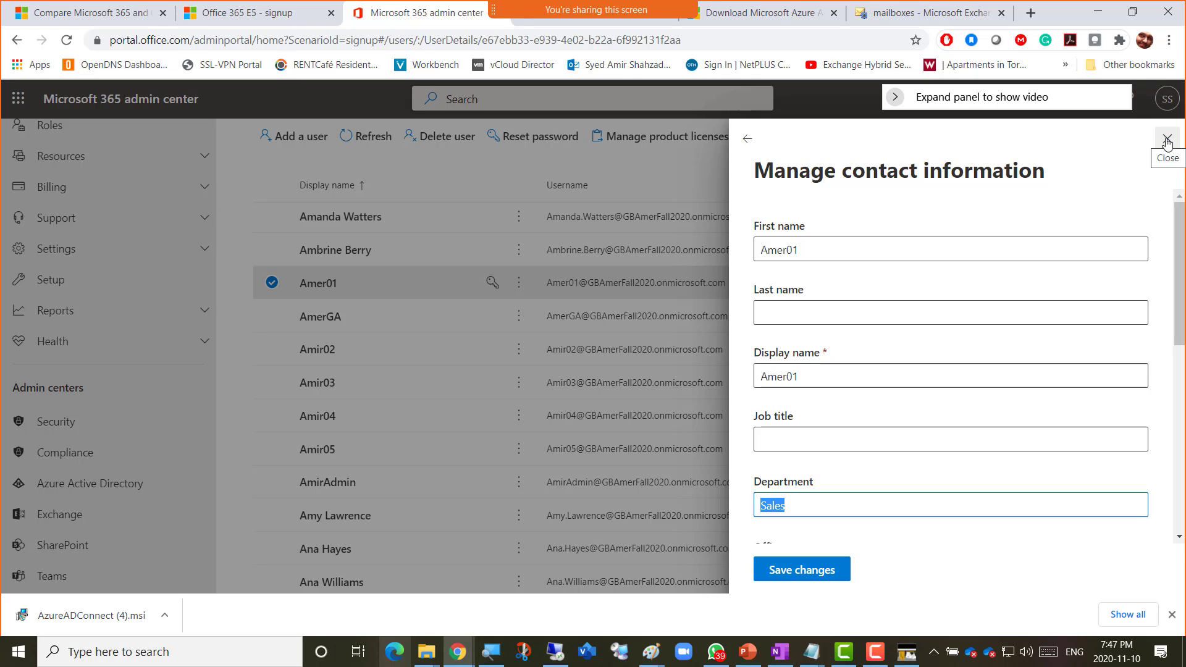
left_click(1096, 155)
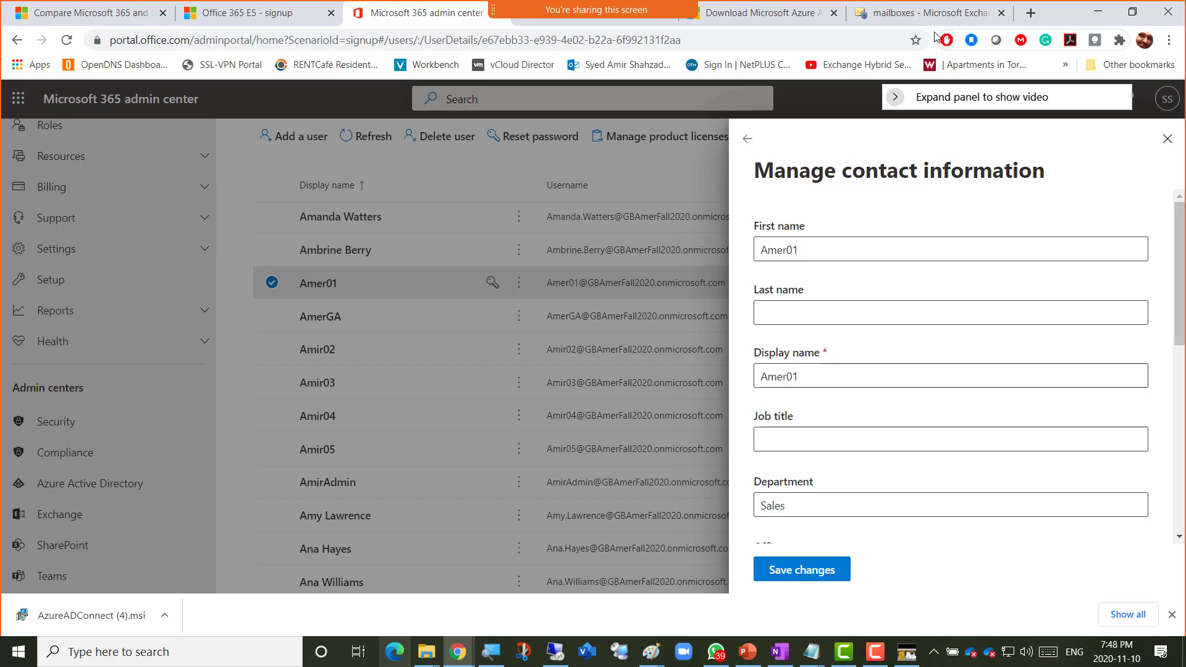
- Compare the administrator's Outlook inbox with the demo user's incognito inbox, then return to the Department field in the demo user's contact information
left_click(565, 25)
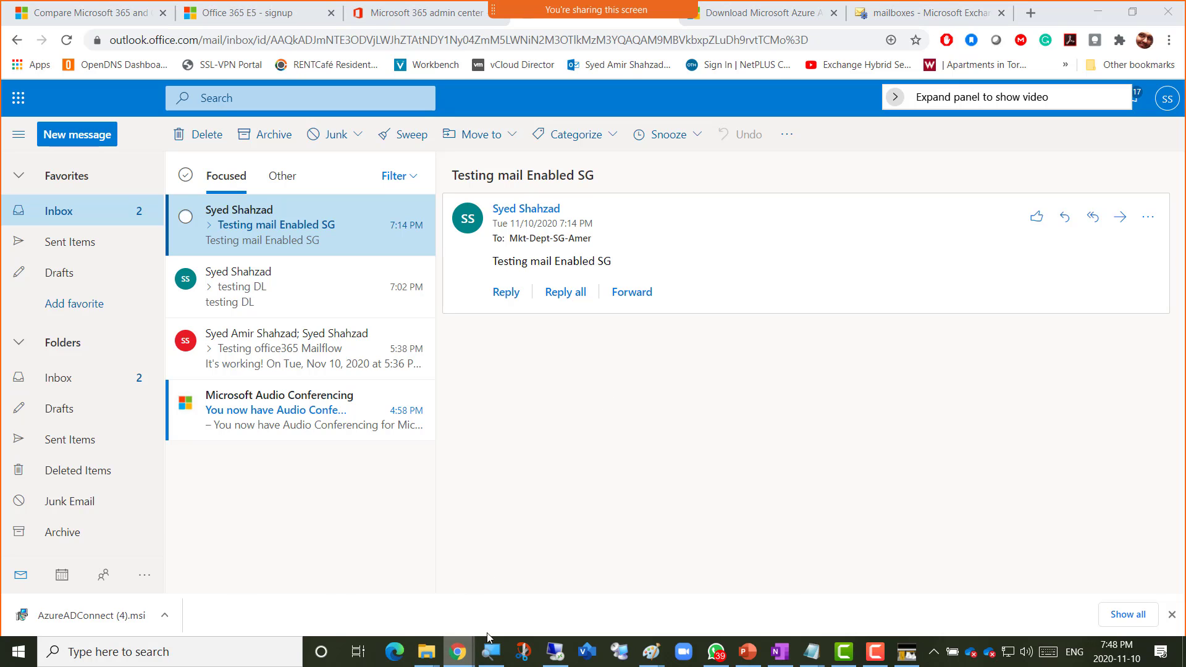
mouse_move(457, 652)
left_click(697, 585)
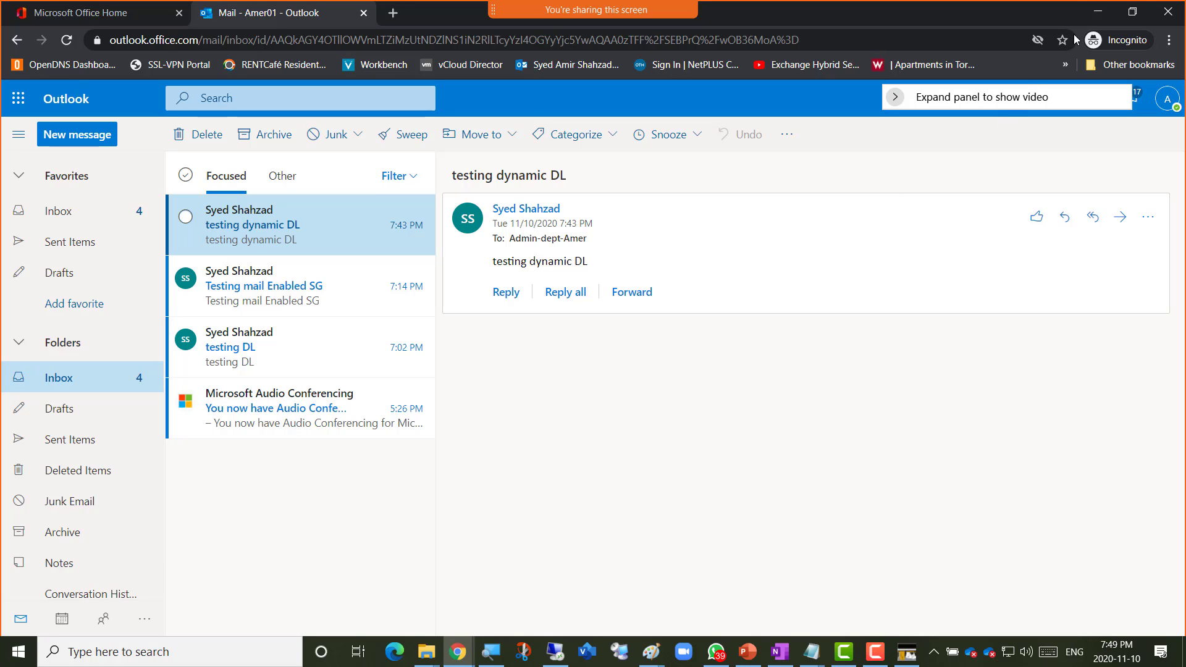
left_click(1102, 12)
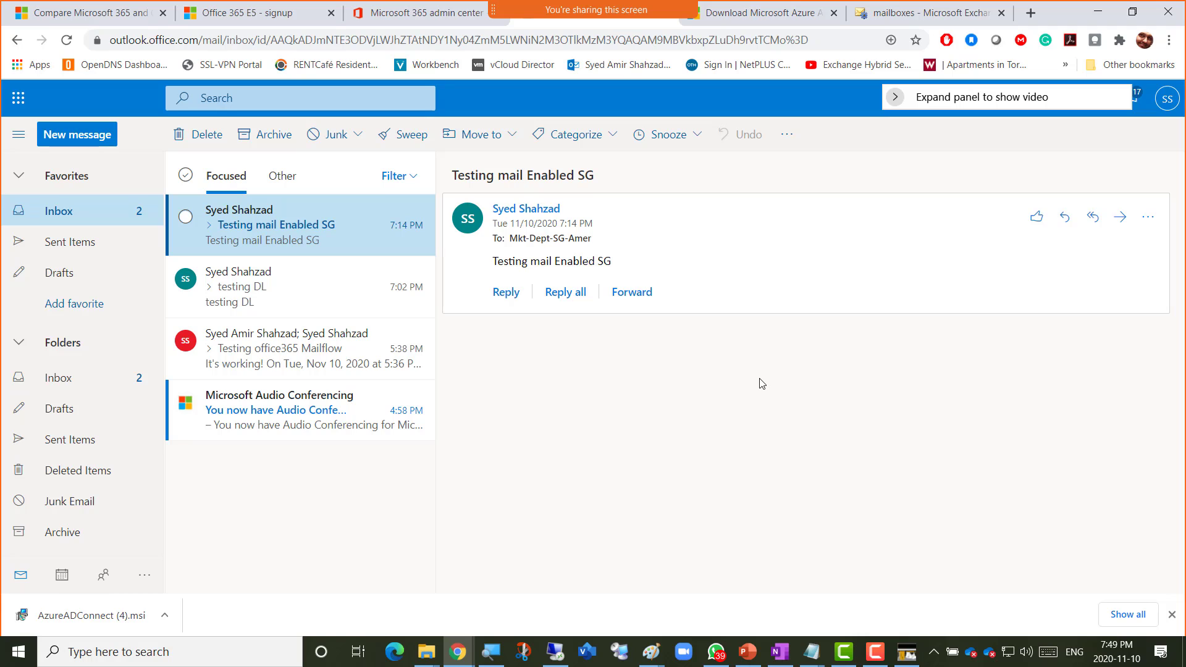
left_click(418, 19)
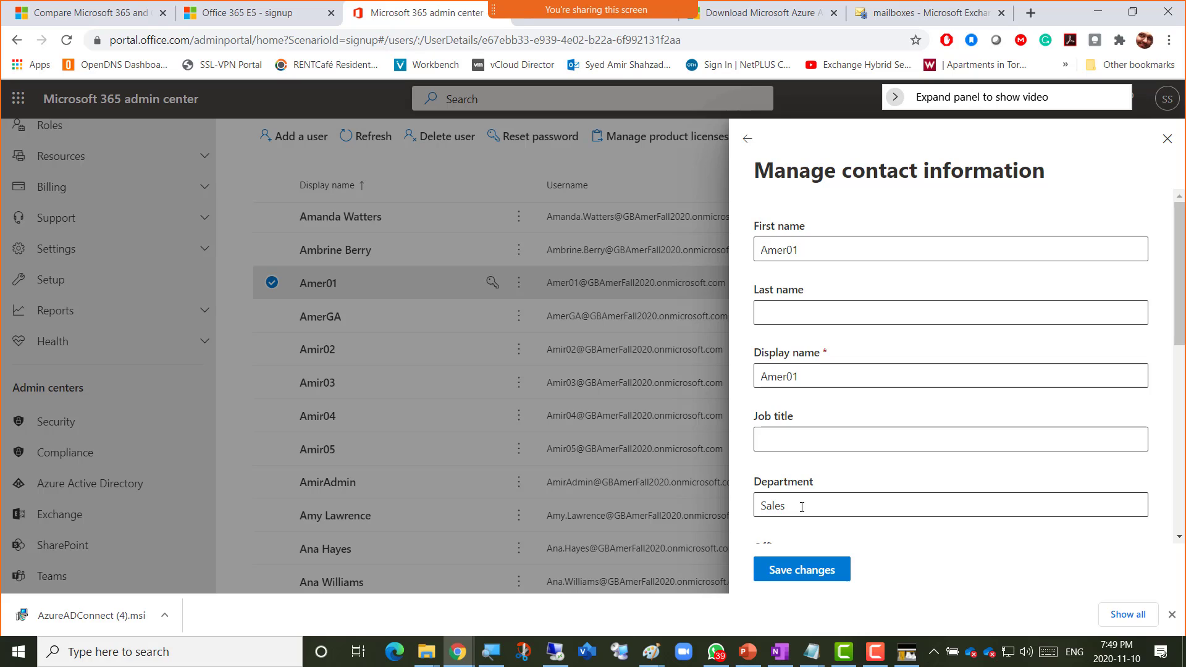
left_click(800, 507)
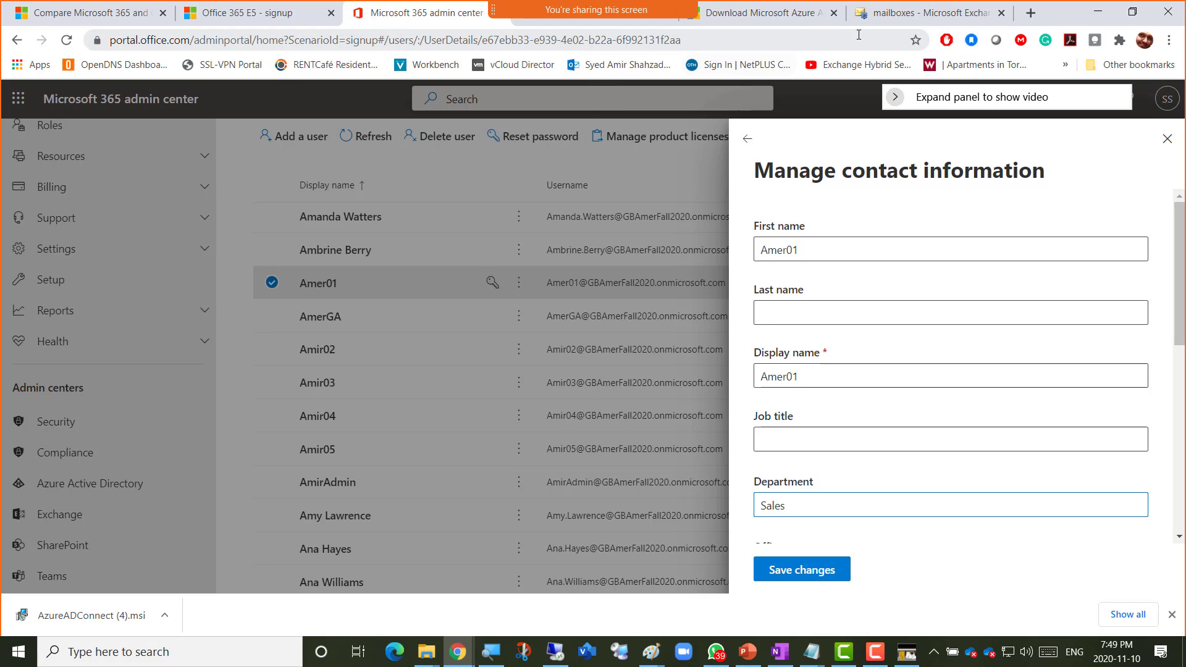
- Open the Admin-dept-Amer dynamic distribution list in the Exchange admin center and review its delivery, email, general, ownership and membership settings
left_click(896, 14)
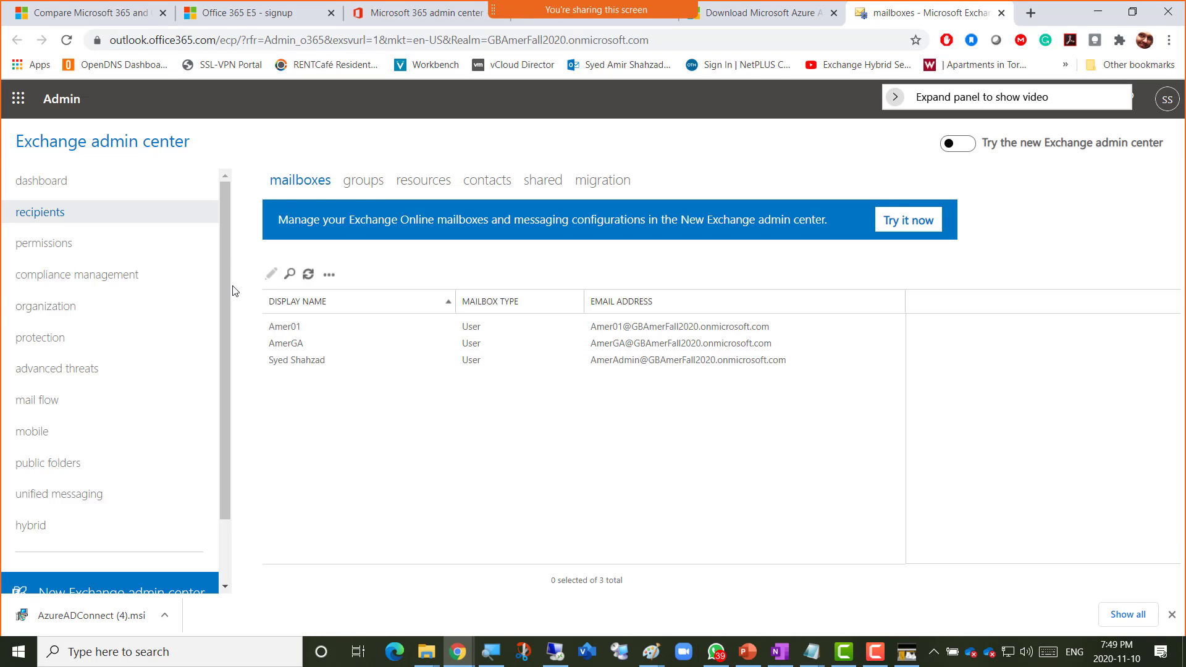
left_click(363, 183)
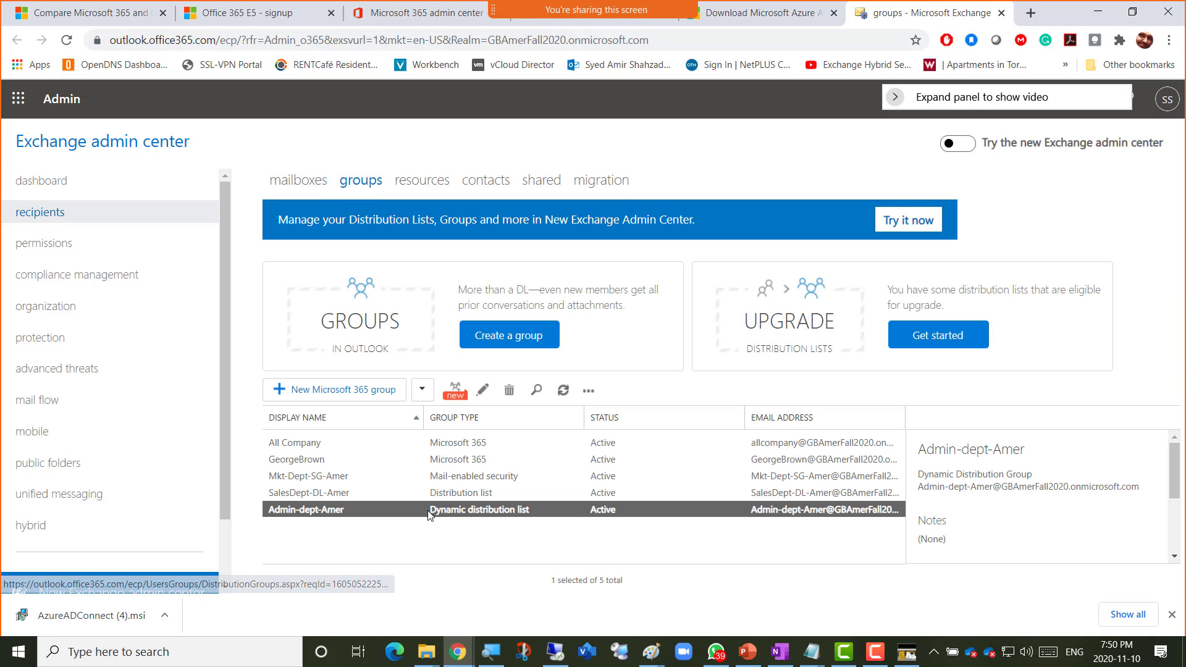
double_click(341, 510)
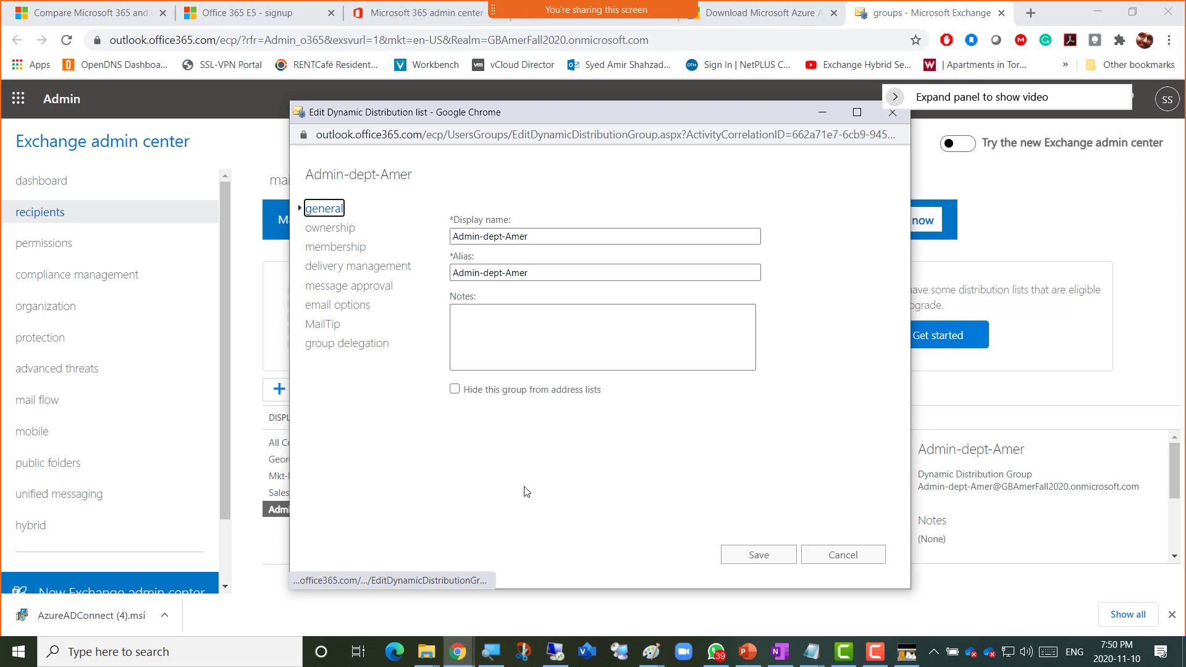
left_click(345, 268)
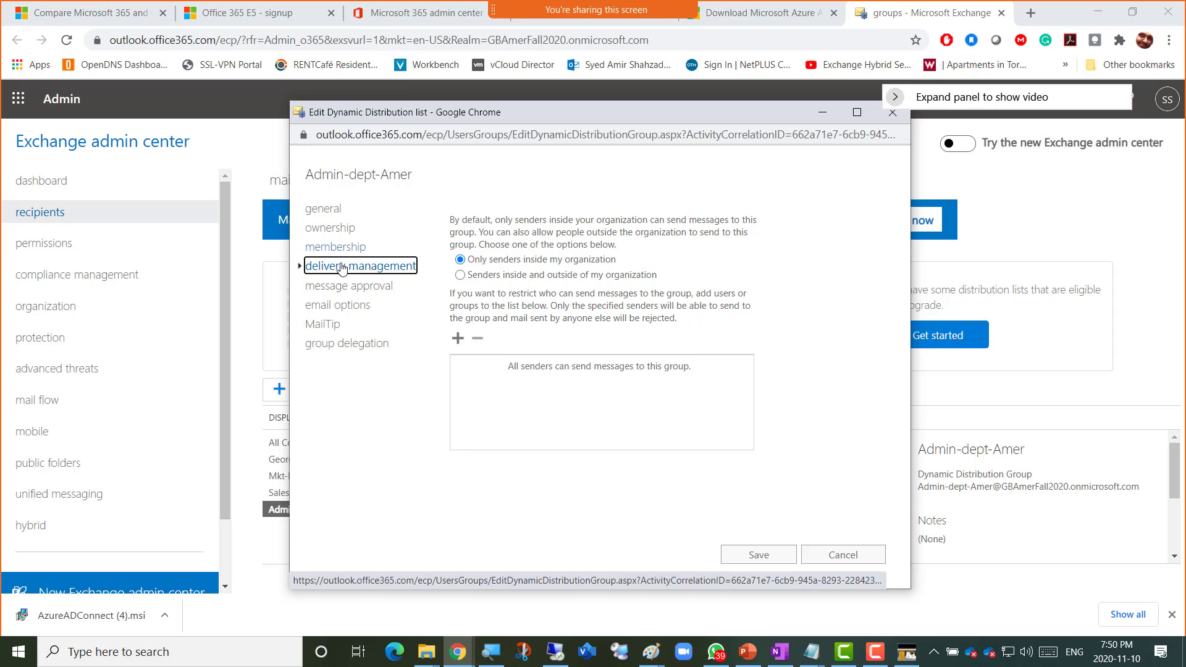
left_click(339, 307)
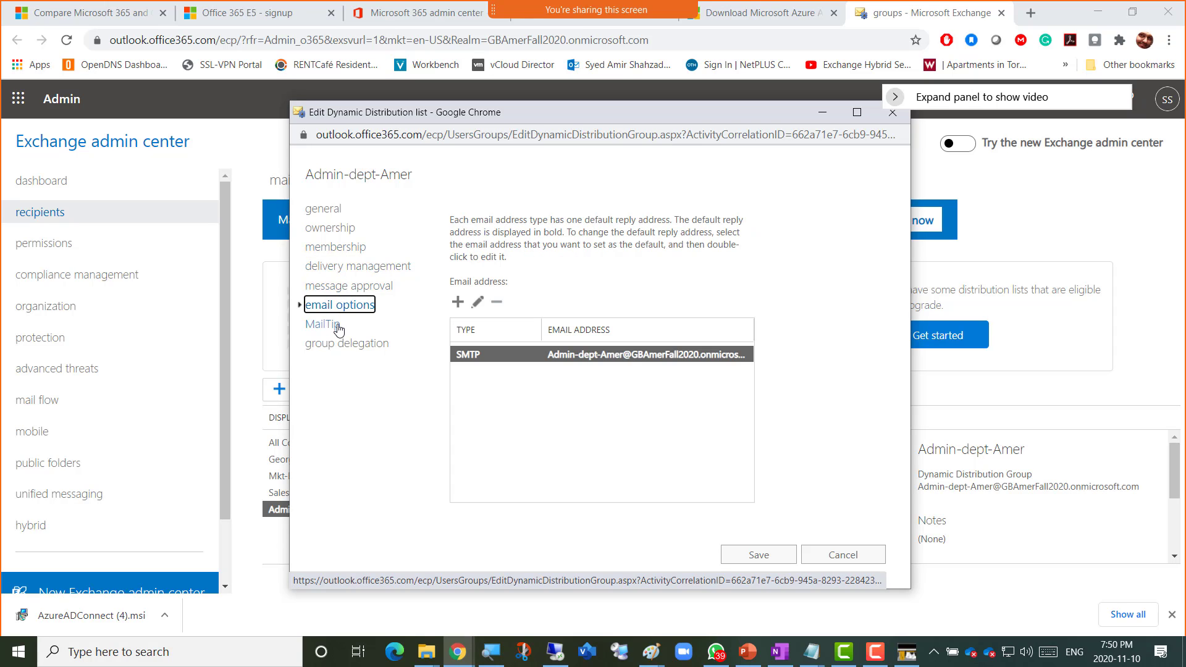
left_click(323, 210)
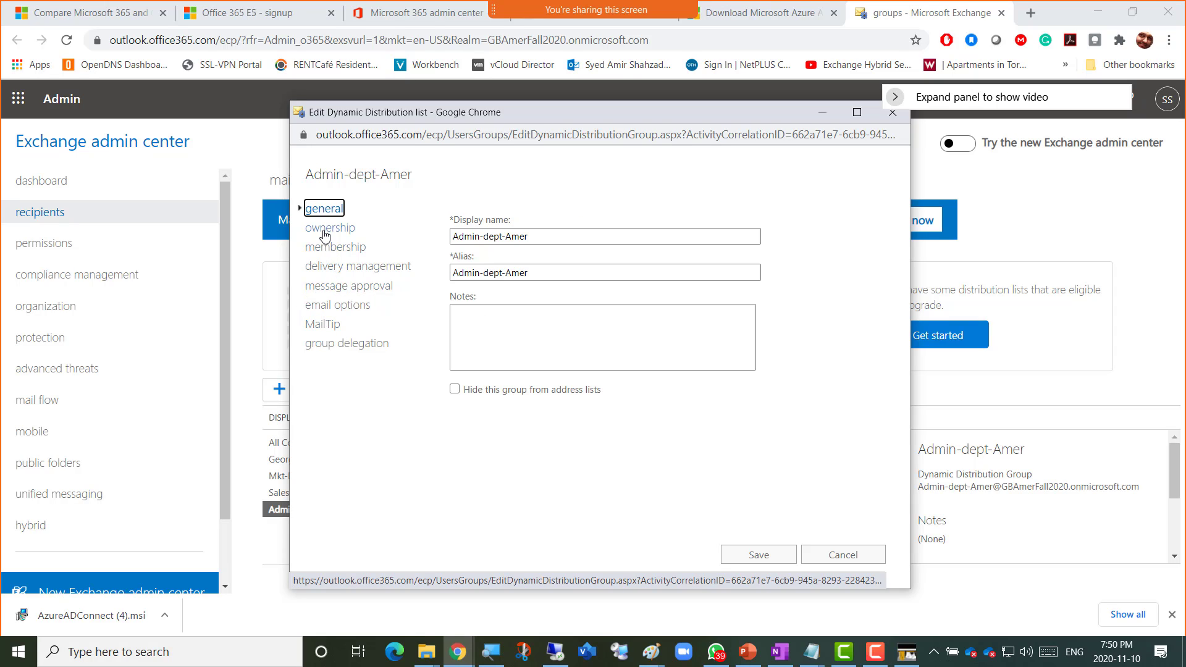
left_click(324, 234)
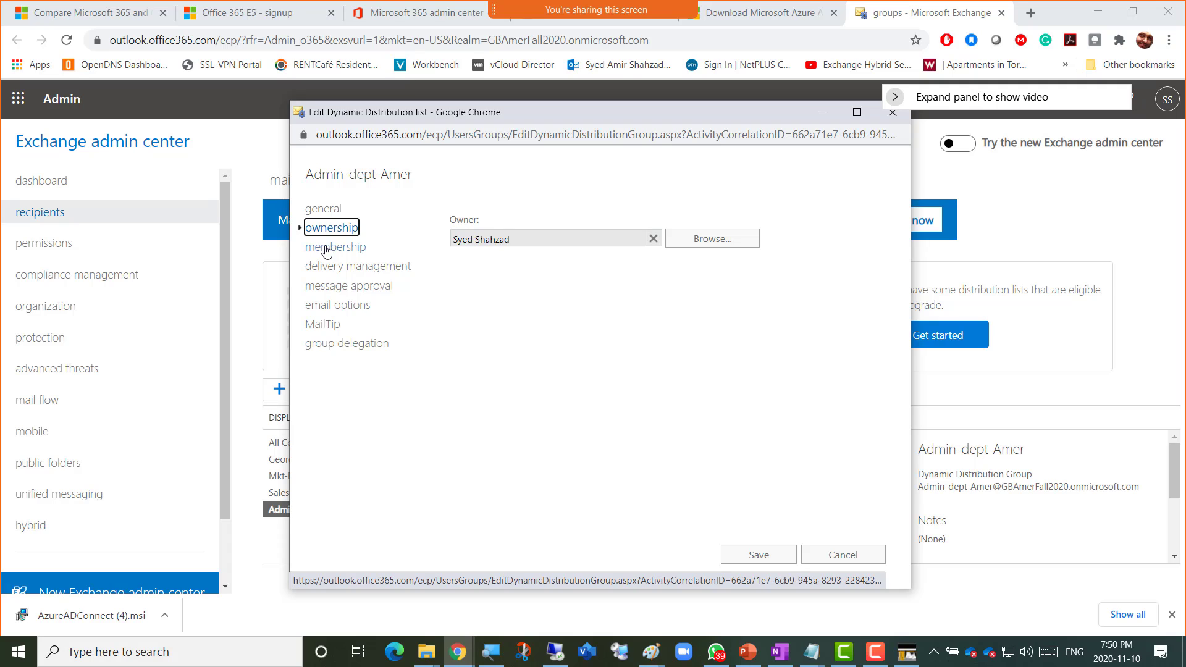
left_click(327, 250)
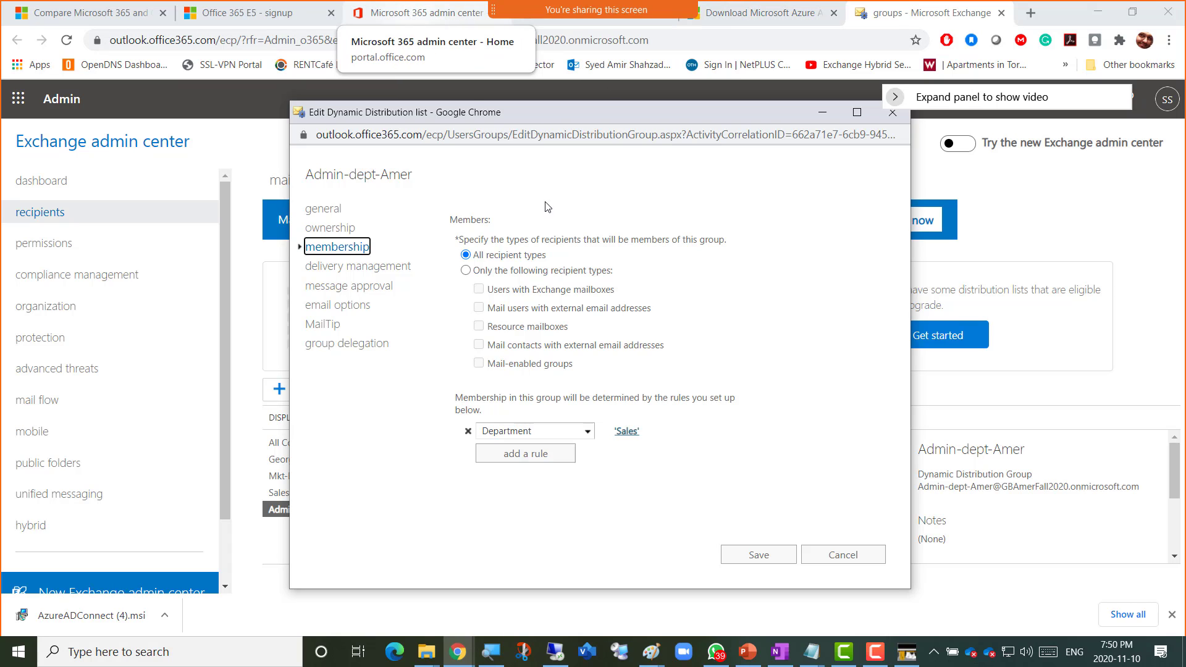
- Return to the Microsoft 365 admin center, reopen the demo user's contact information and highlight the Department value
left_click(354, 17)
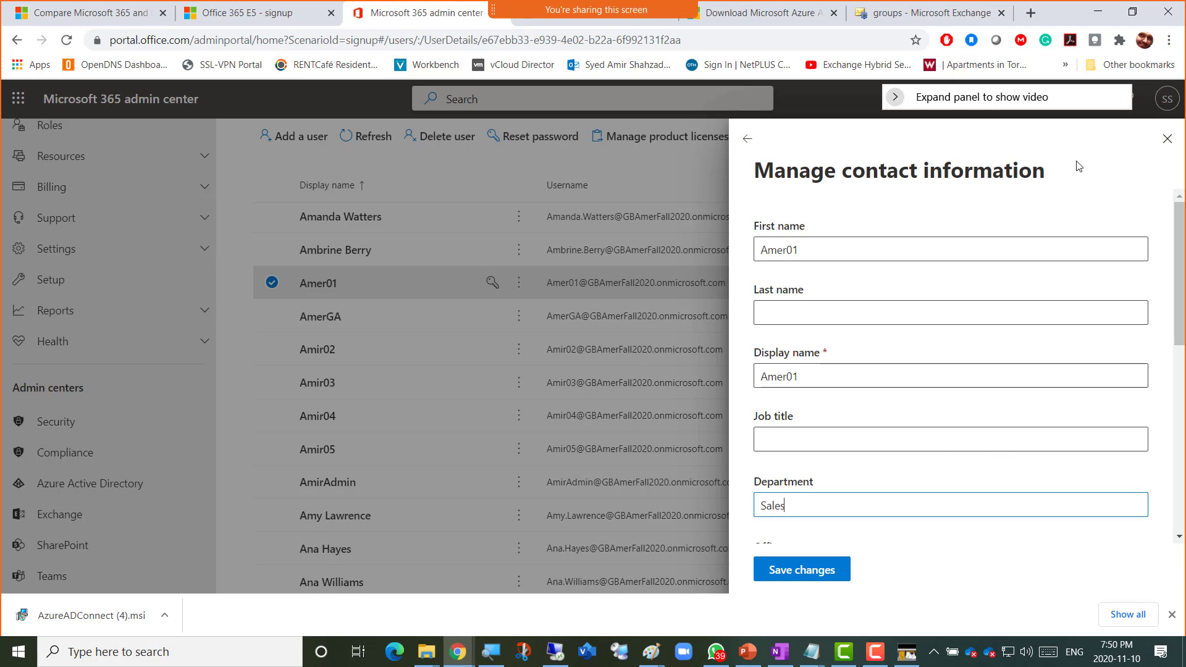
left_click(1167, 139)
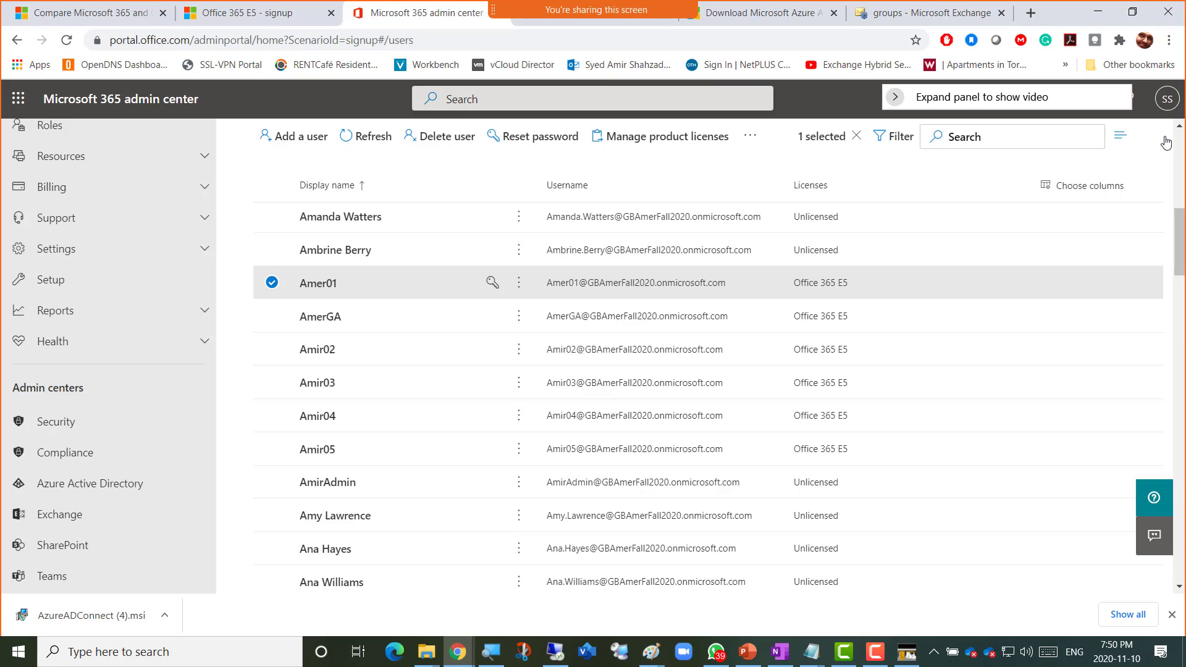
left_click(332, 284)
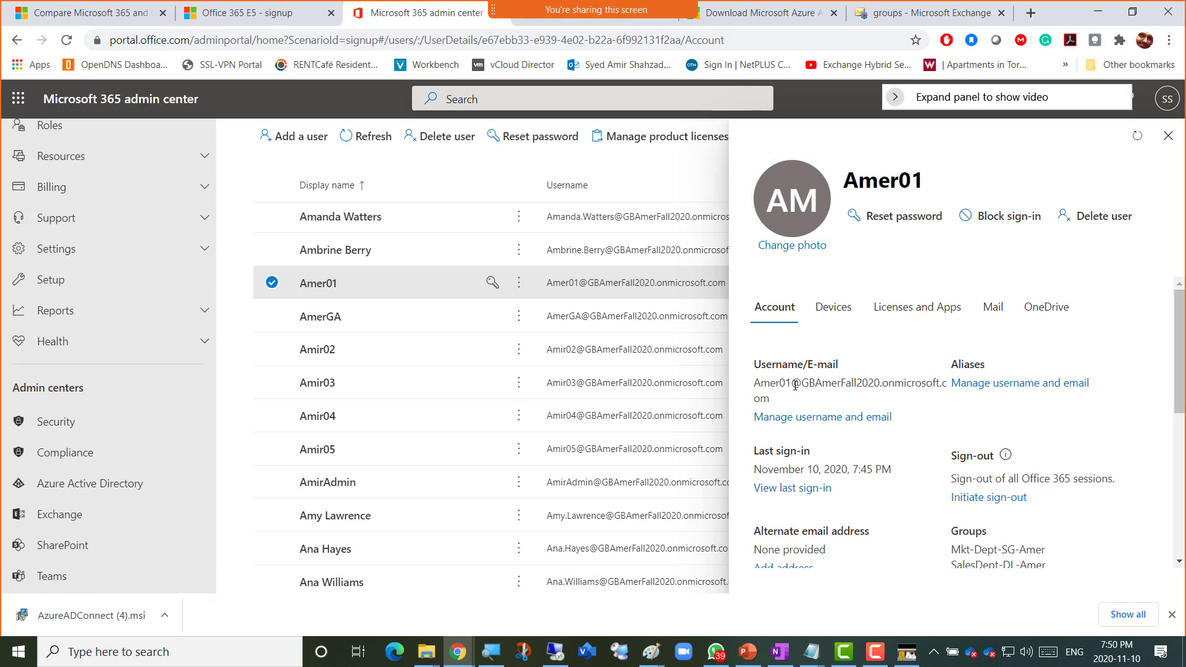
scroll(794, 396, "down", 4)
scroll(795, 432, "down", 2)
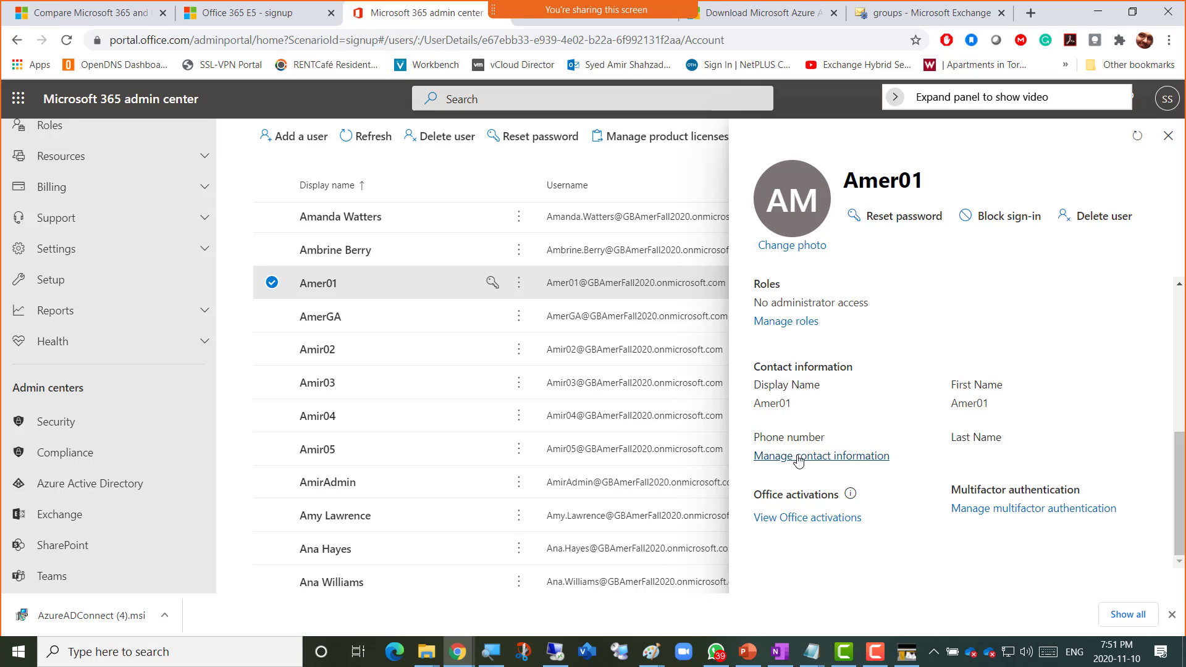
left_click(798, 457)
left_click(773, 505)
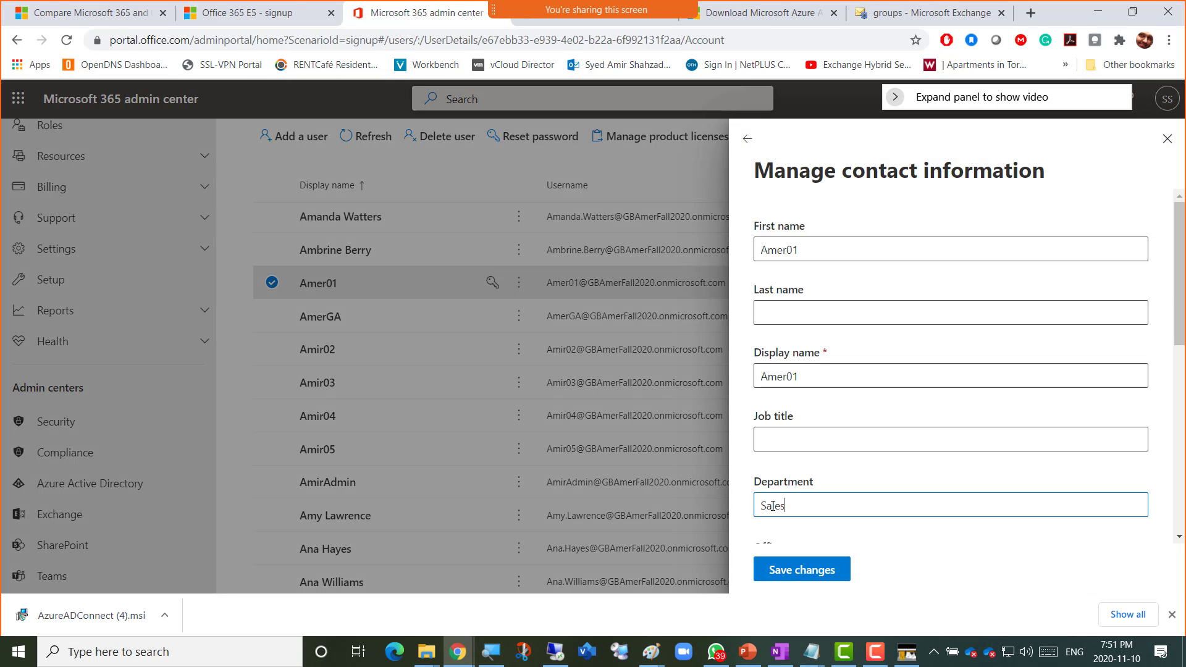
double_click(773, 506)
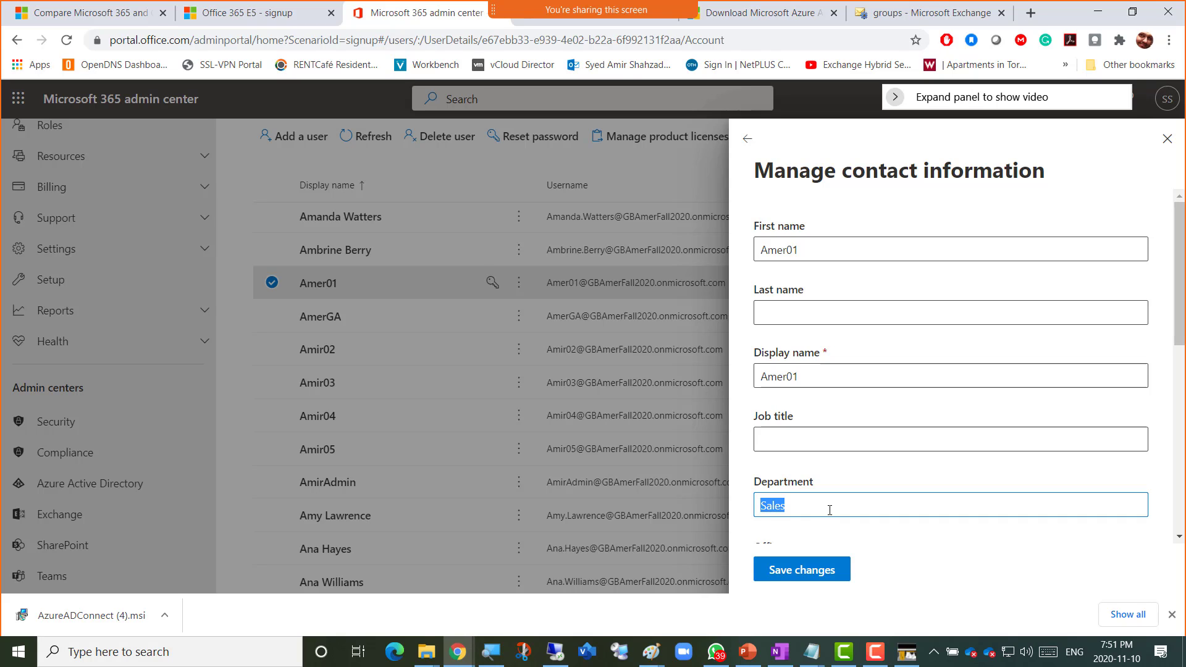
- Check the administrator's Outlook inbox and the Exchange groups list, then go back to the demo user's contact information
left_click(560, 25)
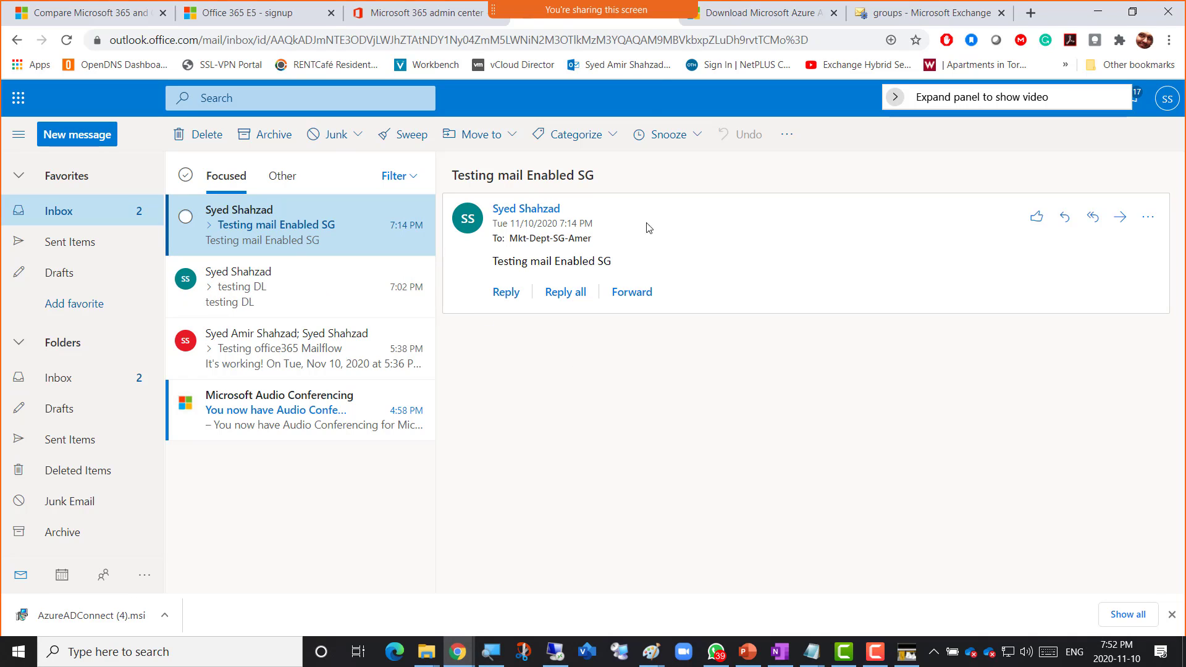
left_click(883, 16)
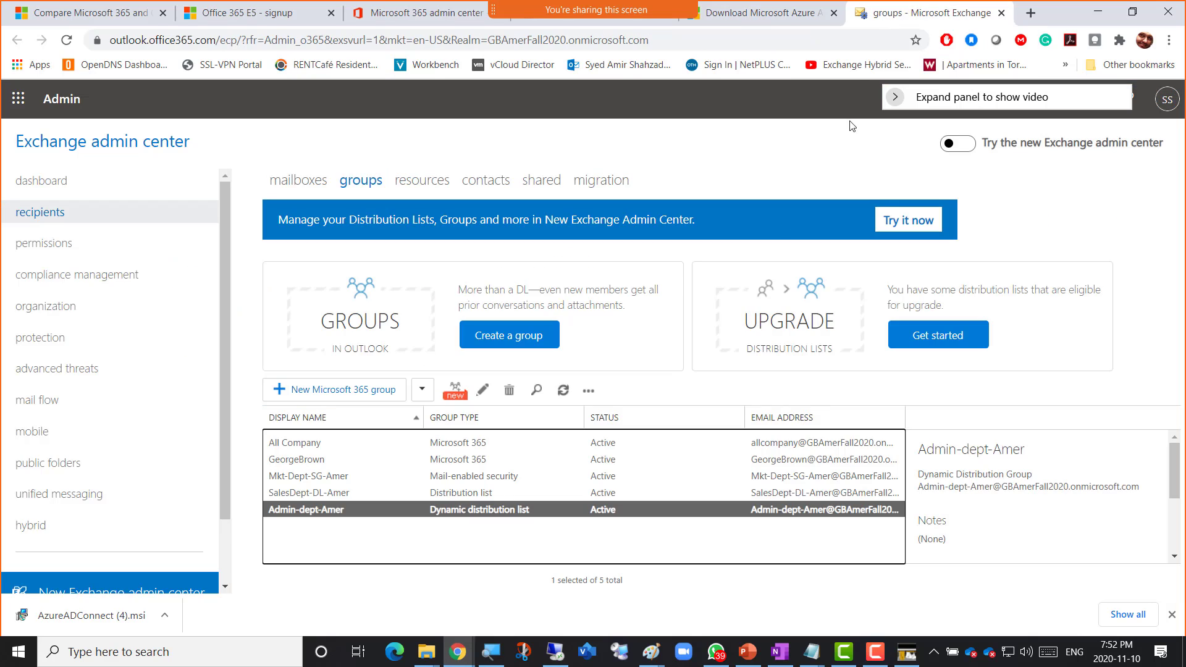
left_click(434, 553)
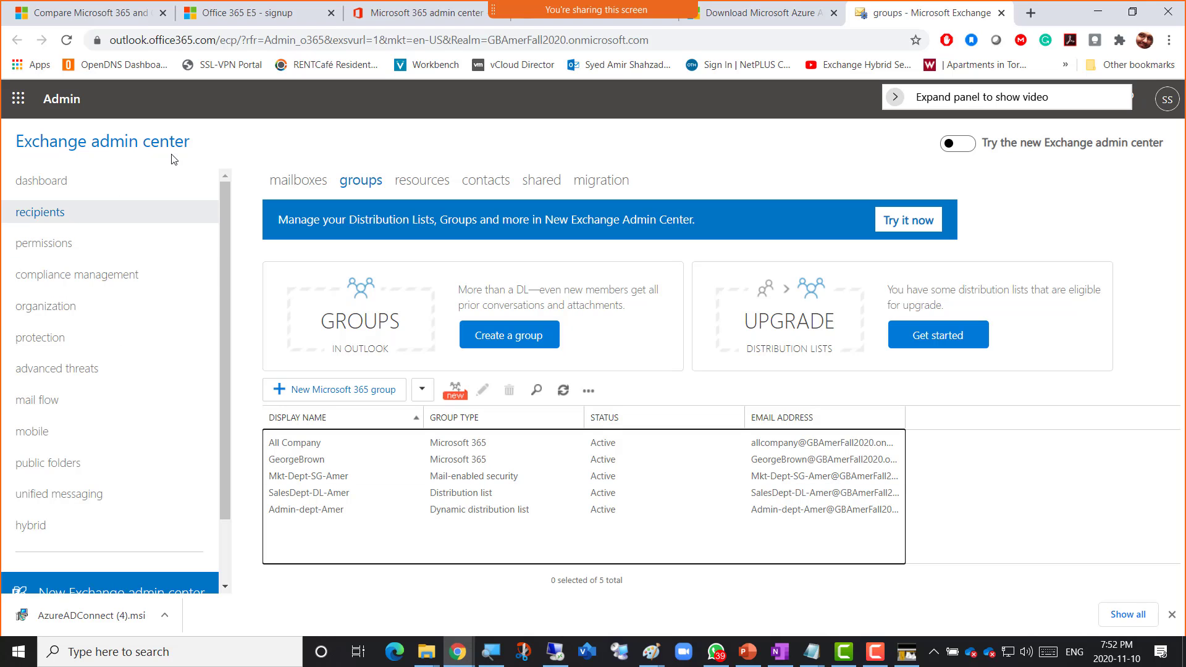
left_click(426, 13)
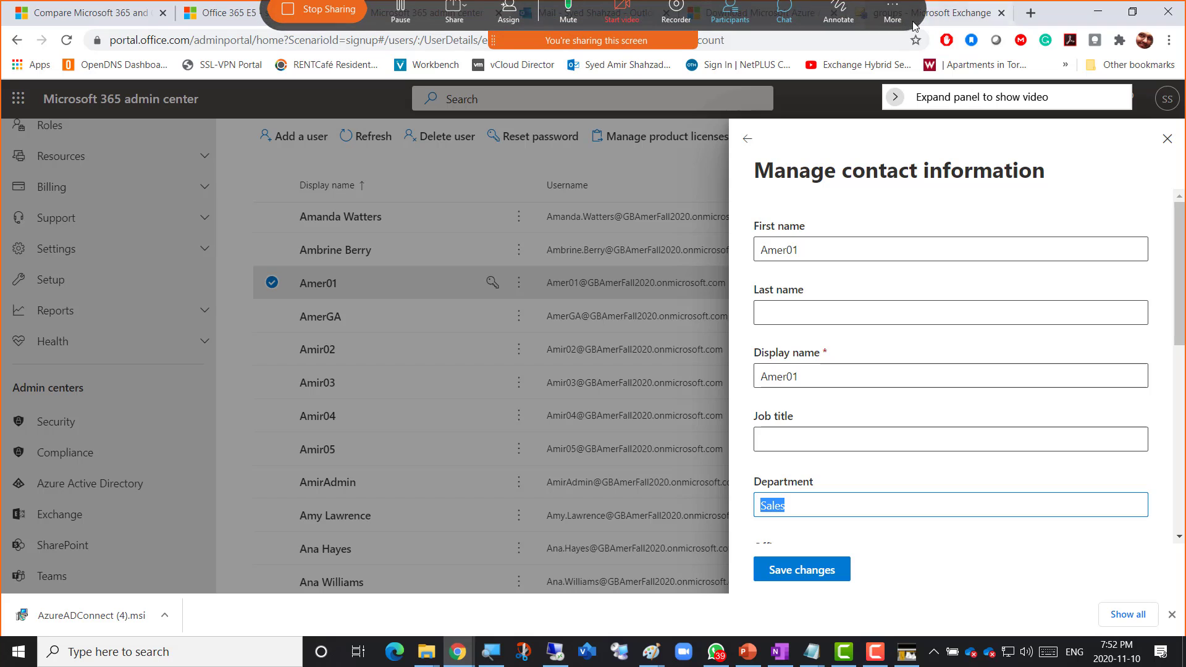
- Inspect the Department rule's word list in the Admin-dept-Amer membership settings, cancel without changes and reselect the group in the Exchange groups list
left_click(939, 17)
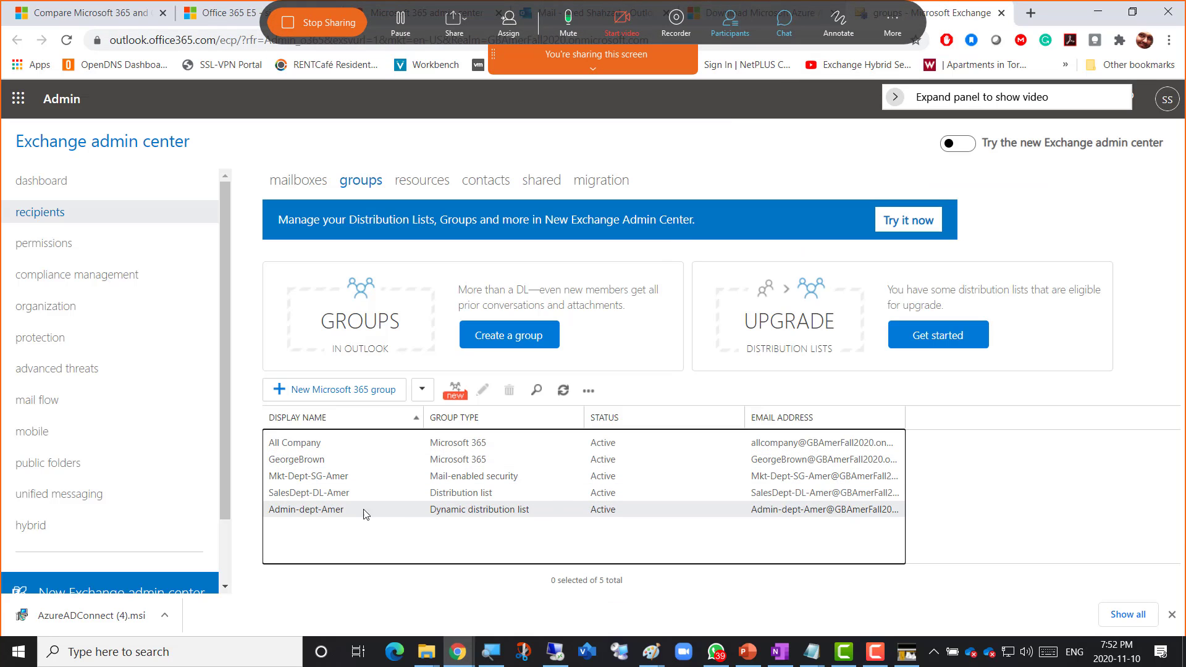
double_click(320, 510)
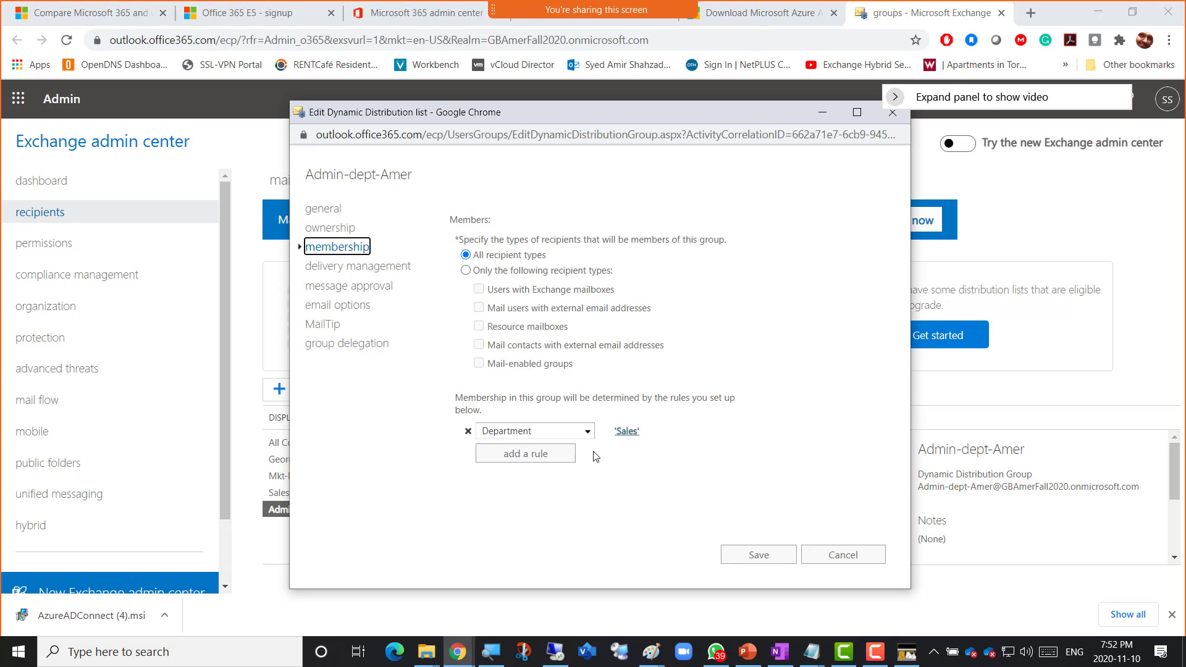
left_click(627, 432)
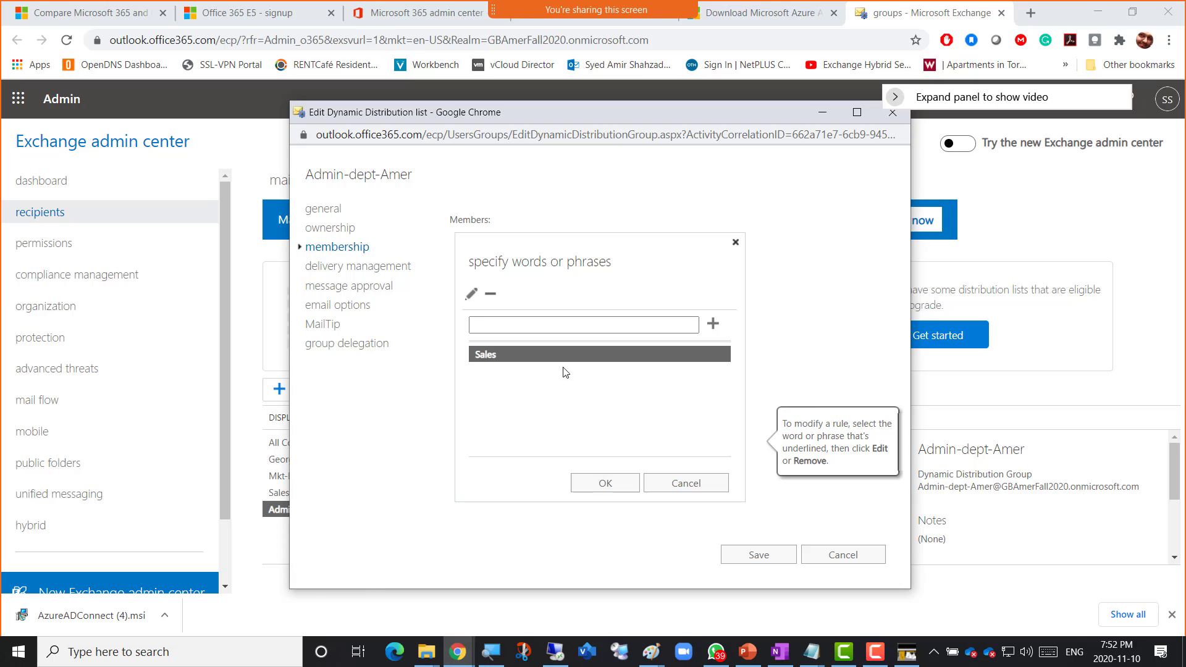
left_click(492, 323)
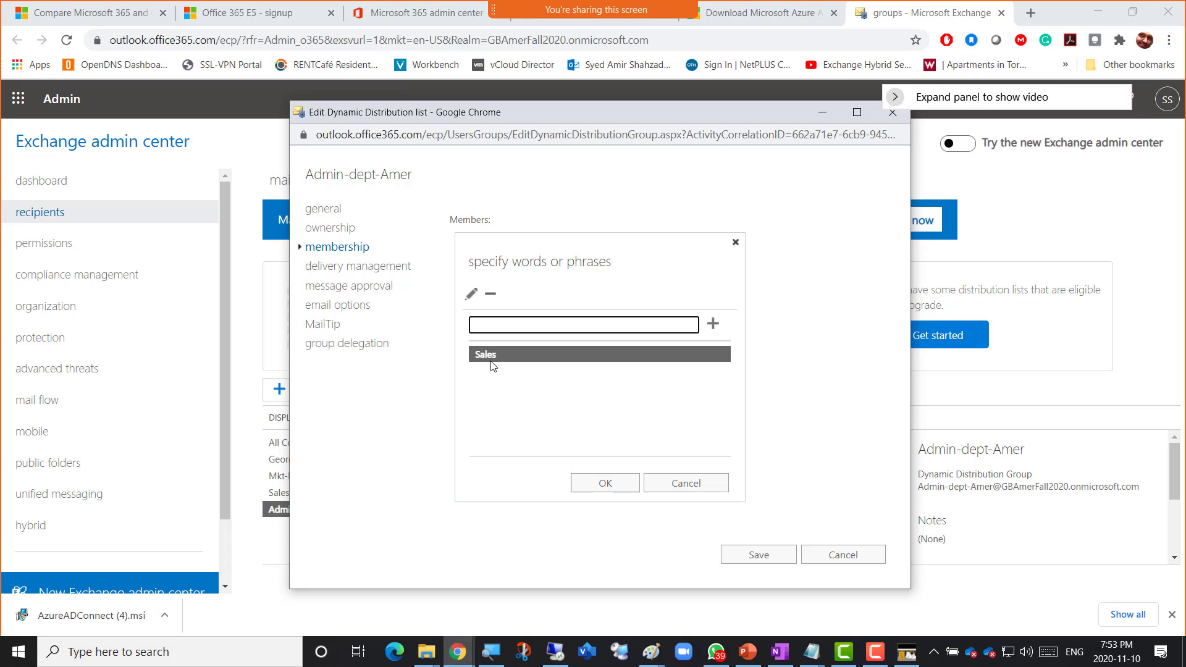
left_click(690, 485)
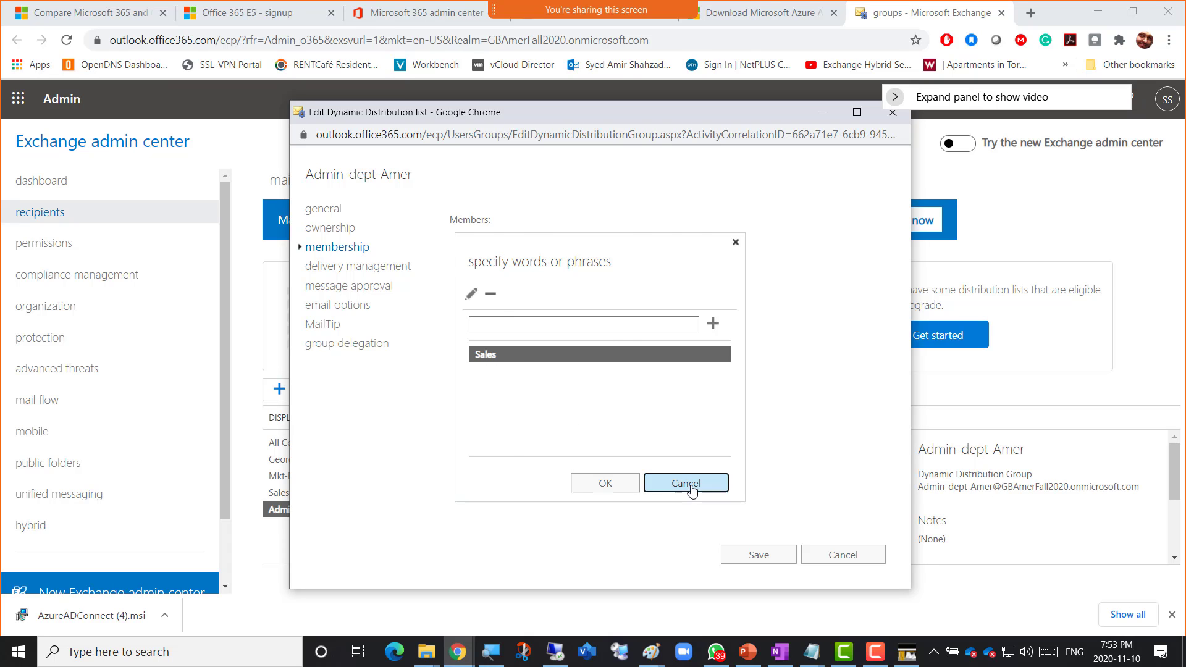
left_click(833, 559)
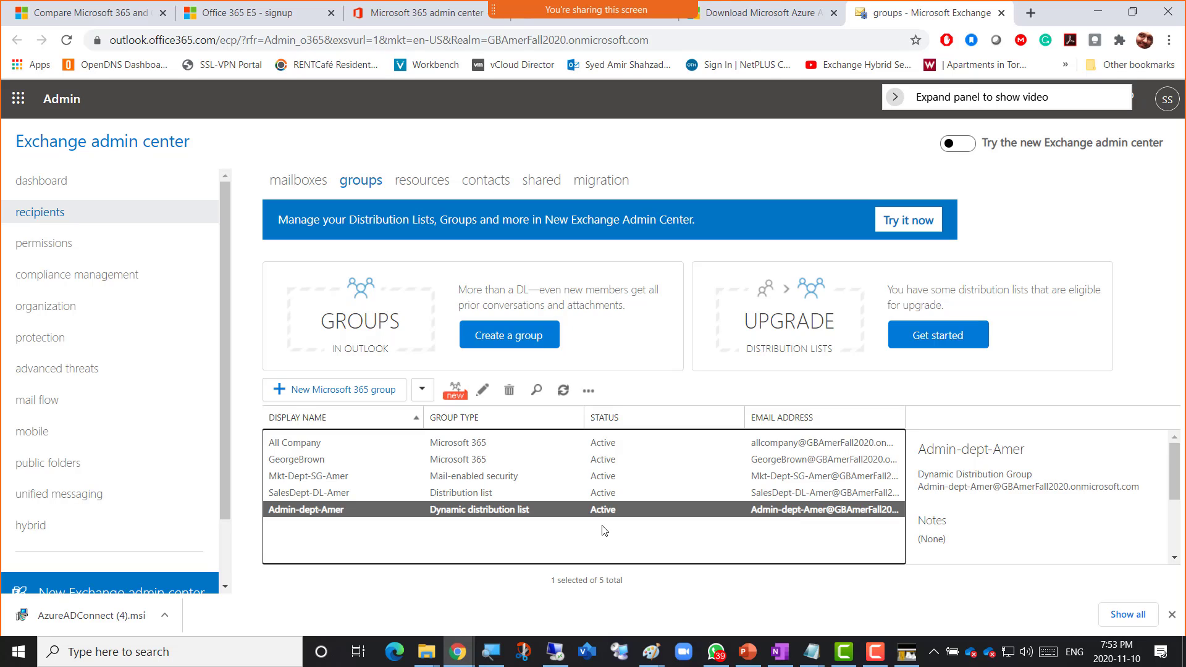
left_click(605, 541)
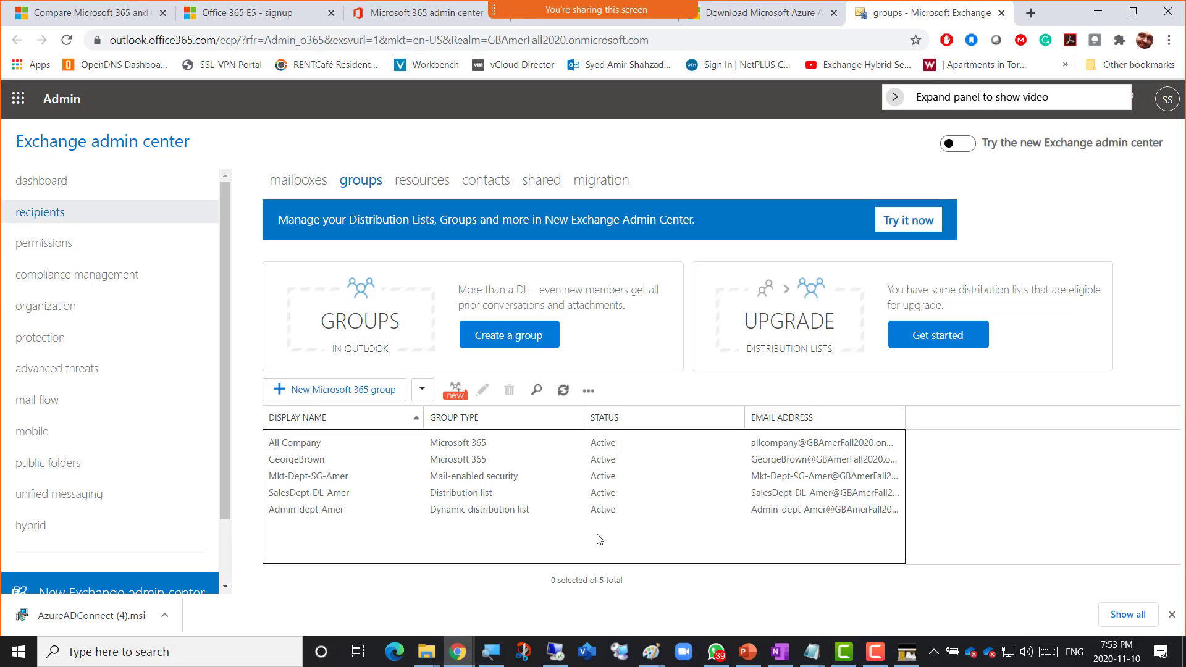
left_click(464, 519)
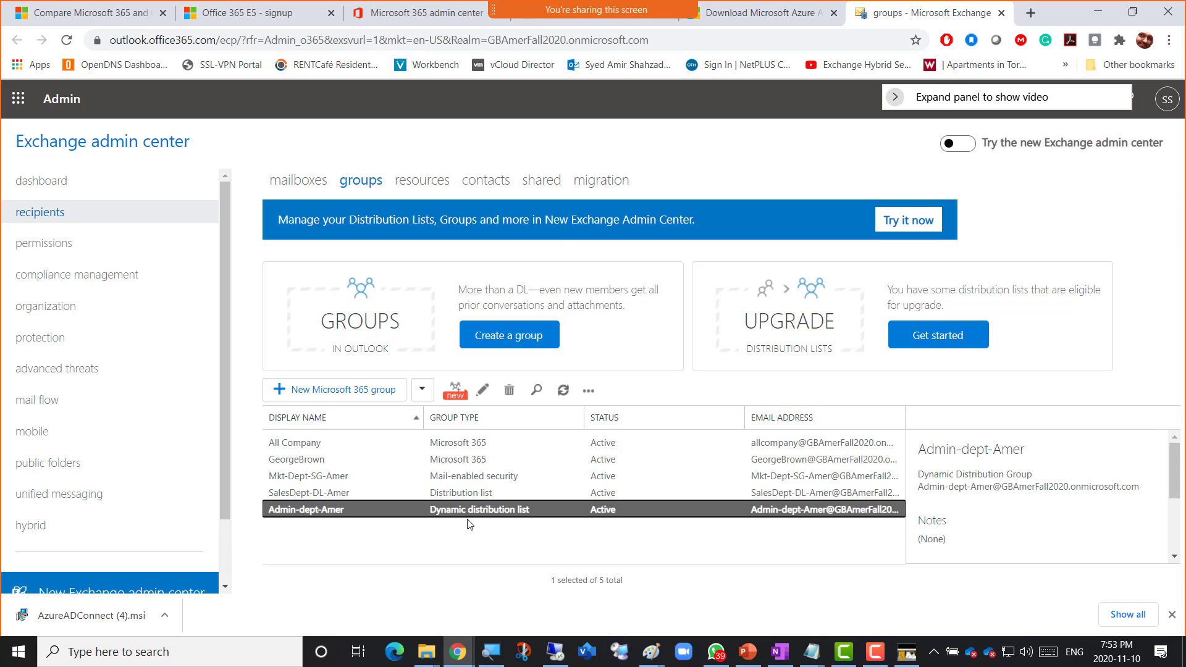
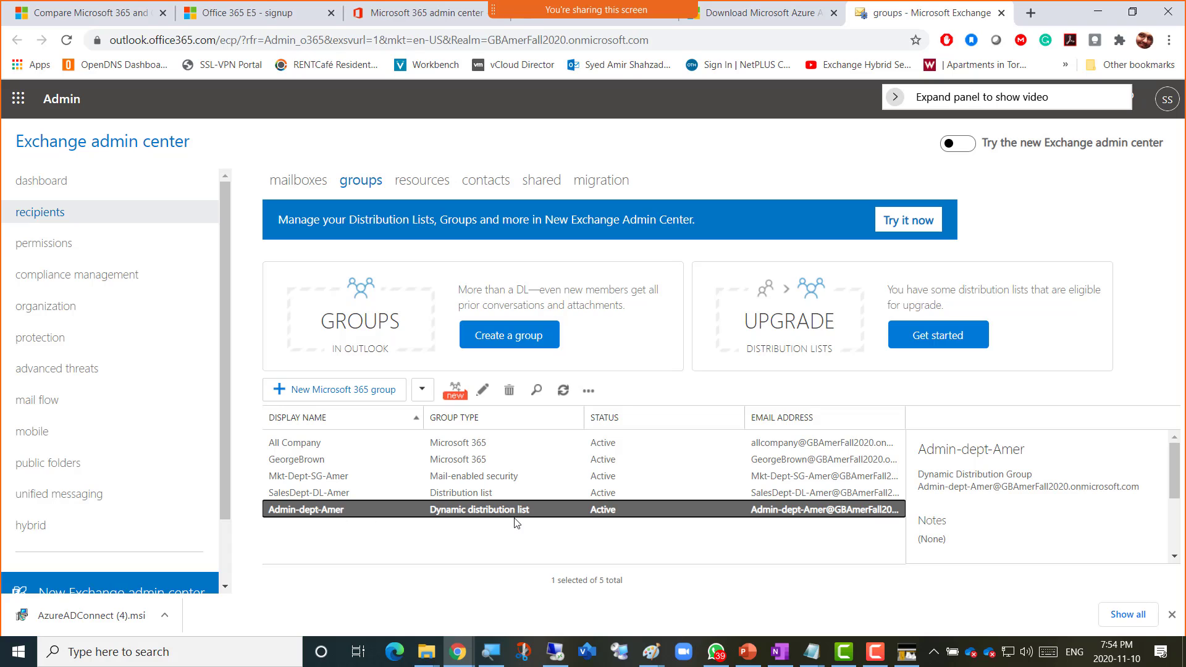
- Open the membership settings of the Admin-dept-Amer dynamic distribution list and move its window clear of the group details
double_click(454, 512)
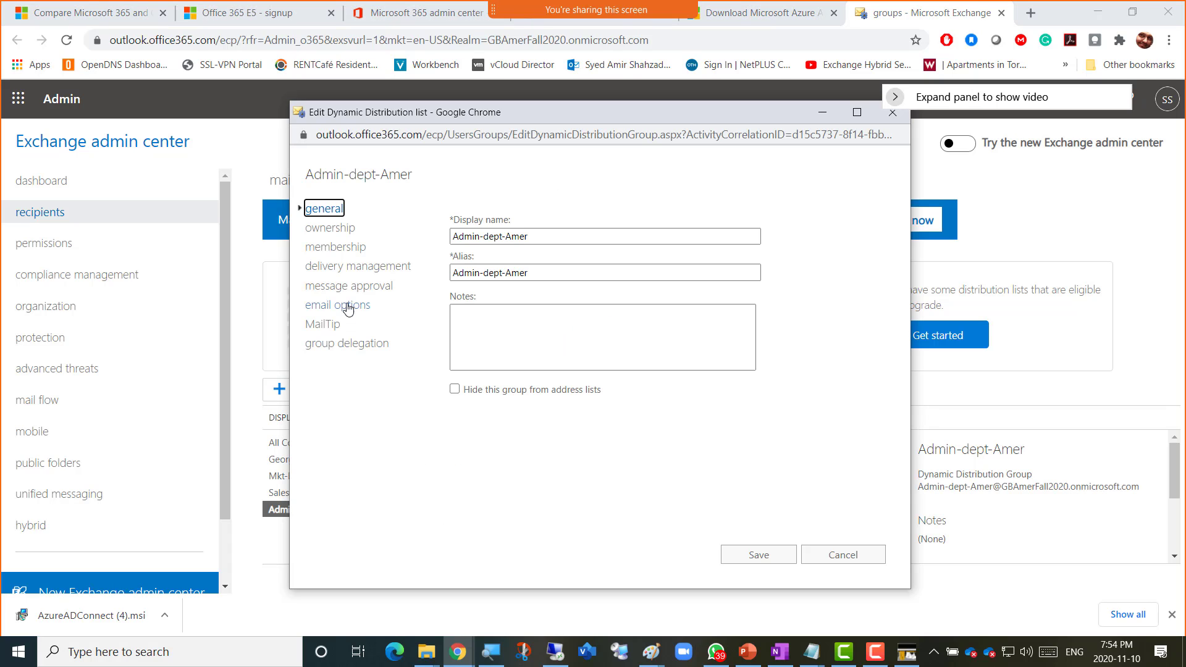
left_click(335, 247)
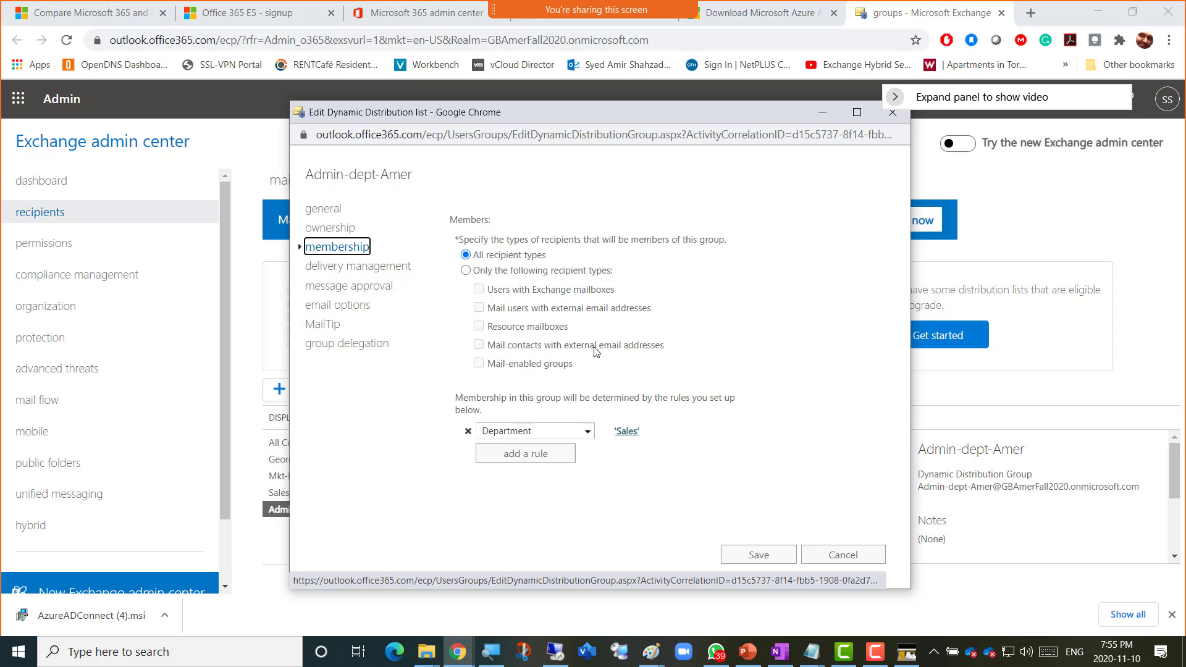
left_click_drag(558, 111, 640, 113)
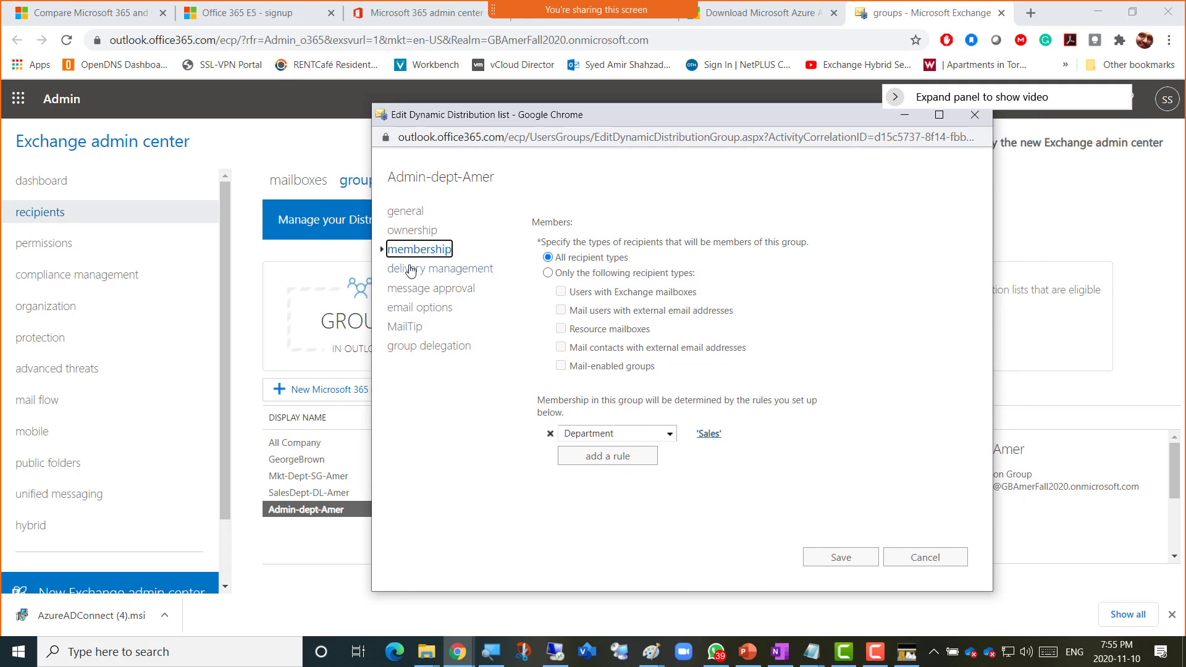
- Capture a rectangular screen snip covering the Admin-dept-Amer membership settings window, and close the window without saving changes
left_click(704, 490)
key("super+s")
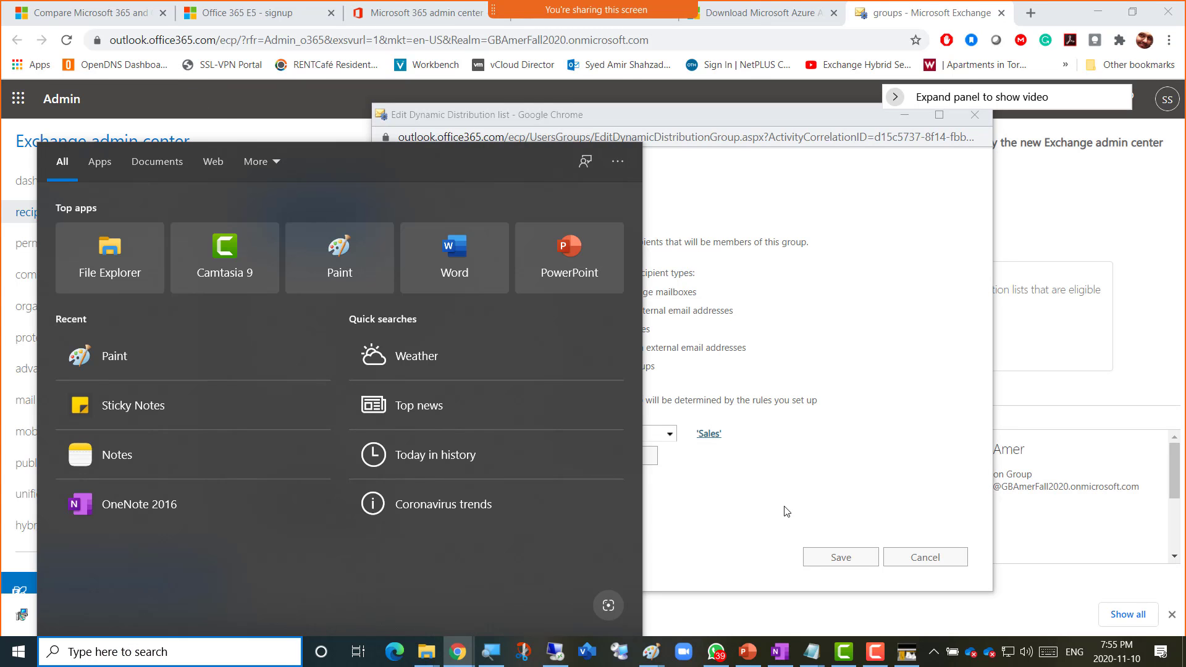
key("super+shift+s")
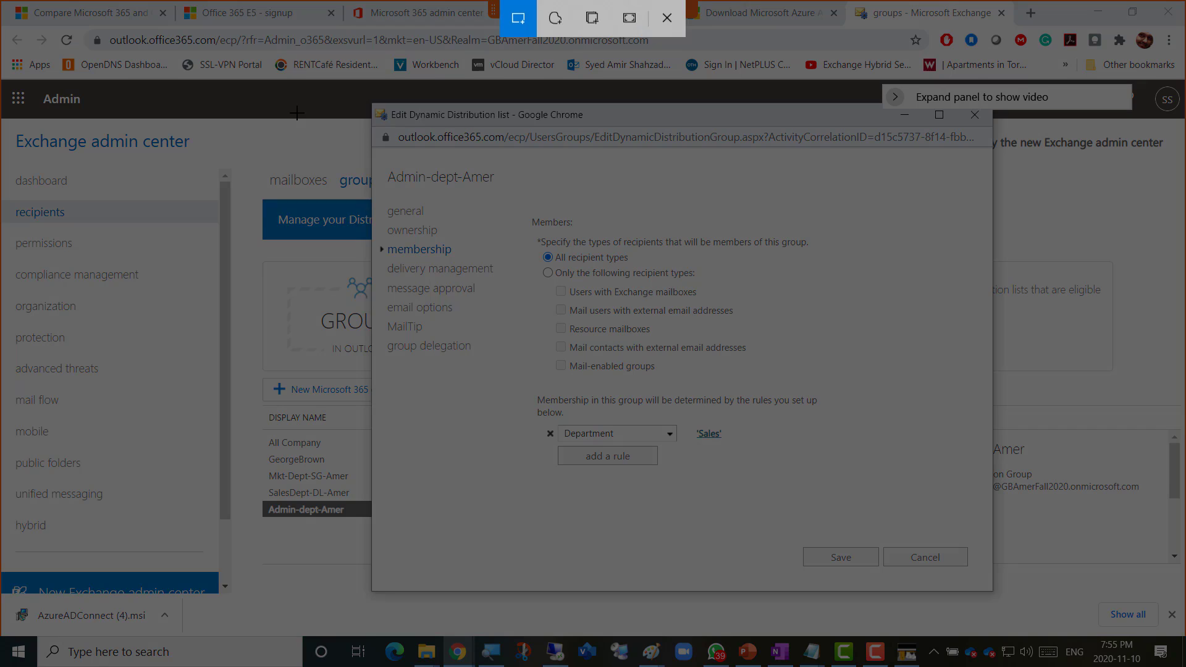
left_click_drag(217, 90, 1048, 610)
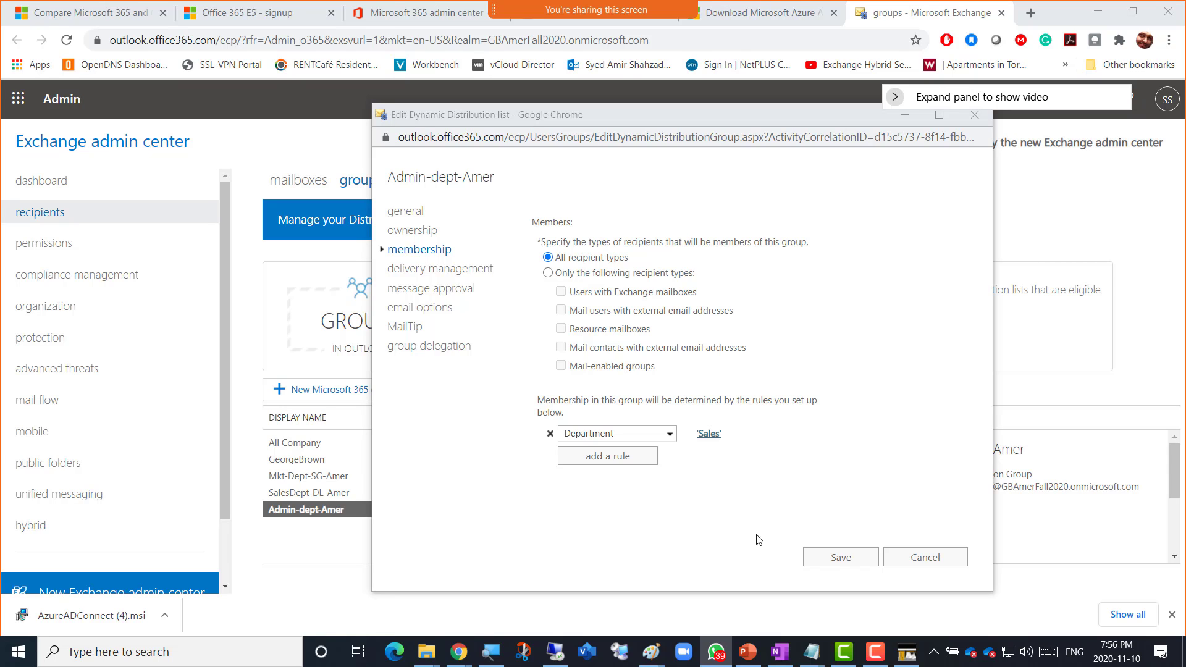
left_click(918, 564)
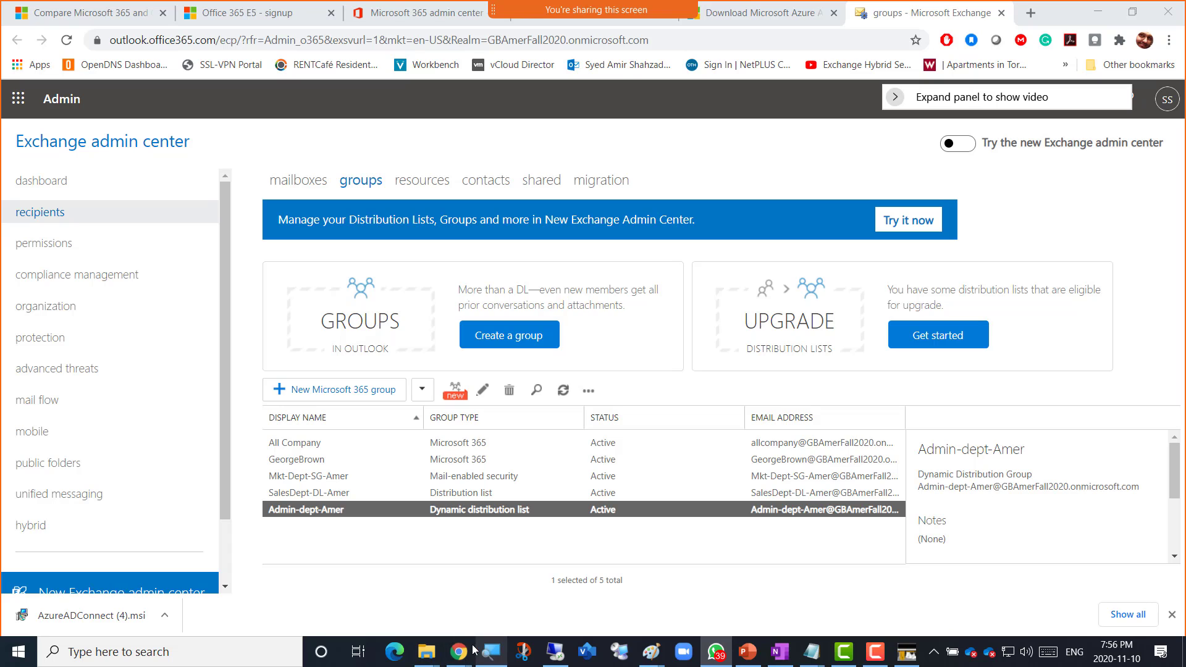
- Open George Brown College's Blackboard site in place of the Office 365 plan comparison page and log in with the saved credentials
mouse_move(467, 634)
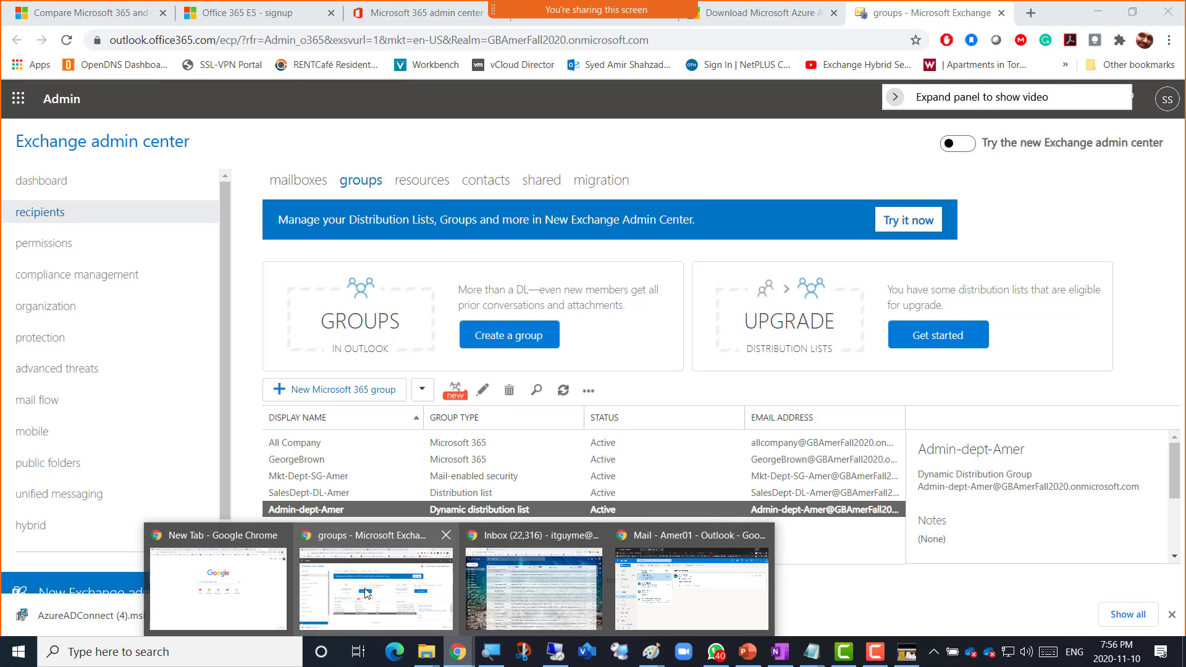
left_click(240, 590)
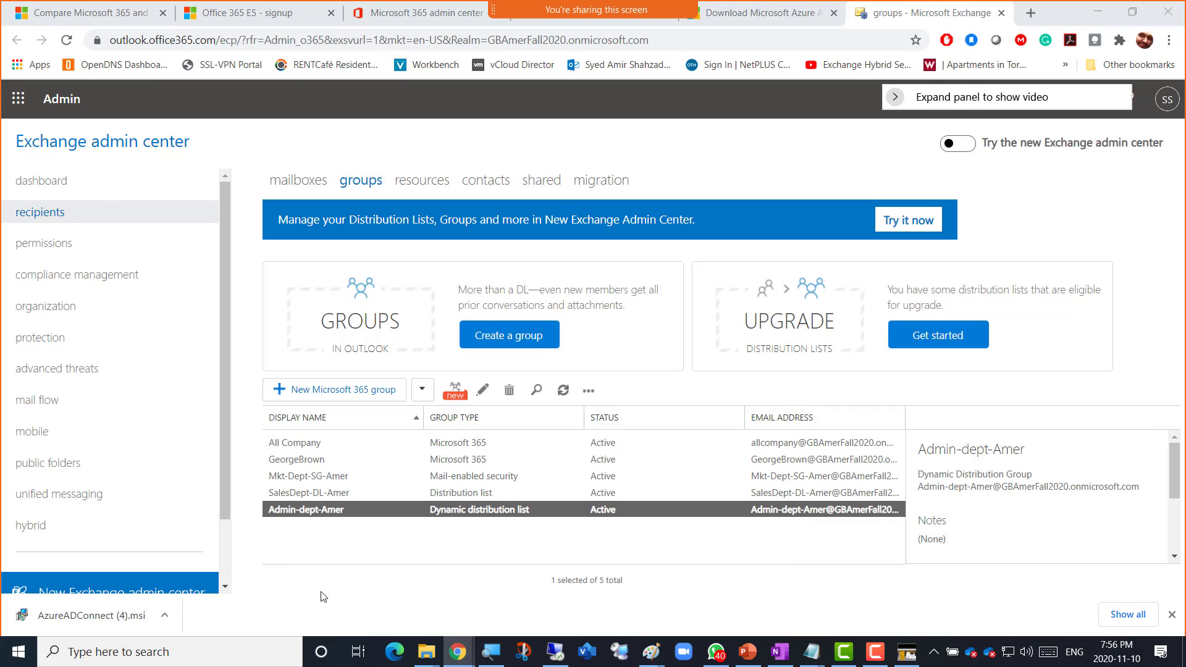
mouse_move(455, 652)
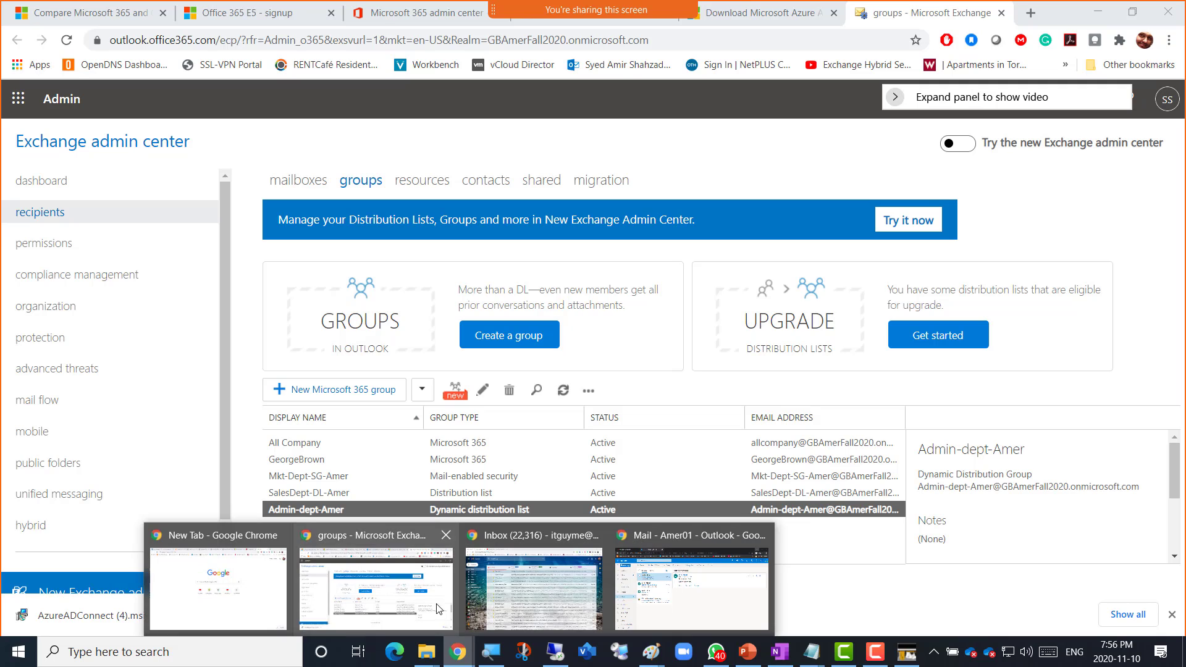
left_click(415, 596)
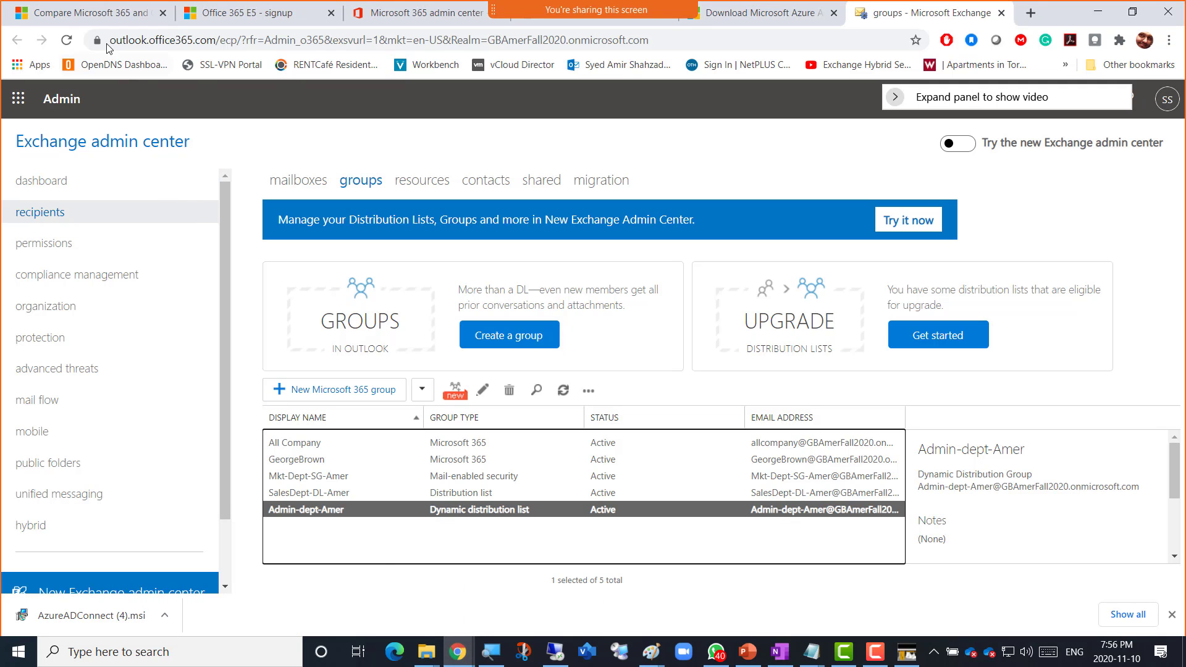
left_click(74, 13)
left_click(147, 42)
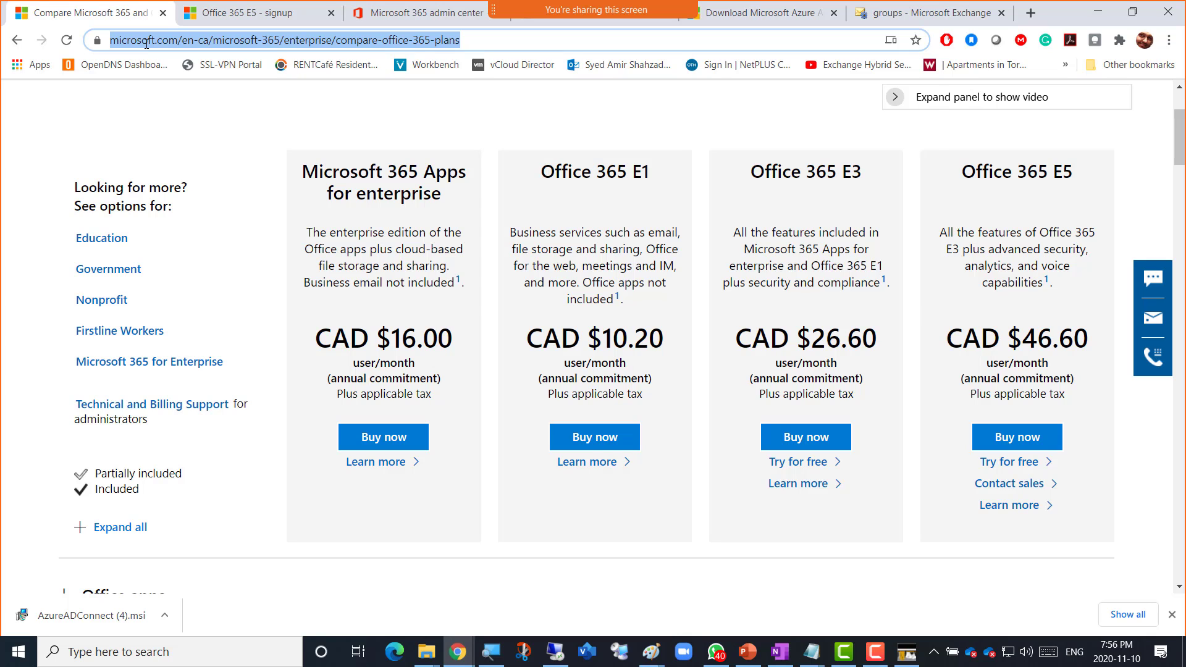
type("b")
key("Return")
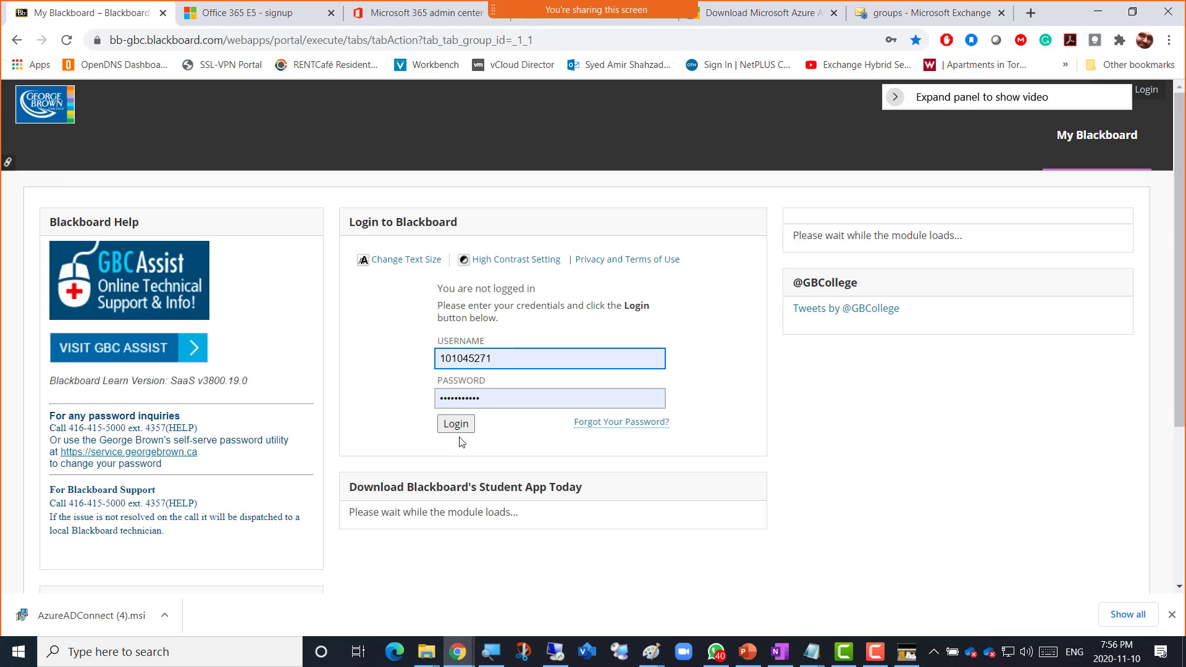
left_click(455, 423)
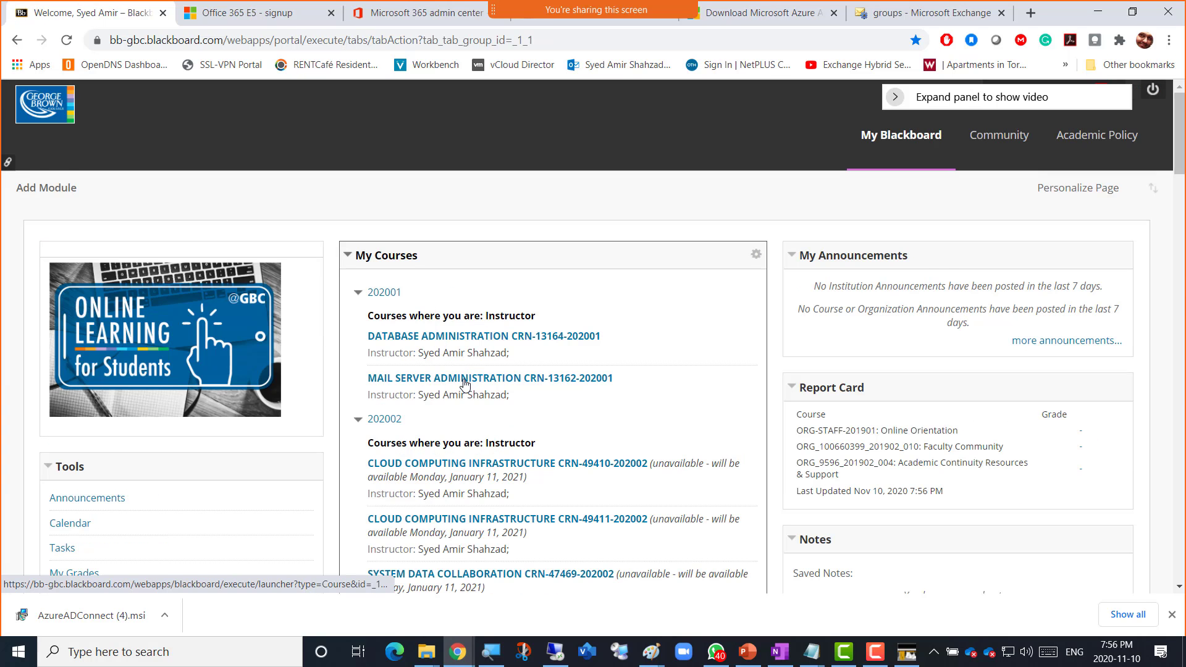
- Open the Mail Server Administration course's content list and dismiss the test creation help prompt
left_click(563, 378)
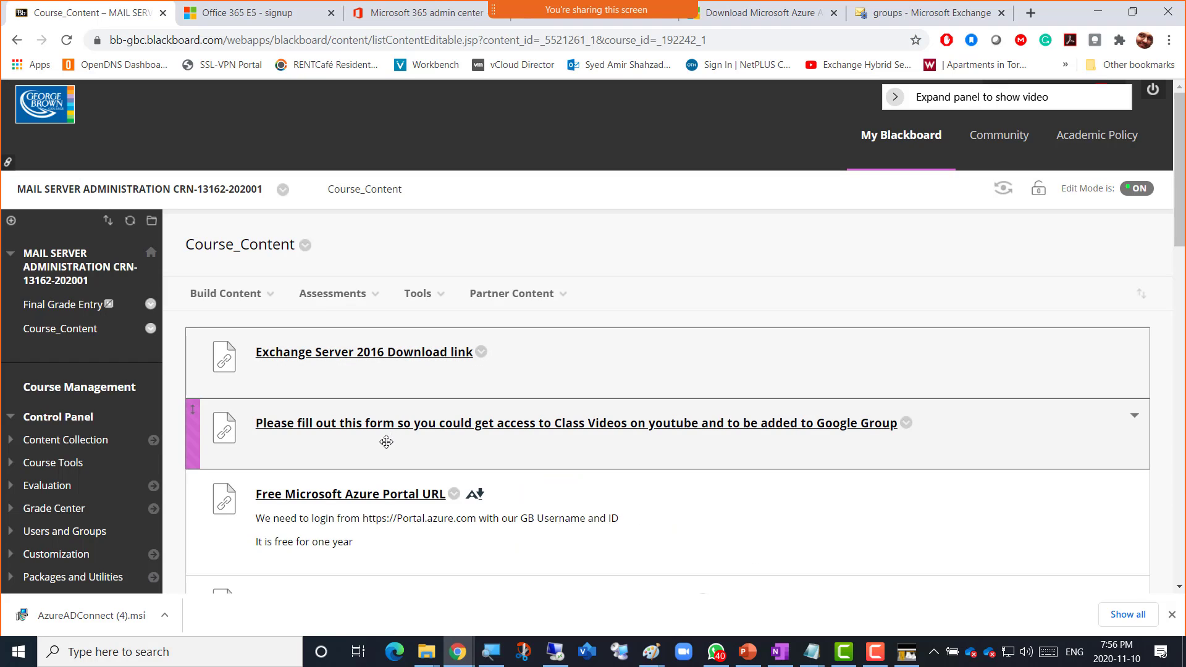
scroll(390, 439, "down", 15)
scroll(389, 447, "down", 2)
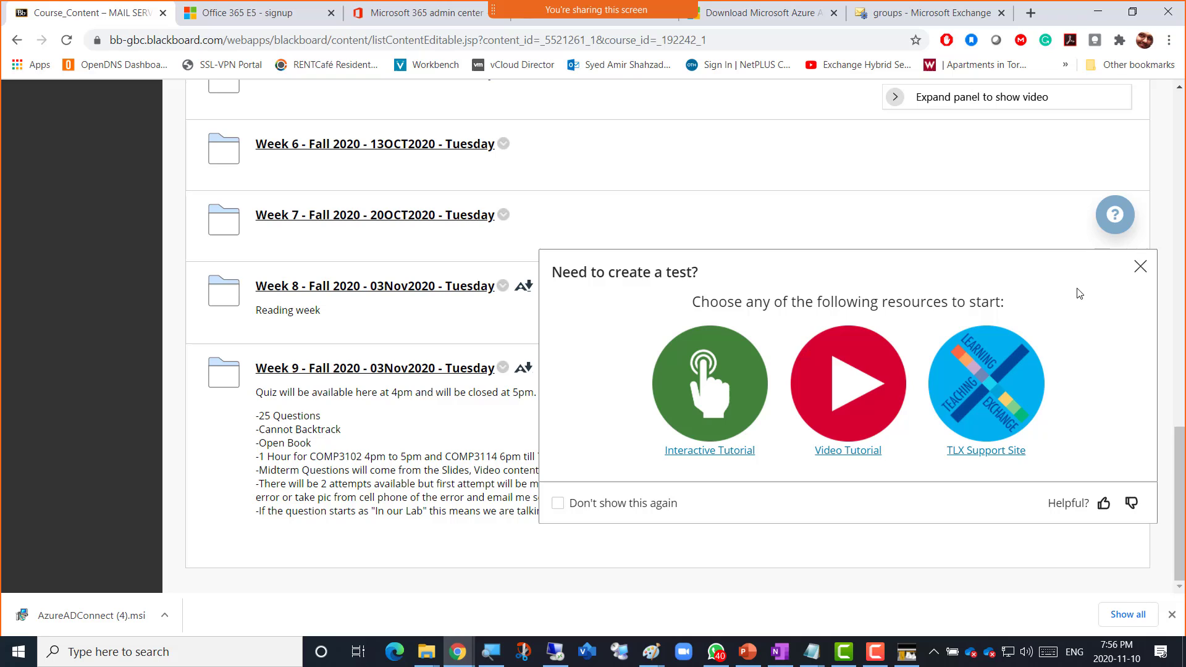
left_click(1140, 266)
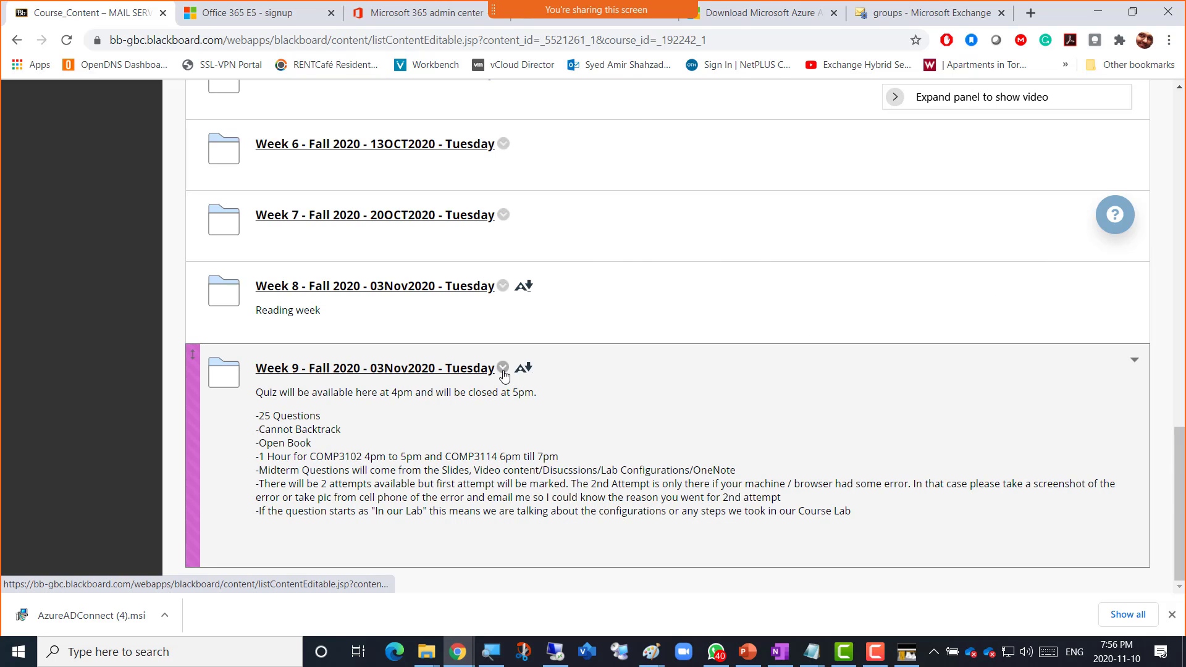
- Open the Week 9 content folder for editing, copy its name and leave the form without changes
left_click(502, 368)
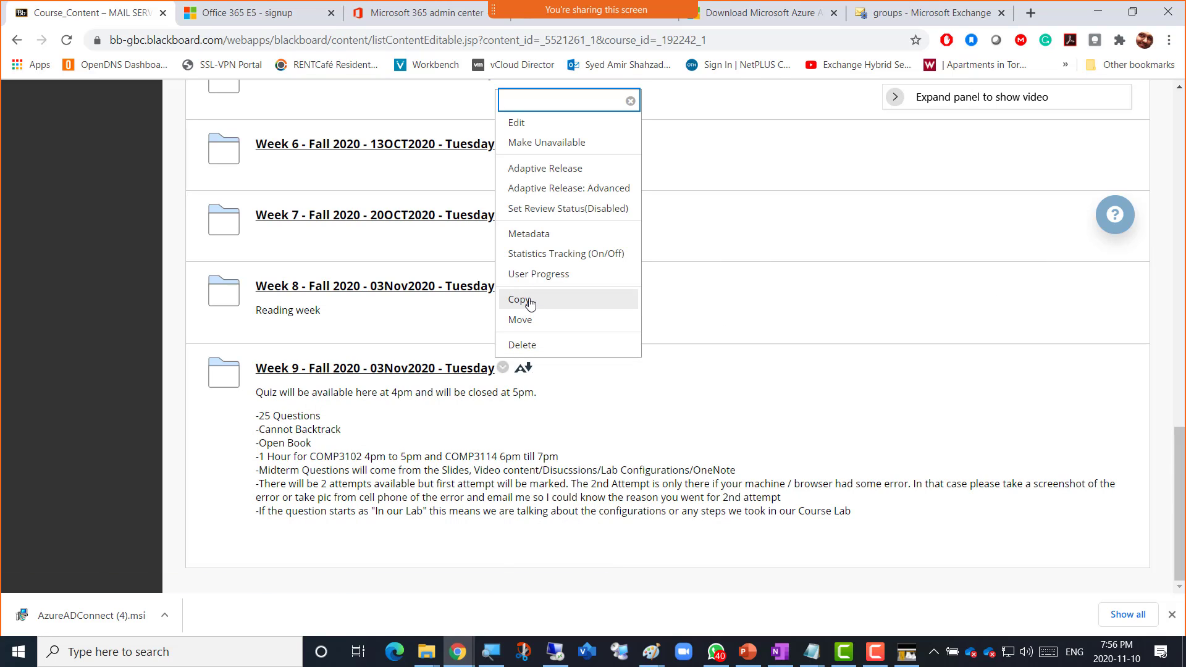
left_click(544, 129)
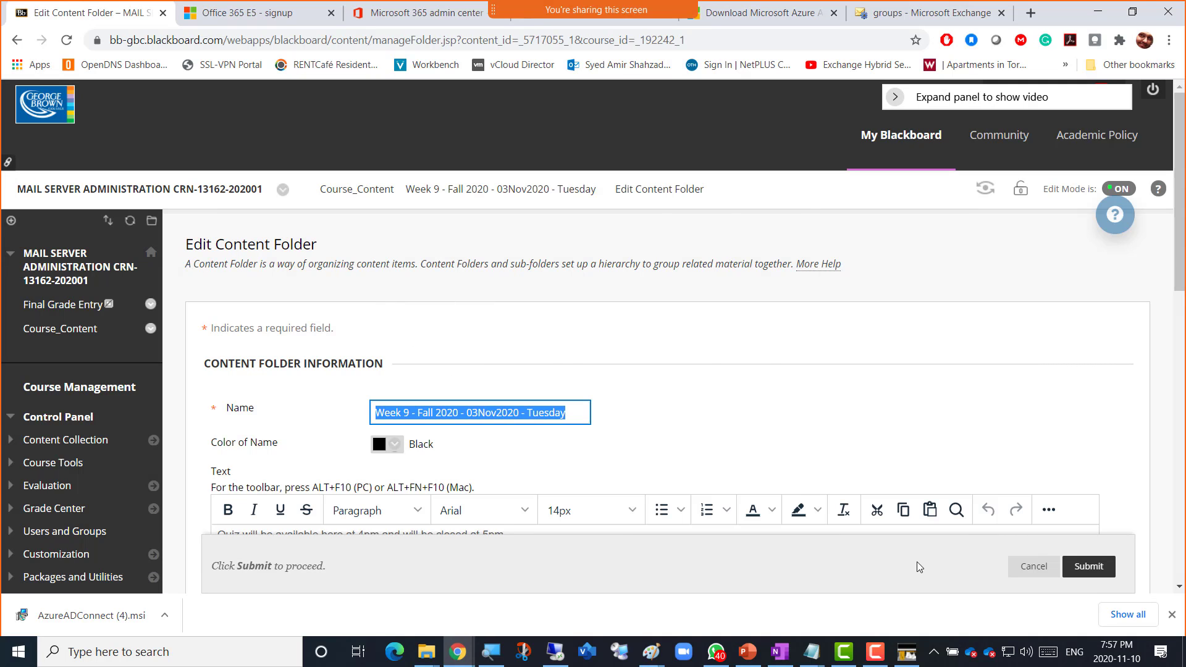
left_click(1033, 566)
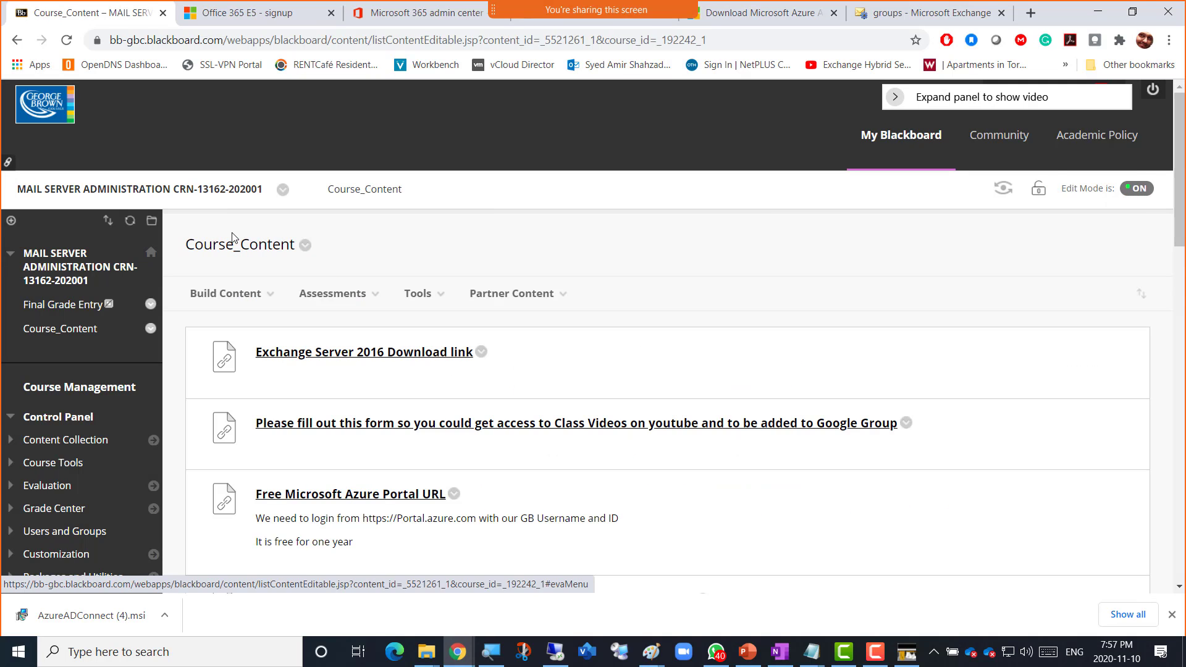
- Create a content folder in Course_Content with the copied name "Week 9 - Fall 2020 - 03Nov2020 - Tuesday"
mouse_move(240, 297)
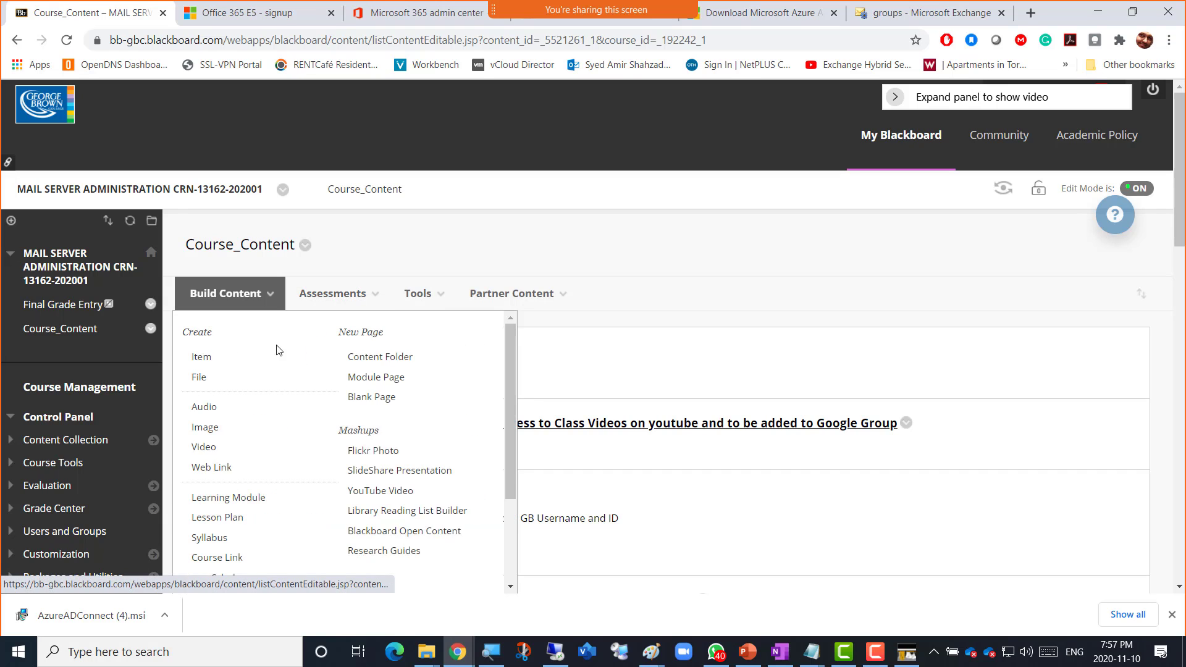
left_click(365, 357)
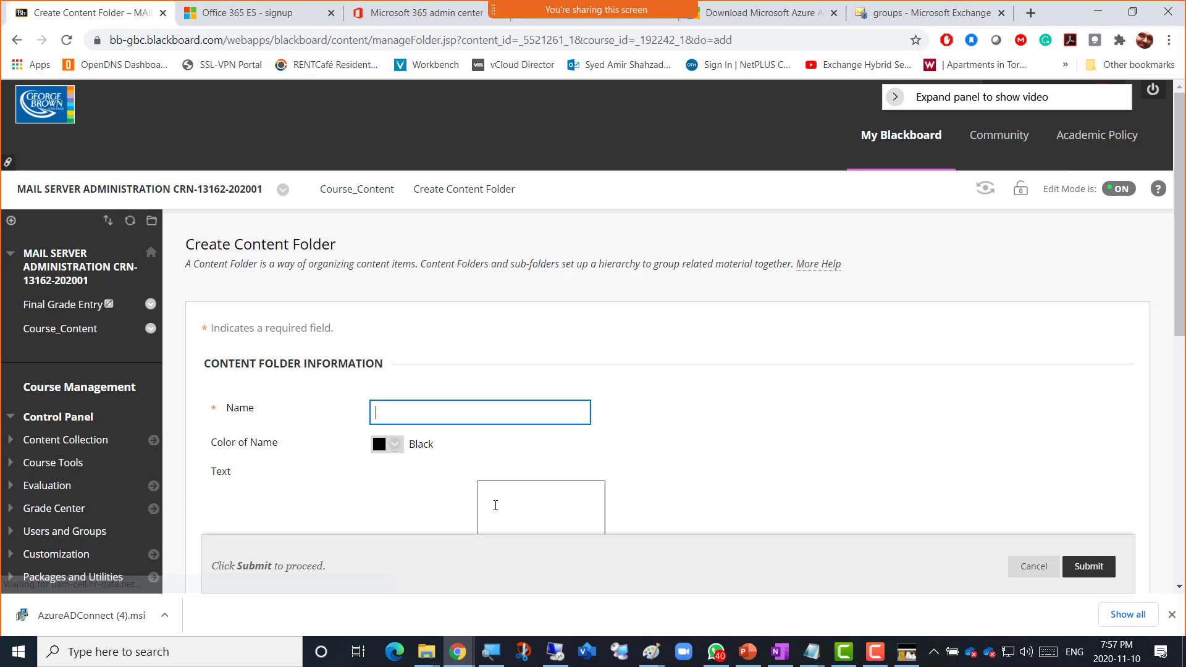
type("Week 9 - Fall 2020 - 03Nov2020 - Tuesday")
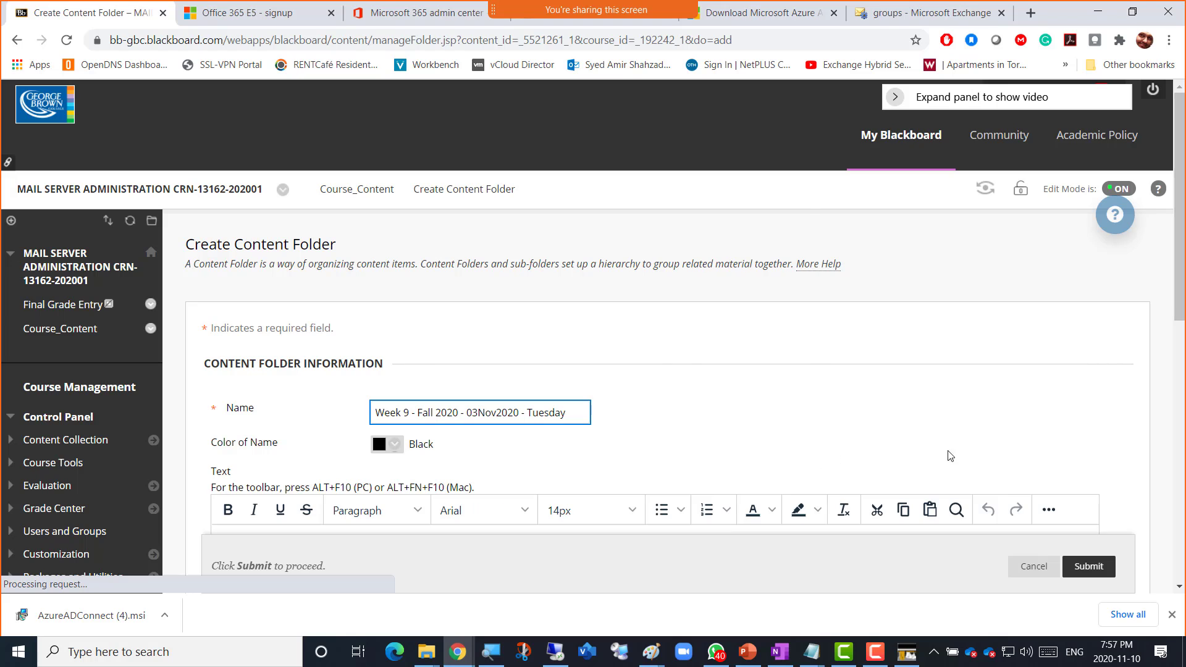
scroll(1046, 444, "down", 6)
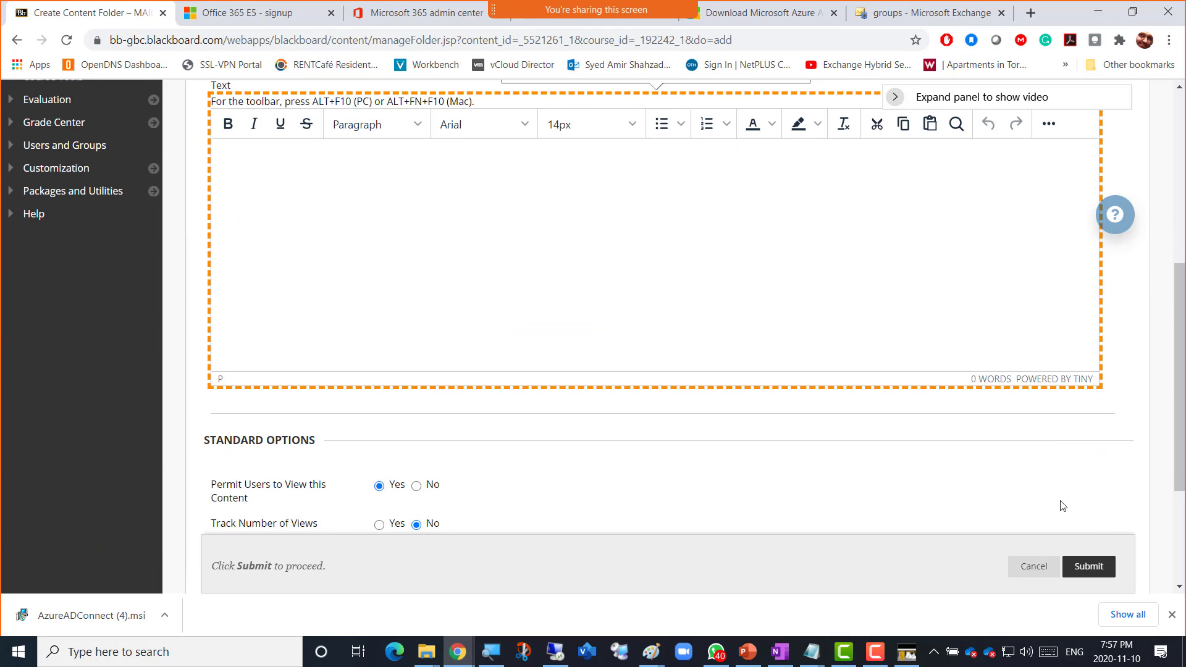
scroll(1062, 506, "down", 2)
left_click(1088, 567)
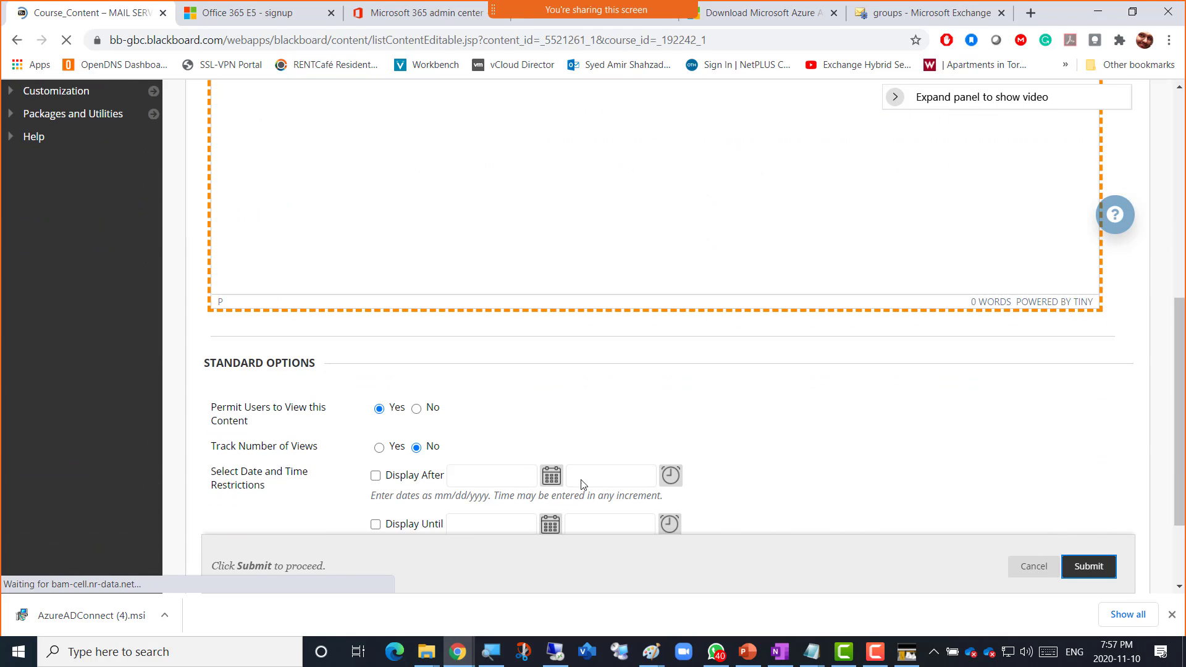
- Open the newly created Week 9 folder at the end of the course content and start an assignment named "Plz Upload Week10"
scroll(349, 463, "down", 10)
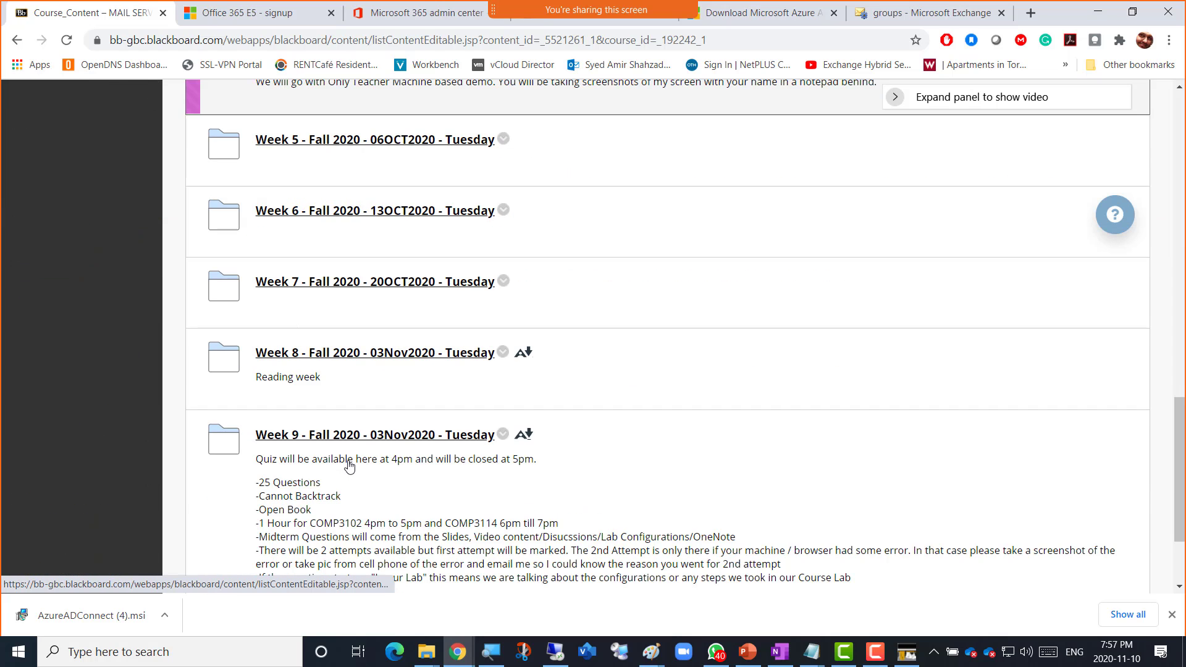
scroll(350, 466, "down", 2)
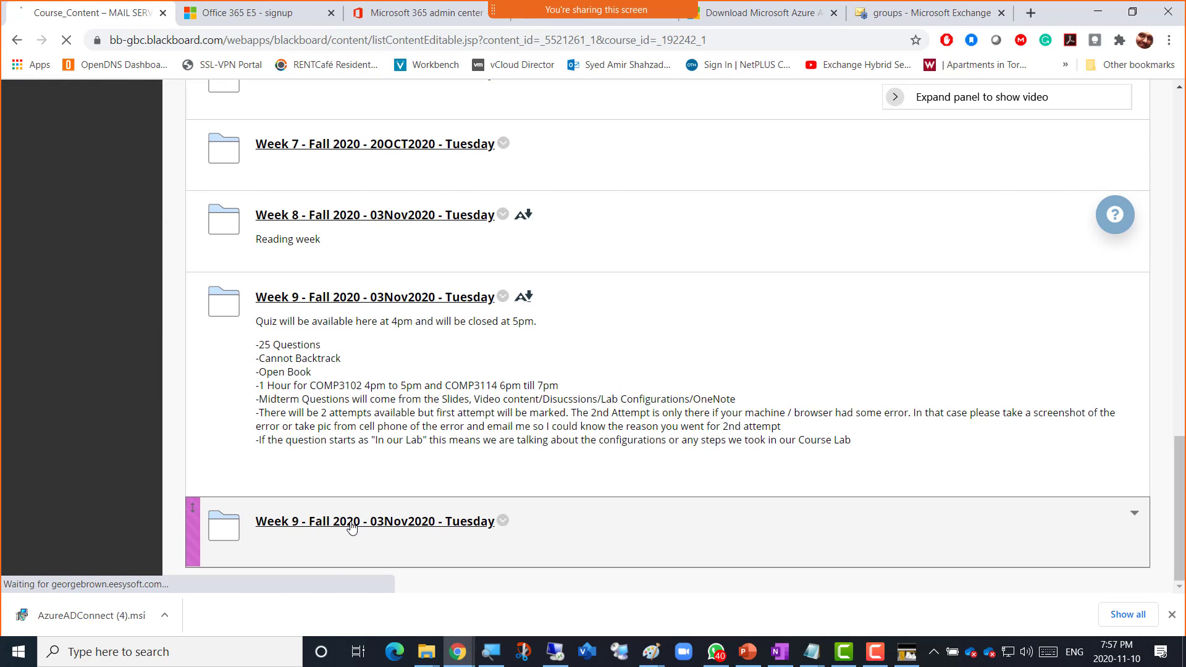
left_click(352, 523)
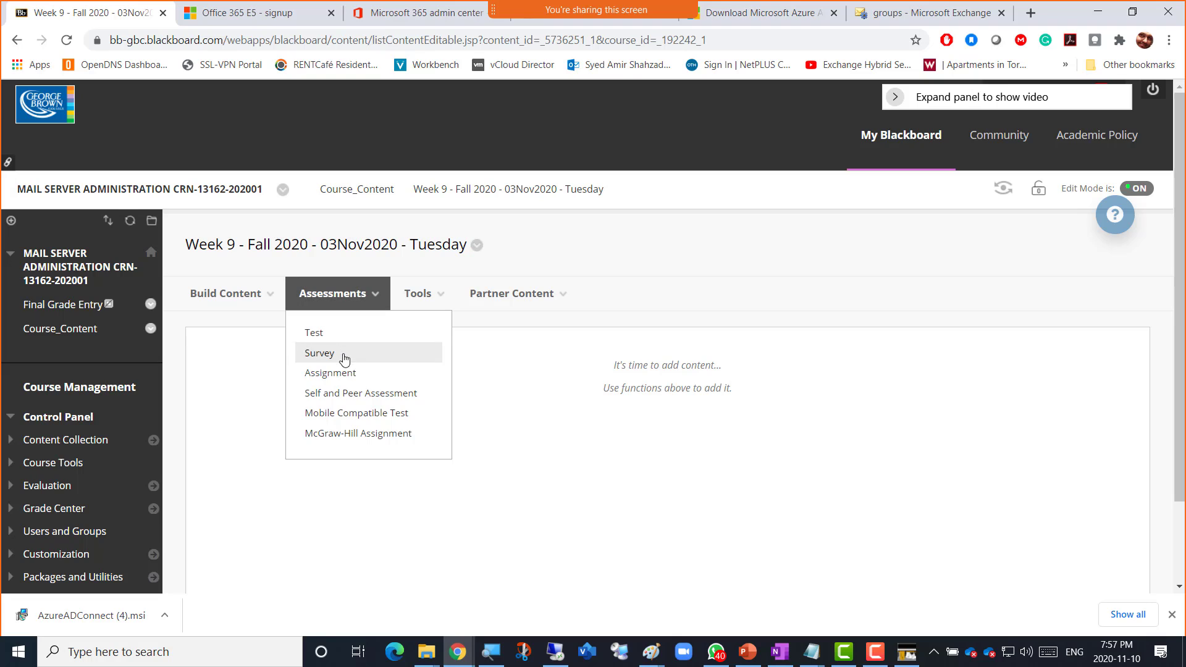
left_click(343, 373)
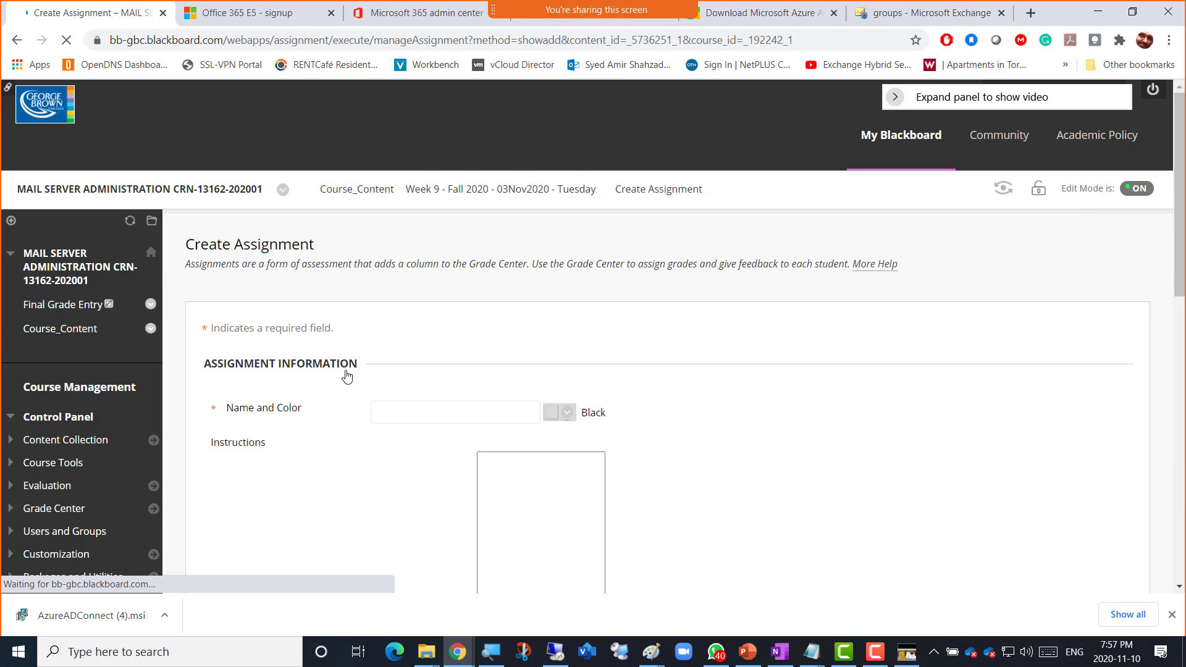
left_click(415, 413)
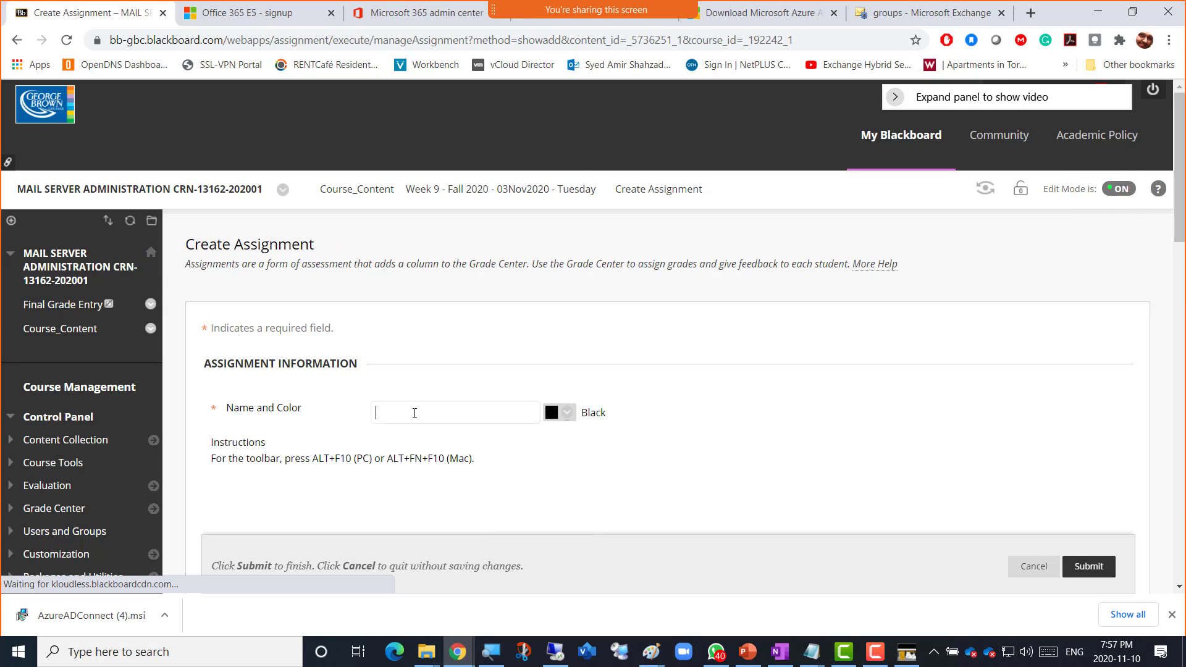
type("Plz Upl")
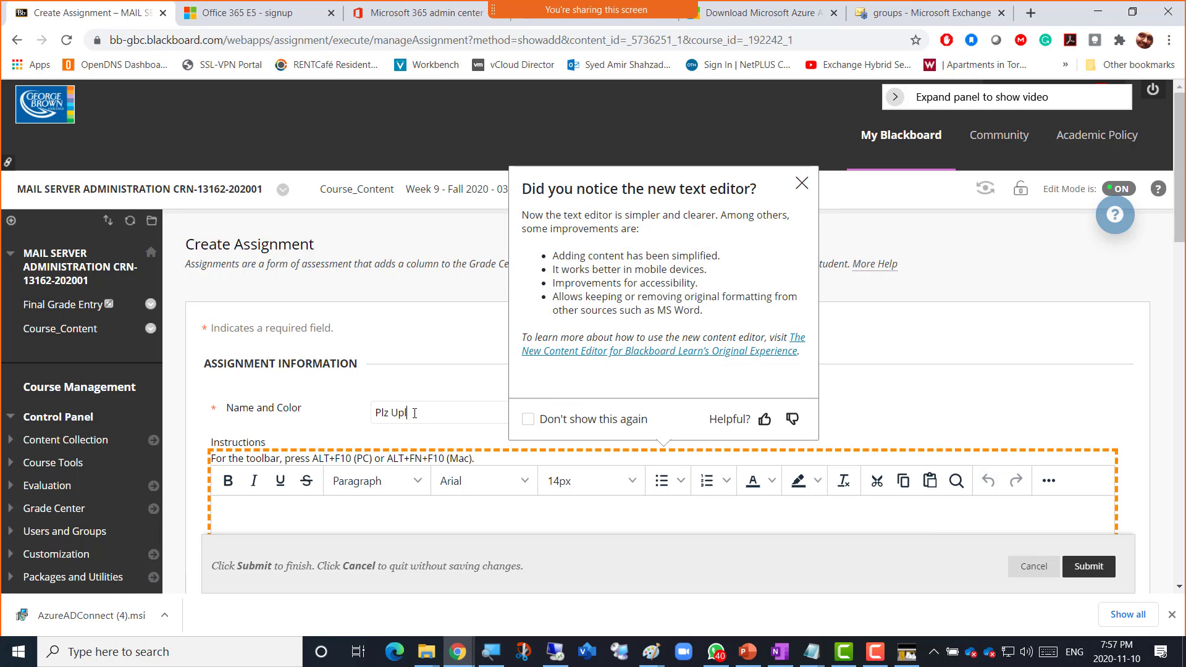
type("oad Week10")
- Copy the assignment name "Plz Upload Week10" into the assignment's instructions
key("ctrl+a")
key("ctrl+c")
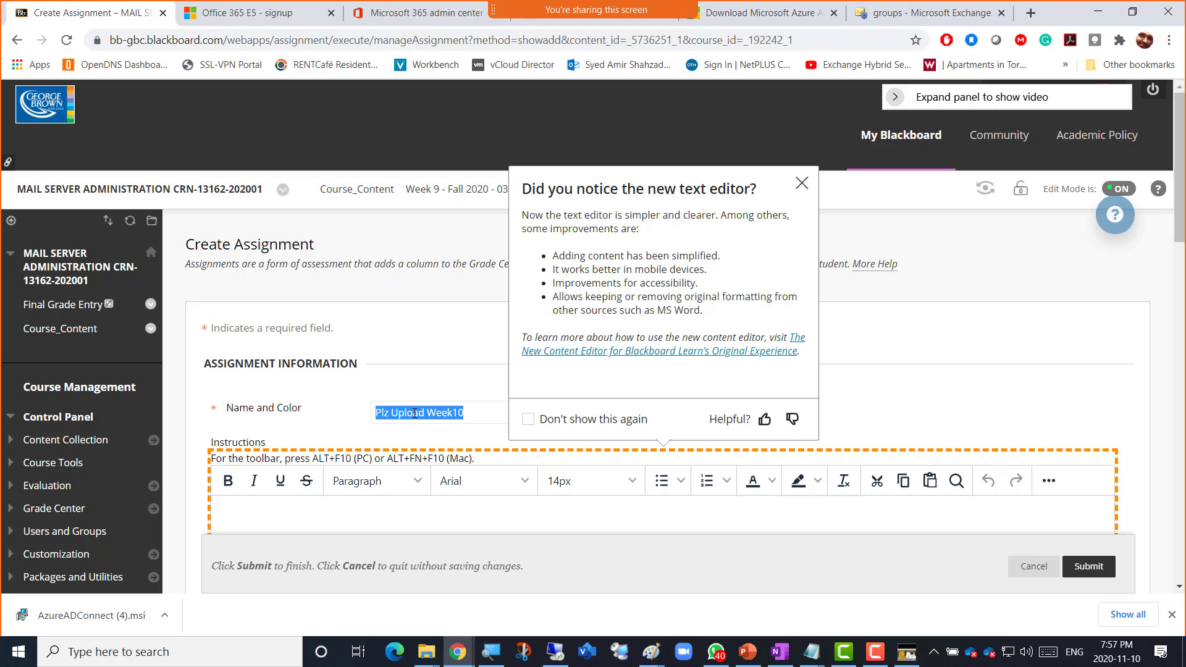
scroll(428, 498, "down", 3)
left_click(356, 408)
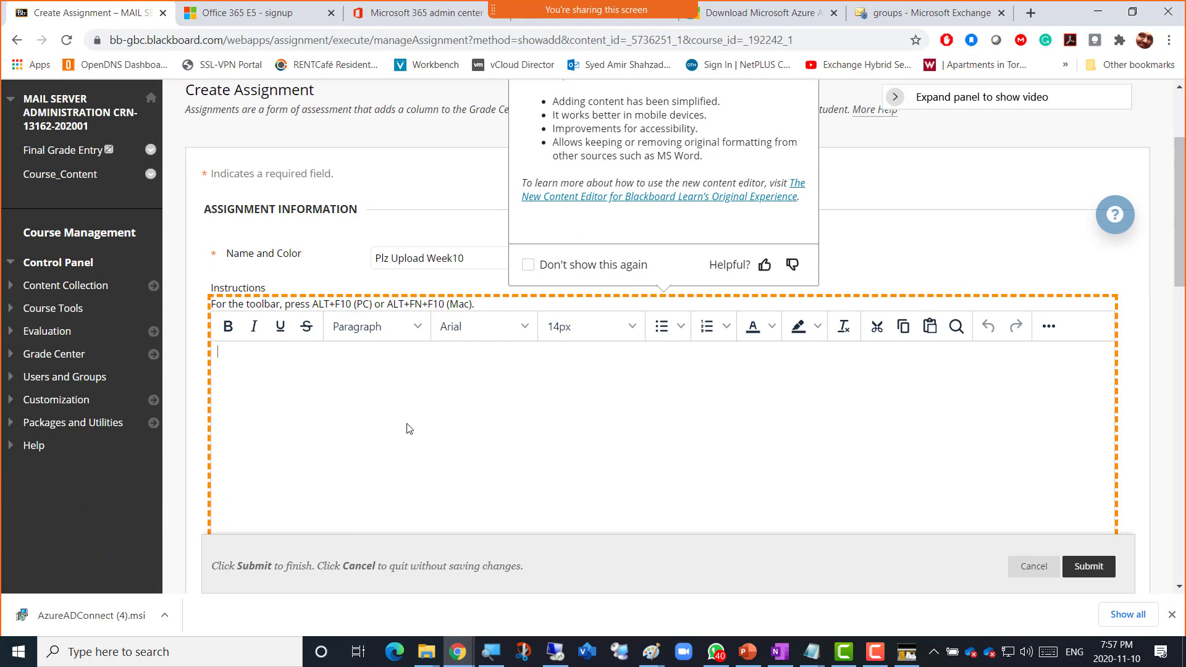
key("ctrl+v")
- Set the assignment's due date to 11/10/2020 at 11:59 PM
scroll(1016, 248, "down", 10)
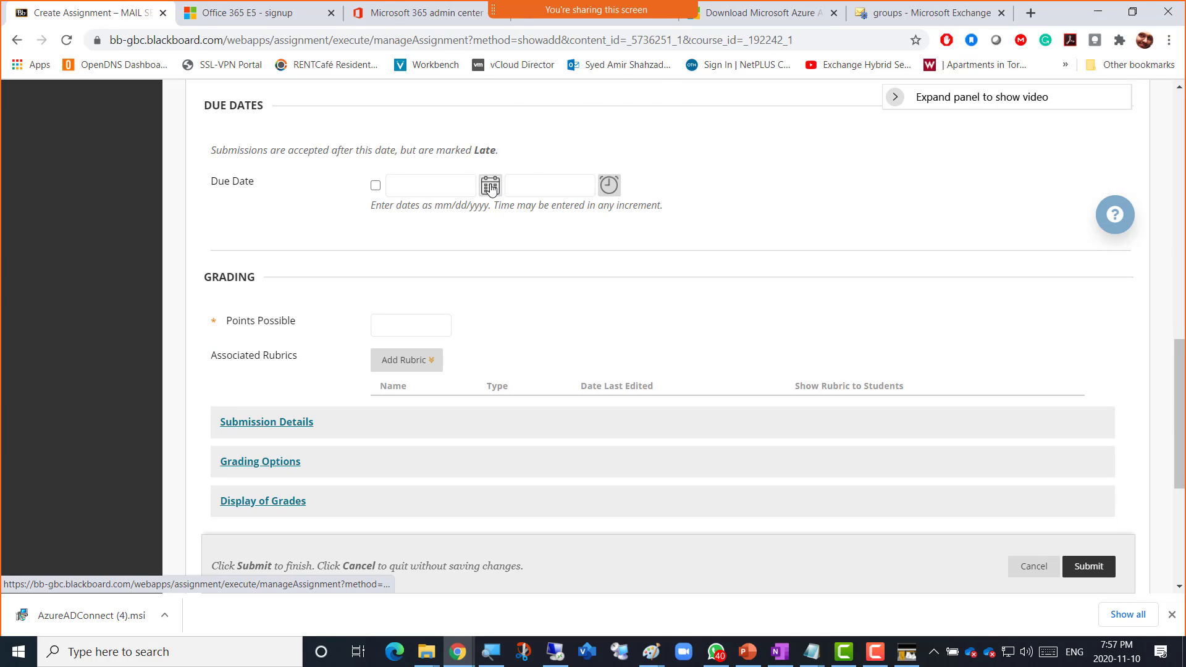
left_click(489, 186)
left_click(562, 118)
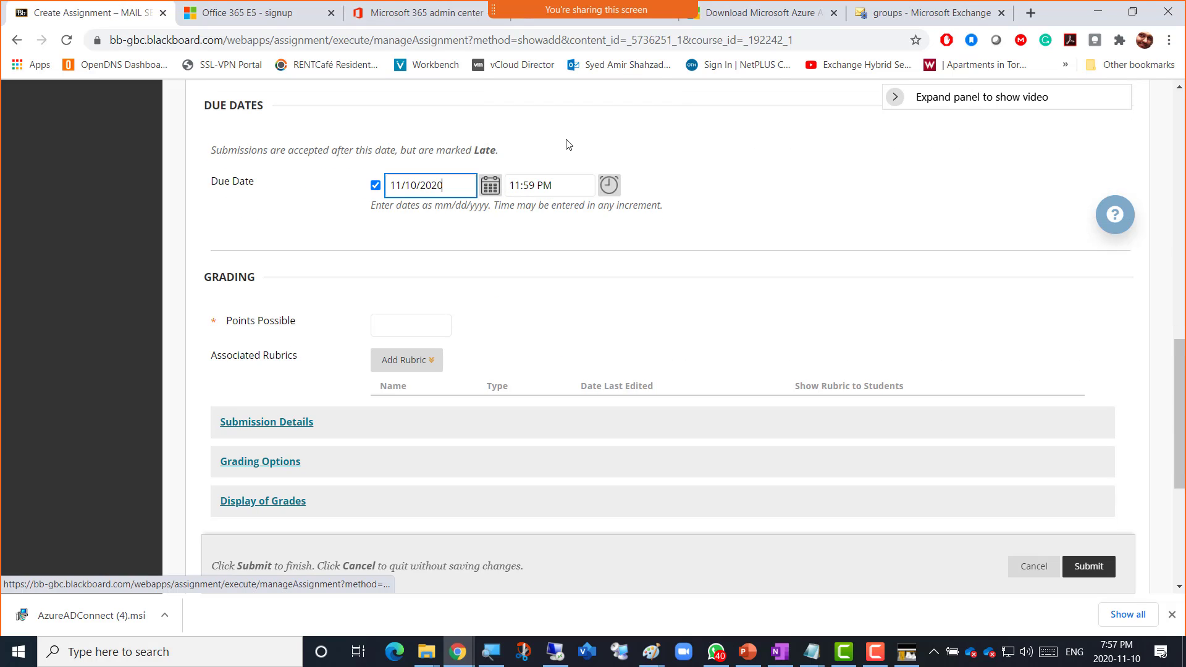
- Set the assignment's points possible to 4 and expand its submission details
left_click(420, 325)
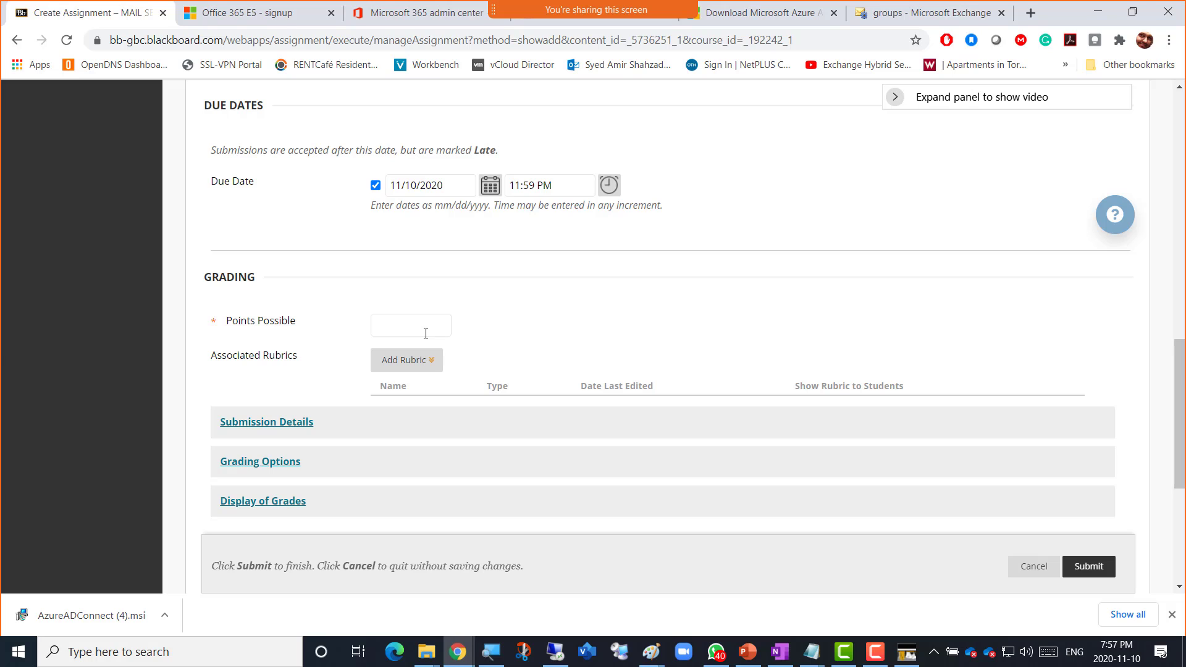
type("4")
left_click(595, 336)
scroll(595, 336, "down", 1)
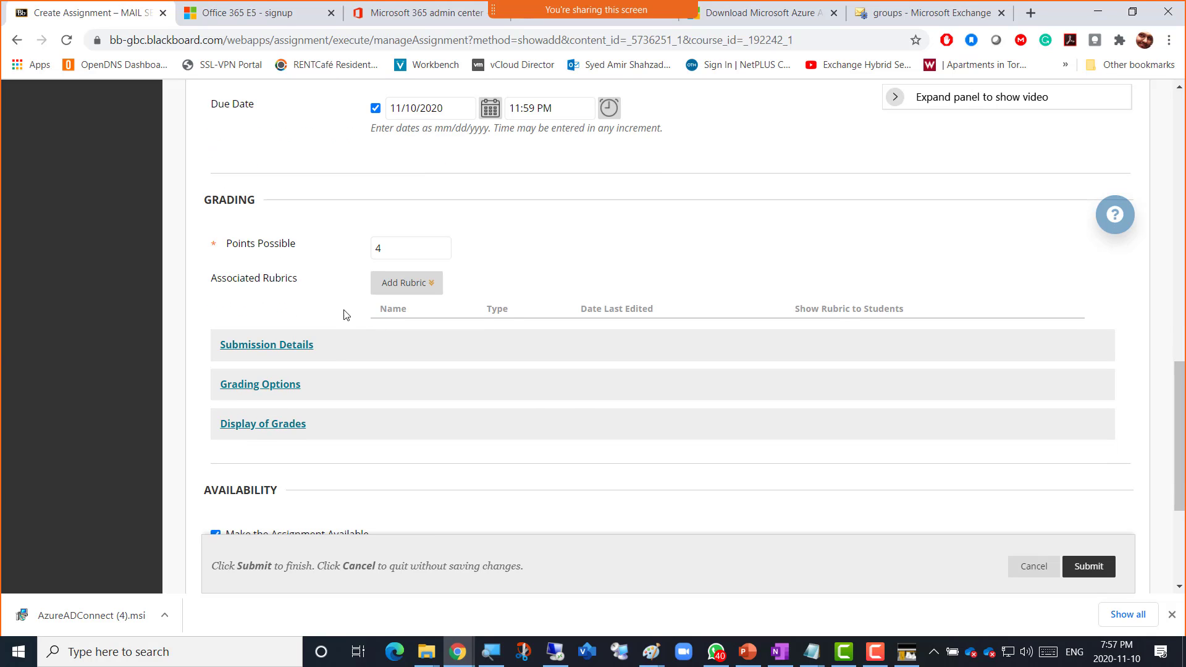
left_click(289, 344)
scroll(519, 423, "down", 2)
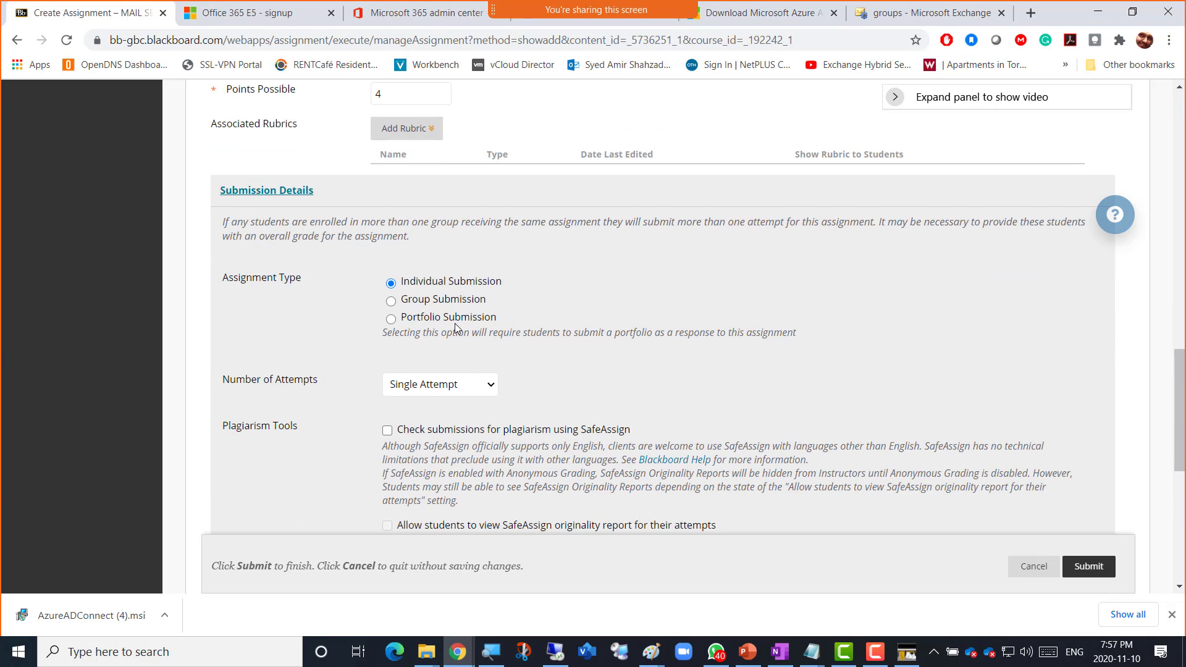
left_click(430, 300)
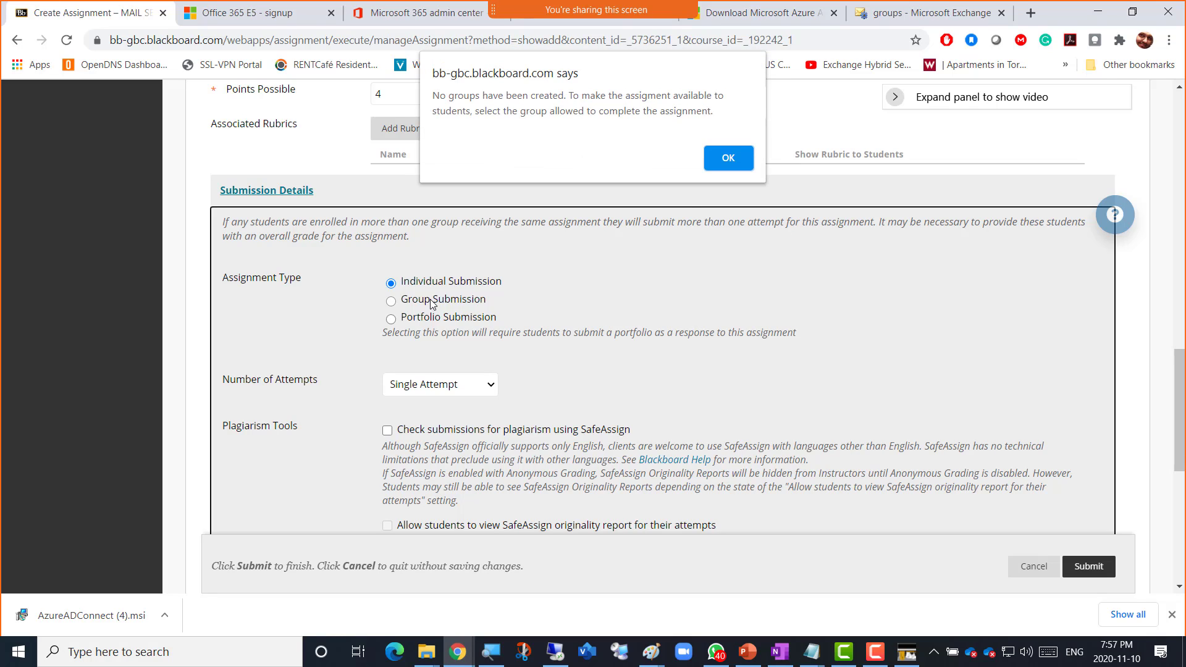
left_click(720, 162)
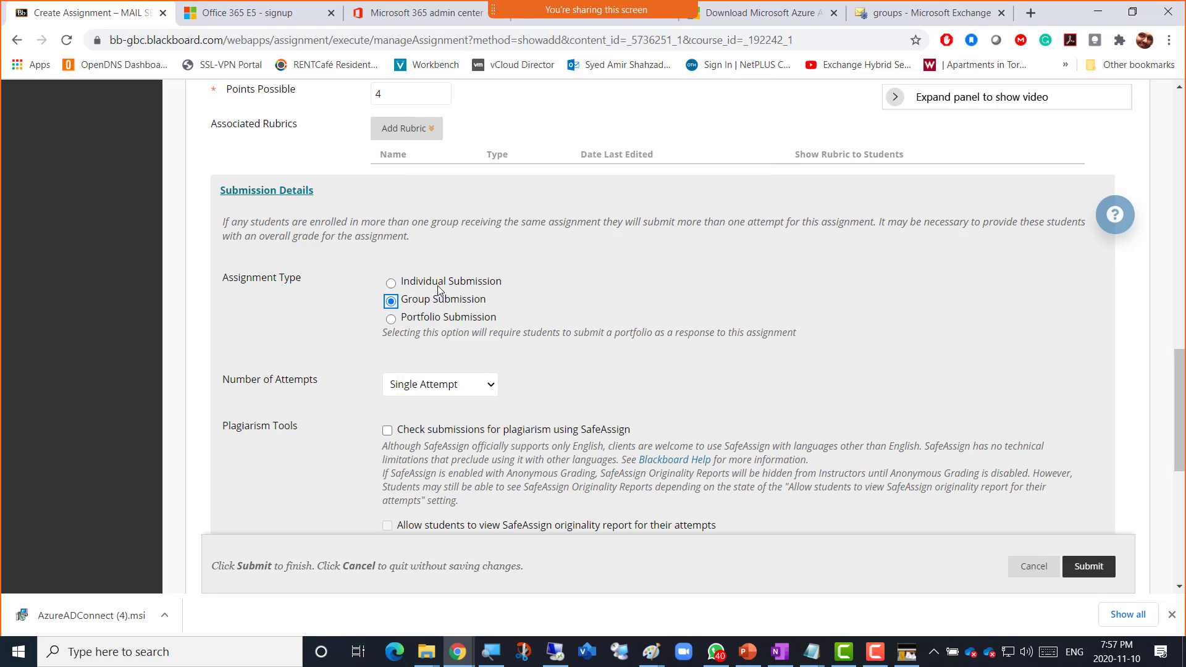
left_click(440, 285)
- Allow multiple attempts for the assignment, with a maximum of 2 attempts
left_click(475, 389)
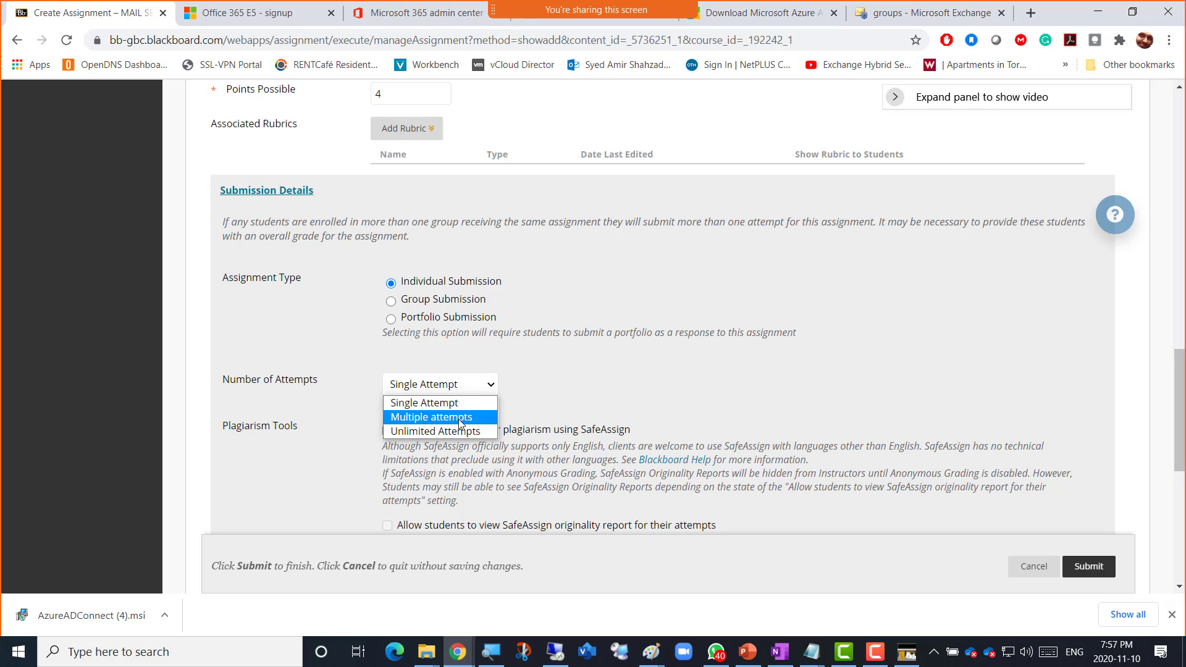
left_click(458, 418)
left_click(409, 437)
type("2")
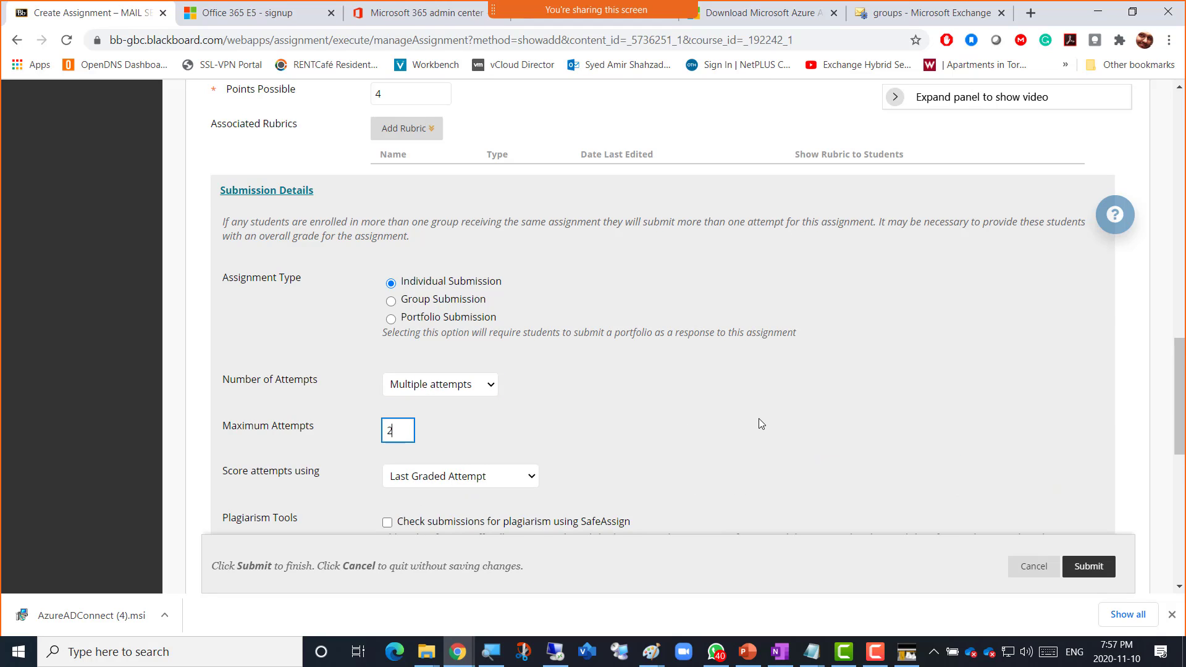
left_click(758, 417)
- Enable tracking of the number of views and submit the assignment
scroll(564, 436, "down", 8)
left_click(287, 519)
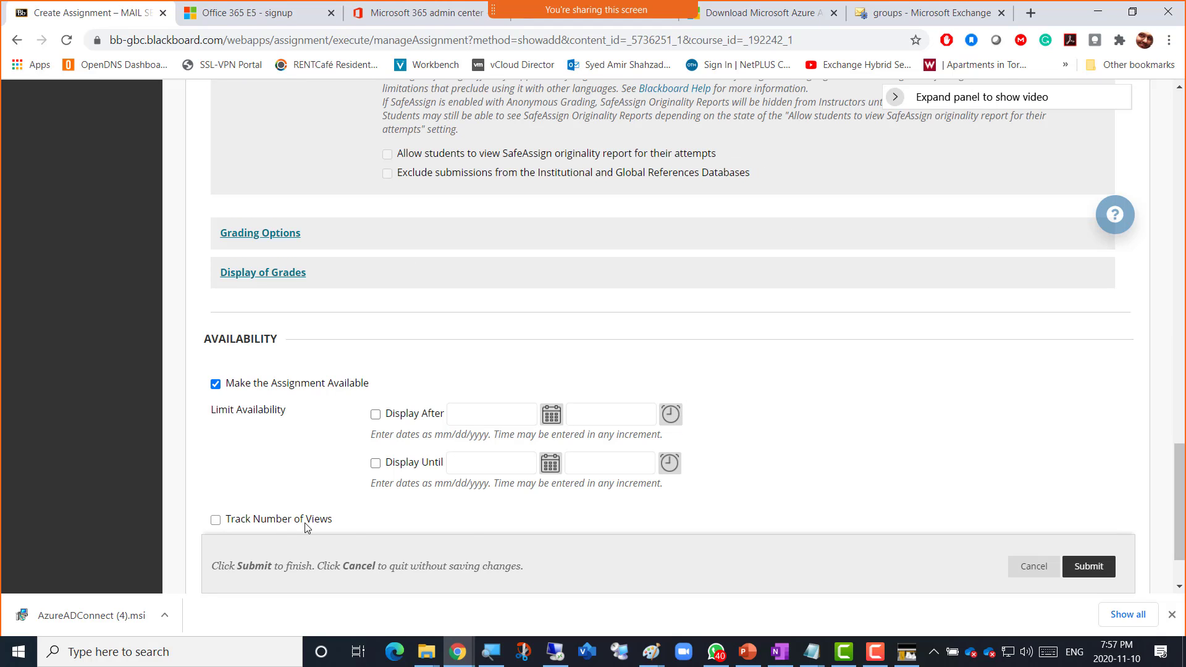
left_click(1089, 566)
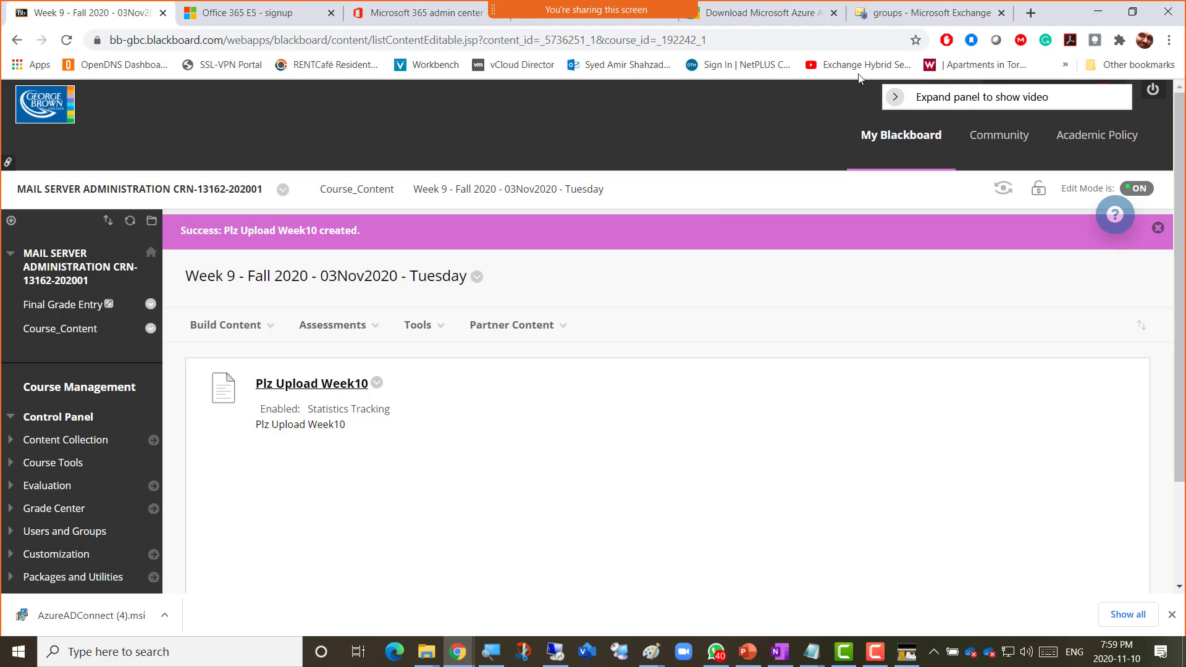
- Search the web for "azure free trial" in a new browser tab and open Microsoft's Azure free account sign-up form
left_click(1030, 14)
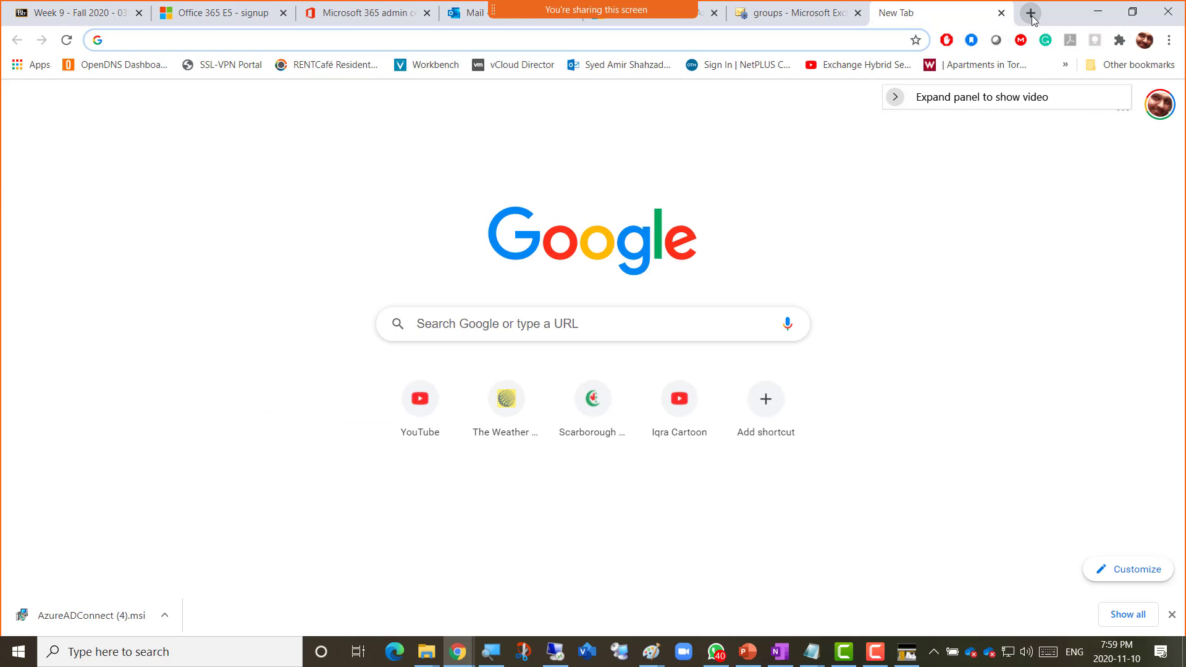
type("azure free")
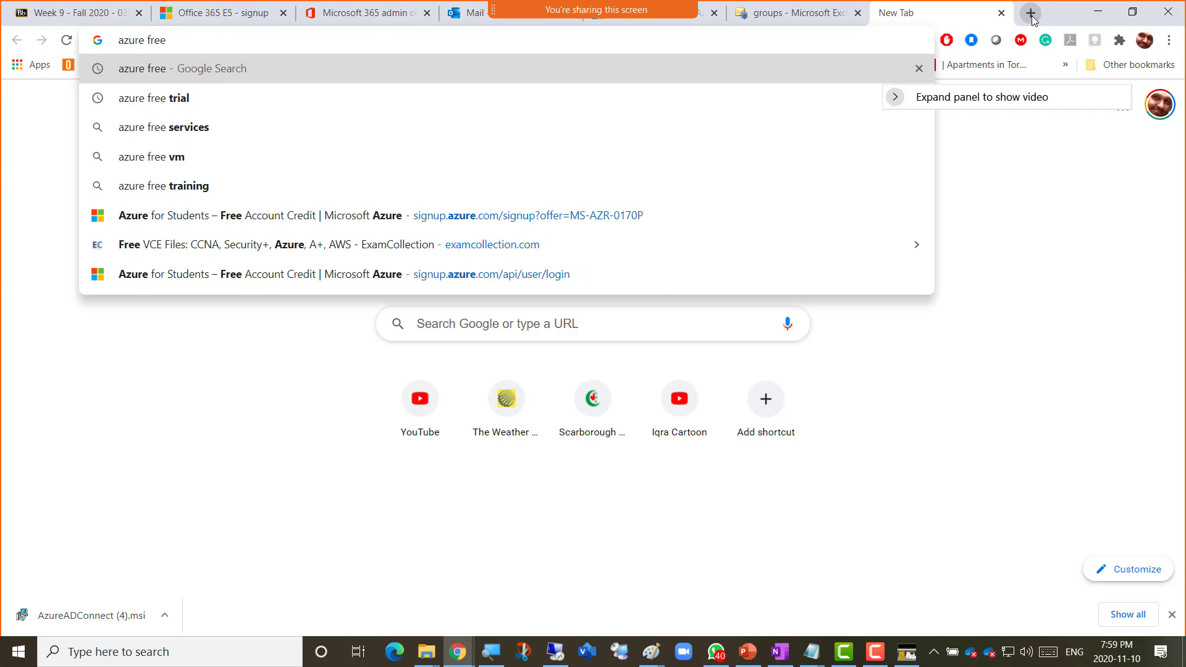
key("Down")
key("Return")
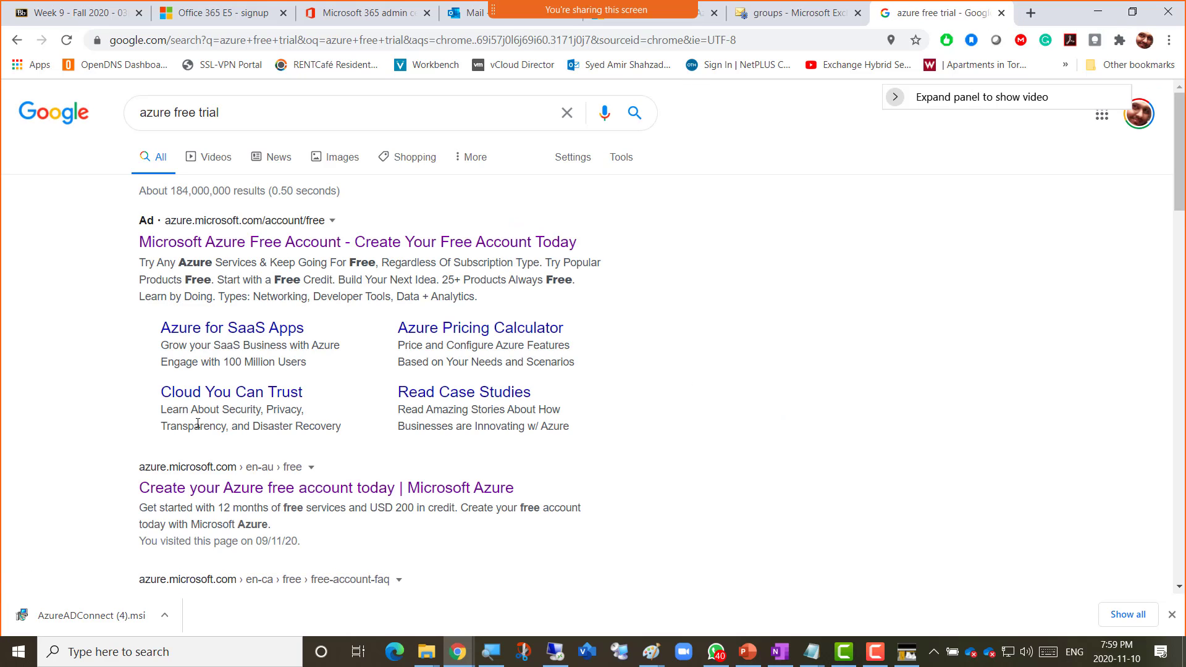
left_click(369, 243)
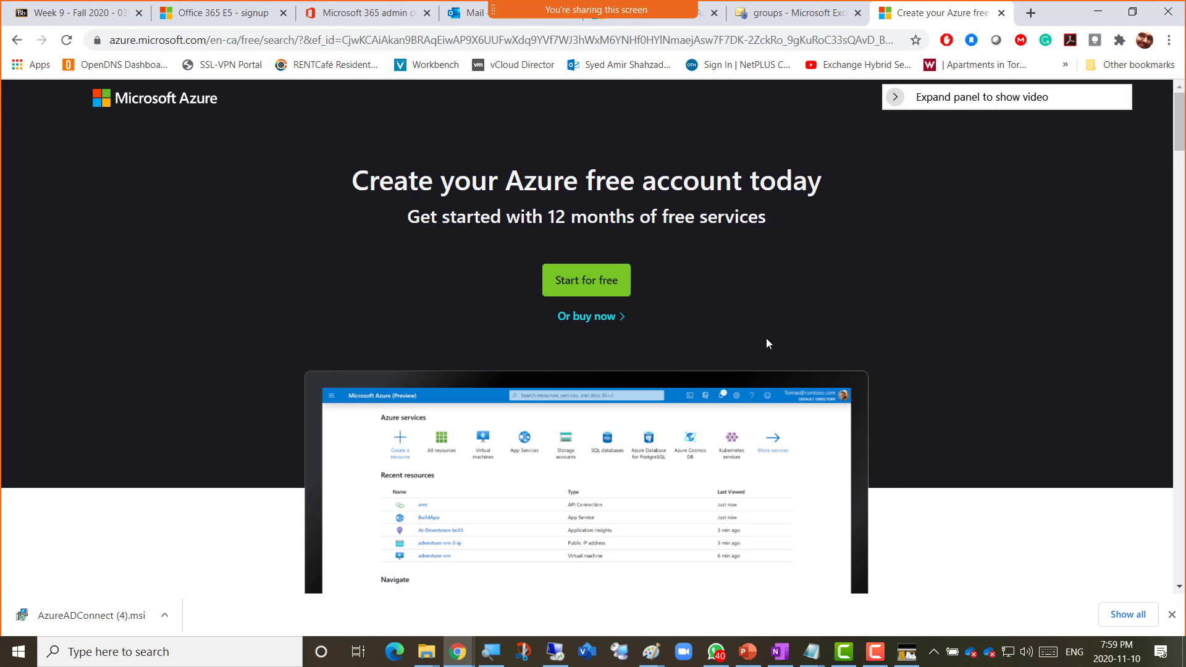
left_click(605, 296)
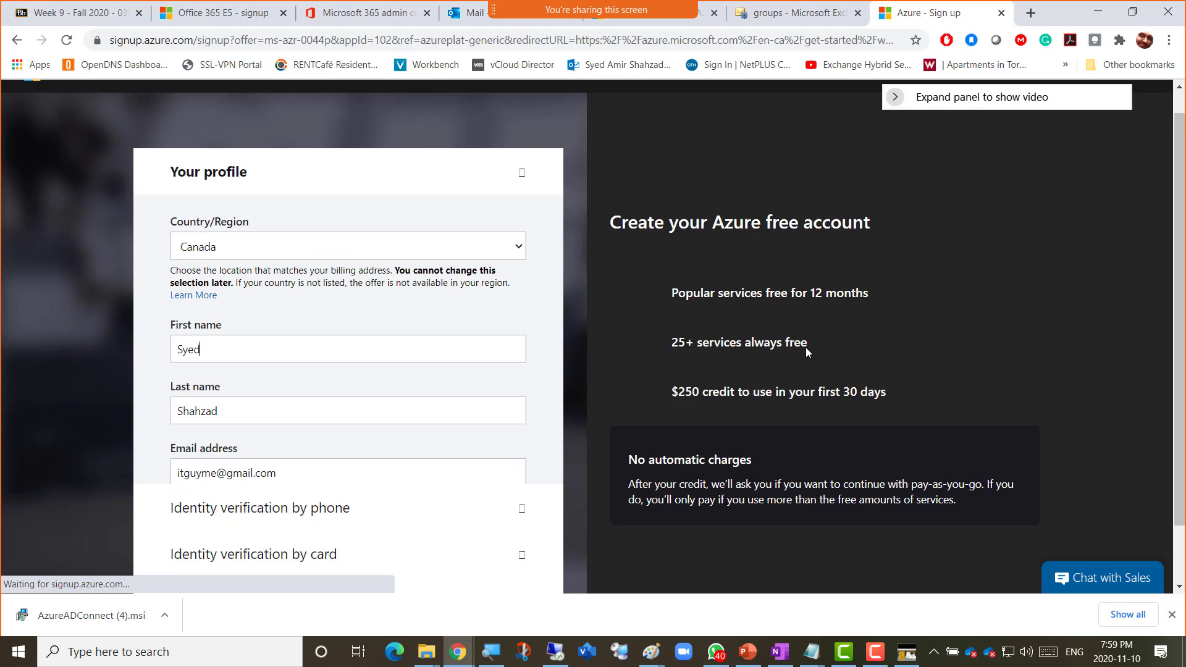
- Review the Azure sign-up page, highlighting the always-free services and the first-30-days credit offer
scroll(891, 353, "down", 2)
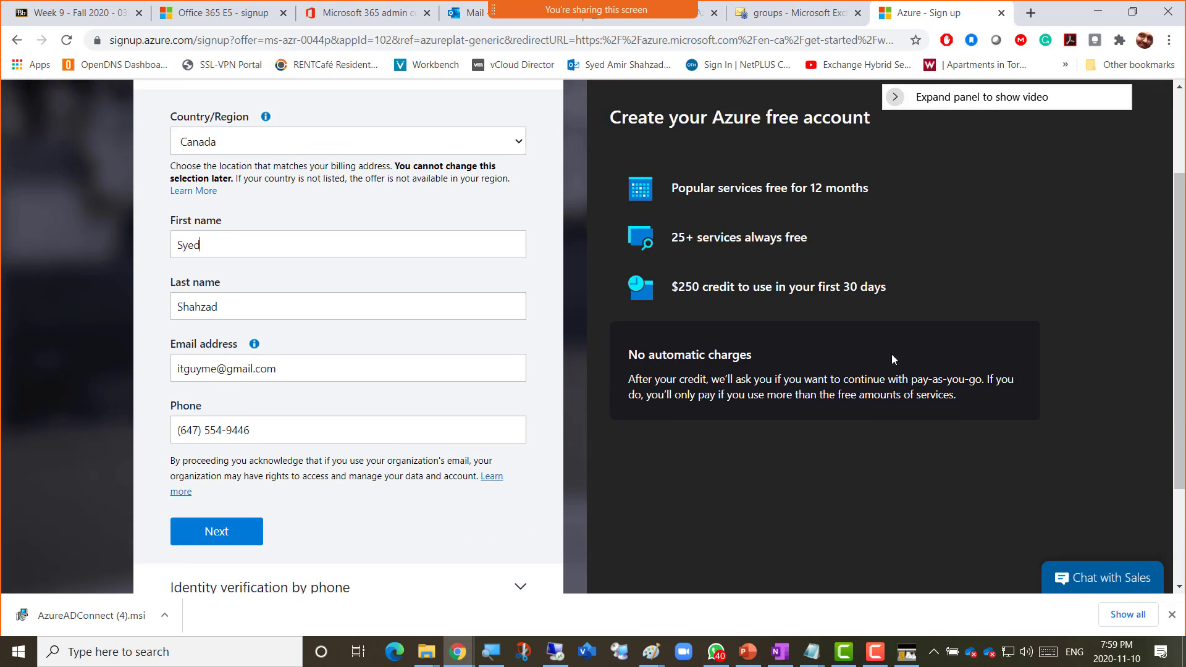
scroll(891, 354, "down", 2)
scroll(891, 354, "up", 5)
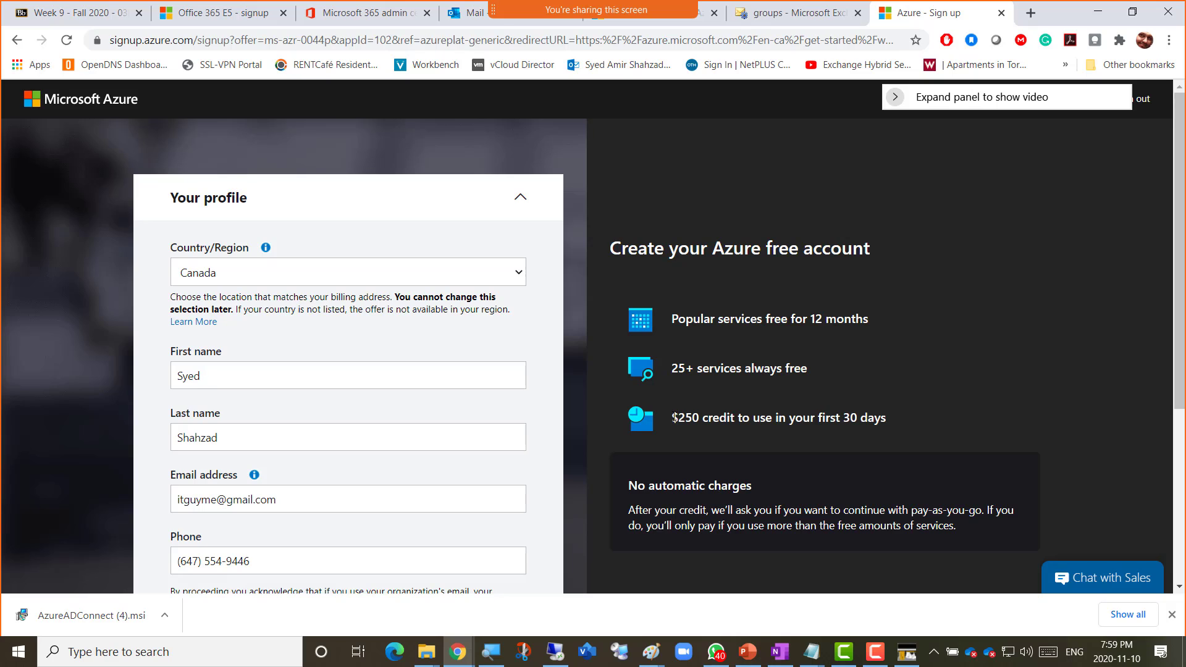
left_click_drag(672, 418, 888, 422)
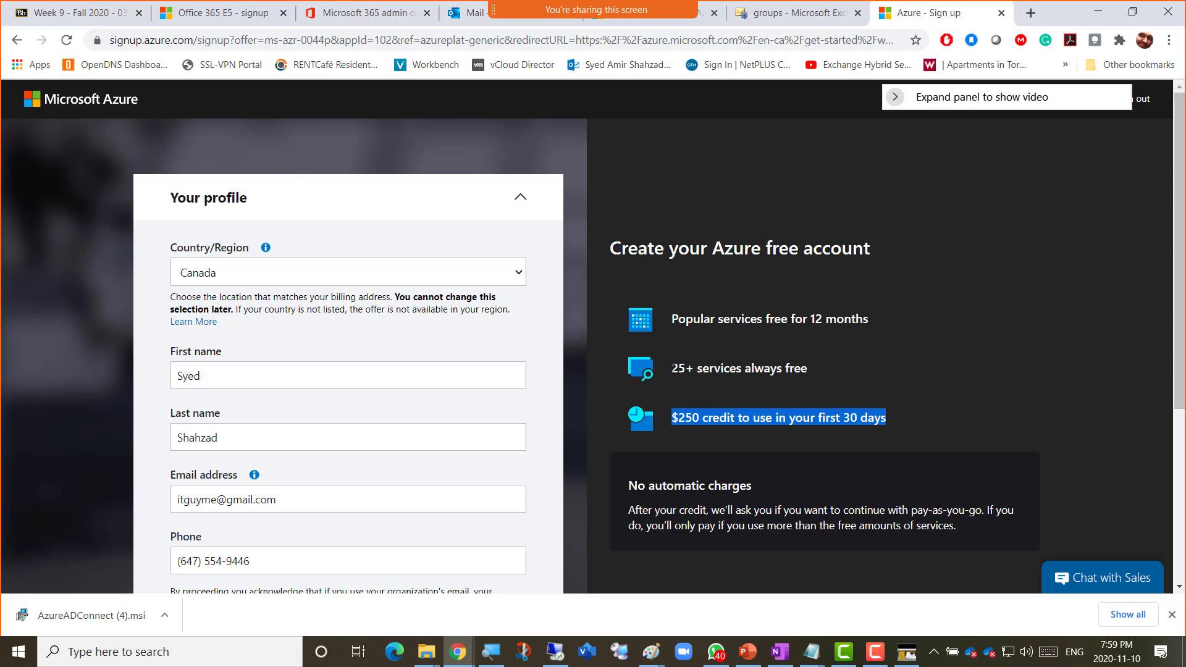
left_click_drag(672, 368, 807, 370)
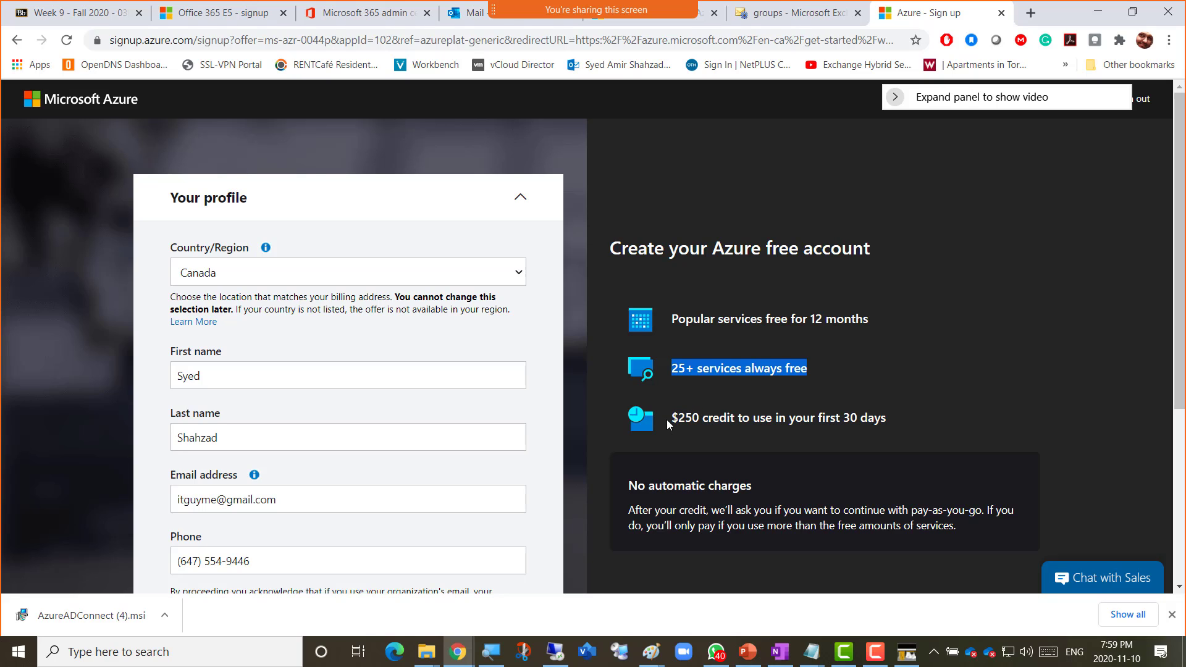
left_click_drag(672, 420, 874, 414)
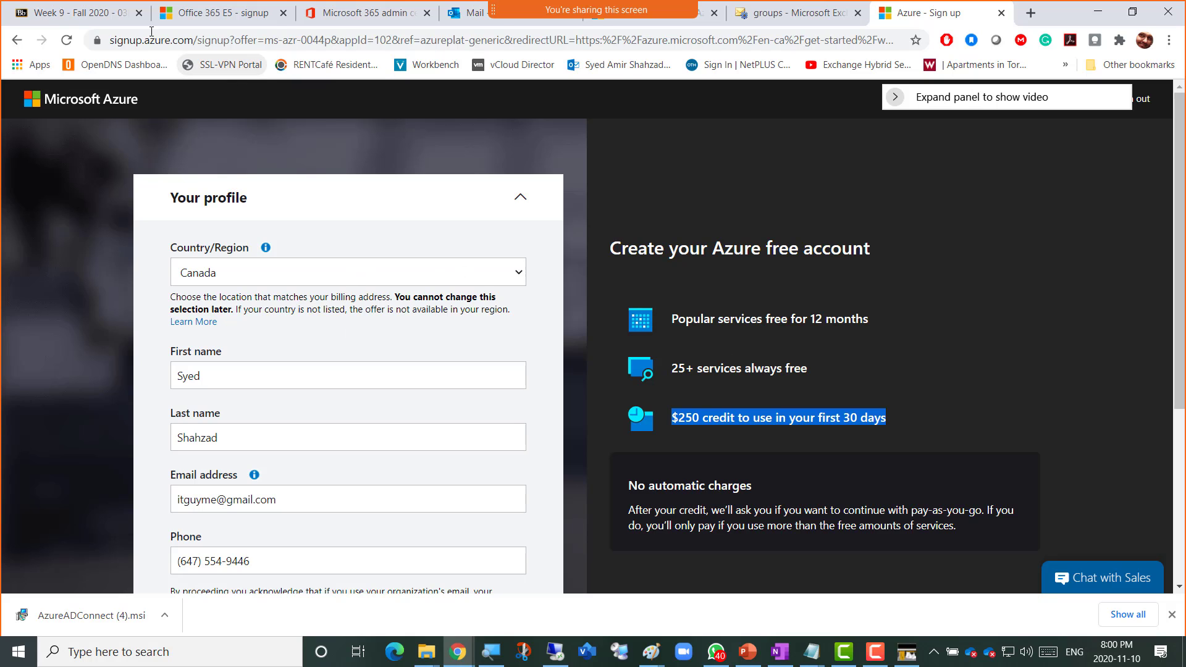
- Switch back to Blackboard and return to the last folder in the Course_Content list
left_click(57, 15)
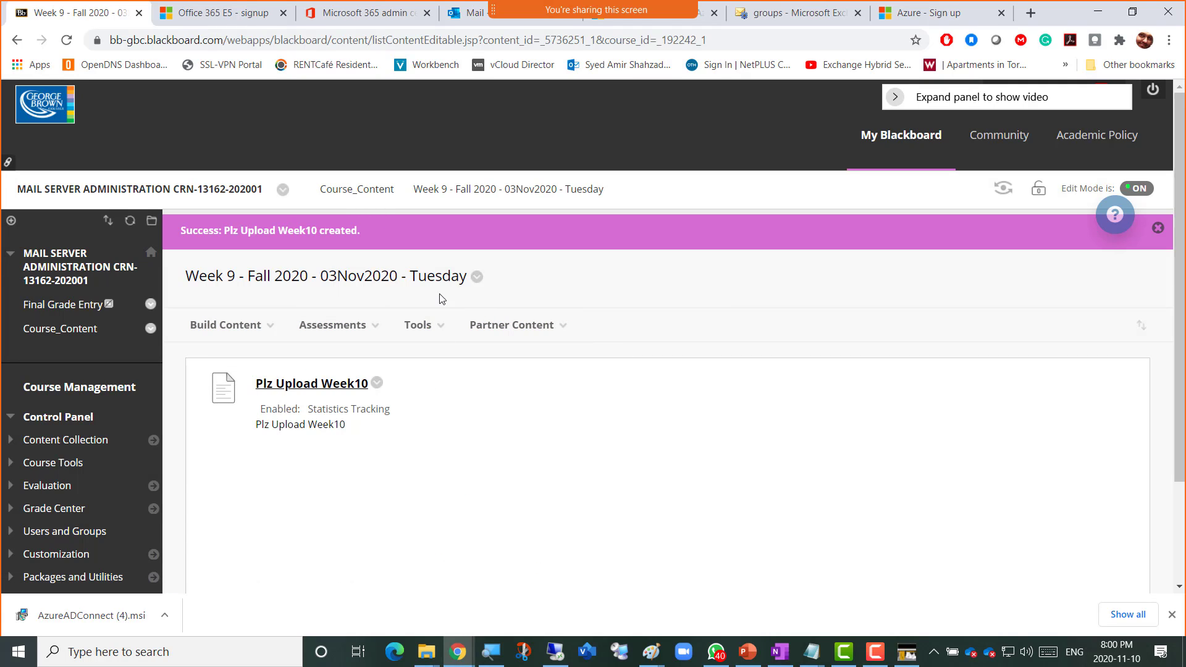
left_click(344, 195)
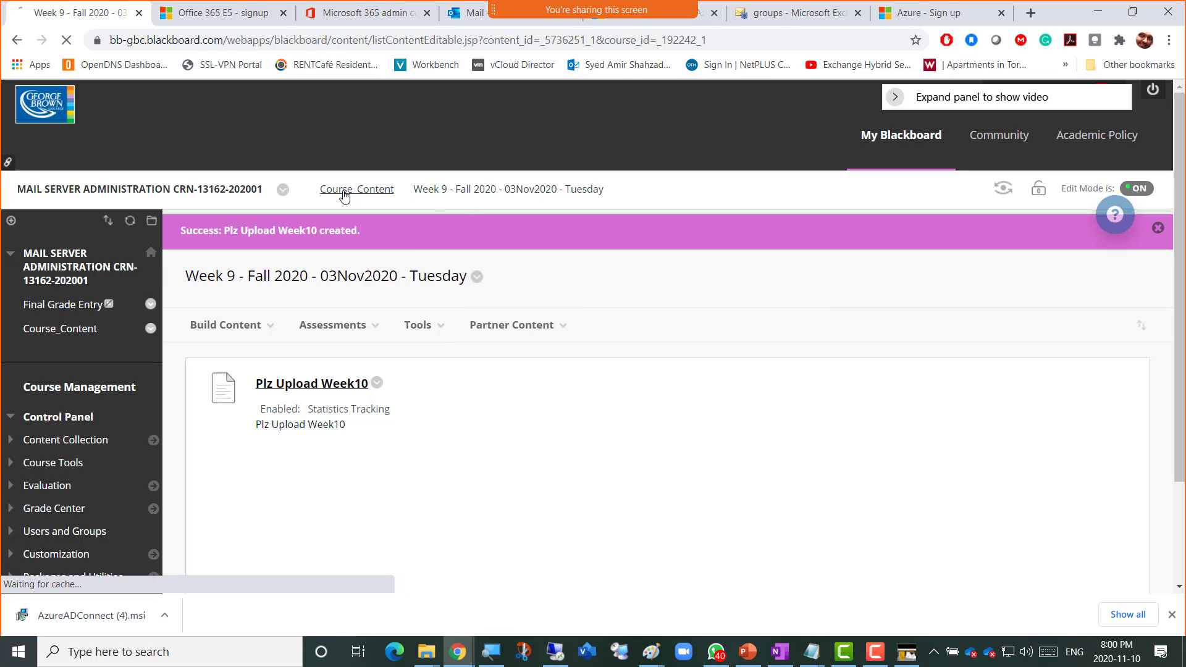
scroll(391, 480, "down", 2)
scroll(391, 480, "down", 15)
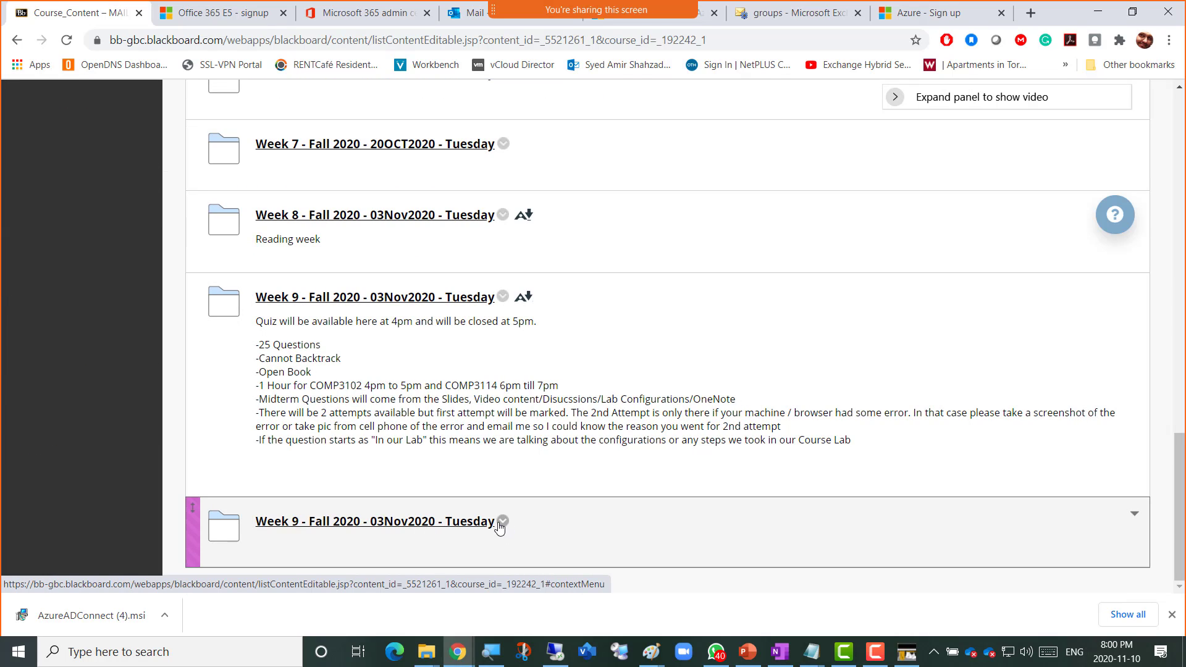
- Rename the last Week 9 folder to "Week 10 - Fall 2020 - 03Nov2020 - Tuesday" and check it in the course content
left_click(502, 523)
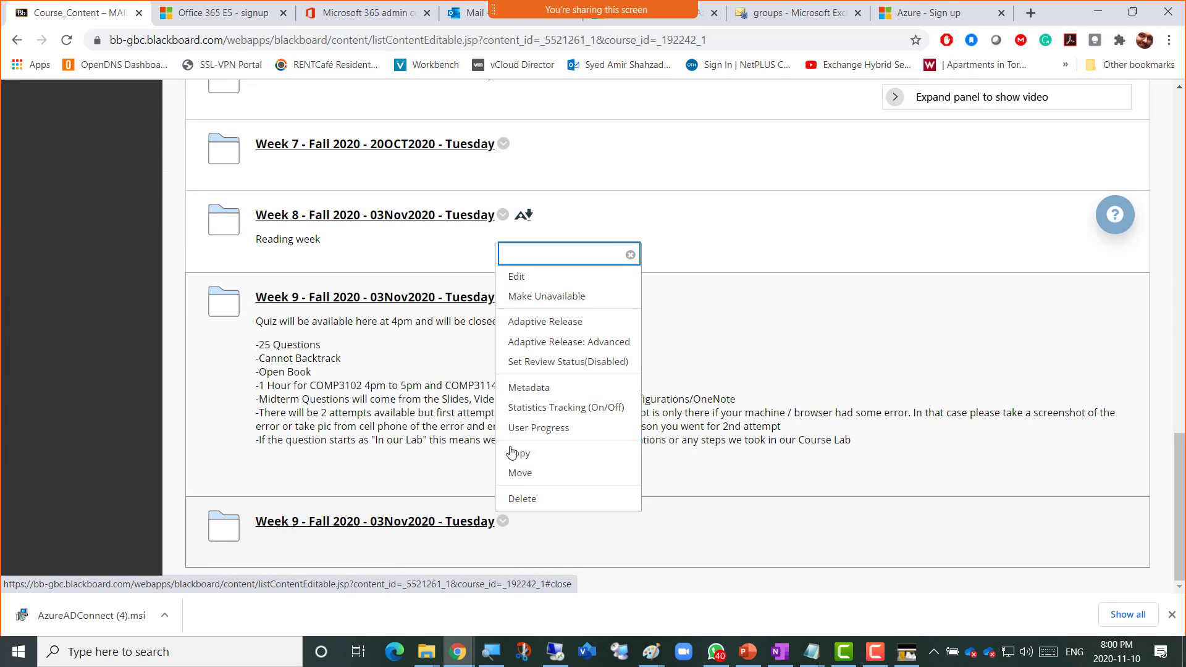
left_click(519, 277)
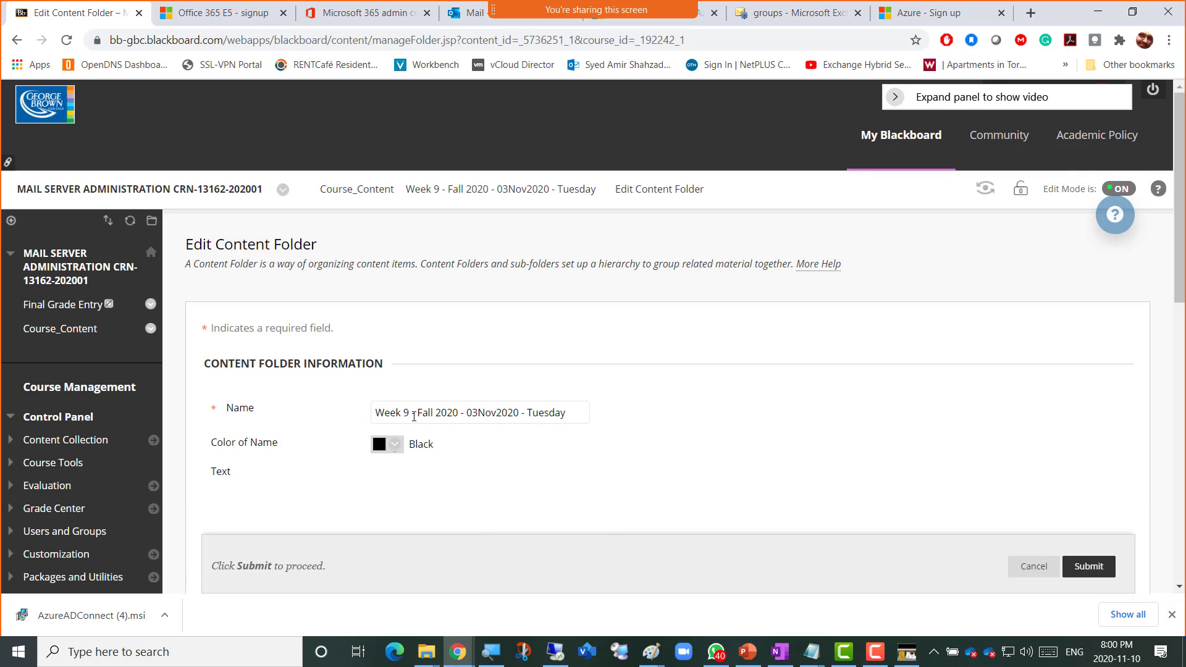
left_click(411, 412)
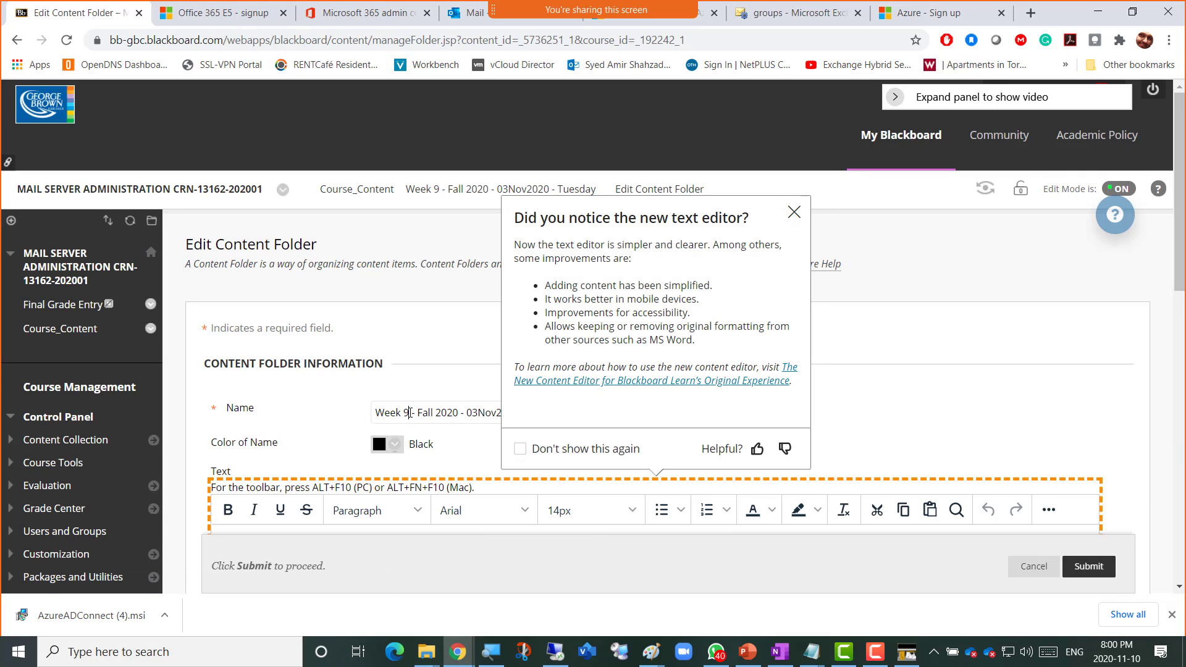
key("BackSpace")
type("10")
left_click(410, 412)
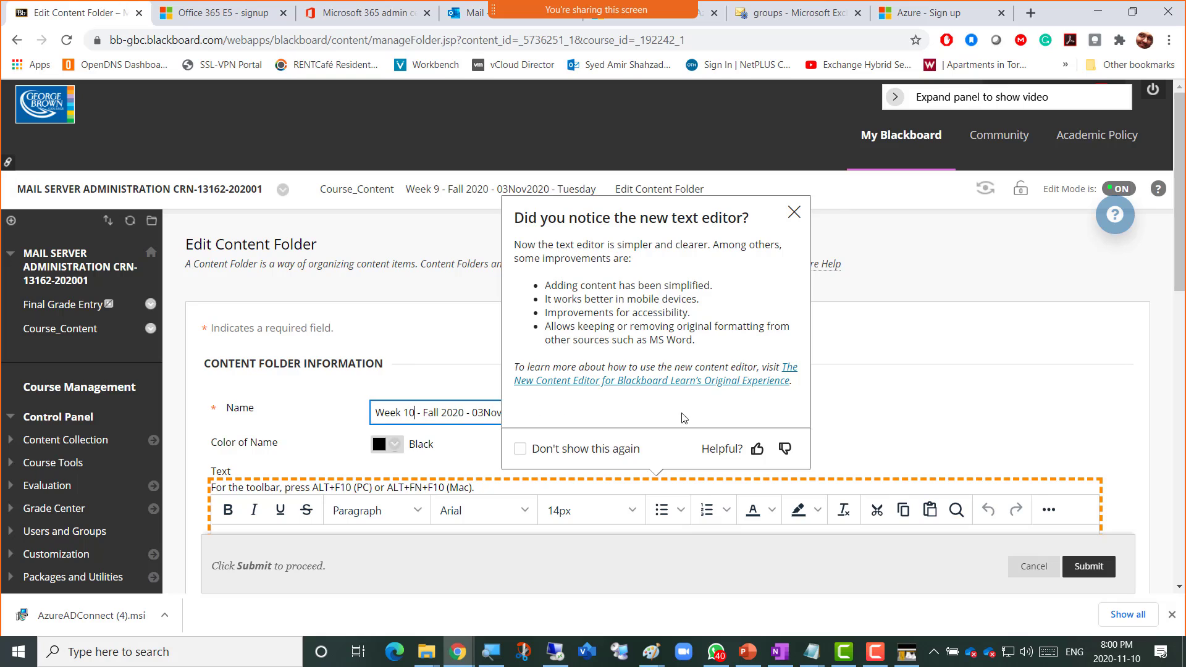
left_click(793, 212)
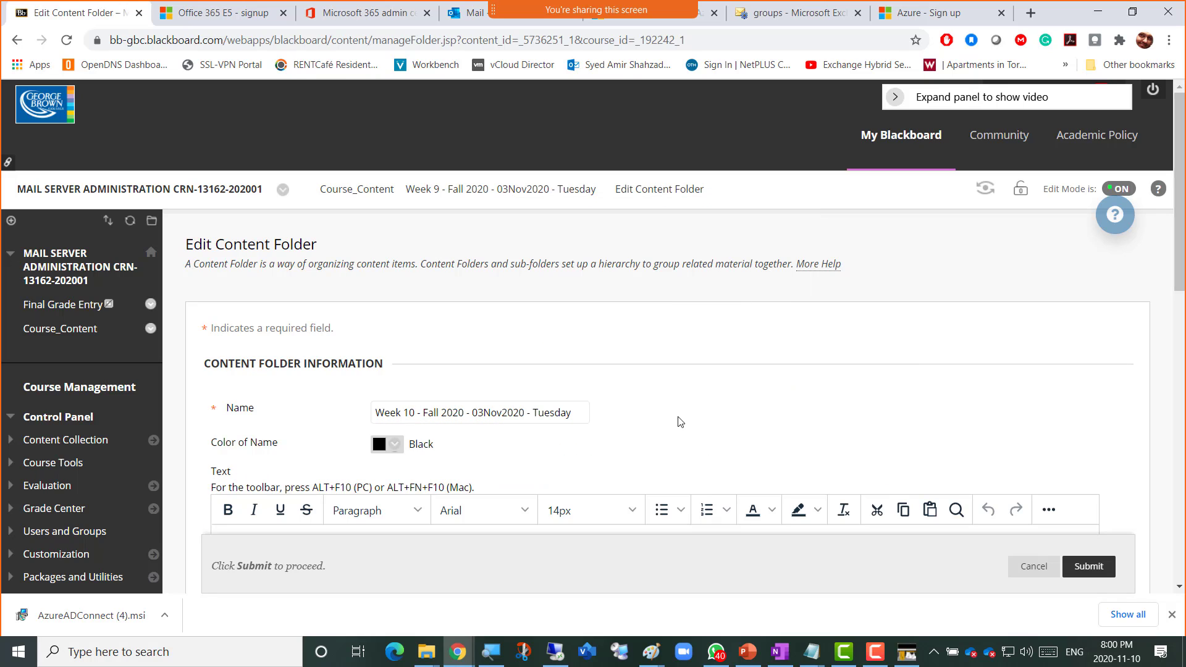
left_click(1088, 566)
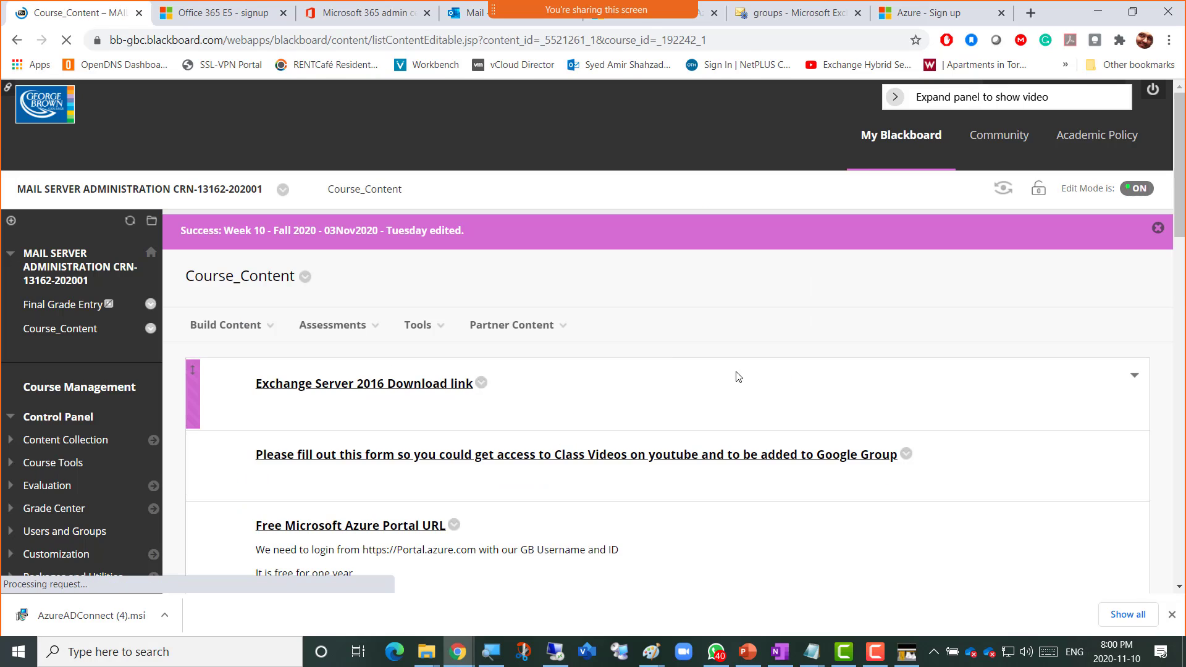
scroll(462, 462, "down", 2)
scroll(461, 463, "down", 20)
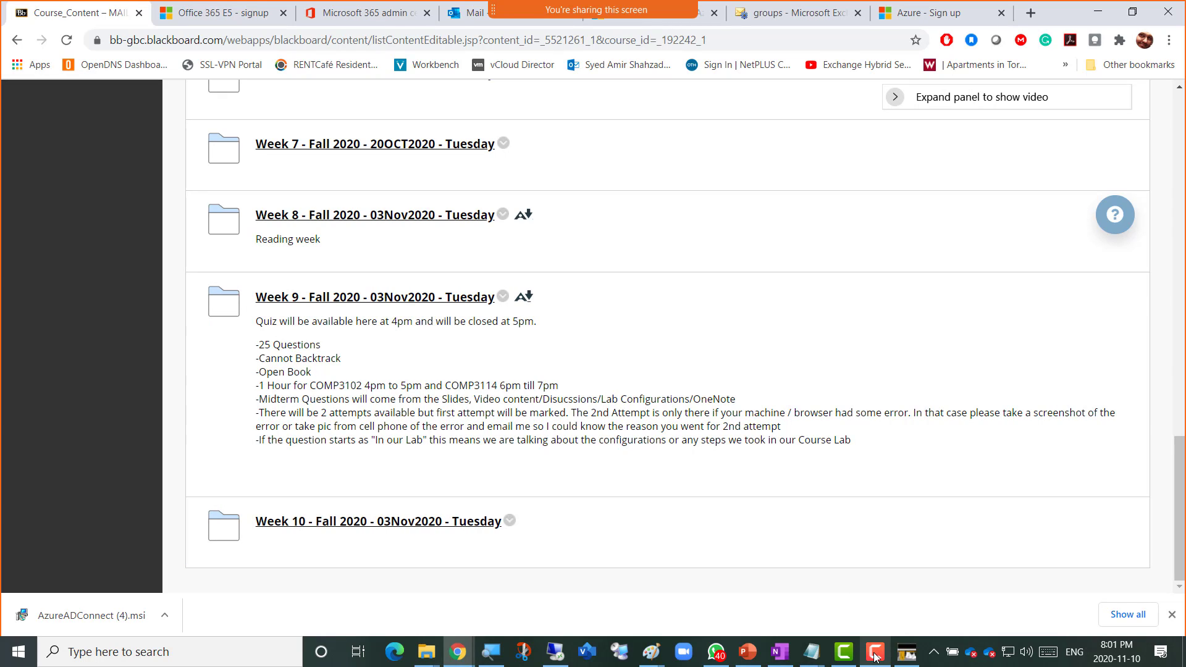
mouse_move(875, 656)
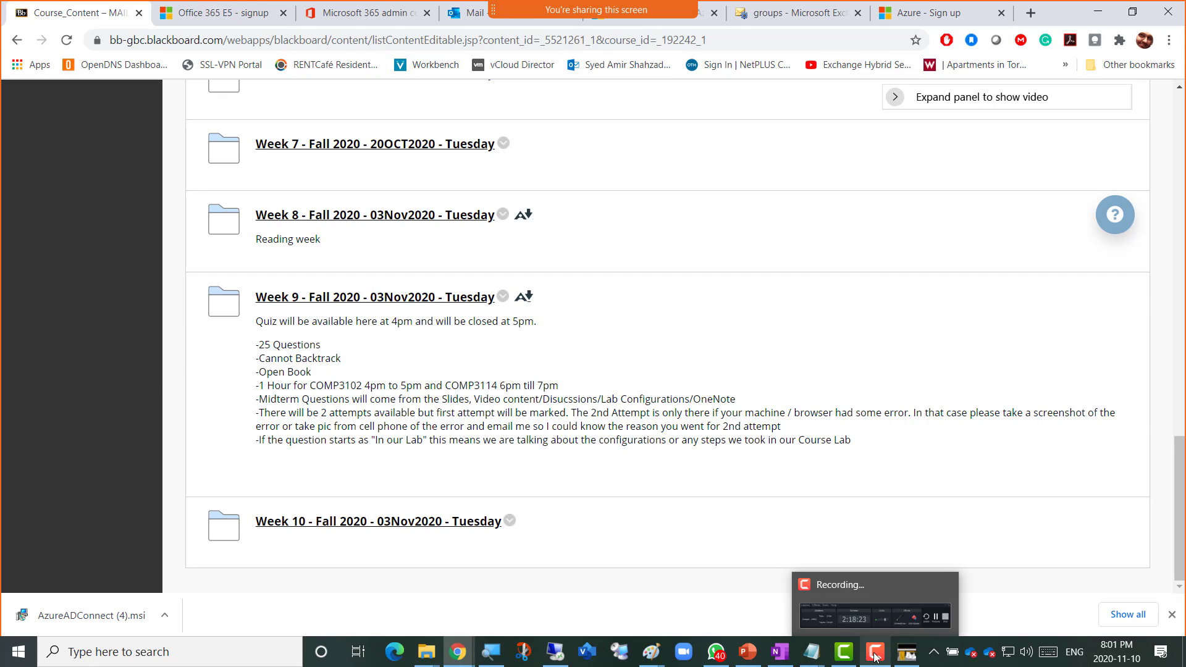
left_click(875, 655)
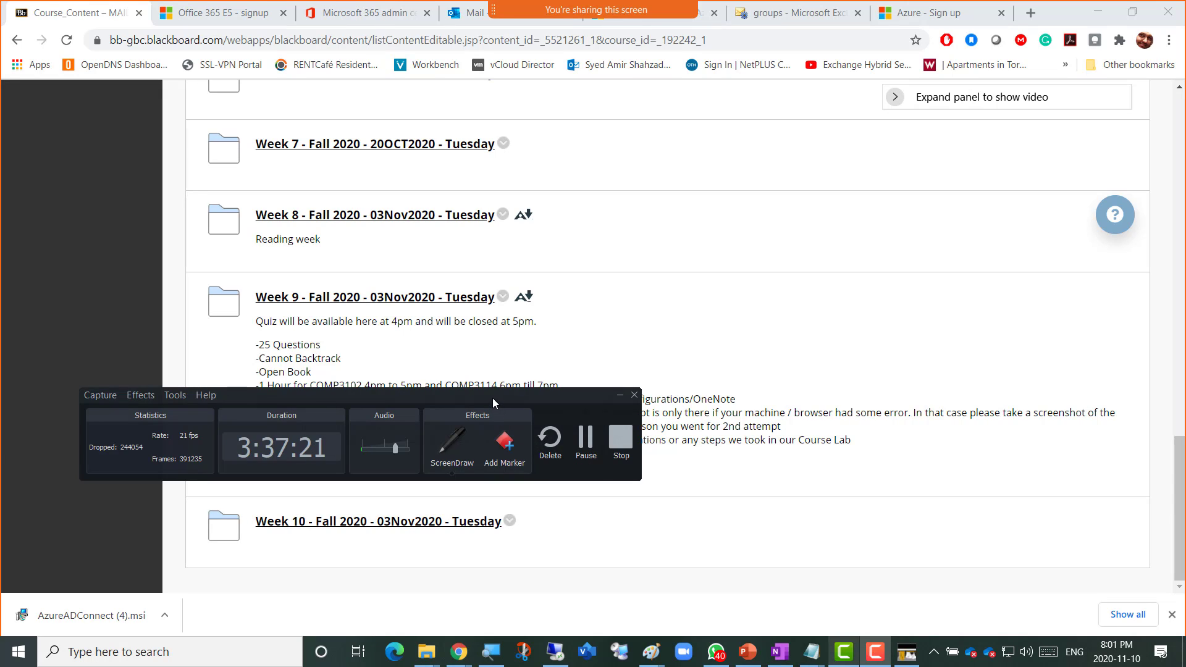
left_click_drag(493, 403, 783, 312)
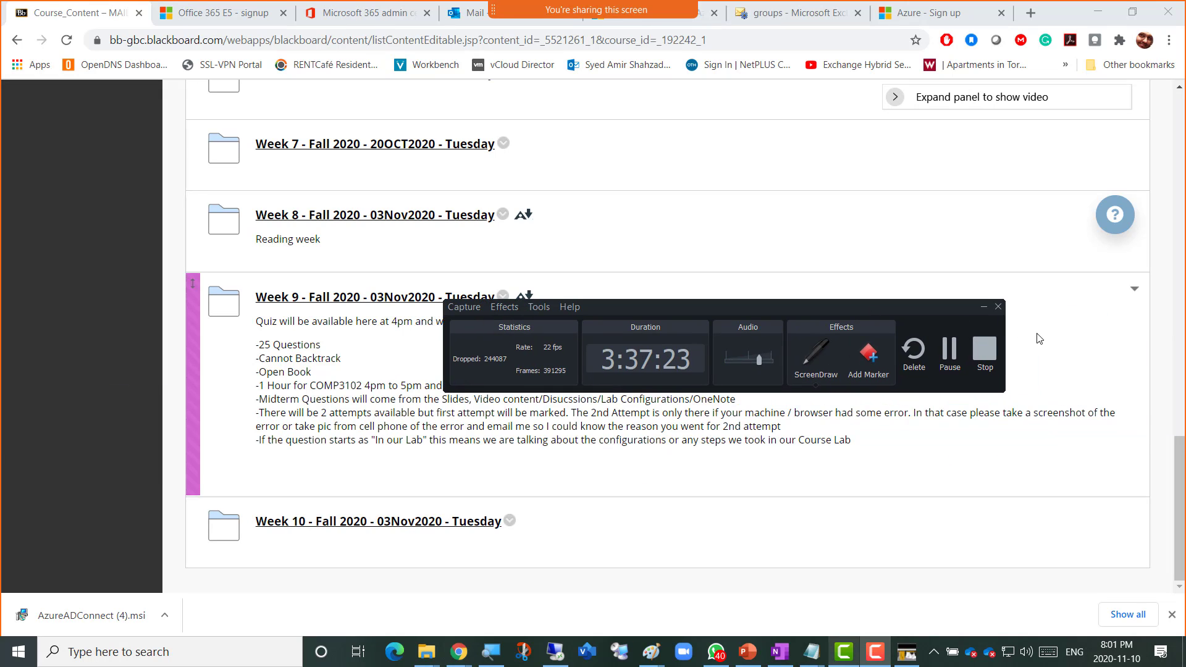